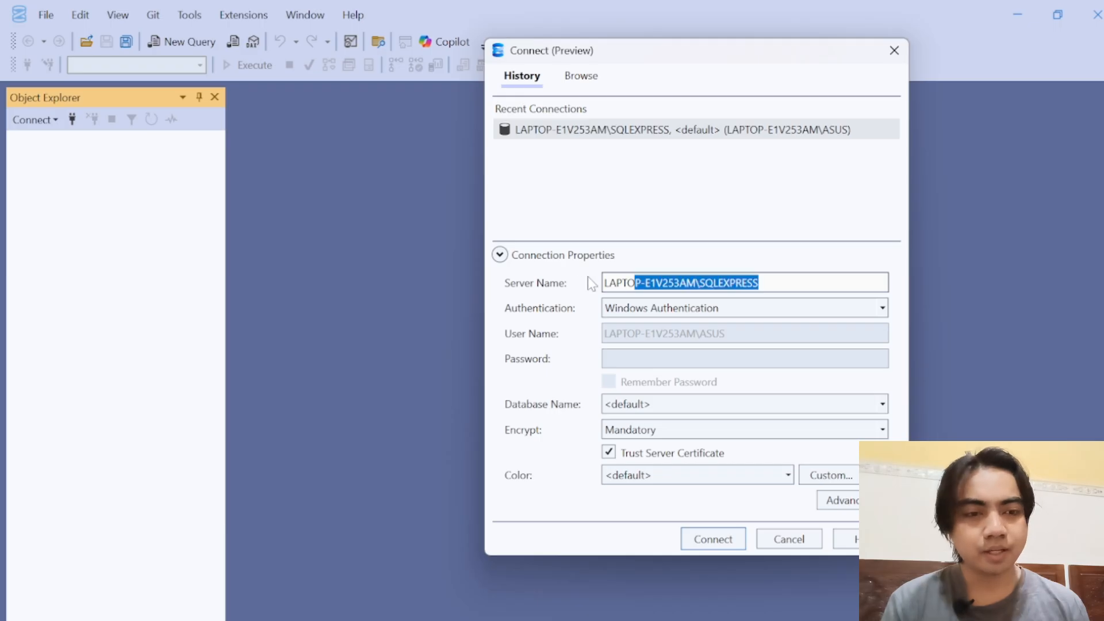
pyautogui.click(751, 287)
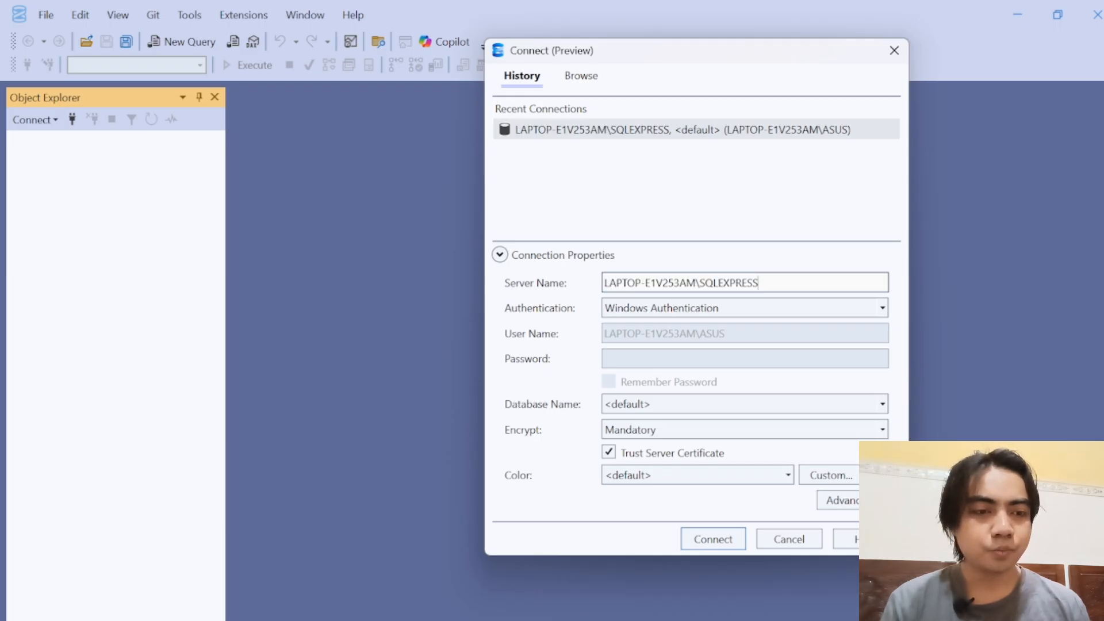
pyautogui.moveTo(758, 282); pyautogui.dragTo(603, 285)
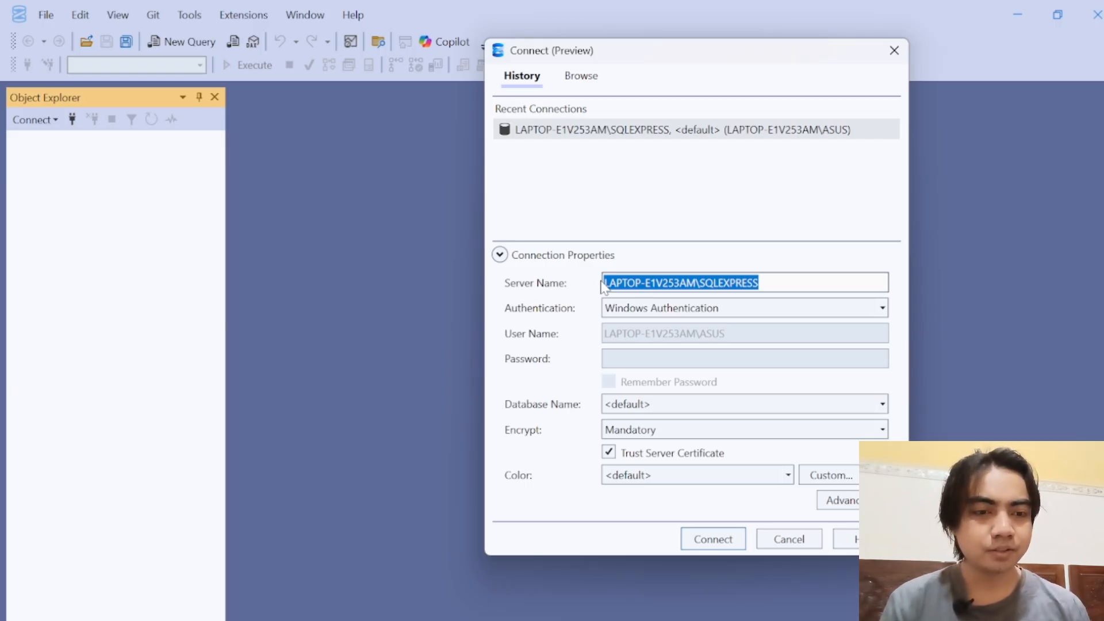
pyautogui.click(750, 284)
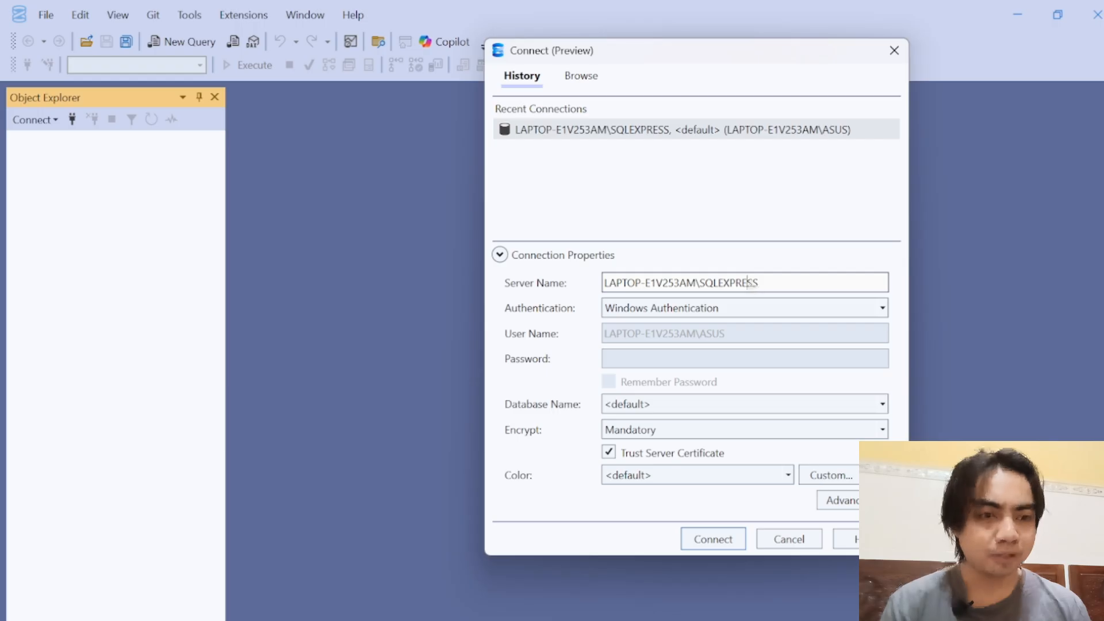
pyautogui.moveTo(758, 282); pyautogui.dragTo(590, 288)
pyautogui.click(695, 284)
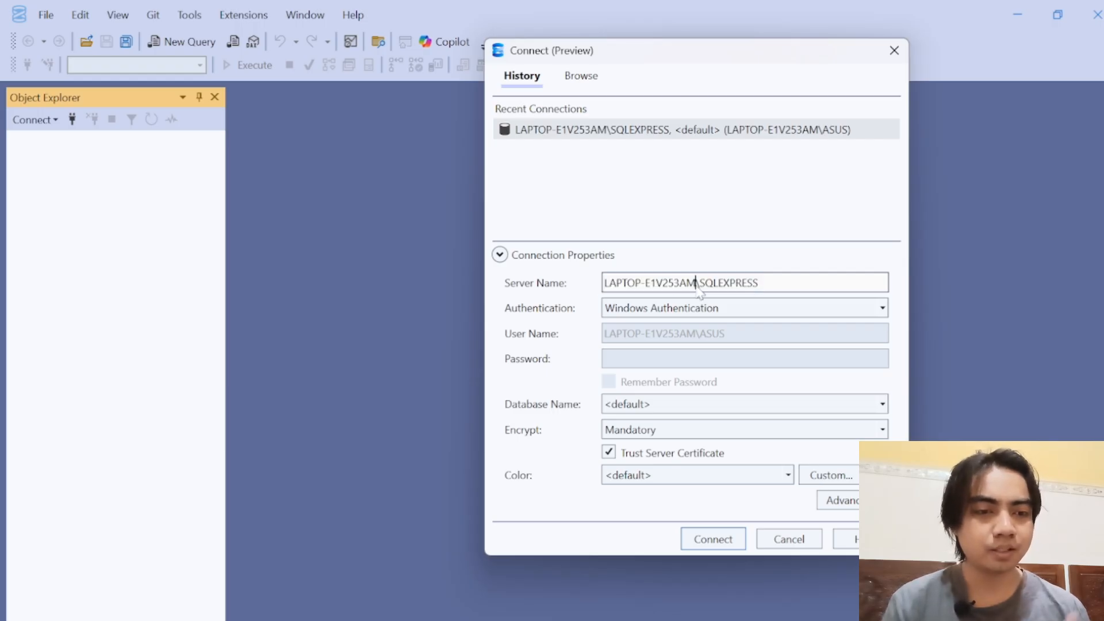
pyautogui.moveTo(758, 282); pyautogui.dragTo(599, 286)
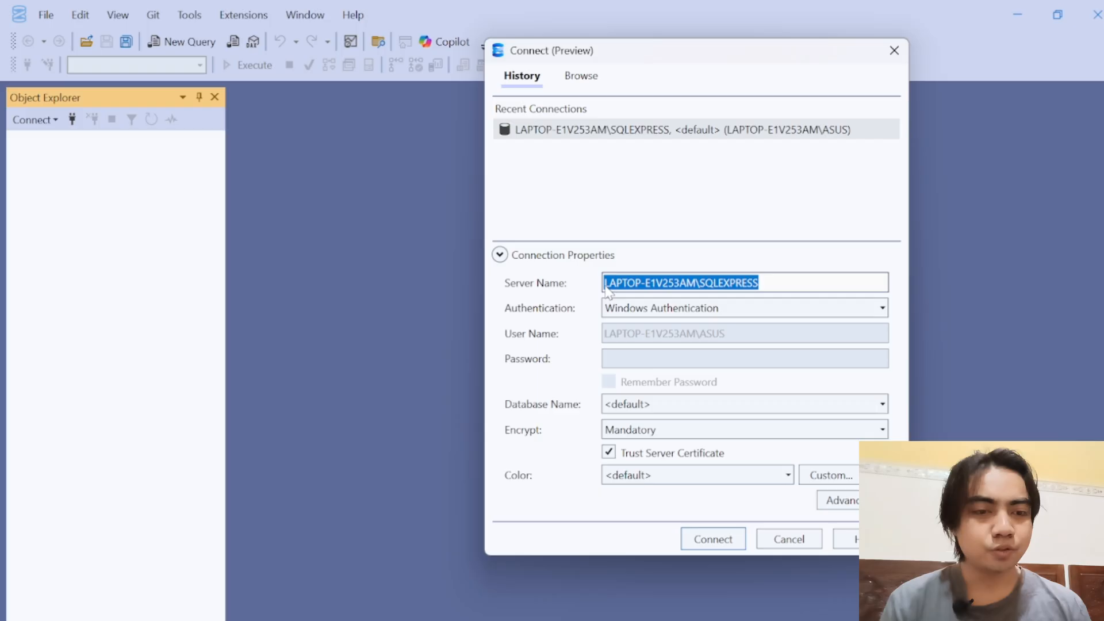
pyautogui.click(649, 284)
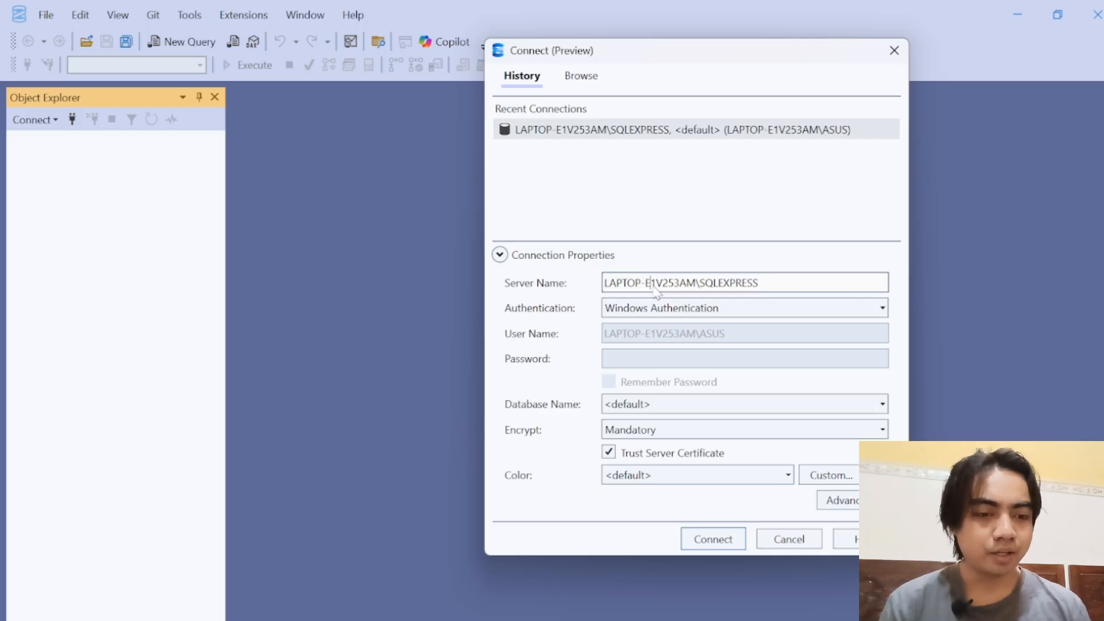
# Step: Connect to the LAPTOP-E1V253AM\SQLEXPRESS server with Windows Authentication and open a new query
pyautogui.click(712, 538)
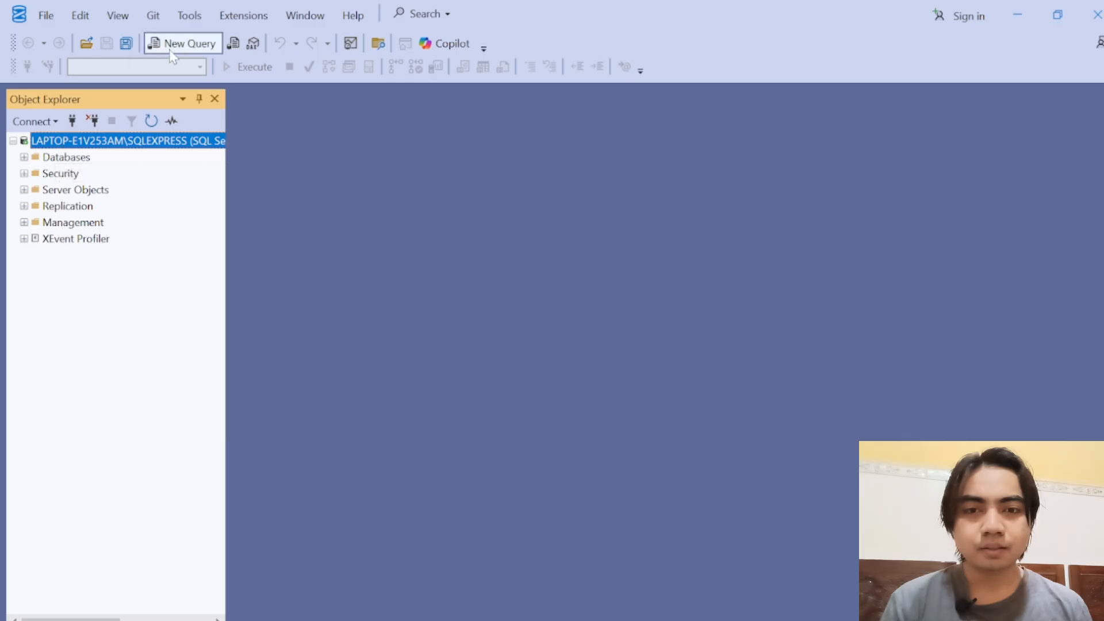
pyautogui.click(201, 46)
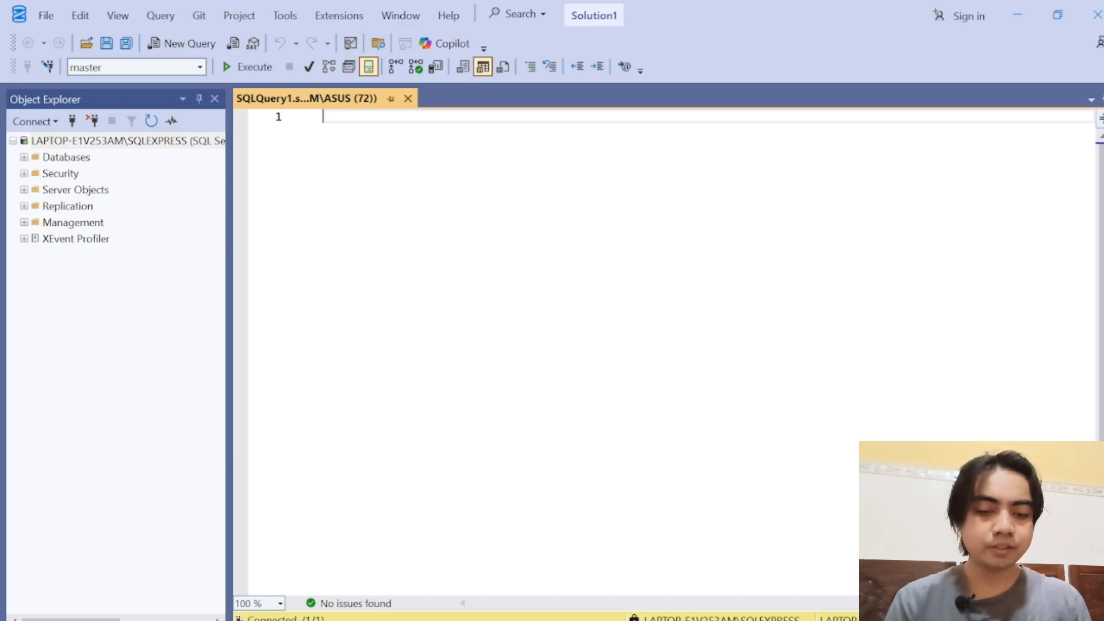
# Step: Write the statement CREATE DATABASE db_superstore in the query and execute it
pyautogui.write('CREATE DA')
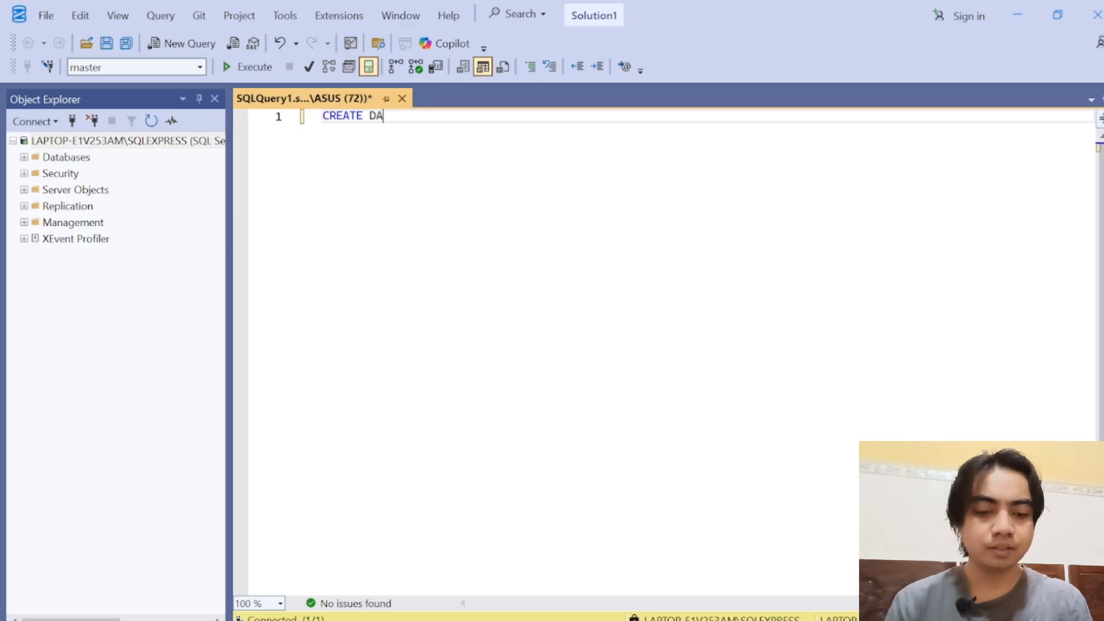
pyautogui.write('TABASE')
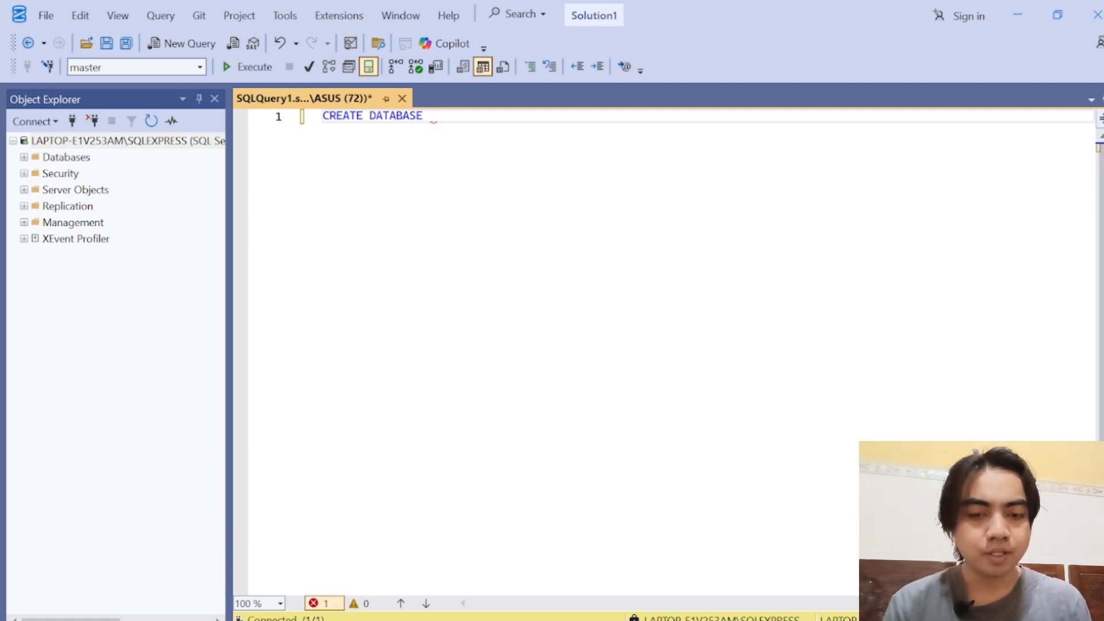
pyautogui.write('db')
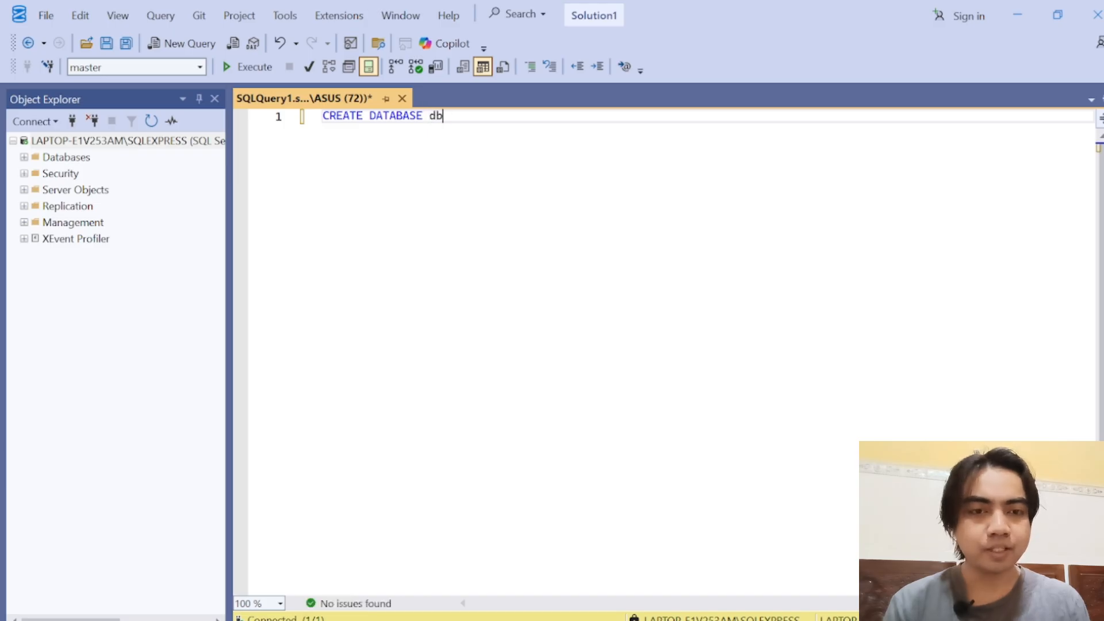
pyautogui.write('_')
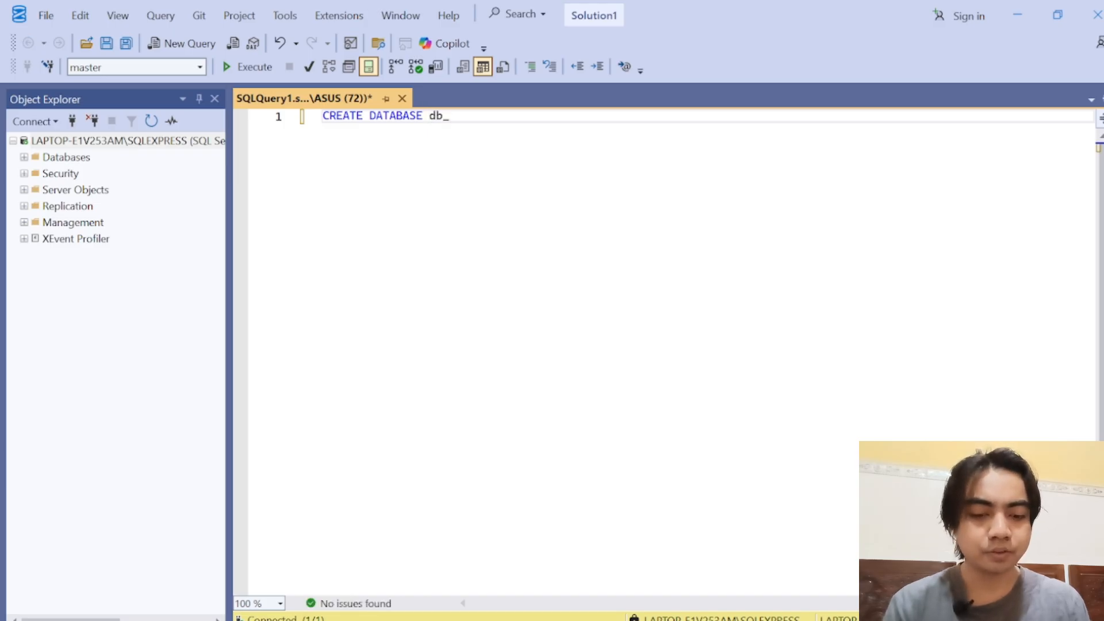
pyautogui.write('superstore')
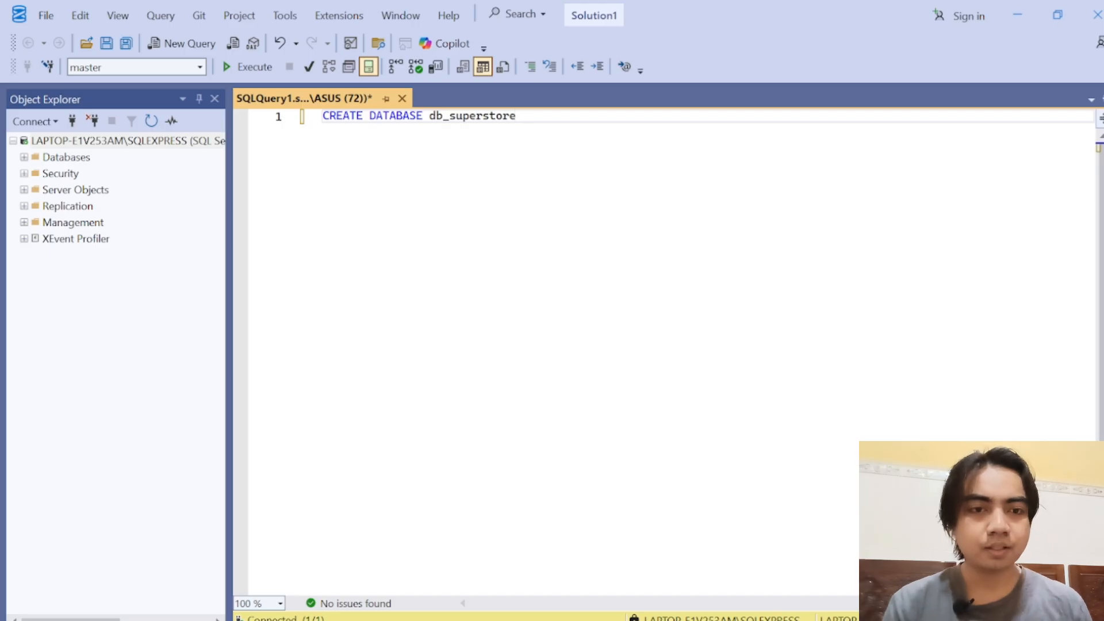
pyautogui.click(272, 68)
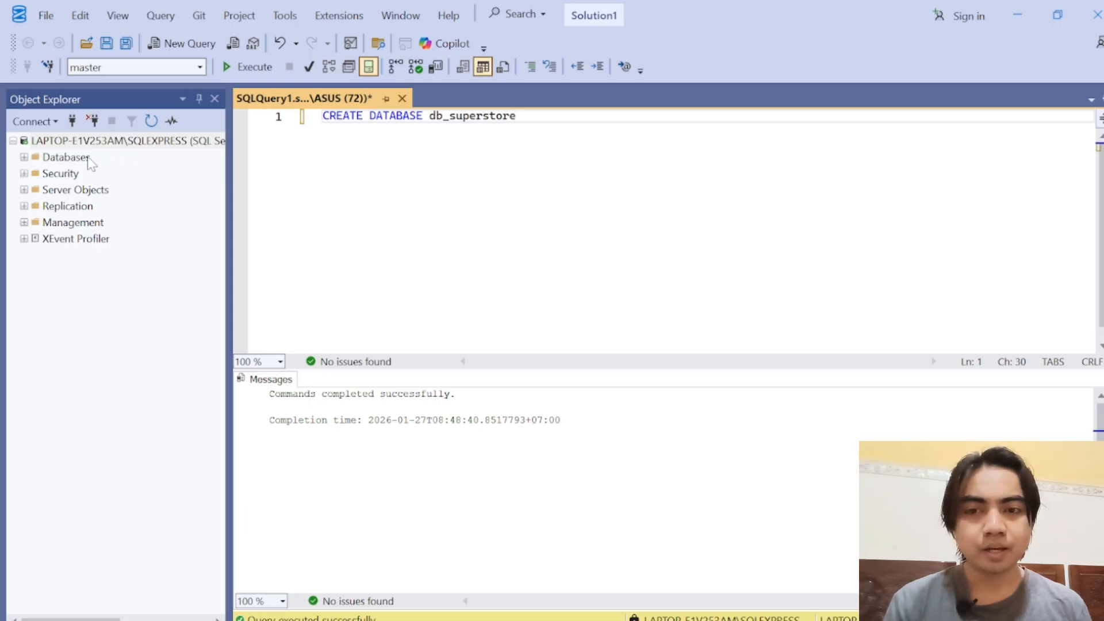
# Step: Expand the server's databases down to the Tables folder of db_superstore
pyautogui.click(24, 157)
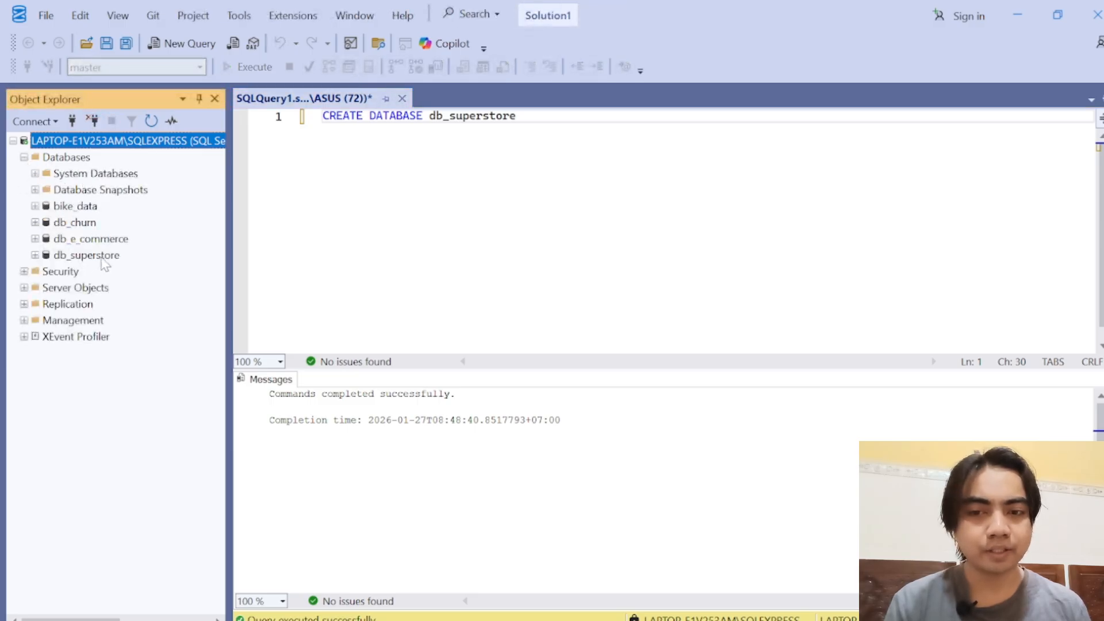
pyautogui.click(102, 258)
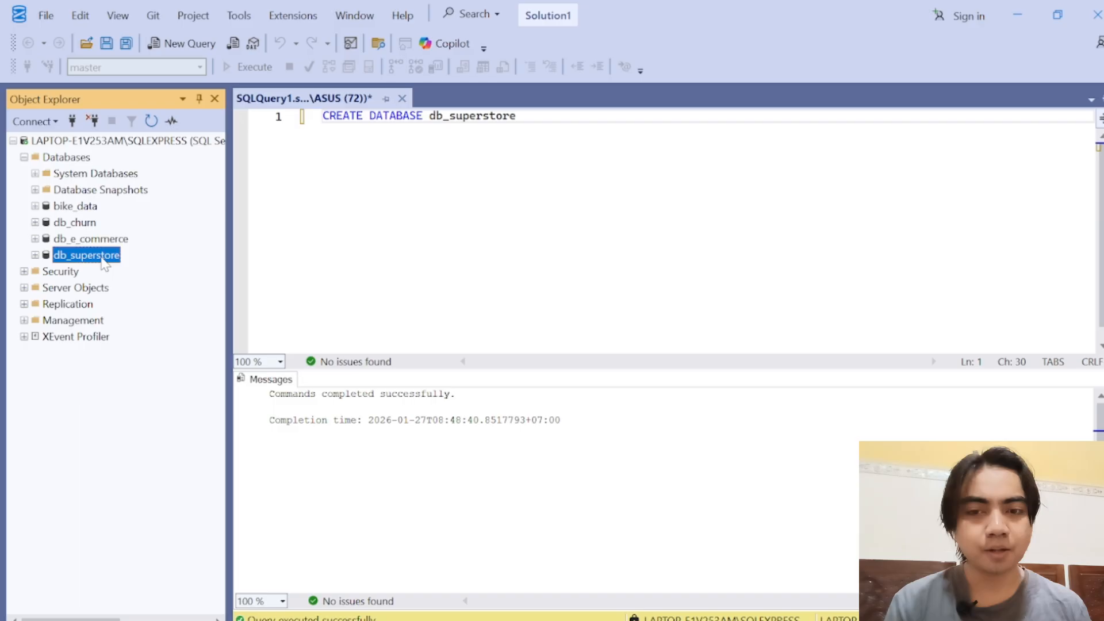
pyautogui.click(35, 256)
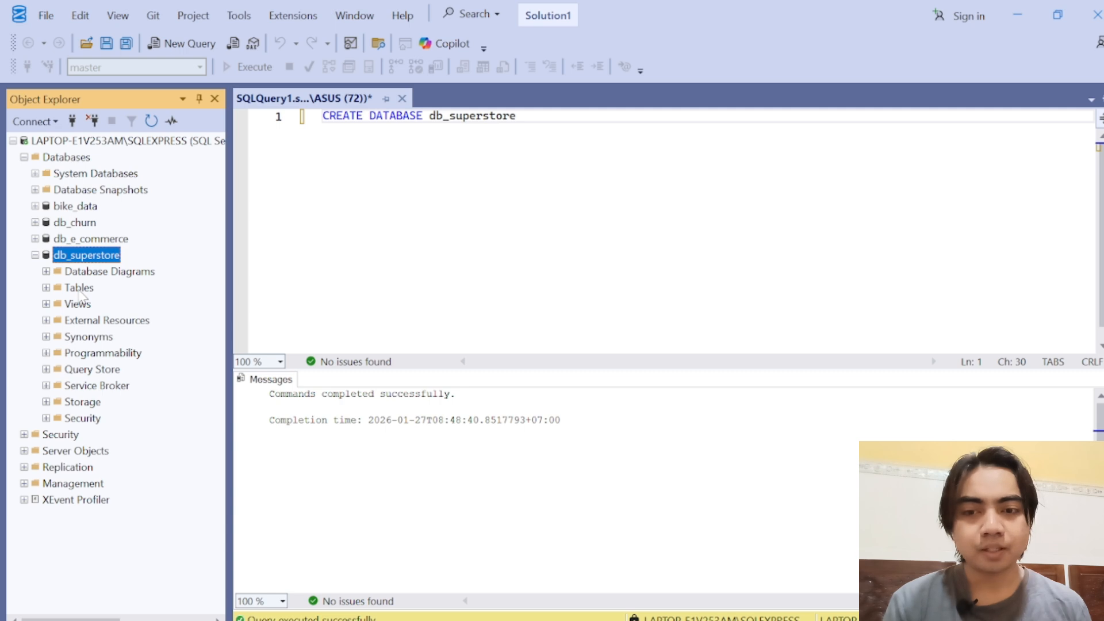
pyautogui.click(46, 288)
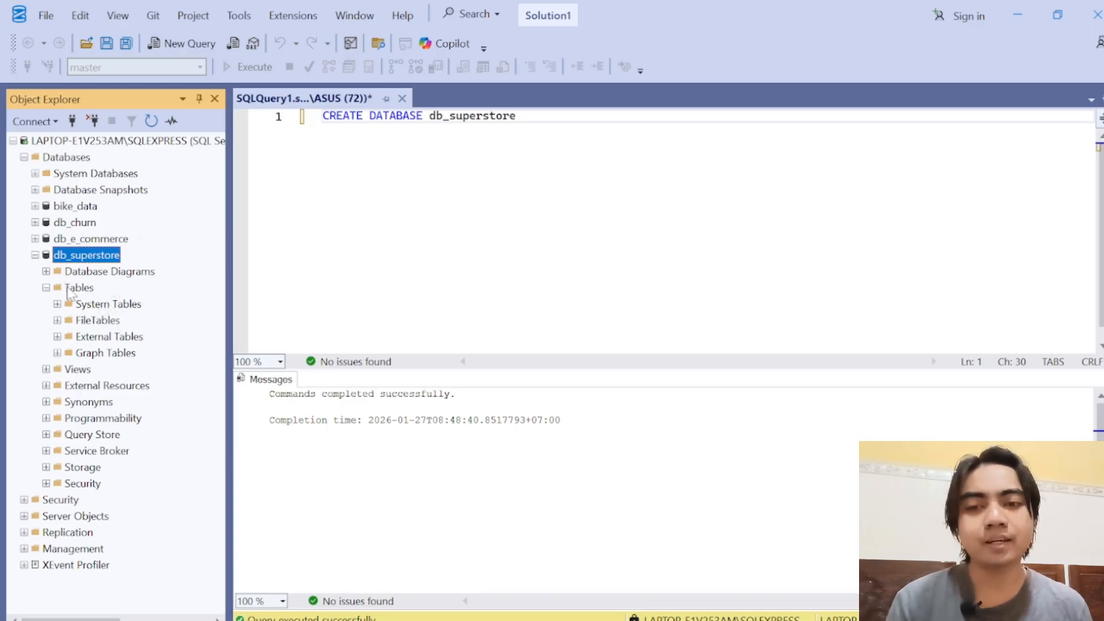
# Step: Start a flat file import into db_superstore and choose Superstore.csv from the Superstore data folder as the input file
pyautogui.rightClick(76, 256)
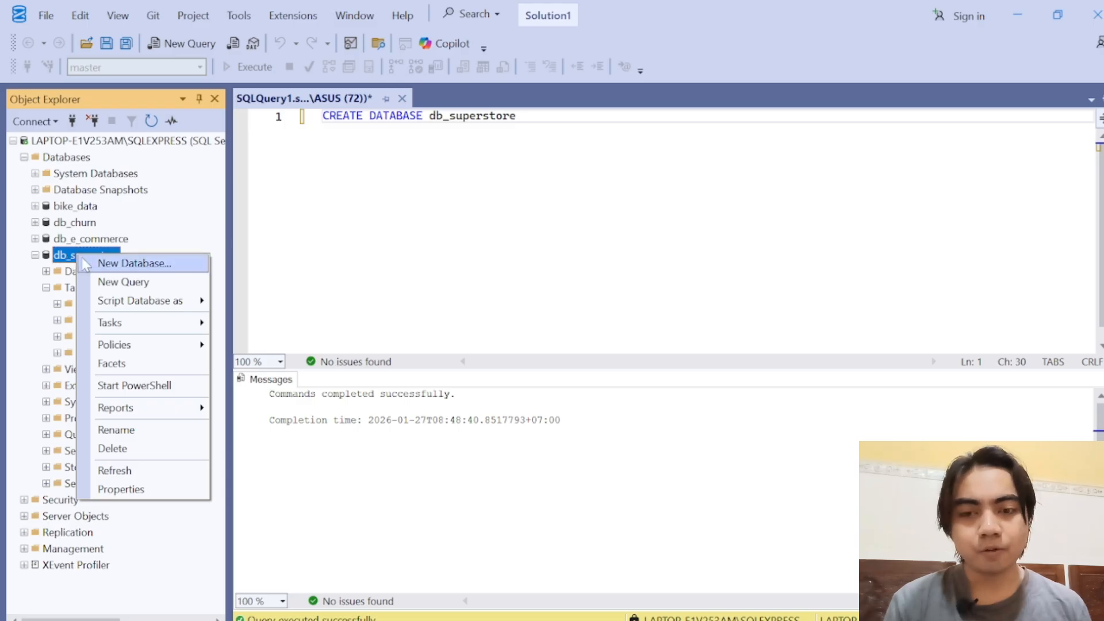
pyautogui.moveTo(157, 327)
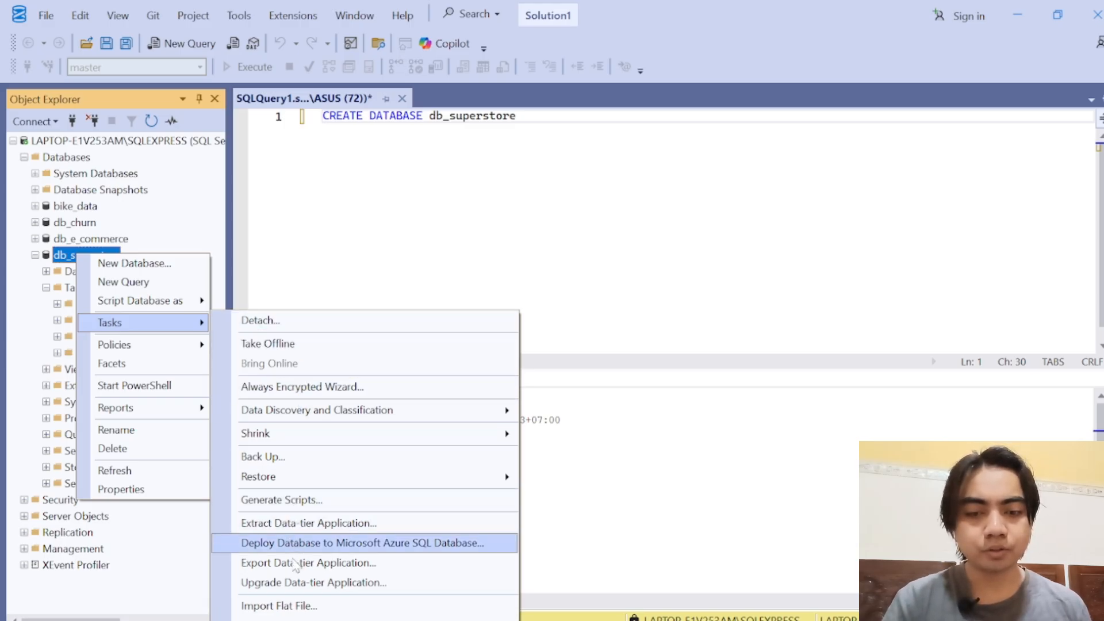
pyautogui.click(299, 607)
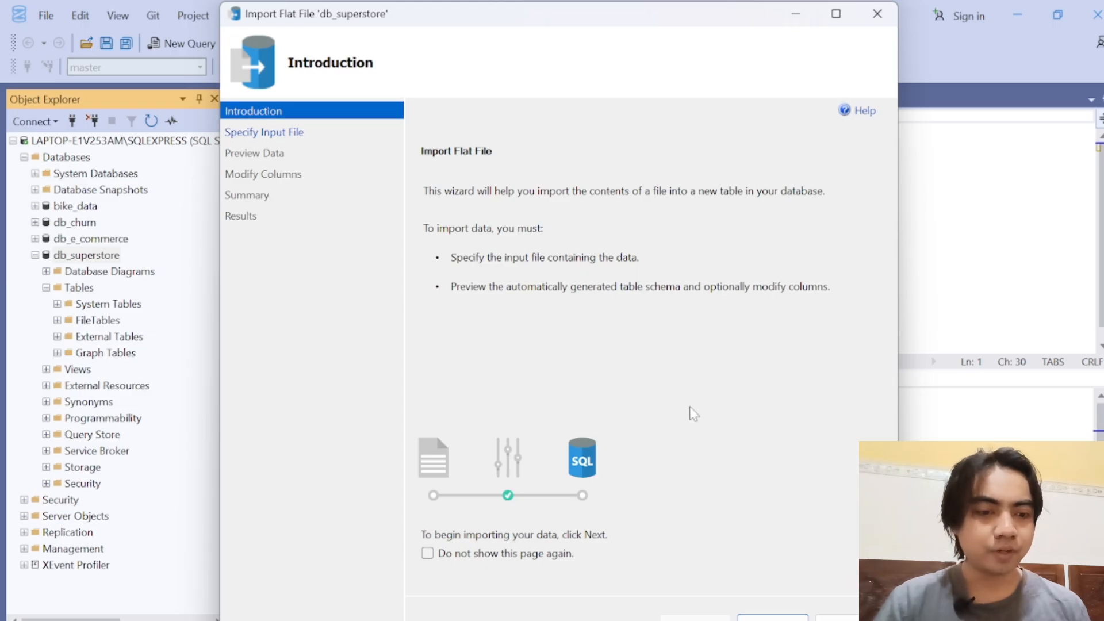
pyautogui.click(770, 617)
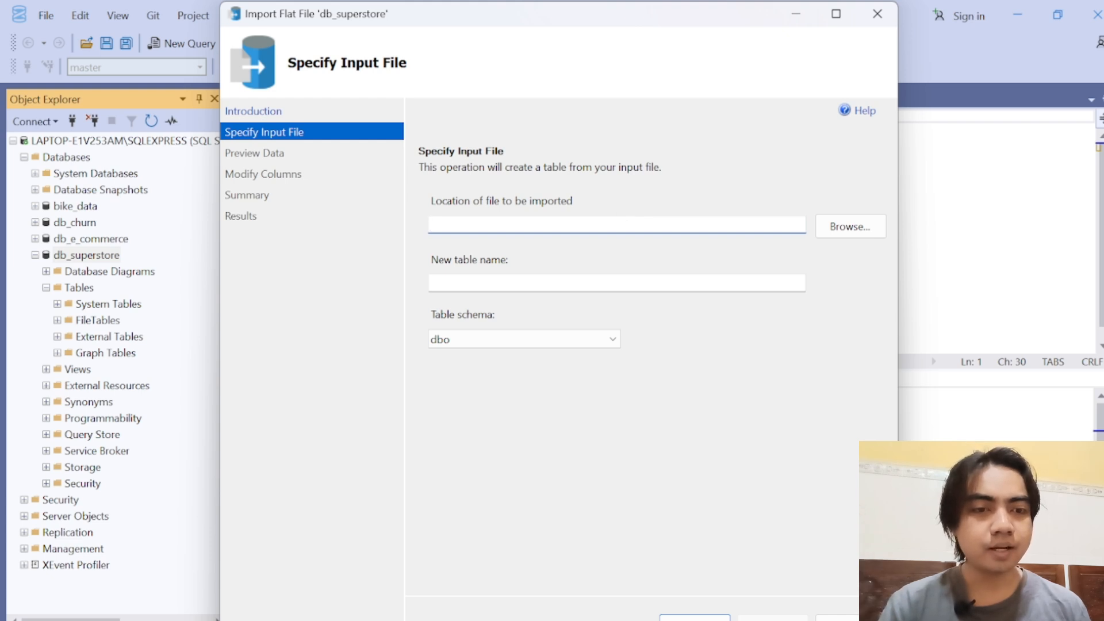
pyautogui.click(841, 230)
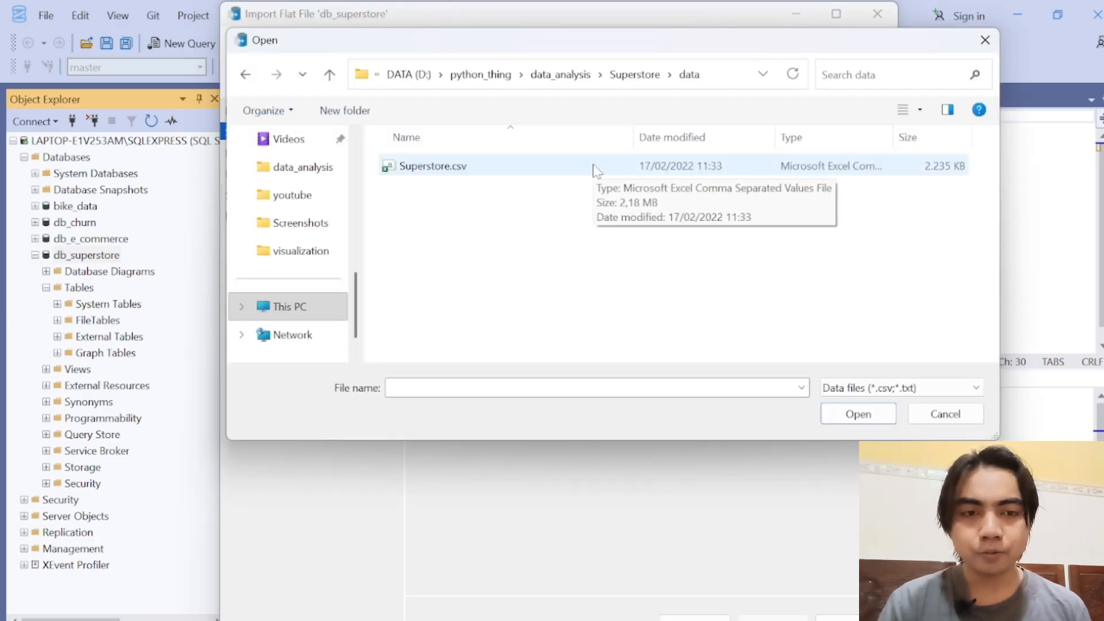
pyautogui.click(595, 169)
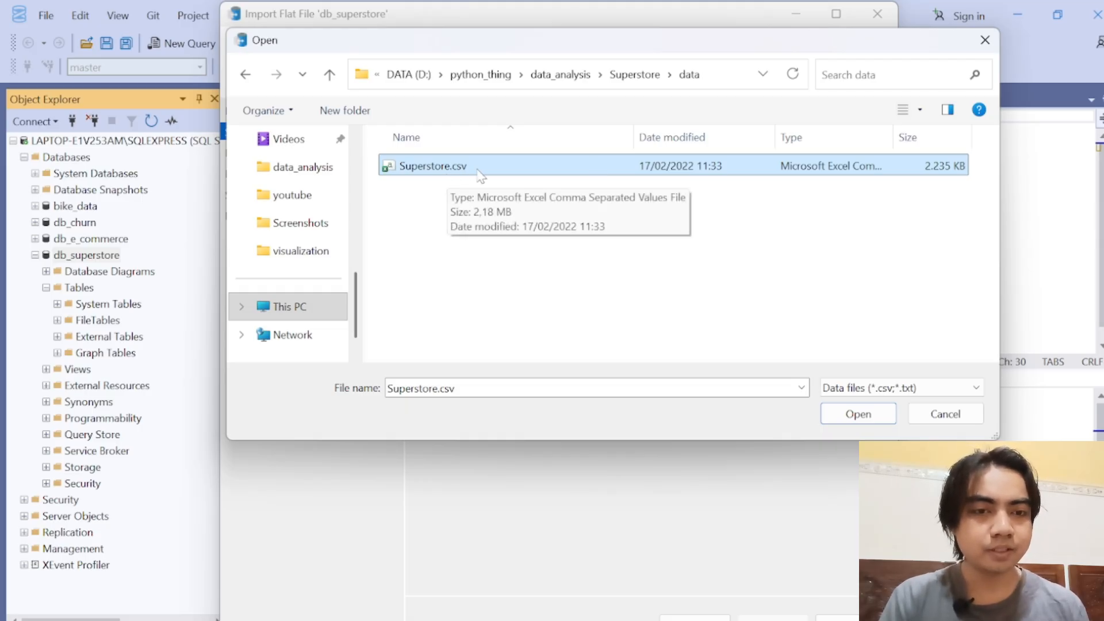
pyautogui.doubleClick(509, 173)
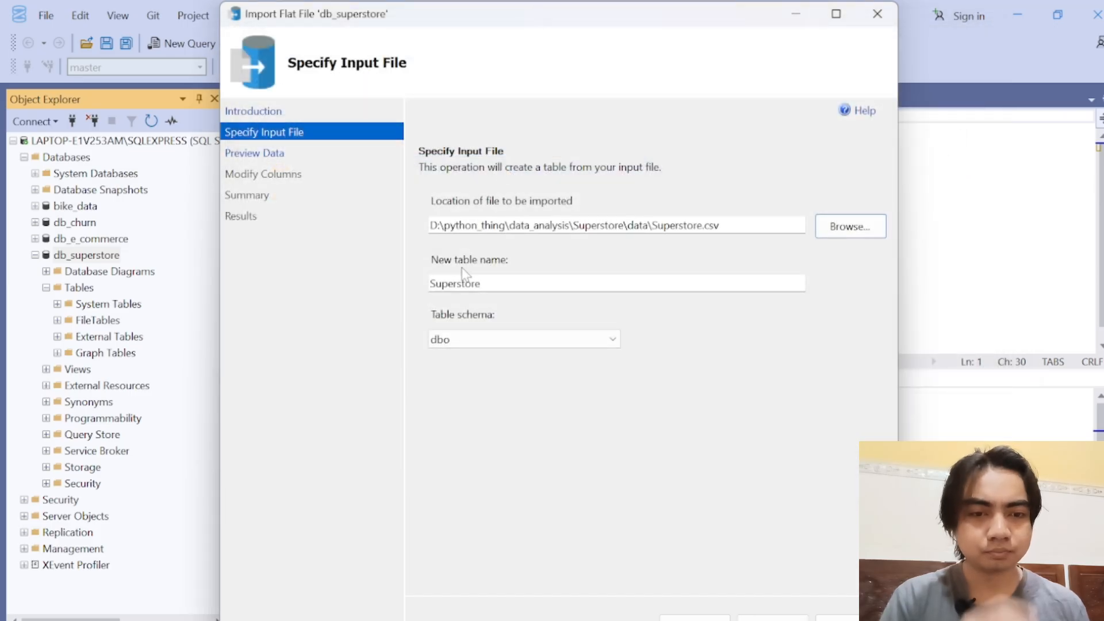
# Step: Name the new import table stg_superstore and proceed to the data preview
pyautogui.click(481, 284)
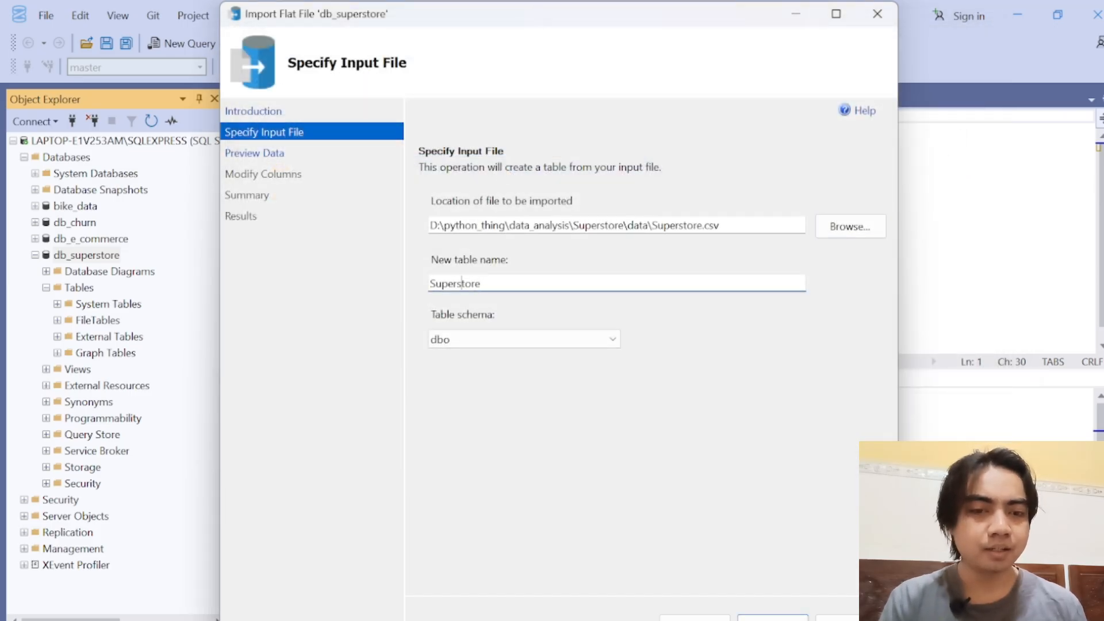
pyautogui.write('stg_')
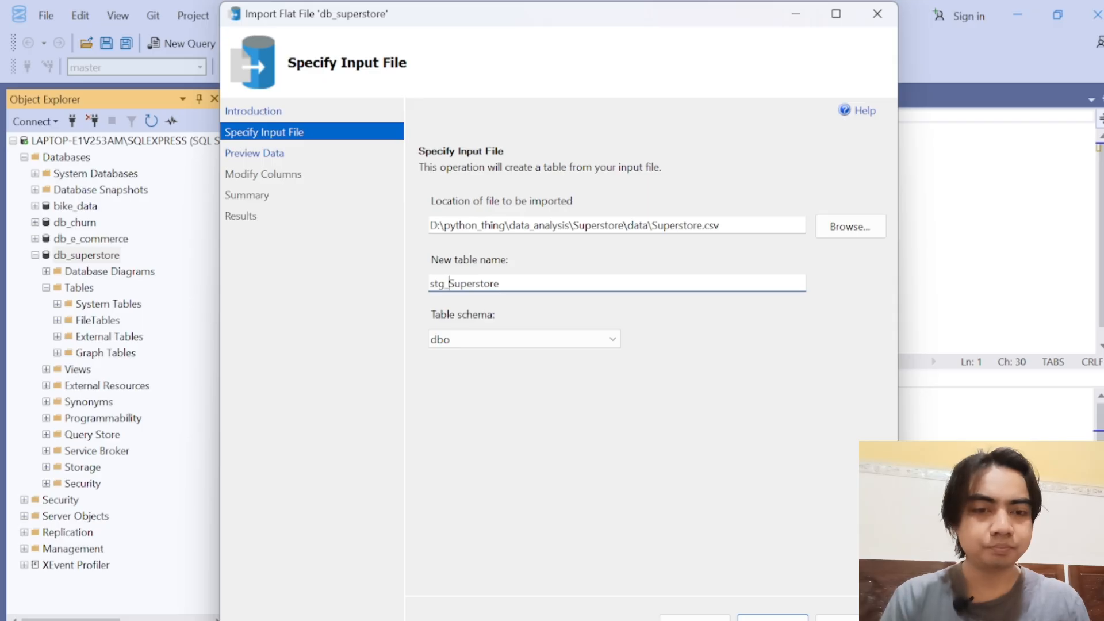
pyautogui.press('BackSpace')
pyautogui.write('s')
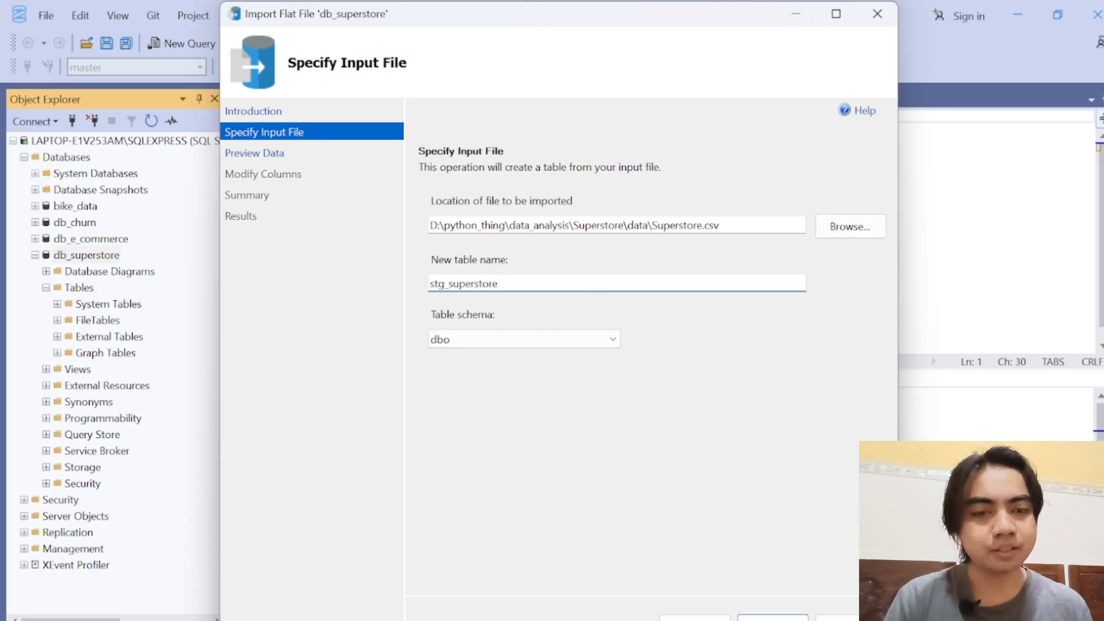
pyautogui.moveTo(444, 284); pyautogui.dragTo(423, 284)
pyautogui.click(500, 284)
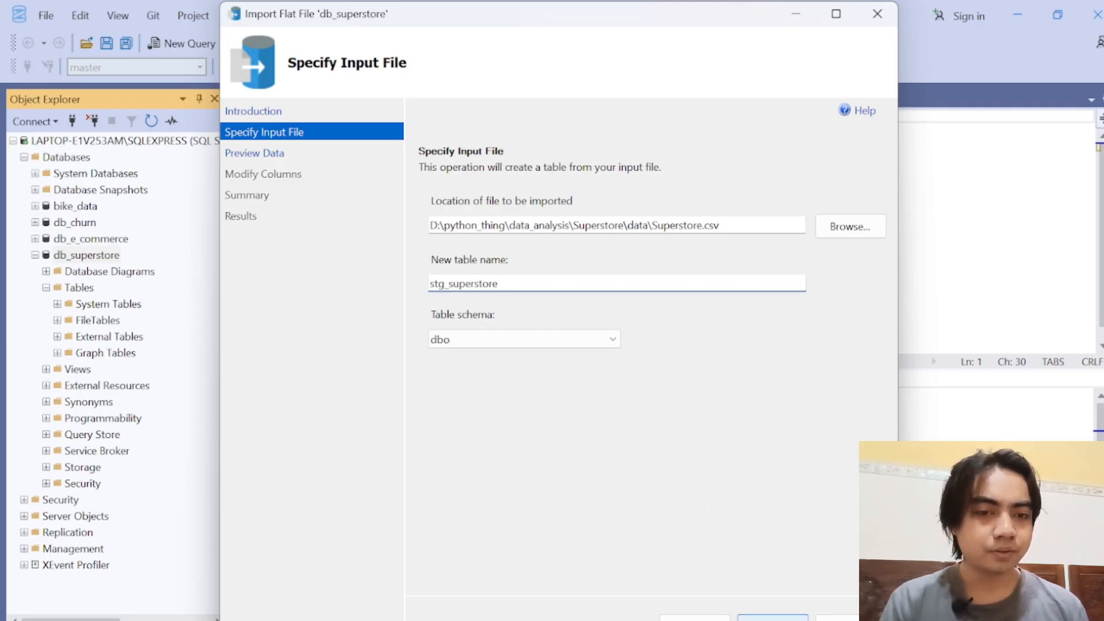
pyautogui.click(765, 617)
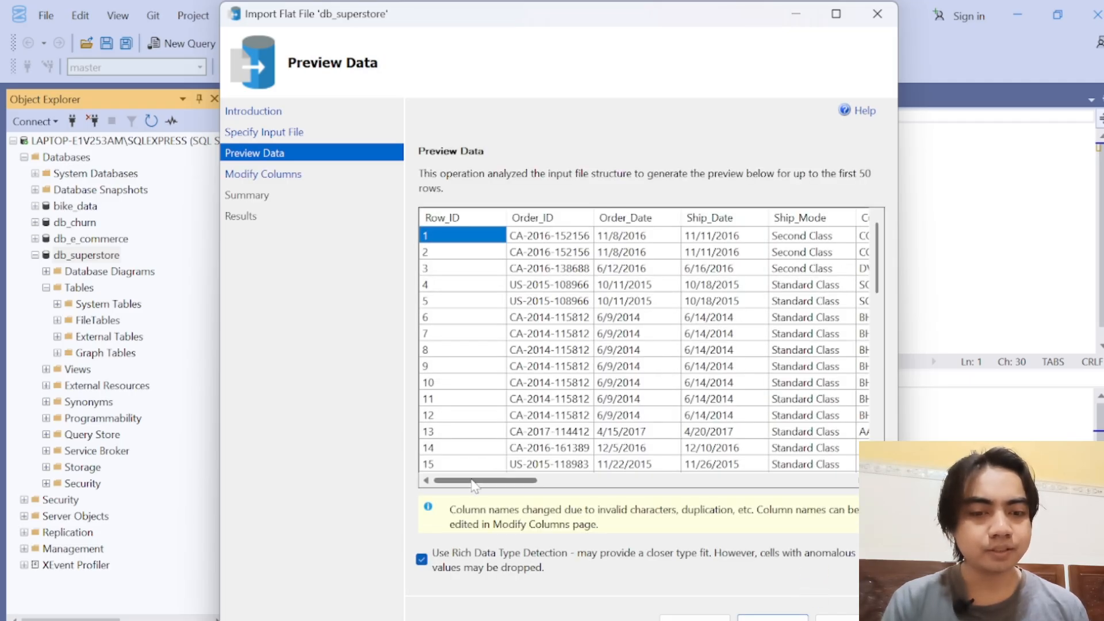
# Step: Review the previewed data, allow nulls for all columns of the import table, and proceed to the import summary
pyautogui.moveTo(472, 481); pyautogui.dragTo(504, 473)
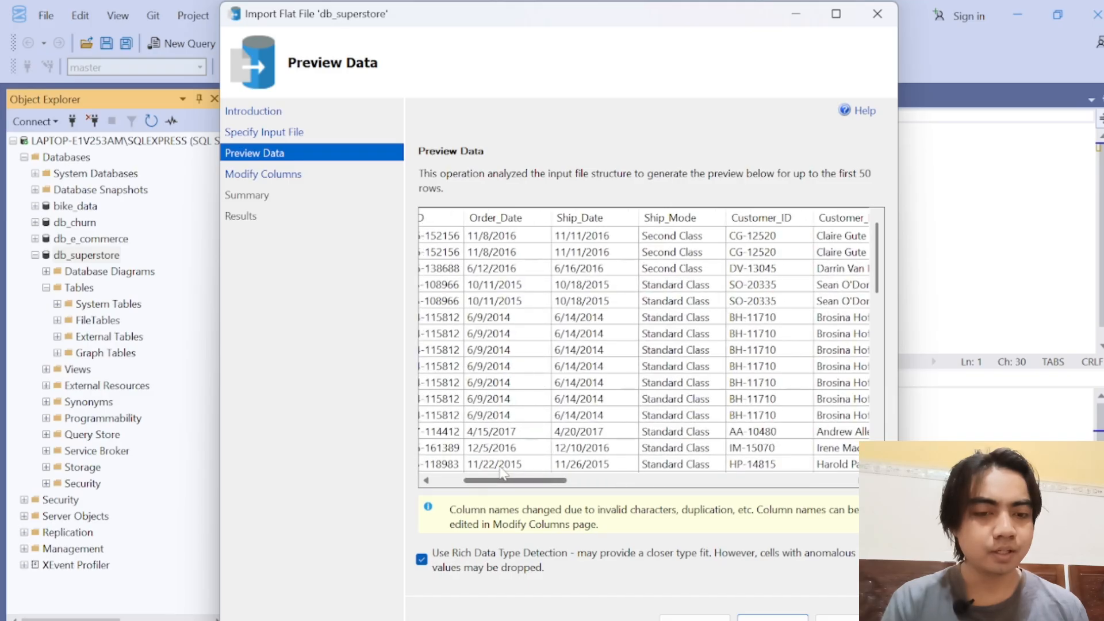
pyautogui.click(773, 616)
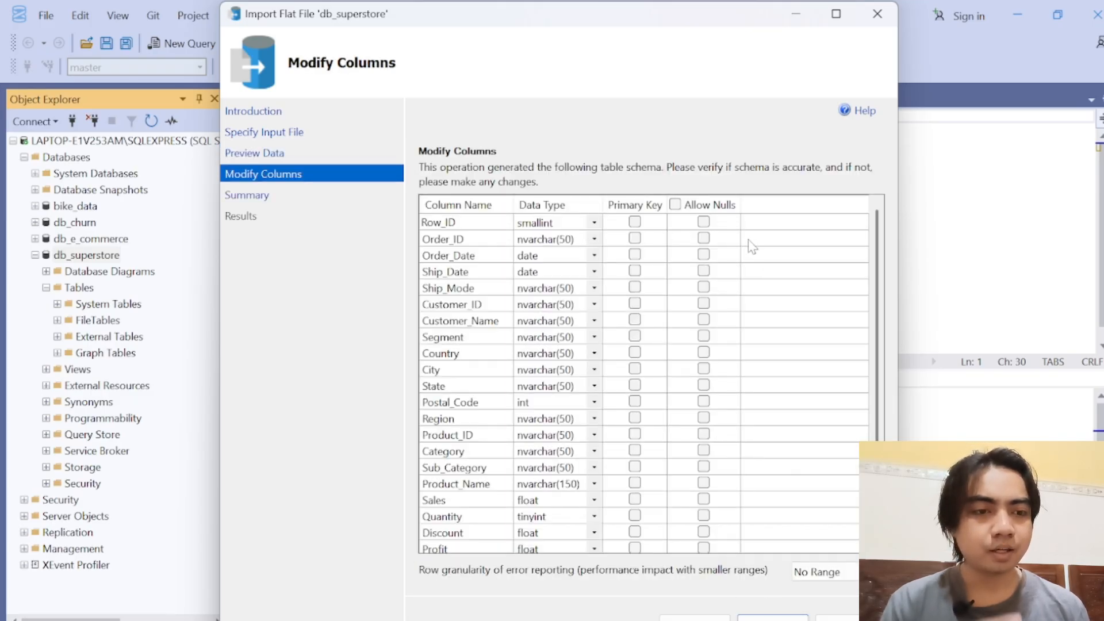
pyautogui.click(675, 206)
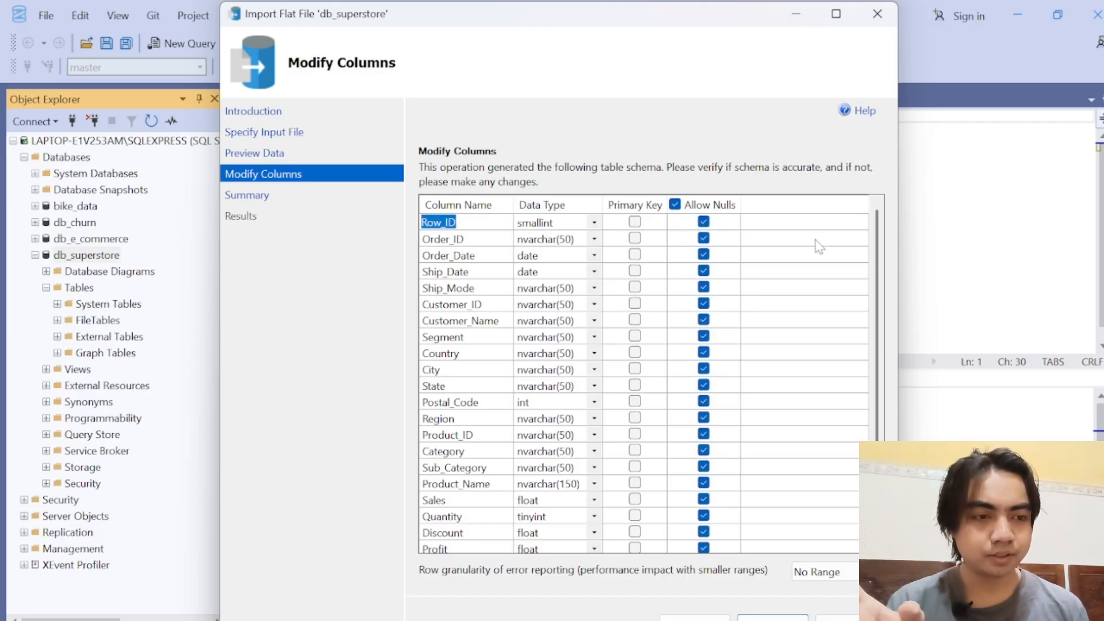
pyautogui.scroll(-2, 881, 268)
pyautogui.scroll(2, 881, 268)
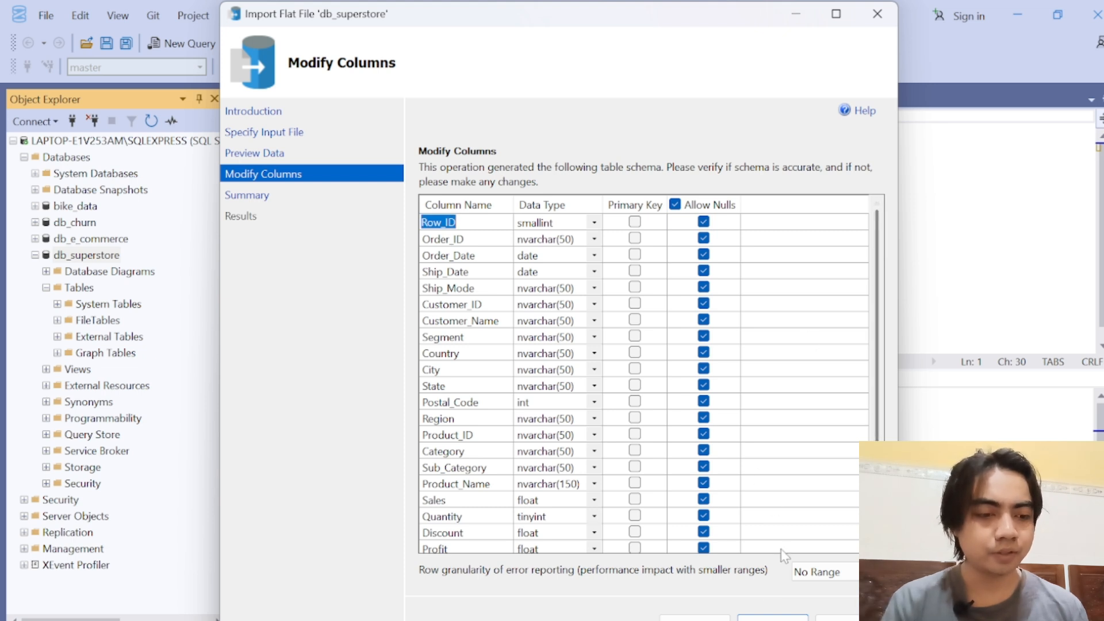
pyautogui.click(773, 617)
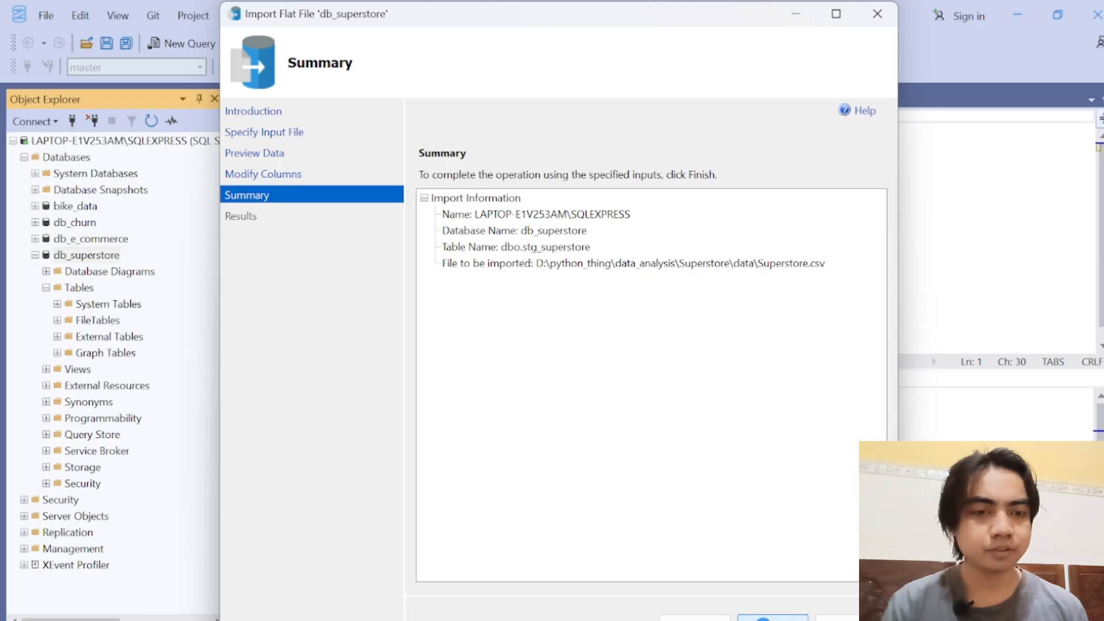
# Step: Run the flat file import into stg_superstore, read the Insert Data warning details, and close the import wizard
pyautogui.click(773, 618)
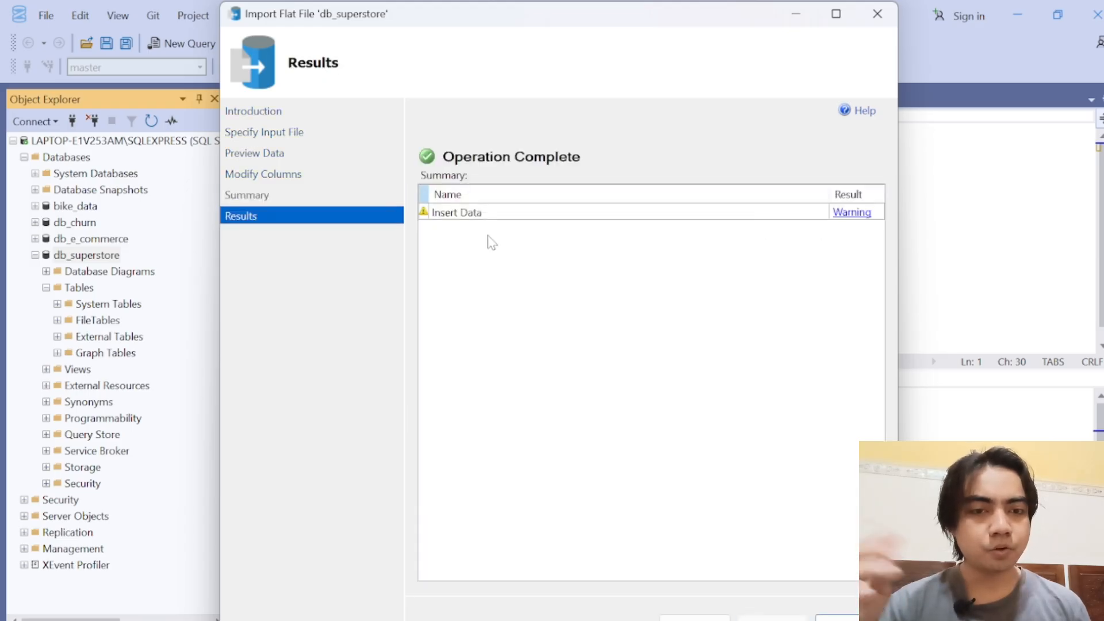
pyautogui.click(860, 216)
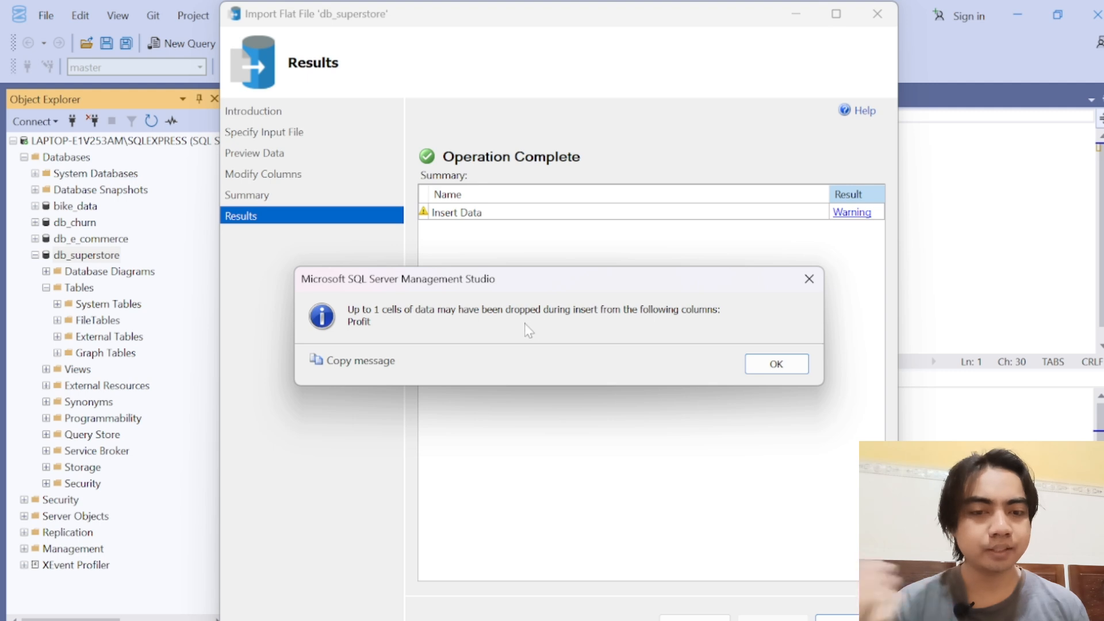
pyautogui.click(776, 363)
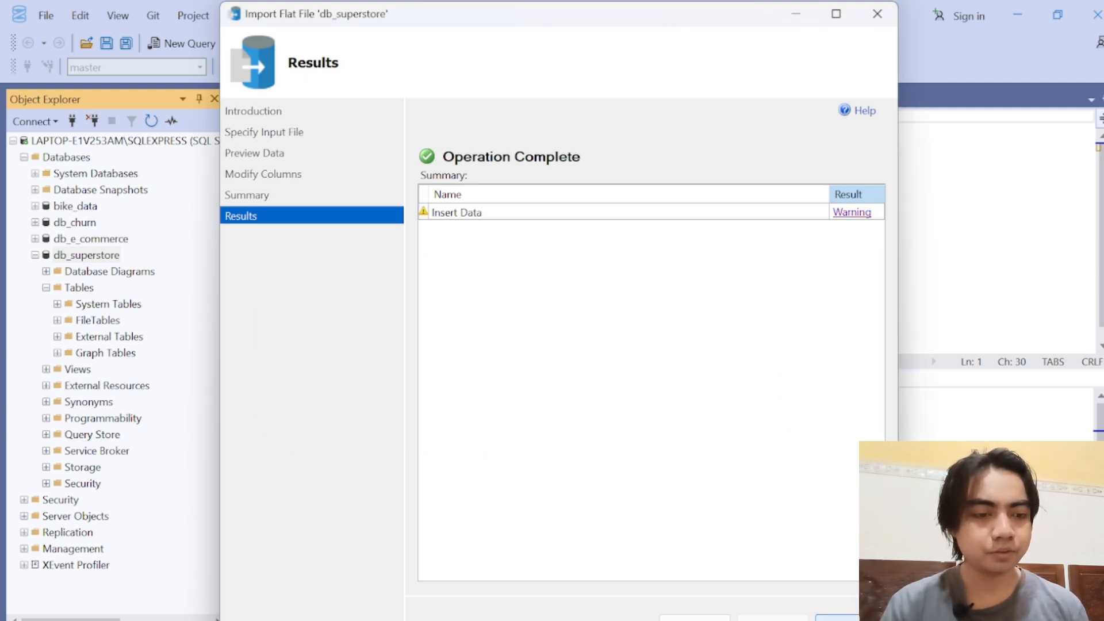
pyautogui.click(849, 619)
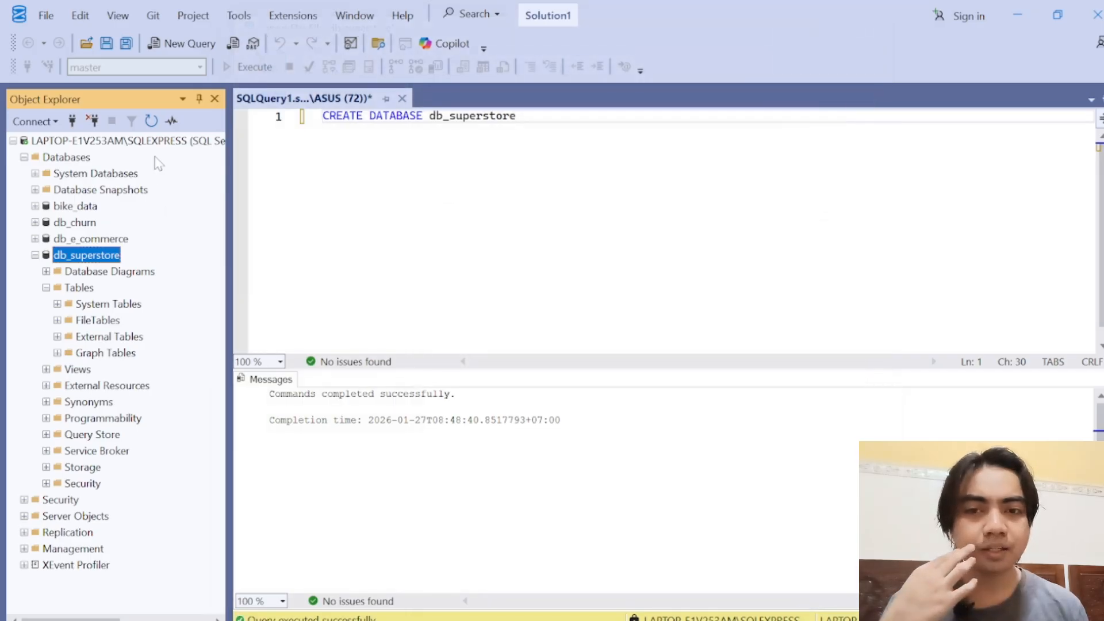
# Step: Refresh the db_superstore objects and select the imported dbo.stg_superstore table in its Tables folder
pyautogui.click(151, 121)
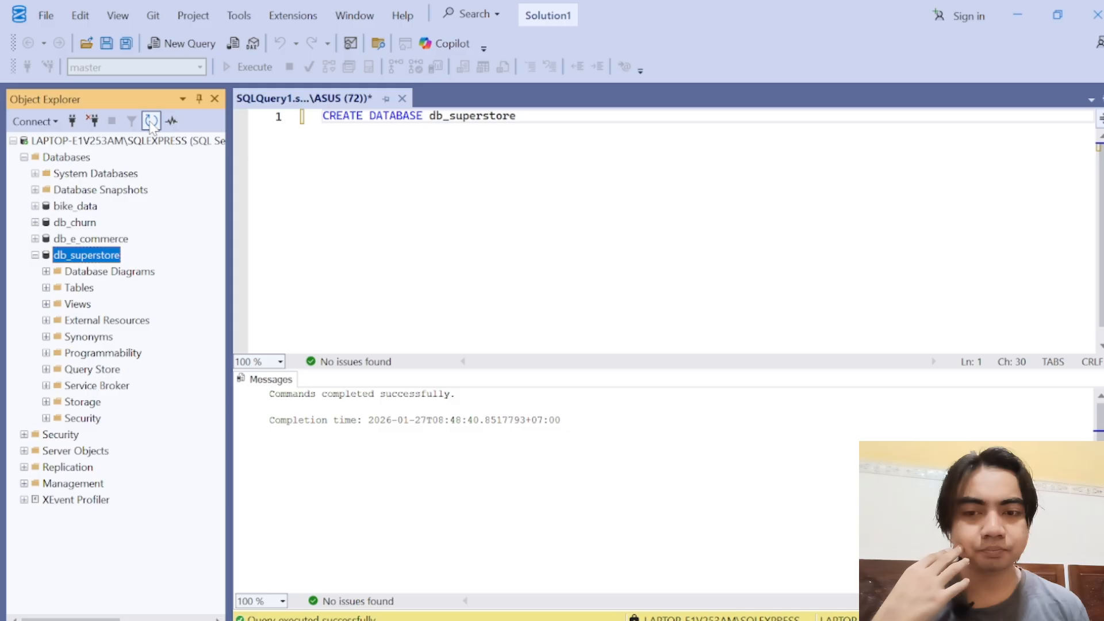
pyautogui.click(46, 288)
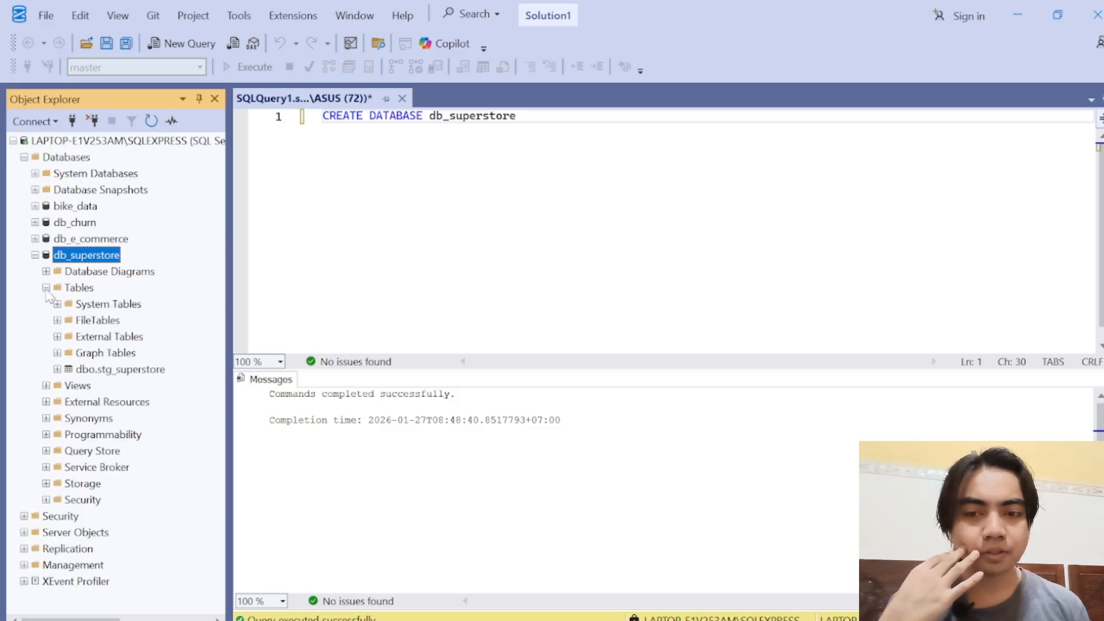
pyautogui.click(118, 370)
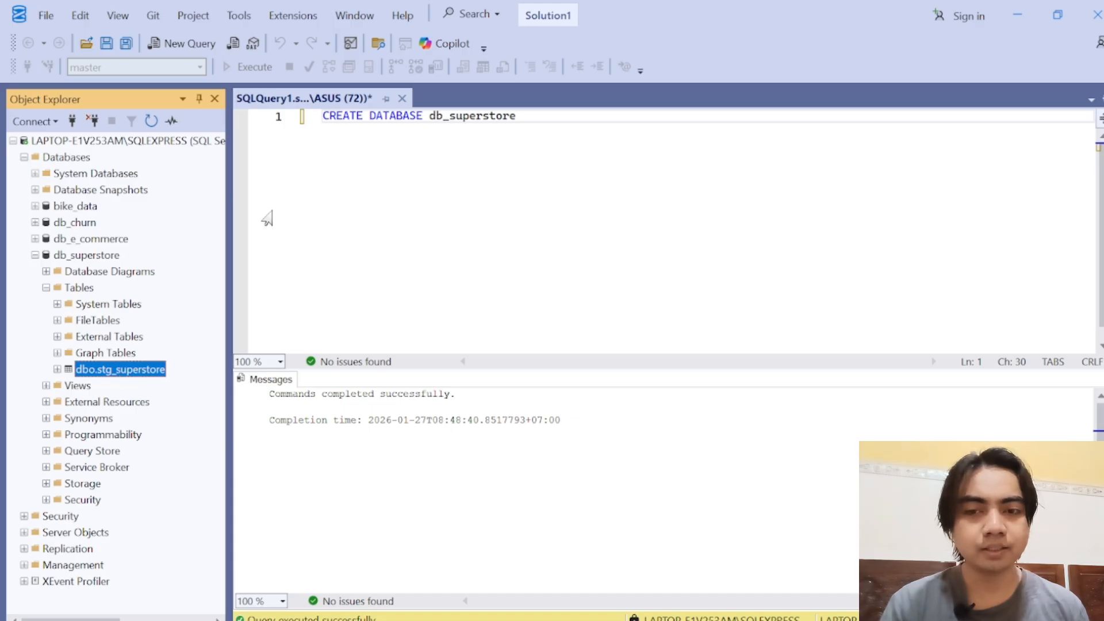
# Step: Open a new query on db_superstore and run SELECT * FROM stg_superstore
pyautogui.click(83, 257)
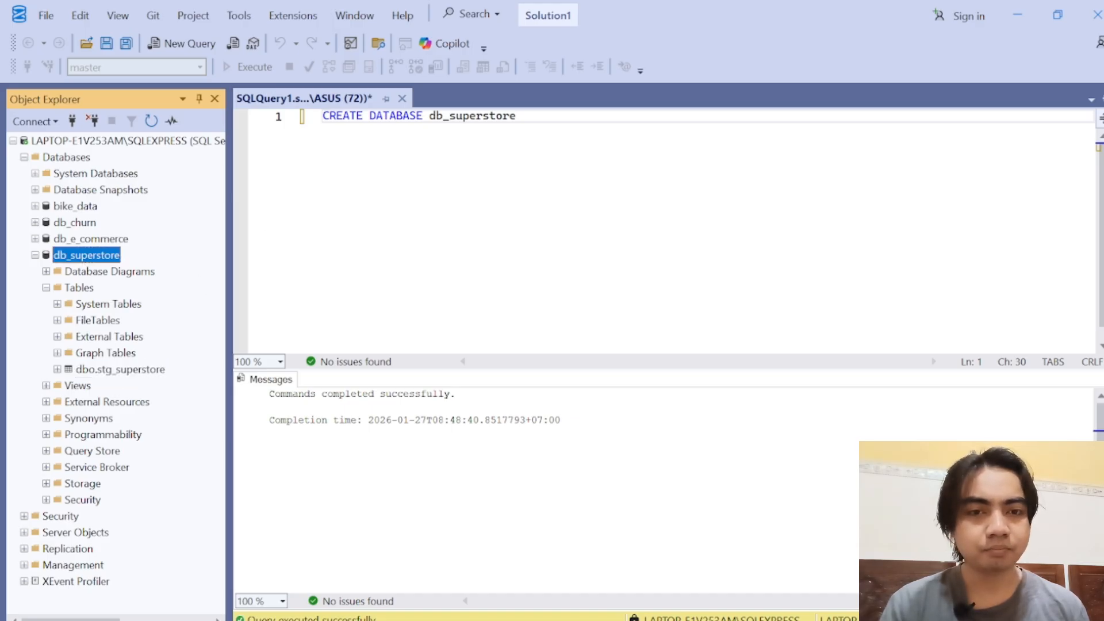
pyautogui.click(170, 46)
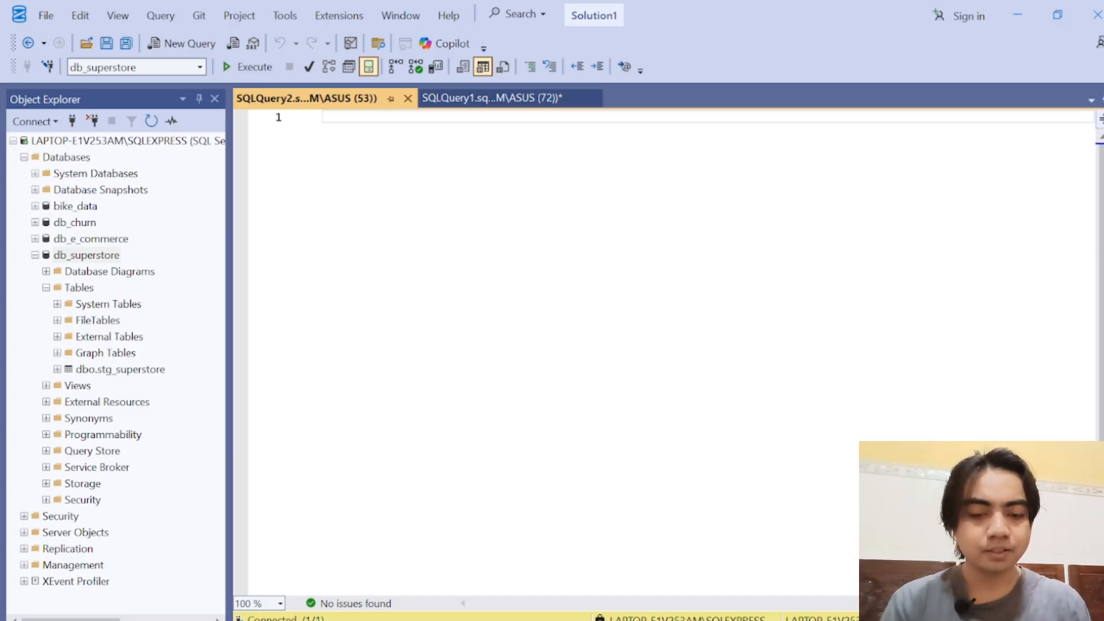
pyautogui.write('SELECT *')
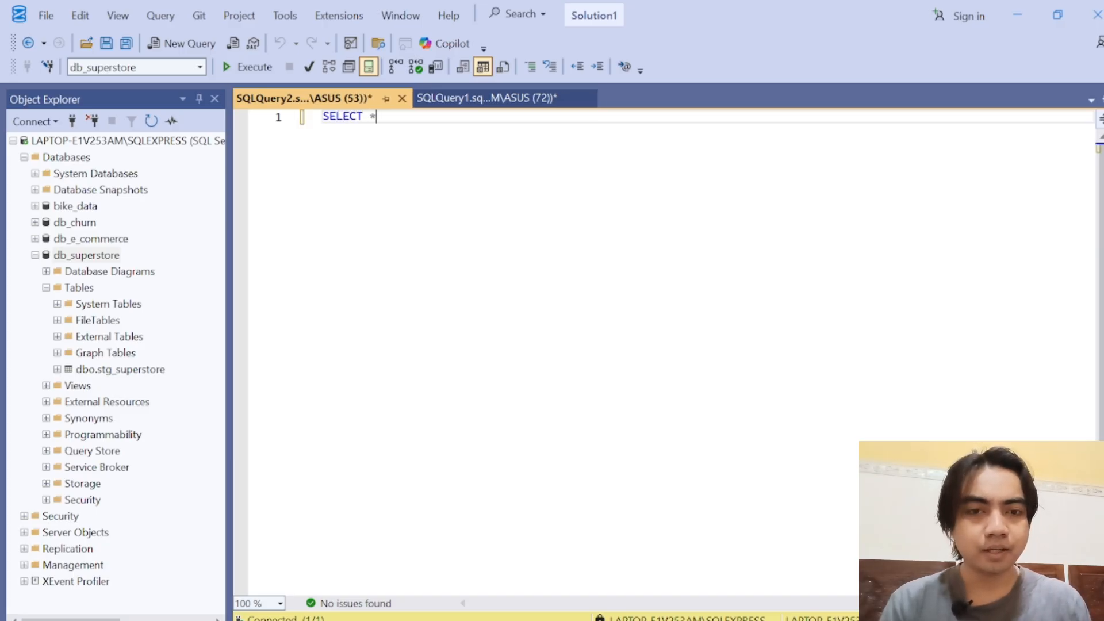
pyautogui.press('Return')
pyautogui.write('FROM ')
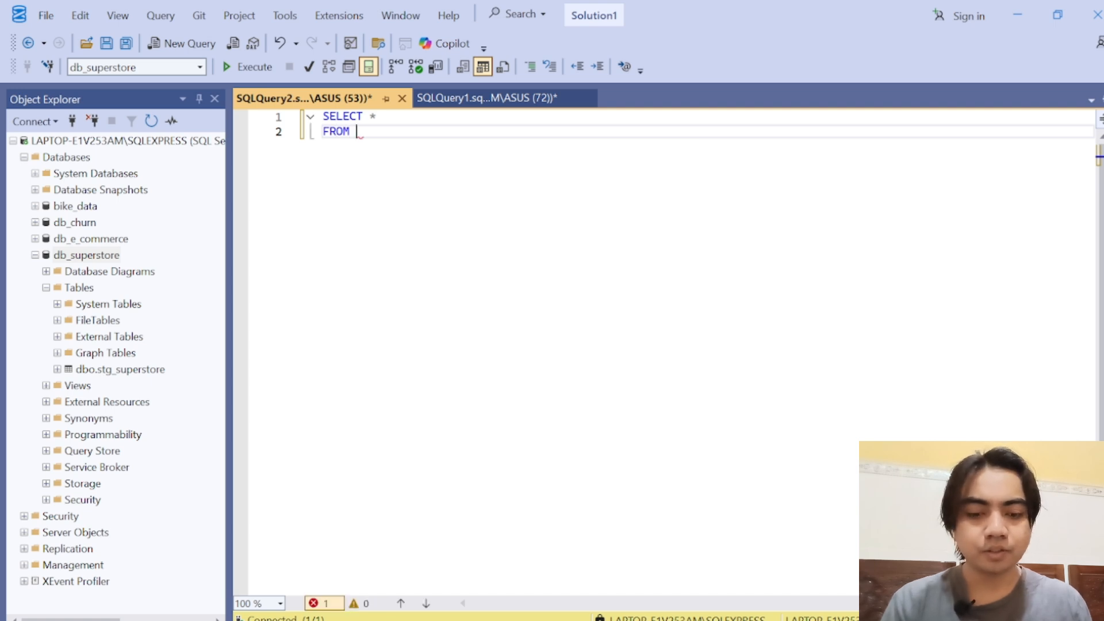
pyautogui.write('stg')
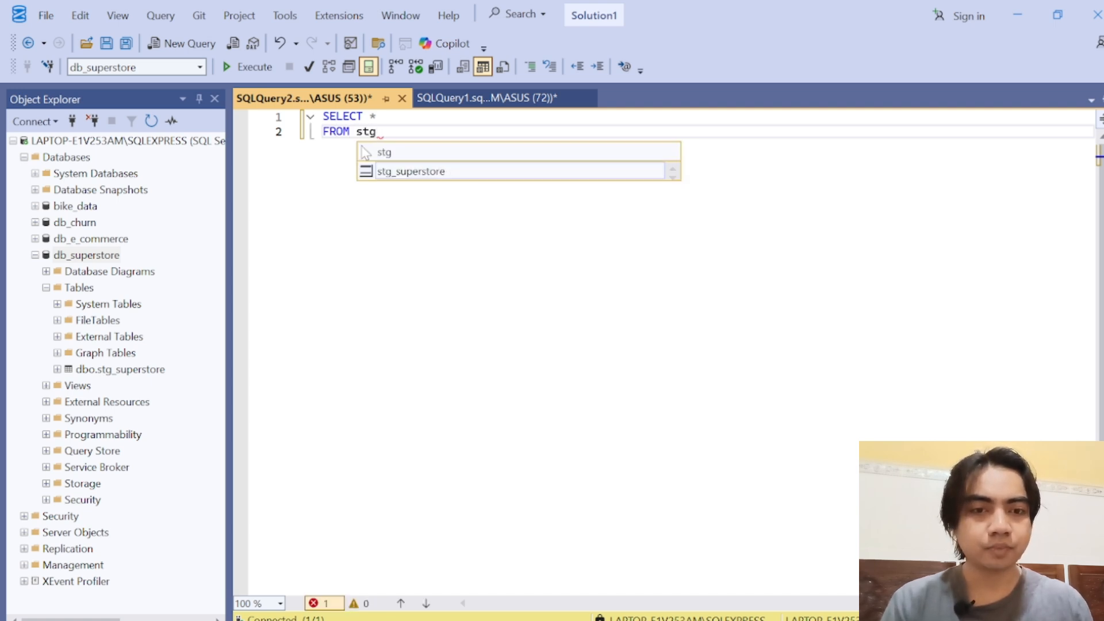
pyautogui.press('Tab')
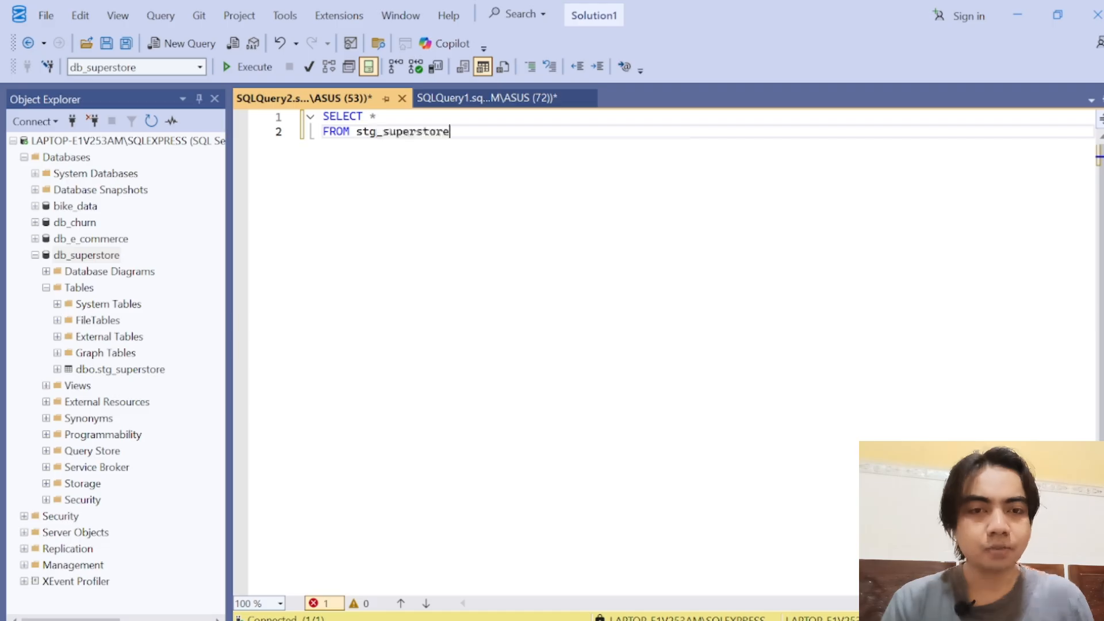
pyautogui.click(246, 67)
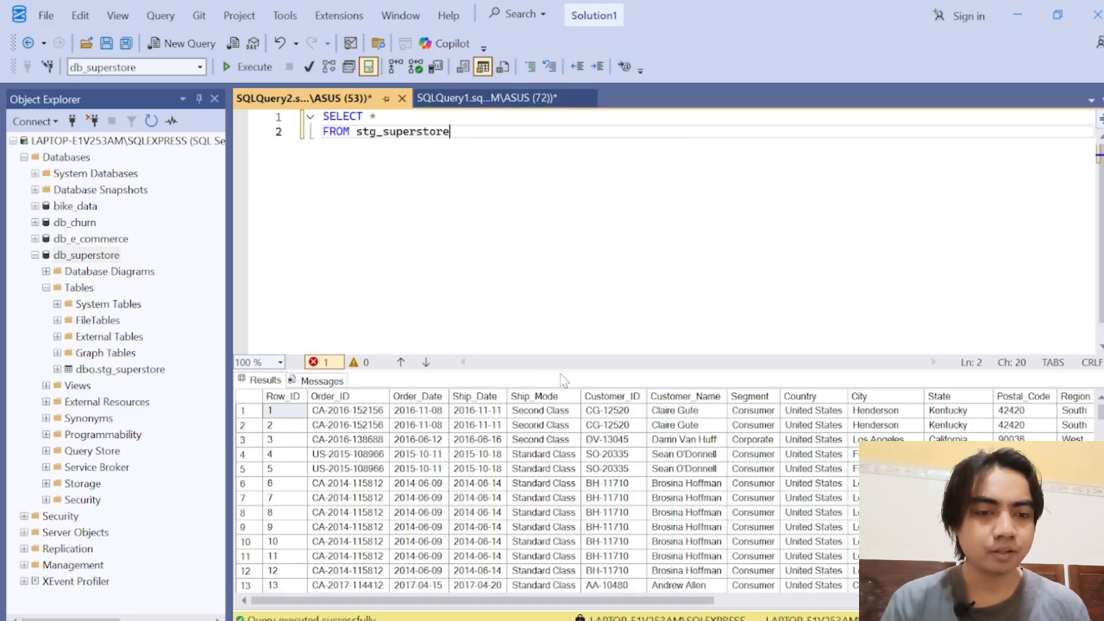
# Step: Examine the columns of the stg_superstore query results from Row_ID through to Profit
pyautogui.moveTo(560, 368); pyautogui.dragTo(547, 263)
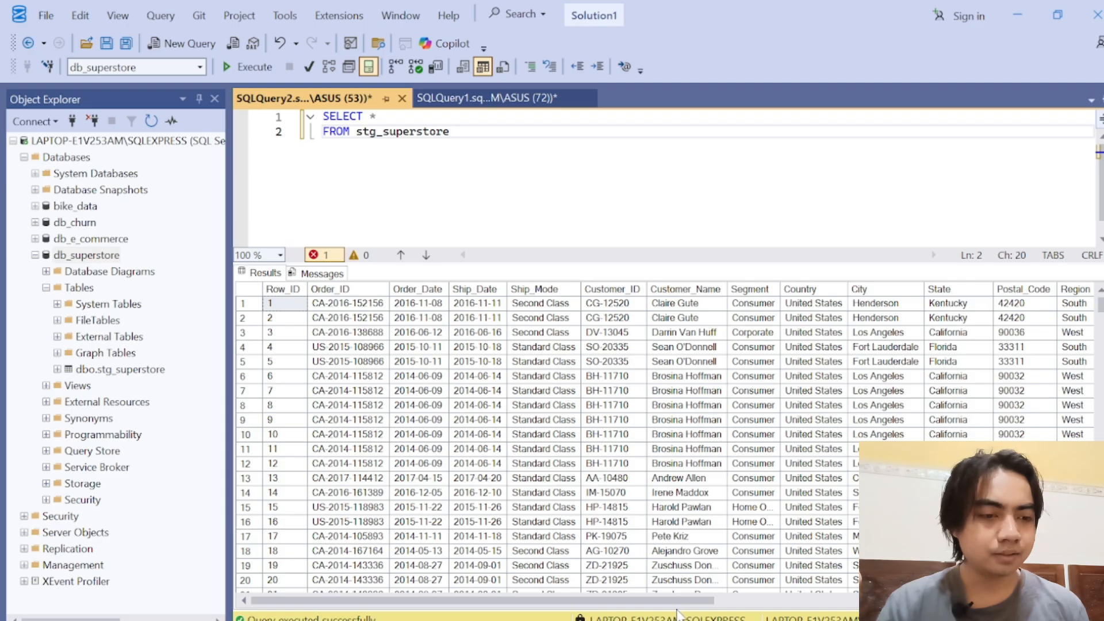
pyautogui.moveTo(679, 611); pyautogui.dragTo(1047, 613)
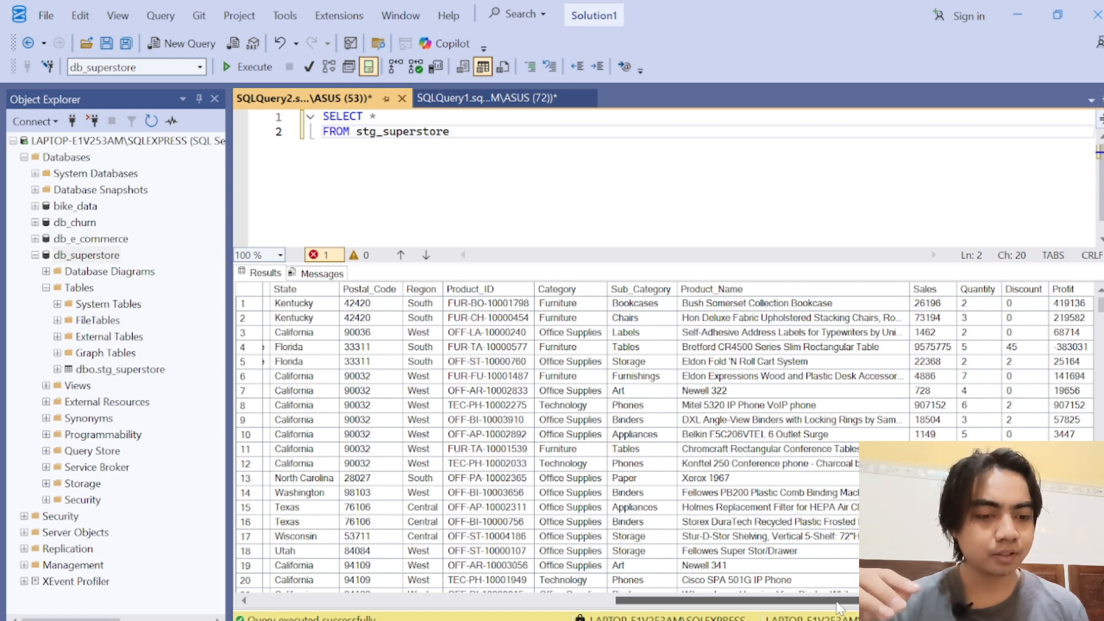
pyautogui.moveTo(842, 603); pyautogui.dragTo(478, 602)
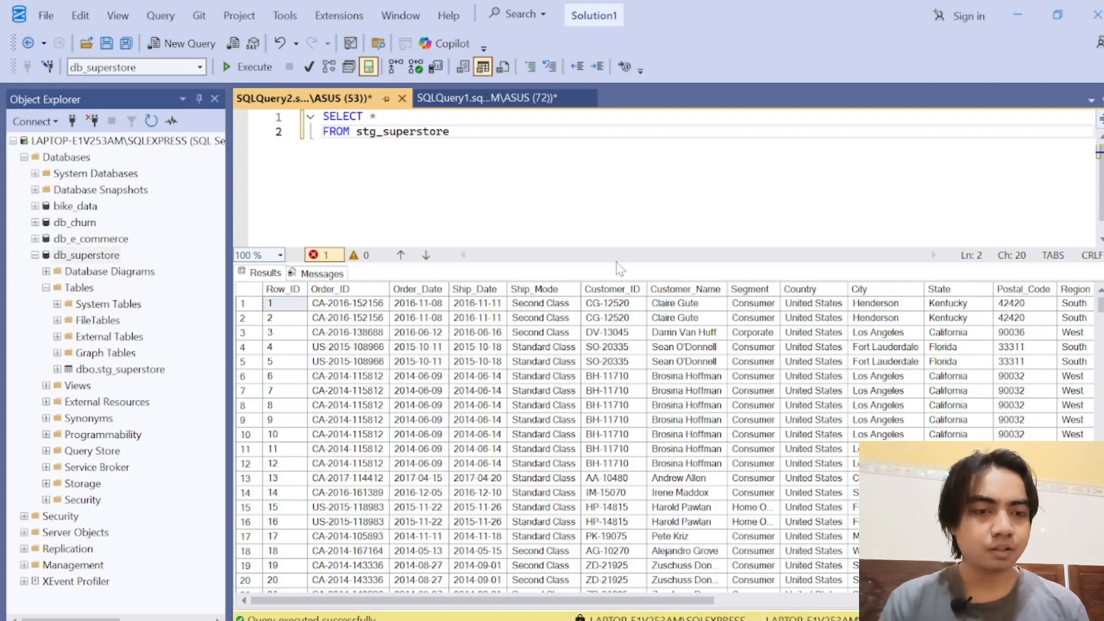
pyautogui.moveTo(632, 421); pyautogui.dragTo(632, 492)
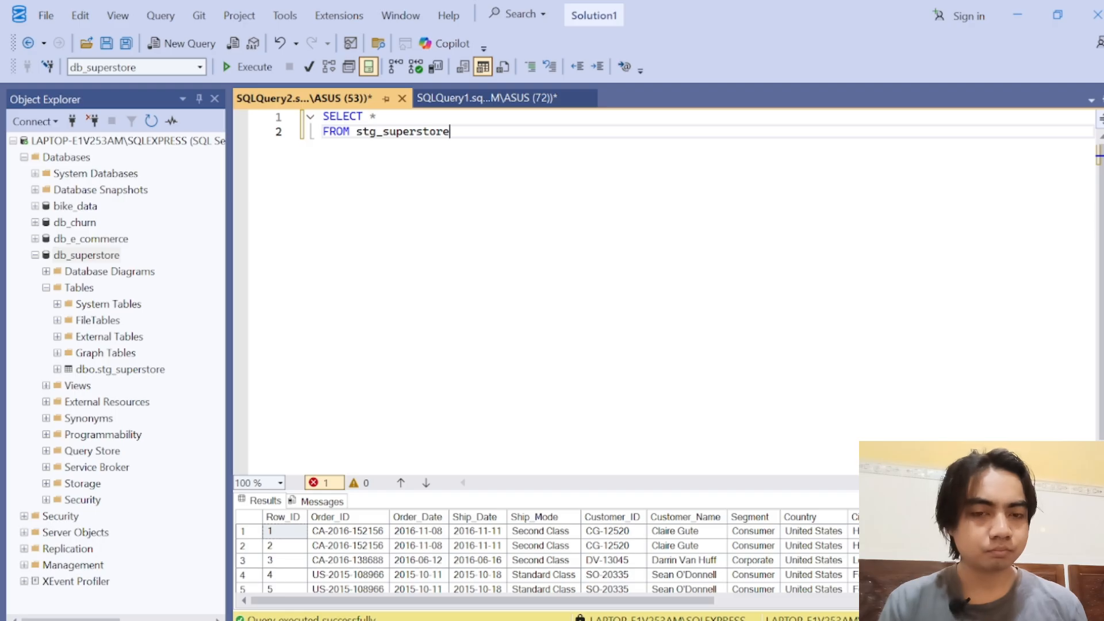
# Step: Add the comment "-- total sales, total profit, profit margin, and total orders" beneath the SELECT * query, separated by a blank line
pyautogui.press('Return')
pyautogui.press('Return')
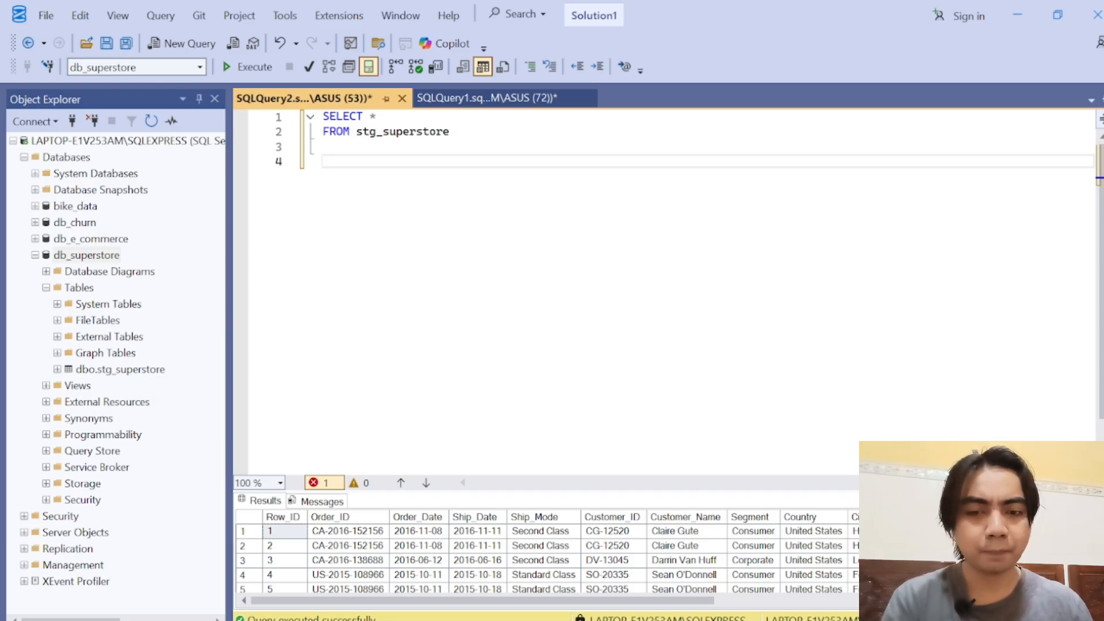
pyautogui.write('-- ')
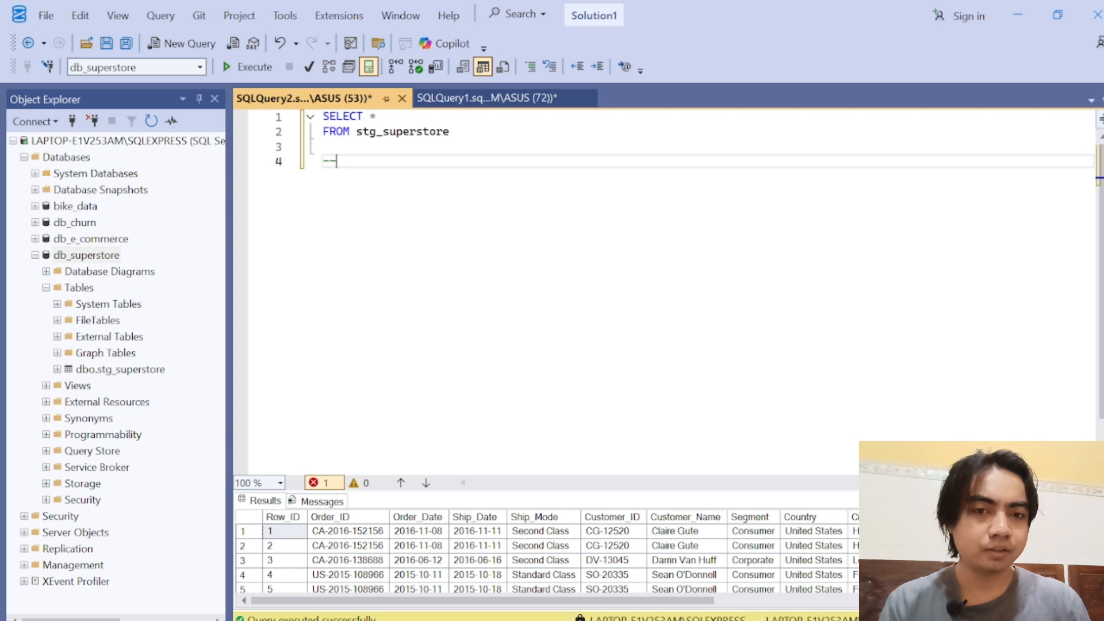
pyautogui.write('total')
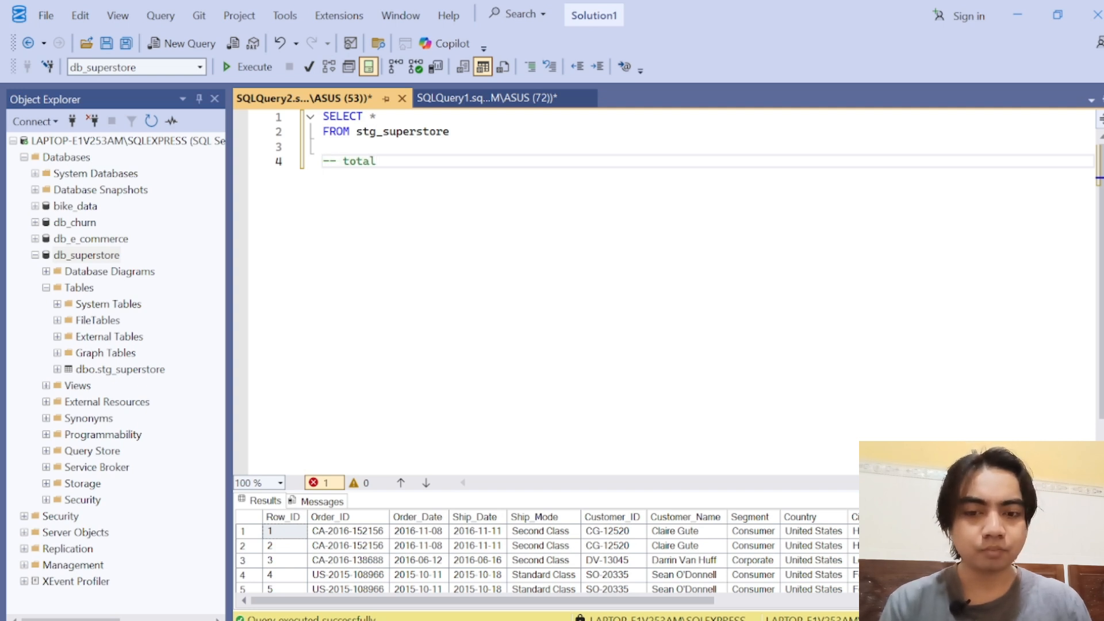
pyautogui.write(' sales, ')
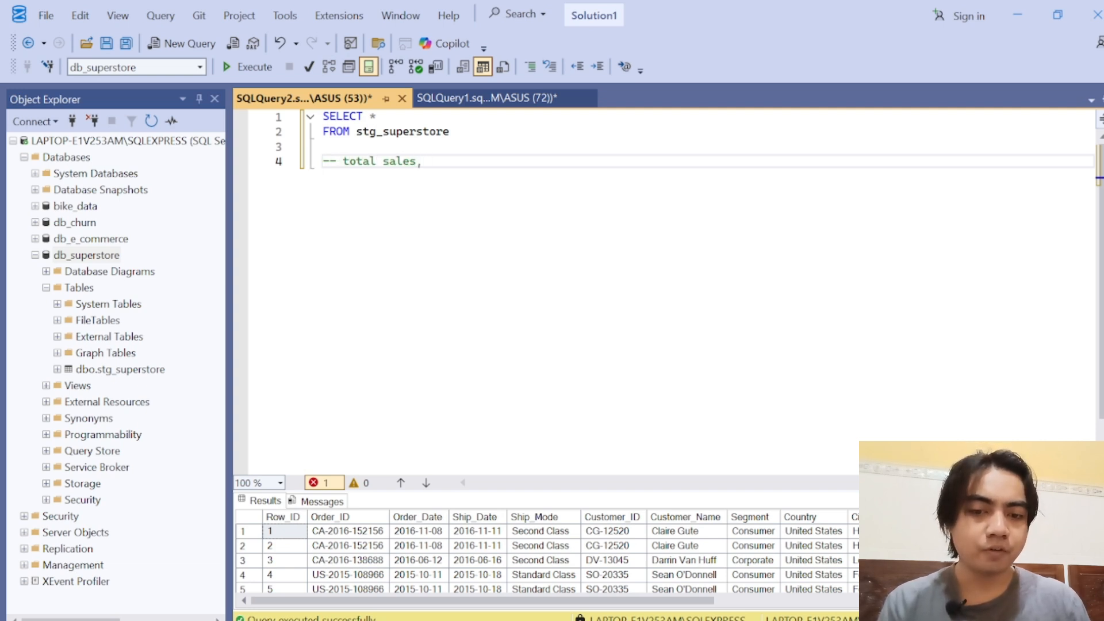
pyautogui.write('total prof')
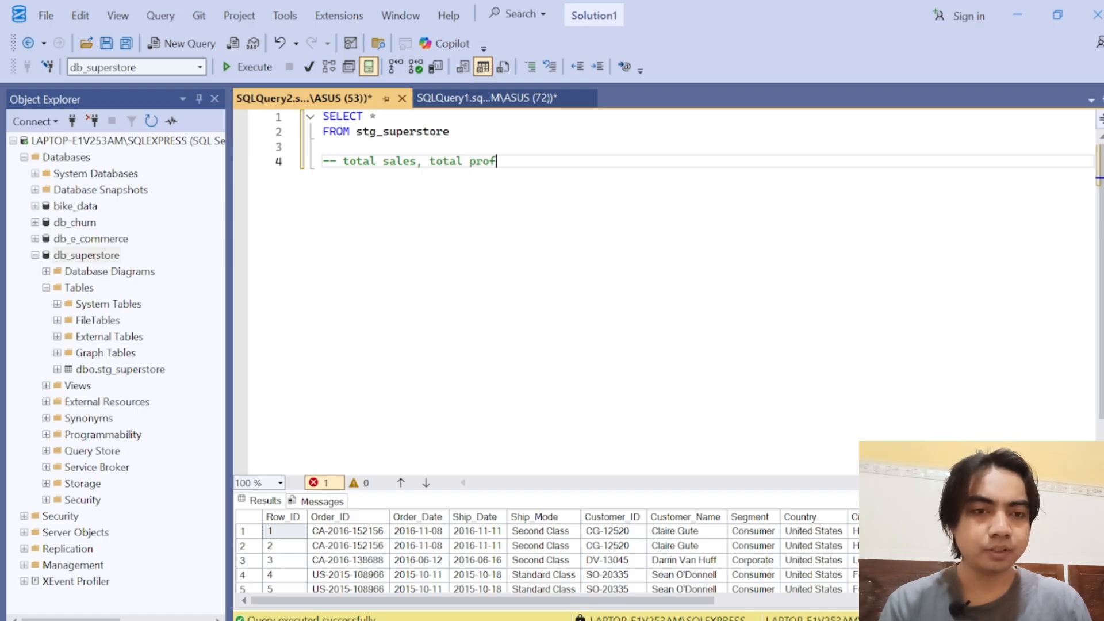
pyautogui.write('it, ')
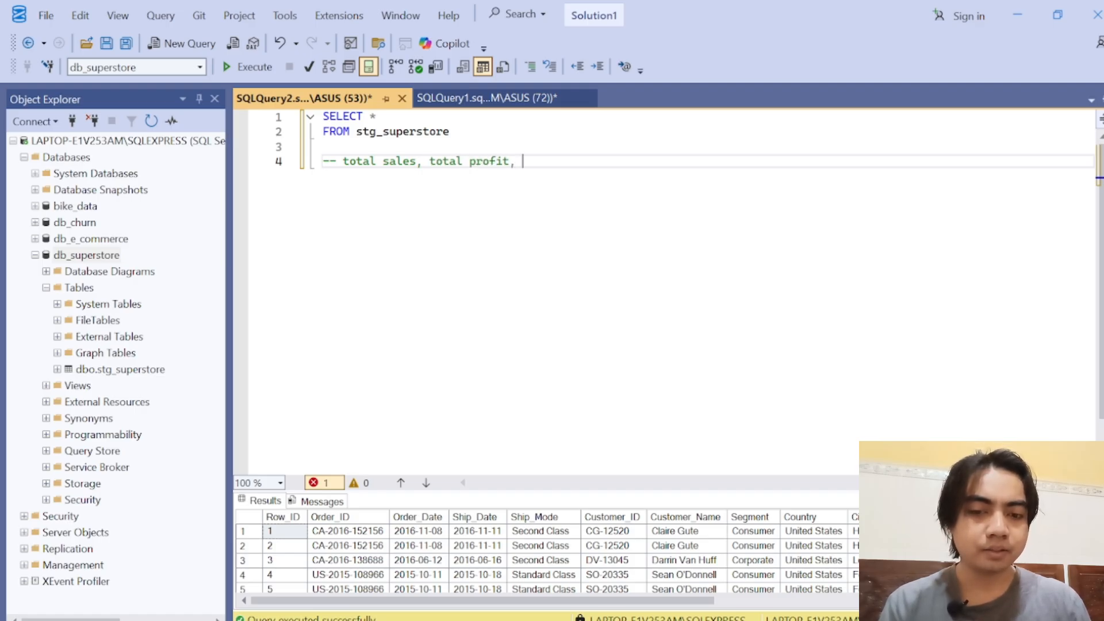
pyautogui.write('pr')
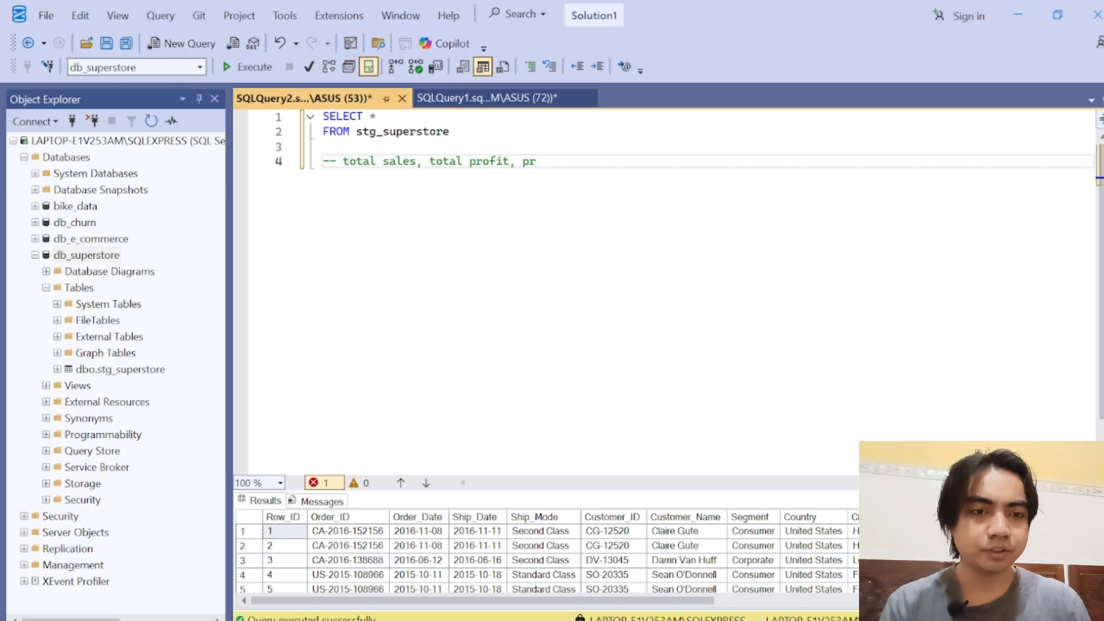
pyautogui.write('ofit margin')
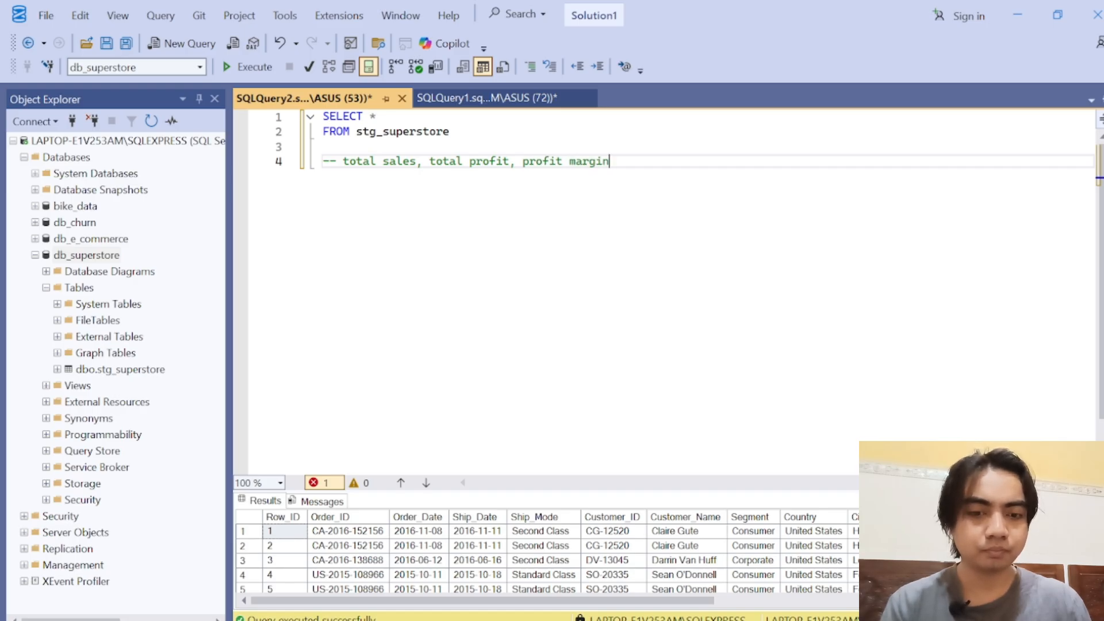
pyautogui.write(', and total')
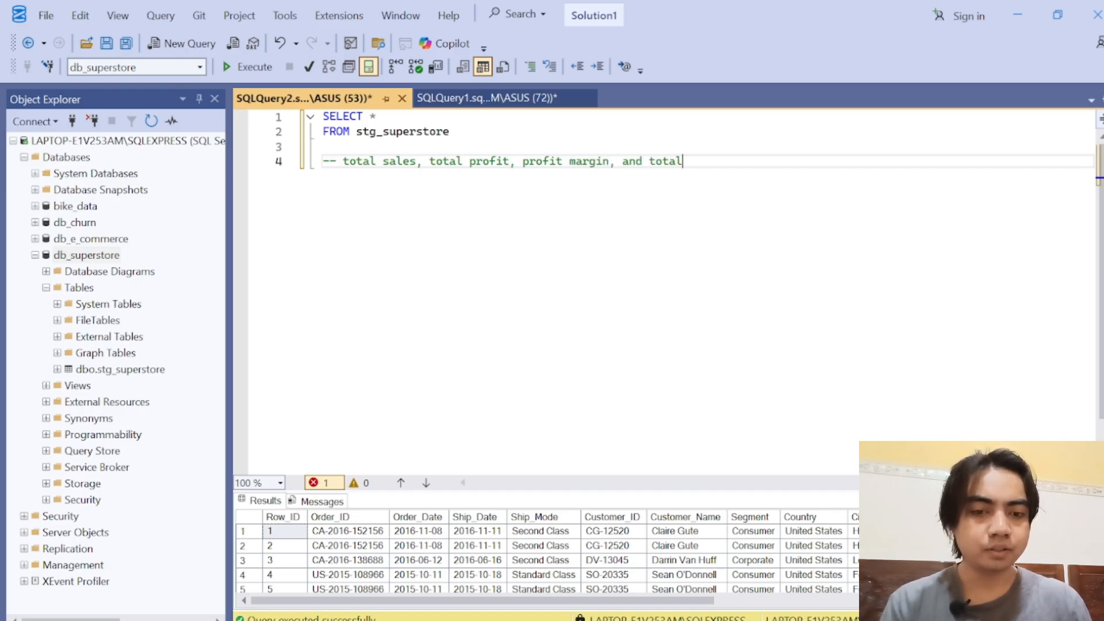
pyautogui.write(' orders')
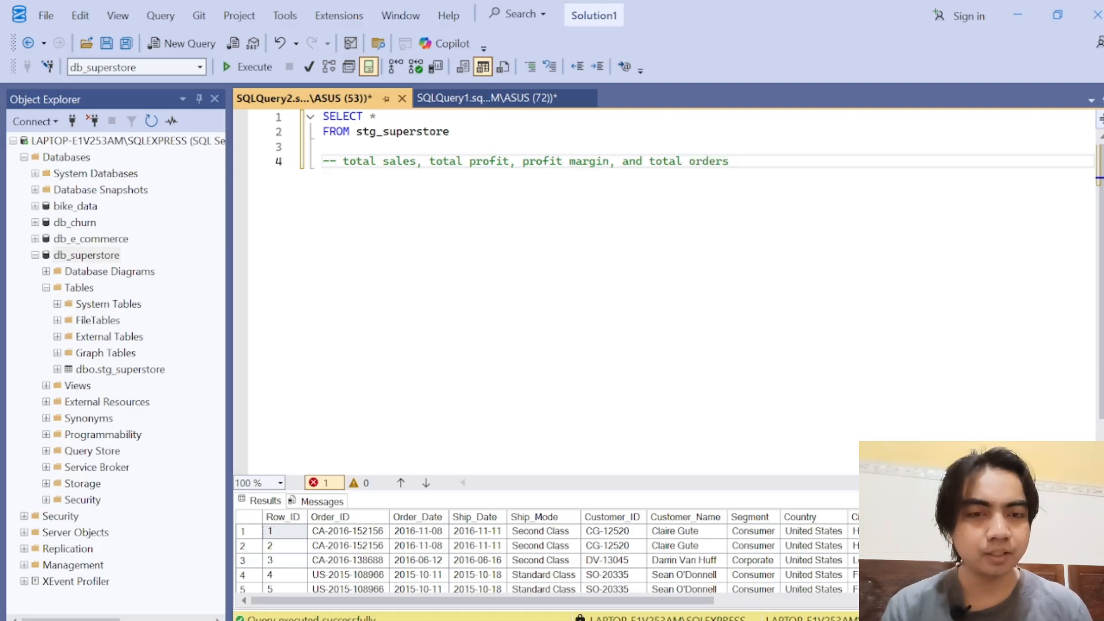
pyautogui.hotkey('shift', 'Home')
pyautogui.press('End')
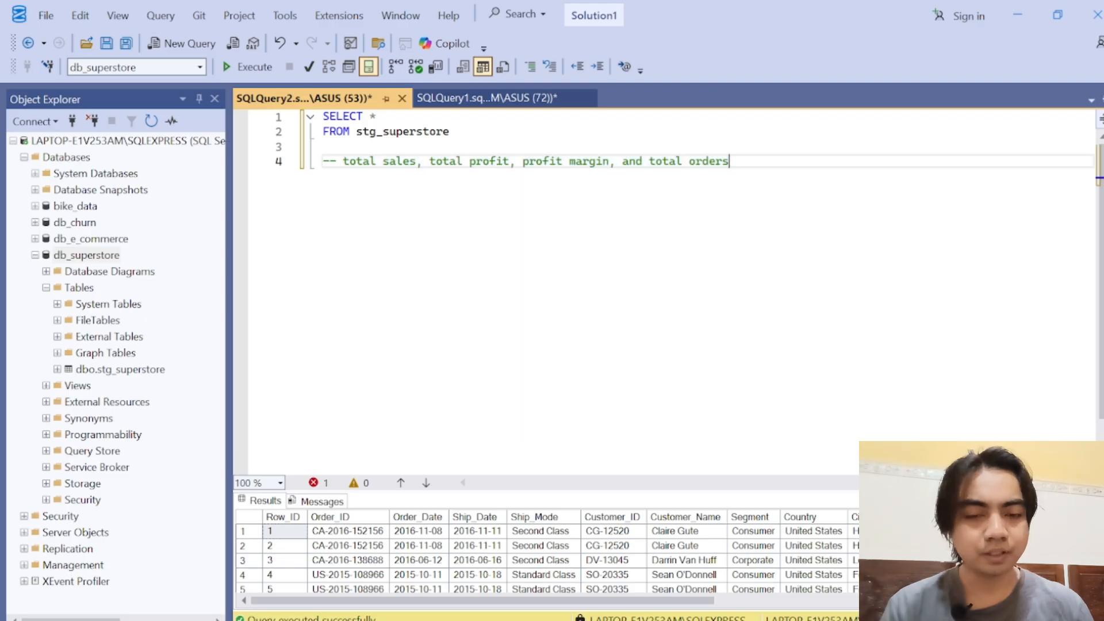
# Step: Add the comment "-- Total Sales" below the metrics comment, separated by a blank line
pyautogui.press('Return')
pyautogui.press('Return')
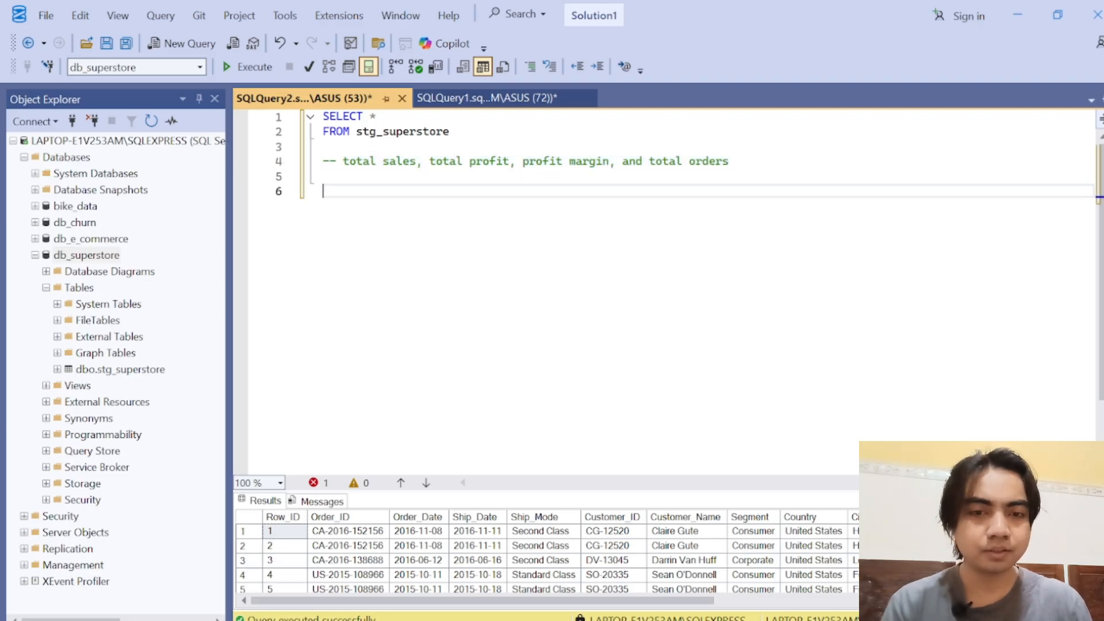
pyautogui.write('--')
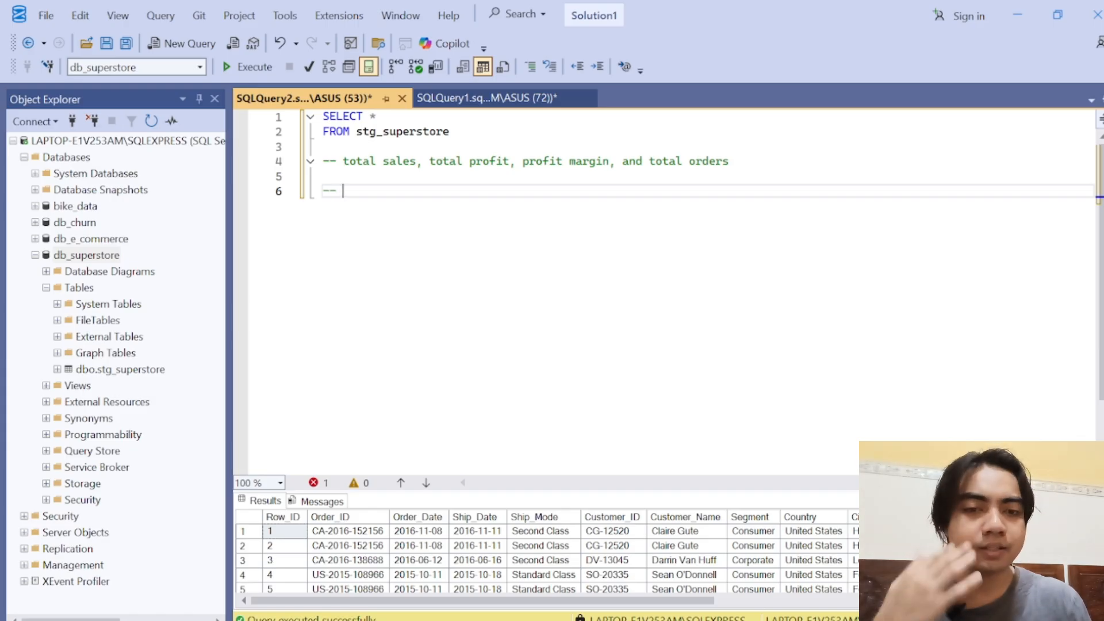
pyautogui.write(' To')
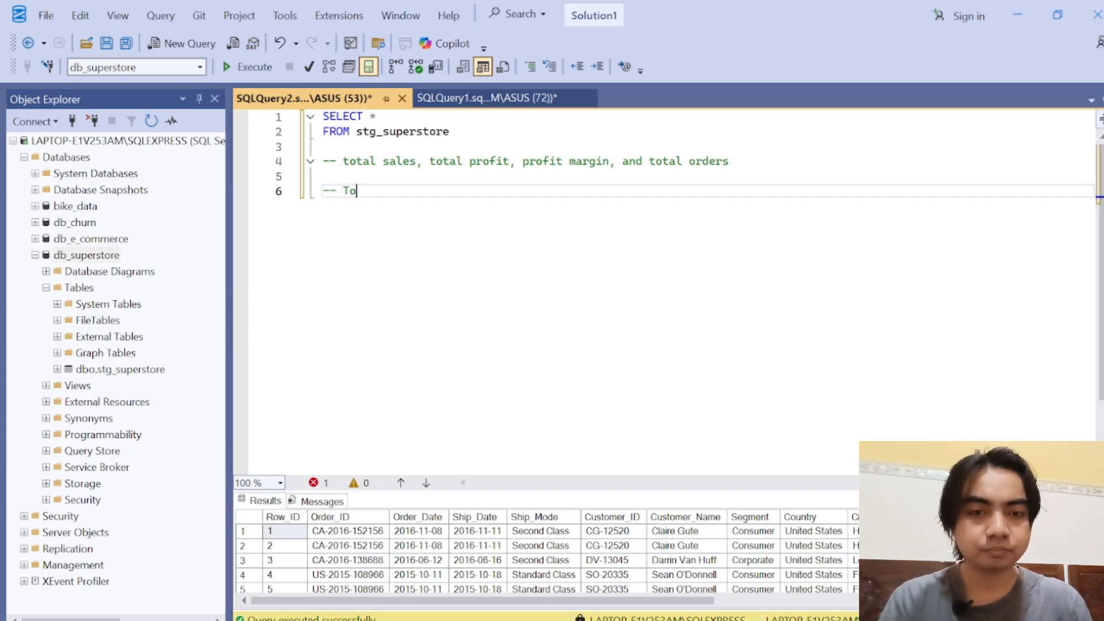
pyautogui.write('tal Sales')
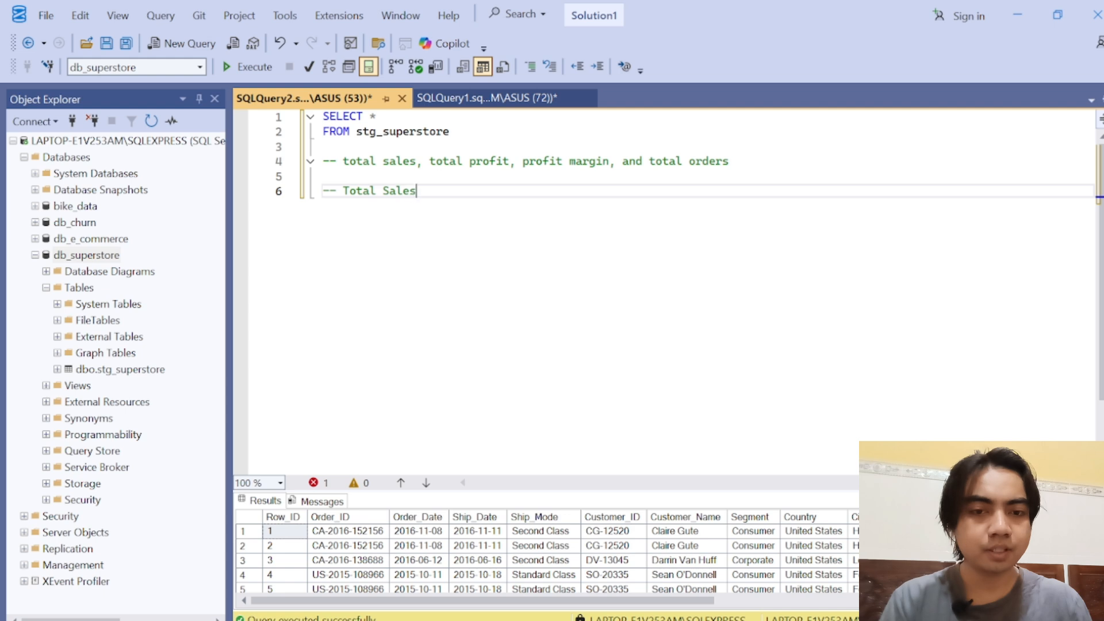
# Step: Write the clause SELECT SUM(Sales) AS total_sales under the Total Sales comment, checking the column name in the query results
pyautogui.press('Return')
pyautogui.write('SELECT ')
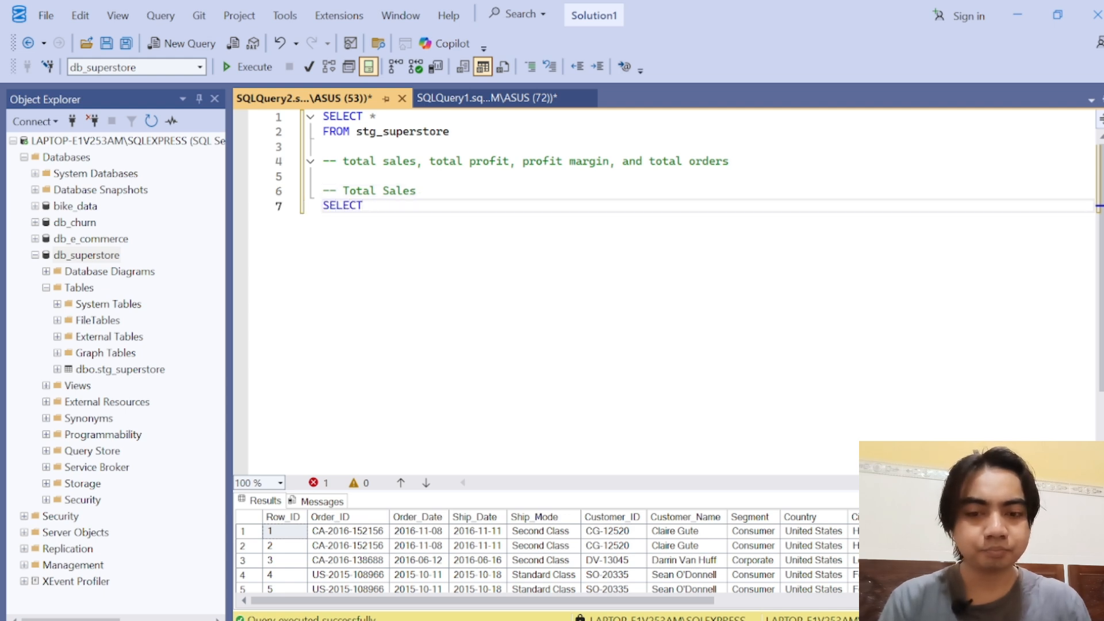
pyautogui.write('SUM()')
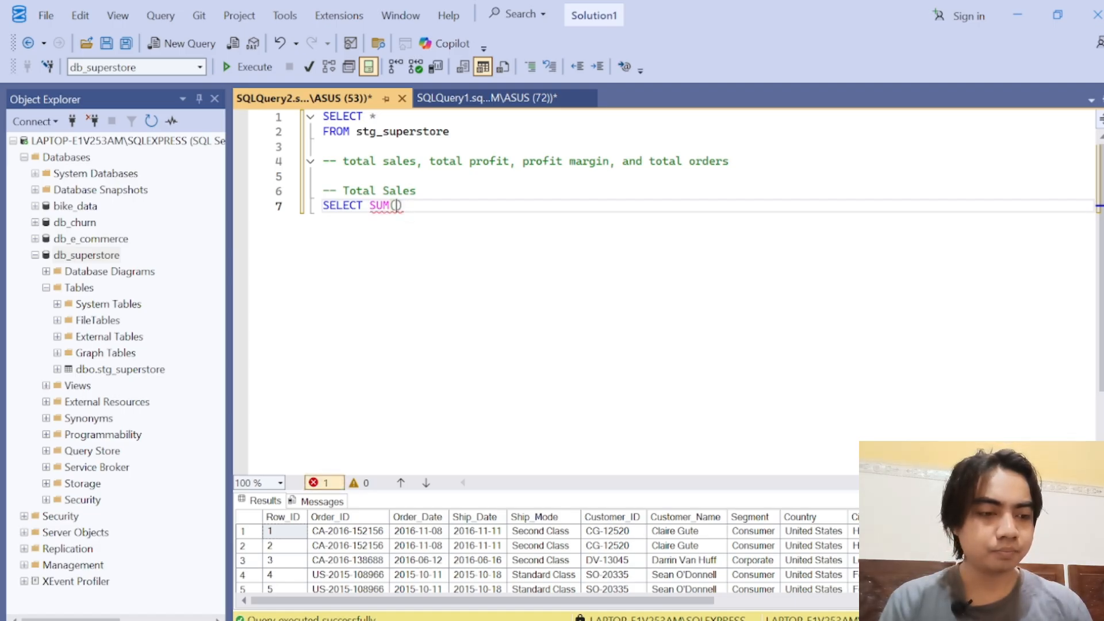
pyautogui.moveTo(886, 490); pyautogui.dragTo(857, 310)
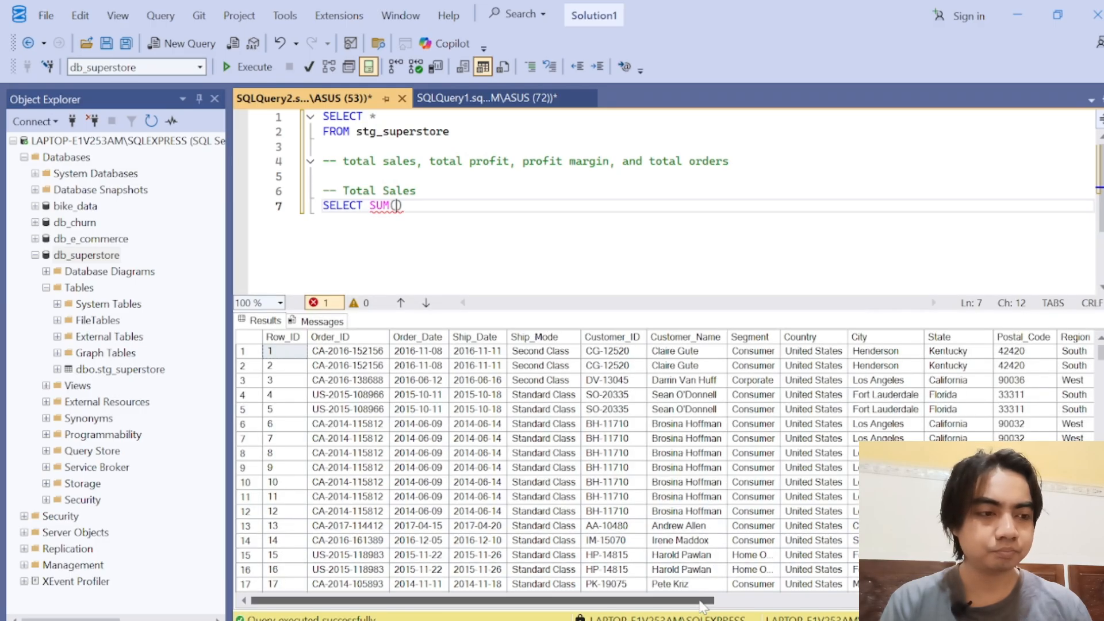
pyautogui.click(776, 601)
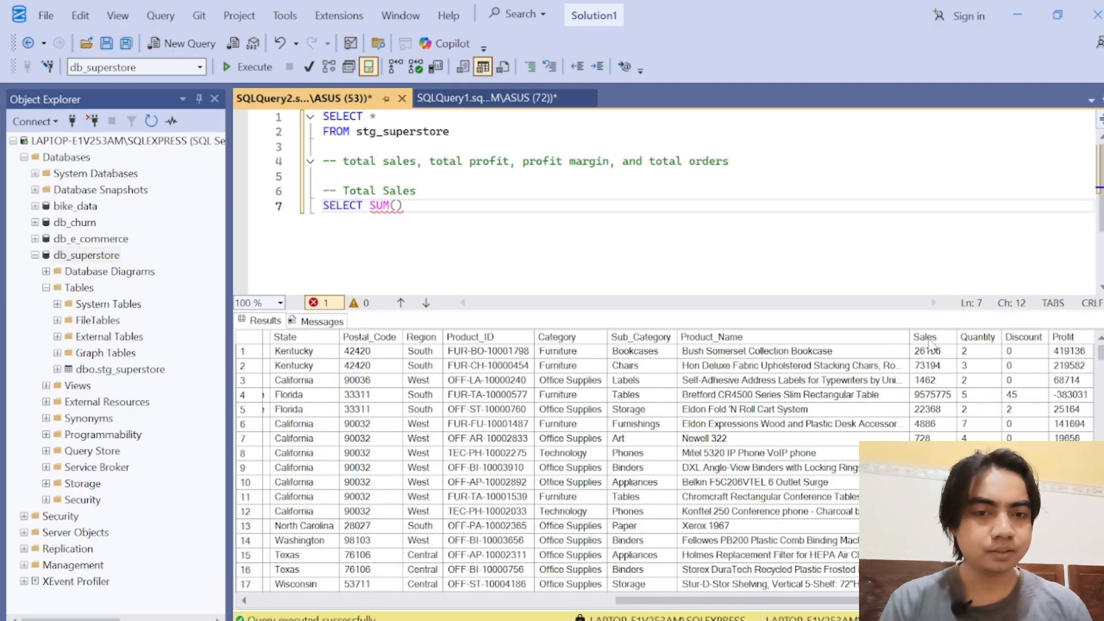
pyautogui.write('Sales)')
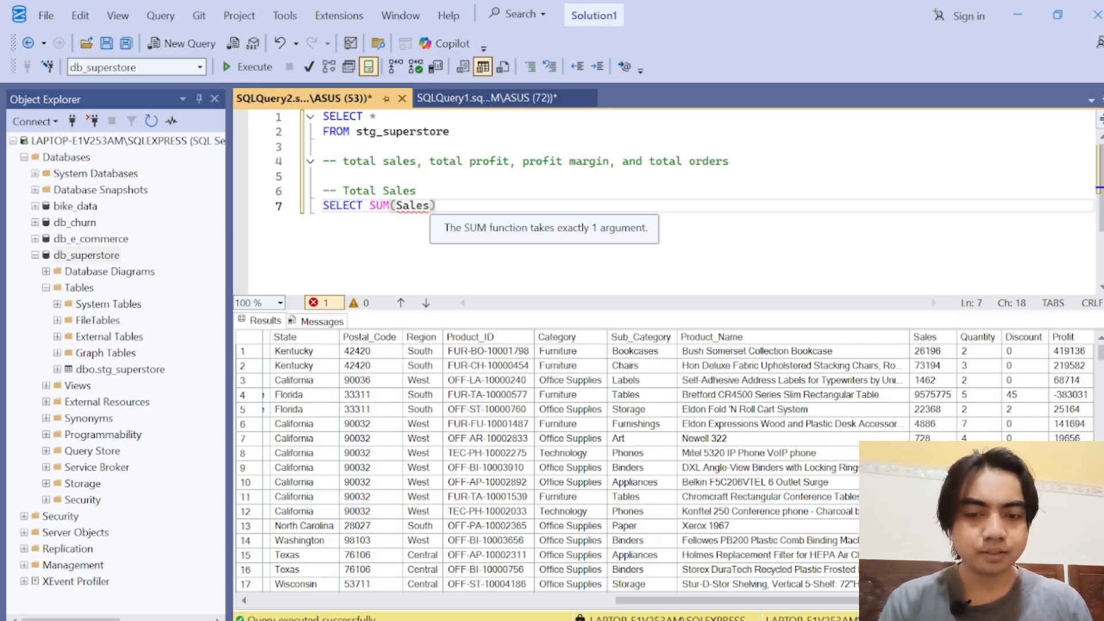
pyautogui.write(' AS total_sales')
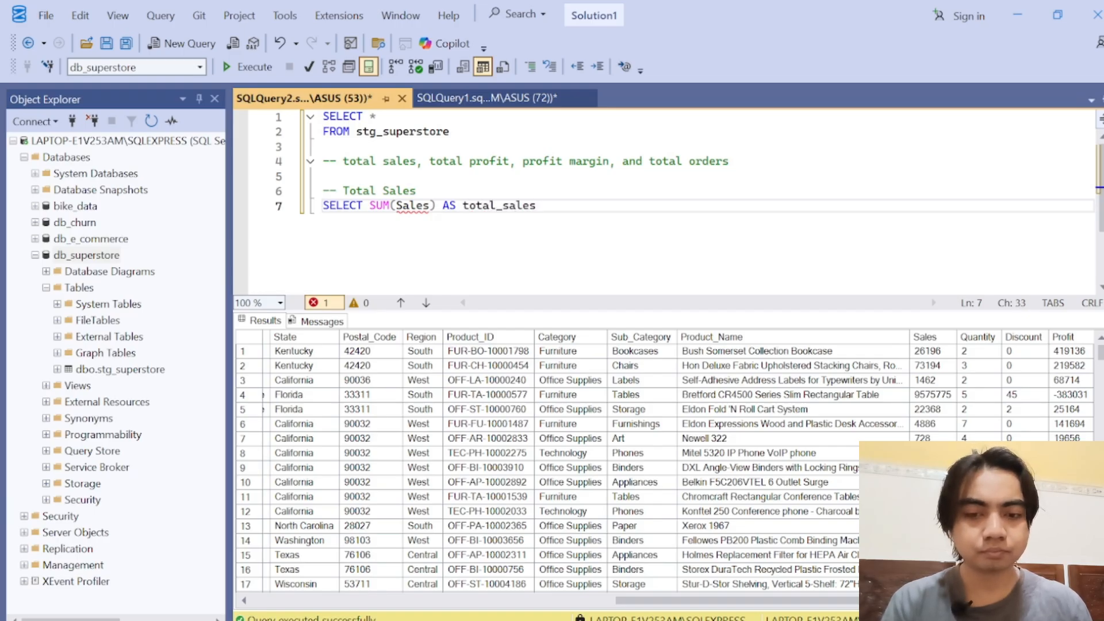
# Step: Complete the total sales query with FROM stg_superstore and run only that query
pyautogui.press('Return')
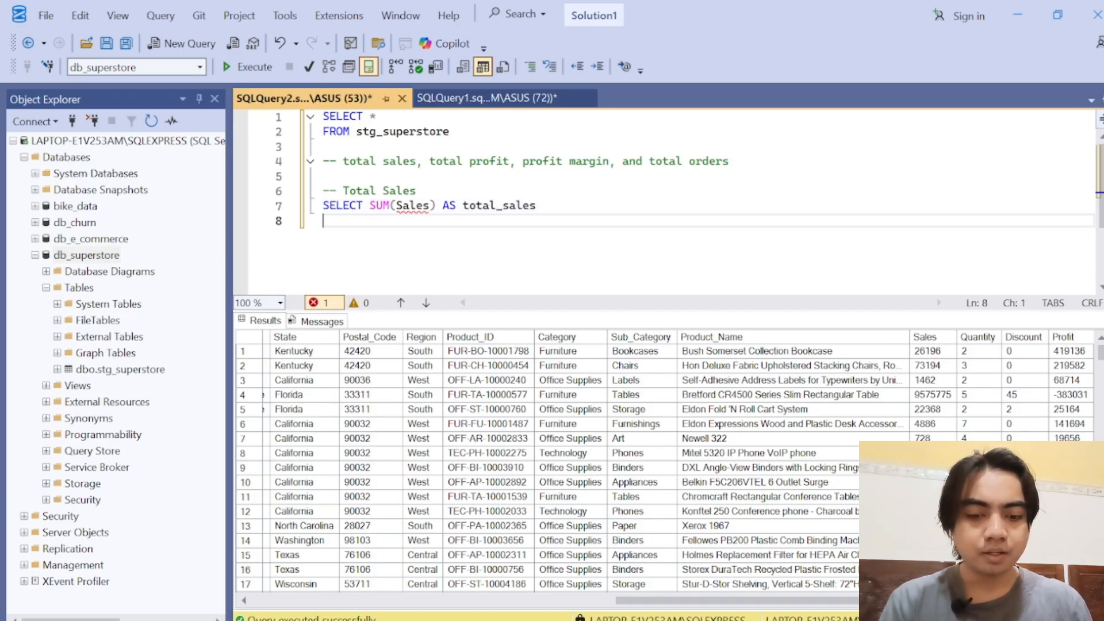
pyautogui.write('FROM st')
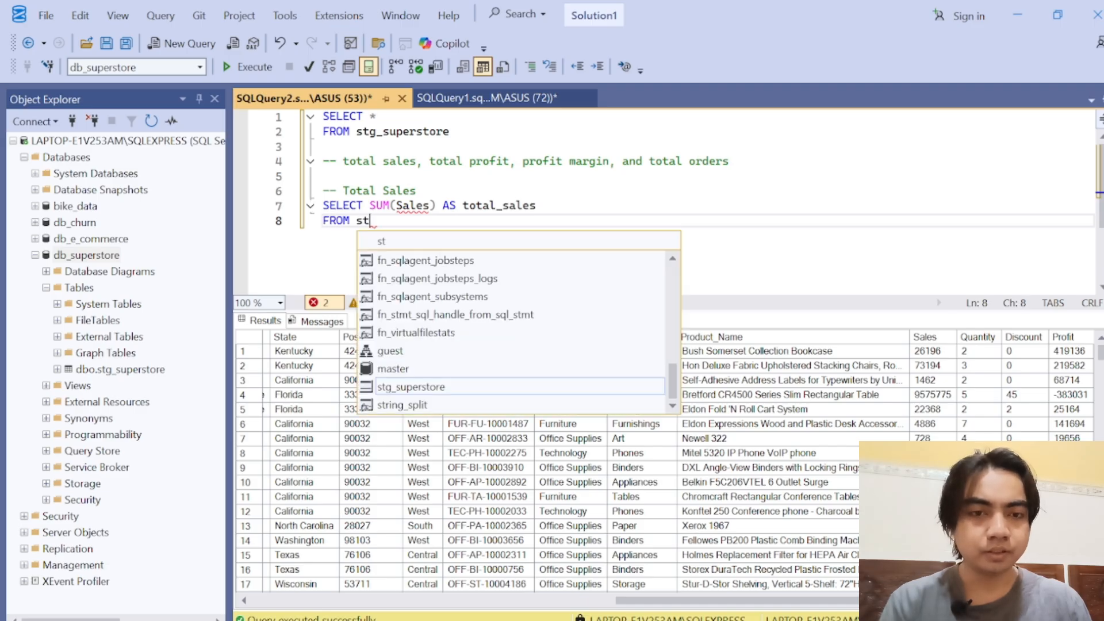
pyautogui.write('g-superstore')
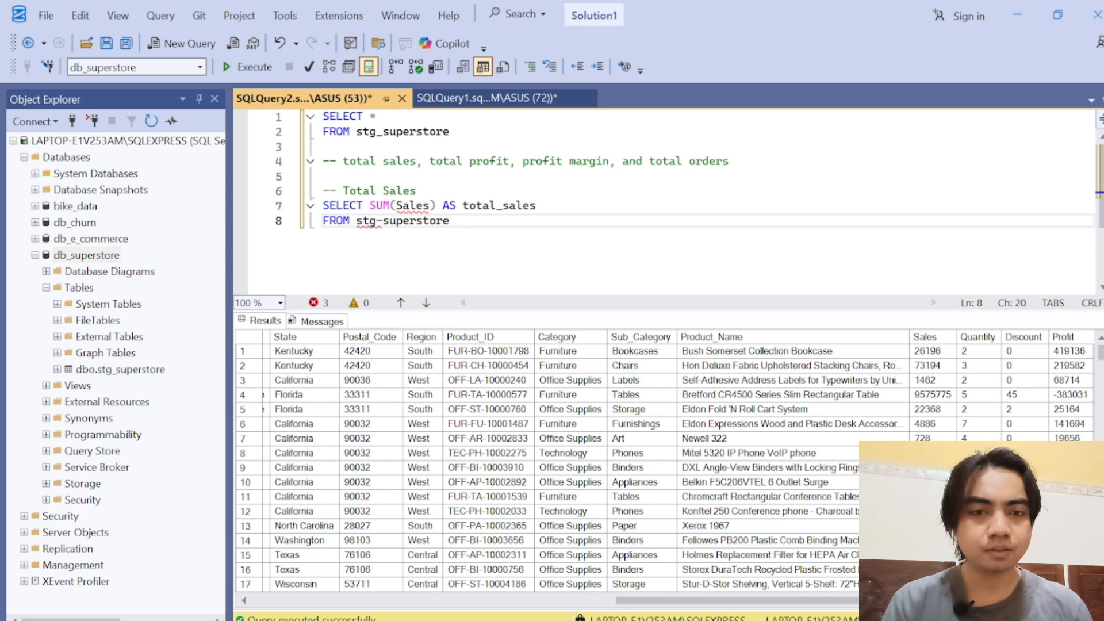
pyautogui.click(382, 221)
pyautogui.press('BackSpace')
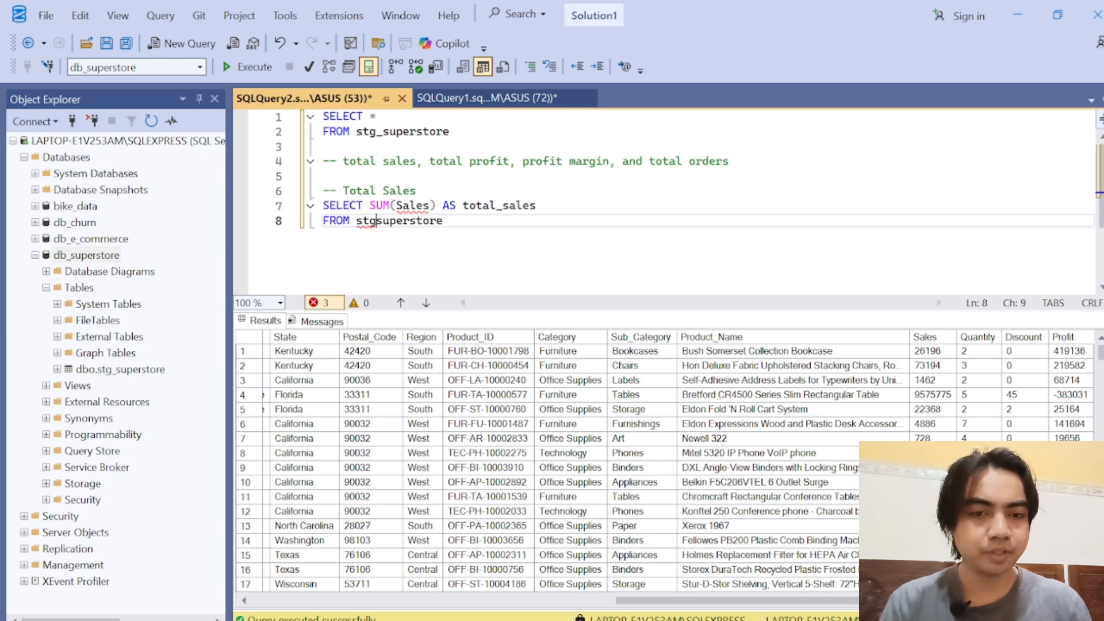
pyautogui.write('_')
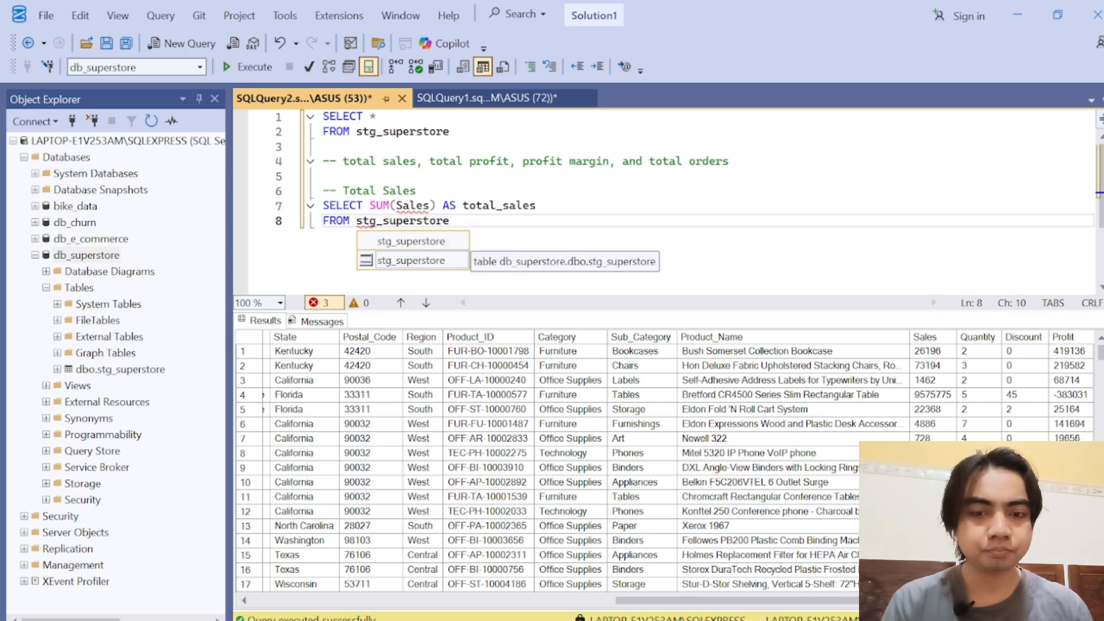
pyautogui.press('Escape')
pyautogui.moveTo(449, 221); pyautogui.dragTo(323, 206)
pyautogui.click(257, 68)
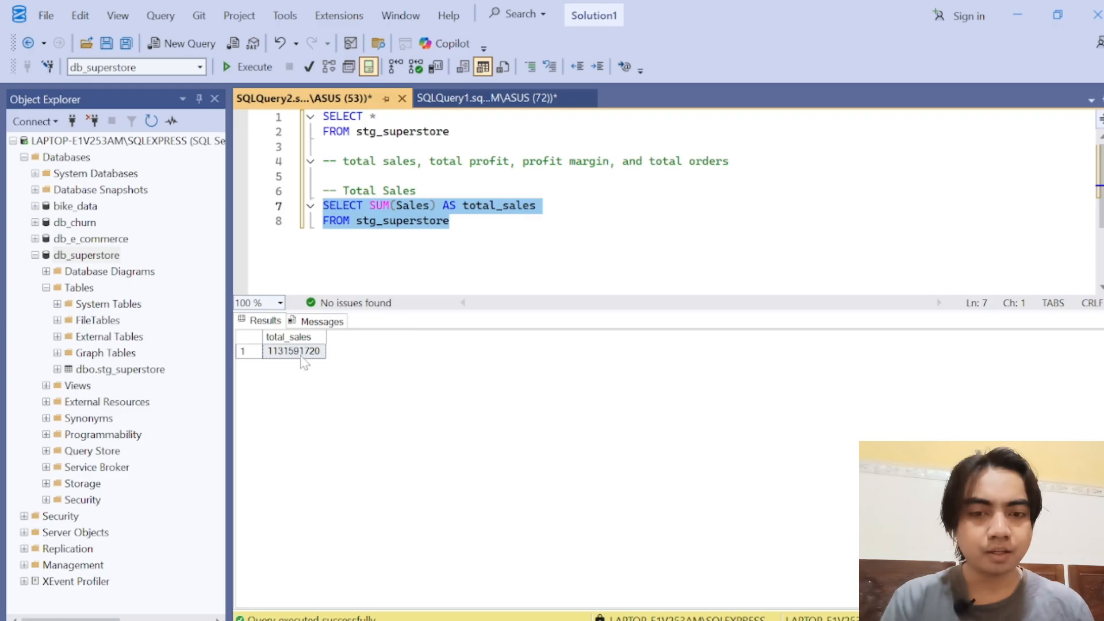
# Step: Copy the total_sales result value into a "--" comment line directly beneath the total sales query
pyautogui.click(300, 356)
pyautogui.rightClick(301, 357)
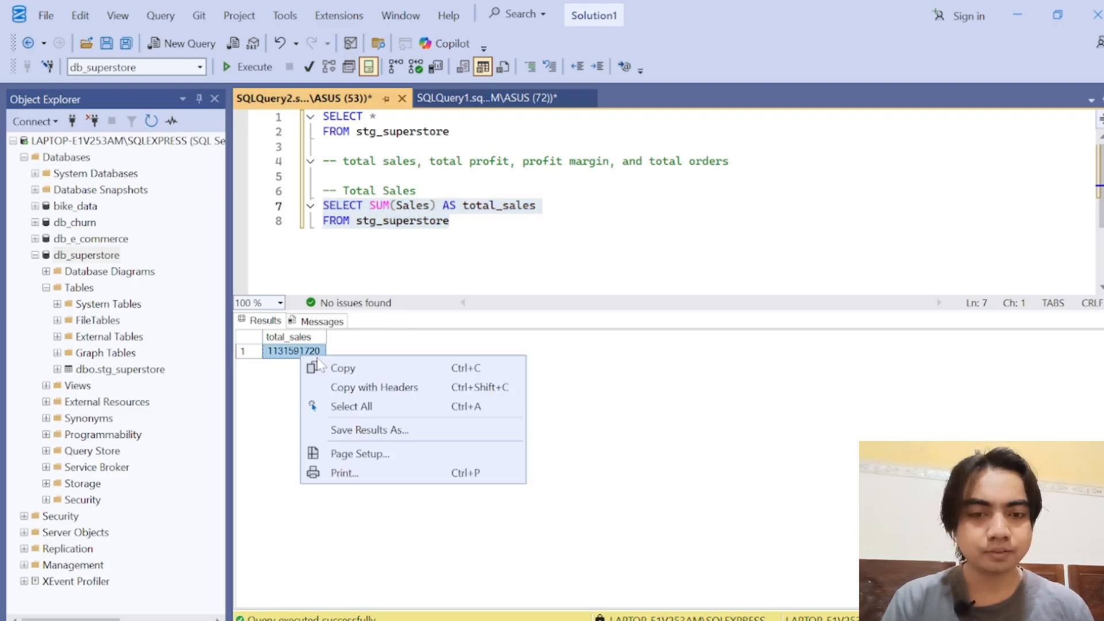
pyautogui.click(375, 371)
pyautogui.click(447, 230)
pyautogui.press('Return')
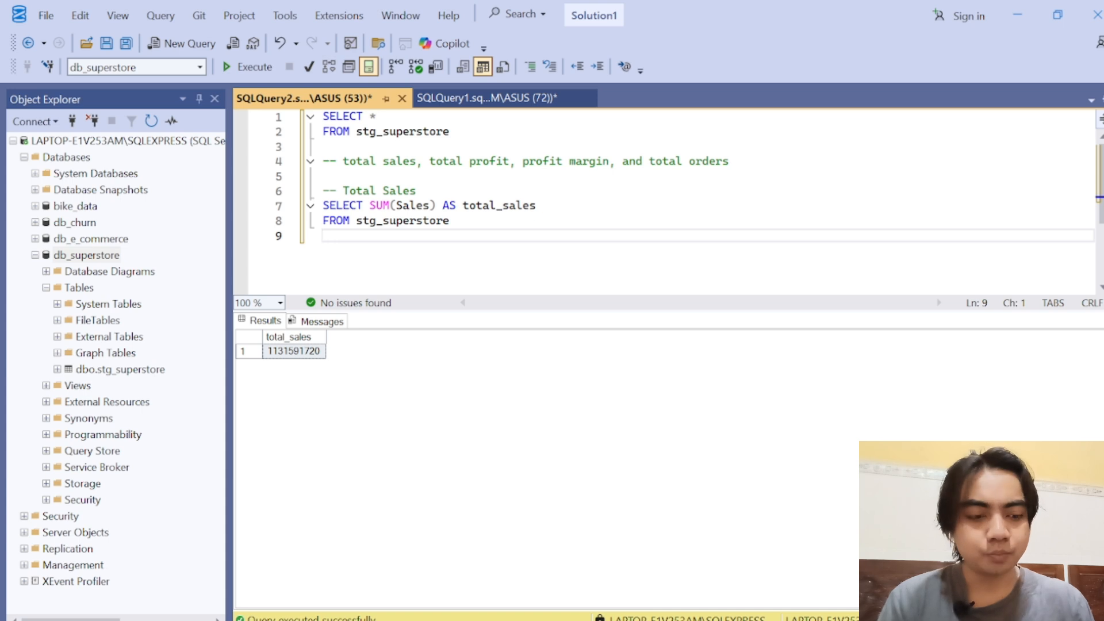
pyautogui.write('--')
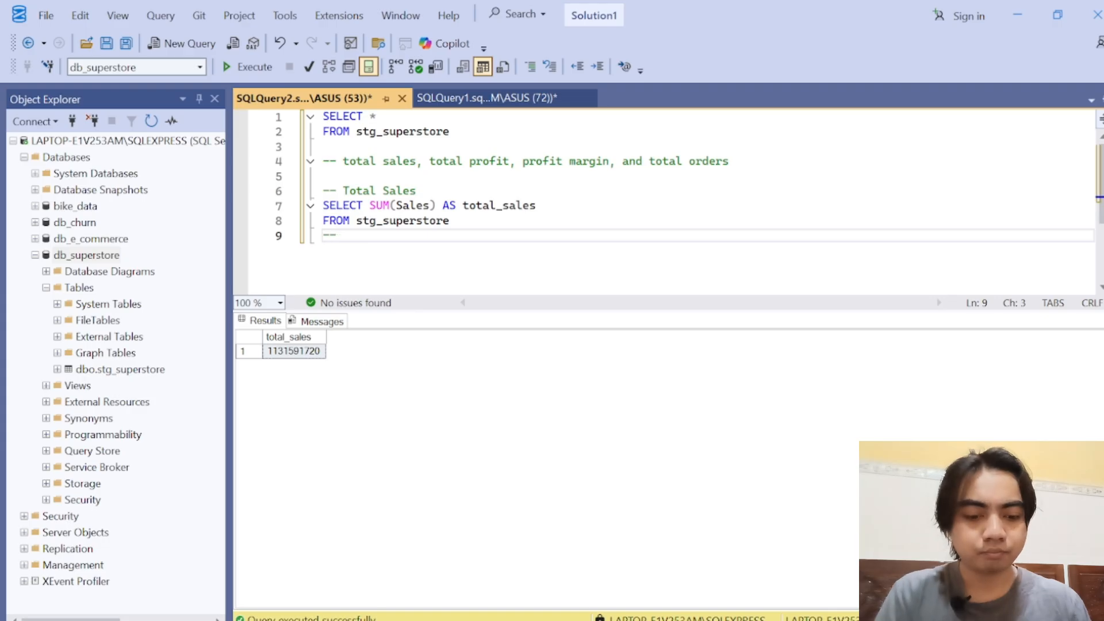
pyautogui.rightClick(294, 358)
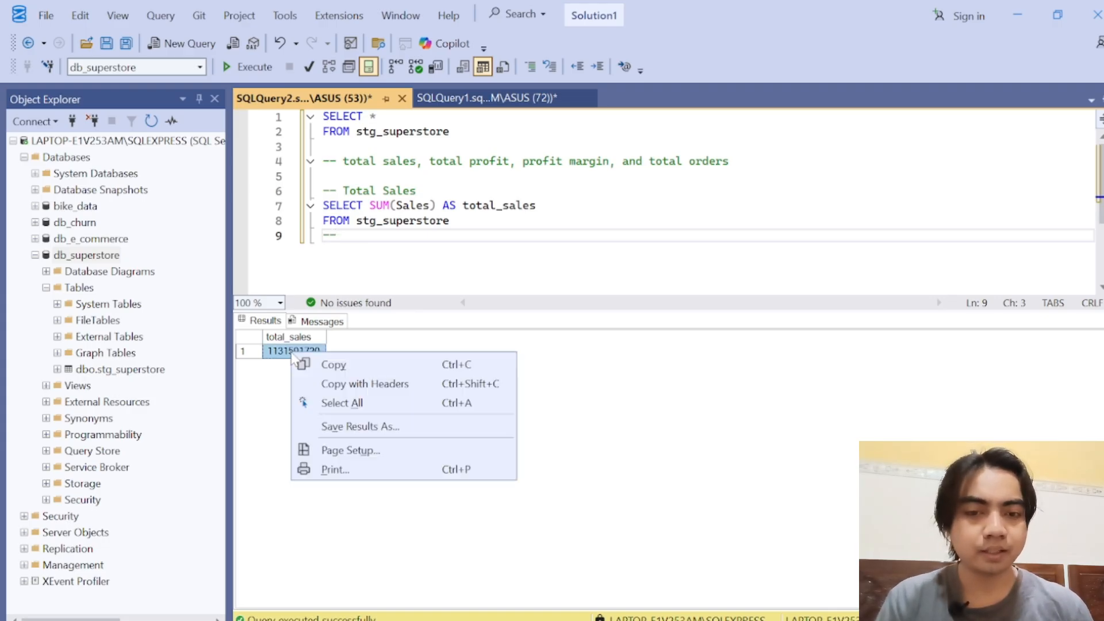
pyautogui.click(349, 364)
pyautogui.click(339, 236)
pyautogui.hotkey('ctrl', 'v')
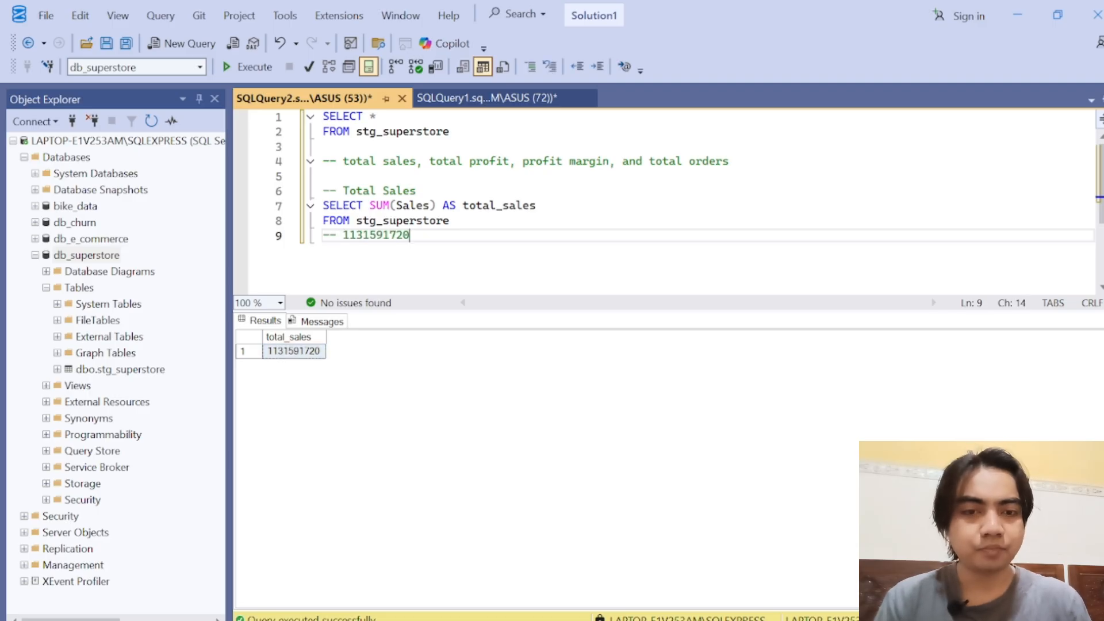
# Step: Insert dots as thousands separators in the total sales comment so it reads 1.131.591.720
pyautogui.press('Left')
pyautogui.press('Left')
pyautogui.press('Left')
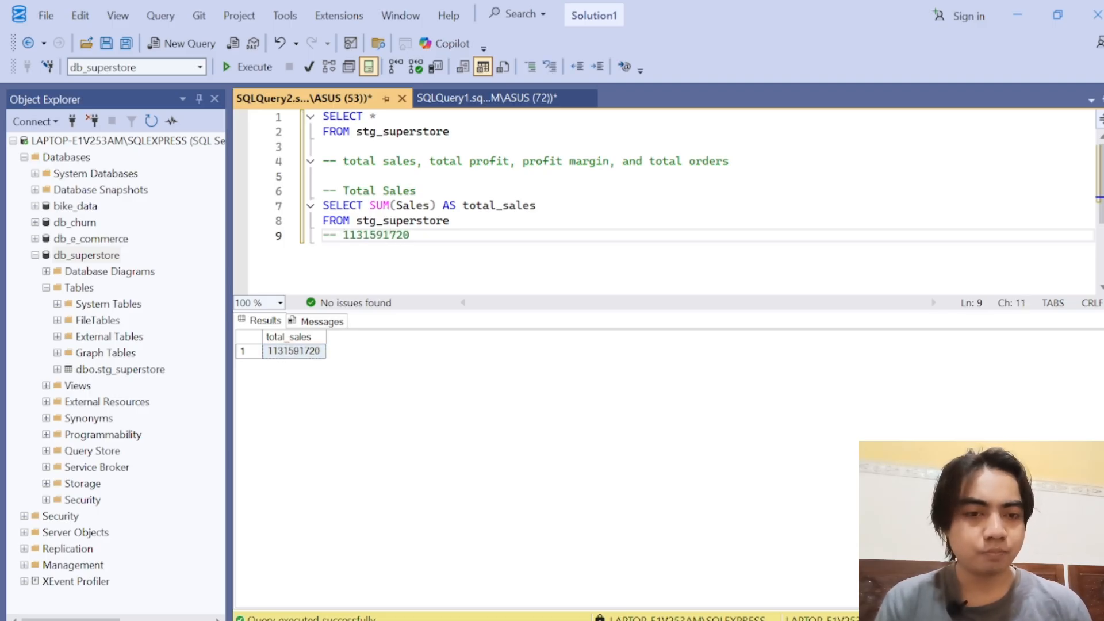
pyautogui.write('.')
pyautogui.write('.')
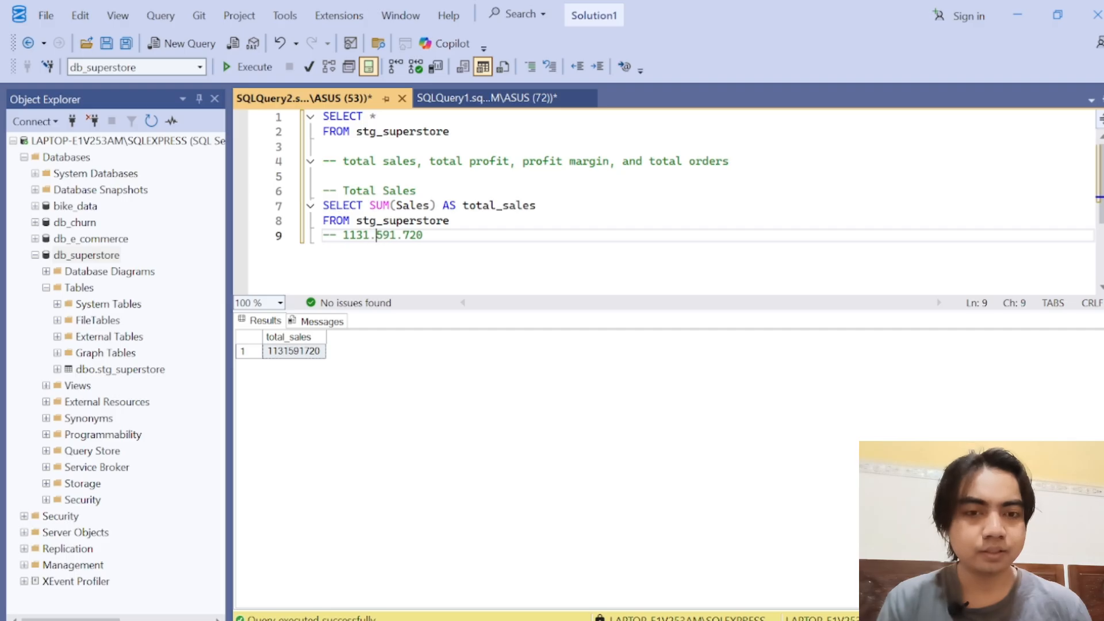
pyautogui.press('Left')
pyautogui.press('Left')
pyautogui.press('Left')
pyautogui.press('Left')
pyautogui.write('.')
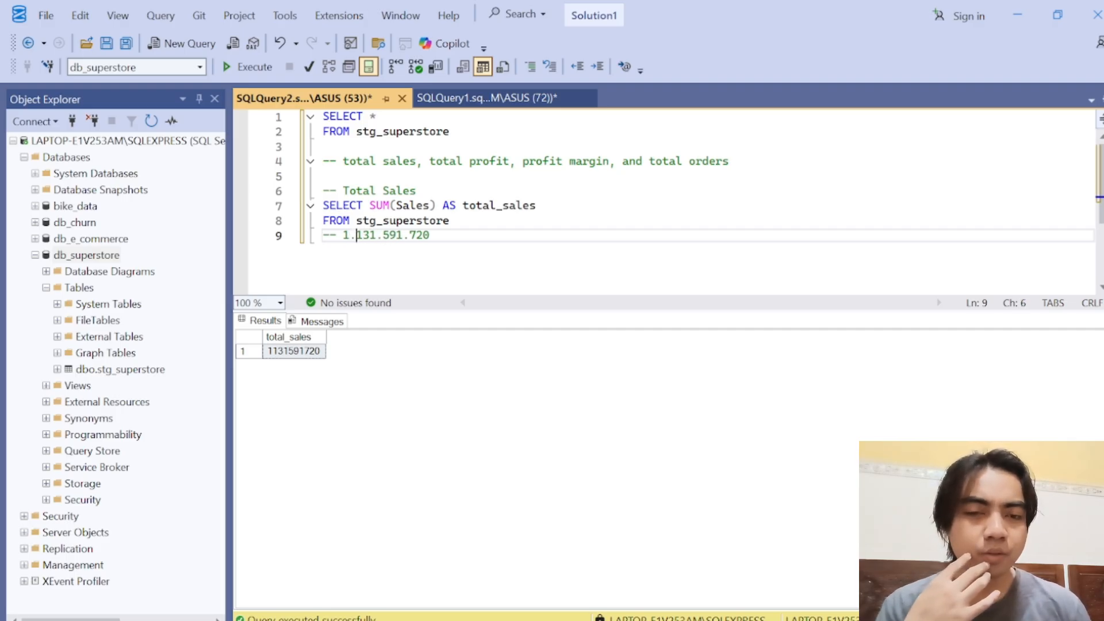
# Step: Enlarge the query editor area and add the comment "-- Total Profit" after a blank line below the total sales value
pyautogui.press('End')
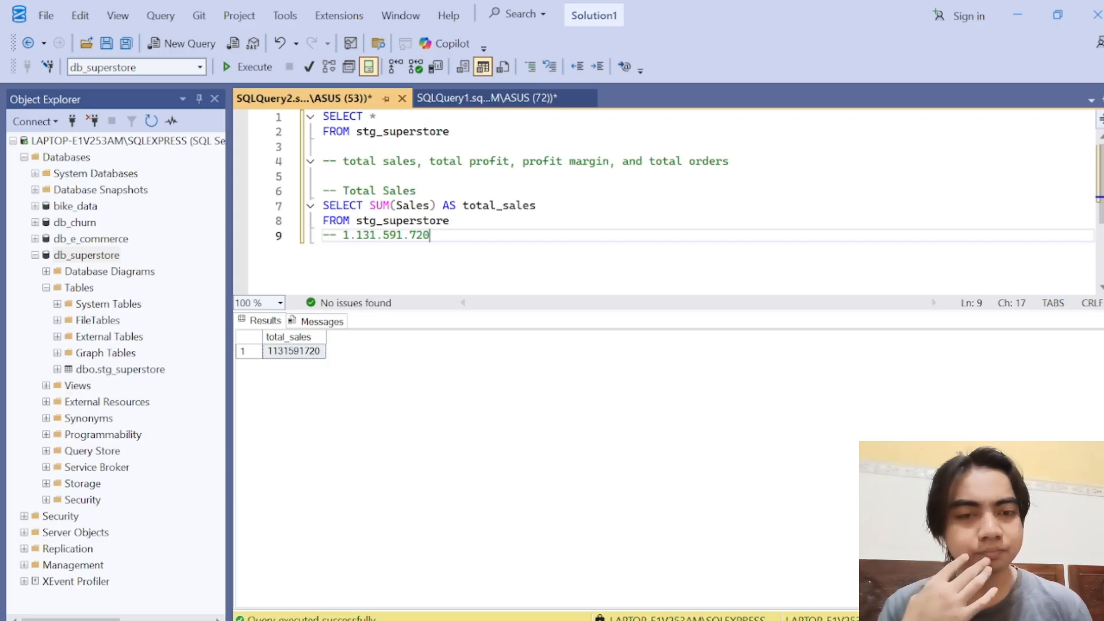
pyautogui.press('Return')
pyautogui.press('Return')
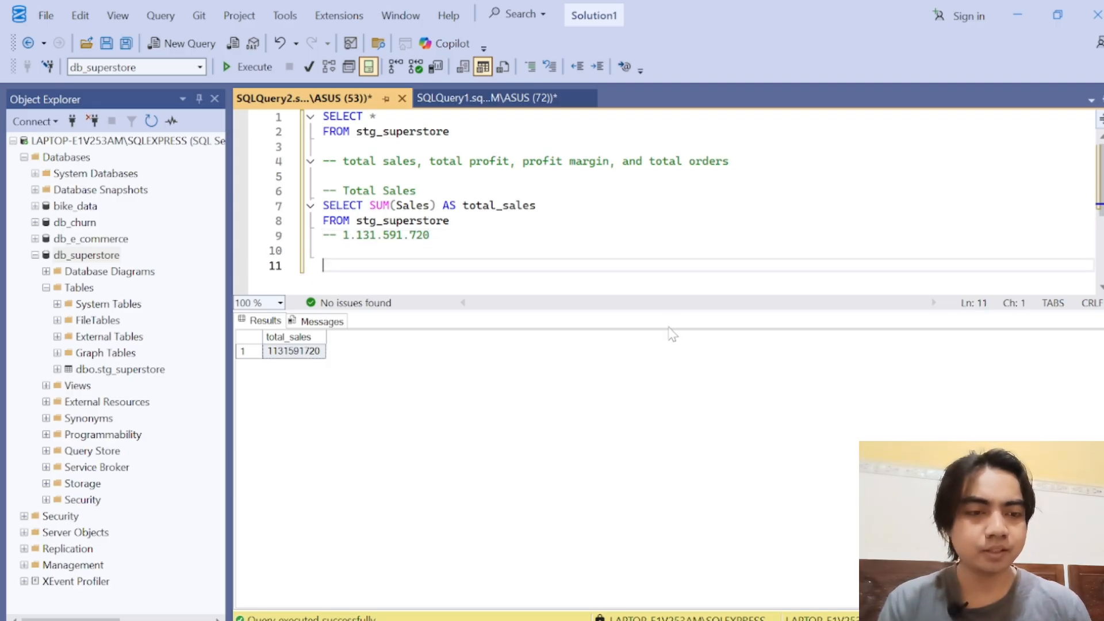
pyautogui.moveTo(669, 311); pyautogui.dragTo(675, 444)
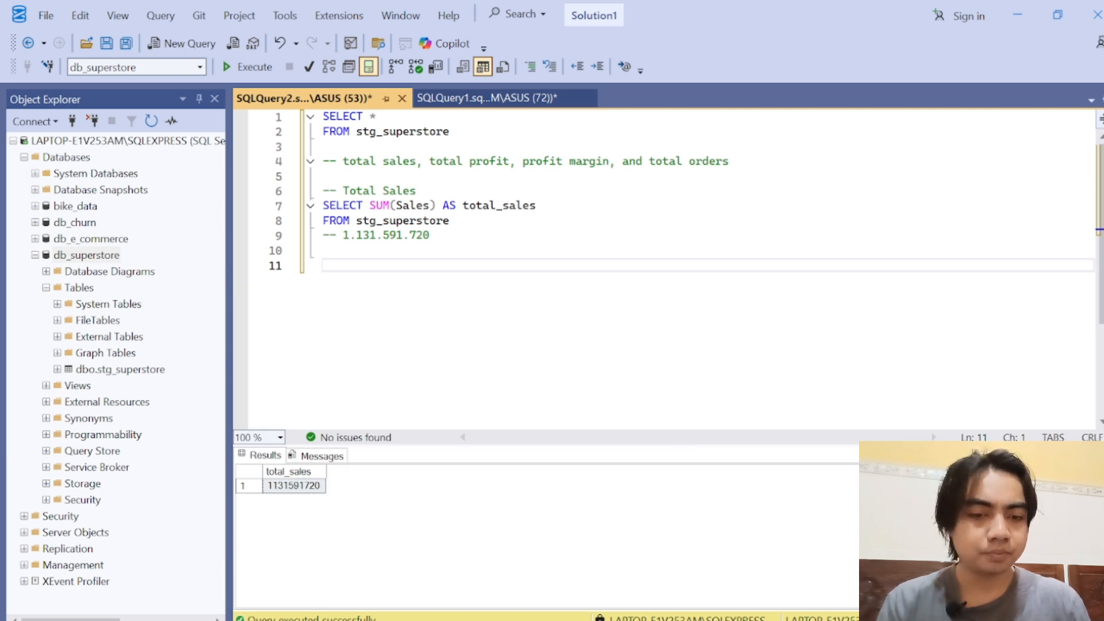
pyautogui.write('-- Total ')
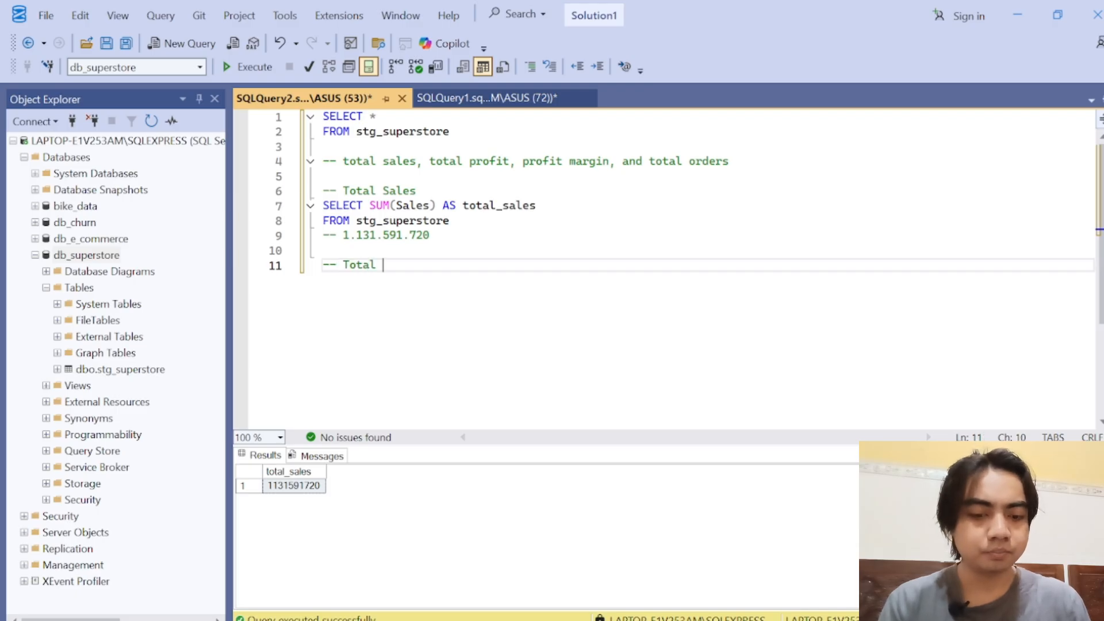
pyautogui.write('Profit')
pyautogui.press('Return')
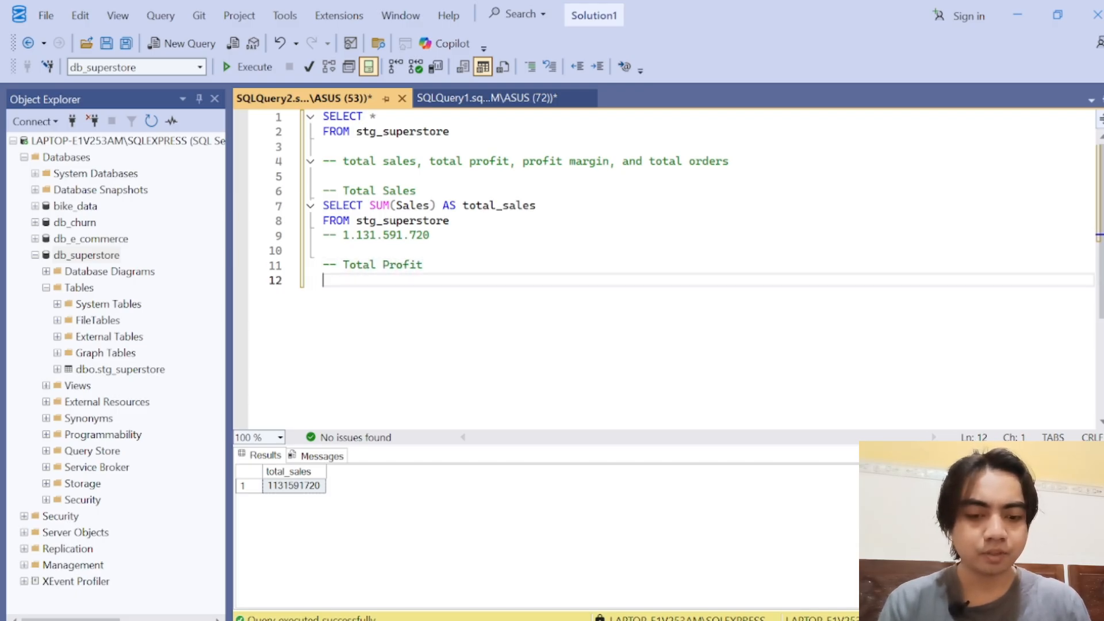
# Step: Write the clause SELECT SUM(Profit) AS total_profit under the Total Profit comment and start a new line
pyautogui.write('SELECT ')
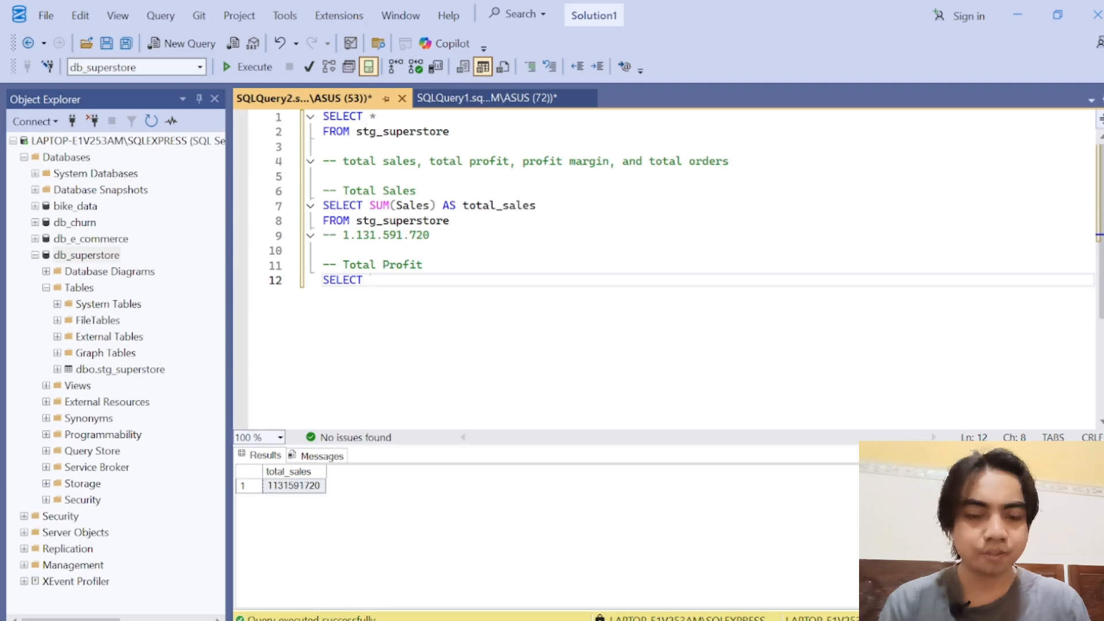
pyautogui.write('SUM(')
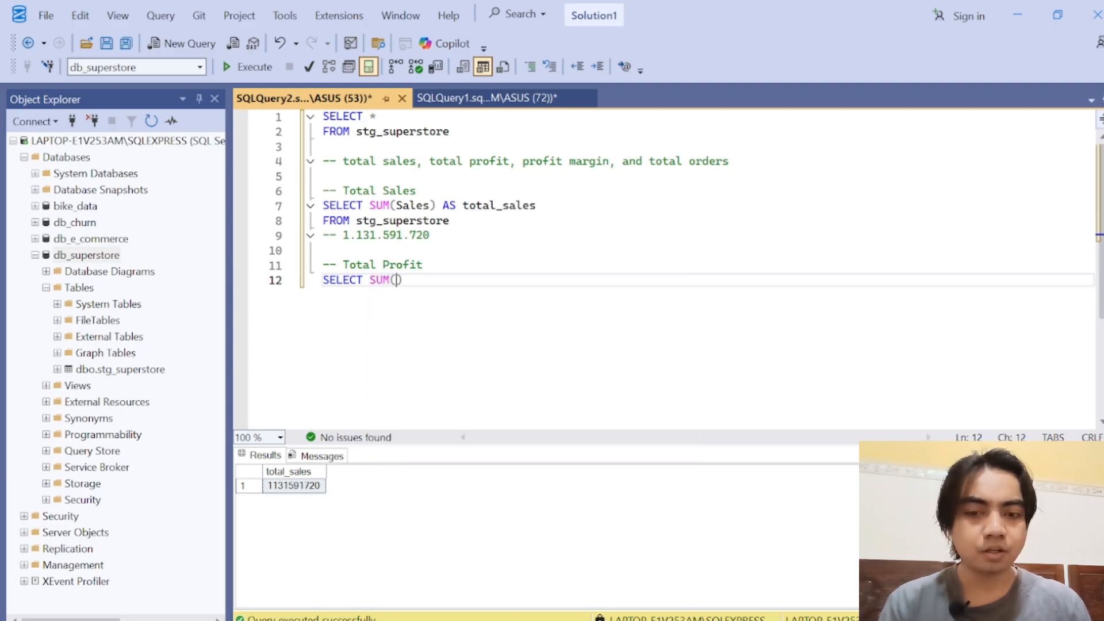
pyautogui.write('Profit) ')
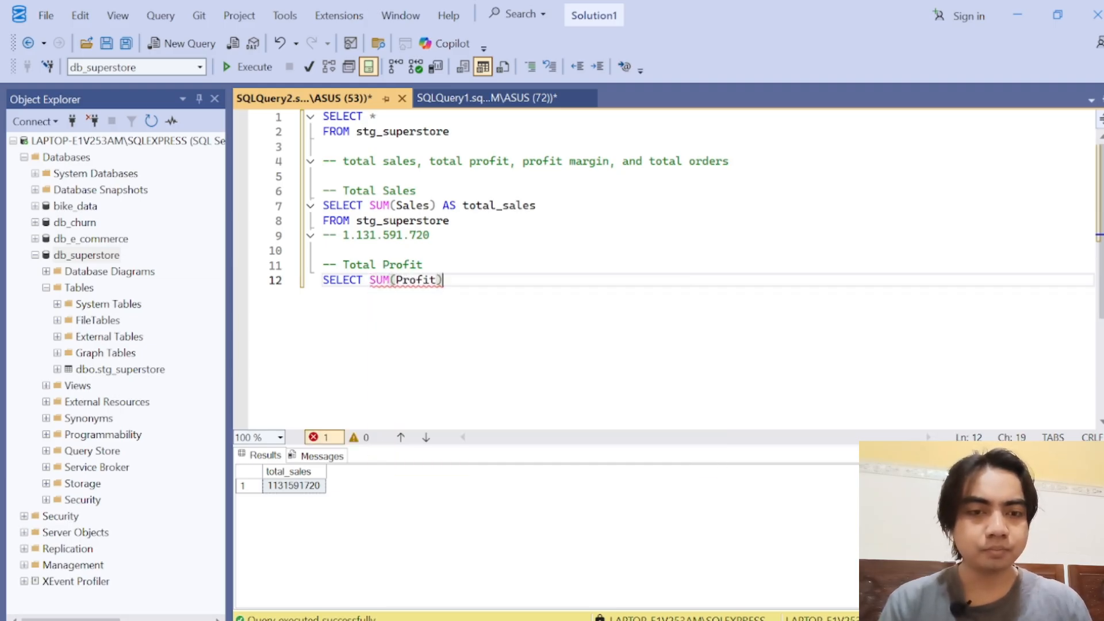
pyautogui.write('AS tota')
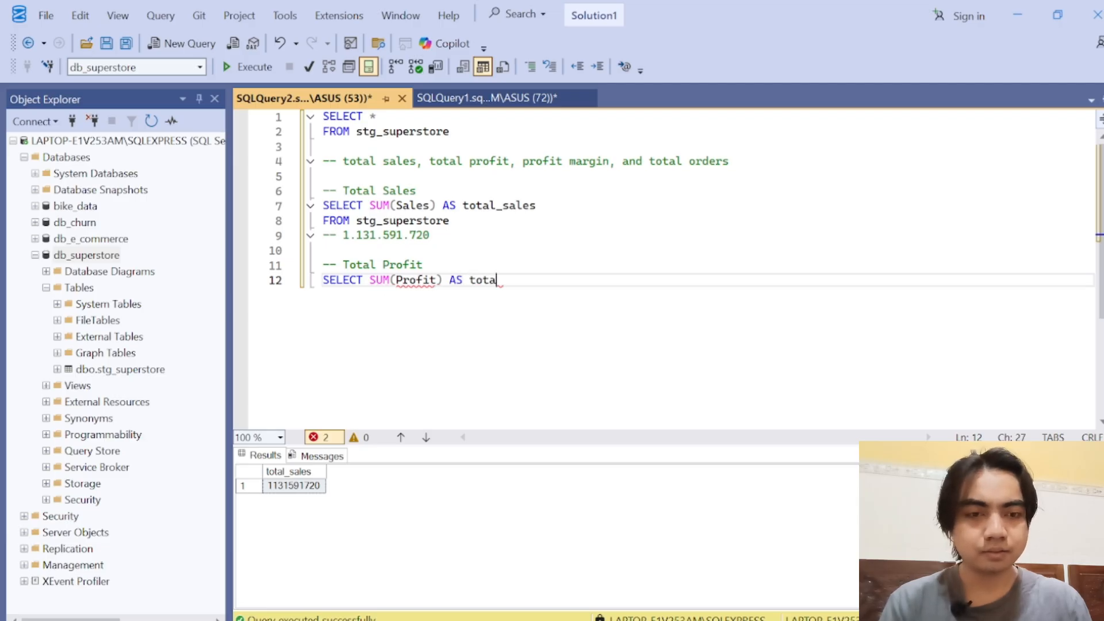
pyautogui.write('l_profut')
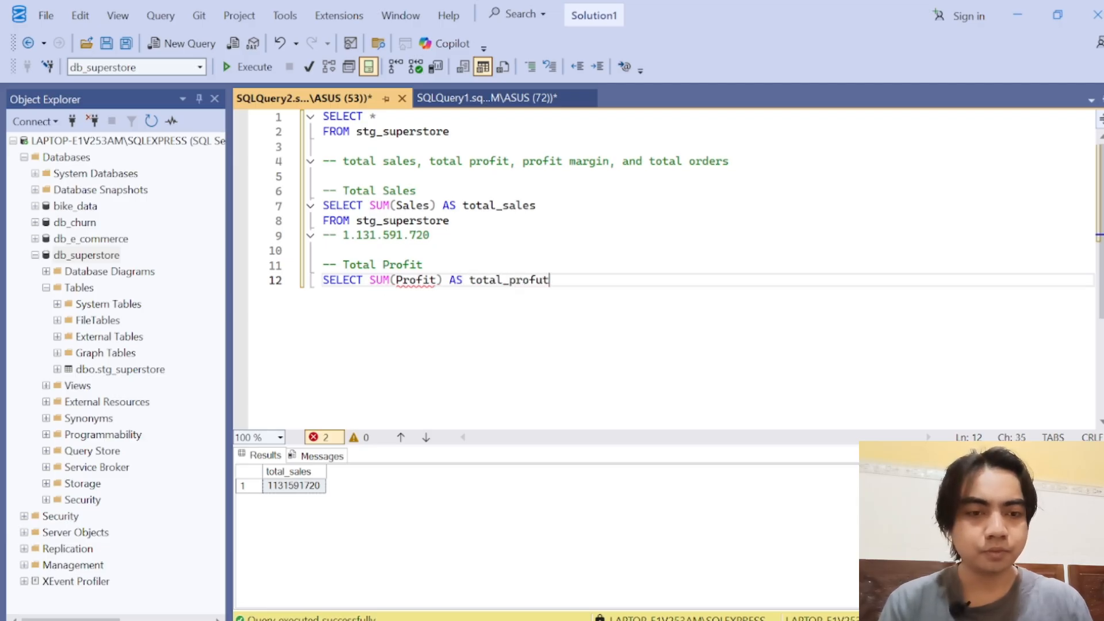
pyautogui.press('BackSpace')
pyautogui.press('BackSpace')
pyautogui.write('it')
pyautogui.press('Return')
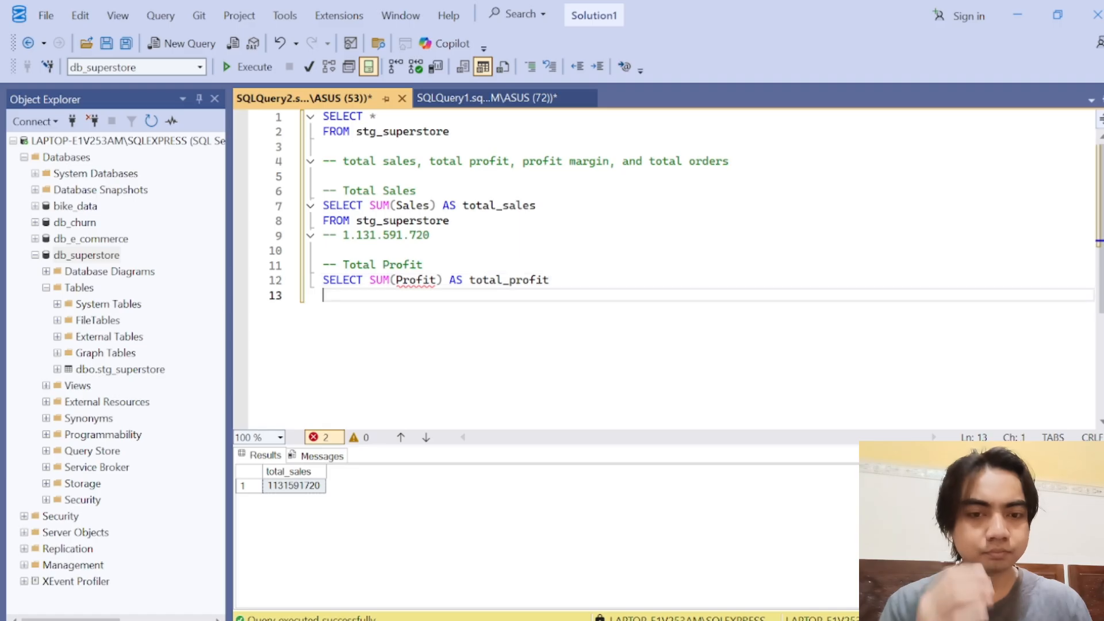
# Step: Complete the Total Profit query with the clause FROM stg_superstore and start a new line
pyautogui.write('FROM ')
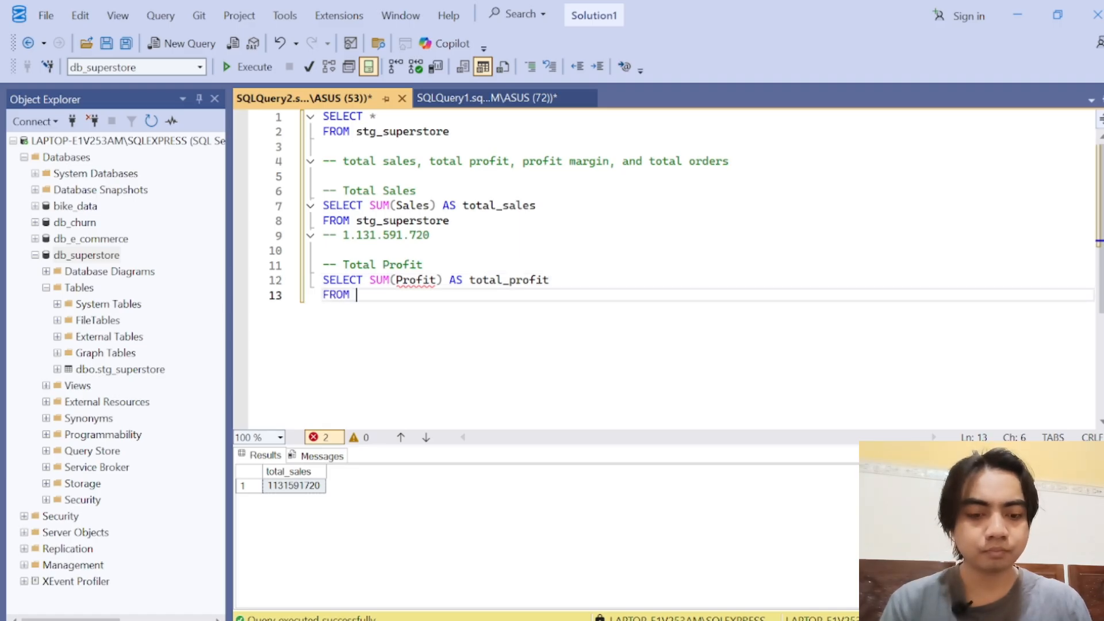
pyautogui.write('stg_su')
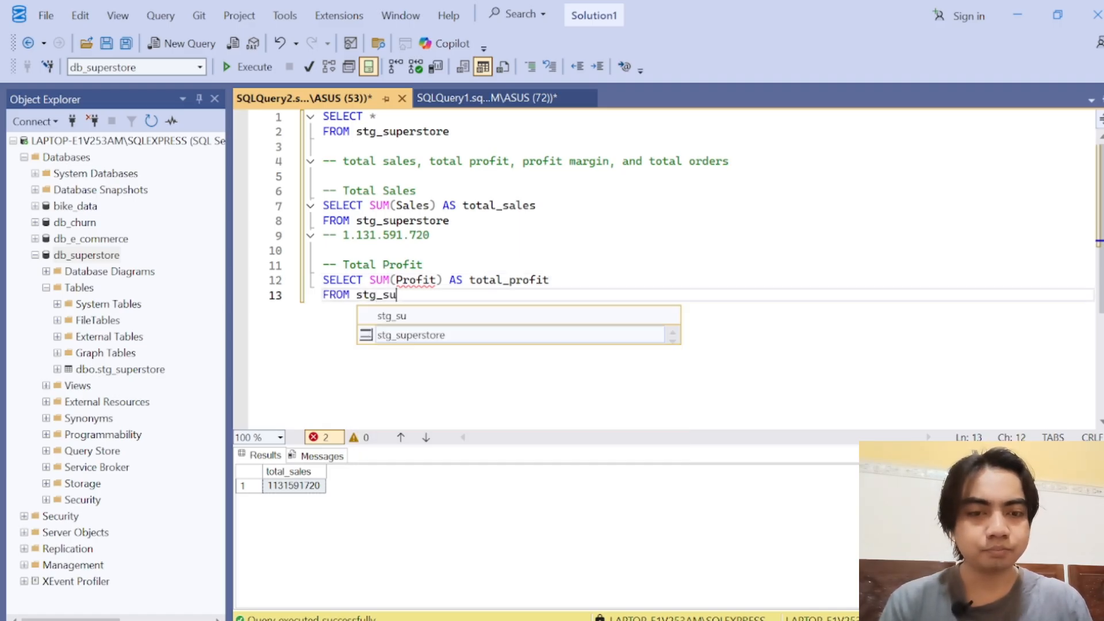
pyautogui.press('Tab')
pyautogui.press('Return')
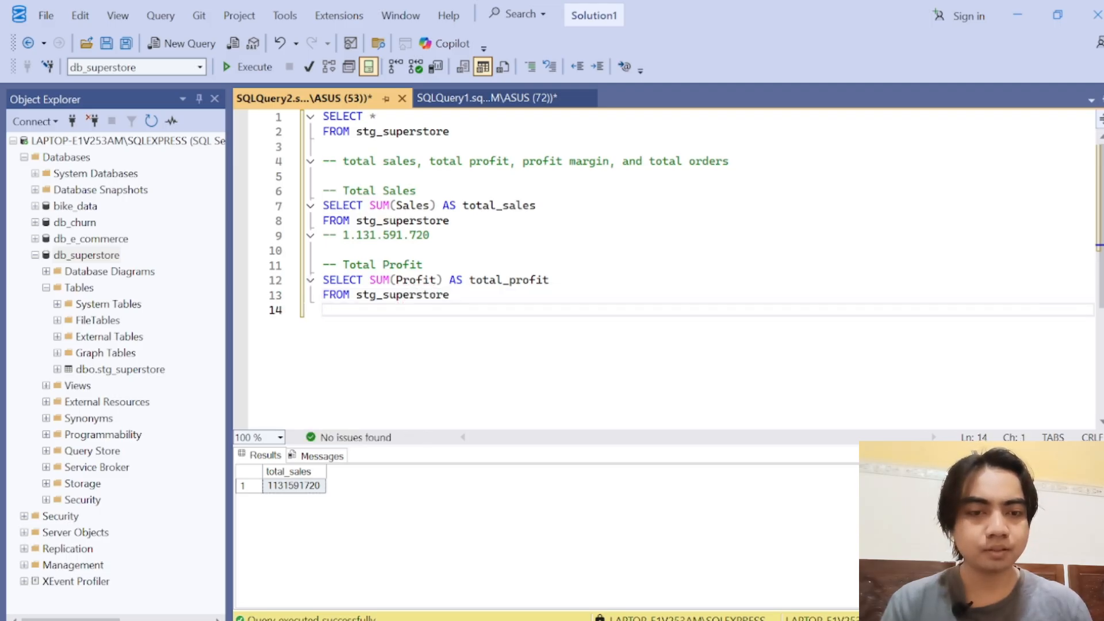
# Step: Terminate the SELECT *, Total Sales and Total Profit queries with a semicolon on its own line after each FROM clause
pyautogui.click(450, 221)
pyautogui.write(';')
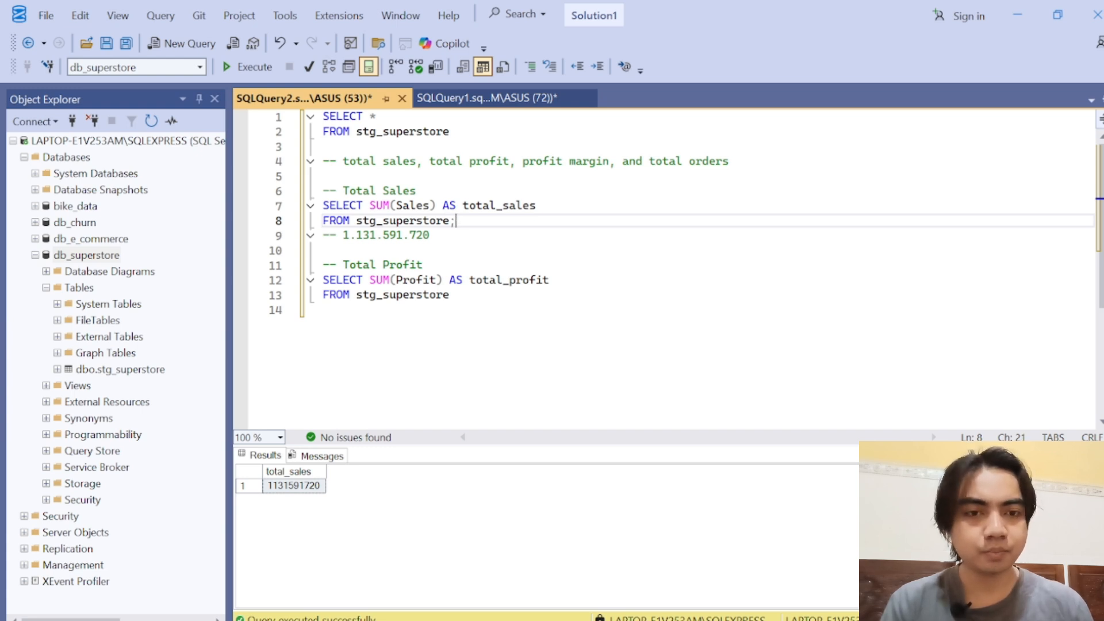
pyautogui.click(451, 131)
pyautogui.write(';')
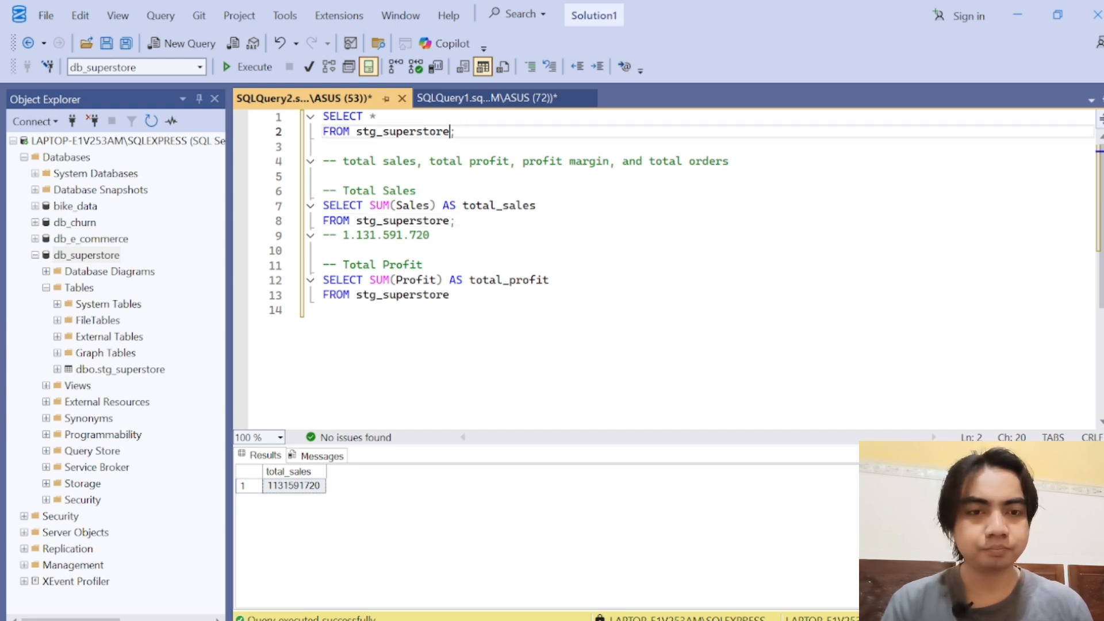
pyautogui.press('Return')
pyautogui.click(450, 235)
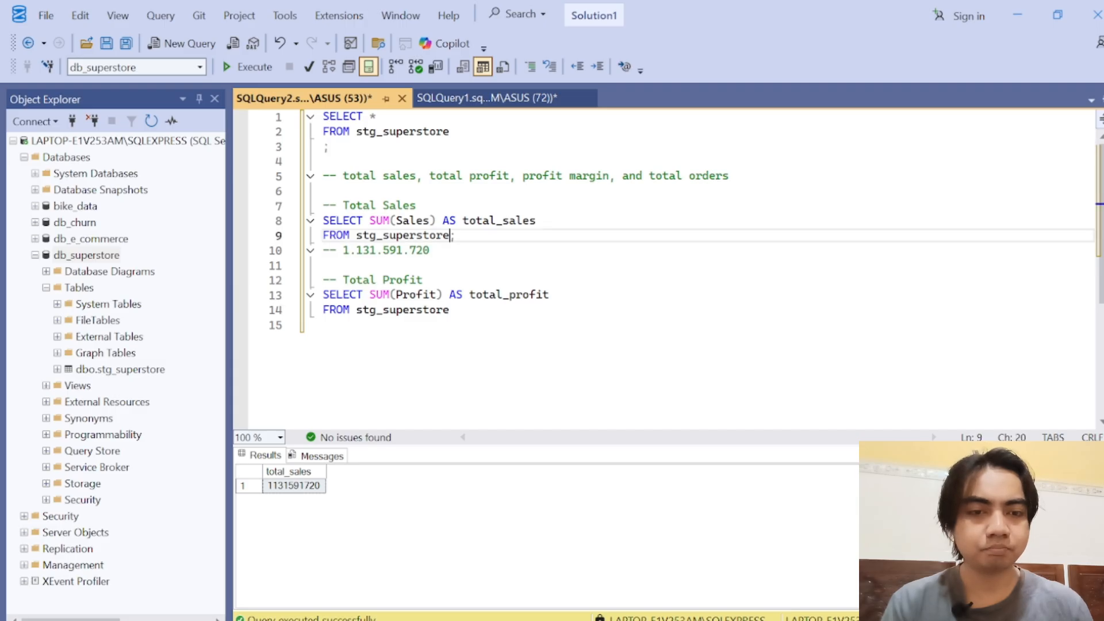
pyautogui.press('Return')
pyautogui.click(450, 324)
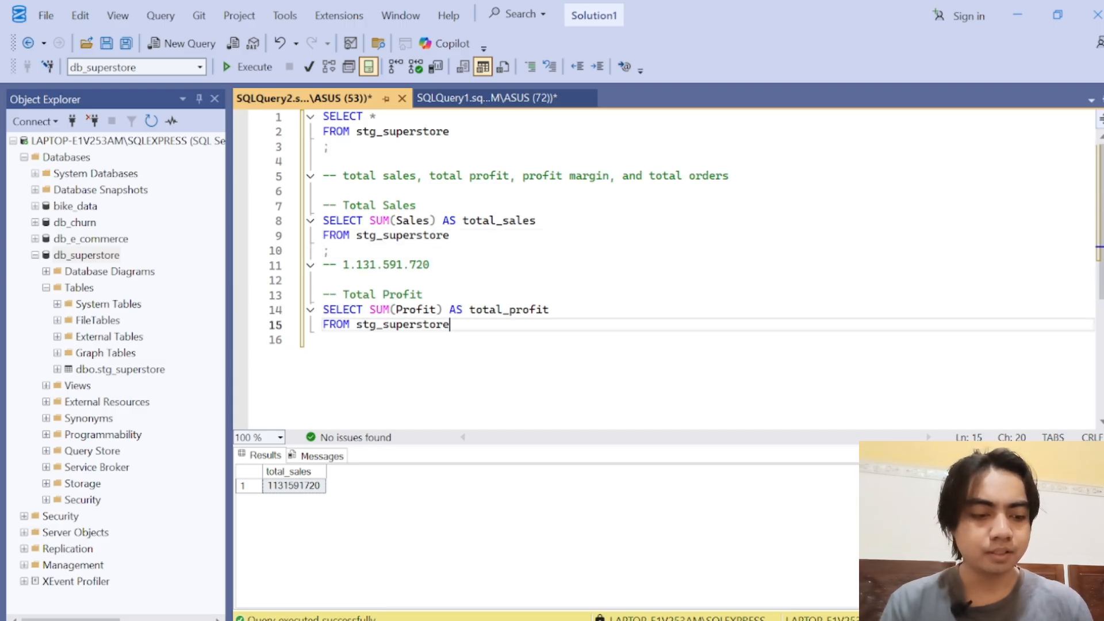
pyautogui.press('Return')
pyautogui.write(';')
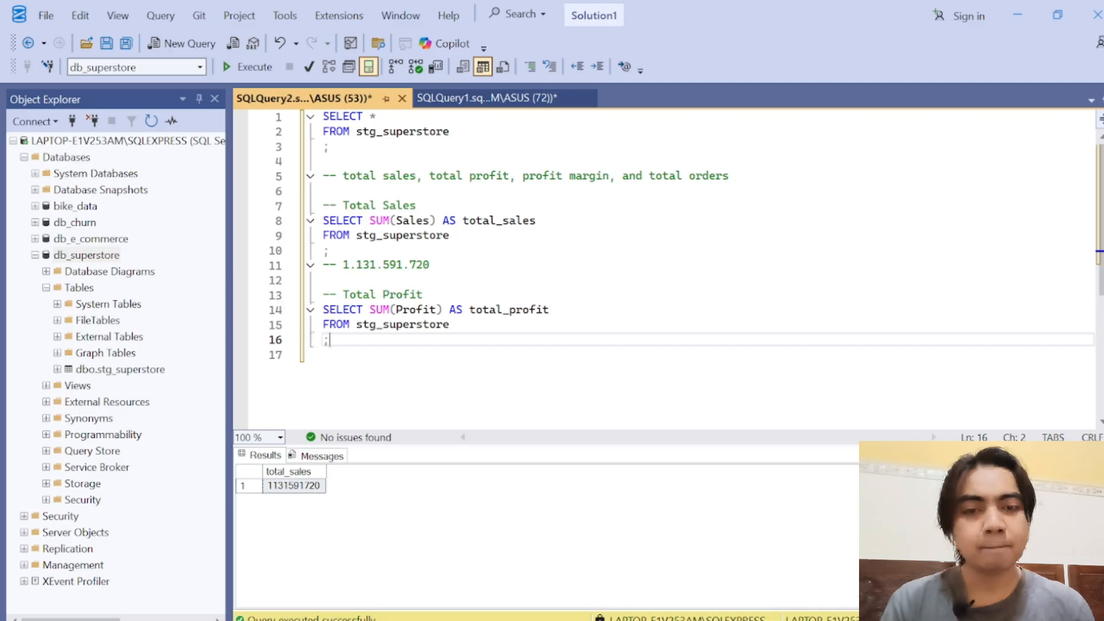
# Step: Run only the Total Profit query and enlarge the results area
pyautogui.moveTo(330, 340); pyautogui.dragTo(320, 310)
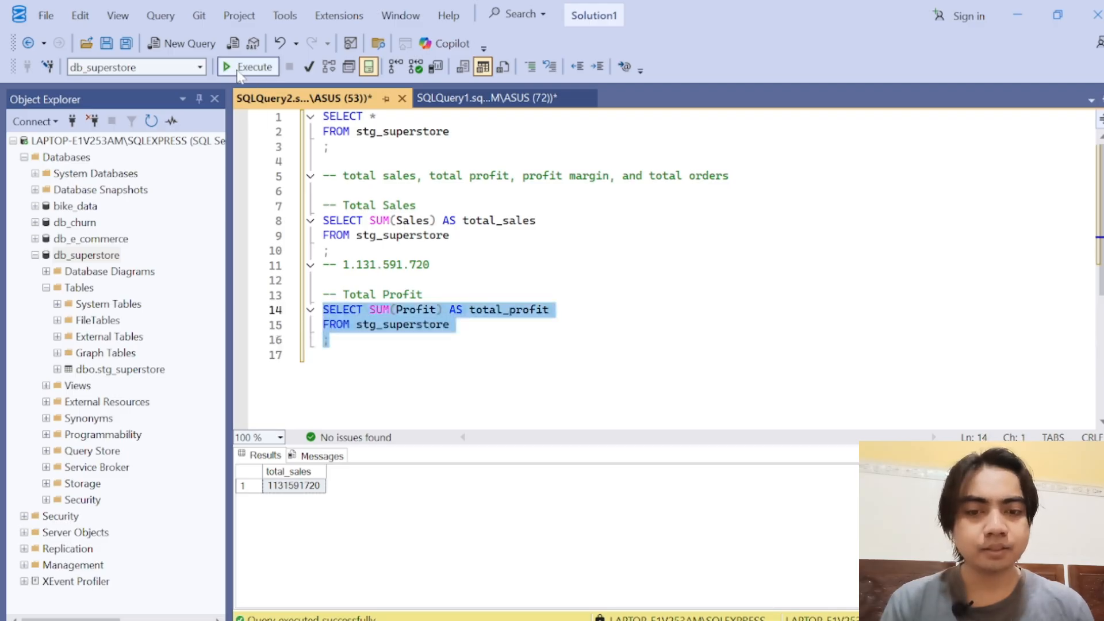
pyautogui.click(248, 66)
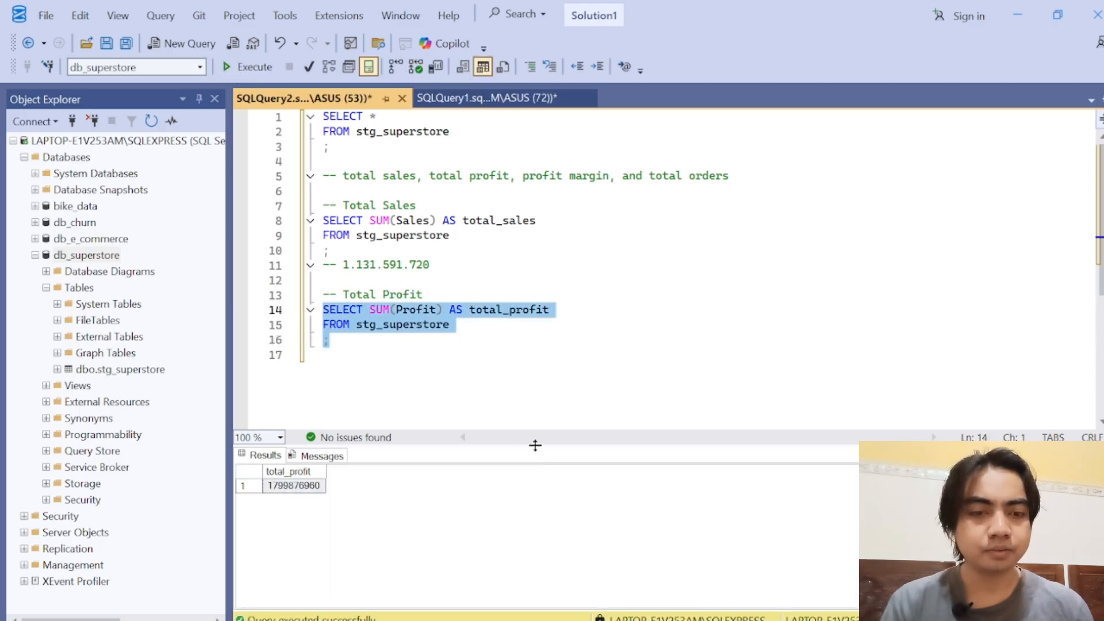
pyautogui.moveTo(534, 446); pyautogui.dragTo(541, 280)
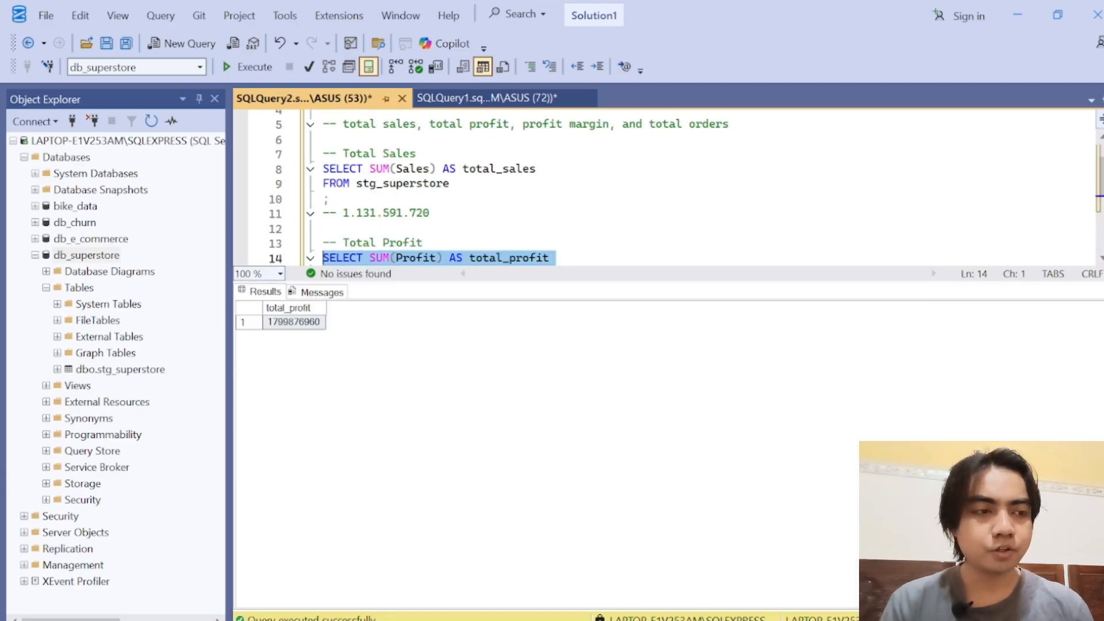
# Step: Copy the total_profit result value into a "--" comment line directly beneath the Total Profit query
pyautogui.scroll(-2, 575, 184)
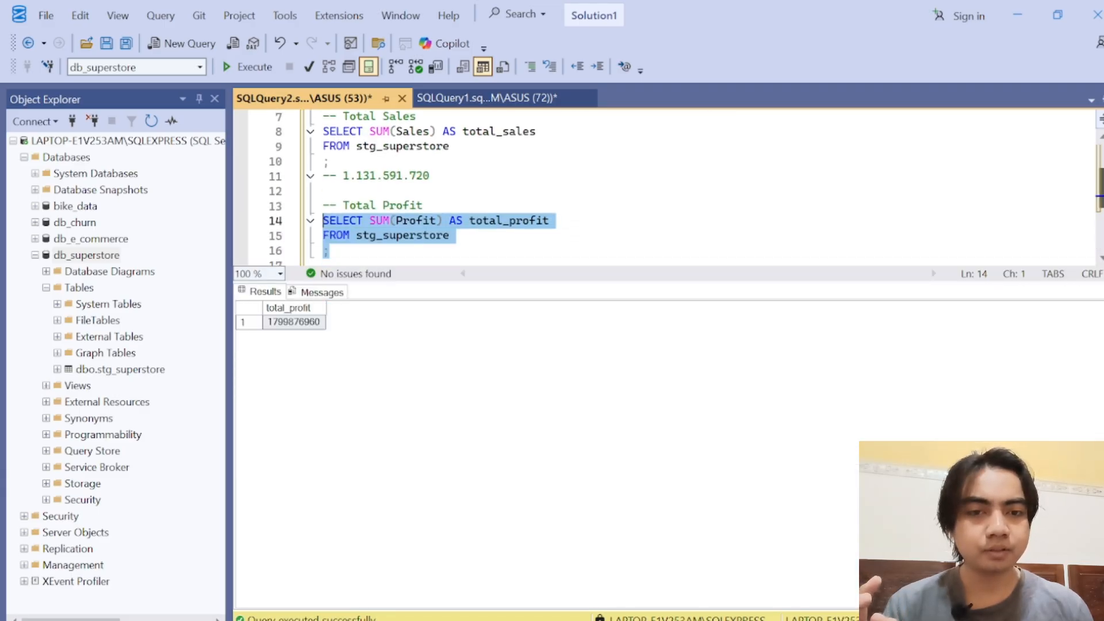
pyautogui.rightClick(311, 323)
pyautogui.click(371, 338)
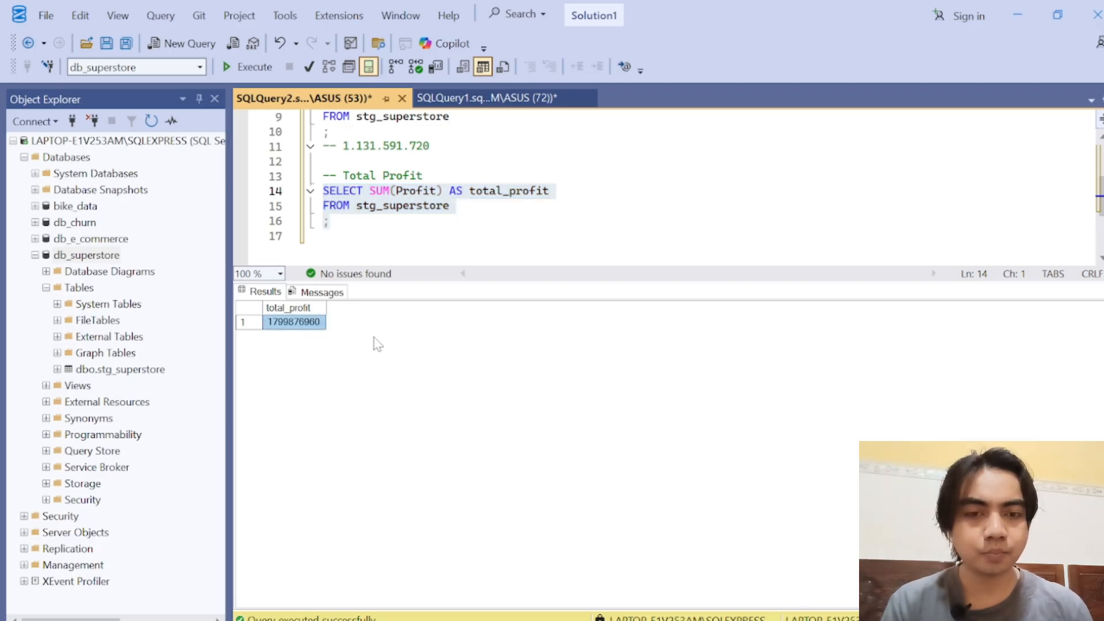
pyautogui.click(345, 236)
pyautogui.write('--')
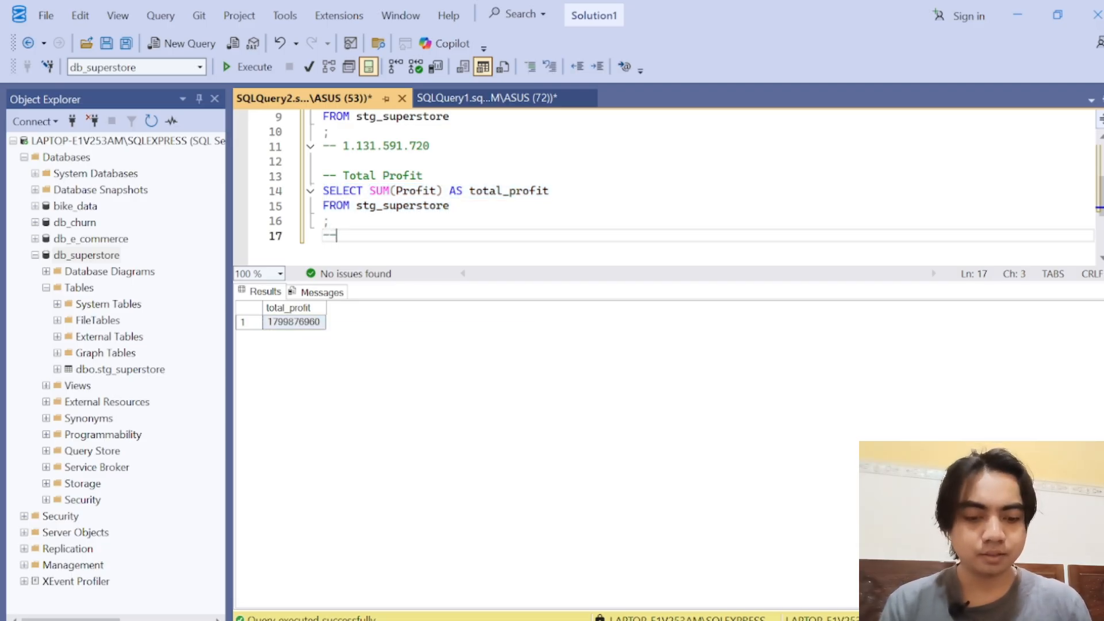
pyautogui.hotkey('ctrl', 'v')
# Step: Insert dots as thousands separators in the total profit comment so it reads 1.799.876.960
pyautogui.press('Left')
pyautogui.press('Left')
pyautogui.write(',')
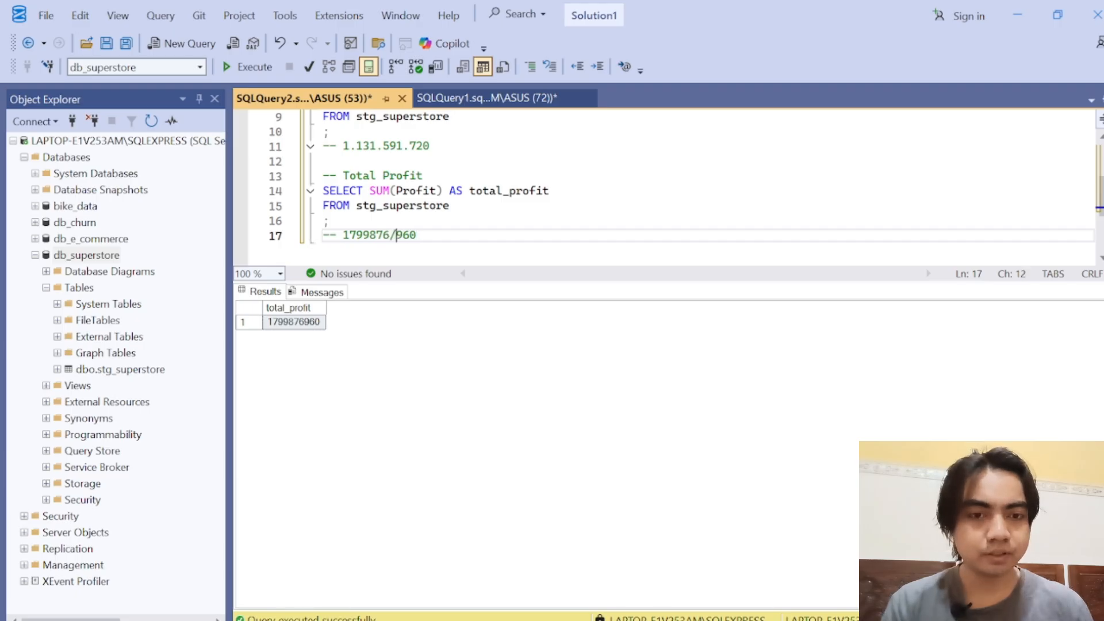
pyautogui.press('BackSpace')
pyautogui.write('.')
pyautogui.press('Left')
pyautogui.press('Left')
pyautogui.press('Left')
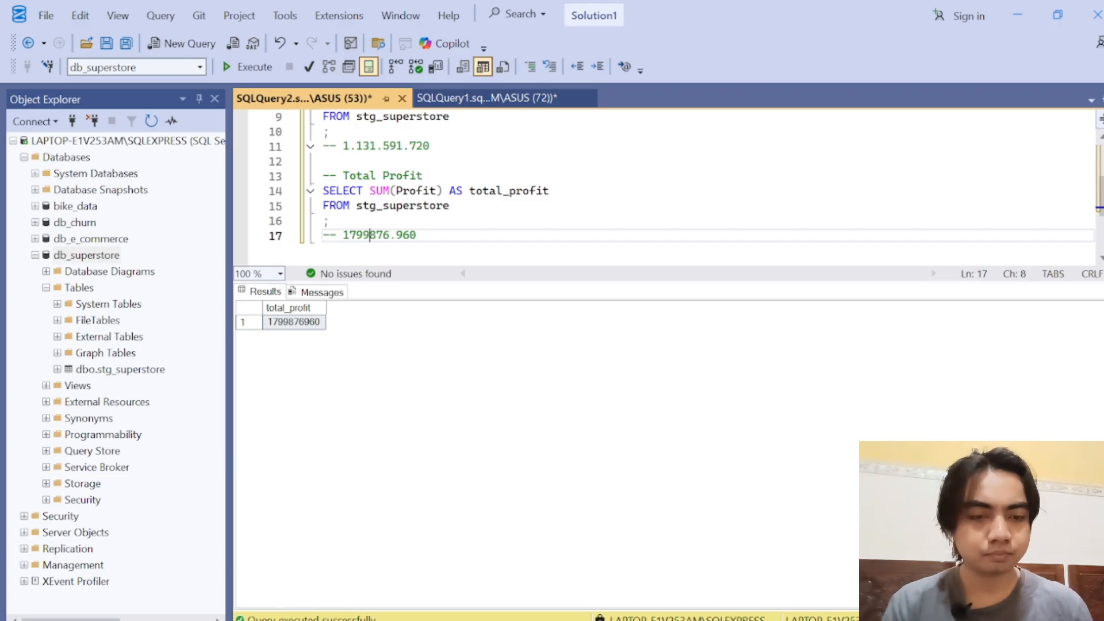
pyautogui.write('.799')
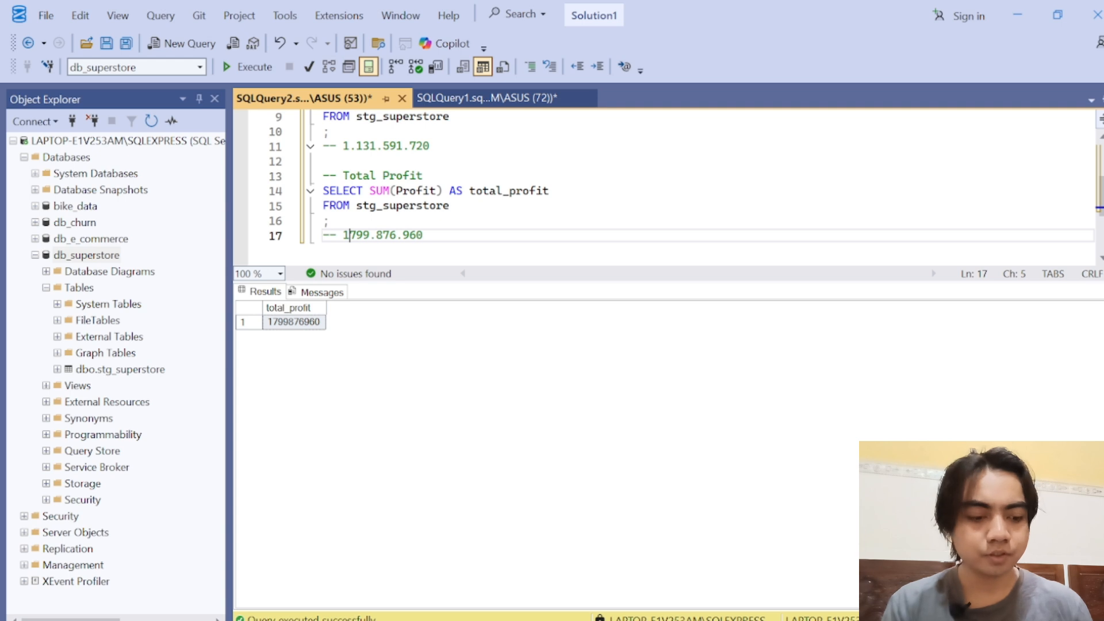
pyautogui.write('.')
pyautogui.press('End')
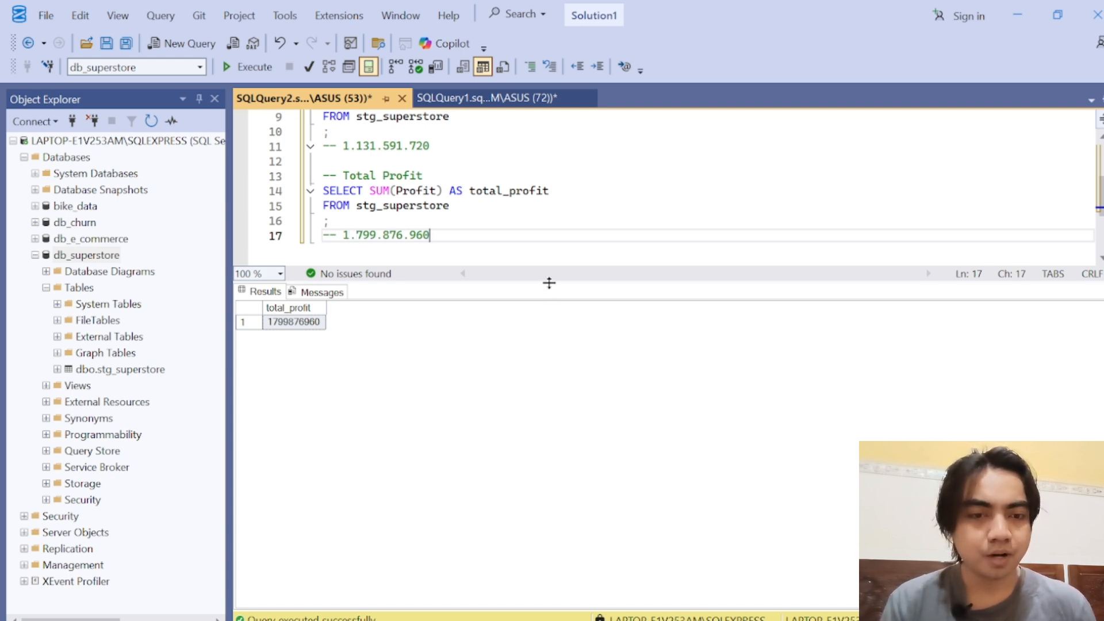
# Step: Enlarge the query editor area, then add the comment "-- Total Order" after a blank line below the total profit value, with SELECT beneath it
pyautogui.moveTo(547, 282); pyautogui.dragTo(561, 410)
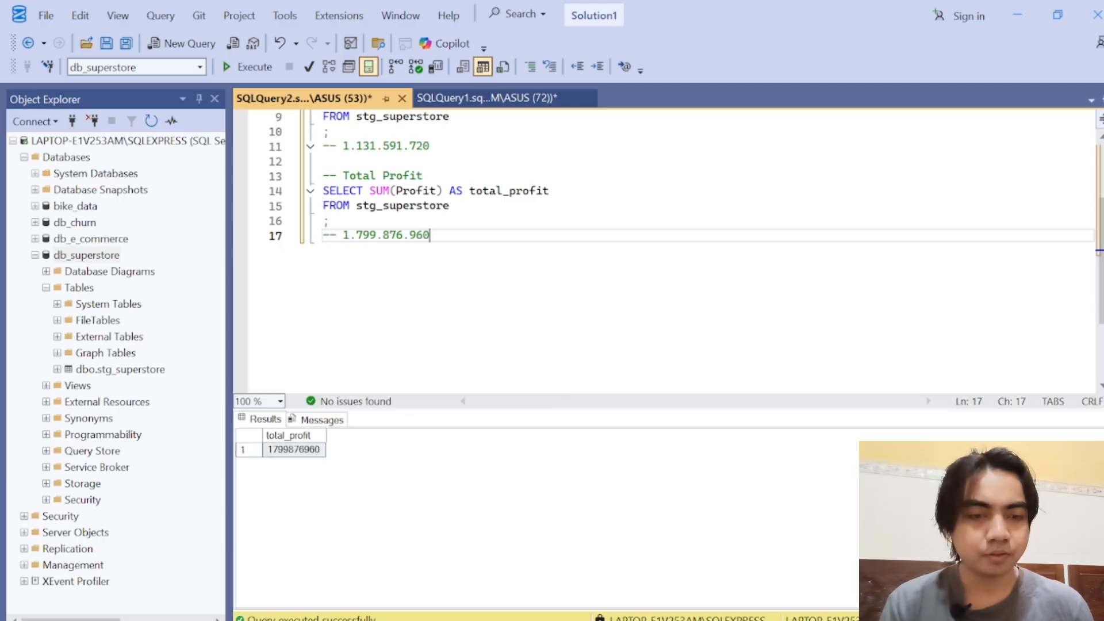
pyautogui.press('Return')
pyautogui.press('Return')
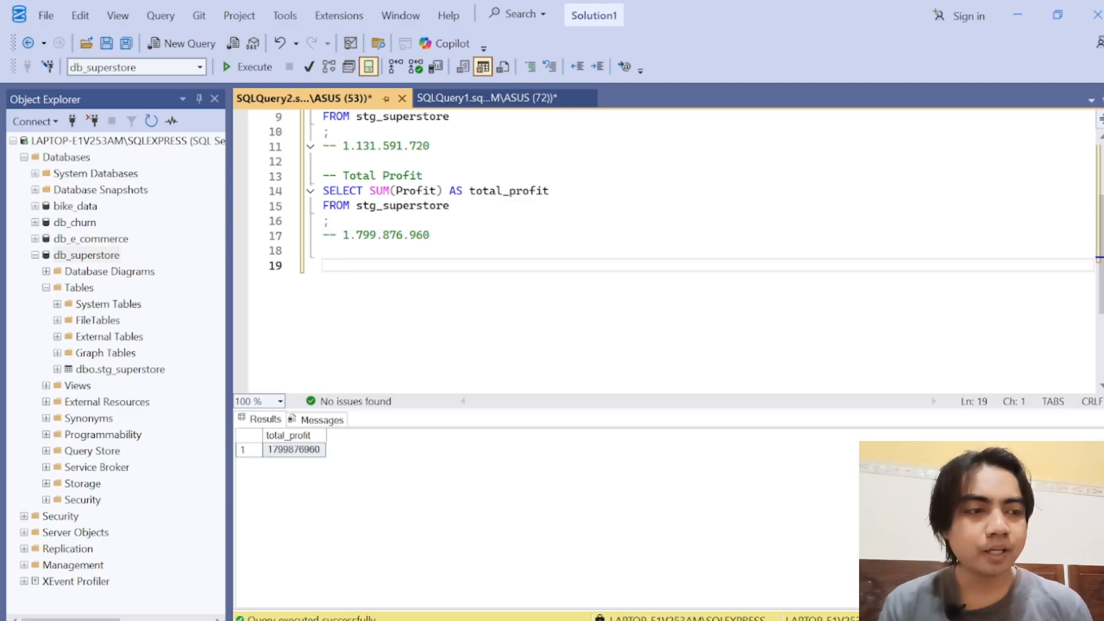
pyautogui.scroll(2, 1099, 206)
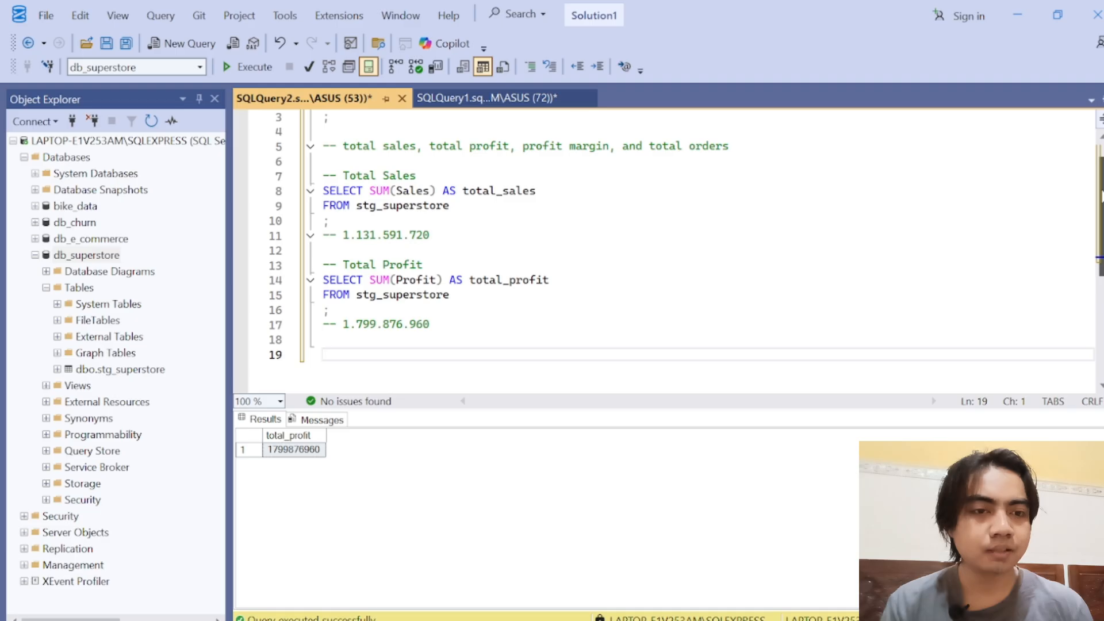
pyautogui.scroll(-1, 1100, 198)
pyautogui.write('-')
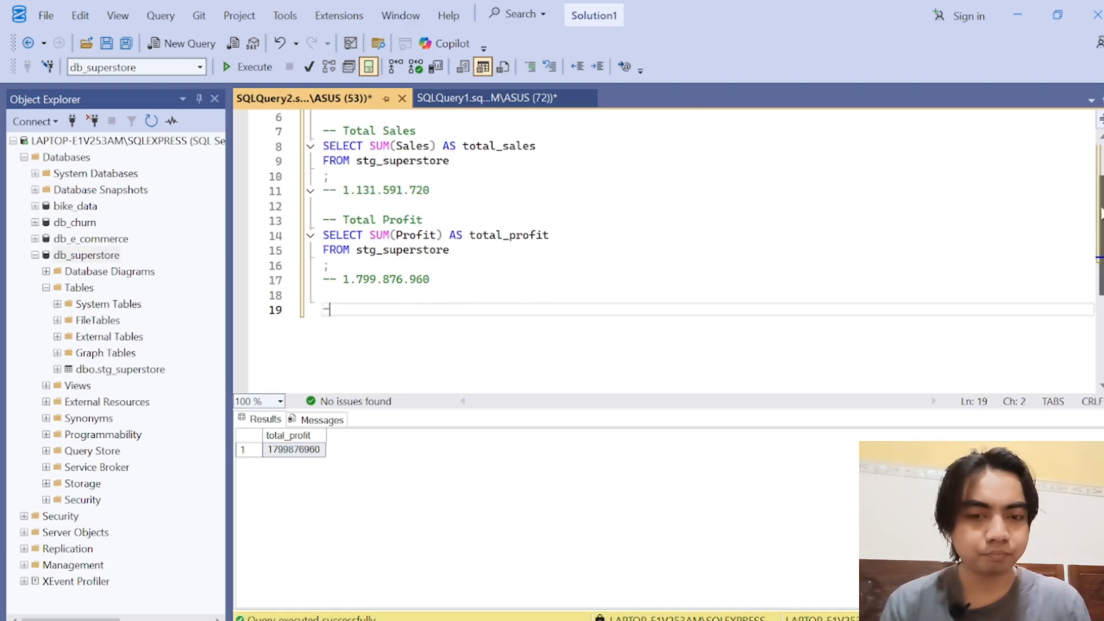
pyautogui.write('- Total ')
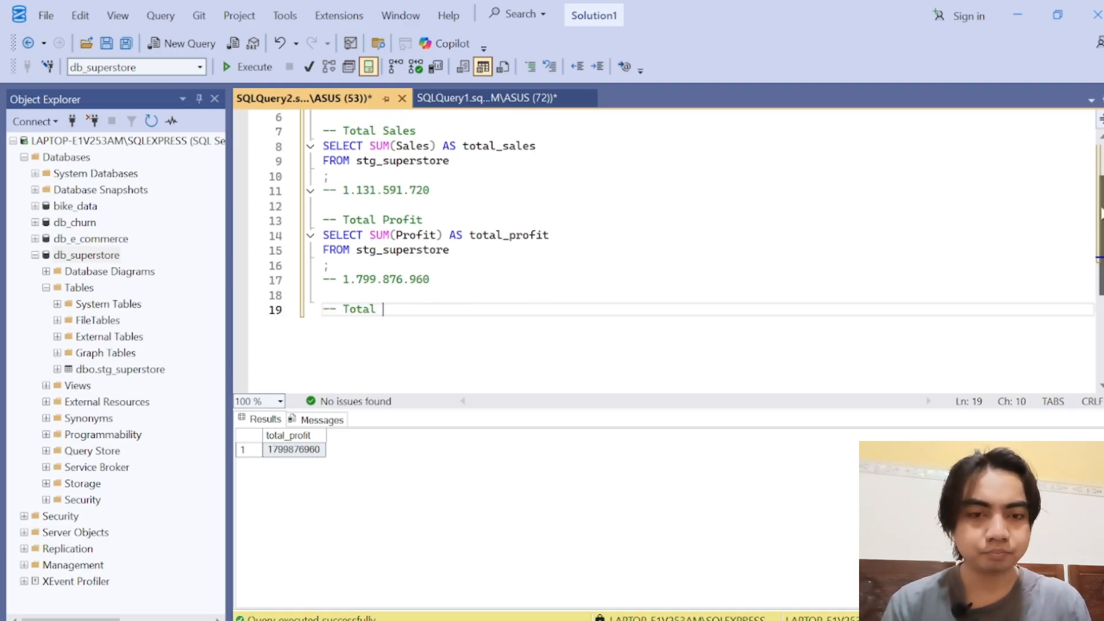
pyautogui.write('Order')
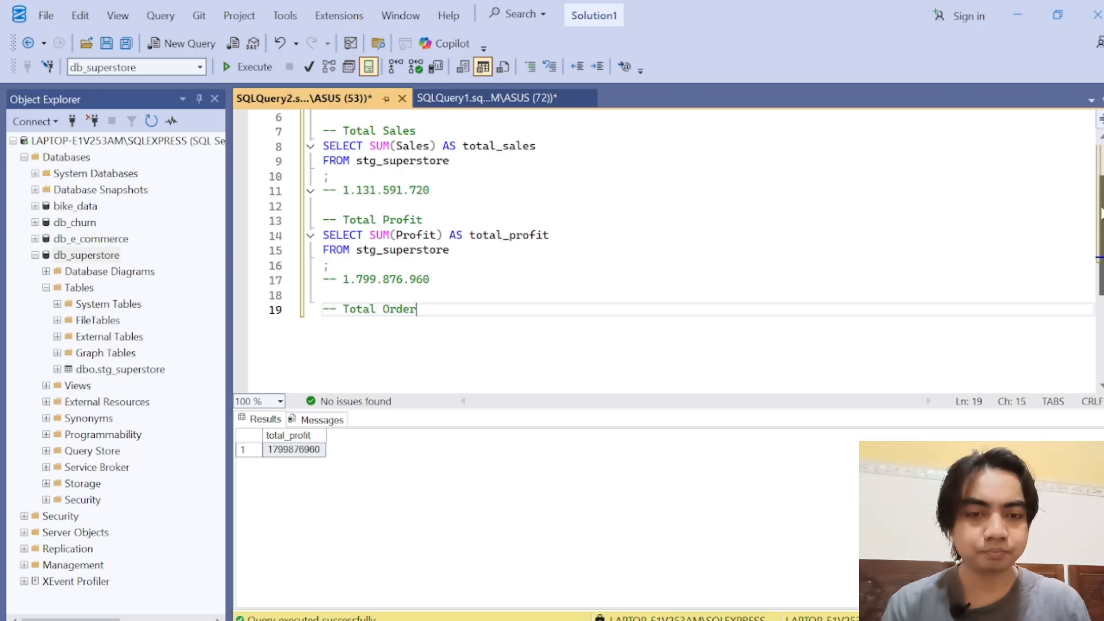
pyautogui.press('Return')
pyautogui.write('SELECT ')
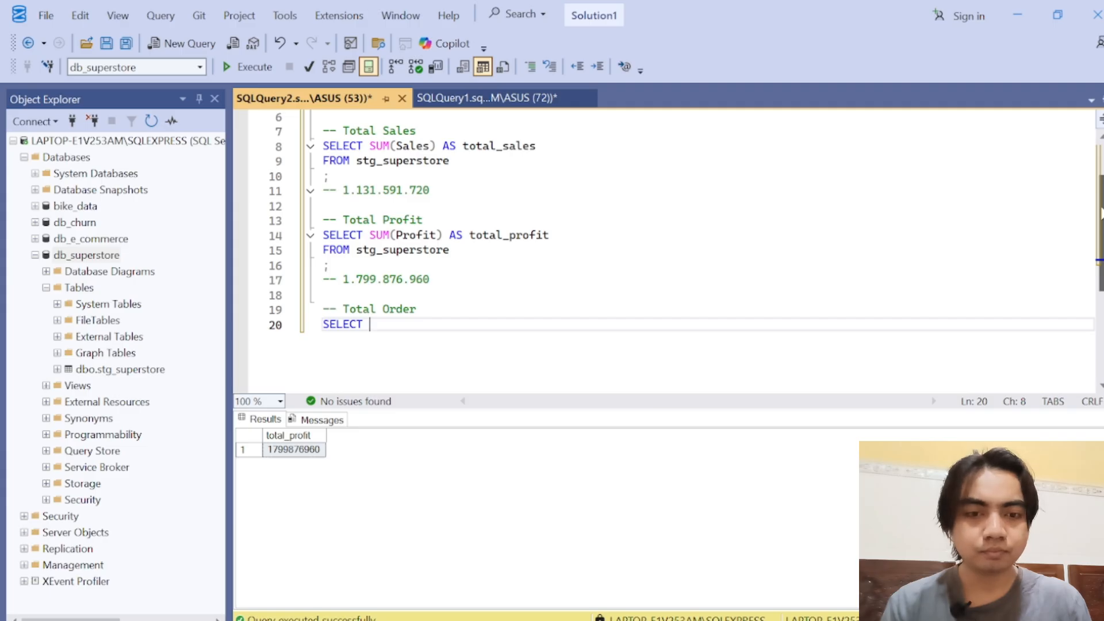
pyautogui.write('SUM')
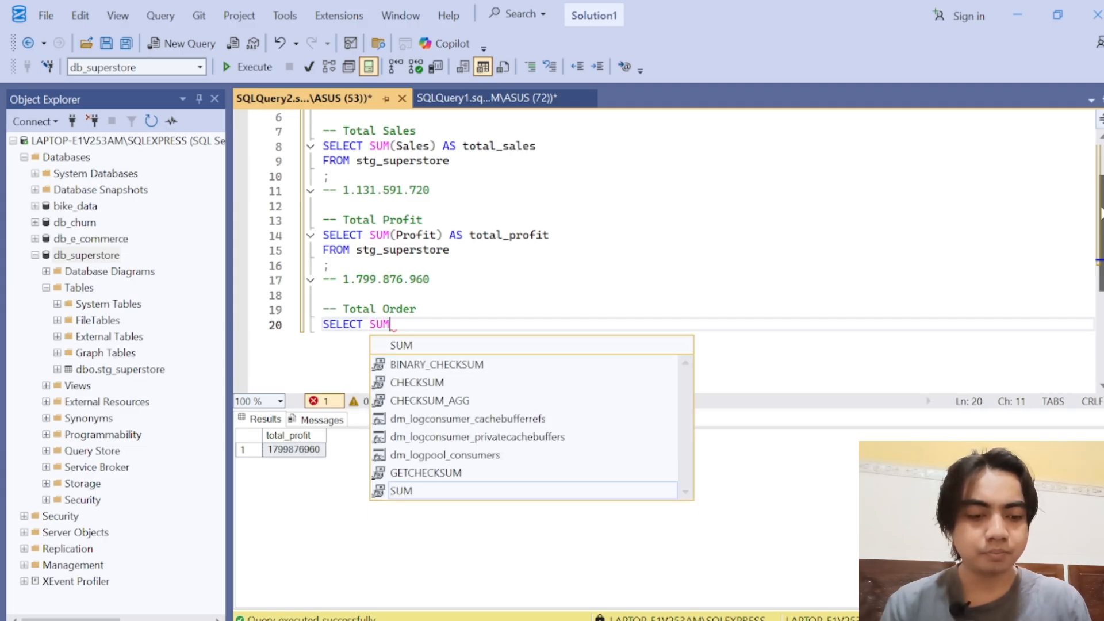
pyautogui.write('()')
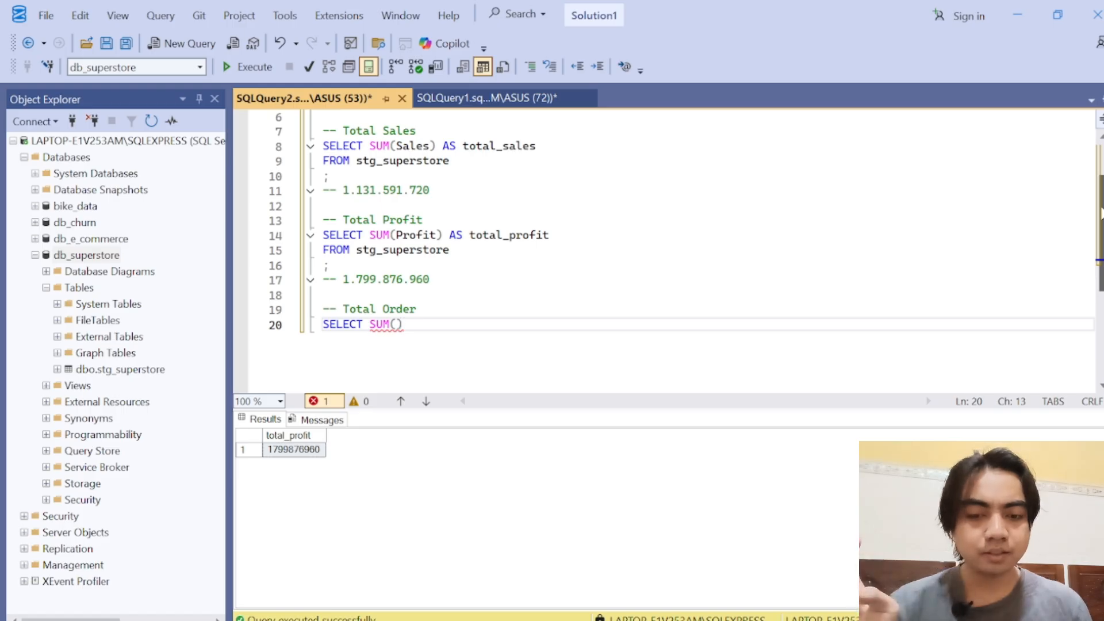
pyautogui.press('Left')
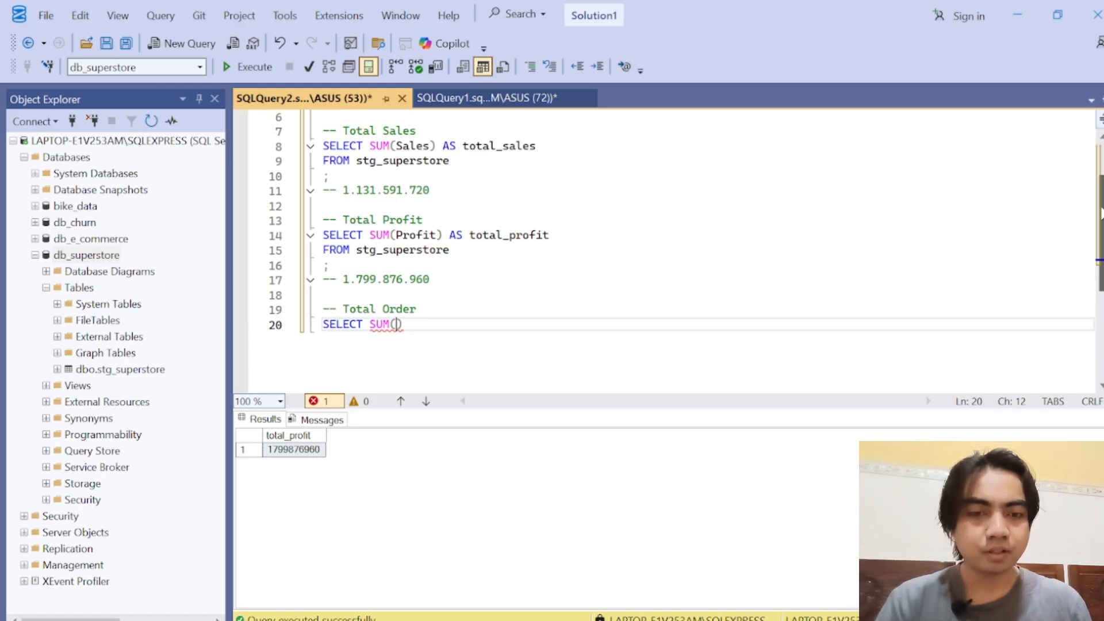
pyautogui.press('Right')
pyautogui.press('BackSpace')
pyautogui.press('BackSpace')
pyautogui.press('BackSpace')
pyautogui.press('BackSpace')
pyautogui.press('BackSpace')
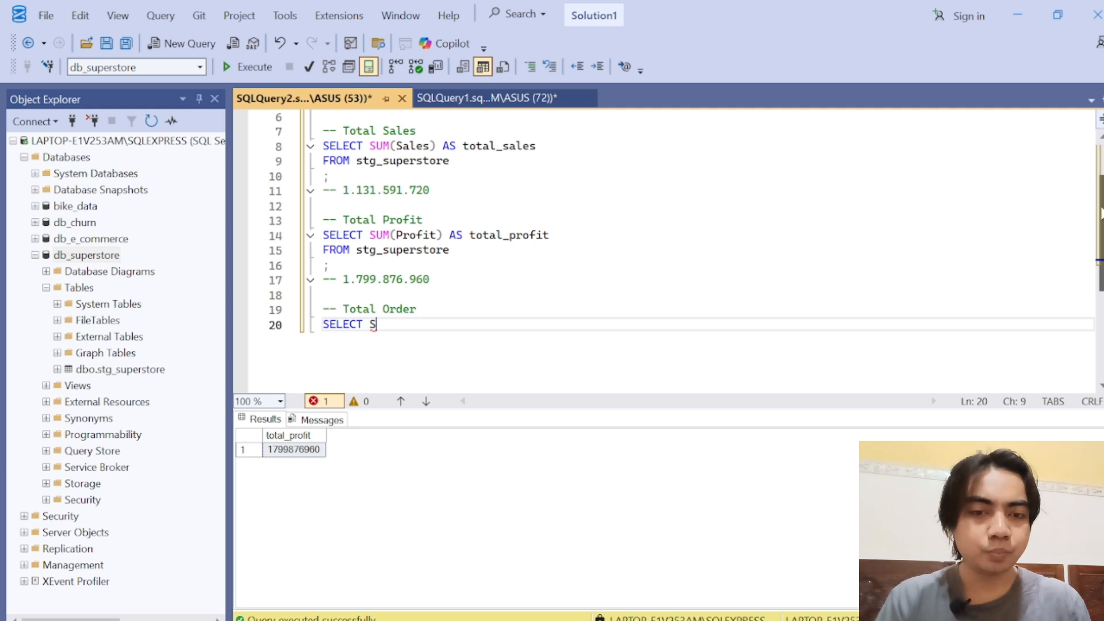
# Step: Complete the Total Order SELECT line with COUNT(DISTINCT Order_ID)
pyautogui.write('COUNT')
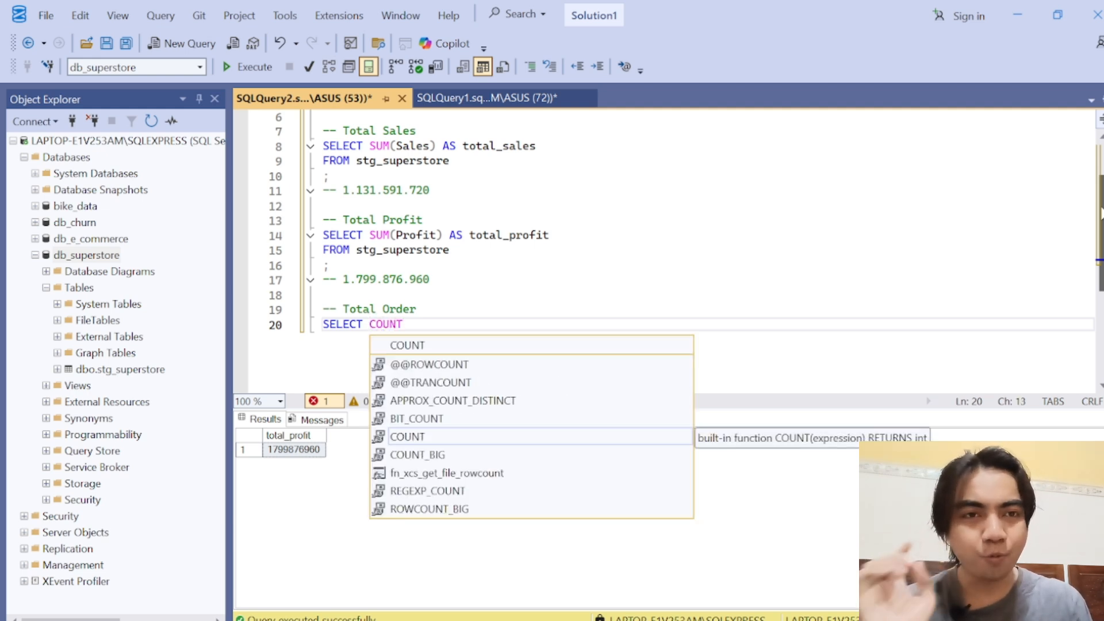
pyautogui.moveTo(1101, 209); pyautogui.dragTo(1101, 233)
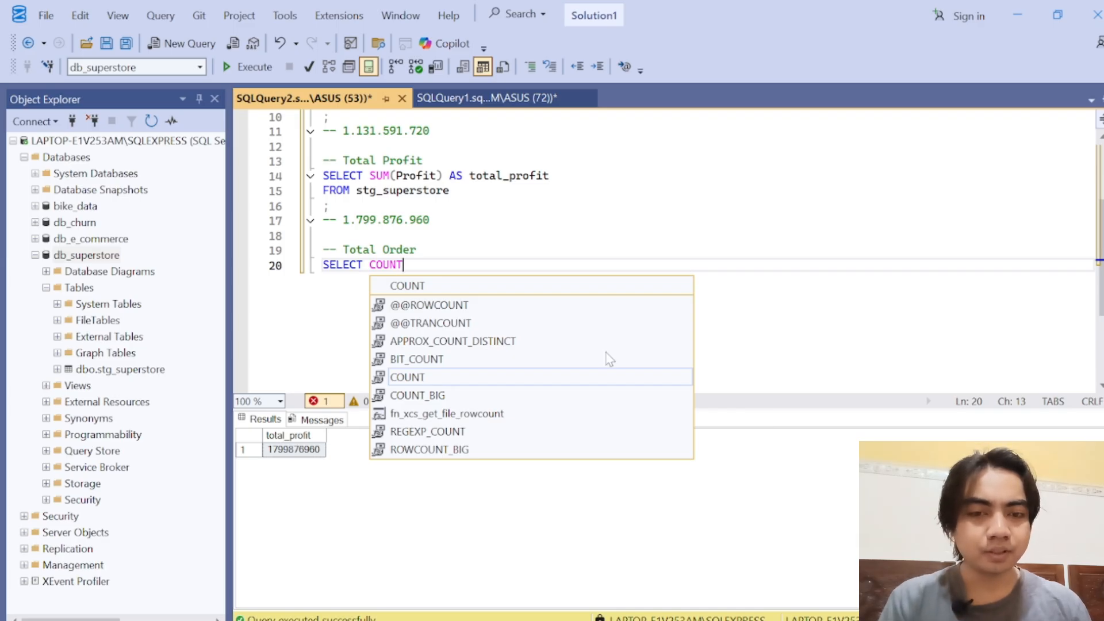
pyautogui.press('Escape')
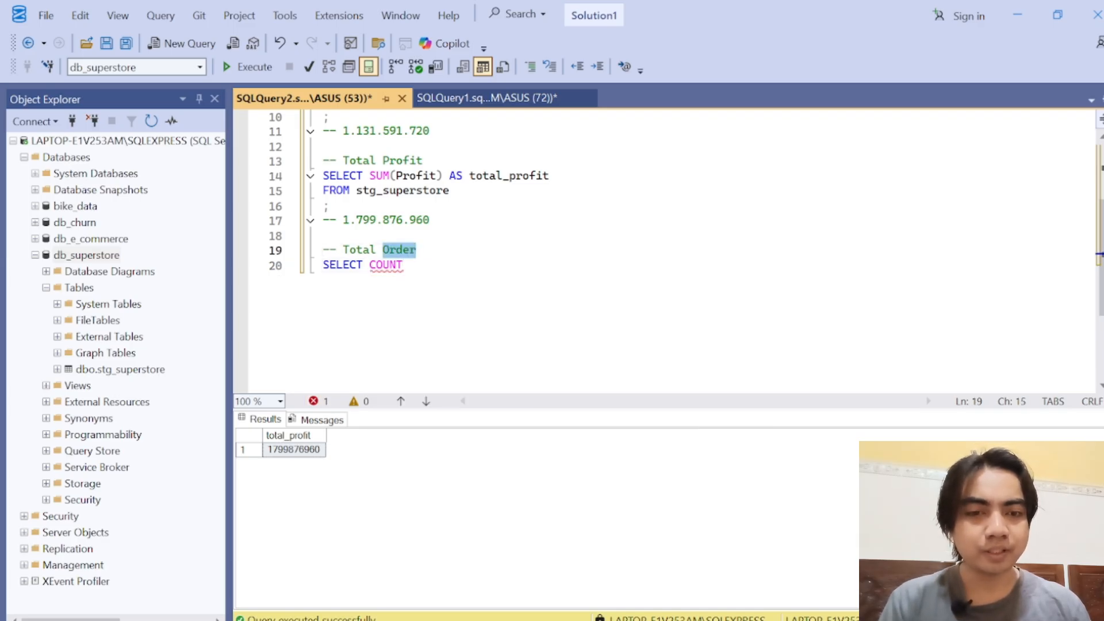
pyautogui.write('(')
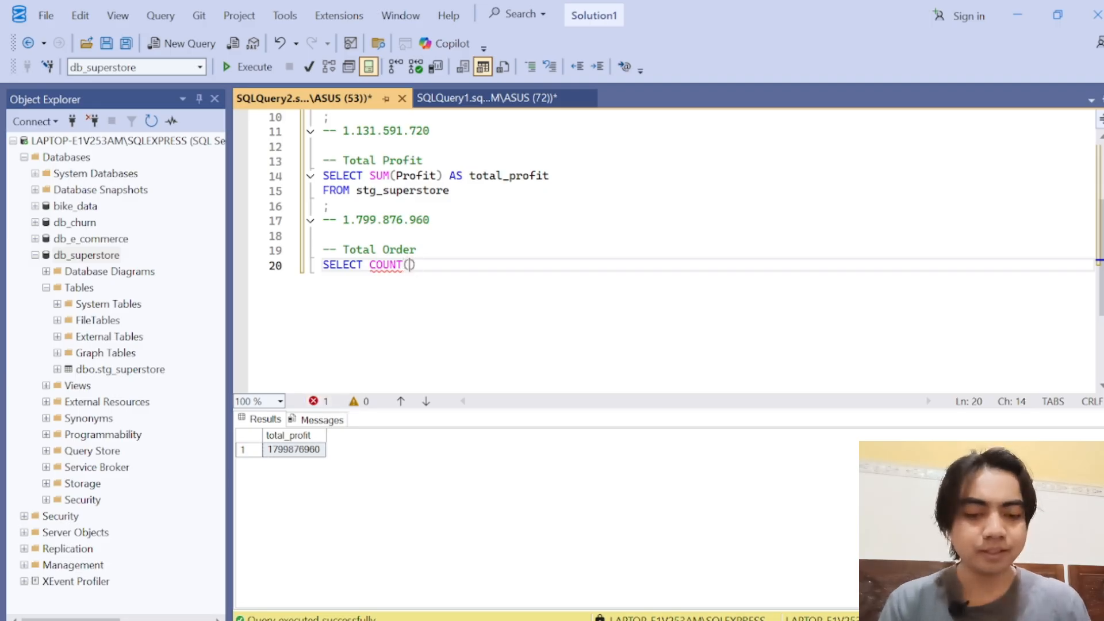
pyautogui.write('DISTINCT')
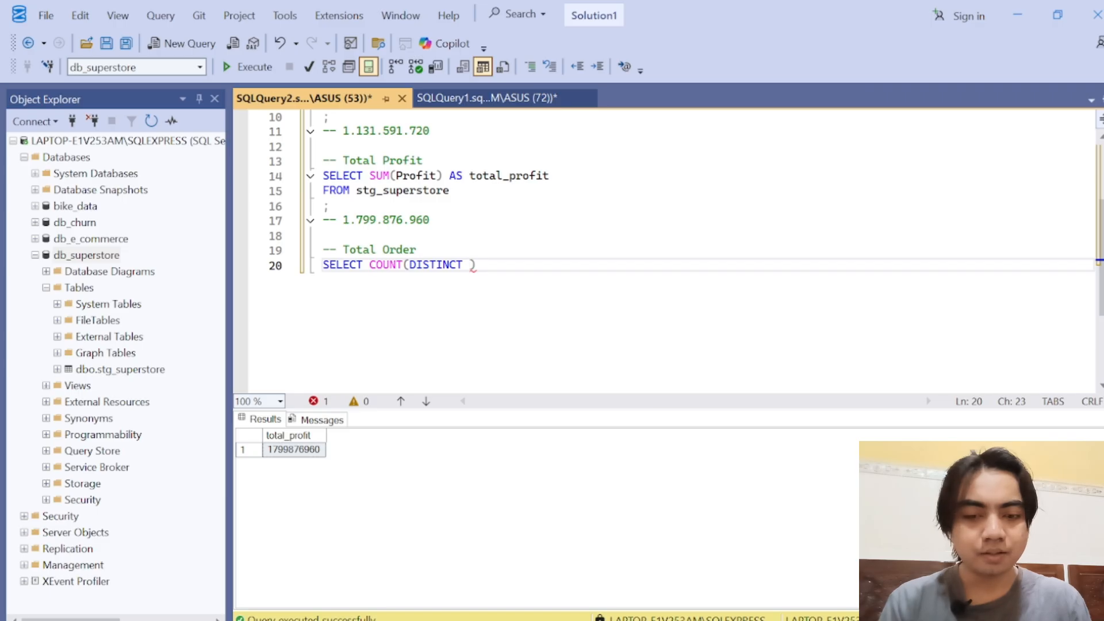
pyautogui.write(' Order')
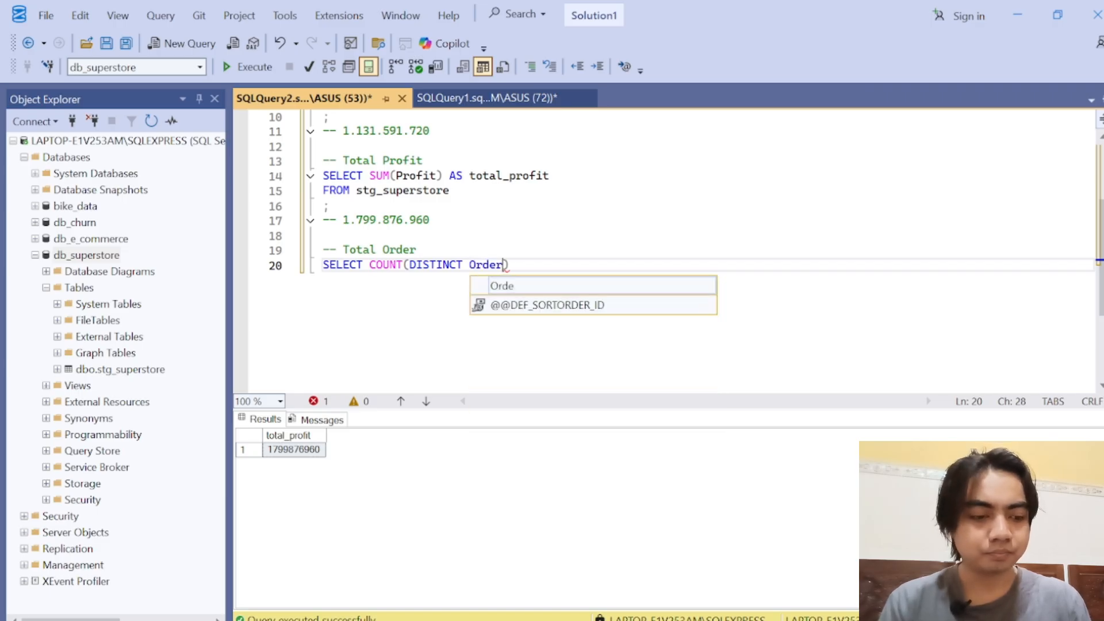
pyautogui.write('_ID')
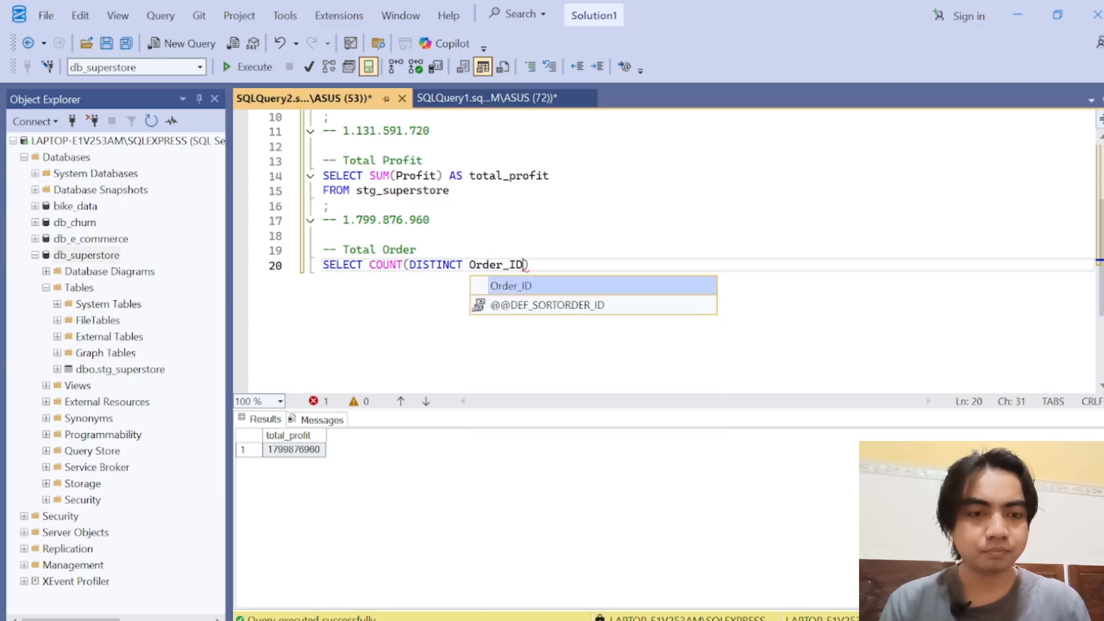
pyautogui.press('Escape')
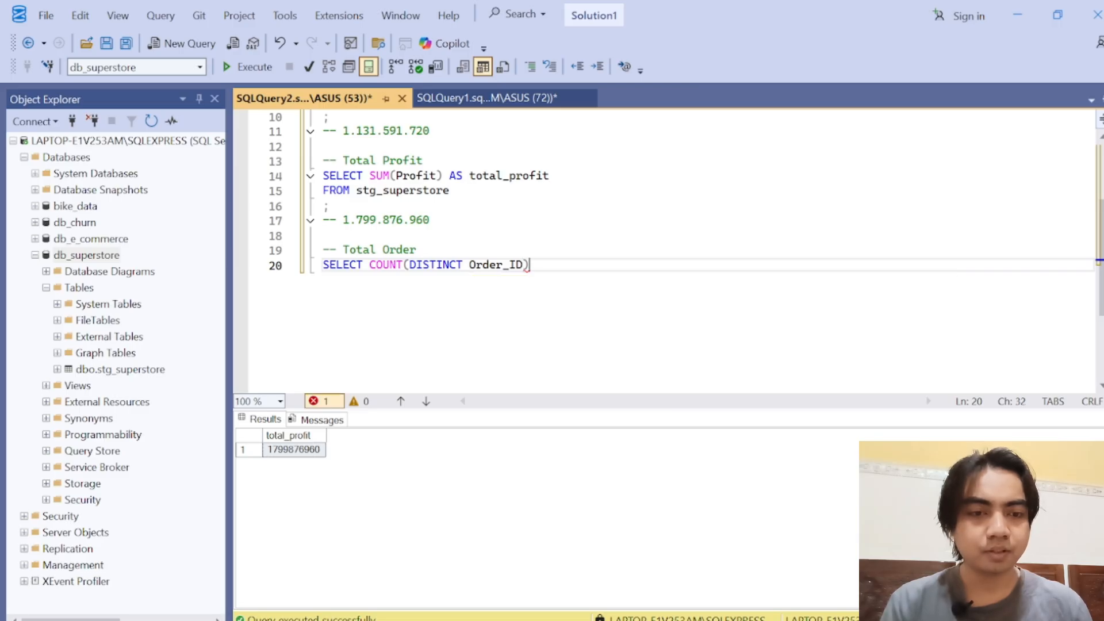
# Step: Add the line FROM stg_superstore beneath the order count SELECT
pyautogui.press('Return')
pyautogui.write('FROM ')
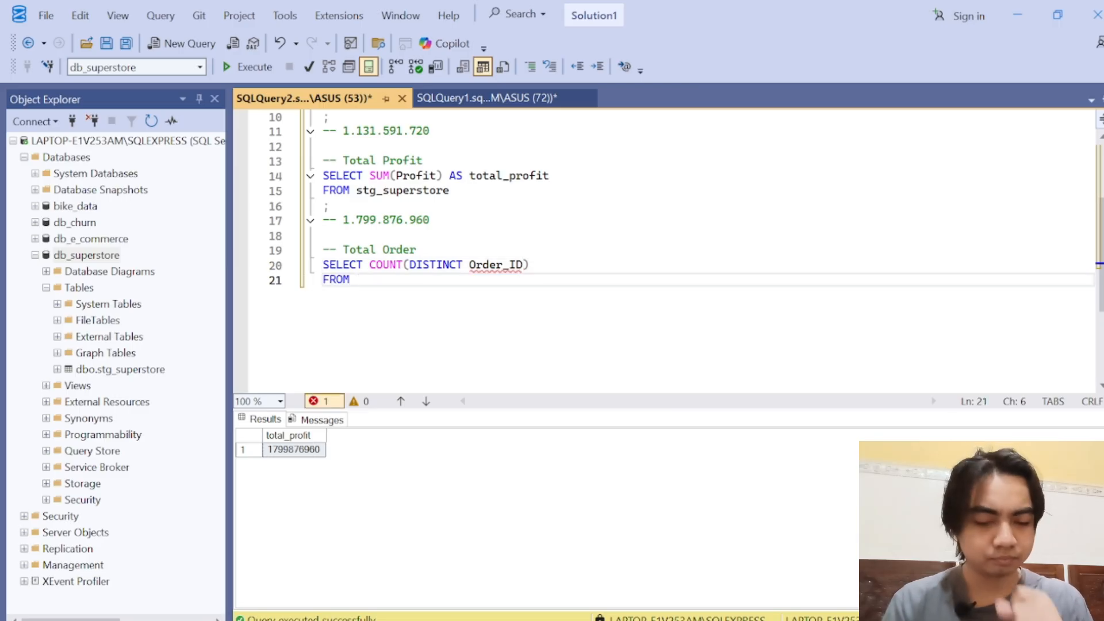
pyautogui.write('stg')
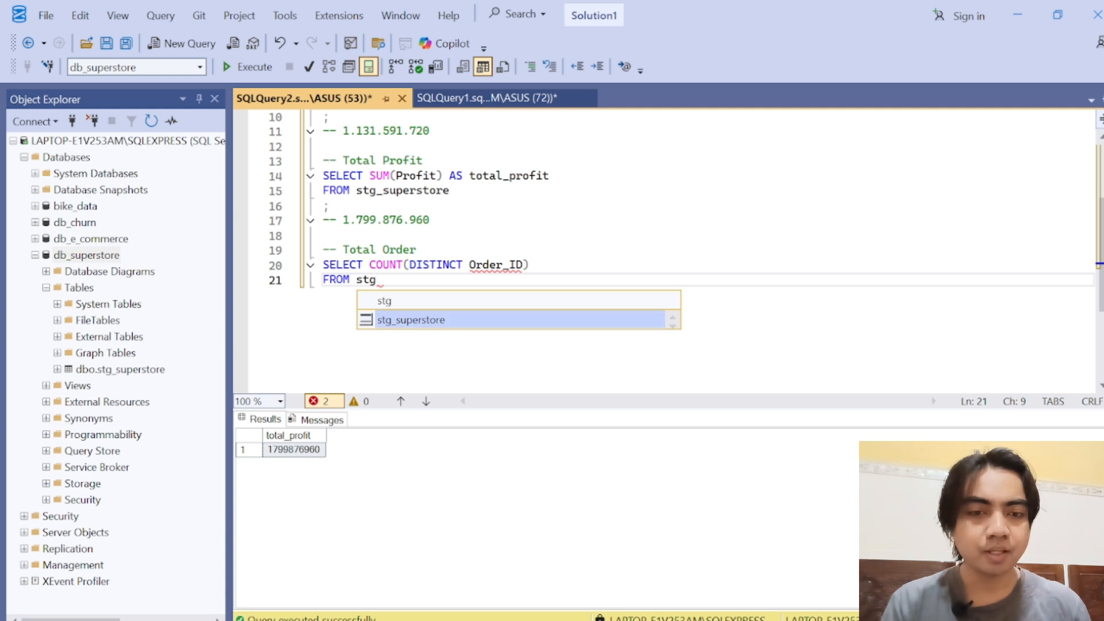
pyautogui.press('Tab')
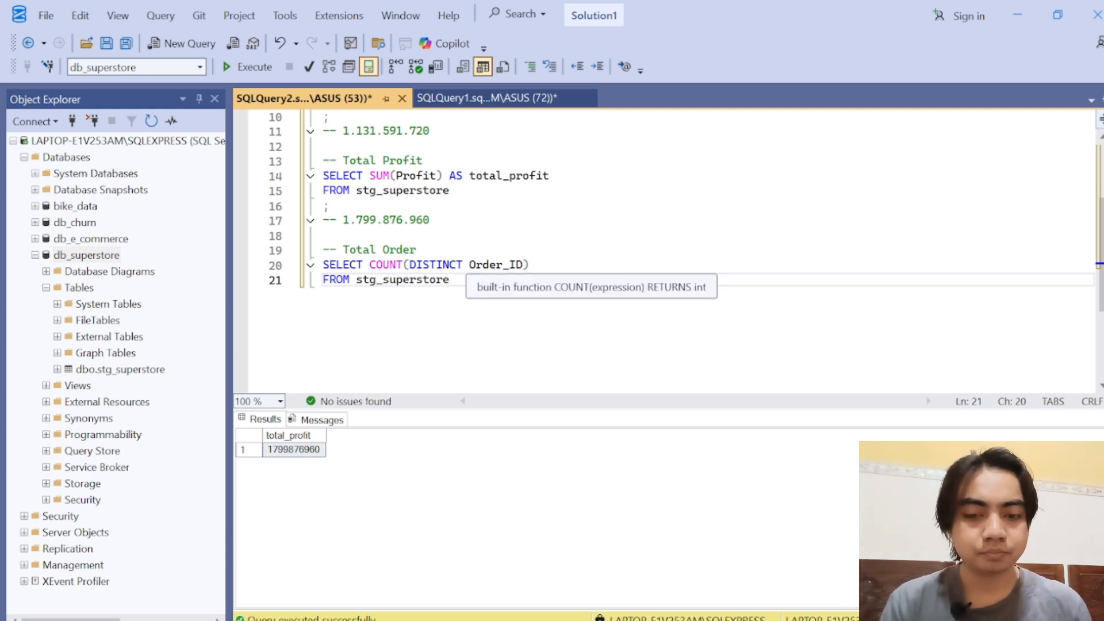
# Step: Run only the two-line Total Order query and enlarge the results area slightly
pyautogui.hotkey('shift', 'Up')
pyautogui.hotkey('shift', 'Home')
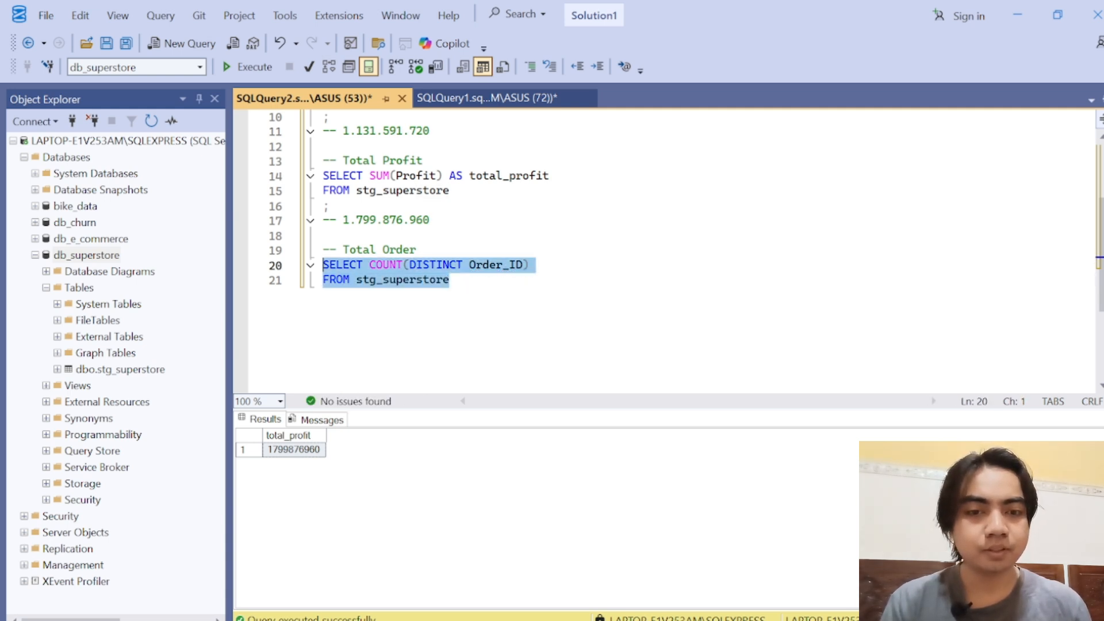
pyautogui.click(241, 72)
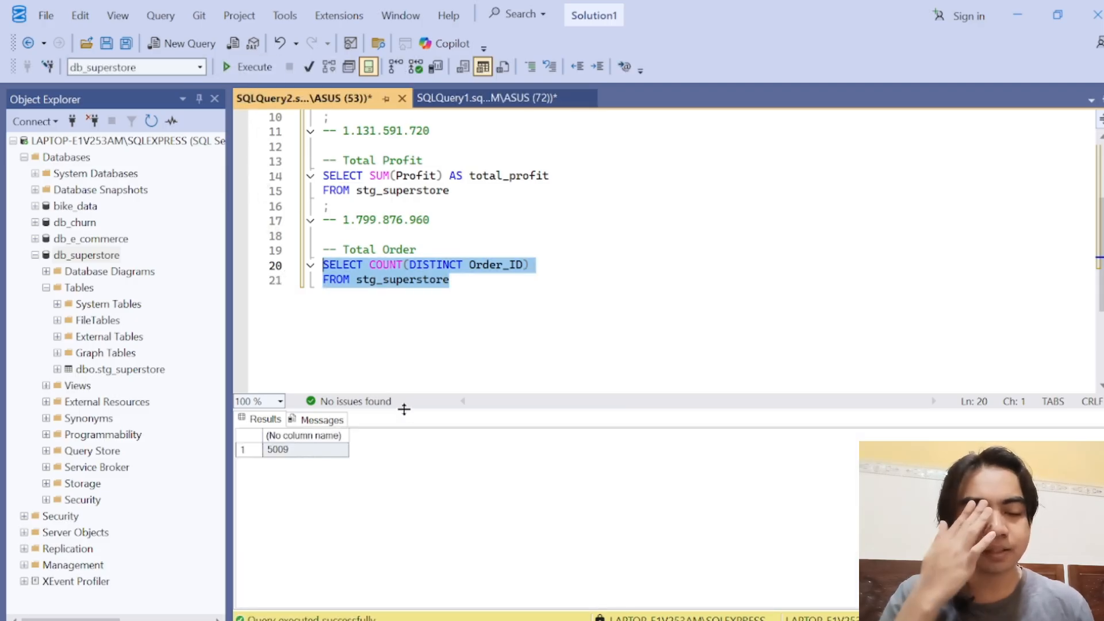
pyautogui.moveTo(404, 409); pyautogui.dragTo(422, 388)
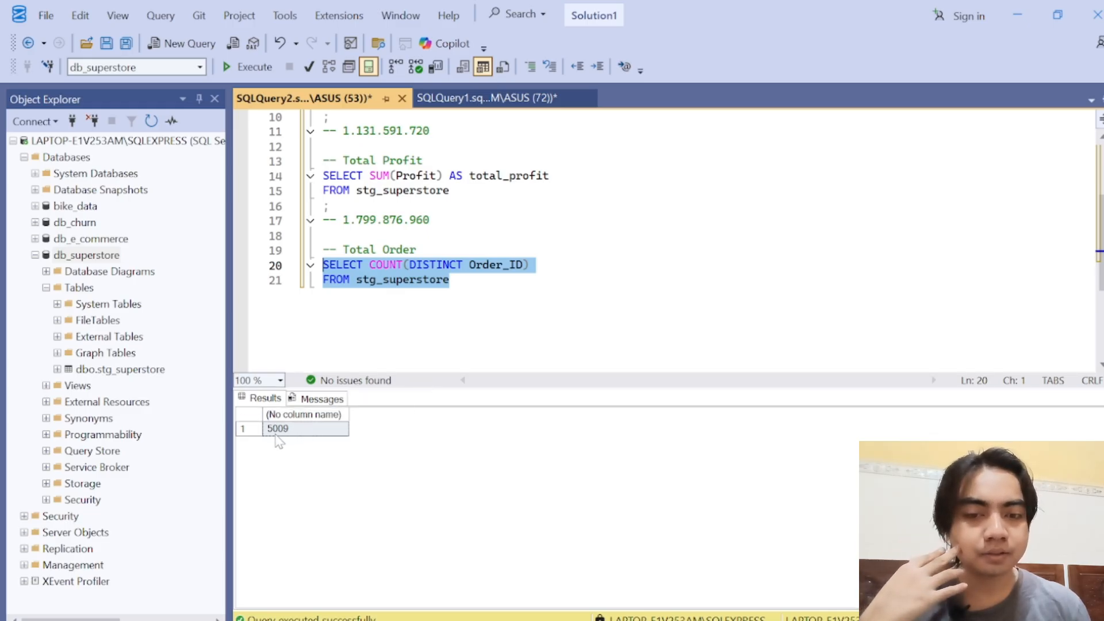
# Step: End the Total Order query with a semicolon on its own line and add the comment "-- 5009" beneath it
pyautogui.click(509, 280)
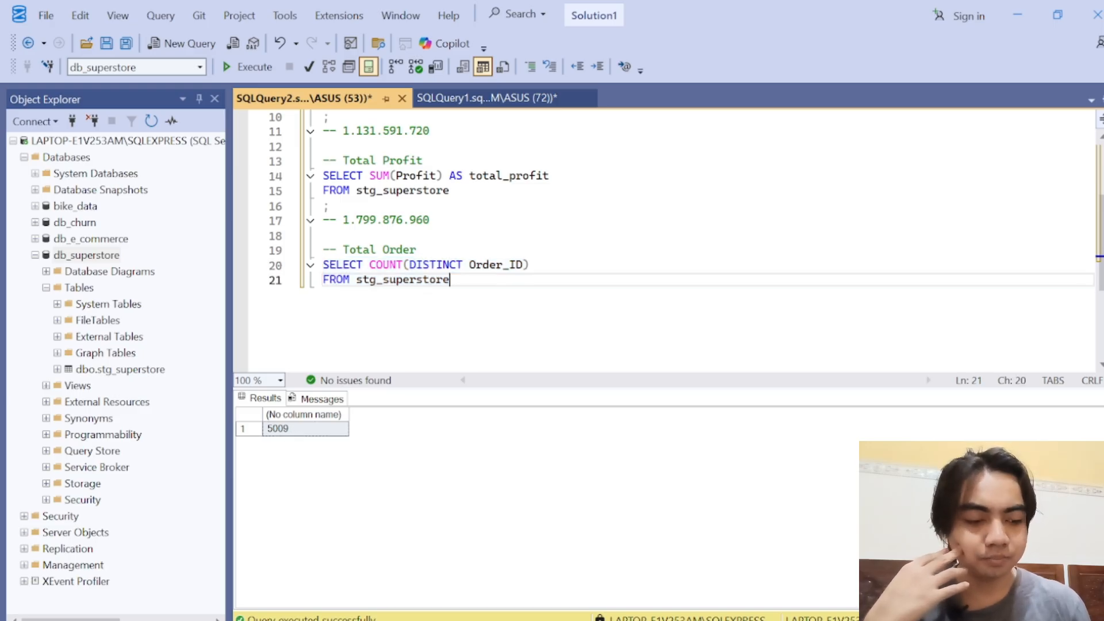
pyautogui.press('Return')
pyautogui.write(';')
pyautogui.press('Return')
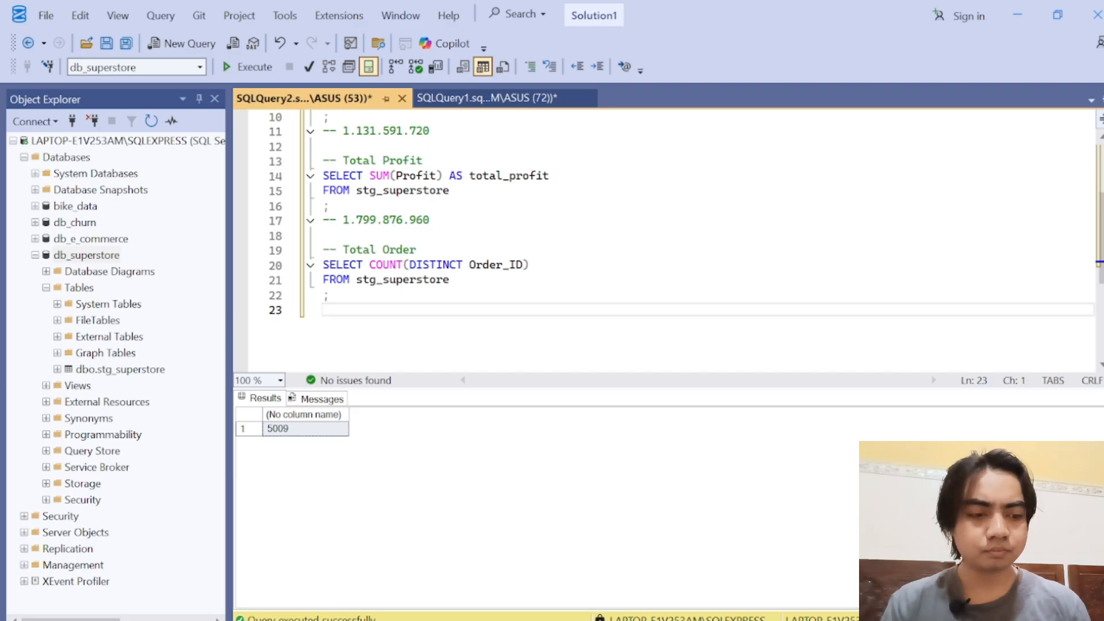
pyautogui.write('-- 5009')
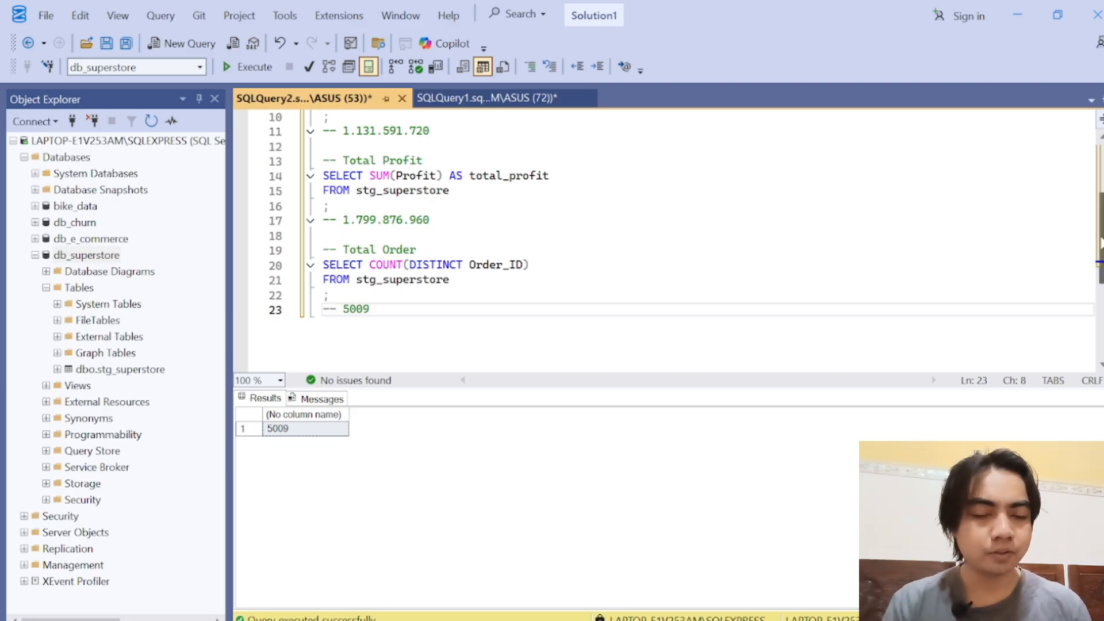
# Step: Add the comment "-- Profit Margin" after a blank line below the total order value, followed by a new line
pyautogui.moveTo(1101, 239); pyautogui.dragTo(1102, 260)
pyautogui.press('Return')
pyautogui.press('Return')
pyautogui.write('-- ')
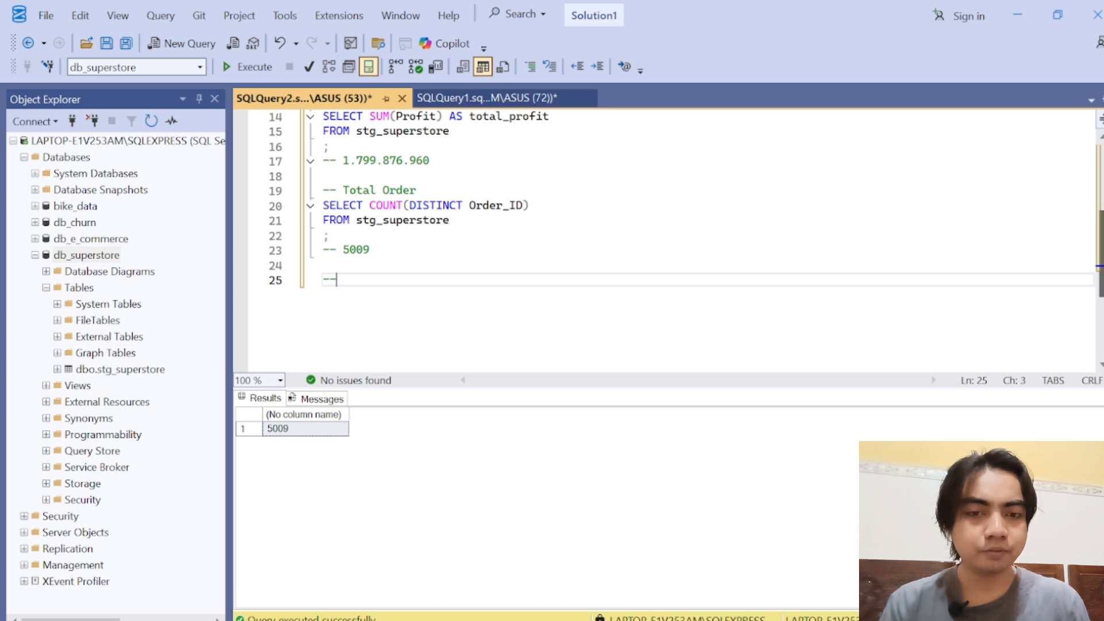
pyautogui.write('P')
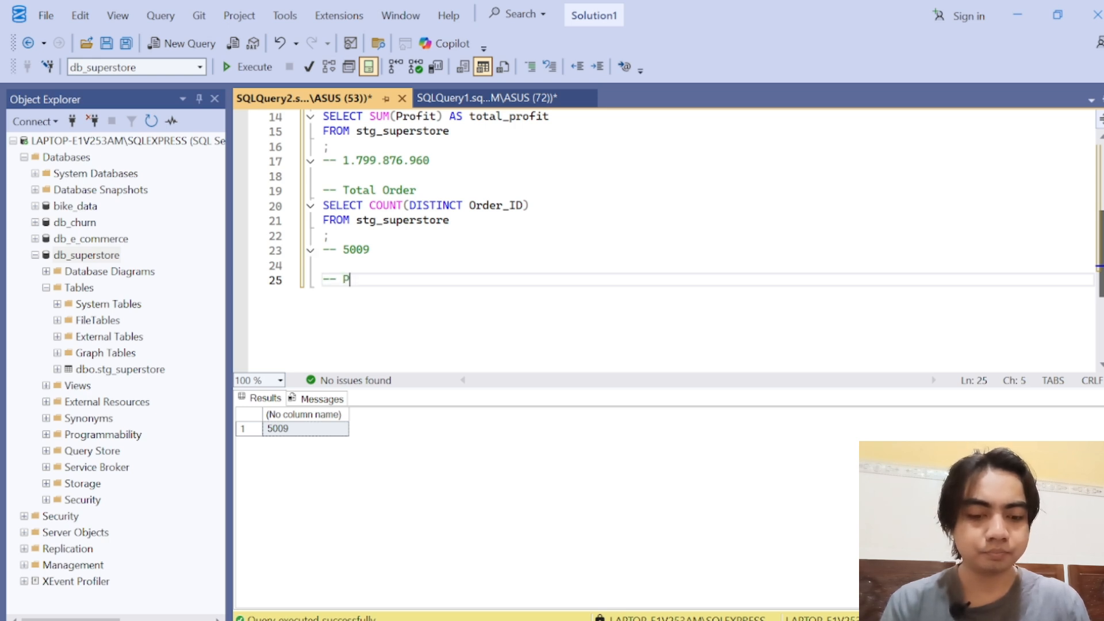
pyautogui.write('rofit Margin')
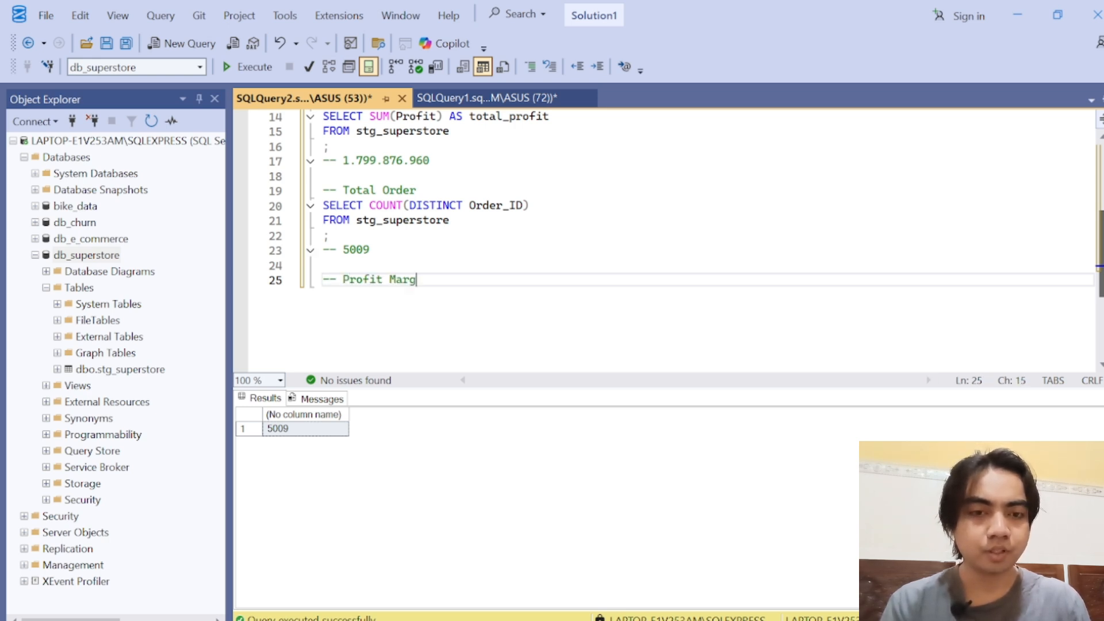
pyautogui.press('Return')
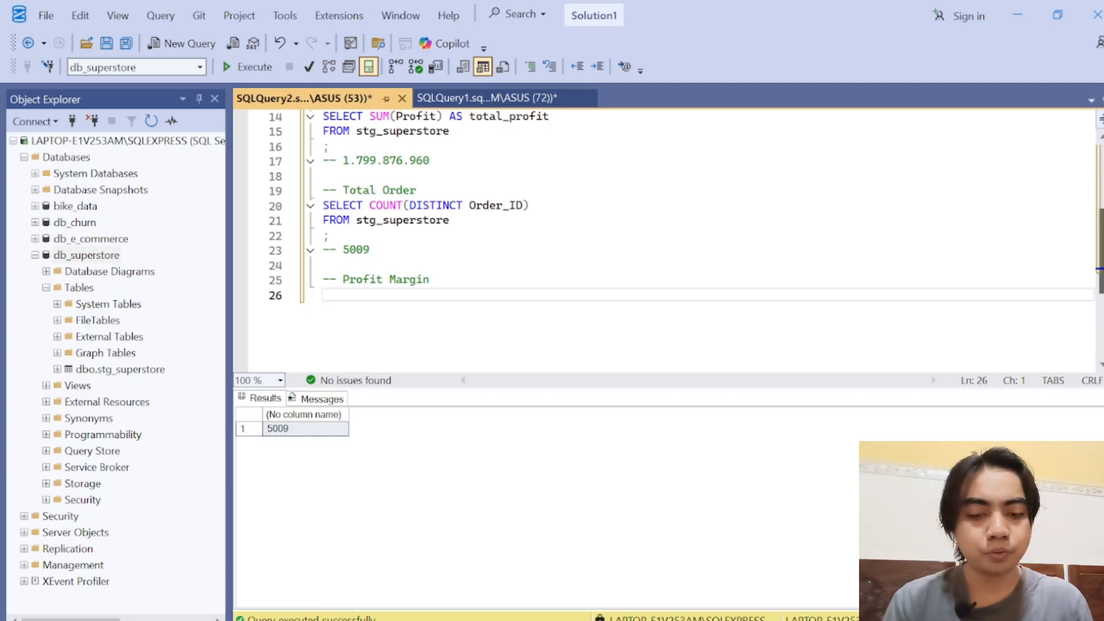
# Step: Write SELECT and FROM stg_superstore on two lines beneath the Profit Margin comment, and place the cursor after SELECT
pyautogui.write('SELECT')
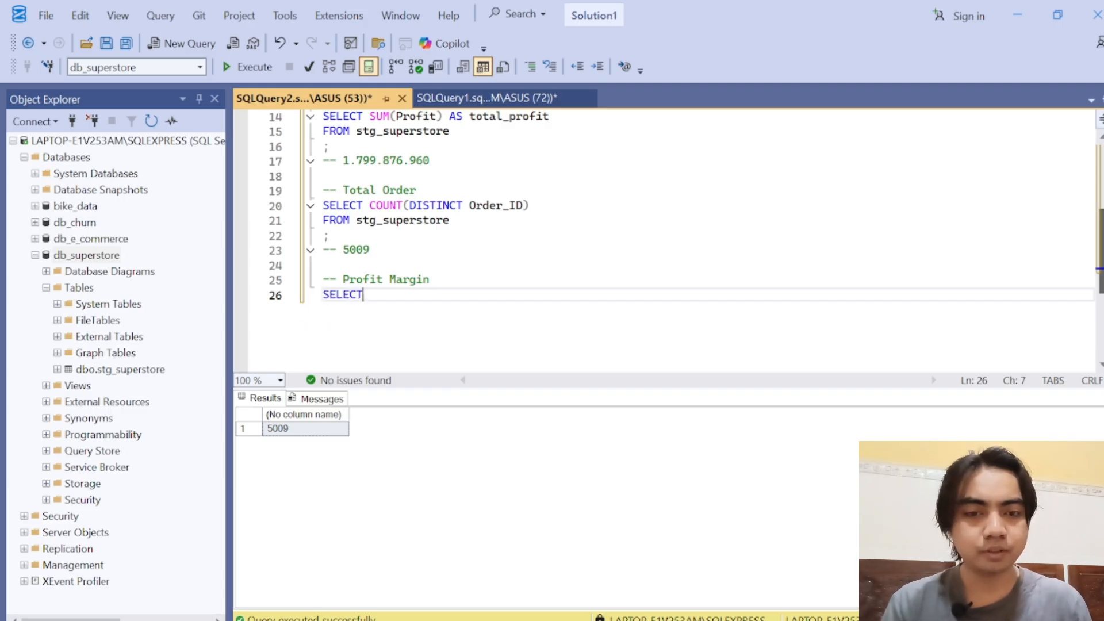
pyautogui.press('Return')
pyautogui.write('FROM ')
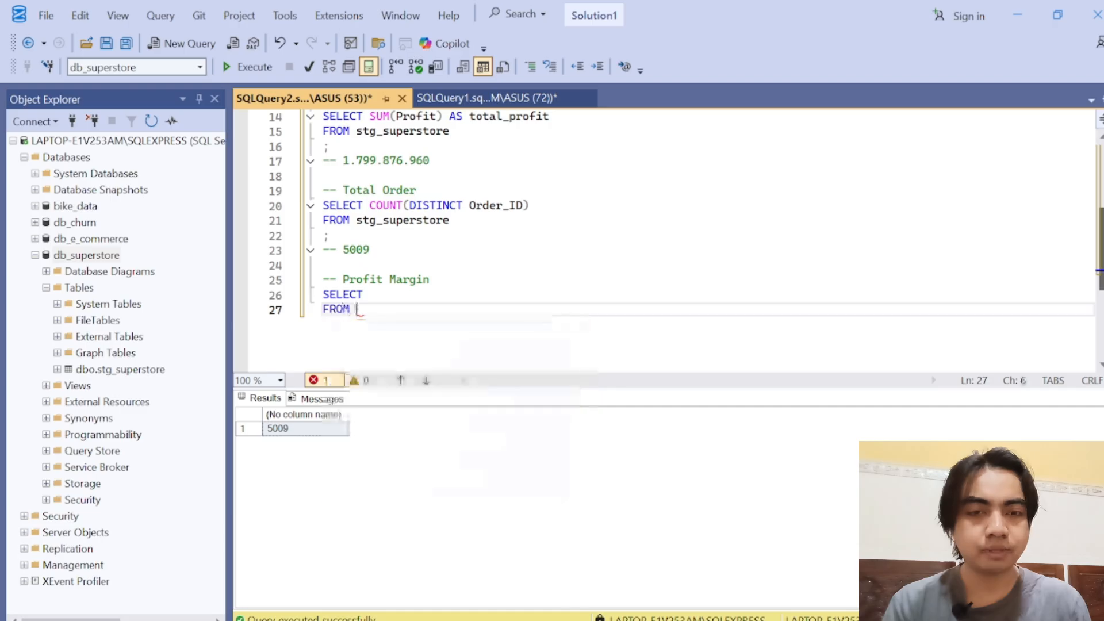
pyautogui.write('stg')
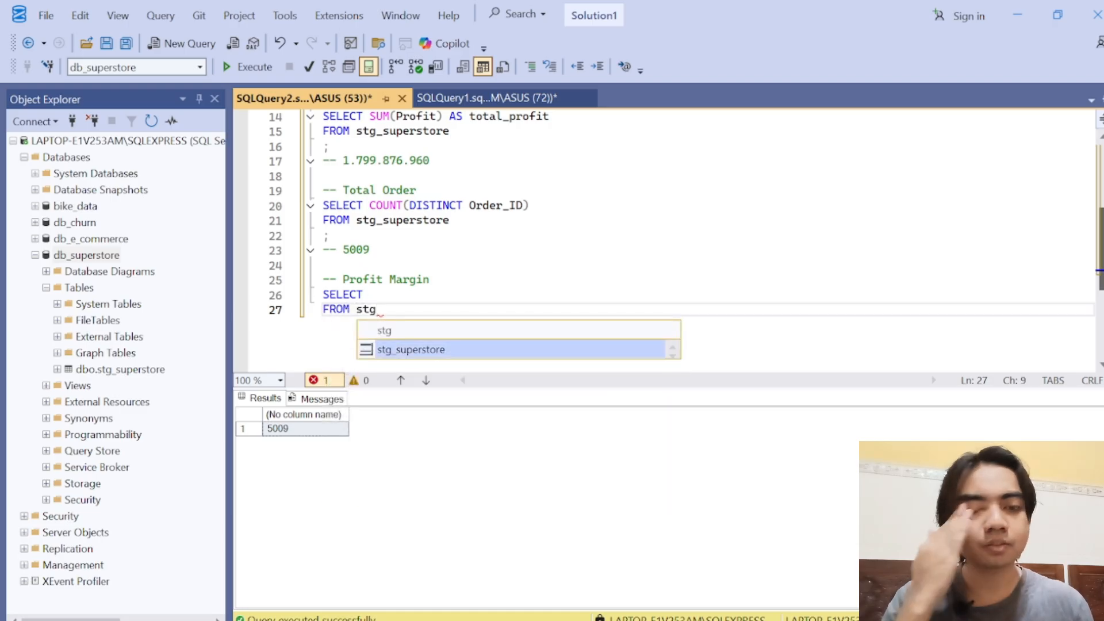
pyautogui.press('Tab')
pyautogui.click(364, 295)
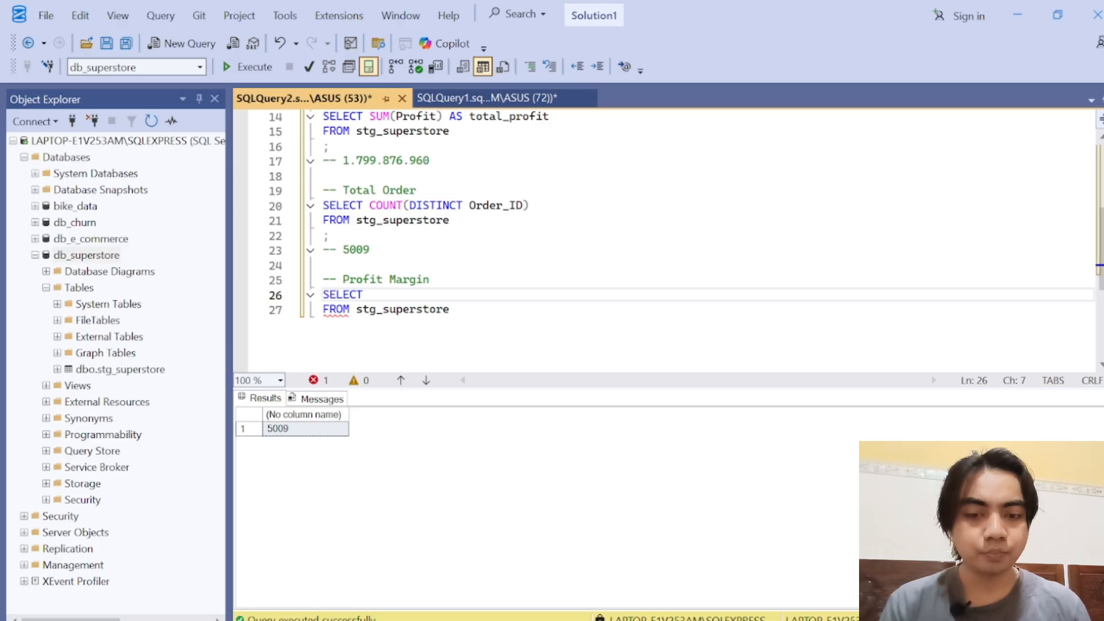
pyautogui.write('CUM')
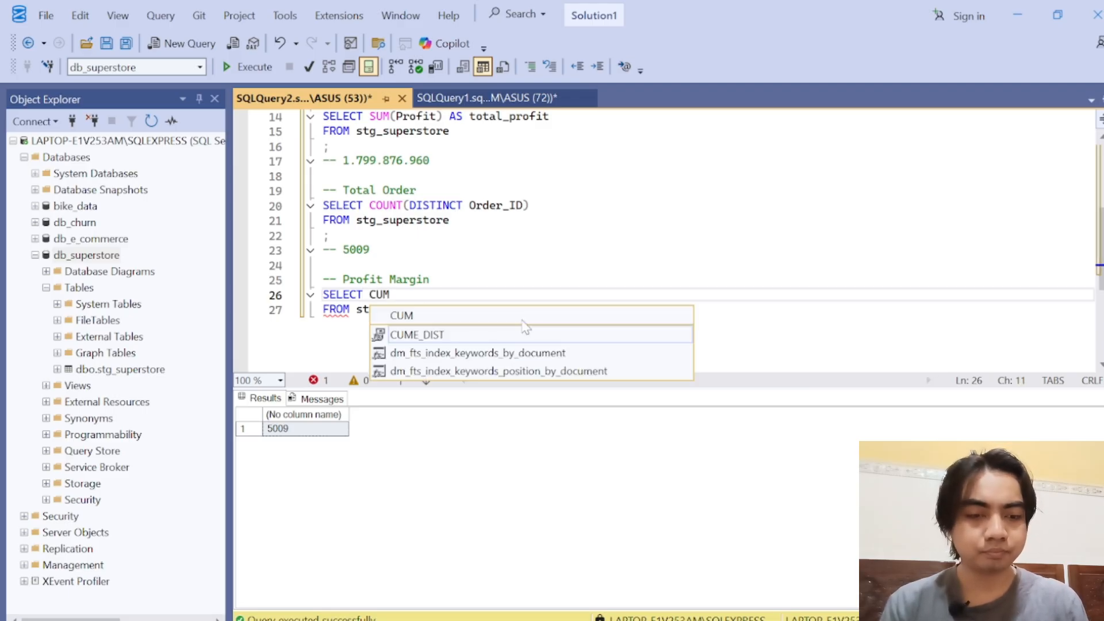
pyautogui.press('BackSpace')
pyautogui.press('BackSpace')
pyautogui.press('BackSpace')
# Step: Enter the expression SUM(Profit) / SUM(sales) after SELECT in the Profit Margin query
pyautogui.write('SUM()')
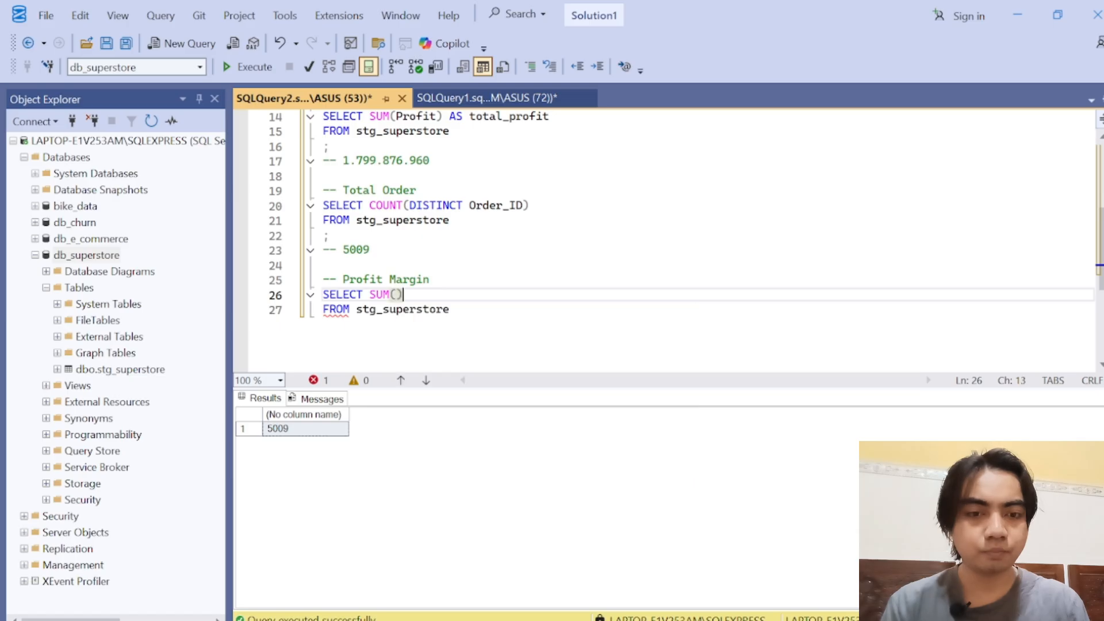
pyautogui.press('Left')
pyautogui.write('proft')
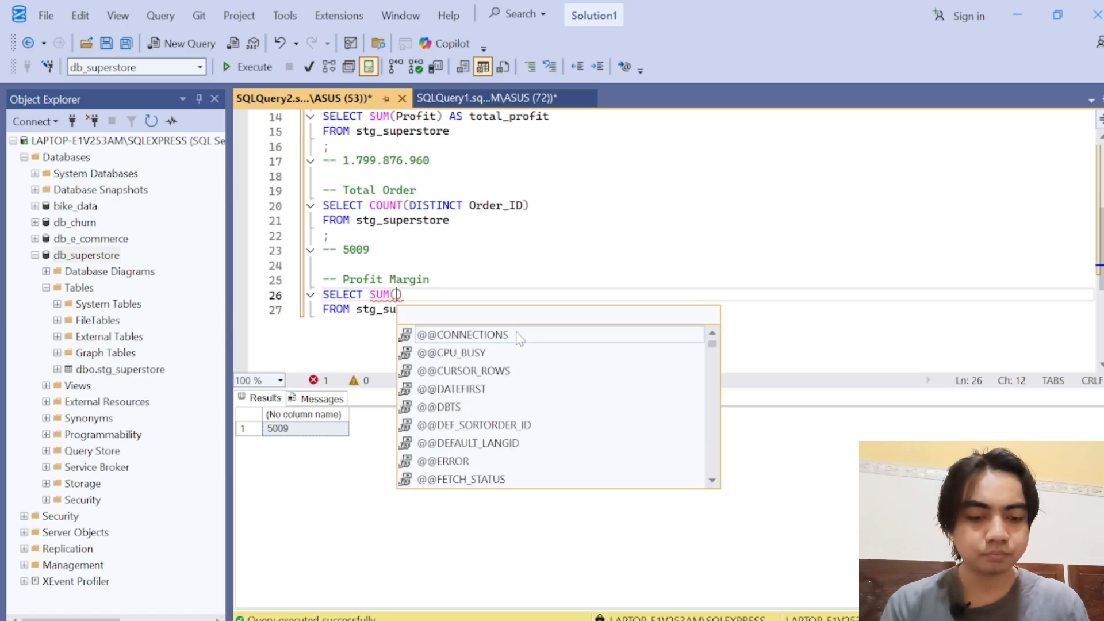
pyautogui.doubleClick(519, 335)
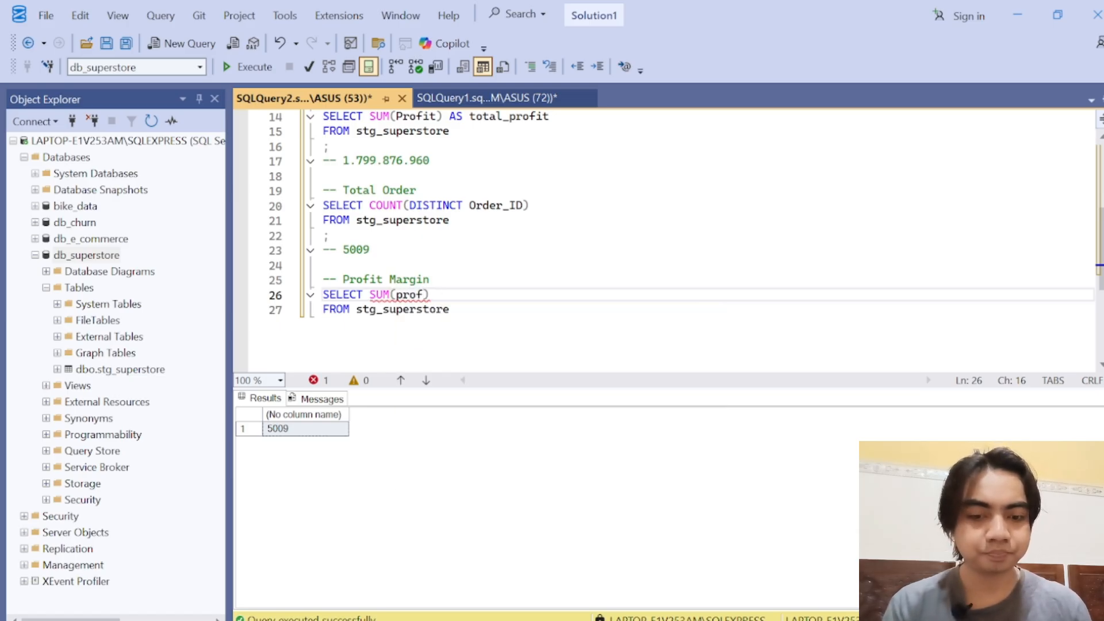
pyautogui.write(') / ')
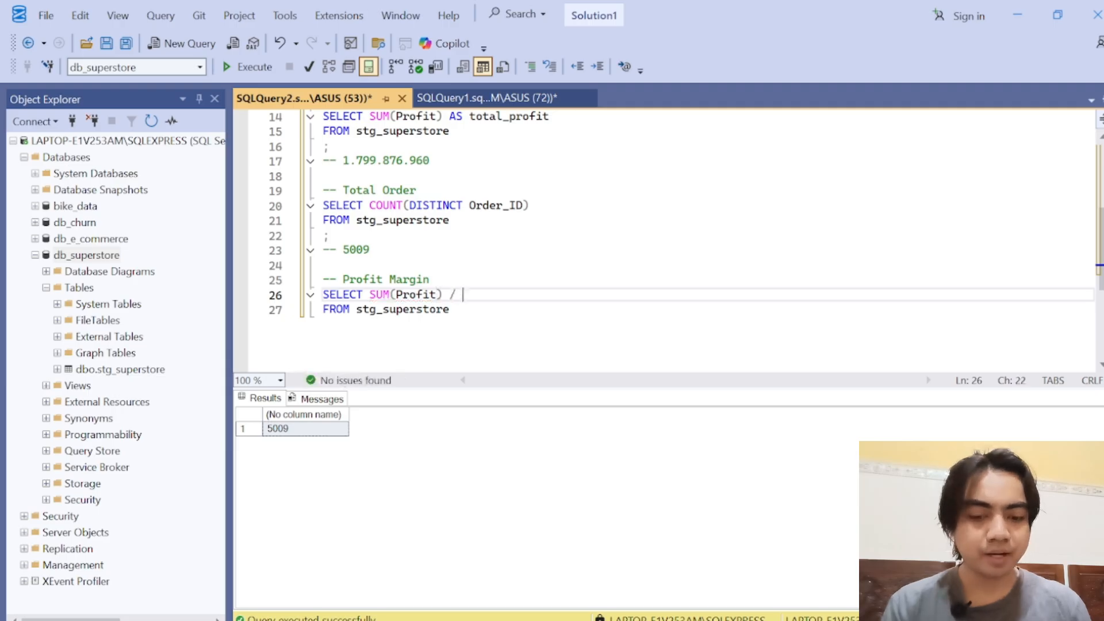
pyautogui.write('SUM(')
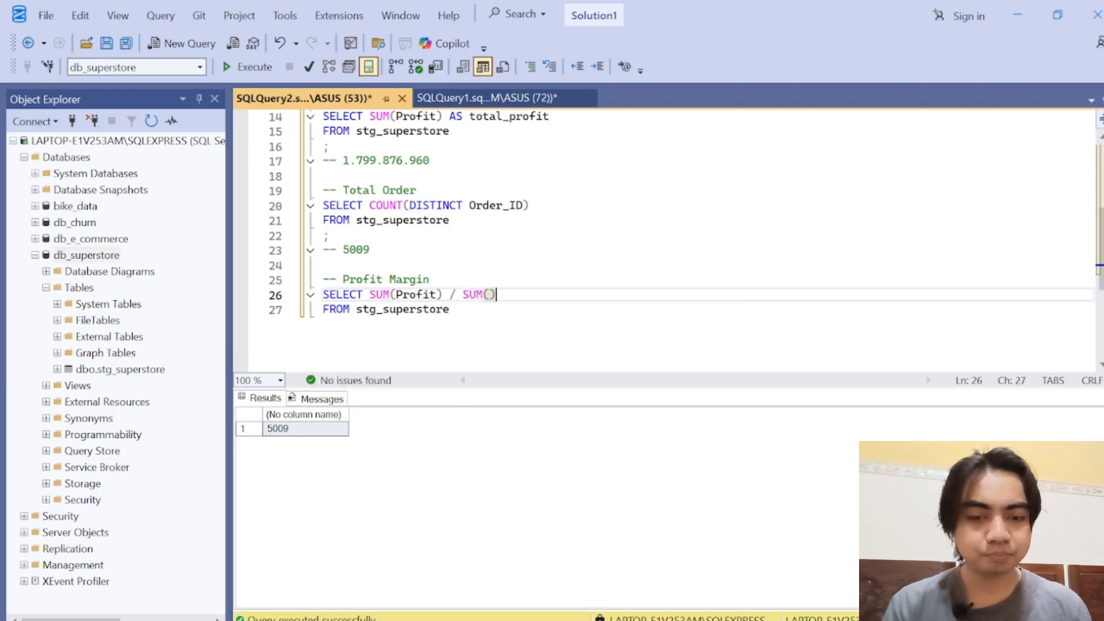
pyautogui.write('sales)')
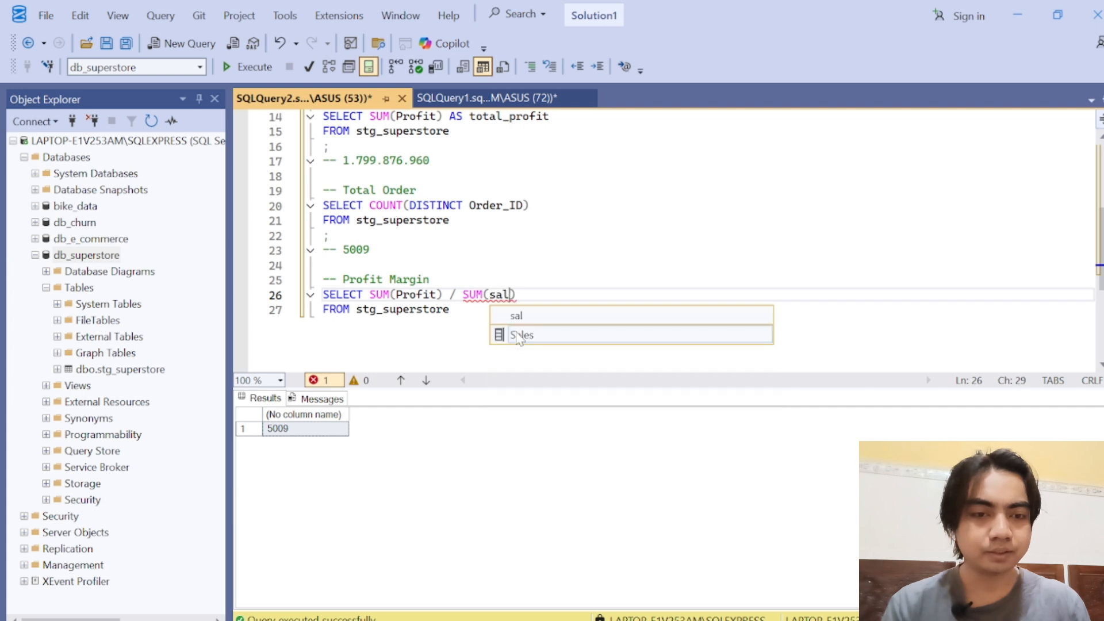
# Step: Enclose the expression SUM(Profit) / SUM(sales) in parentheses in the Profit Margin query
pyautogui.doubleClick(502, 297)
pyautogui.doubleClick(415, 295)
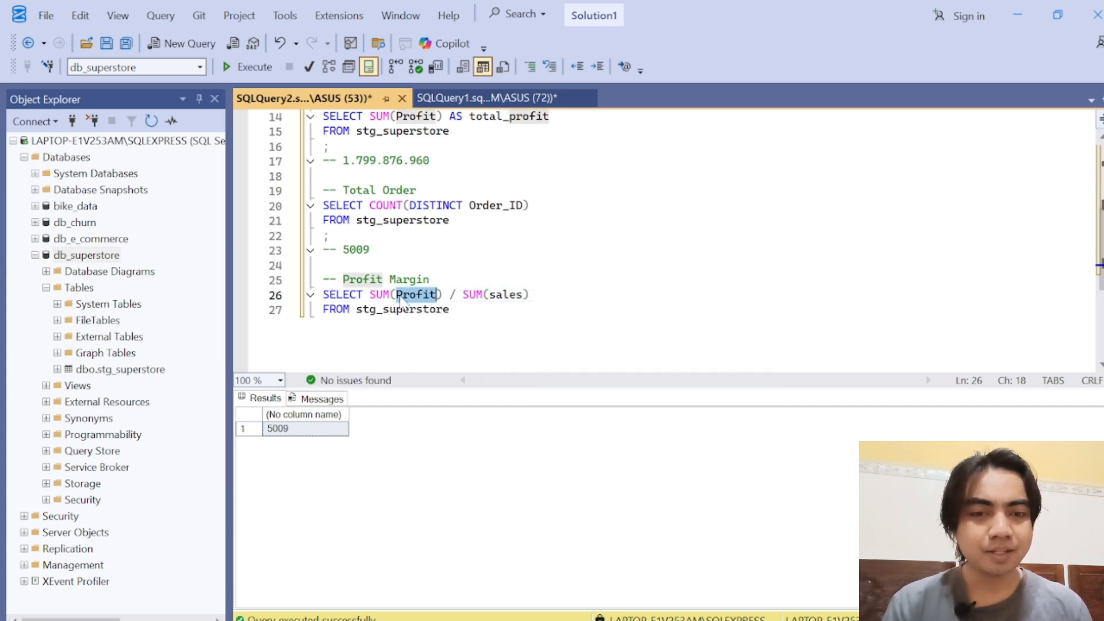
pyautogui.click(424, 295)
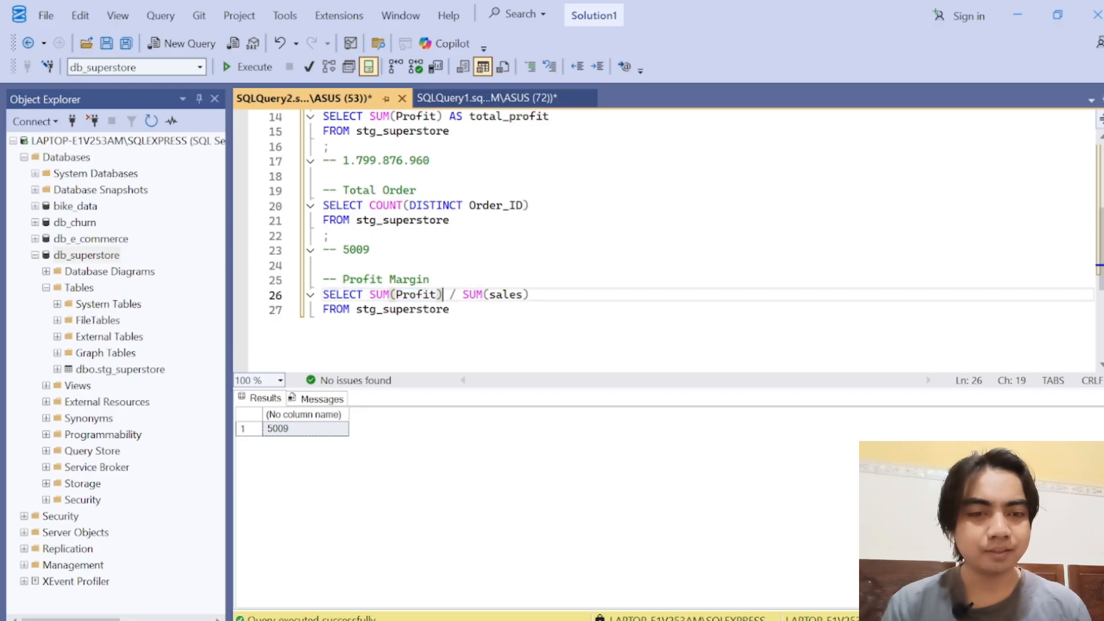
pyautogui.click(492, 295)
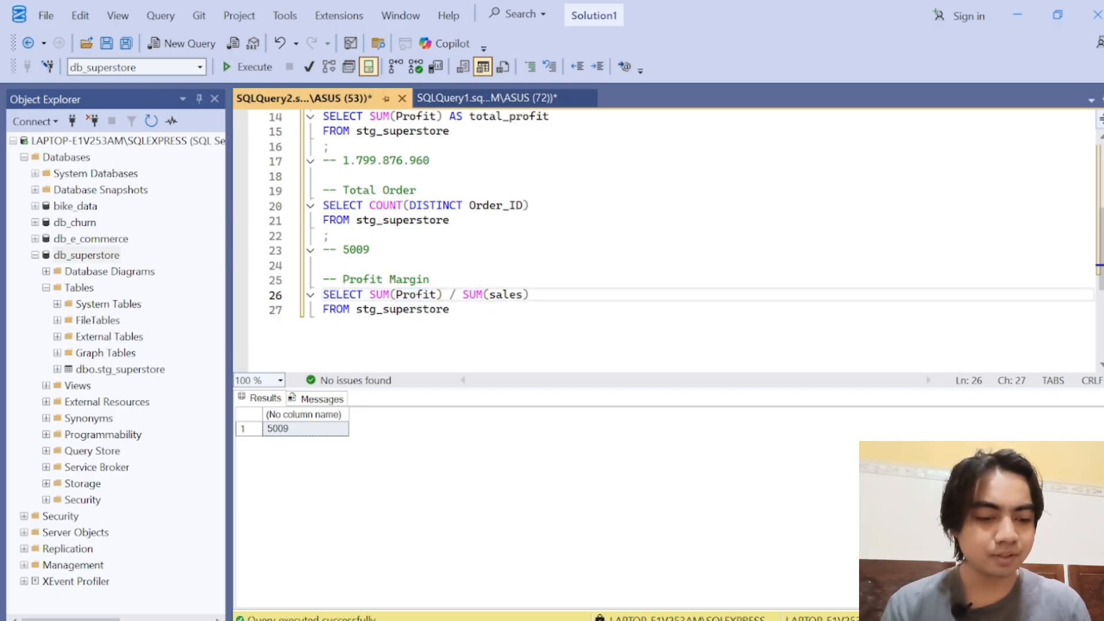
pyautogui.press('End')
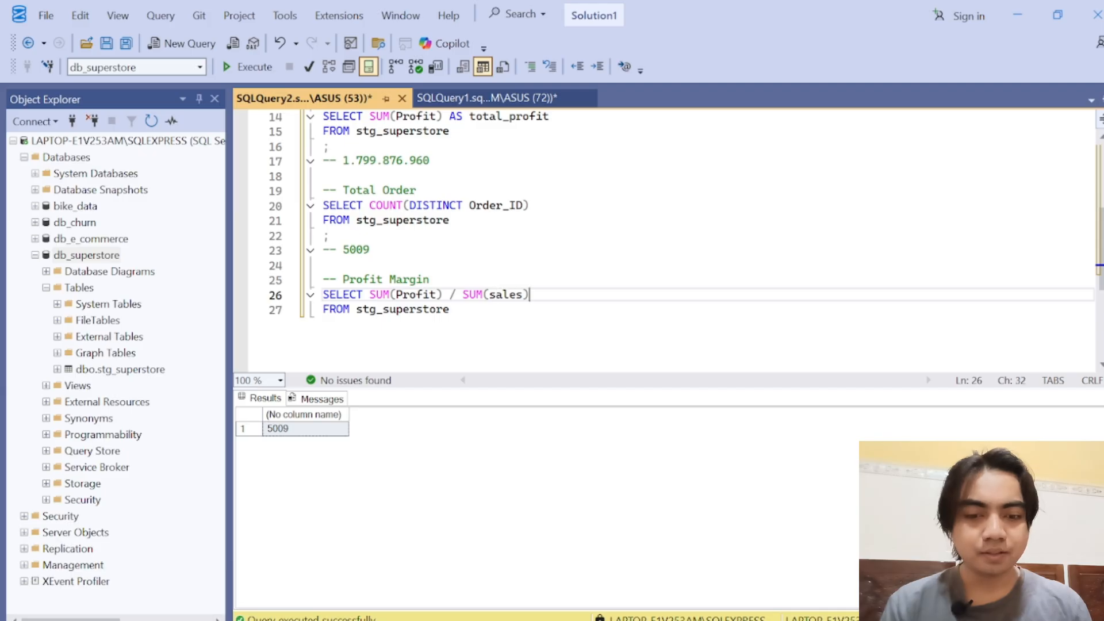
pyautogui.write(')')
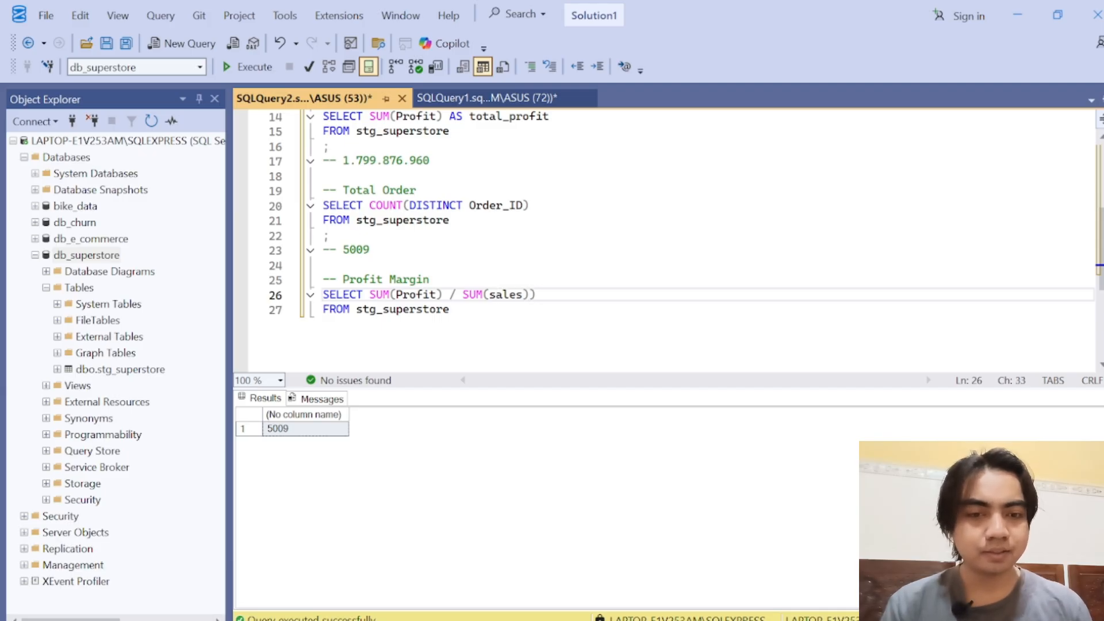
pyautogui.click(370, 295)
pyautogui.write('(')
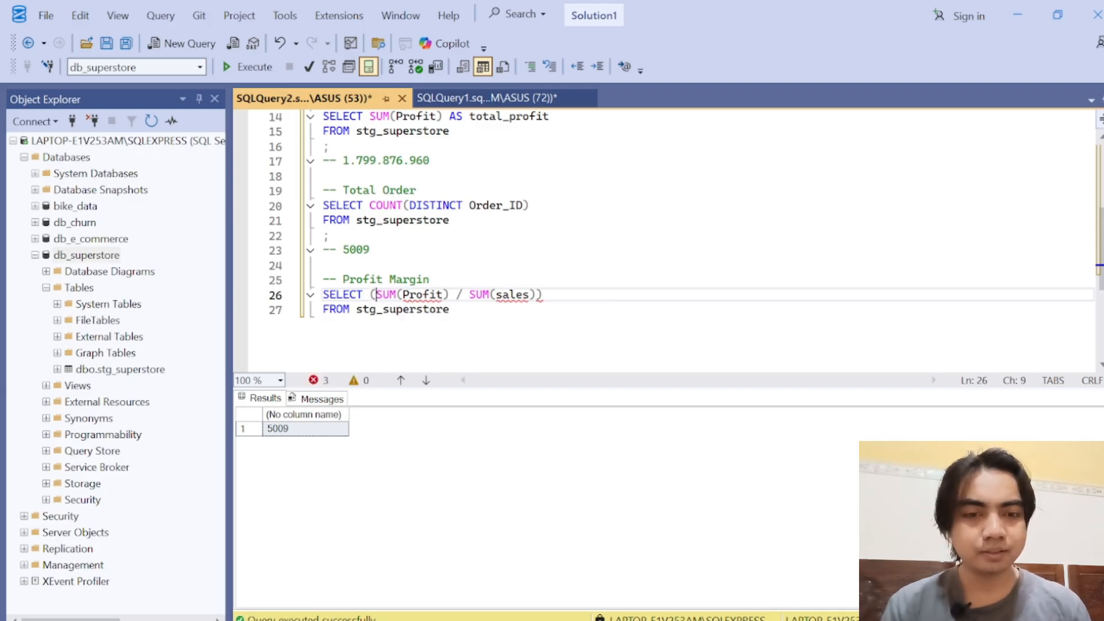
pyautogui.press('End')
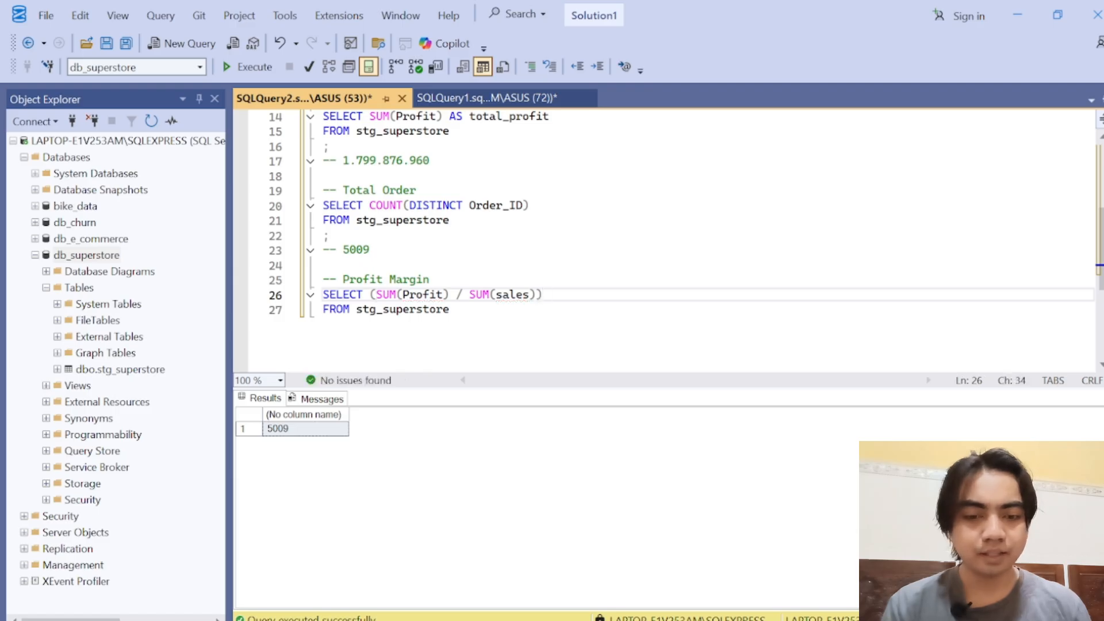
# Step: Multiply the parenthesized ratio by 100.0 and give the expression the alias profit_margin
pyautogui.write(') * ')
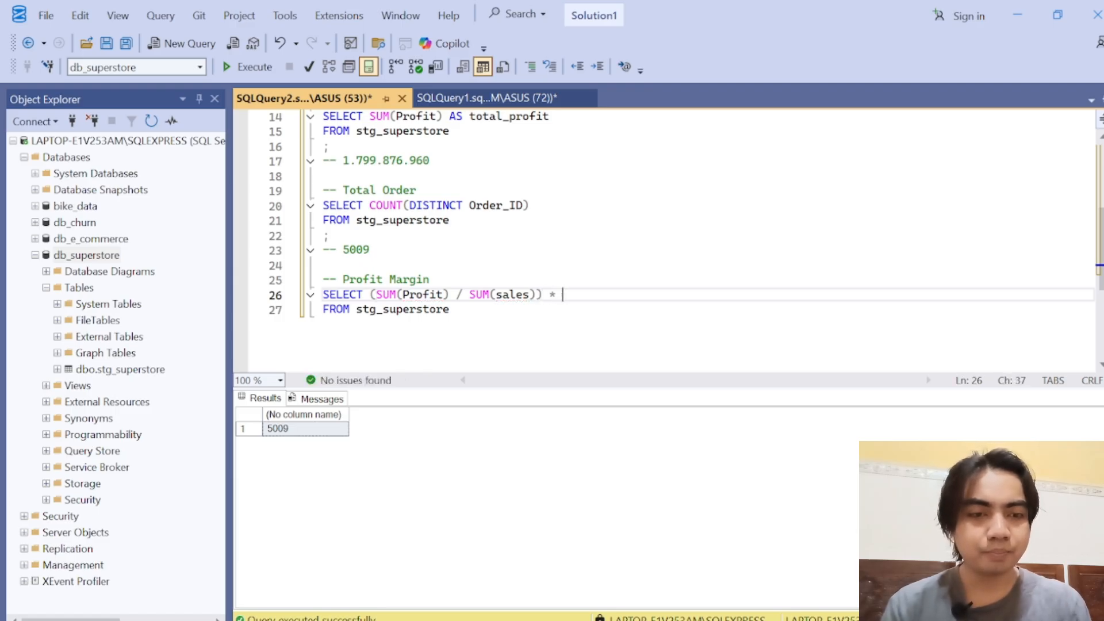
pyautogui.write('100.')
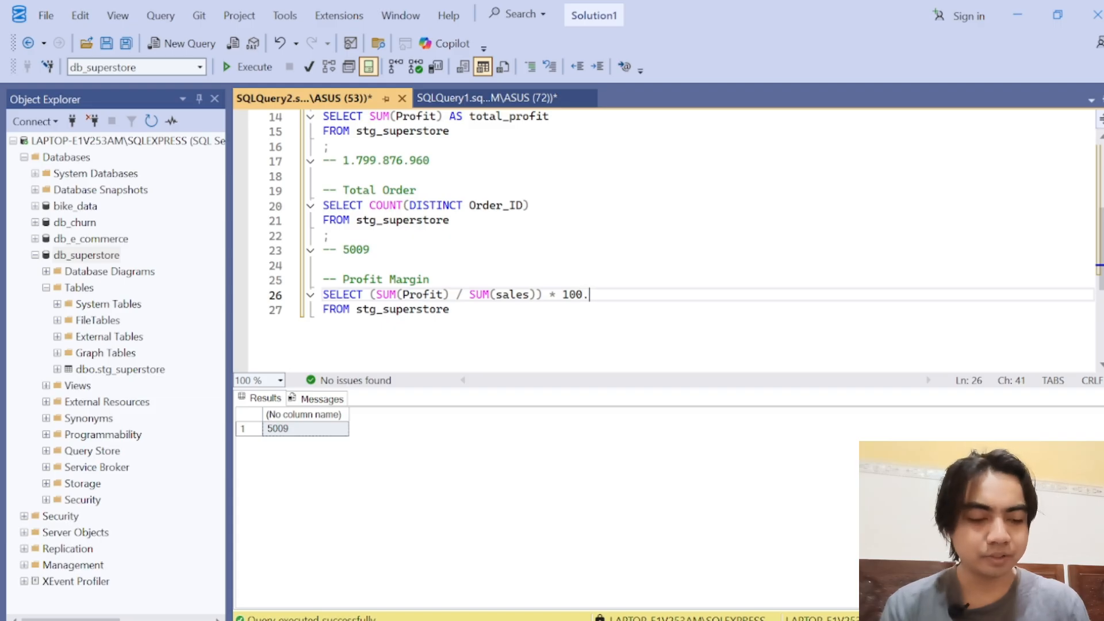
pyautogui.write('0')
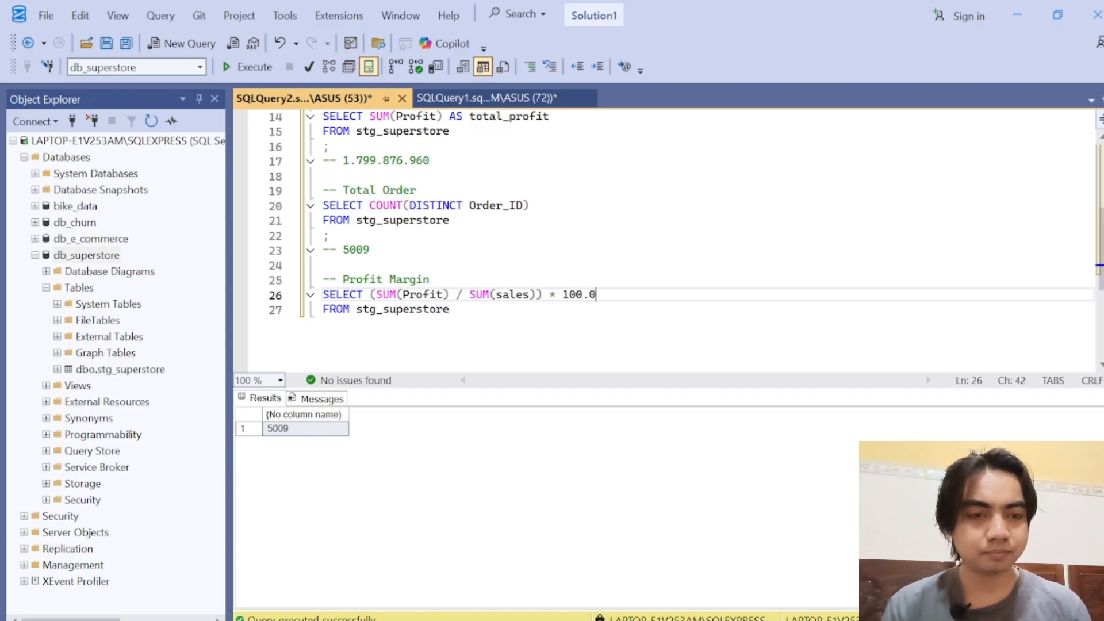
pyautogui.write(' AS')
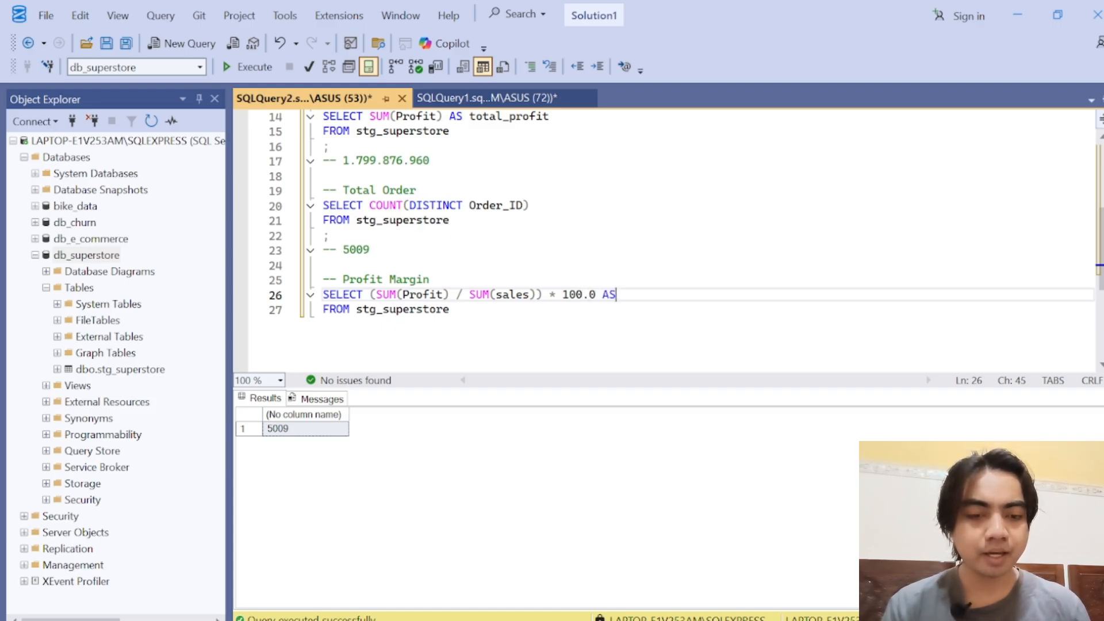
pyautogui.write(' profit')
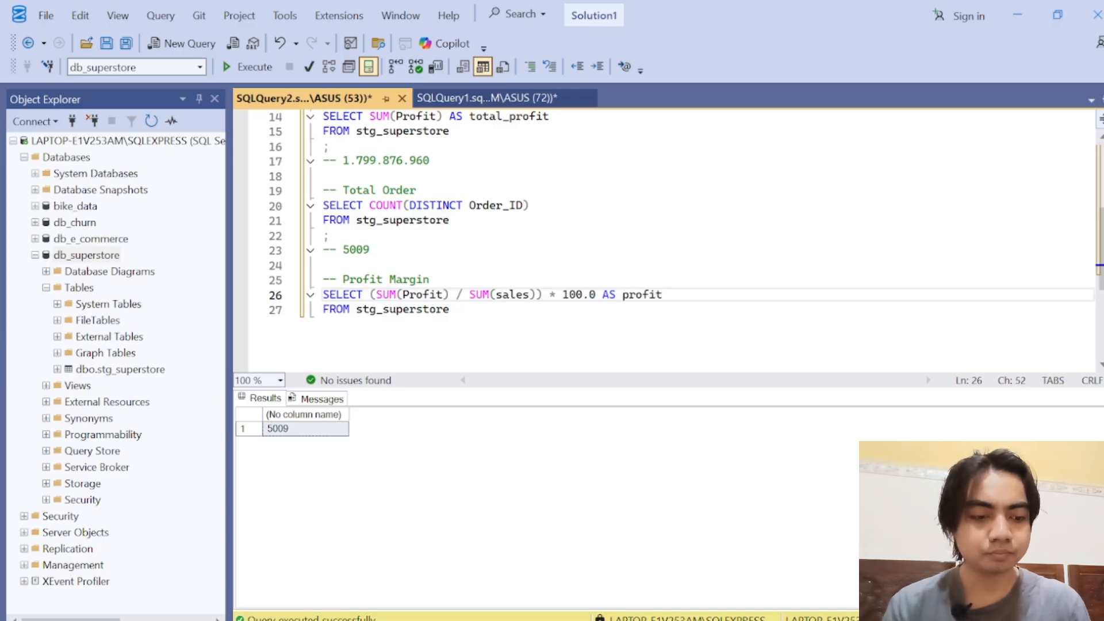
pyautogui.write('_margin')
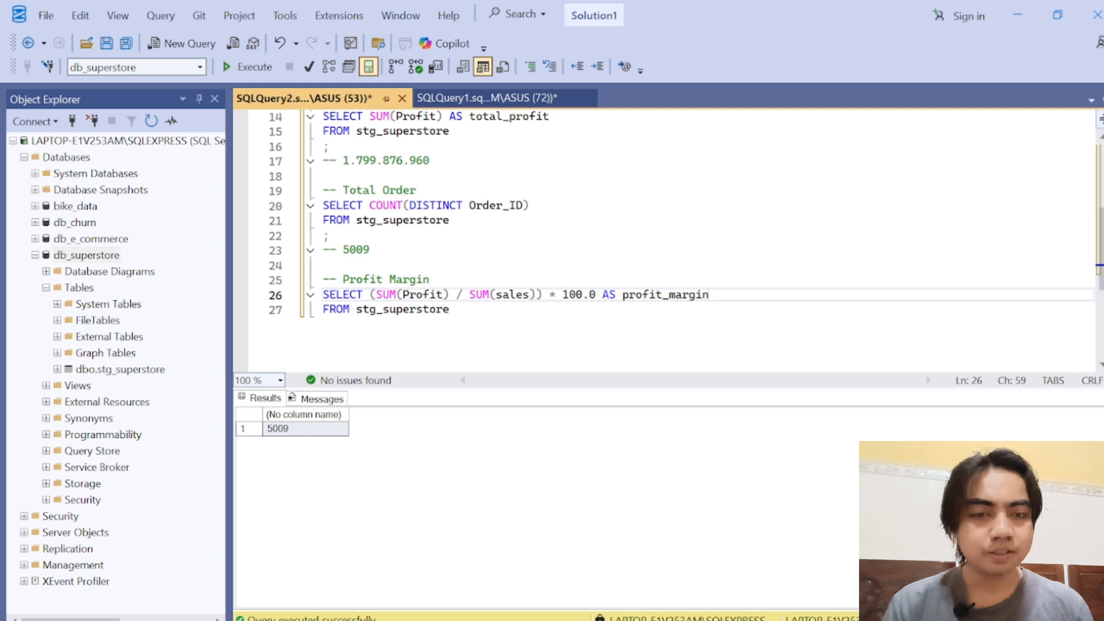
# Step: Run only the SELECT and FROM lines of the Profit Margin query
pyautogui.moveTo(389, 295); pyautogui.dragTo(582, 295)
pyautogui.click(582, 295)
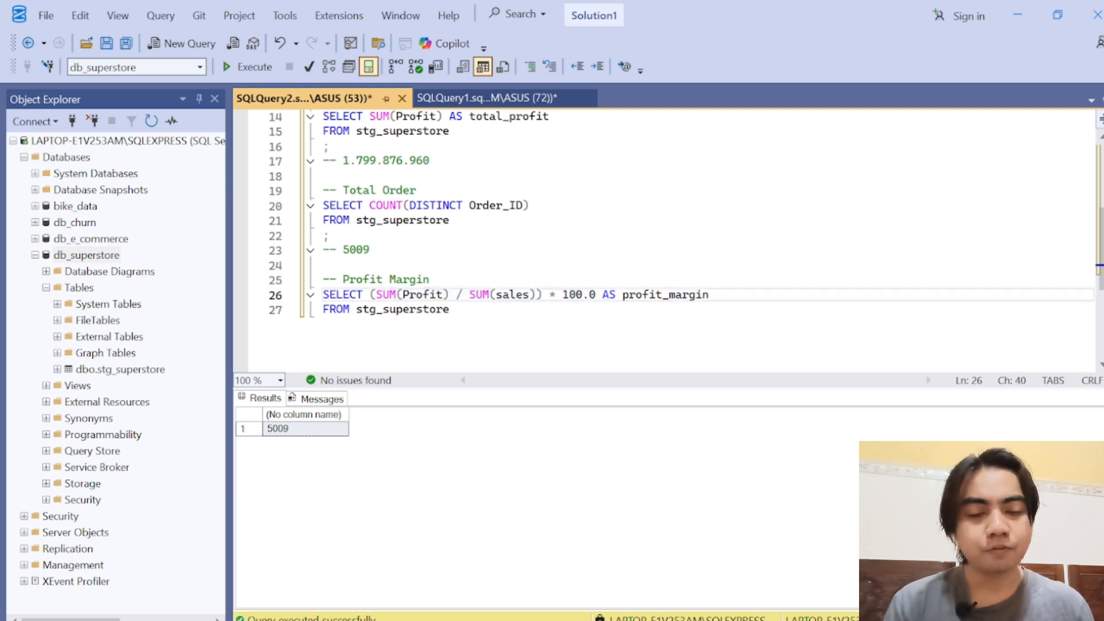
pyautogui.moveTo(449, 310); pyautogui.dragTo(323, 295)
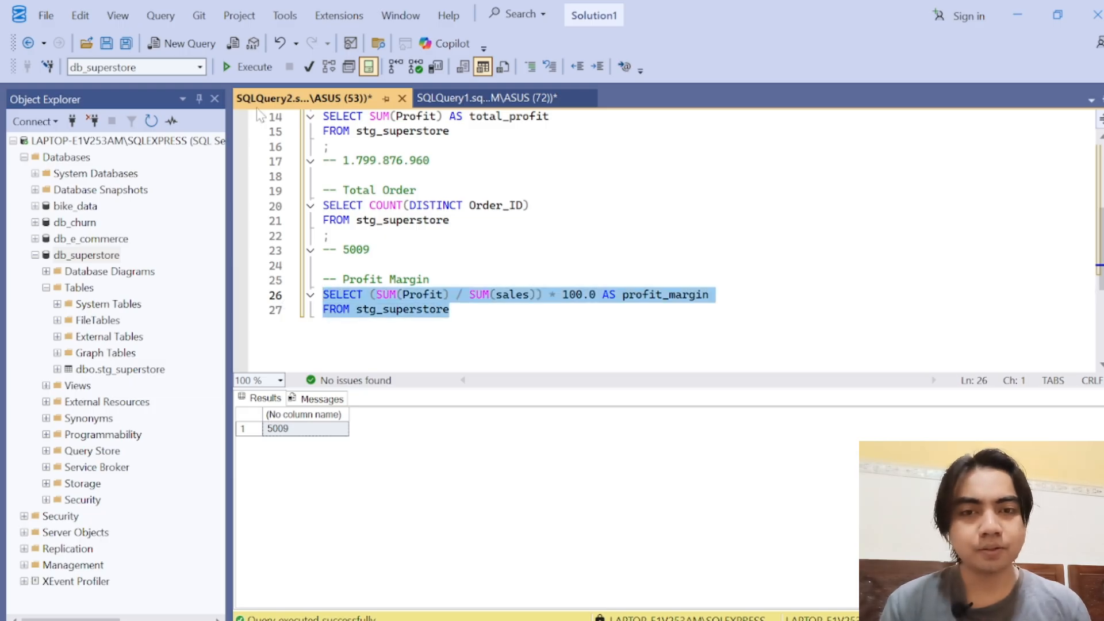
pyautogui.click(247, 67)
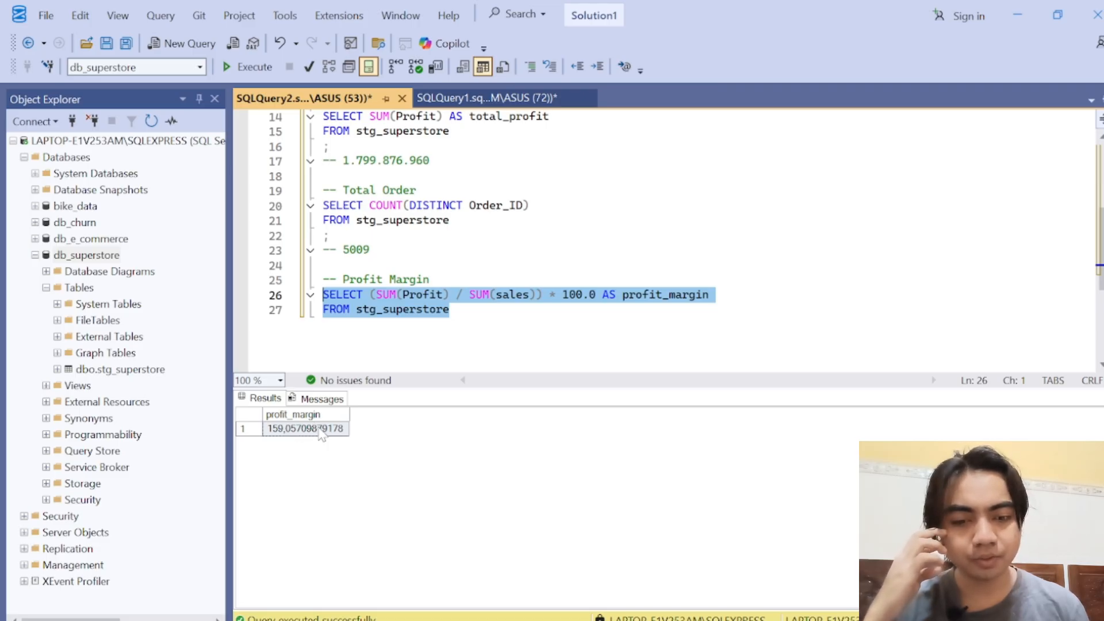
# Step: Insert ROUND with an opening parenthesis before the parenthesized ratio in the Profit Margin query
pyautogui.click(525, 295)
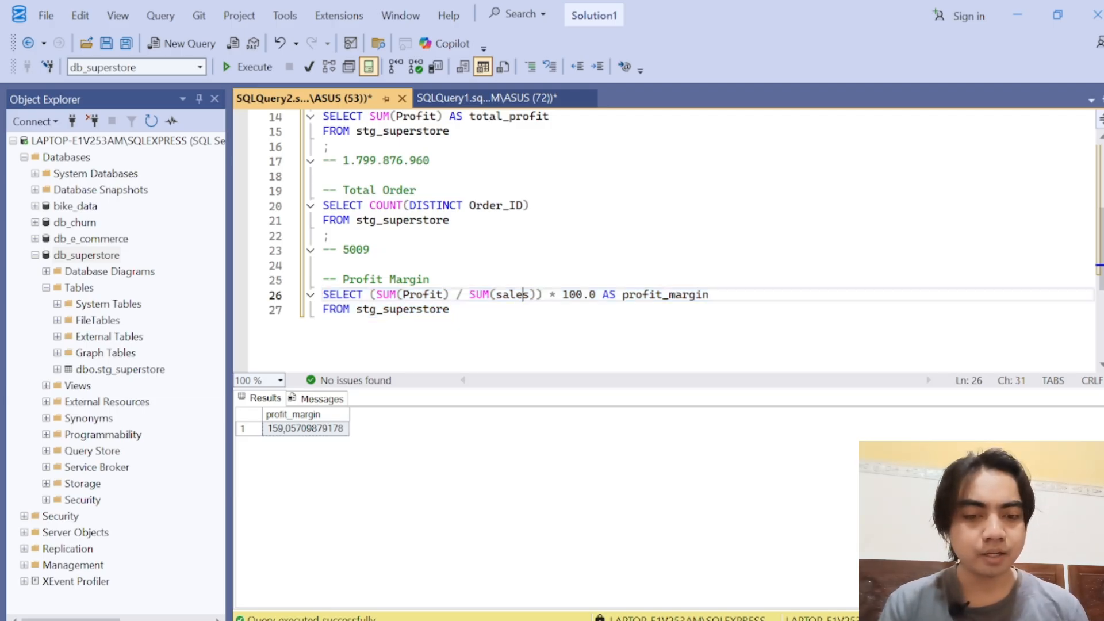
pyautogui.click(544, 295)
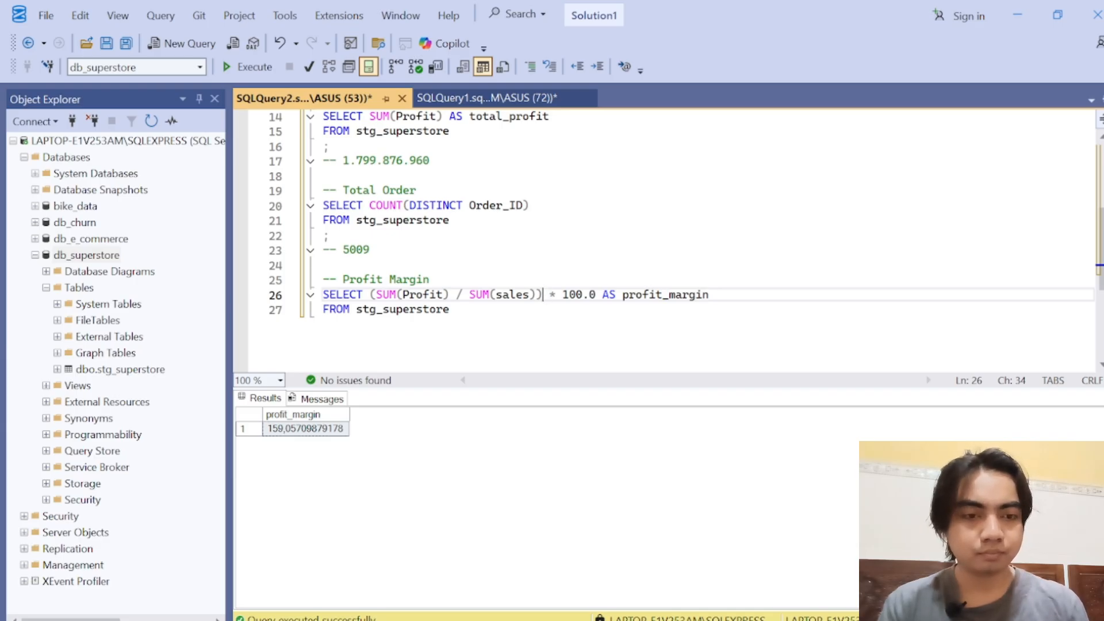
pyautogui.press('Left')
pyautogui.press('Left')
pyautogui.press('Left')
pyautogui.press('Left')
pyautogui.press('Left')
pyautogui.press('Left')
pyautogui.press('Left')
pyautogui.press('Left')
pyautogui.press('Left')
pyautogui.press('Left')
pyautogui.press('Left')
pyautogui.press('Left')
pyautogui.press('Left')
pyautogui.press('Left')
pyautogui.press('Left')
pyautogui.press('Left')
pyautogui.press('Left')
pyautogui.press('Left')
pyautogui.press('Left')
pyautogui.press('Left')
pyautogui.press('Left')
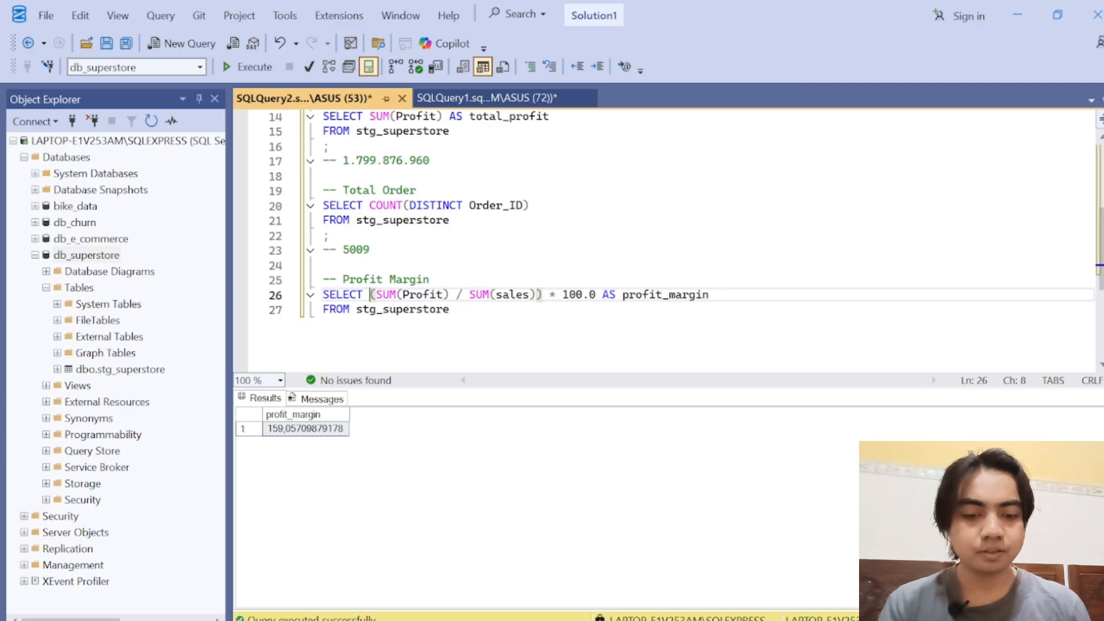
pyautogui.write('ROUND(')
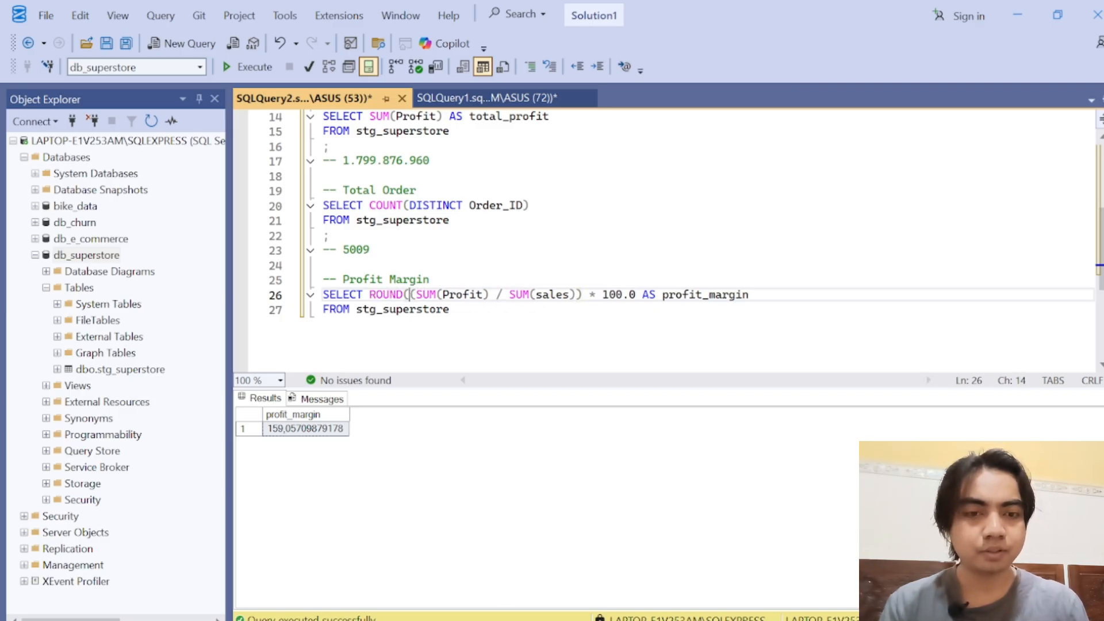
# Step: Close the ROUND call after 100.0 with 2 as the number of decimals, and run the Profit Margin query
pyautogui.press('Right')
pyautogui.press('Right')
pyautogui.press('Right')
pyautogui.press('Right')
pyautogui.press('Right')
pyautogui.press('Right')
pyautogui.press('Right')
pyautogui.press('Right')
pyautogui.press('Right')
pyautogui.press('Right')
pyautogui.press('Right')
pyautogui.press('Right')
pyautogui.press('Right')
pyautogui.press('Right')
pyautogui.press('Right')
pyautogui.press('Right')
pyautogui.press('Right')
pyautogui.press('Right')
pyautogui.press('Right')
pyautogui.press('Right')
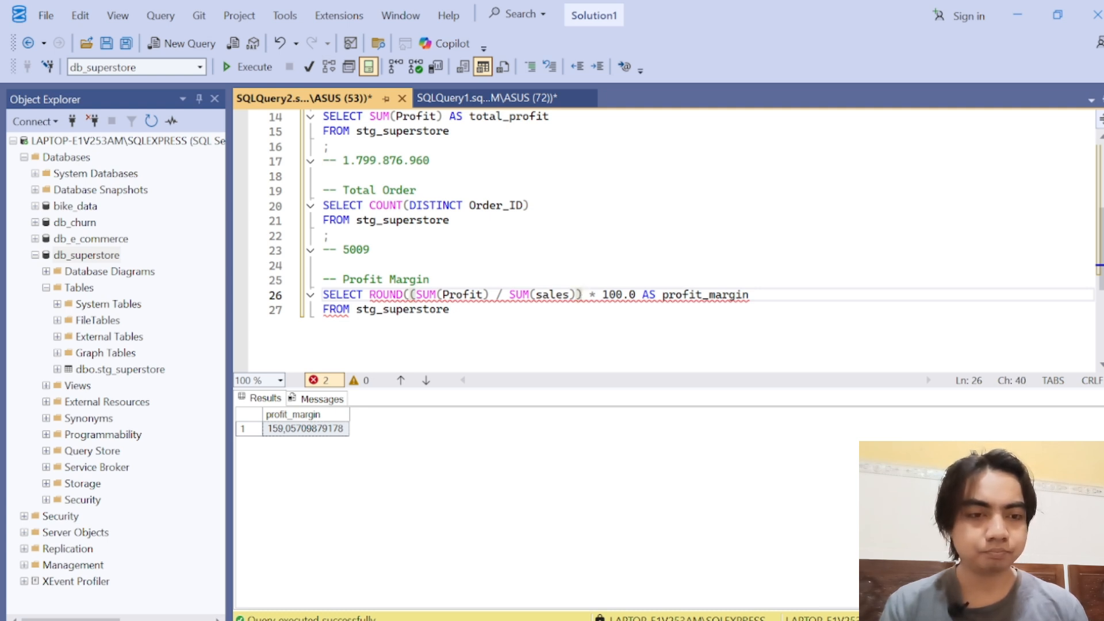
pyautogui.press('Right')
pyautogui.press('Right')
pyautogui.press('Right')
pyautogui.press('Right')
pyautogui.press('Right')
pyautogui.press('Right')
pyautogui.press('Right')
pyautogui.press('Right')
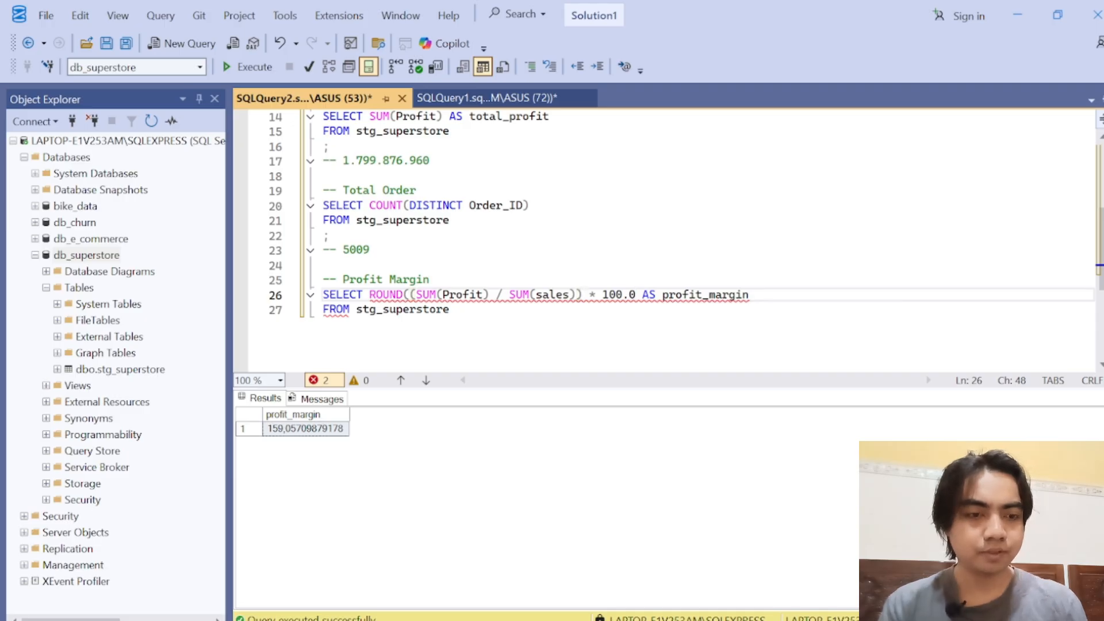
pyautogui.write(')')
pyautogui.press('Left')
pyautogui.write(',2')
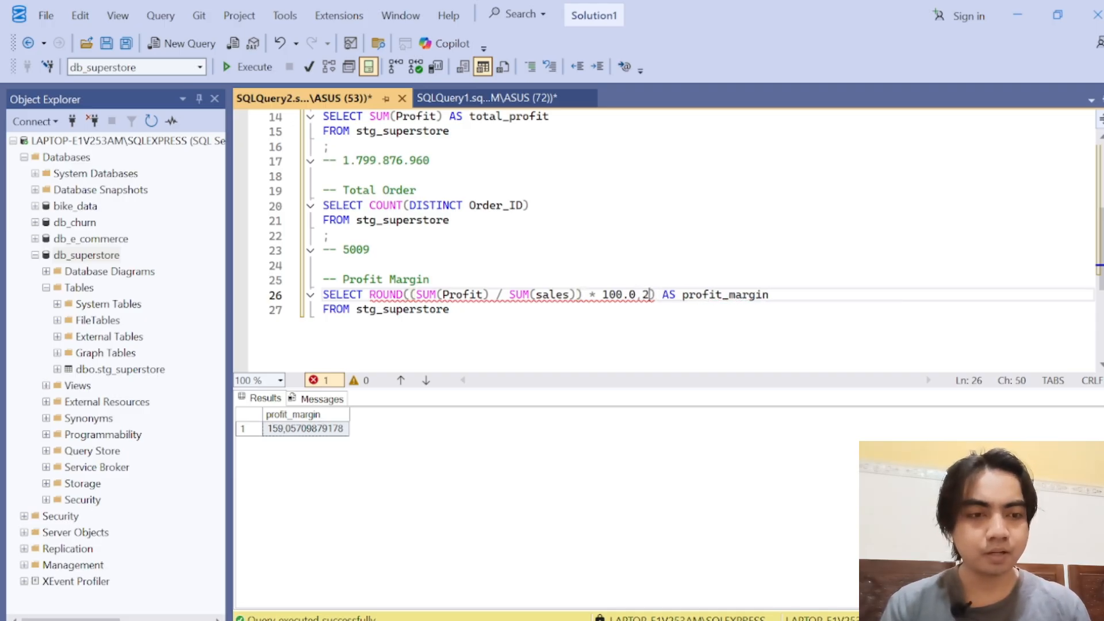
pyautogui.press('Left')
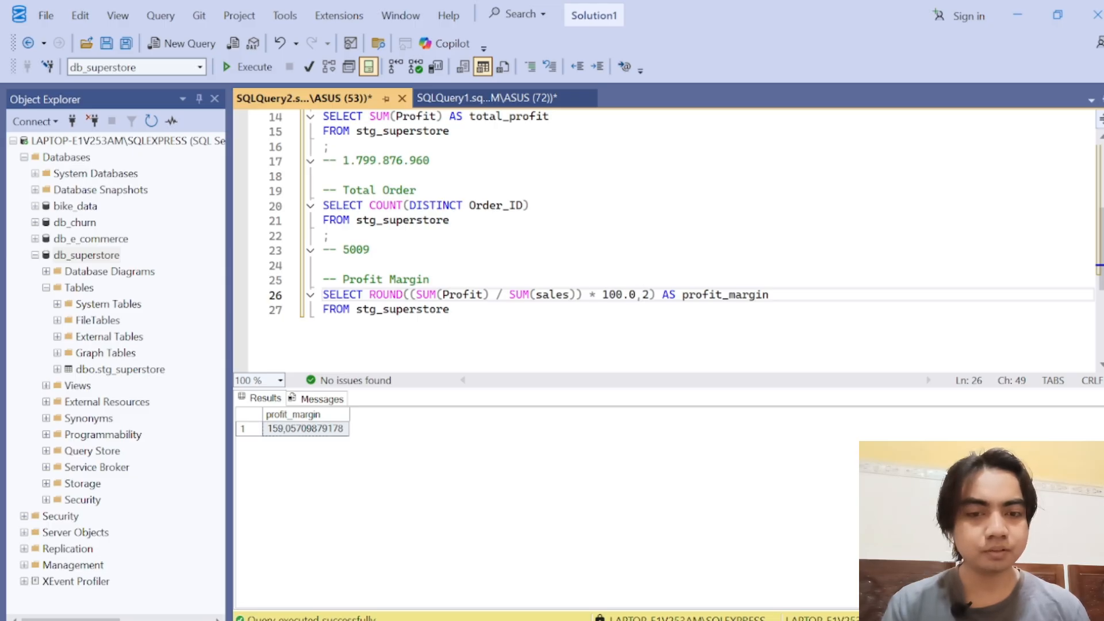
pyautogui.moveTo(450, 310); pyautogui.dragTo(323, 279)
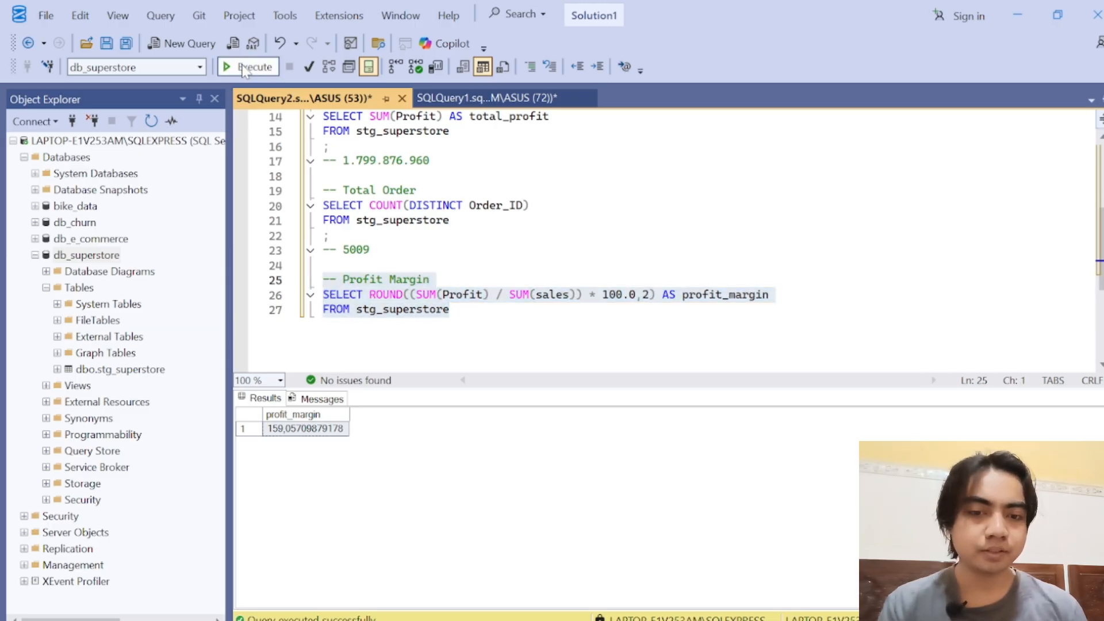
pyautogui.click(243, 68)
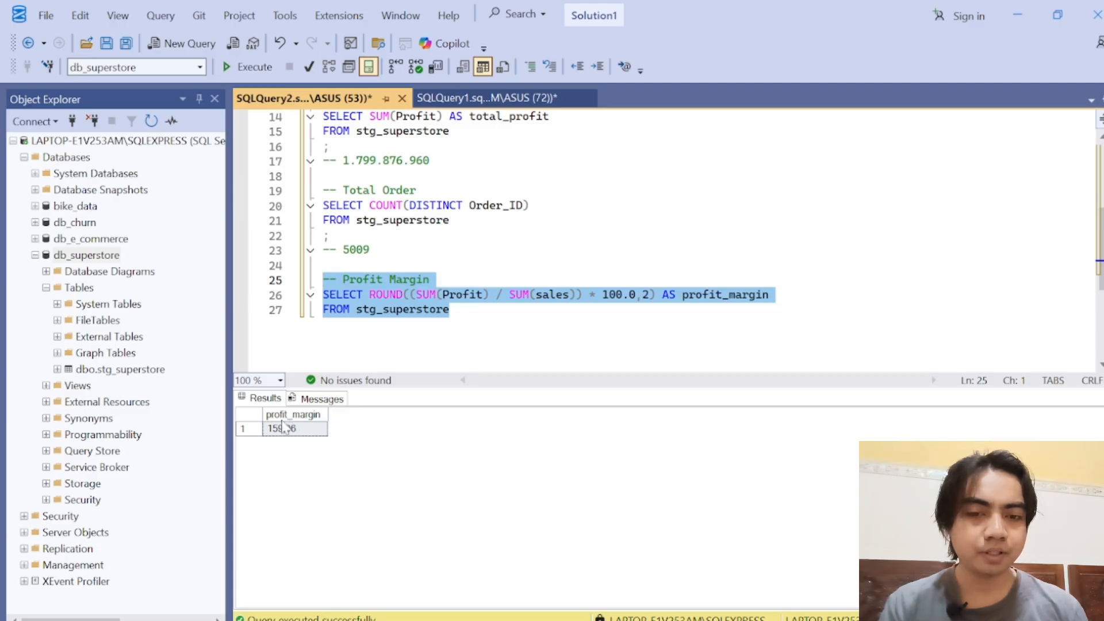
# Step: Wrap the ROUND expression in CONCAT with '%' as the second argument, and run the Profit Margin query
pyautogui.click(369, 294)
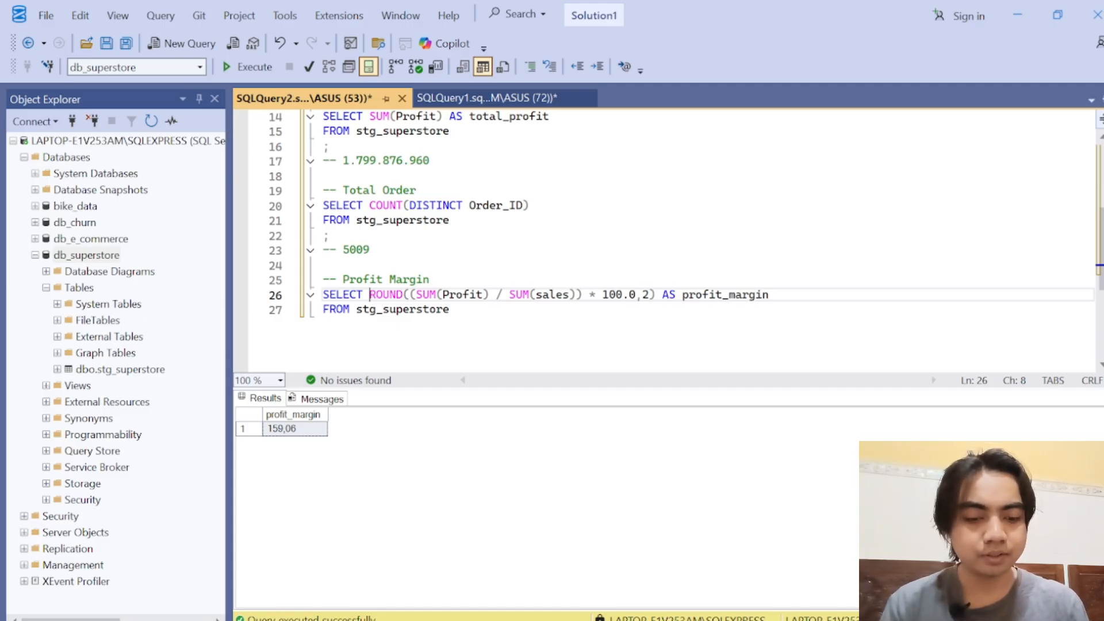
pyautogui.write('CONCAT(')
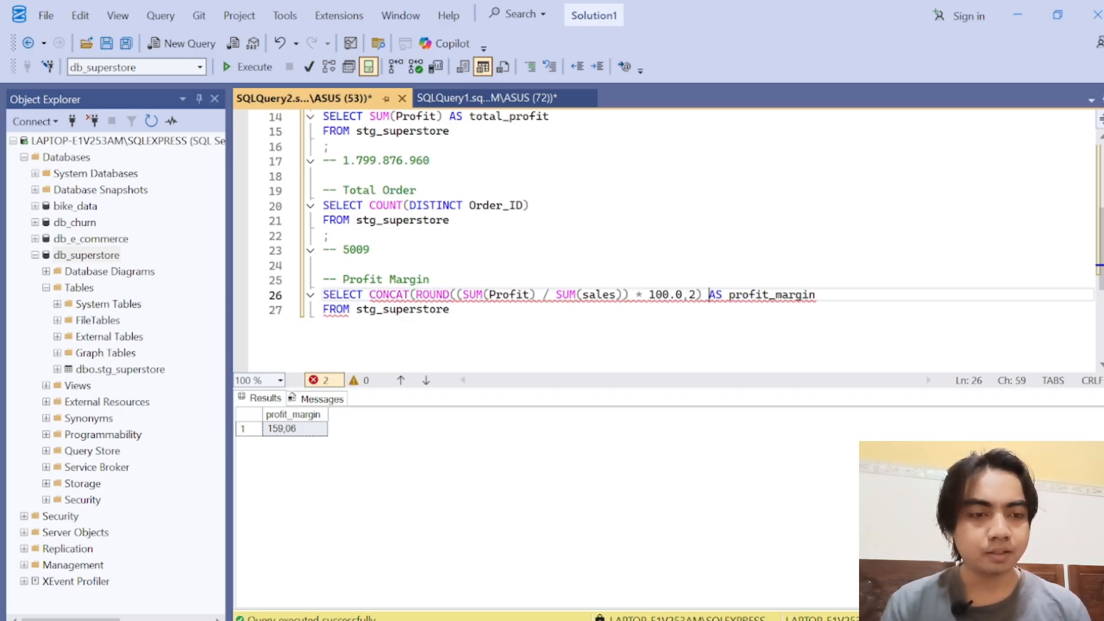
pyautogui.click(703, 294)
pyautogui.write(')')
pyautogui.press('Left')
pyautogui.write(", '")
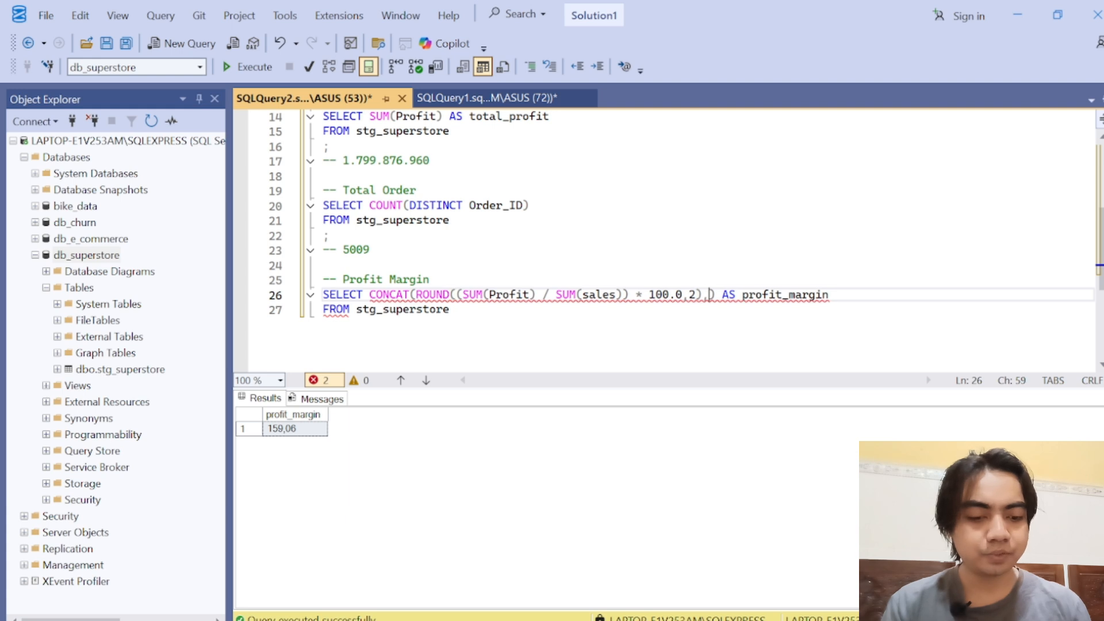
pyautogui.write("'")
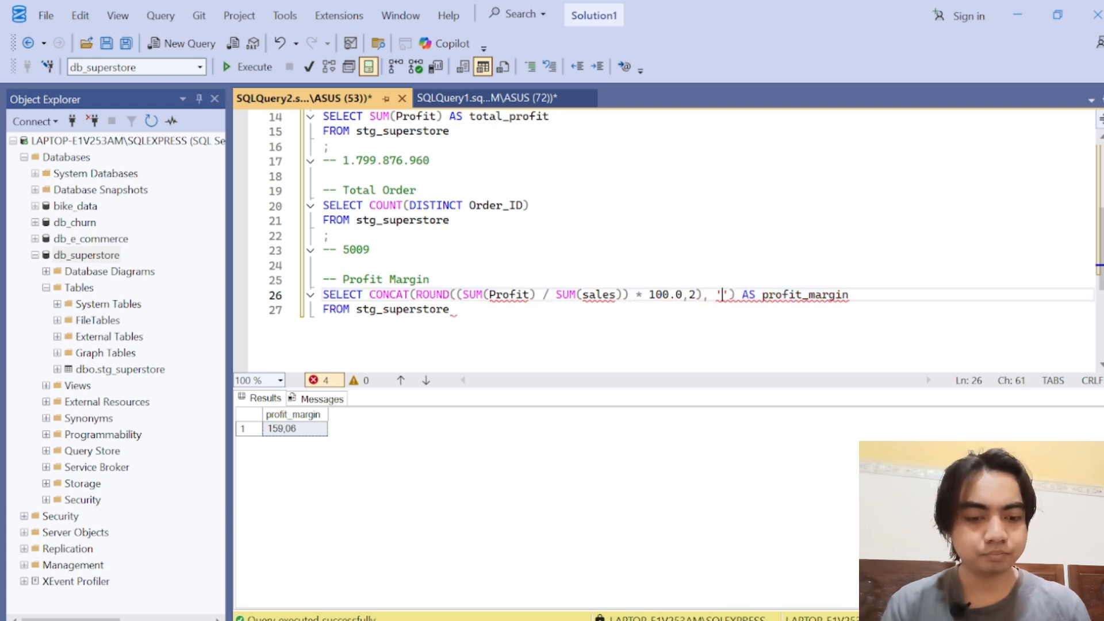
pyautogui.press('Left')
pyautogui.write('%')
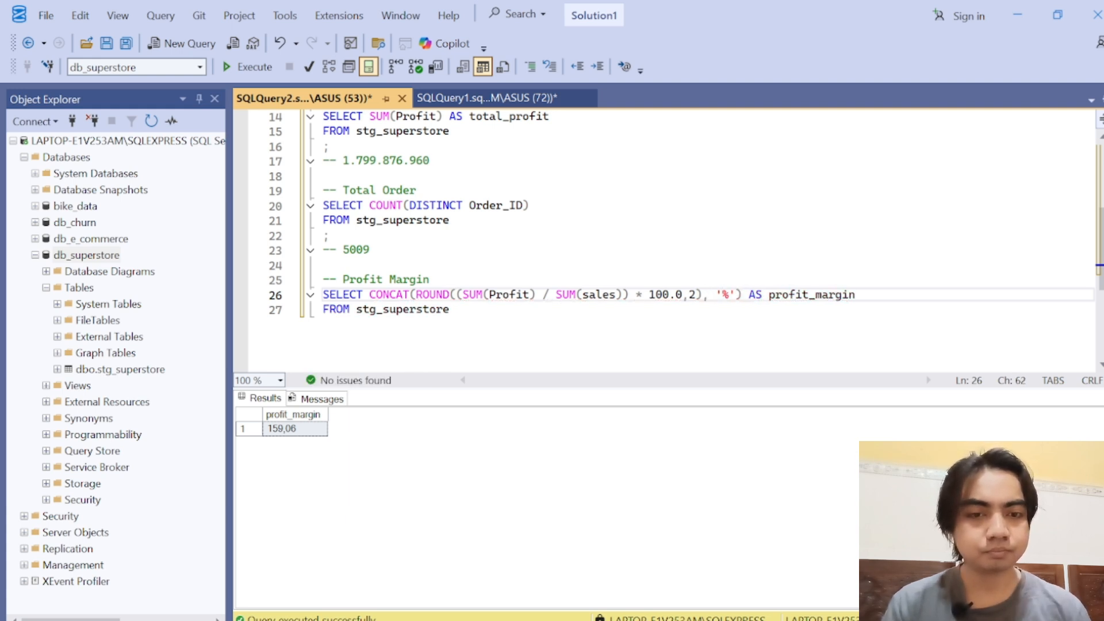
pyautogui.moveTo(450, 310); pyautogui.dragTo(322, 295)
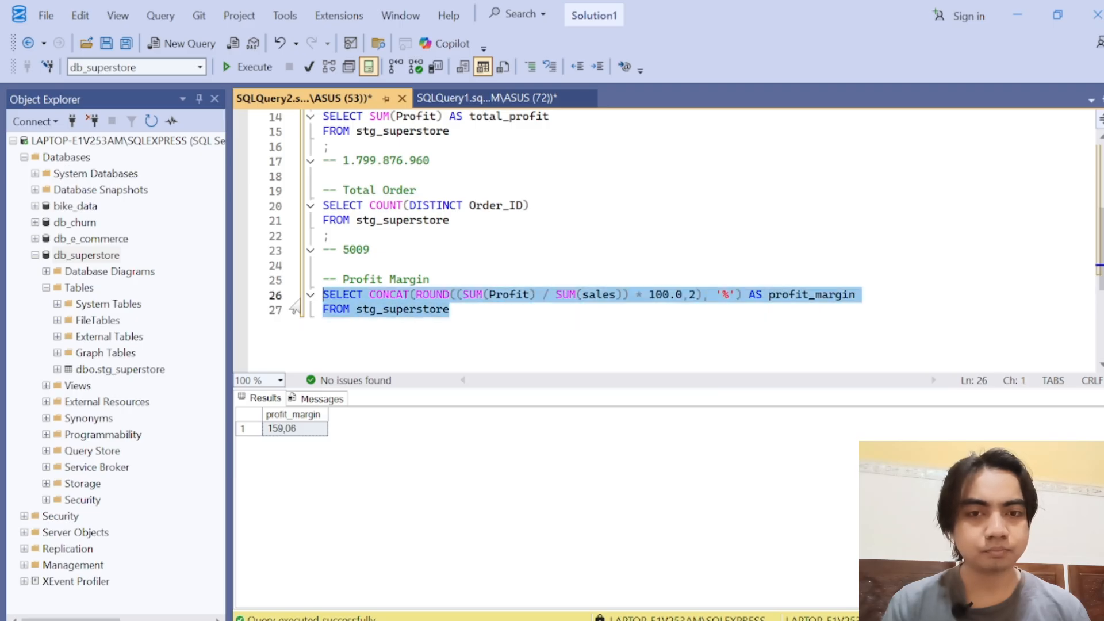
pyautogui.click(243, 68)
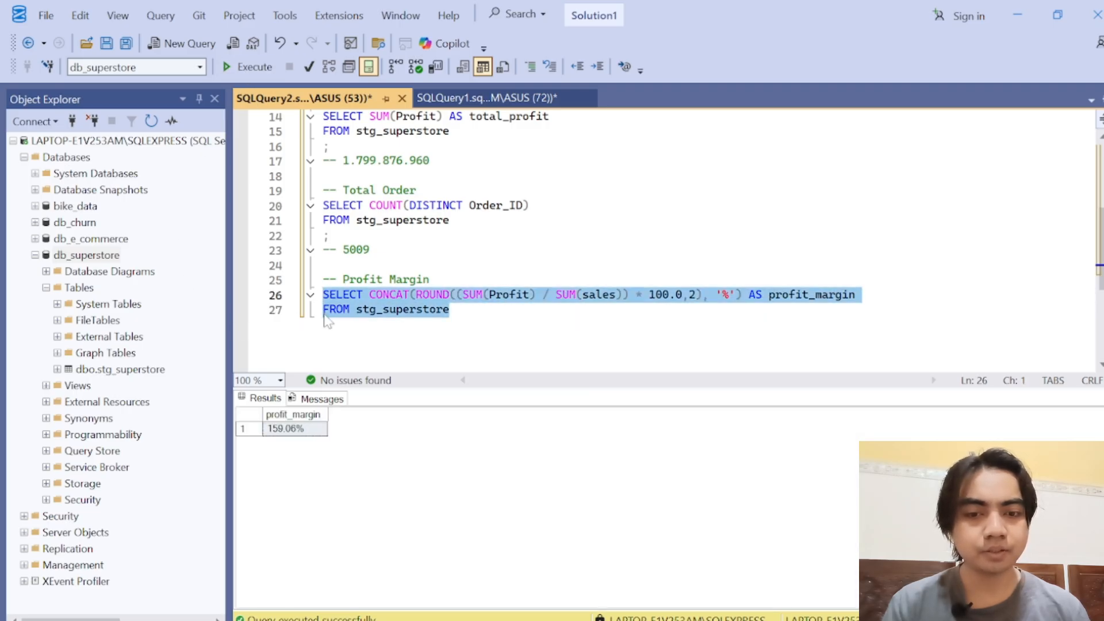
# Step: Copy the profit margin result and paste it as the comment "-- 159.06%" on a new line below the Profit Margin query
pyautogui.click(483, 310)
pyautogui.press('Return')
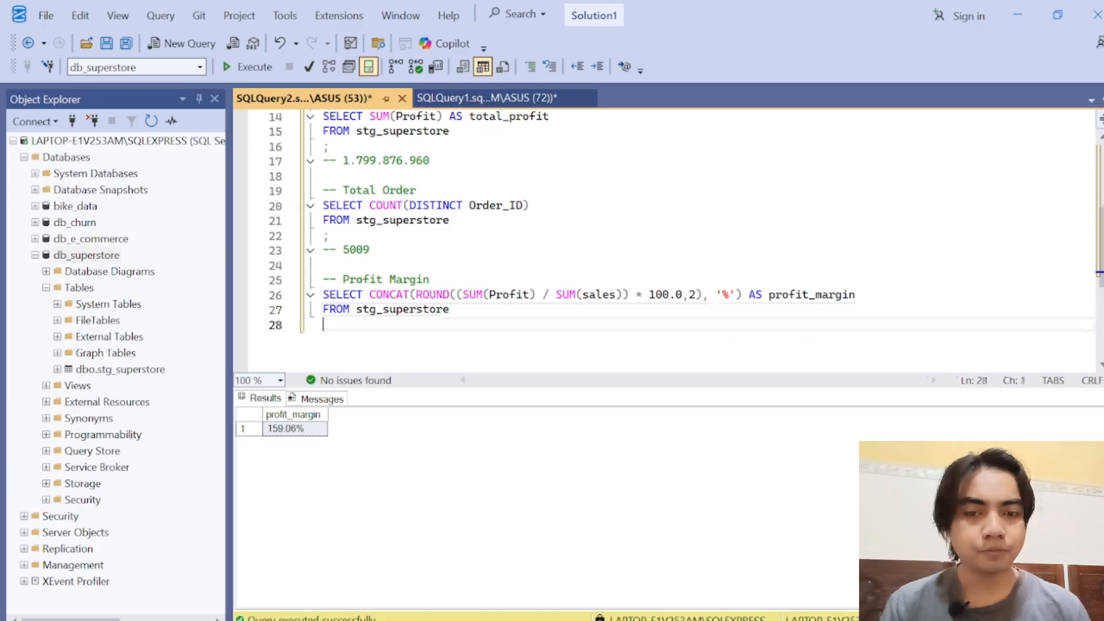
pyautogui.rightClick(285, 435)
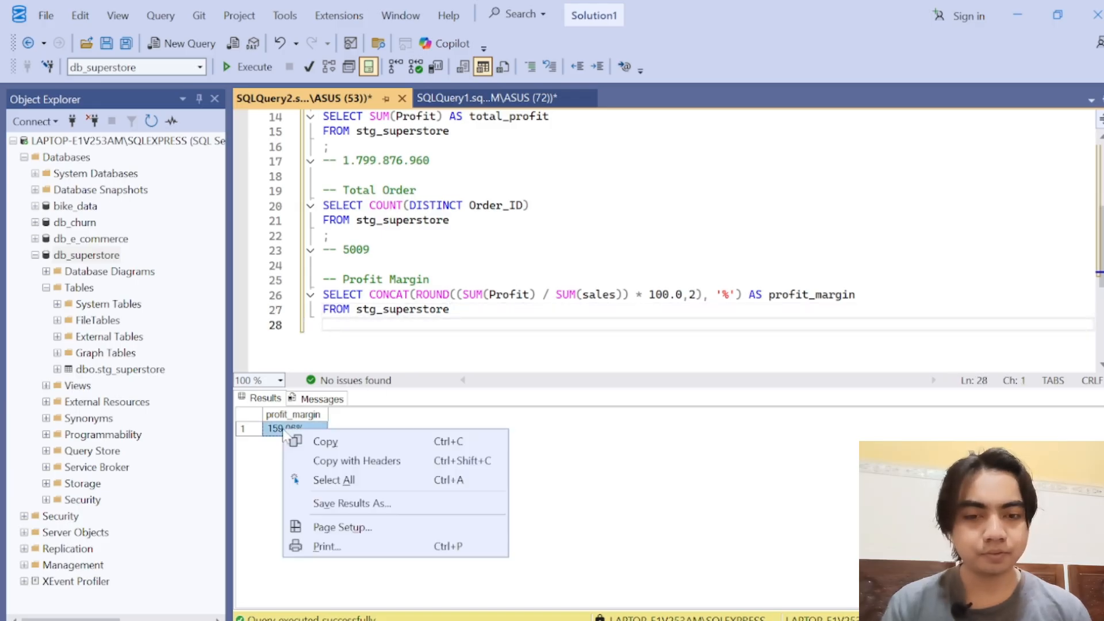
pyautogui.click(351, 443)
pyautogui.click(345, 325)
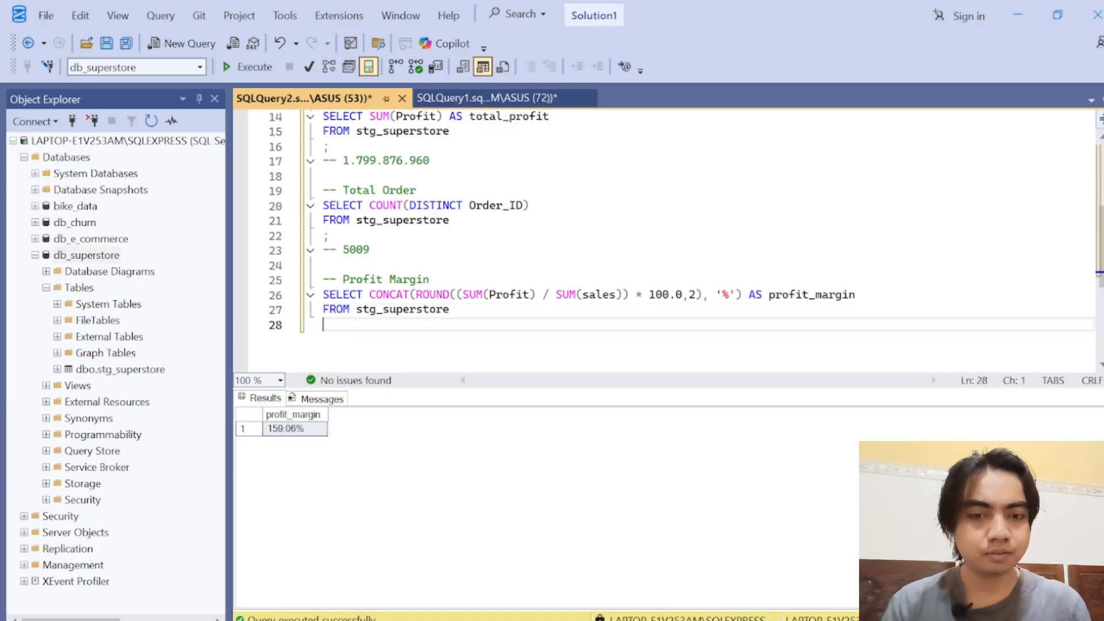
pyautogui.write('--')
pyautogui.hotkey('ctrl', 'v')
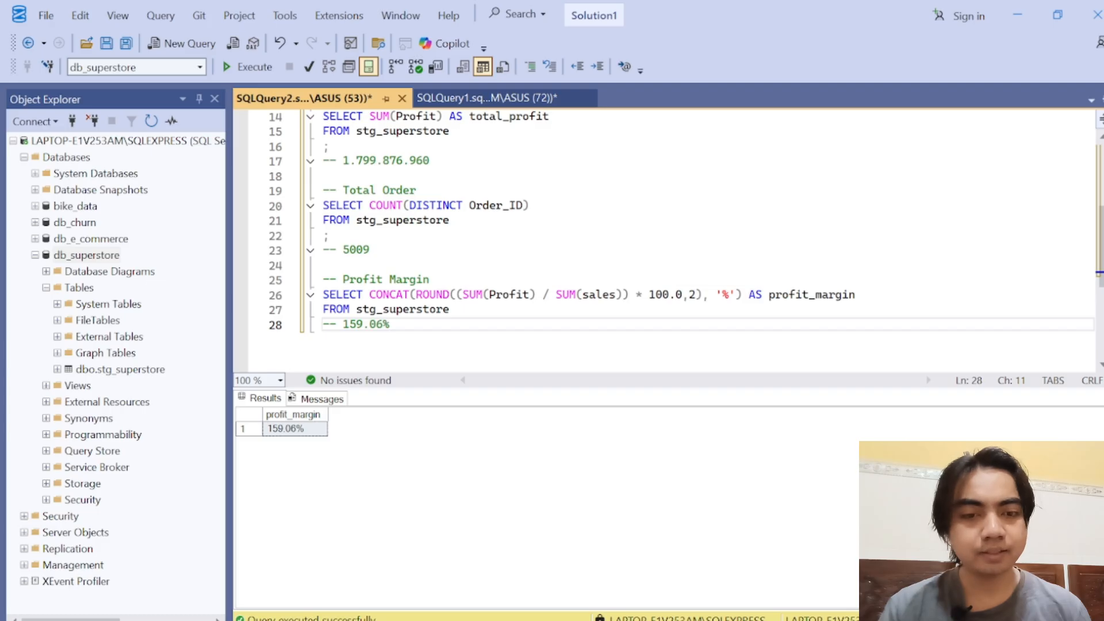
# Step: Enlarge the query editor area and add the comment heading "-- monthly performance trends" below the Profit Margin section, leaving blank lines around it
pyautogui.press('Return')
pyautogui.press('Return')
pyautogui.press('Return')
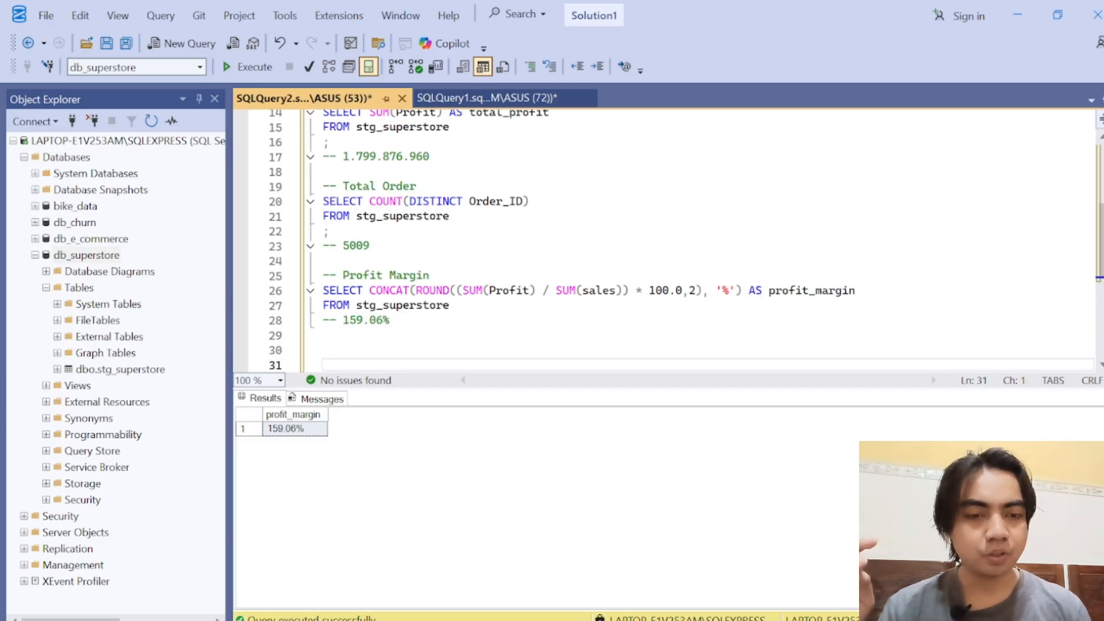
pyautogui.moveTo(529, 388); pyautogui.dragTo(530, 457)
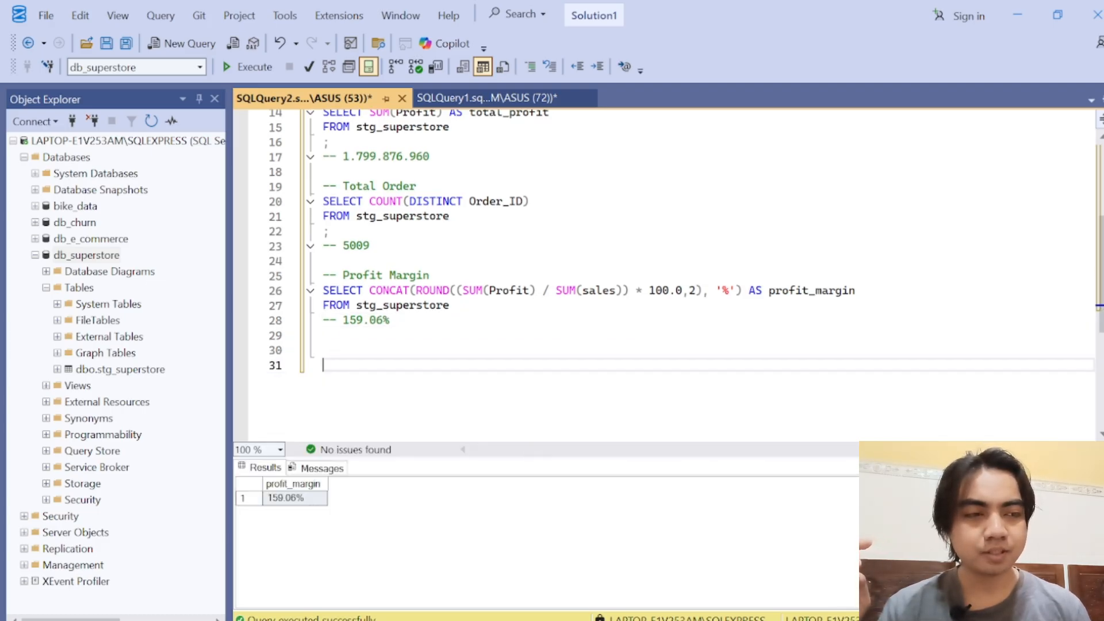
pyautogui.scroll(-3, 662, 258)
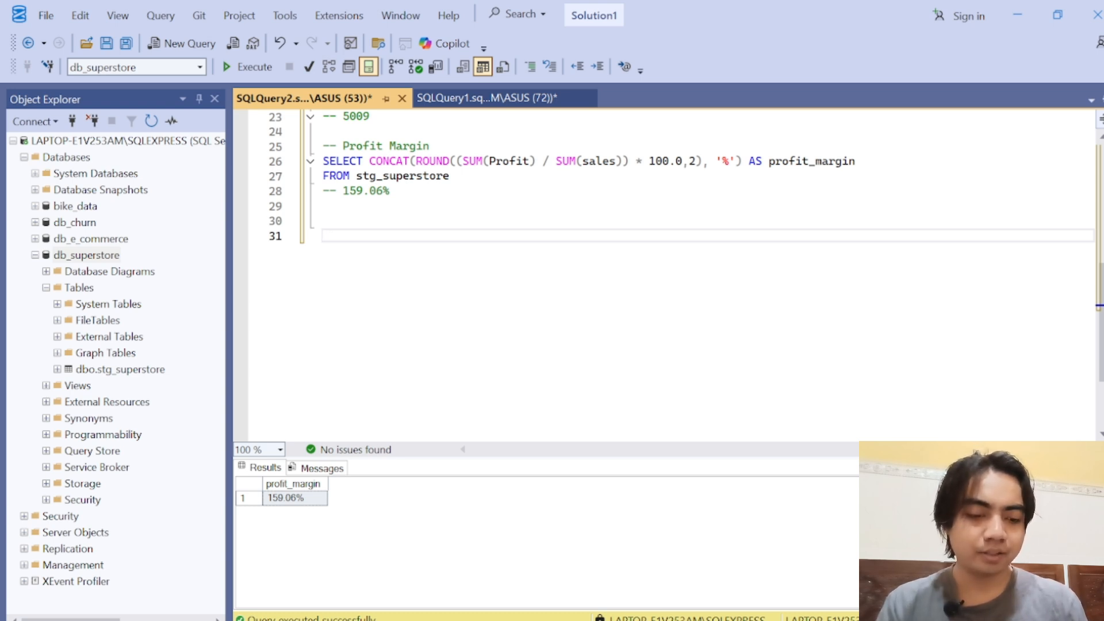
pyautogui.write('-- mon')
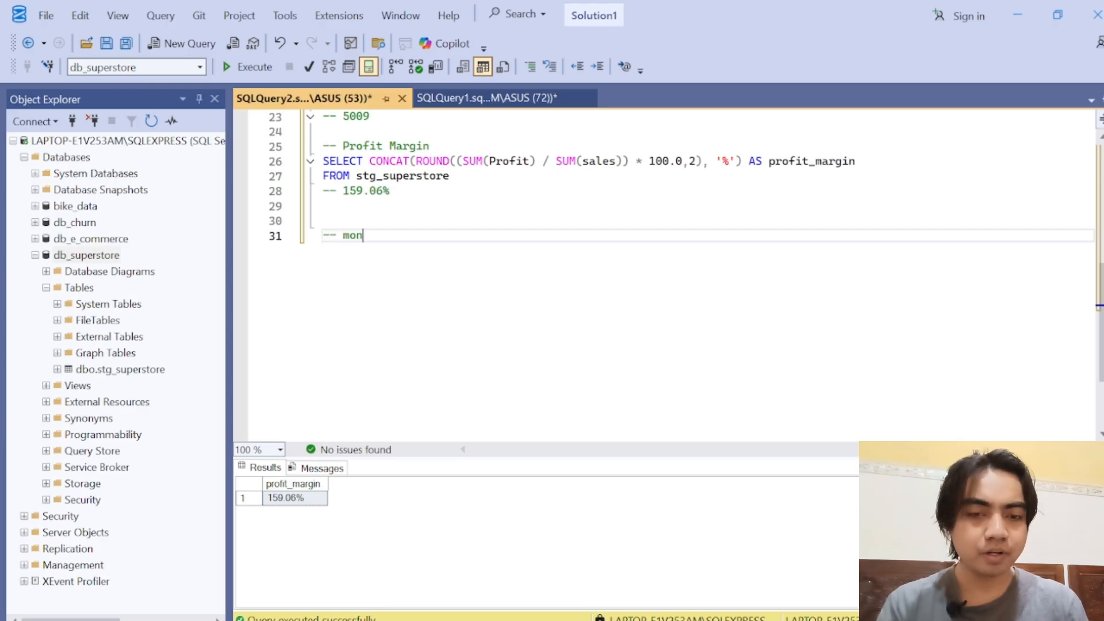
pyautogui.write('thly ')
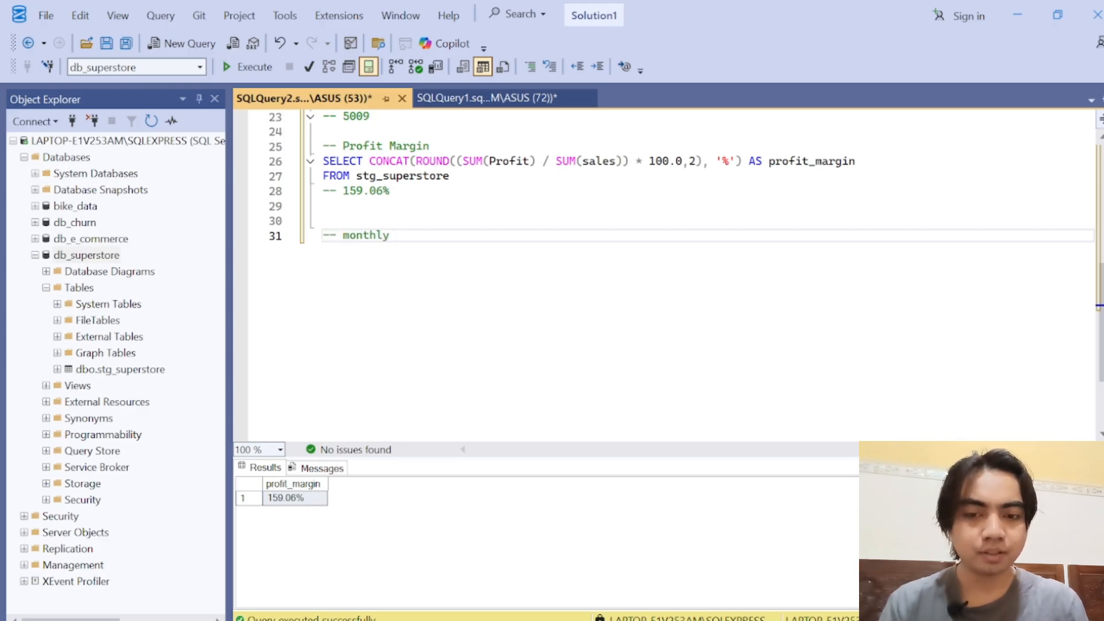
pyautogui.write('perfor')
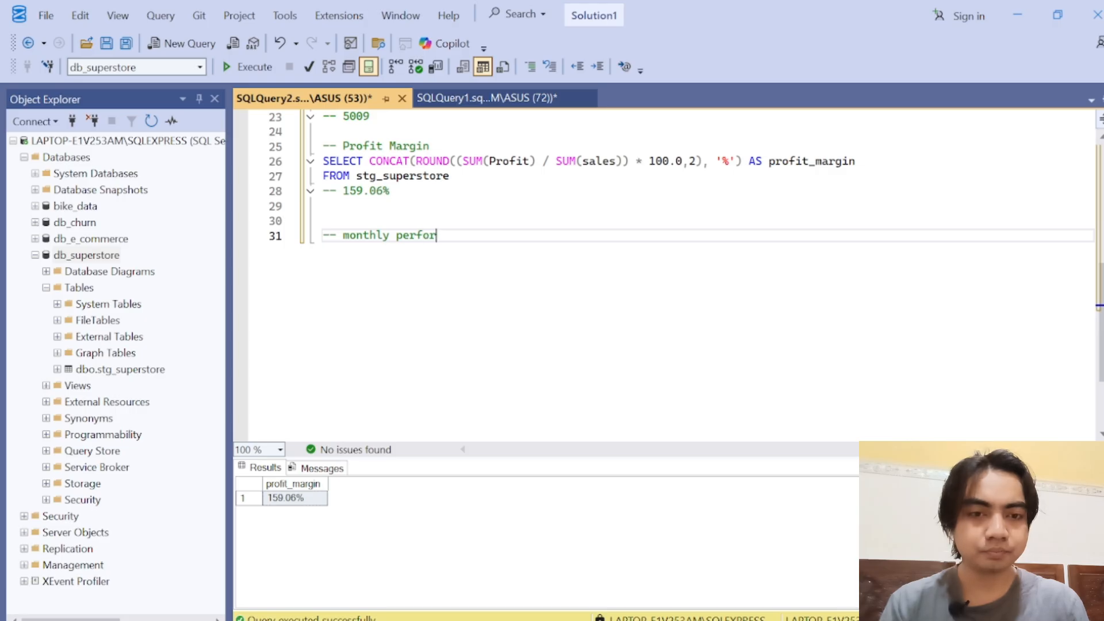
pyautogui.write('mance trends')
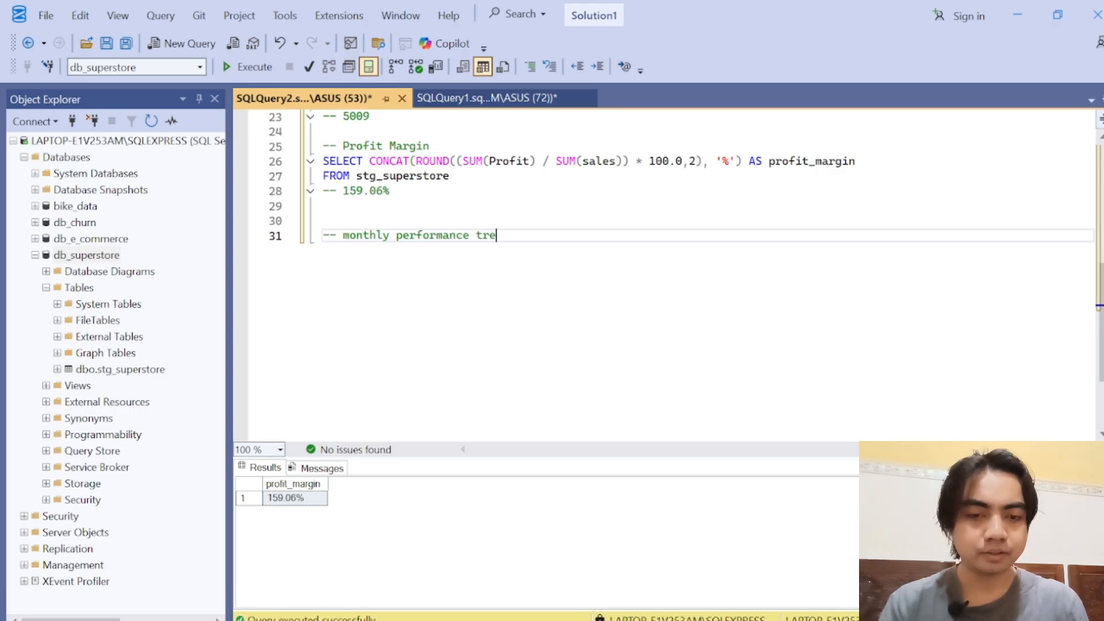
pyautogui.press('Return')
pyautogui.press('Return')
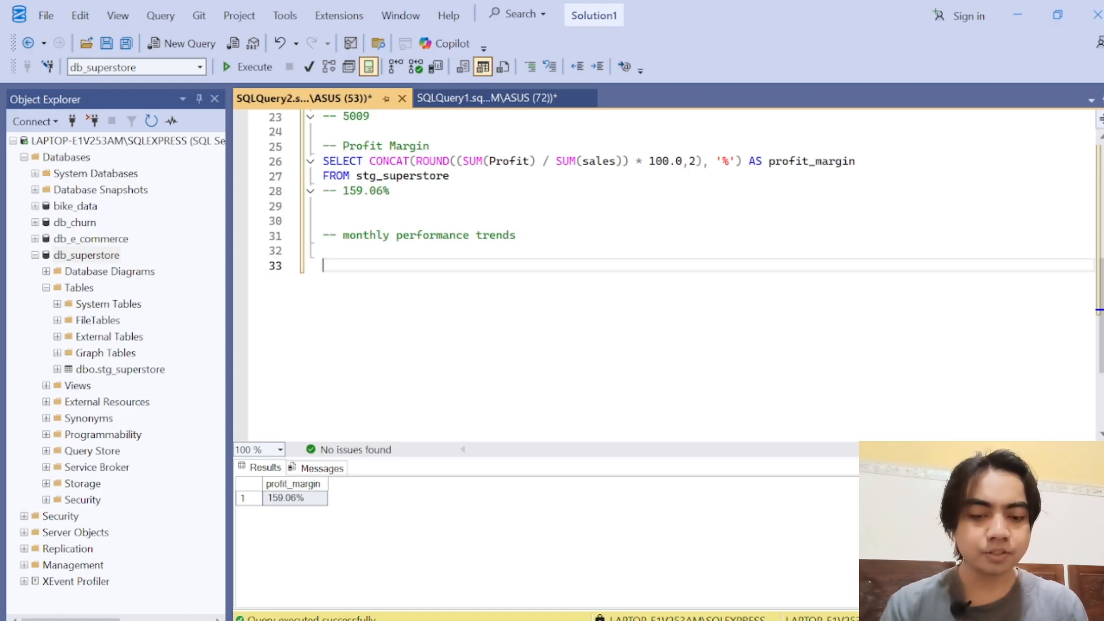
# Step: Write a SELECT line with an empty column list and FROM stg_superstore under the monthly performance trends heading
pyautogui.write('SELECT')
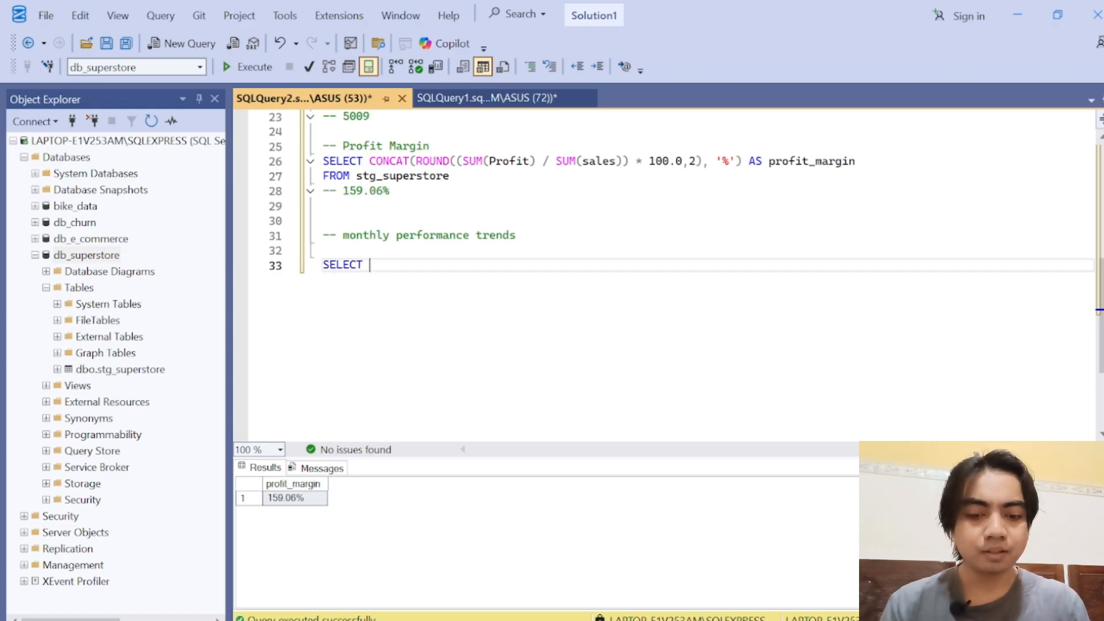
pyautogui.press('Return')
pyautogui.write('f')
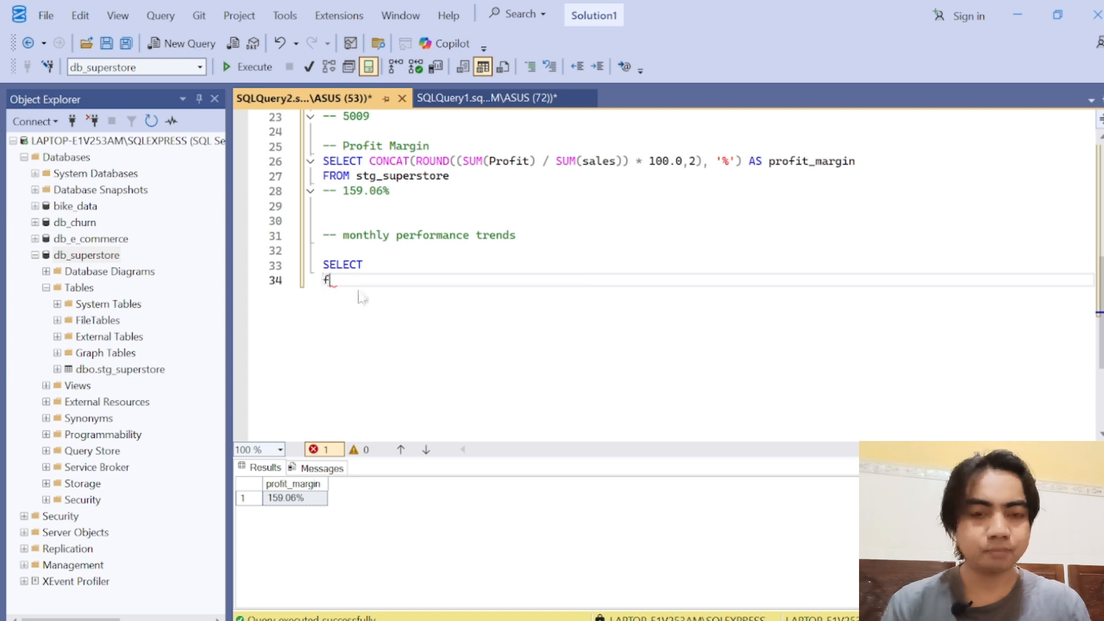
pyautogui.write('rom ')
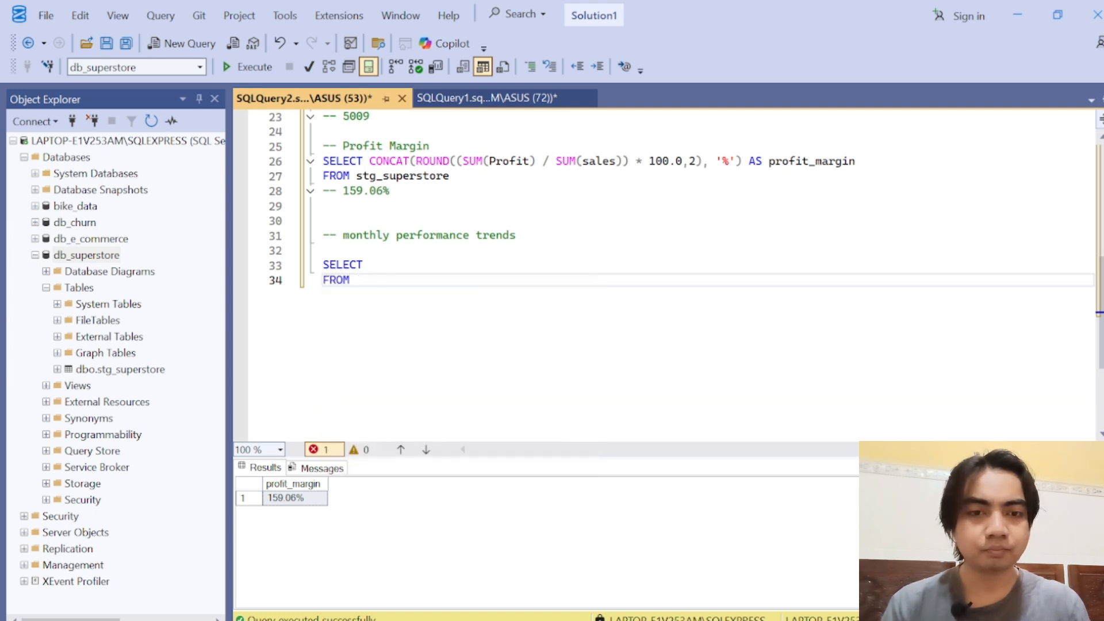
pyautogui.write('stg_')
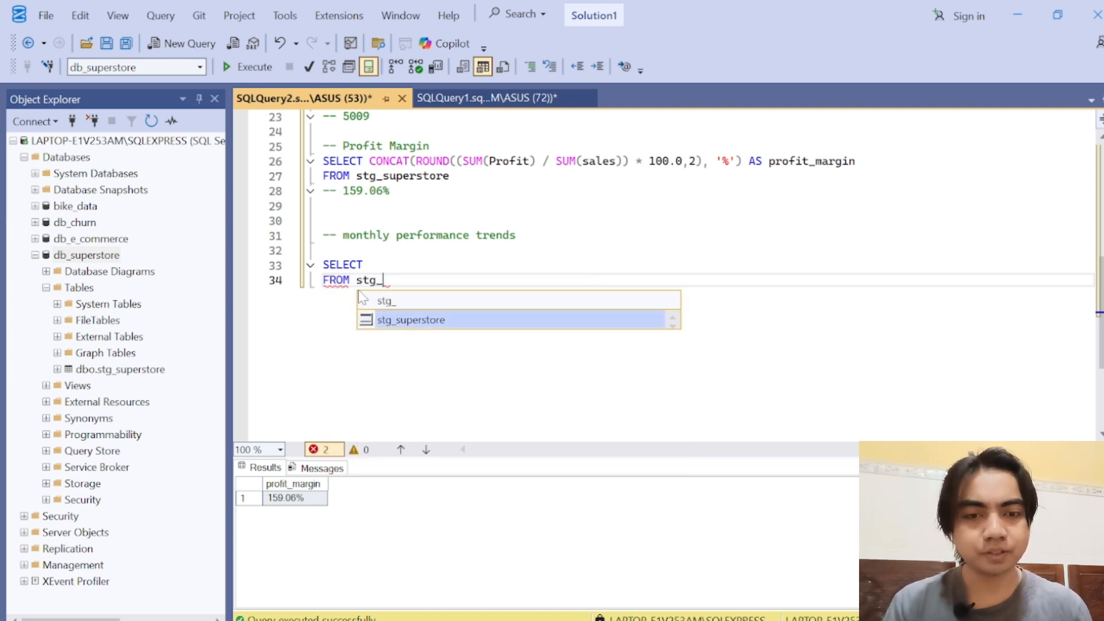
pyautogui.press('Tab')
pyautogui.press('Up')
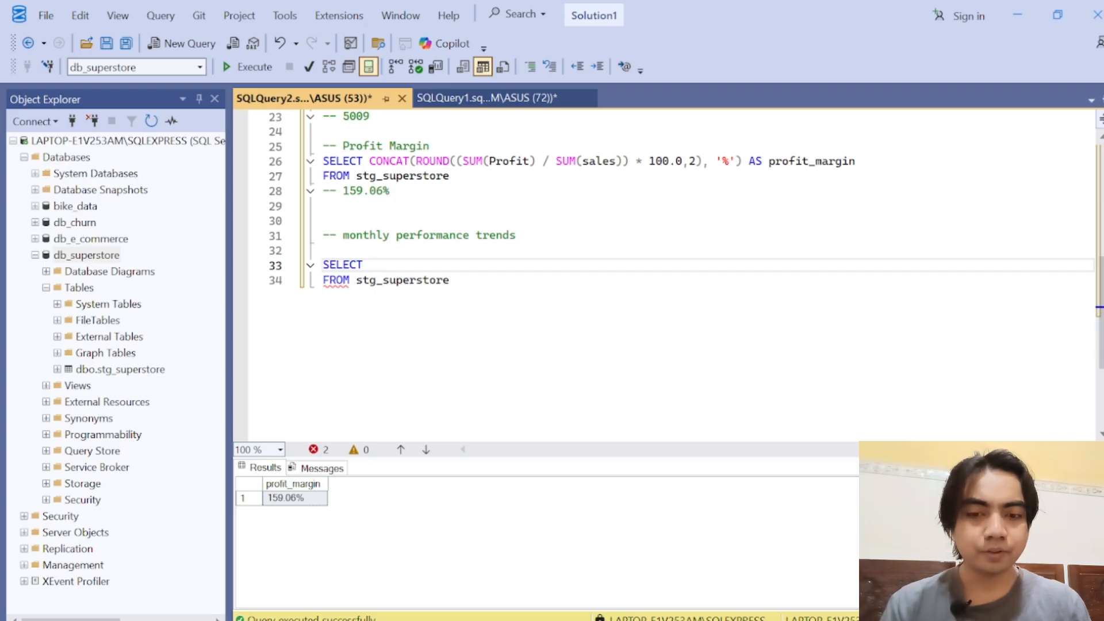
# Step: Add a DATETRUNC function to the new SELECT line with MONTH as its first argument
pyautogui.write('DATE')
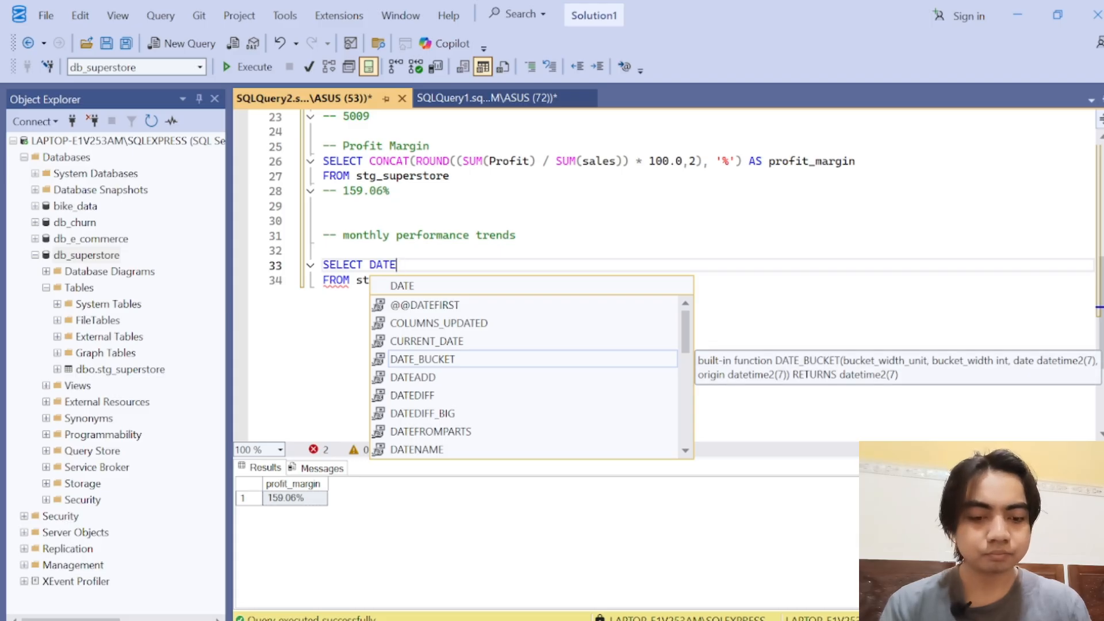
pyautogui.write('TRU')
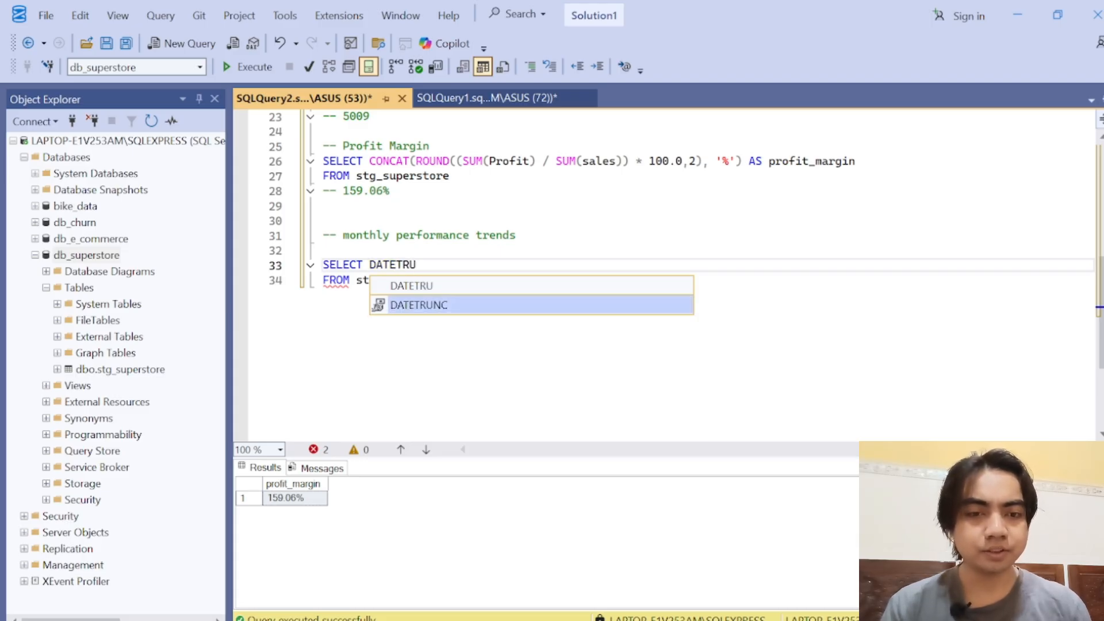
pyautogui.press('Tab')
pyautogui.write('()')
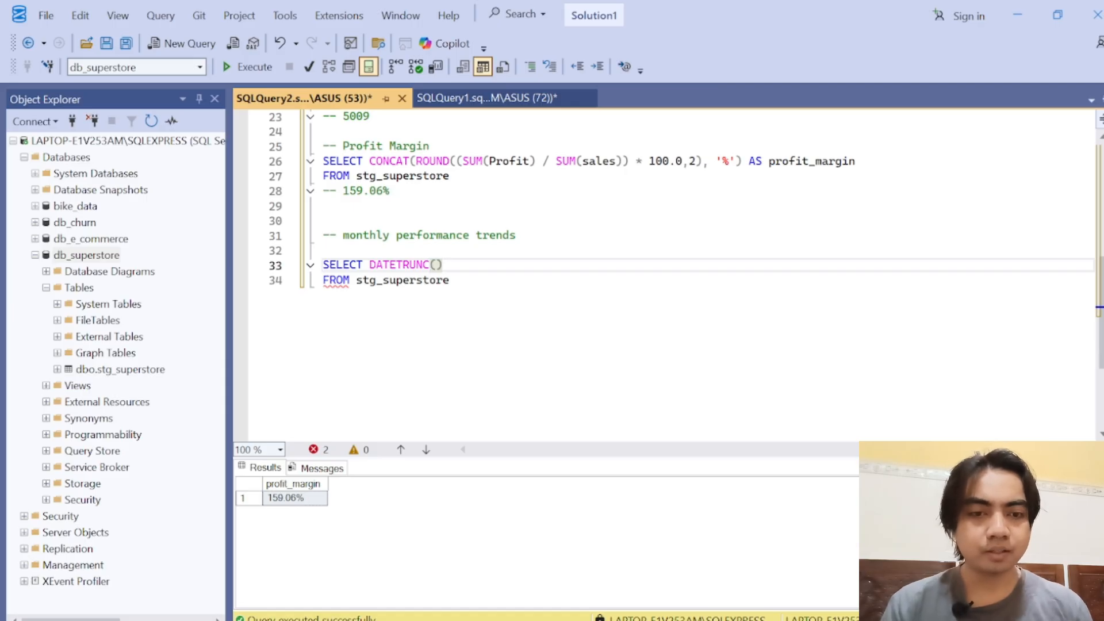
pyautogui.press('Left')
pyautogui.write('MONTH, ')
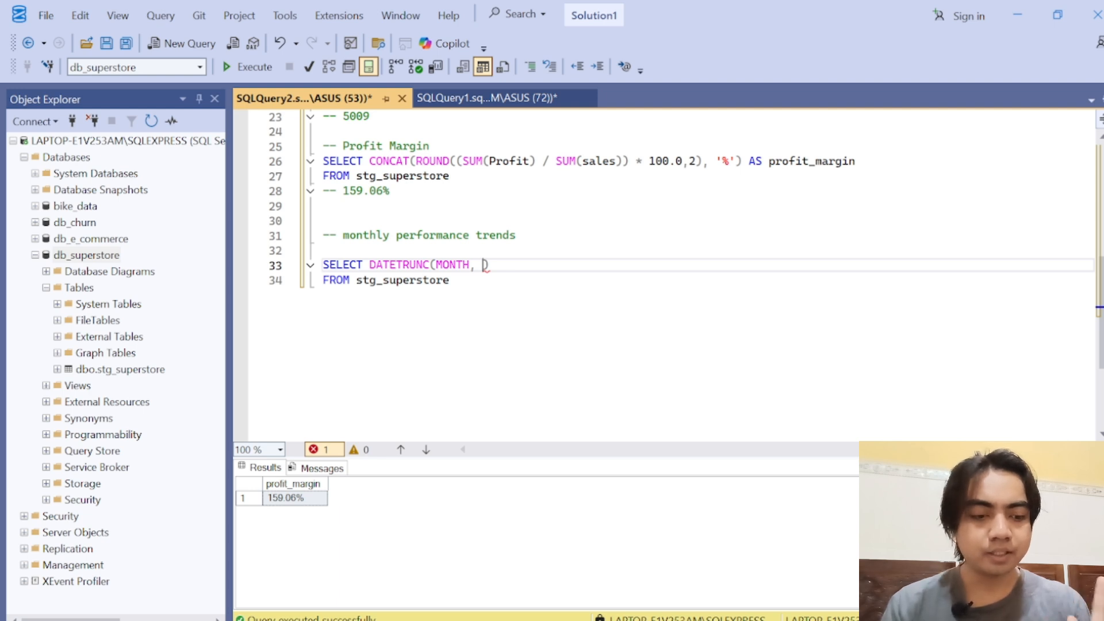
pyautogui.write('order-')
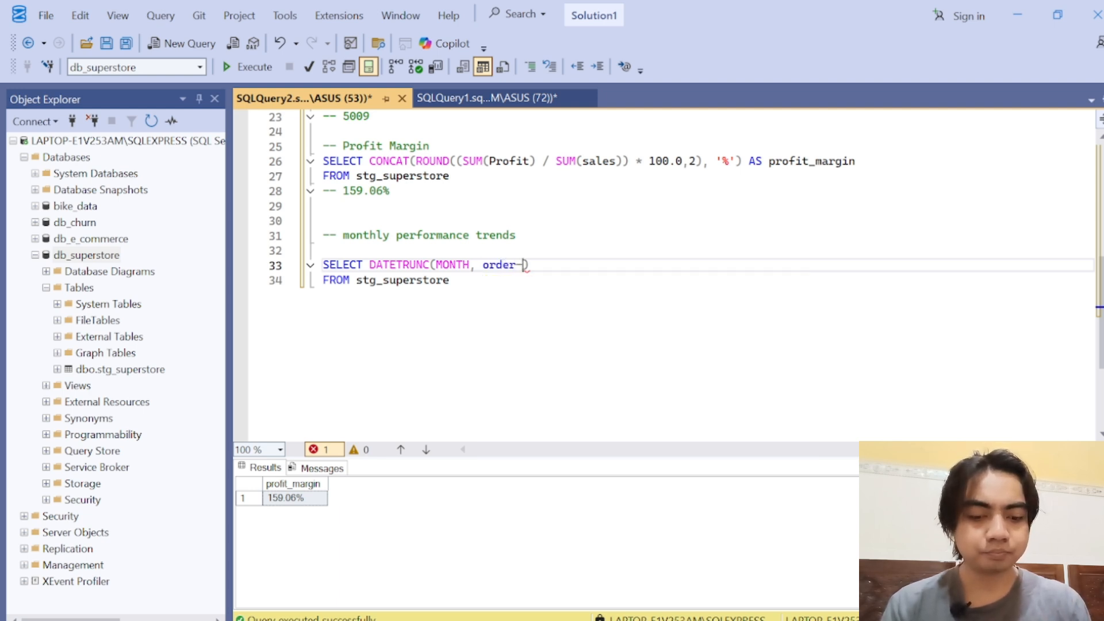
pyautogui.write('date')
# Step: Enter order_date as the second DATETRUNC argument and alias the column AS sales_month, followed by a comma
pyautogui.press('Left')
pyautogui.press('Left')
pyautogui.press('Left')
pyautogui.press('Left')
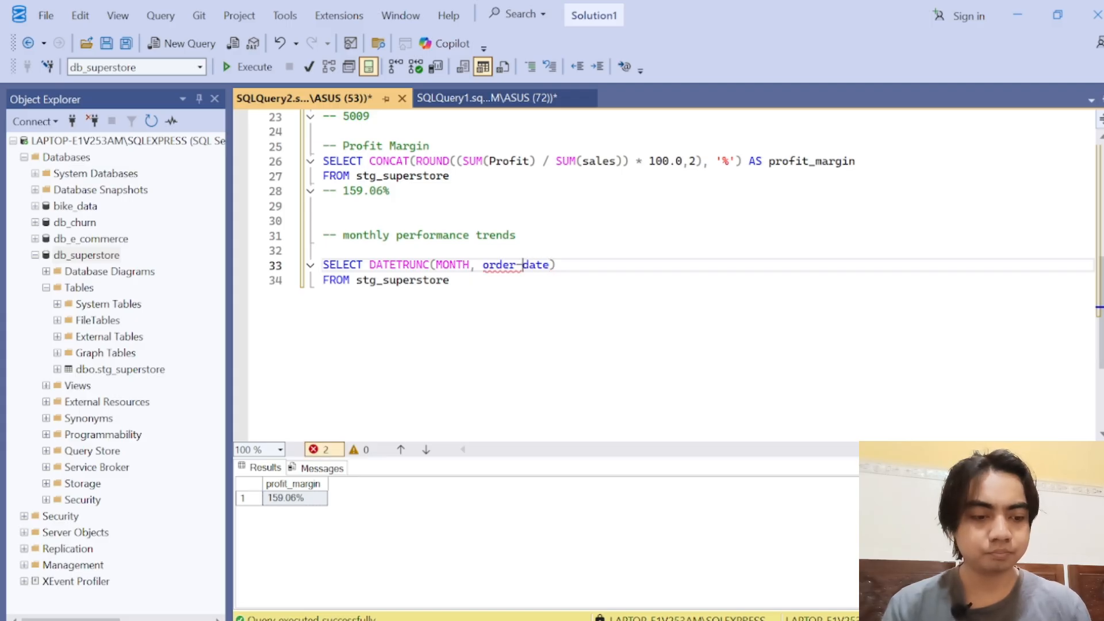
pyautogui.press('BackSpace')
pyautogui.write('_')
pyautogui.press('Right')
pyautogui.press('Right')
pyautogui.press('Right')
pyautogui.press('Right')
pyautogui.press('Right')
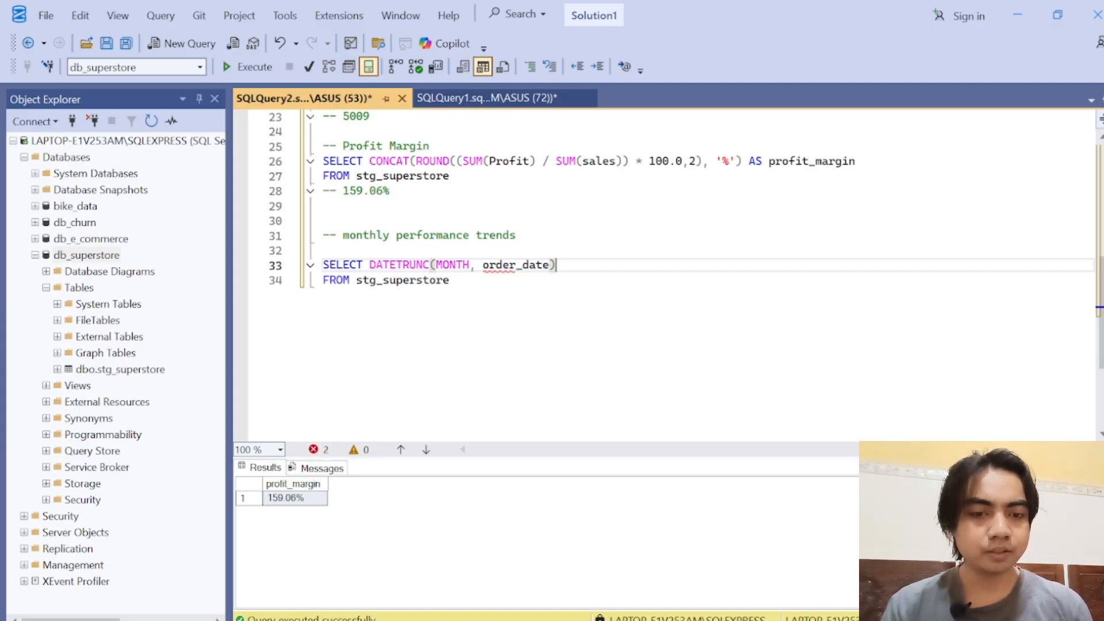
pyautogui.write('AS sales')
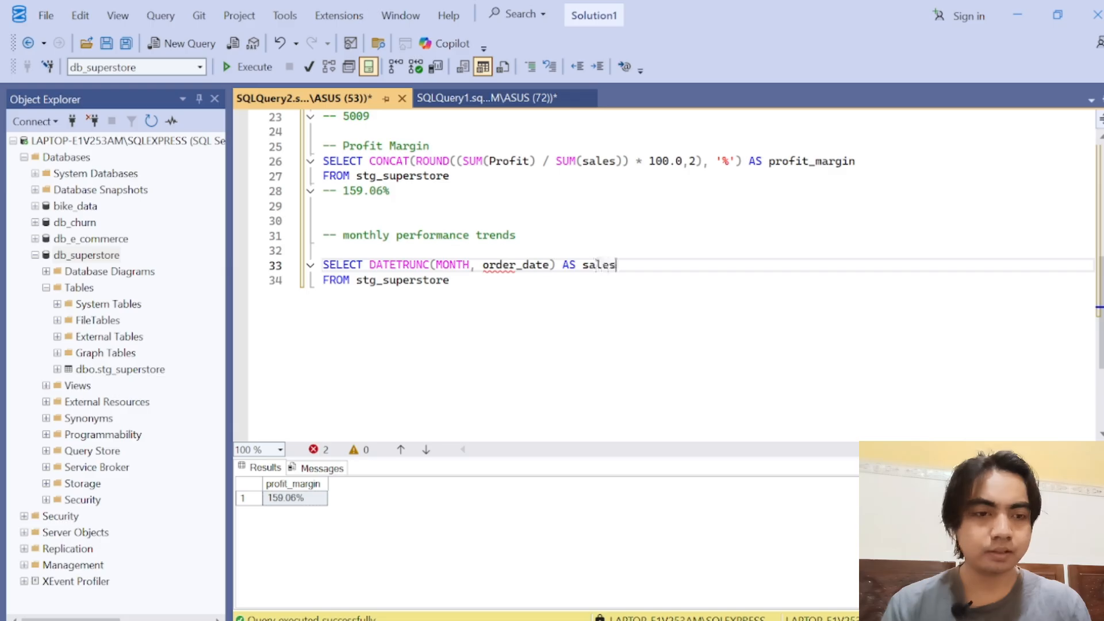
pyautogui.write('_month,')
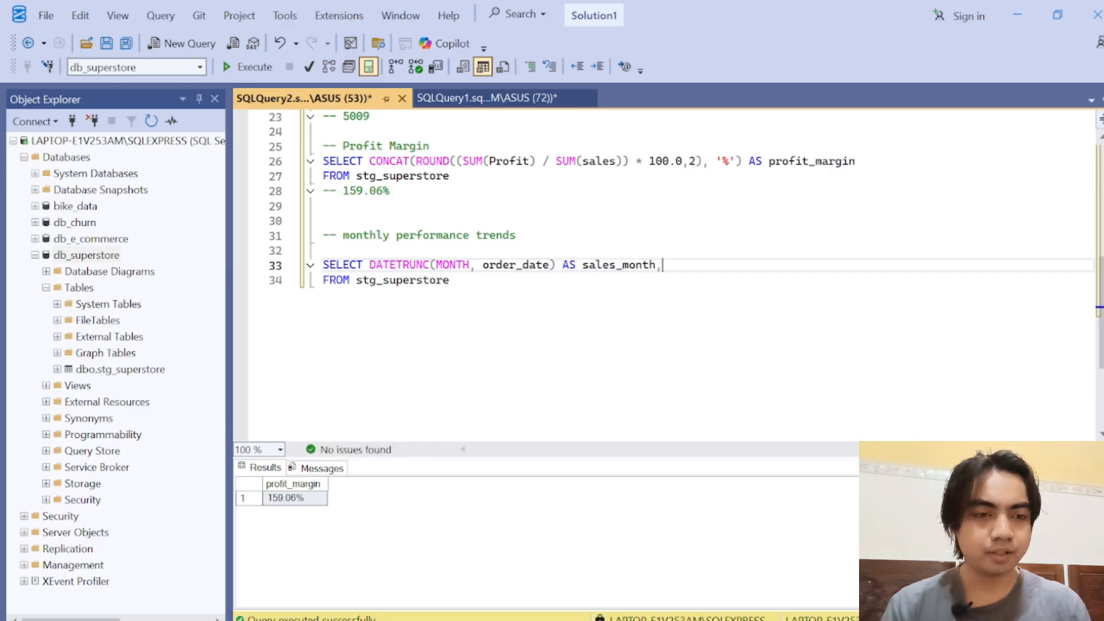
# Step: Add SUM(sales) AS total_sales as the second column, on its own line above the FROM clause
pyautogui.press('Return')
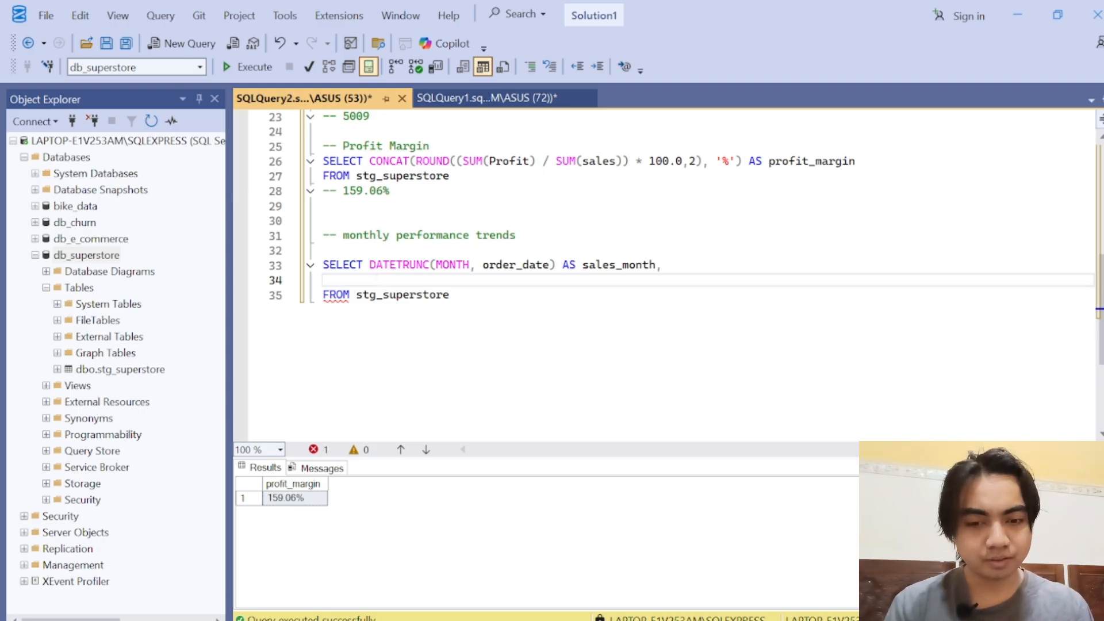
pyautogui.write('SUM()')
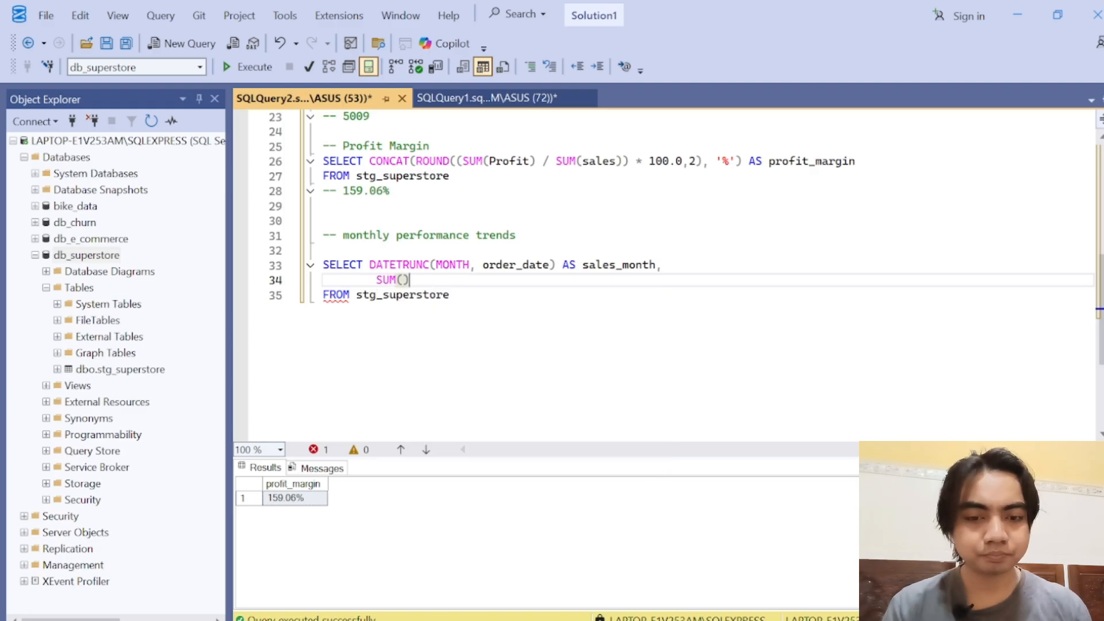
pyautogui.press('Left')
pyautogui.write('sales')
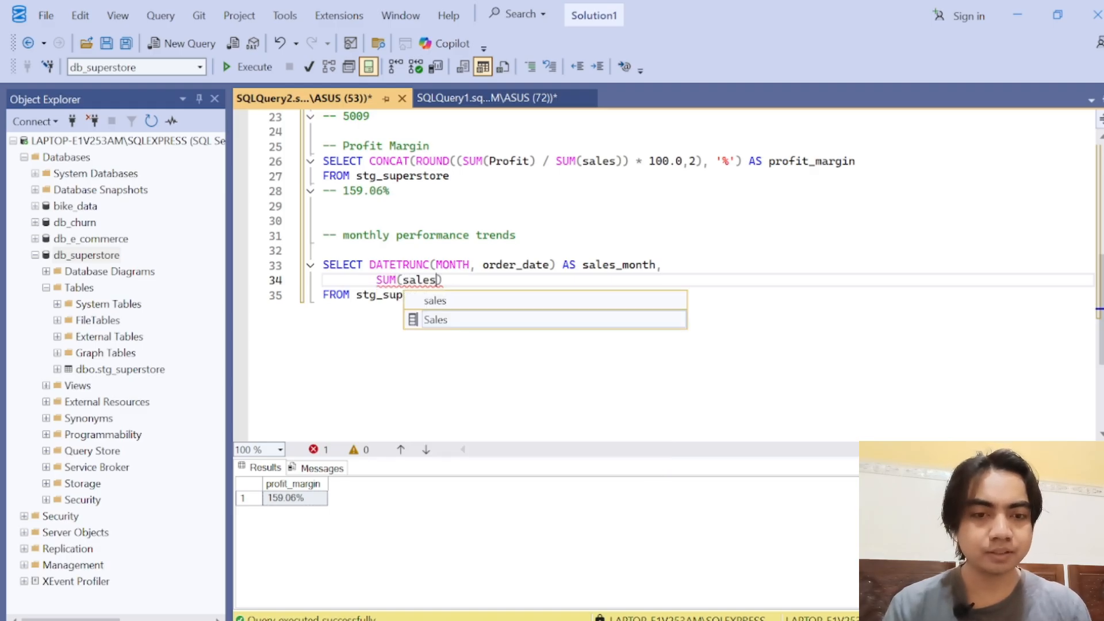
pyautogui.press('Right')
pyautogui.write('AS to')
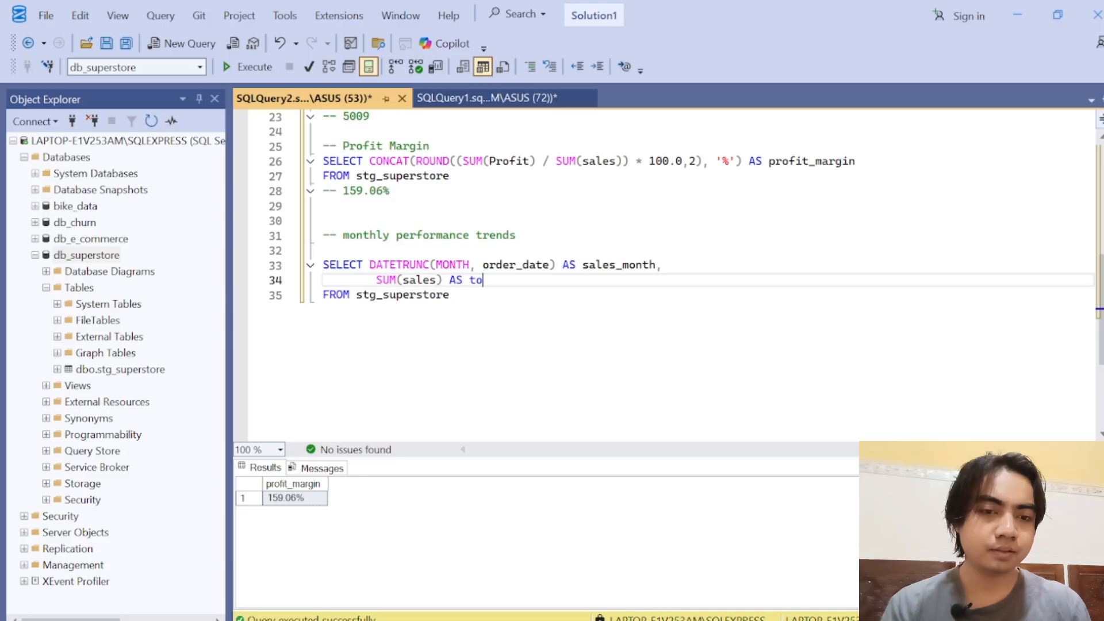
pyautogui.press('BackSpace')
pyautogui.write('otal_sl')
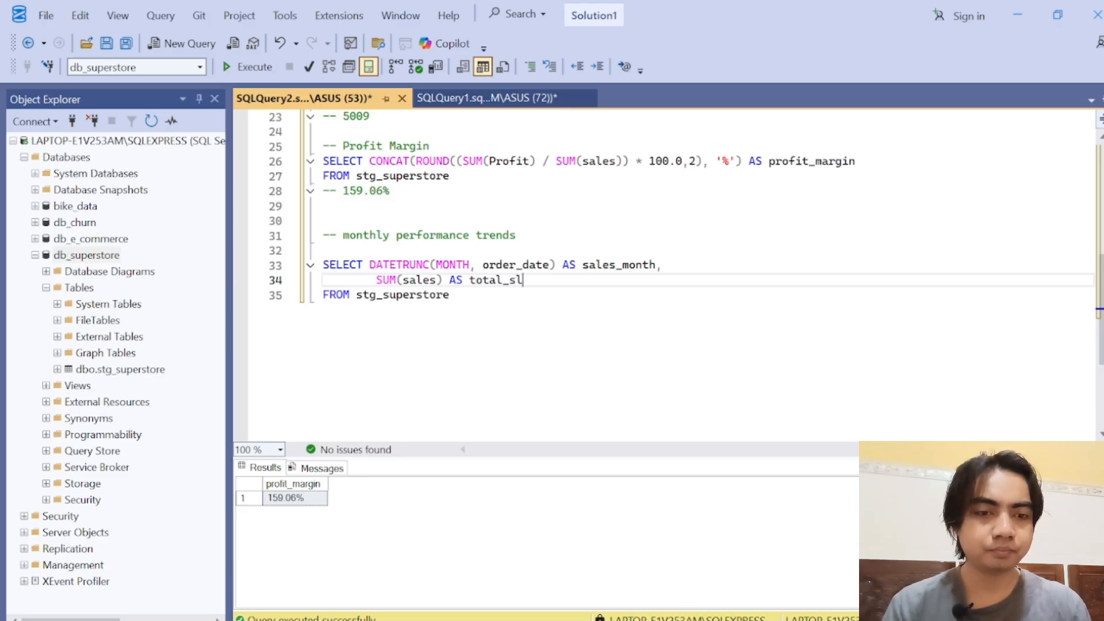
pyautogui.press('BackSpace')
pyautogui.write('ales')
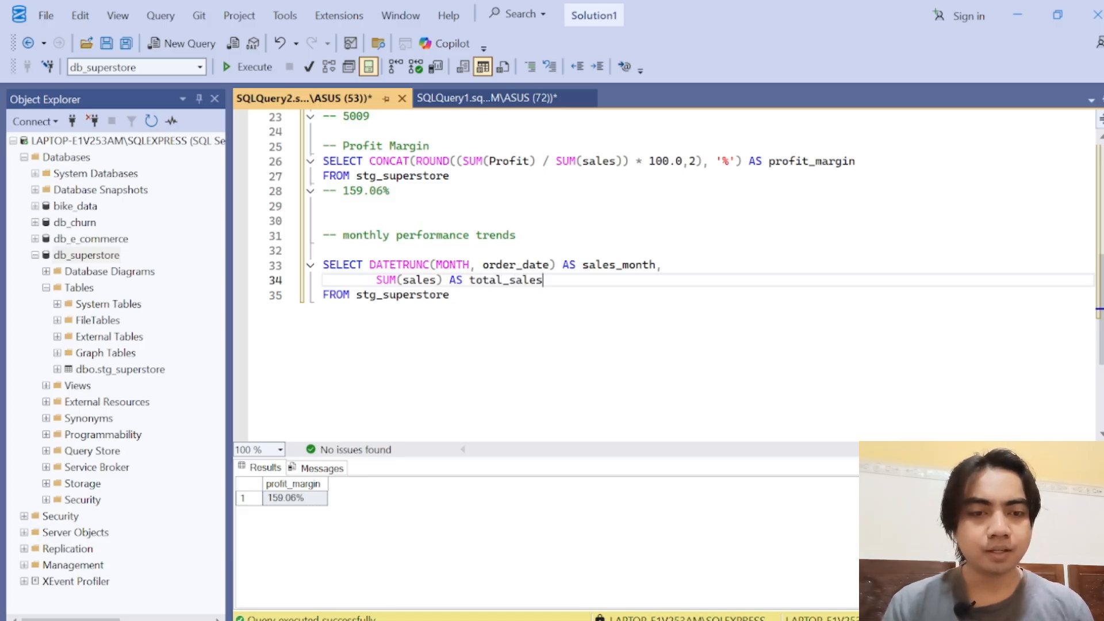
# Step: Start a GROUP BY clause with the DATETRUNC function on a new line below FROM stg_superstore
pyautogui.press('Down')
pyautogui.press('Return')
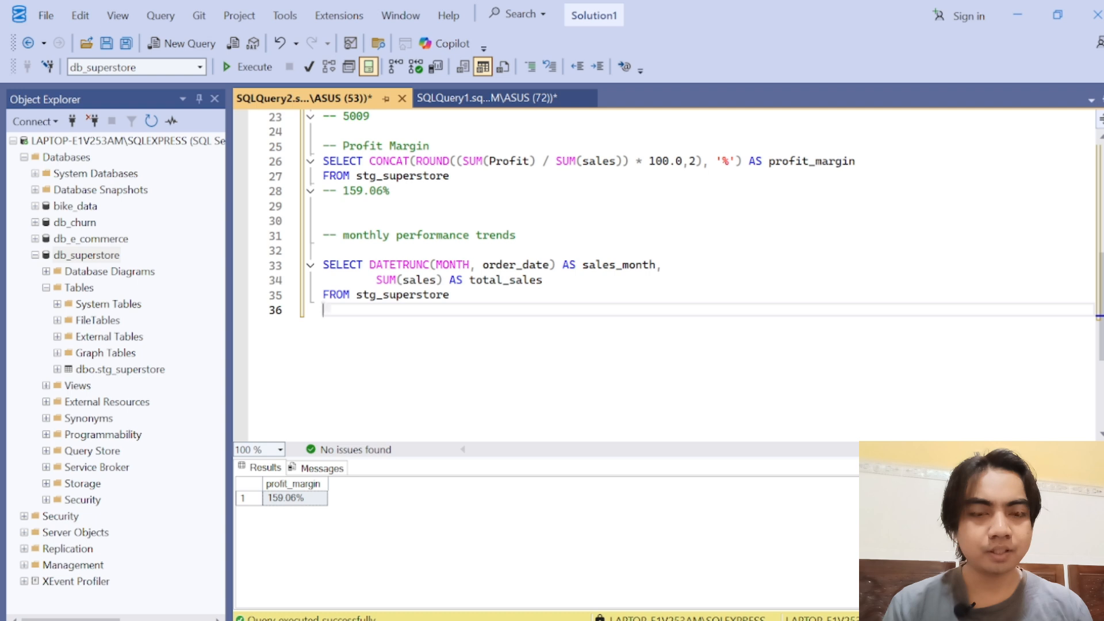
pyautogui.doubleClick(394, 283)
pyautogui.press('Down')
pyautogui.press('Down')
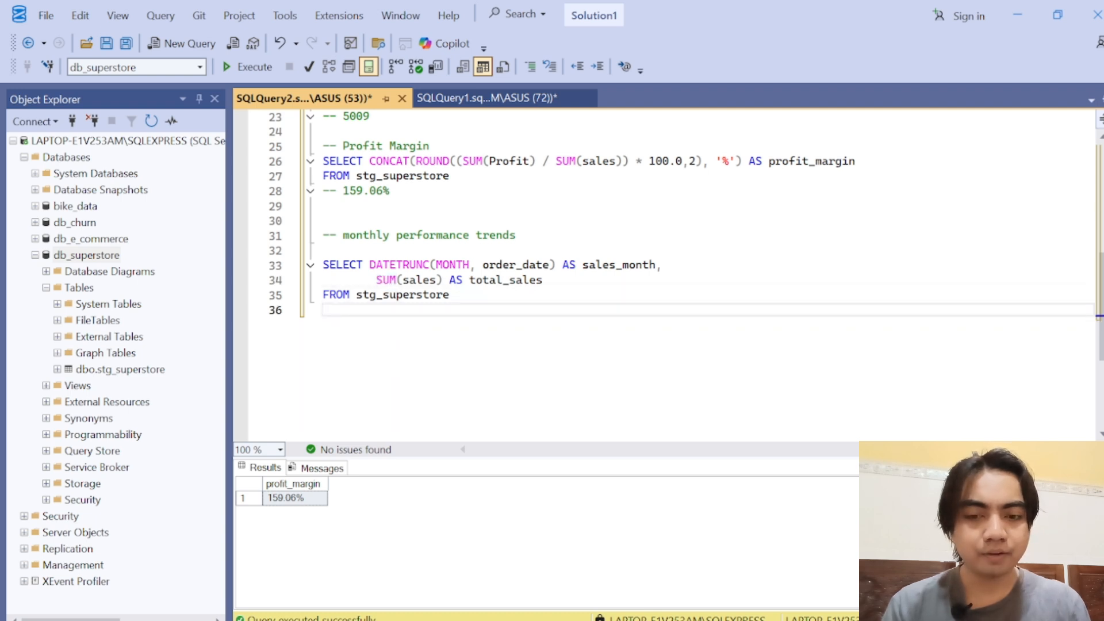
pyautogui.write('GROUP ')
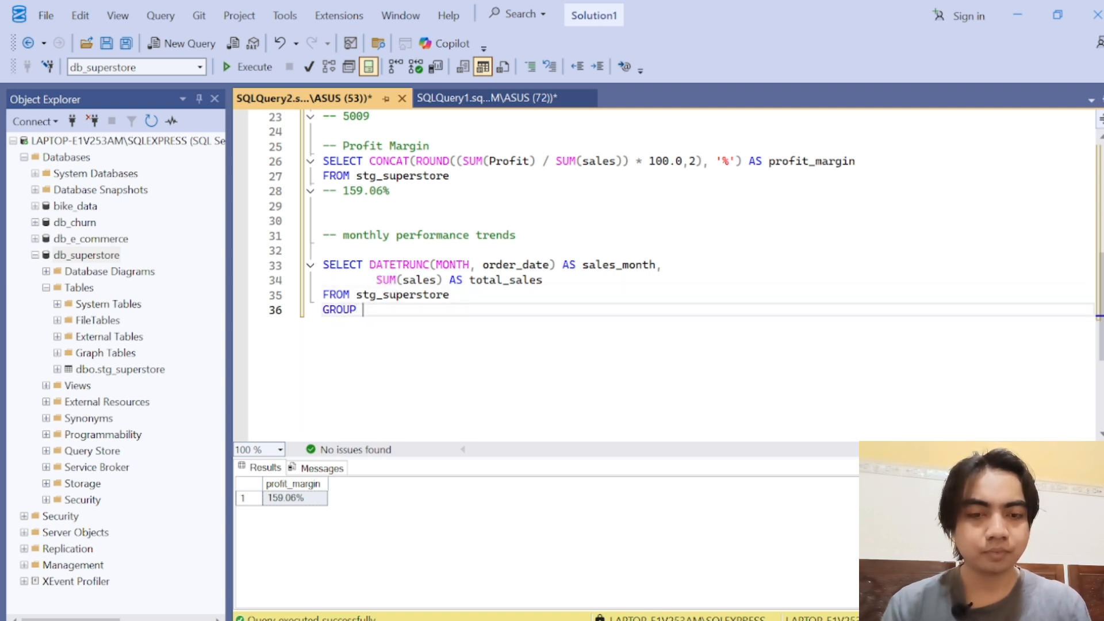
pyautogui.write('BY DAT')
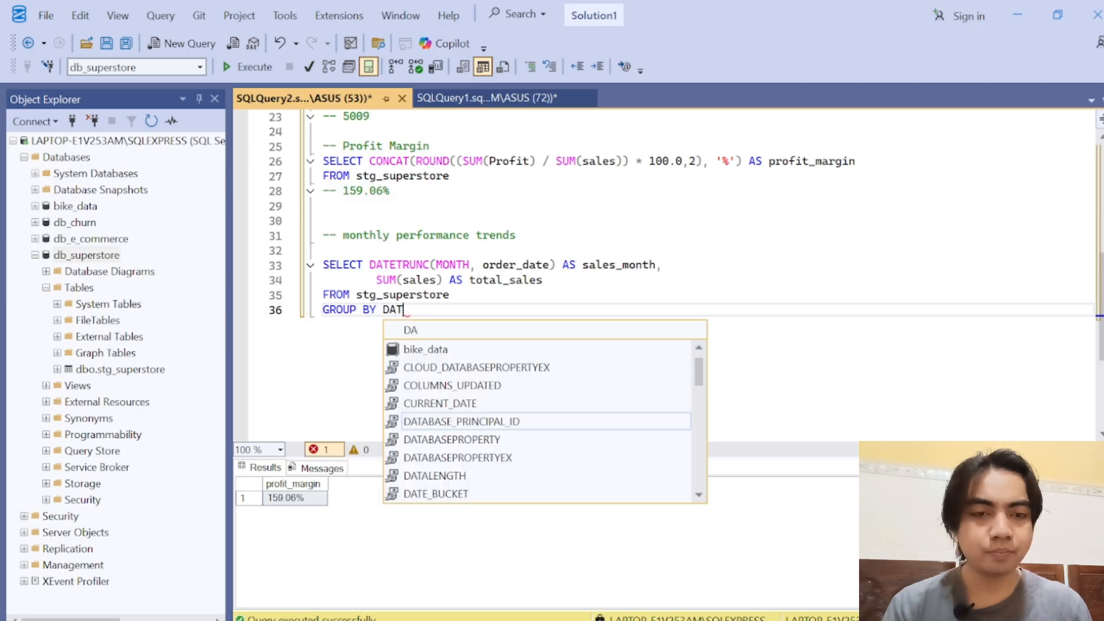
pyautogui.write('ET')
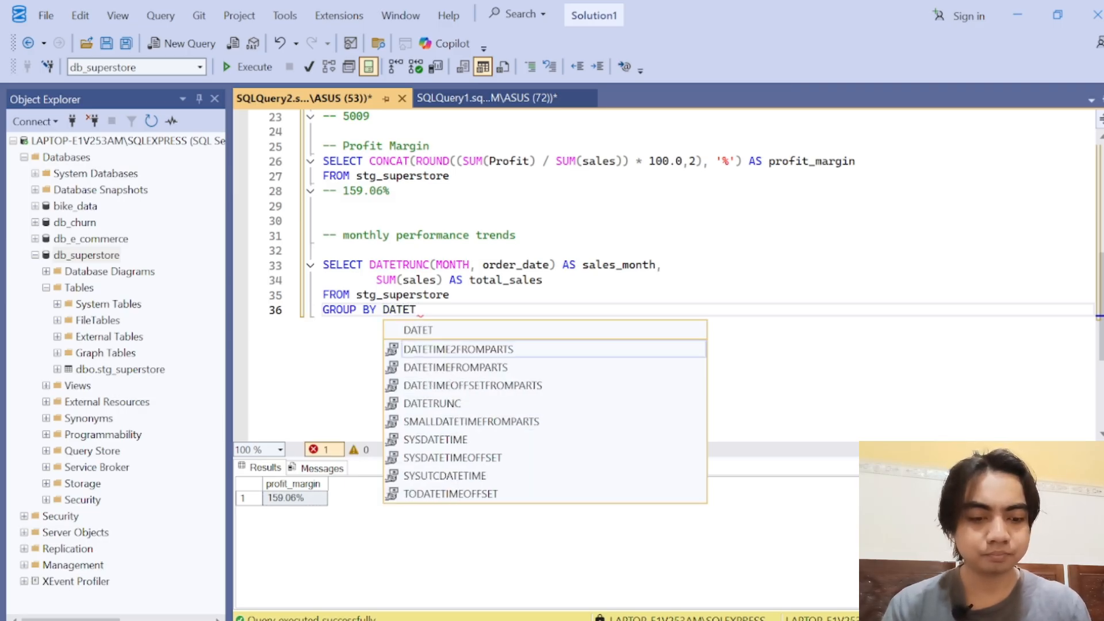
pyautogui.write('RUN')
pyautogui.press('Tab')
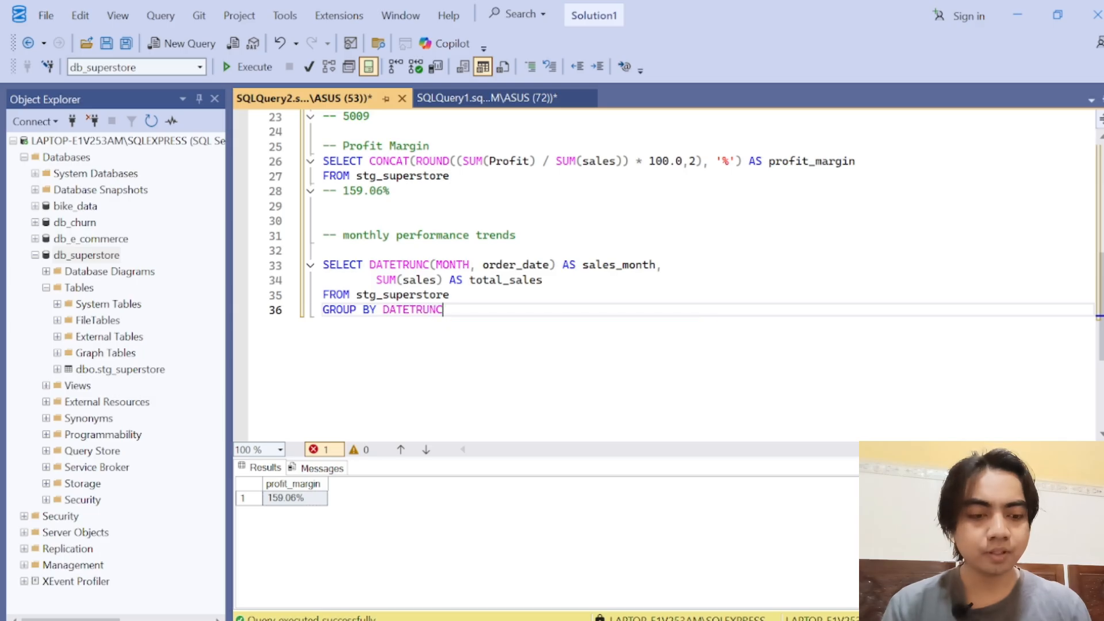
# Step: Give the GROUP BY clause's DATETRUNC function the arguments MONTH and order_date
pyautogui.write('(MONTH')
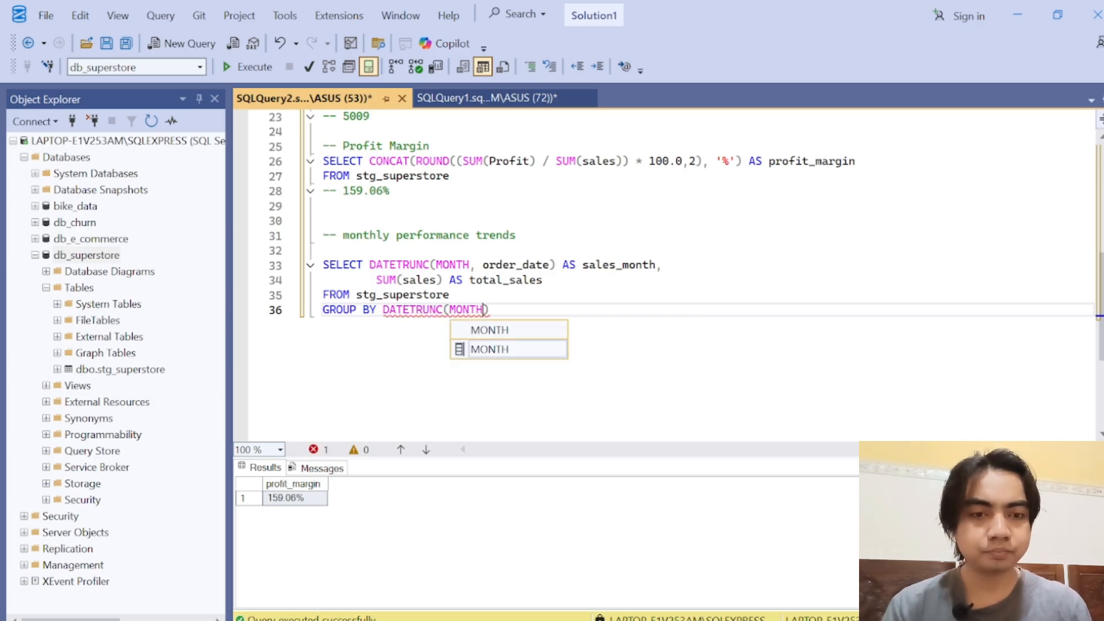
pyautogui.write(', orderr')
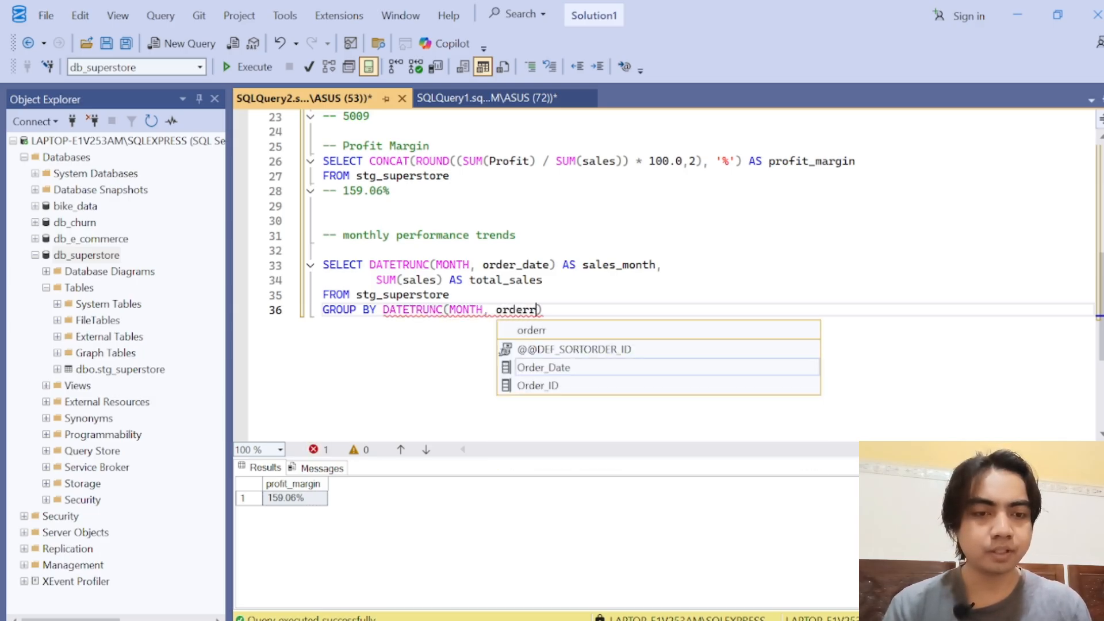
pyautogui.press('BackSpace')
pyautogui.press('BackSpace')
pyautogui.write('r_date')
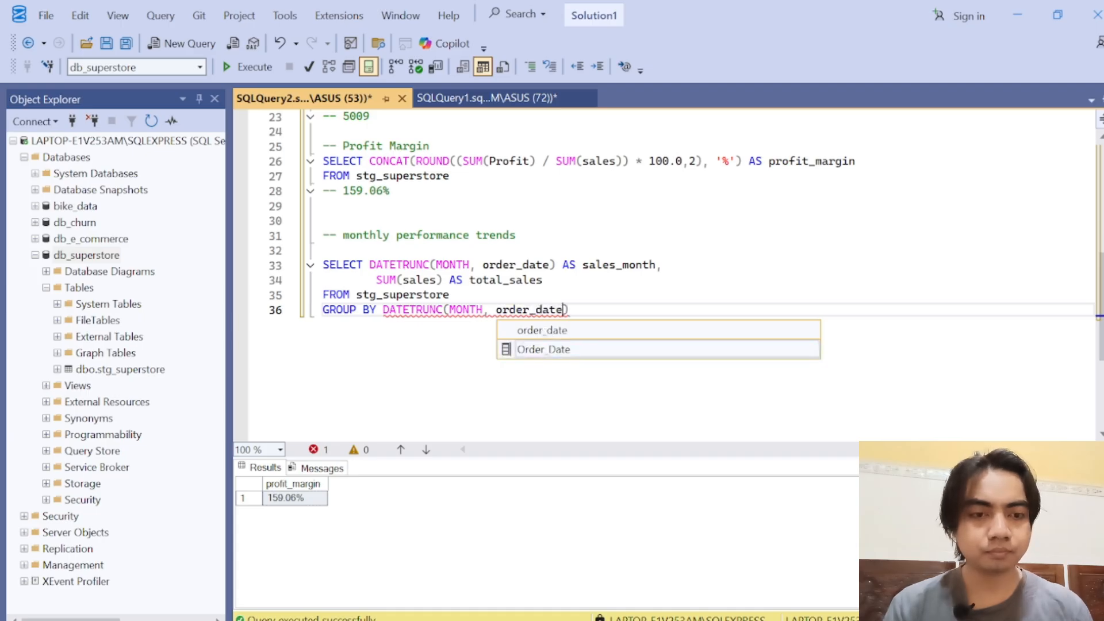
pyautogui.write(')')
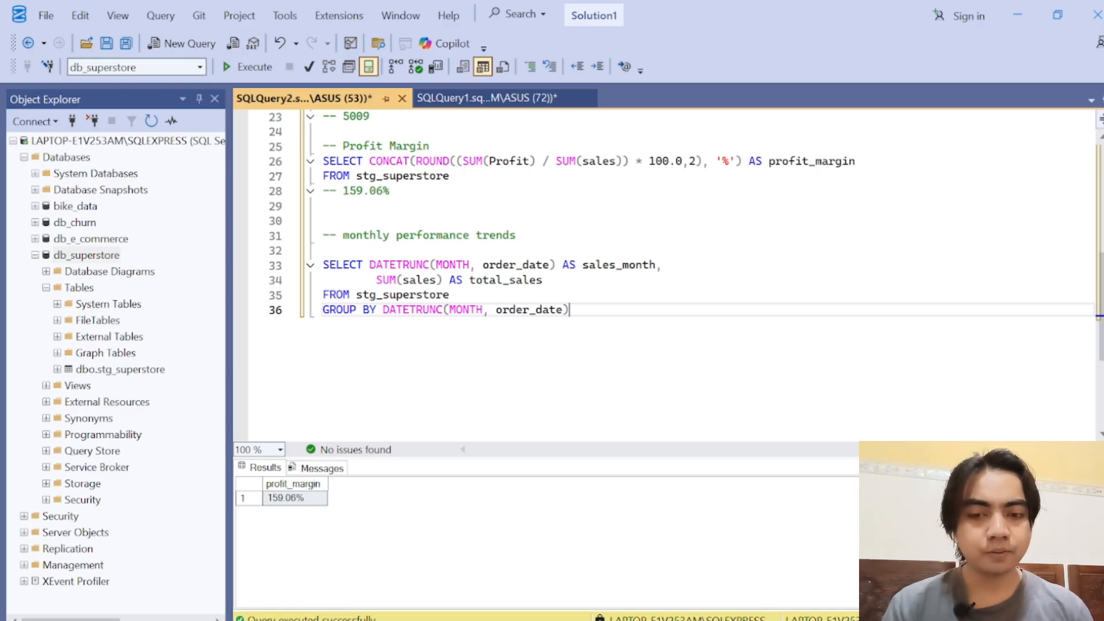
# Step: Run only the monthly sales query and enlarge the results area to show more rows
pyautogui.moveTo(569, 310); pyautogui.dragTo(323, 265)
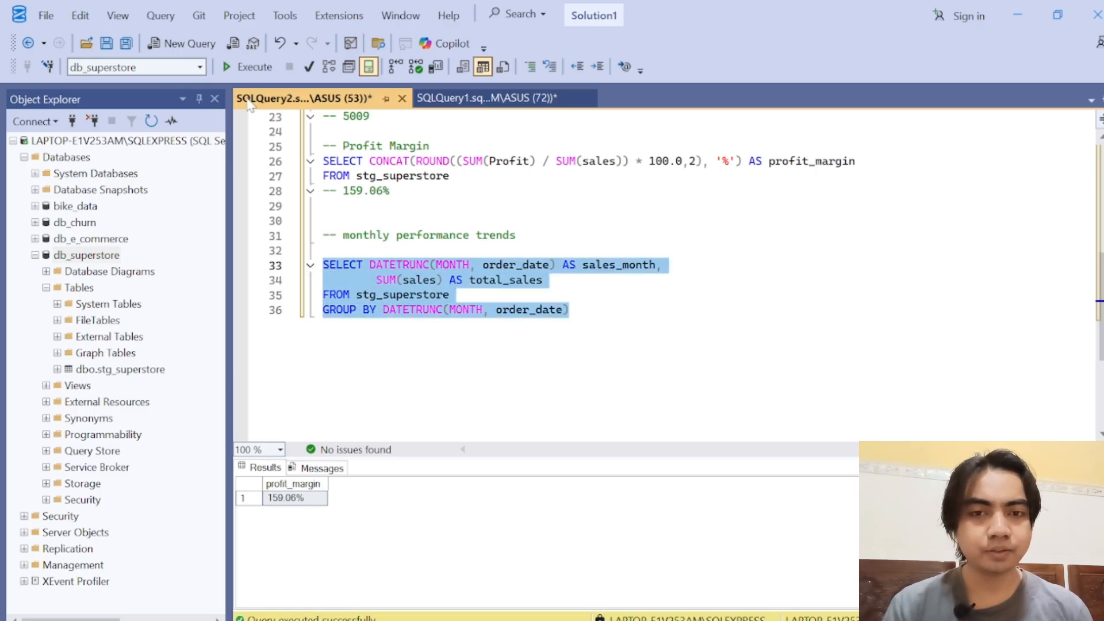
pyautogui.click(247, 67)
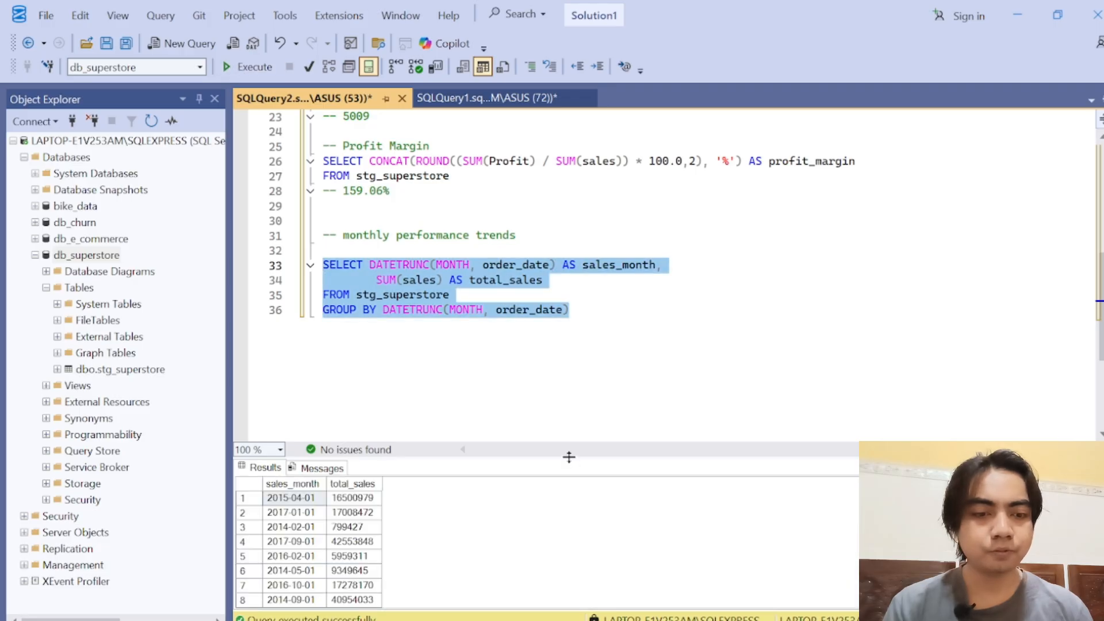
pyautogui.moveTo(569, 457); pyautogui.dragTo(584, 336)
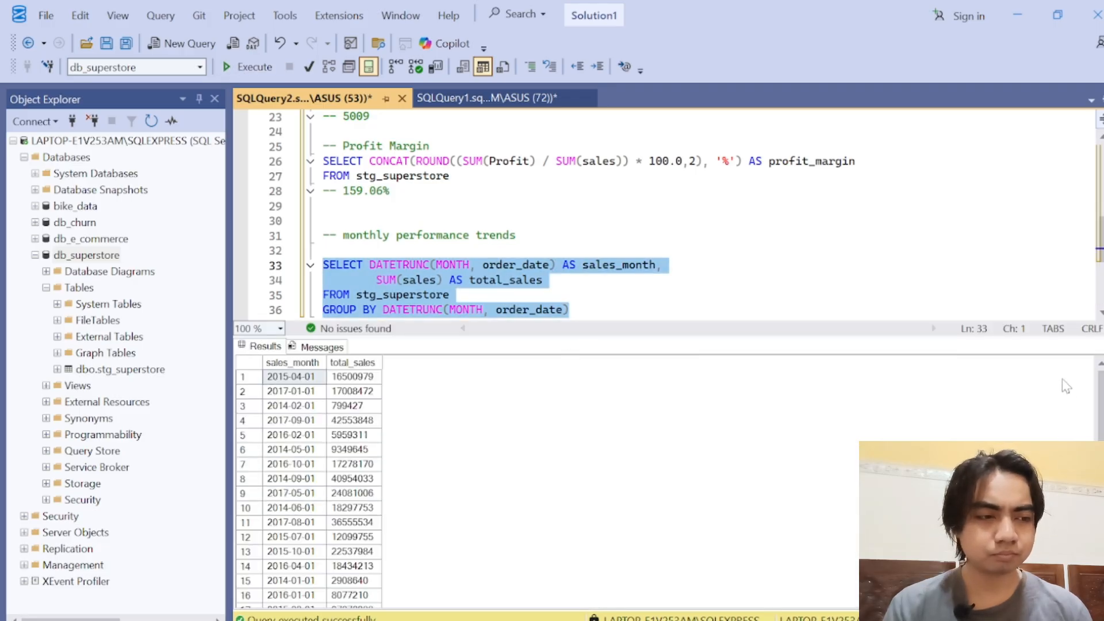
pyautogui.moveTo(1102, 403); pyautogui.dragTo(1100, 350)
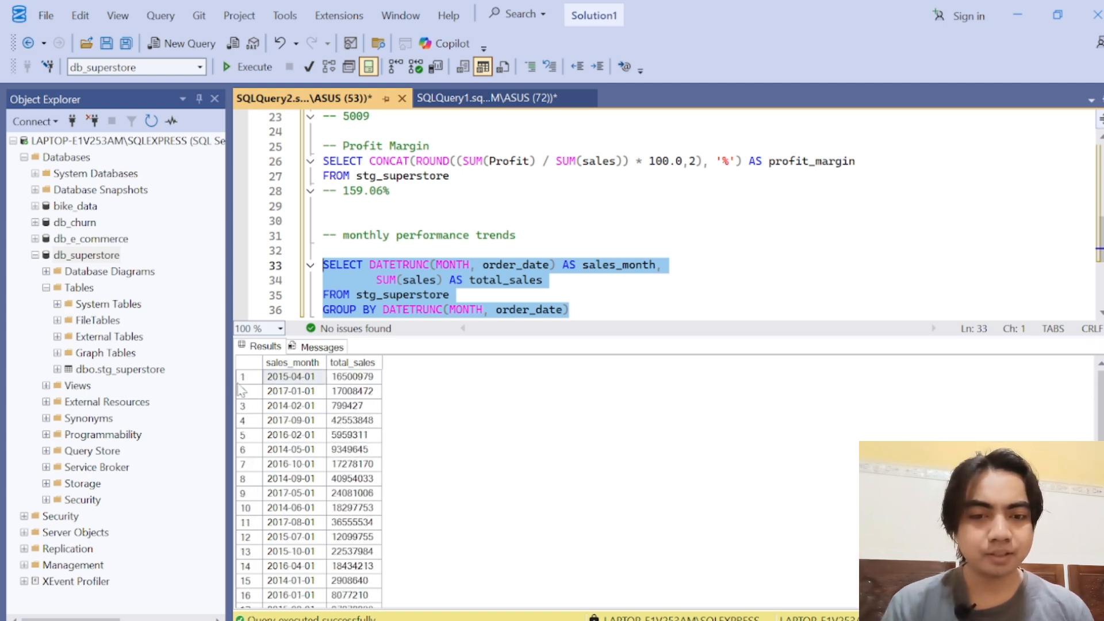
# Step: Examine the order of the sales_month values in the first result rows, then restore more room for the query
pyautogui.click(287, 381)
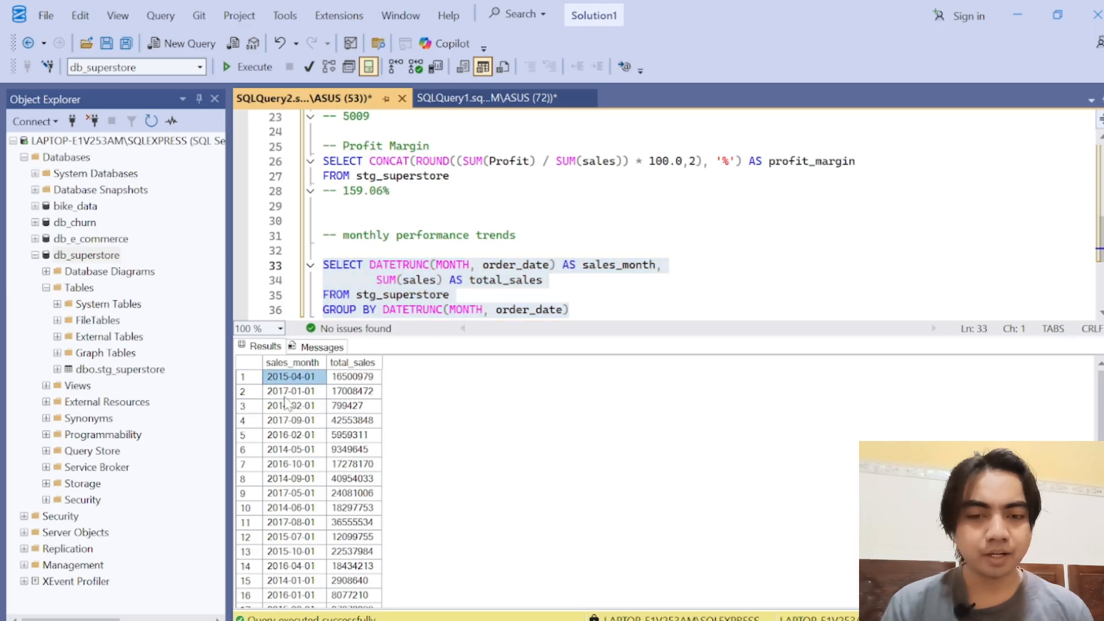
pyautogui.click(285, 395)
pyautogui.click(311, 379)
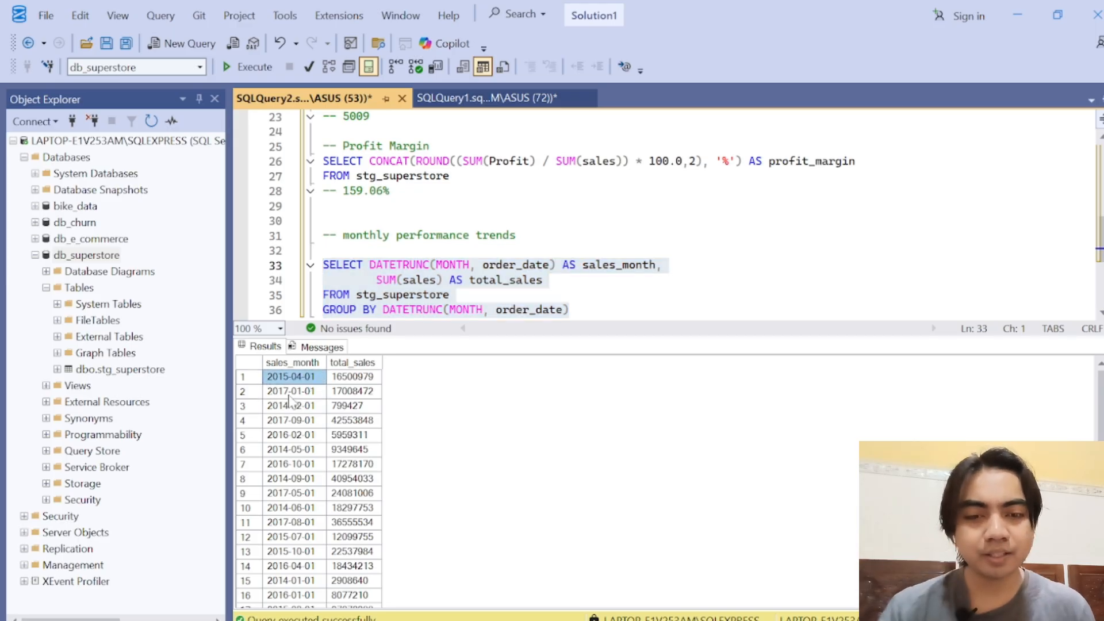
pyautogui.click(295, 396)
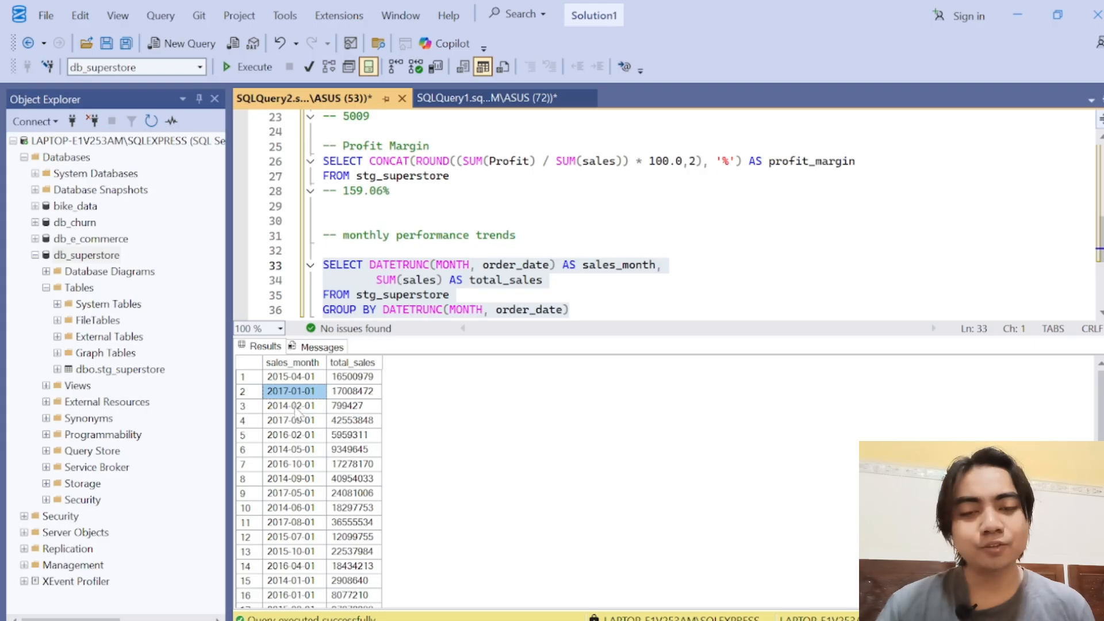
pyautogui.click(295, 406)
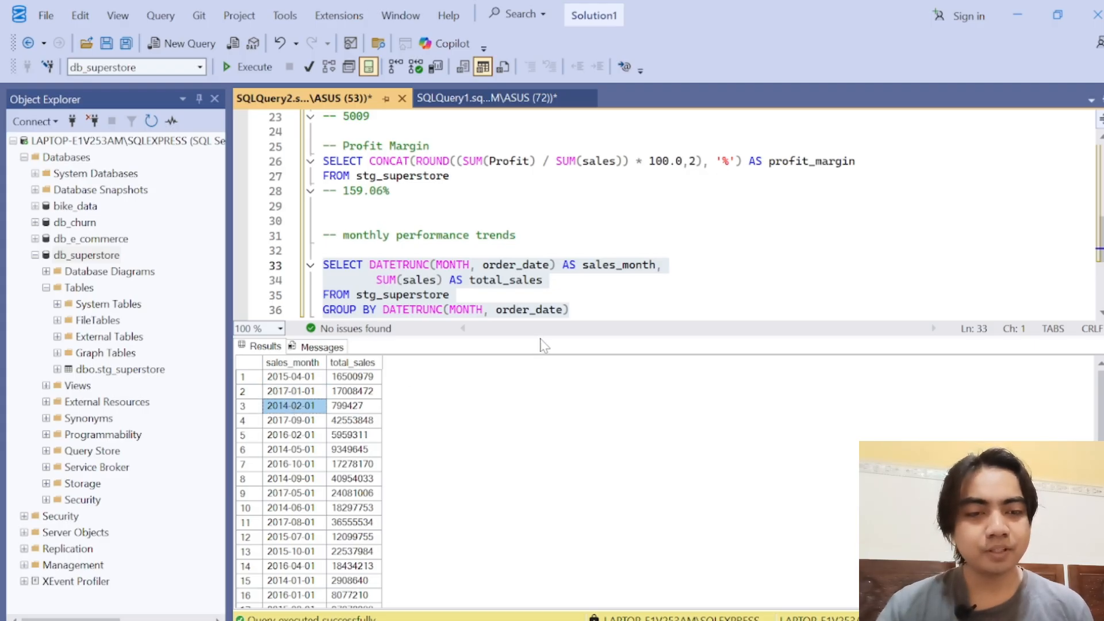
pyautogui.moveTo(542, 335); pyautogui.dragTo(546, 409)
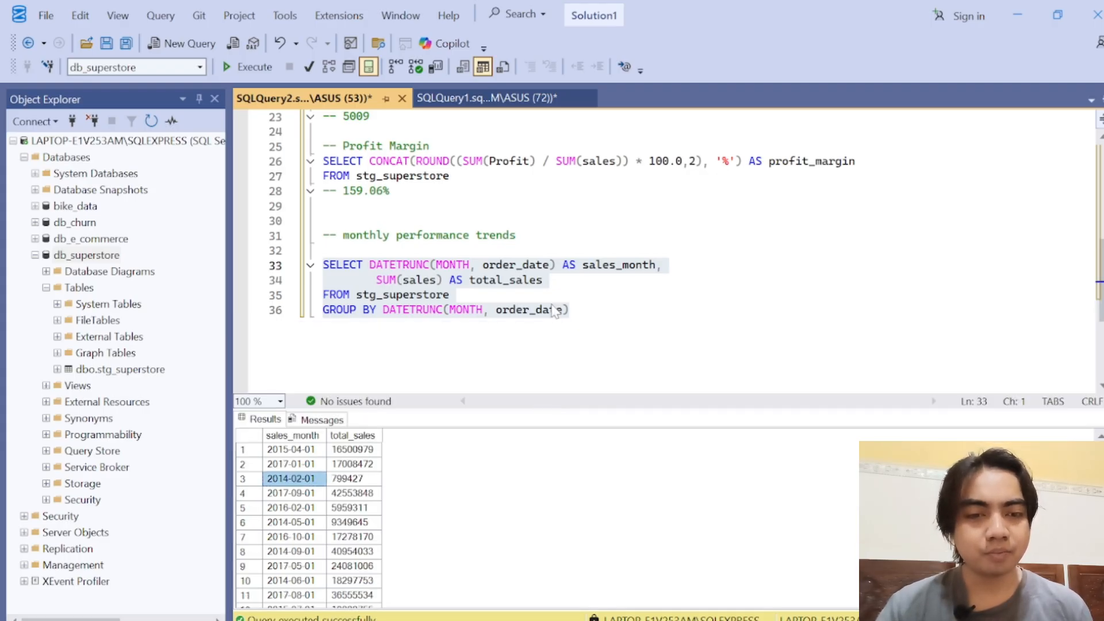
# Step: Add an empty line below the GROUP BY clause and review the first month's sales in the results
pyautogui.click(570, 310)
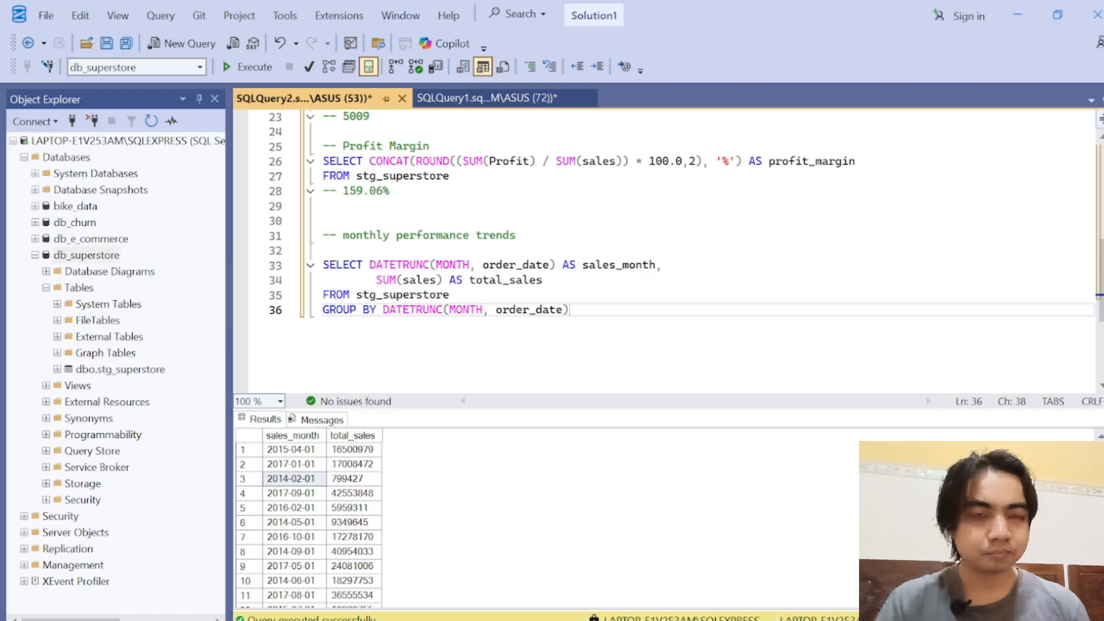
pyautogui.press('Return')
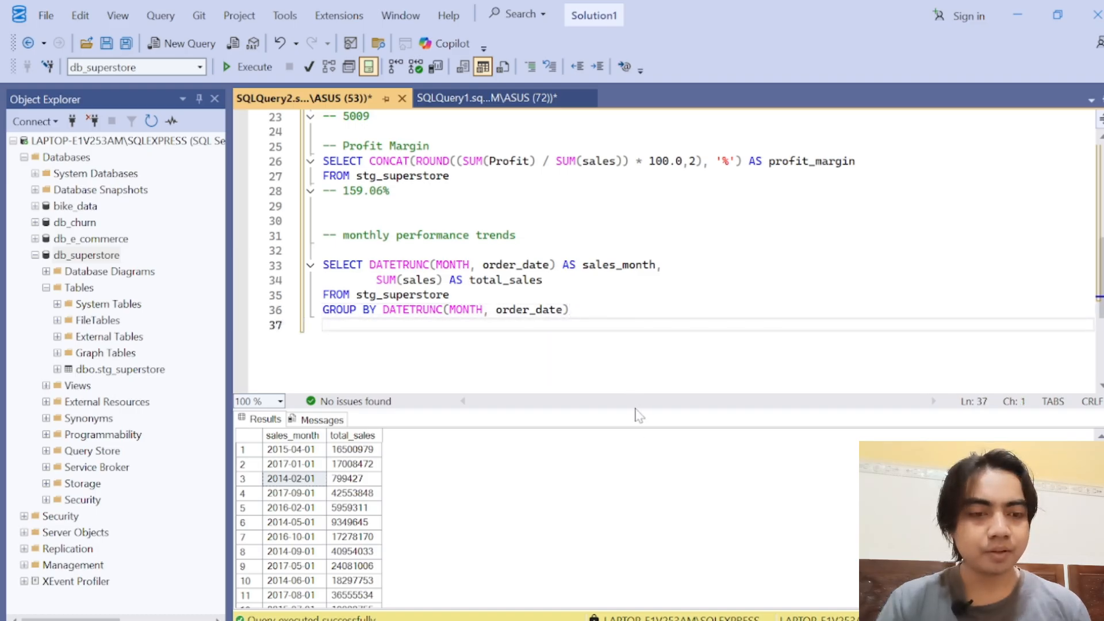
pyautogui.moveTo(631, 409); pyautogui.dragTo(630, 253)
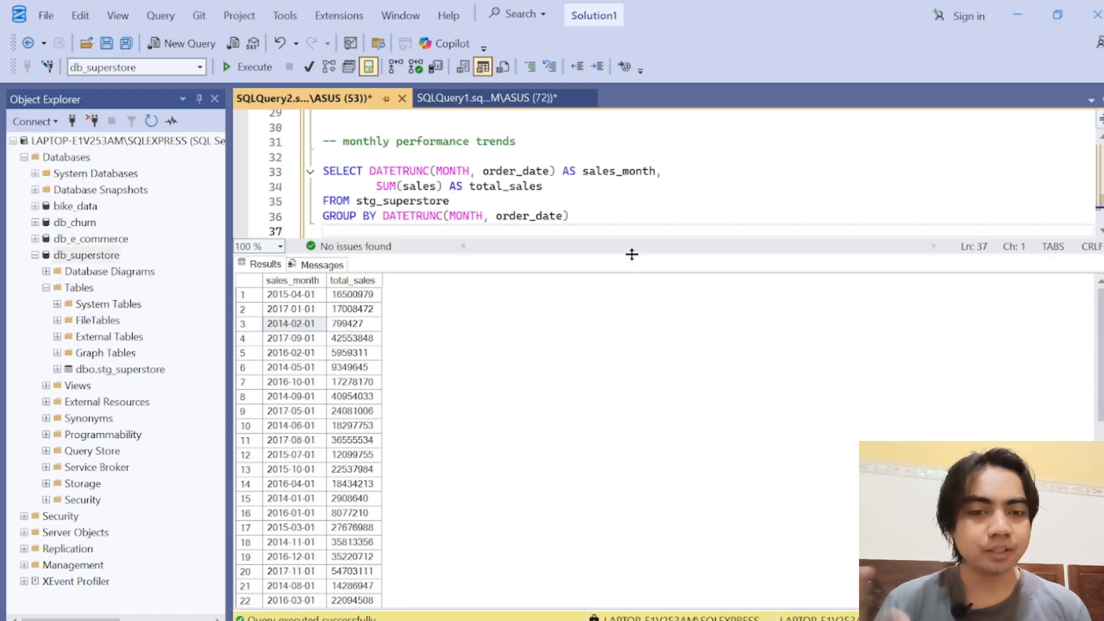
pyautogui.click(310, 296)
pyautogui.press('Right')
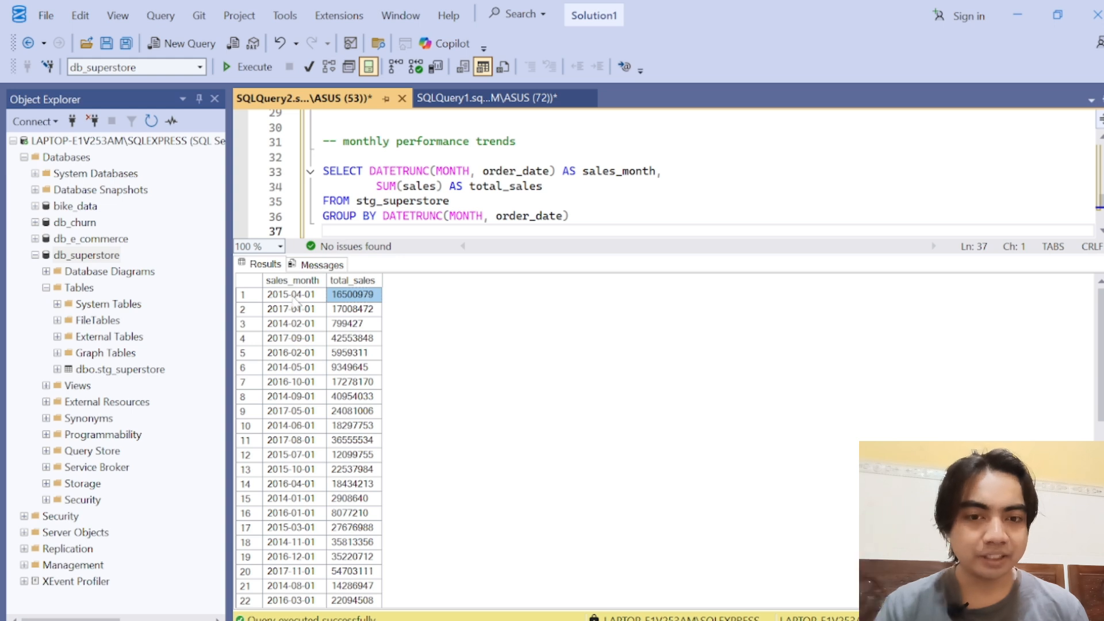
pyautogui.click(293, 297)
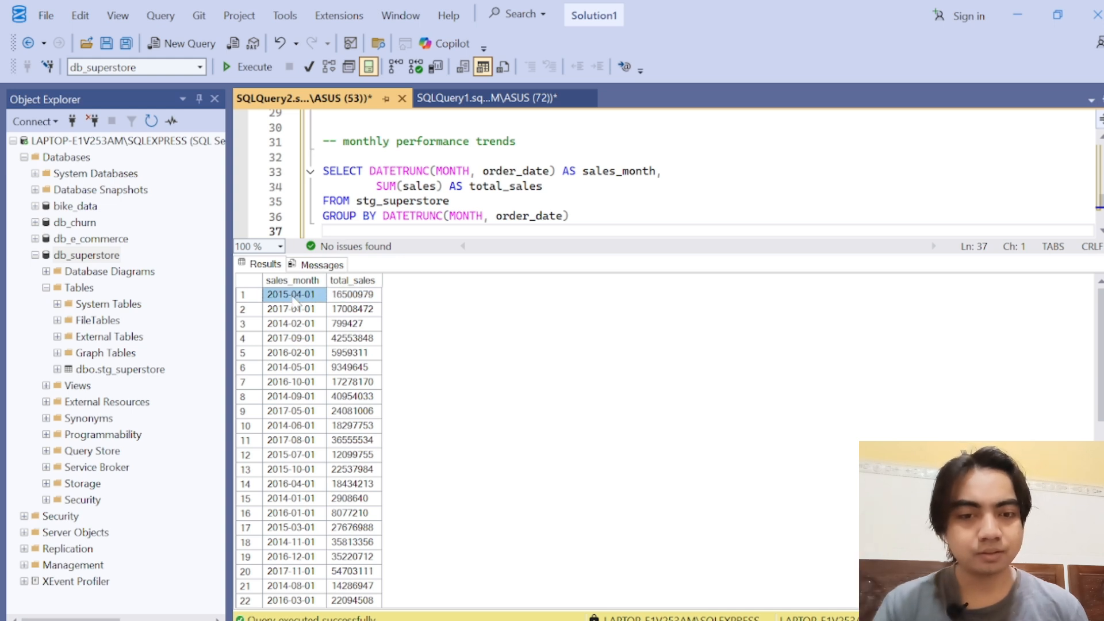
pyautogui.click(514, 253)
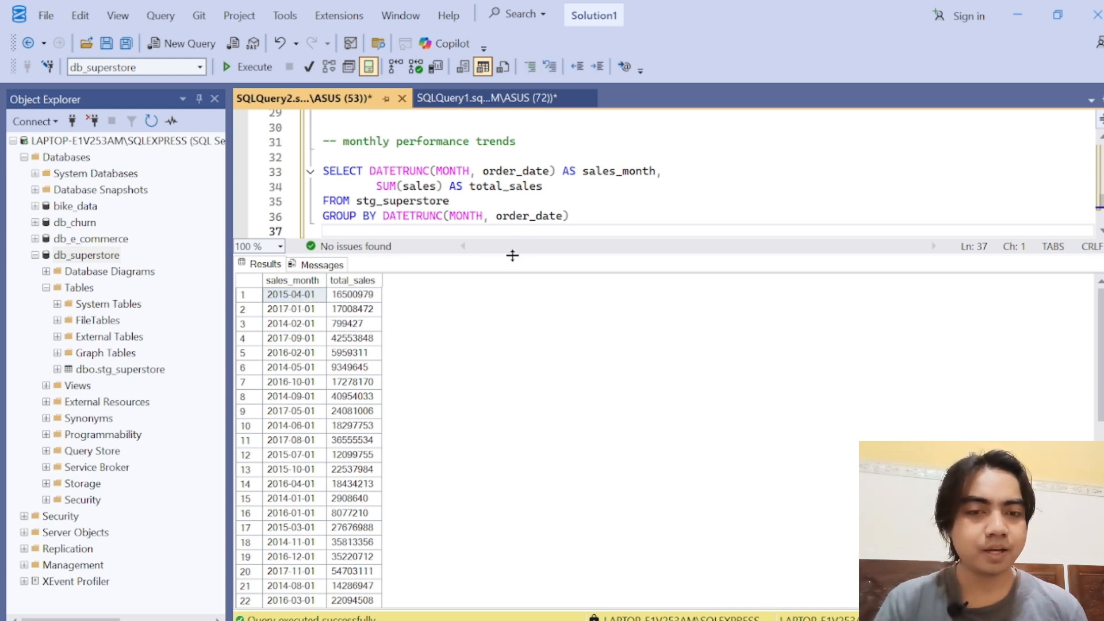
pyautogui.moveTo(512, 256); pyautogui.dragTo(515, 404)
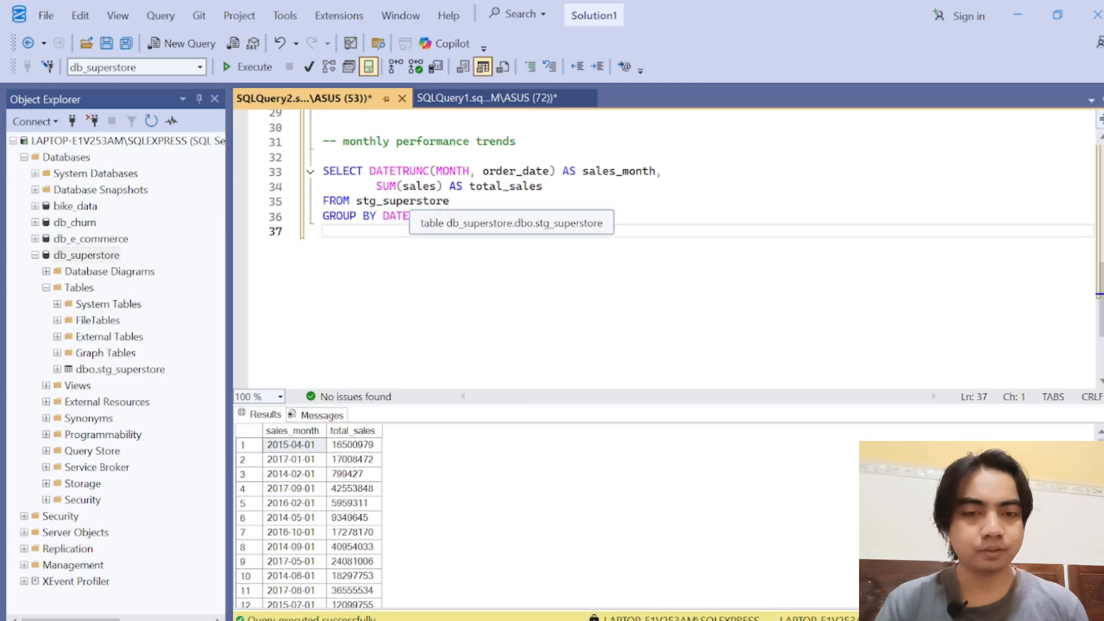
# Step: Add a closing parenthesis below the GROUP BY clause and insert an empty line above the monthly SELECT
pyautogui.write(')')
pyautogui.press('Up')
pyautogui.press('Up')
pyautogui.press('Up')
pyautogui.press('Up')
pyautogui.press('Up')
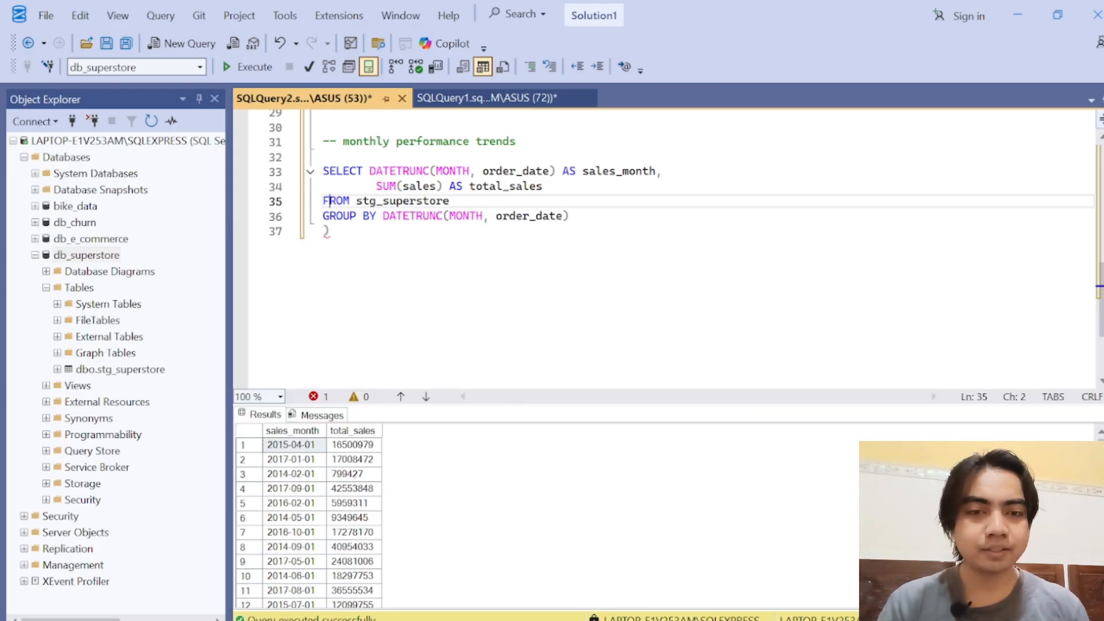
pyautogui.press('Return')
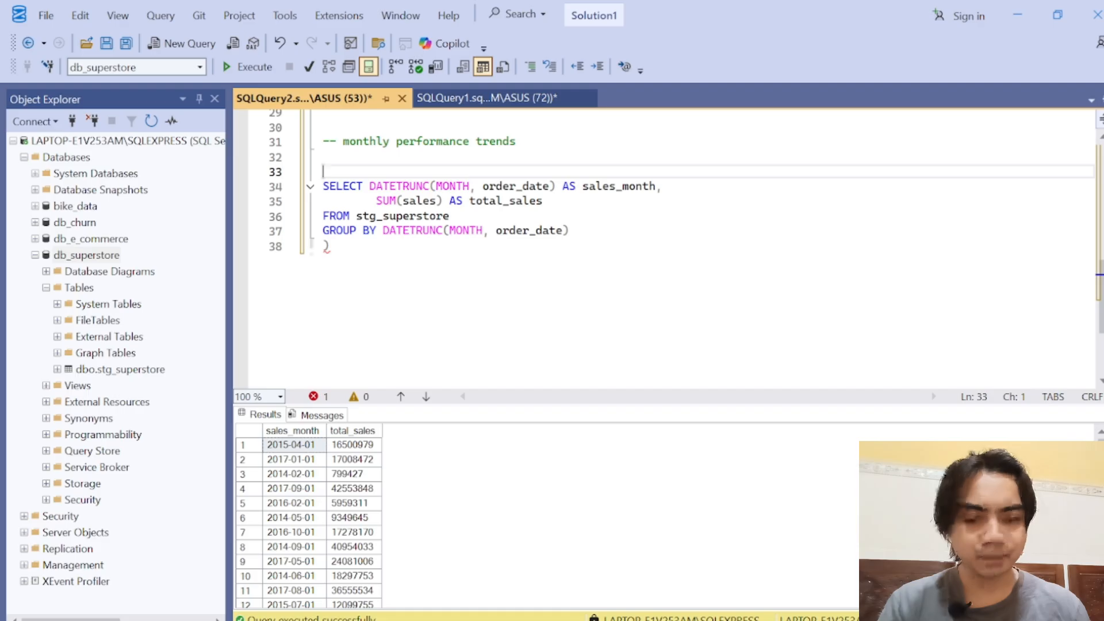
# Step: Write WITH monthly_data AS above the monthly SELECT, followed by an opening parenthesis on its own line
pyautogui.write('WITH ')
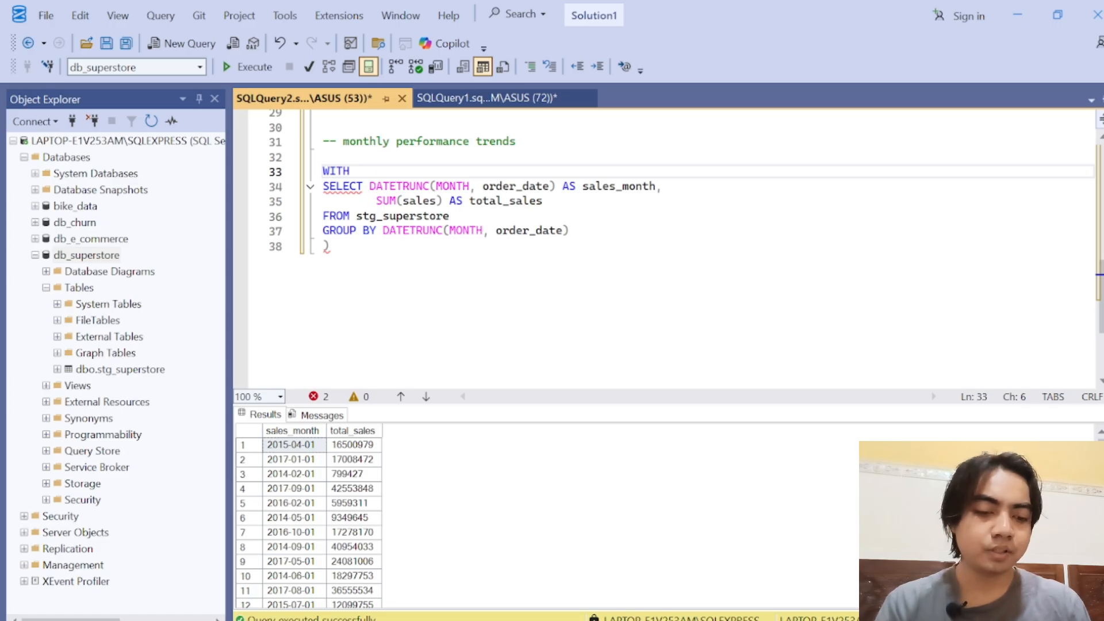
pyautogui.write('omnthly')
pyautogui.press('BackSpace')
pyautogui.press('BackSpace')
pyautogui.press('BackSpace')
pyautogui.press('BackSpace')
pyautogui.press('BackSpace')
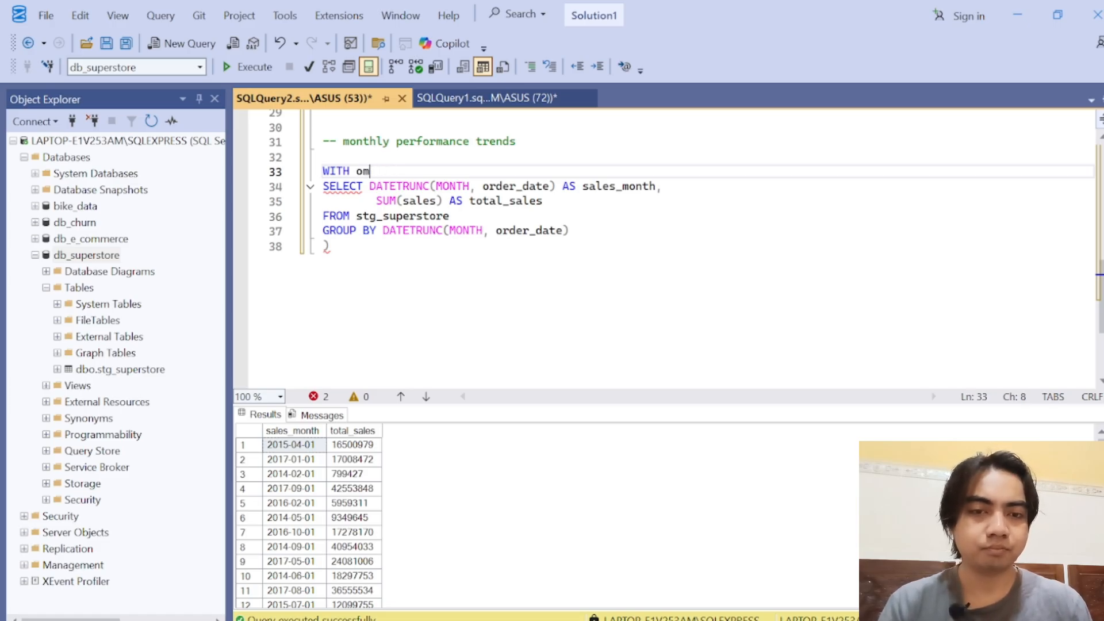
pyautogui.press('BackSpace')
pyautogui.press('BackSpace')
pyautogui.write('monthly')
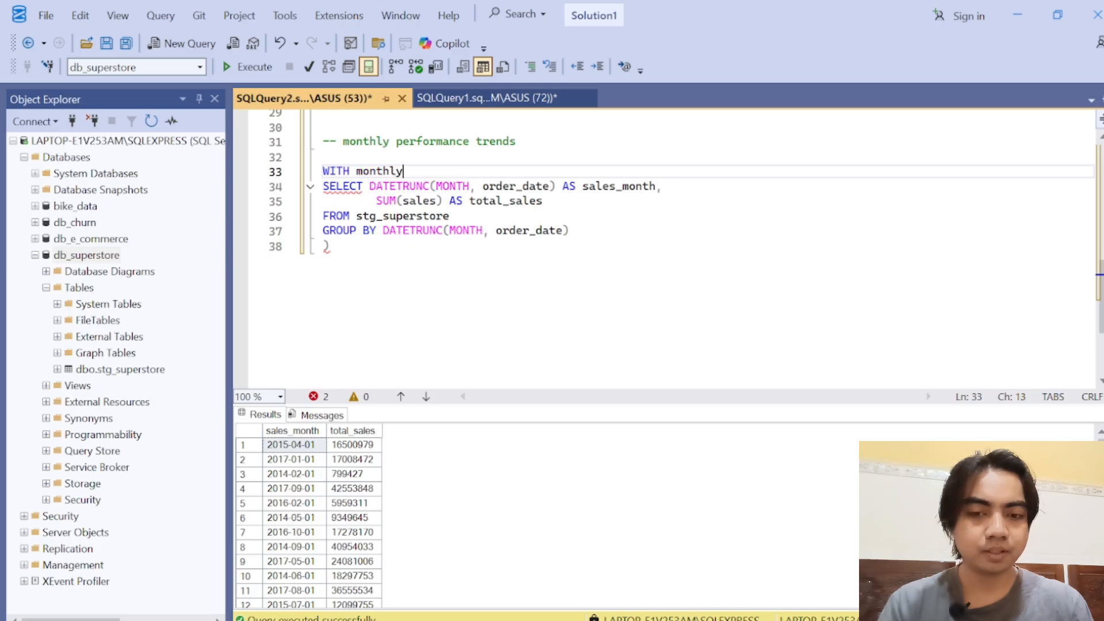
pyautogui.write('_data ')
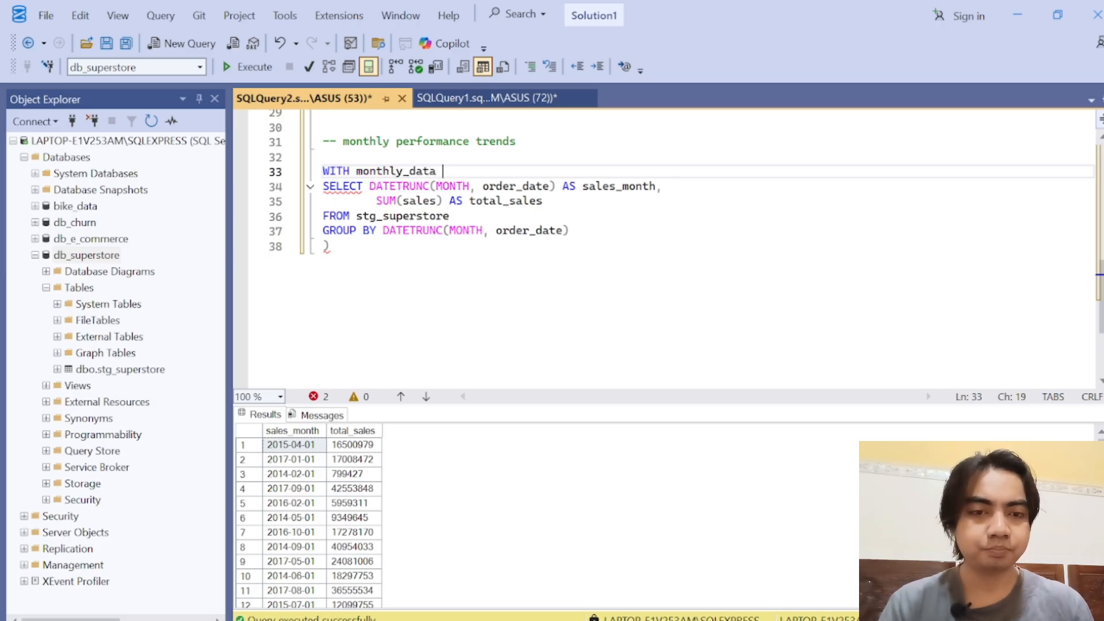
pyautogui.write('AS')
pyautogui.press('Return')
pyautogui.write('(')
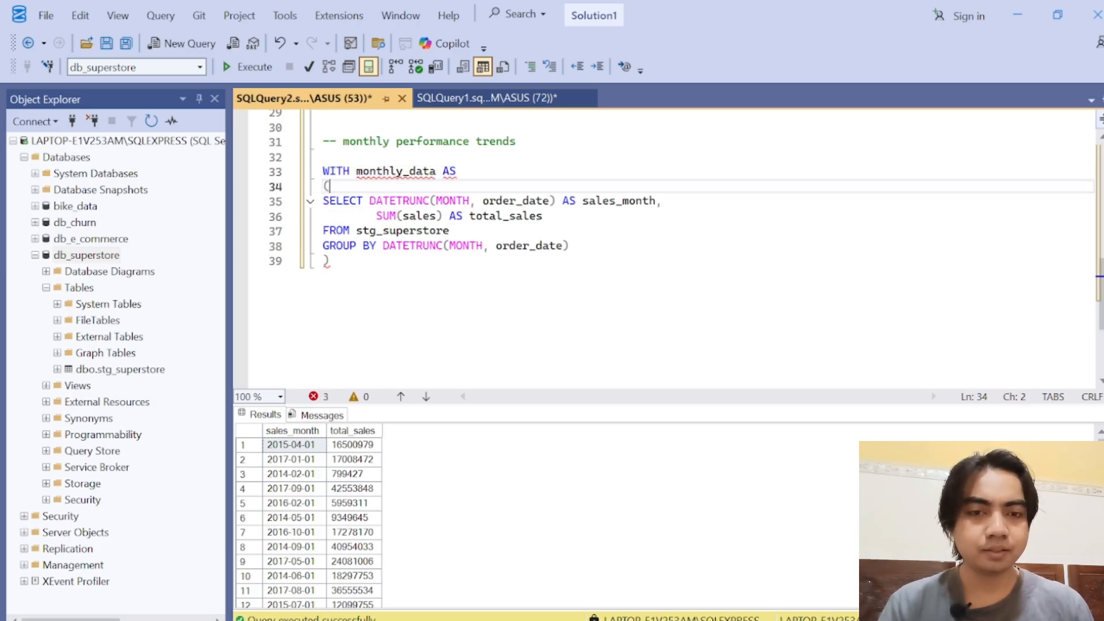
# Step: Indent the whole SELECT to GROUP BY block one level inside the monthly_data parentheses
pyautogui.press('Down')
pyautogui.press('Down')
pyautogui.press('Down')
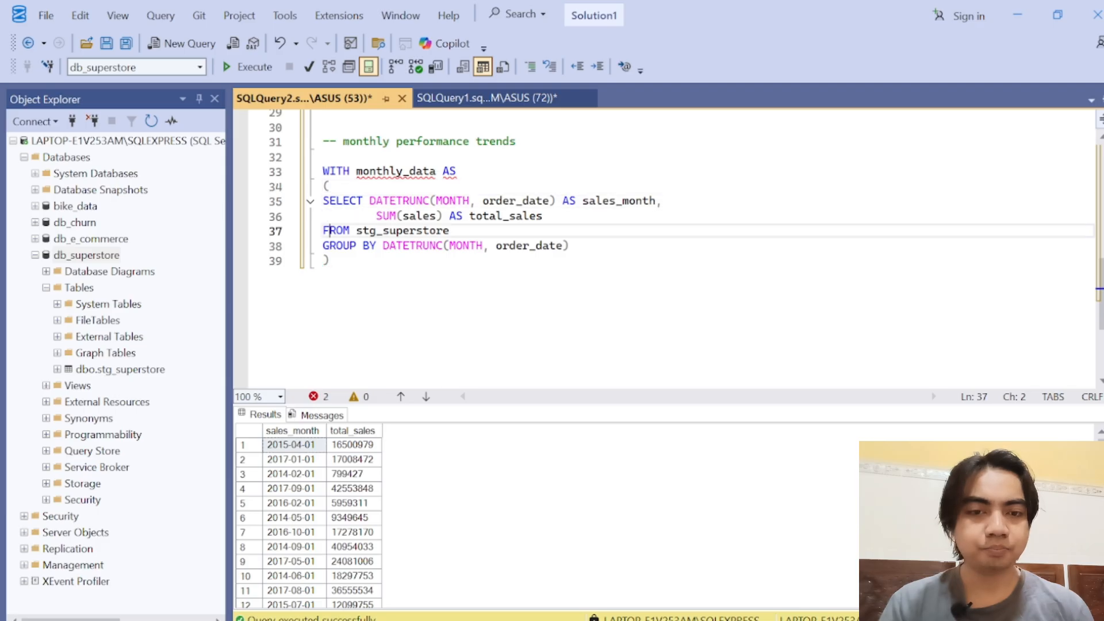
pyautogui.click(601, 246)
pyautogui.moveTo(575, 246); pyautogui.dragTo(314, 210)
pyautogui.press('Tab')
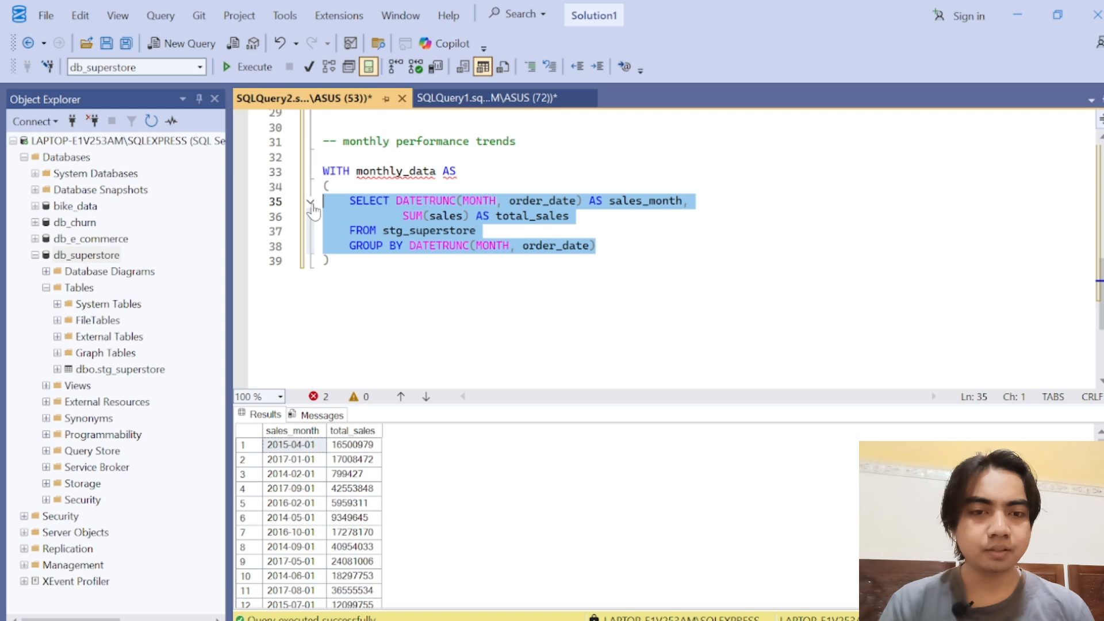
# Step: Terminate the Profit Margin query with a semicolon on its own line below FROM stg_superstore
pyautogui.click(538, 217)
pyautogui.click(404, 171)
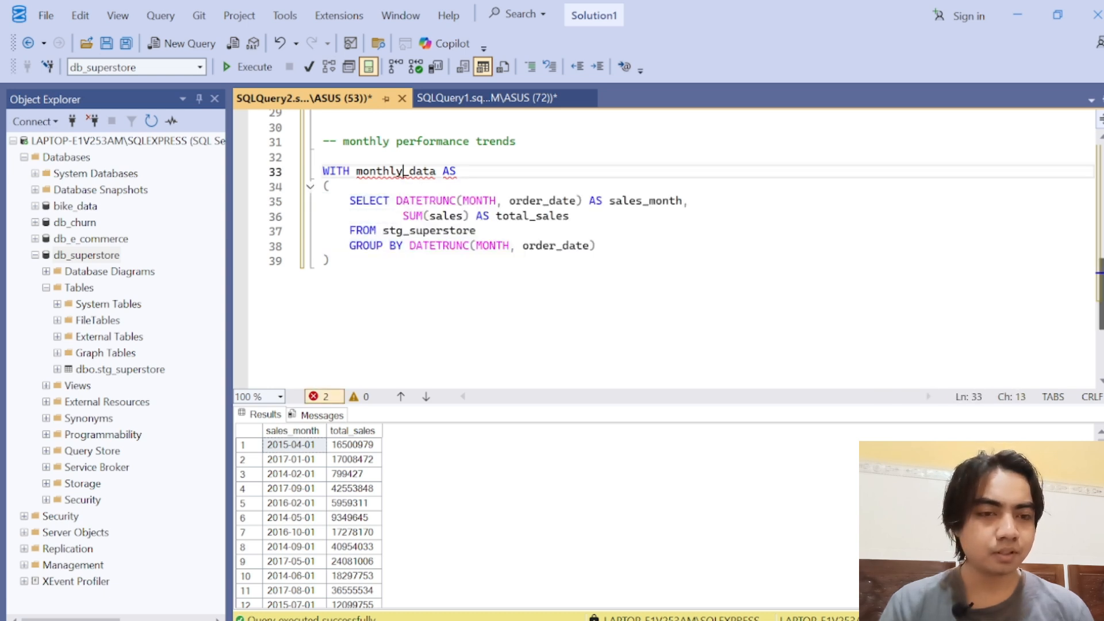
pyautogui.scroll(2, 404, 173)
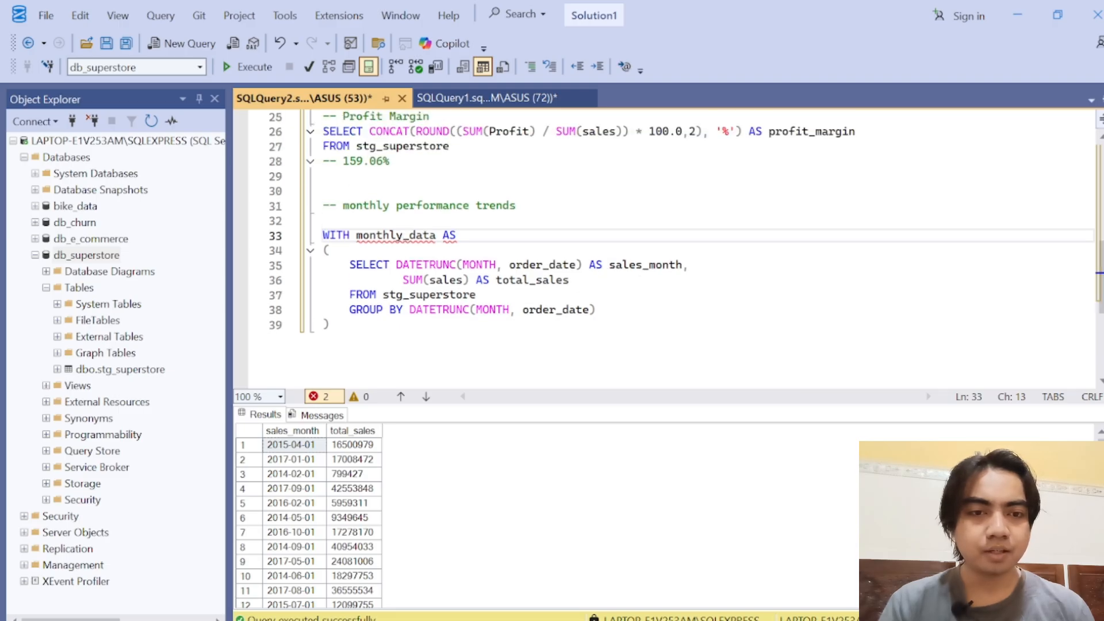
pyautogui.click(450, 146)
pyautogui.press('Return')
pyautogui.write(';')
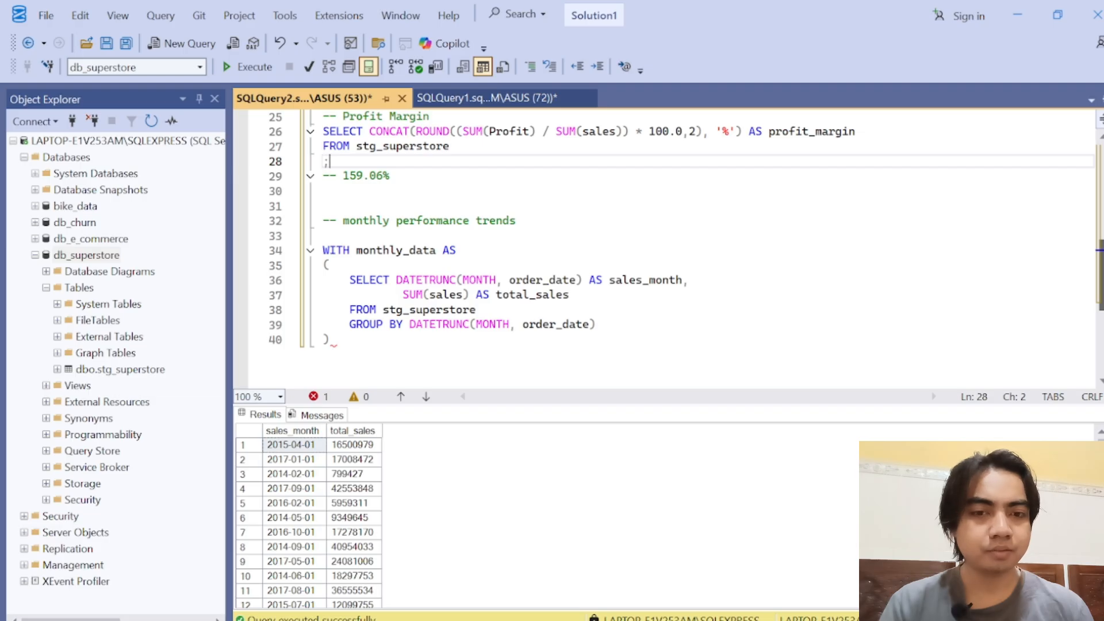
# Step: Add an empty line below the closing parenthesis of monthly_data and enlarge the results area to show more rows
pyautogui.scroll(-4, 402, 230)
pyautogui.click(331, 176)
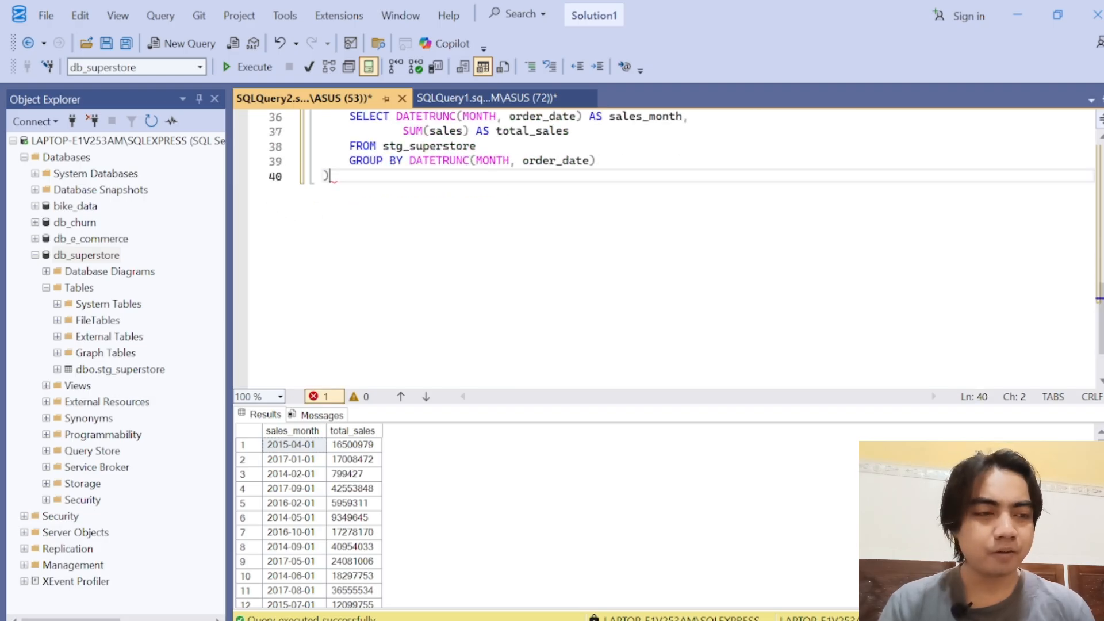
pyautogui.scroll(2, 575, 230)
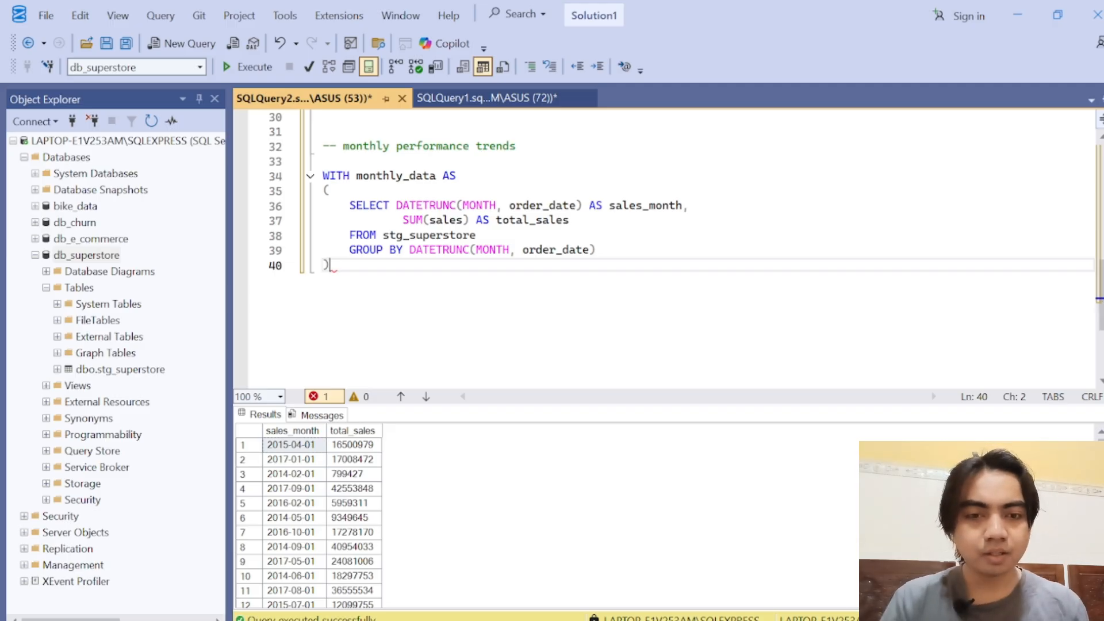
pyautogui.press('Return')
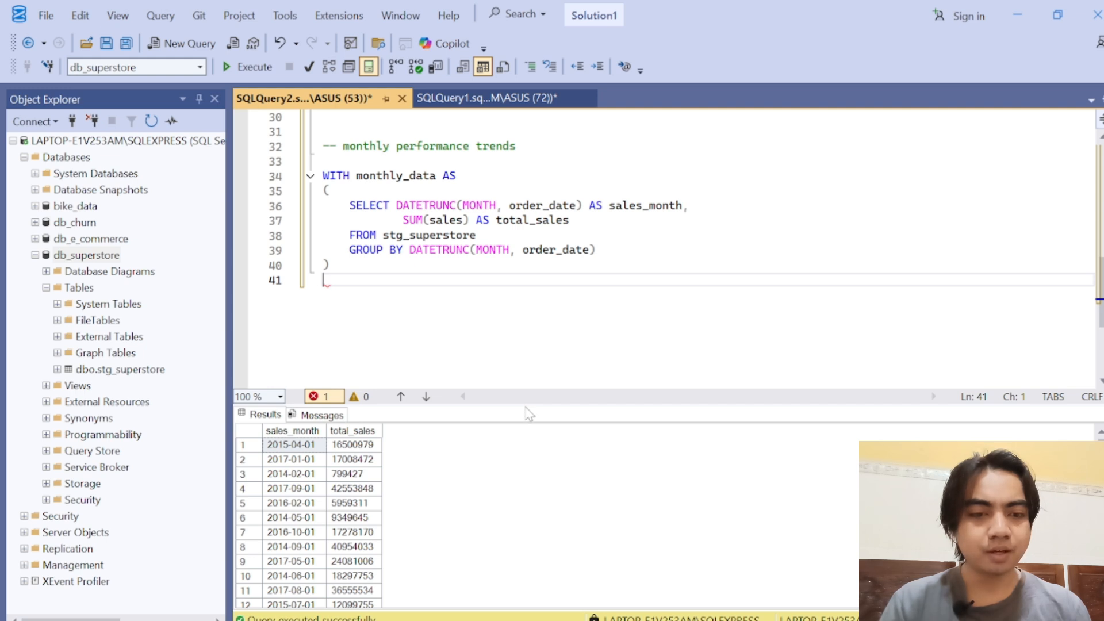
pyautogui.moveTo(523, 406); pyautogui.dragTo(525, 302)
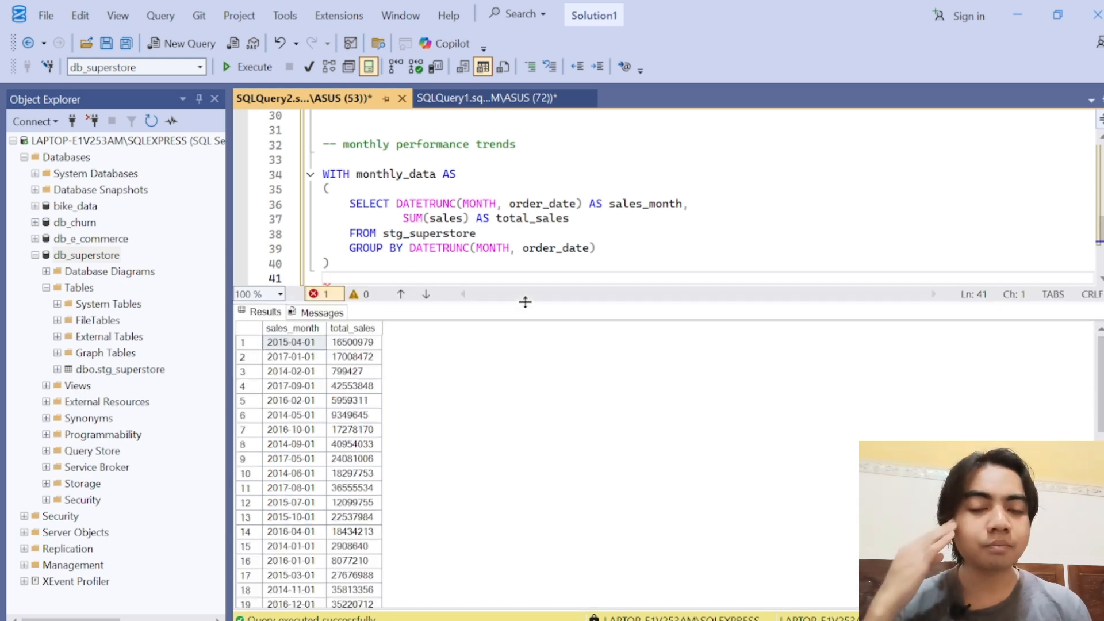
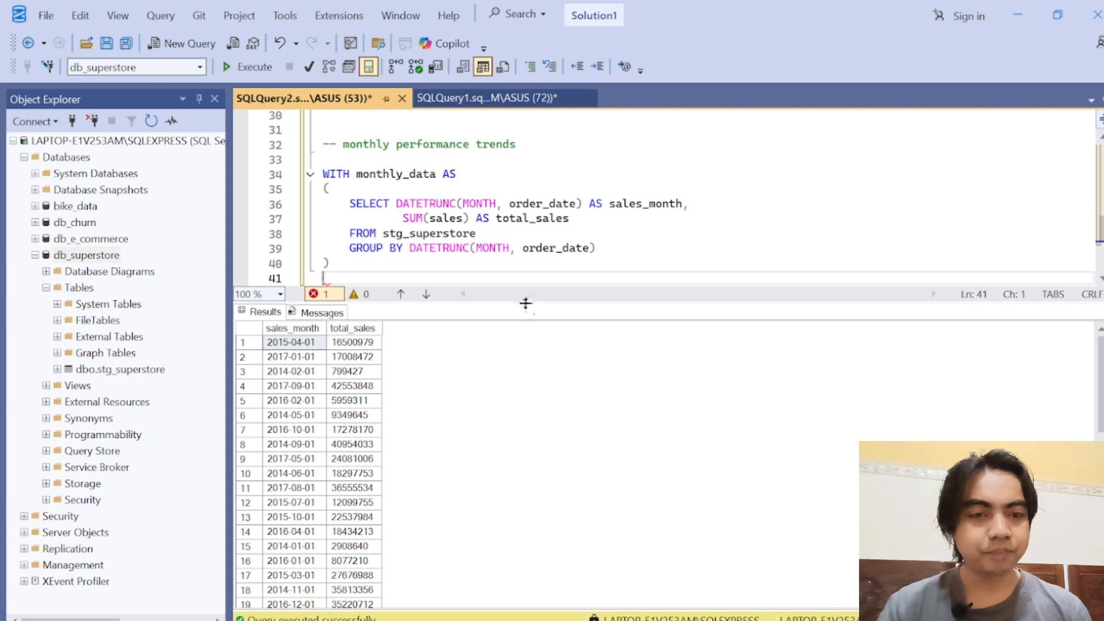
# Step: Start an outer SELECT below the monthly_data CTE, with LAG on its own line indented two levels
pyautogui.moveTo(526, 303); pyautogui.dragTo(525, 403)
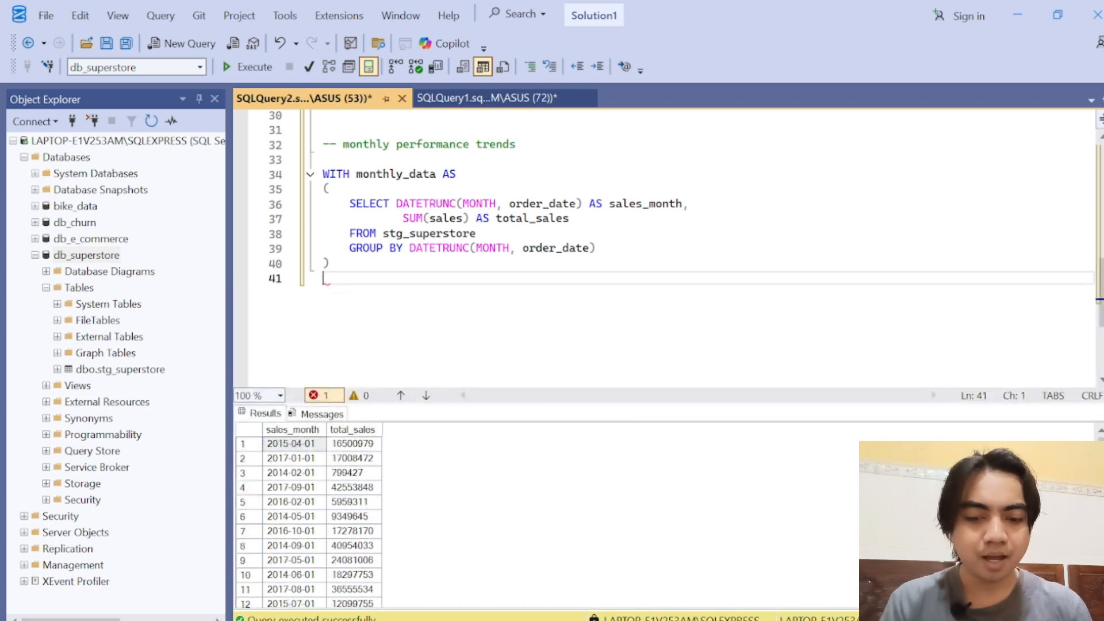
pyautogui.write('SELECT ')
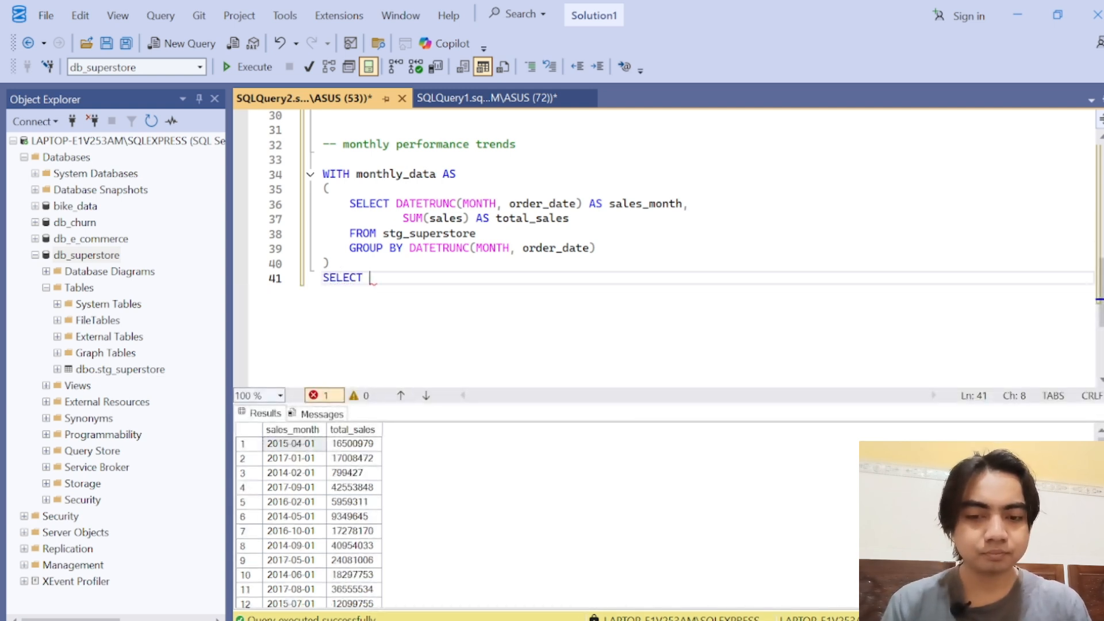
pyautogui.write('LAG')
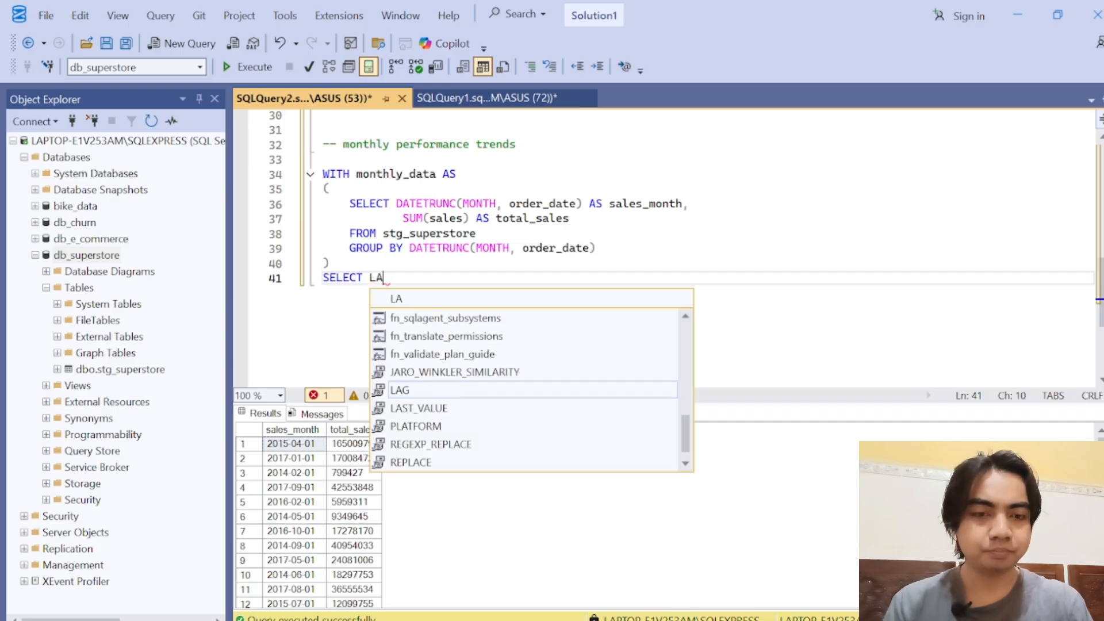
pyautogui.press('Left')
pyautogui.press('Left')
pyautogui.press('Left')
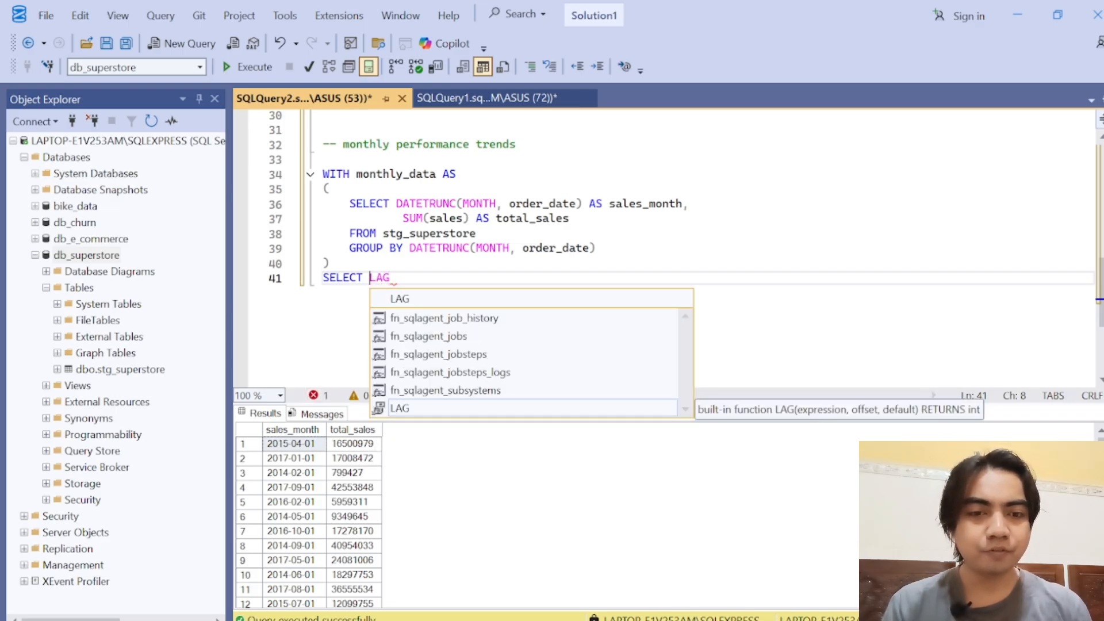
pyautogui.press('Escape')
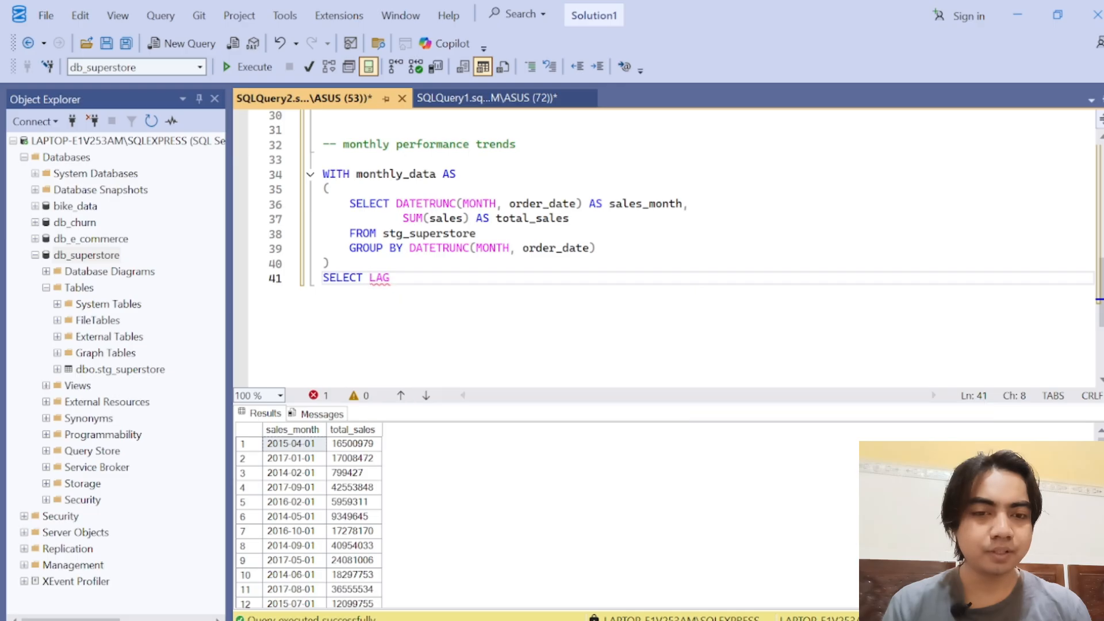
pyautogui.press('Return')
pyautogui.press('Tab')
pyautogui.press('Tab')
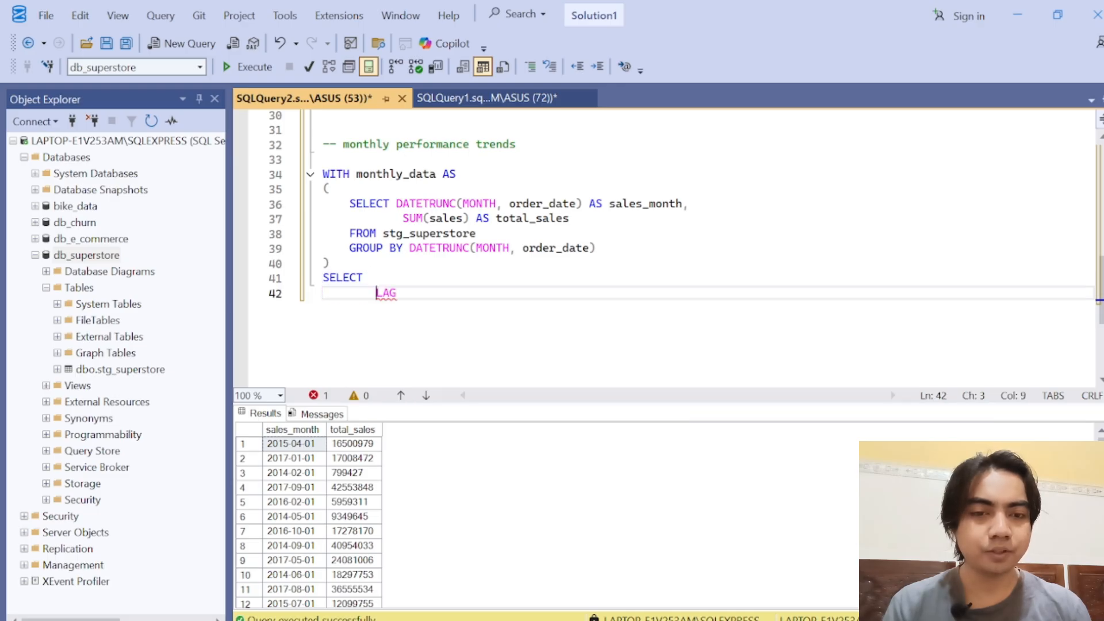
# Step: Add sales_month followed by a comma as the first column of the outer SELECT, with a new line below it
pyautogui.press('Up')
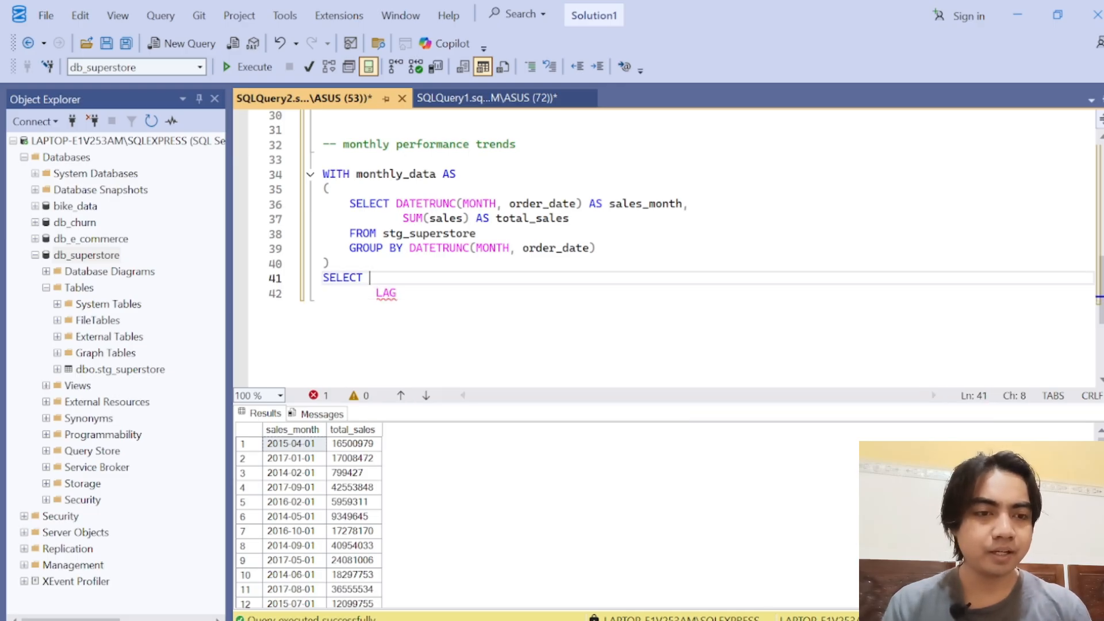
pyautogui.doubleClick(647, 208)
pyautogui.hotkey('ctrl', 'c')
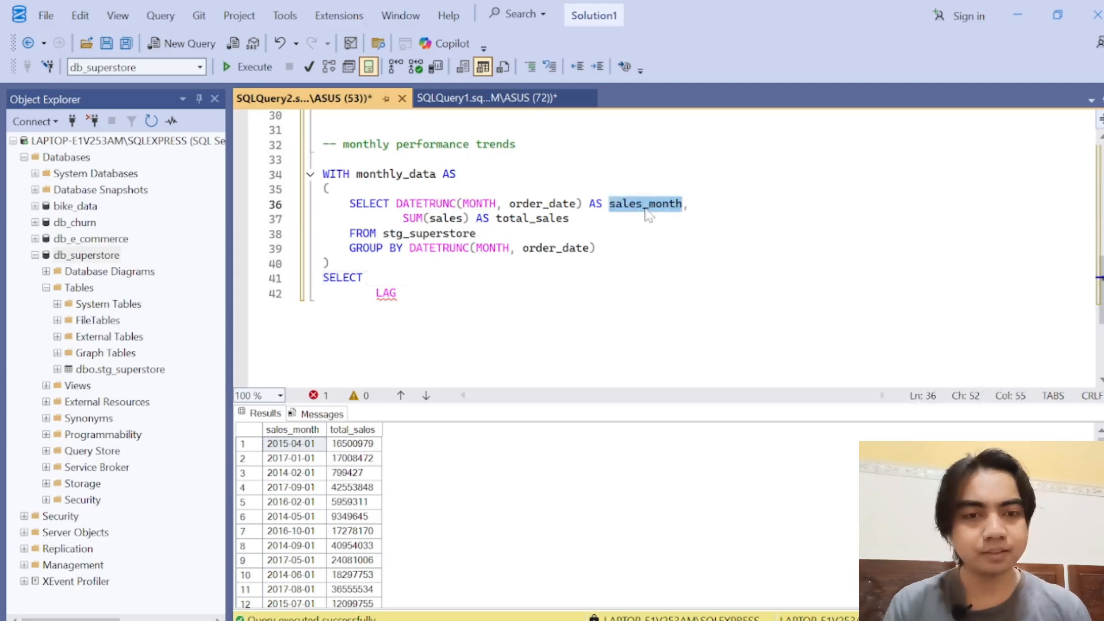
pyautogui.click(370, 280)
pyautogui.hotkey('ctrl', 'v')
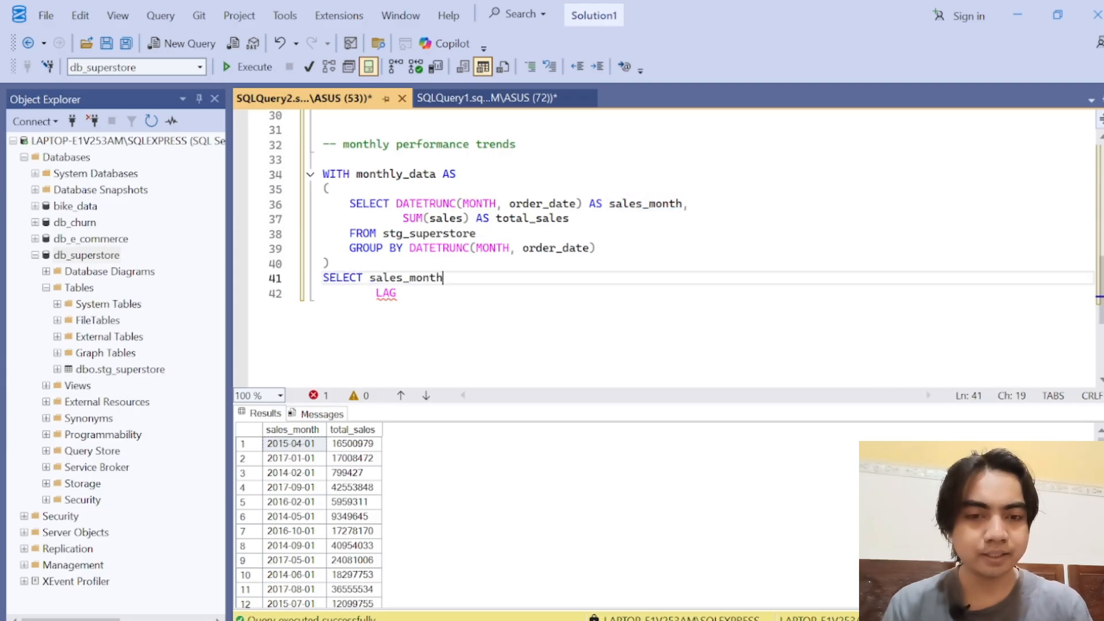
pyautogui.write(',')
pyautogui.press('Return')
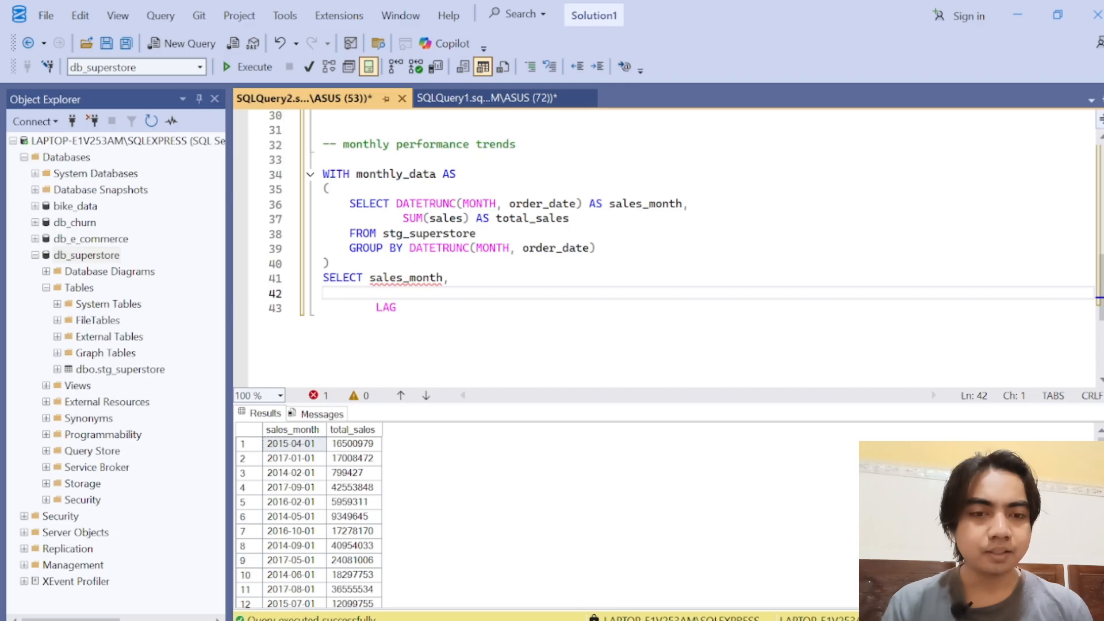
# Step: Add total_sales as the second column of the outer SELECT, indented on its own line above LAG
pyautogui.press('Tab')
pyautogui.press('Tab')
pyautogui.doubleClick(531, 219)
pyautogui.hotkey('ctrl', 'c')
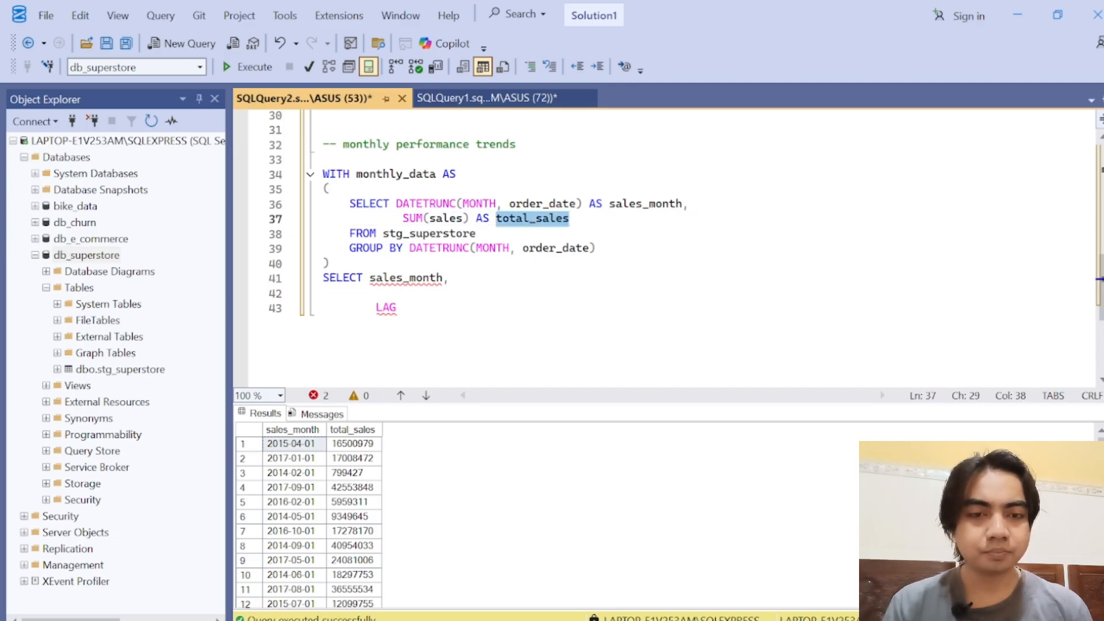
pyautogui.click(377, 294)
pyautogui.hotkey('ctrl', 'v')
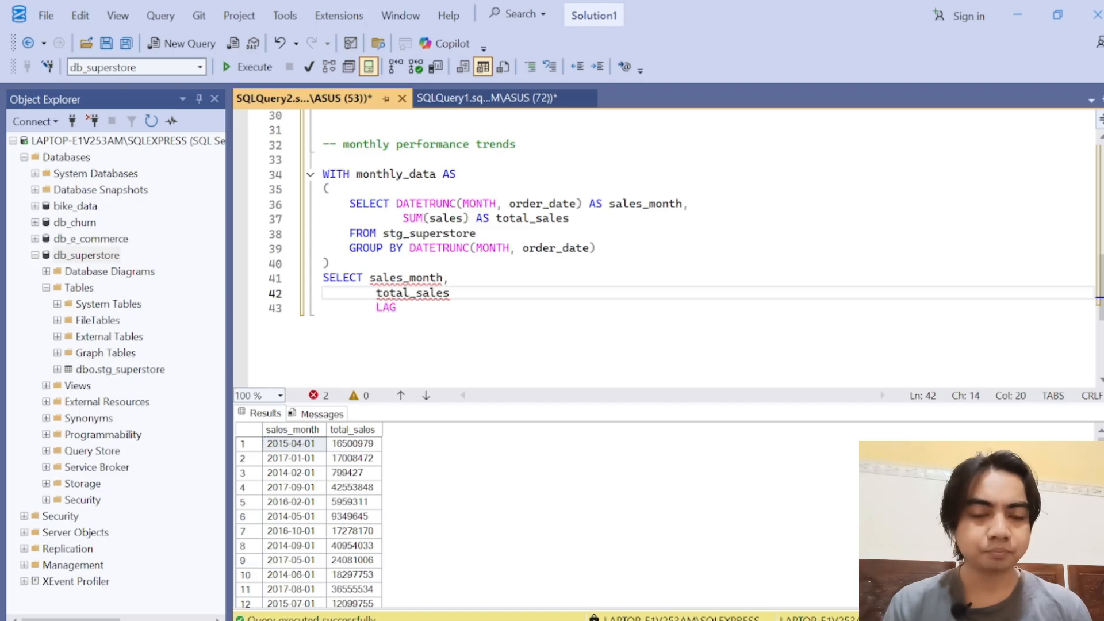
# Step: Write FROM monthly_data on a new unindented line below LAG
pyautogui.press('Down')
pyautogui.press('Return')
pyautogui.press('BackSpace')
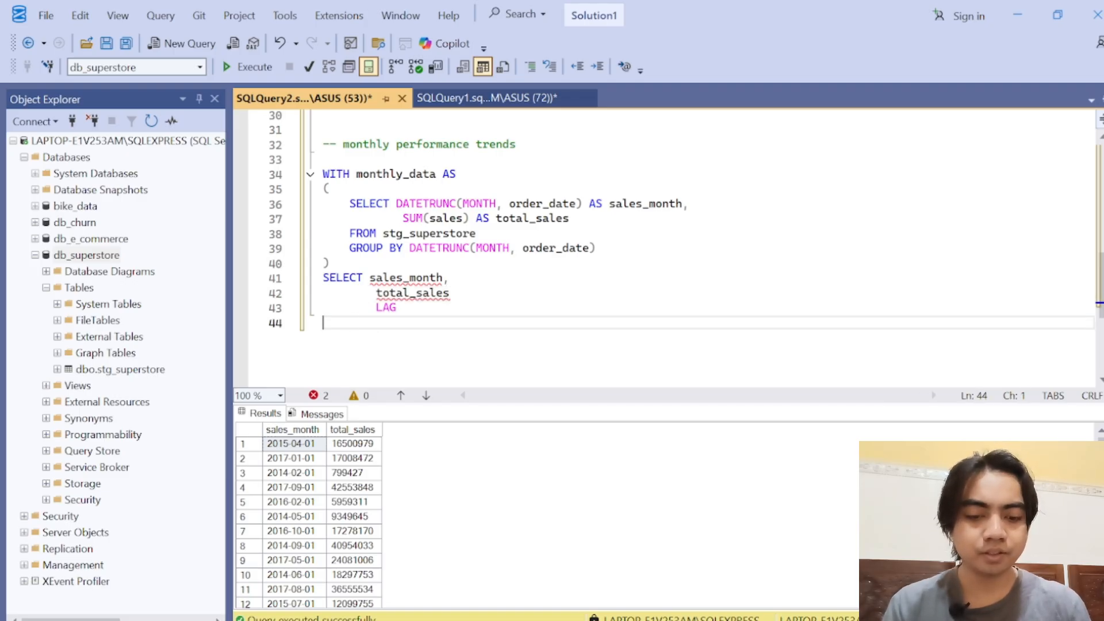
pyautogui.write('FROM')
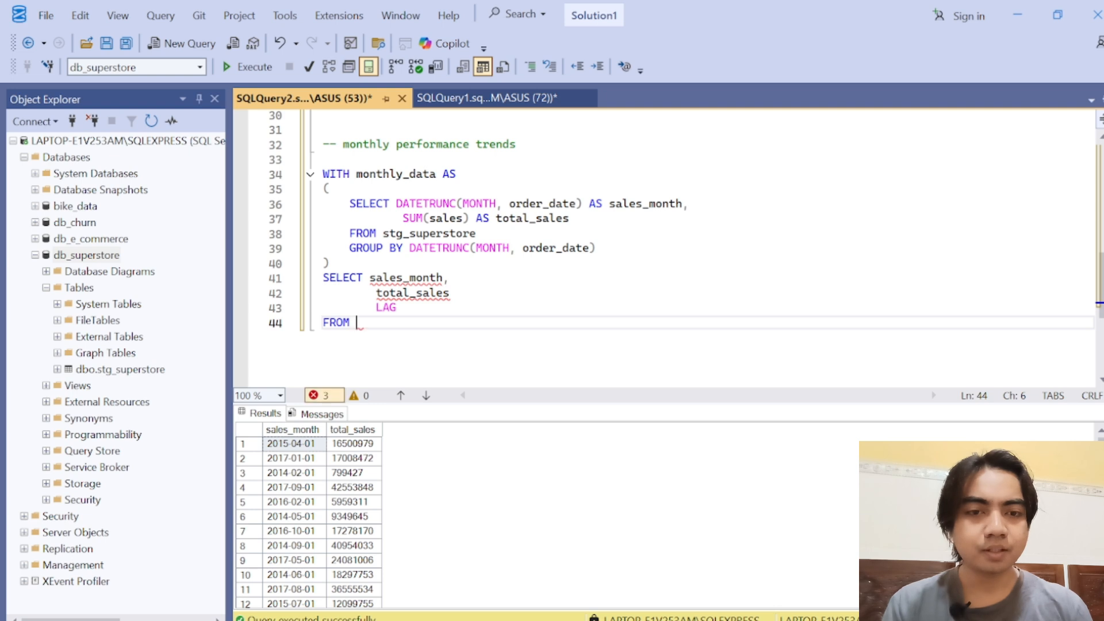
pyautogui.doubleClick(379, 176)
pyautogui.hotkey('ctrl', 'c')
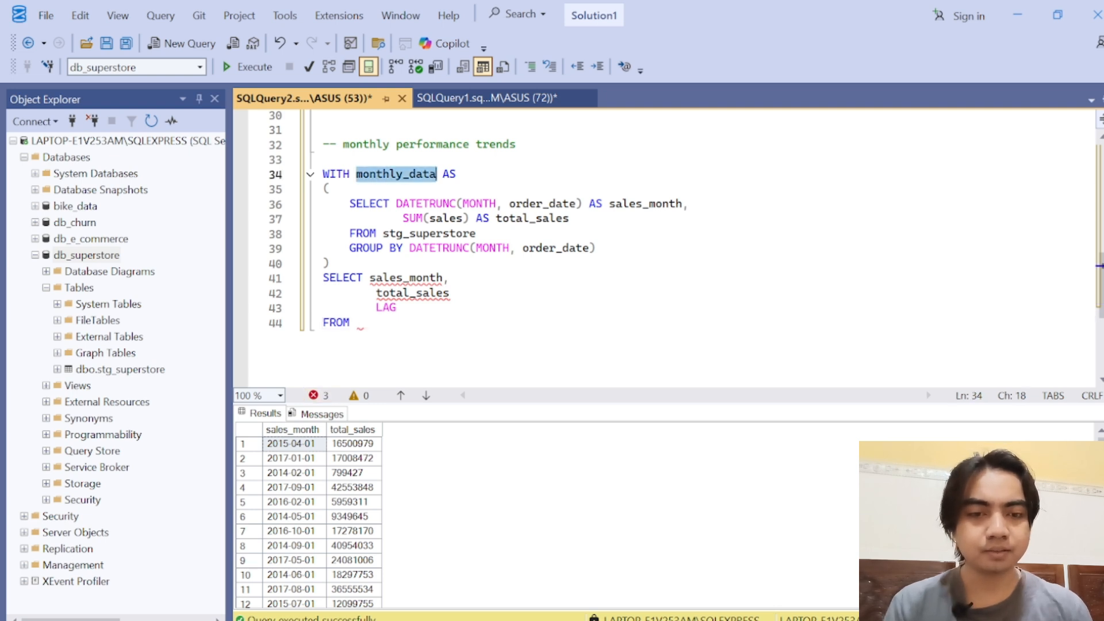
pyautogui.click(368, 323)
pyautogui.hotkey('ctrl', 'v')
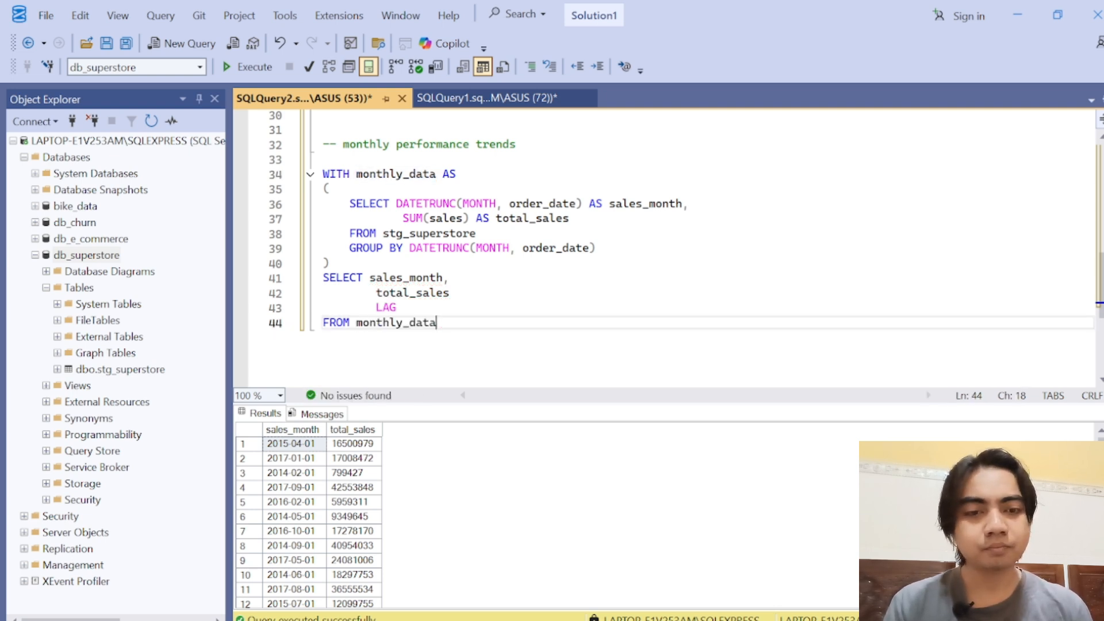
# Step: Put a comma after total_sales in the outer SELECT and complete the function below as LAG(total_sales, 1)
pyautogui.click(397, 308)
pyautogui.press('Up')
pyautogui.press('End')
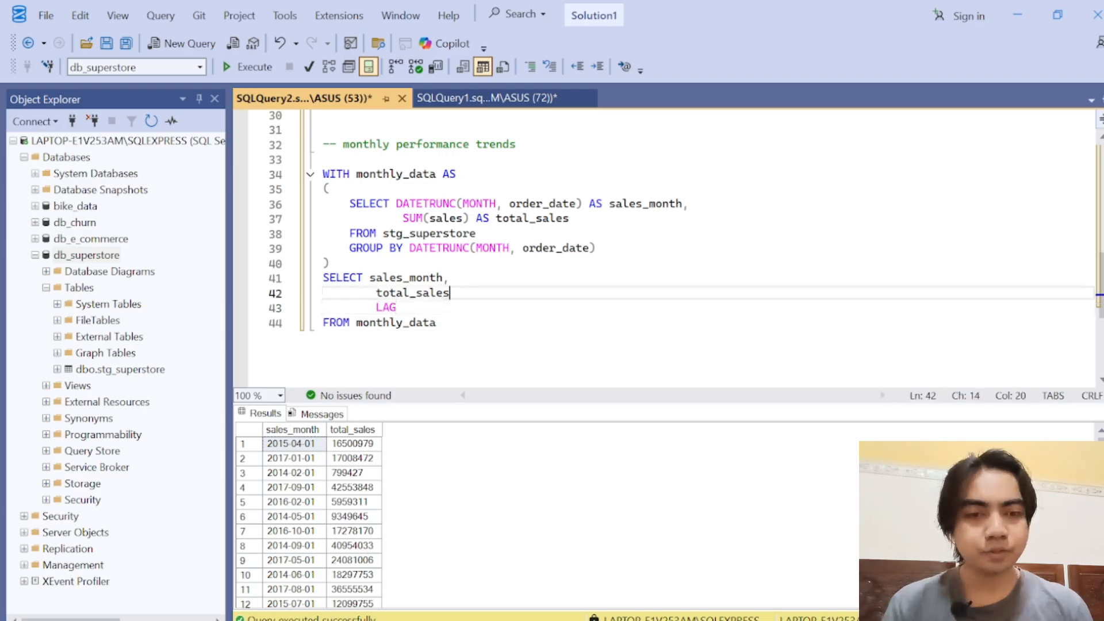
pyautogui.write(',')
pyautogui.press('Down')
pyautogui.write('()')
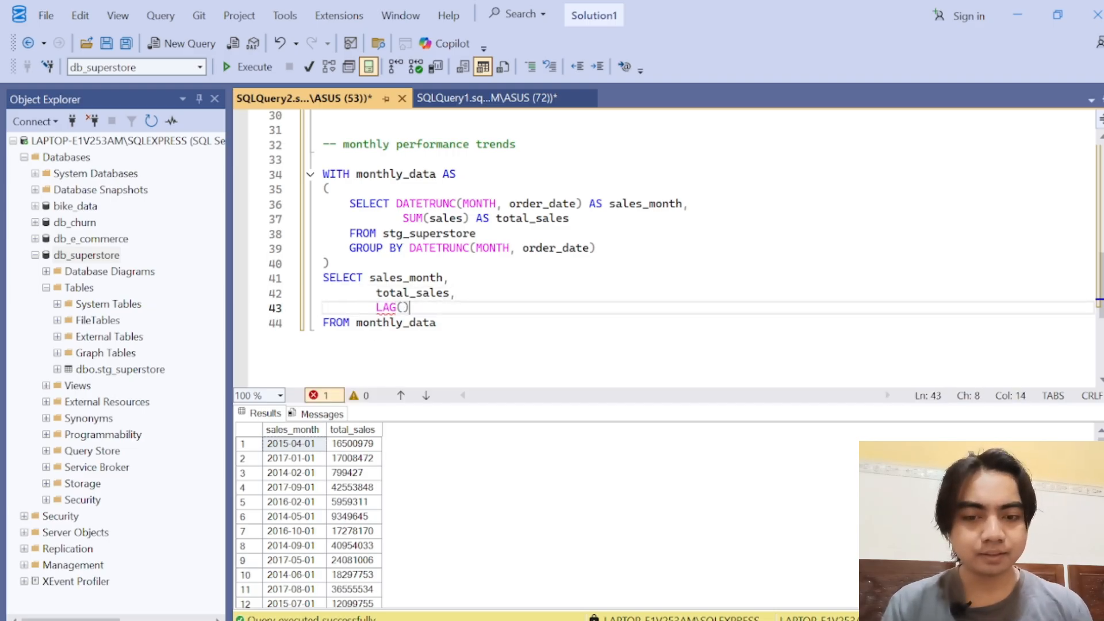
pyautogui.press('Left')
pyautogui.write('total_sale')
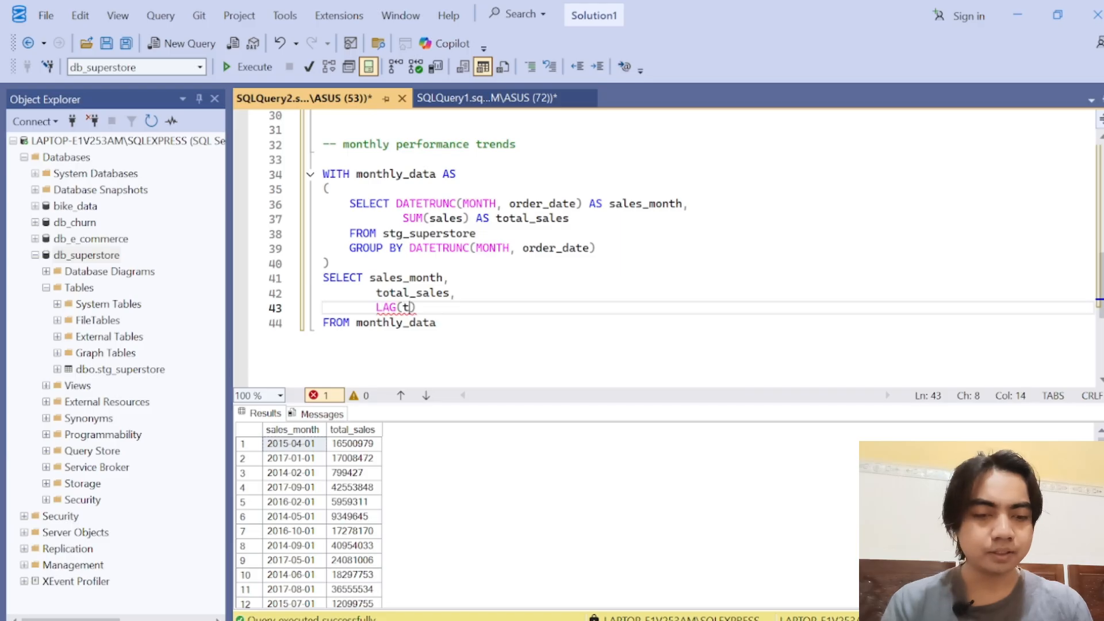
pyautogui.write('s, 1')
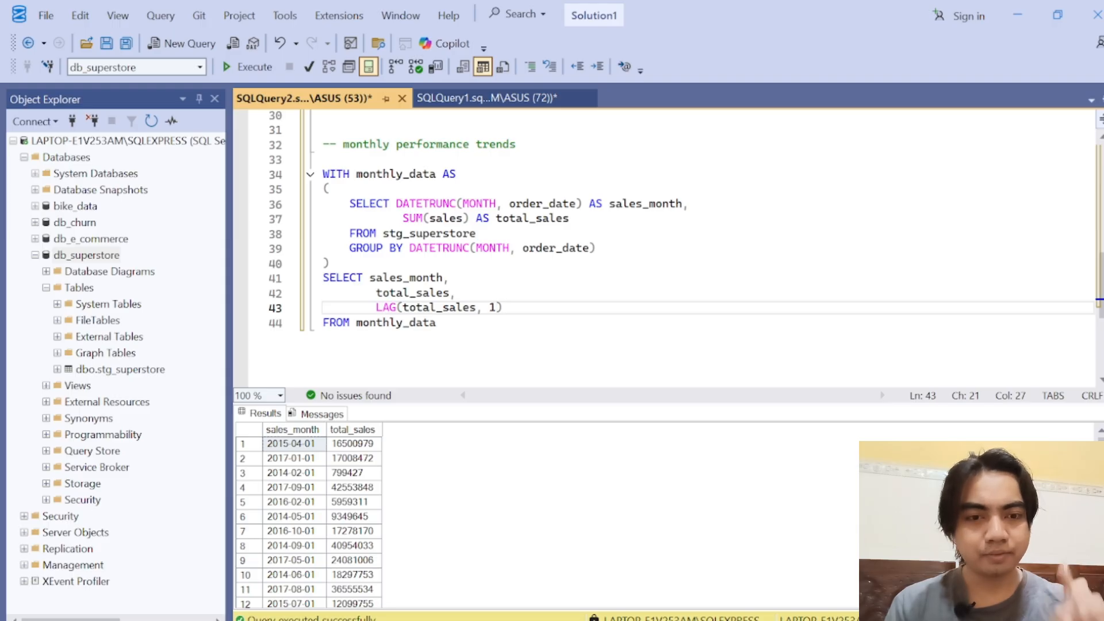
pyautogui.doubleClick(459, 308)
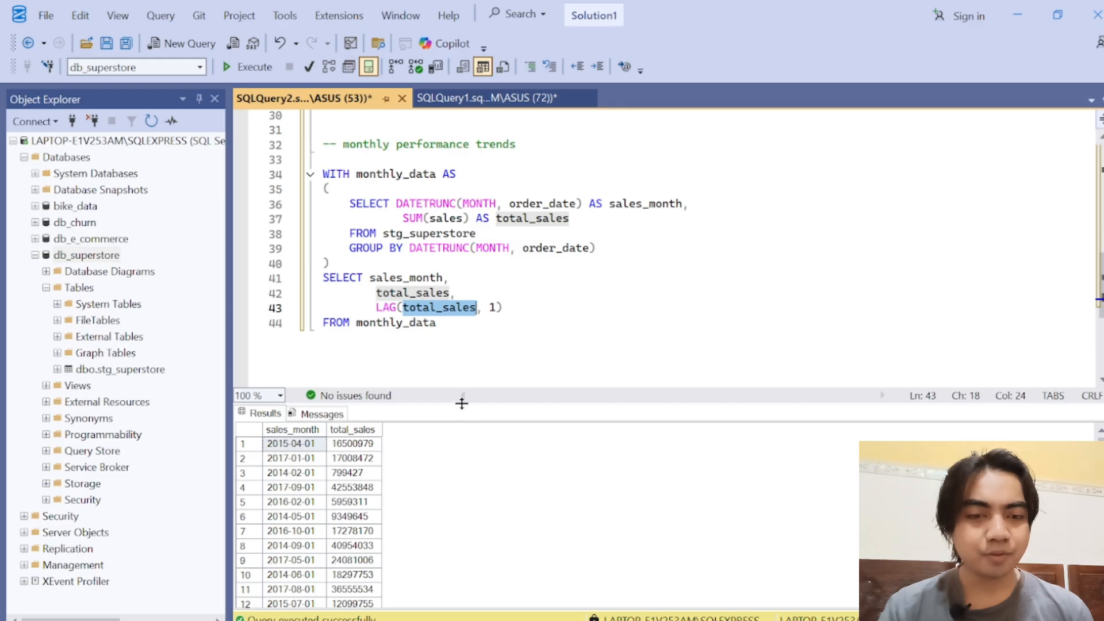
pyautogui.moveTo(462, 404); pyautogui.dragTo(468, 350)
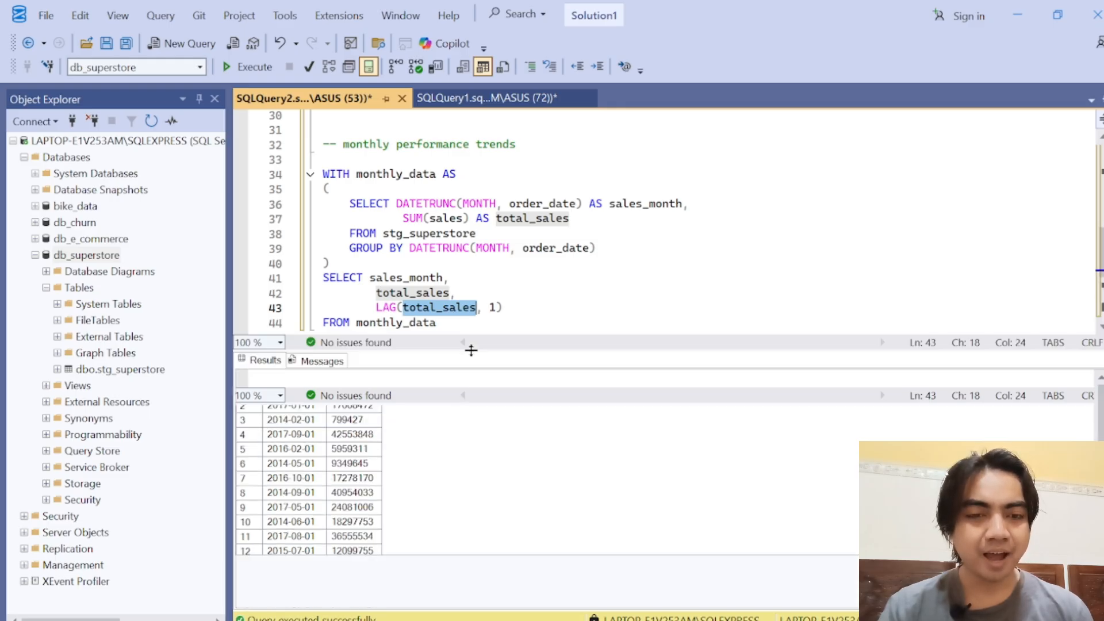
pyautogui.click(438, 308)
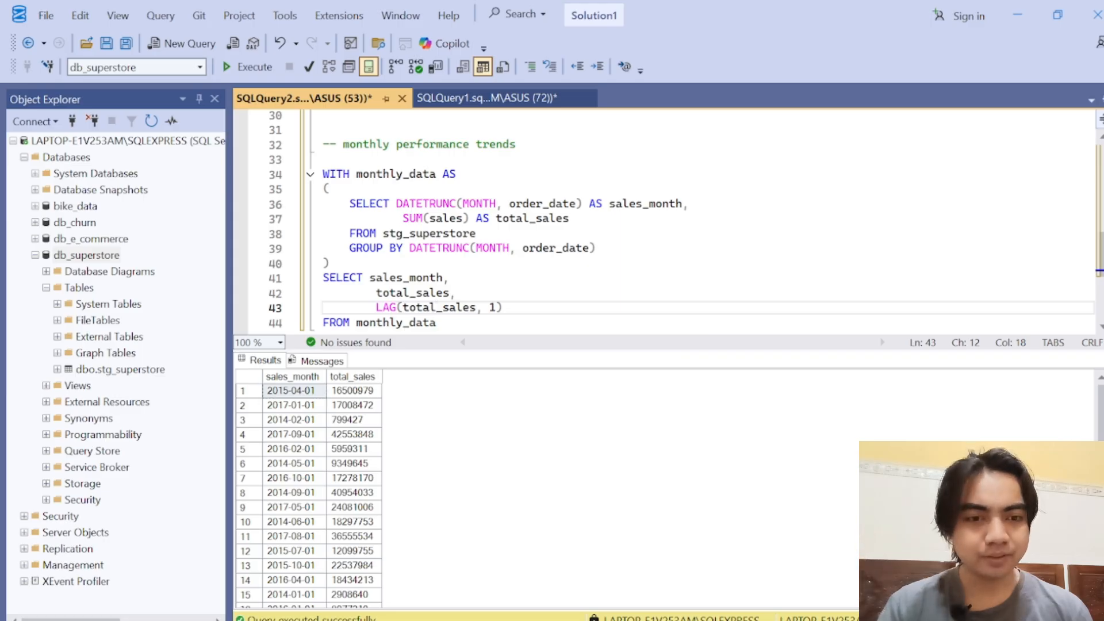
# Step: Append OVER(sales_month) after LAG(total_sales, 1)
pyautogui.click(491, 307)
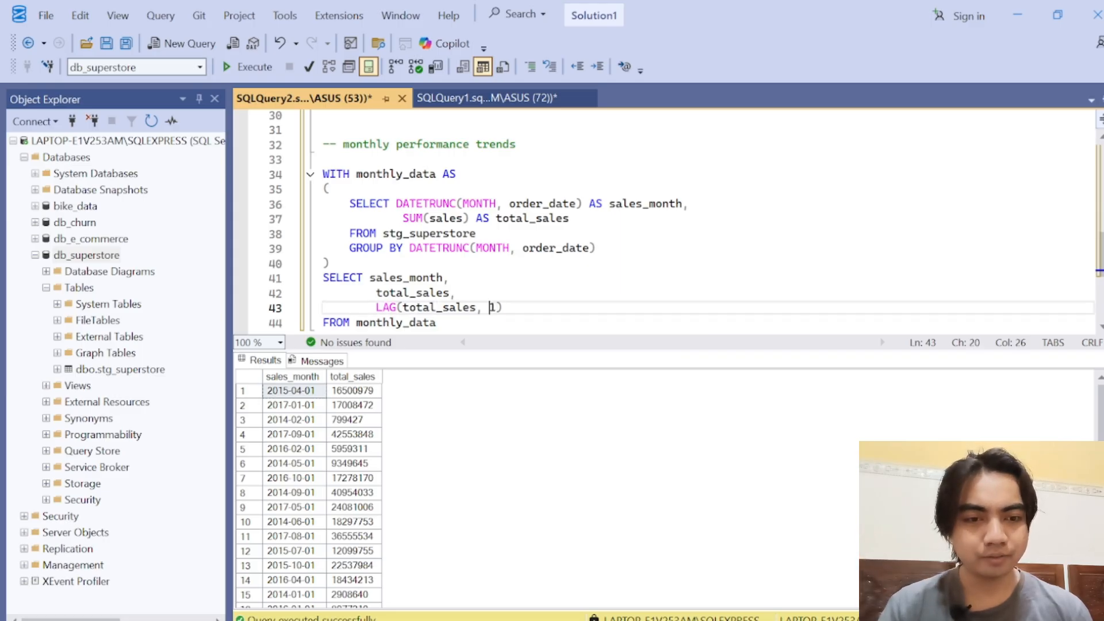
pyautogui.hotkey('shift', 'Right')
pyautogui.press('Right')
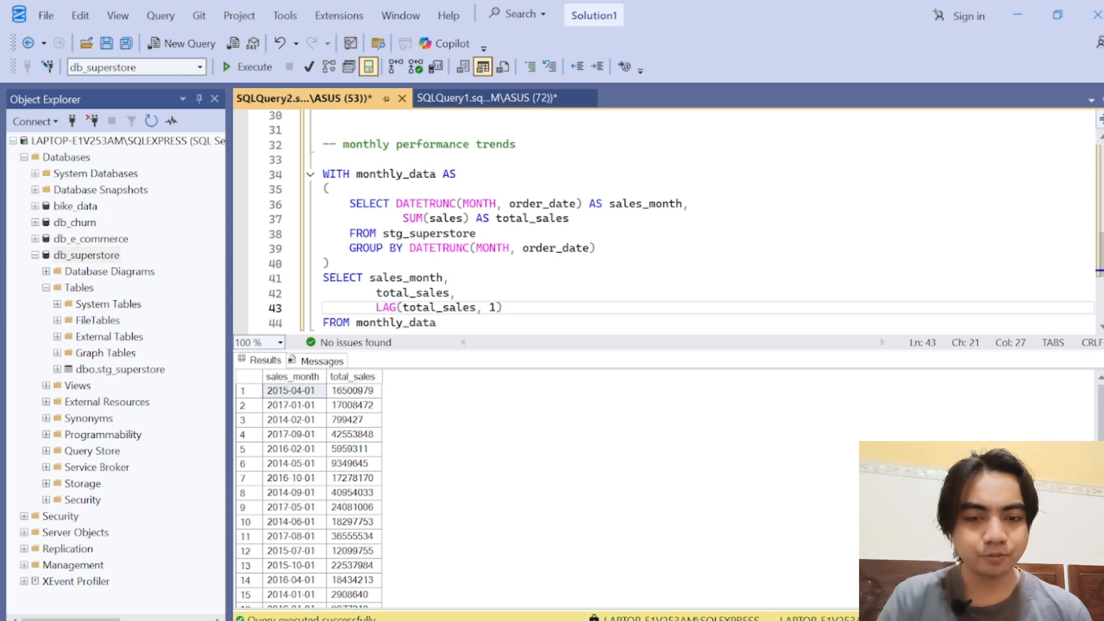
pyautogui.press('Right')
pyautogui.write('OVER()')
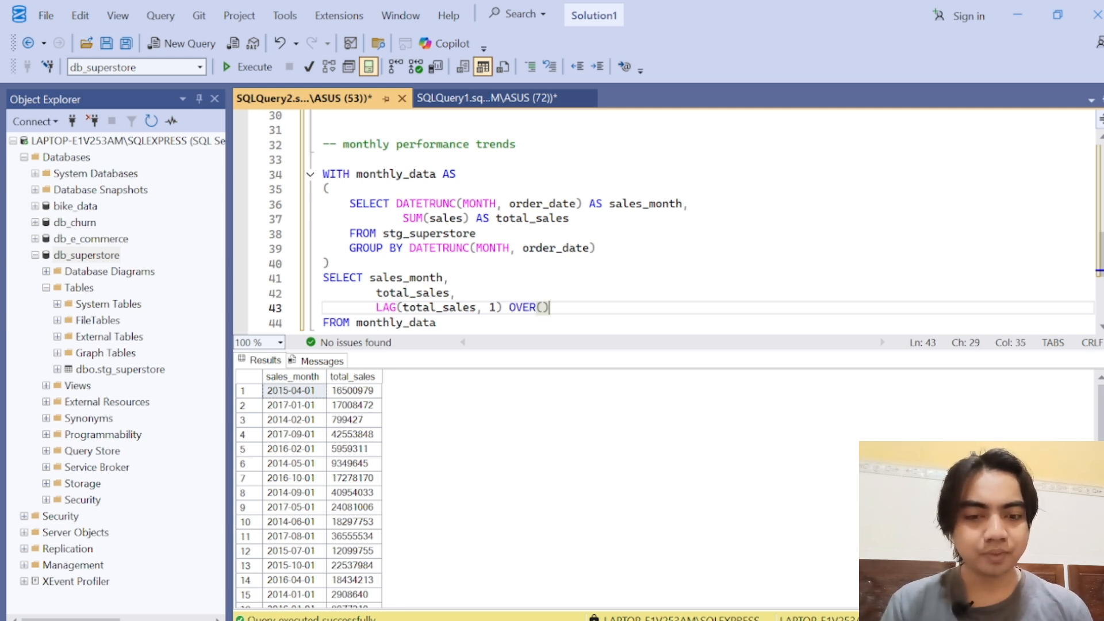
pyautogui.press('Left')
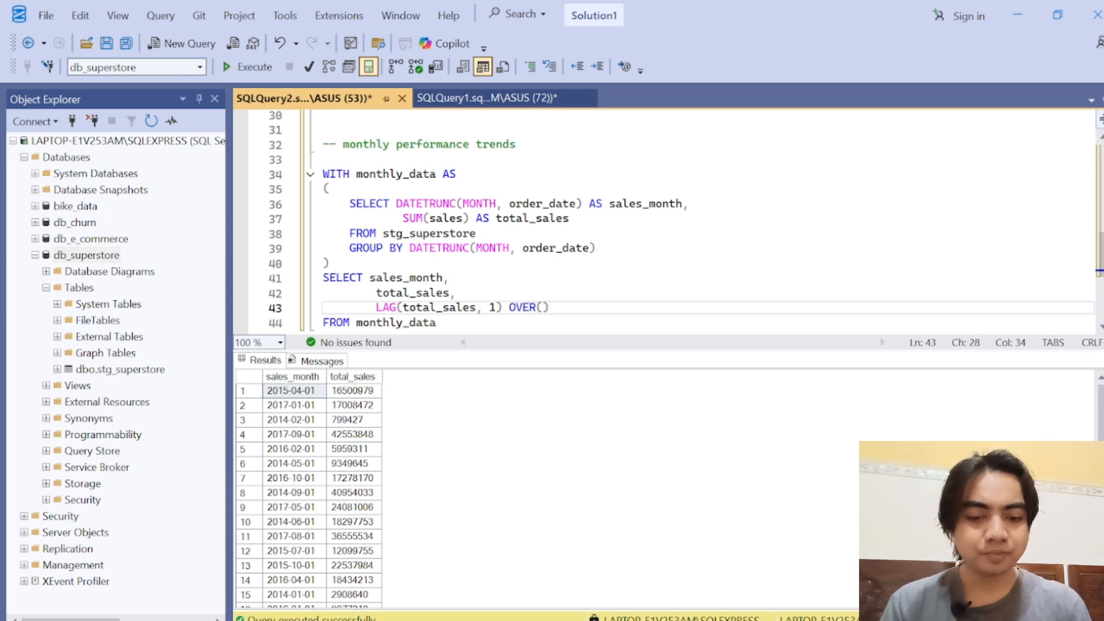
pyautogui.write('sales_month')
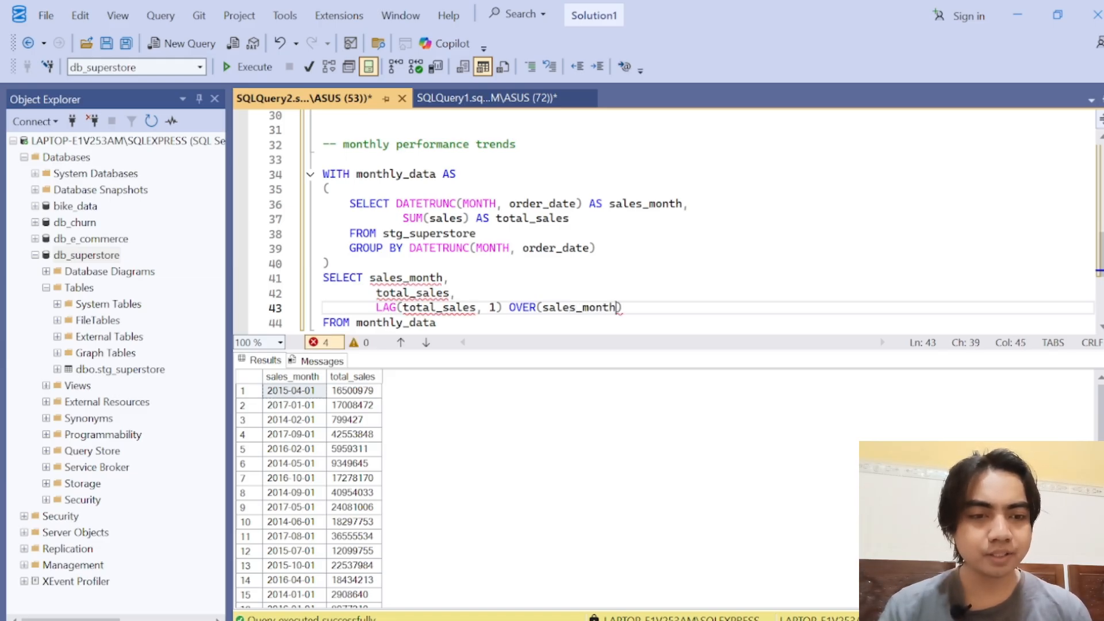
pyautogui.hotkey('ctrl', 'Left')
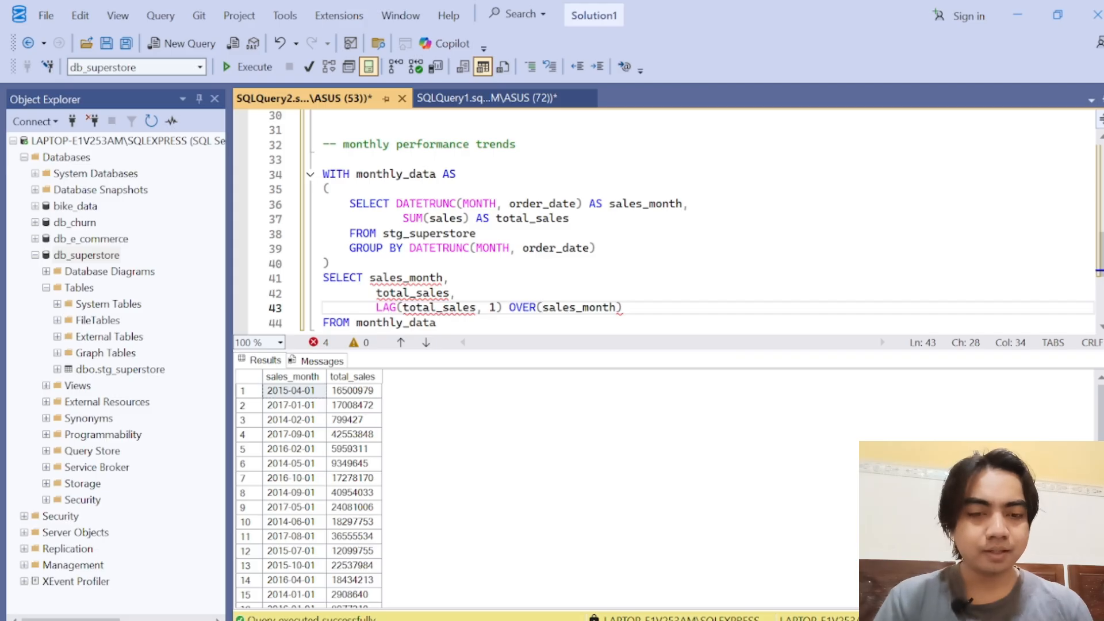
# Step: Insert ORDER BY before sales_month inside the OVER parentheses of the LAG column
pyautogui.moveTo(458, 349); pyautogui.dragTo(446, 293)
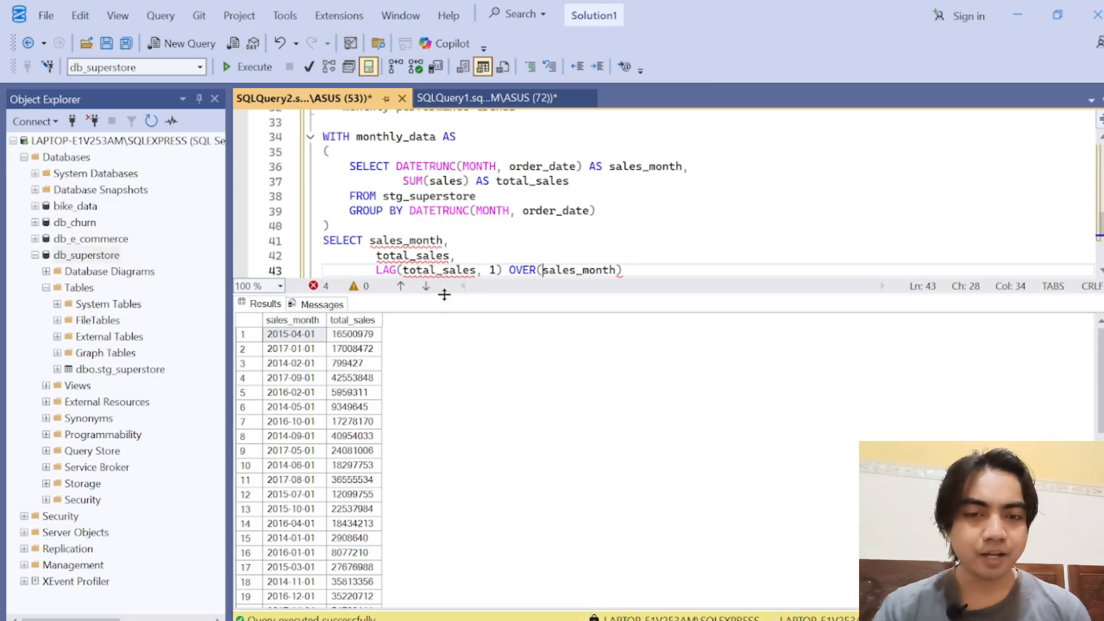
pyautogui.click(289, 350)
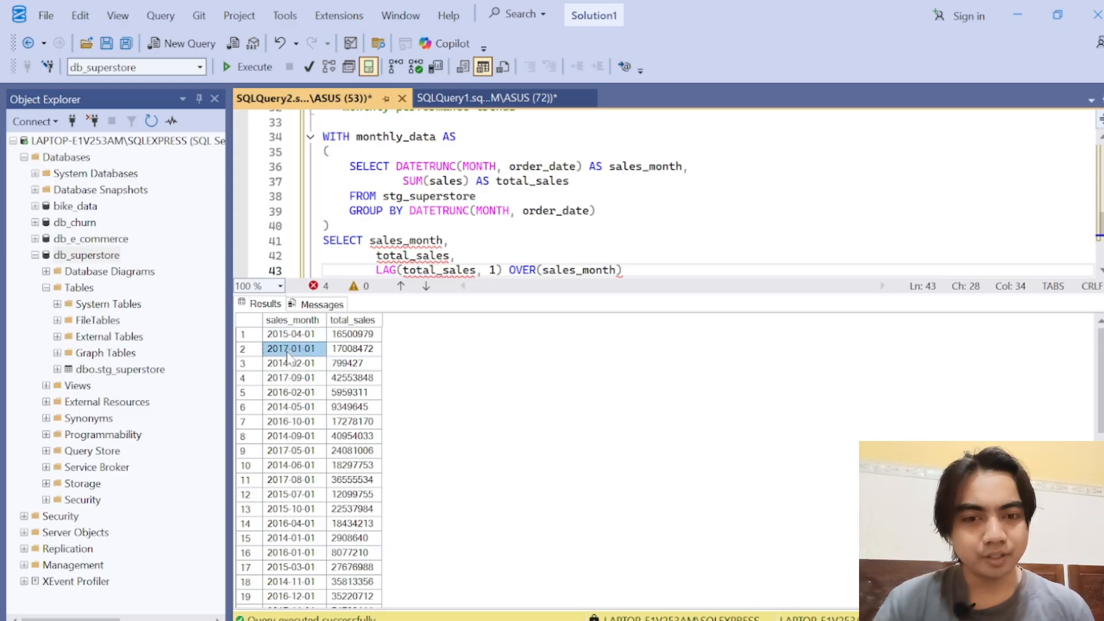
pyautogui.click(542, 270)
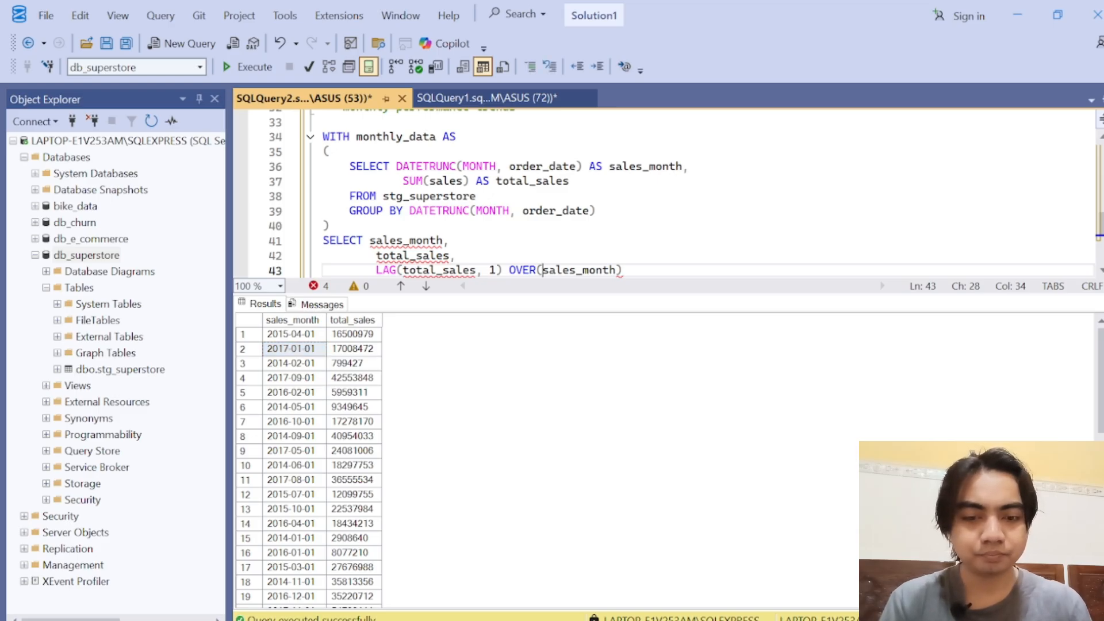
pyautogui.write('ORDER BY')
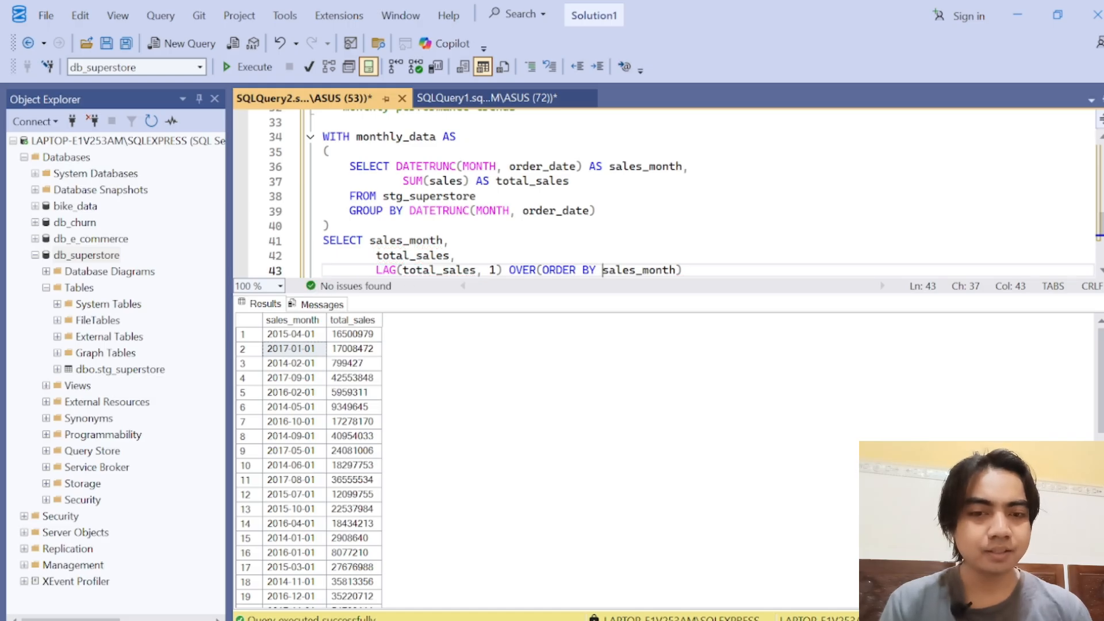
pyautogui.moveTo(600, 295); pyautogui.dragTo(601, 309)
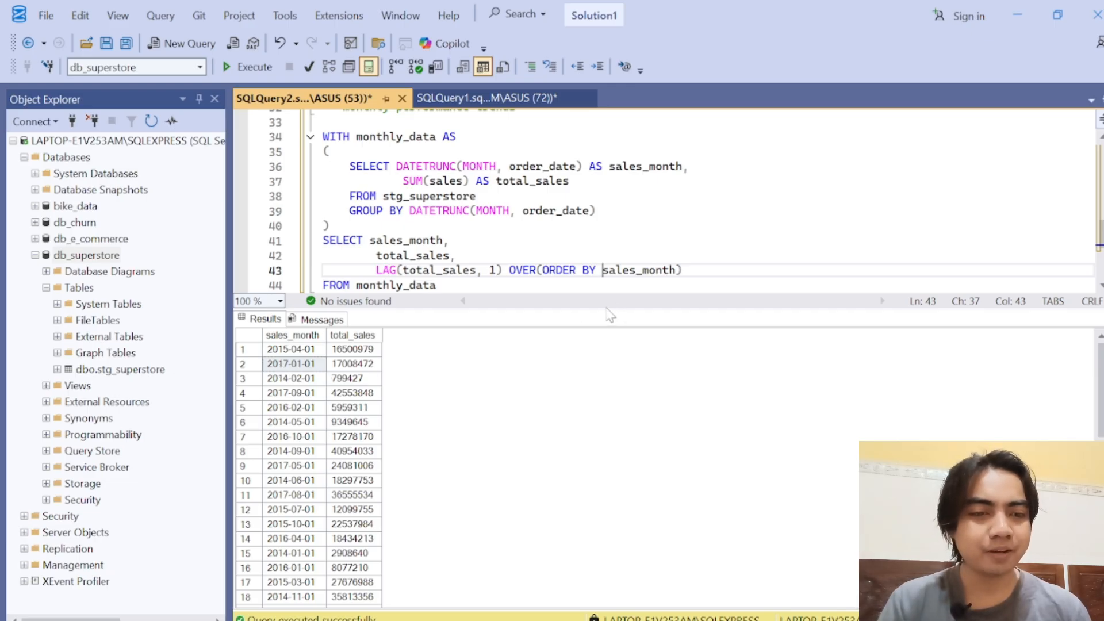
pyautogui.doubleClick(569, 270)
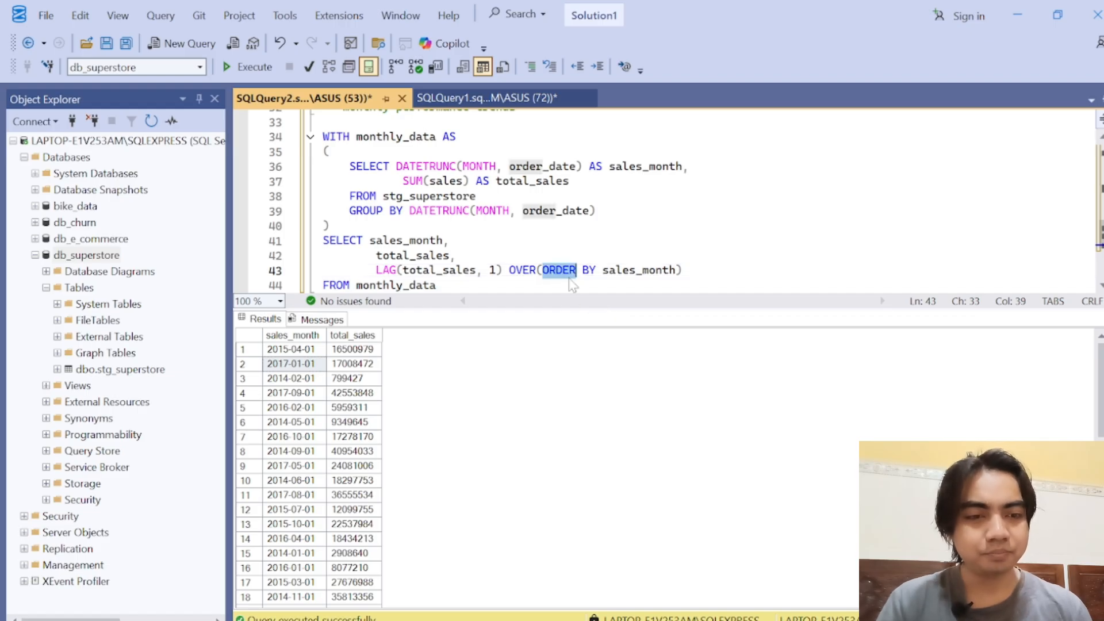
# Step: Alias the LAG column as previous_month_sales by adding AS previous_month_sales after its OVER clause
pyautogui.press('Up')
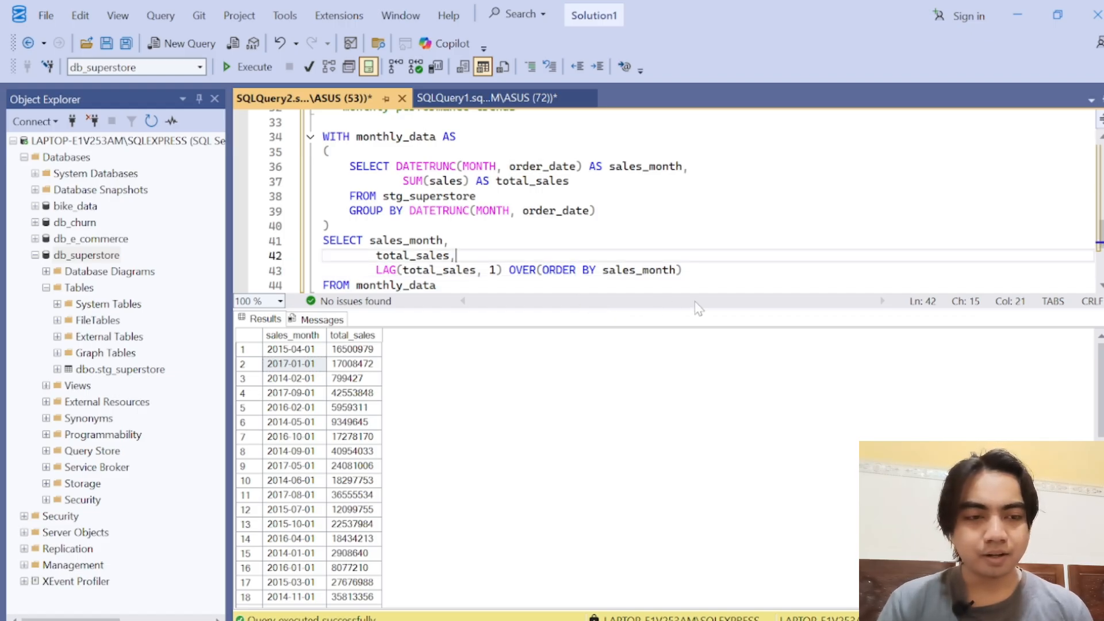
pyautogui.click(682, 270)
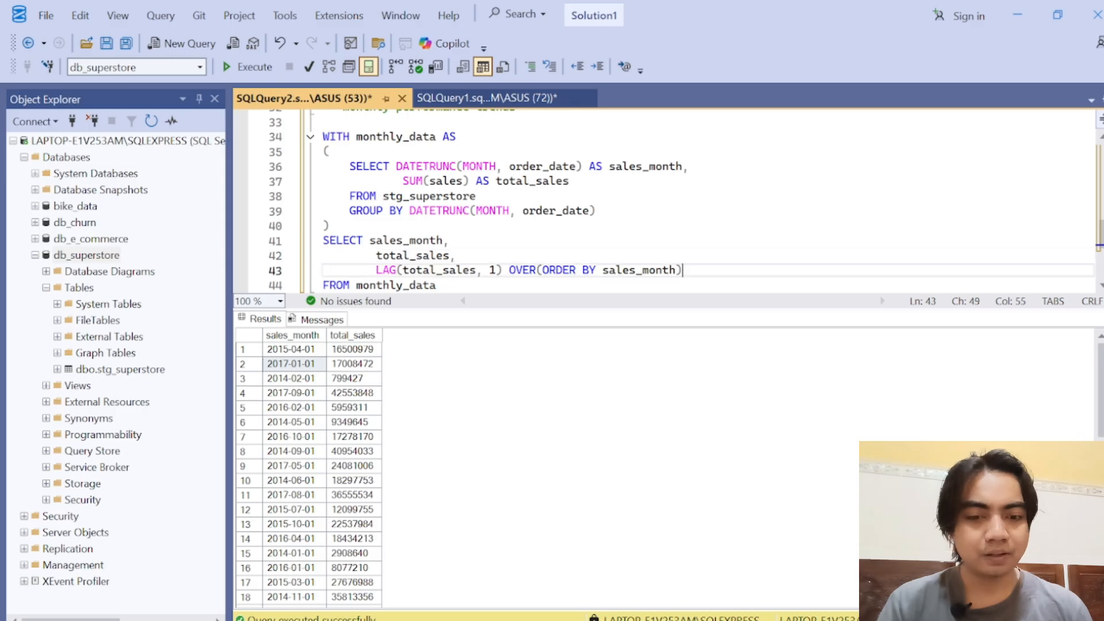
pyautogui.write('AS ')
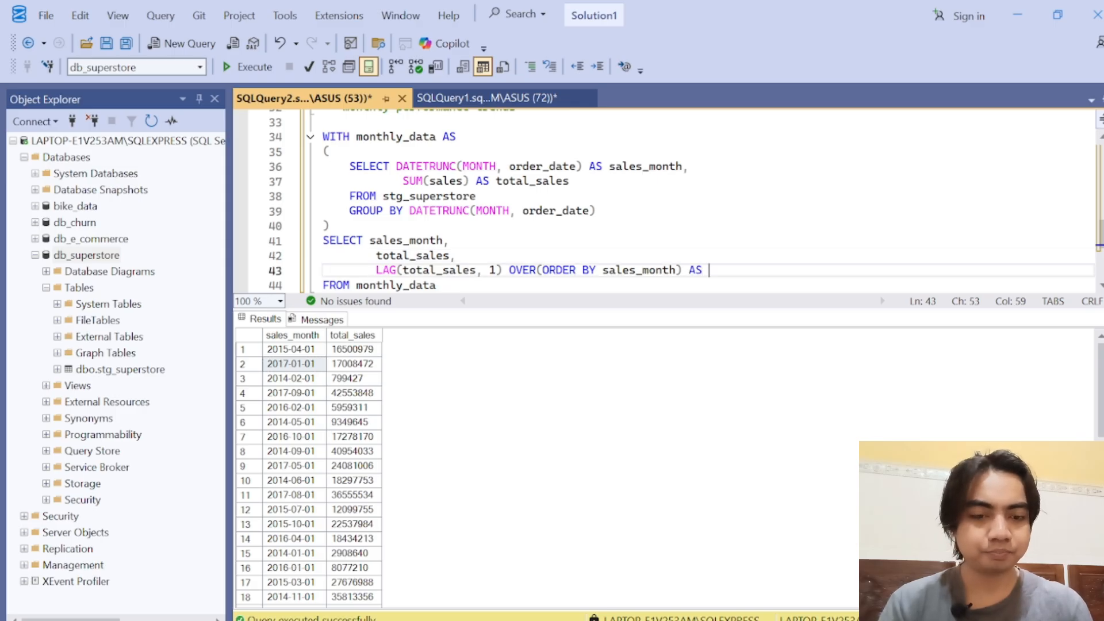
pyautogui.write('previo')
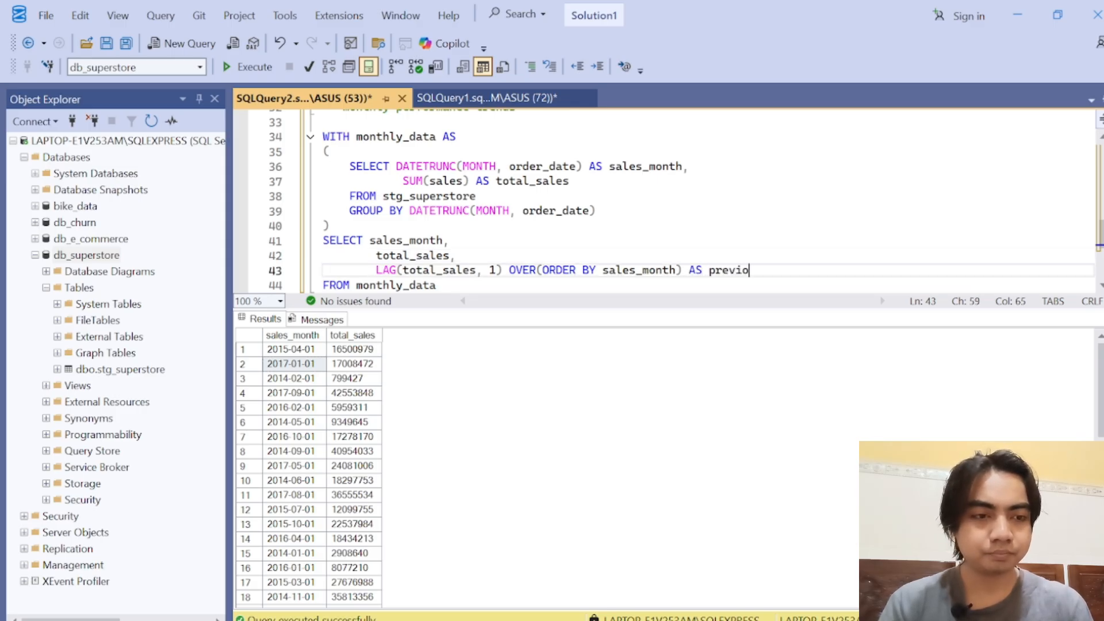
pyautogui.write('us_month_sales')
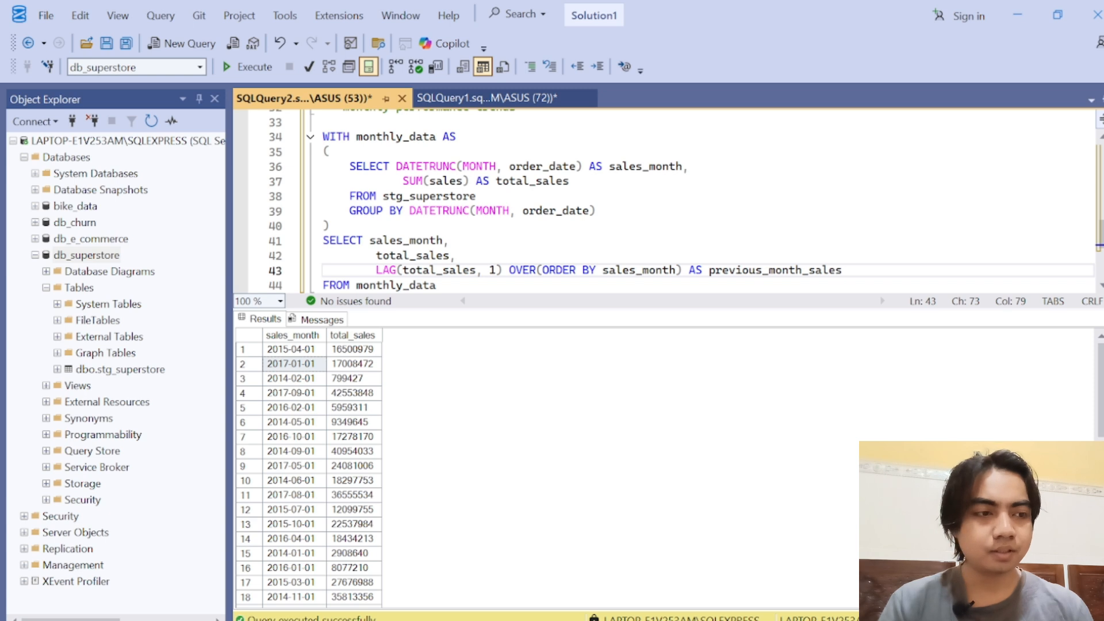
# Step: Run the complete monthly_data query, from WITH monthly_data AS through FROM monthly_data
pyautogui.scroll(-1, 1100, 233)
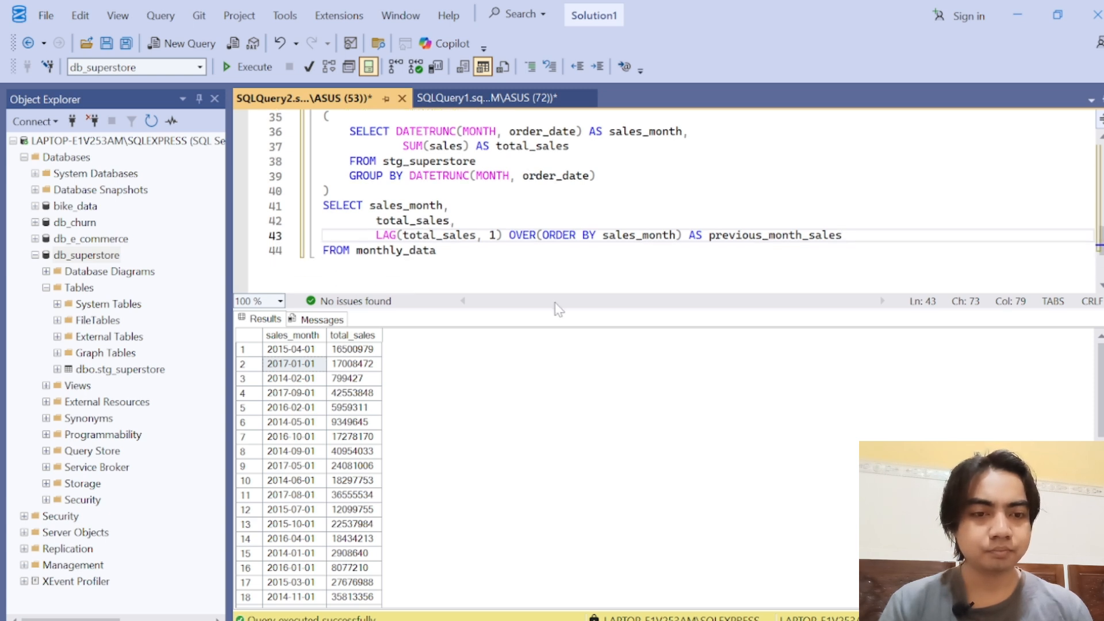
pyautogui.moveTo(562, 310); pyautogui.dragTo(567, 419)
pyautogui.scroll(2, 667, 230)
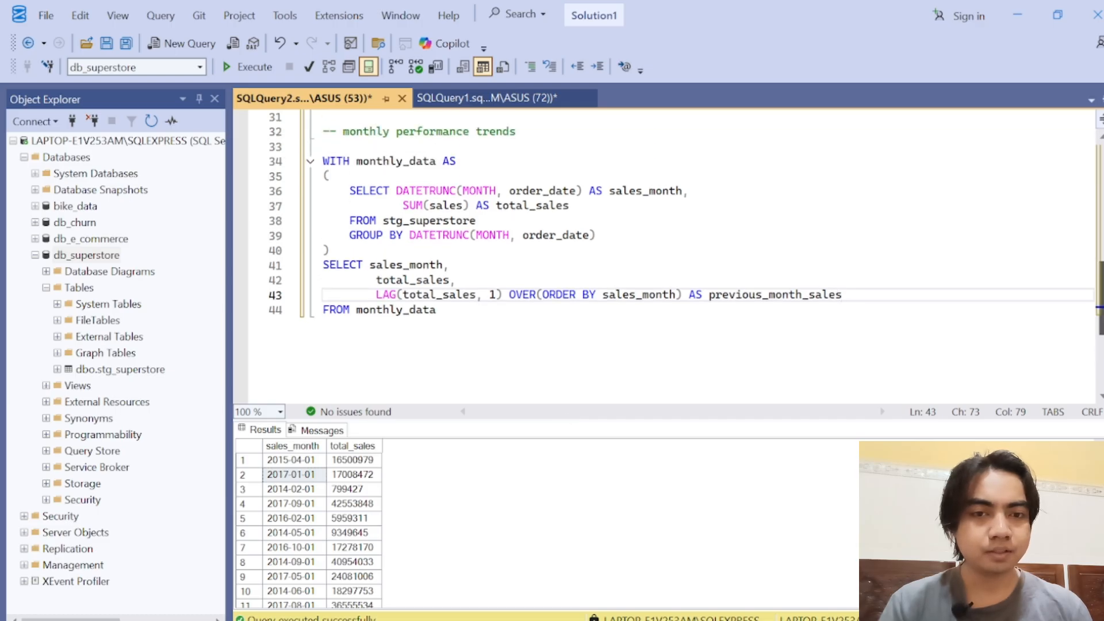
pyautogui.moveTo(437, 309); pyautogui.dragTo(280, 157)
pyautogui.click(248, 67)
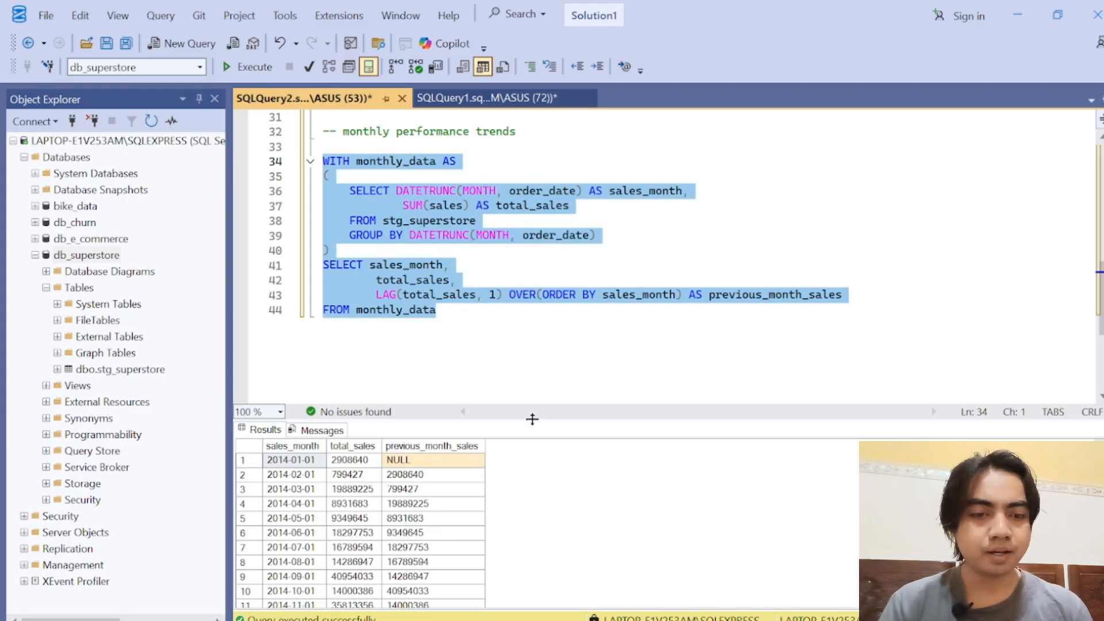
# Step: Enlarge the results grid and compare total_sales with previous_month_sales for February 2014
pyautogui.moveTo(526, 419); pyautogui.dragTo(568, 250)
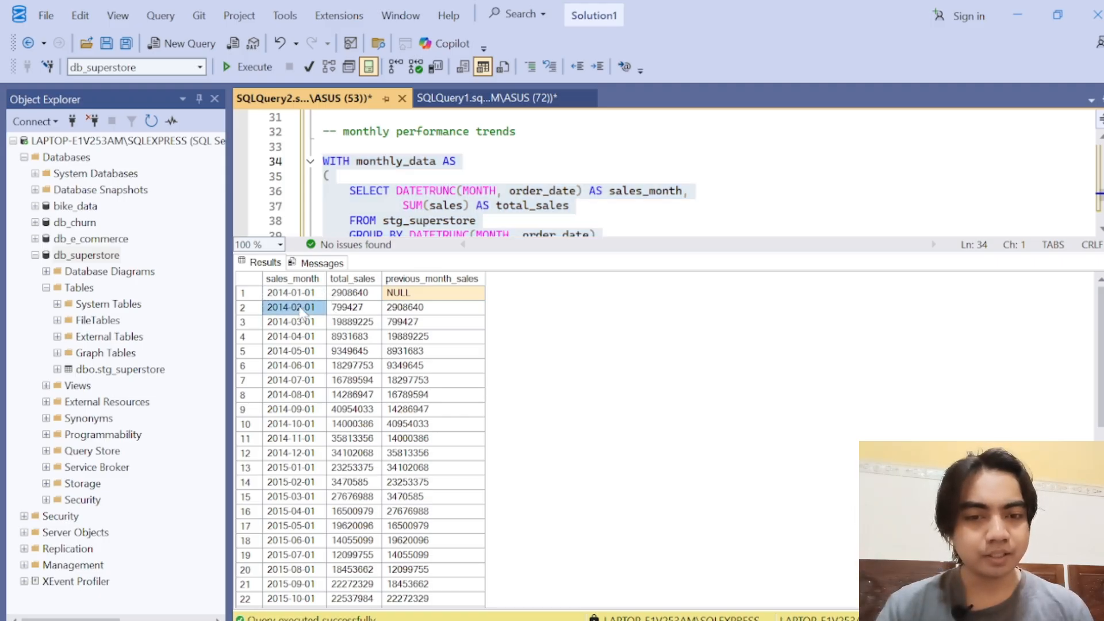
pyautogui.click(298, 299)
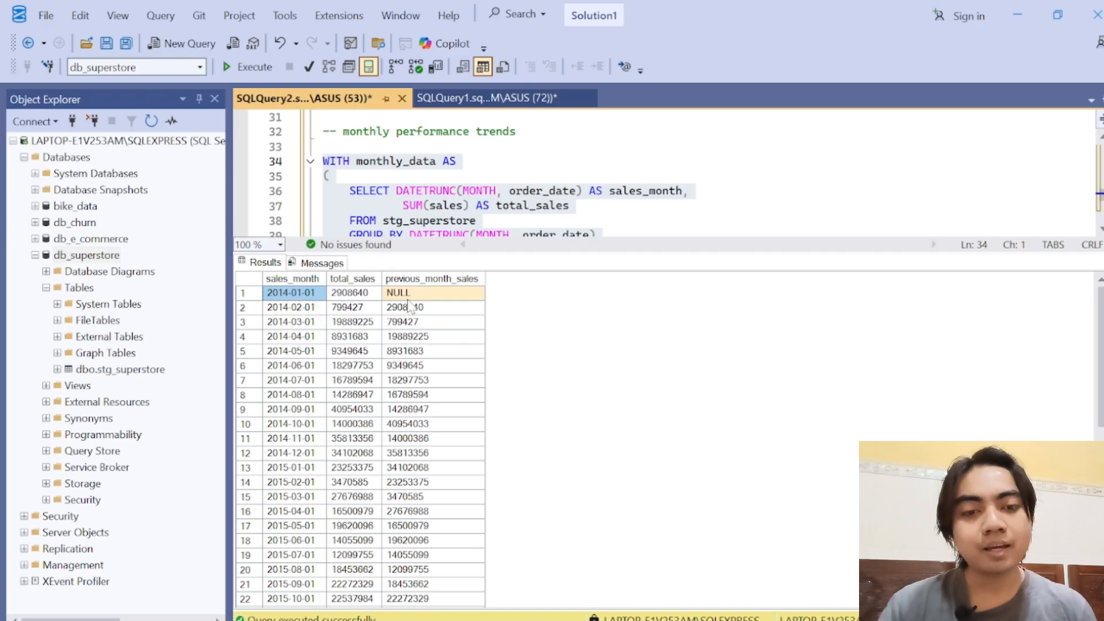
pyautogui.click(432, 282)
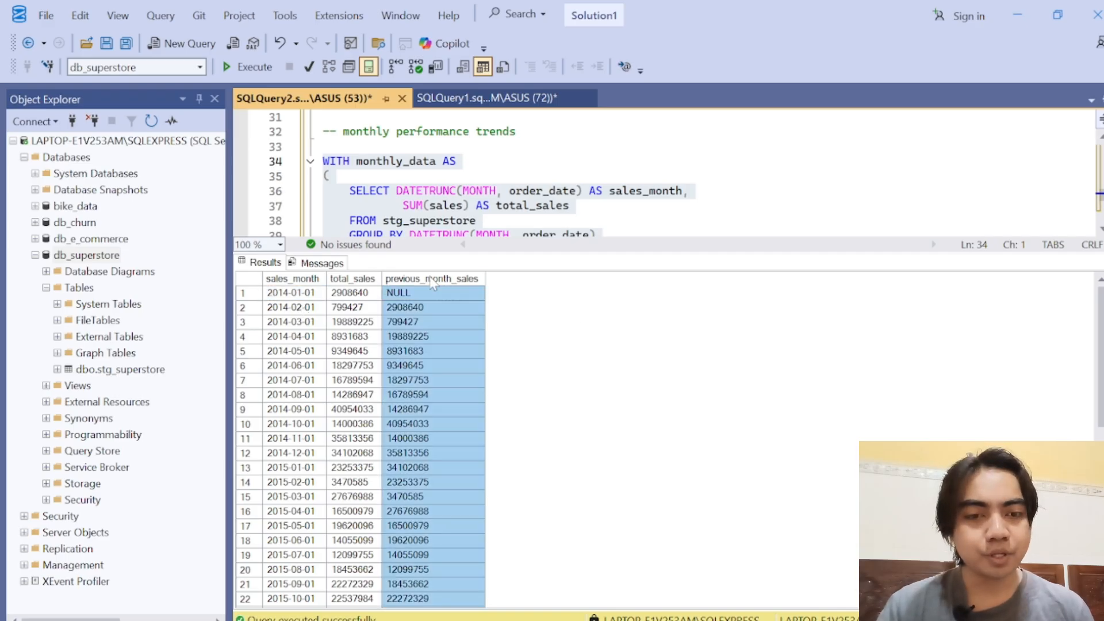
pyautogui.click(405, 315)
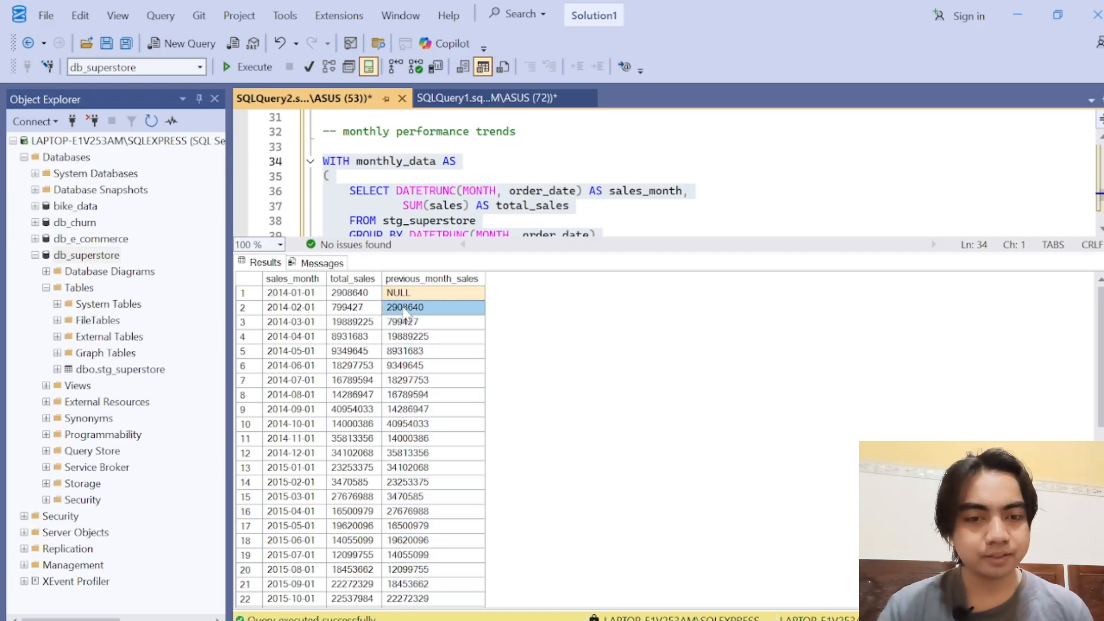
pyautogui.click(359, 311)
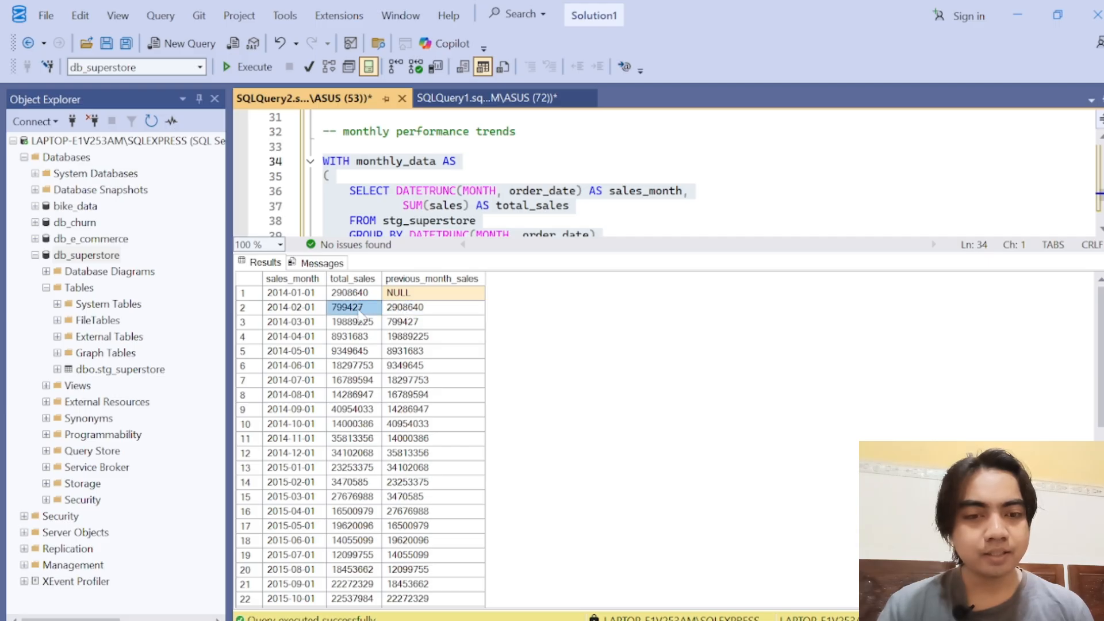
pyautogui.click(429, 309)
pyautogui.click(355, 311)
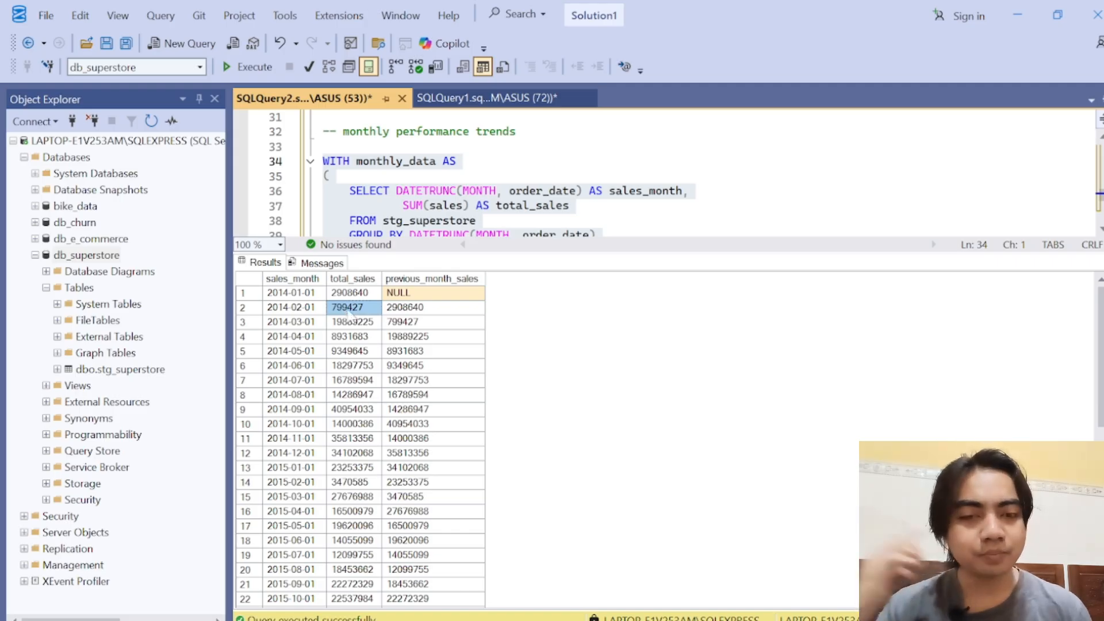
pyautogui.click(423, 311)
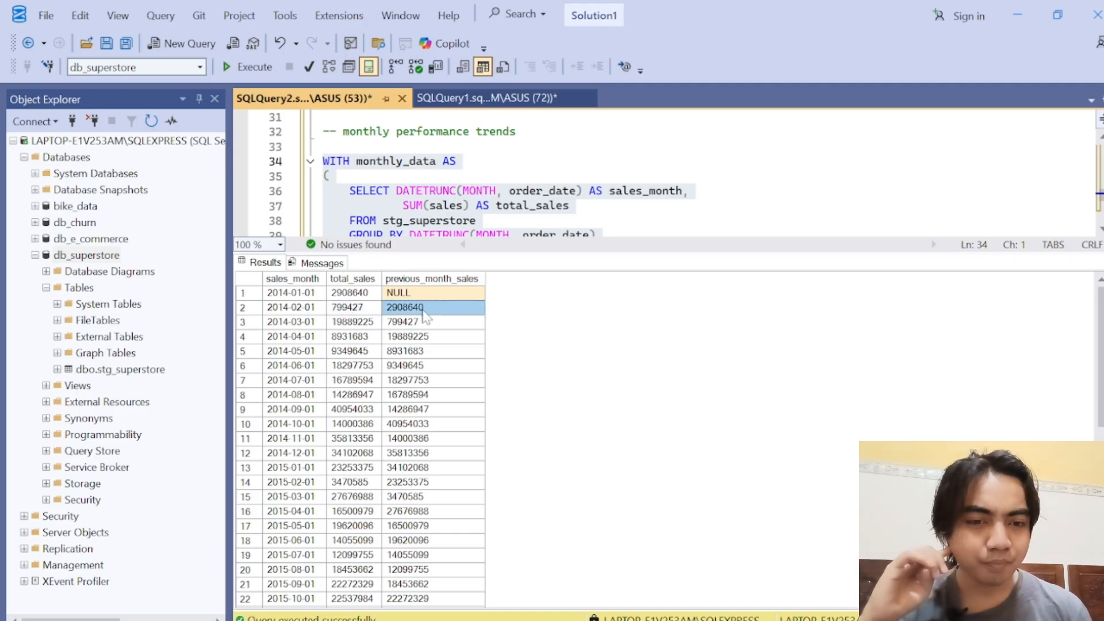
pyautogui.click(356, 324)
pyautogui.click(424, 310)
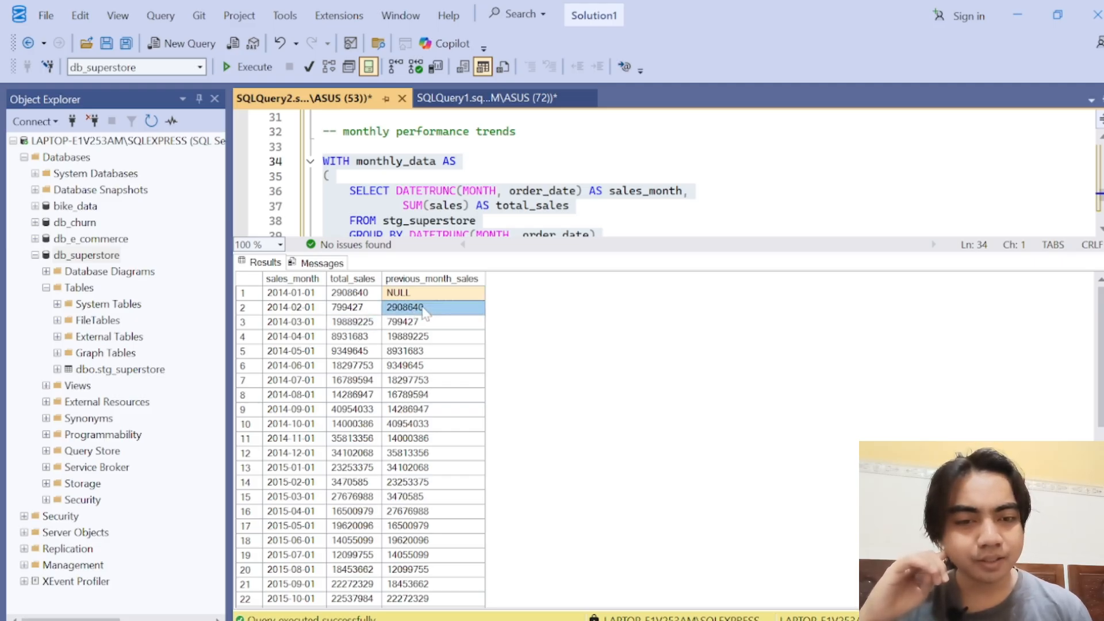
# Step: Check previous_month_sales against the preceding row's total_sales for March to May 2014, and examine the first month's previous value
pyautogui.click(356, 293)
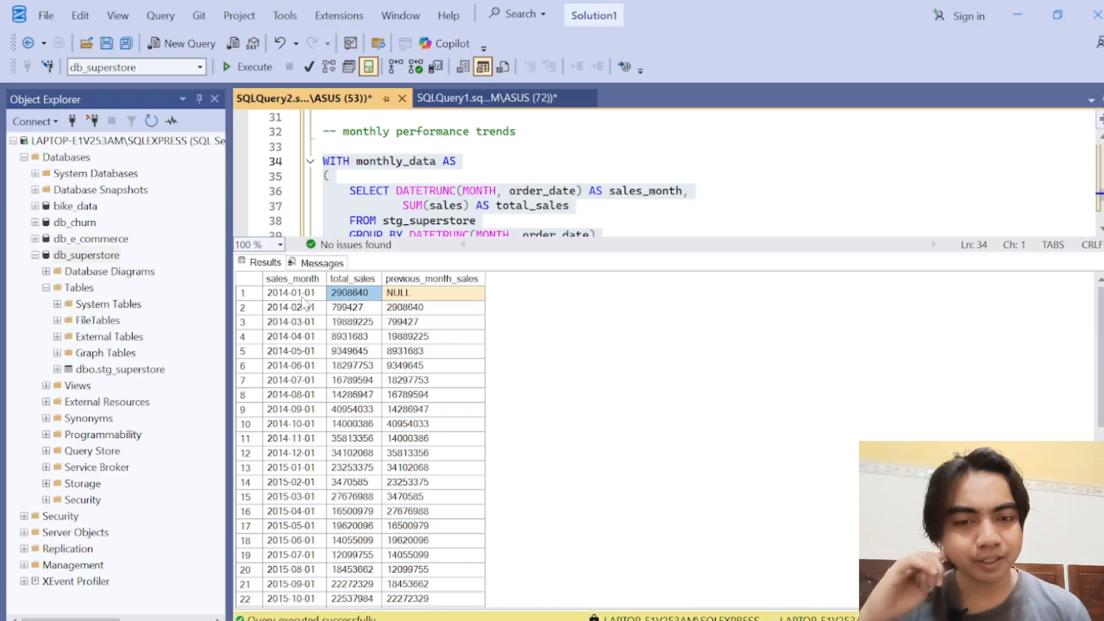
pyautogui.click(405, 323)
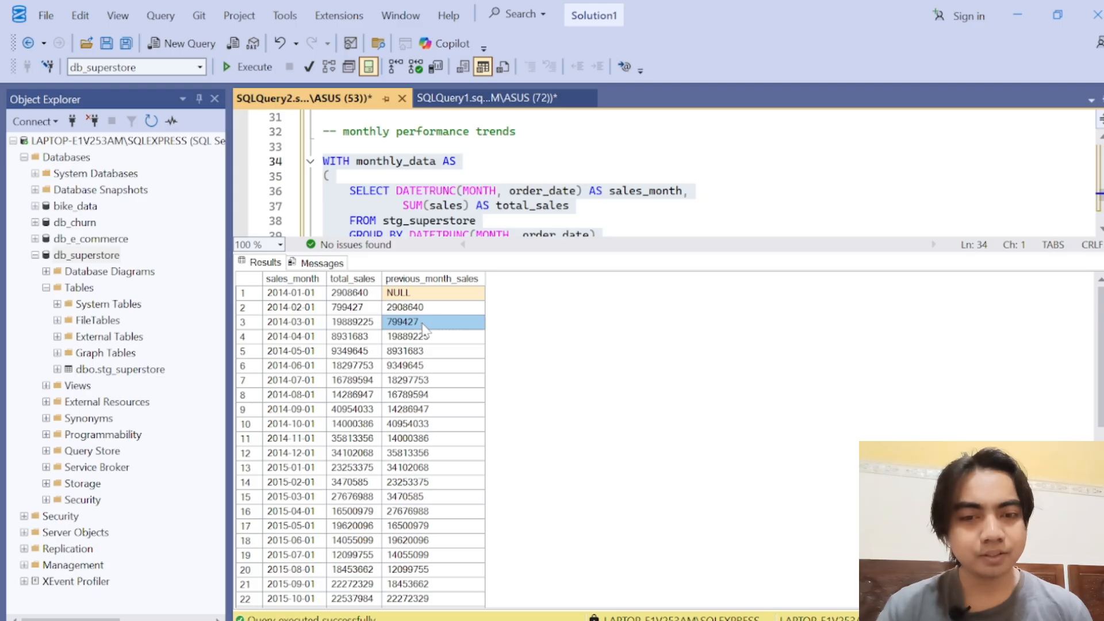
pyautogui.click(358, 306)
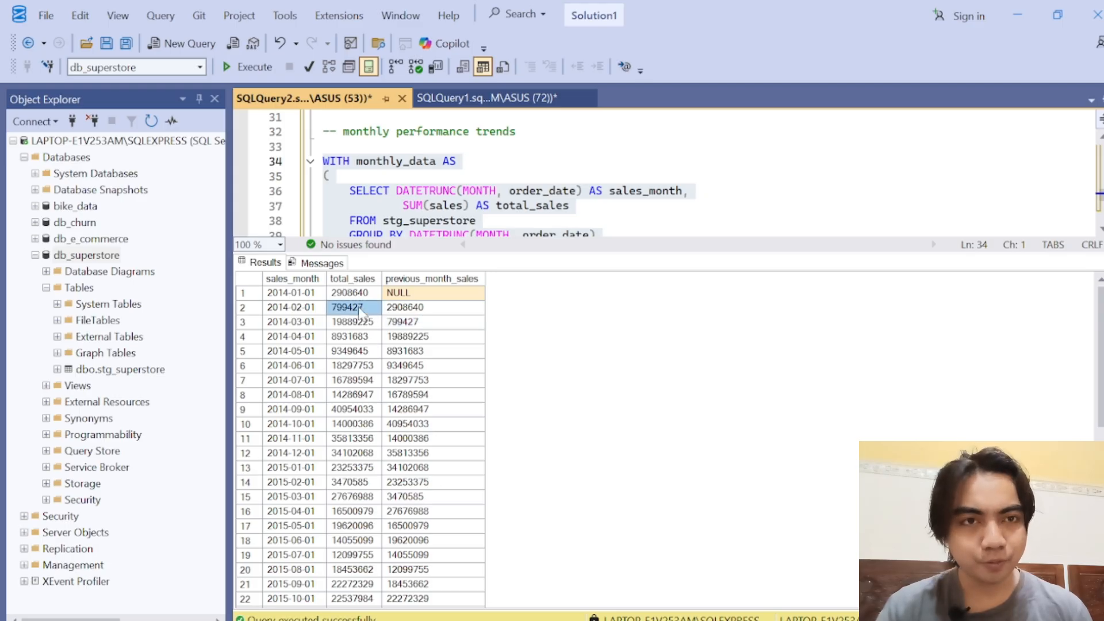
pyautogui.click(403, 338)
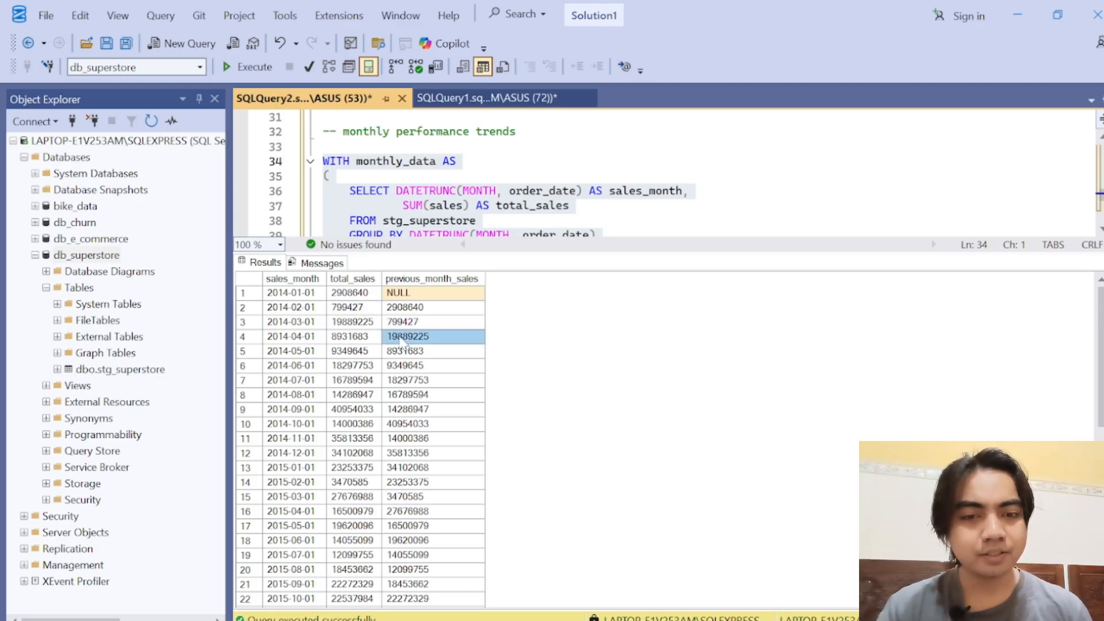
pyautogui.click(356, 324)
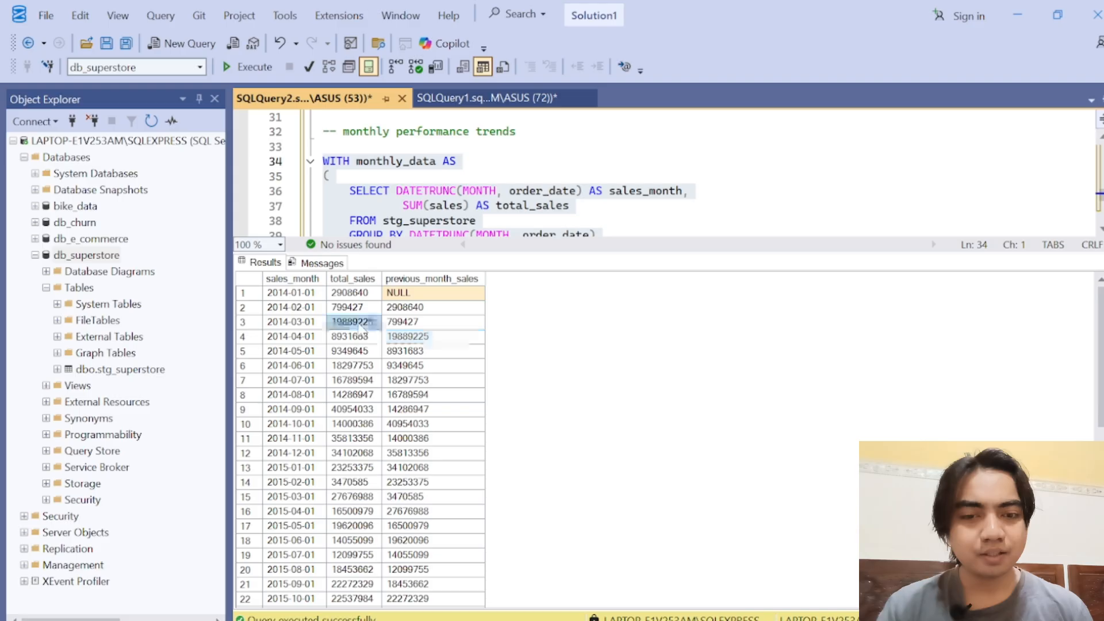
pyautogui.click(402, 351)
pyautogui.click(371, 339)
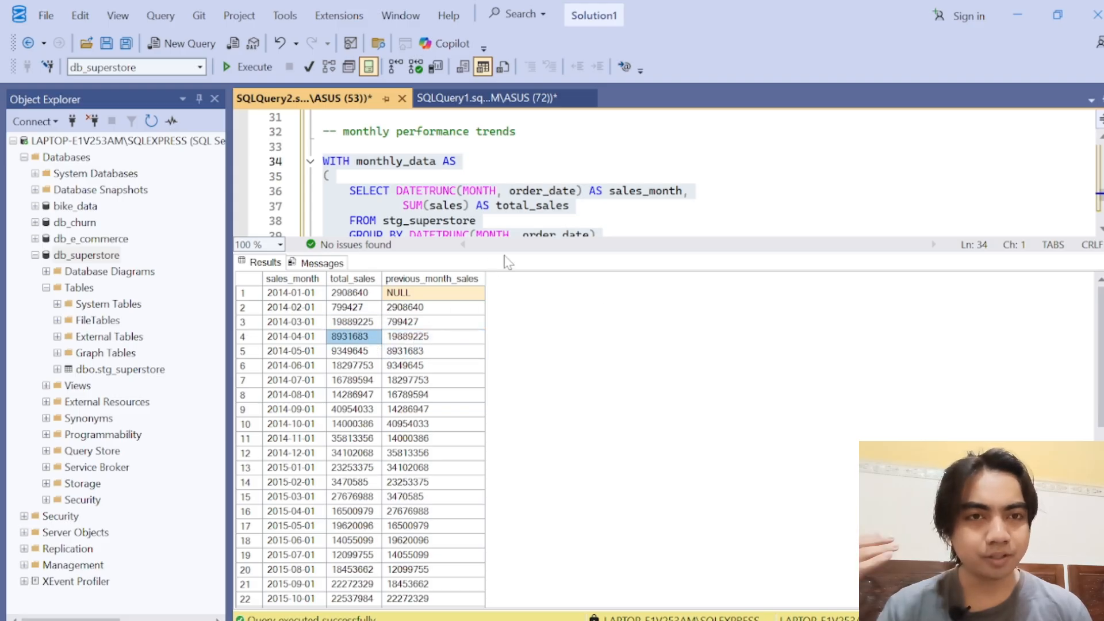
pyautogui.click(422, 296)
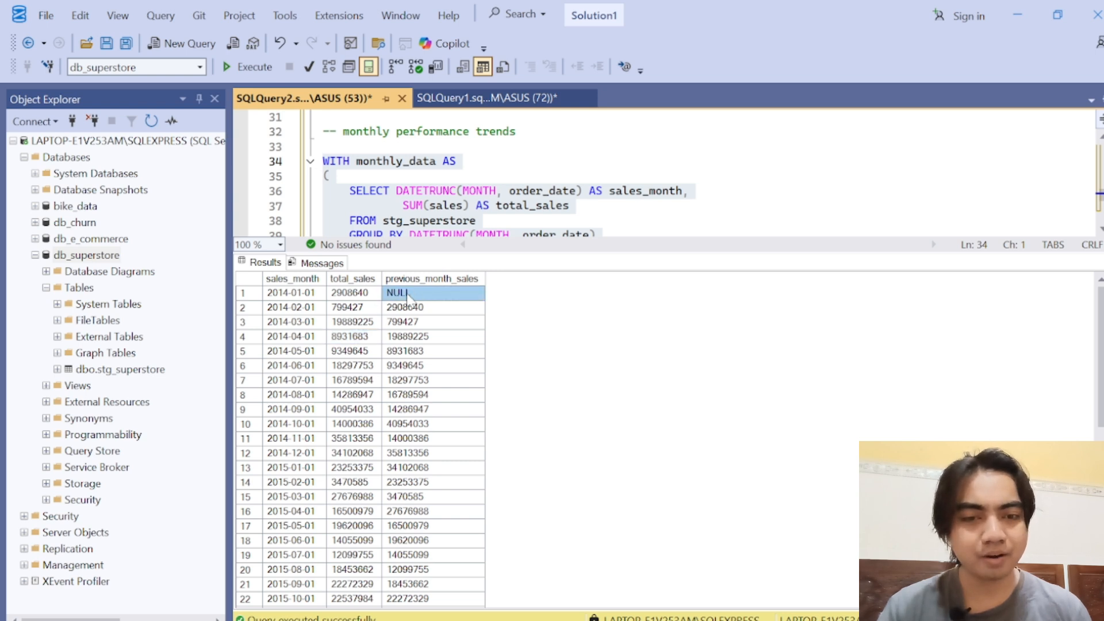
pyautogui.click(299, 295)
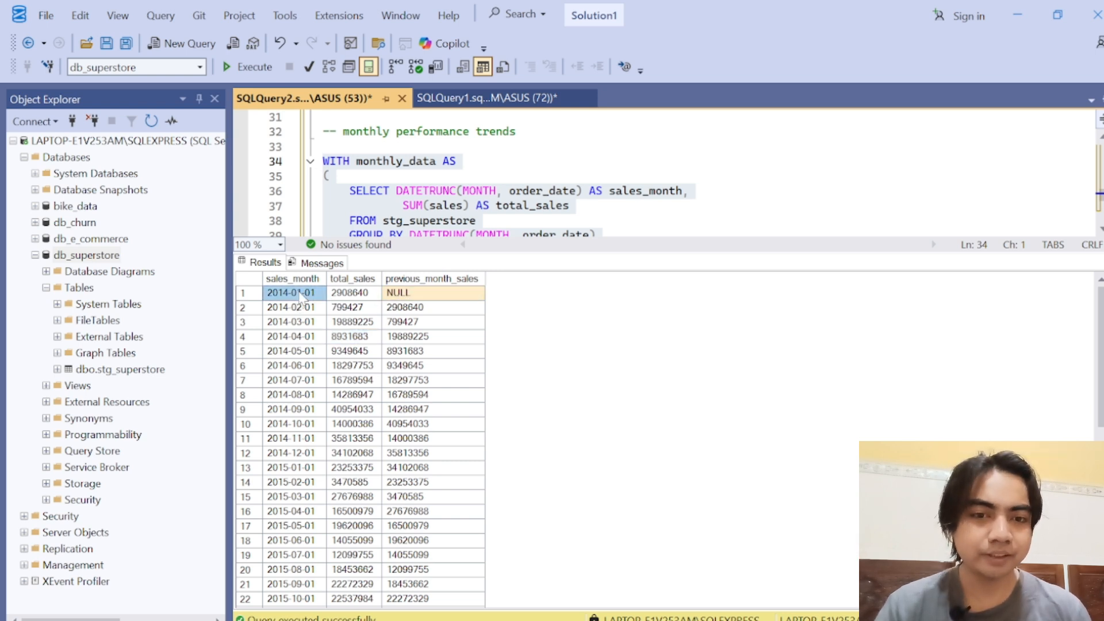
pyautogui.click(421, 295)
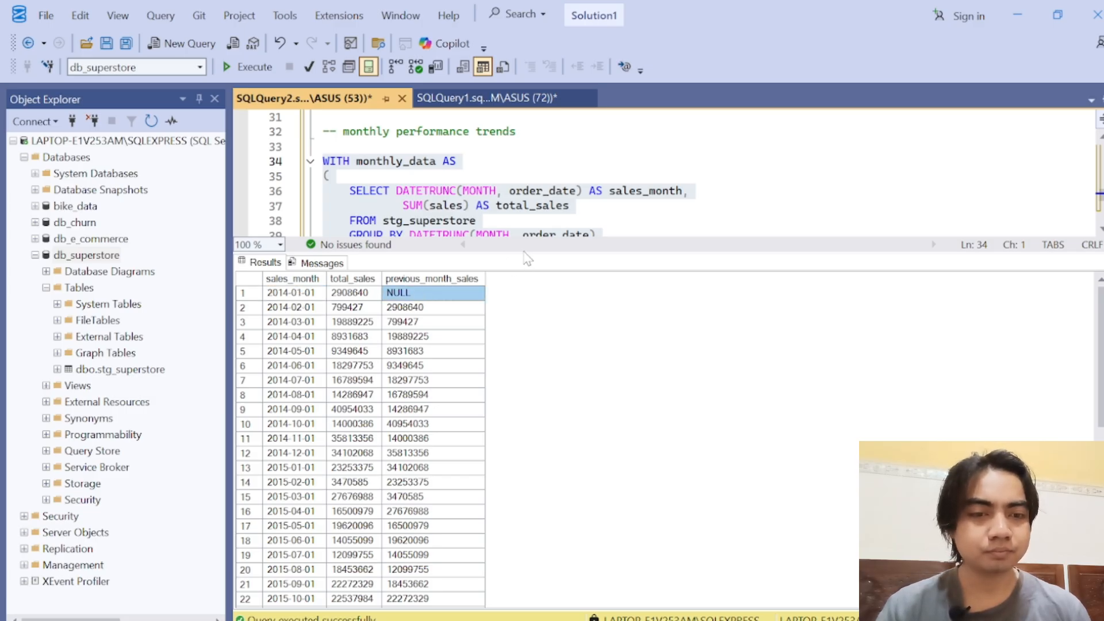
# Step: Add a comma after the monthly_data CTE and open a second CTE with lagged_data AS and an opening parenthesis on a new line
pyautogui.moveTo(523, 251); pyautogui.dragTo(521, 399)
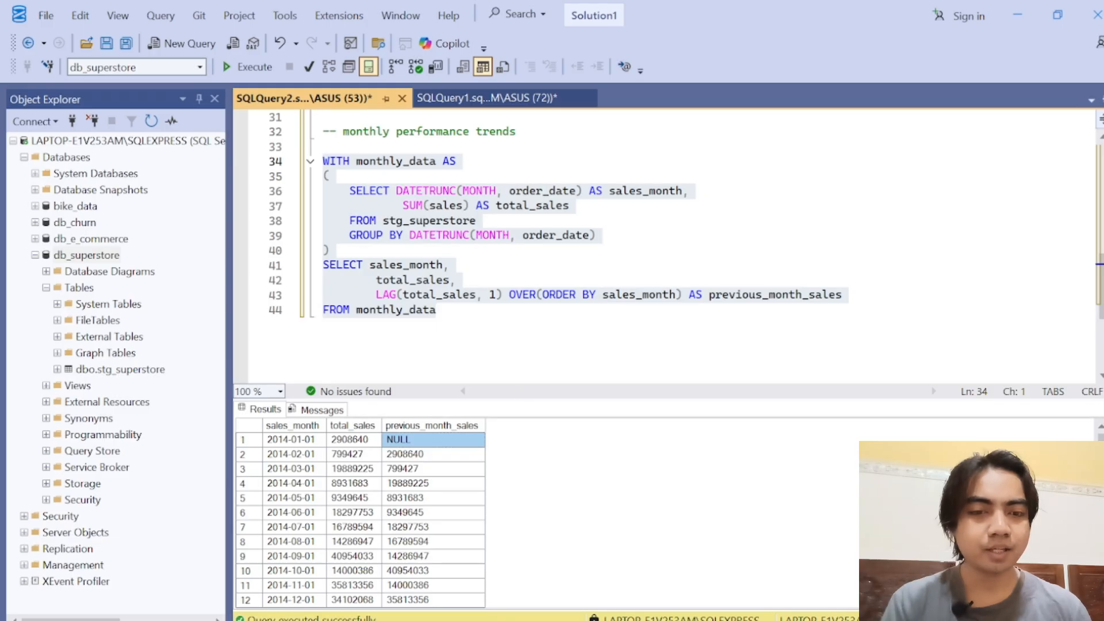
pyautogui.click(464, 310)
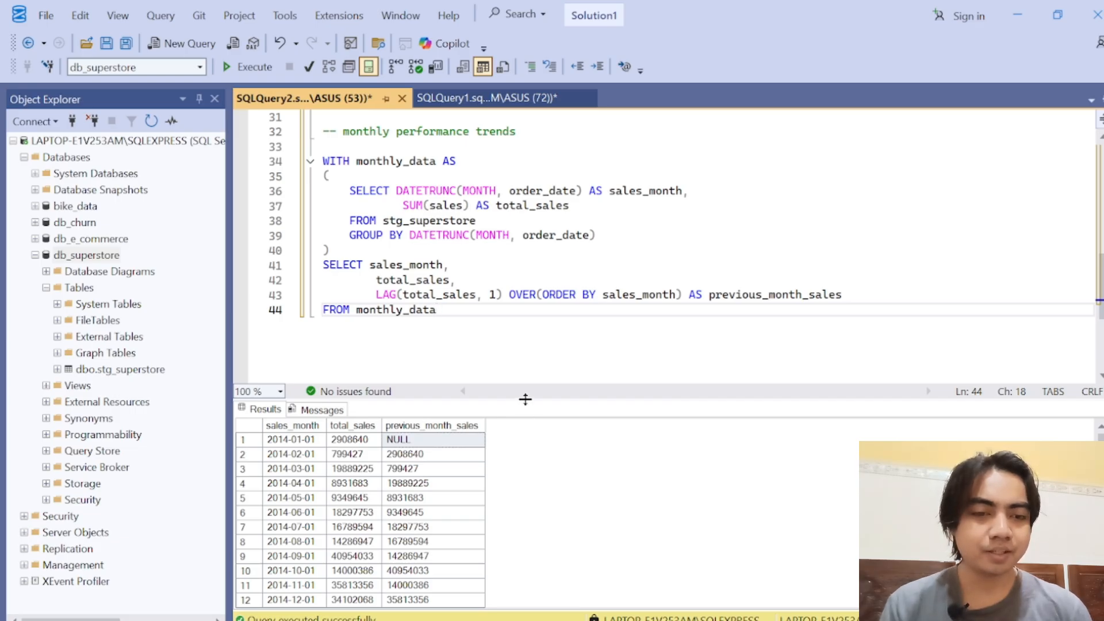
pyautogui.moveTo(524, 399); pyautogui.dragTo(522, 354)
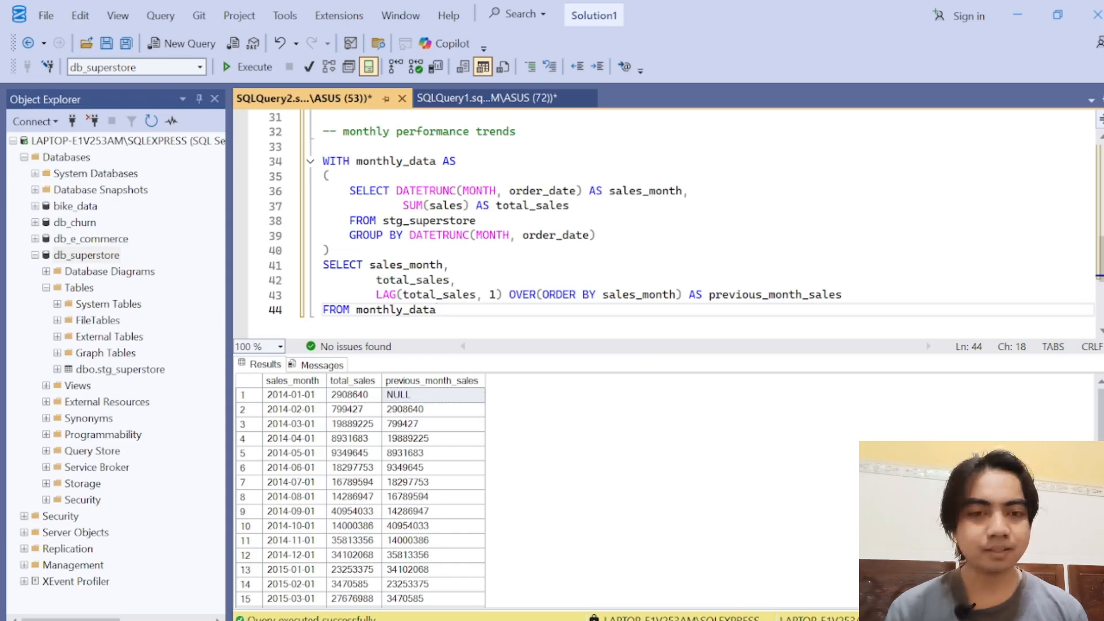
pyautogui.click(330, 250)
pyautogui.write(', ')
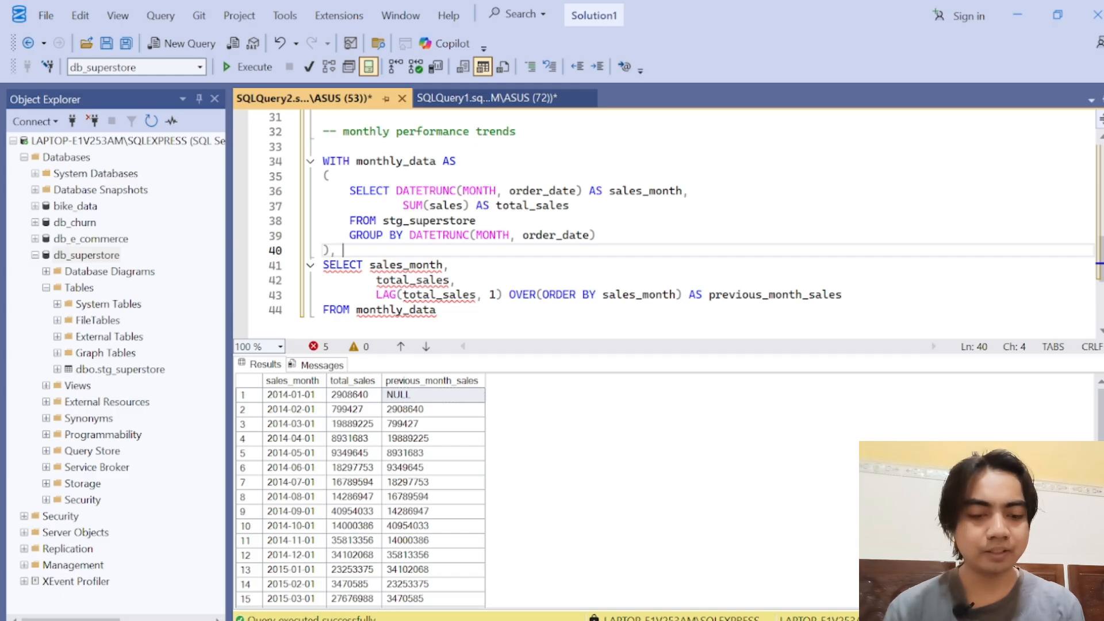
pyautogui.write('lagged_data AS')
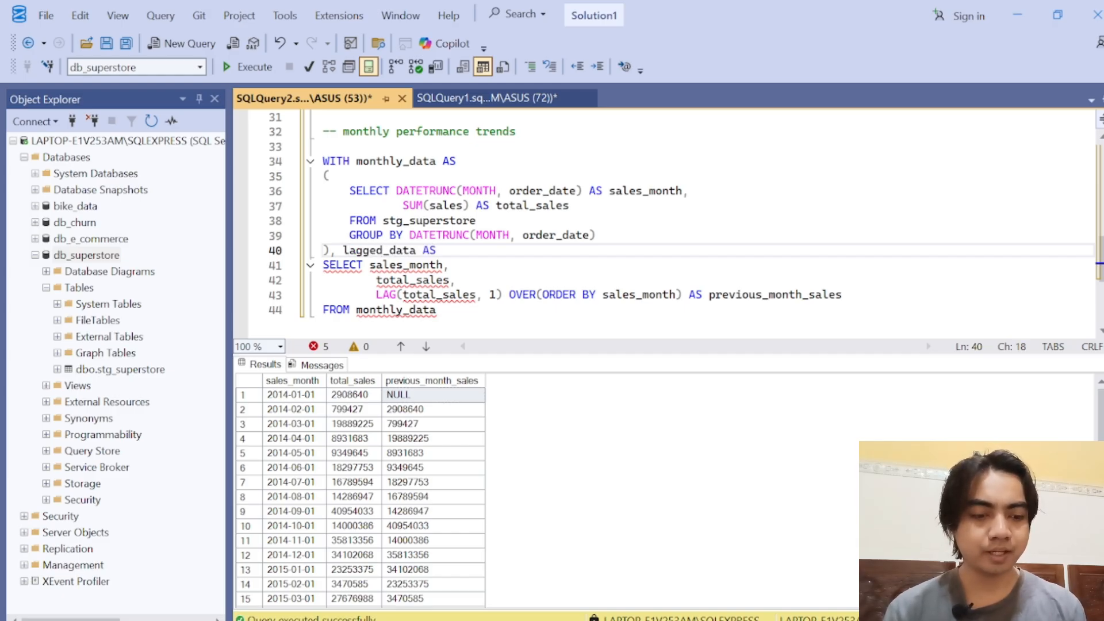
pyautogui.press('Return')
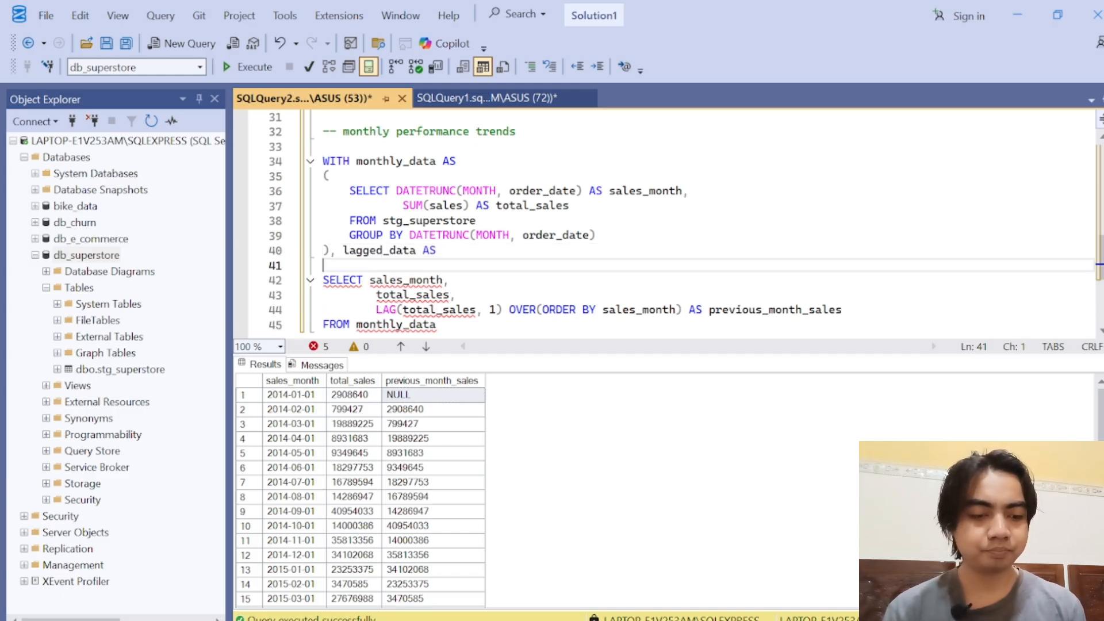
pyautogui.write('(')
# Step: Close the lagged_data CTE with a parenthesis on its own line below FROM monthly_data
pyautogui.click(440, 325)
pyautogui.press('Return')
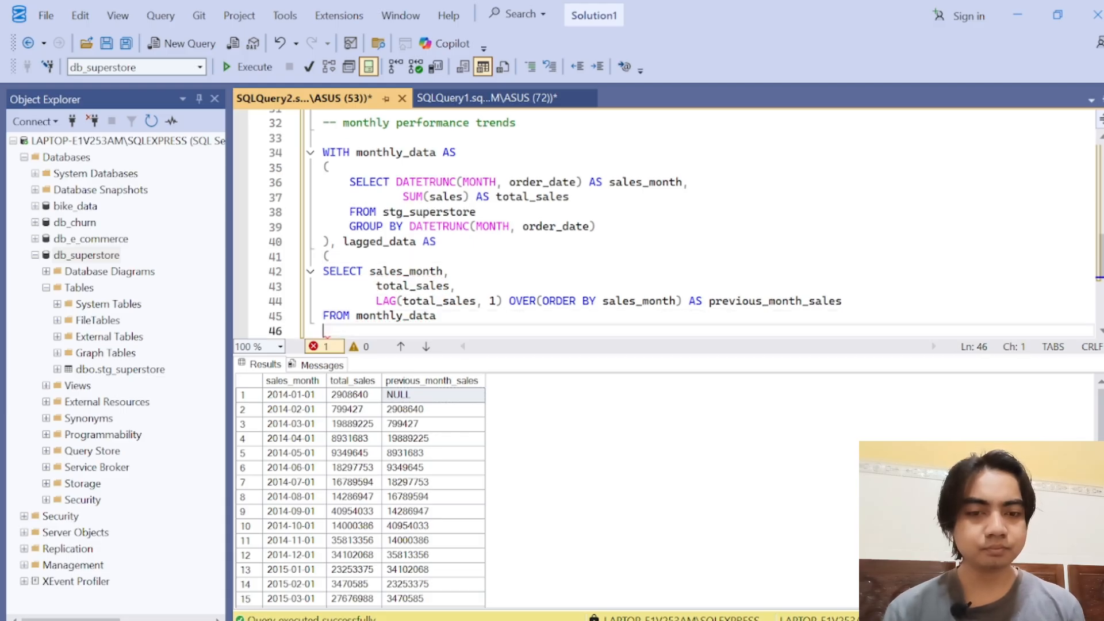
pyautogui.write(')')
pyautogui.press('Return')
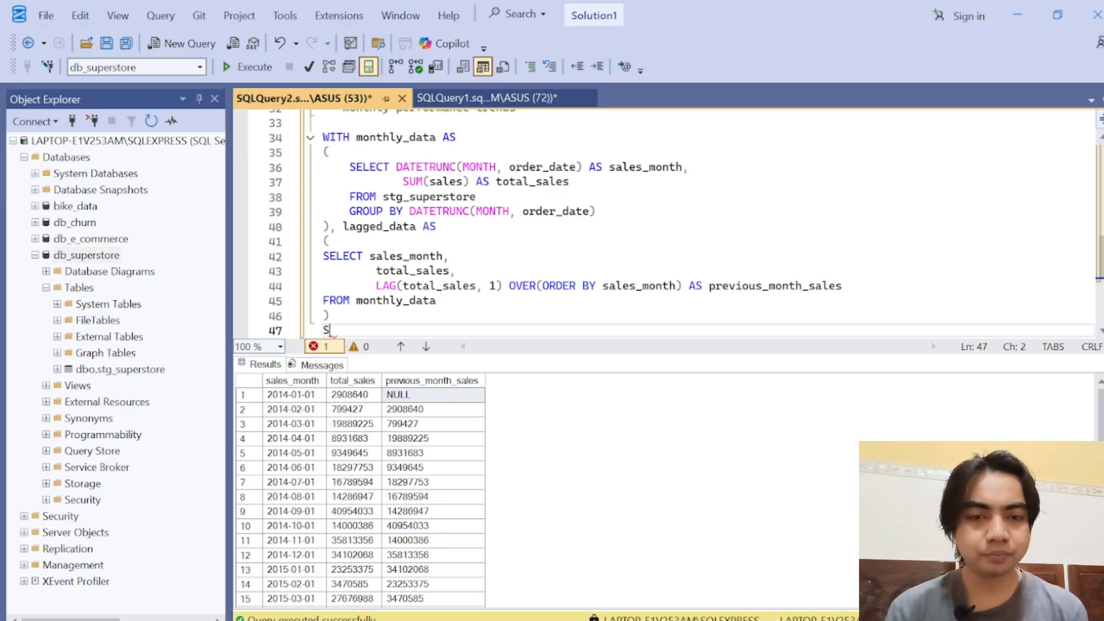
# Step: Start the final SELECT statement below the lagged_data CTE with sales_month as its first column, followed by a comma and an indented new line
pyautogui.write('SELECT')
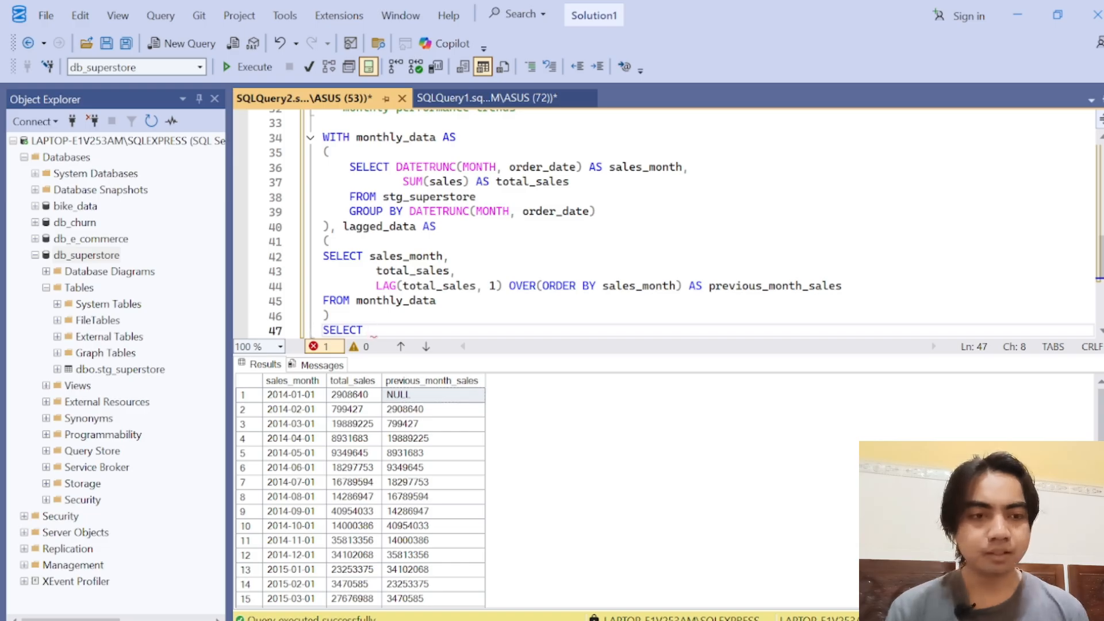
pyautogui.doubleClick(636, 169)
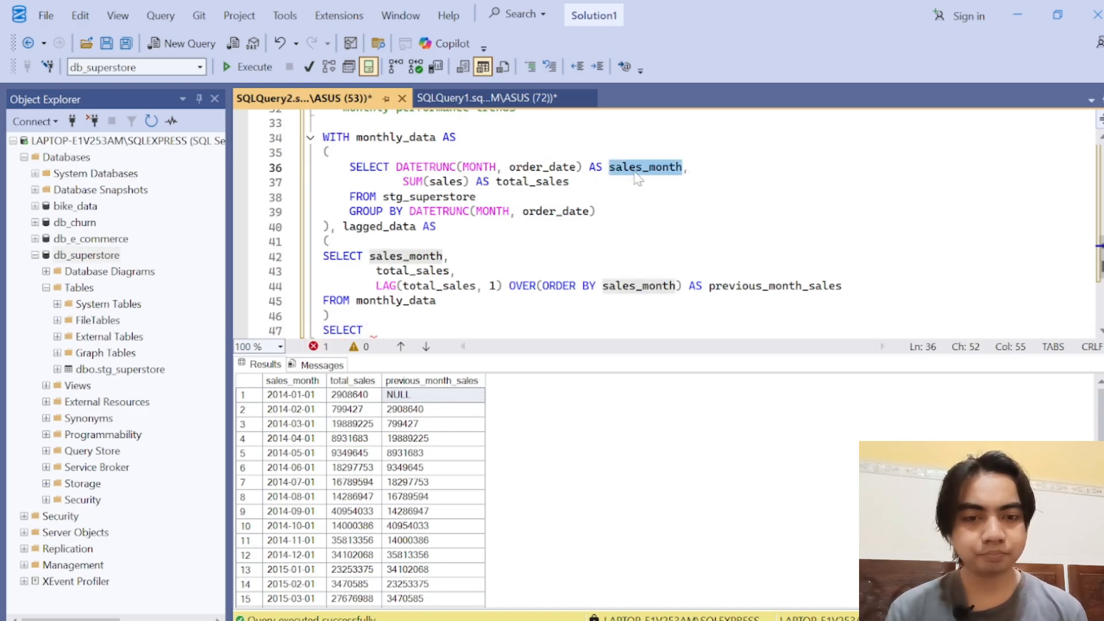
pyautogui.hotkey('ctrl', 'c')
pyautogui.click(373, 332)
pyautogui.hotkey('ctrl', 'v')
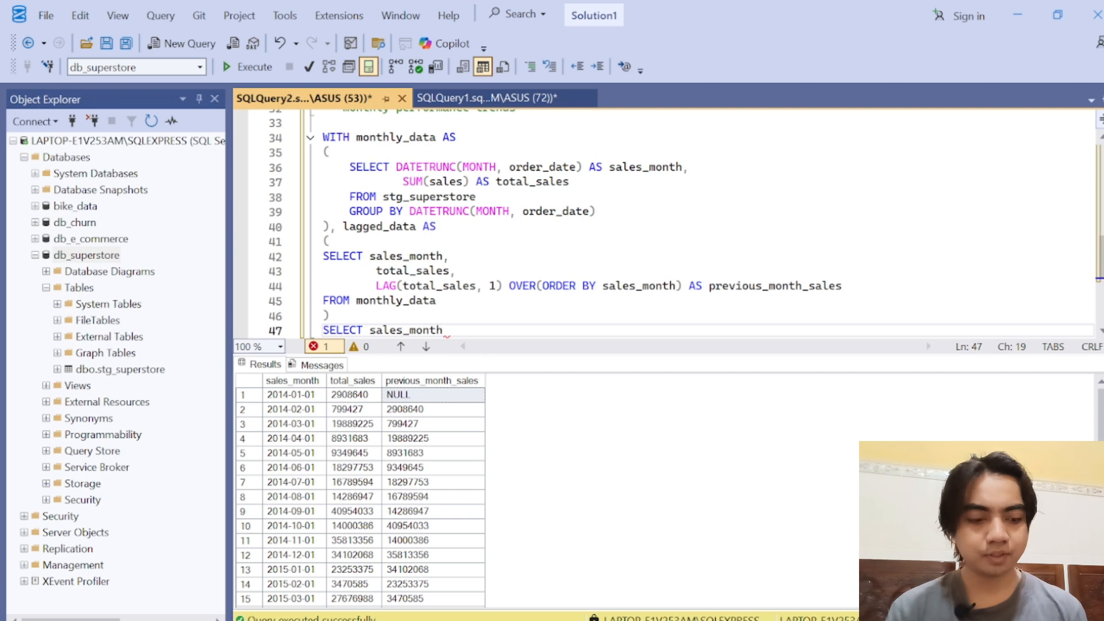
pyautogui.write(',')
pyautogui.press('Return')
pyautogui.press('Tab')
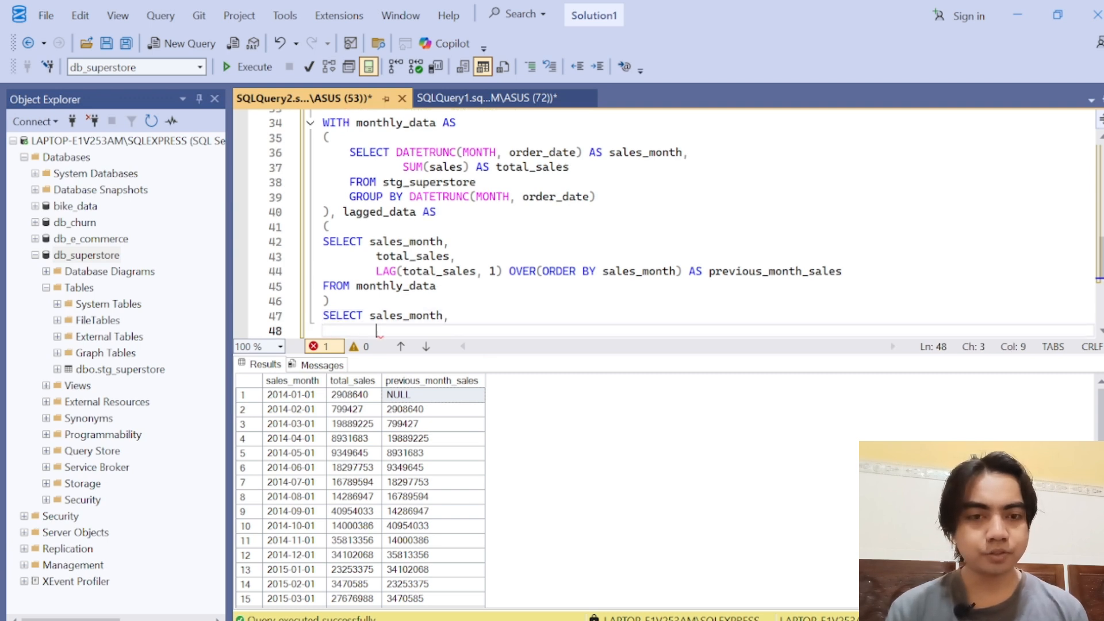
# Step: Add total_sales and previous_month_sales to the final SELECT, each on its own line with a trailing comma
pyautogui.doubleClick(413, 257)
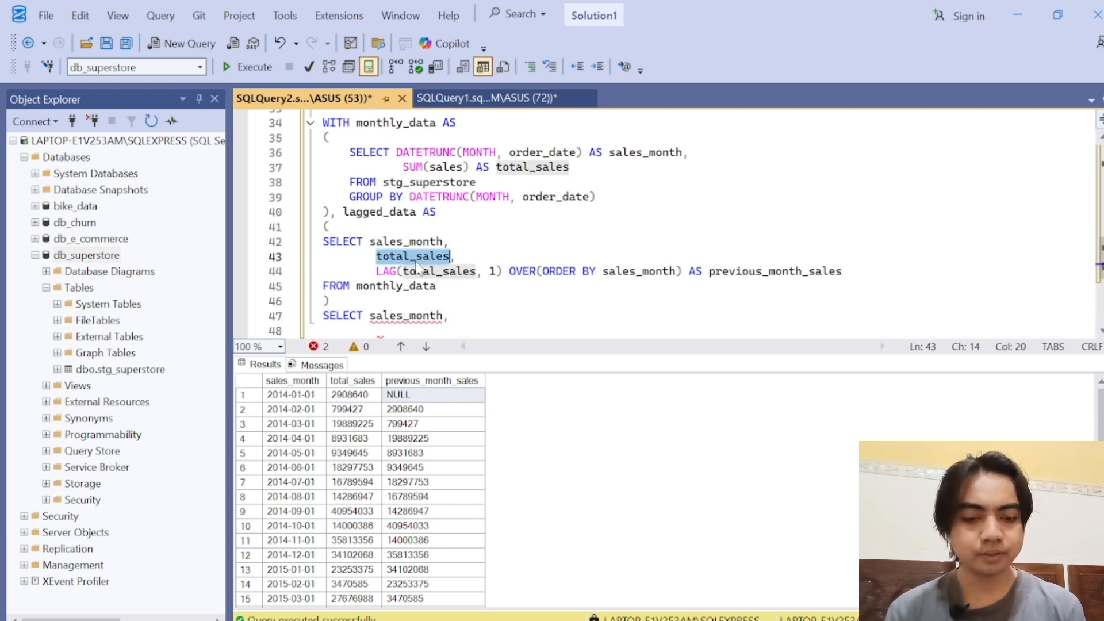
pyautogui.click(377, 331)
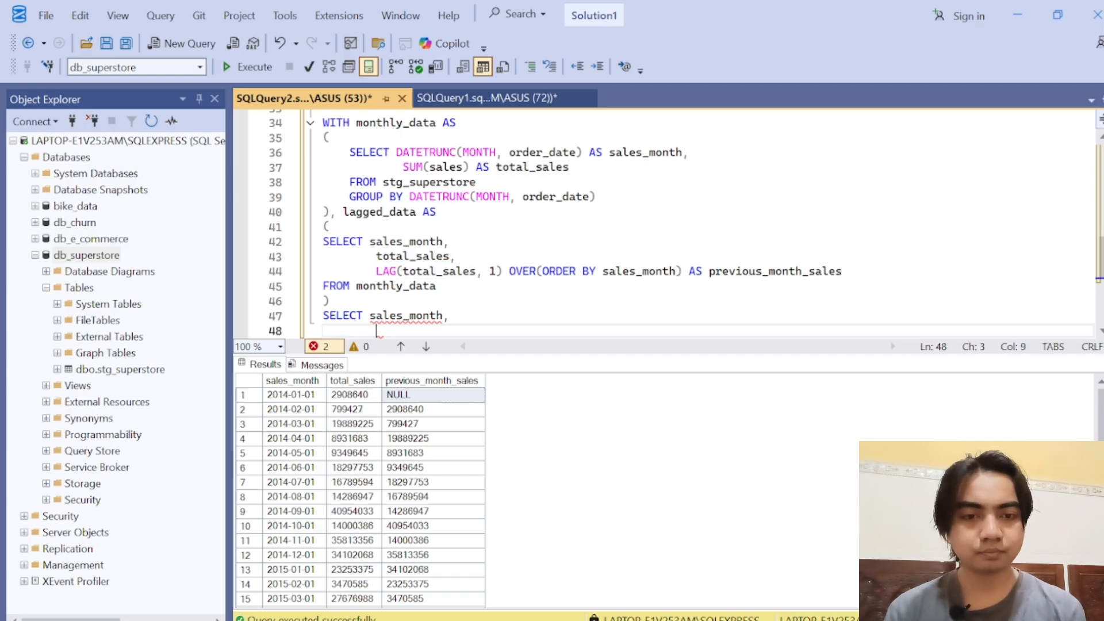
pyautogui.hotkey('ctrl', 'v')
pyautogui.write(',')
pyautogui.press('Return')
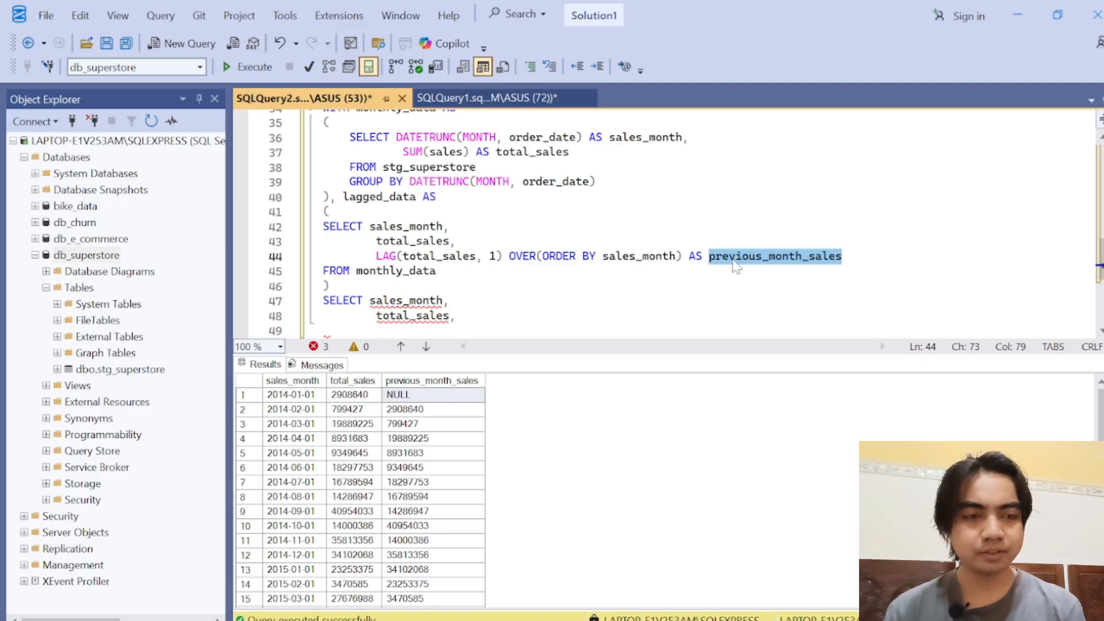
pyautogui.click(378, 331)
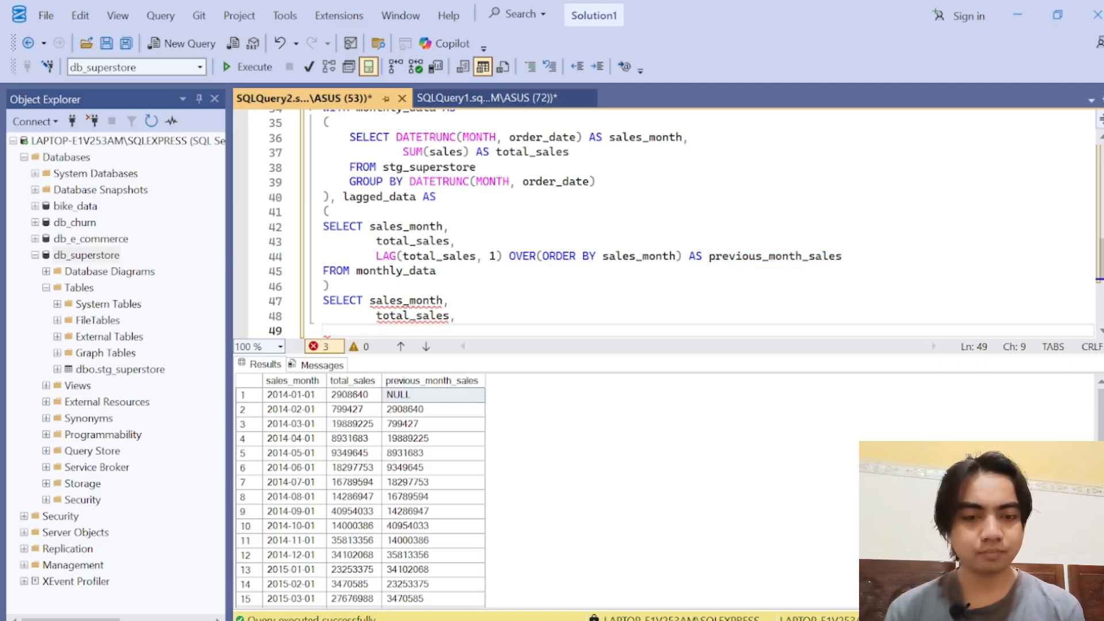
pyautogui.hotkey('ctrl', 'v')
pyautogui.write(',')
pyautogui.press('Return')
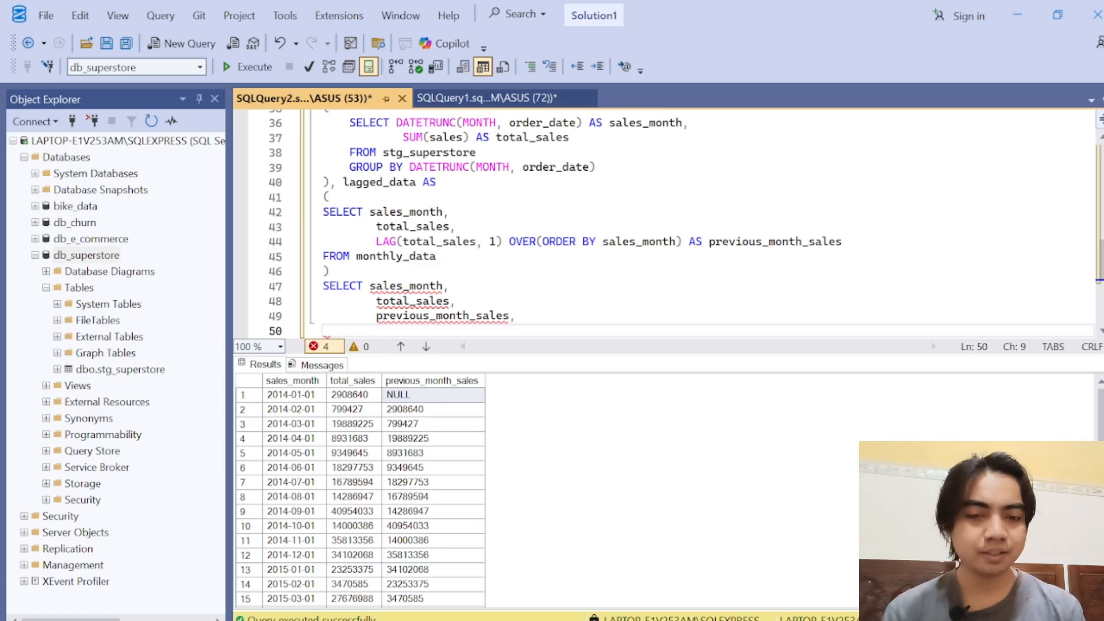
# Step: Add the calculated column (total_sales - previous_month_sales) AS difference_sales to the final SELECT
pyautogui.write('(total')
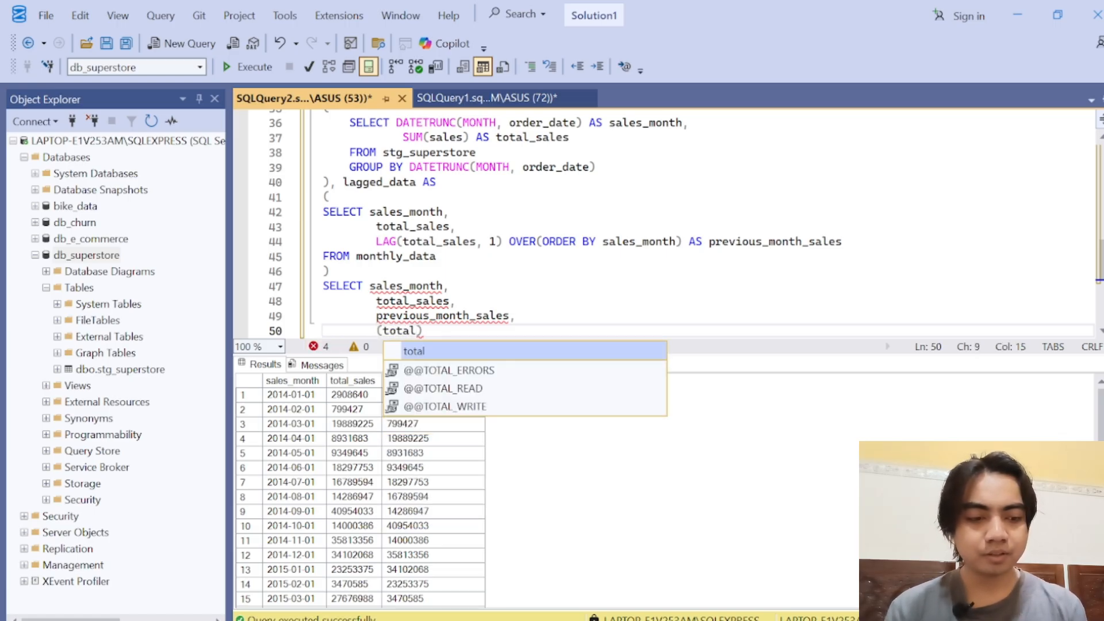
pyautogui.write('_sales')
pyautogui.write(' - pr')
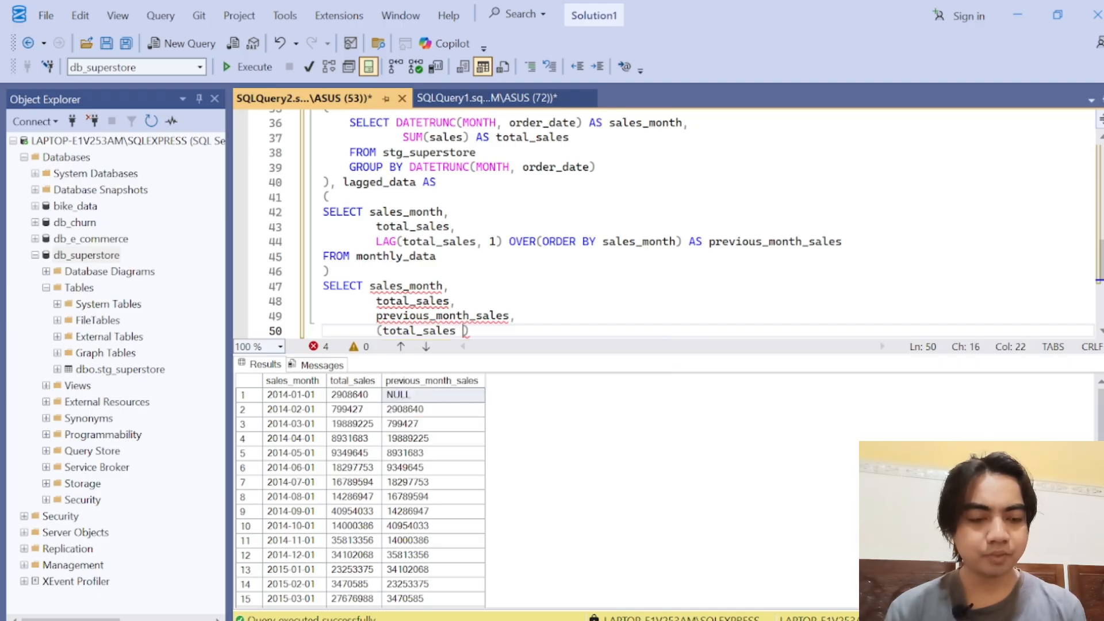
pyautogui.write('evious_month')
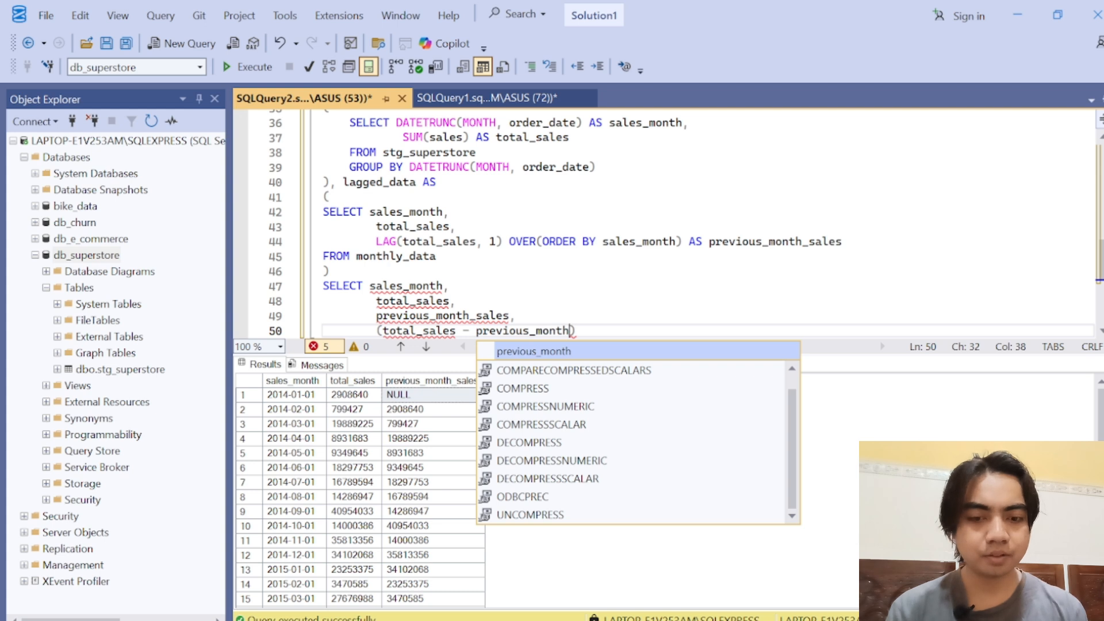
pyautogui.write('_sales) ')
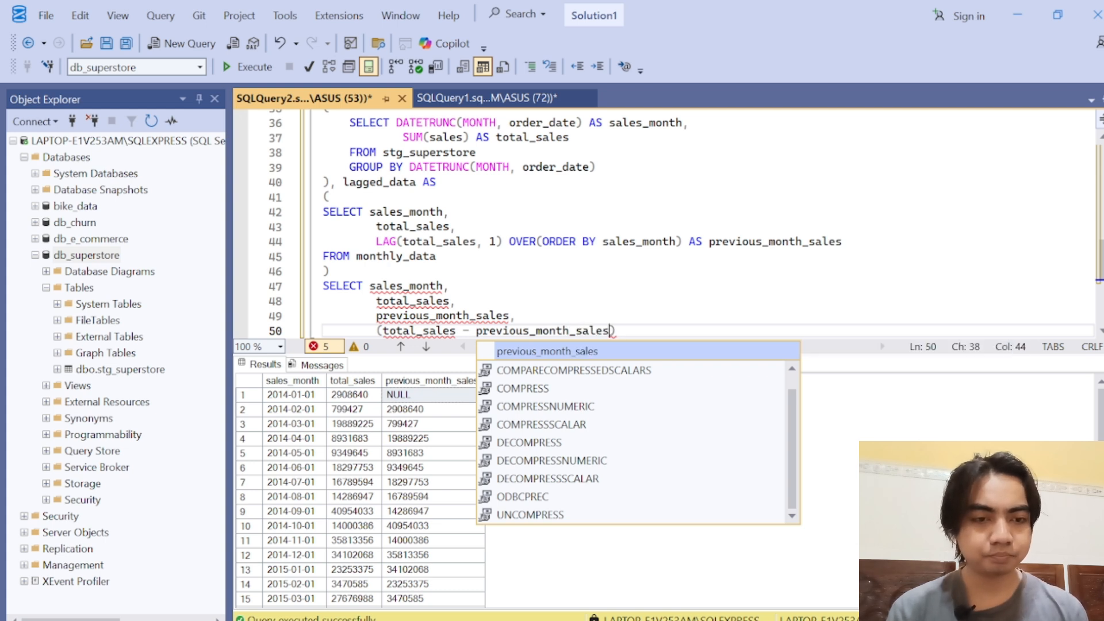
pyautogui.write('AS ')
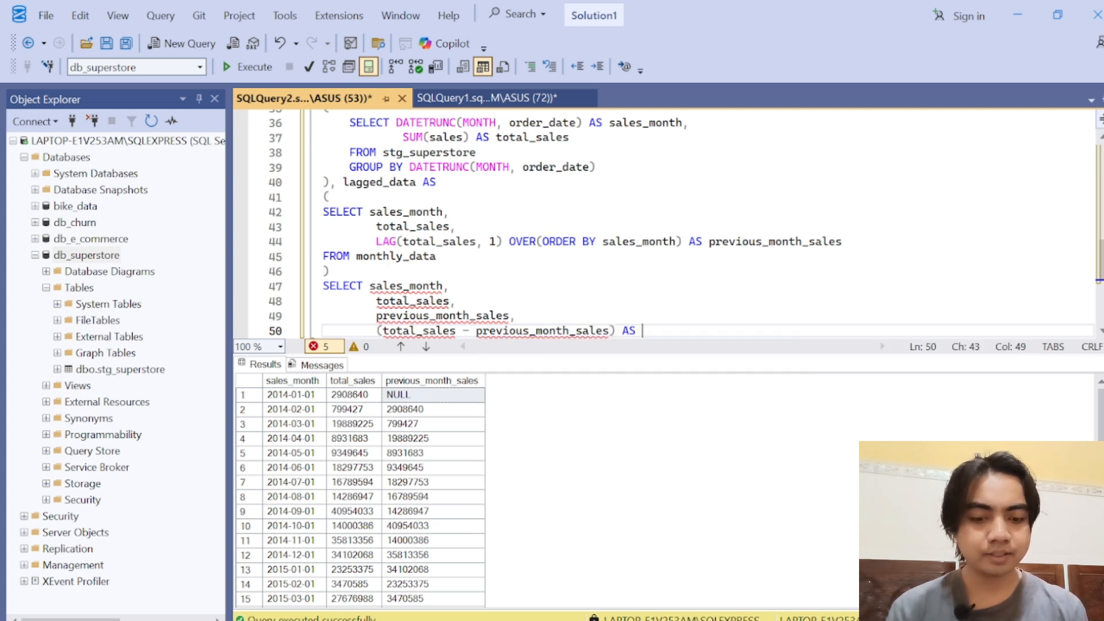
pyautogui.write('difference')
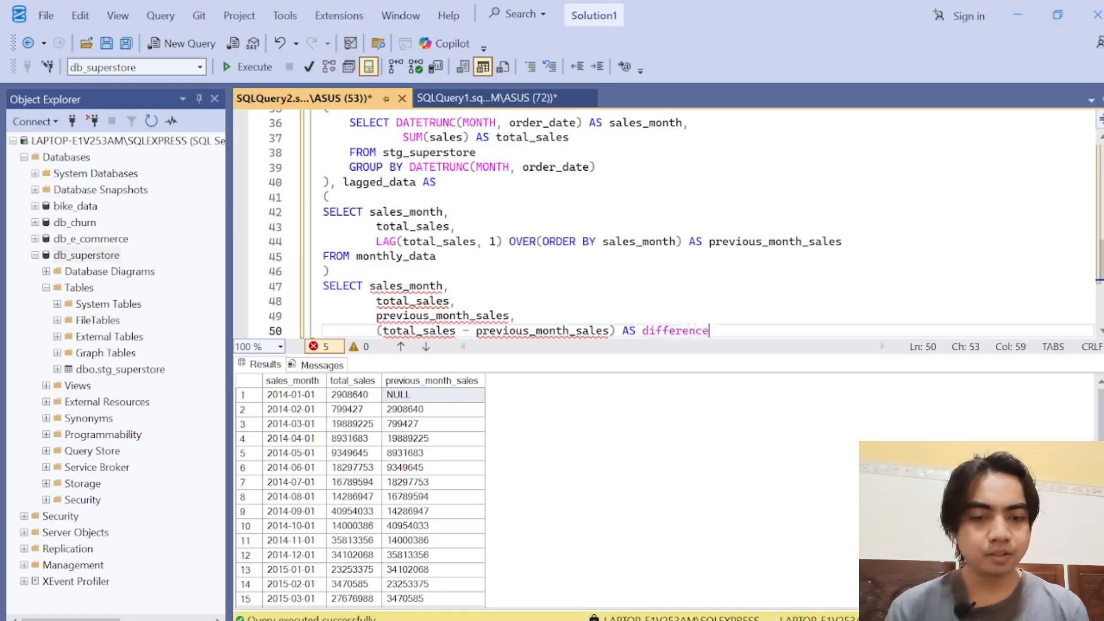
pyautogui.write('_sal')
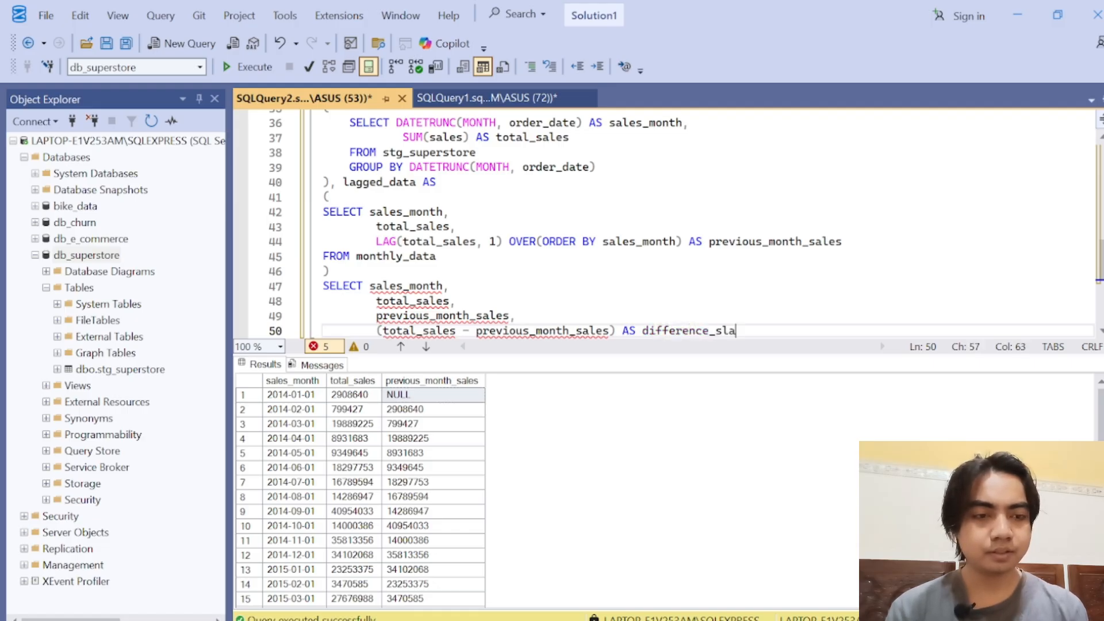
pyautogui.write('es')
# Step: Complete the final SELECT with FROM lagged_data on a new unindented line
pyautogui.press('Return')
pyautogui.press('BackSpace')
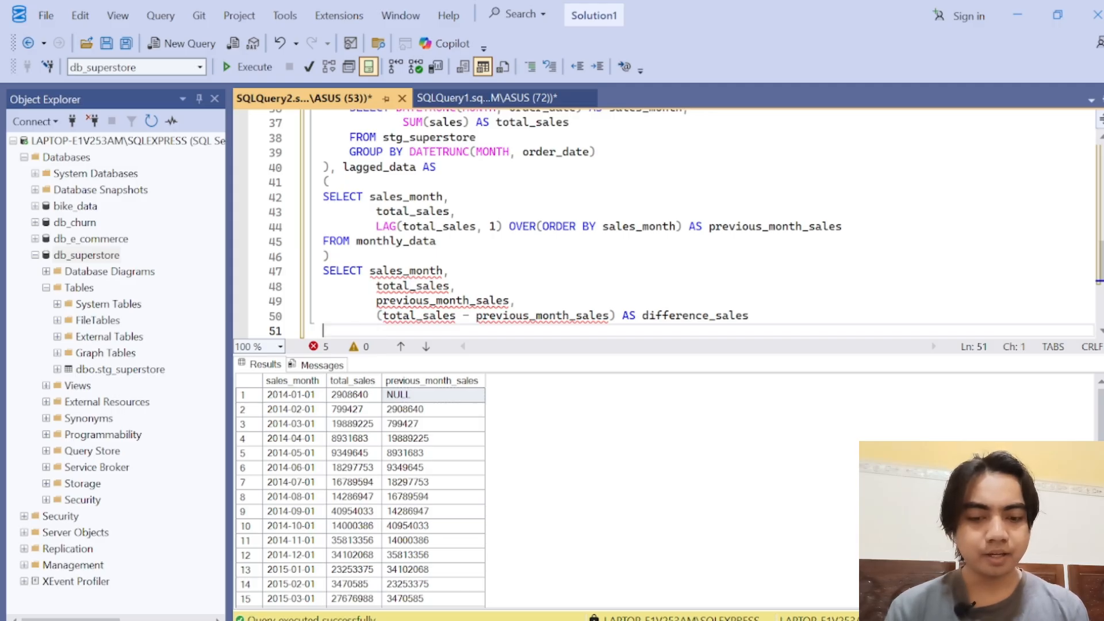
pyautogui.write('FROM ')
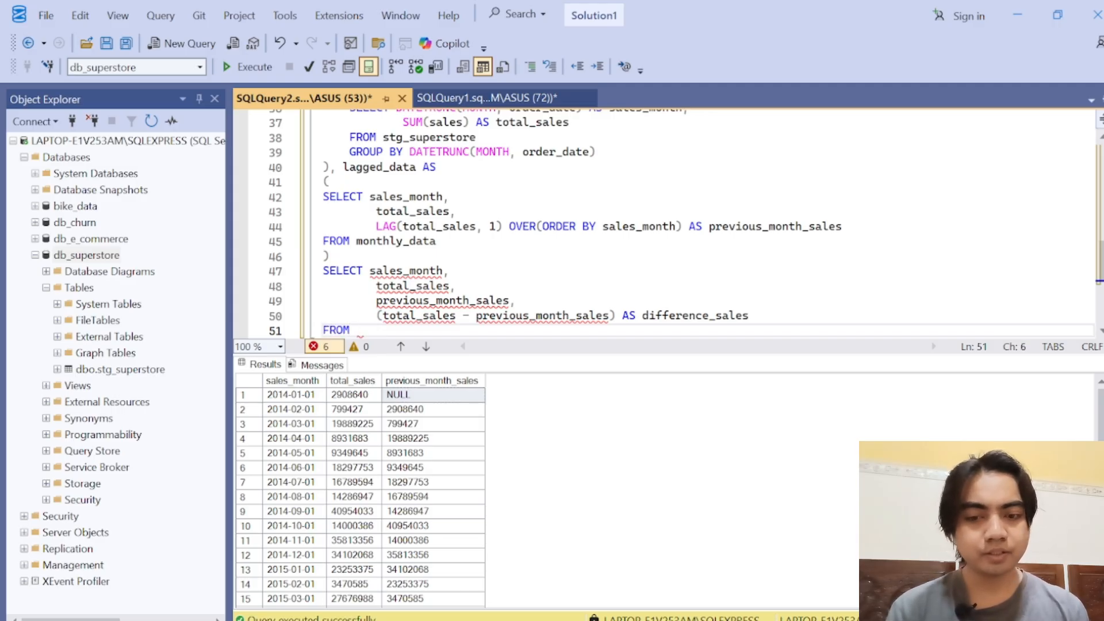
pyautogui.write('lagged')
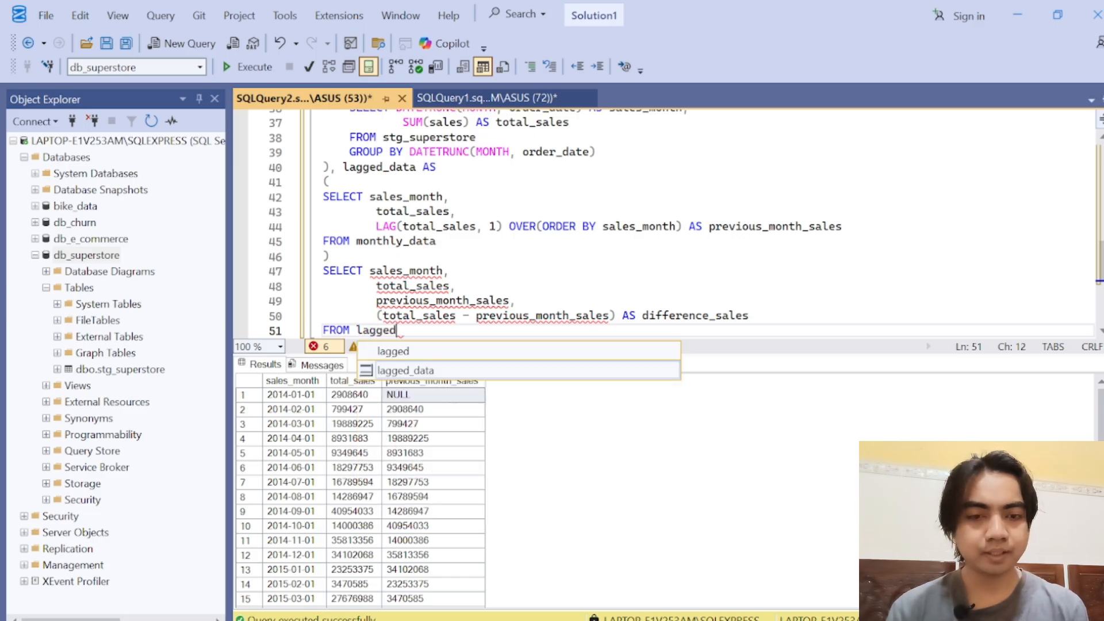
pyautogui.press('Tab')
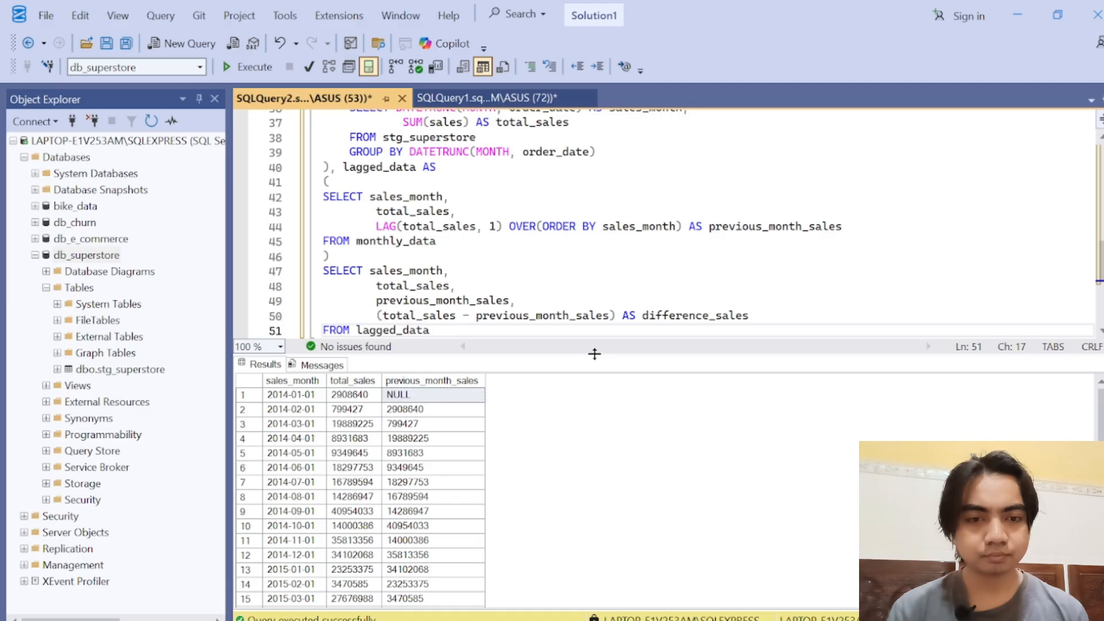
# Step: Execute the whole statement from WITH monthly_data AS through FROM lagged_data
pyautogui.moveTo(594, 353); pyautogui.dragTo(595, 383)
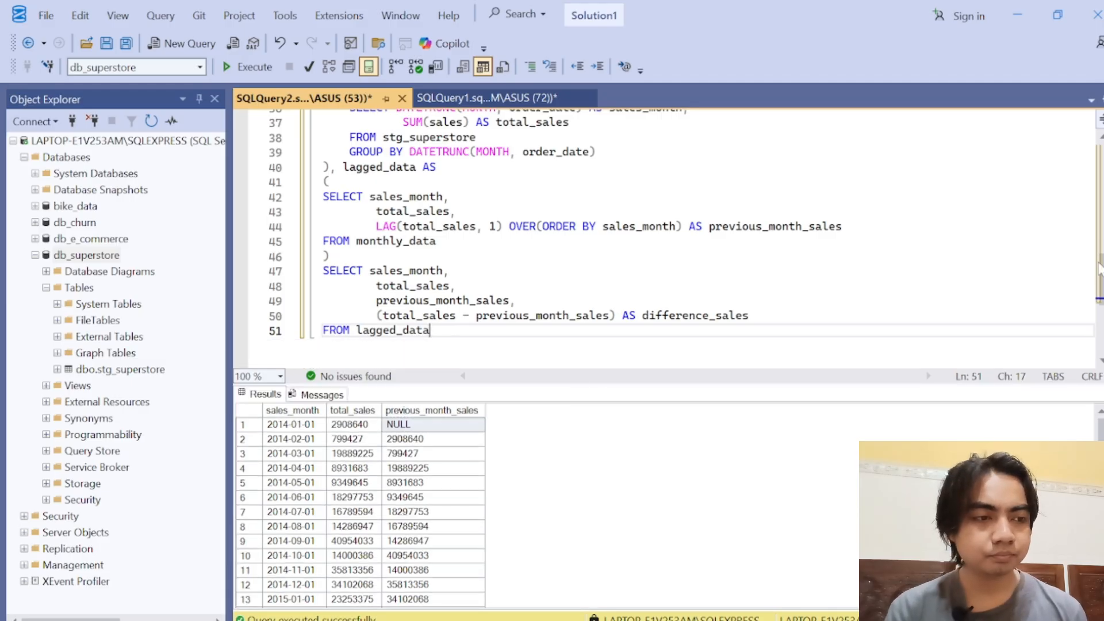
pyautogui.scroll(1, 679, 236)
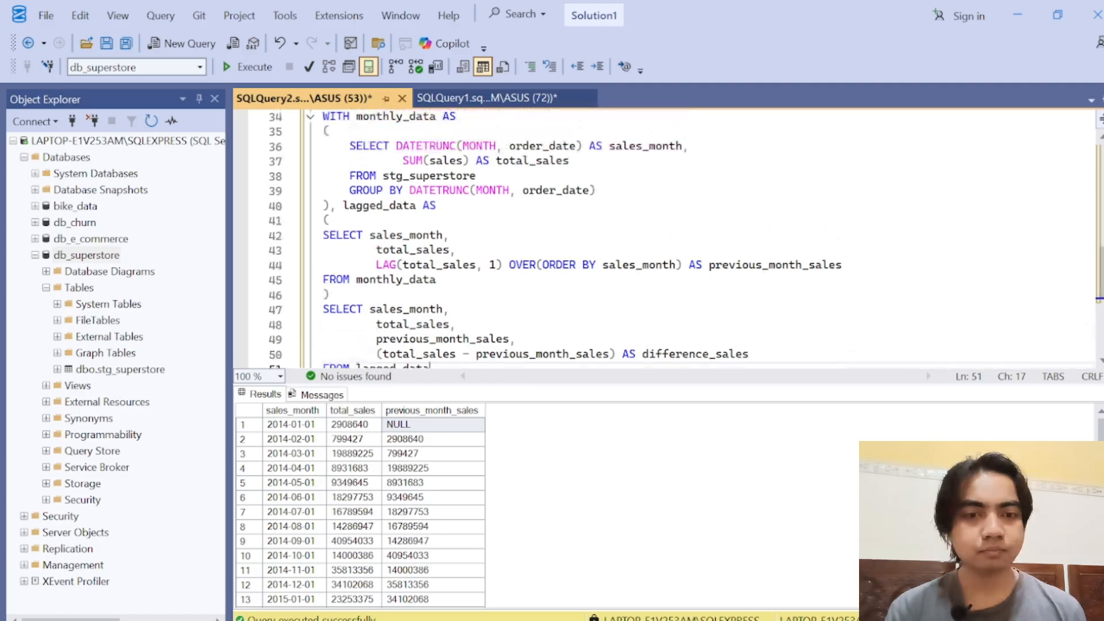
pyautogui.moveTo(429, 368); pyautogui.dragTo(322, 115)
pyautogui.click(256, 75)
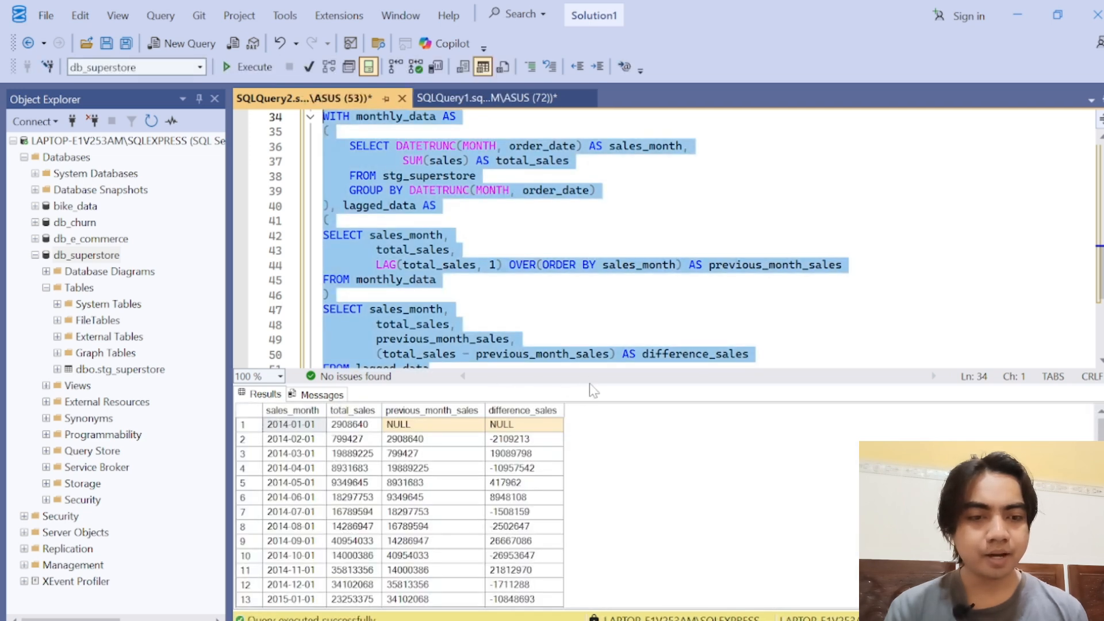
# Step: Enlarge the results grid and examine the negative and positive difference_sales values from February to November 2014
pyautogui.moveTo(576, 262); pyautogui.dragTo(576, 255)
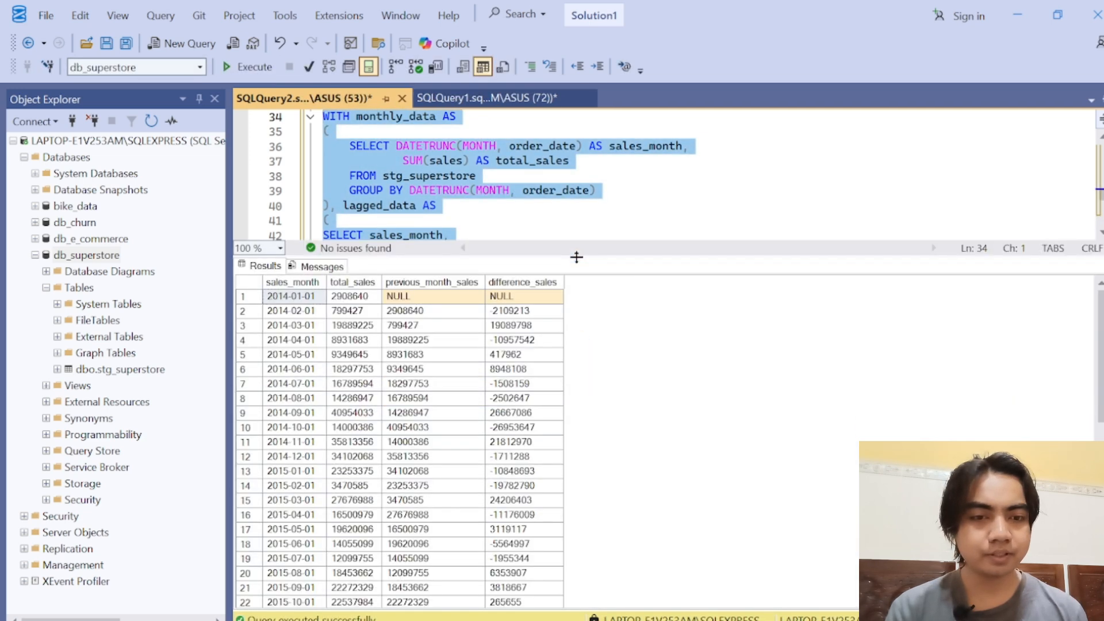
pyautogui.click(533, 316)
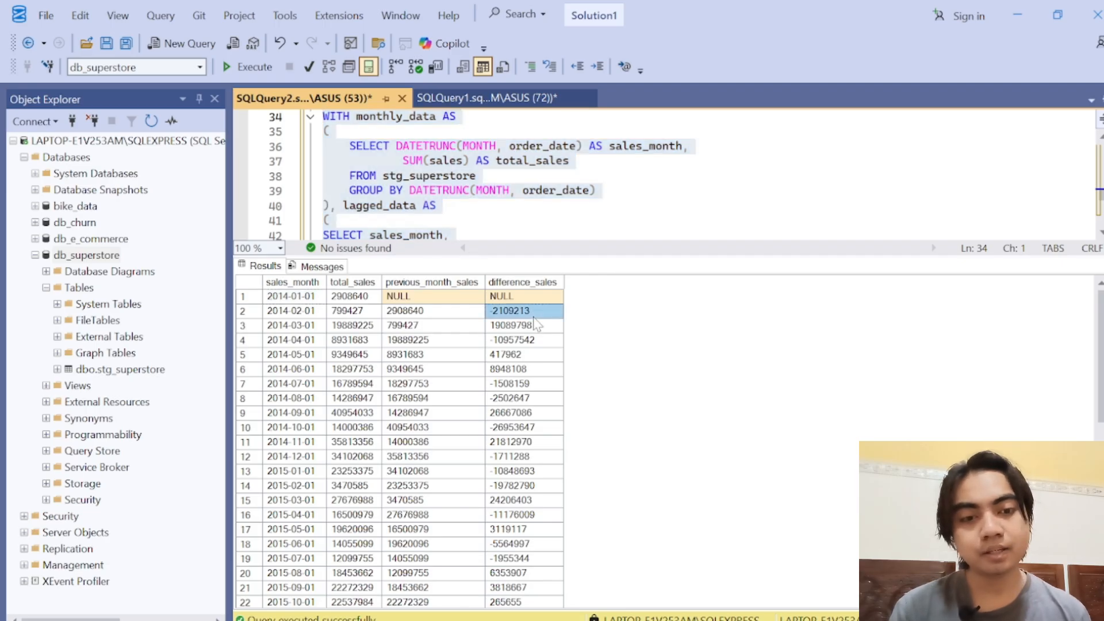
pyautogui.click(525, 341)
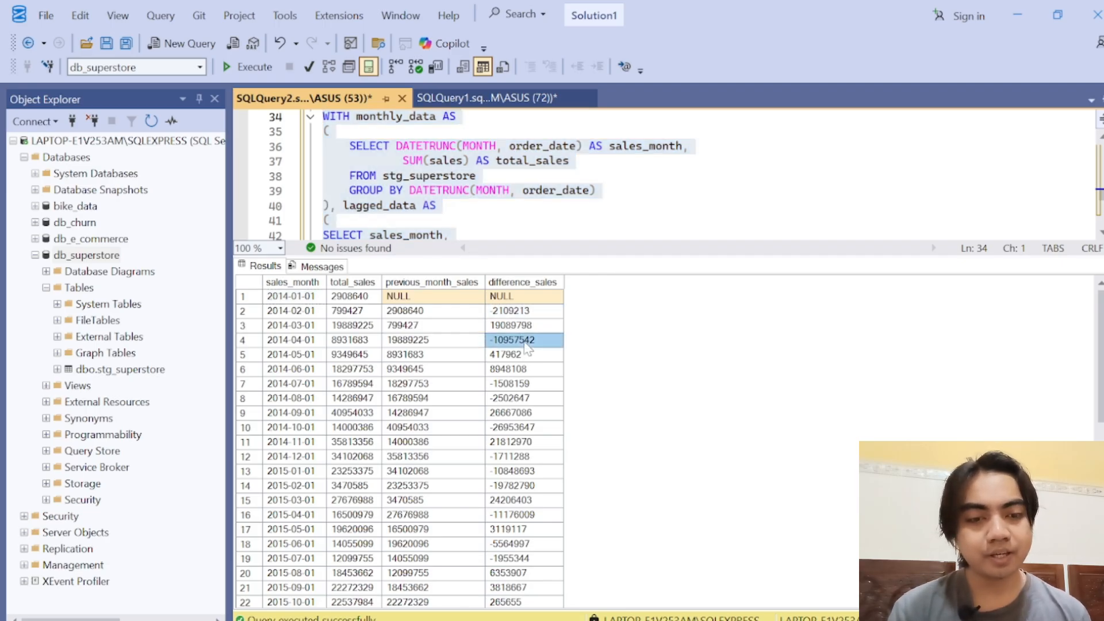
pyautogui.click(525, 386)
pyautogui.click(524, 400)
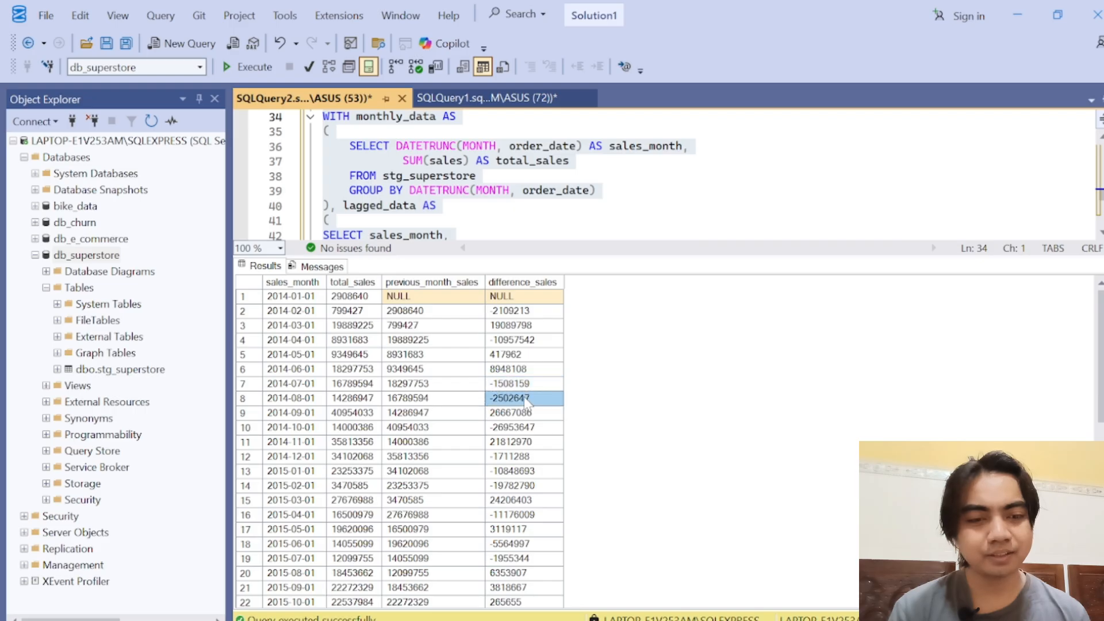
pyautogui.click(512, 431)
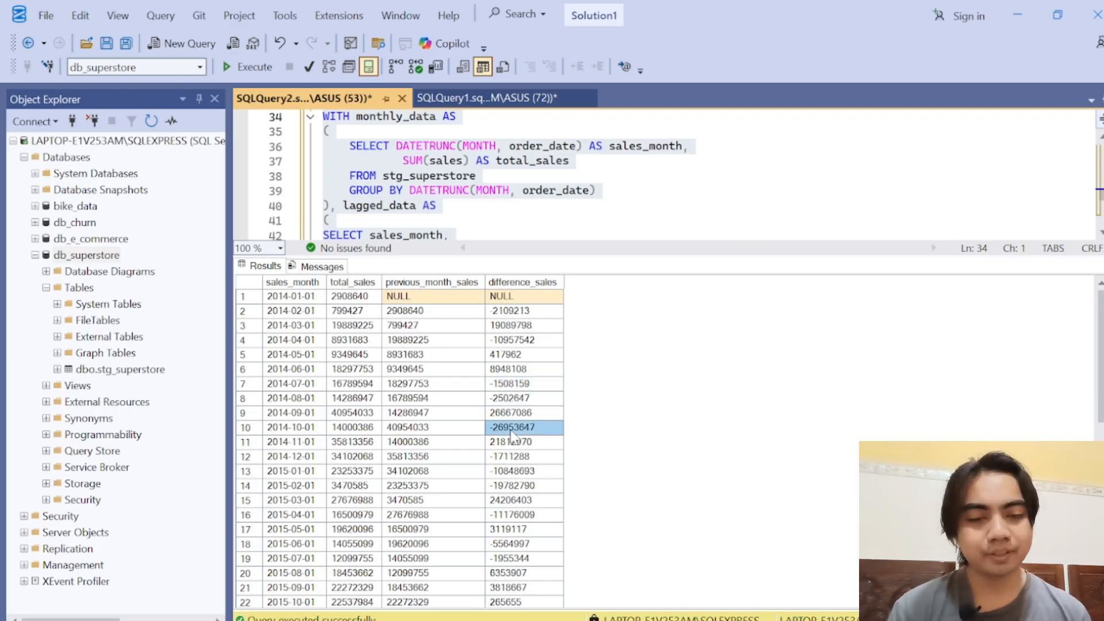
# Step: Examine difference_sales month by month from February to July 2014, comparing it with previous_month_sales for June
pyautogui.click(505, 313)
pyautogui.click(515, 327)
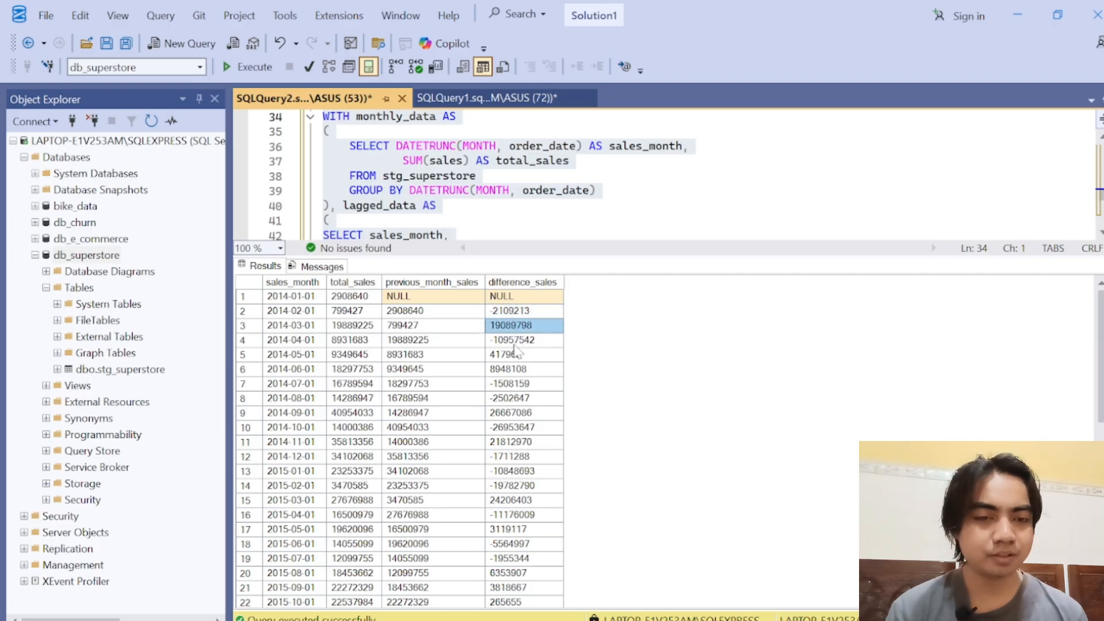
pyautogui.click(515, 344)
pyautogui.click(515, 355)
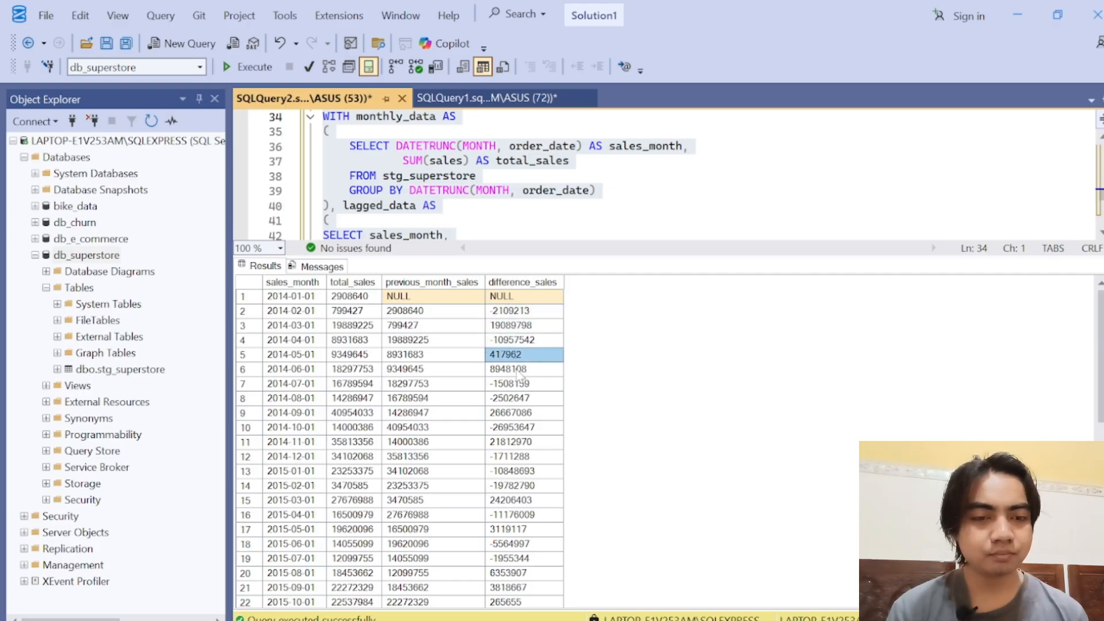
pyautogui.click(518, 370)
pyautogui.click(515, 386)
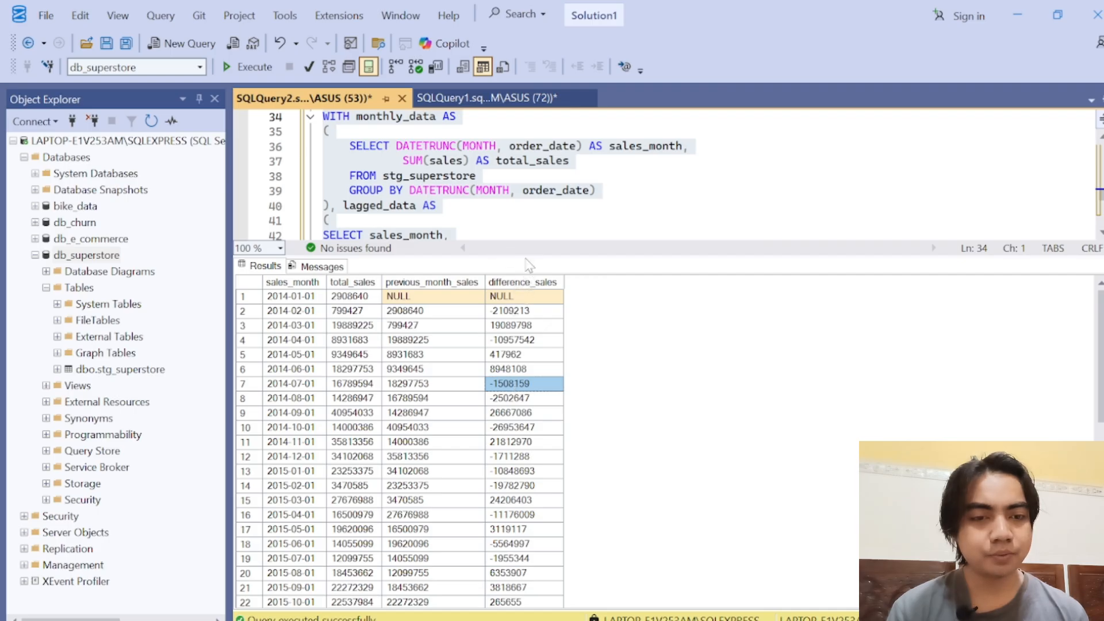
pyautogui.click(509, 371)
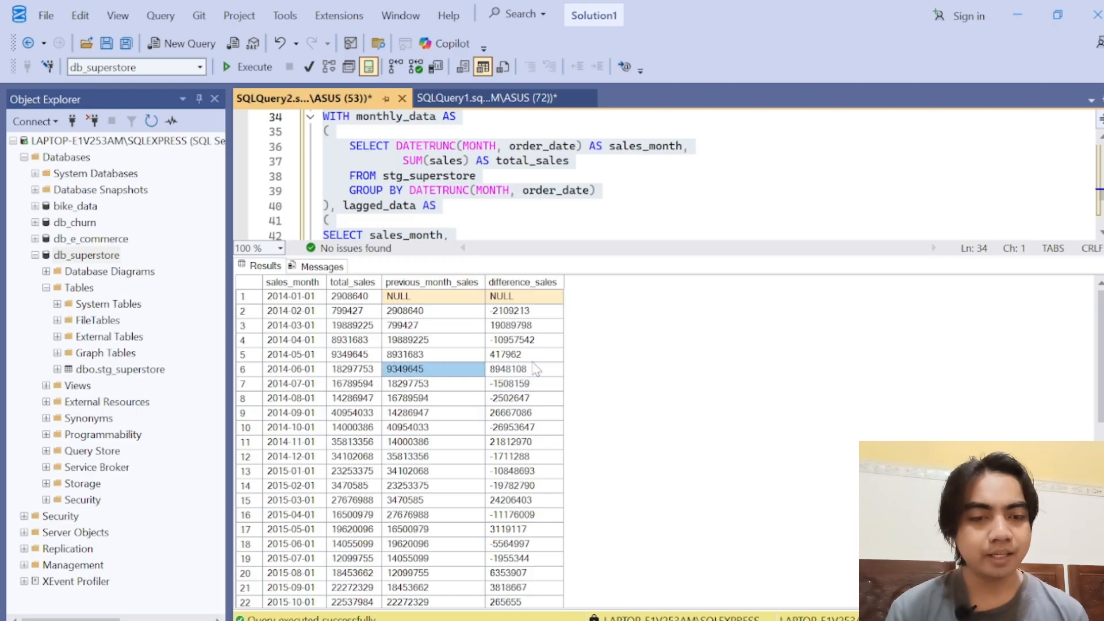
pyautogui.click(534, 361)
pyautogui.click(516, 345)
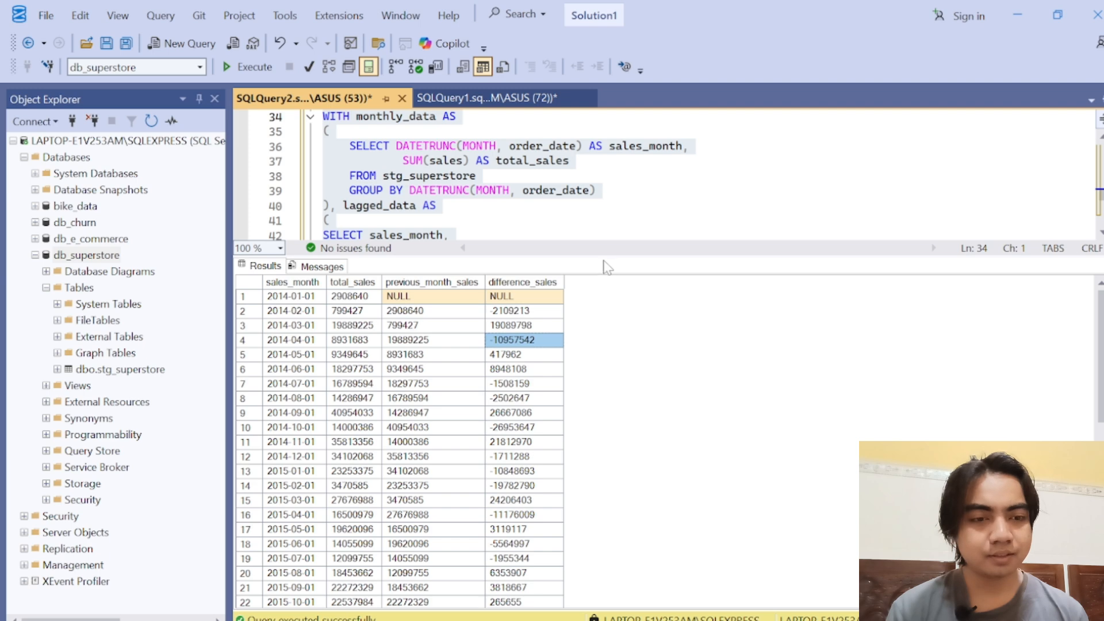
# Step: Shrink the results grid and add a comma and a new column line after difference_sales in the final SELECT
pyautogui.moveTo(626, 257); pyautogui.dragTo(620, 470)
pyautogui.click(430, 370)
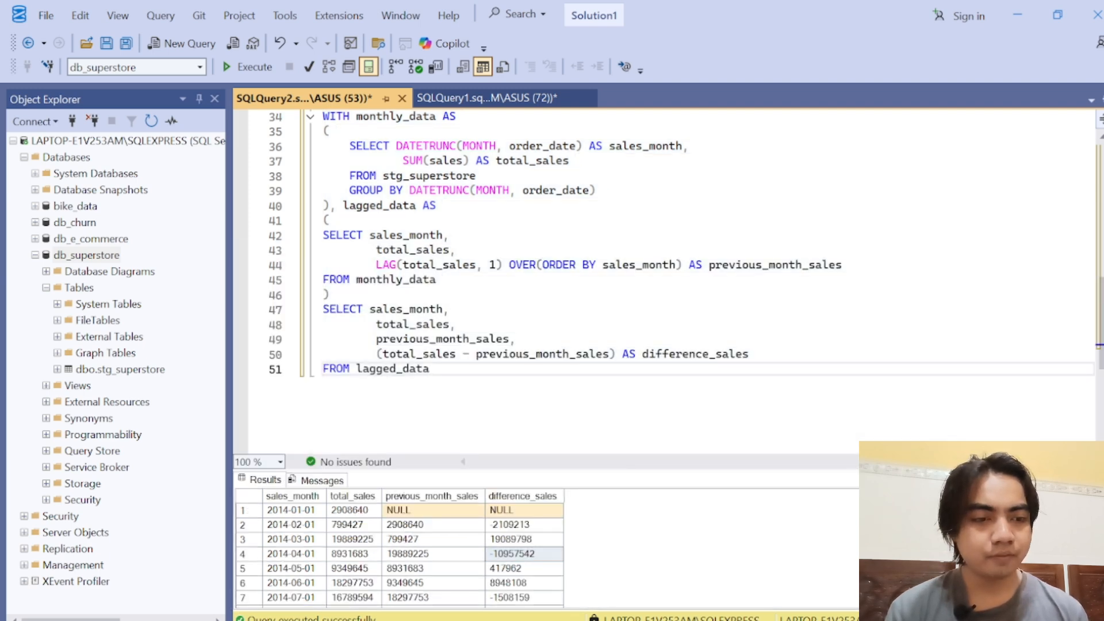
pyautogui.click(749, 354)
pyautogui.write(',')
pyautogui.press('Return')
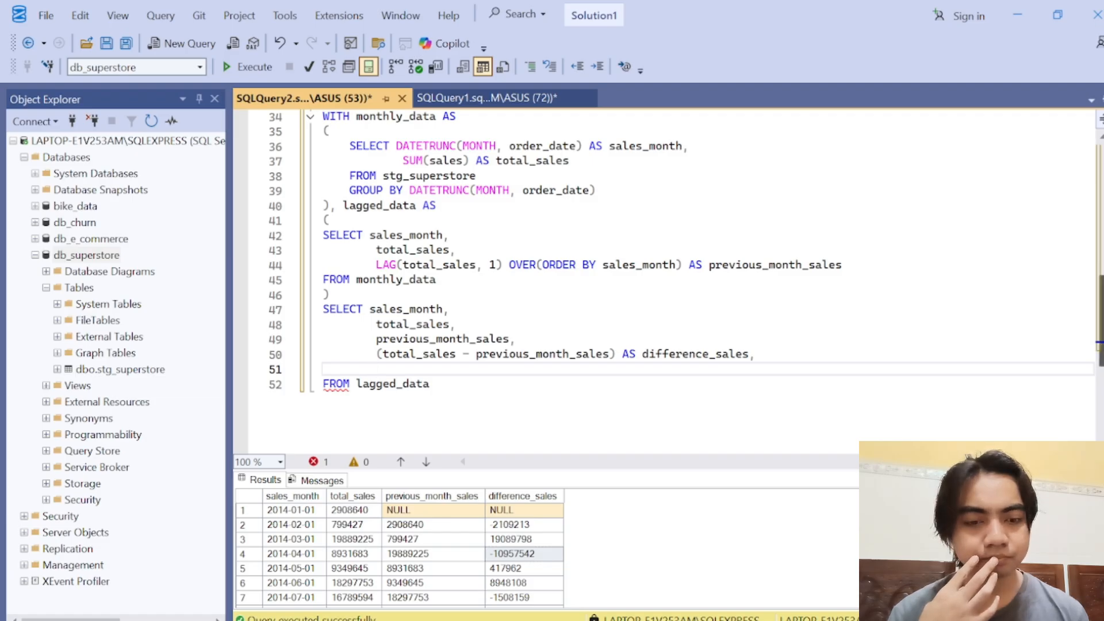
pyautogui.scroll(-2, 684, 253)
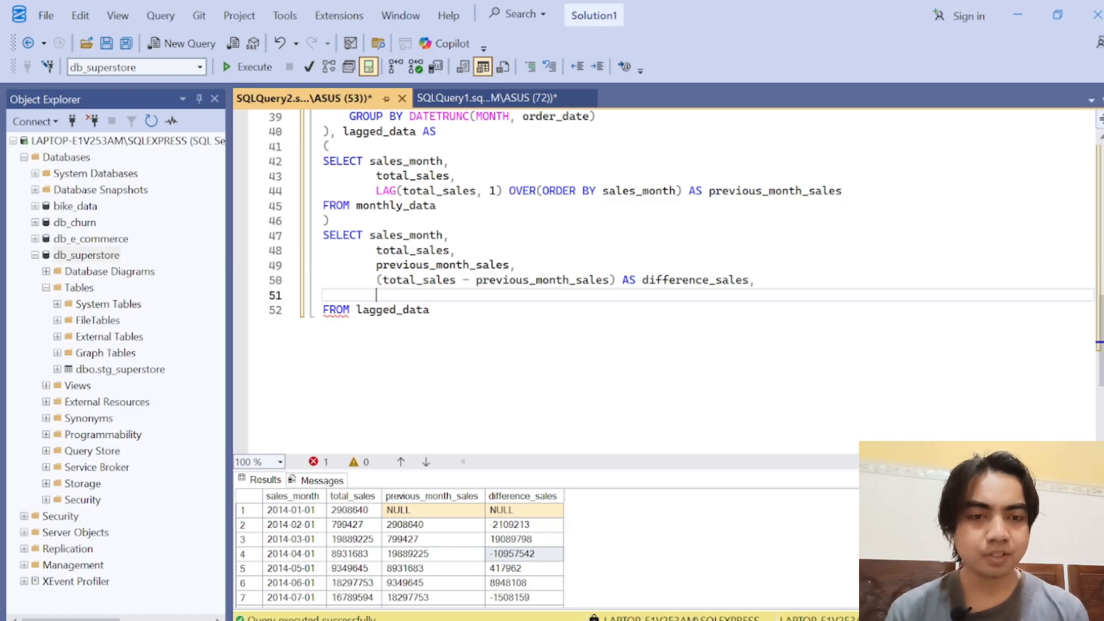
pyautogui.moveTo(1101, 368)
pyautogui.mouseDown()
pyautogui.moveTo(1101, 249)
pyautogui.moveTo(1101, 362)
pyautogui.mouseUp()
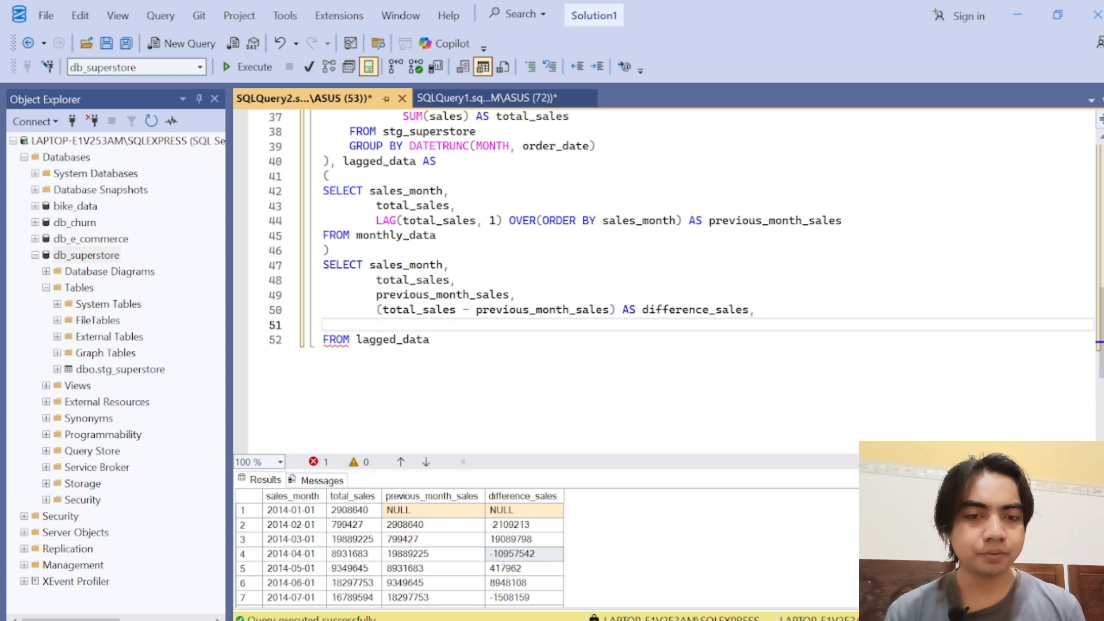
# Step: Copy (total_sales - previous_month_sales) onto the new line and divide it by previous_month_sales
pyautogui.moveTo(376, 309); pyautogui.dragTo(616, 310)
pyautogui.hotkey('ctrl', 'c')
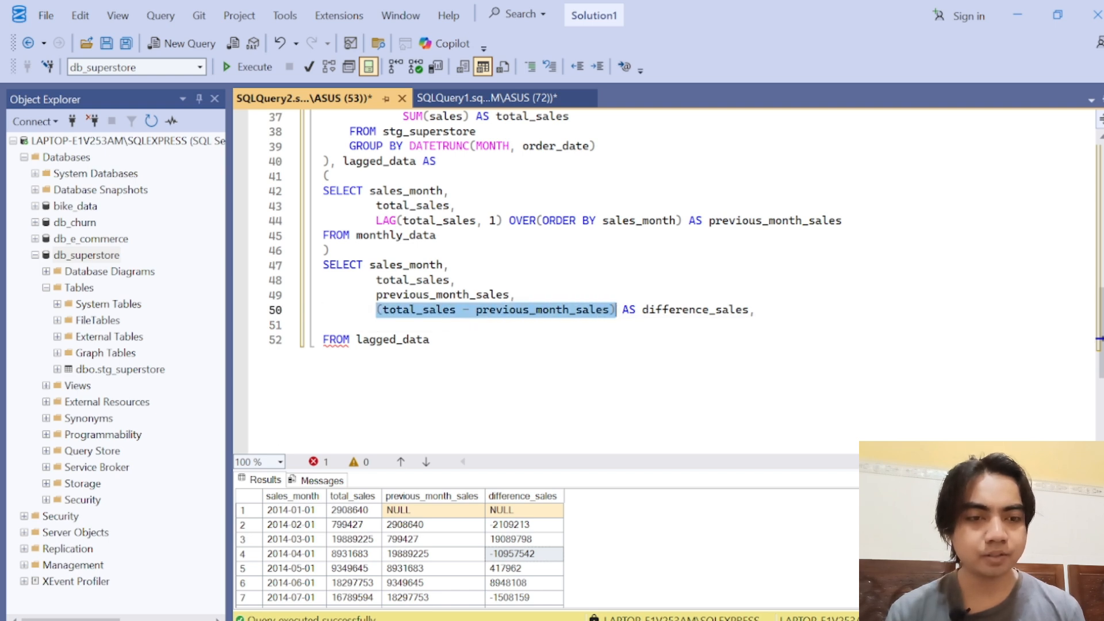
pyautogui.press('Down')
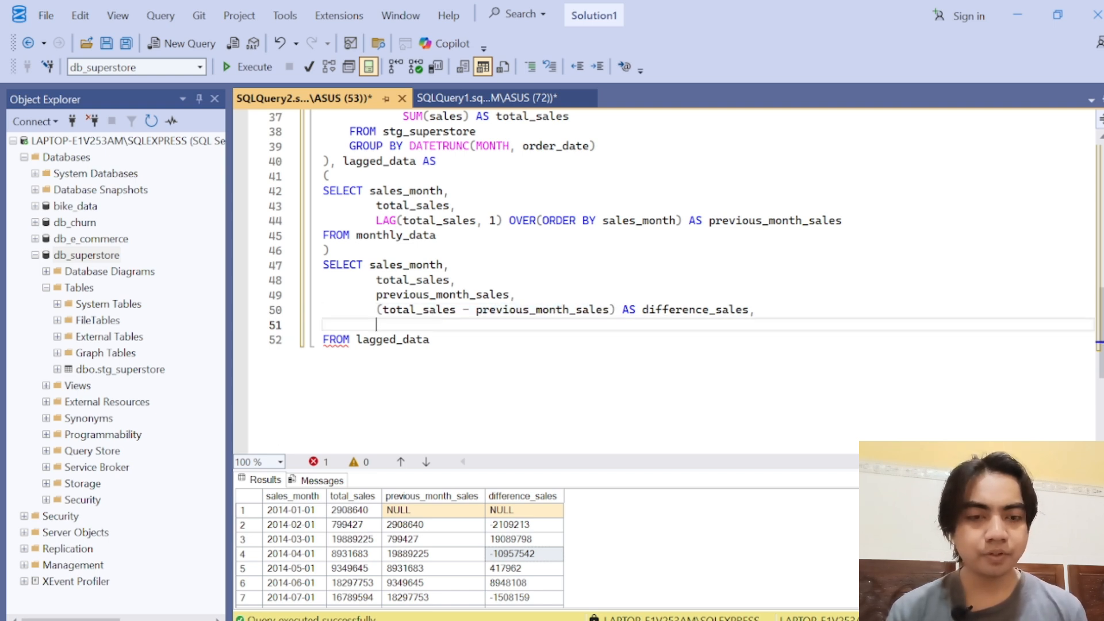
pyautogui.hotkey('ctrl', 'v')
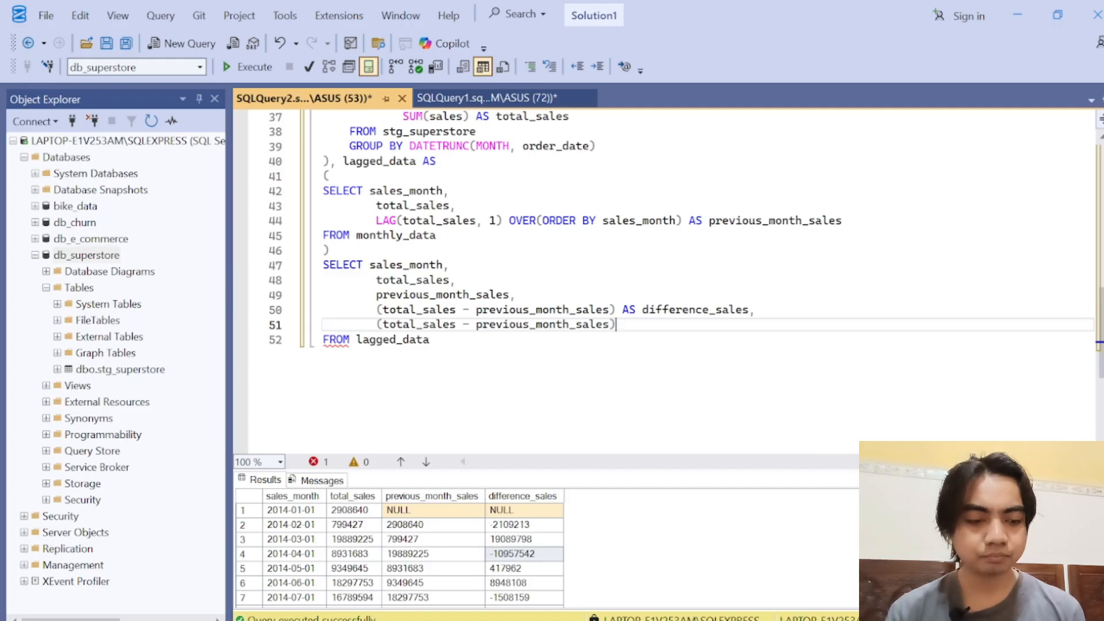
pyautogui.write('/ ')
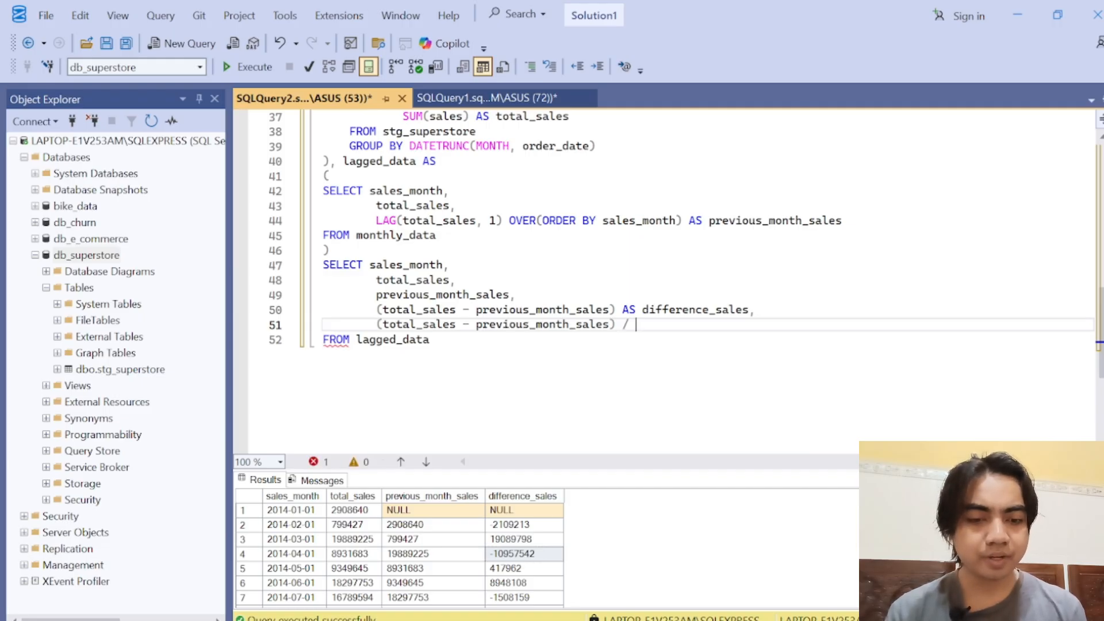
pyautogui.write('previos')
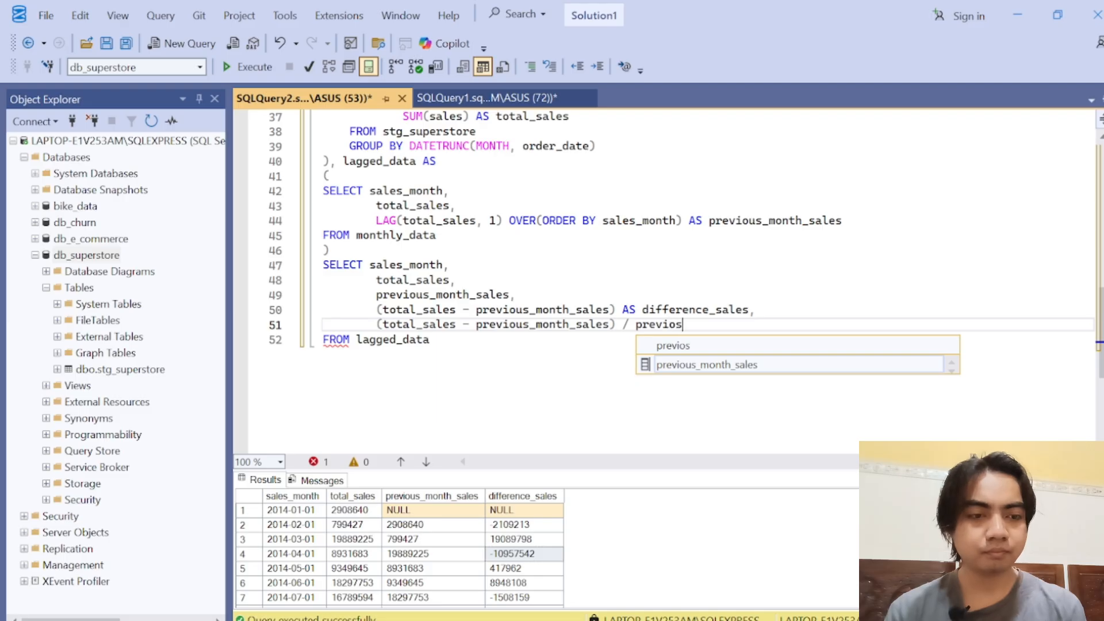
pyautogui.press('Tab')
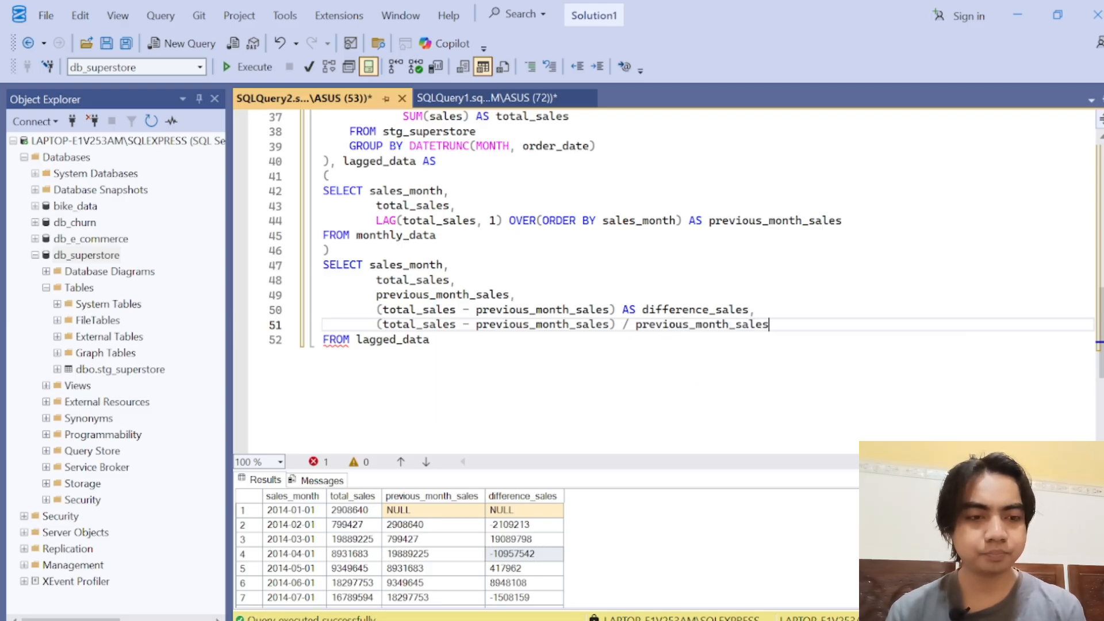
# Step: Enclose the whole division in outer parentheses and multiply it by 100.0
pyautogui.write(')')
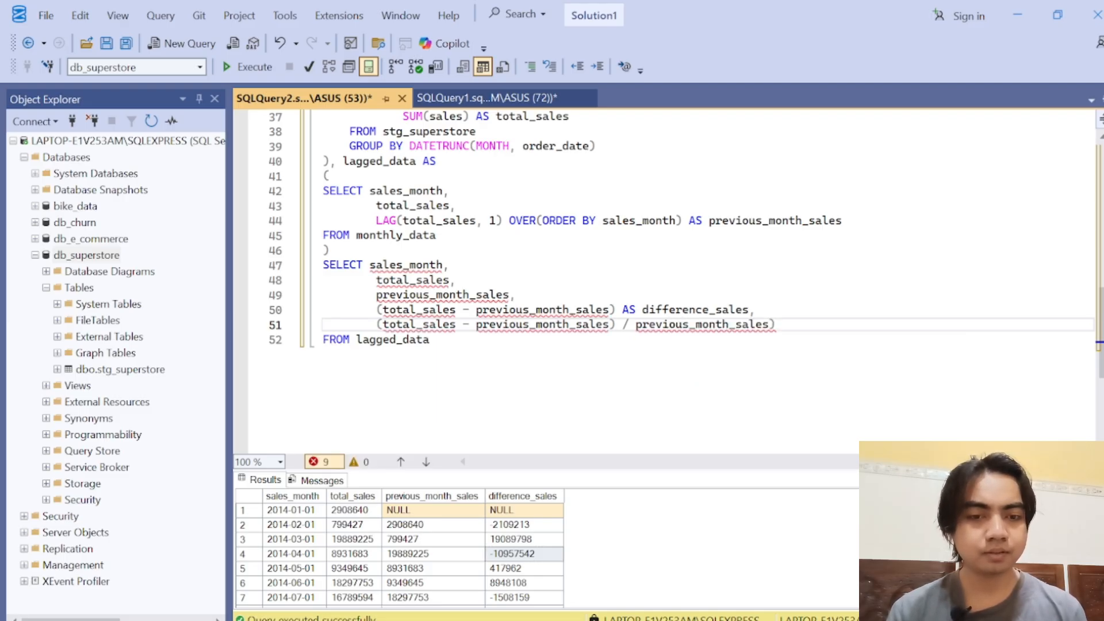
pyautogui.press('Home')
pyautogui.write('(')
pyautogui.press('End')
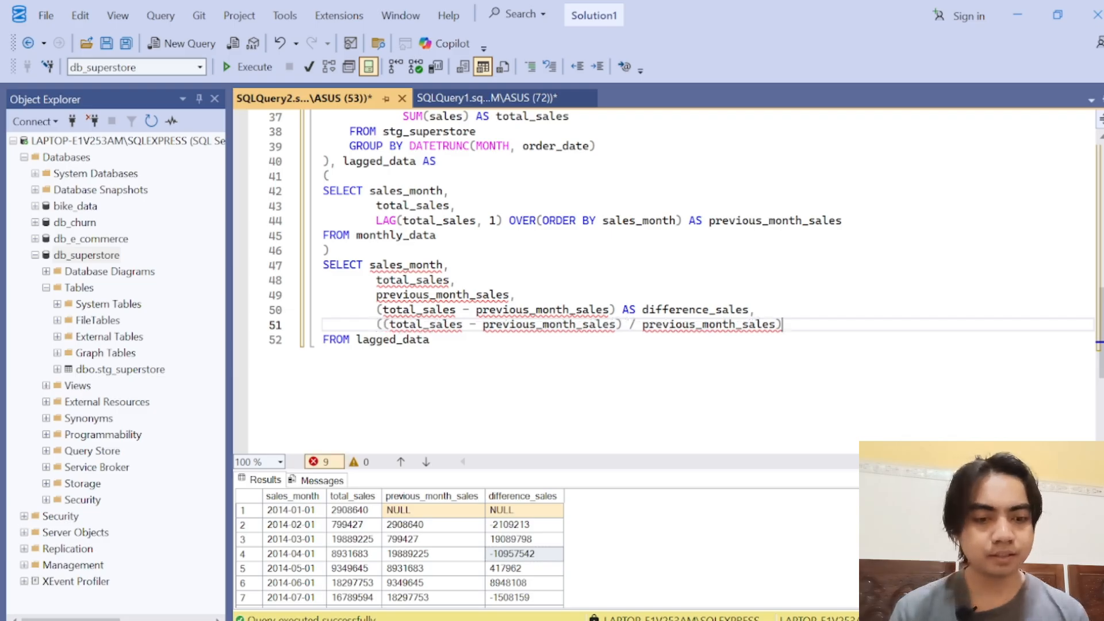
pyautogui.write('* 100.0')
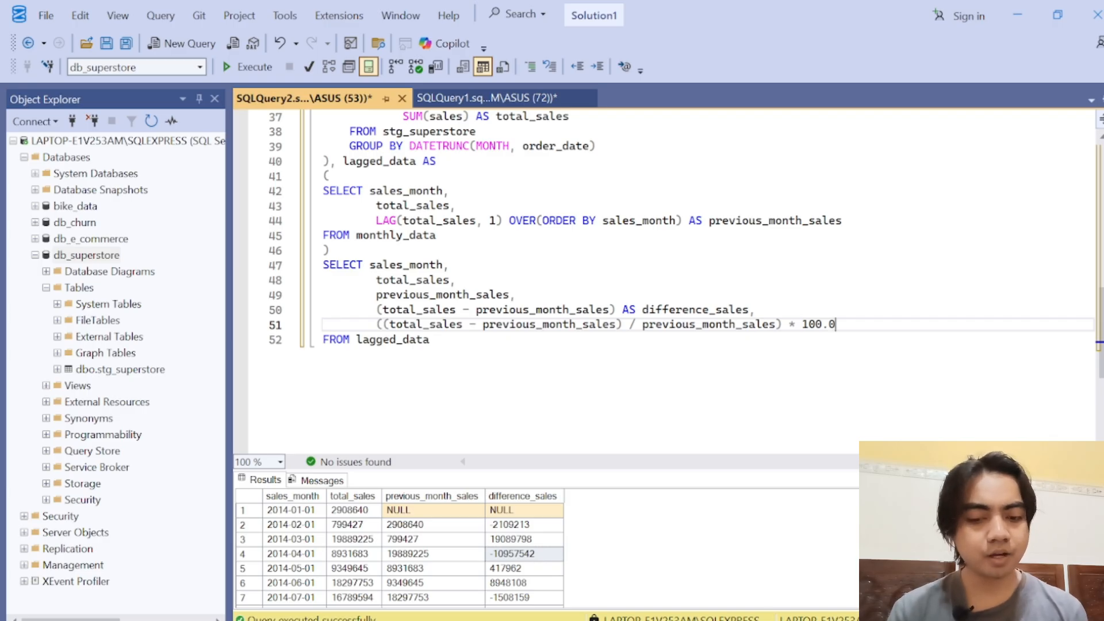
pyautogui.write(',2)')
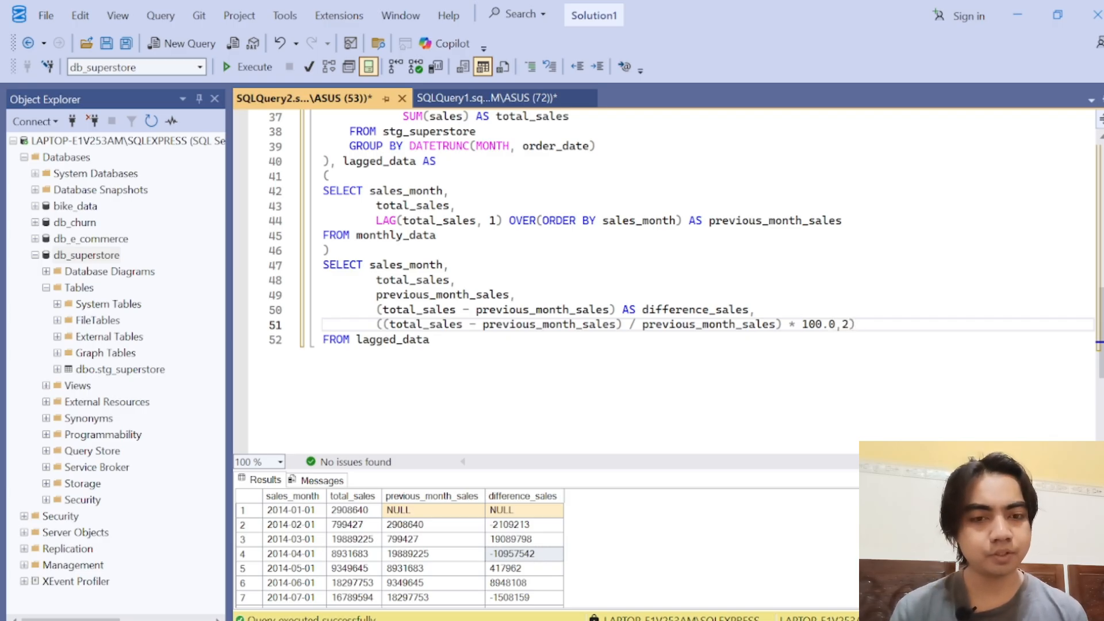
# Step: Wrap the percentage expression in ROUND with 2 decimal places
pyautogui.click(376, 325)
pyautogui.write('ROUND(')
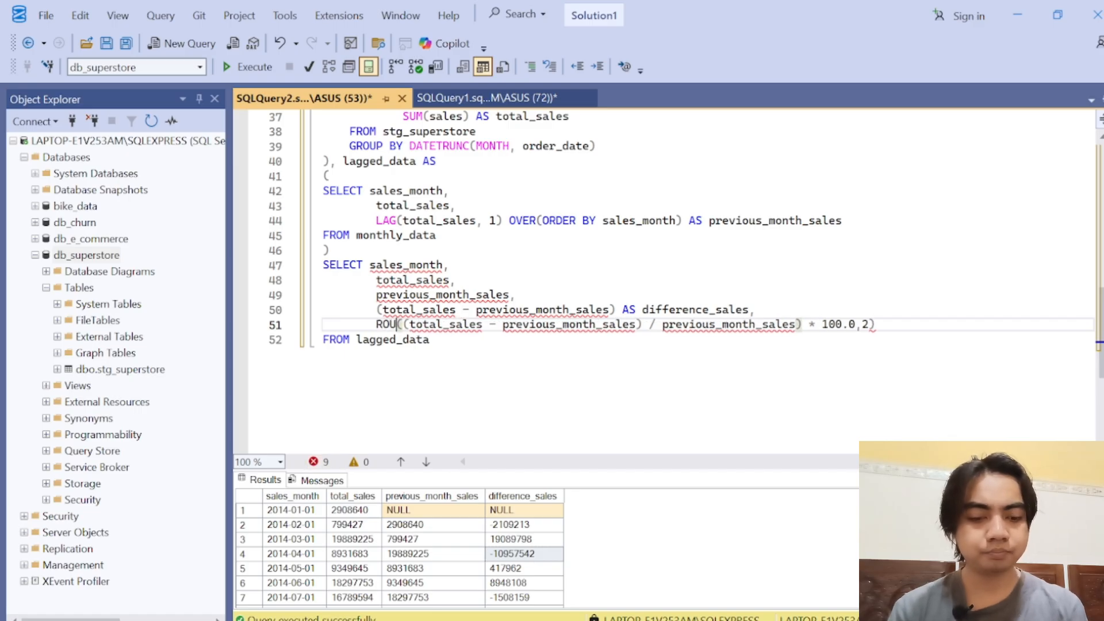
# Step: Wrap the ROUND expression in CONCAT, appending '%' as the second argument
pyautogui.press('End')
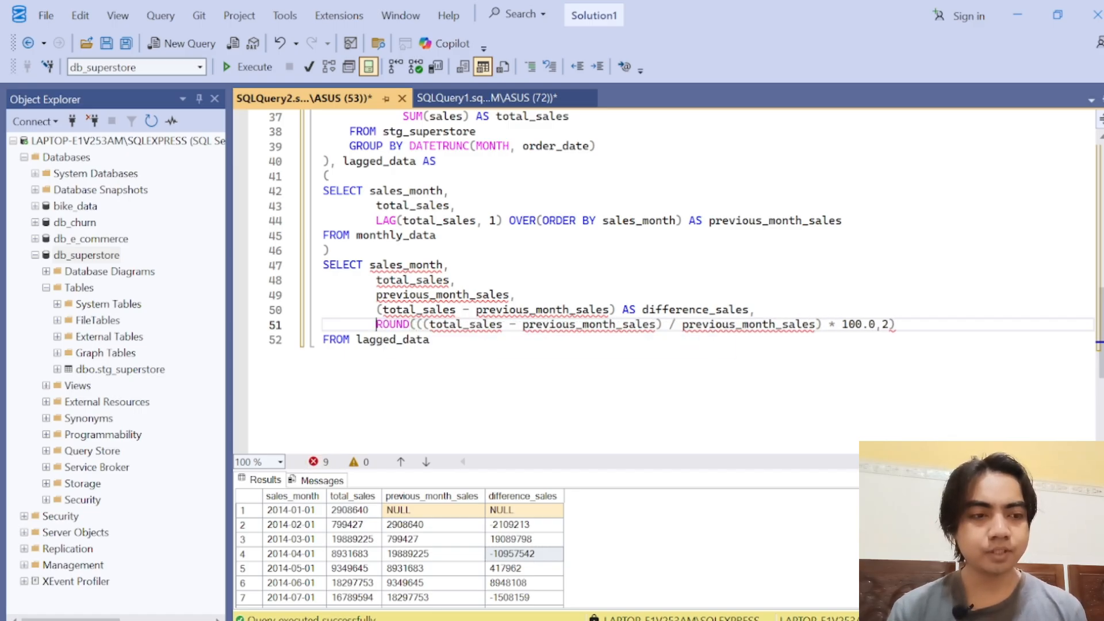
pyautogui.write('CONCAT')
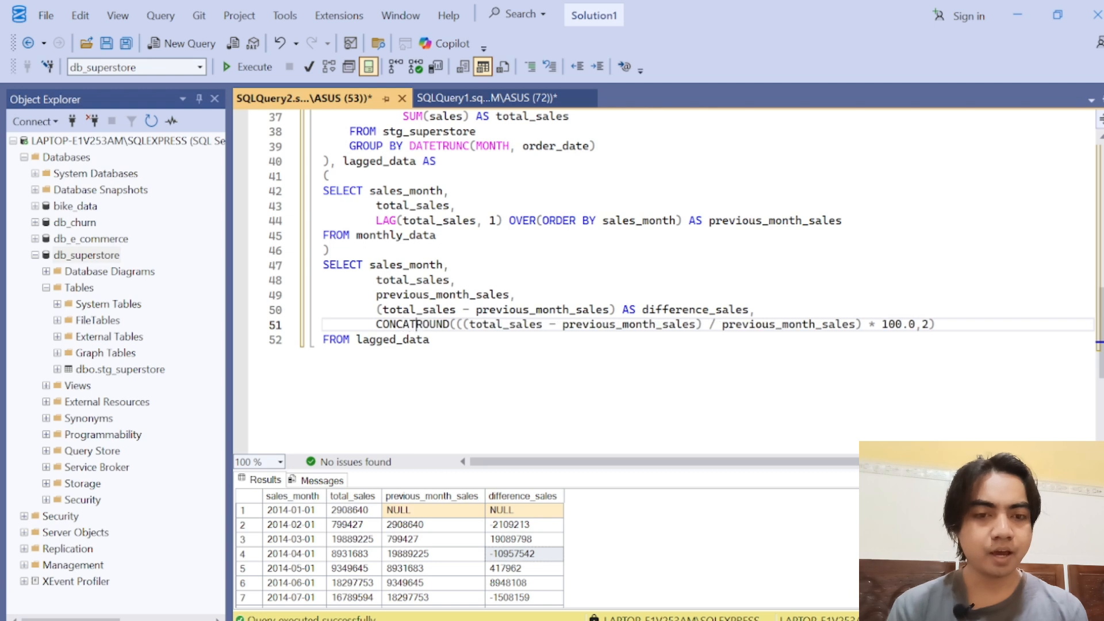
pyautogui.write('(')
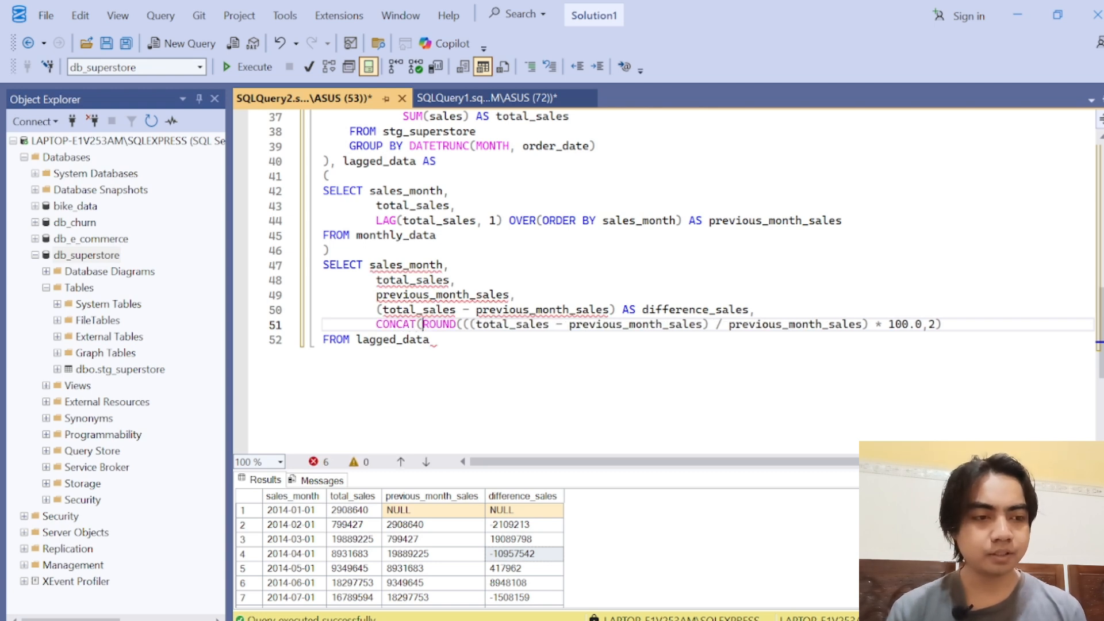
pyautogui.press('End')
pyautogui.write(",'")
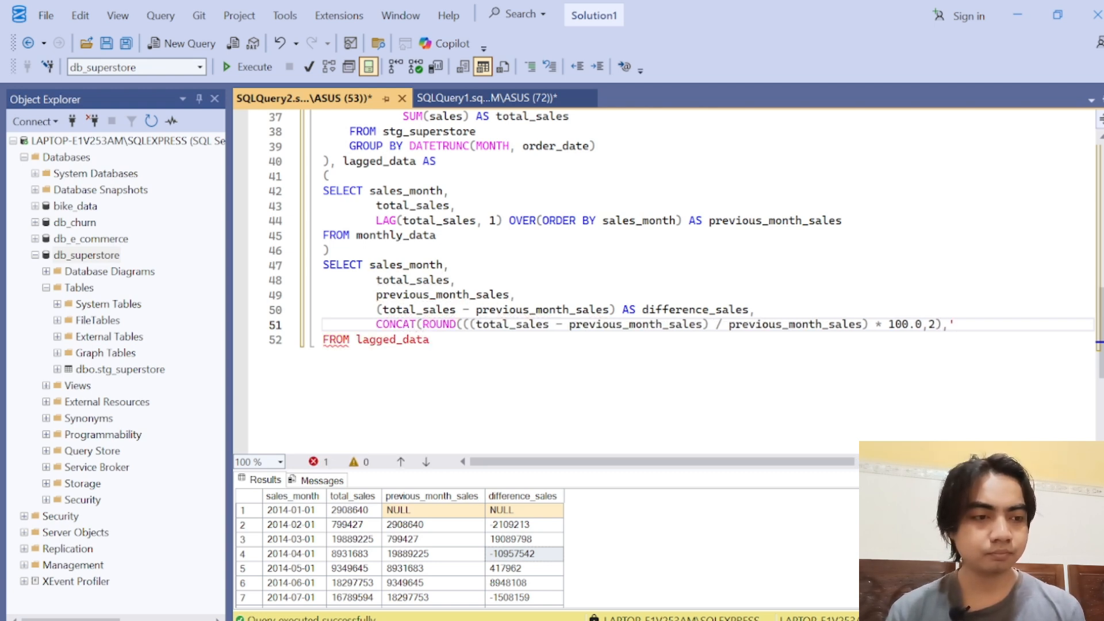
pyautogui.write("'%")
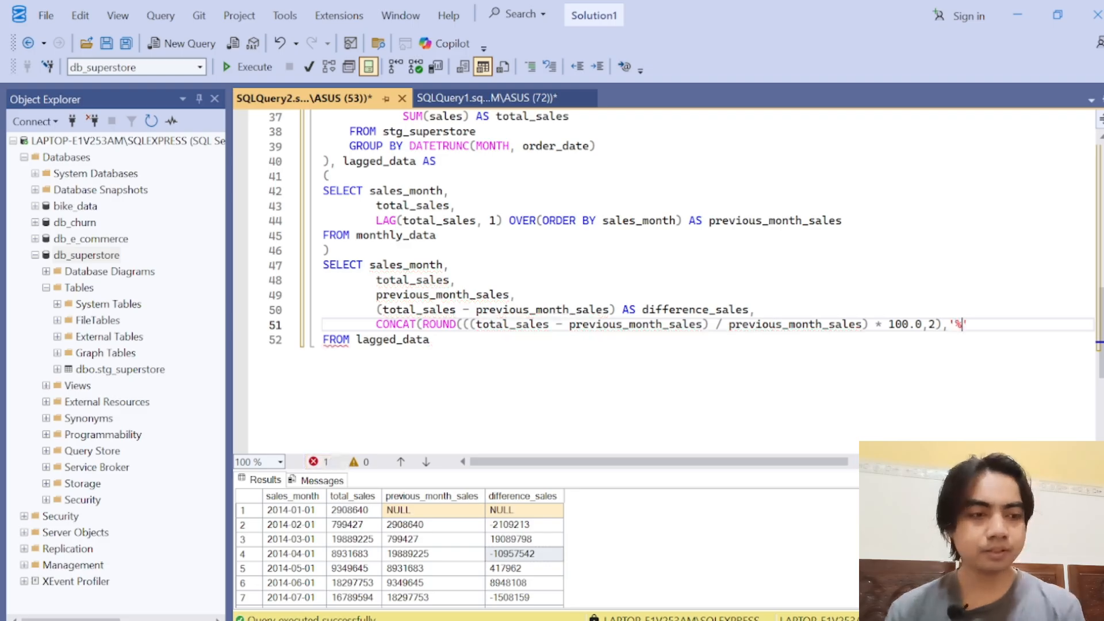
pyautogui.press('End')
pyautogui.write(')')
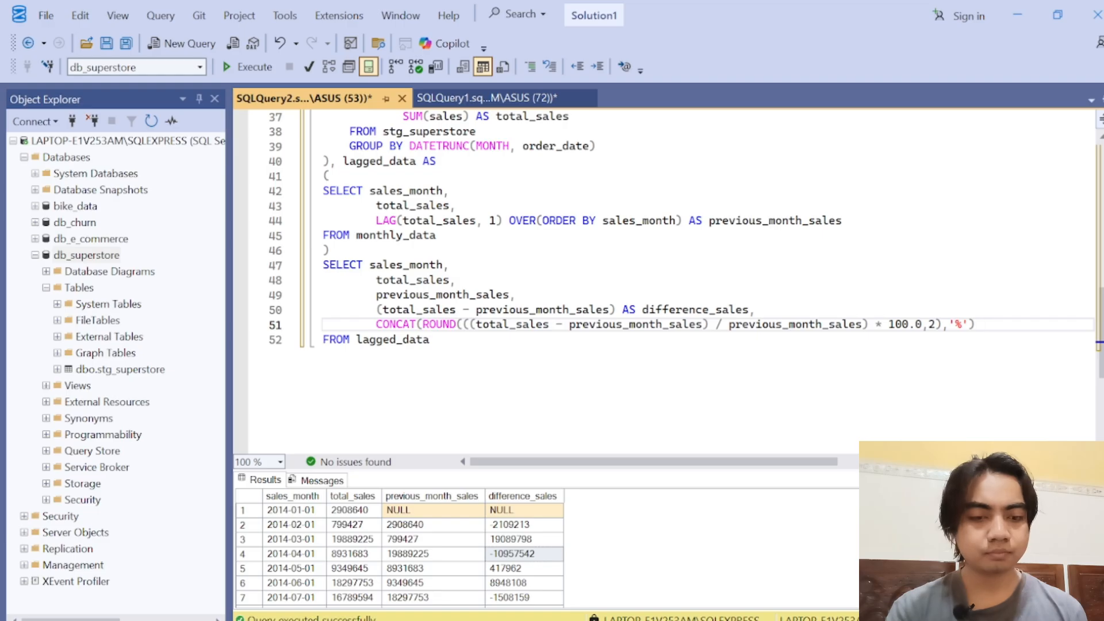
pyautogui.write(' AS ')
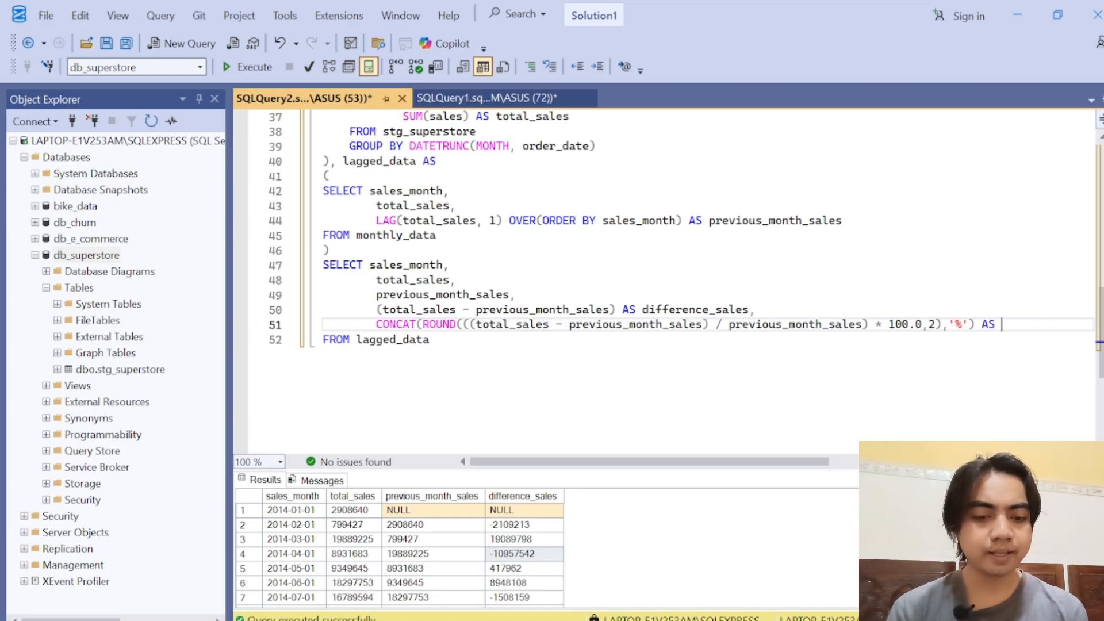
pyautogui.write('pro')
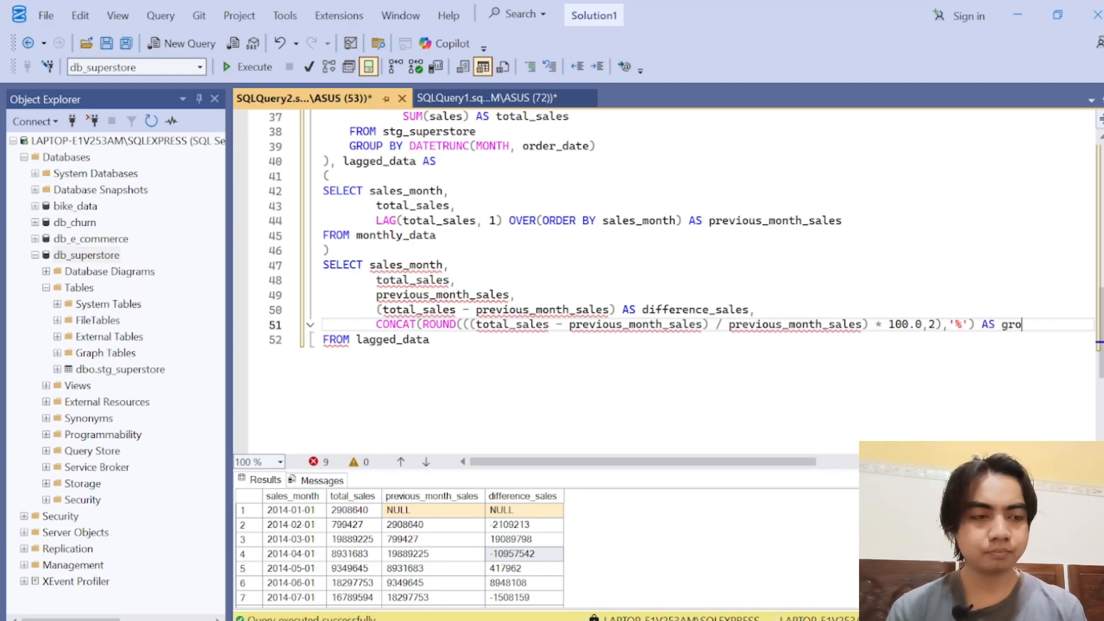
pyautogui.write('wth')
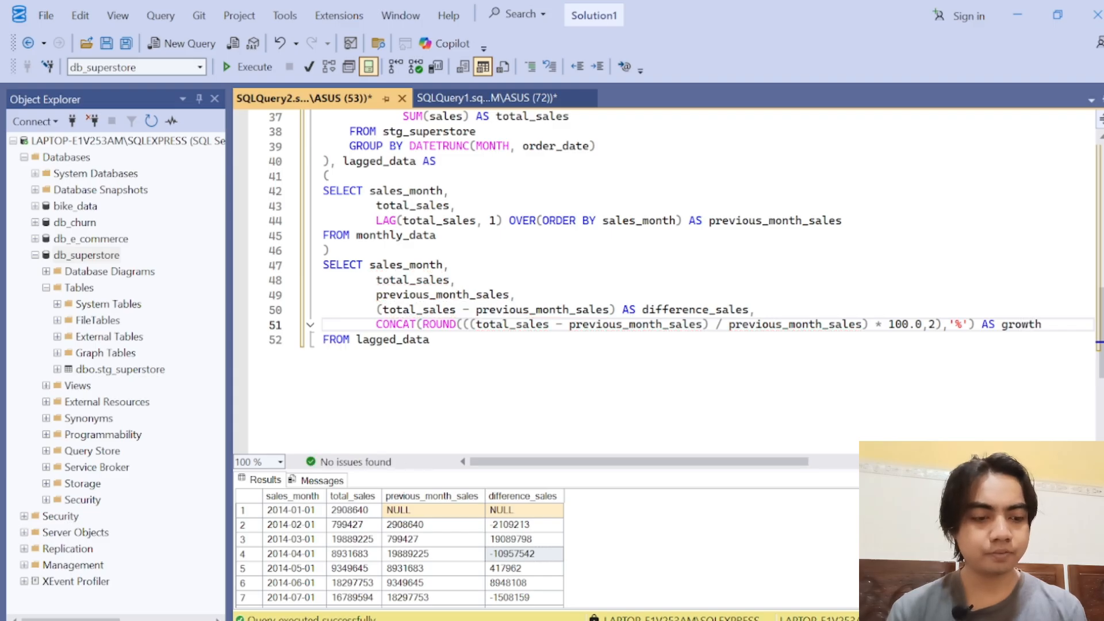
pyautogui.write('_percena')
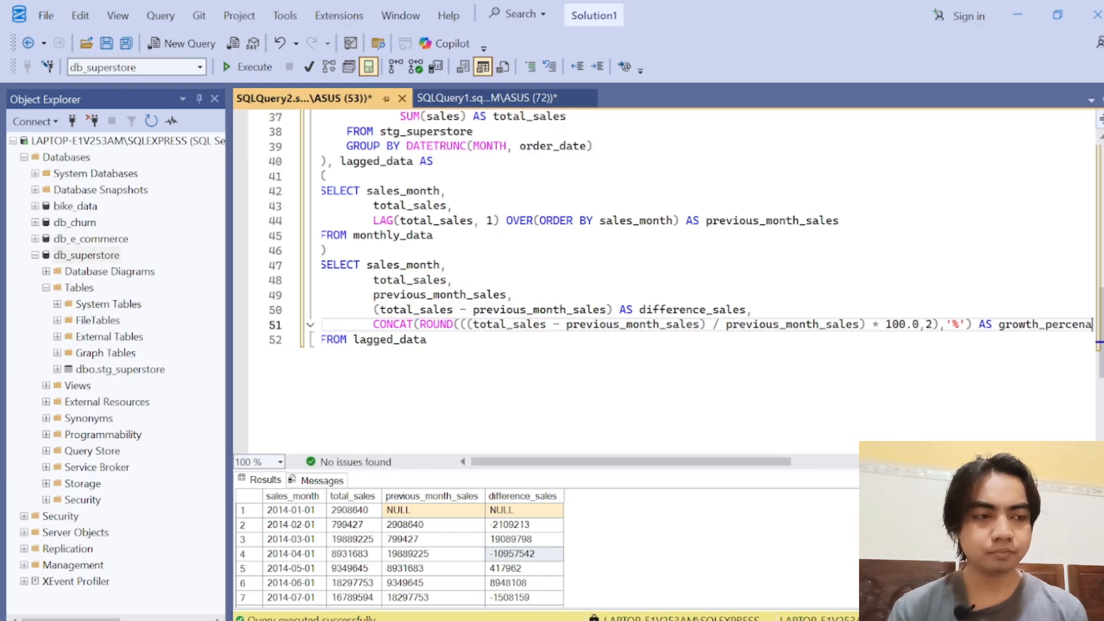
# Step: Give the CONCAT column the alias growth_percentage
pyautogui.press('BackSpace')
pyautogui.write('tage')
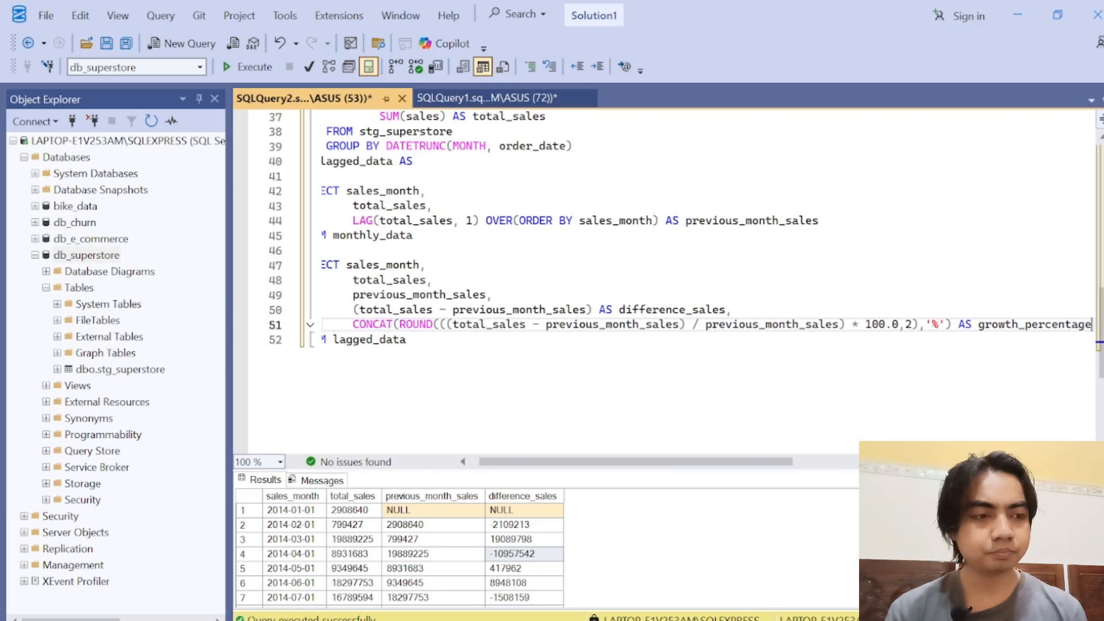
# Step: Execute the complete monthly trends query from WITH monthly_data AS through FROM lagged_data
pyautogui.press('Down')
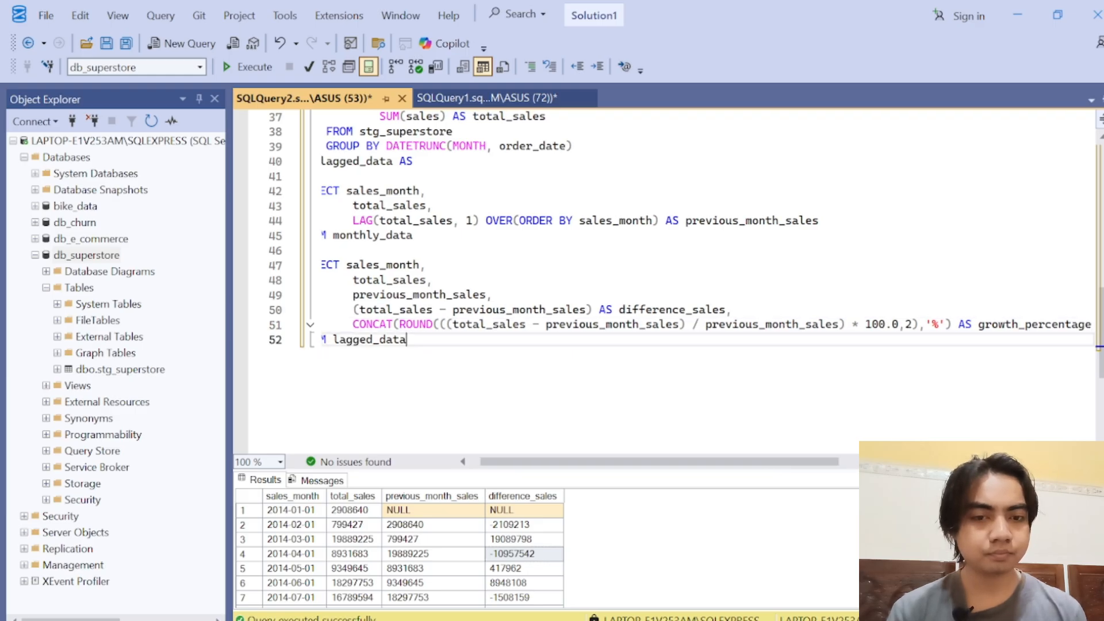
pyautogui.moveTo(569, 461); pyautogui.dragTo(419, 457)
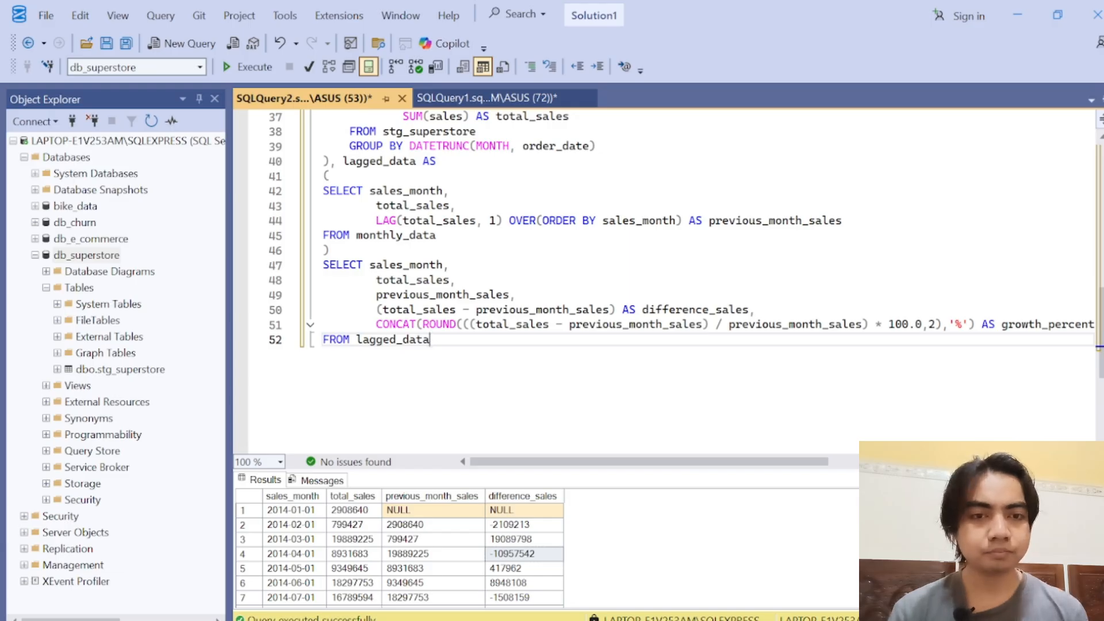
pyautogui.scroll(2, 661, 259)
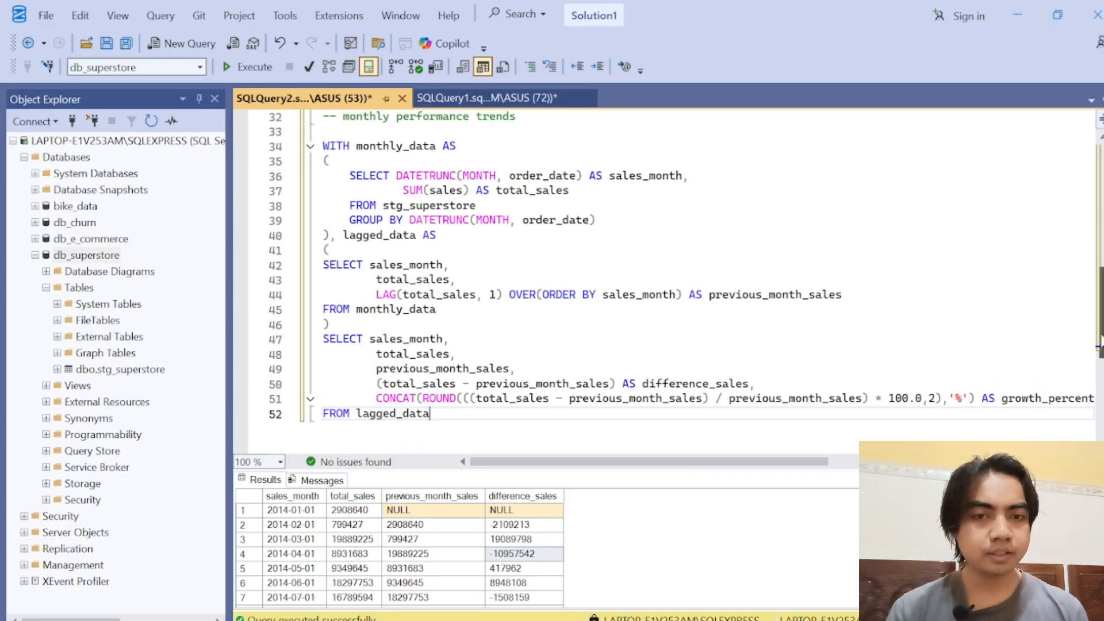
pyautogui.moveTo(429, 414); pyautogui.dragTo(322, 132)
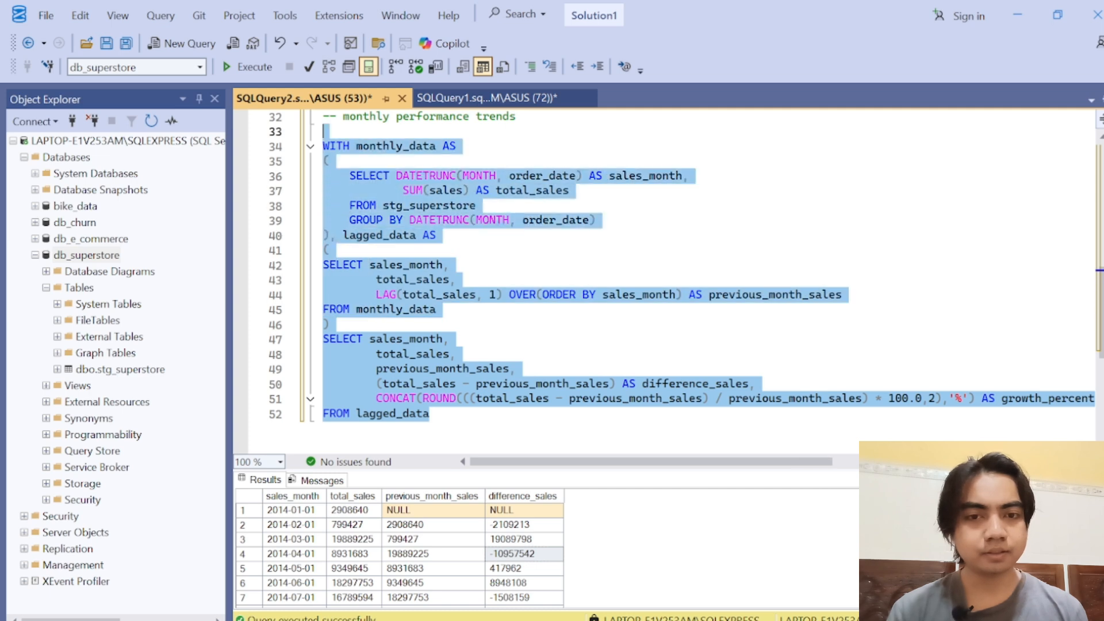
pyautogui.click(267, 72)
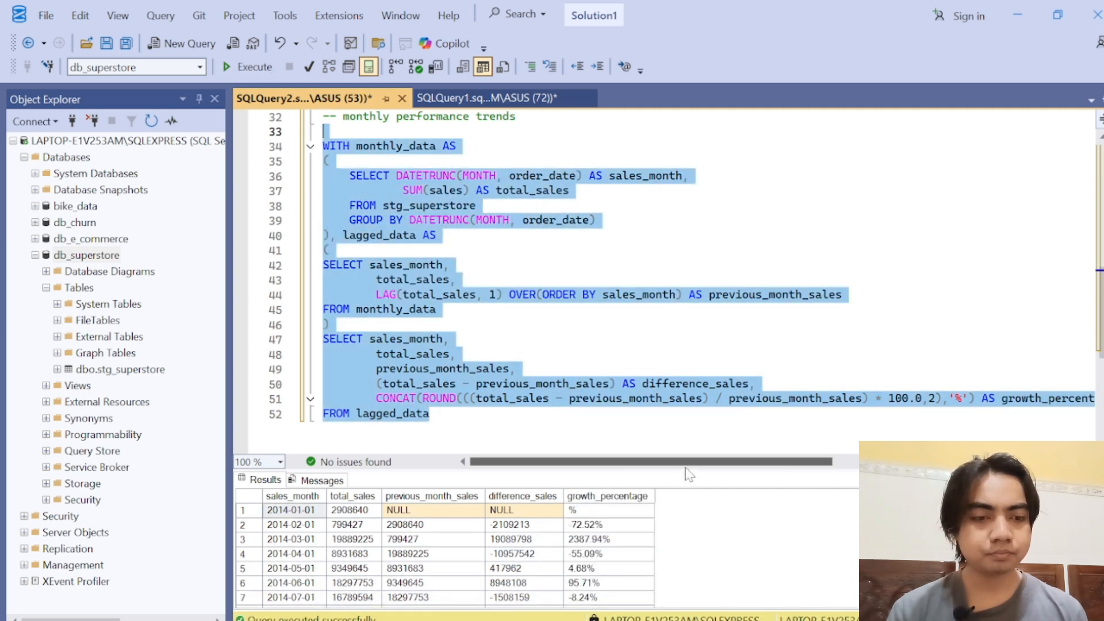
# Step: Enlarge the results grid to examine growth_percentage for March to May 2014, and shrink the grid again
pyautogui.moveTo(683, 470); pyautogui.dragTo(676, 289)
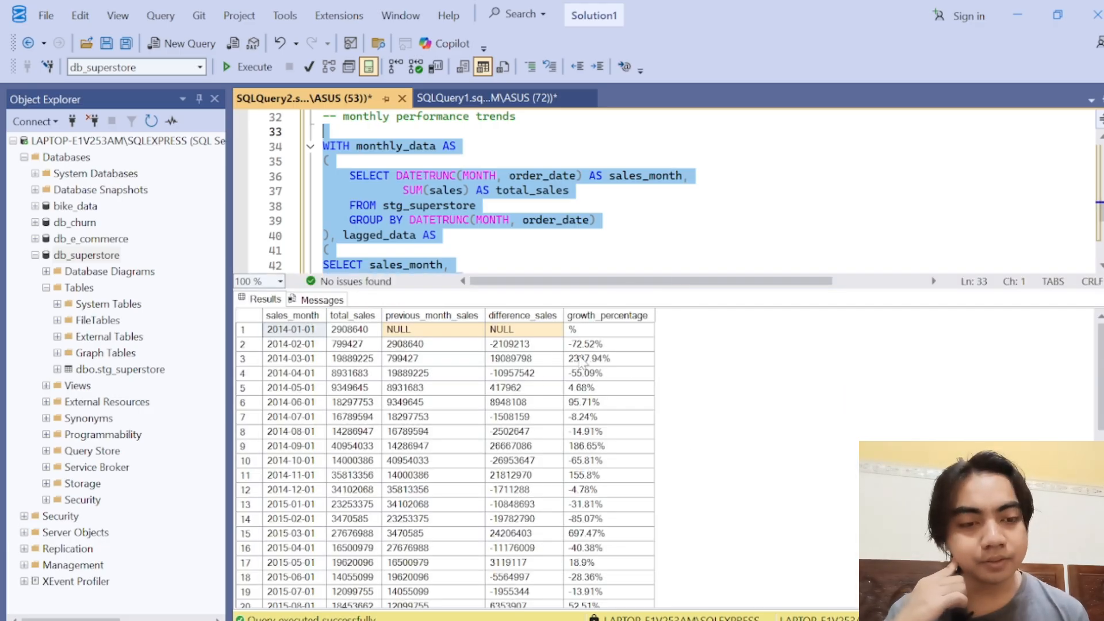
pyautogui.click(601, 361)
pyautogui.click(604, 375)
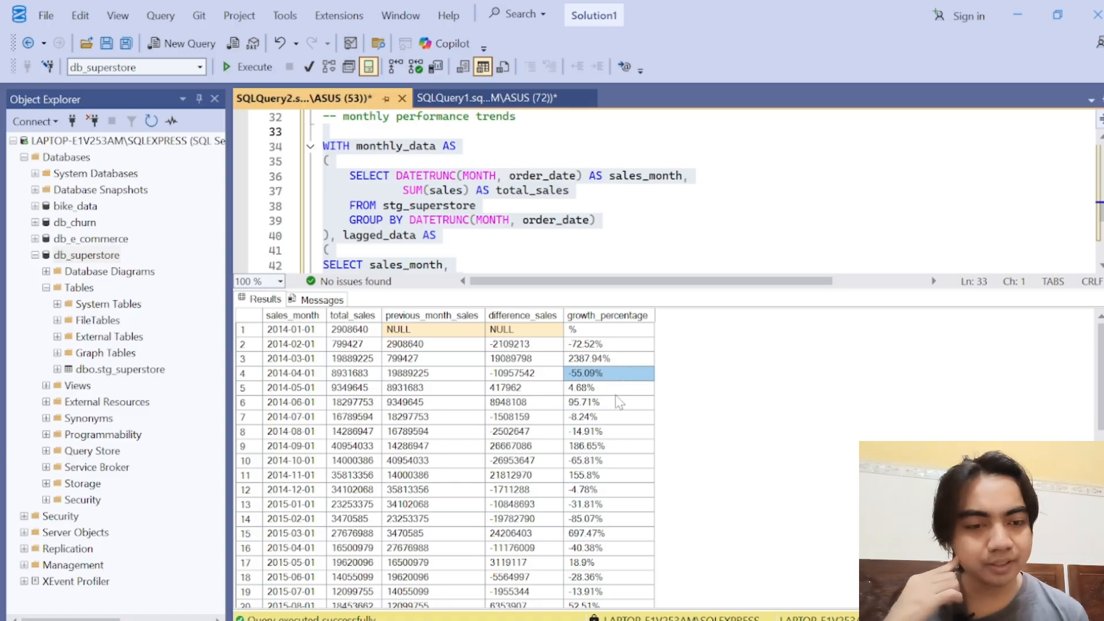
pyautogui.click(613, 390)
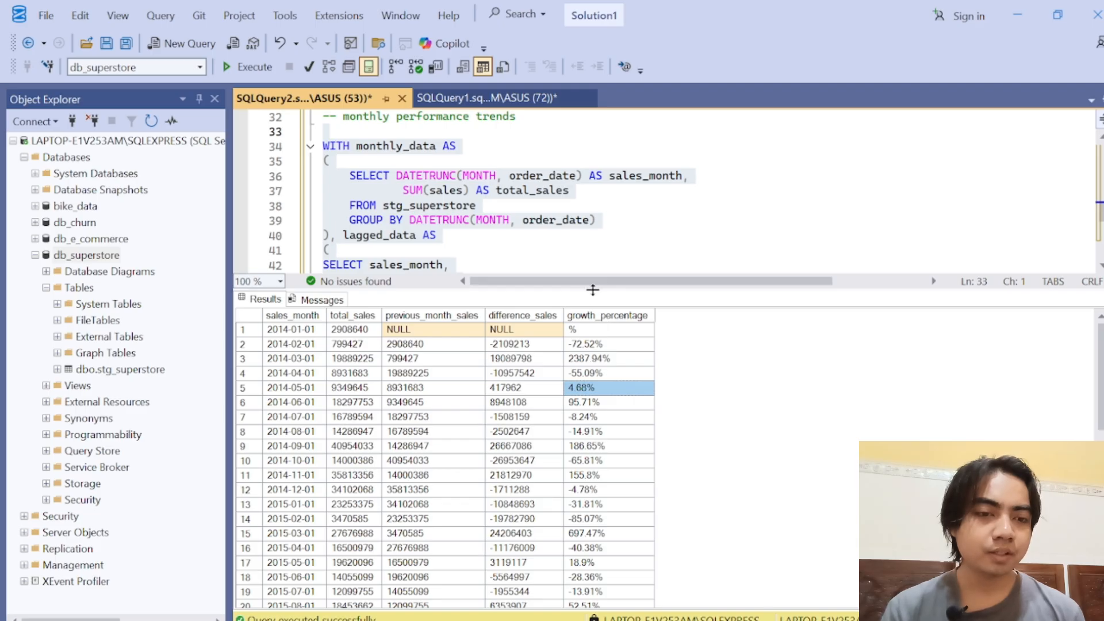
pyautogui.moveTo(593, 290); pyautogui.dragTo(633, 466)
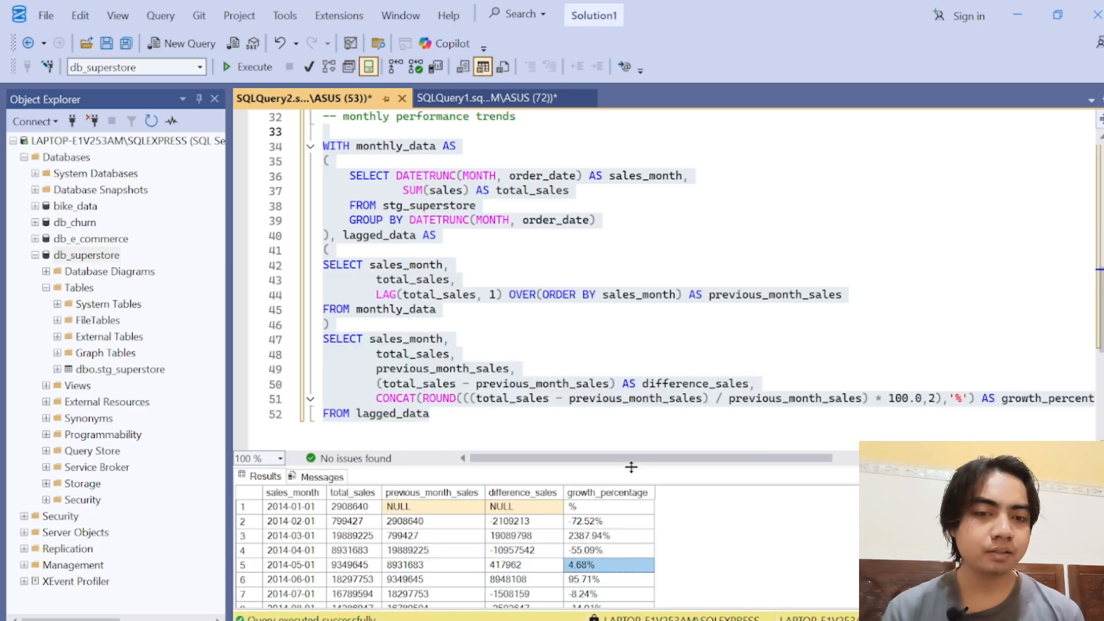
# Step: Extend the final SELECT list with a comma after growth_percentage and start a CASE expression on a new line
pyautogui.click(640, 400)
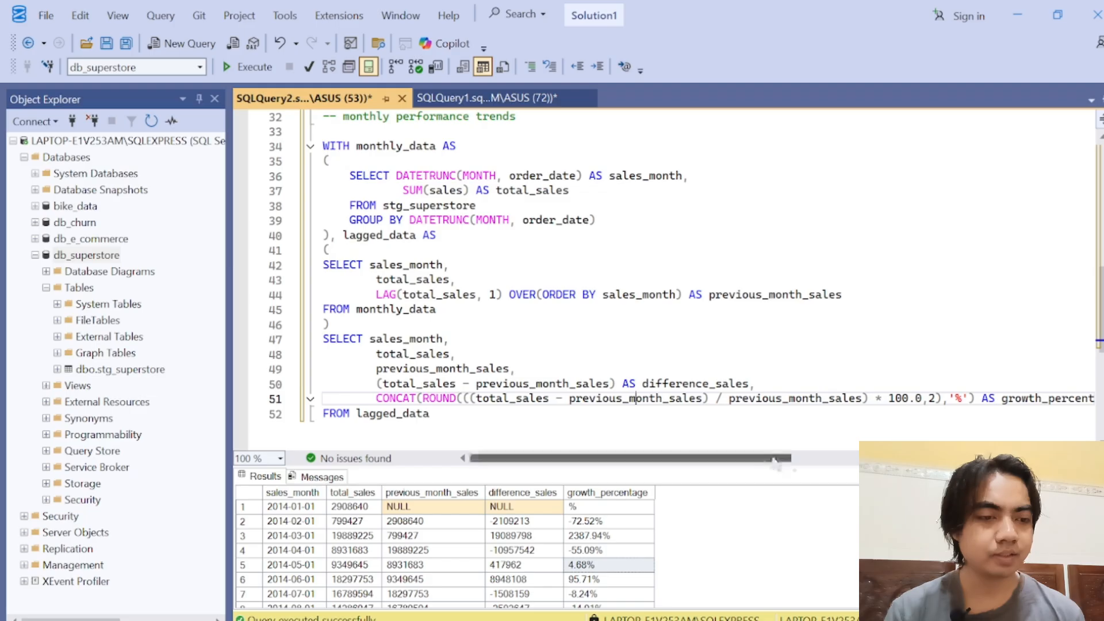
pyautogui.moveTo(792, 458); pyautogui.dragTo(875, 465)
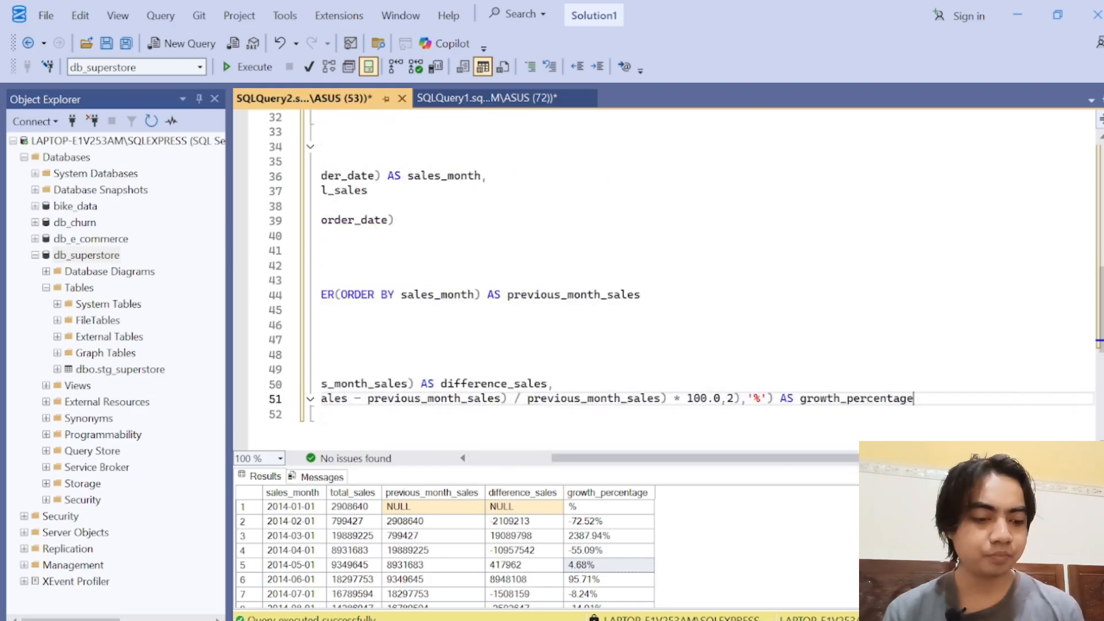
pyautogui.press('Return')
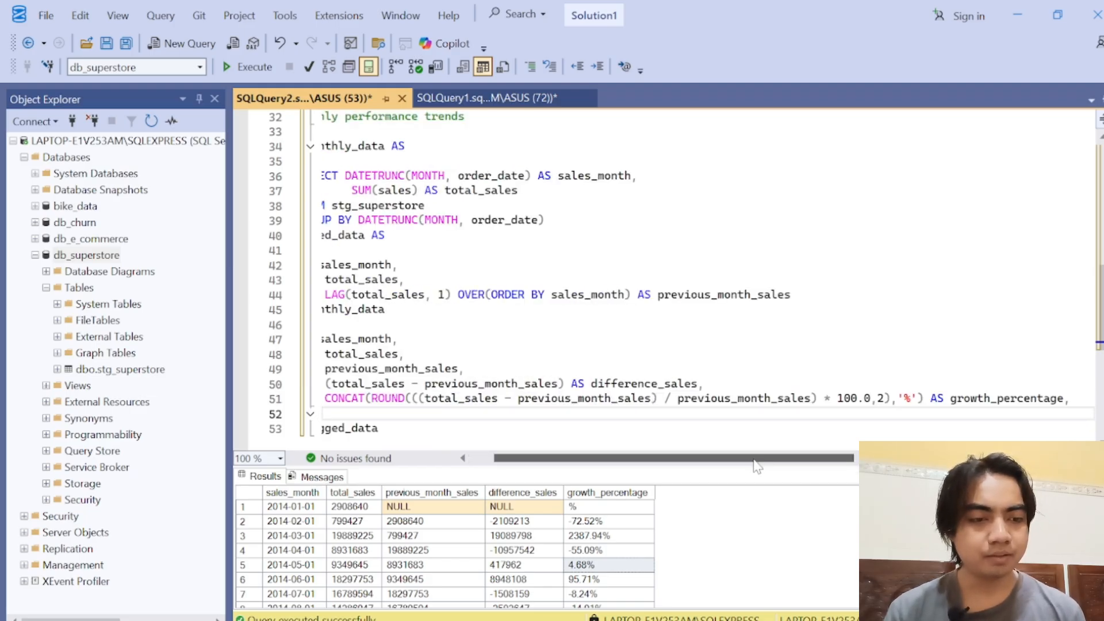
pyautogui.moveTo(754, 468); pyautogui.dragTo(667, 469)
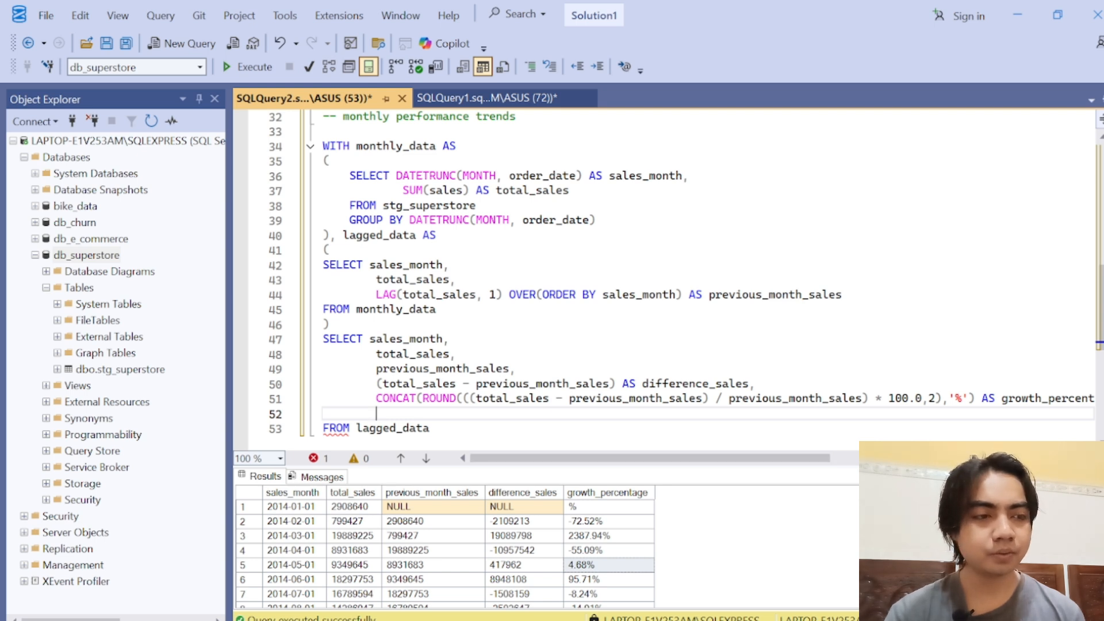
pyautogui.scroll(-5, 667, 273)
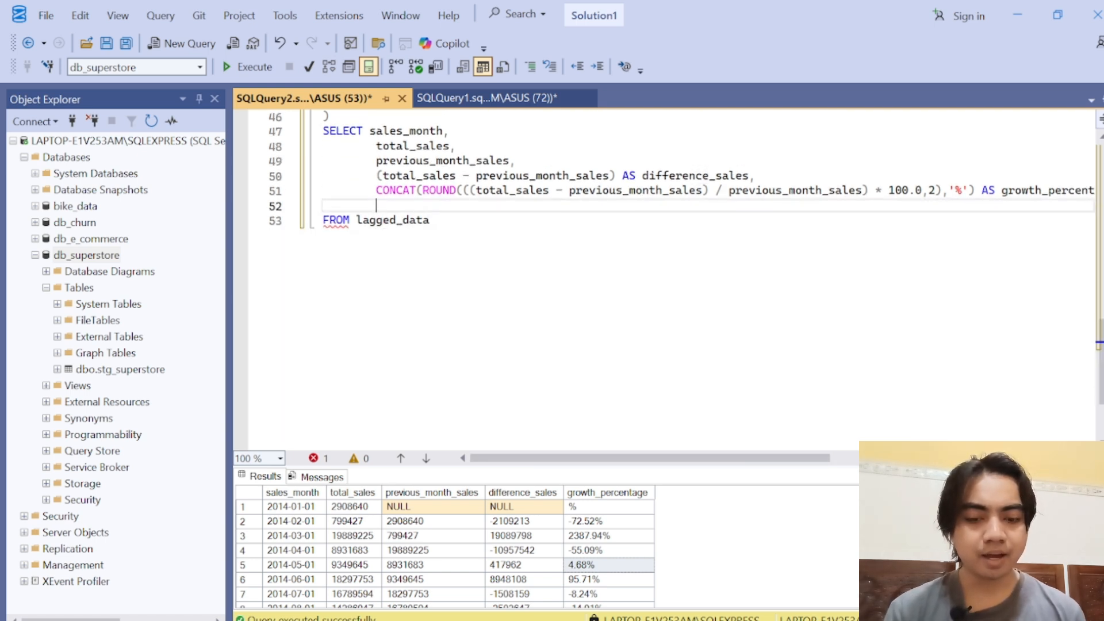
pyautogui.write('CASE')
pyautogui.press('Tab')
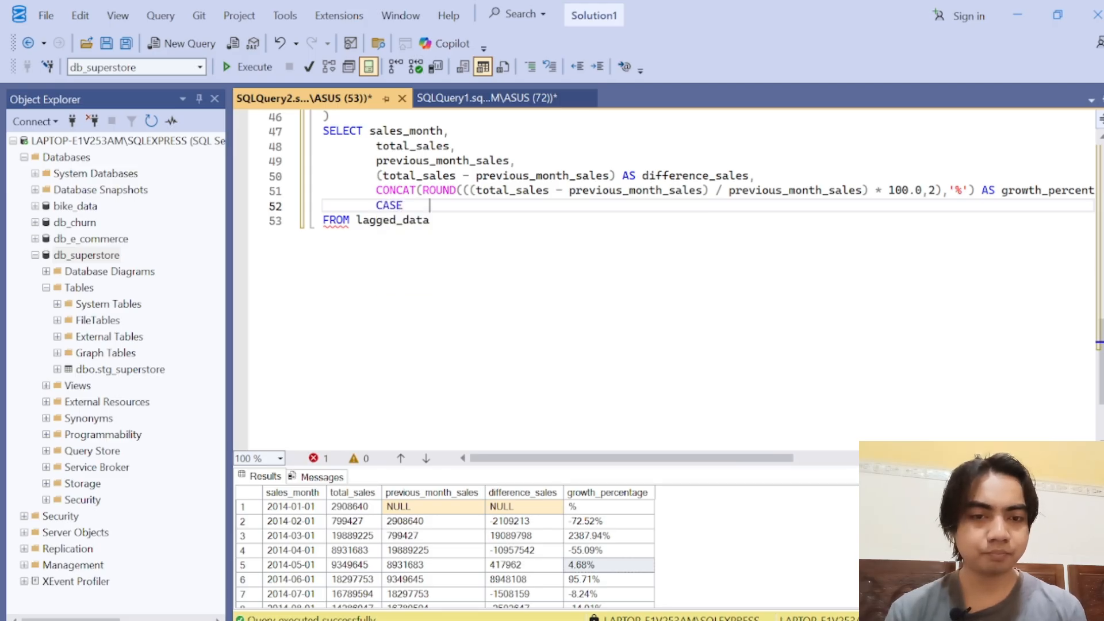
# Step: Open an indented WHEN branch on the line under CASE
pyautogui.press('Return')
pyautogui.press('Tab')
pyautogui.write('THEN')
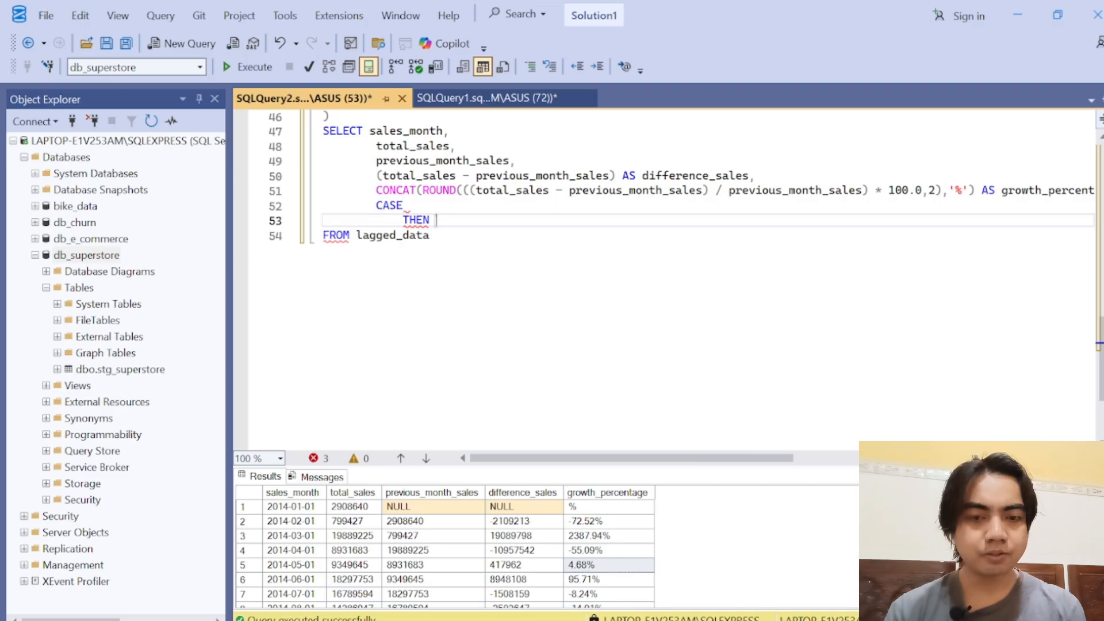
pyautogui.press('BackSpace')
pyautogui.press('BackSpace')
pyautogui.press('BackSpace')
pyautogui.press('BackSpace')
pyautogui.write('WHEN')
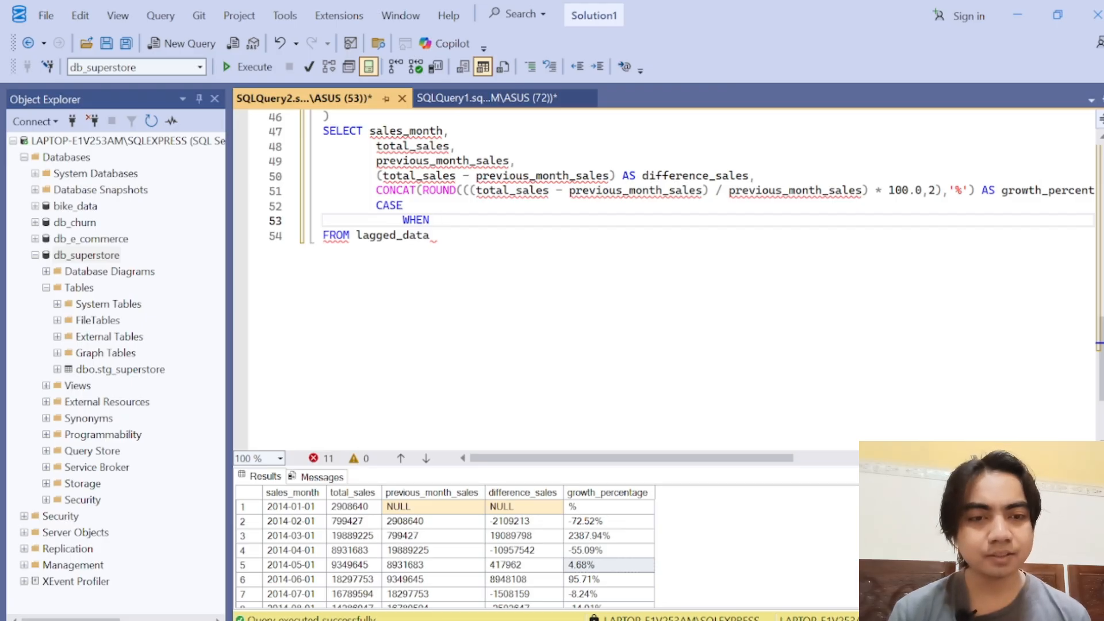
# Step: Complete the WHEN branch with (total_sales - previous_month_sales) > 0, copied from the growth formula, returning 'Increased'
pyautogui.moveTo(469, 190); pyautogui.dragTo(709, 191)
pyautogui.hotkey('ctrl', 'c')
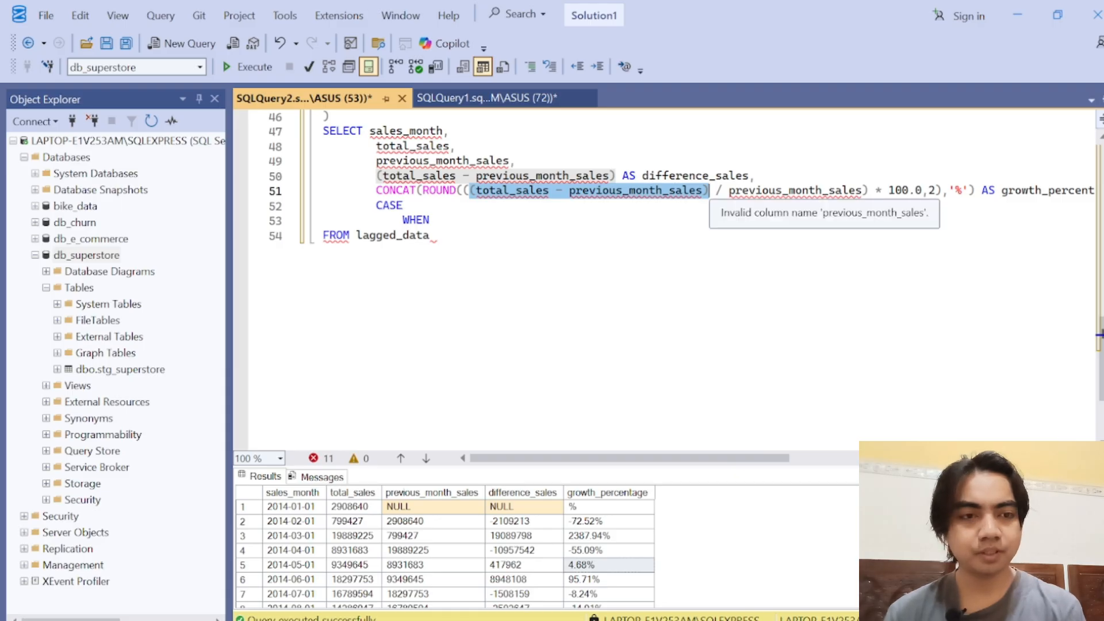
pyautogui.click(437, 220)
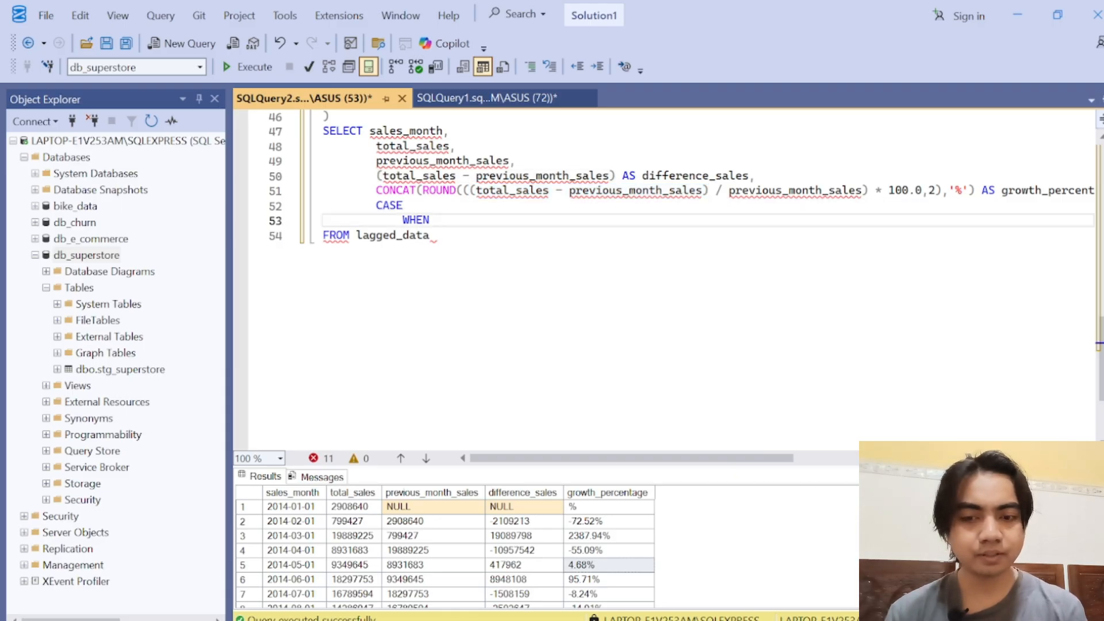
pyautogui.hotkey('ctrl', 'v')
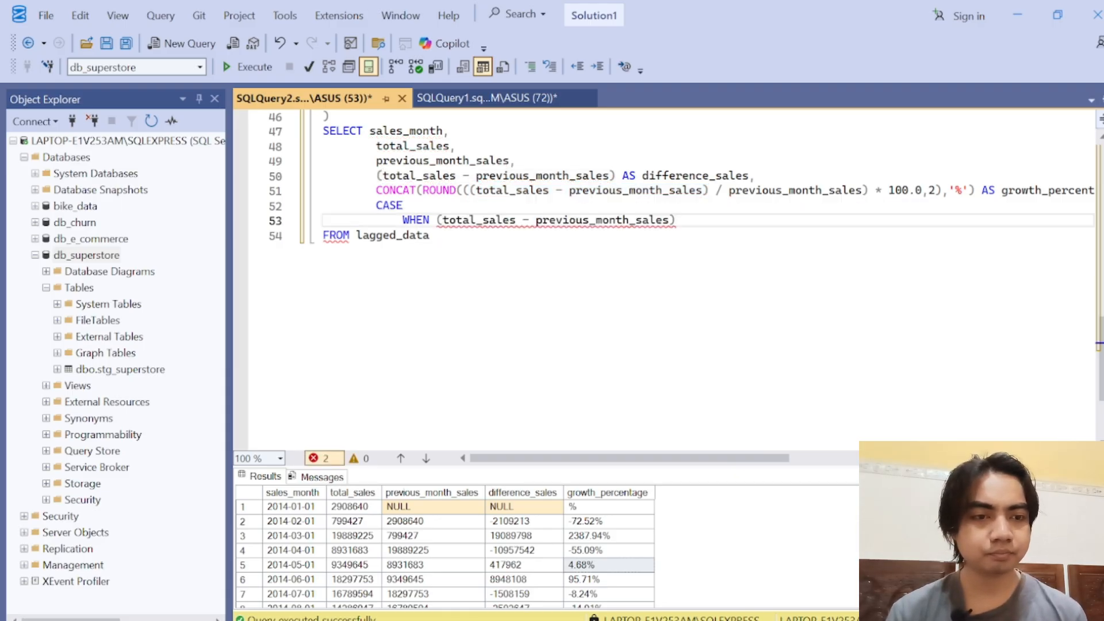
pyautogui.write('> 0 ')
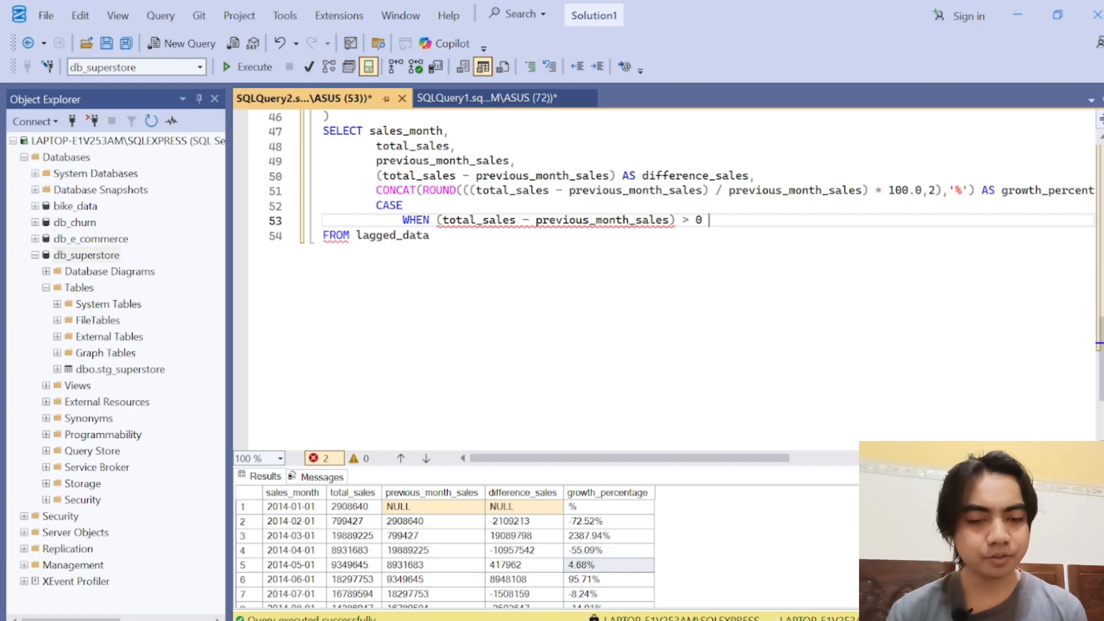
pyautogui.write('THE')
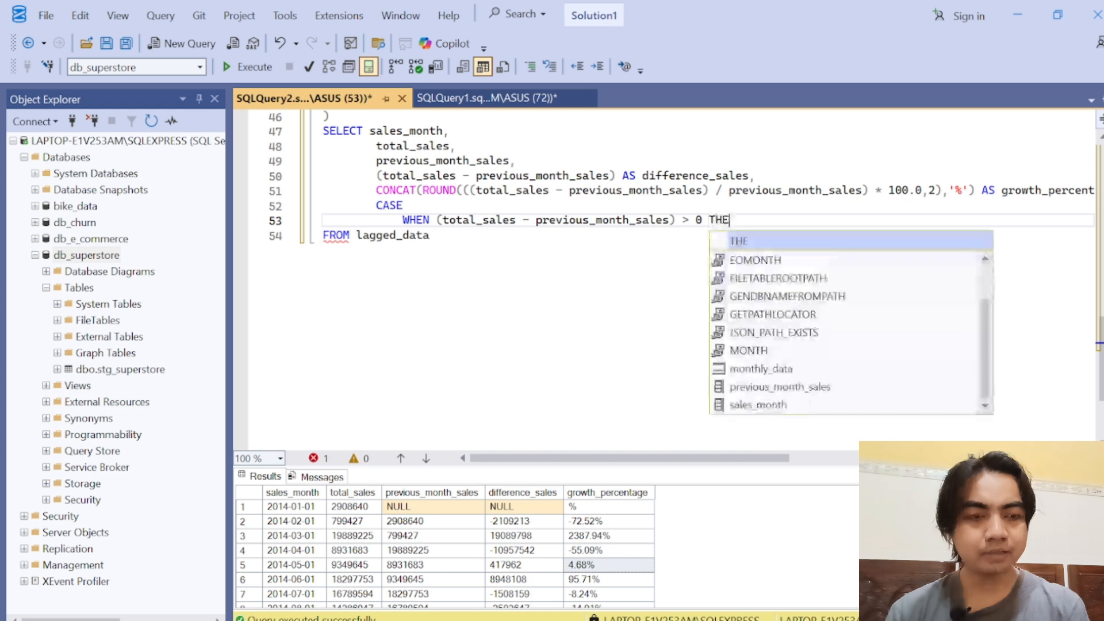
pyautogui.write("N 'Increased")
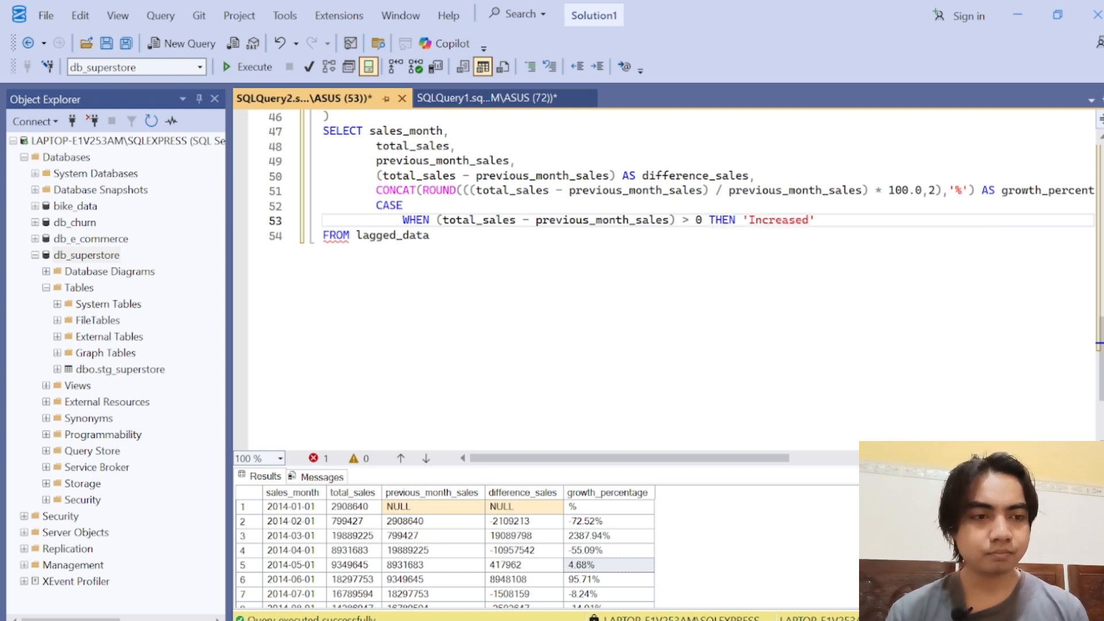
# Step: Add an ELSE branch to the CASE expression that returns 'Decreased'
pyautogui.press('Return')
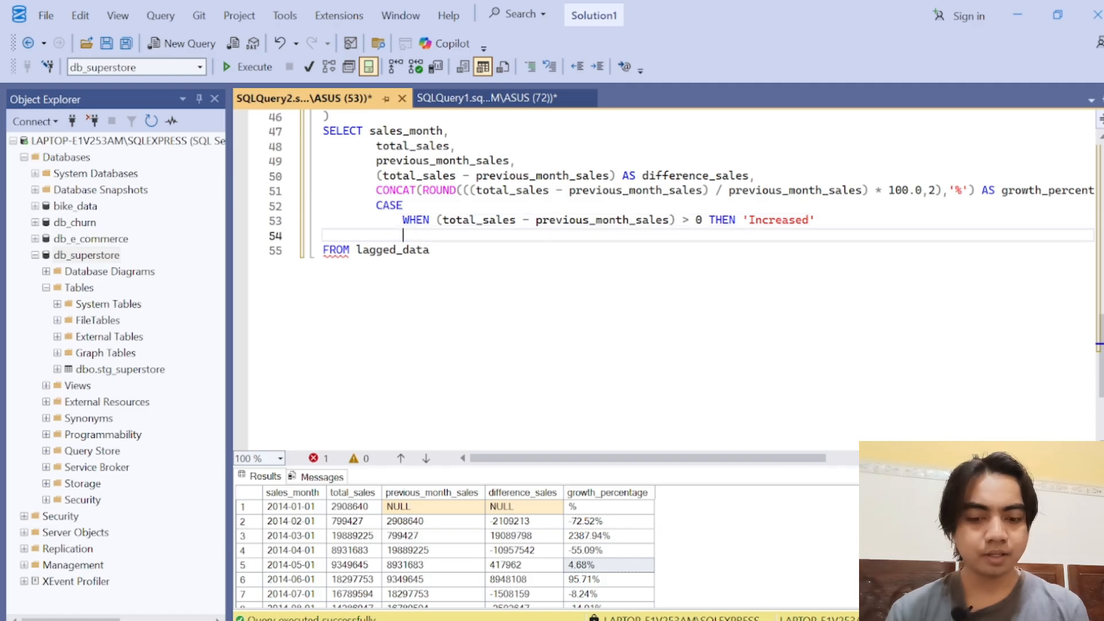
pyautogui.write('ELSE')
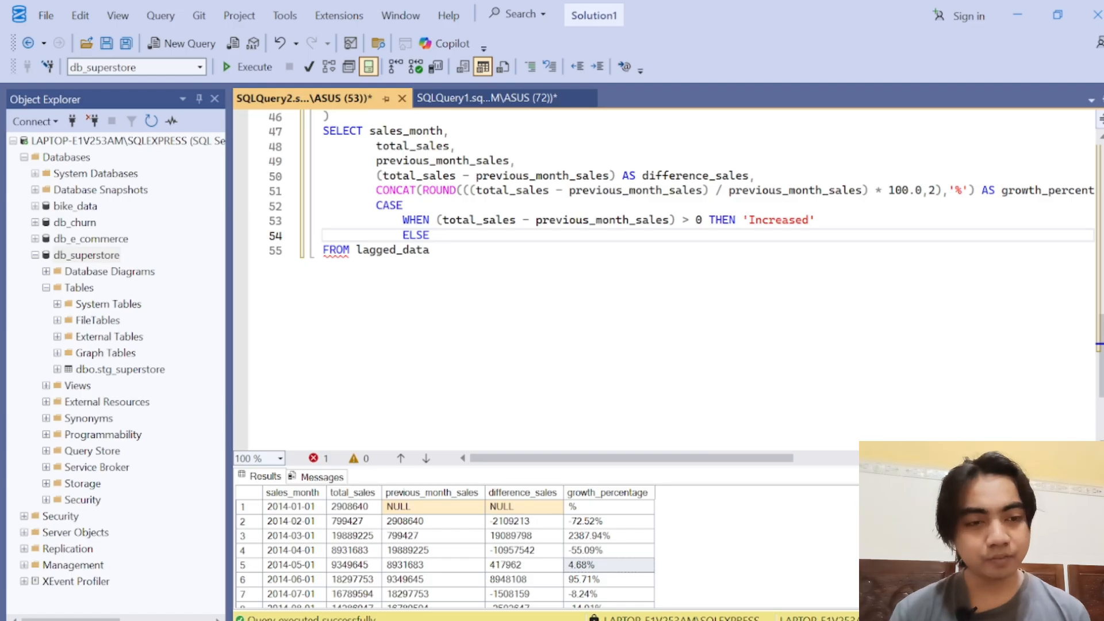
pyautogui.click(683, 221)
pyautogui.moveTo(683, 221); pyautogui.dragTo(689, 221)
pyautogui.click(690, 220)
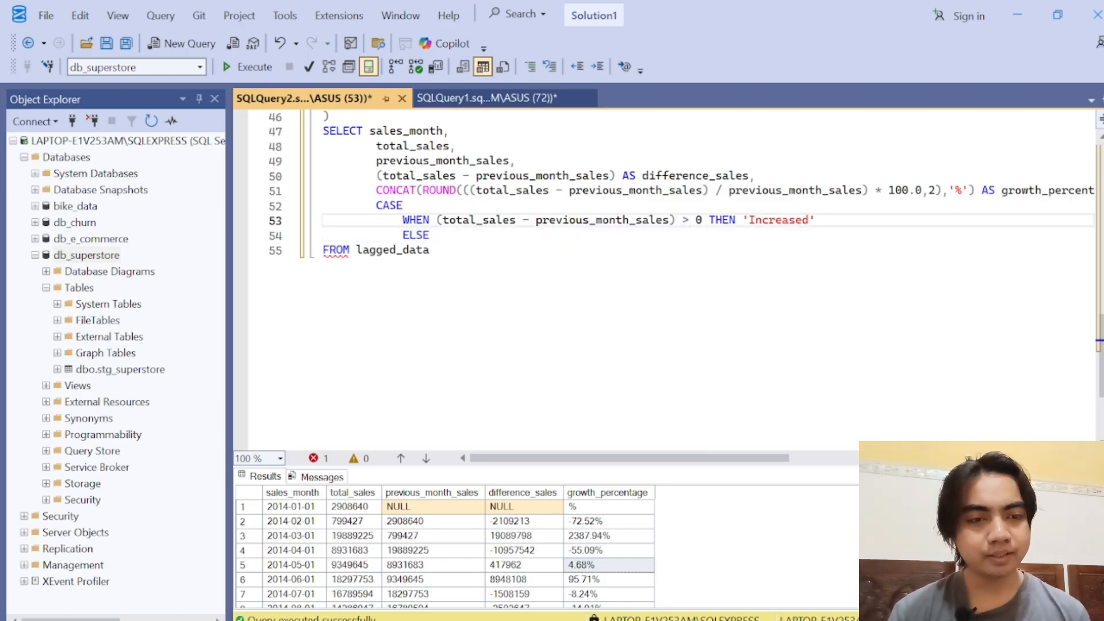
pyautogui.click(437, 235)
pyautogui.write("'")
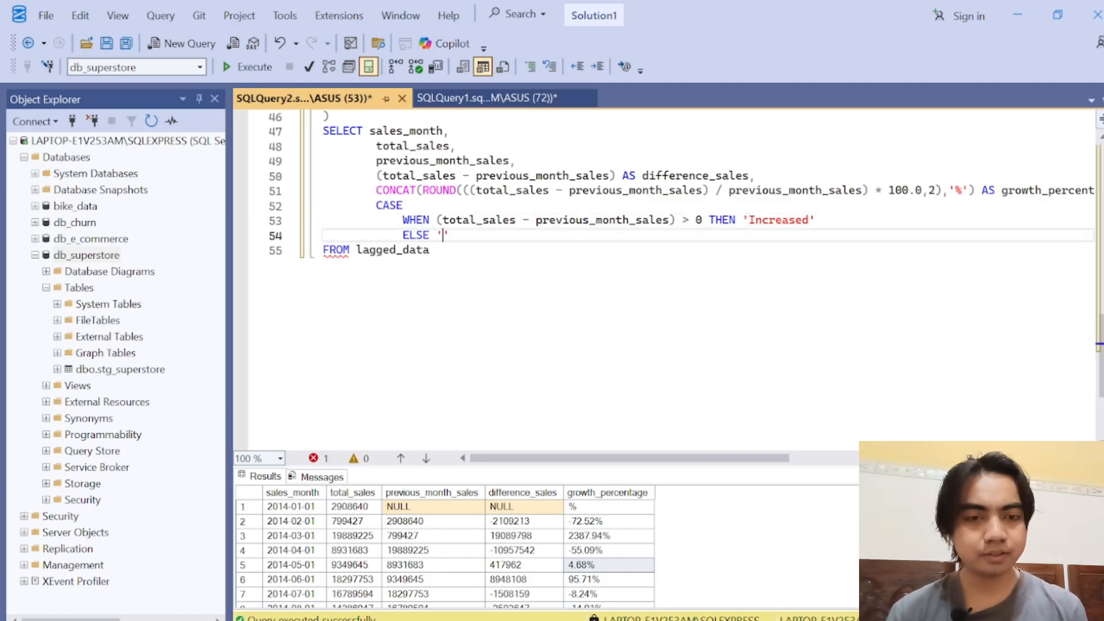
pyautogui.write('Decreased')
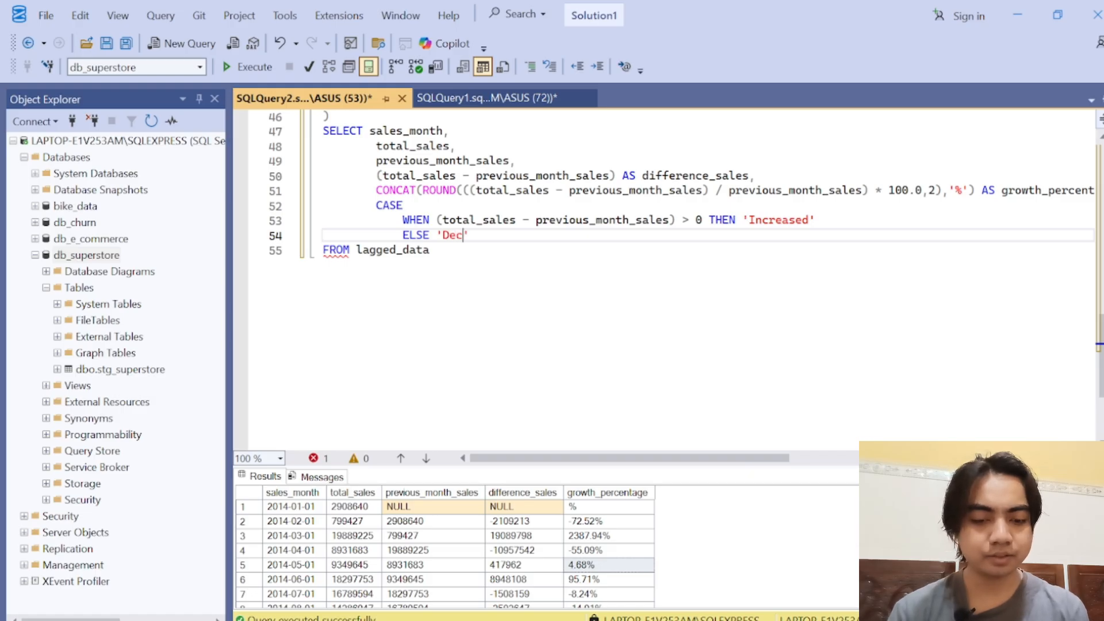
# Step: Close the CASE expression with END, aligned with CASE, and give it the alias monthly_growth_status
pyautogui.press('Return')
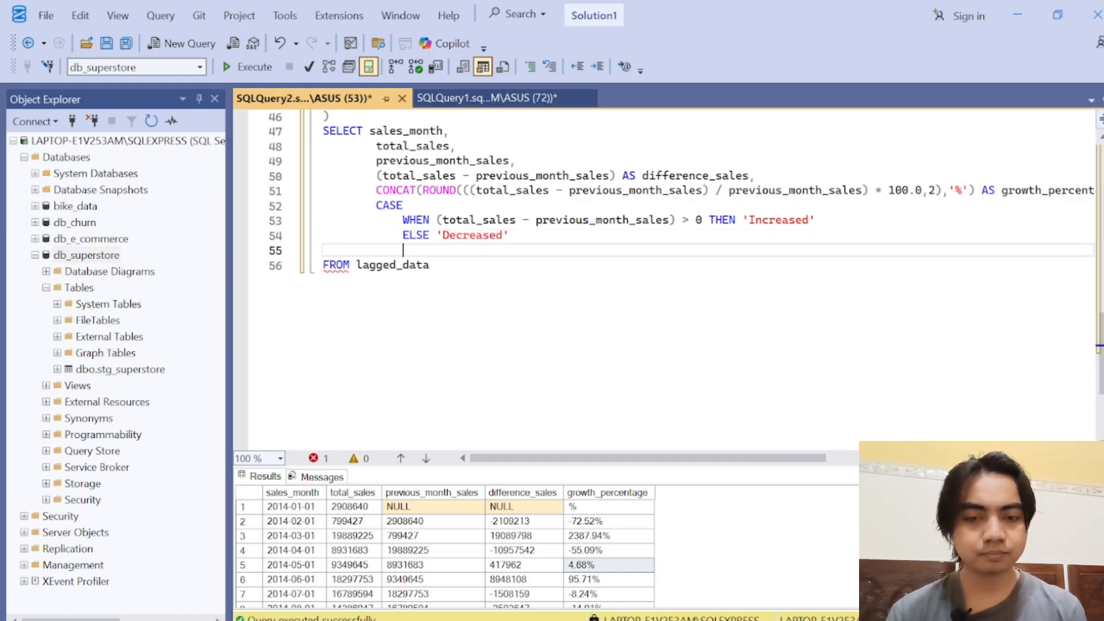
pyautogui.press('BackSpace')
pyautogui.write('E')
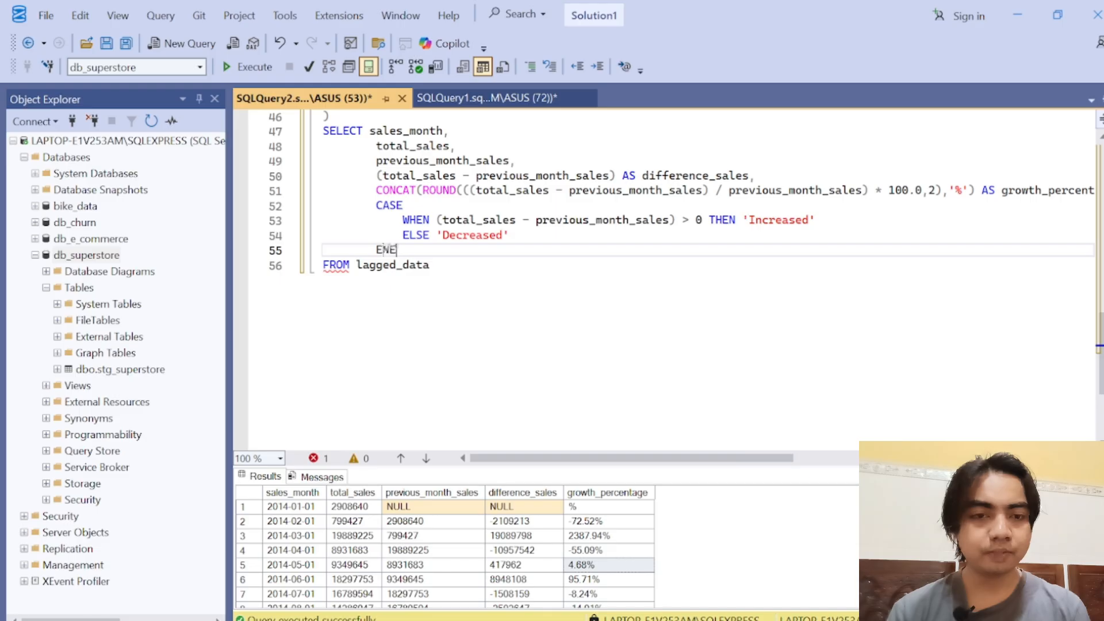
pyautogui.write('ND AS ')
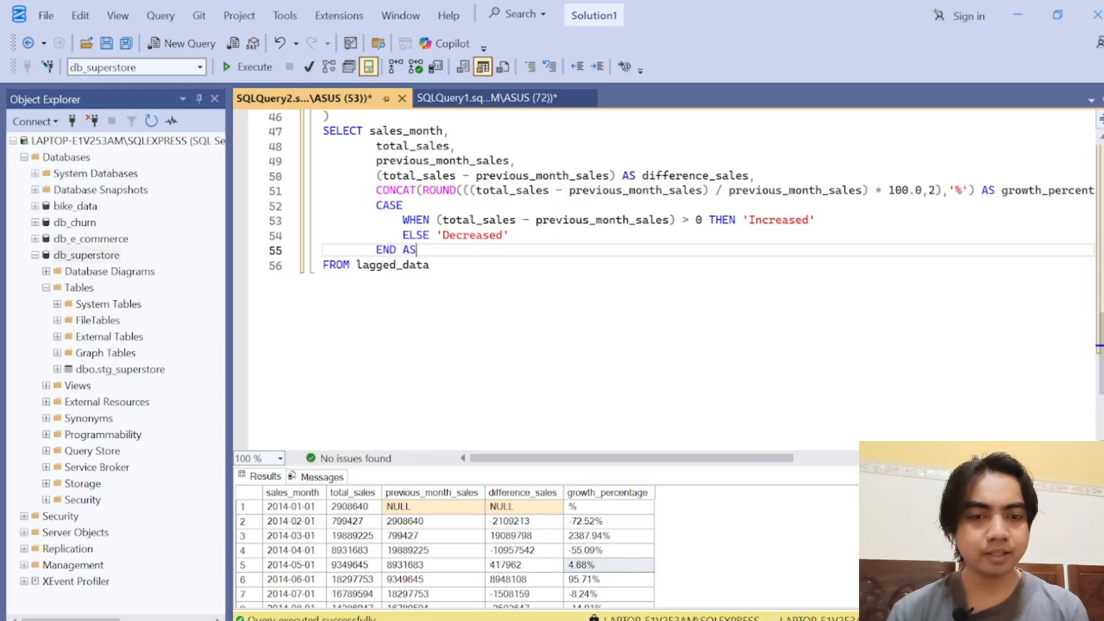
pyautogui.write('monthly')
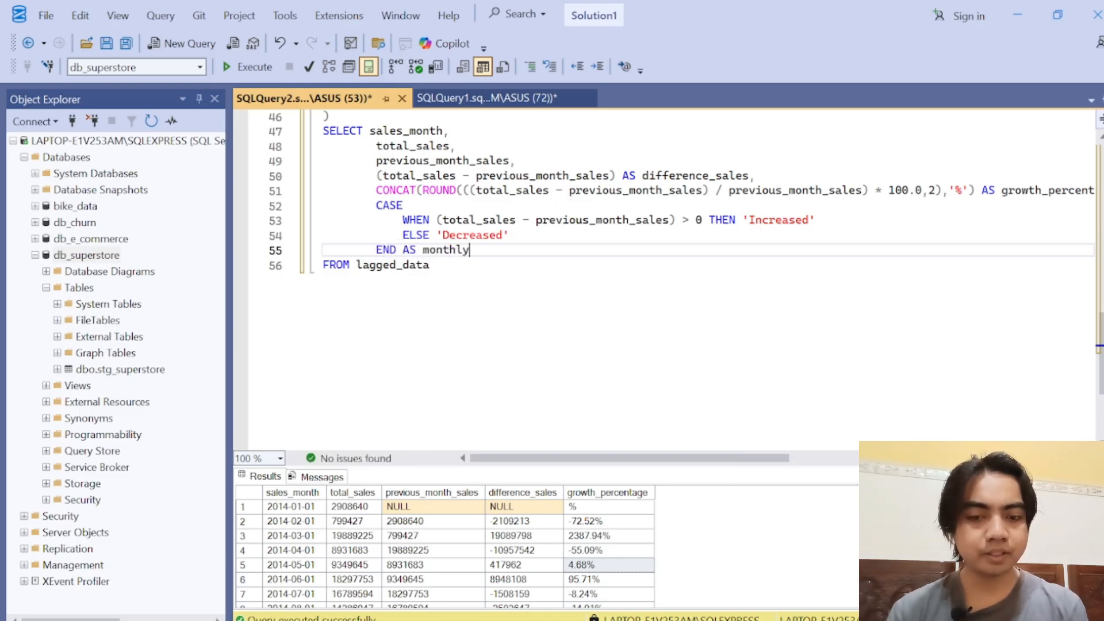
pyautogui.write('_gro')
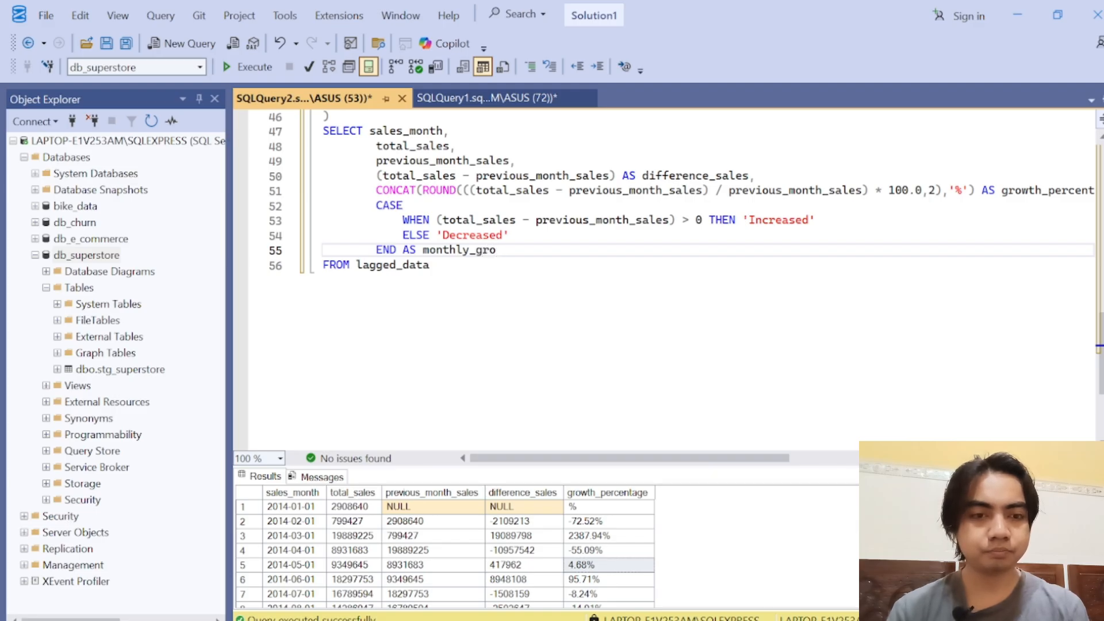
pyautogui.write('wth+s')
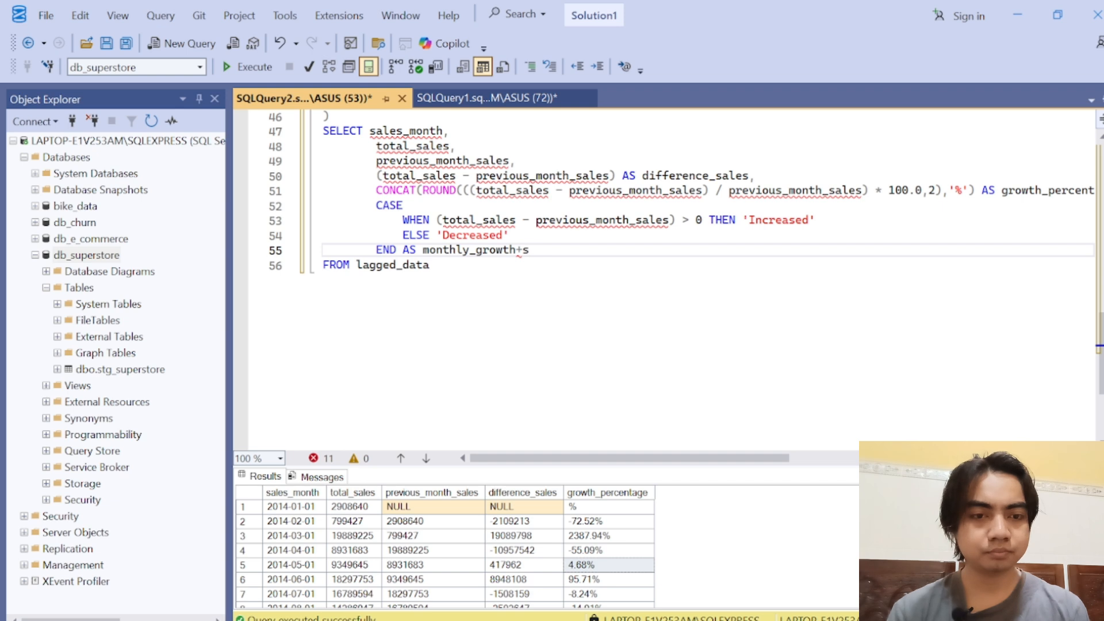
pyautogui.press('BackSpace')
pyautogui.press('BackSpace')
pyautogui.write('_statu')
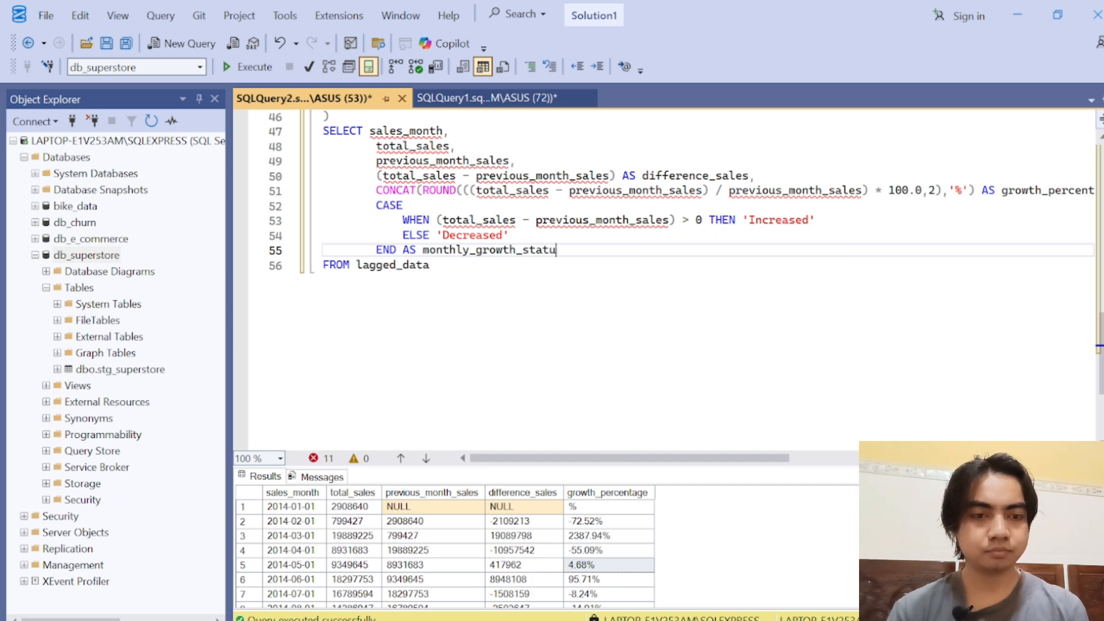
pyautogui.write('s')
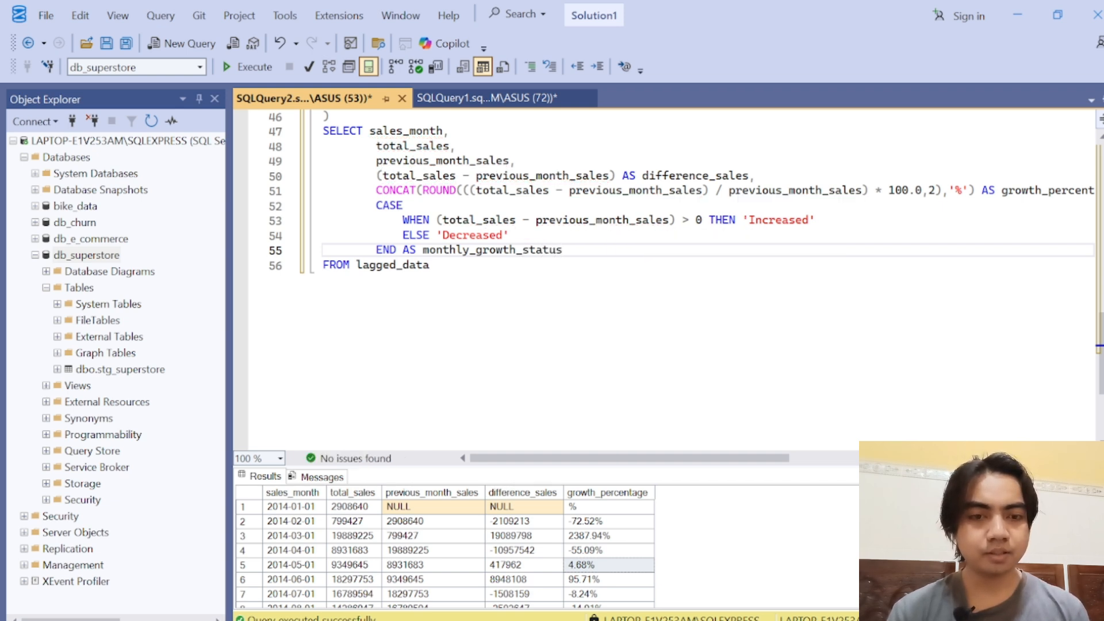
# Step: Add a GROUP BY clause after FROM lagged_data on sales_month, total_sales and previous_month_sales
pyautogui.press('Down')
pyautogui.press('Return')
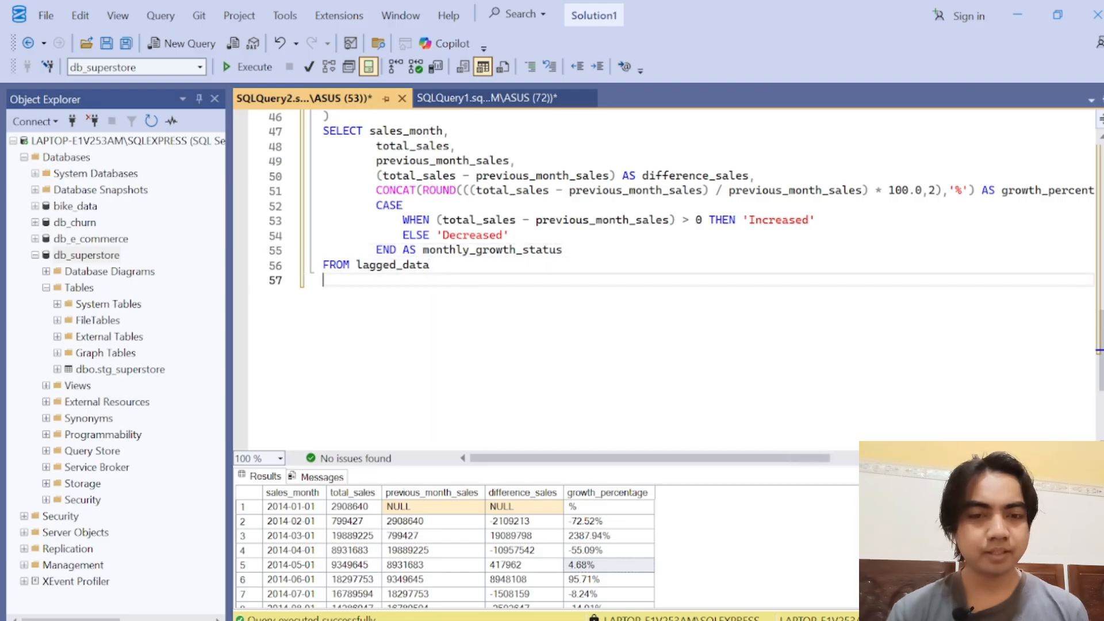
pyautogui.write('GROUP BY')
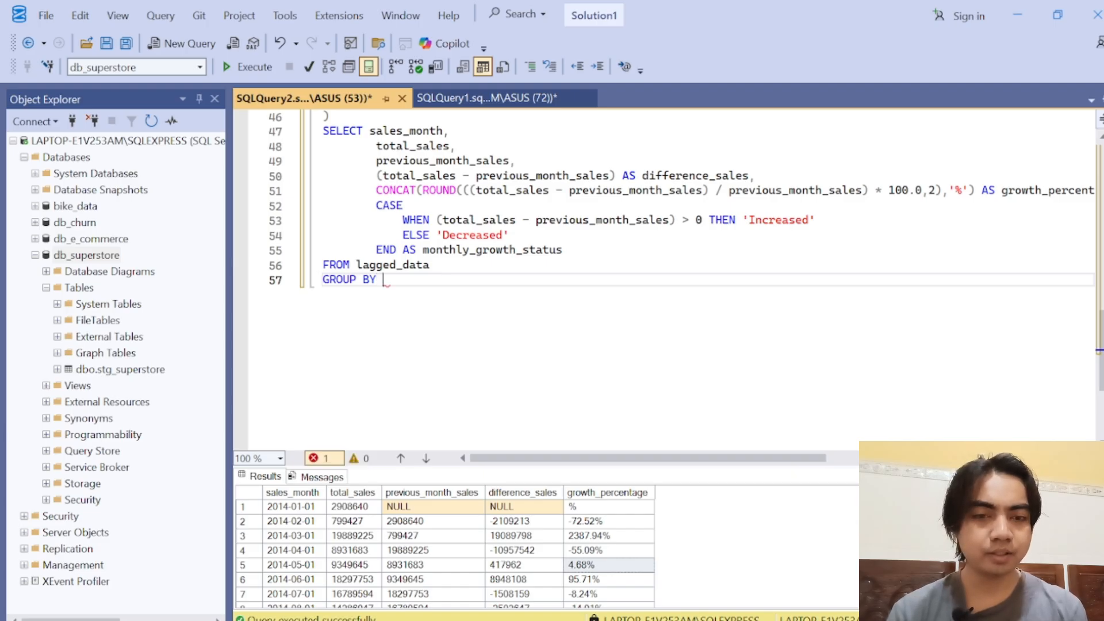
pyautogui.write(' sales')
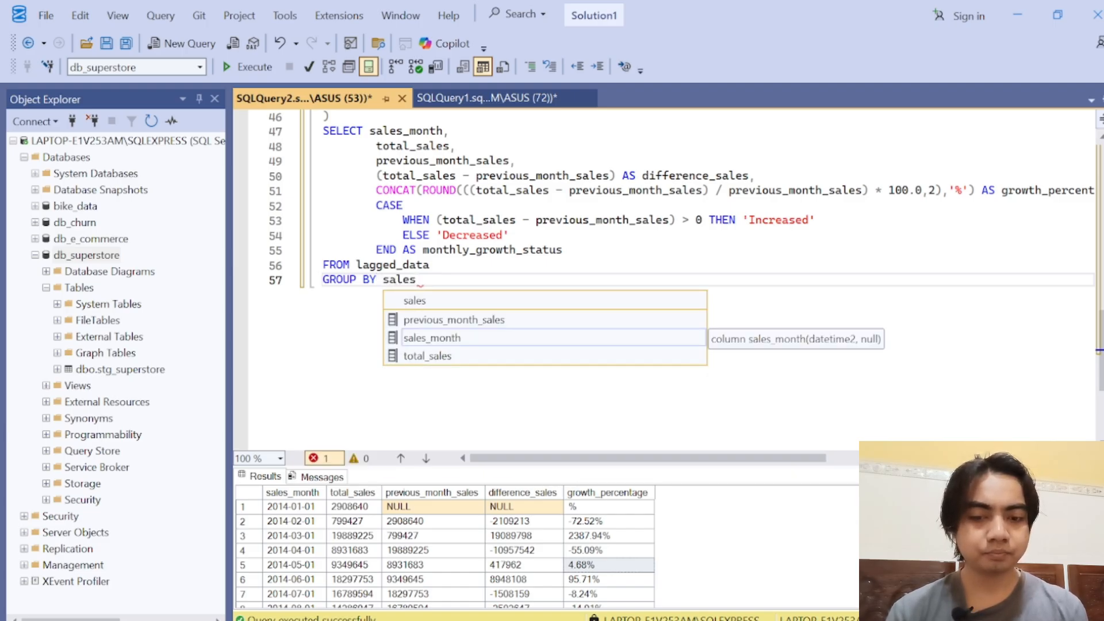
pyautogui.press('Down')
pyautogui.press('Down')
pyautogui.press('Escape')
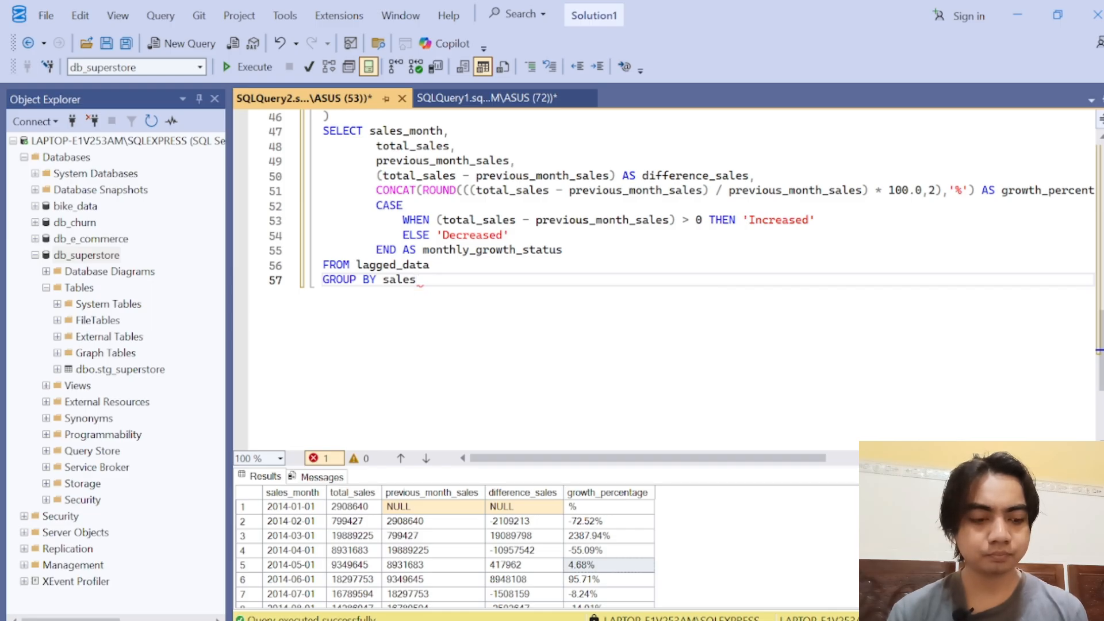
pyautogui.write('_month, total')
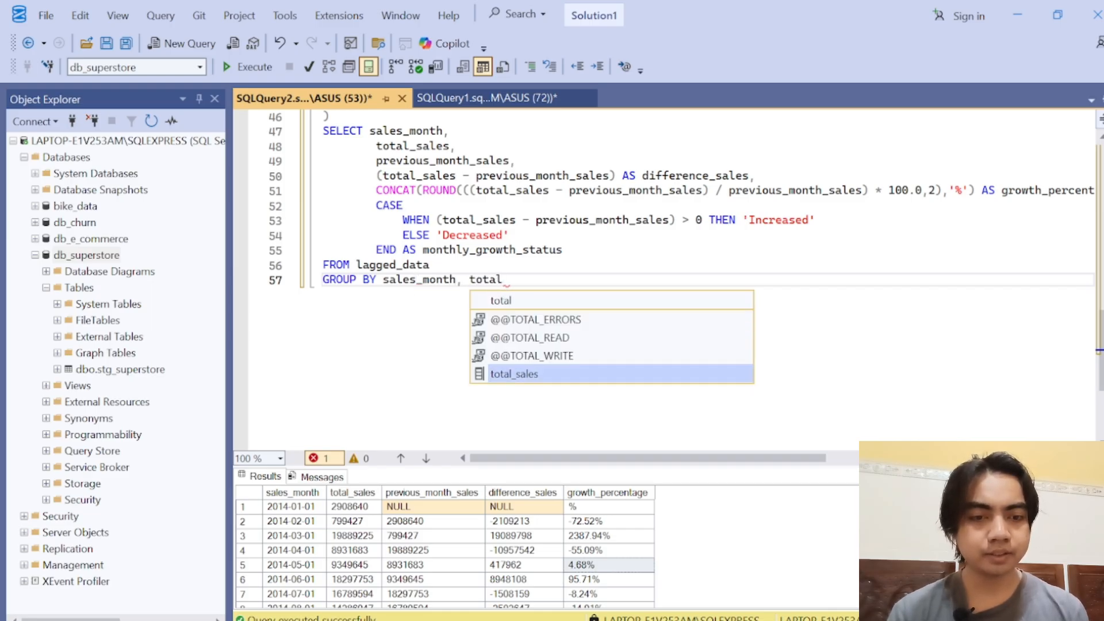
pyautogui.press('Tab')
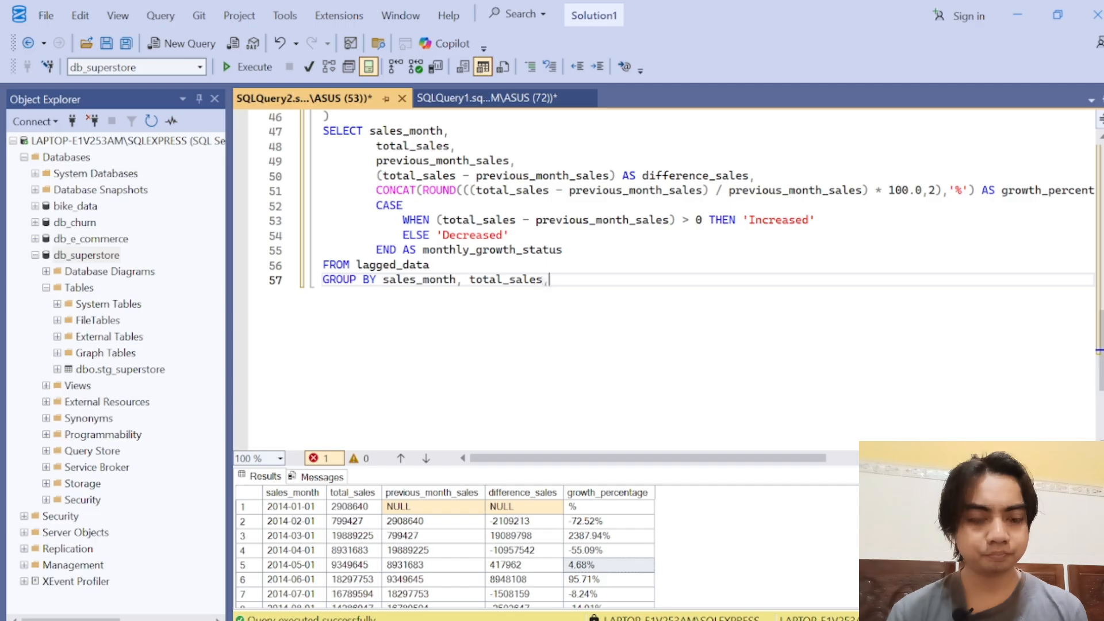
pyautogui.write(',pre')
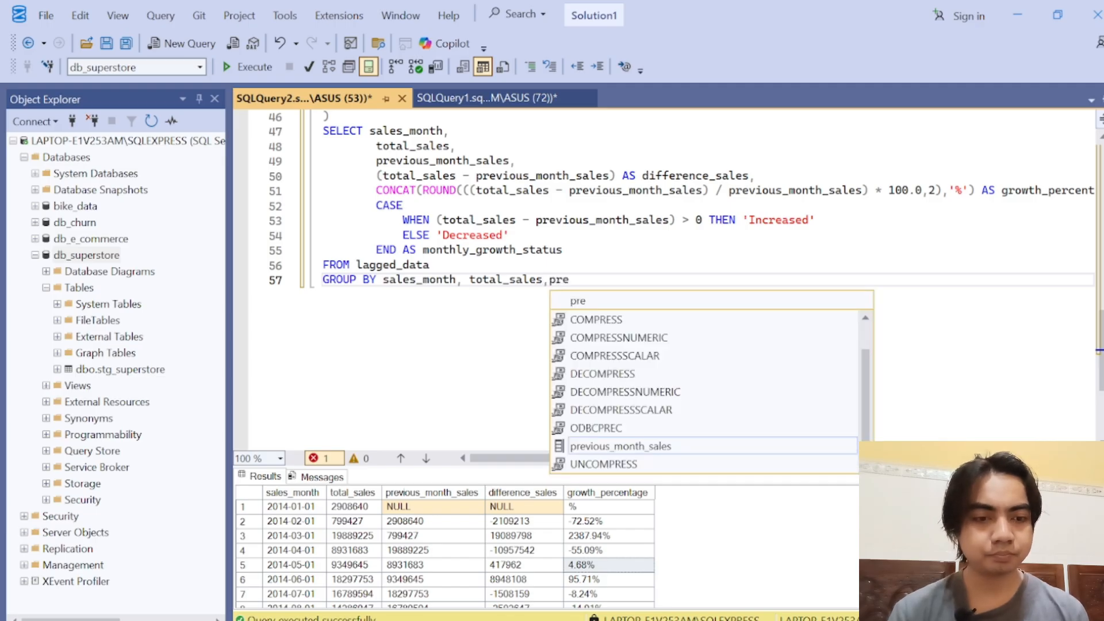
pyautogui.press('Tab')
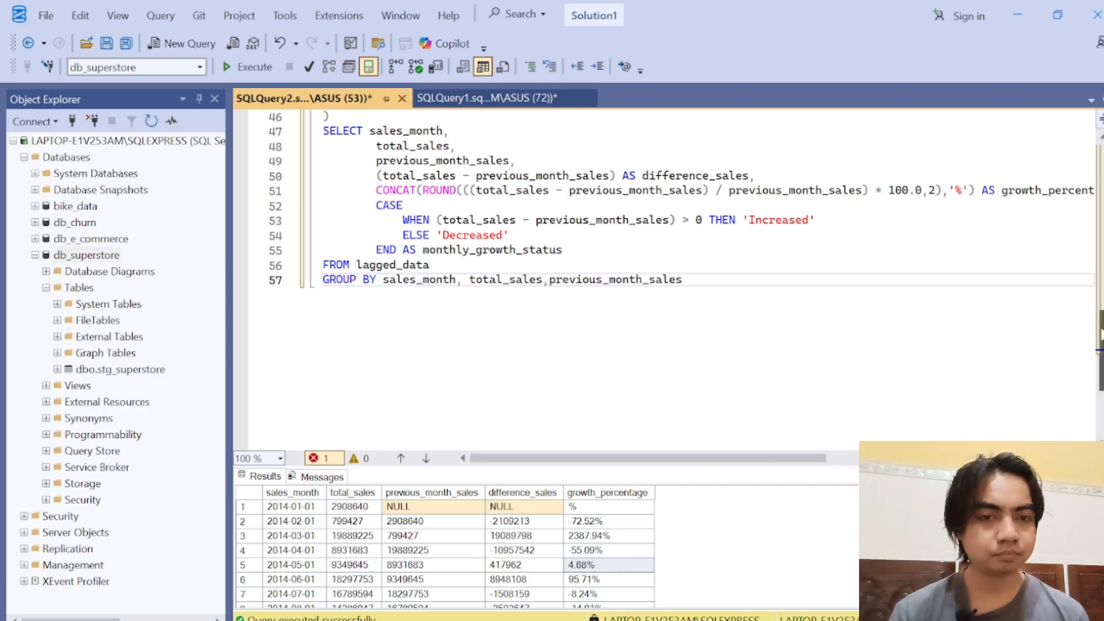
# Step: Run the whole monthly performance trends query, from WITH monthly_data through the final GROUP BY
pyautogui.scroll(2, 1101, 306)
pyautogui.scroll(2, 1100, 306)
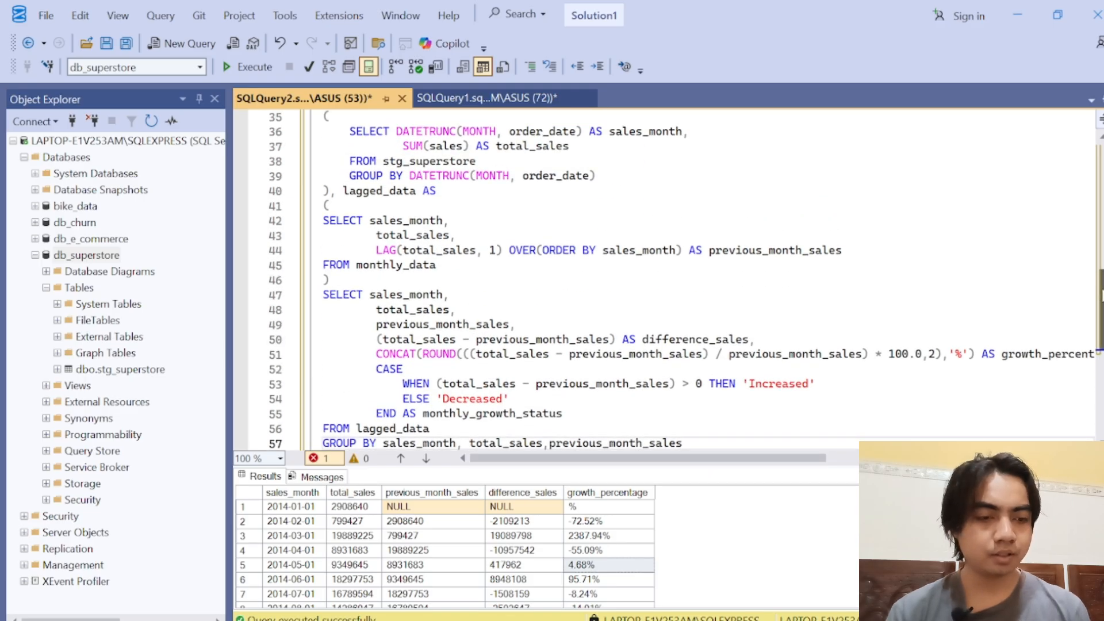
pyautogui.moveTo(842, 467); pyautogui.dragTo(848, 547)
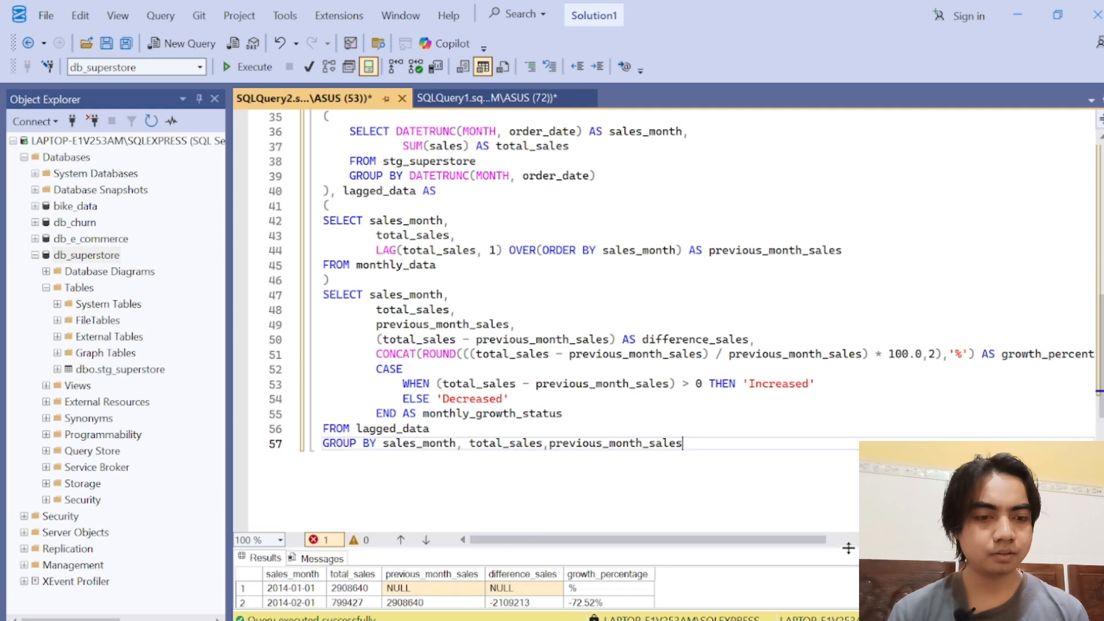
pyautogui.scroll(1, 1096, 371)
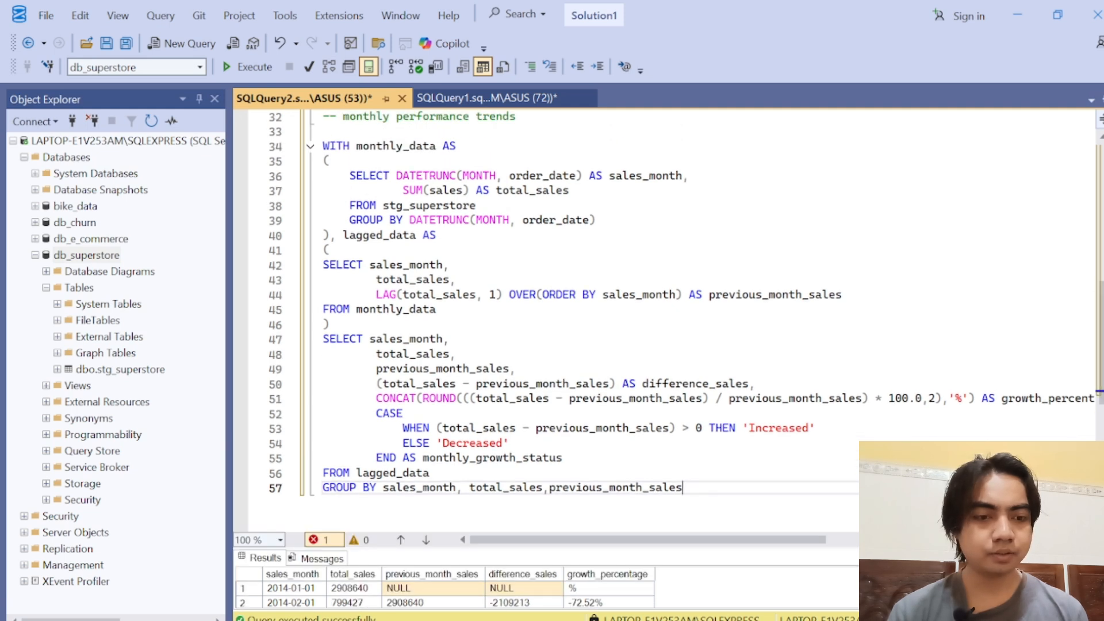
pyautogui.moveTo(683, 487); pyautogui.dragTo(323, 146)
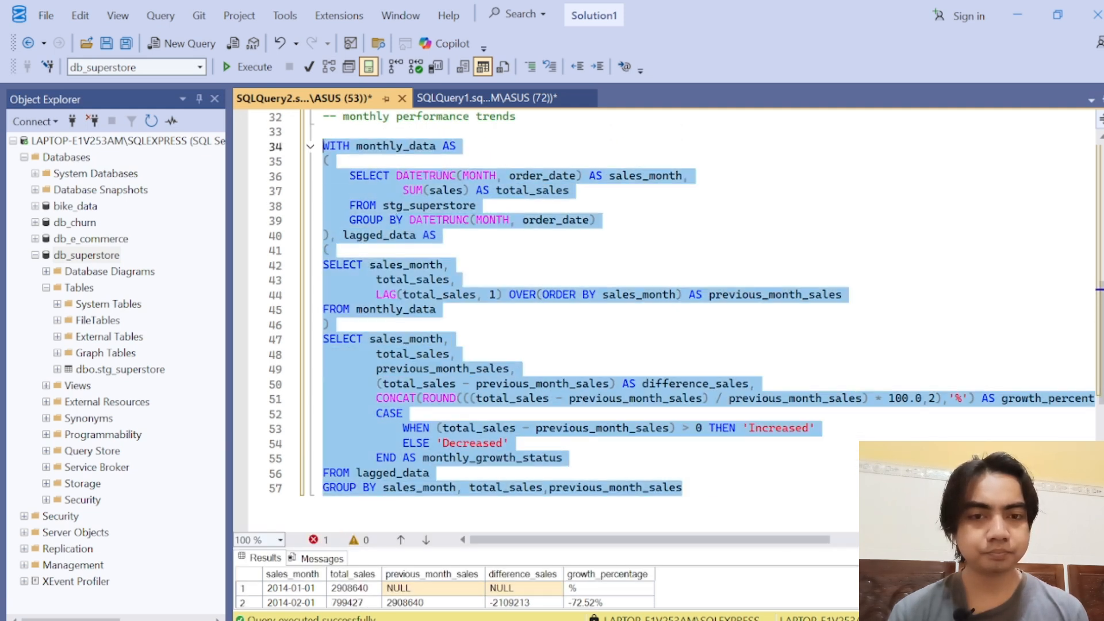
pyautogui.click(255, 67)
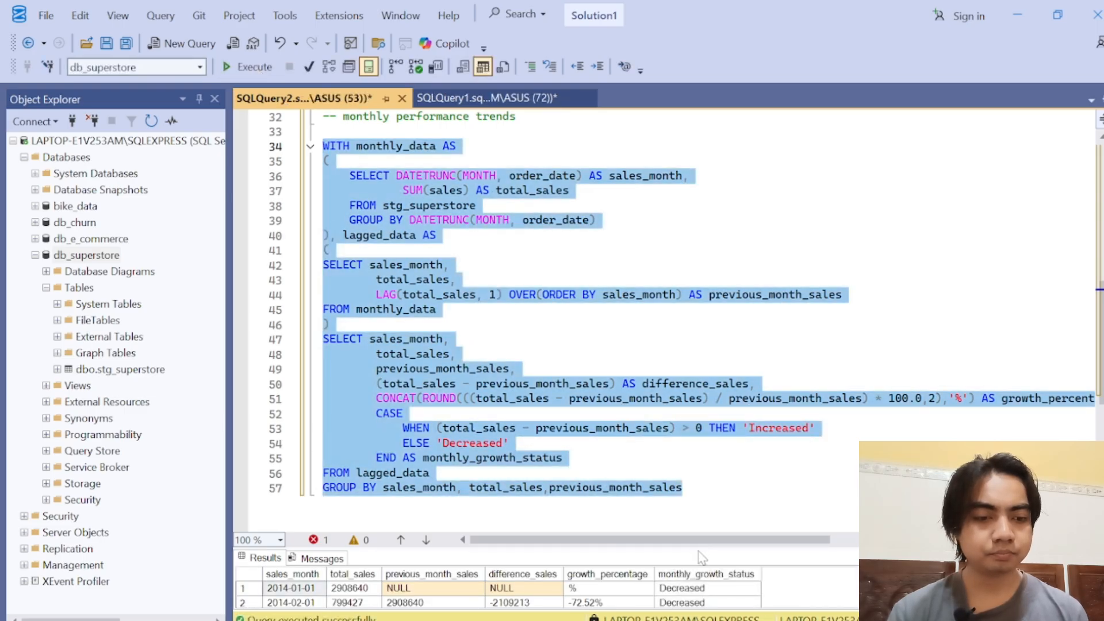
# Step: Enlarge the results grid to review monthly_growth_status month by month, and return to the query text
pyautogui.moveTo(705, 467); pyautogui.dragTo(713, 173)
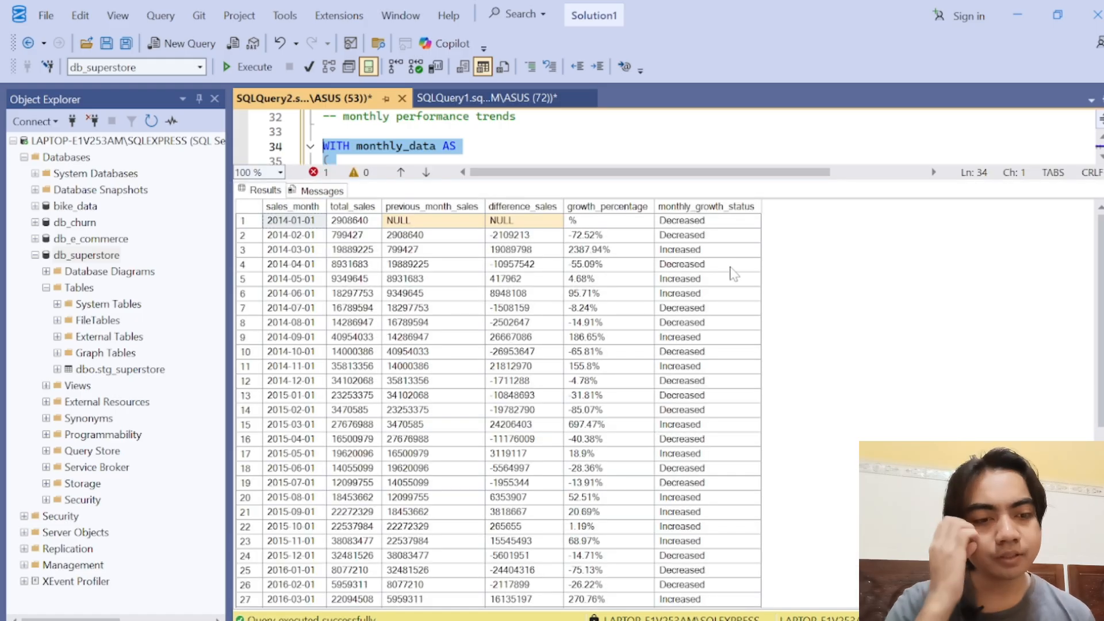
pyautogui.click(696, 238)
pyautogui.click(703, 264)
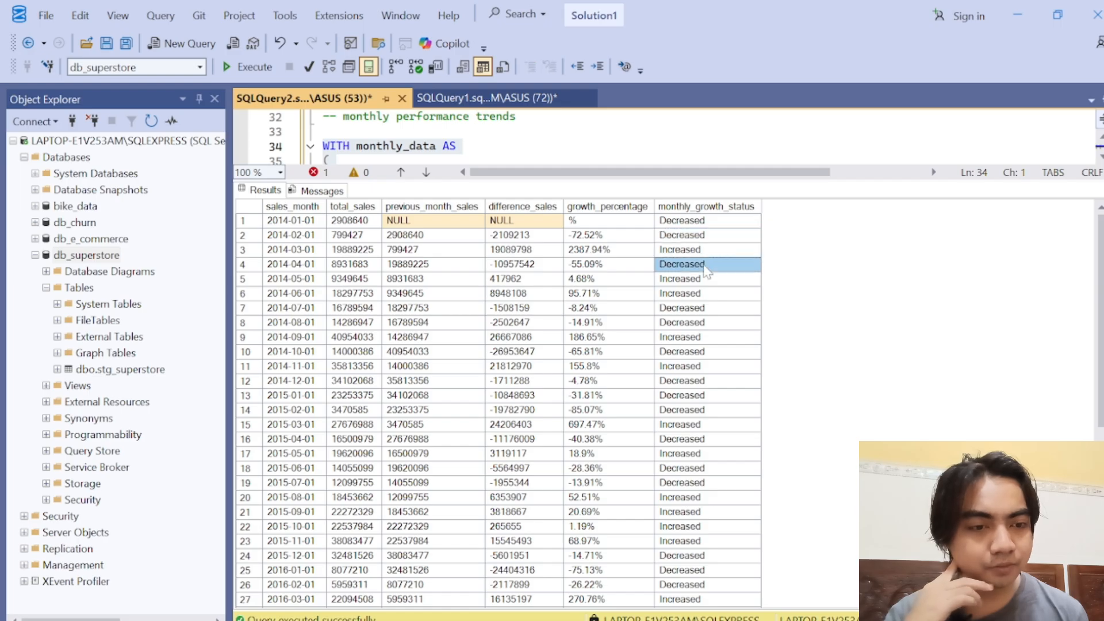
pyautogui.click(705, 279)
pyautogui.click(705, 293)
pyautogui.click(702, 308)
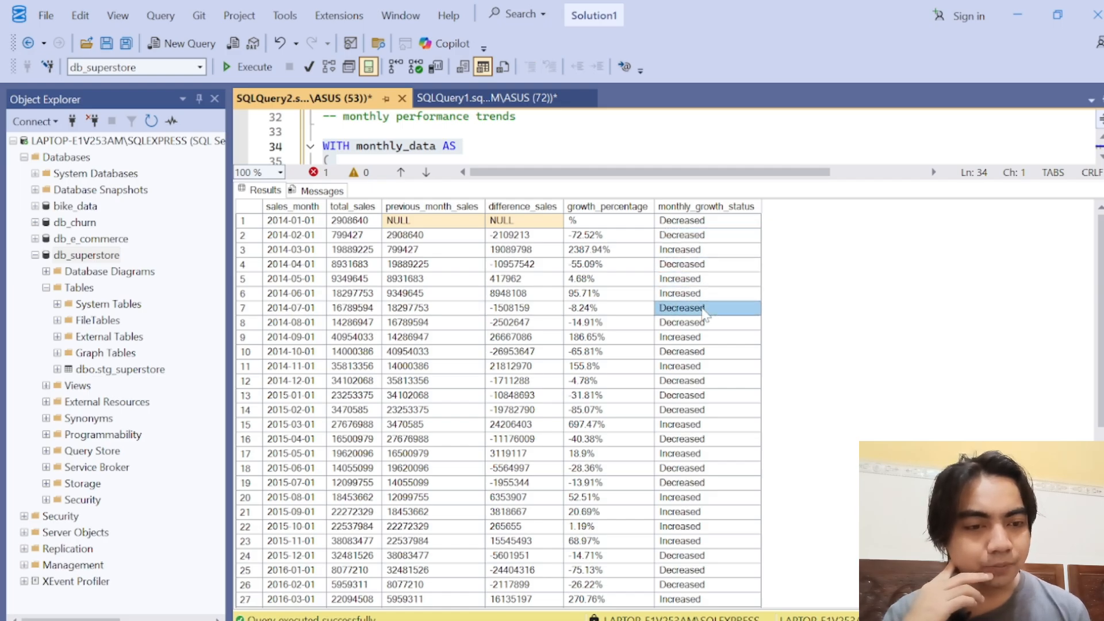
pyautogui.click(704, 324)
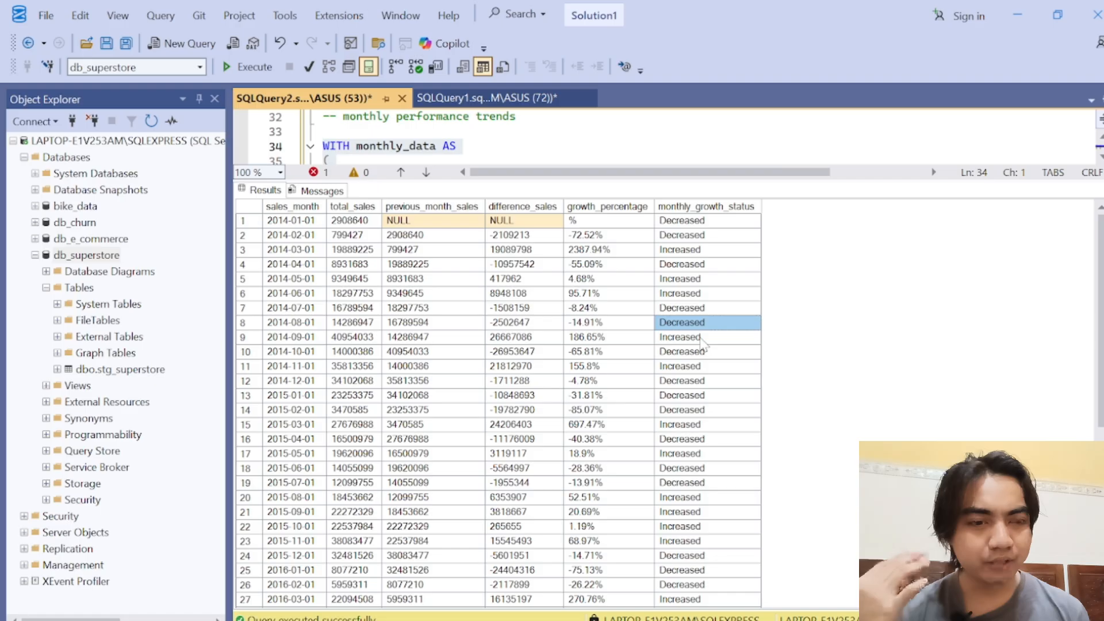
pyautogui.click(703, 338)
pyautogui.click(702, 352)
pyautogui.click(701, 366)
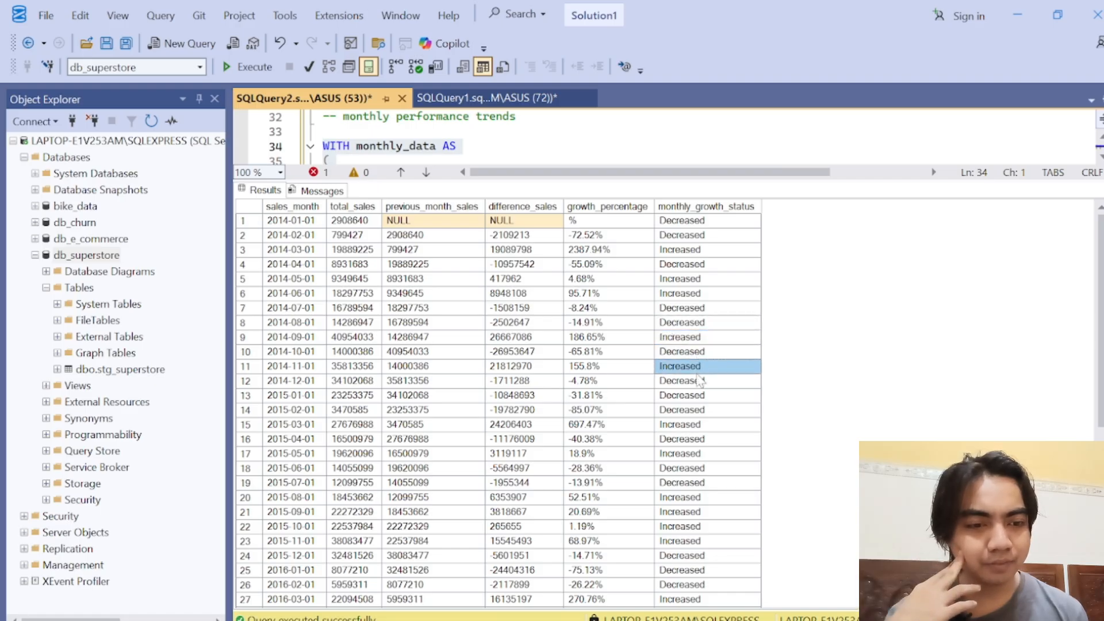
pyautogui.click(700, 380)
pyautogui.click(700, 395)
pyautogui.click(699, 410)
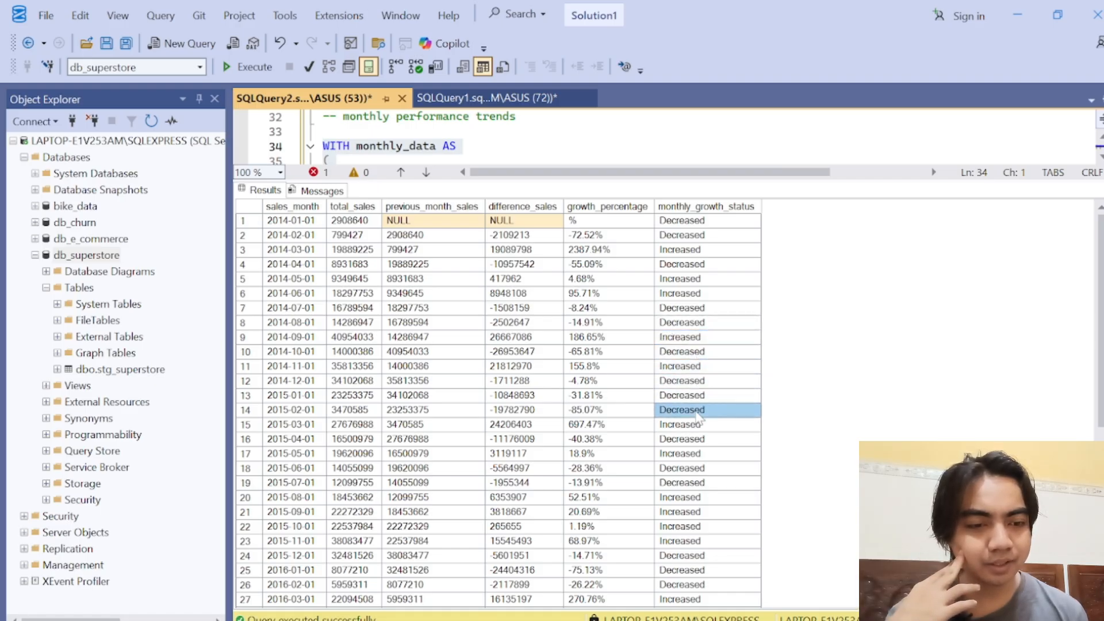
pyautogui.click(699, 424)
pyautogui.click(700, 454)
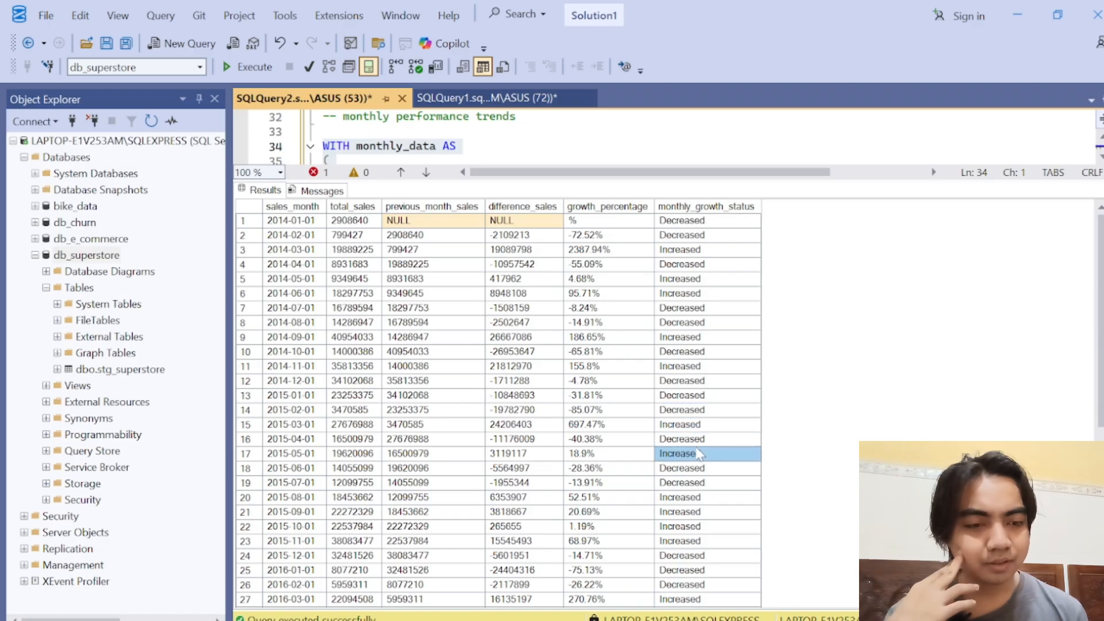
pyautogui.click(705, 469)
pyautogui.click(702, 483)
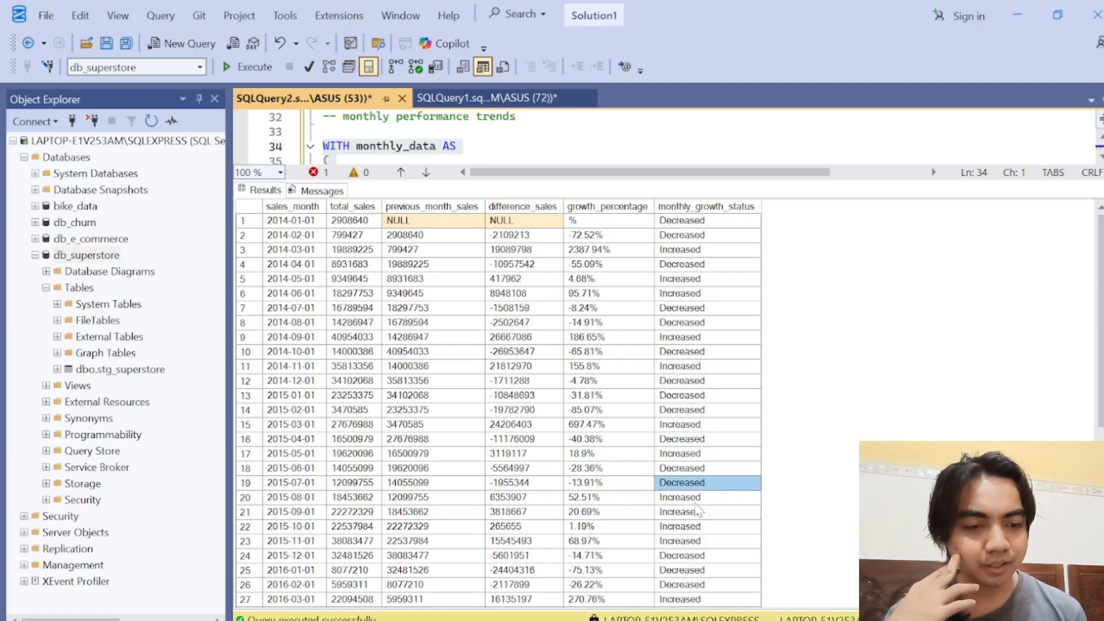
pyautogui.click(697, 499)
pyautogui.click(697, 513)
pyautogui.moveTo(701, 527); pyautogui.dragTo(703, 546)
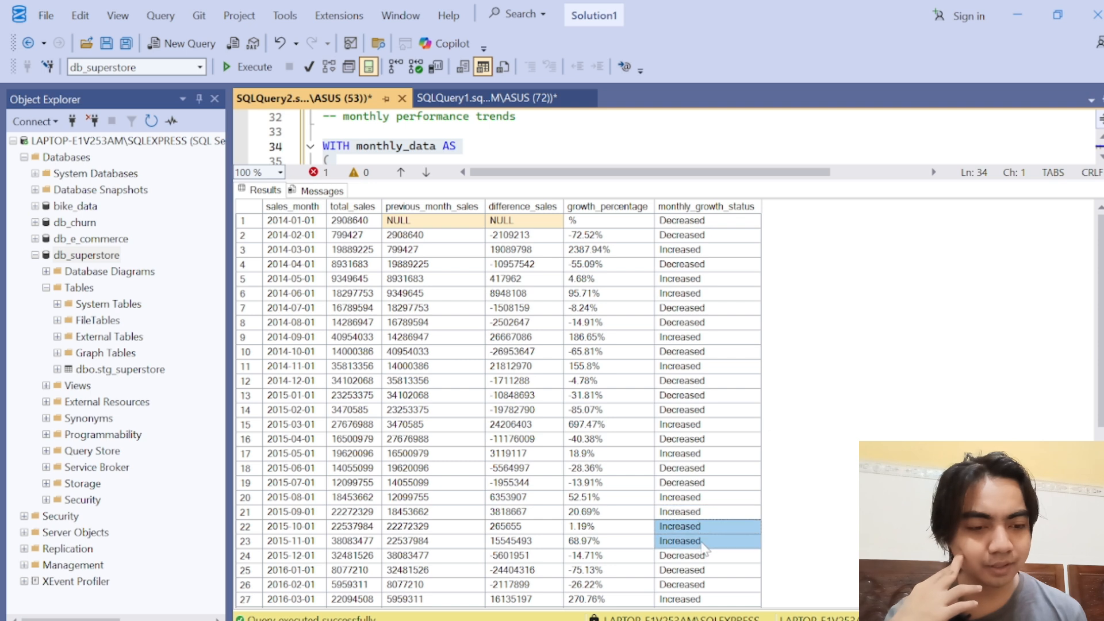
pyautogui.click(702, 544)
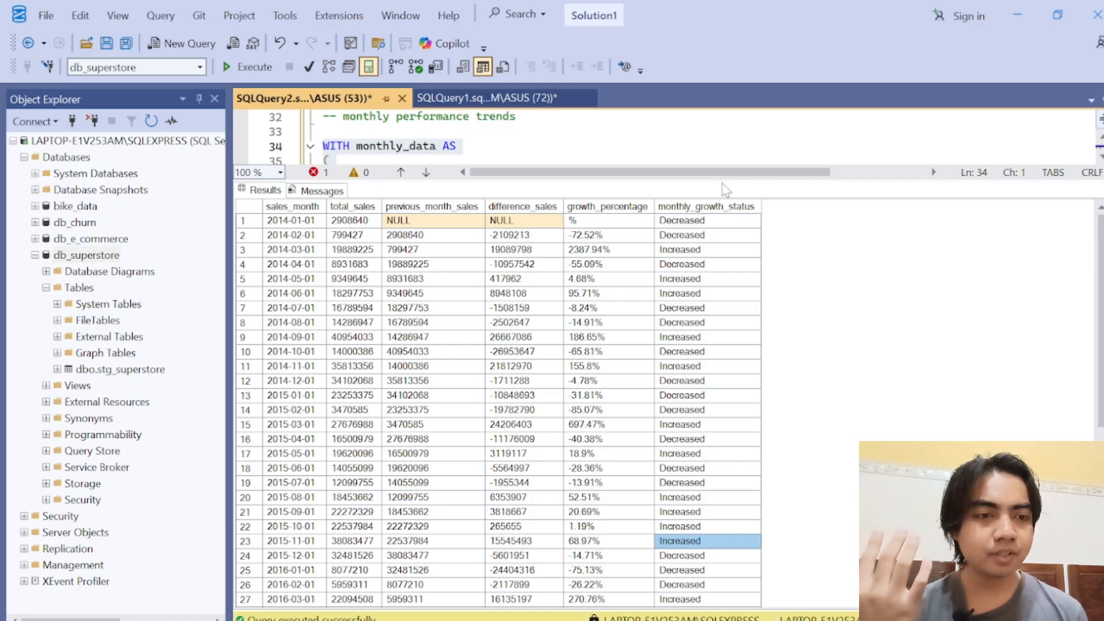
pyautogui.moveTo(716, 179); pyautogui.dragTo(717, 457)
pyautogui.hotkey('ctrl', 'shift', 'End')
pyautogui.click(718, 369)
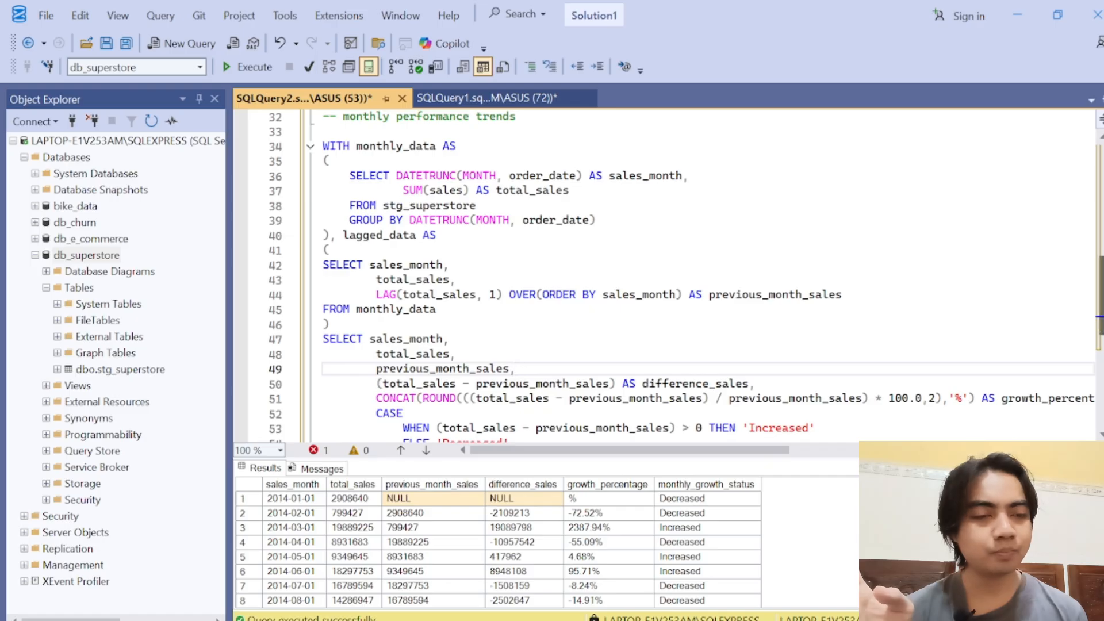
pyautogui.moveTo(1101, 296)
pyautogui.mouseDown()
pyautogui.moveTo(1101, 364)
pyautogui.moveTo(1101, 246)
pyautogui.moveTo(1101, 324)
pyautogui.moveTo(1101, 297)
pyautogui.mouseUp()
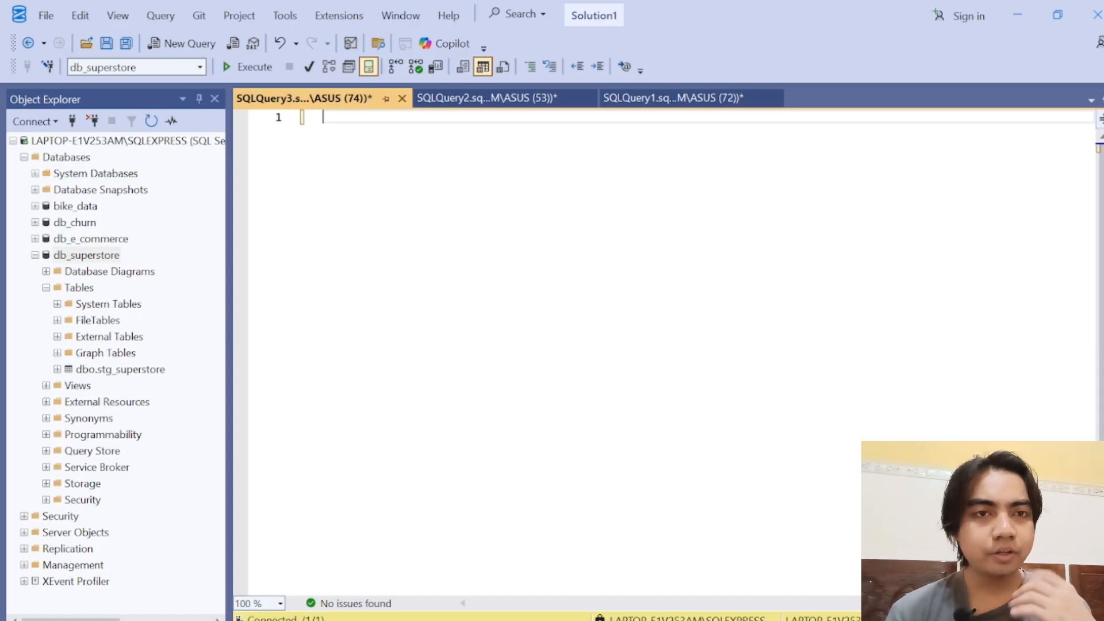
# Step: Add the comment "-- NULL & Duplicates" to the new query and paste the prepared NULL-count and duplicate-check queries on stg_Superstore below it
pyautogui.write('-- NUL')
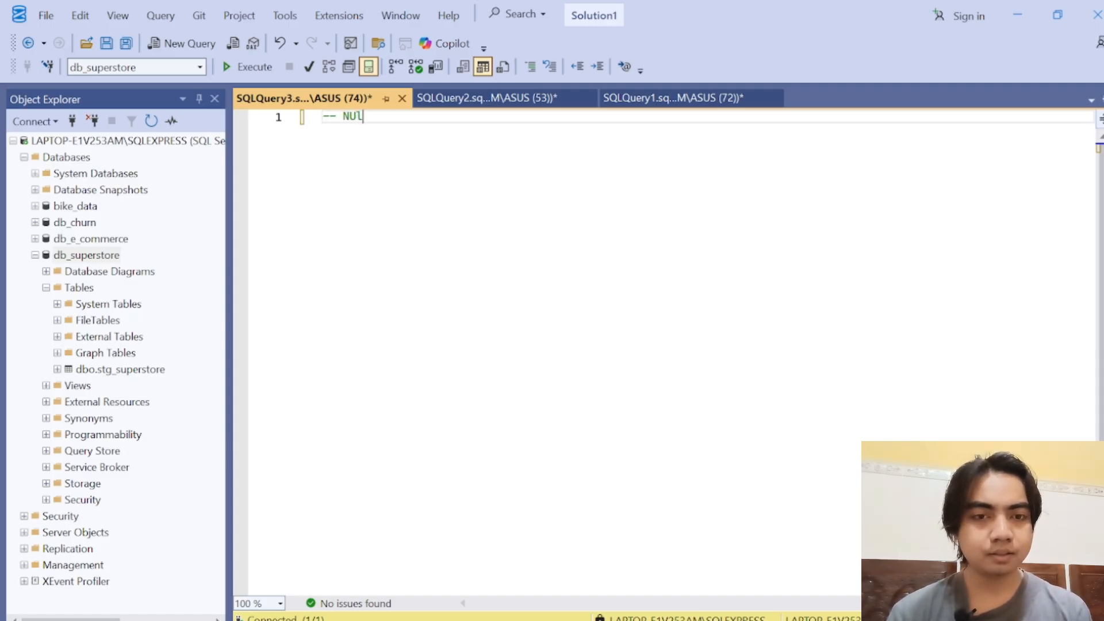
pyautogui.press('BackSpace')
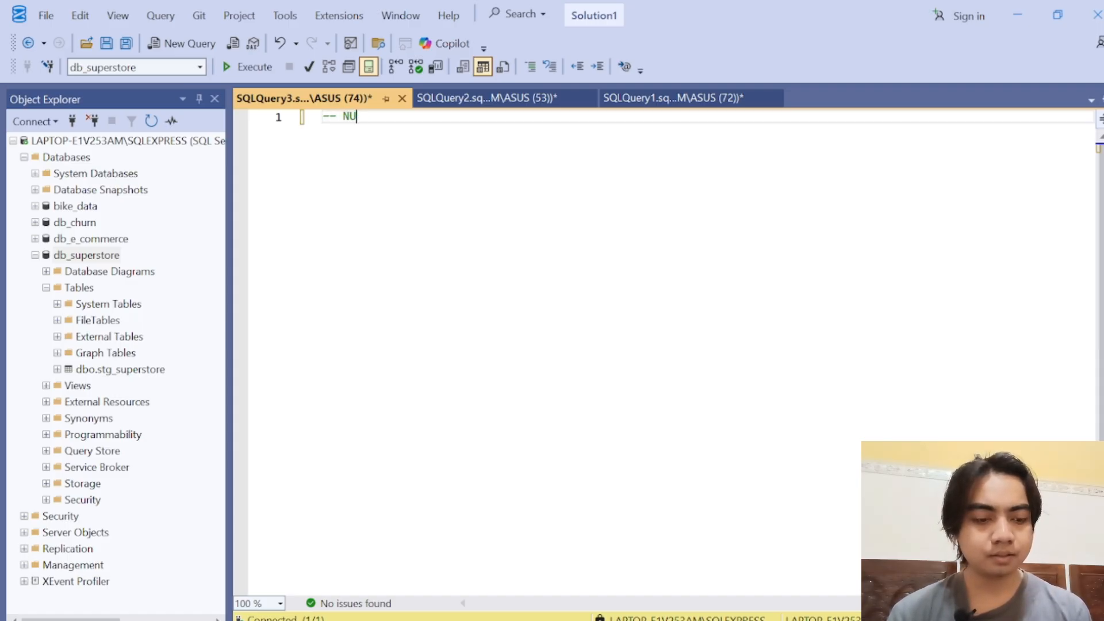
pyautogui.write('LL ')
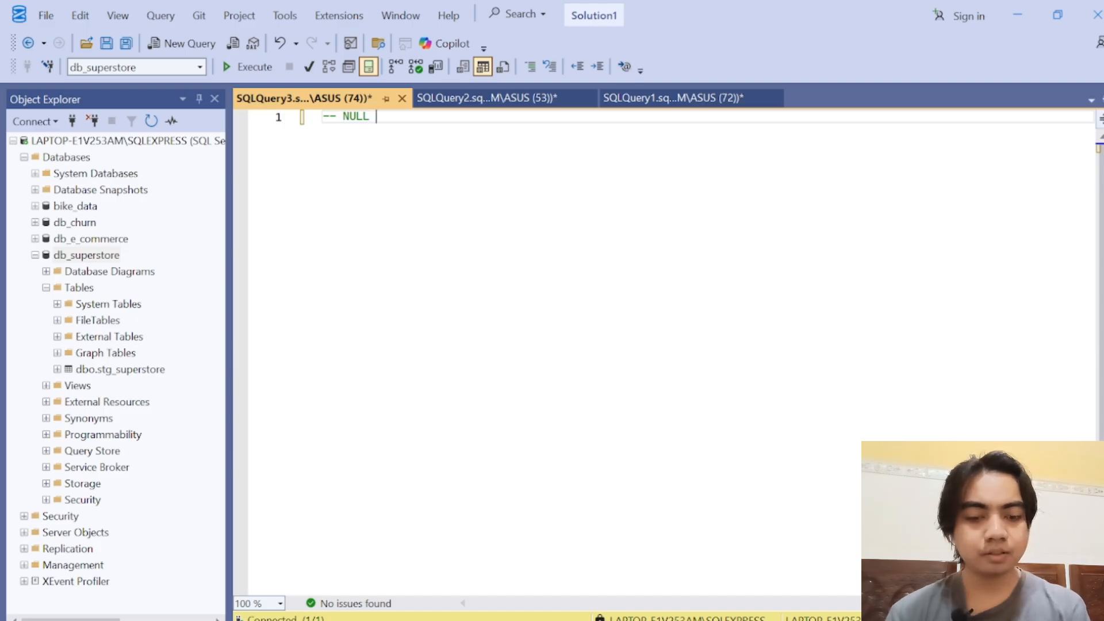
pyautogui.write('& D')
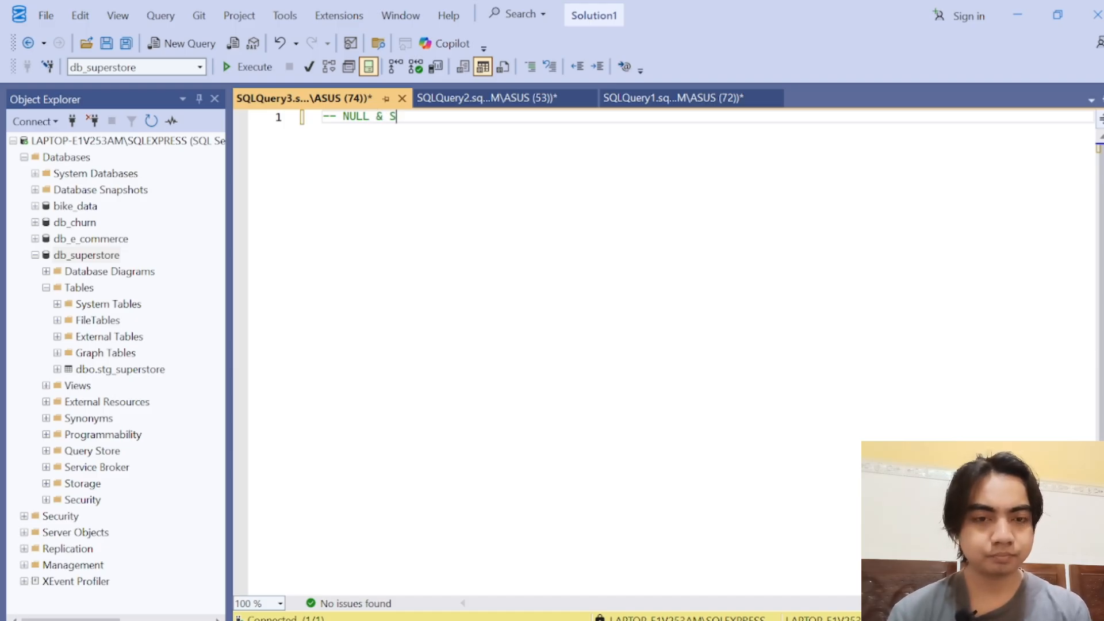
pyautogui.write('uplicates')
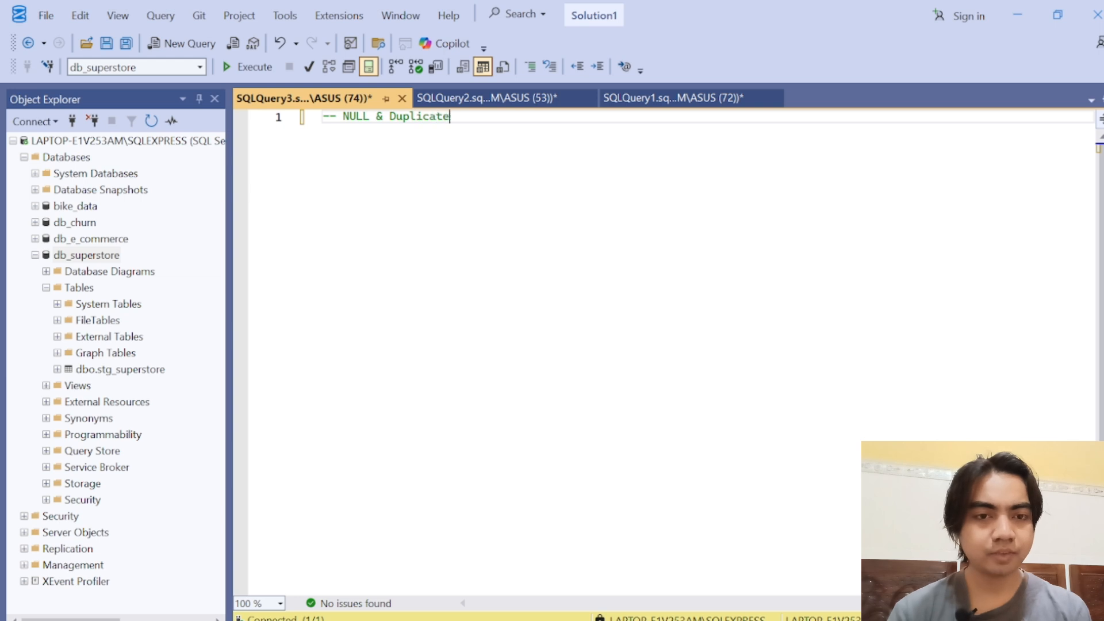
pyautogui.press('Return')
pyautogui.press('Return')
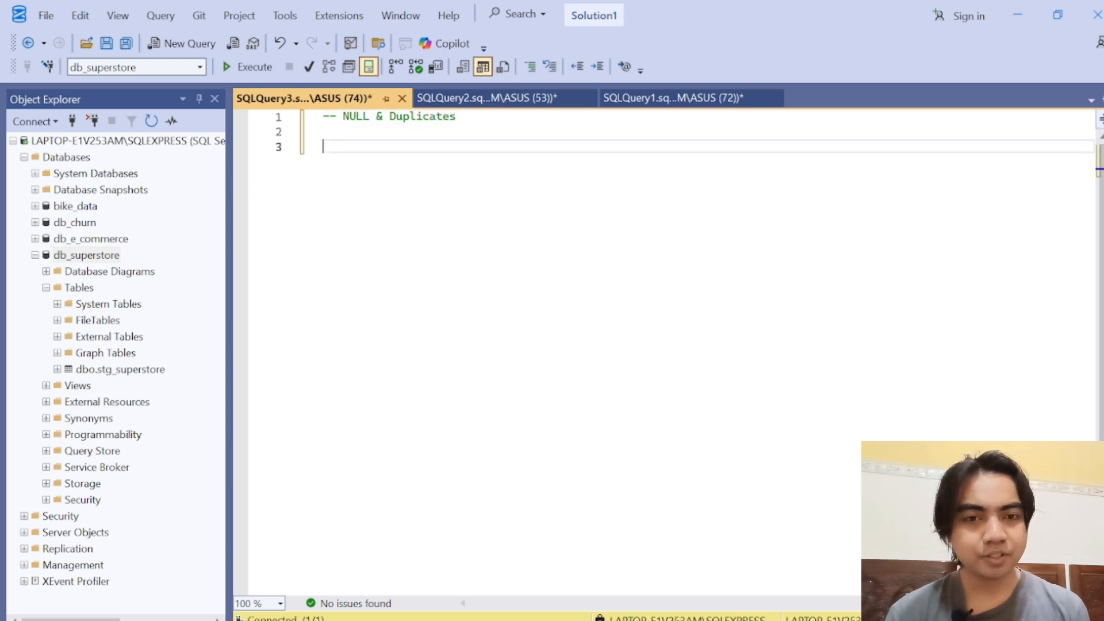
pyautogui.hotkey('ctrl', 'v')
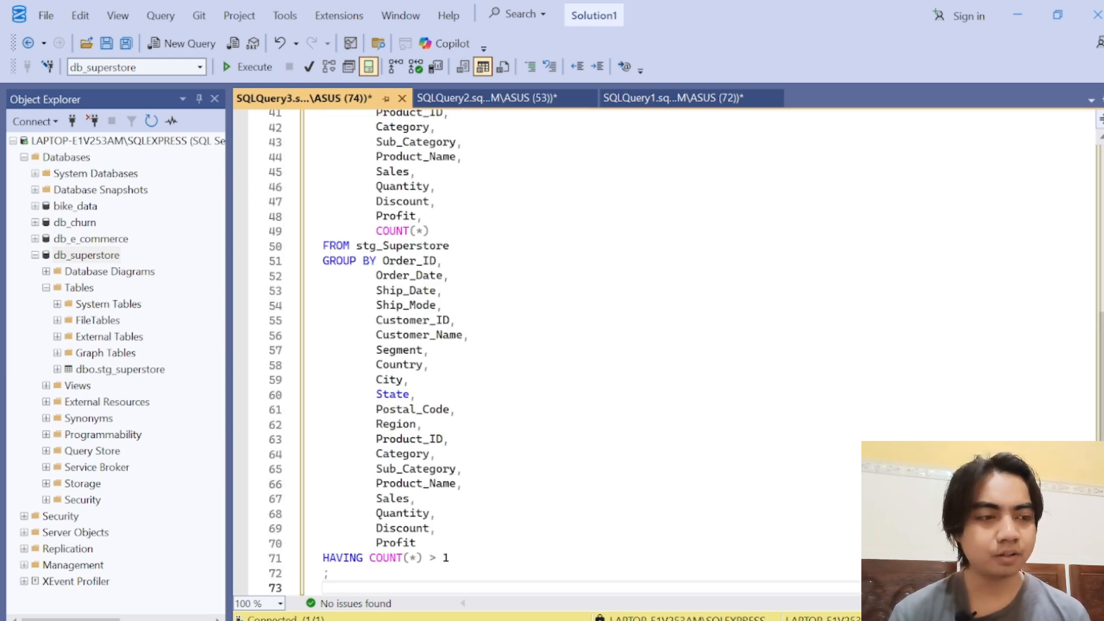
pyautogui.moveTo(1101, 363); pyautogui.dragTo(1103, 200)
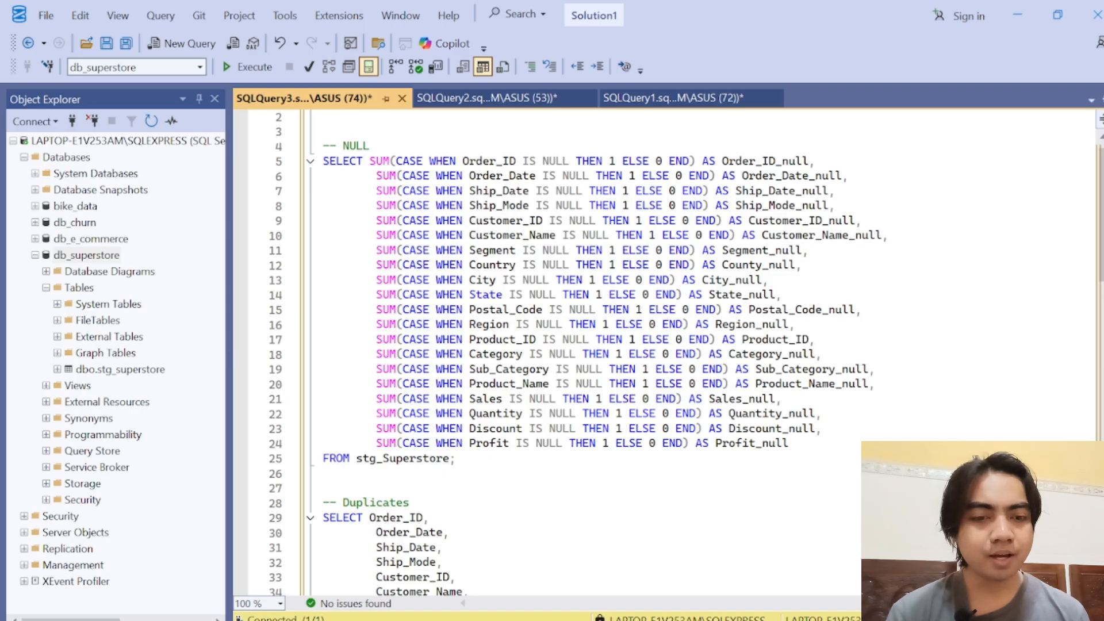
# Step: Examine the NULL check's first expression, SUM(CASE WHEN Order_ID IS NULL THEN 1 ELSE 0 END), and its Order_ID_null alias
pyautogui.doubleClick(357, 146)
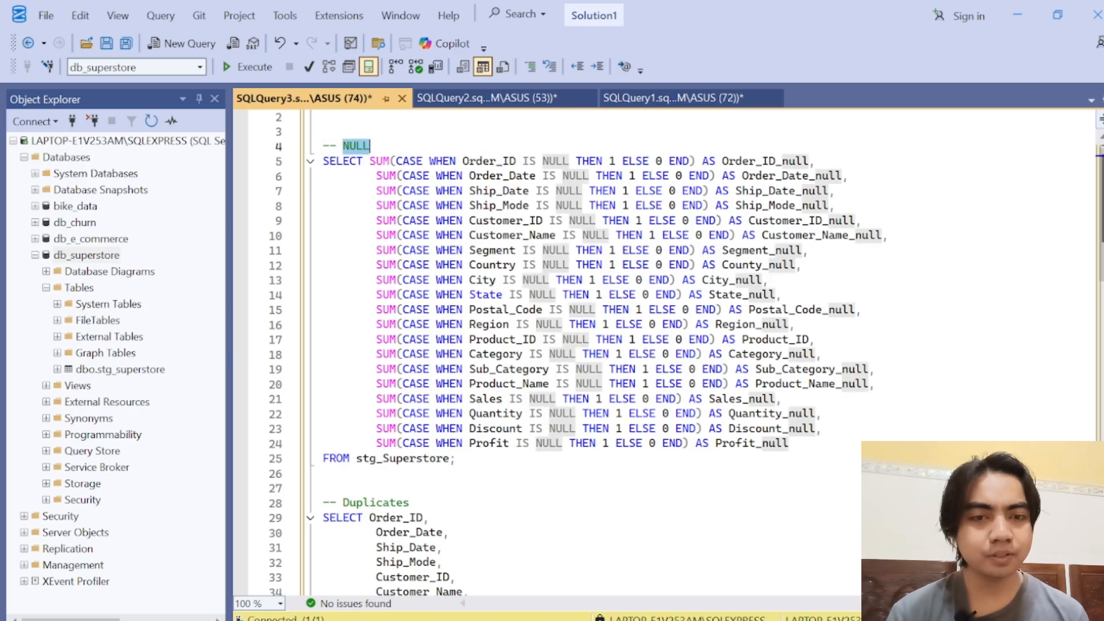
pyautogui.click(384, 161)
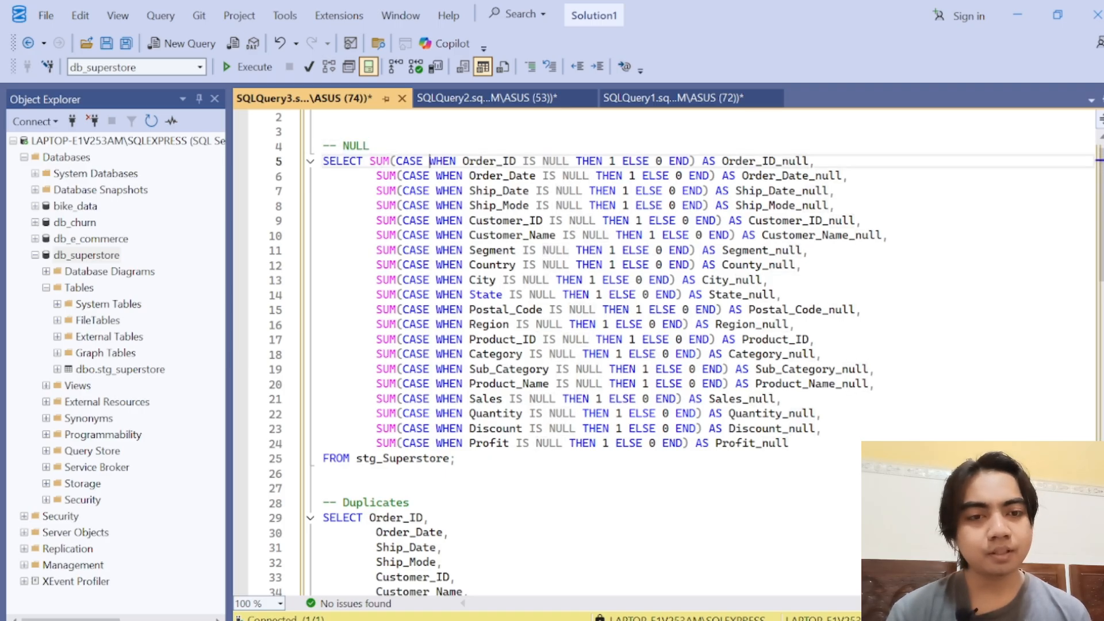
pyautogui.click(496, 161)
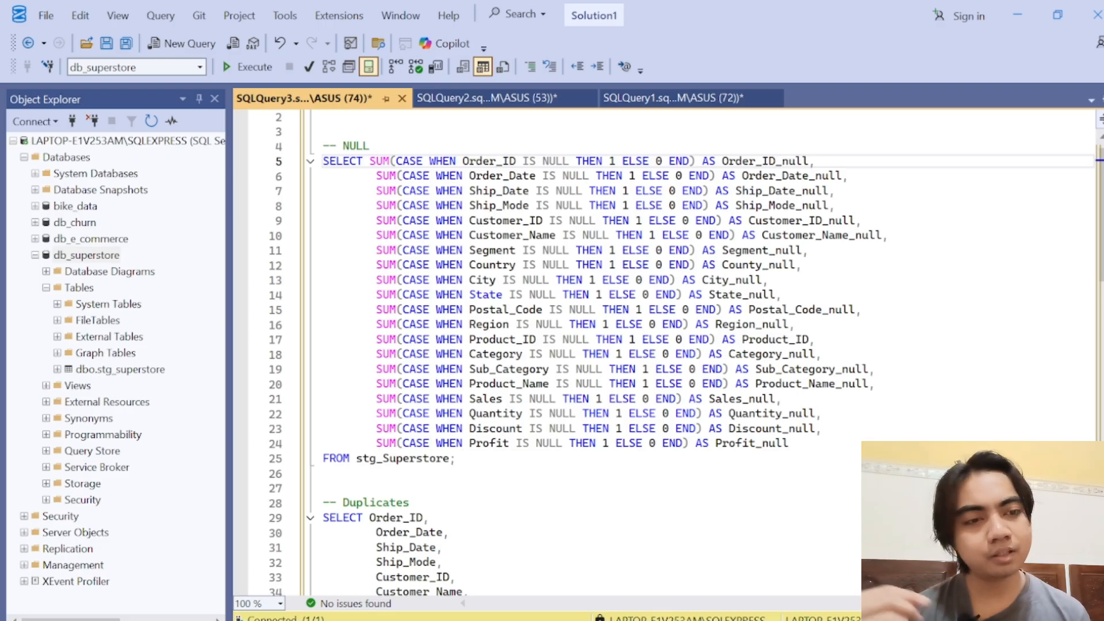
pyautogui.click(749, 161)
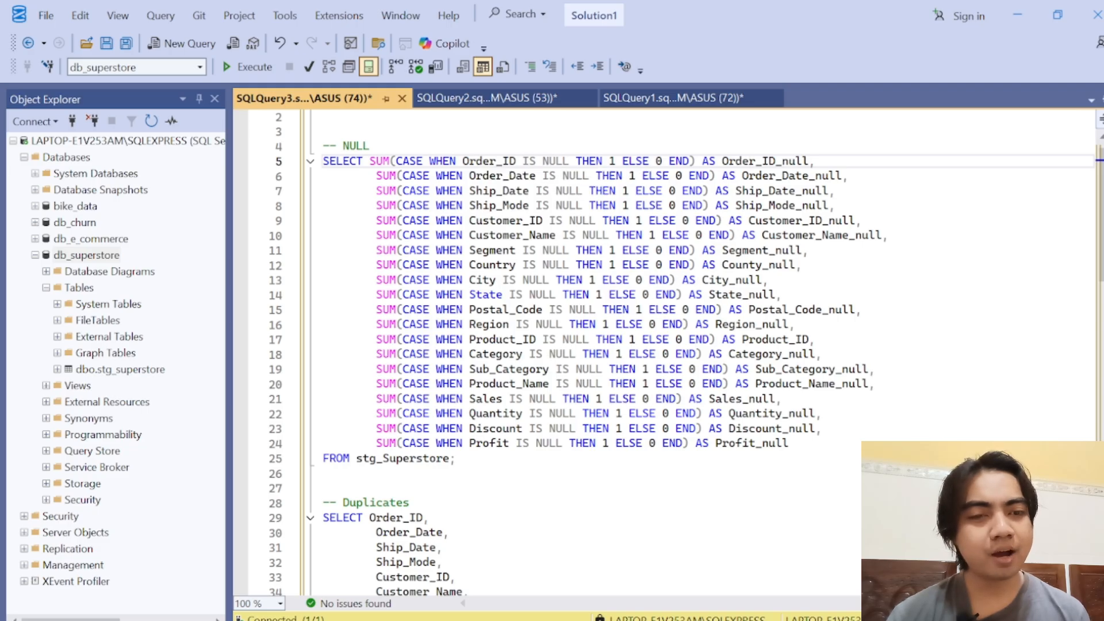
pyautogui.doubleClick(544, 161)
pyautogui.click(564, 161)
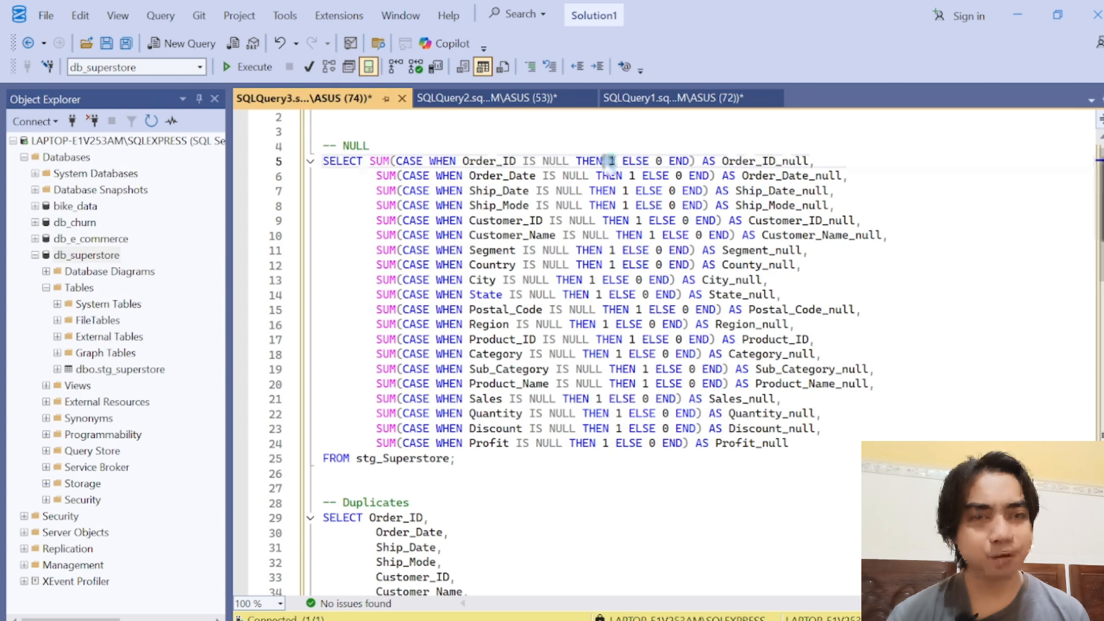
pyautogui.click(657, 161)
pyautogui.doubleClick(659, 161)
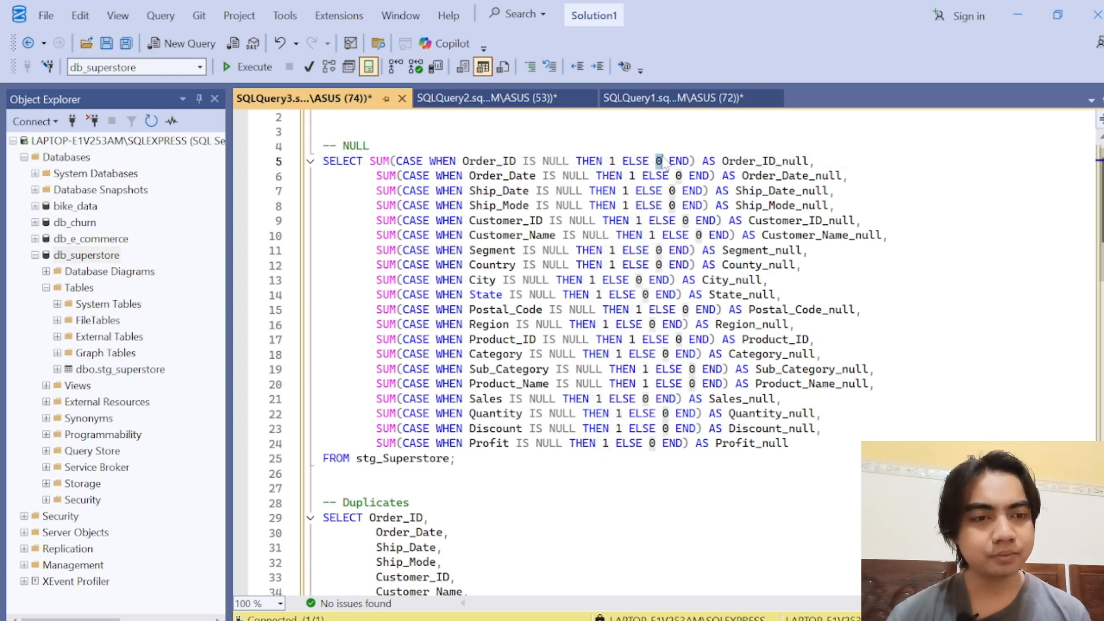
pyautogui.click(663, 161)
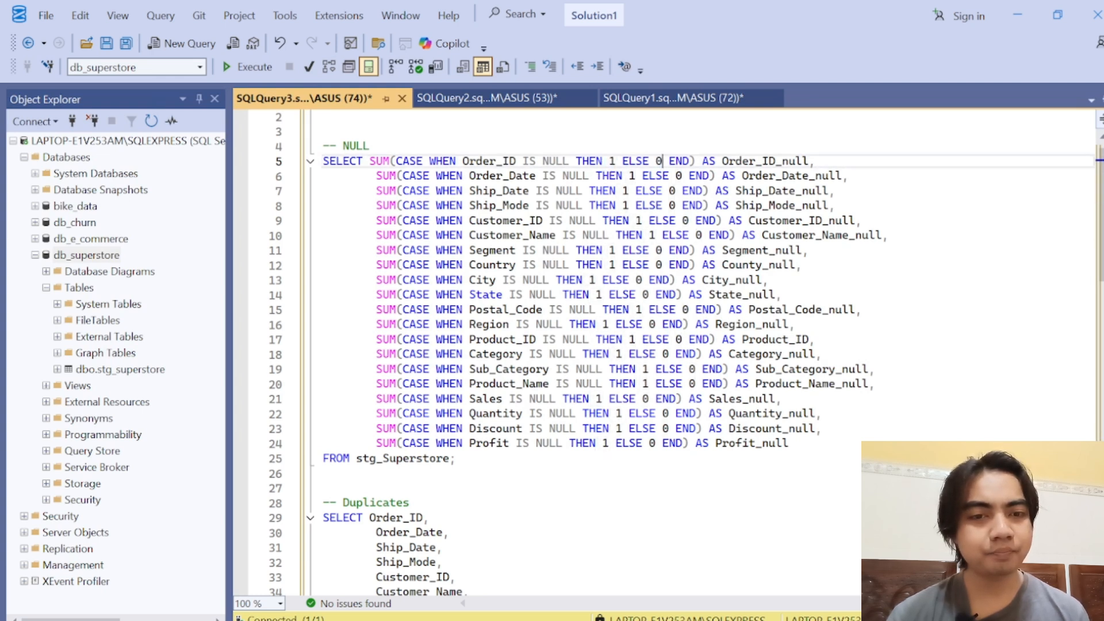
pyautogui.moveTo(396, 161); pyautogui.dragTo(688, 164)
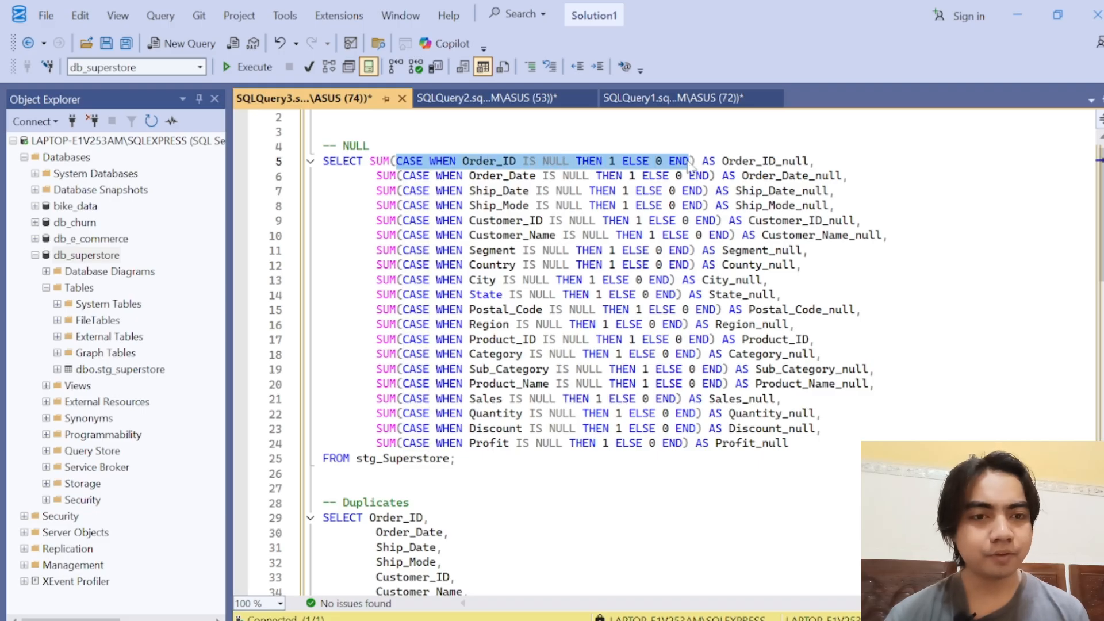
pyautogui.click(694, 161)
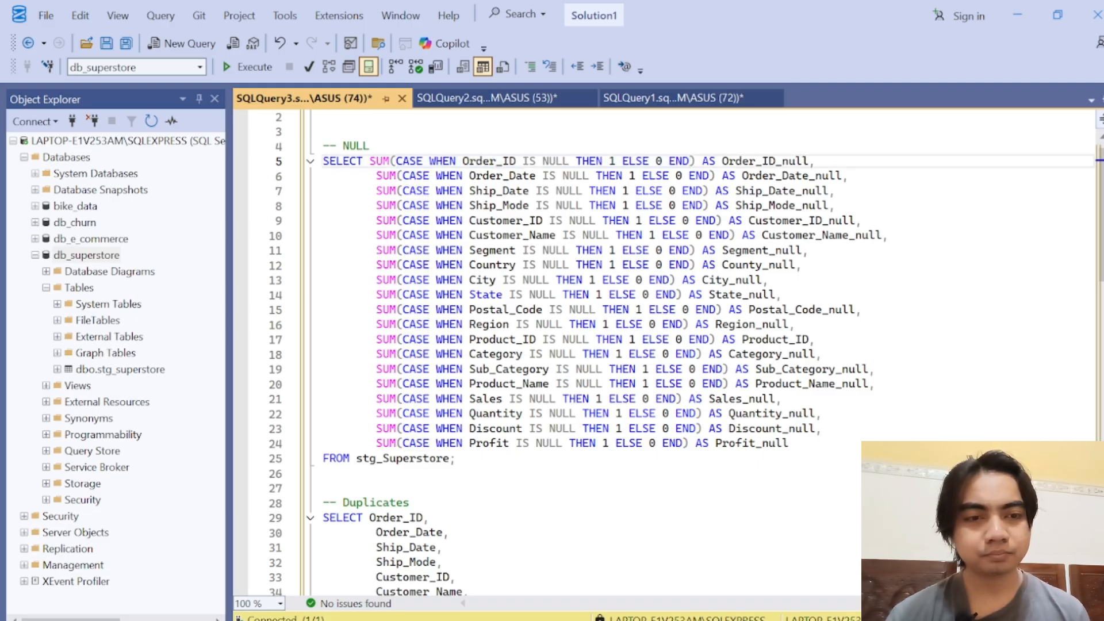
pyautogui.moveTo(523, 161); pyautogui.dragTo(543, 161)
pyautogui.click(543, 161)
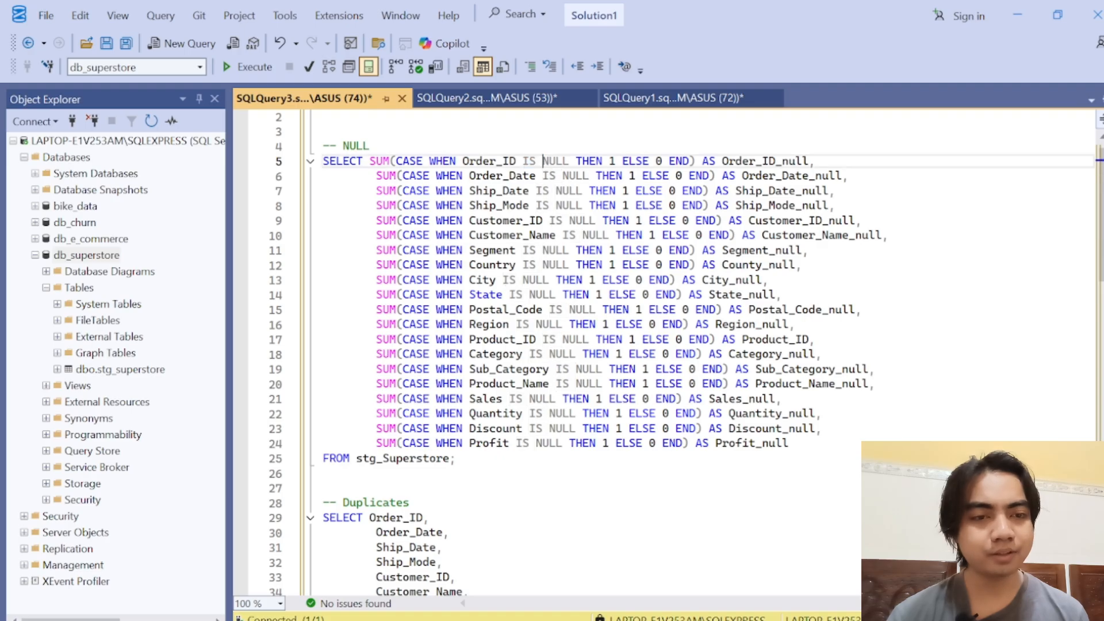
# Step: Run the complete NULL-count query on stg_Superstore and check its counts across all columns through Profit_null
pyautogui.doubleClick(614, 162)
pyautogui.doubleClick(380, 161)
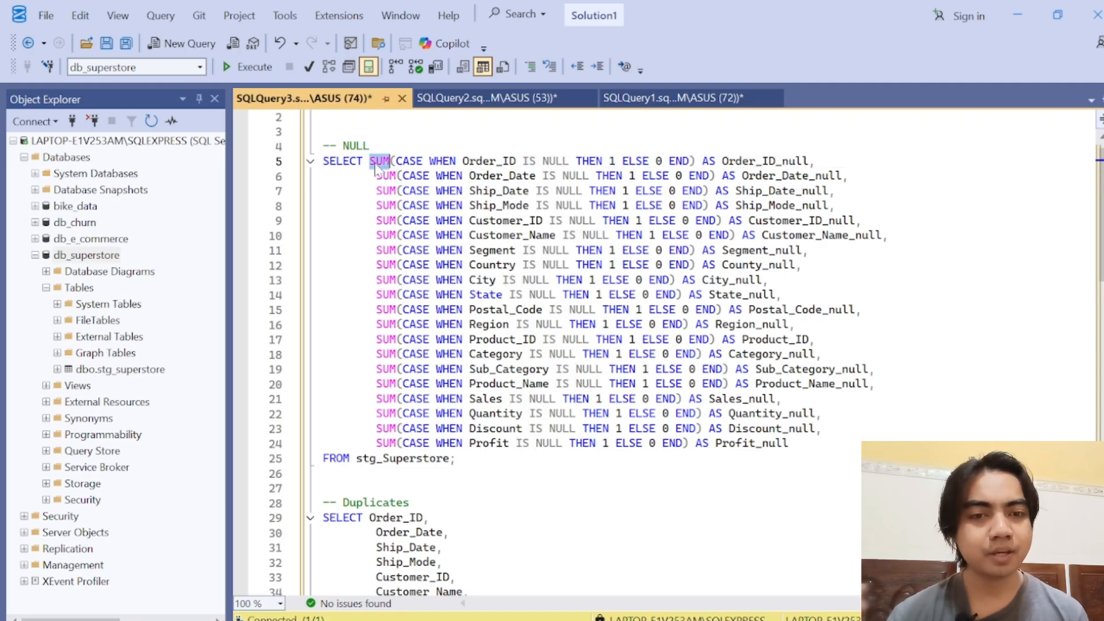
pyautogui.click(374, 161)
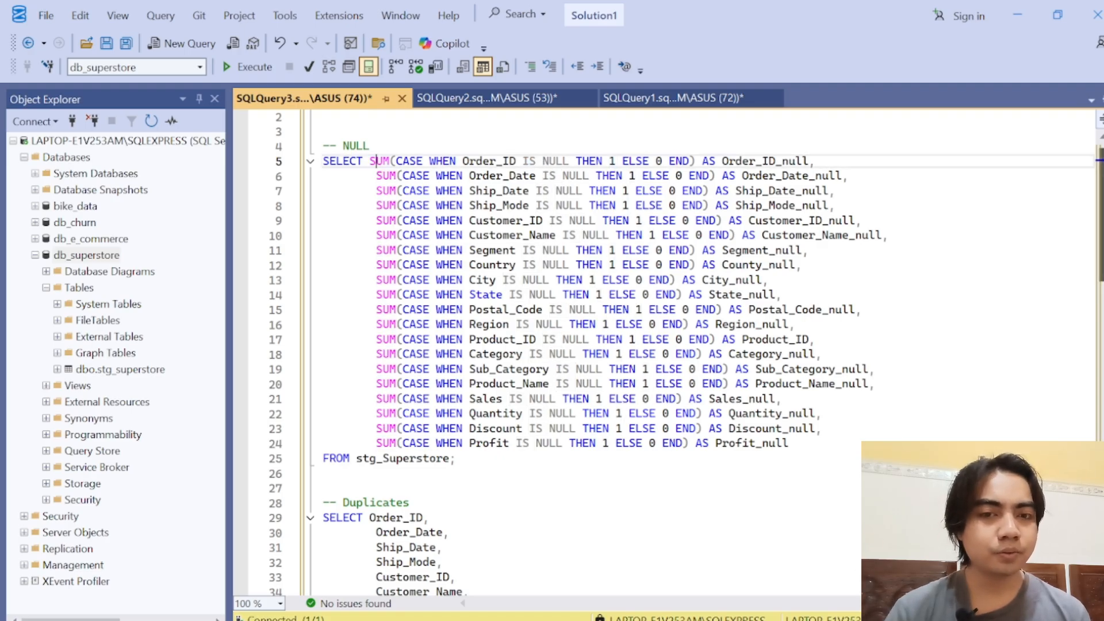
pyautogui.scroll(-3, 661, 351)
pyautogui.scroll(3, 661, 351)
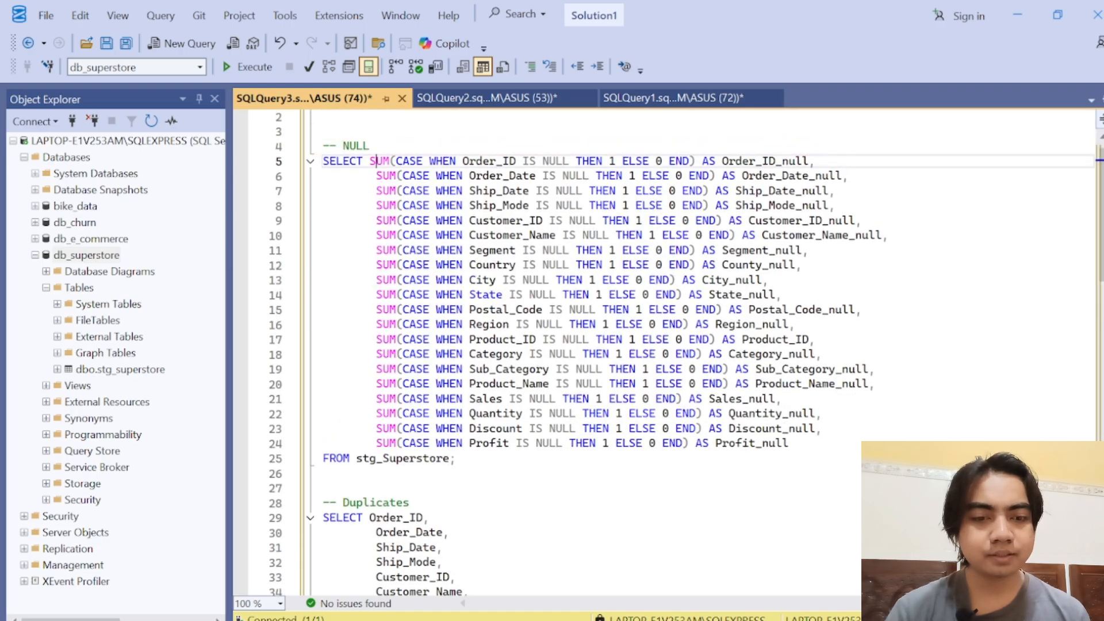
pyautogui.moveTo(460, 459); pyautogui.dragTo(323, 161)
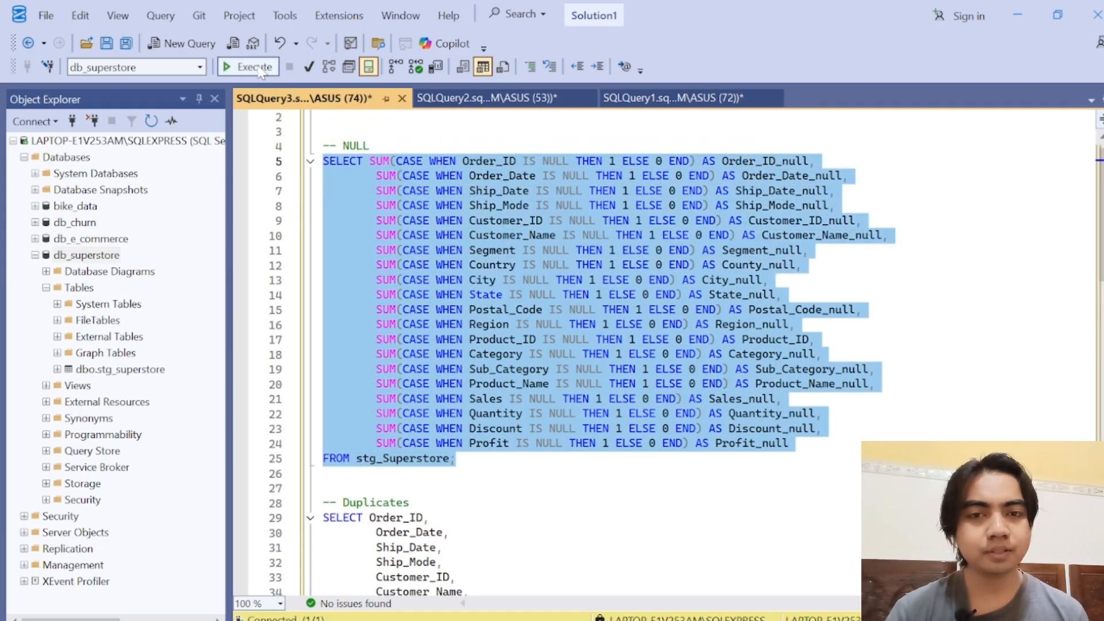
pyautogui.click(248, 67)
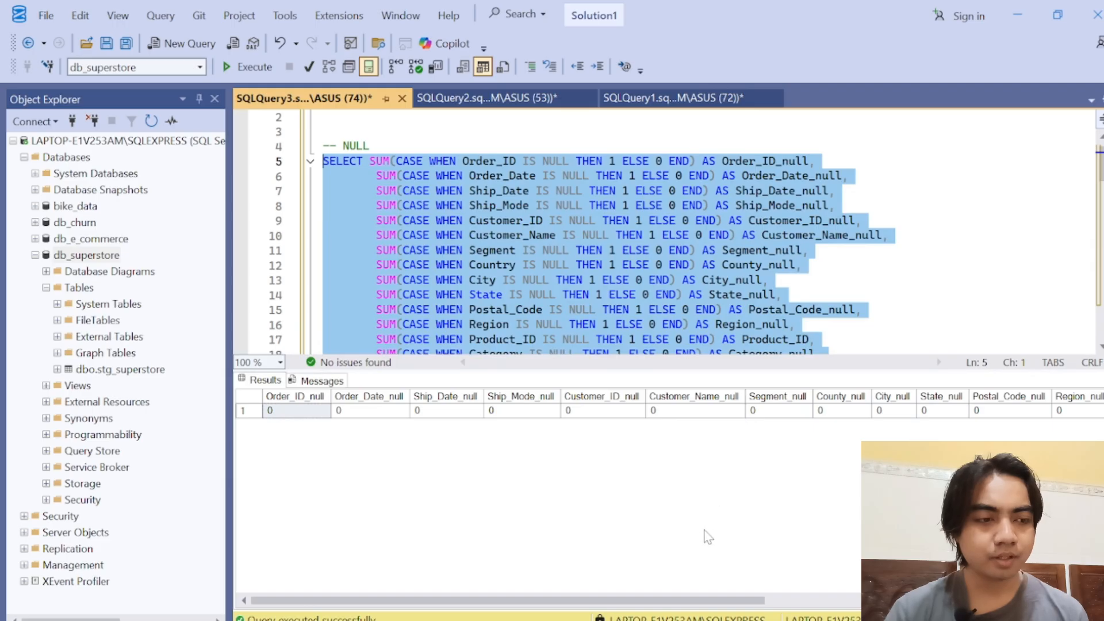
pyautogui.moveTo(669, 604); pyautogui.dragTo(998, 602)
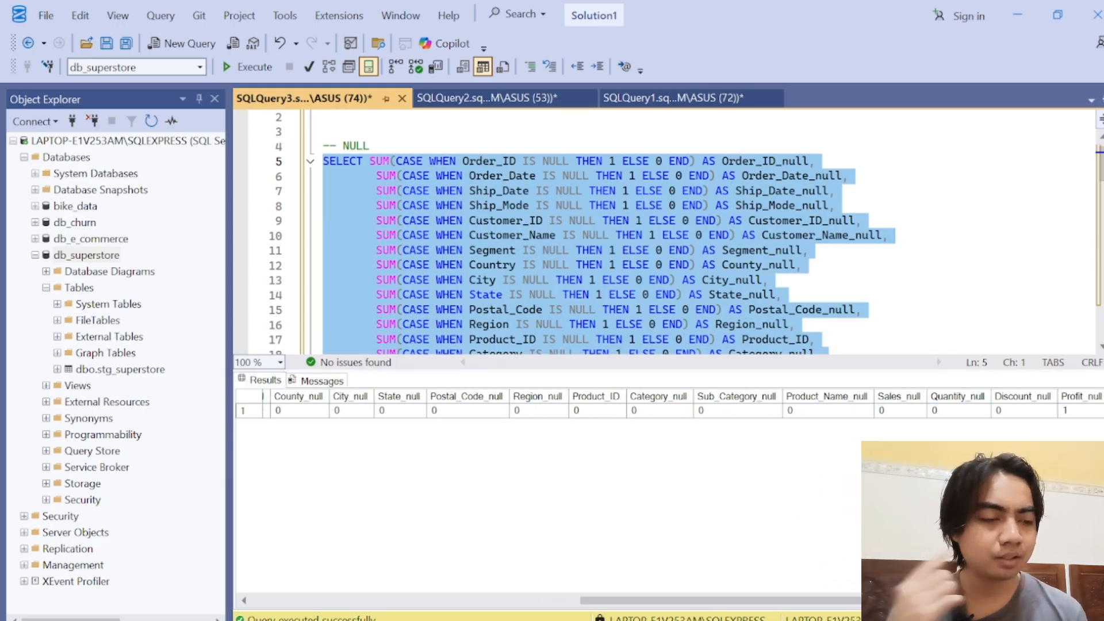
pyautogui.click(1076, 412)
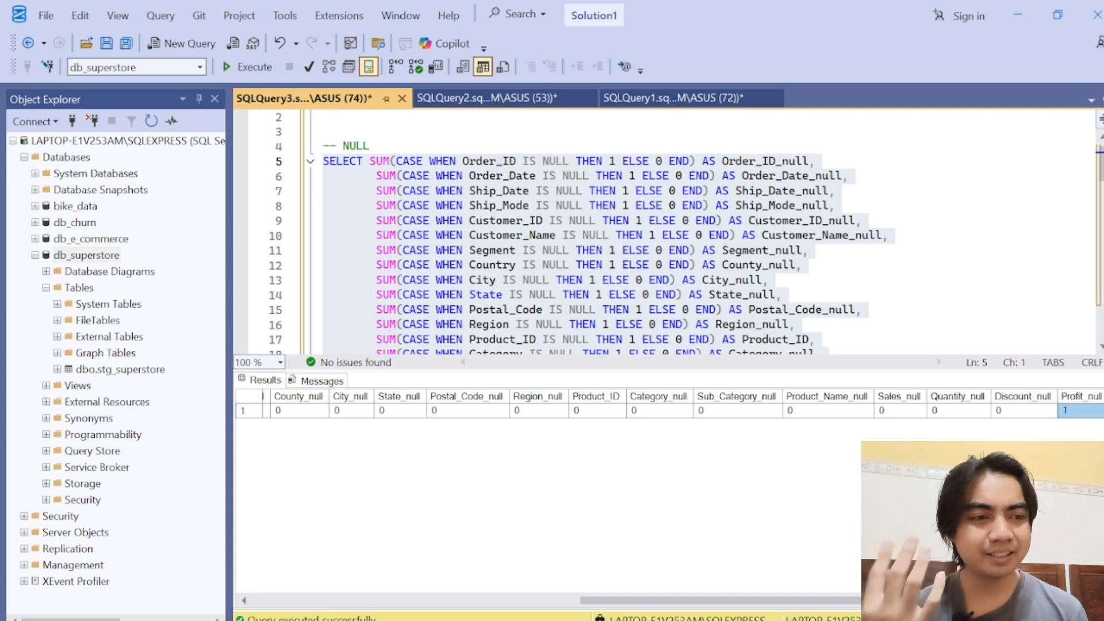
pyautogui.click(874, 340)
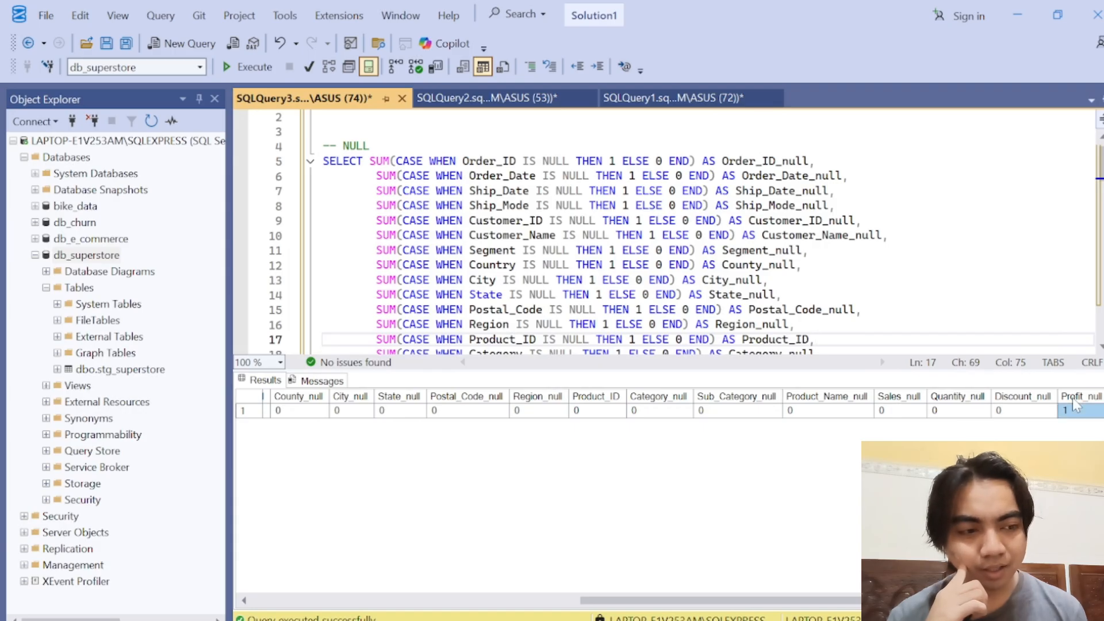
pyautogui.click(1078, 399)
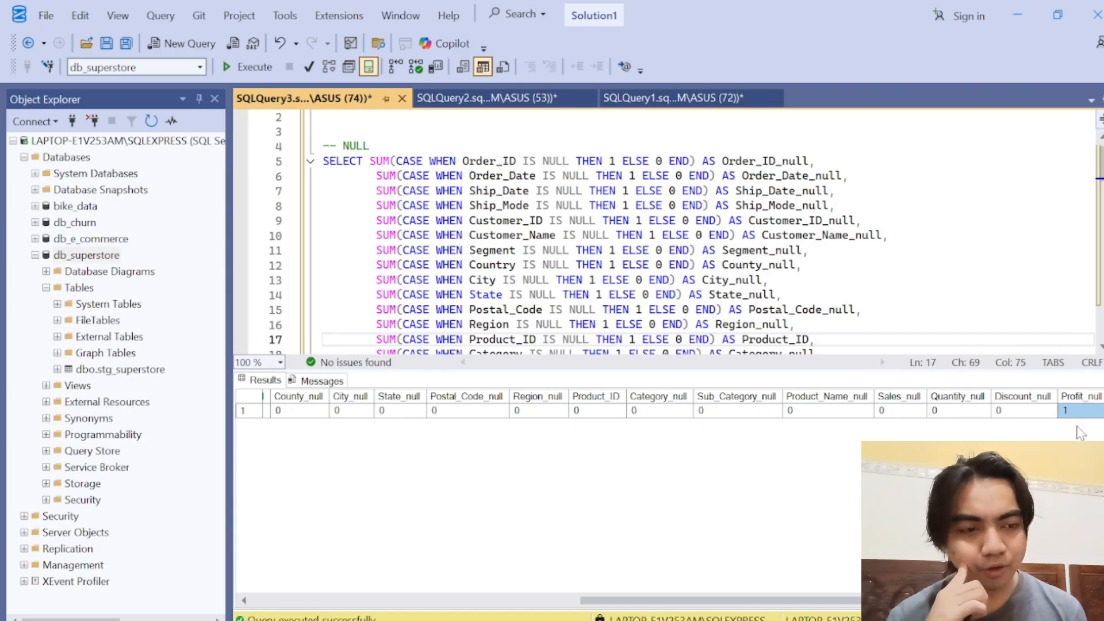
pyautogui.click(777, 310)
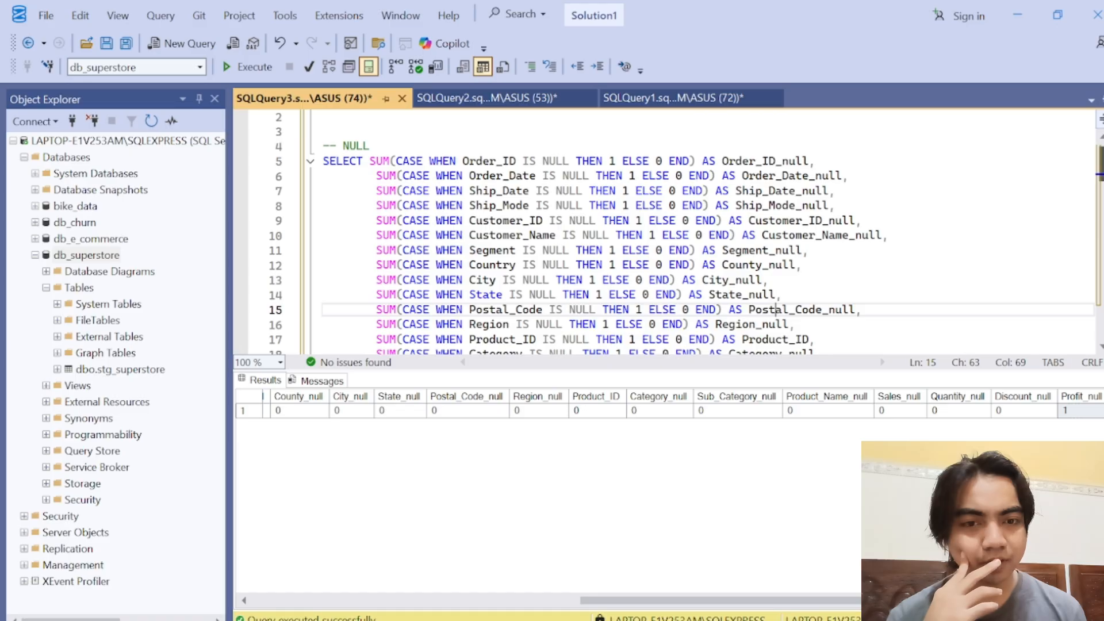
# Step: Between the NULL check and the Duplicates comment, write a new query SELECT * FROM stg_superstore on two lines
pyautogui.scroll(-8, 777, 310)
pyautogui.scroll(1, 735, 247)
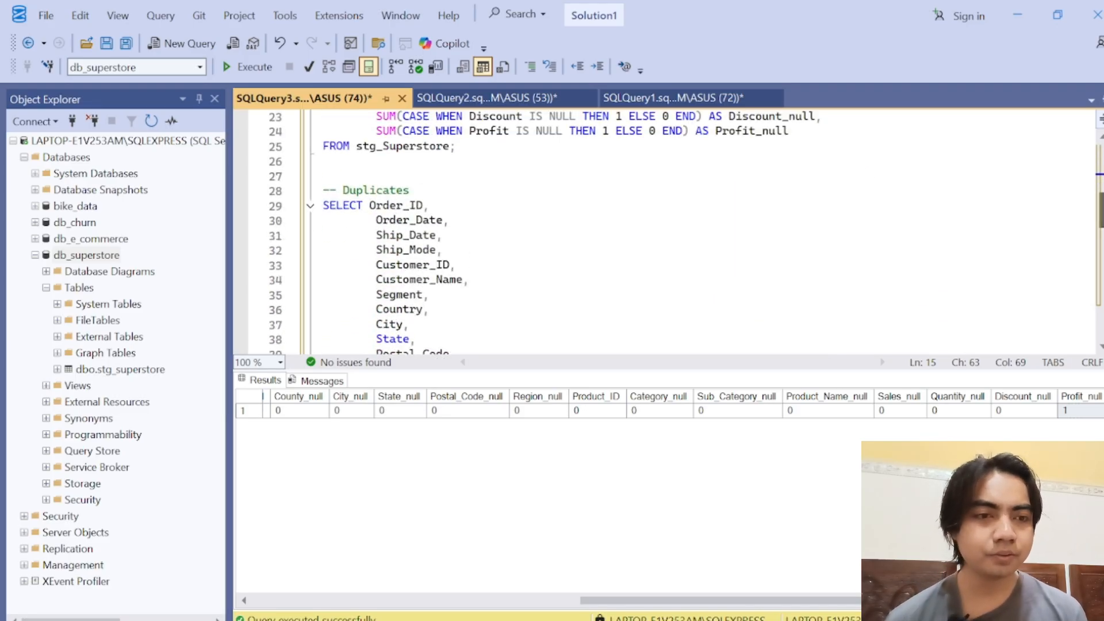
pyautogui.click(323, 161)
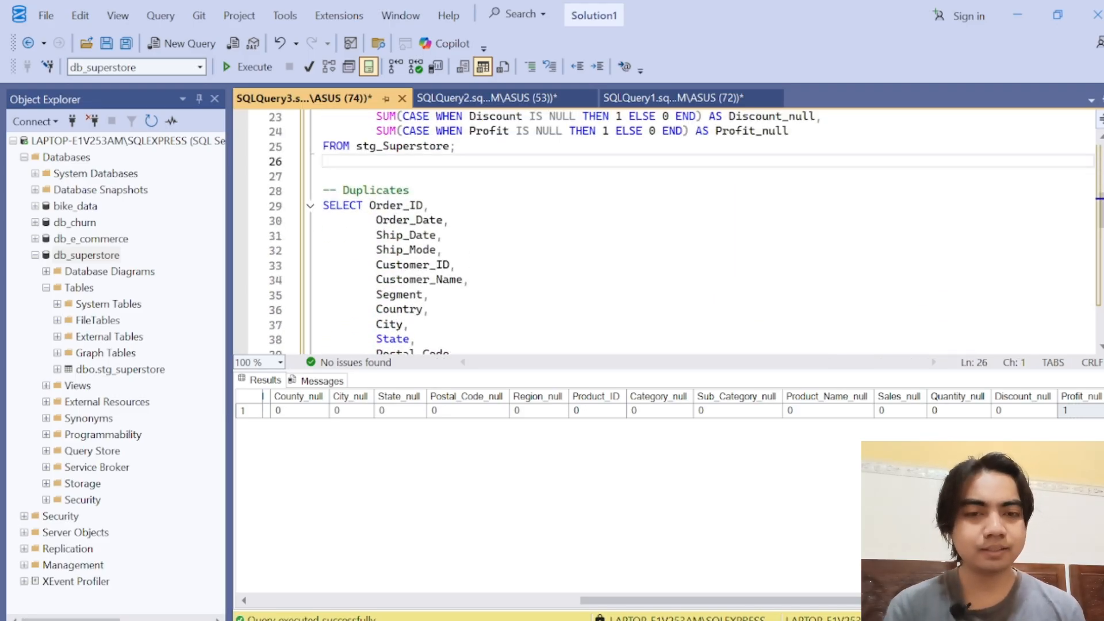
pyautogui.press('Return')
pyautogui.press('Return')
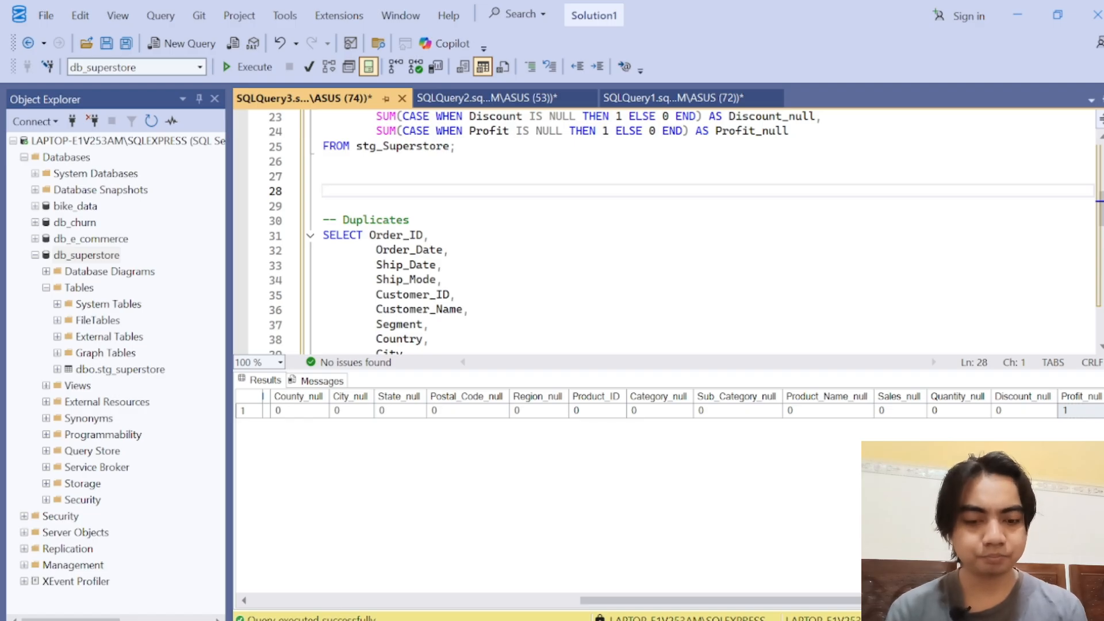
pyautogui.write('SEEL')
pyautogui.press('BackSpace')
pyautogui.press('BackSpace')
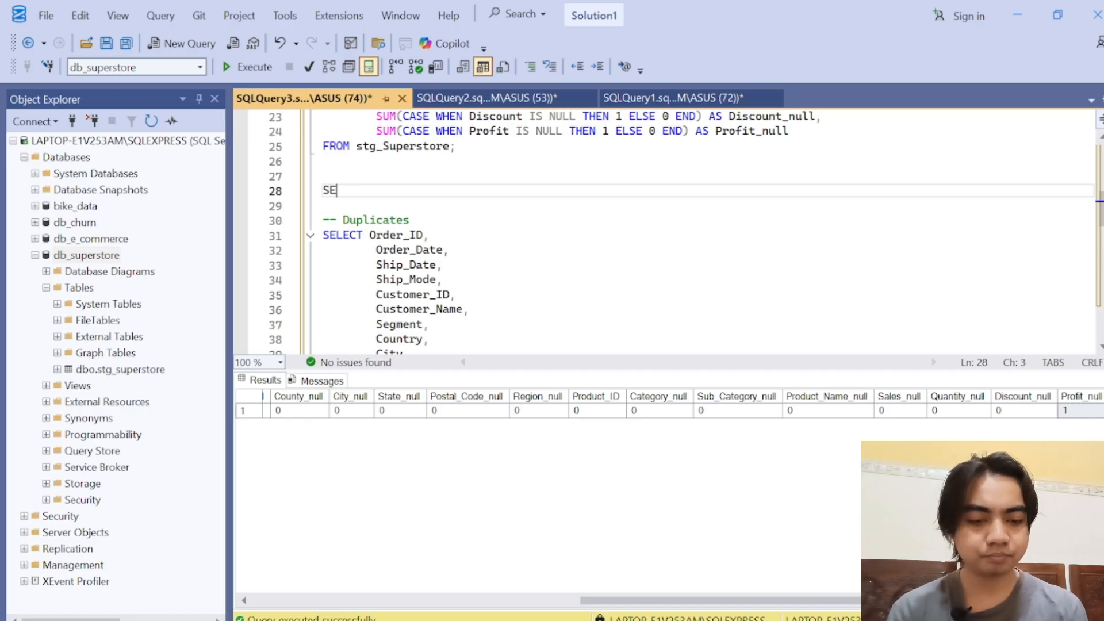
pyautogui.write('LECT *')
pyautogui.press('Return')
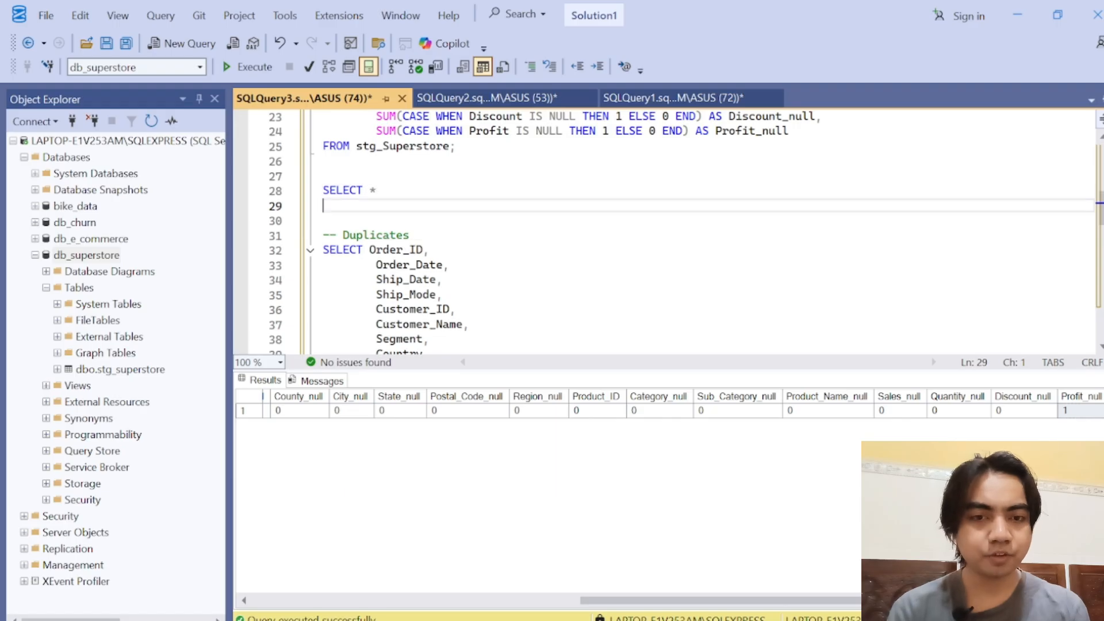
pyautogui.write('FROM stg')
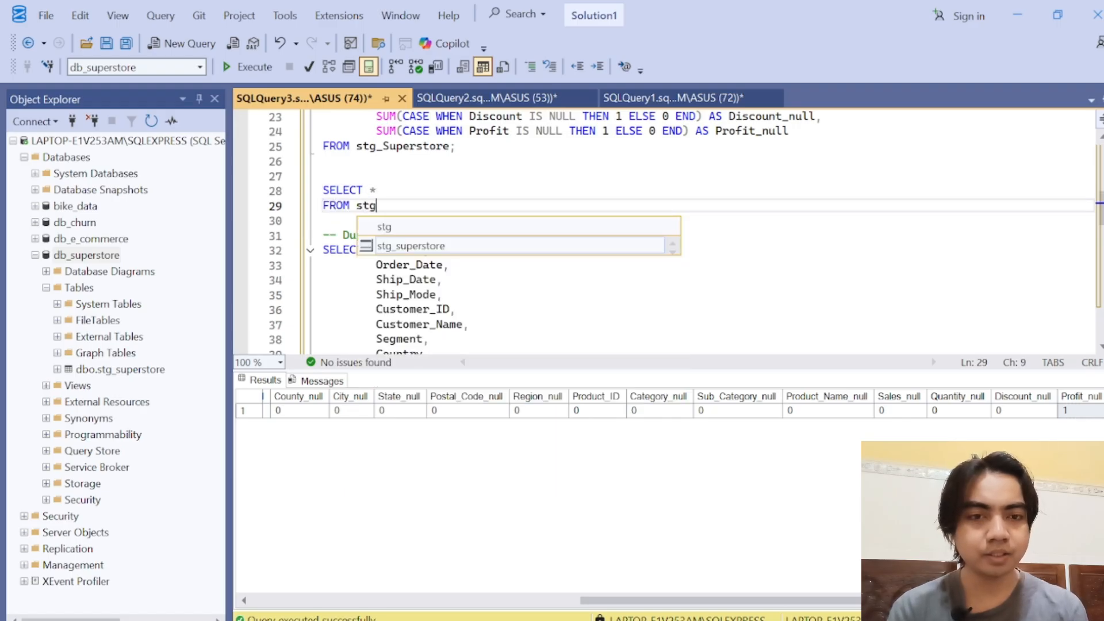
pyautogui.write('_')
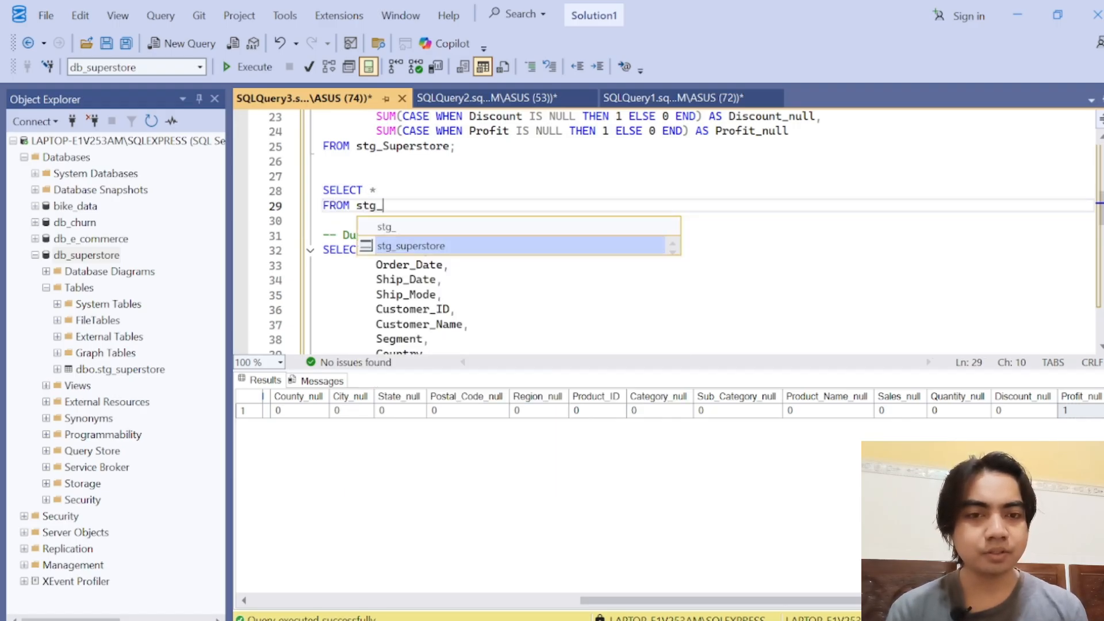
pyautogui.press('Tab')
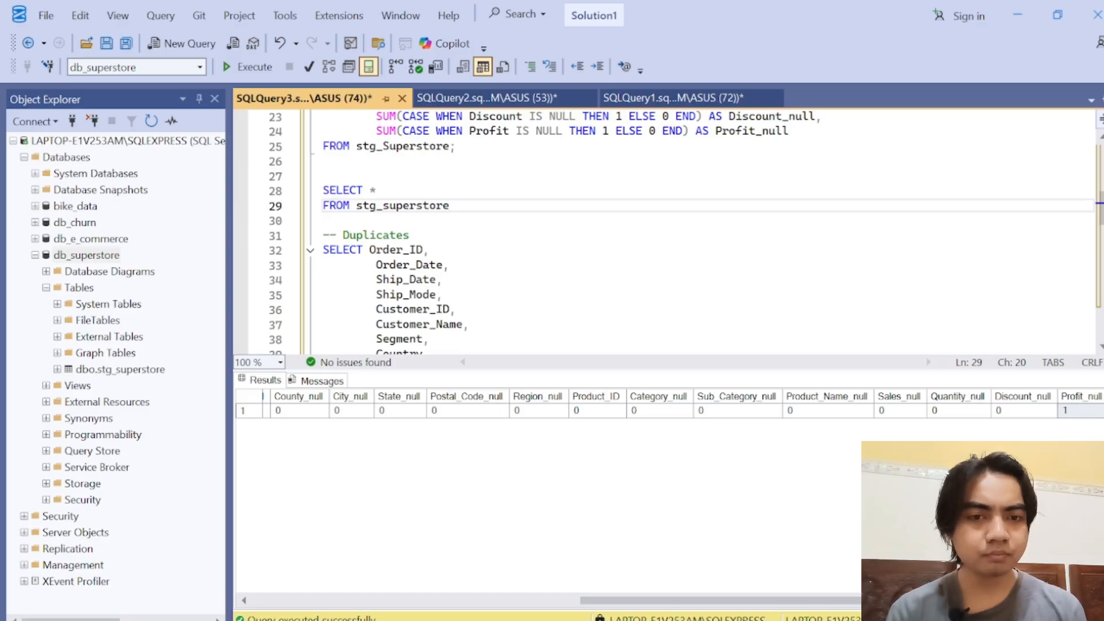
# Step: Add the filter line WHERE profit IS NULL to the new SELECT * query
pyautogui.press('Return')
pyautogui.write('WHERE ')
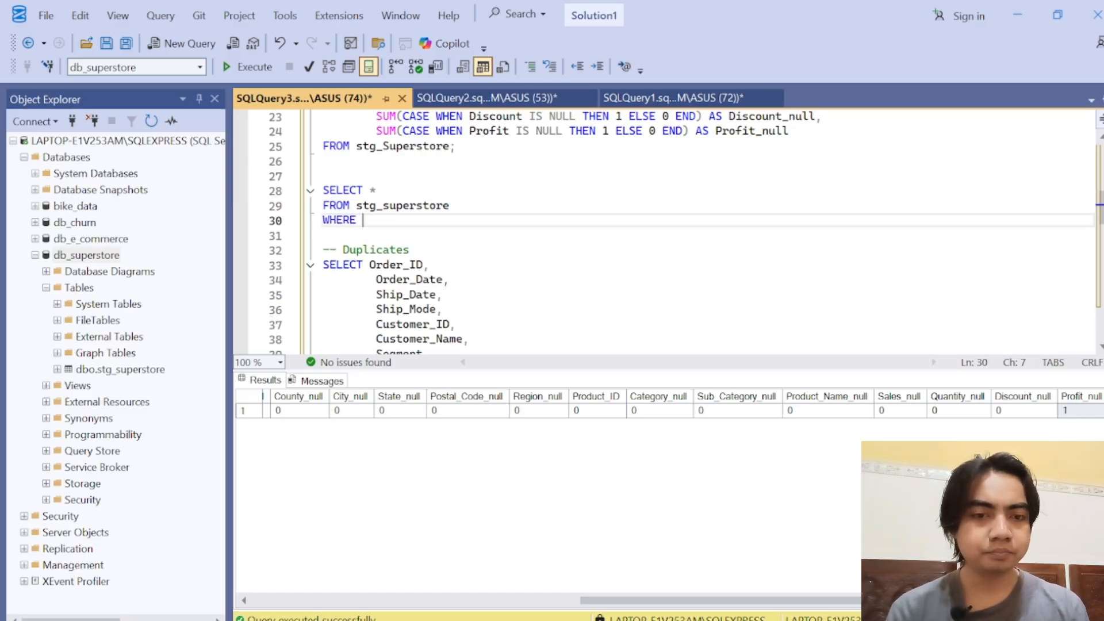
pyautogui.write('p')
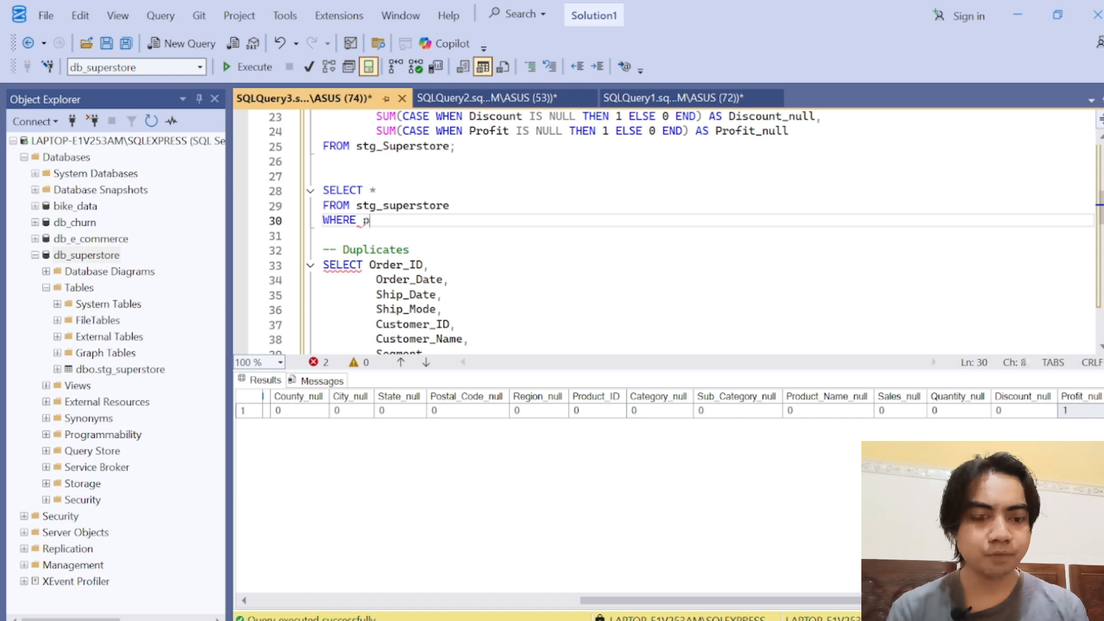
pyautogui.write('rofit IS NULL')
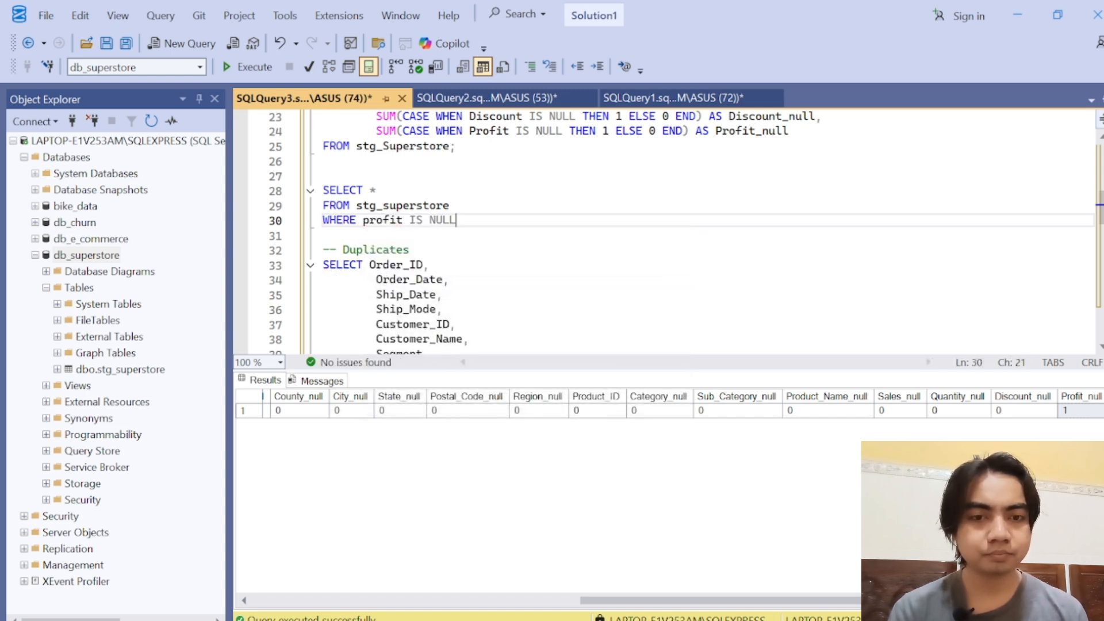
# Step: Run only the profit IS NULL query and inspect the returned record's Profit, Discount and Row_ID values
pyautogui.moveTo(456, 220); pyautogui.dragTo(324, 176)
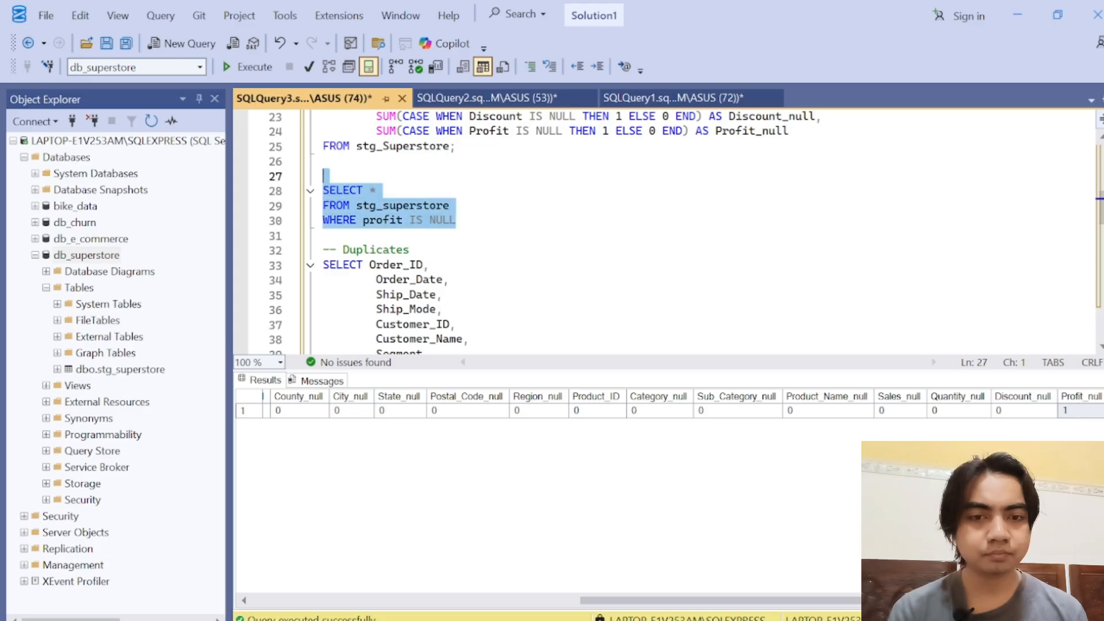
pyautogui.click(260, 67)
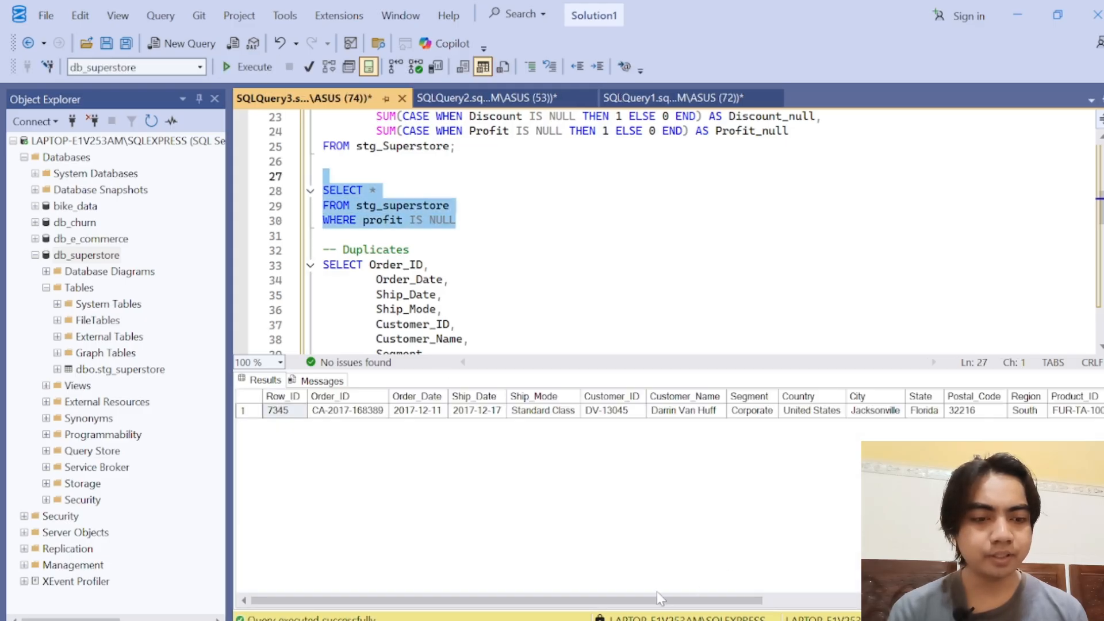
pyautogui.moveTo(652, 606); pyautogui.dragTo(983, 605)
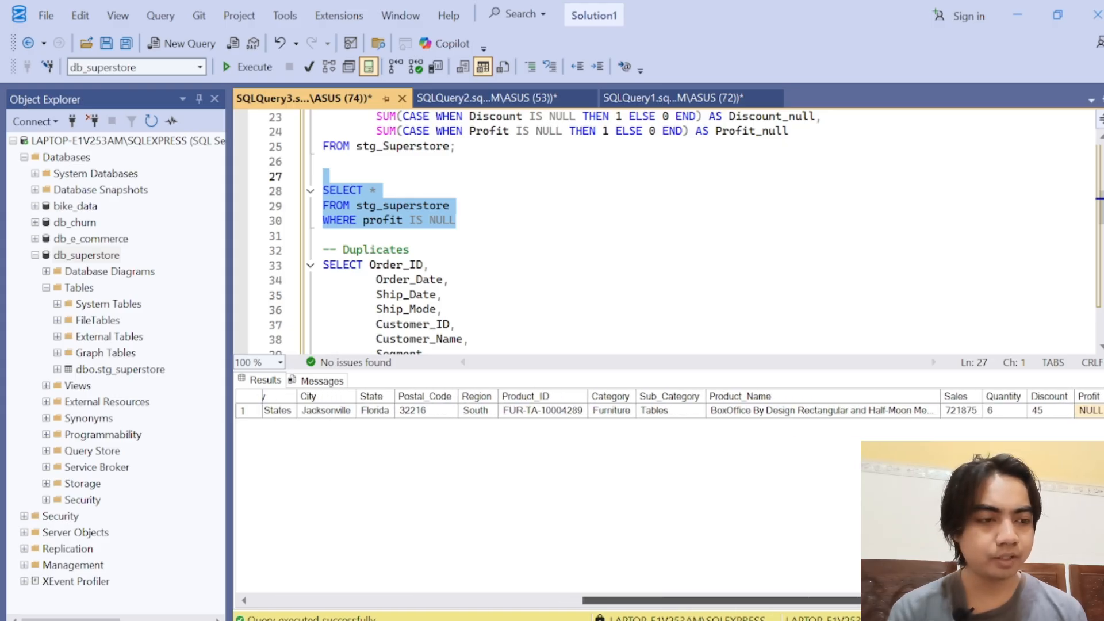
pyautogui.click(1091, 409)
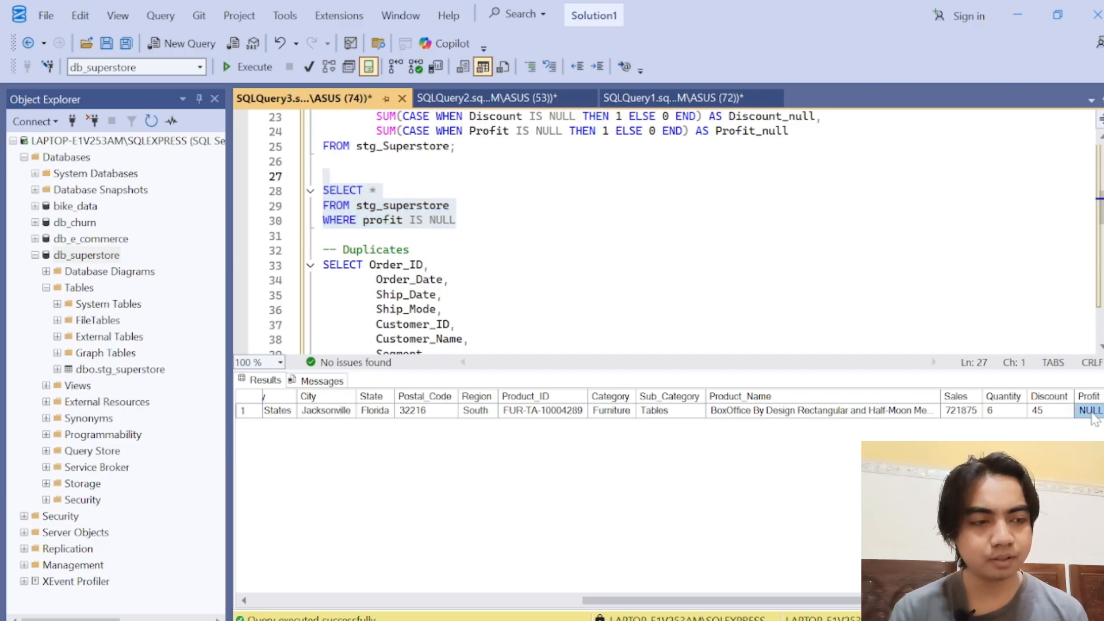
pyautogui.click(1057, 412)
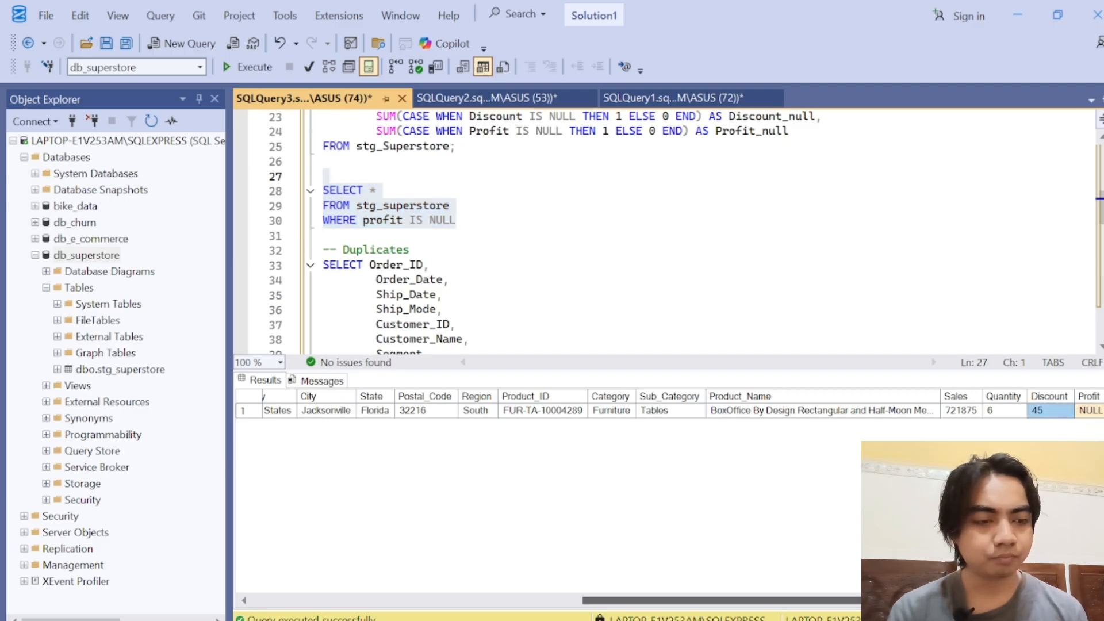
pyautogui.moveTo(857, 600); pyautogui.dragTo(370, 582)
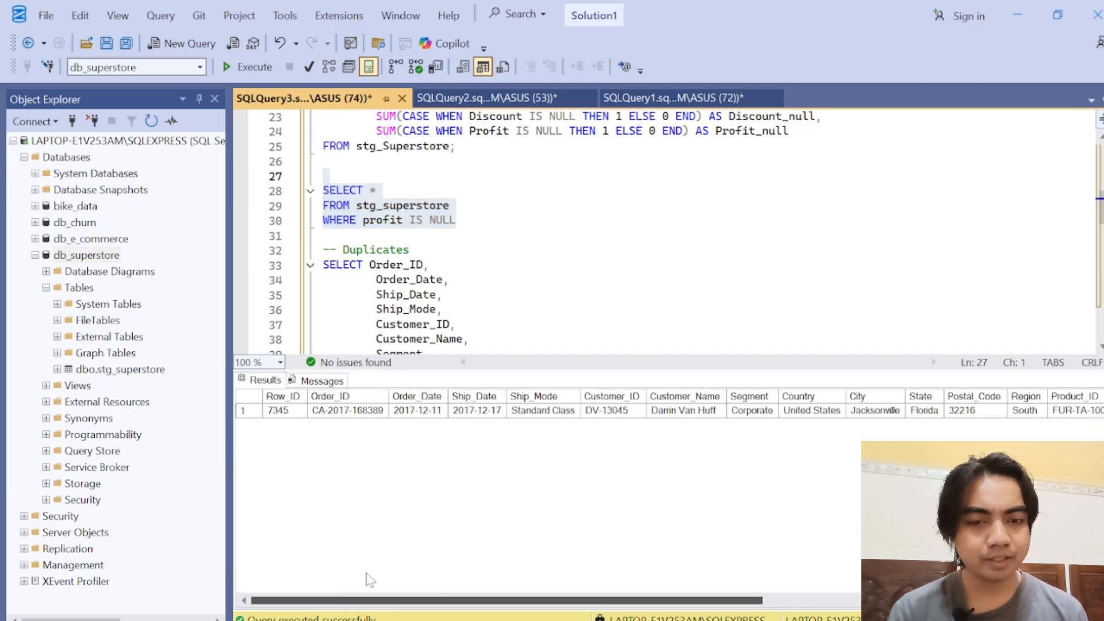
pyautogui.click(278, 412)
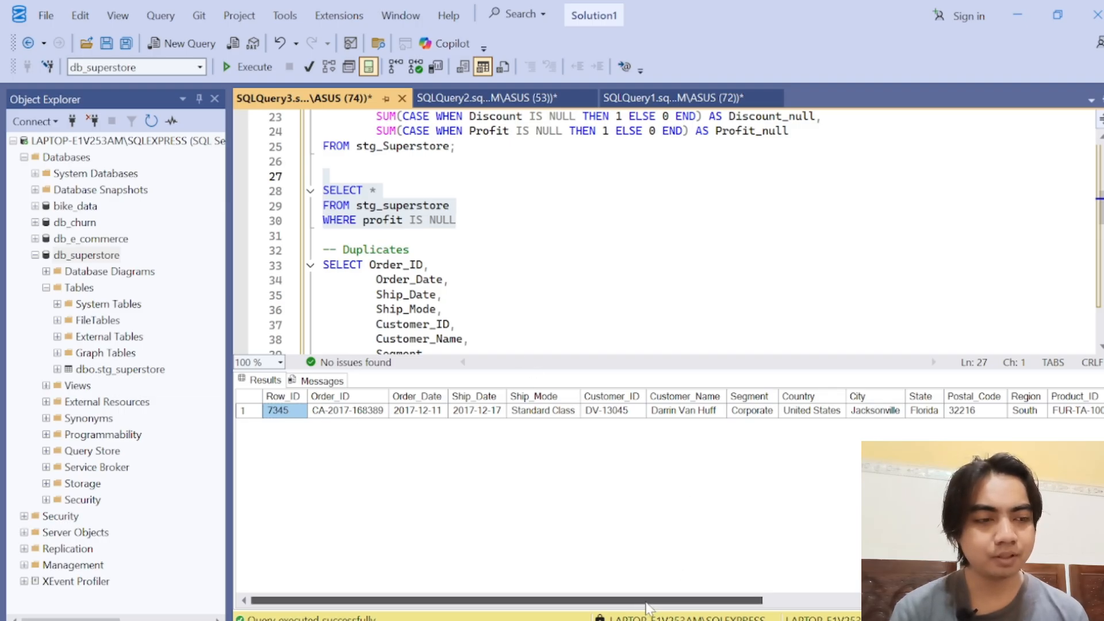
pyautogui.moveTo(647, 607)
pyautogui.mouseDown()
pyautogui.moveTo(966, 606)
pyautogui.moveTo(633, 605)
pyautogui.mouseUp()
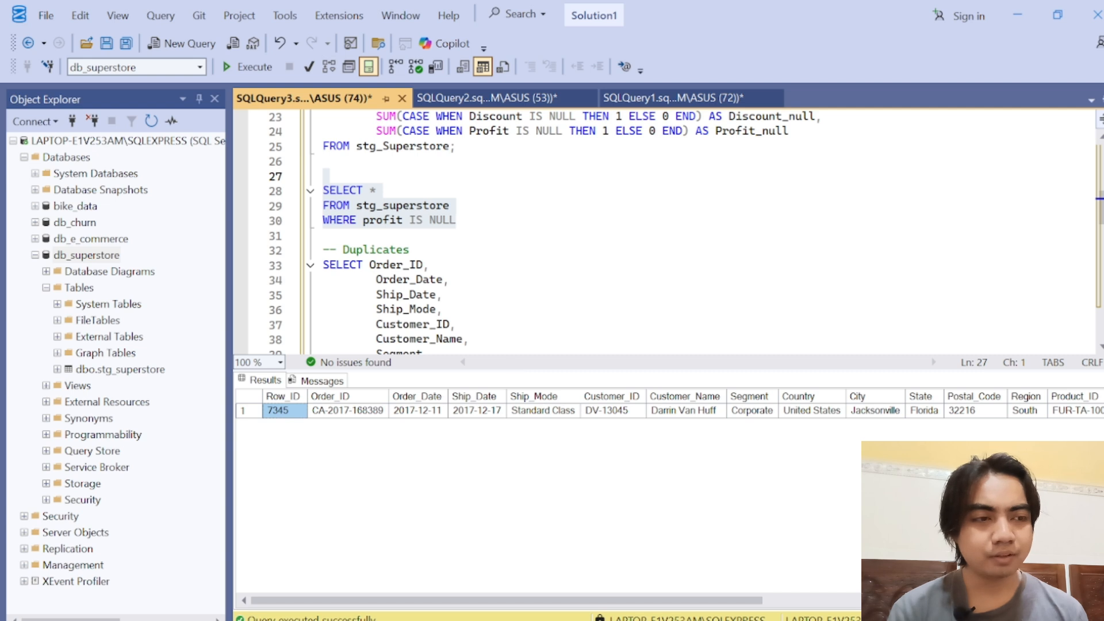
# Step: Enlarge the query text area by shrinking the results grid, and examine the Duplicates query's column list, COUNT(*) and GROUP BY
pyautogui.click(444, 294)
pyautogui.click(410, 250)
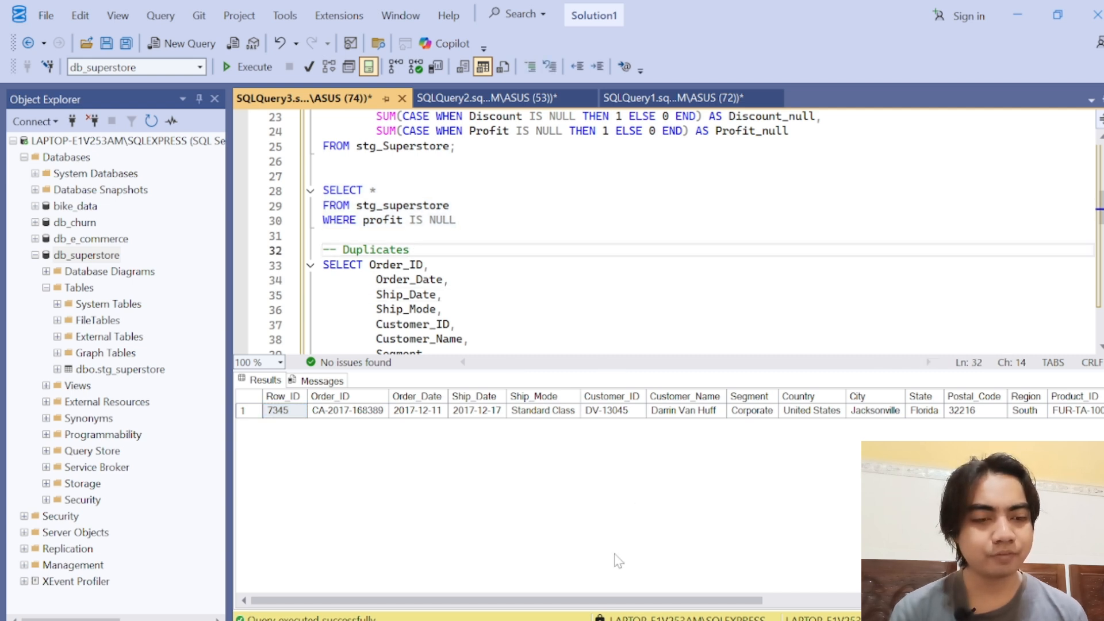
pyautogui.moveTo(598, 601); pyautogui.dragTo(445, 542)
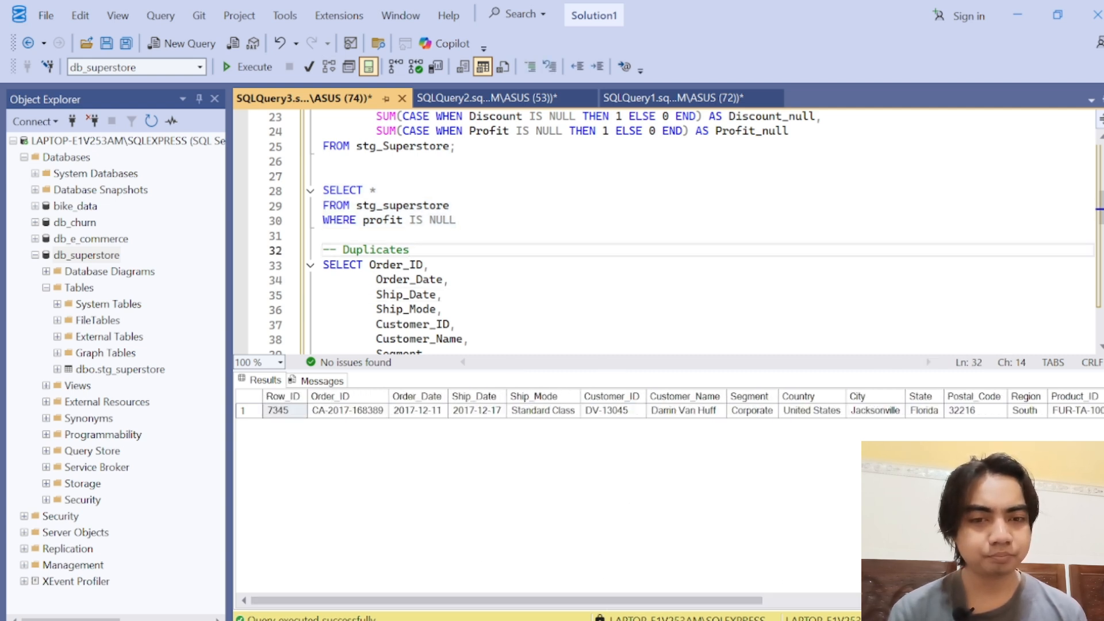
pyautogui.moveTo(607, 369); pyautogui.dragTo(630, 550)
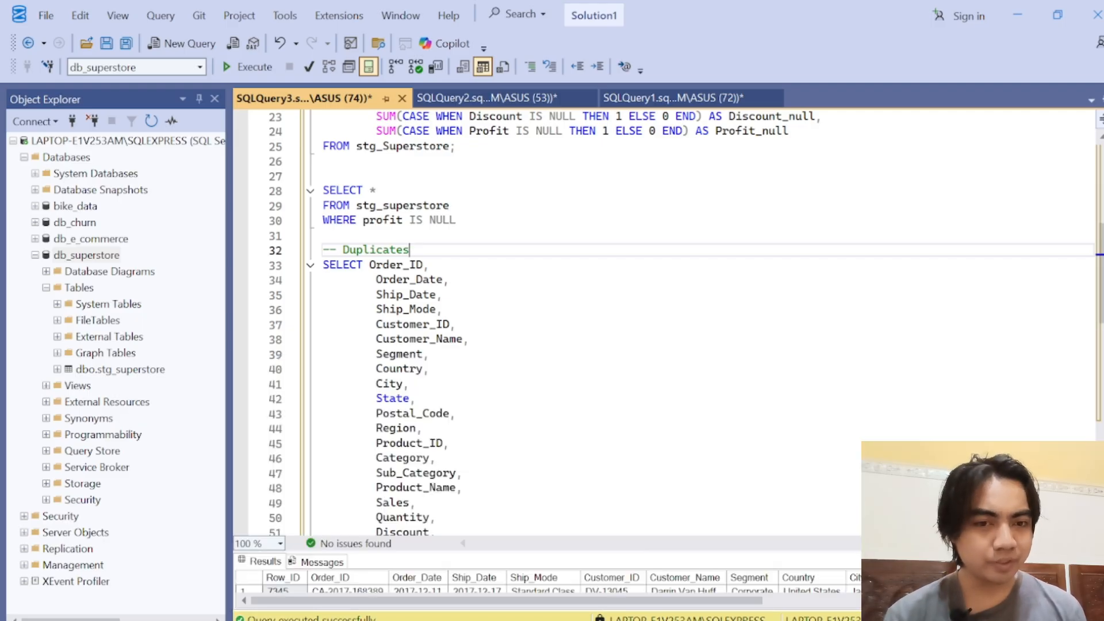
pyautogui.scroll(-5, 575, 322)
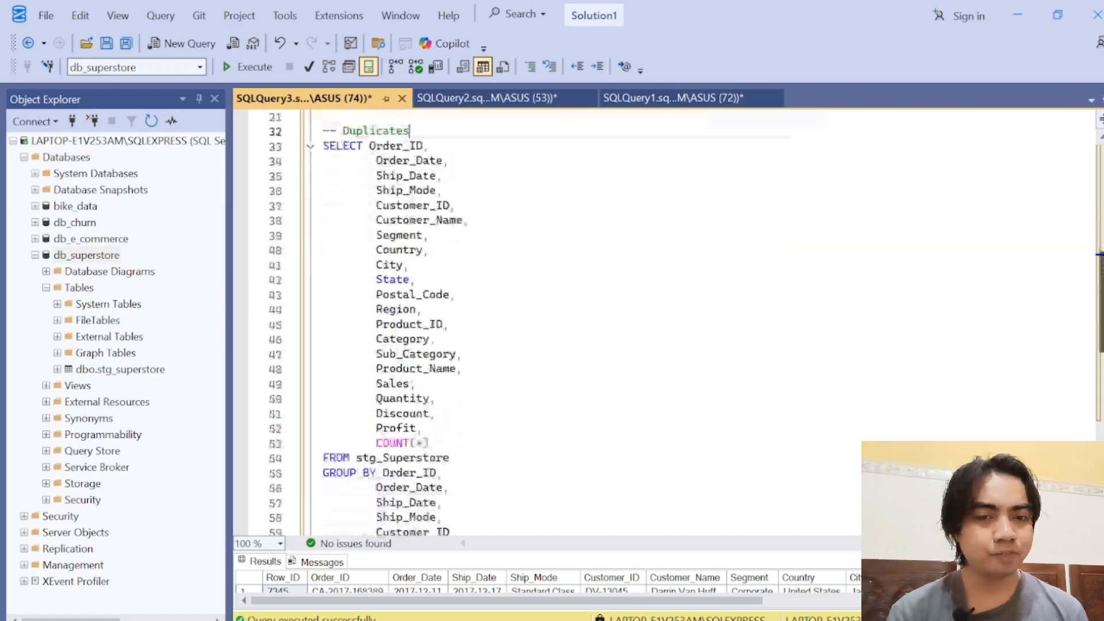
pyautogui.scroll(2, 575, 322)
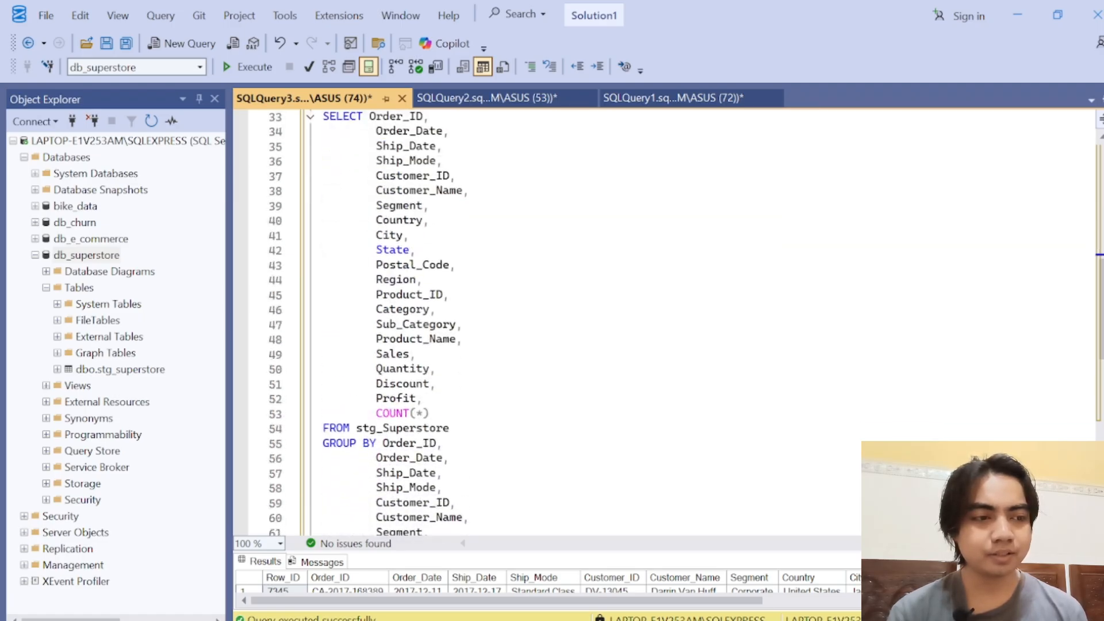
pyautogui.scroll(1, 575, 322)
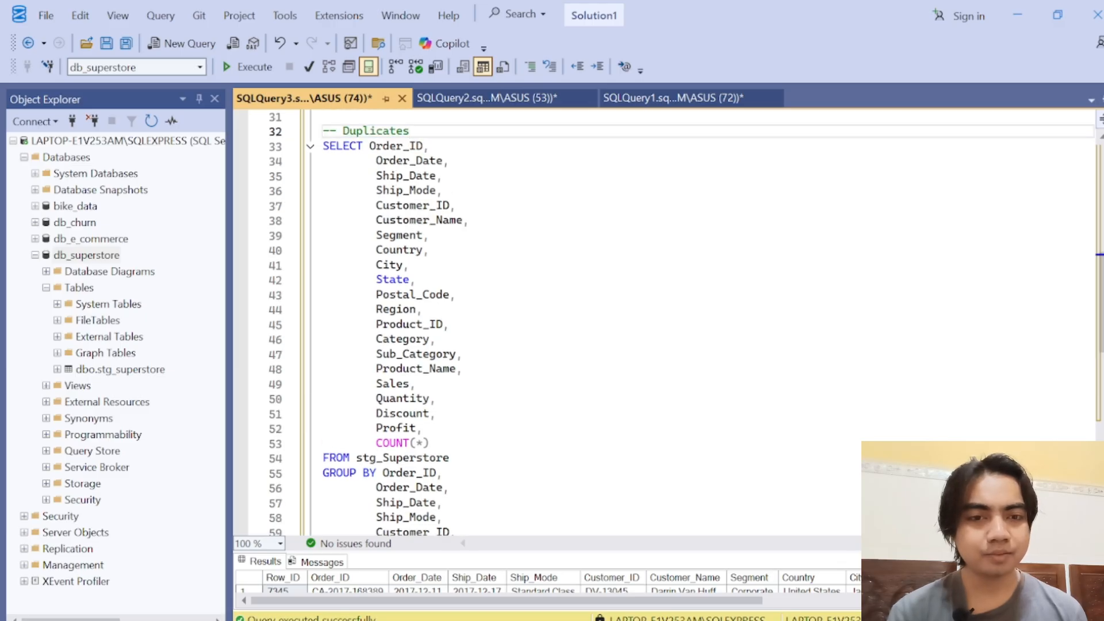
# Step: Examine the Duplicates query's selected columns from Order_ID to Profit and its COUNT(*) expression
pyautogui.moveTo(369, 146); pyautogui.dragTo(437, 413)
pyautogui.scroll(-5, 403, 196)
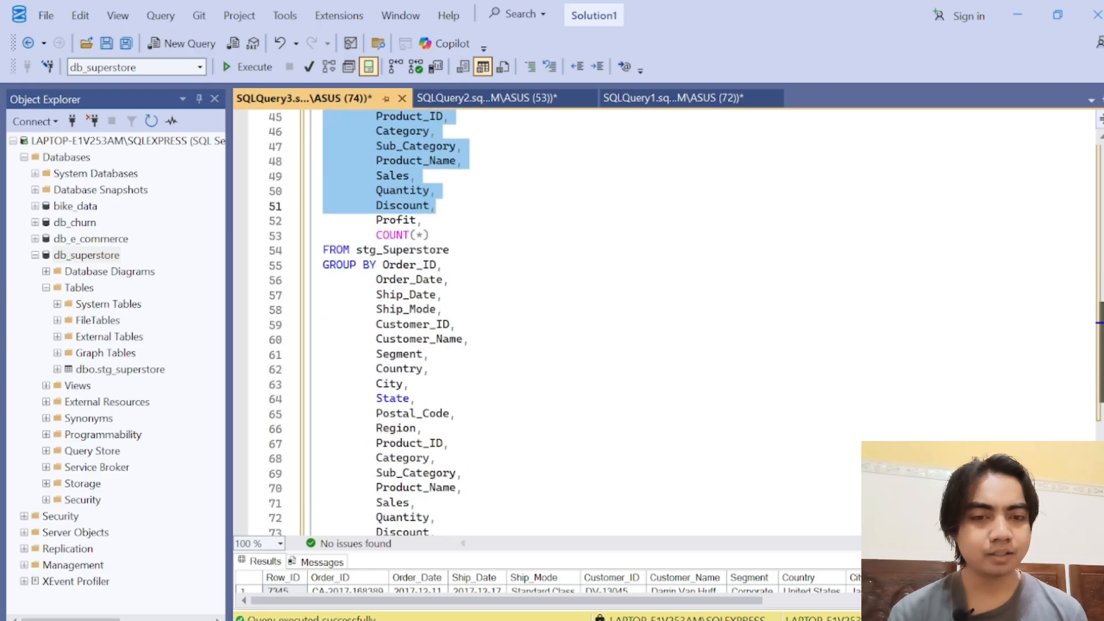
pyautogui.click(425, 206)
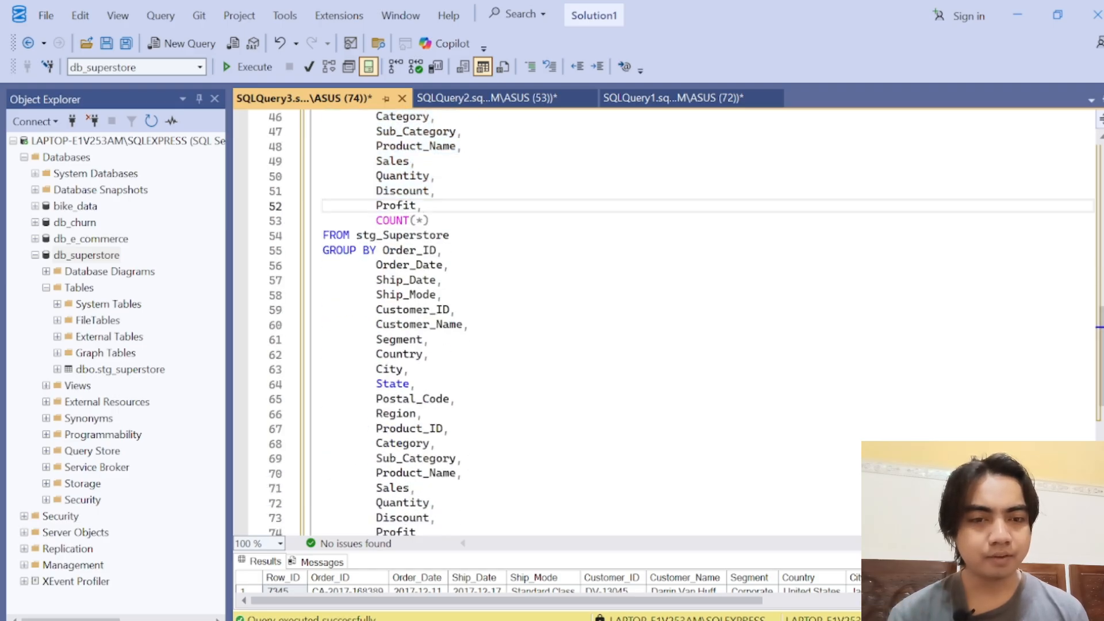
pyautogui.click(424, 220)
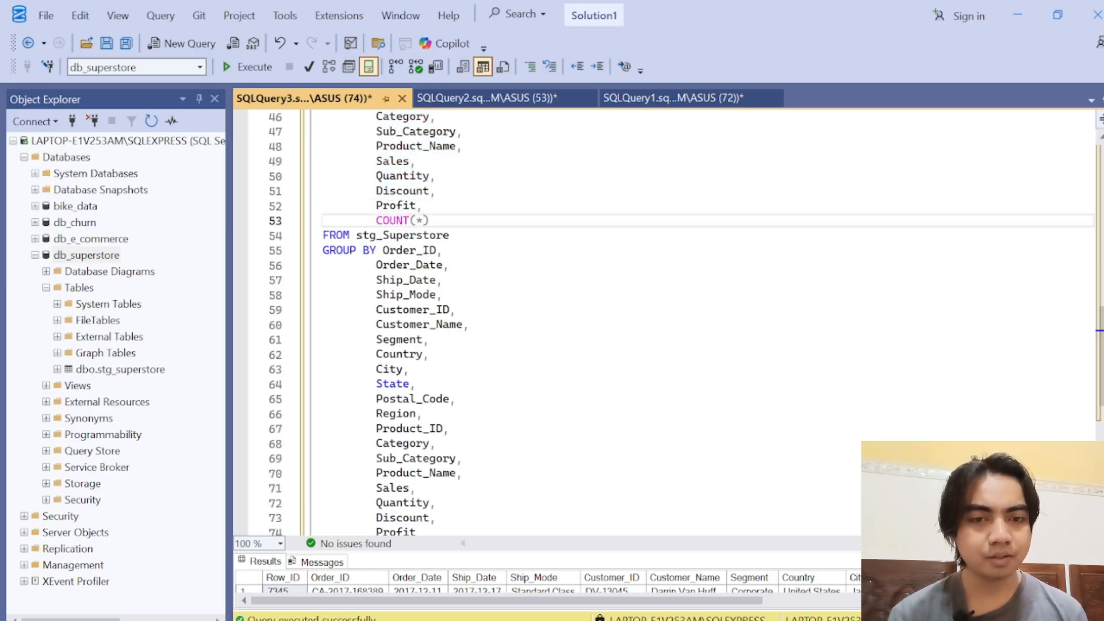
pyautogui.scroll(-3, 424, 220)
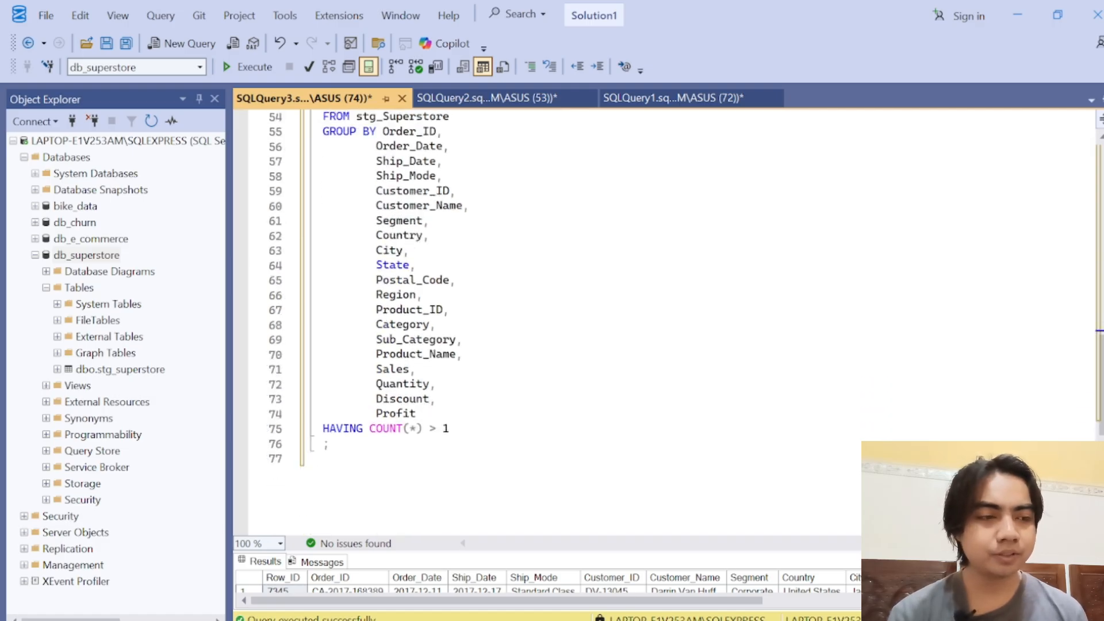
pyautogui.scroll(1, 424, 220)
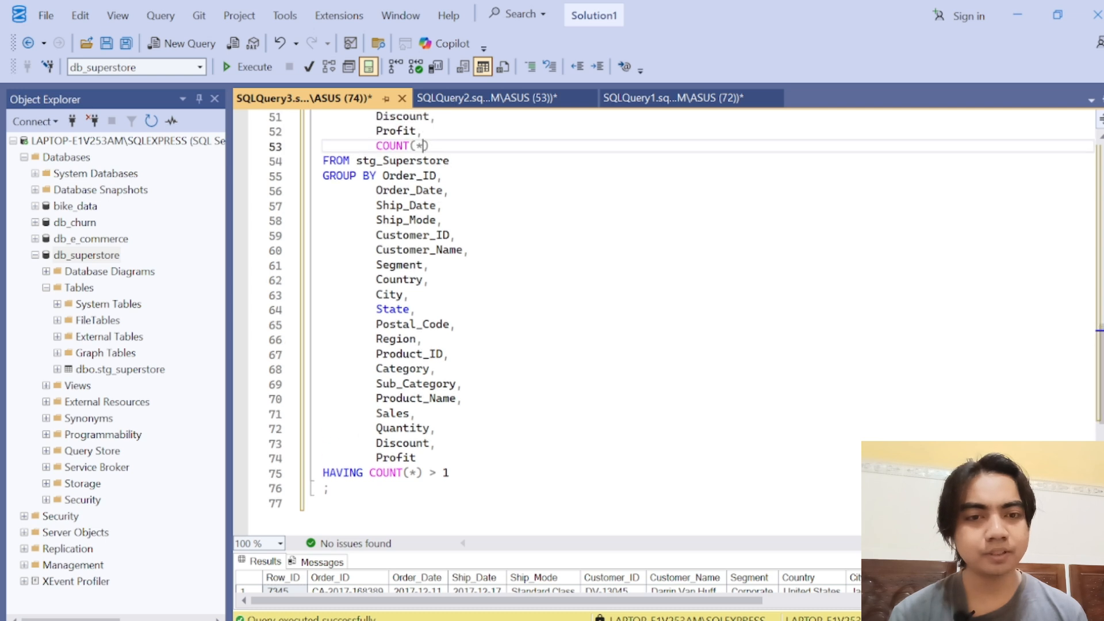
pyautogui.doubleClick(396, 146)
pyautogui.click(384, 235)
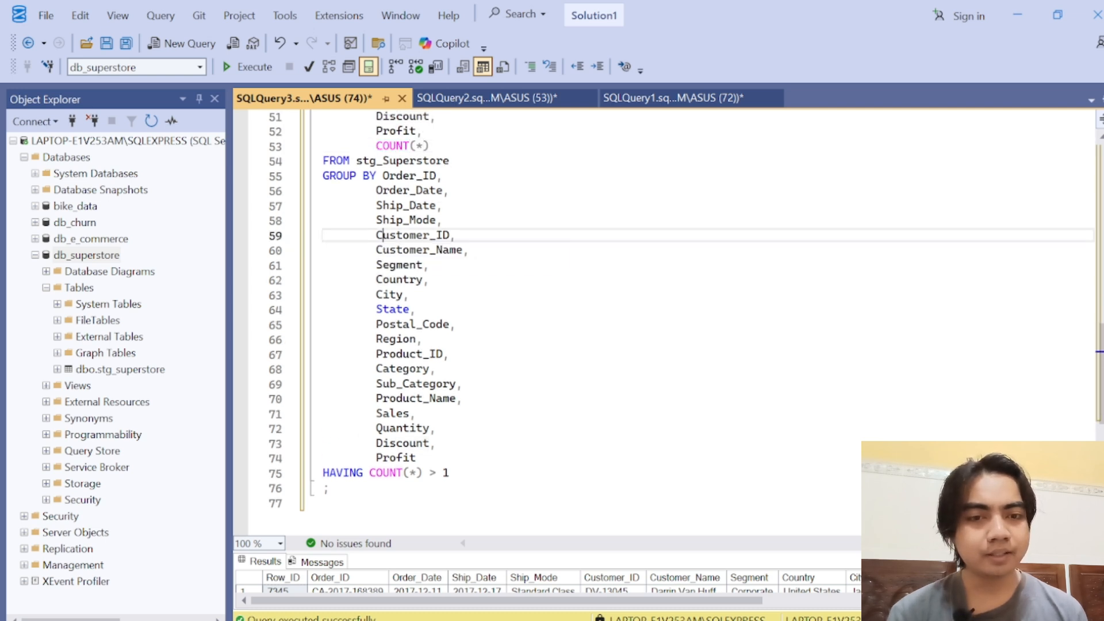
# Step: Compare the Duplicates query's GROUP BY columns with the columns in its SELECT list
pyautogui.moveTo(382, 176); pyautogui.dragTo(437, 444)
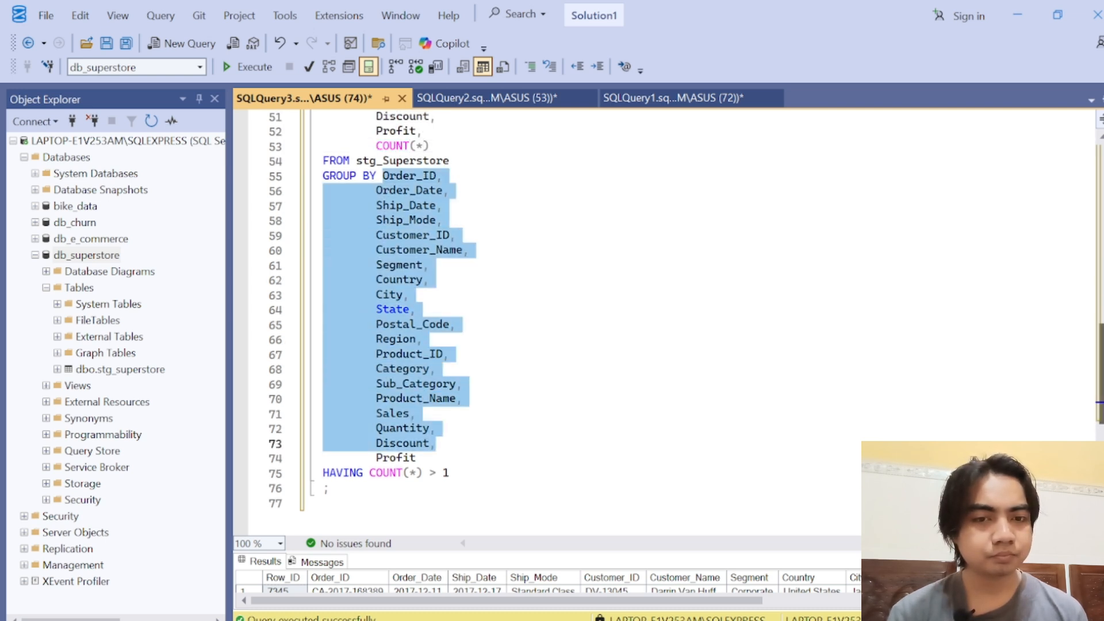
pyautogui.scroll(-3, 402, 322)
pyautogui.scroll(7, 403, 322)
pyautogui.scroll(3, 403, 322)
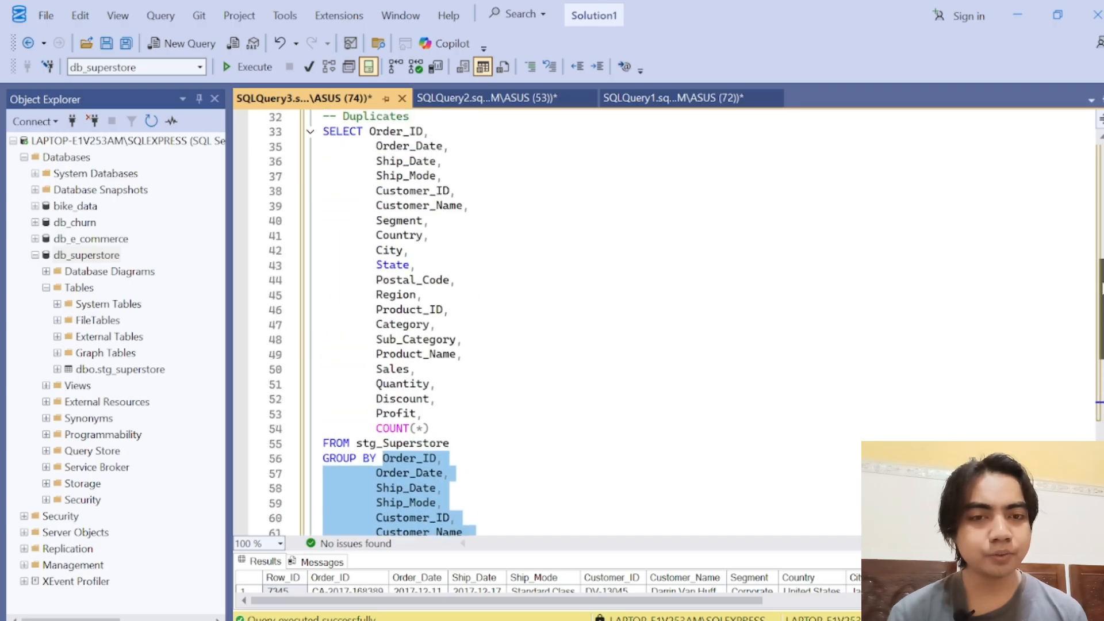
pyautogui.moveTo(369, 146); pyautogui.dragTo(423, 428)
pyautogui.scroll(-11, 402, 322)
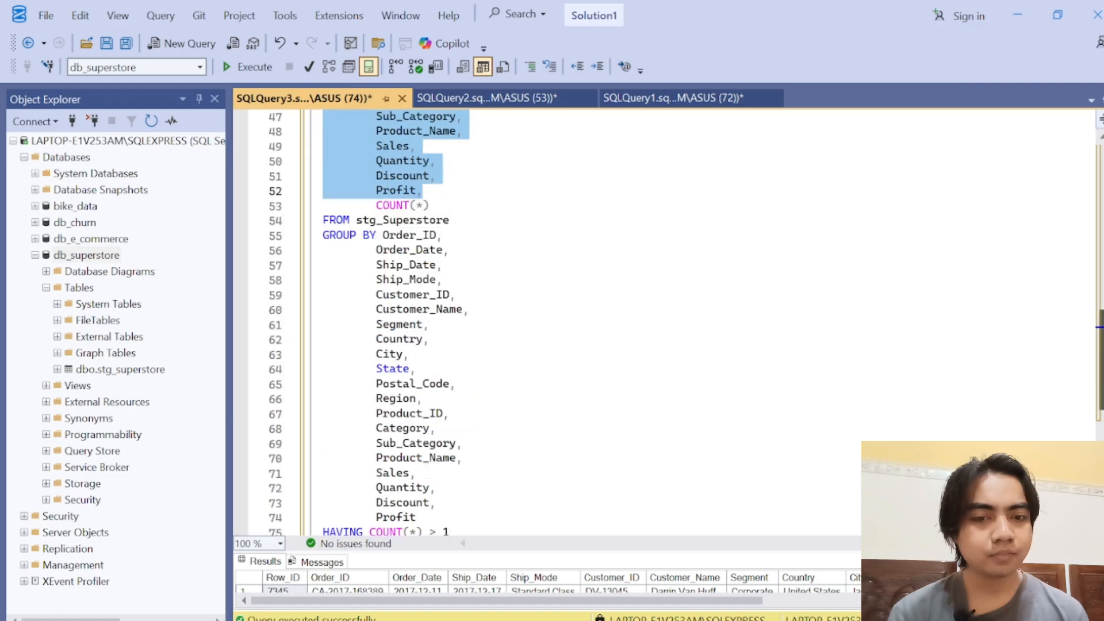
pyautogui.scroll(3, 403, 322)
# Step: Examine the HAVING COUNT(*) > 1 condition at the end of the Duplicates query
pyautogui.click(444, 384)
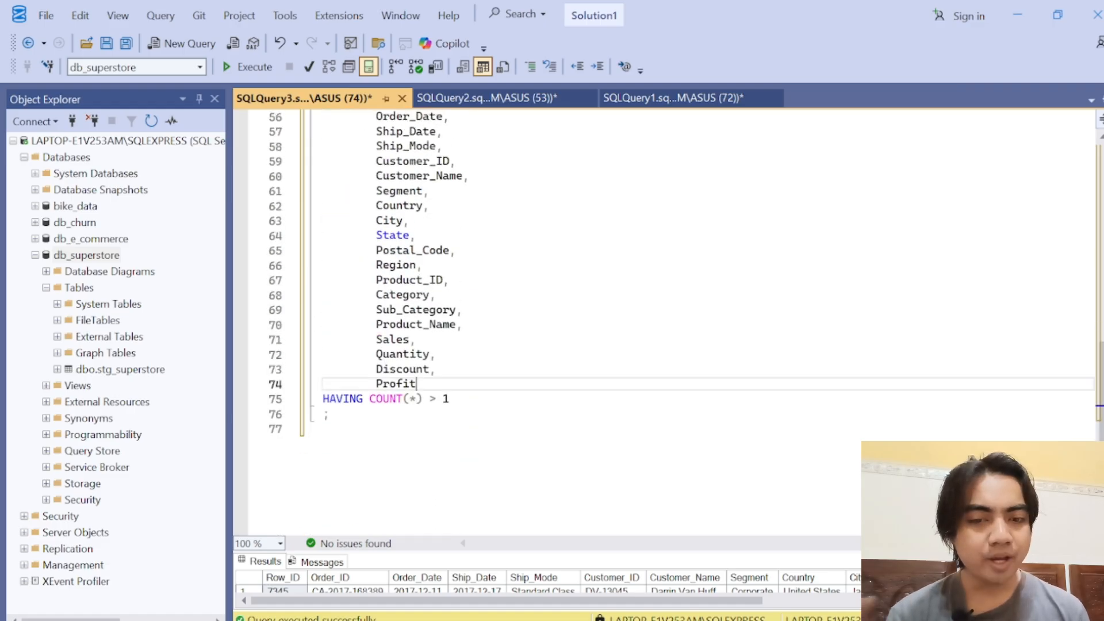
pyautogui.click(445, 399)
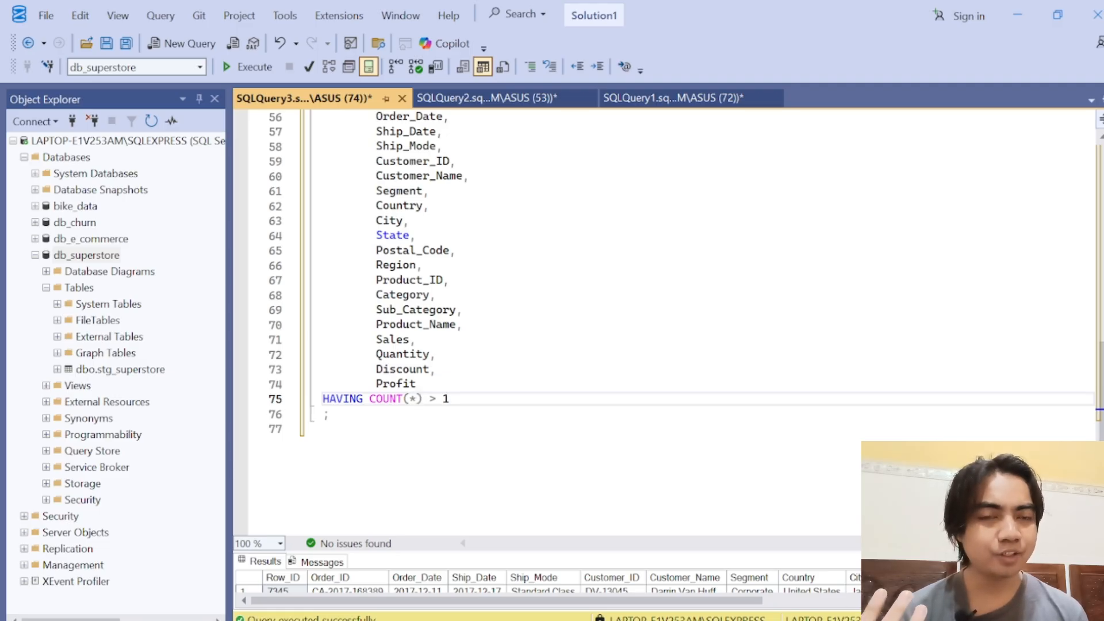
pyautogui.moveTo(1102, 391); pyautogui.dragTo(1101, 370)
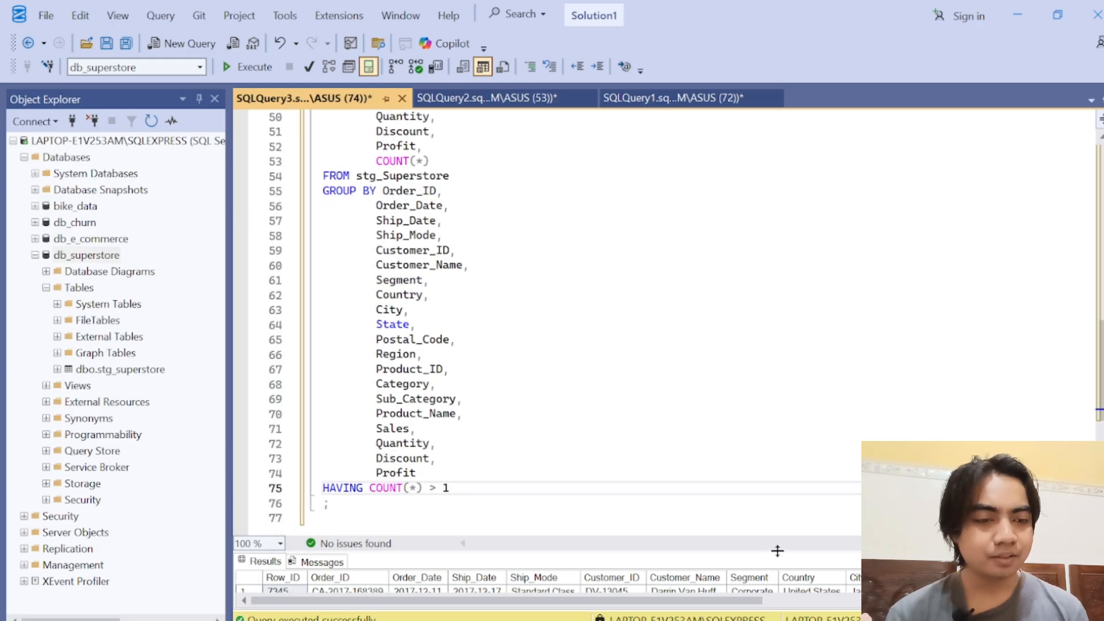
# Step: Shrink the results grid further and review the whole Duplicates query, from the SELECT list through GROUP BY to the HAVING line
pyautogui.moveTo(777, 551); pyautogui.dragTo(778, 577)
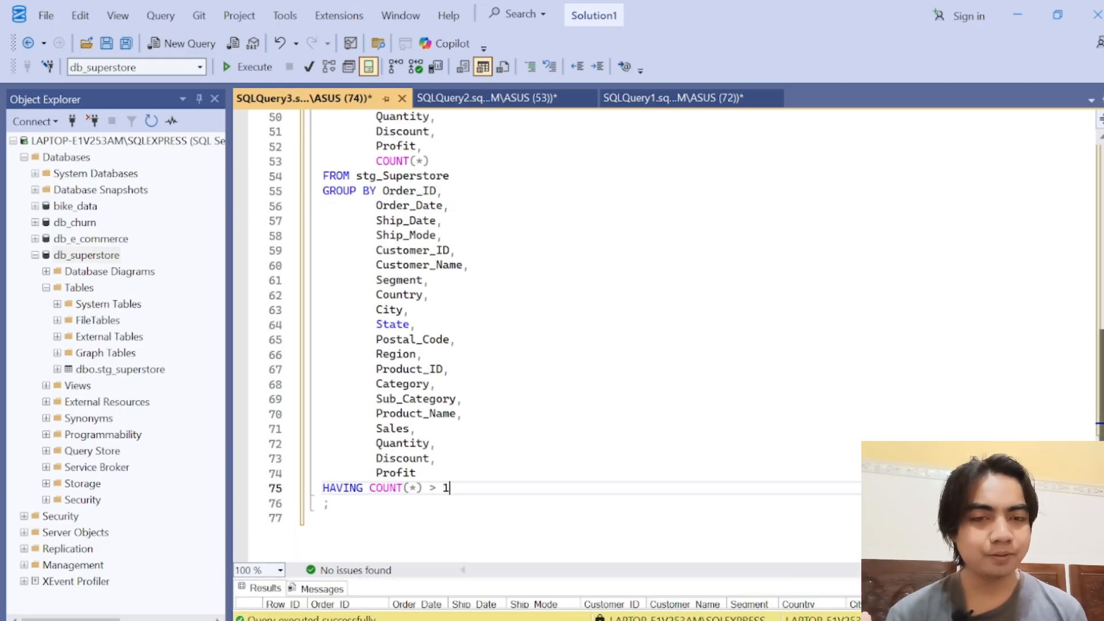
pyautogui.moveTo(1101, 382); pyautogui.dragTo(1102, 311)
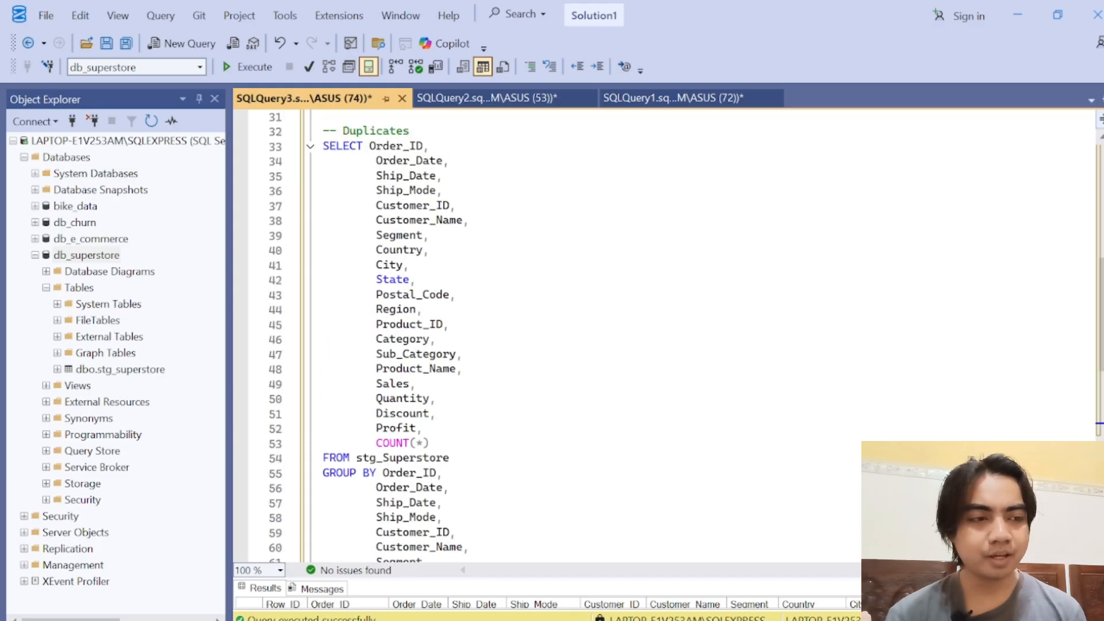
pyautogui.scroll(-6, 417, 190)
pyautogui.click(417, 190)
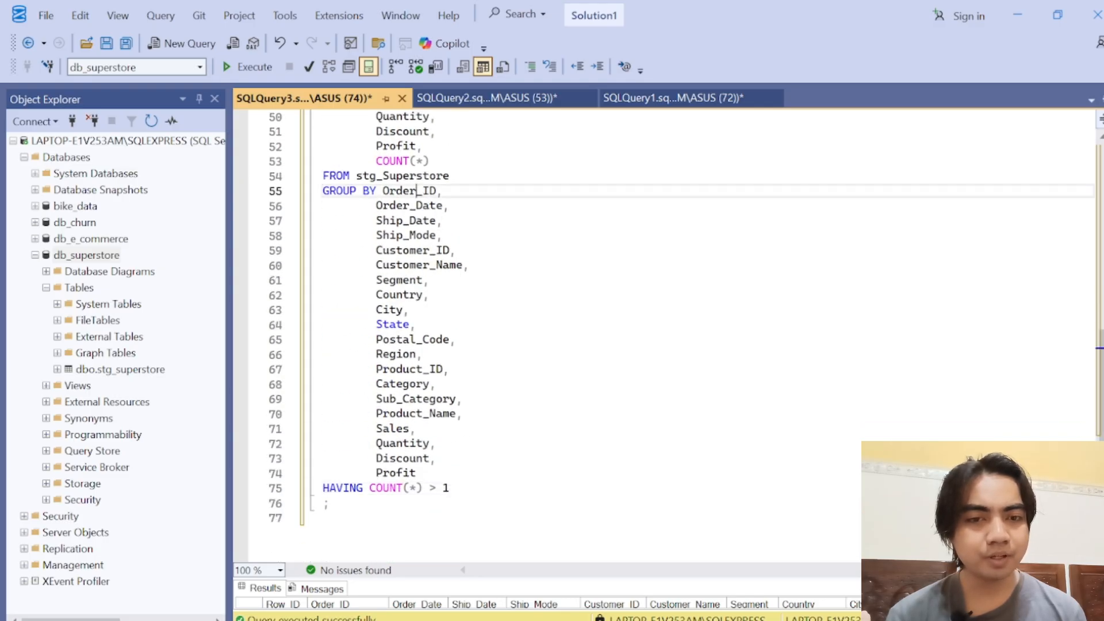
pyautogui.moveTo(416, 190); pyautogui.dragTo(423, 235)
pyautogui.click(423, 235)
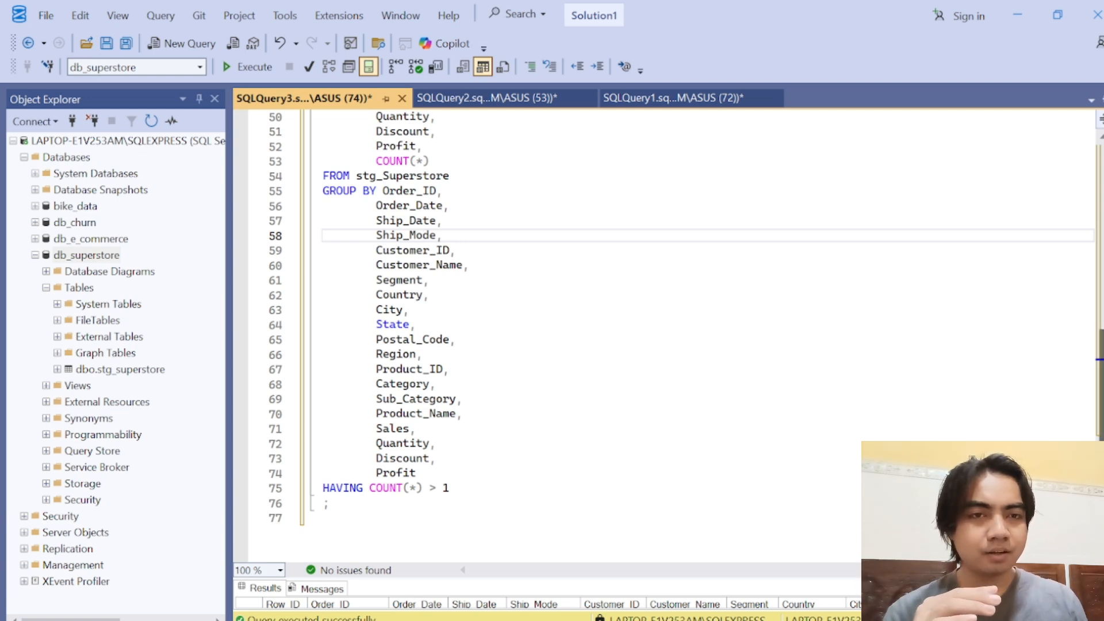
pyautogui.scroll(-2, 661, 287)
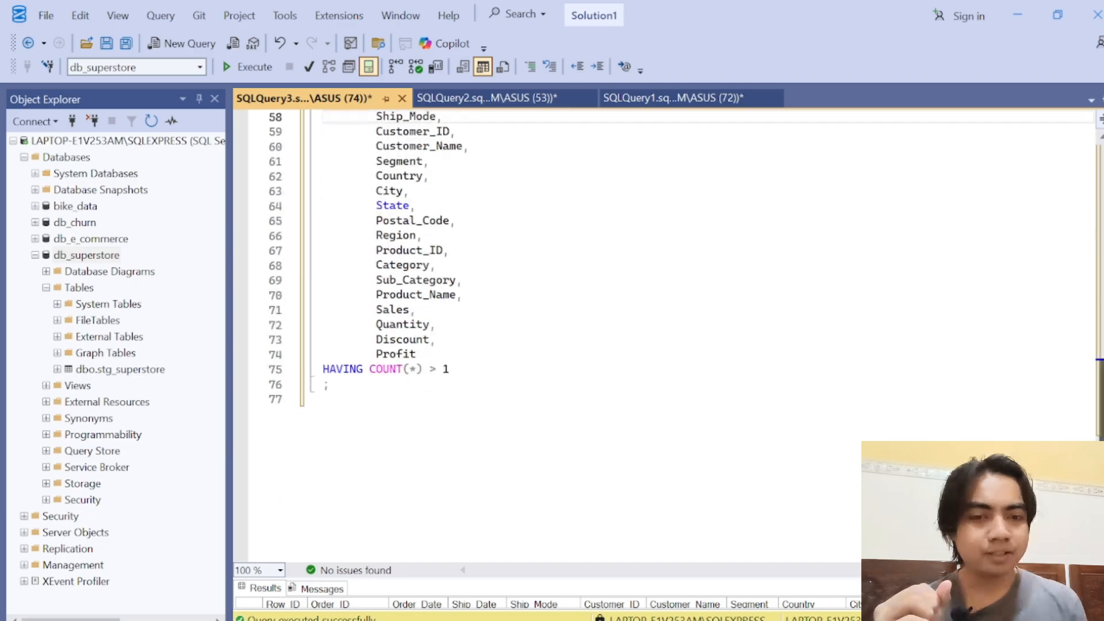
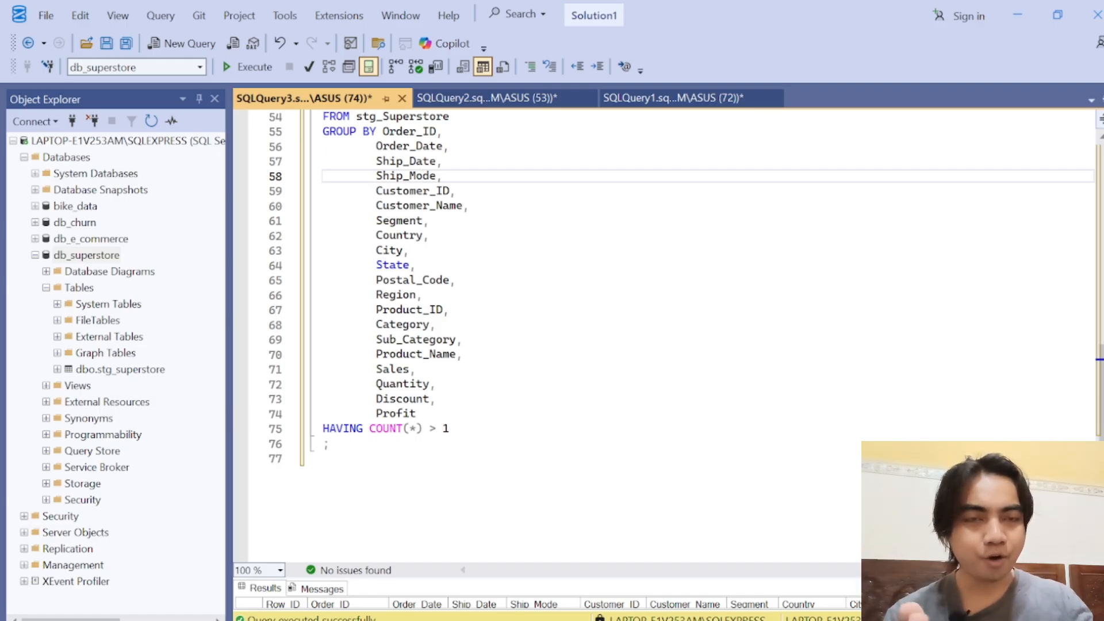
# Step: Run the whole Duplicates query, enlarge the results grid and check the COUNT(*) value of the returned row
pyautogui.moveTo(451, 429); pyautogui.dragTo(323, 146)
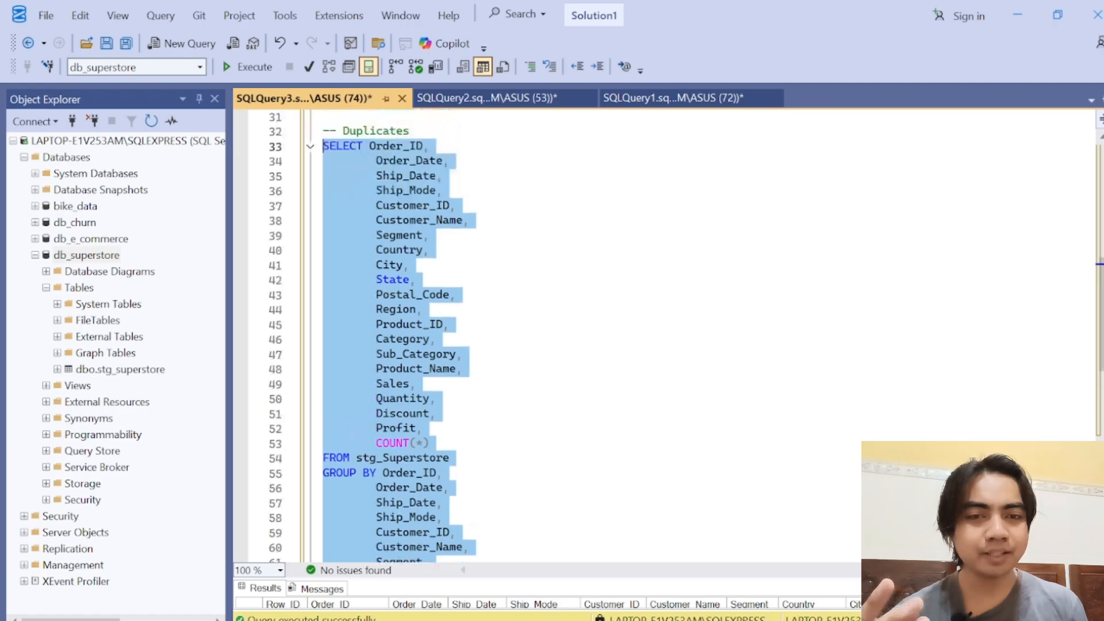
pyautogui.click(251, 67)
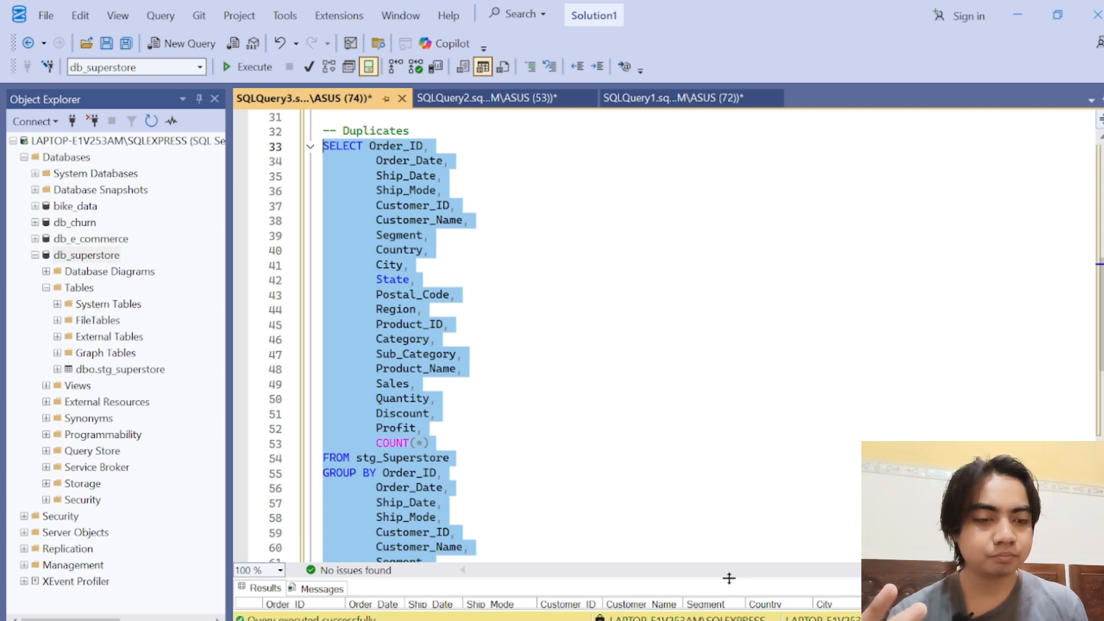
pyautogui.moveTo(729, 578); pyautogui.dragTo(721, 237)
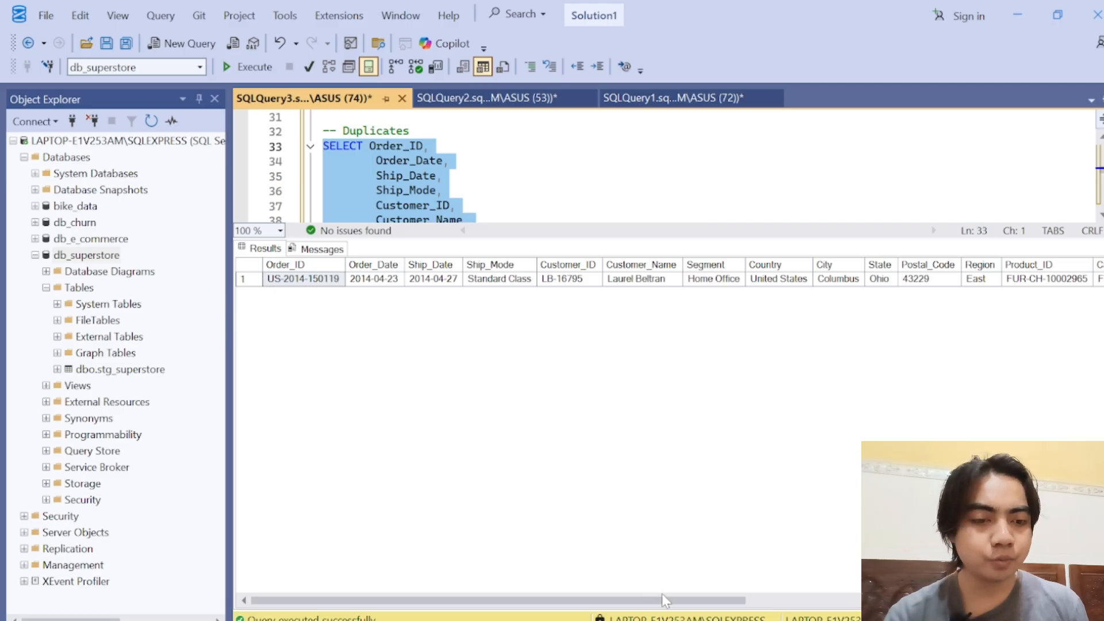
pyautogui.moveTo(683, 601); pyautogui.dragTo(1081, 604)
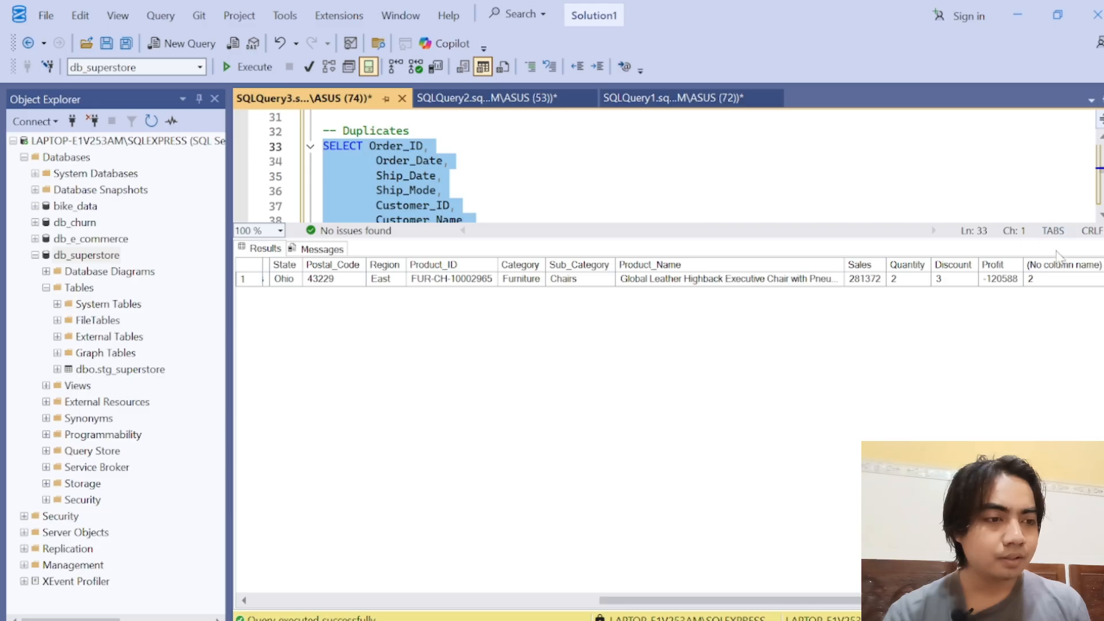
pyautogui.click(1037, 282)
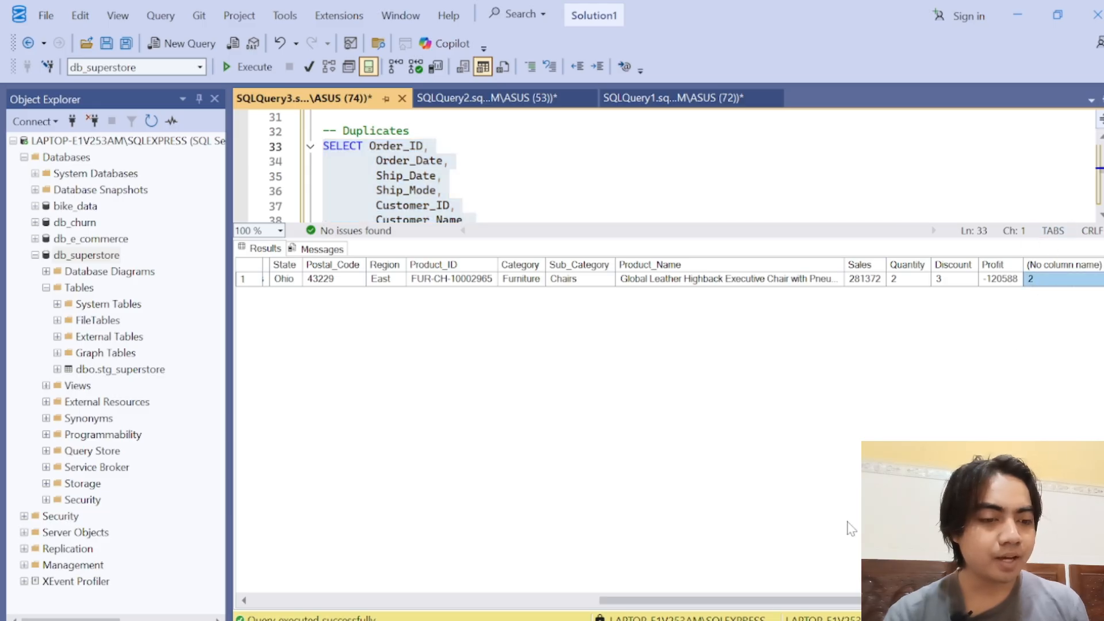
# Step: Inspect the Order_ID, Order_Date and Ship_Date values of the row returned by the Duplicates query
pyautogui.moveTo(797, 601); pyautogui.dragTo(457, 618)
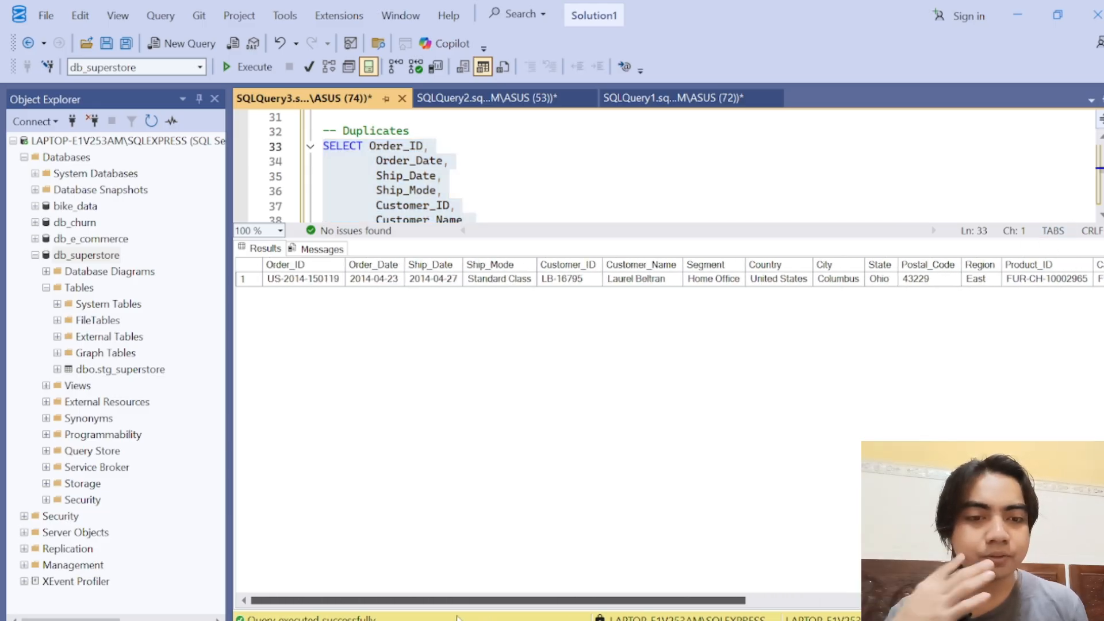
pyautogui.click(307, 286)
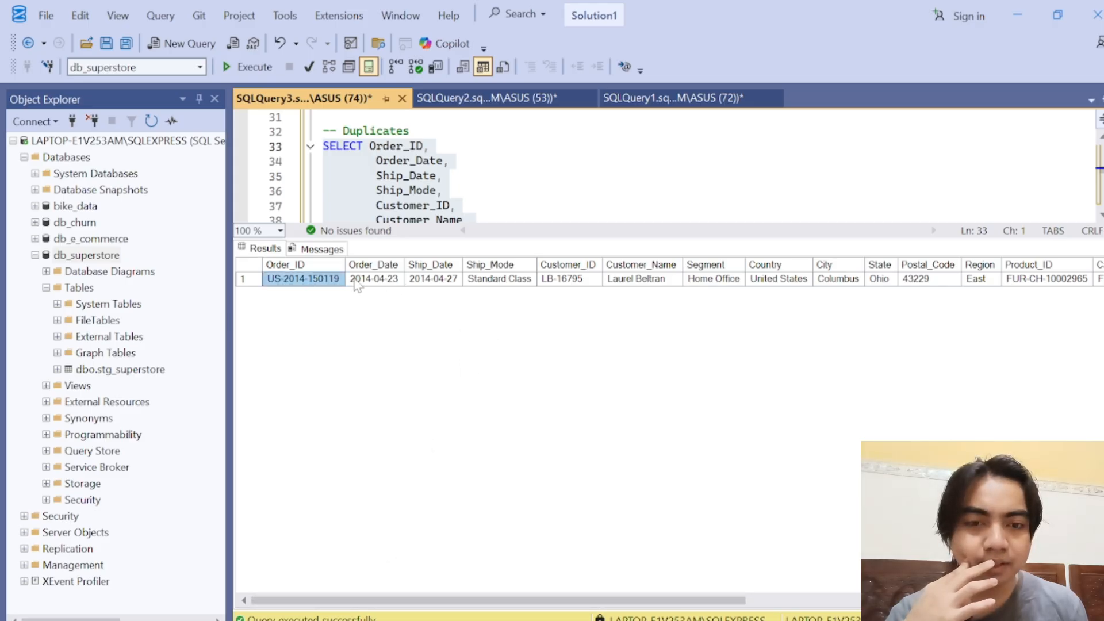
pyautogui.click(393, 284)
pyautogui.click(448, 284)
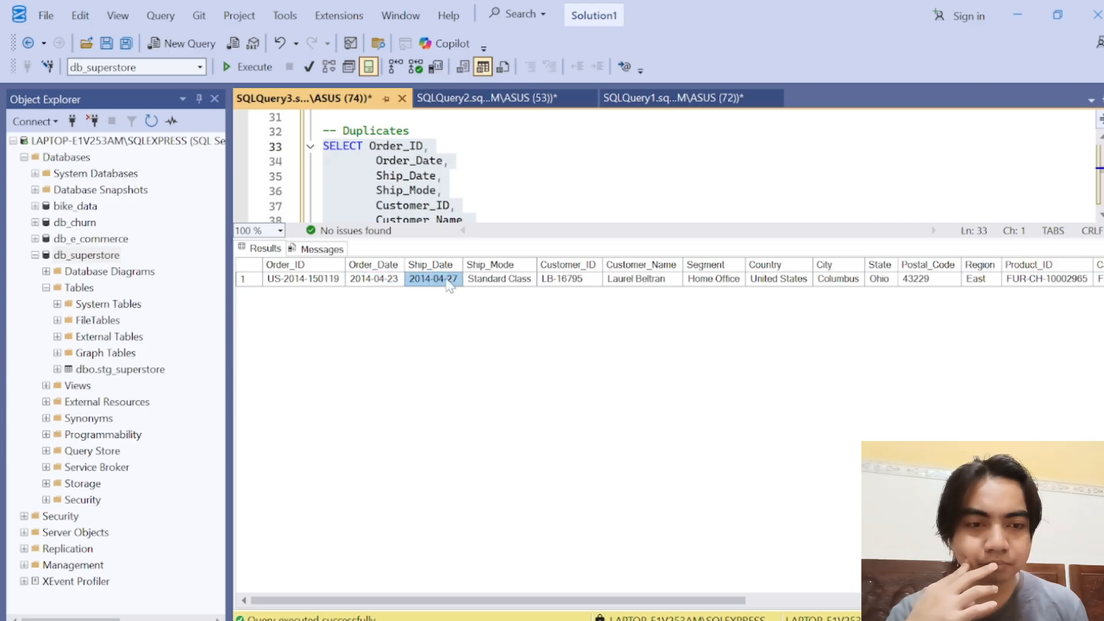
pyautogui.click(371, 283)
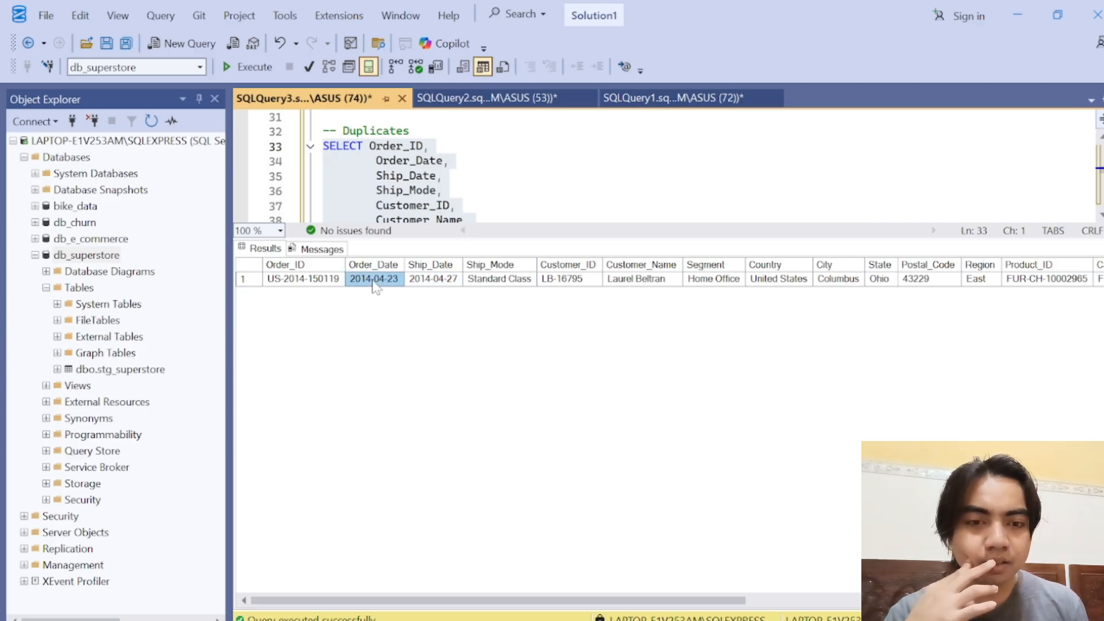
pyautogui.click(422, 280)
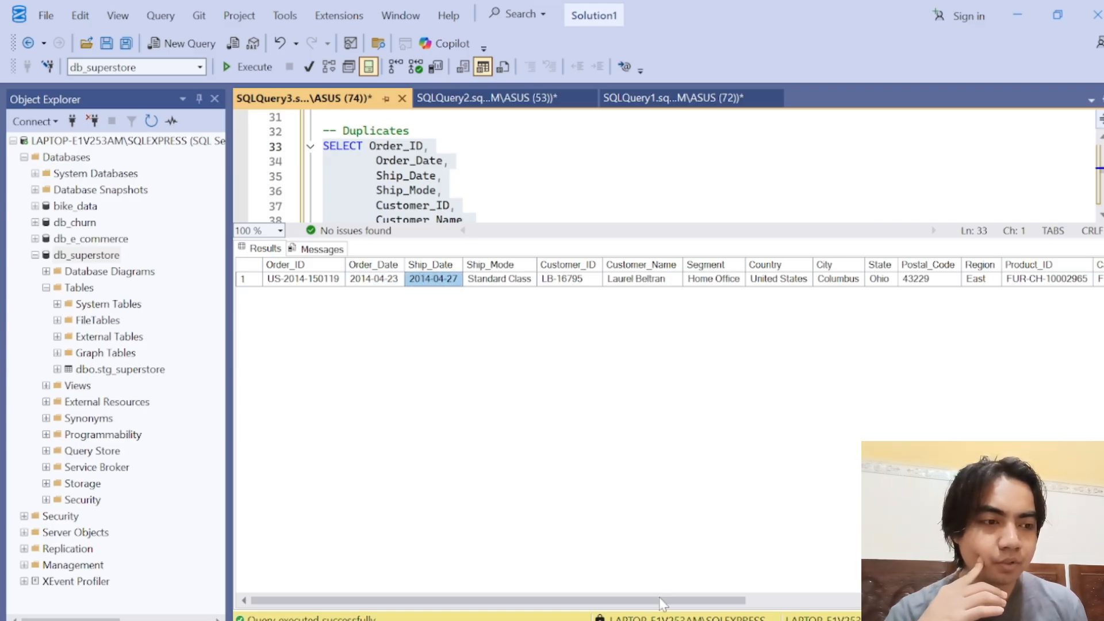
pyautogui.moveTo(661, 601); pyautogui.dragTo(512, 598)
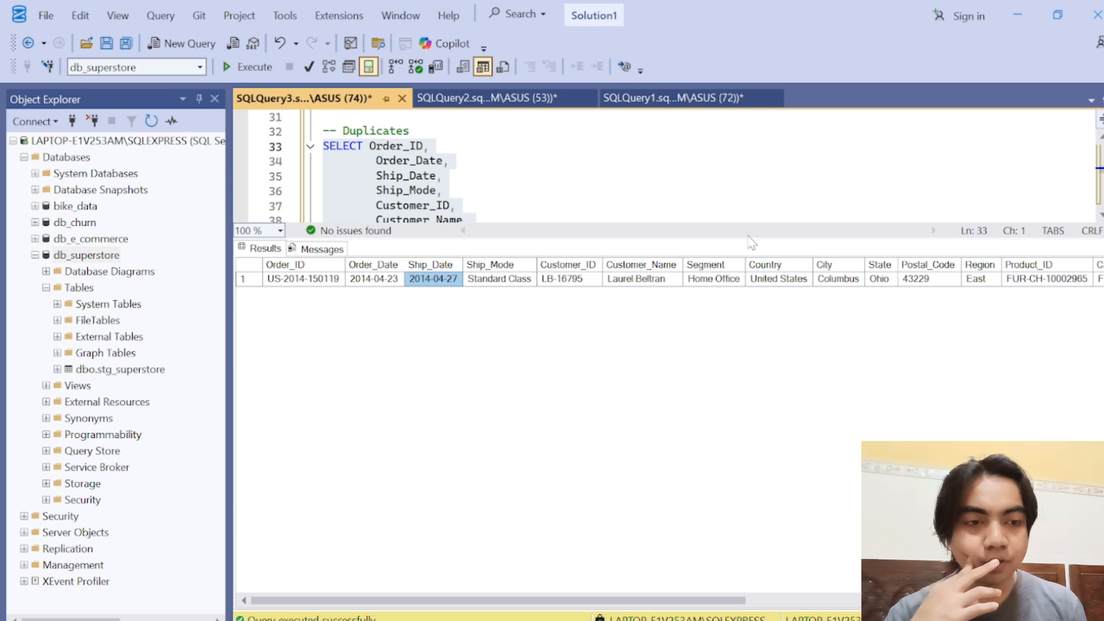
# Step: Below the Duplicates query, start a new query with SELECT * FROM stg_superstore and an open WHERE clause
pyautogui.moveTo(740, 238); pyautogui.dragTo(775, 457)
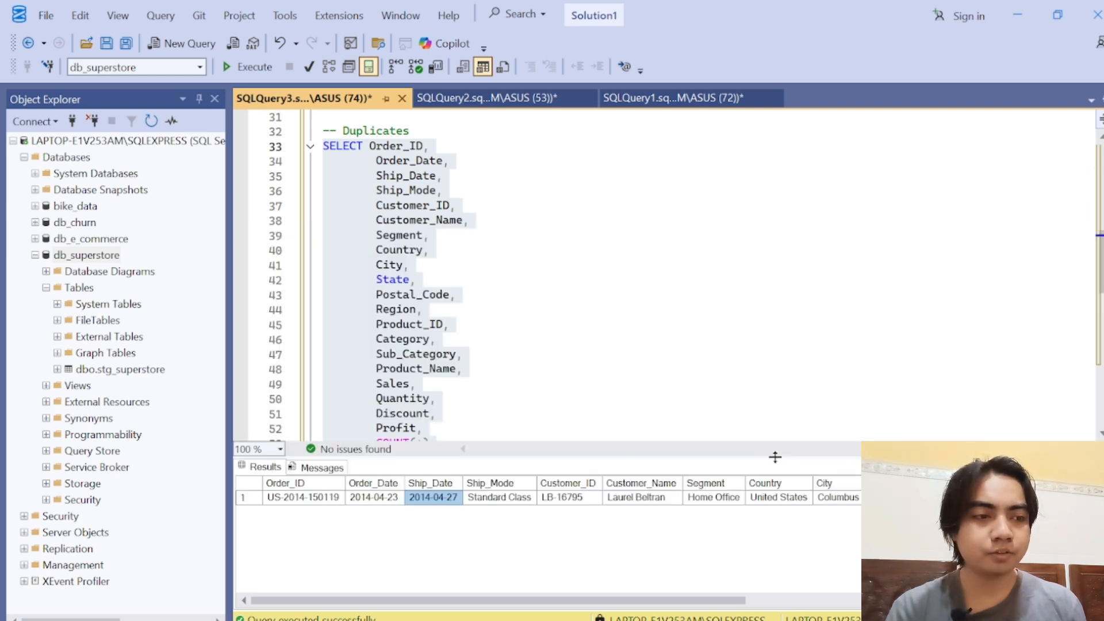
pyautogui.moveTo(1101, 264); pyautogui.dragTo(1102, 385)
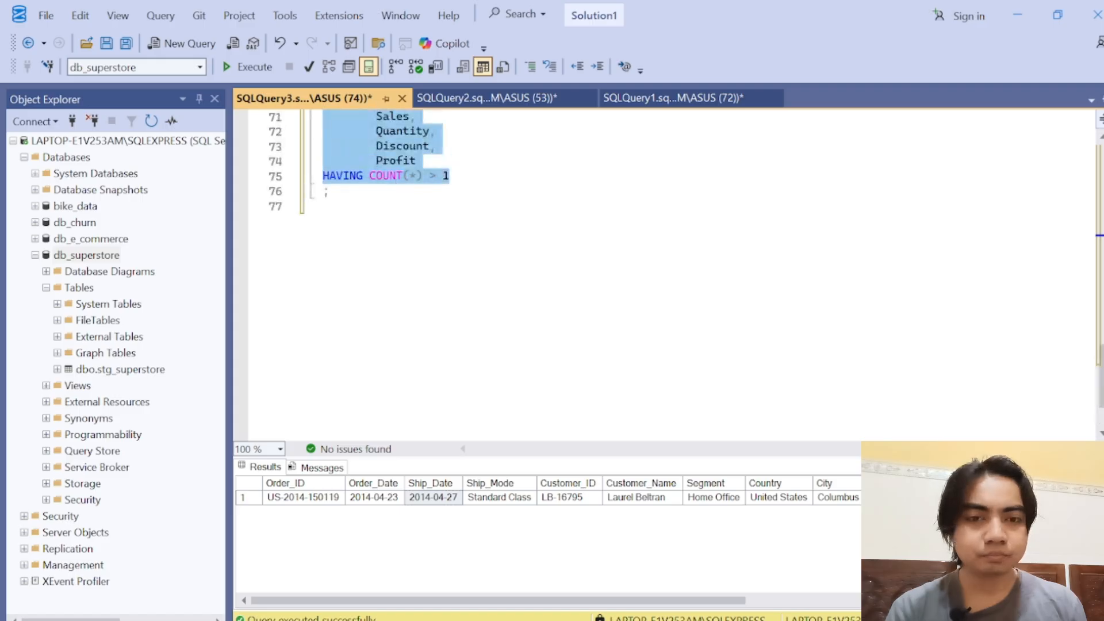
pyautogui.click(325, 206)
pyautogui.press('Return')
pyautogui.press('Return')
pyautogui.write('SELECT *')
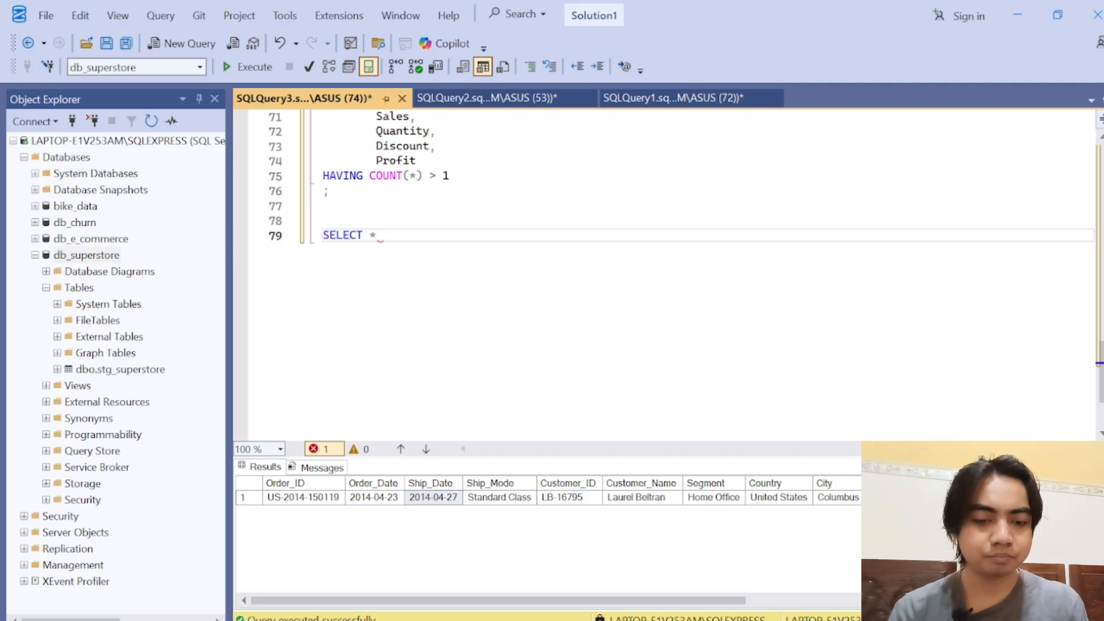
pyautogui.press('Return')
pyautogui.write('FROM stg')
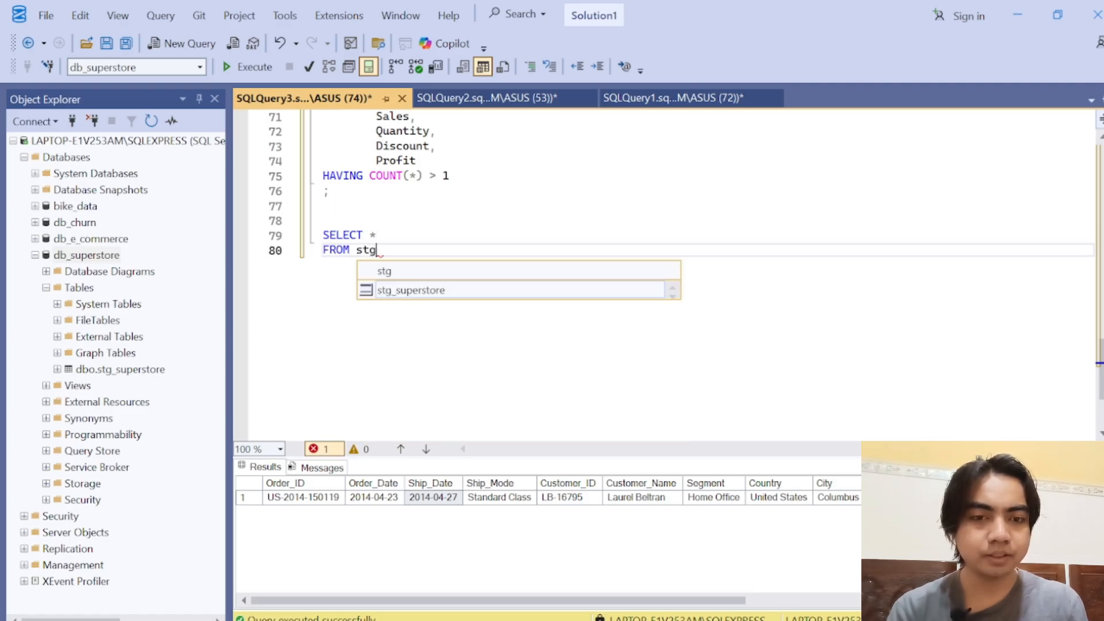
pyautogui.press('Tab')
pyautogui.press('Return')
pyautogui.write('W')
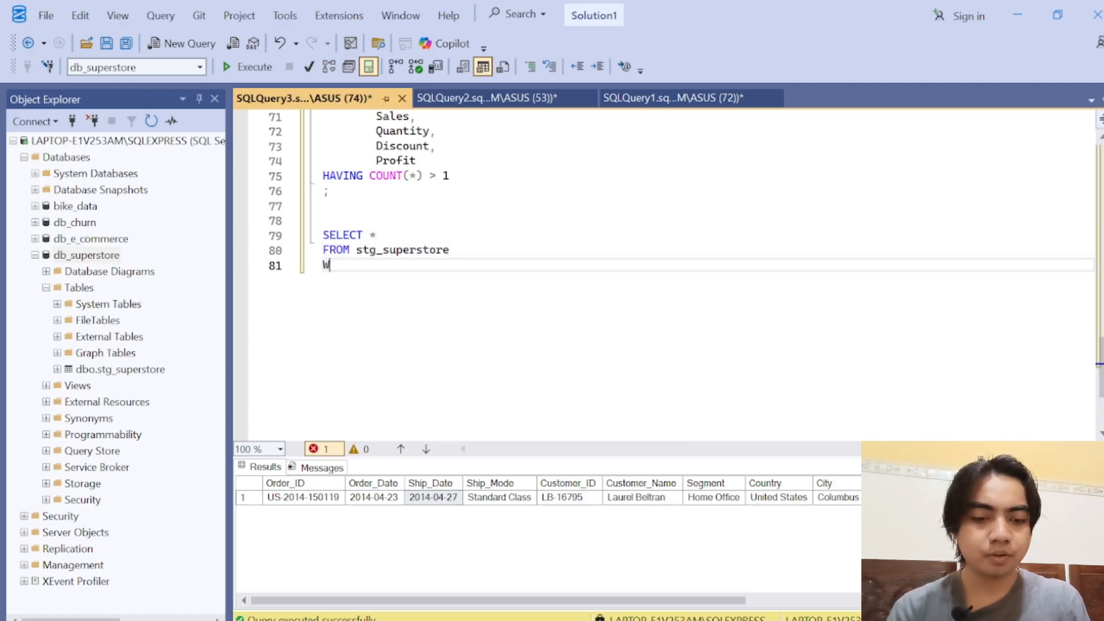
pyautogui.write('HERE')
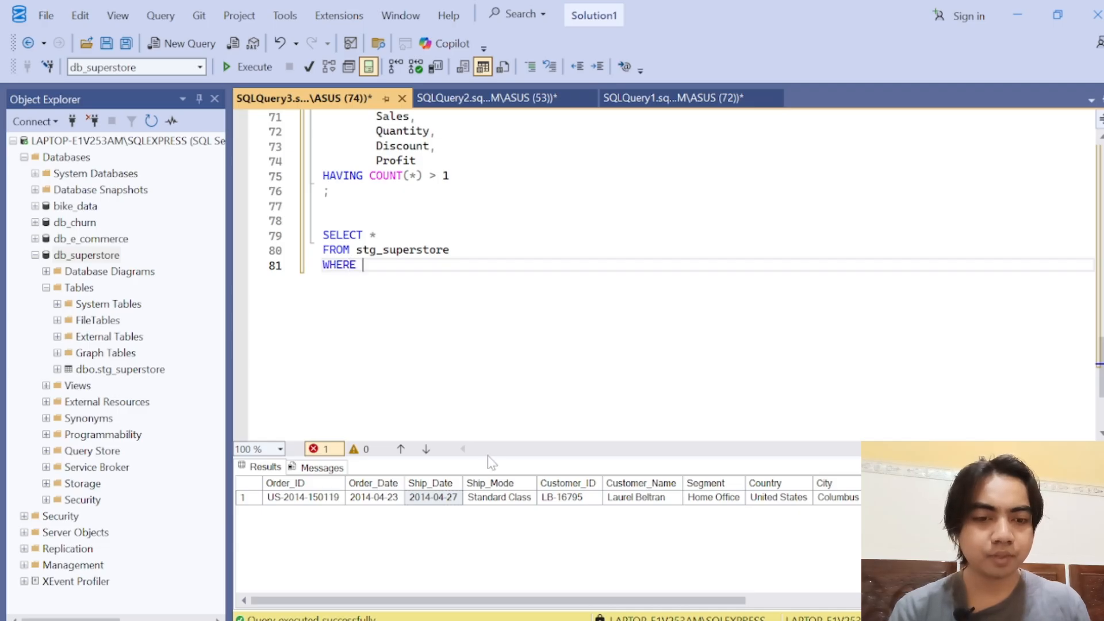
# Step: Enlarge the results grid and copy the Order_ID value of the duplicate row
pyautogui.moveTo(494, 459); pyautogui.dragTo(495, 400)
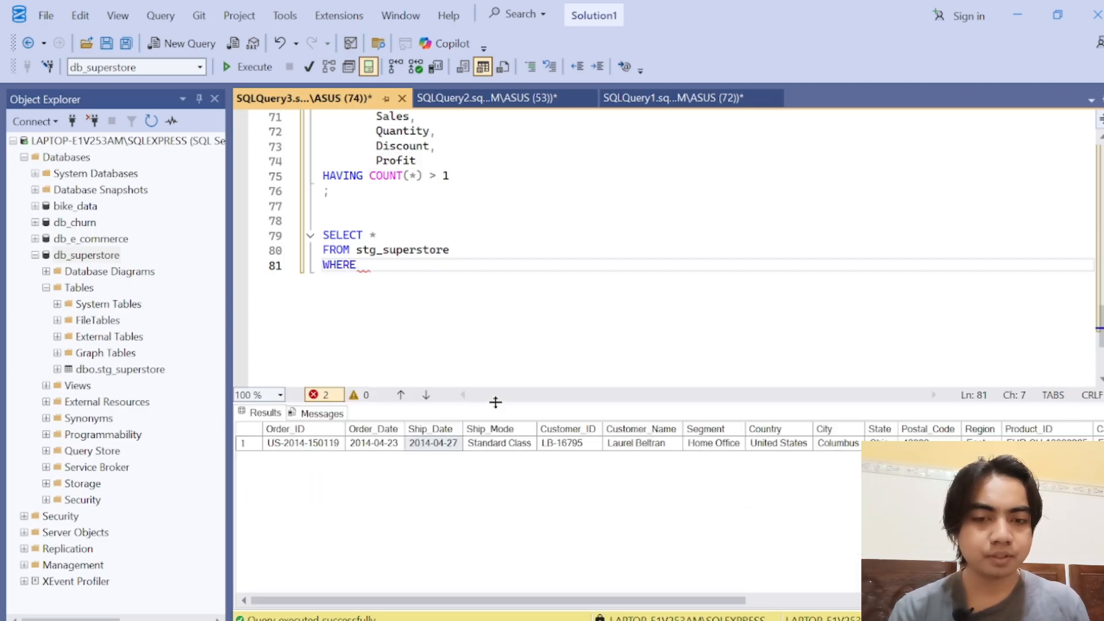
pyautogui.rightClick(329, 444)
pyautogui.click(302, 444)
pyautogui.rightClick(301, 447)
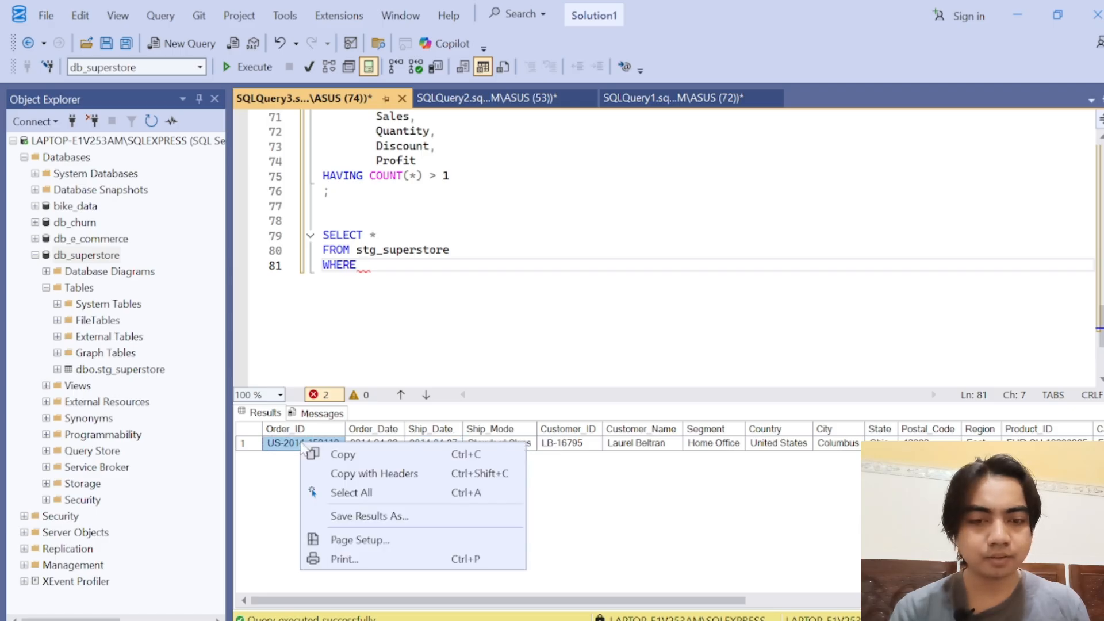
pyautogui.click(334, 454)
# Step: Complete the WHERE clause with Order_ID LIKE and the copied order ID in single quotes
pyautogui.click(368, 265)
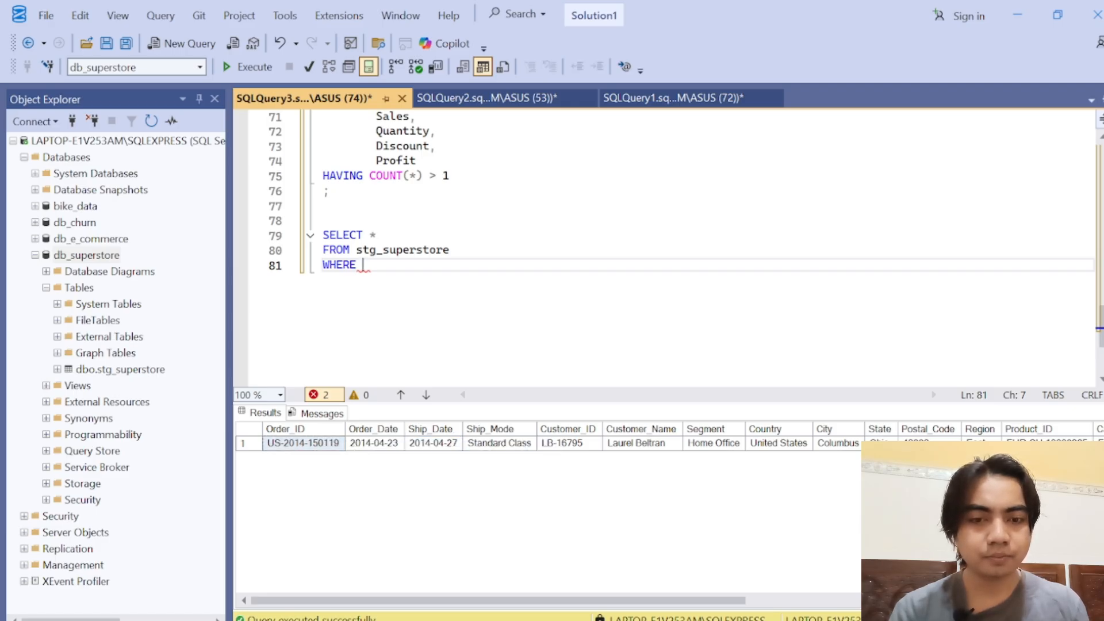
pyautogui.write('Order')
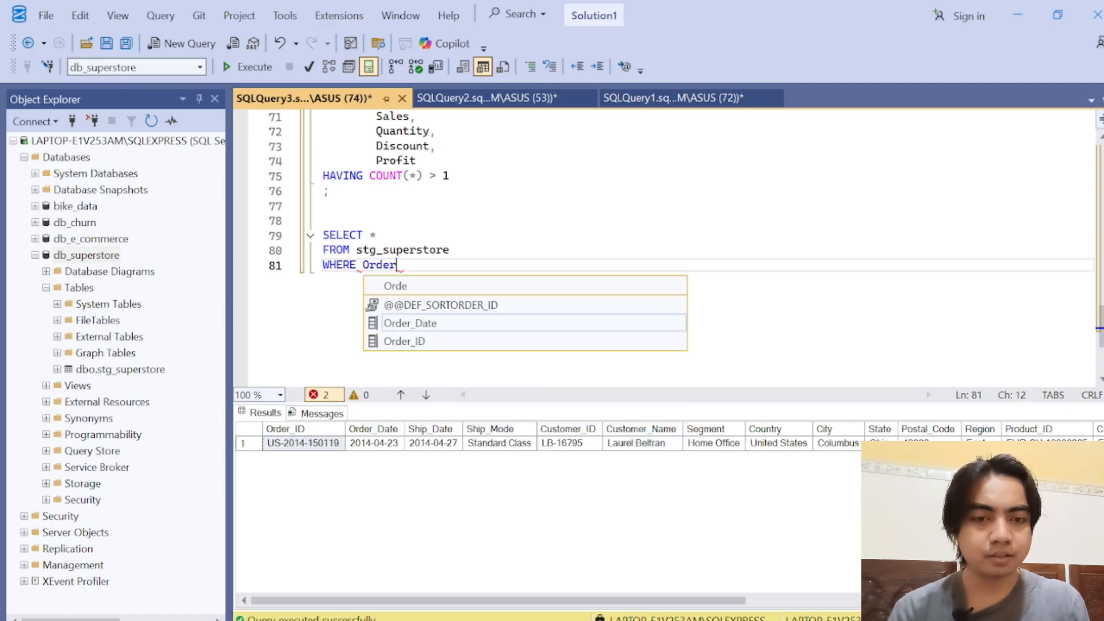
pyautogui.press('Down')
pyautogui.press('Down')
pyautogui.press('Down')
pyautogui.press('Tab')
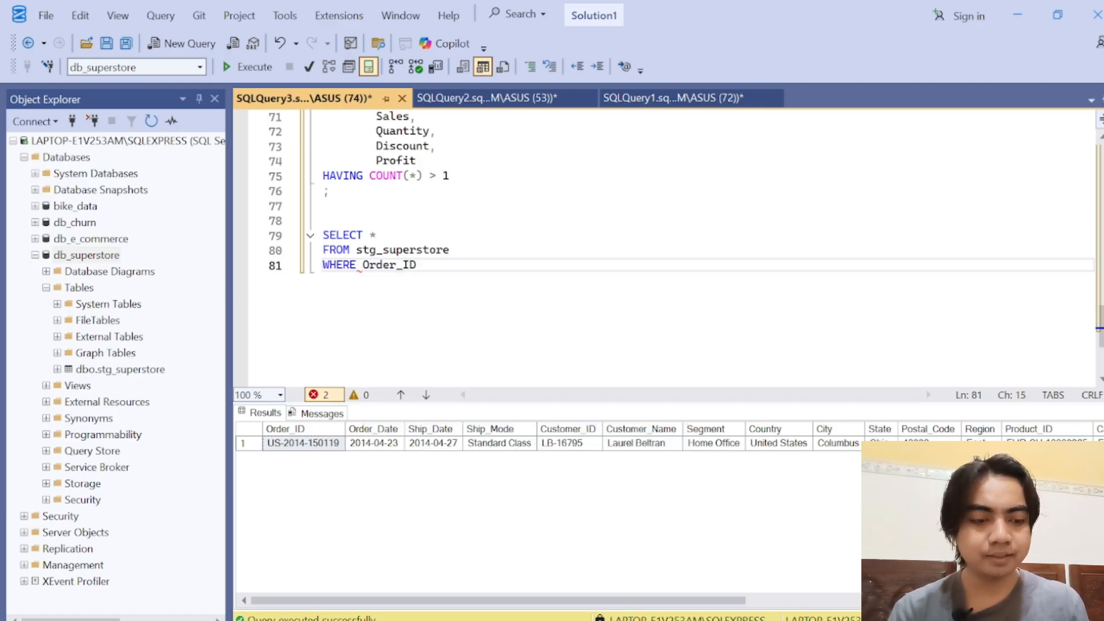
pyautogui.write("LIKE '")
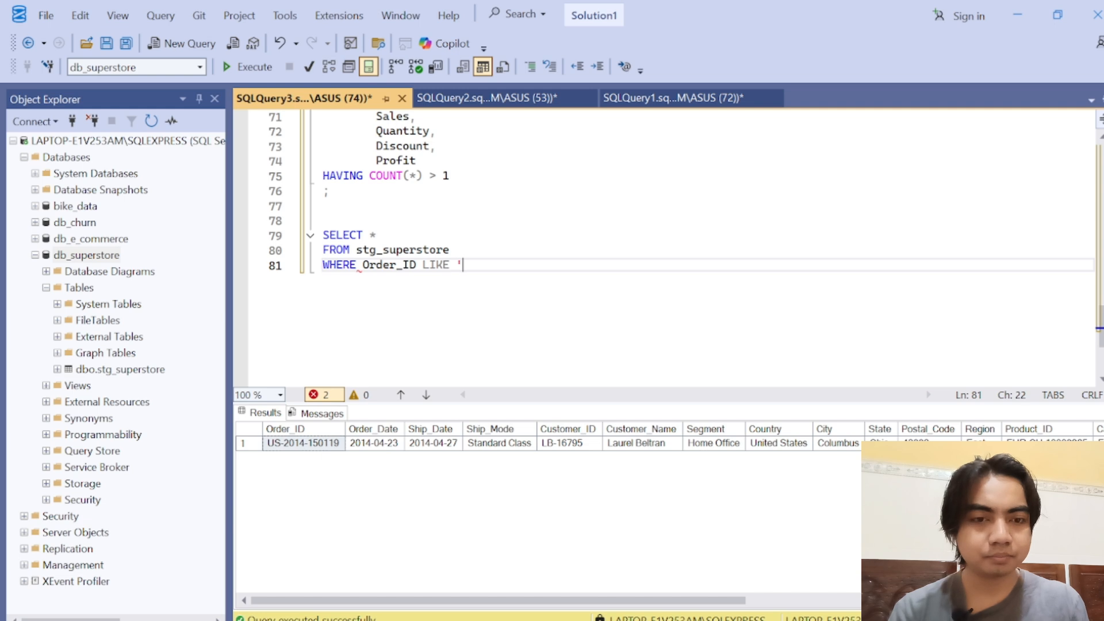
pyautogui.hotkey('ctrl', 'v')
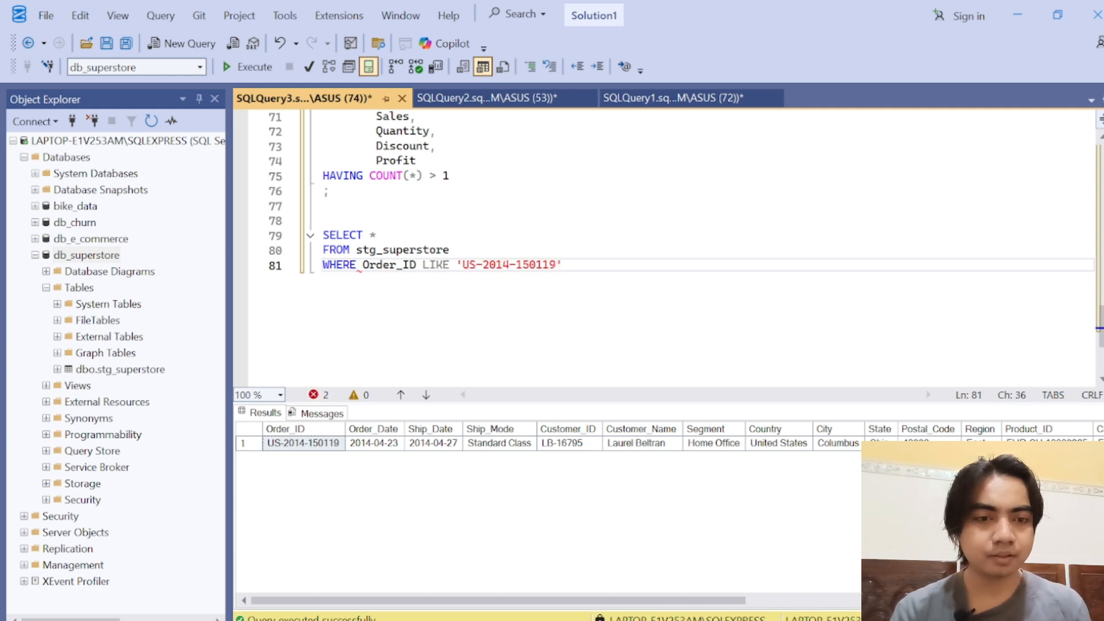
# Step: Run only the new order lookup query and enlarge the results grid to show all its rows
pyautogui.moveTo(563, 265); pyautogui.dragTo(323, 234)
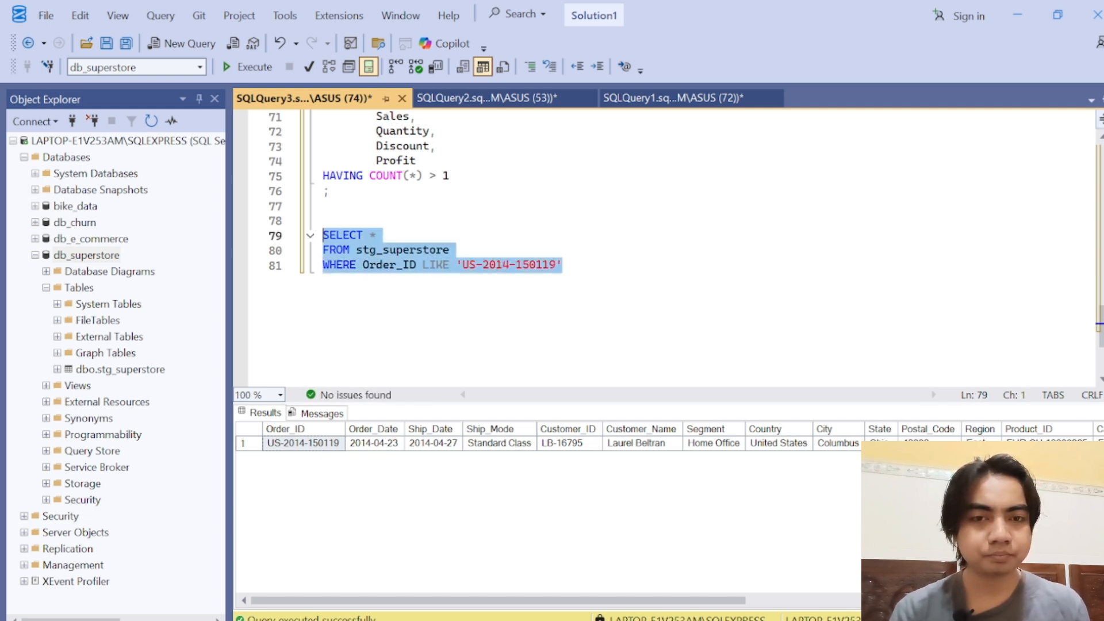
pyautogui.click(255, 66)
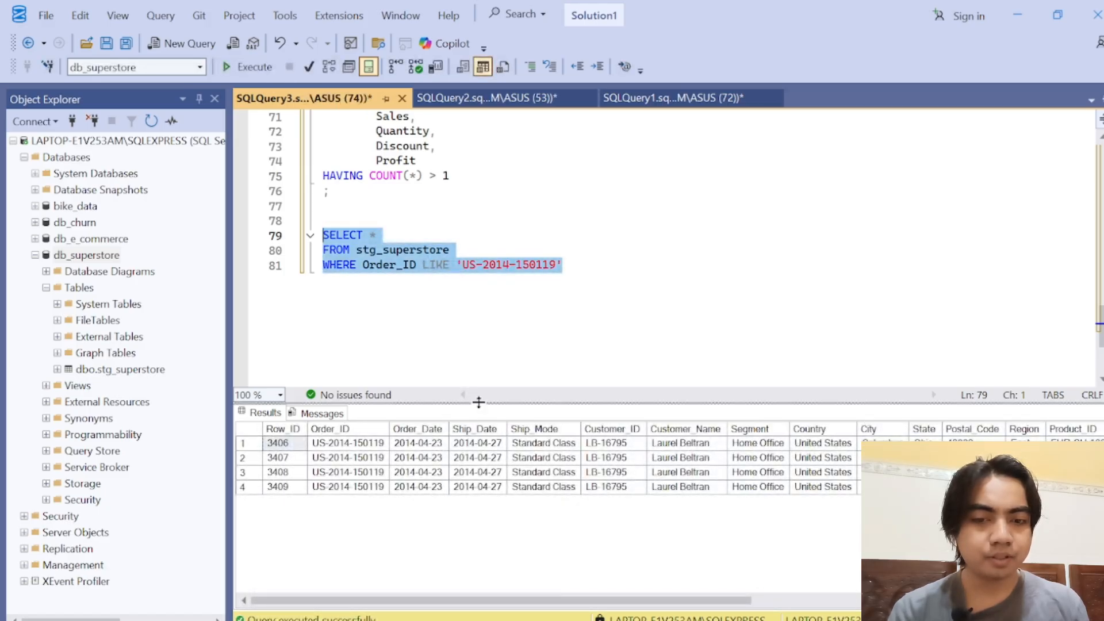
pyautogui.moveTo(476, 403); pyautogui.dragTo(456, 350)
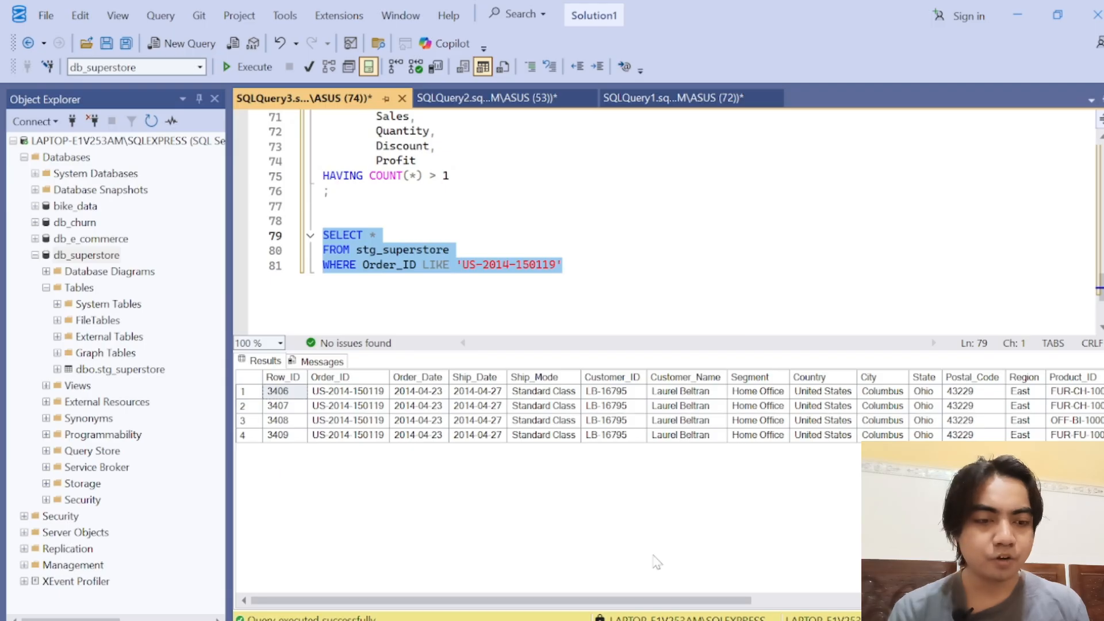
# Step: Compare the order's rows across the product, Sales, Quantity, Discount and Profit columns
pyautogui.moveTo(656, 599); pyautogui.dragTo(1000, 605)
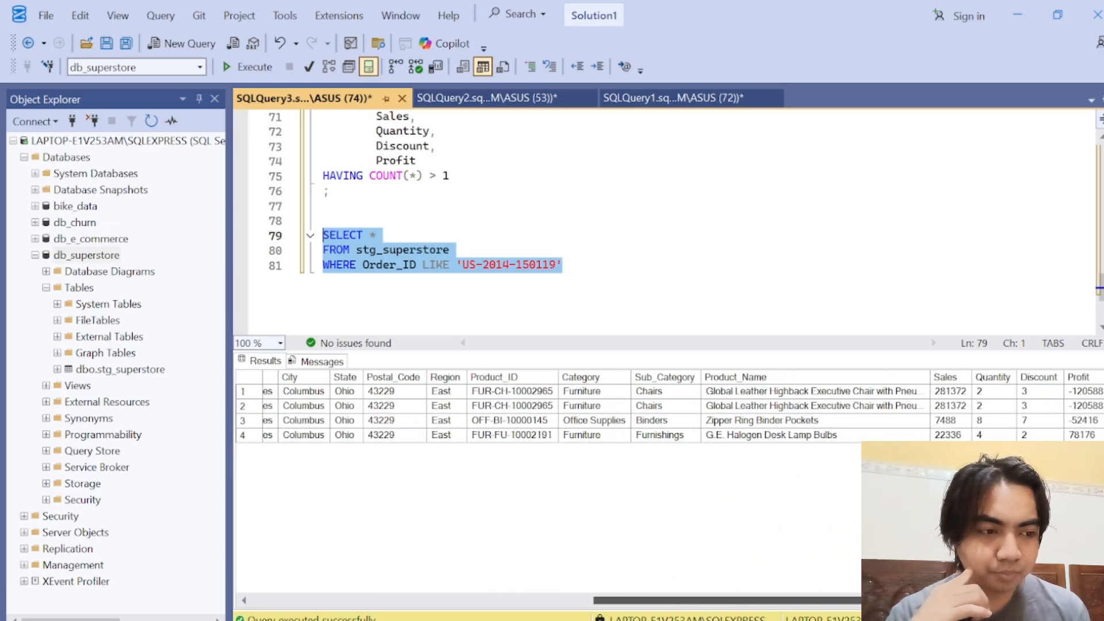
pyautogui.click(1084, 393)
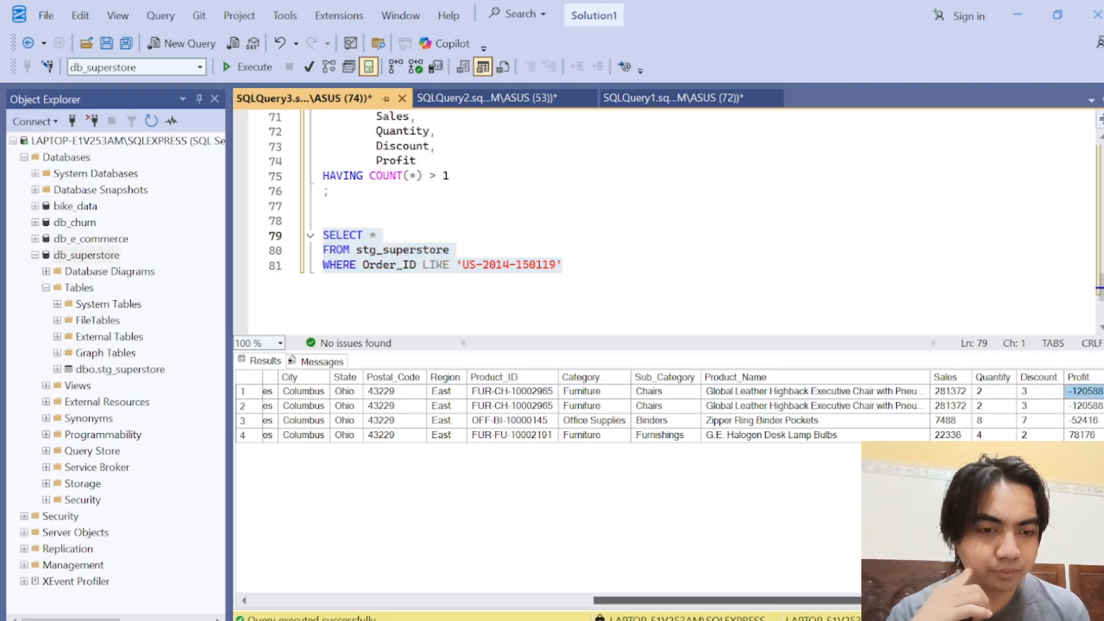
pyautogui.moveTo(920, 601); pyautogui.dragTo(578, 600)
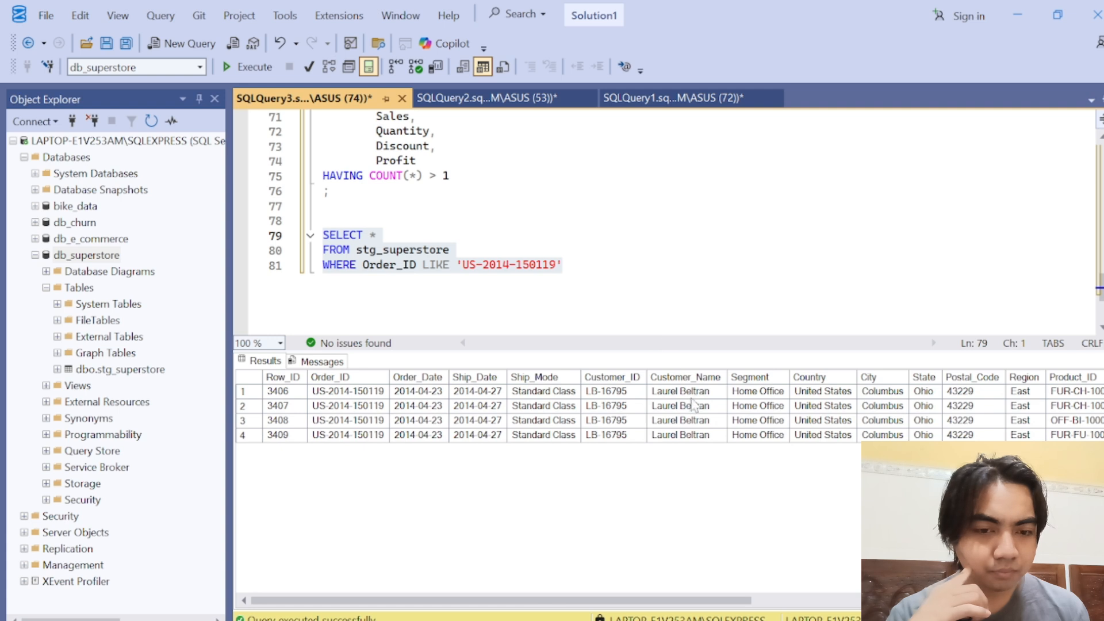
# Step: Compare the order's first two rows by Row_ID, order and ship dates, ship mode and customer name
pyautogui.click(695, 393)
pyautogui.click(286, 392)
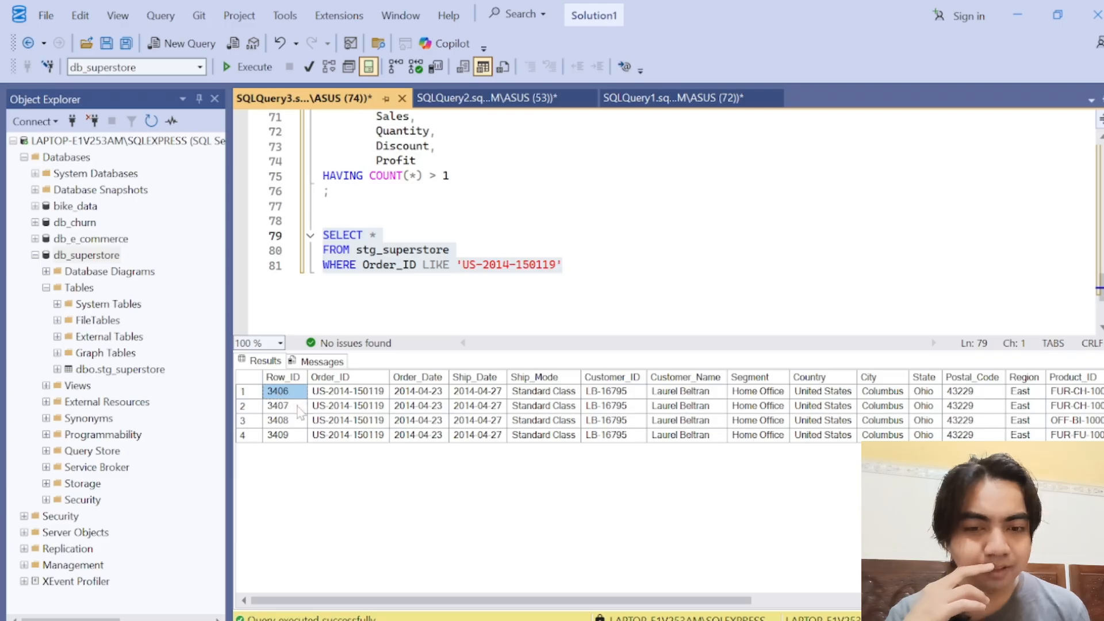
pyautogui.click(297, 406)
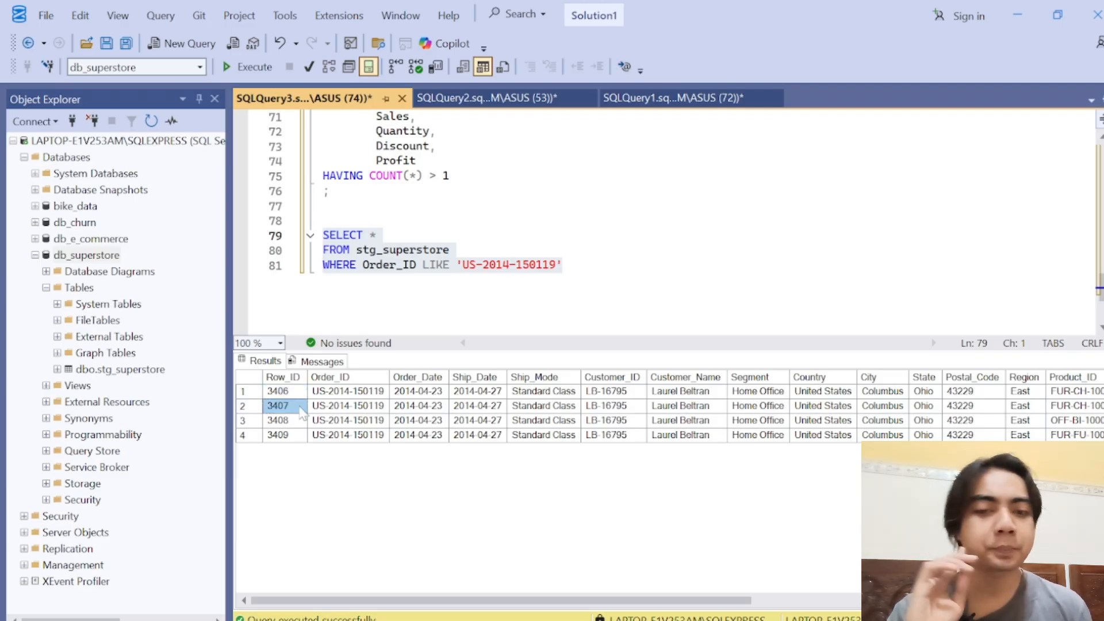
pyautogui.click(323, 410)
pyautogui.click(400, 411)
pyautogui.click(454, 409)
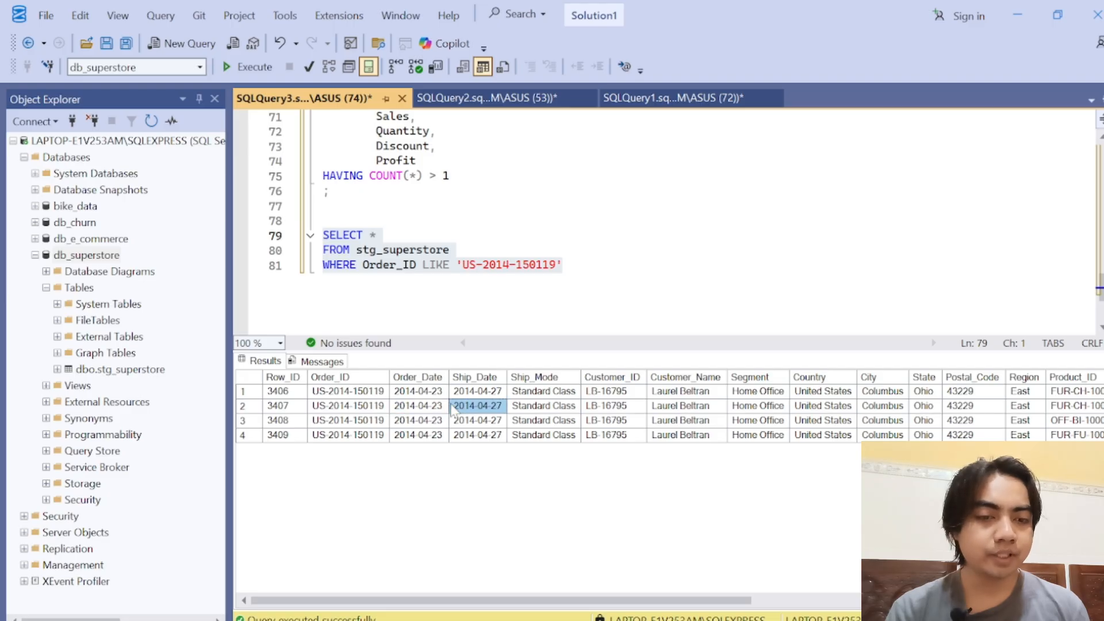
pyautogui.click(653, 397)
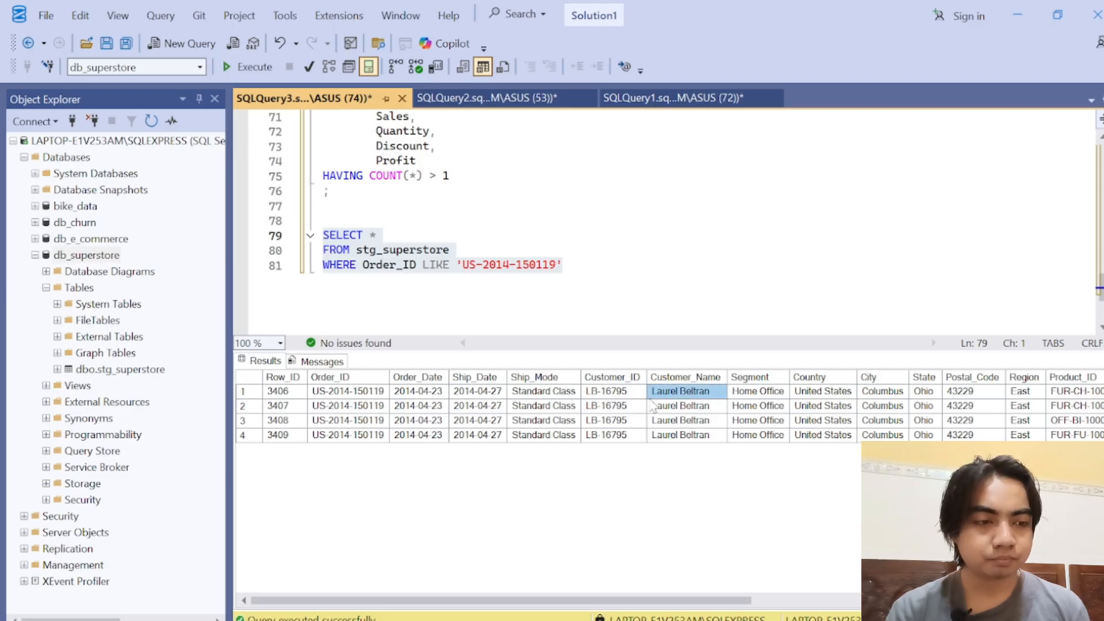
pyautogui.click(537, 407)
pyautogui.click(287, 408)
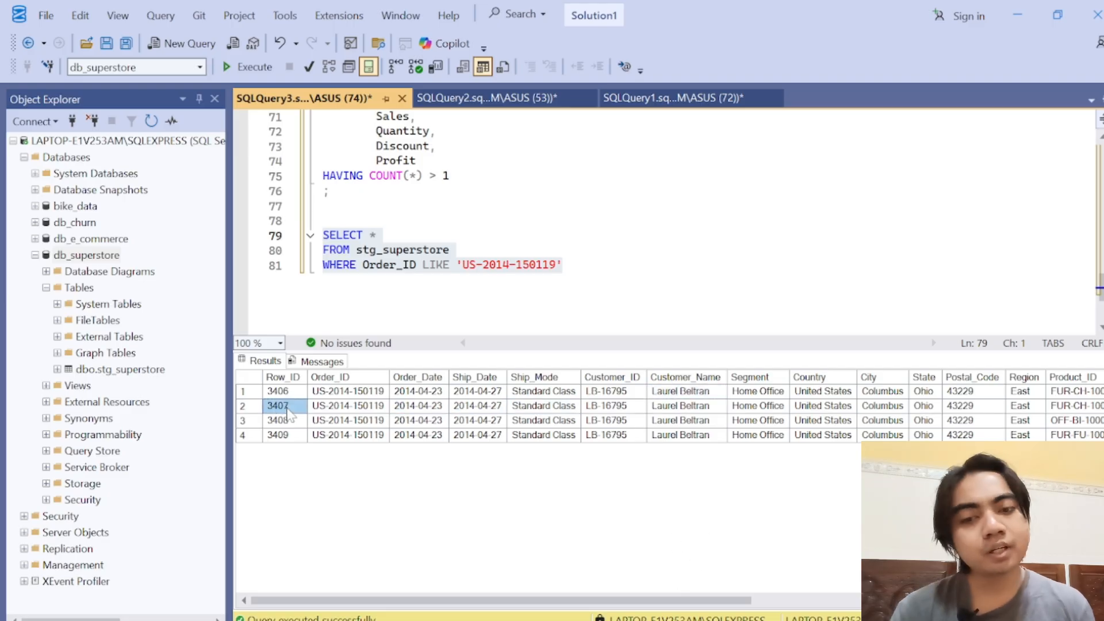
# Step: Copy the Row_ID 3407 from the order's second result row and paste it two lines below the order lookup query
pyautogui.press('Up')
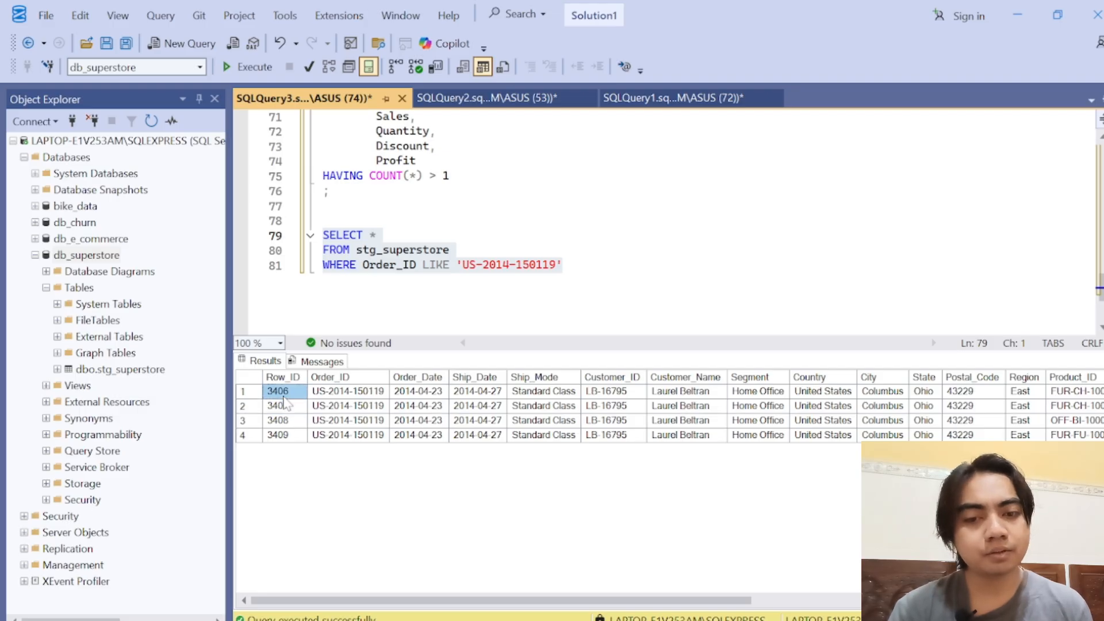
pyautogui.rightClick(284, 404)
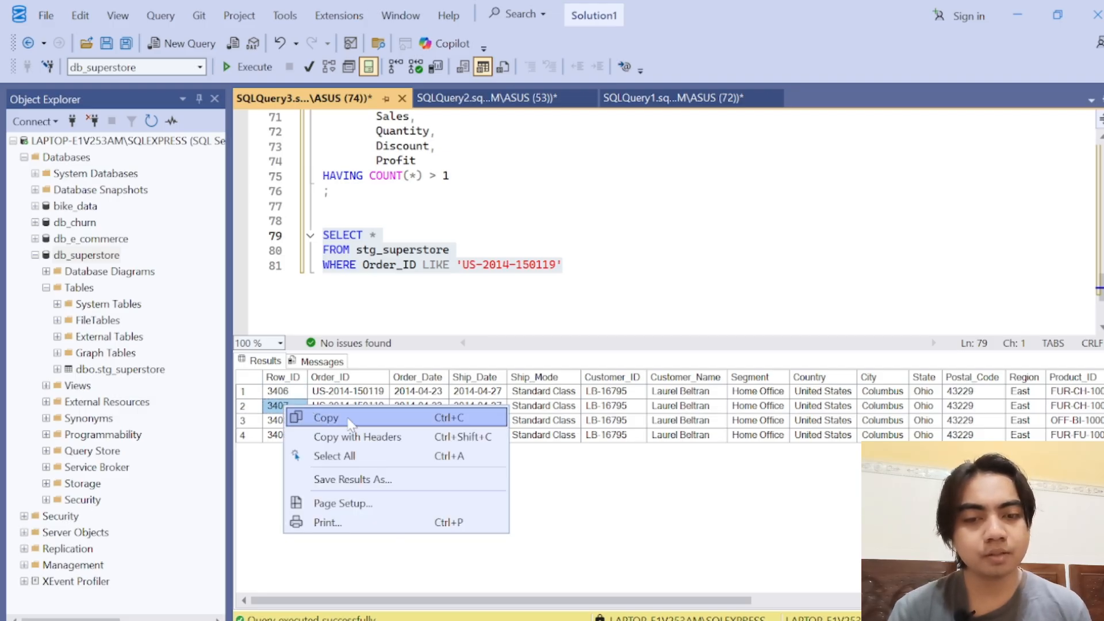
pyautogui.click(325, 418)
pyautogui.click(570, 265)
pyautogui.press('Return')
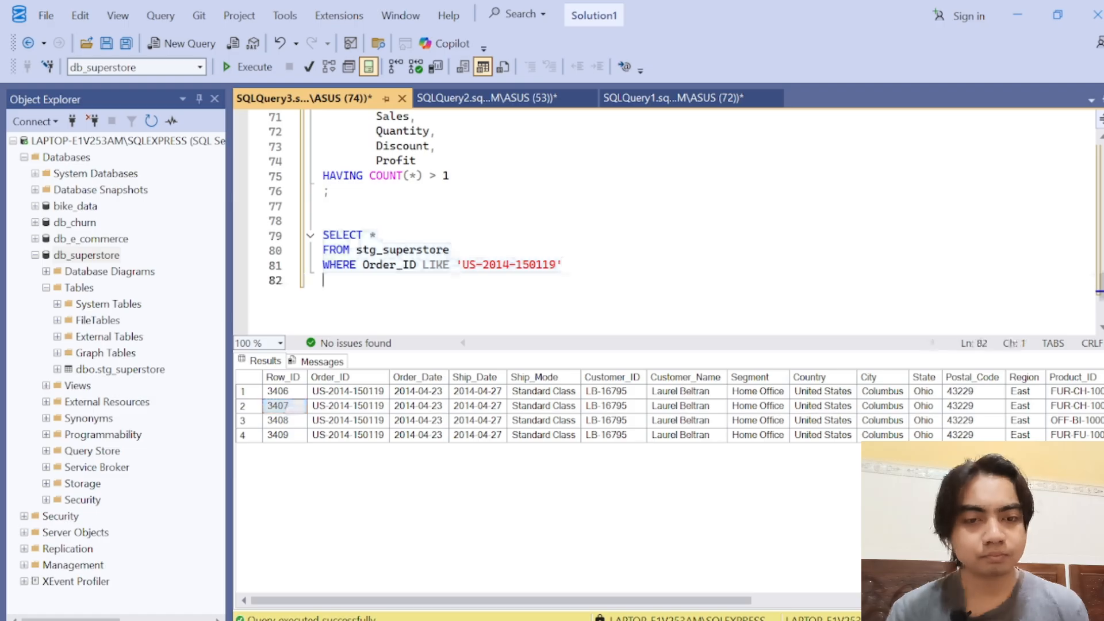
pyautogui.press('Return')
pyautogui.hotkey('ctrl', 'v')
# Step: Enclose the pasted 3407 in single quotes
pyautogui.write("'")
pyautogui.press('Left')
pyautogui.press('Left')
pyautogui.press('Left')
pyautogui.press('Left')
pyautogui.press('Left')
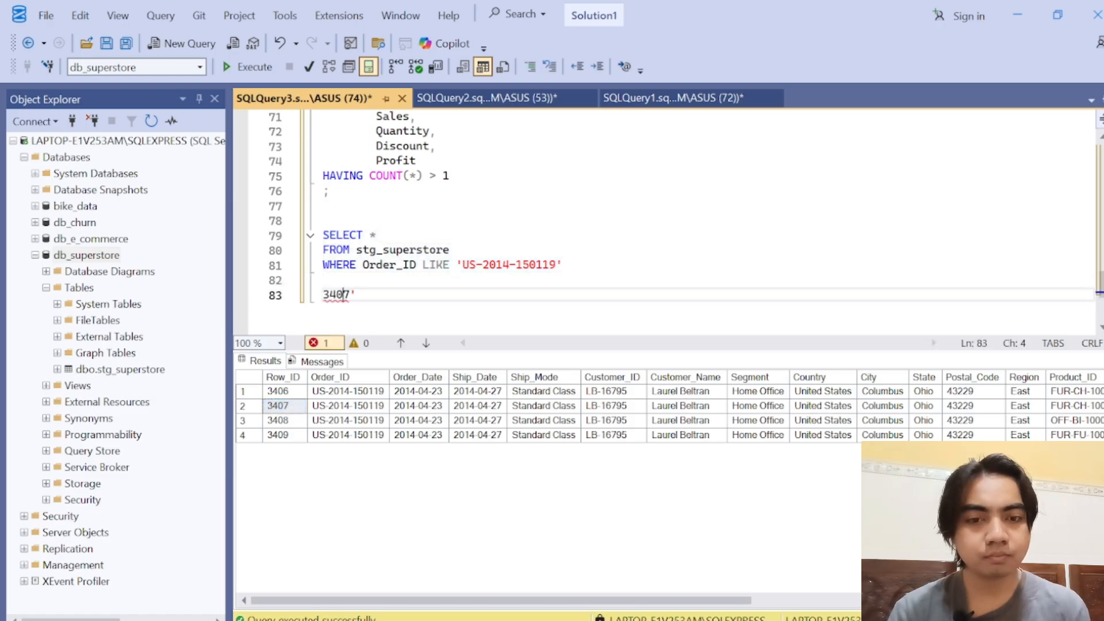
pyautogui.write("'")
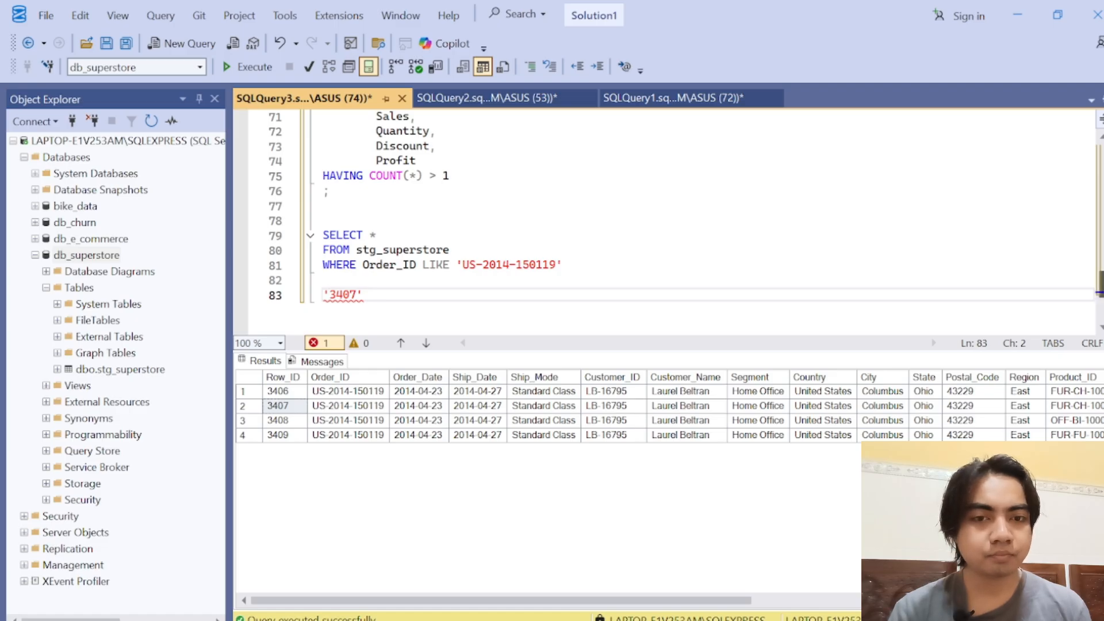
pyautogui.scroll(5, 575, 219)
pyautogui.scroll(-5, 575, 218)
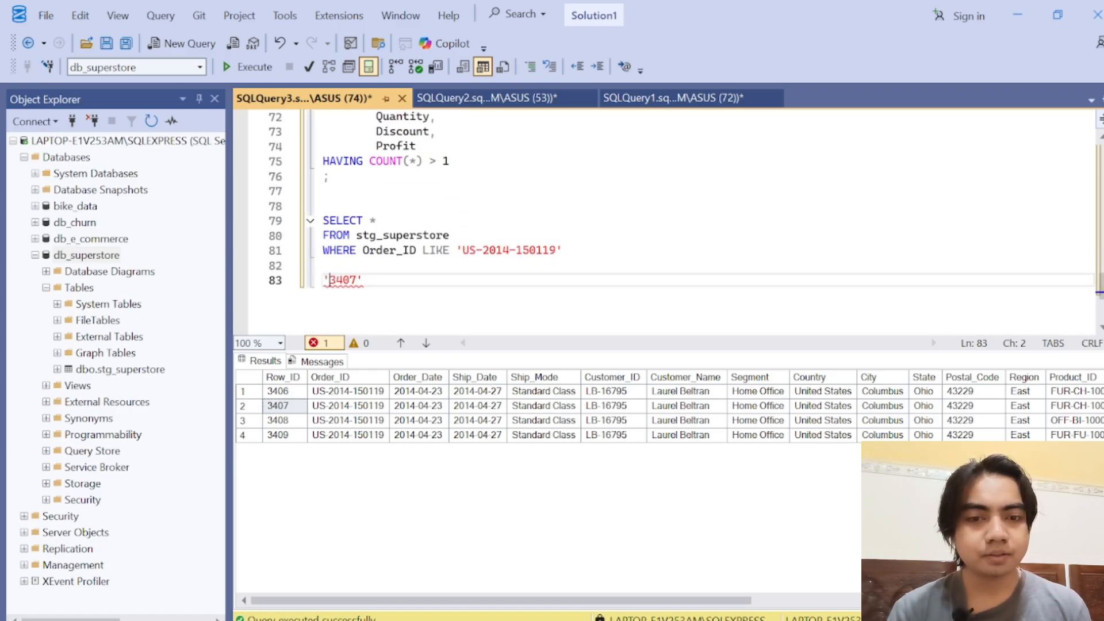
pyautogui.press('End')
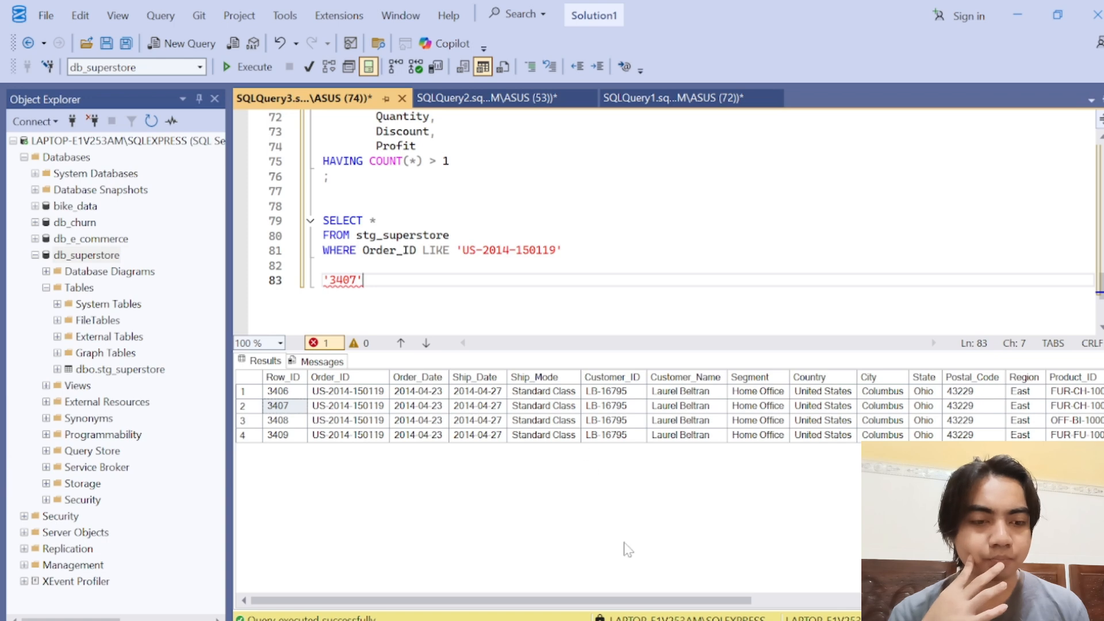
pyautogui.moveTo(632, 600); pyautogui.dragTo(448, 599)
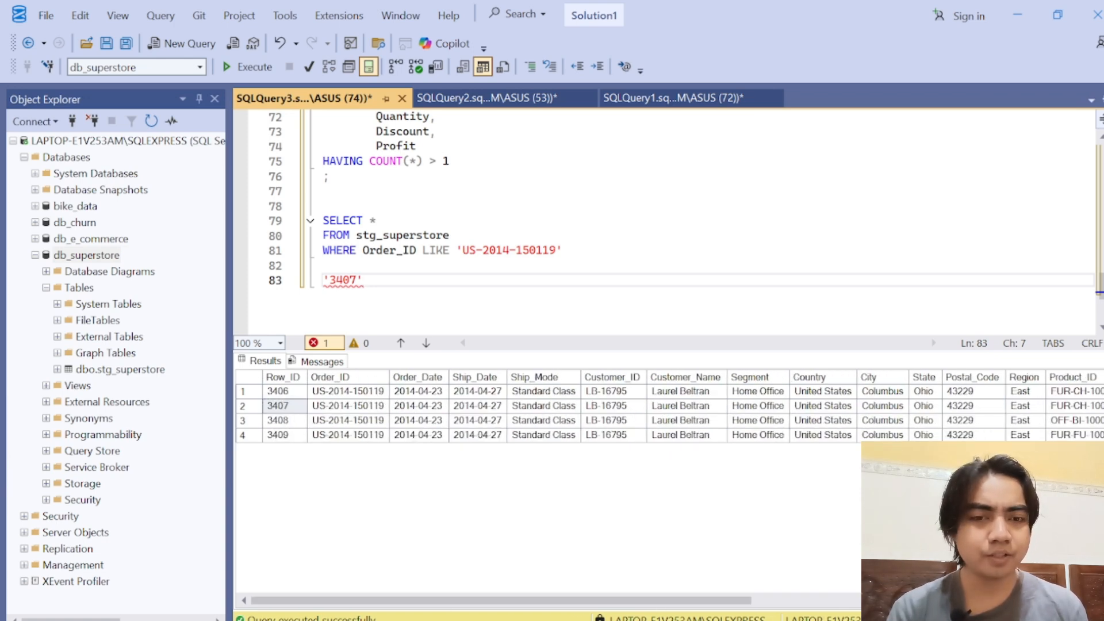
# Step: Start a CREATE VIEW statement named vw_superstore_data two lines below the noted row ID
pyautogui.press('Return')
pyautogui.press('Return')
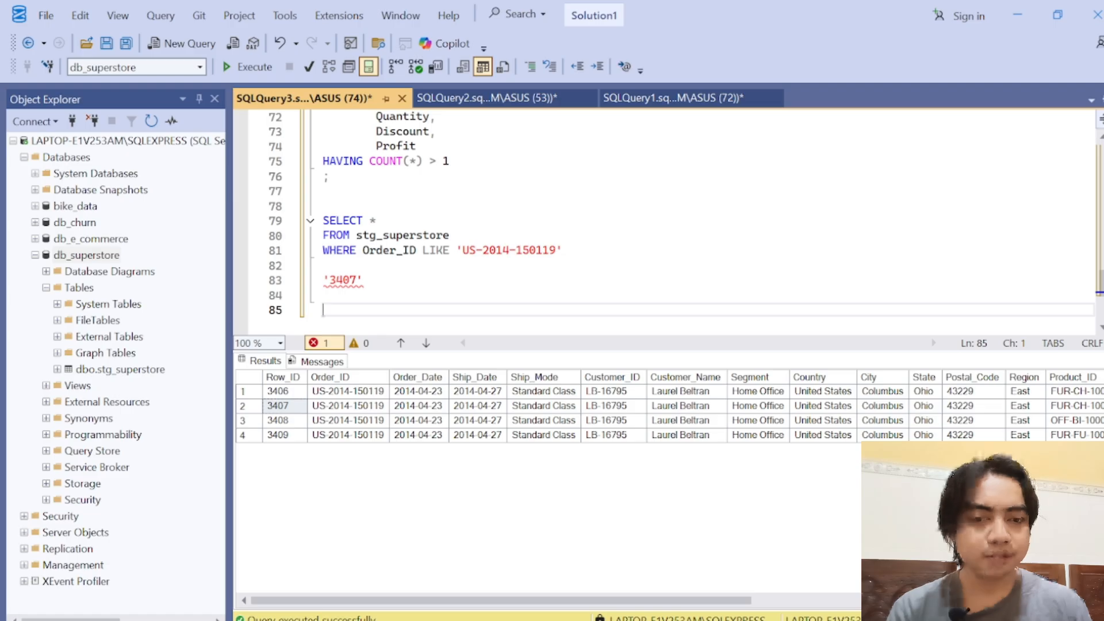
pyautogui.moveTo(625, 351); pyautogui.dragTo(642, 504)
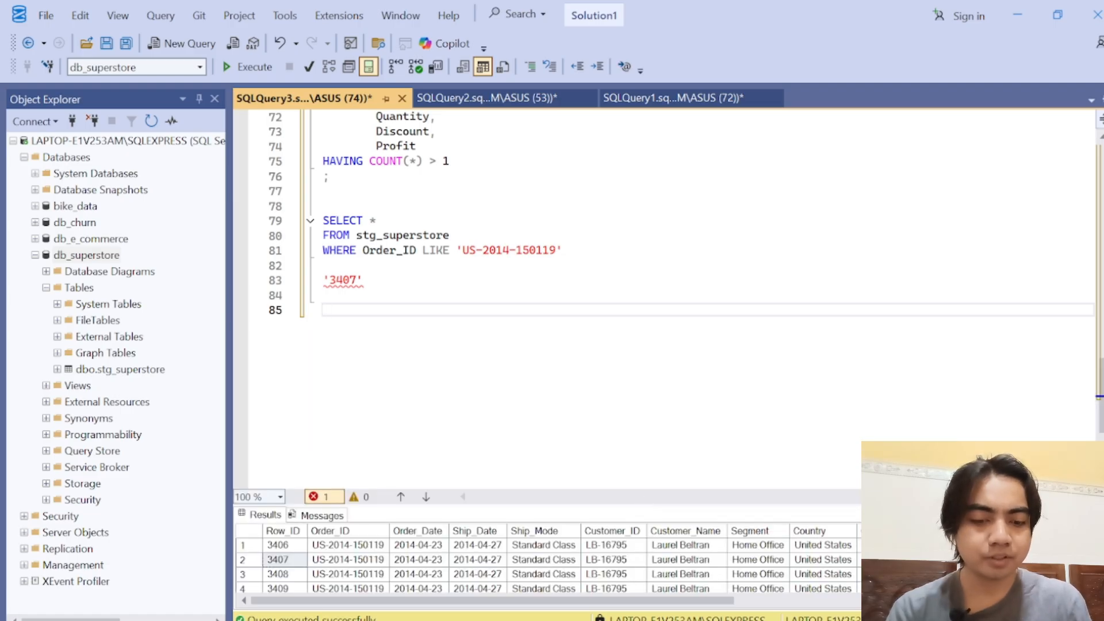
pyautogui.write('SE')
pyautogui.press('BackSpace')
pyautogui.press('BackSpace')
pyautogui.write('C')
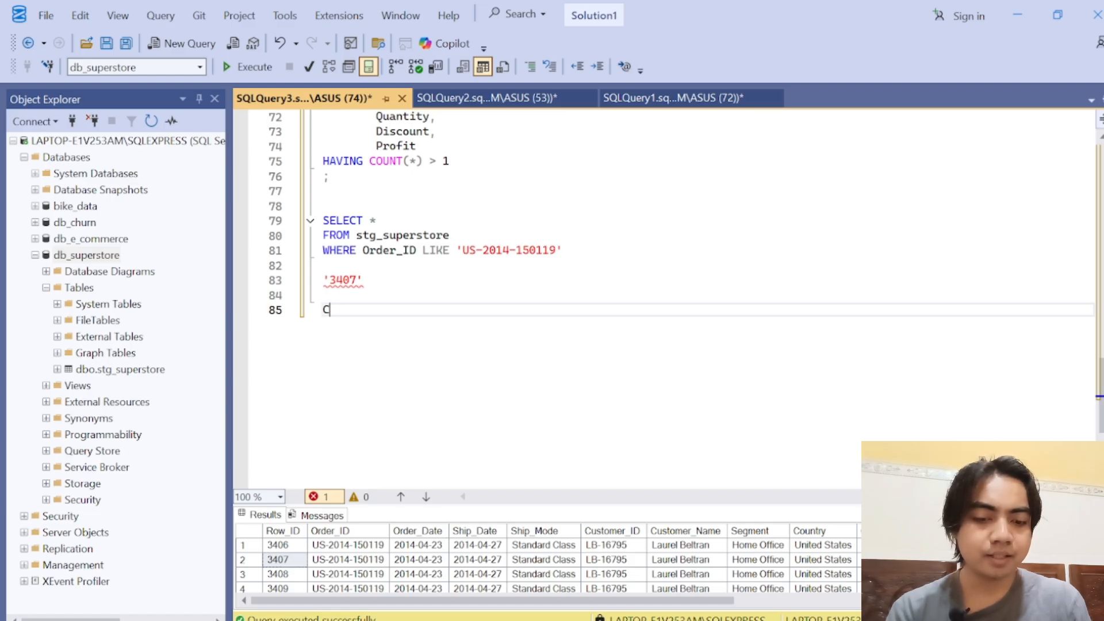
pyautogui.write('REATE VIEW ')
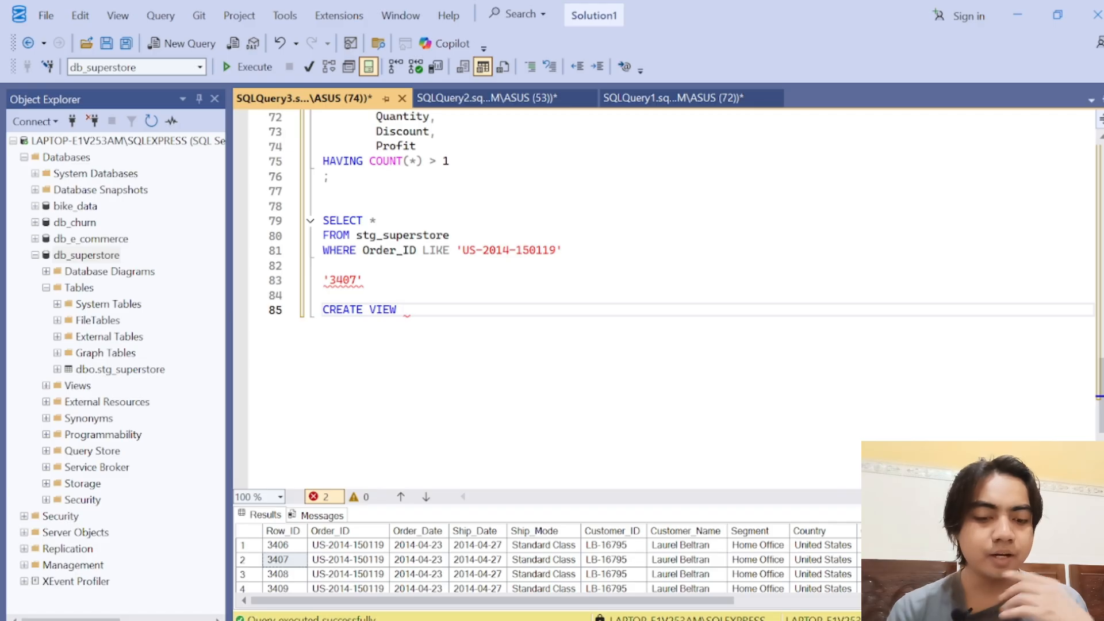
pyautogui.write('vw_')
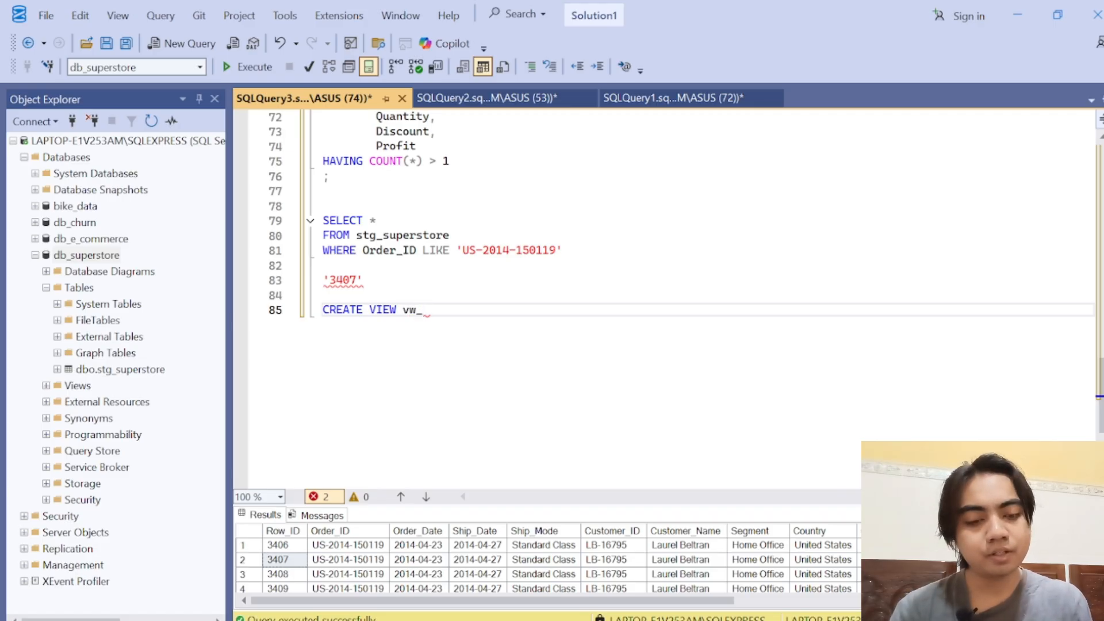
pyautogui.write('superstore')
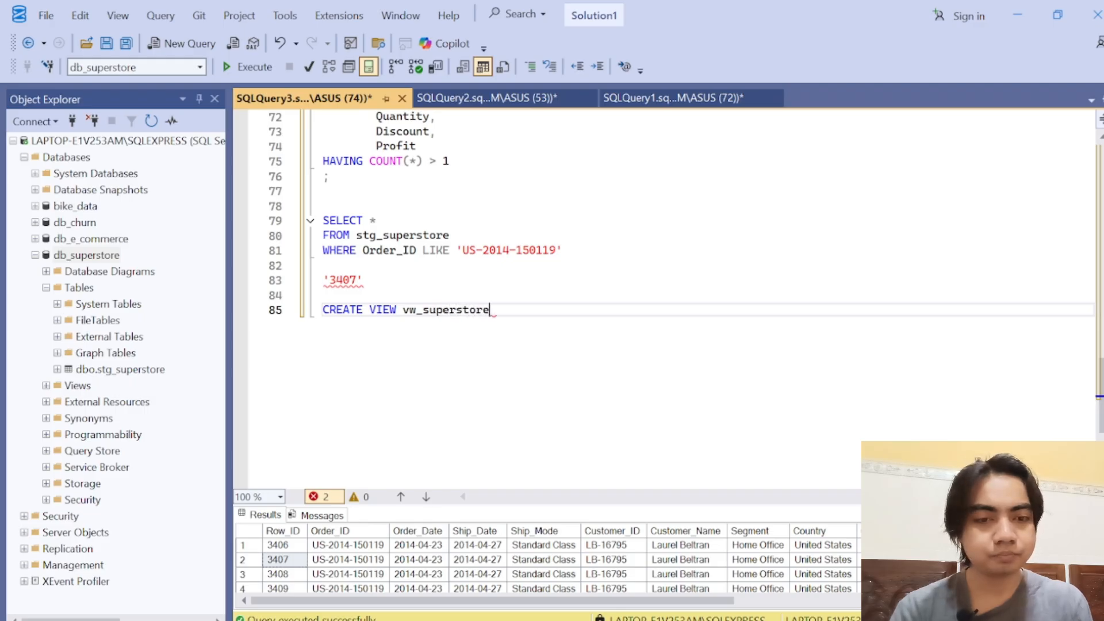
pyautogui.write('_da')
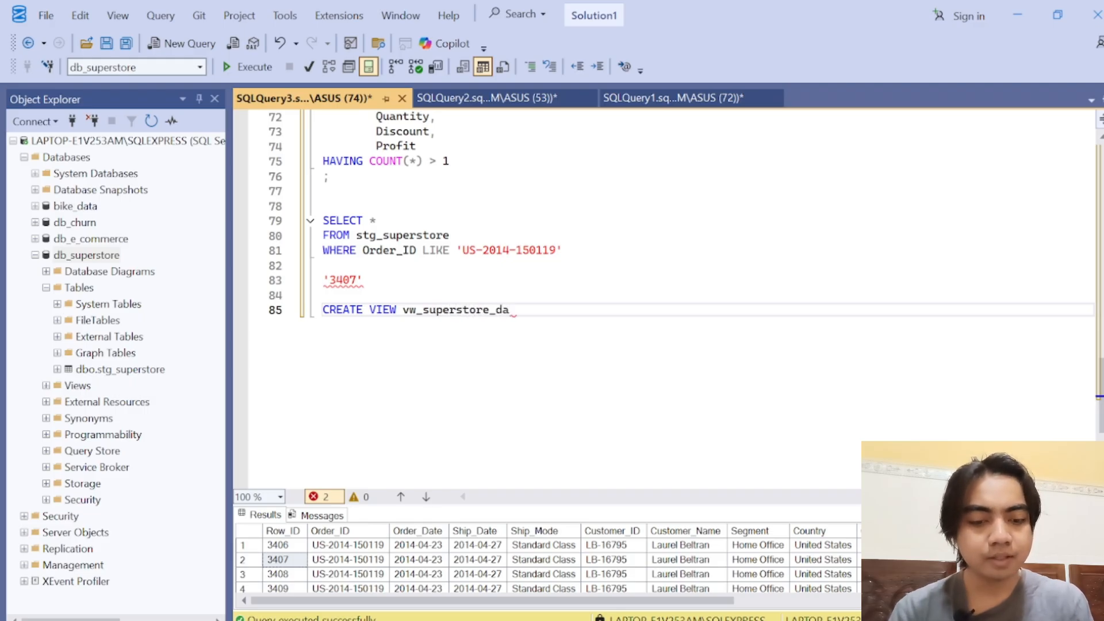
pyautogui.write('ta')
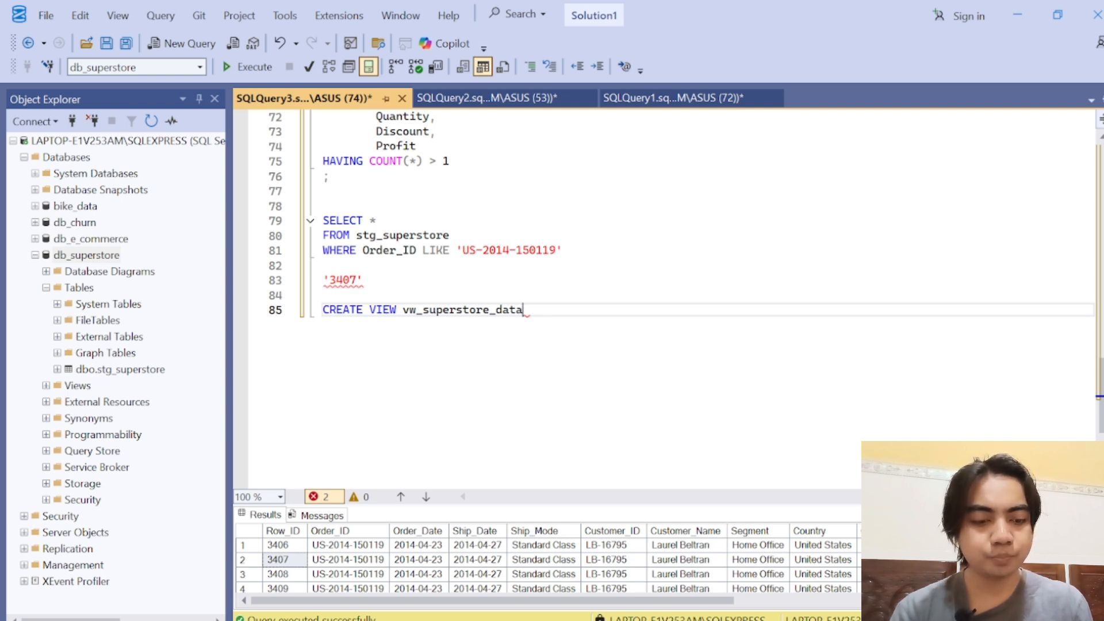
pyautogui.press('Return')
pyautogui.write('FROM')
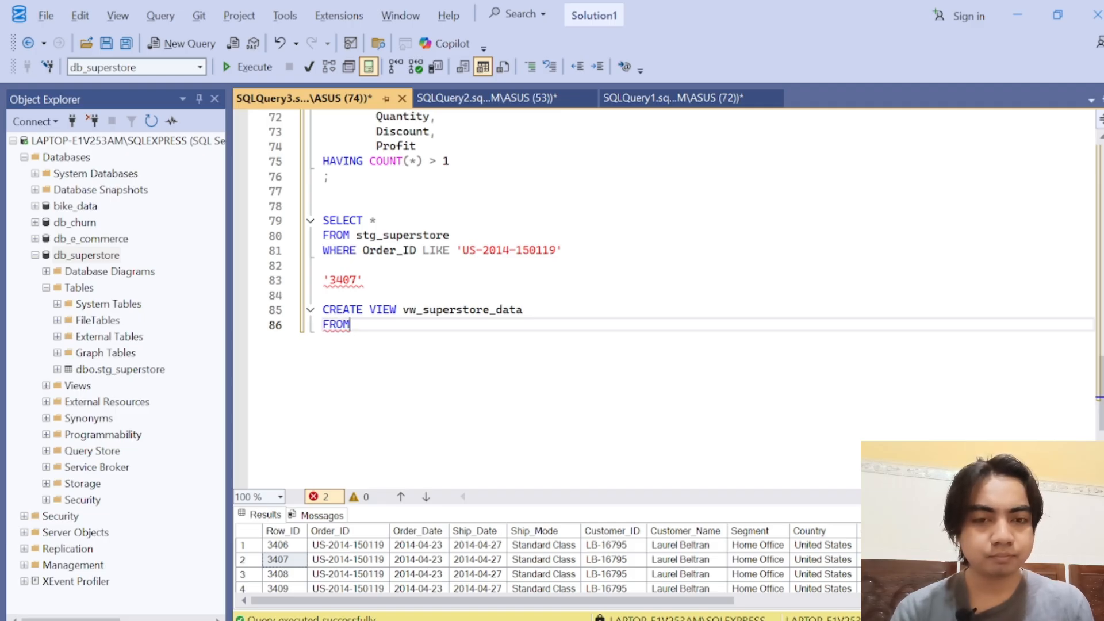
pyautogui.press('BackSpace')
pyautogui.press('BackSpace')
pyautogui.press('BackSpace')
pyautogui.press('BackSpace')
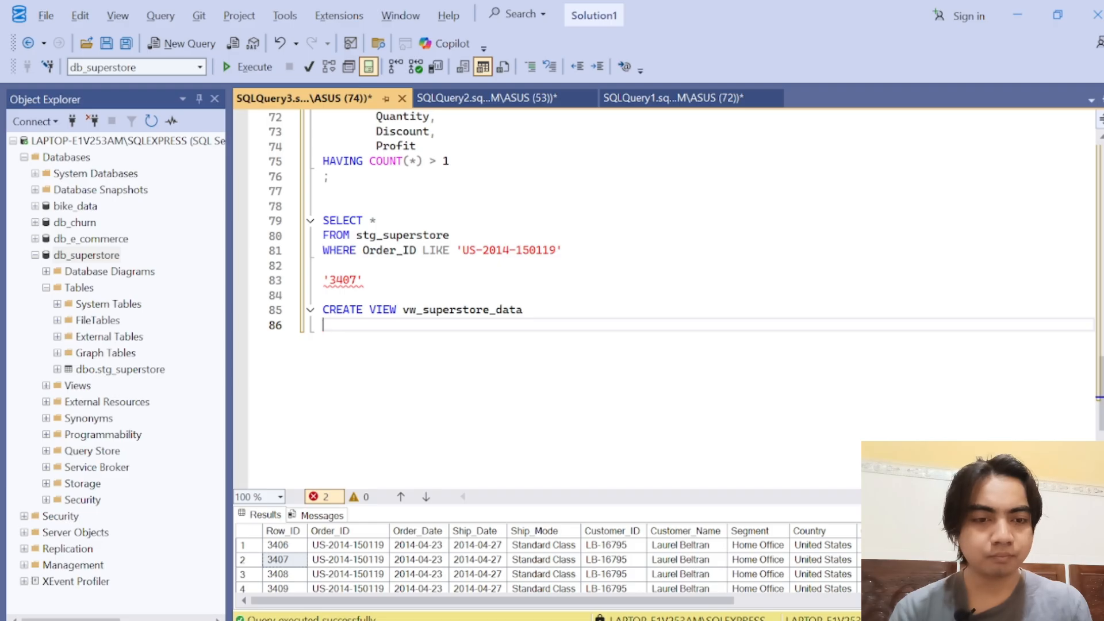
pyautogui.press('BackSpace')
# Step: Finish the view's header with AS and add SELECT * FROM stg_superstore as its query
pyautogui.write('AS')
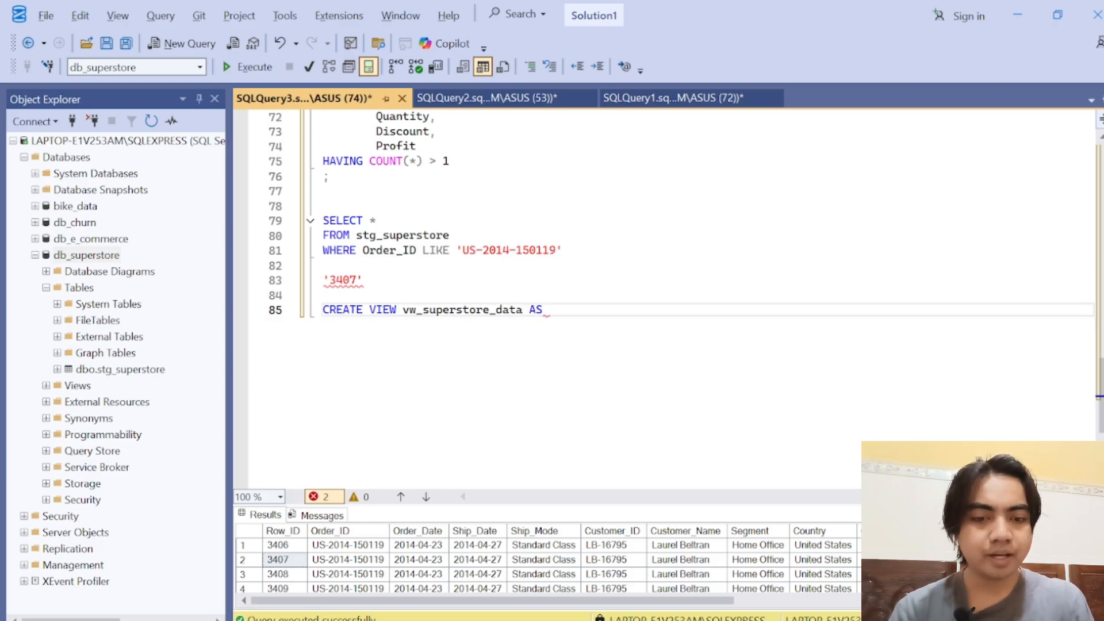
pyautogui.press('Return')
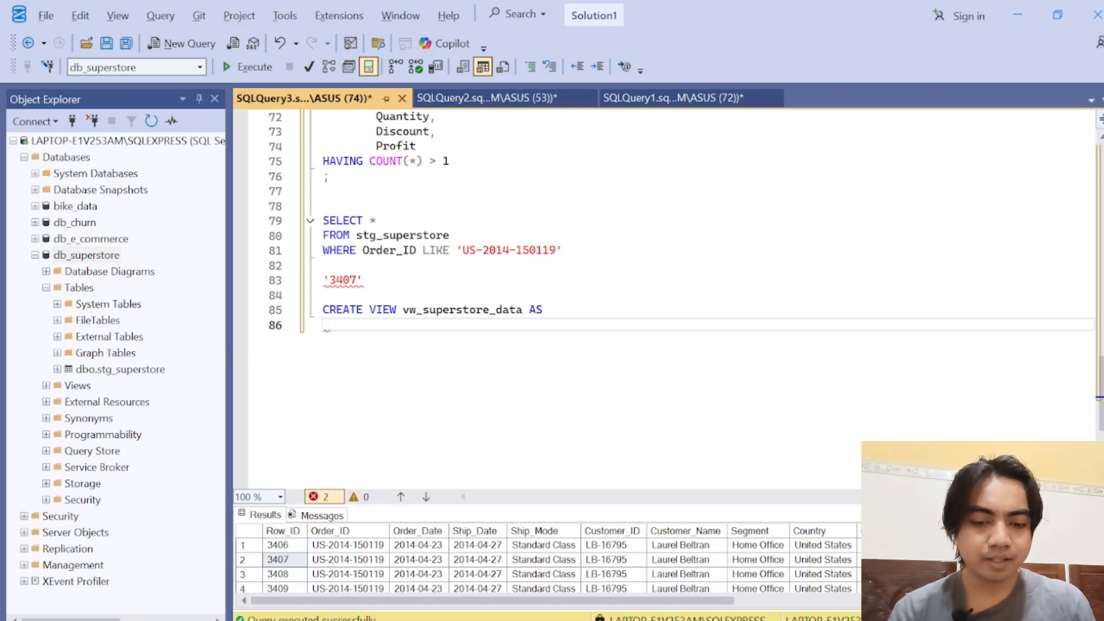
pyautogui.write('SELECT *')
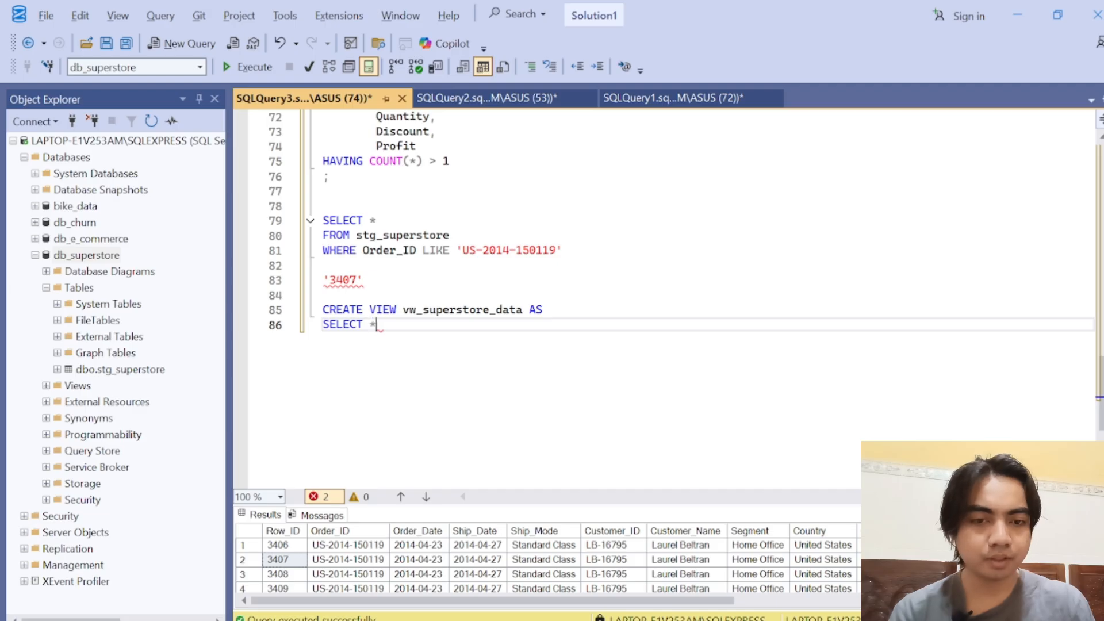
pyautogui.press('Return')
pyautogui.write('FROM ')
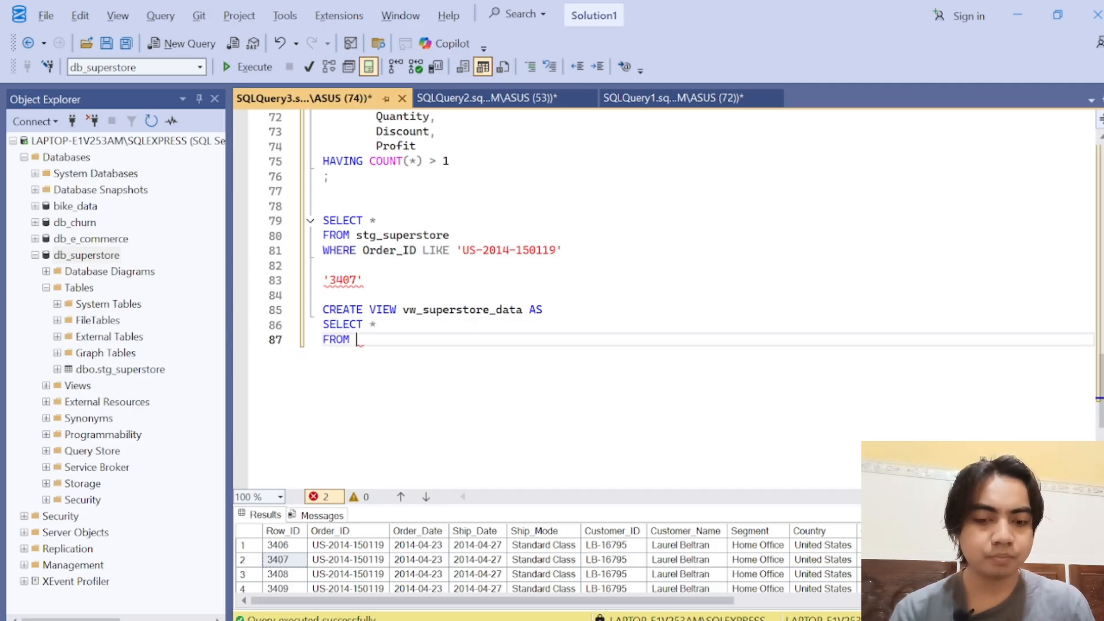
pyautogui.write('stg')
pyautogui.press('Down')
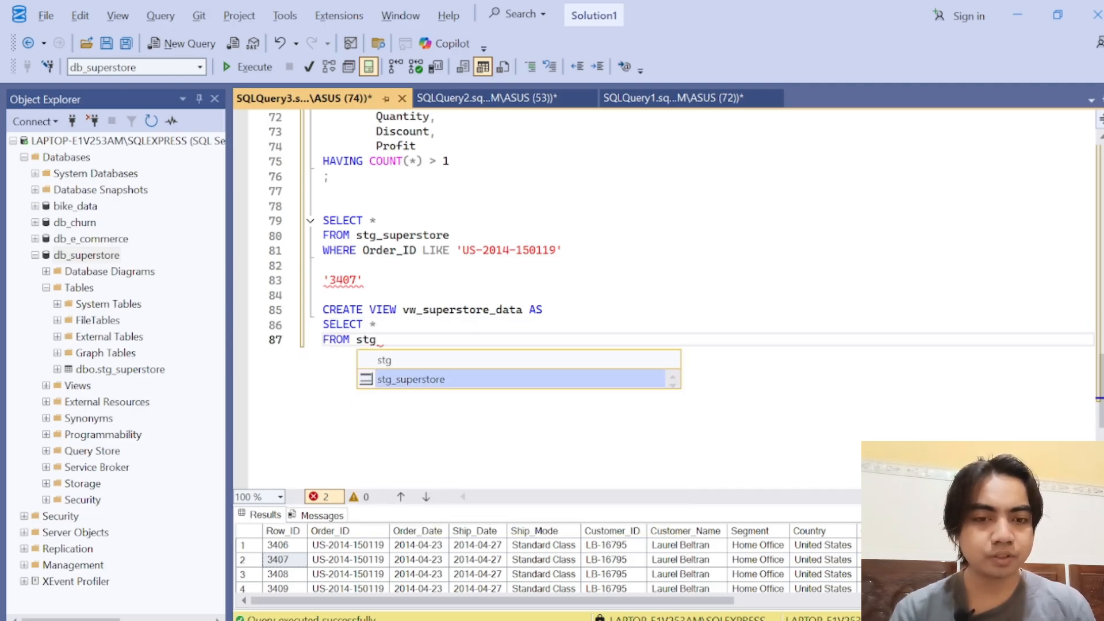
pyautogui.press('Tab')
pyautogui.press('Return')
# Step: Add a WHERE clause to the view's query that starts with Row_ID and the not-equal operator <>
pyautogui.write('WHERE')
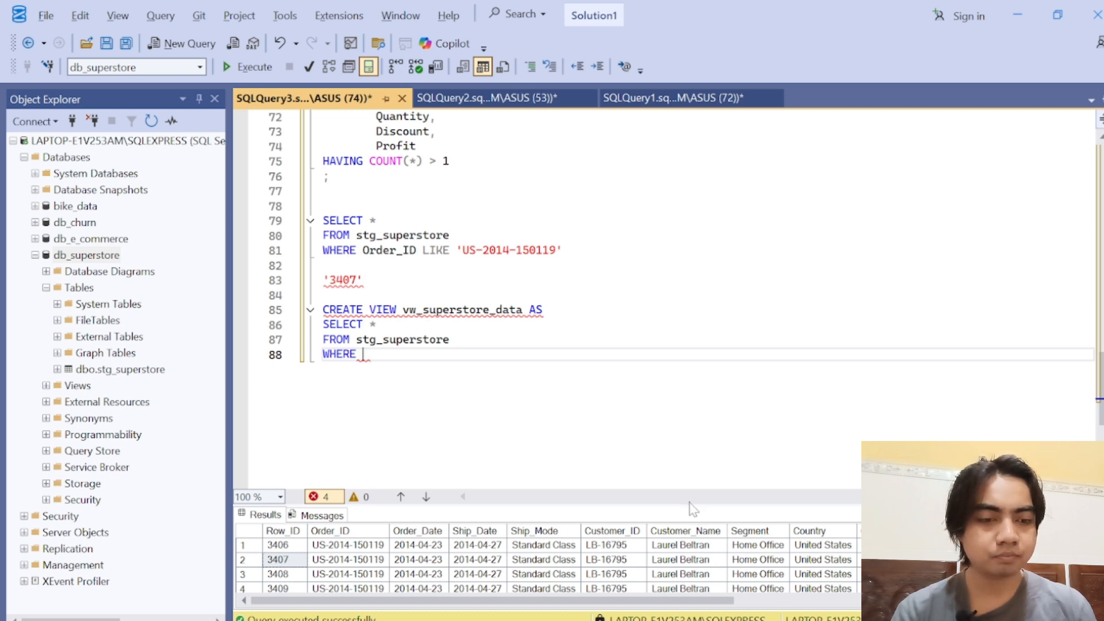
pyautogui.moveTo(685, 505); pyautogui.dragTo(691, 378)
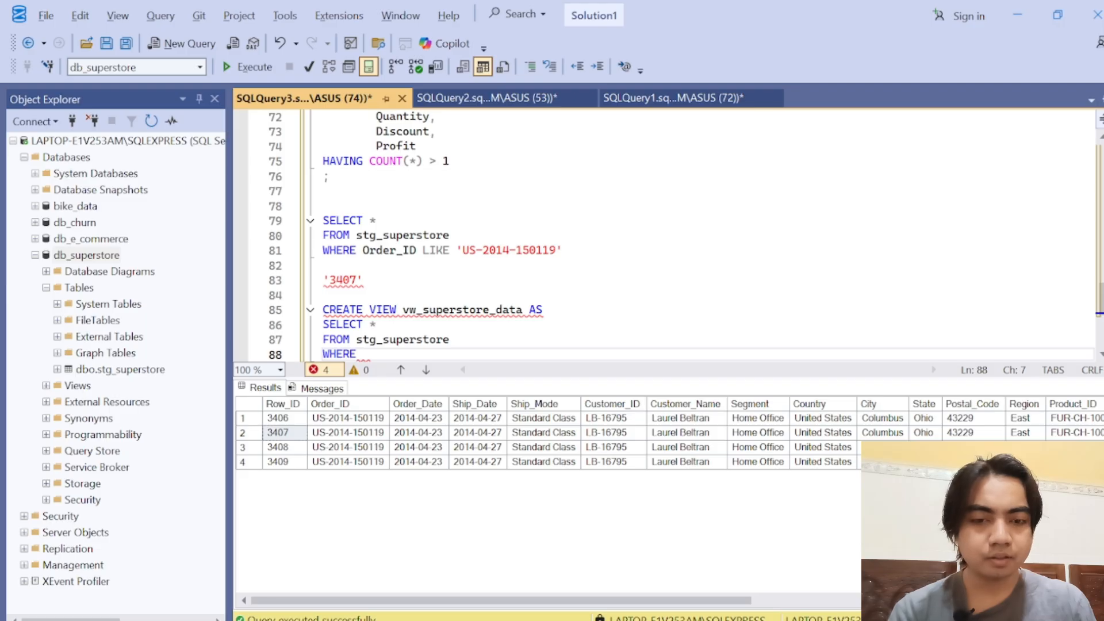
pyautogui.write('Row')
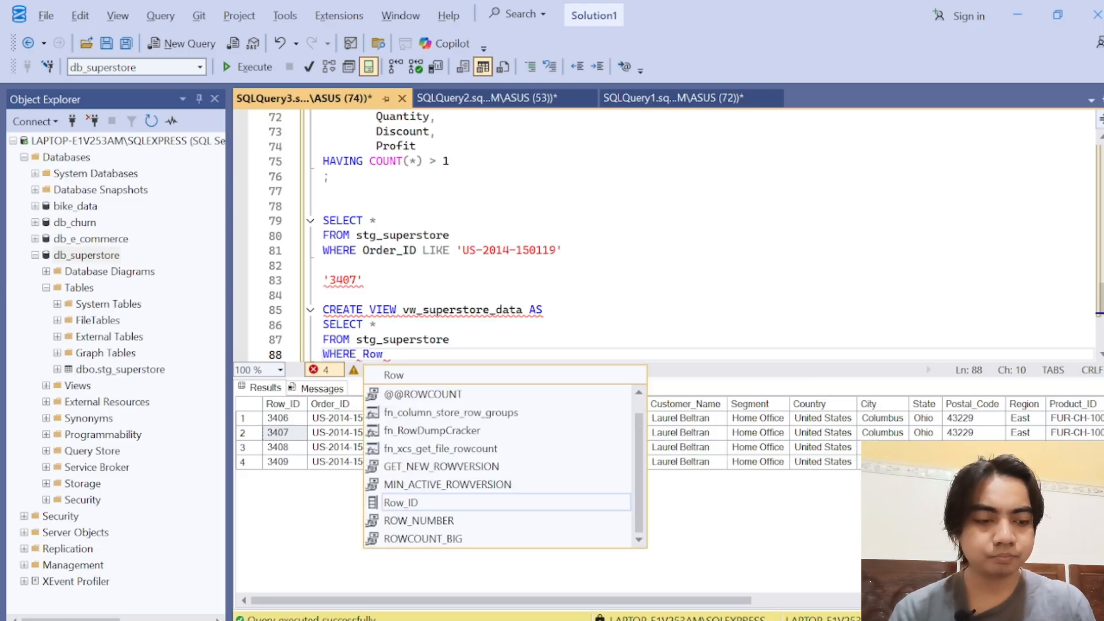
pyautogui.write('_ID')
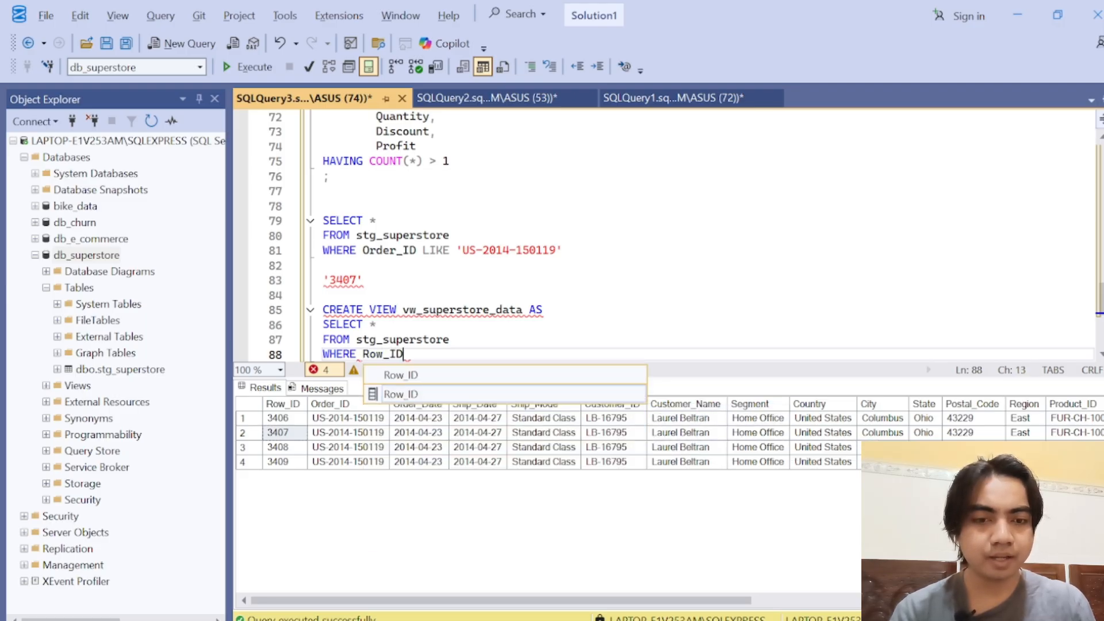
pyautogui.write(' <>')
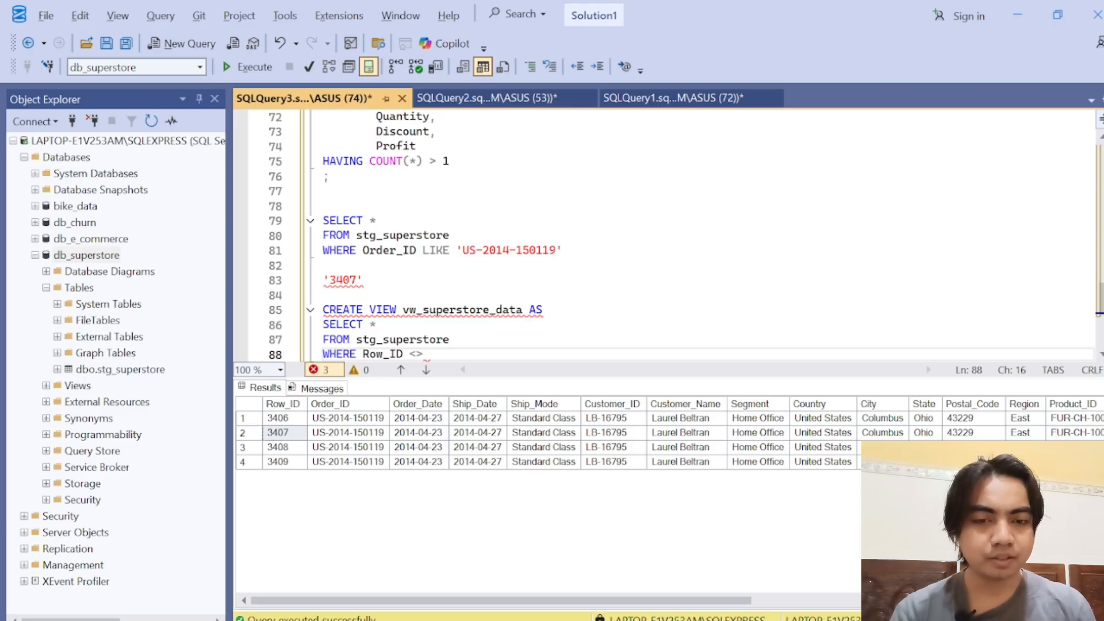
pyautogui.write(" ''")
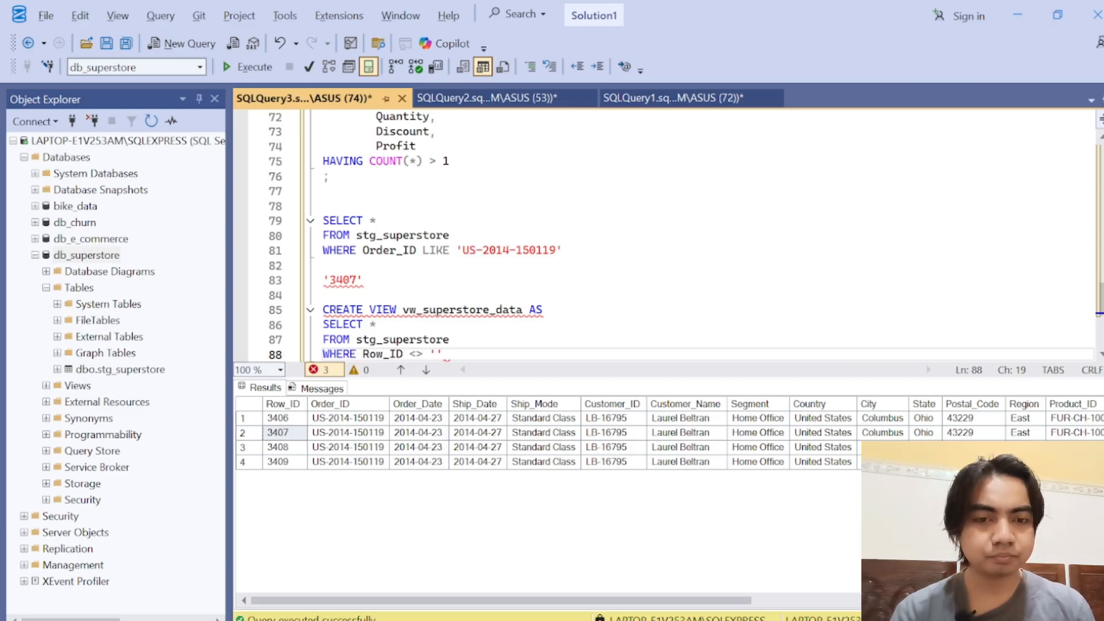
pyautogui.press('Left')
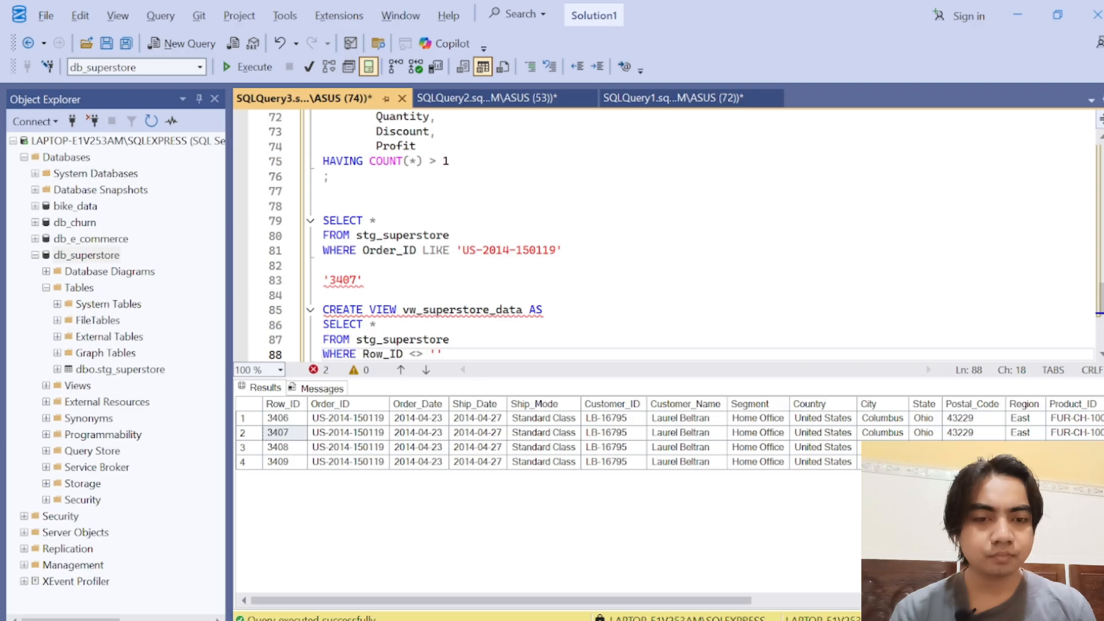
pyautogui.press('Delete')
pyautogui.press('BackSpace')
# Step: Complete the view's Row_ID condition with the noted value 3407, without quotes
pyautogui.doubleClick(343, 280)
pyautogui.hotkey('ctrl', 'c')
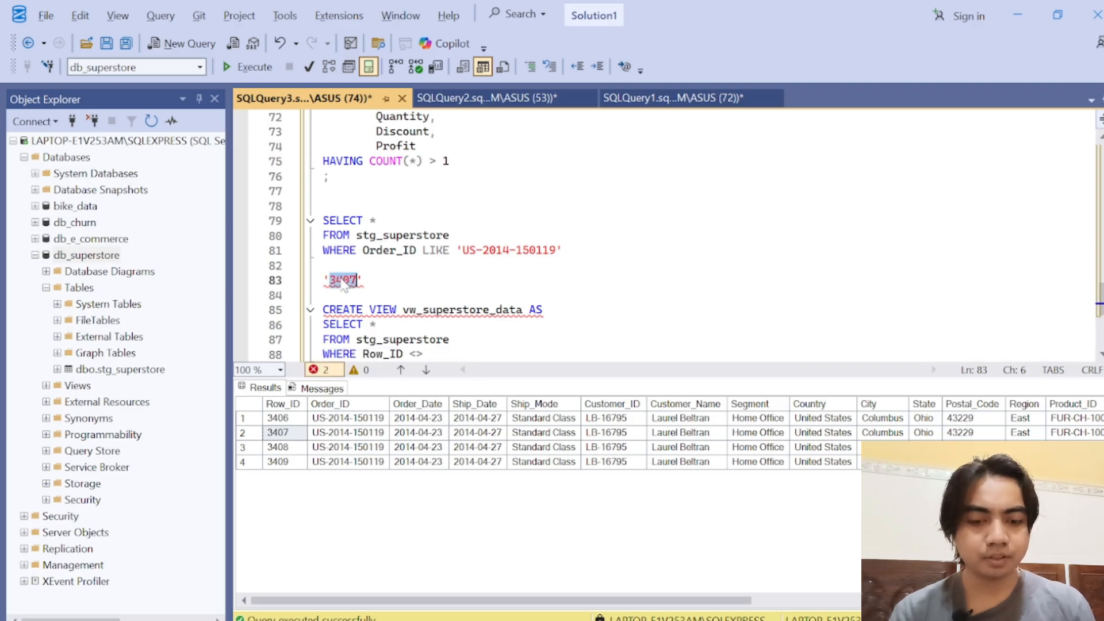
pyautogui.click(432, 354)
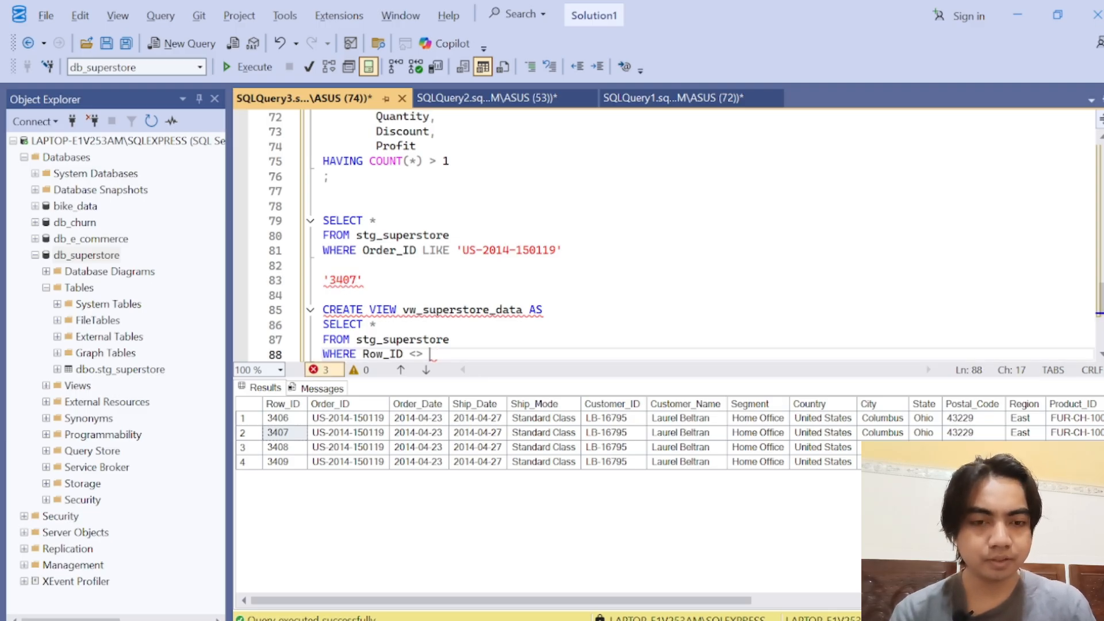
pyautogui.hotkey('ctrl', 'v')
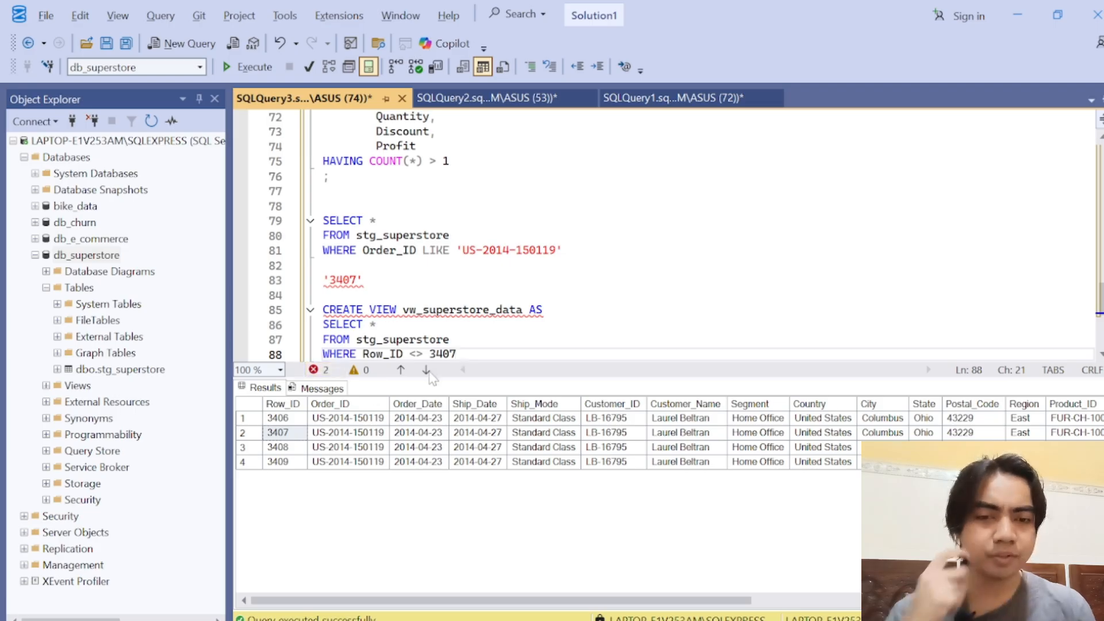
pyautogui.click(316, 434)
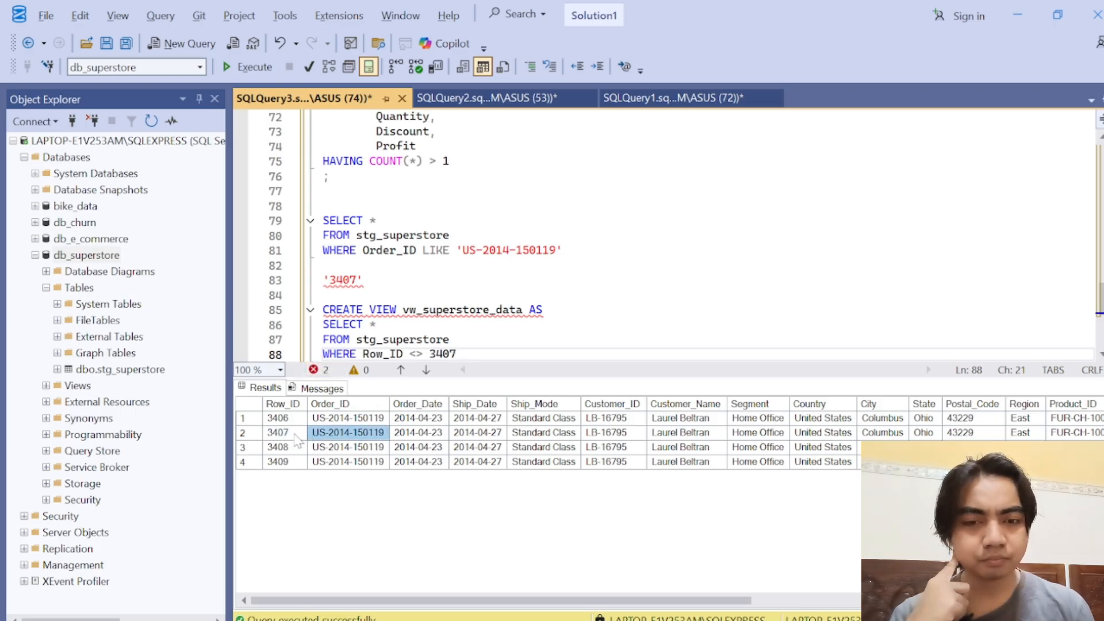
pyautogui.click(290, 434)
pyautogui.click(325, 434)
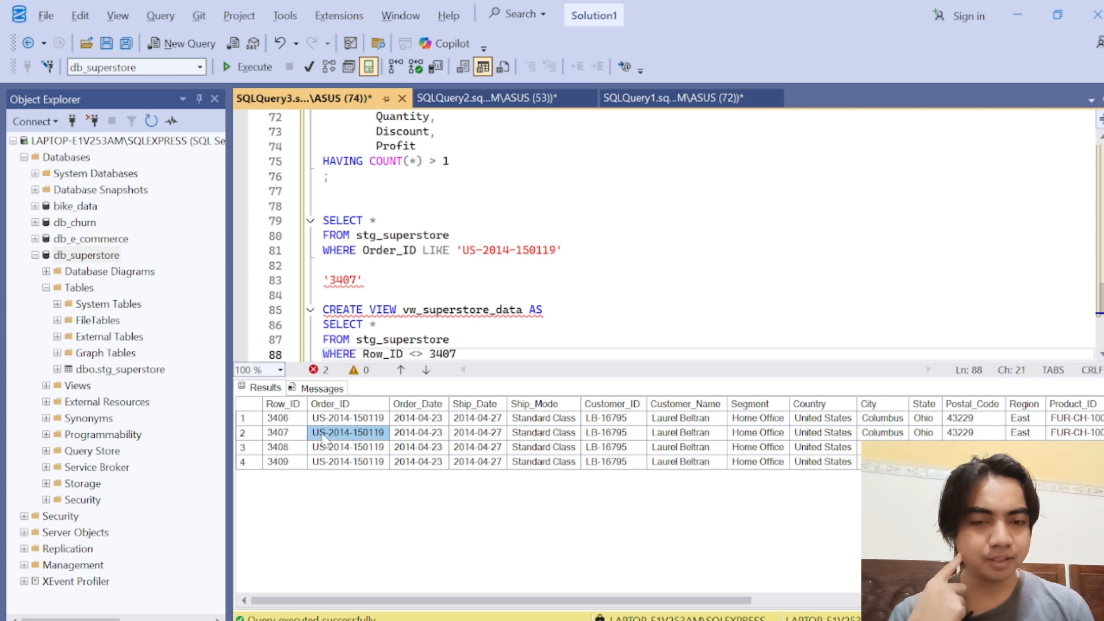
# Step: Append AND after the Row_ID <> 3407 condition in the view's WHERE clause
pyautogui.click(431, 434)
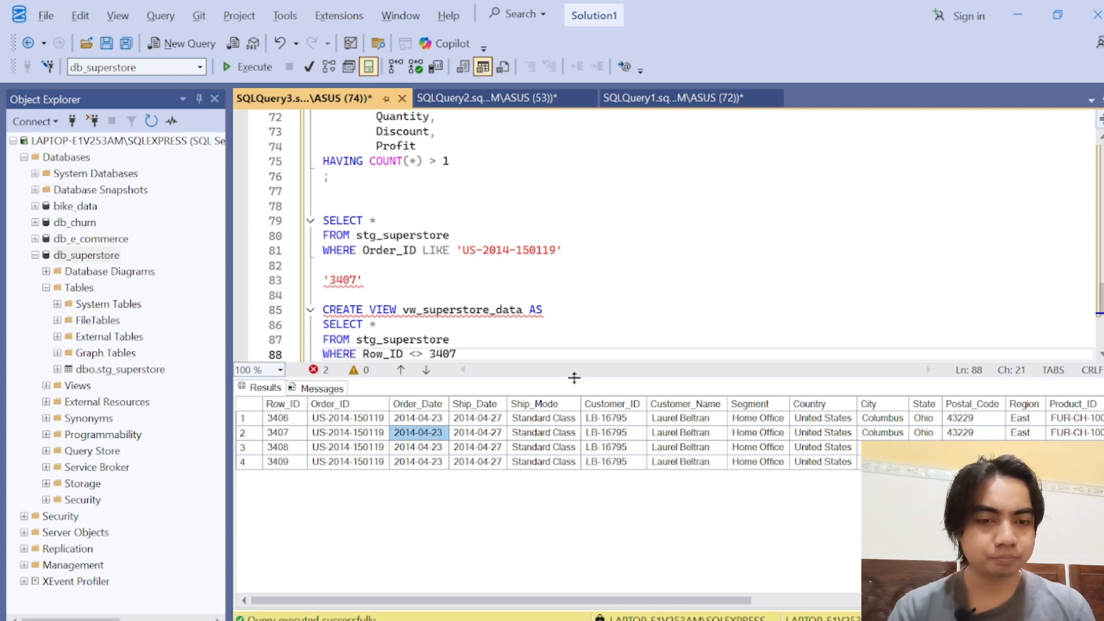
pyautogui.moveTo(574, 378); pyautogui.dragTo(575, 463)
pyautogui.click(457, 354)
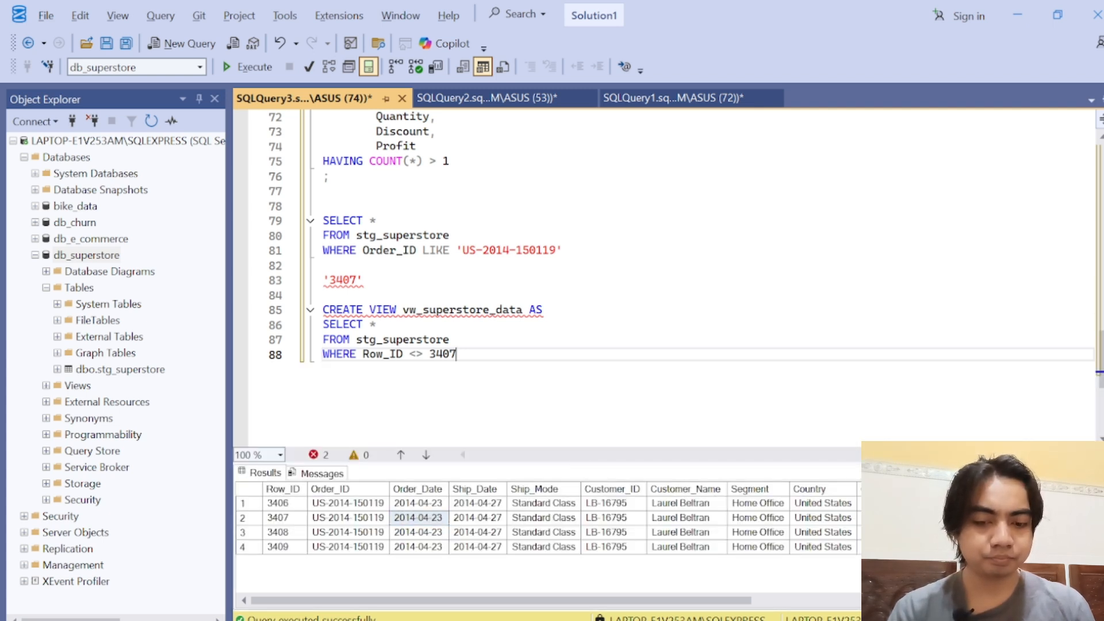
pyautogui.write('ADN')
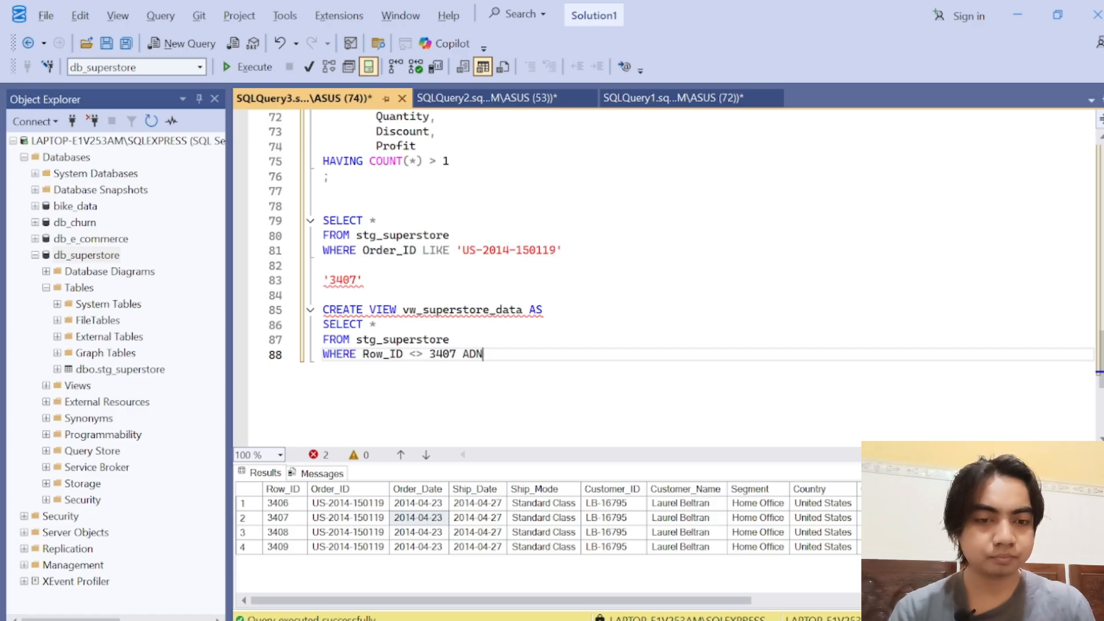
pyautogui.press('BackSpace')
pyautogui.press('BackSpace')
pyautogui.write('A')
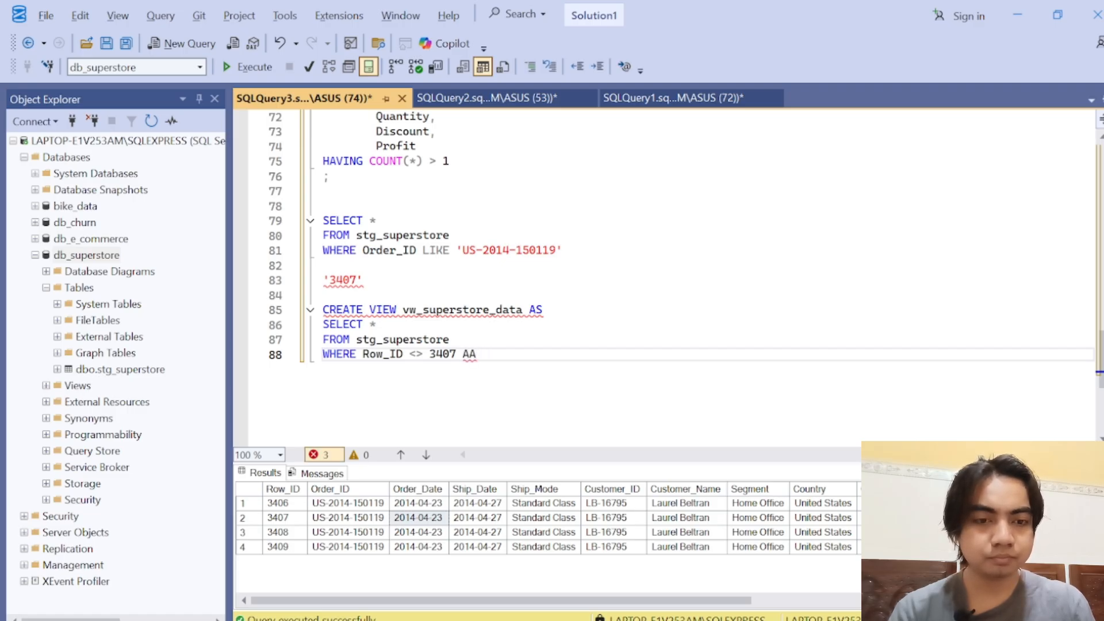
pyautogui.press('BackSpace')
pyautogui.write('ND')
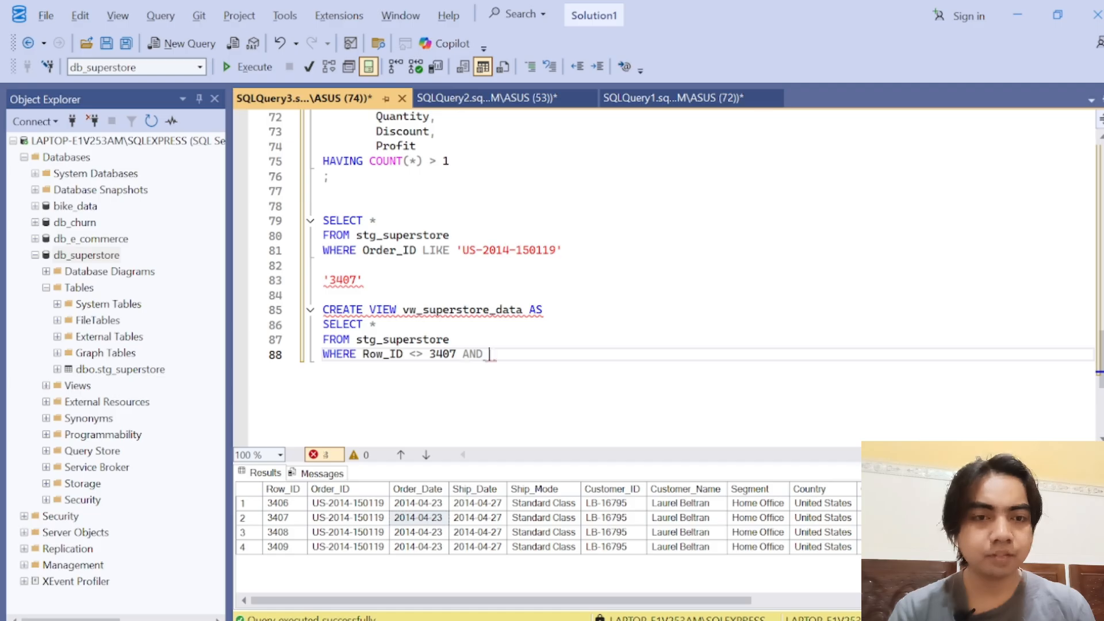
# Step: Add profit IS NOT NULL as the second condition of the view's WHERE clause
pyautogui.scroll(1, 667, 253)
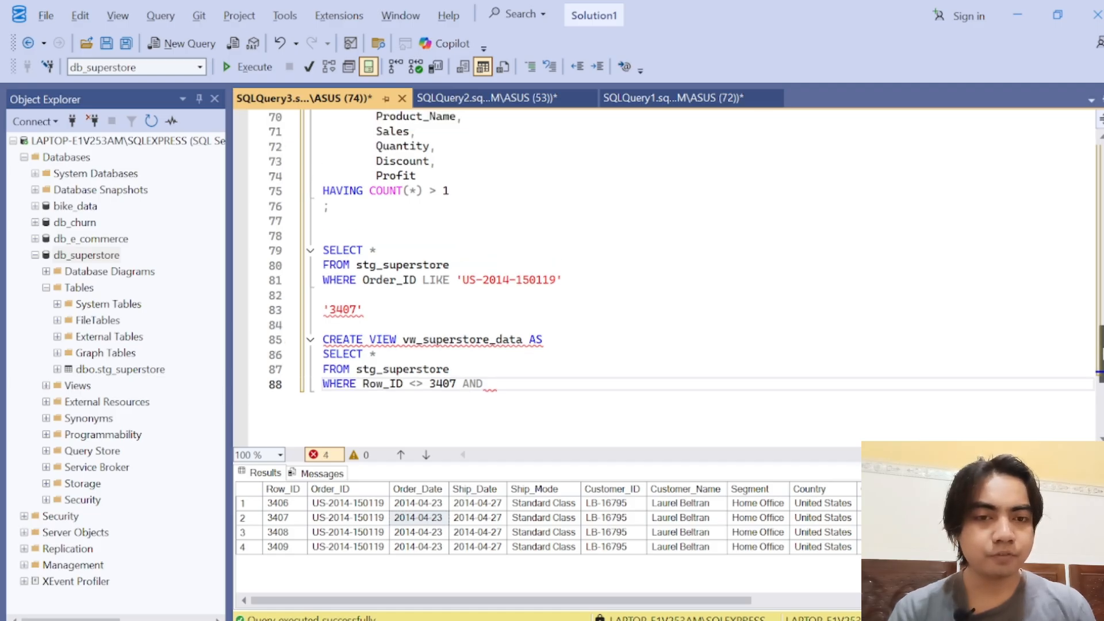
pyautogui.write('profit ')
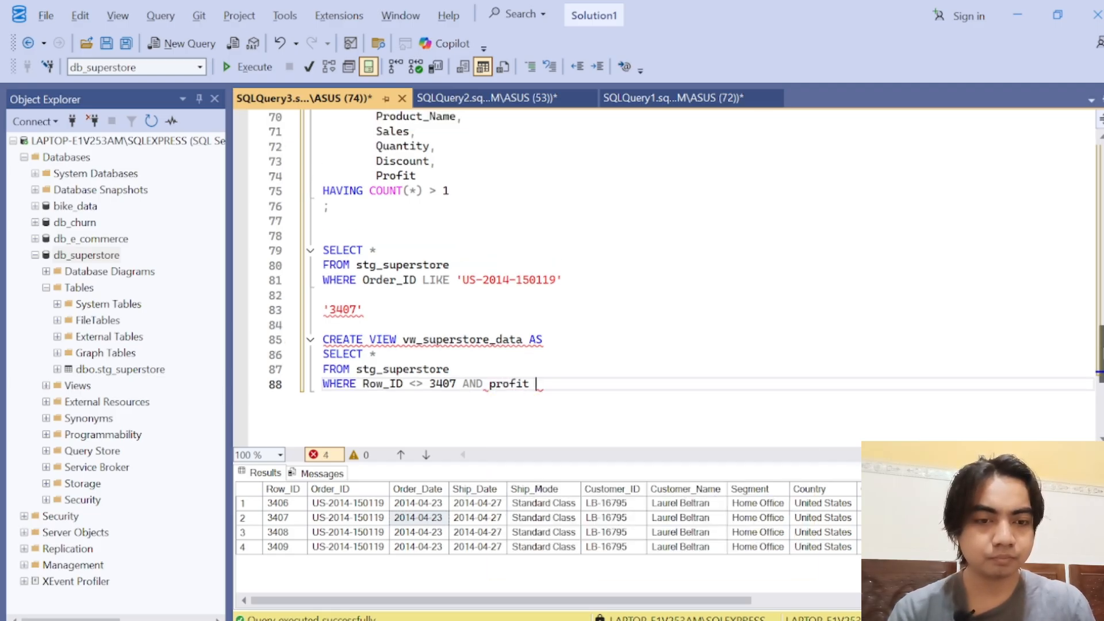
pyautogui.write('IS NO NULL')
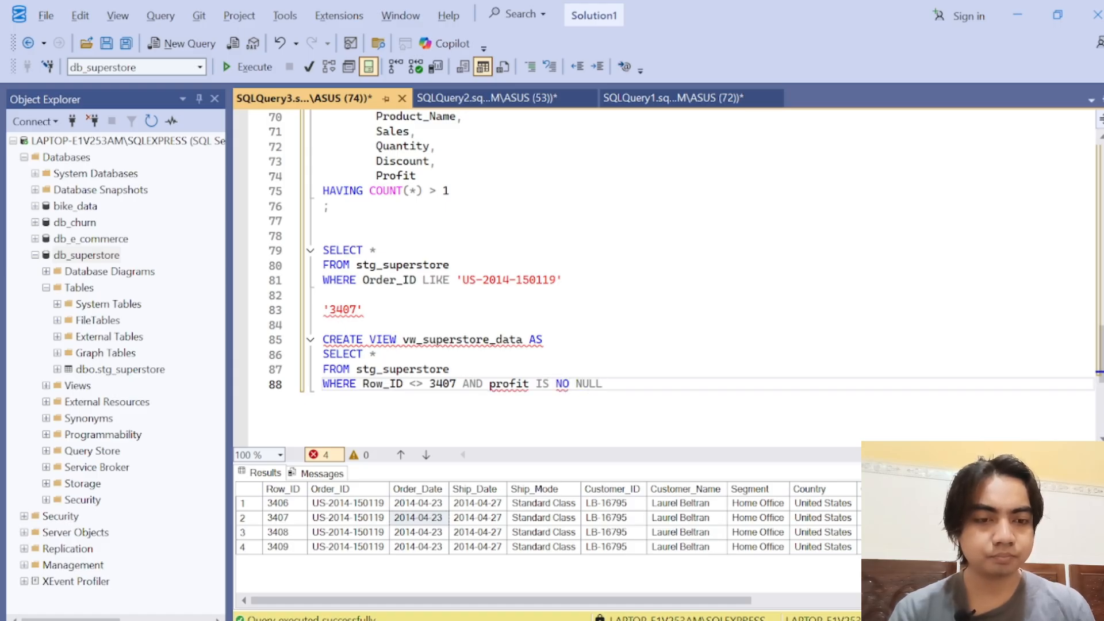
pyautogui.click(569, 384)
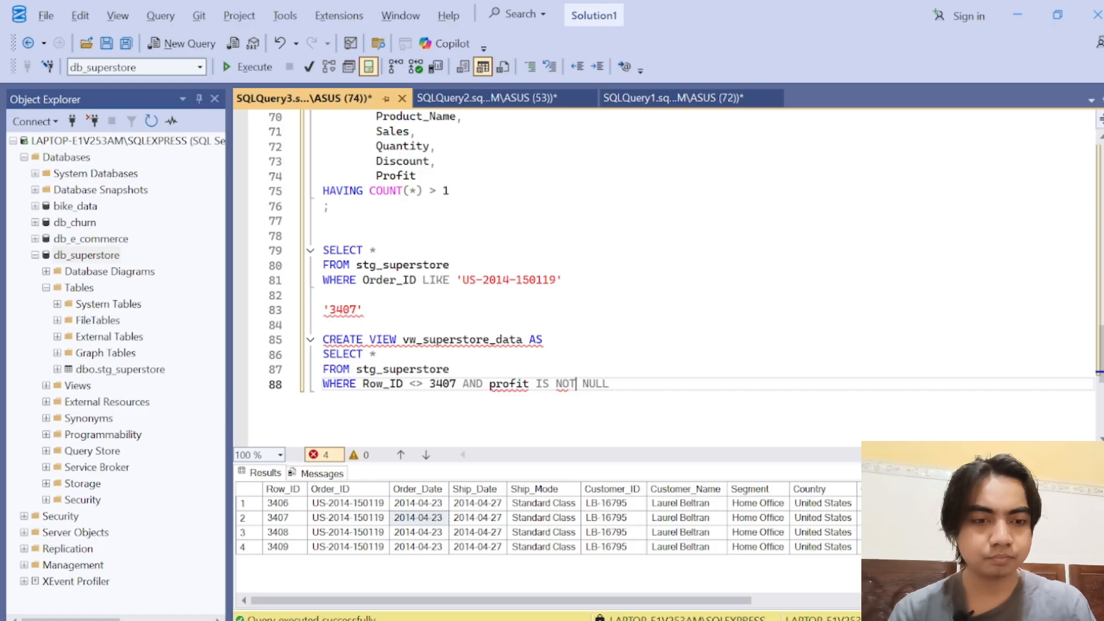
pyautogui.write('T')
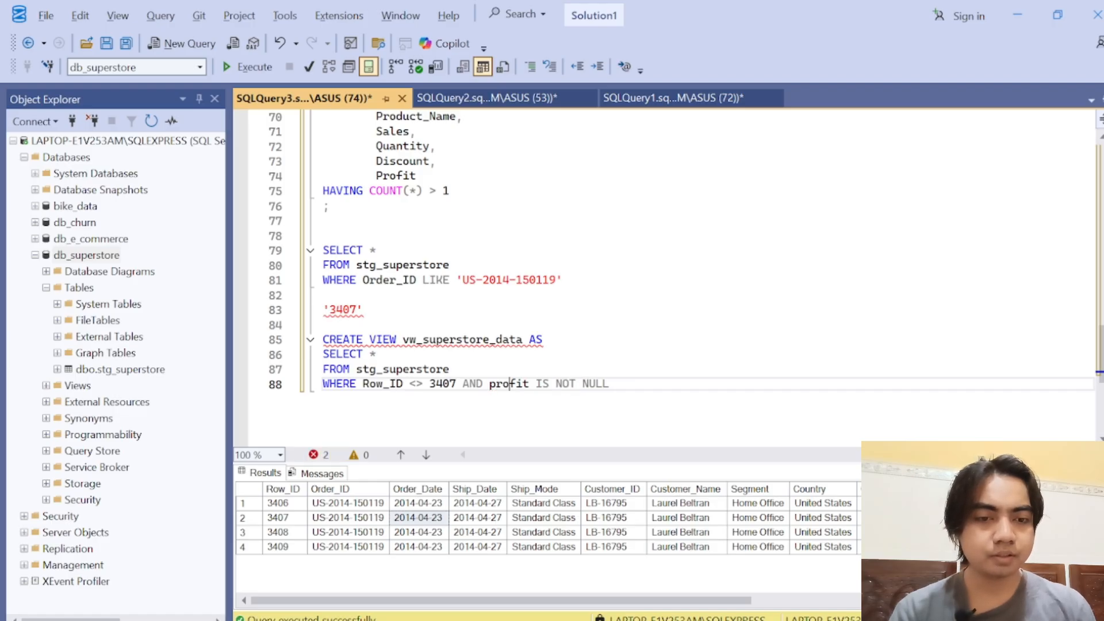
# Step: End the Order_ID lookup query with a semicolon and delete the noted '3407' below it
pyautogui.click(510, 340)
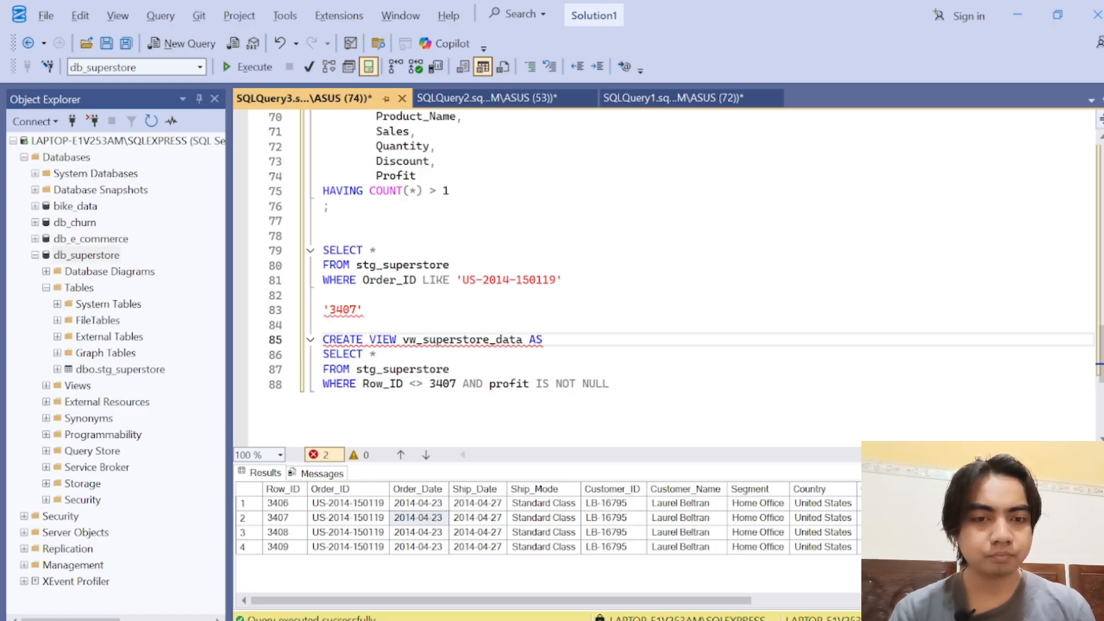
pyautogui.click(563, 280)
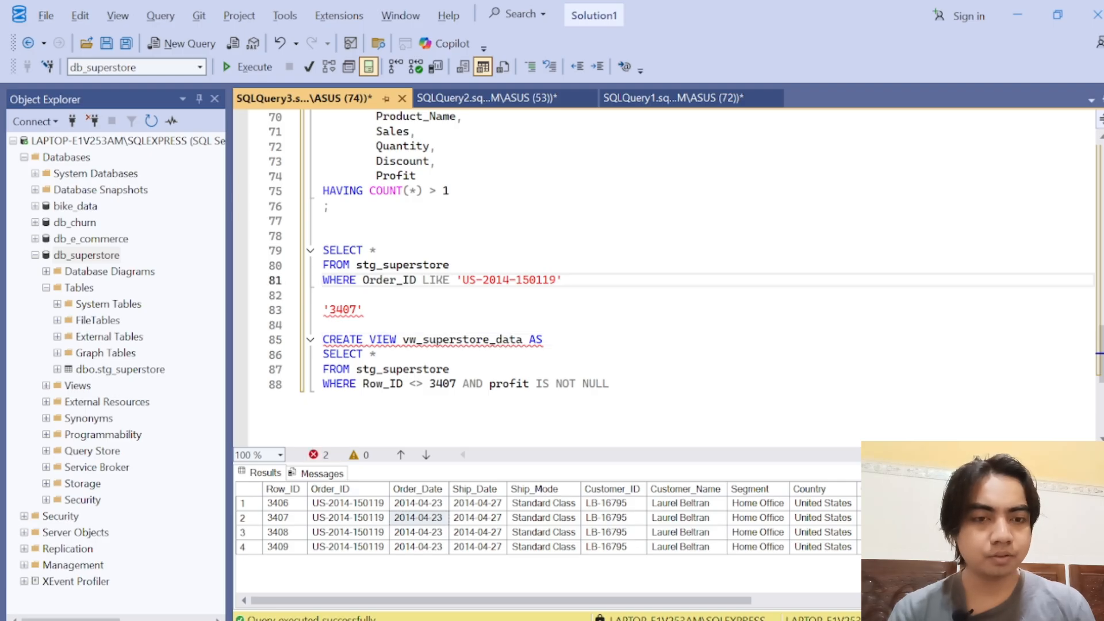
pyautogui.write(';')
pyautogui.press('Down')
pyautogui.press('Down')
pyautogui.hotkey('shift', 'Home')
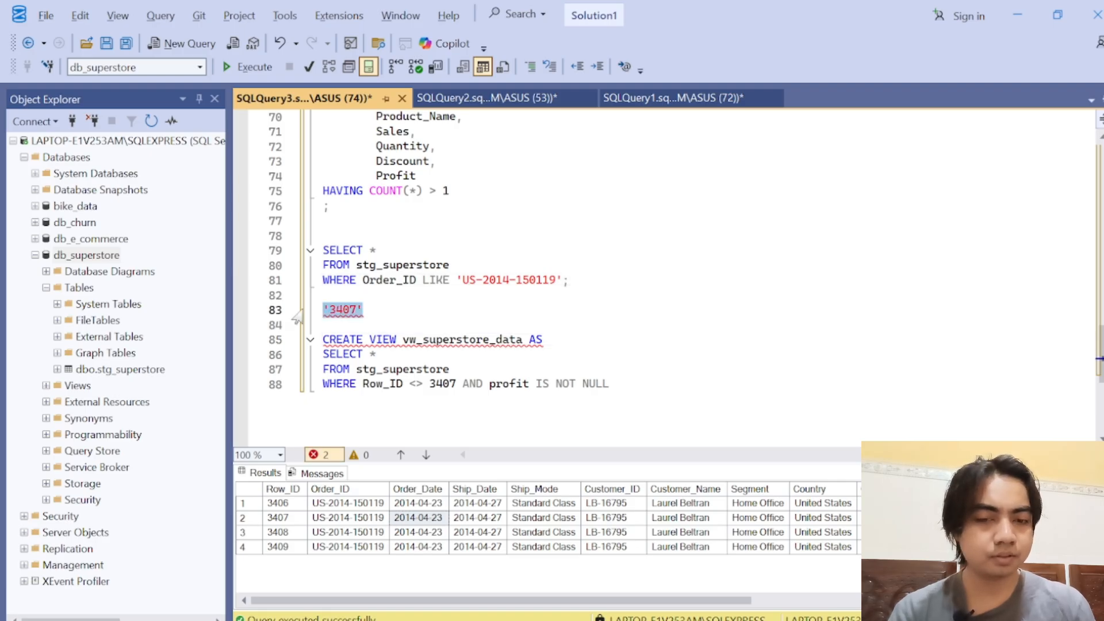
pyautogui.press('Delete')
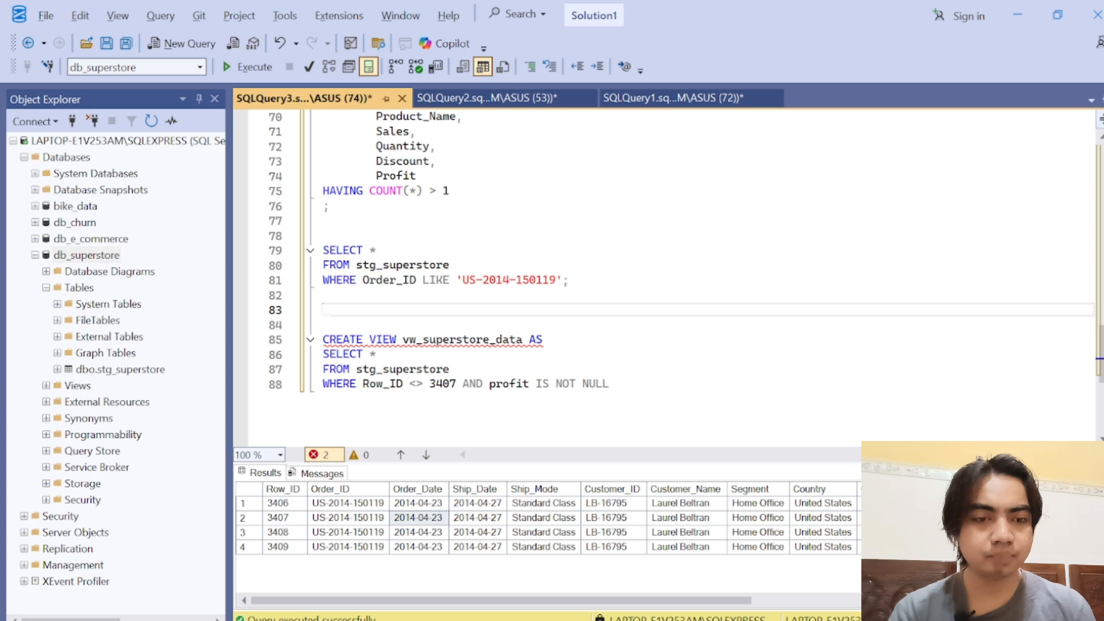
# Step: Run only the CREATE VIEW statement and reveal vw_superstore_data among the views of db_superstore
pyautogui.moveTo(609, 383); pyautogui.dragTo(322, 340)
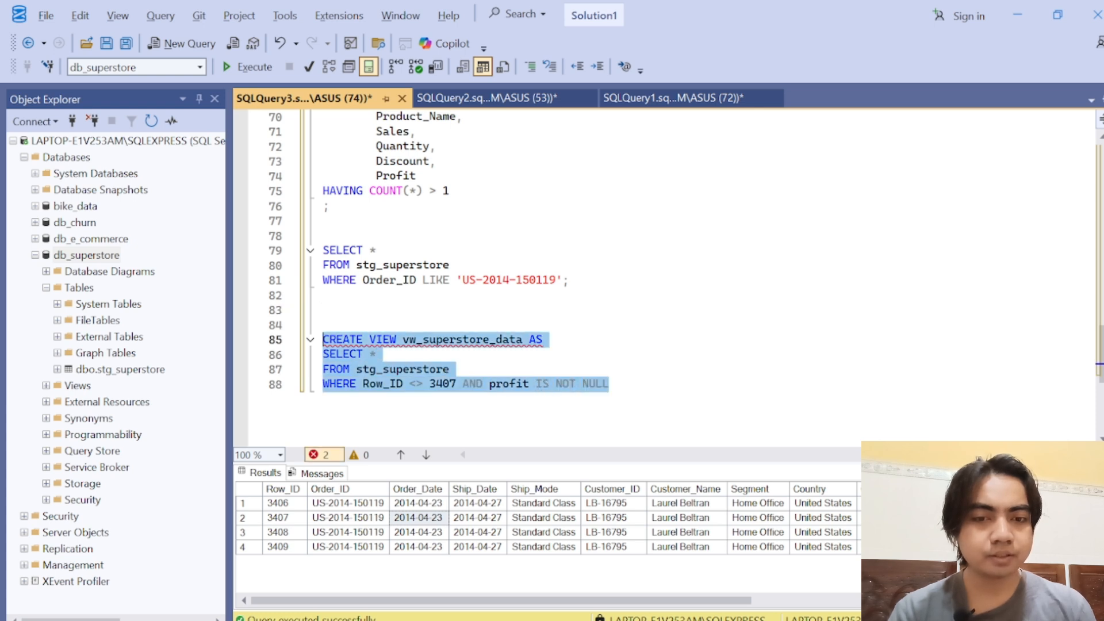
pyautogui.click(247, 67)
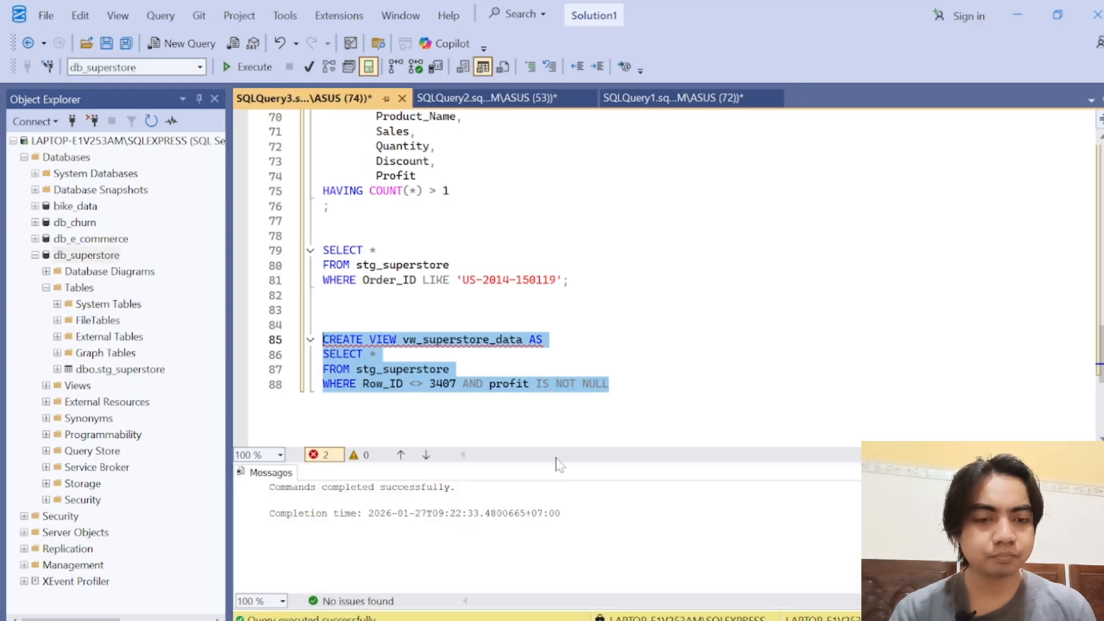
pyautogui.moveTo(556, 464); pyautogui.dragTo(550, 400)
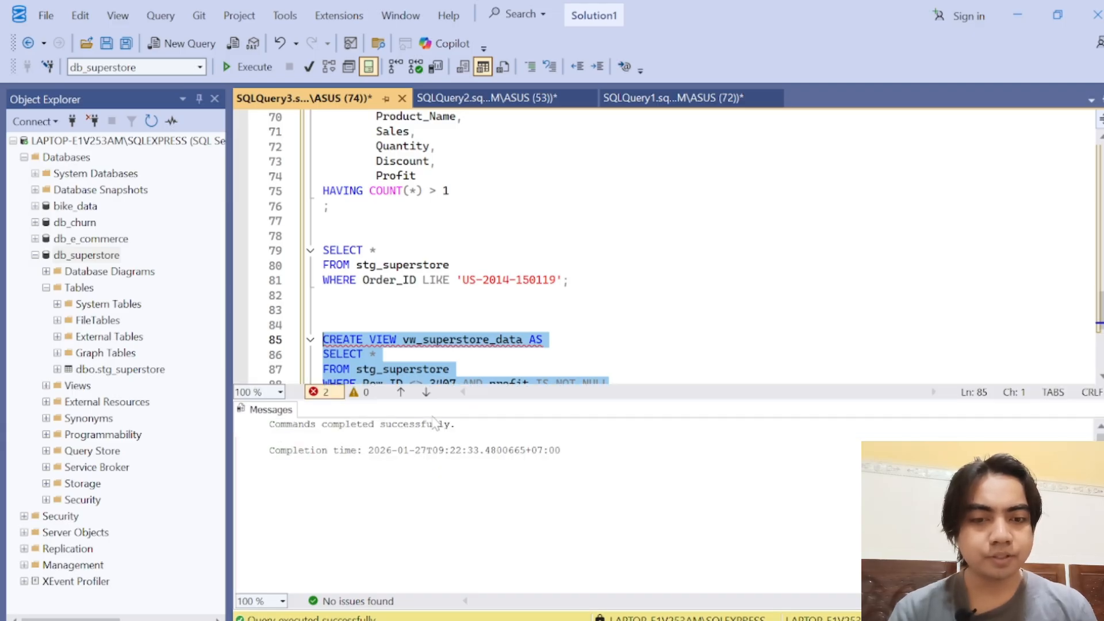
pyautogui.click(46, 386)
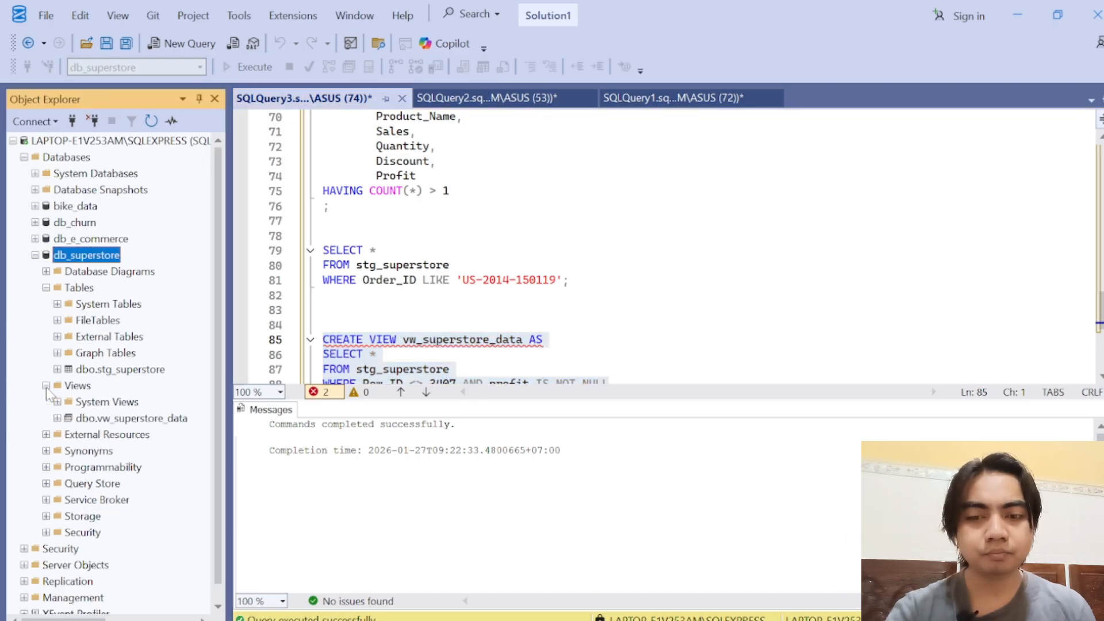
pyautogui.click(129, 422)
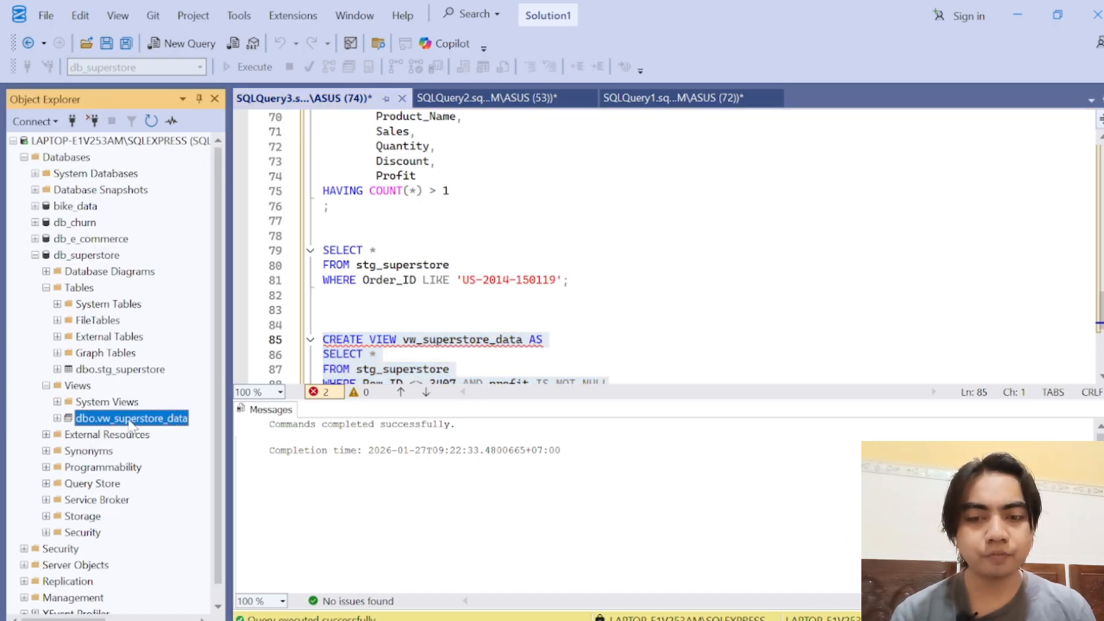
pyautogui.click(451, 370)
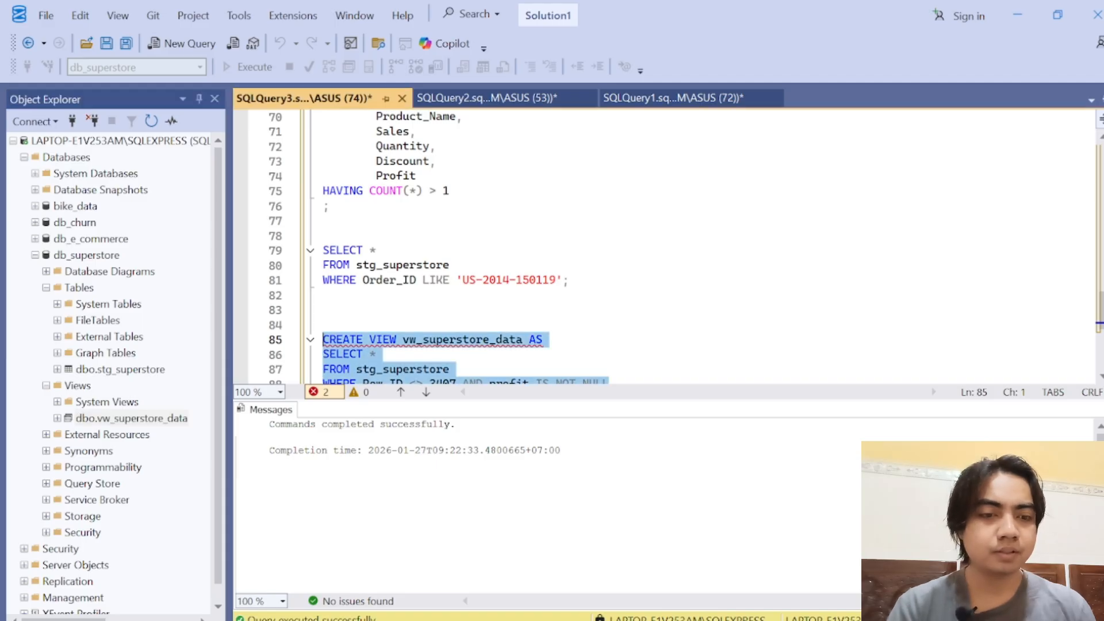
# Step: Write the query SELECT * FROM vw_superstore_data below the CREATE VIEW statement, leaving two blank lines between them
pyautogui.click(611, 379)
pyautogui.press('Return')
pyautogui.press('Return')
pyautogui.press('Return')
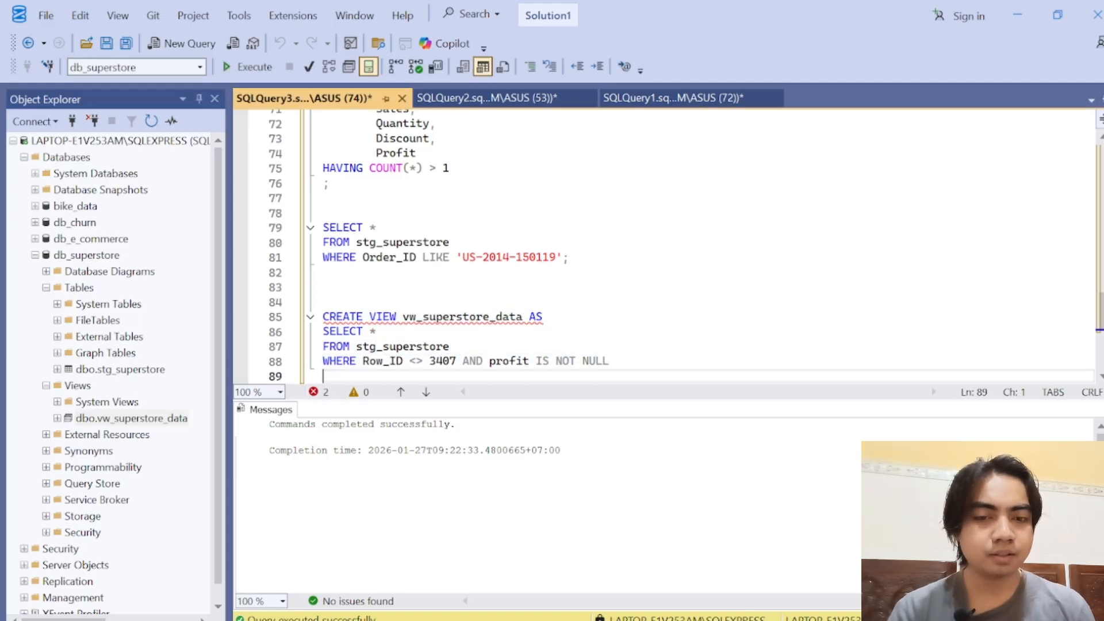
pyautogui.write('SE')
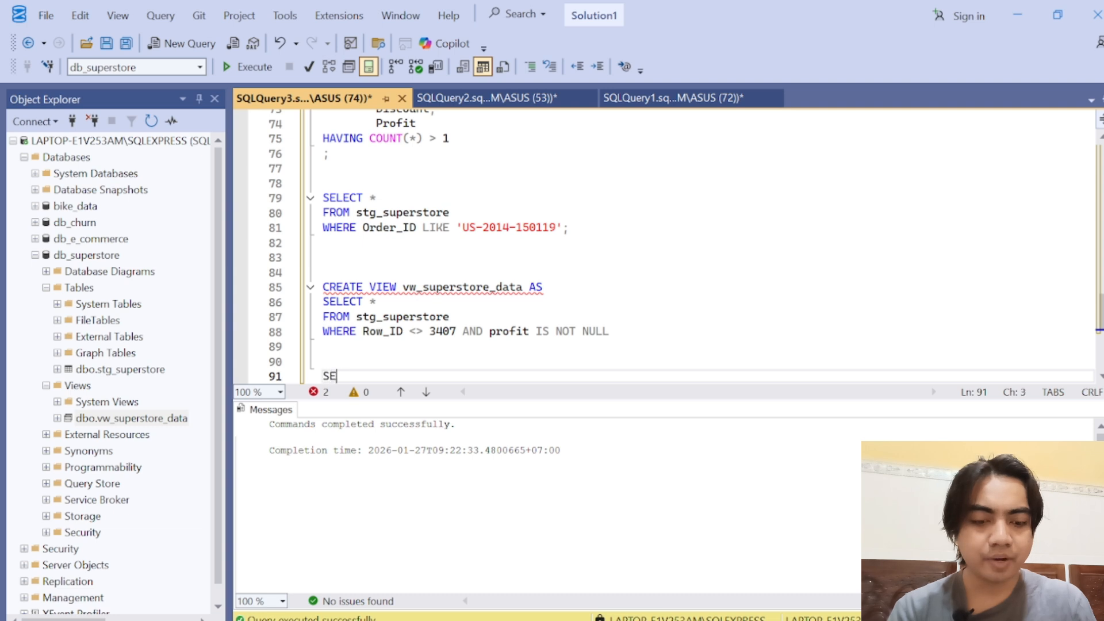
pyautogui.write('LECT *')
pyautogui.press('Return')
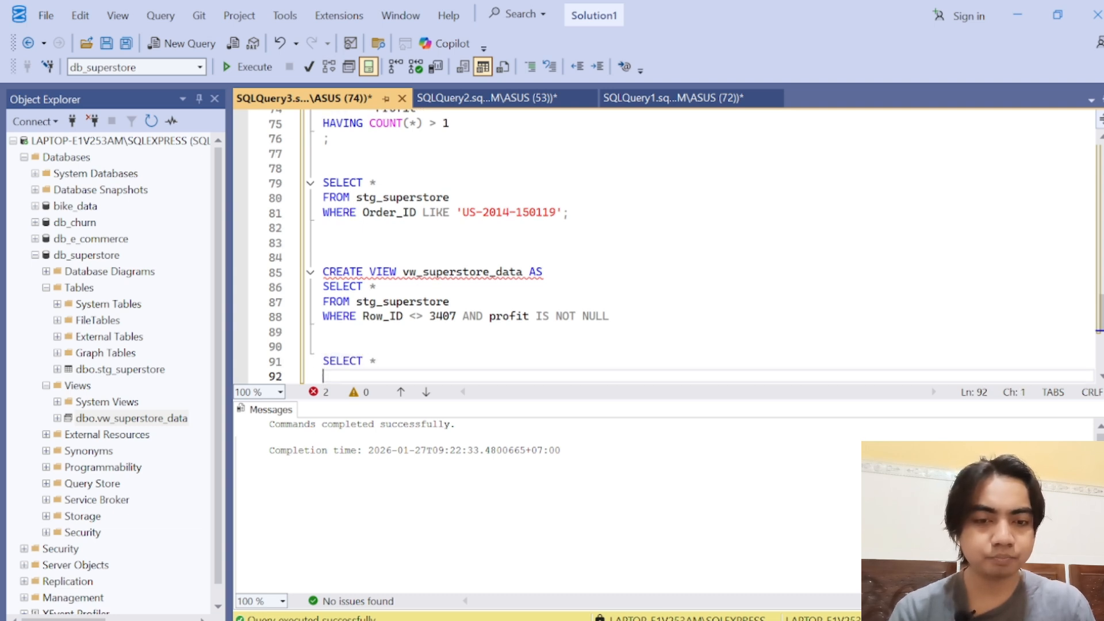
pyautogui.write('FROM ')
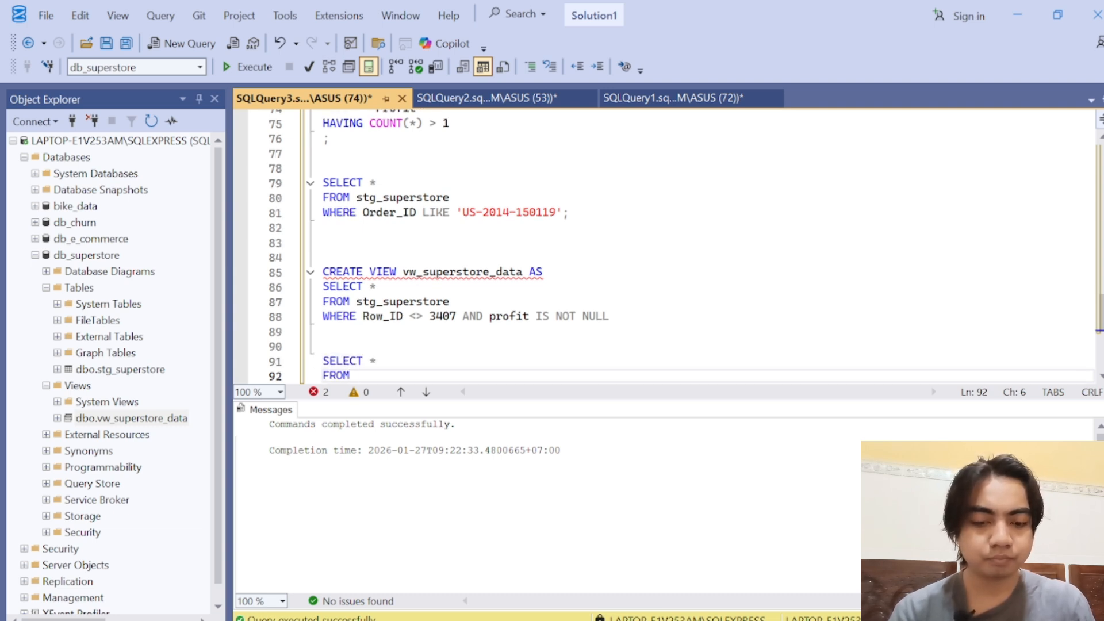
pyautogui.write('vw')
pyautogui.press('Tab')
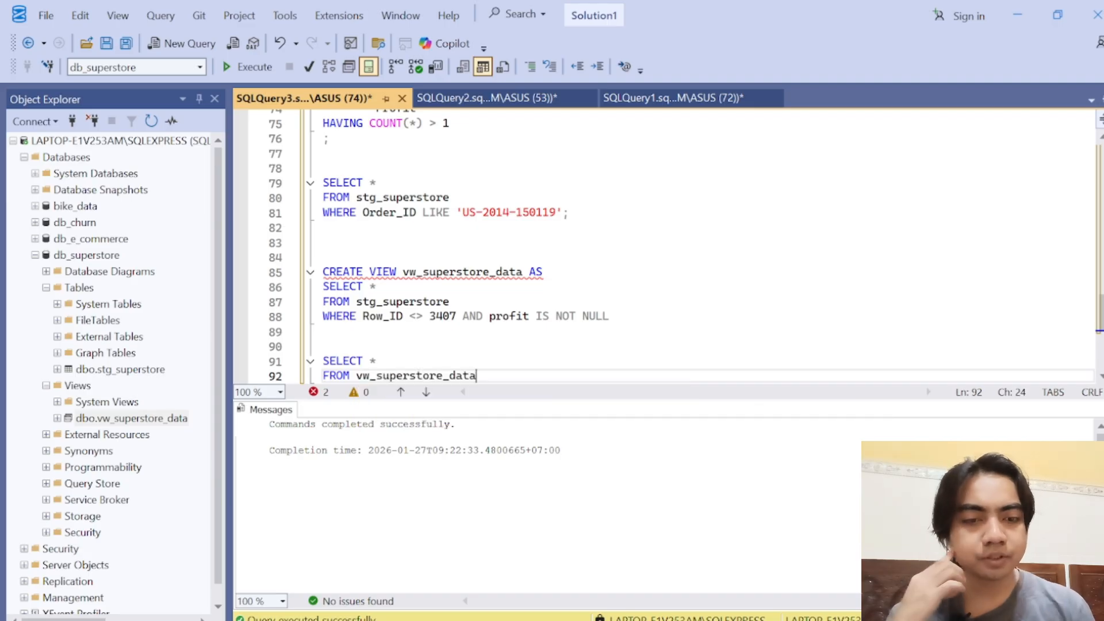
# Step: Run only the SELECT query on vw_superstore_data to display the view's rows
pyautogui.moveTo(476, 376); pyautogui.dragTo(323, 360)
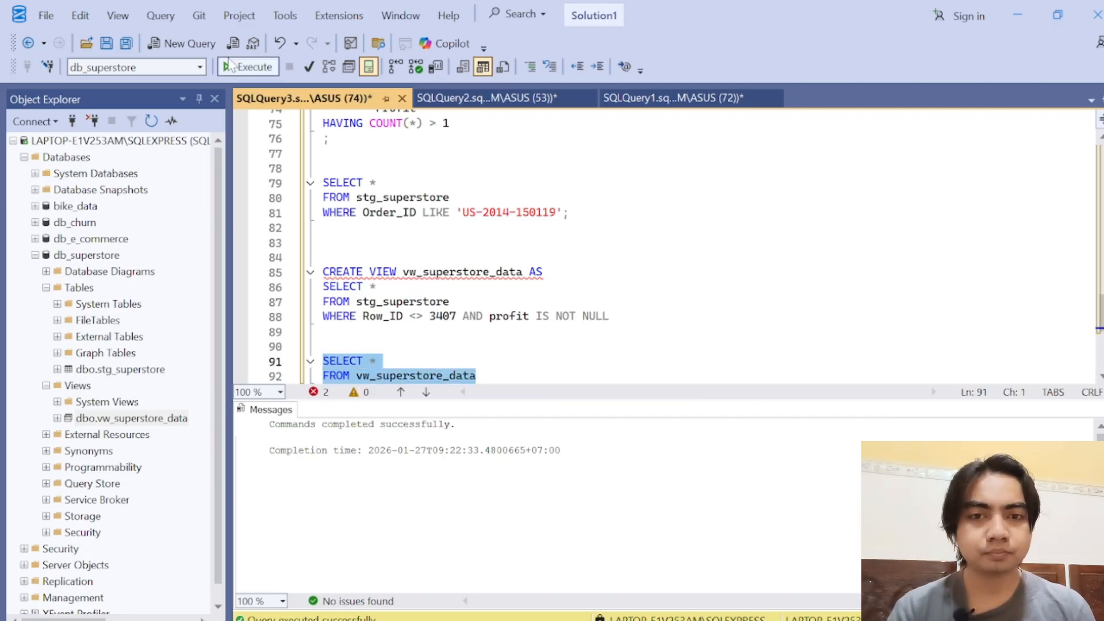
pyautogui.click(232, 72)
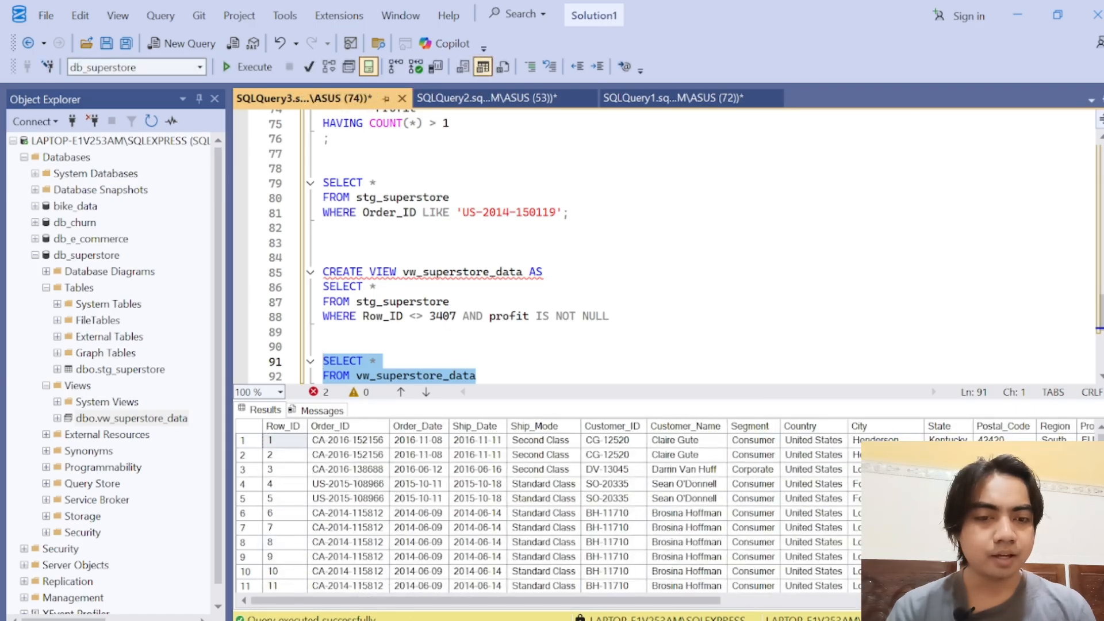
pyautogui.click(477, 376)
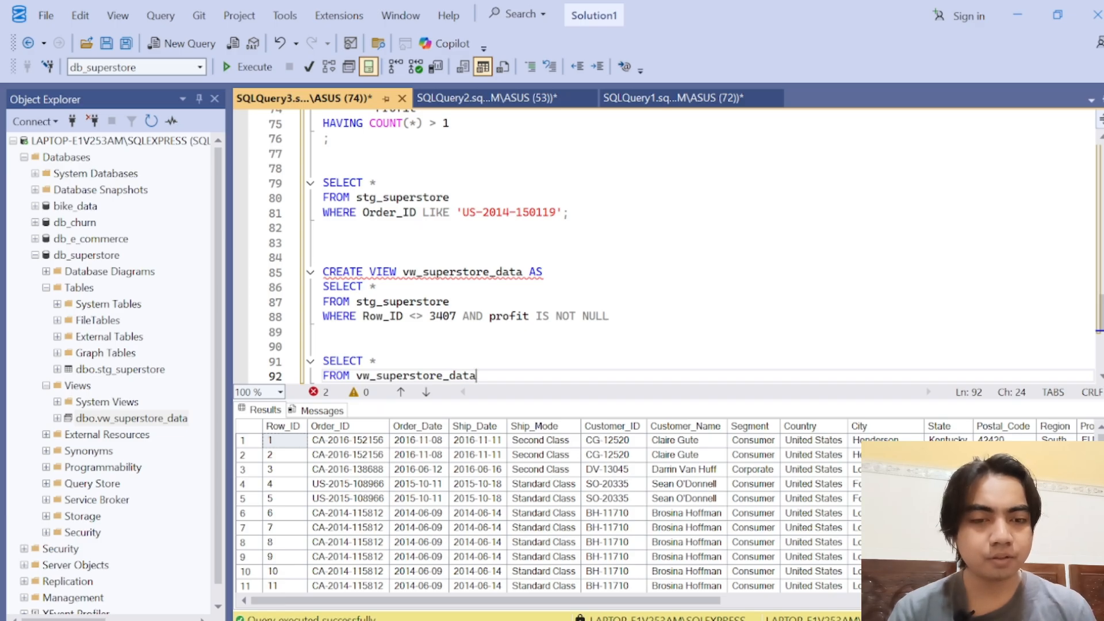
pyautogui.moveTo(477, 376); pyautogui.dragTo(286, 362)
pyautogui.click(477, 376)
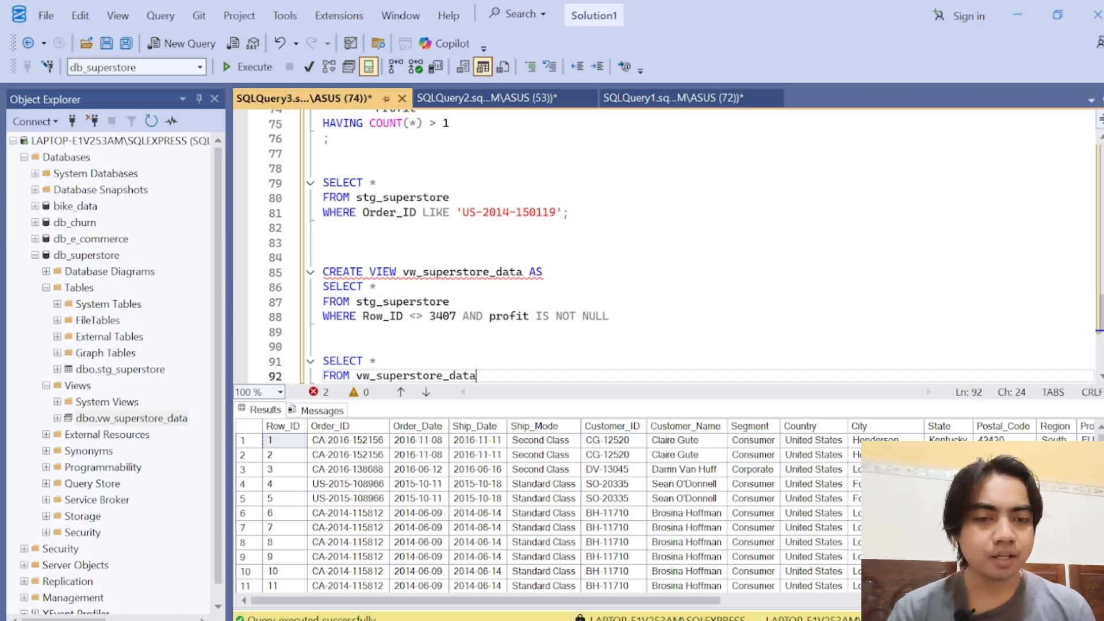
pyautogui.moveTo(477, 376); pyautogui.dragTo(309, 373)
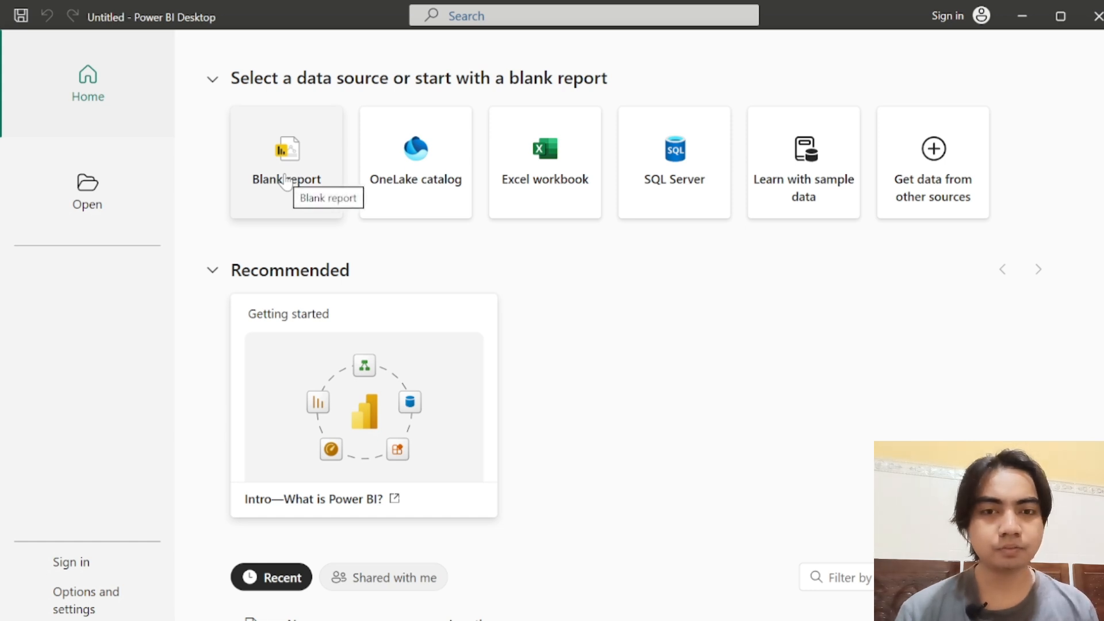
# Step: Start a blank report in Power BI Desktop and connect to the SQL Server database server LAPTOP-E1V253AM\SQLEXPRESS in Import mode, leaving the database unspecified
pyautogui.click(264, 178)
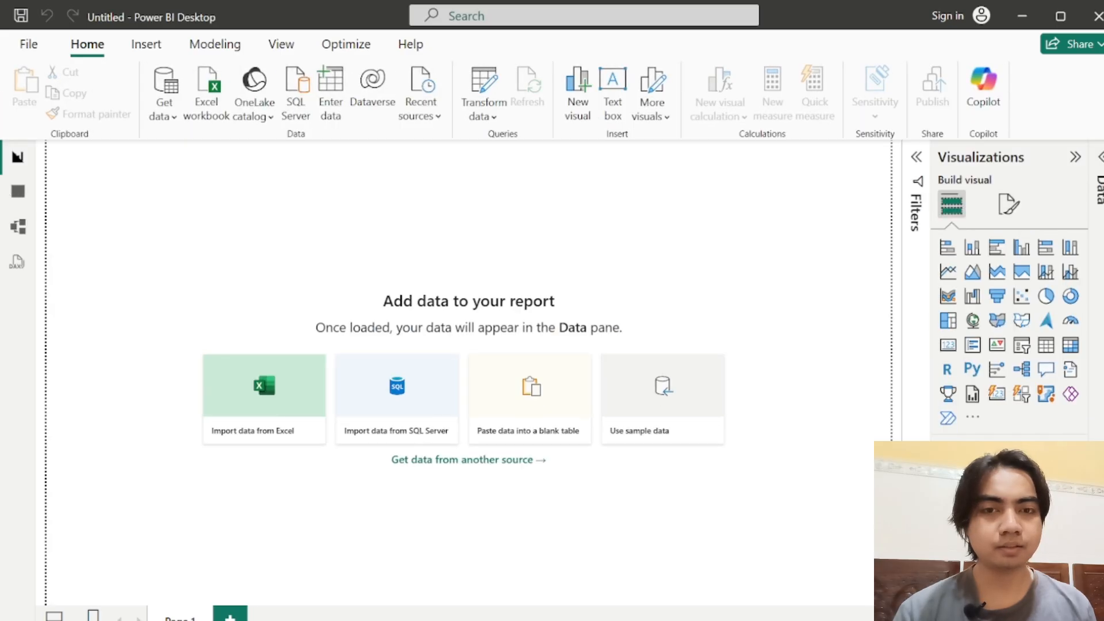
pyautogui.click(167, 117)
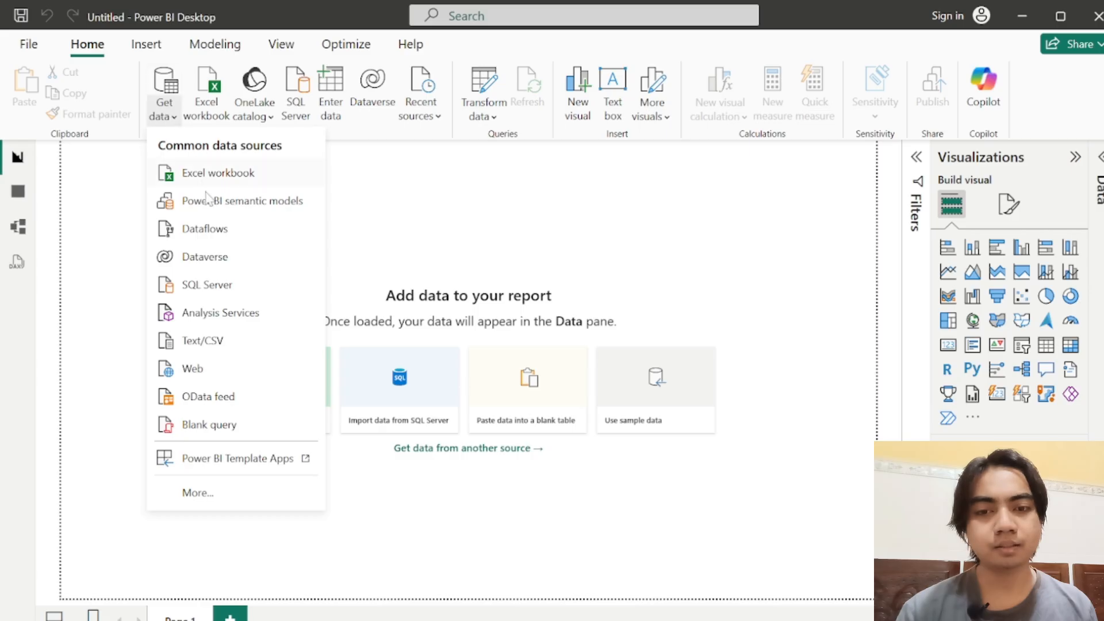
pyautogui.click(200, 286)
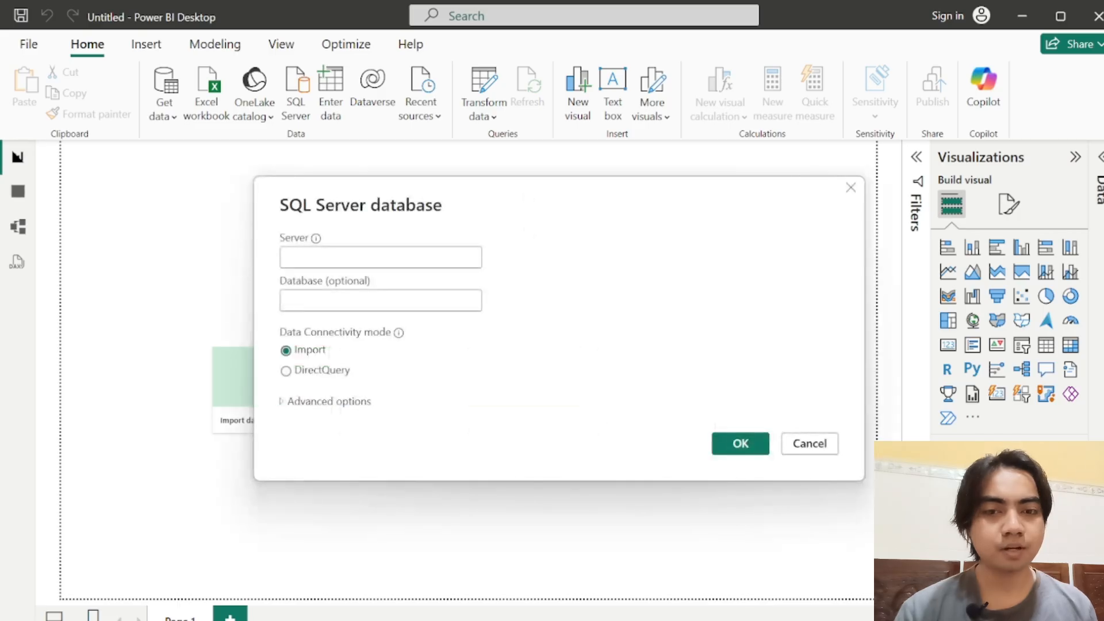
pyautogui.write('LAPTOP-E1V253AM\\SQLEXPRESS')
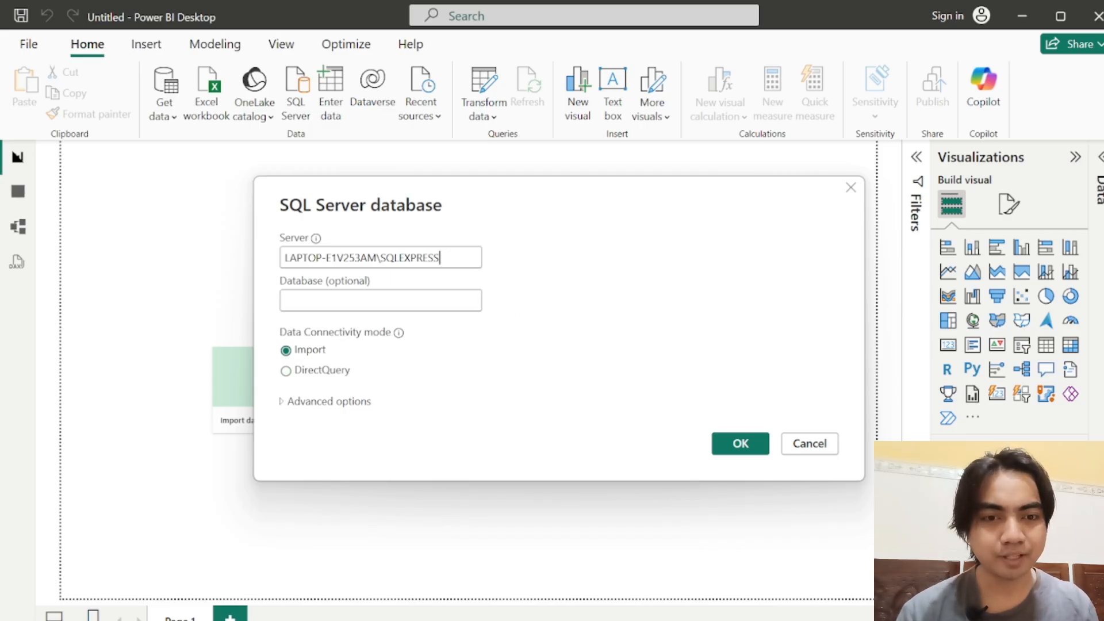
pyautogui.click(368, 300)
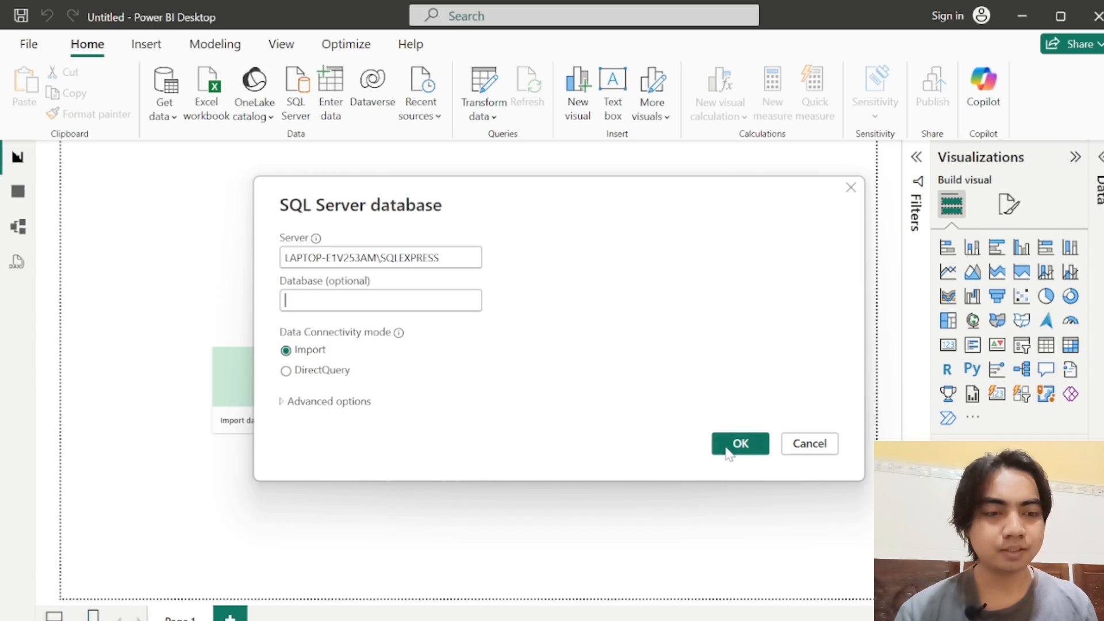
pyautogui.click(750, 448)
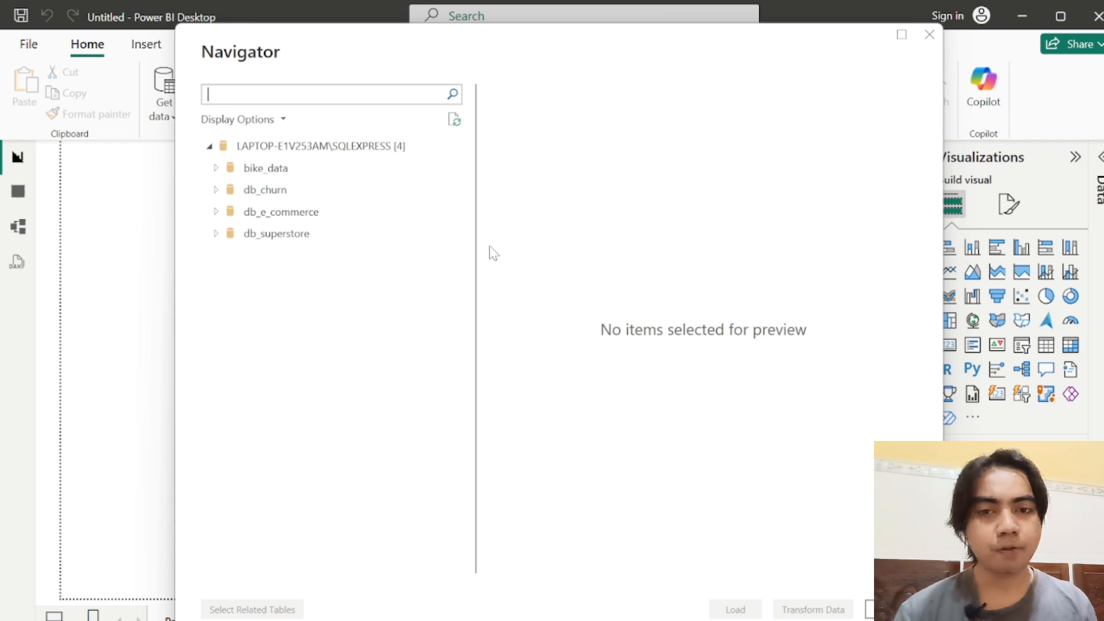
# Step: Choose the view vw_superstore_data from db_superstore, look through its preview columns, and load it into the report
pyautogui.click(216, 237)
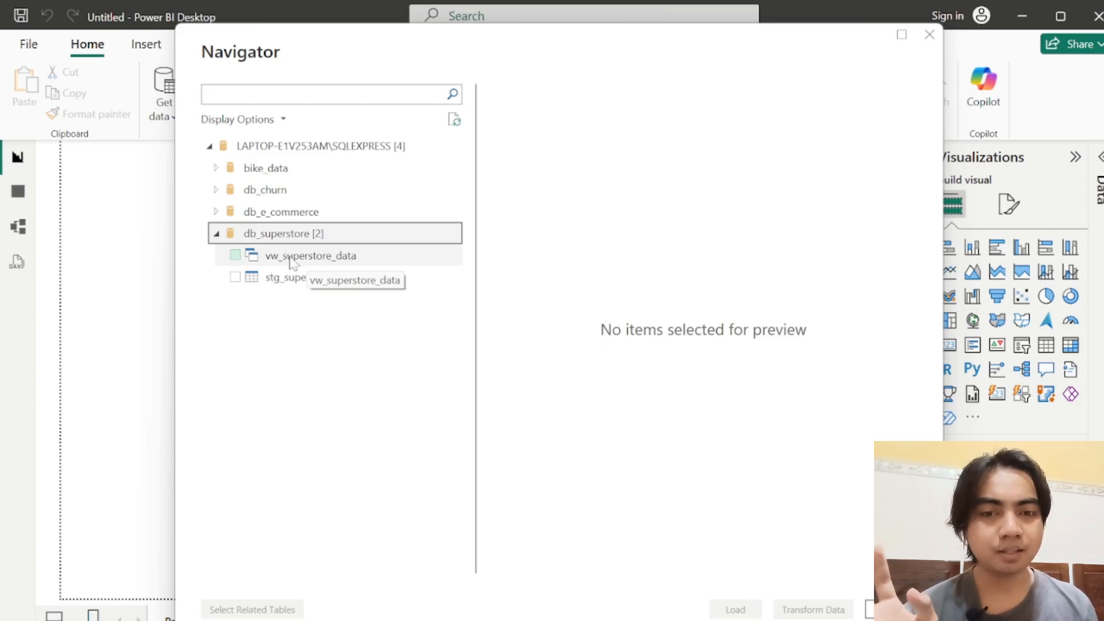
pyautogui.click(235, 256)
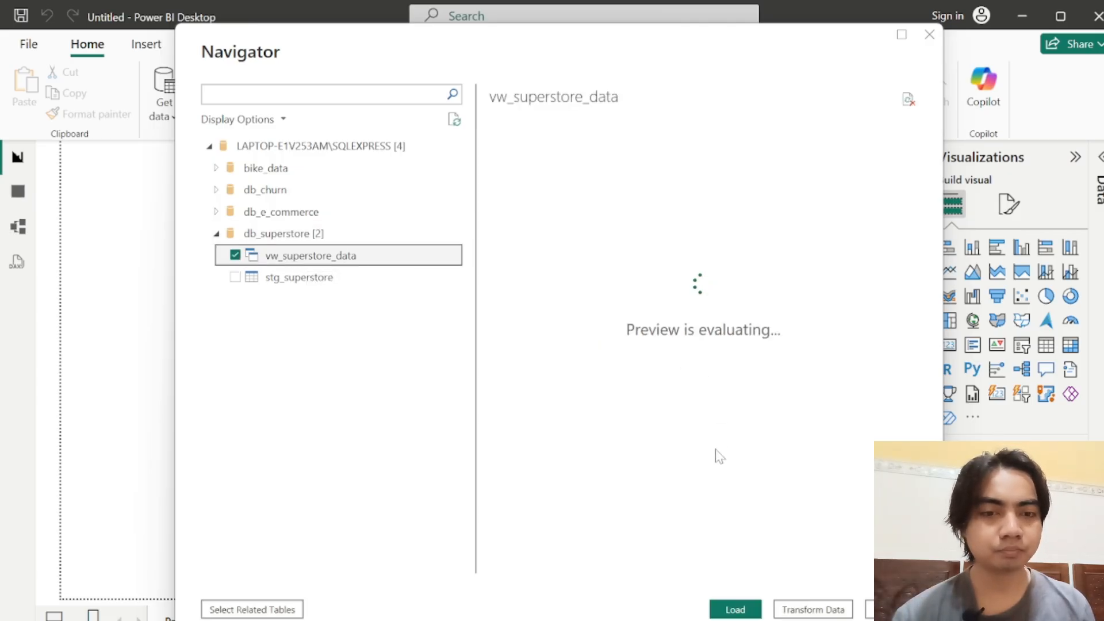
pyautogui.click(679, 567)
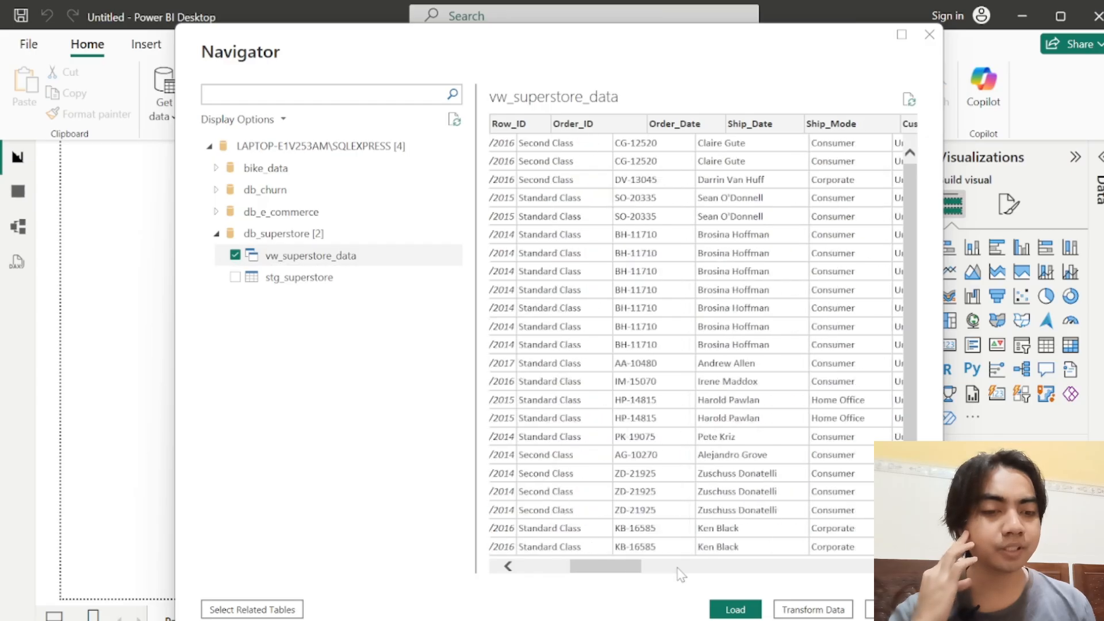
pyautogui.moveTo(677, 568); pyautogui.dragTo(585, 572)
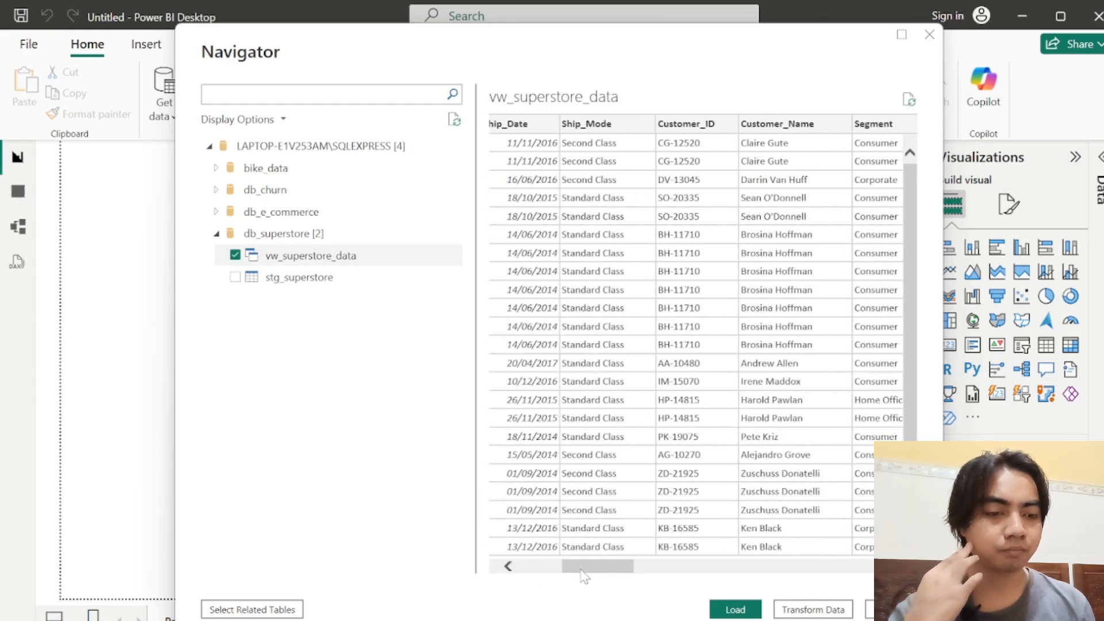
pyautogui.click(736, 610)
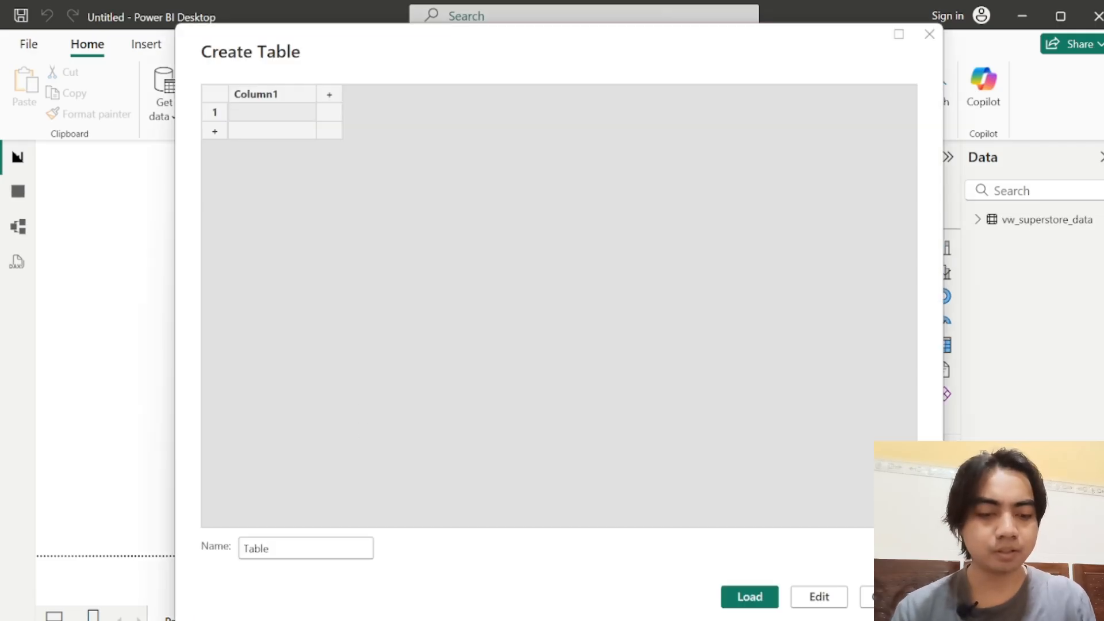
# Step: Name the new manually entered table Measurement_table and load it into the report with its single empty column
pyautogui.press('BackSpace')
pyautogui.press('BackSpace')
pyautogui.press('BackSpace')
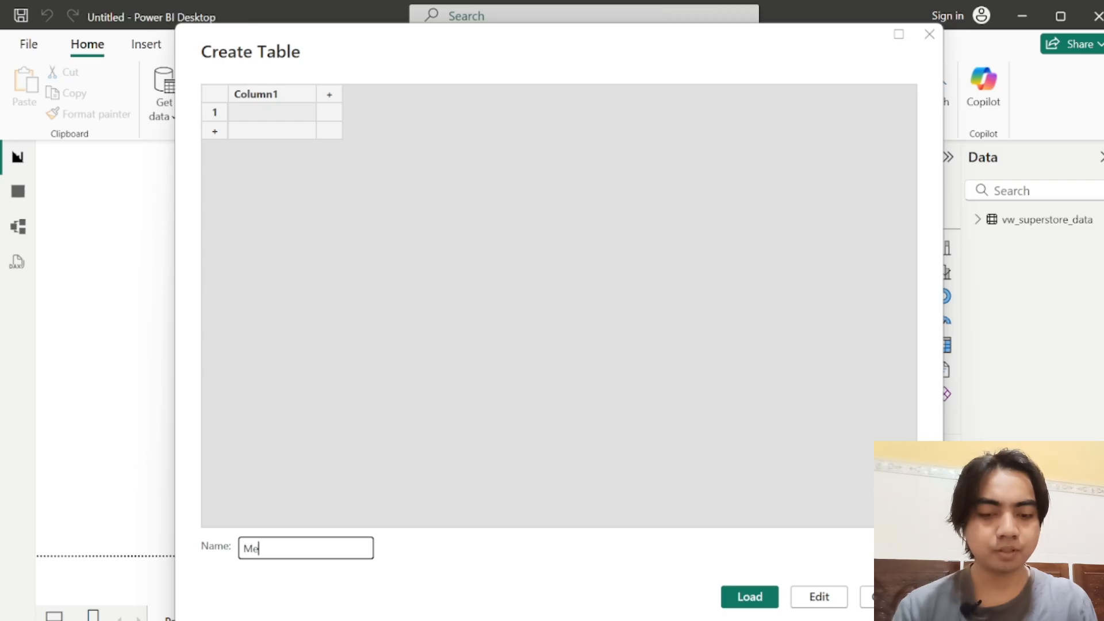
pyautogui.write('Measuremtn')
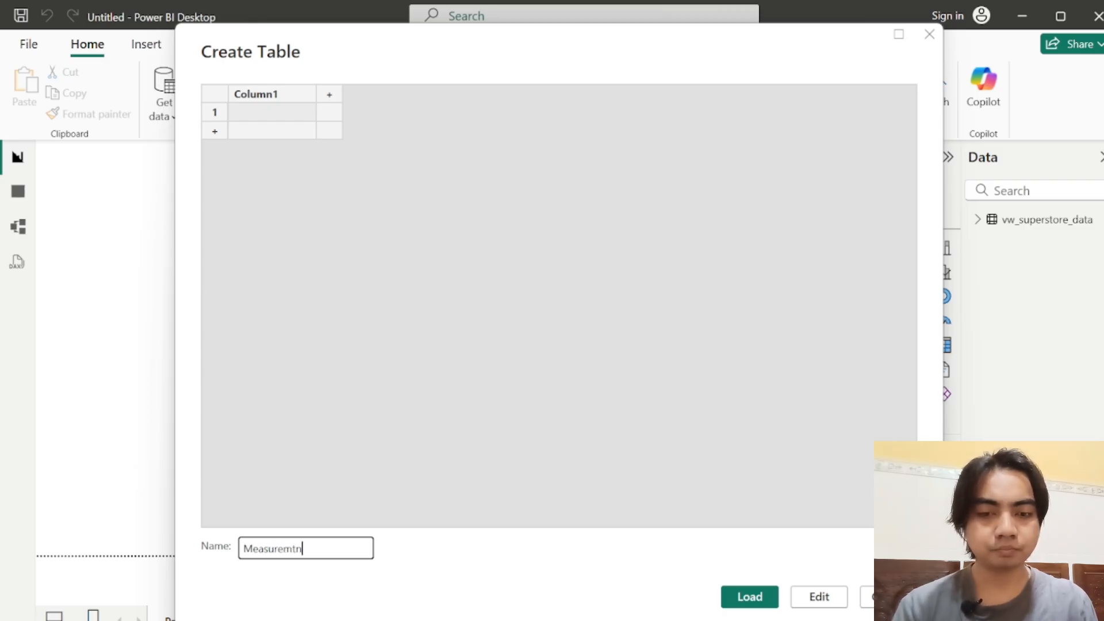
pyautogui.press('BackSpace')
pyautogui.press('BackSpace')
pyautogui.write('ent_table')
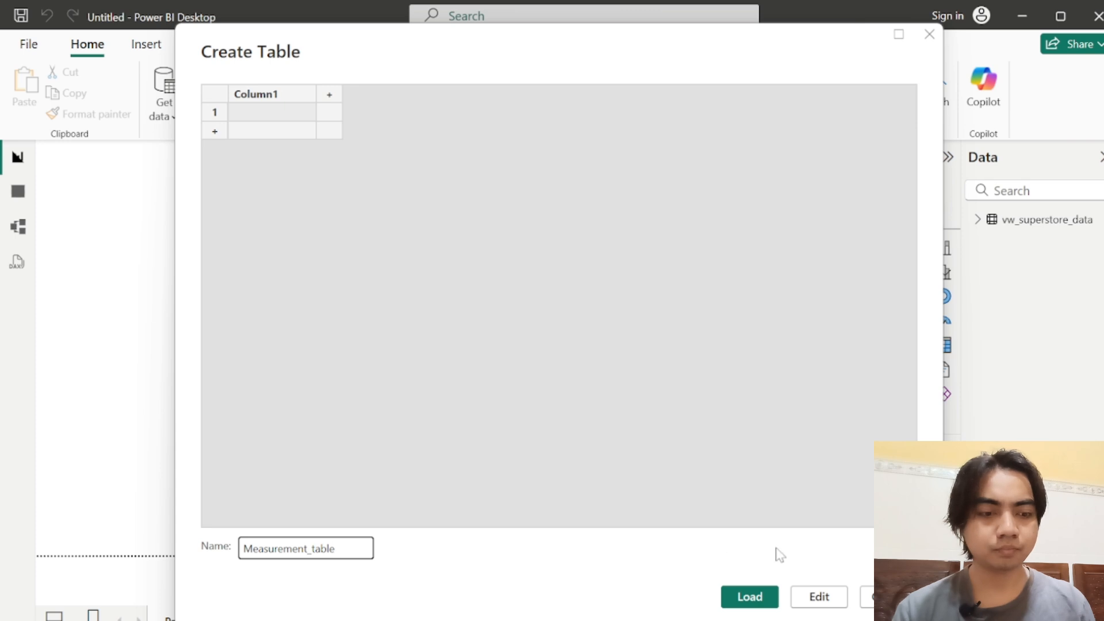
pyautogui.click(756, 601)
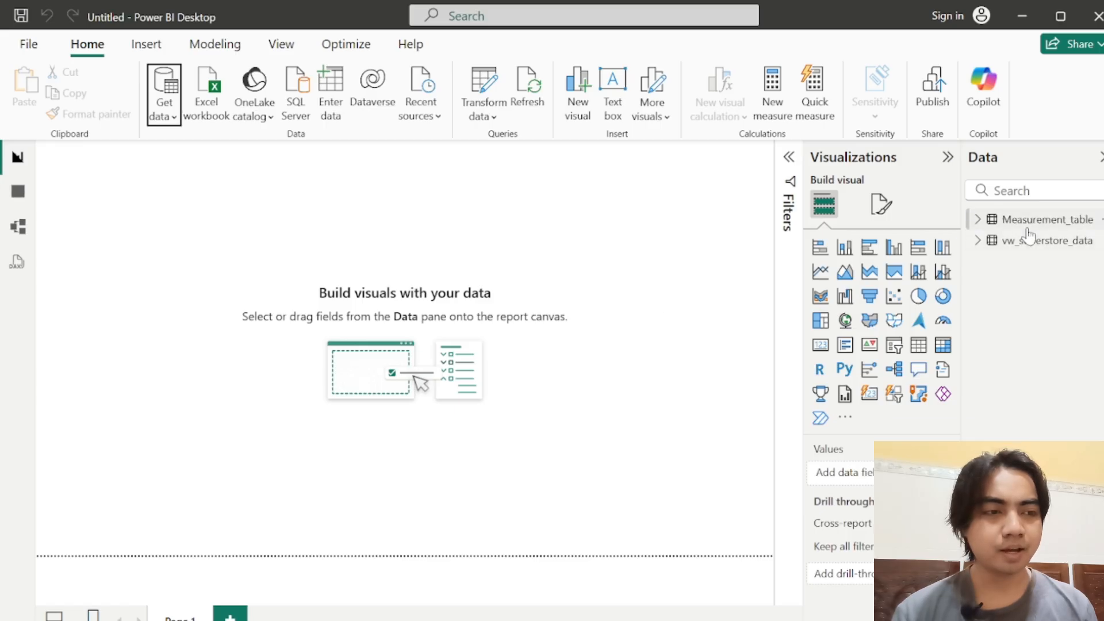
# Step: Add a new measure to Measurement_table and name it Total Profit
pyautogui.click(1100, 219)
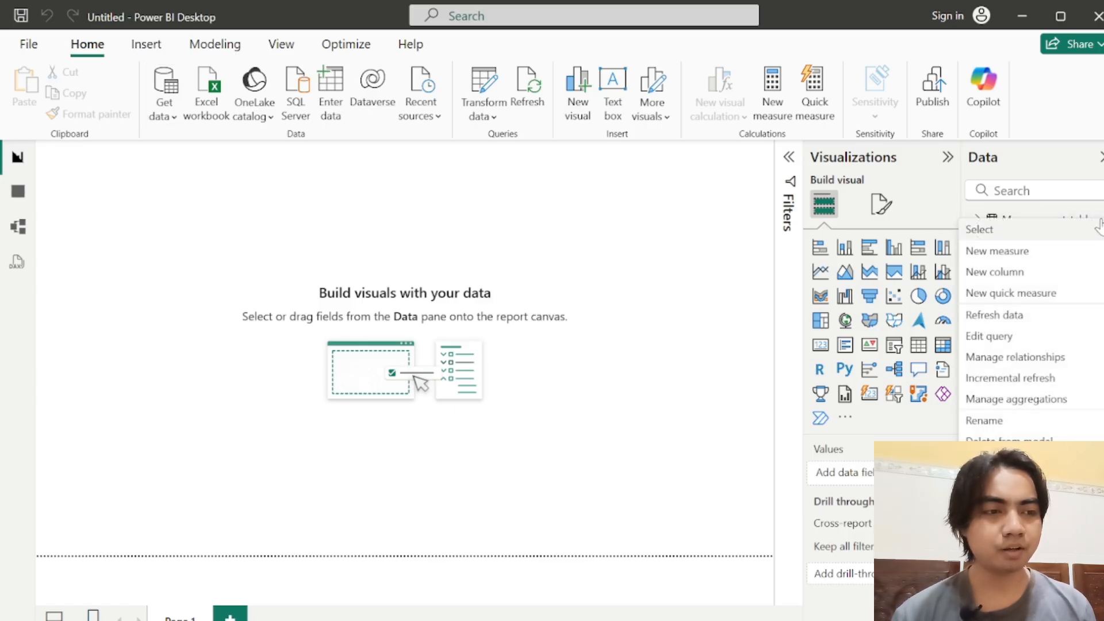
pyautogui.click(1035, 262)
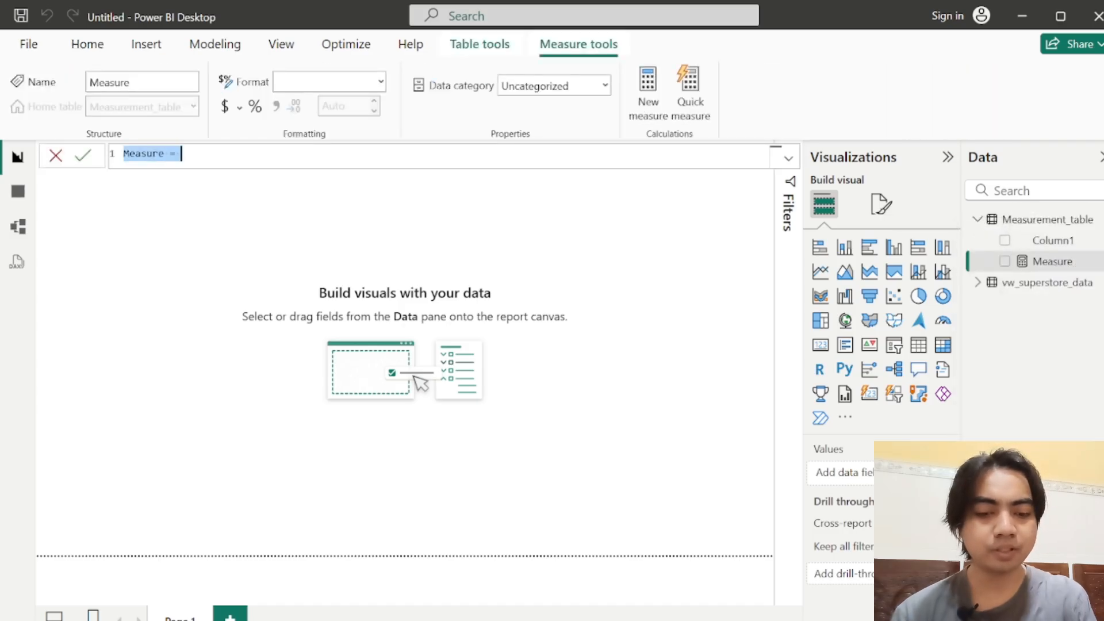
pyautogui.write('Total')
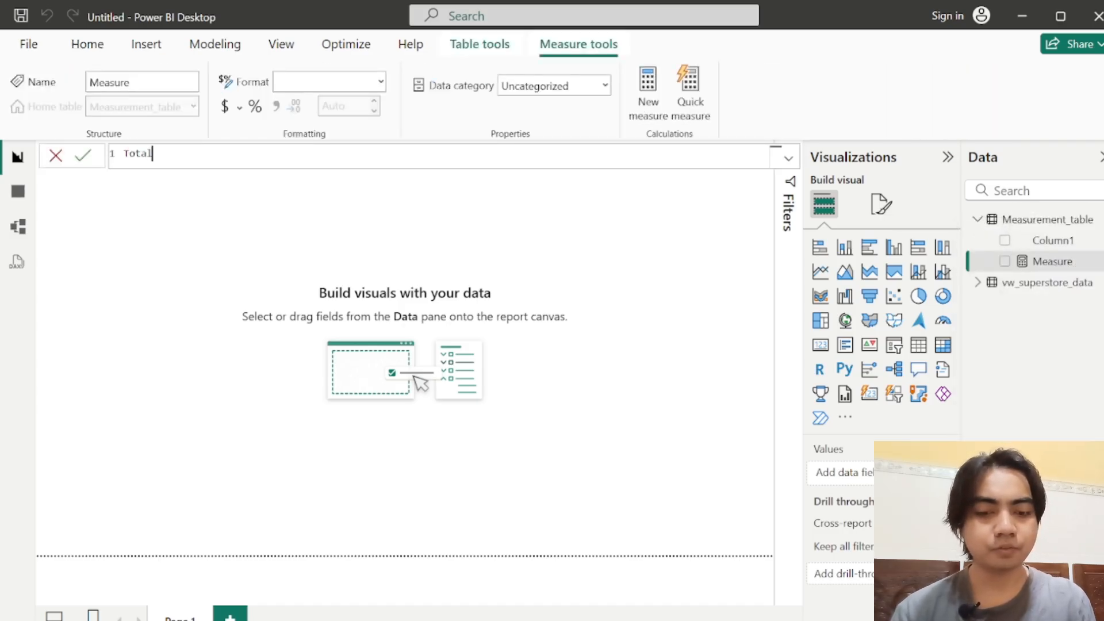
pyautogui.write(' Prf')
pyautogui.press('BackSpace')
pyautogui.write('o')
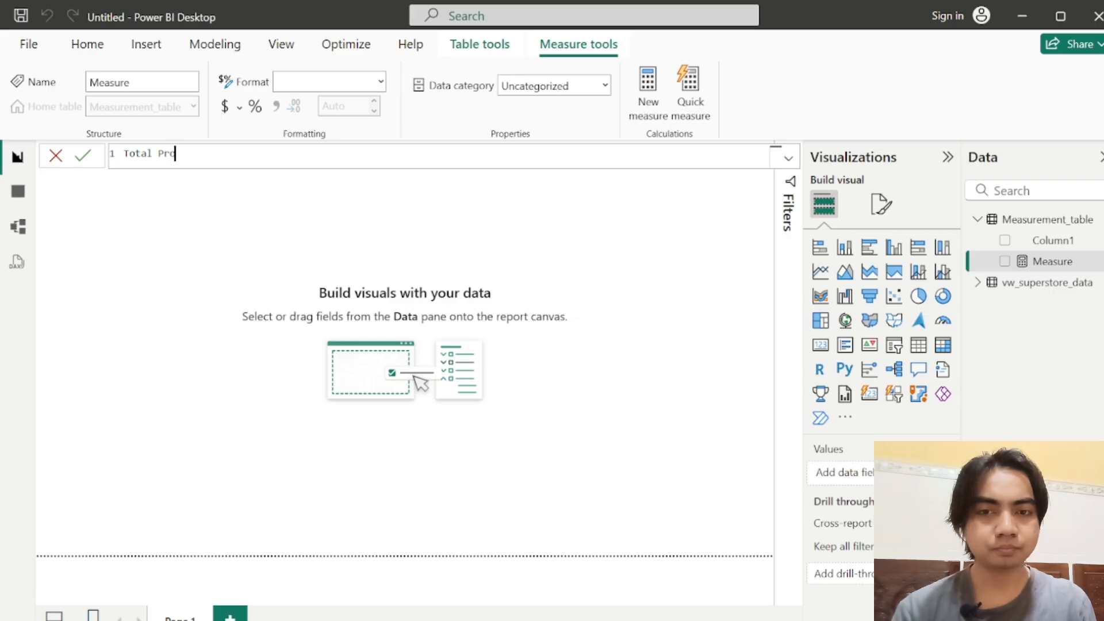
pyautogui.write('fit')
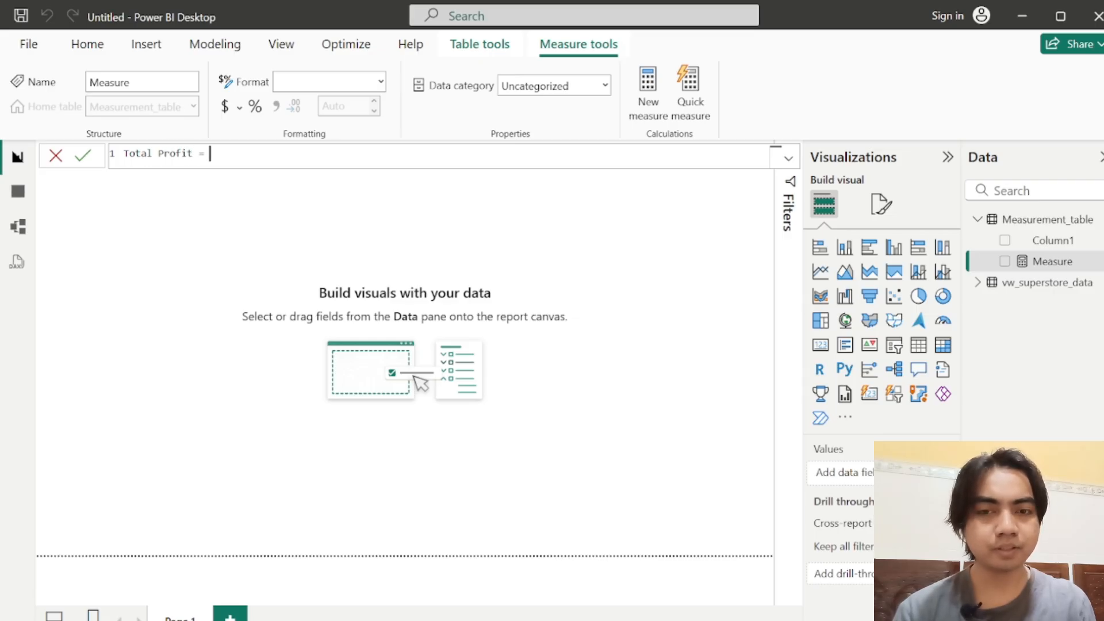
pyautogui.write(' = SUM(')
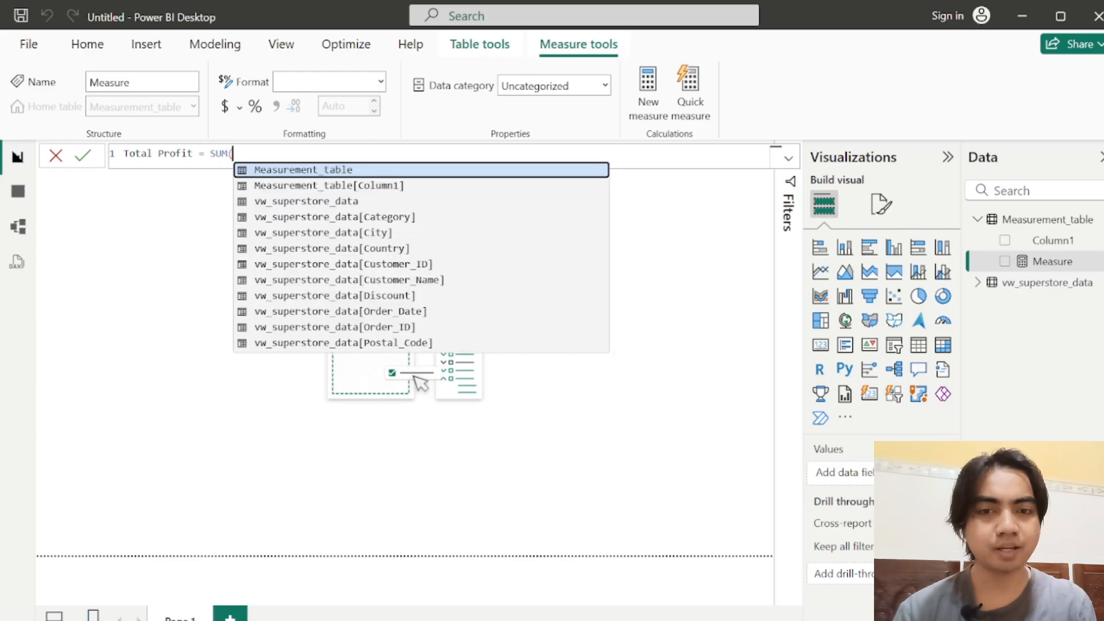
# Step: Define the Total Profit measure as SUM(vw_superstore_data[Profit]) and commit the formula
pyautogui.press('Up')
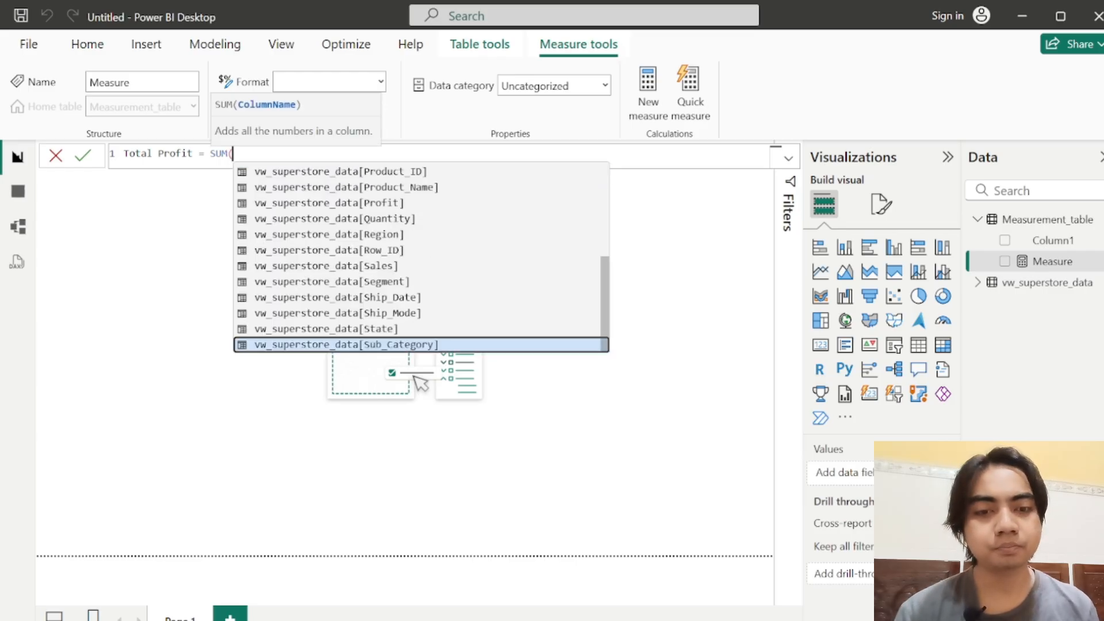
pyautogui.press('Up')
pyautogui.press('Up')
pyautogui.press('Up')
pyautogui.press('Up')
pyautogui.press('Up')
pyautogui.press('Up')
pyautogui.press('Up')
pyautogui.press('Up')
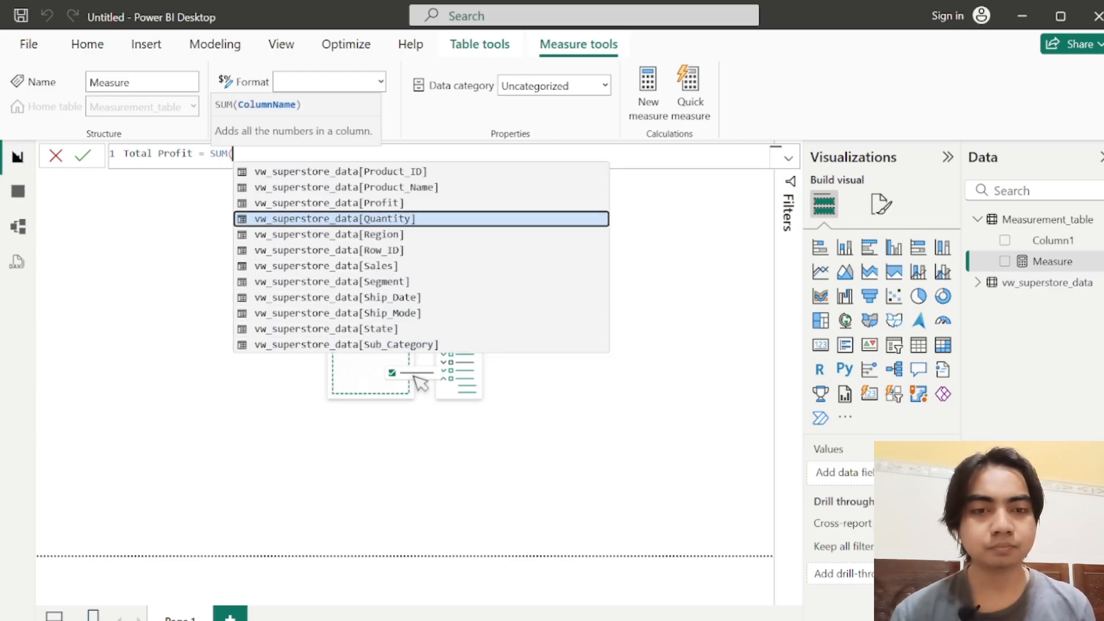
pyautogui.press('Up')
pyautogui.press('Tab')
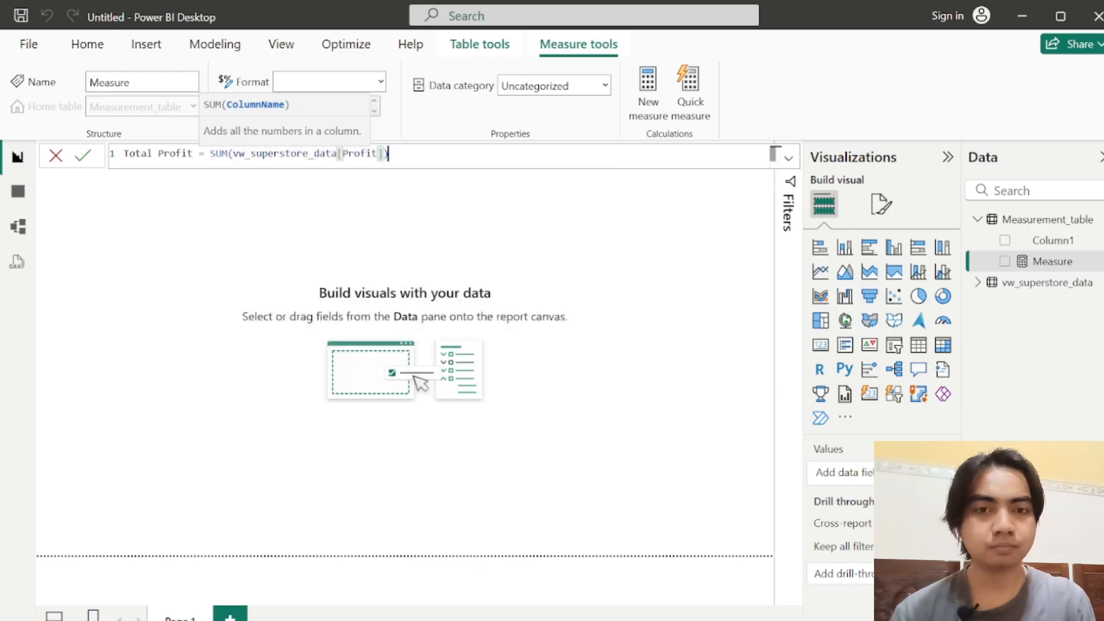
pyautogui.write(')')
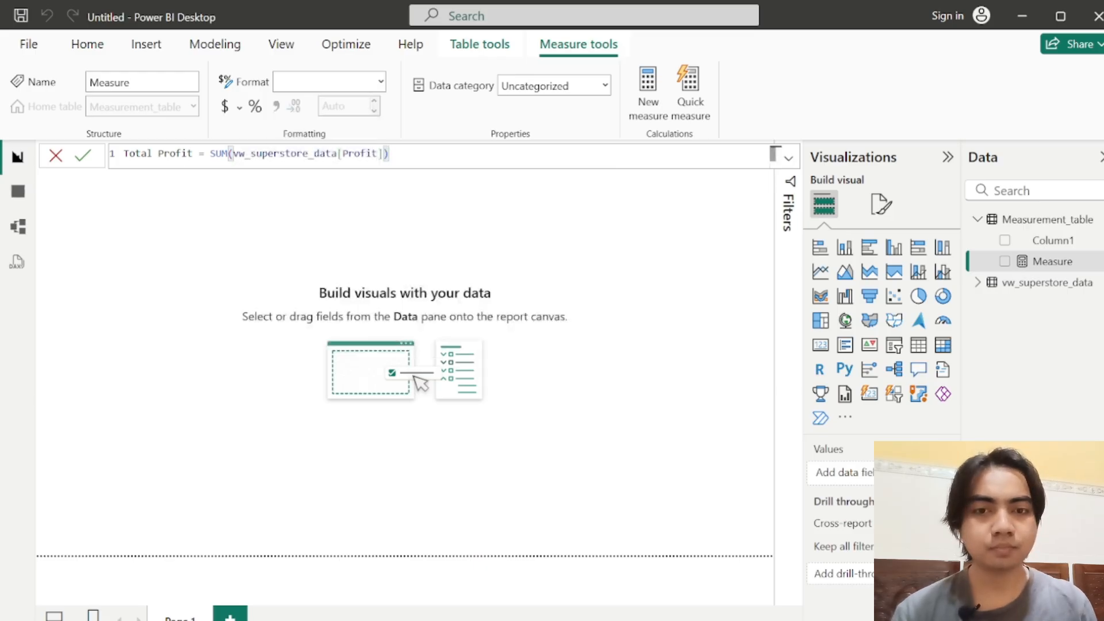
pyautogui.click(83, 156)
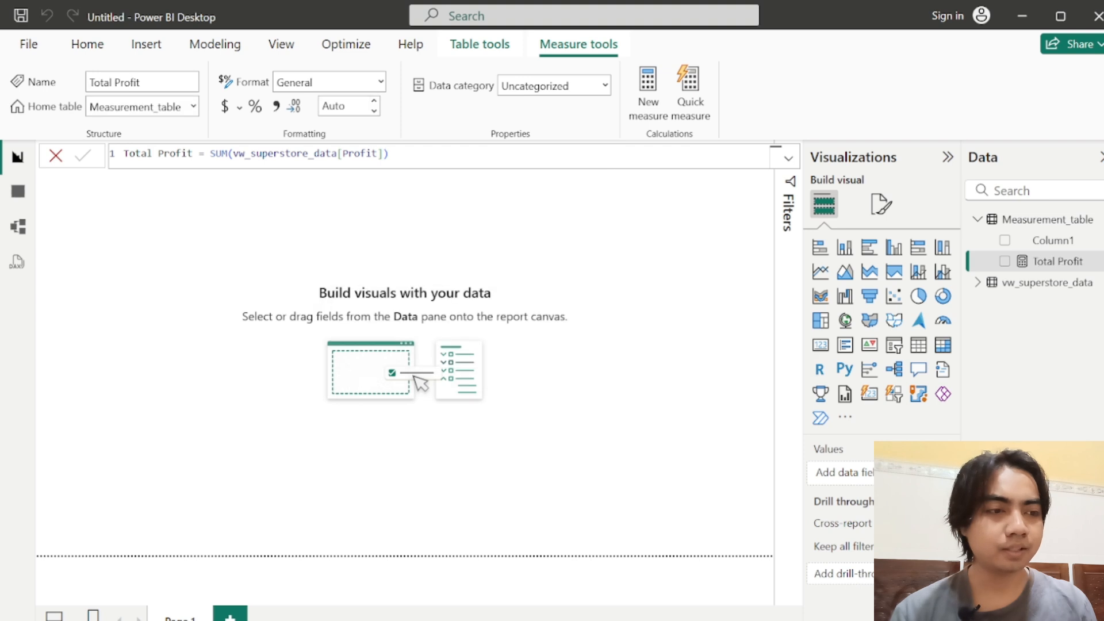
# Step: Add another measure to Measurement_table and name it Total Sales
pyautogui.click(1100, 223)
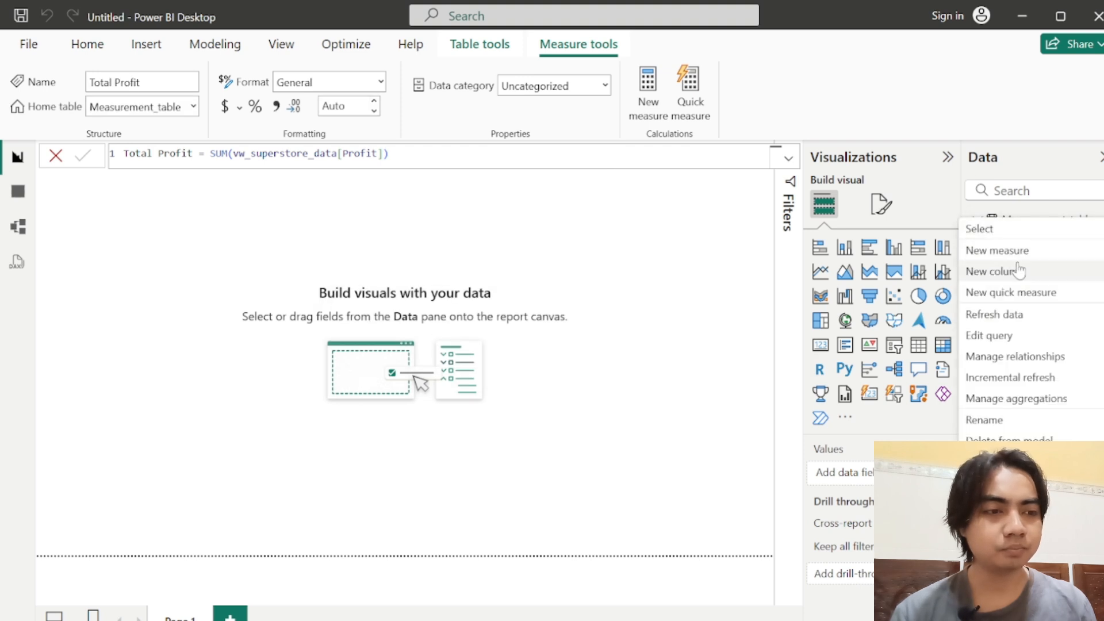
pyautogui.click(1001, 253)
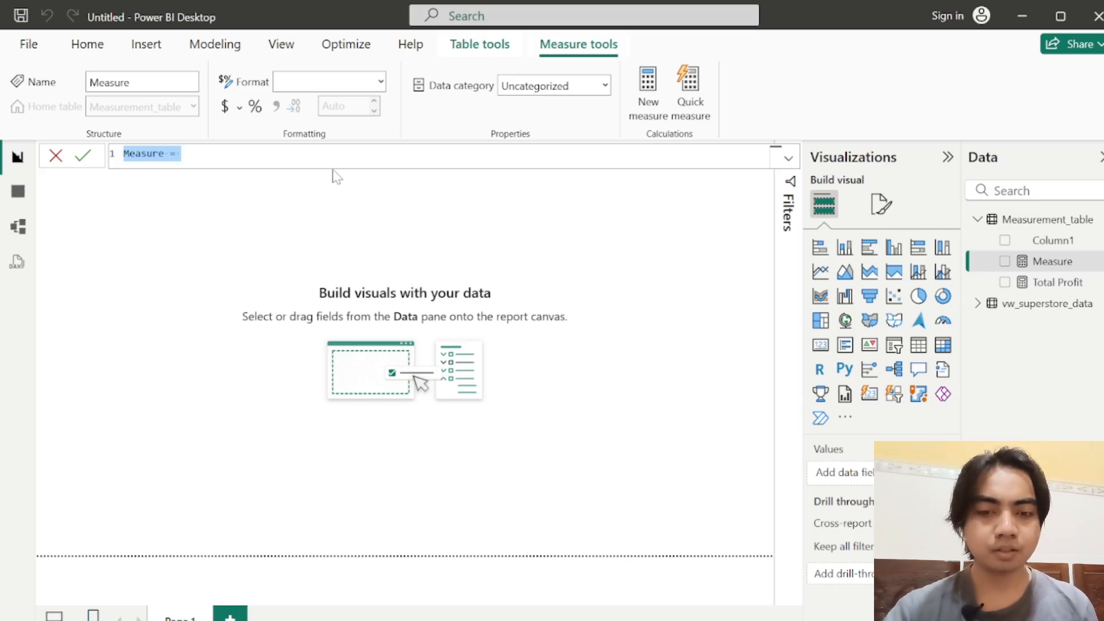
pyautogui.write('T')
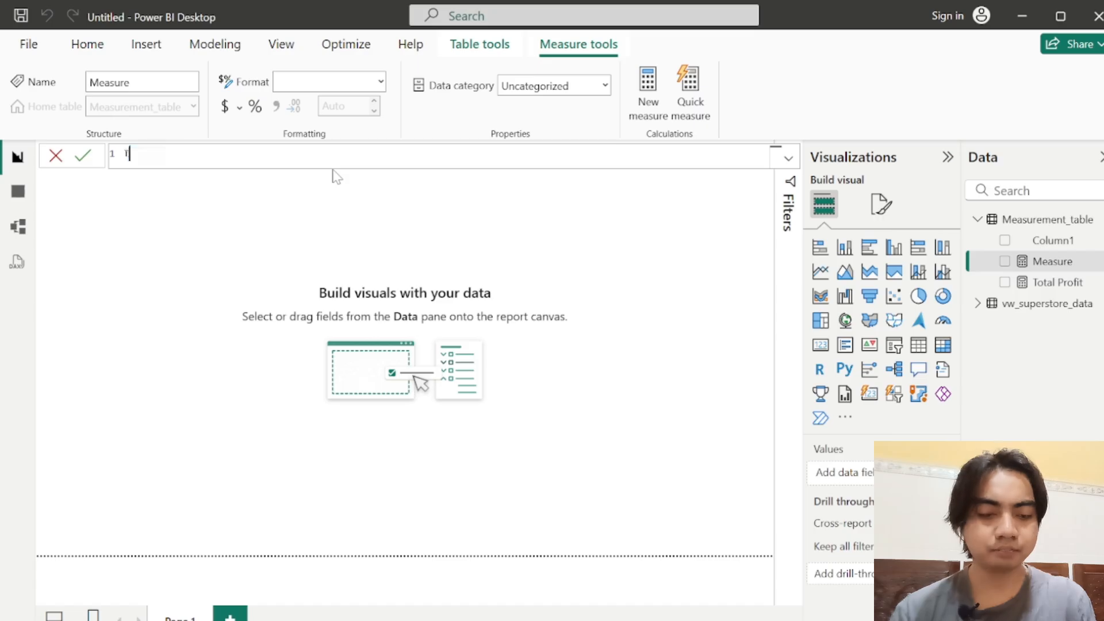
pyautogui.write('otal S')
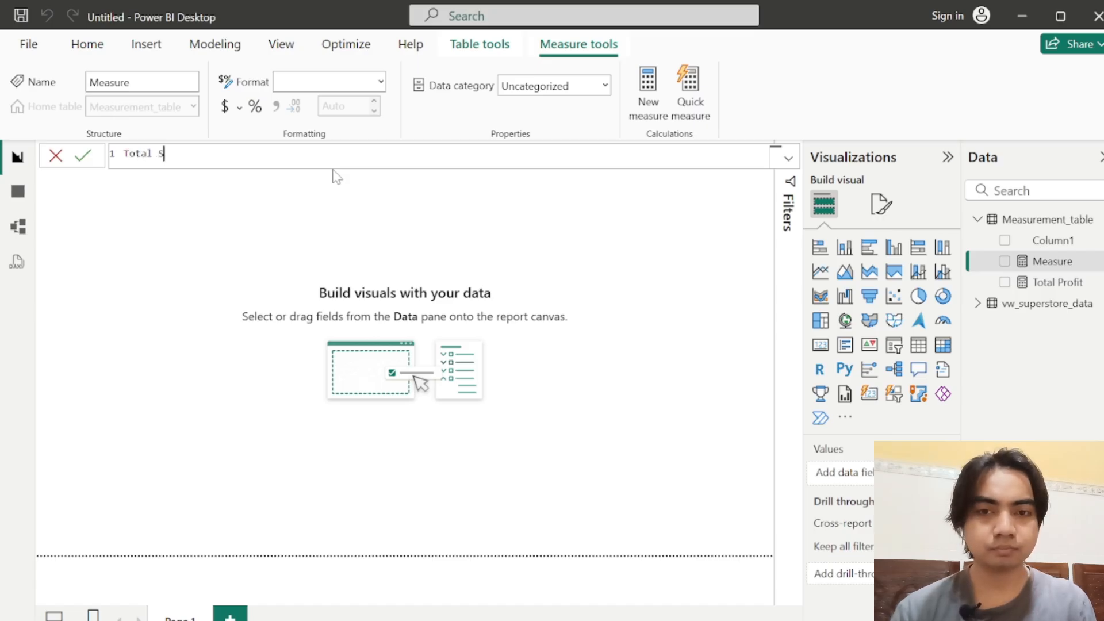
pyautogui.write('ales')
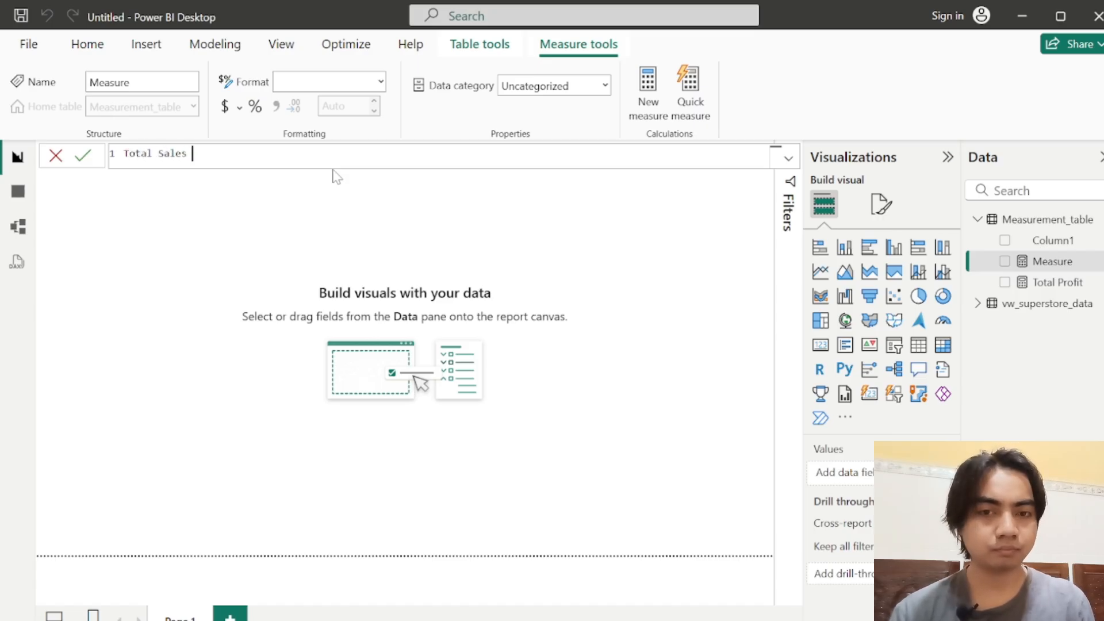
pyautogui.write(' = SUM(')
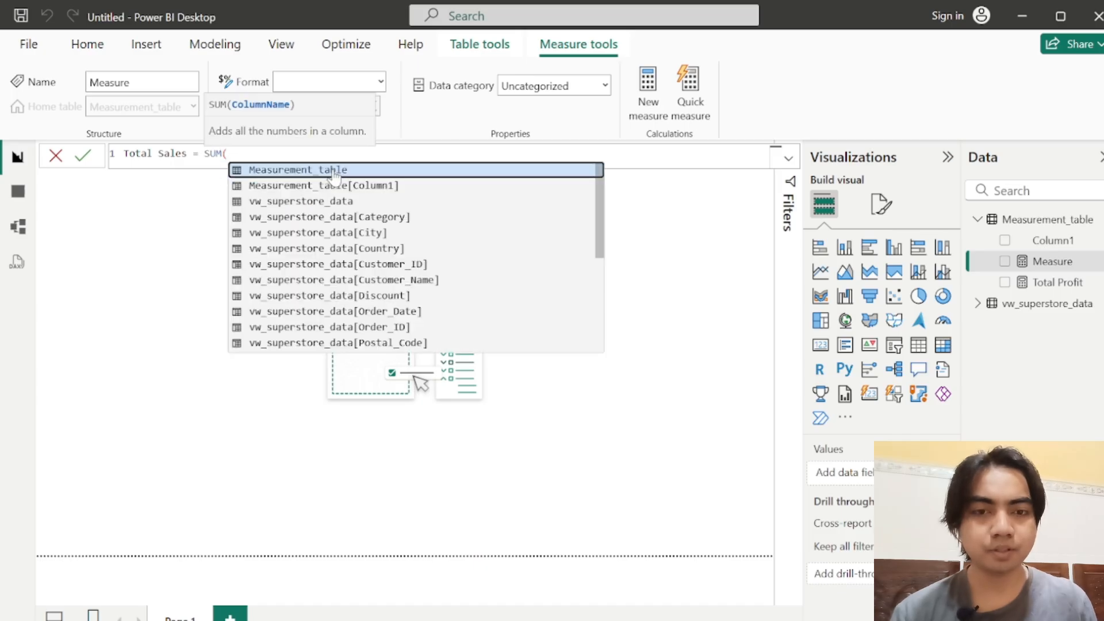
# Step: Define the Total Sales measure as SUM(vw_superstore_data[Sales]) and commit the formula
pyautogui.press('Down')
pyautogui.press('Down')
pyautogui.press('Down')
pyautogui.press('Down')
pyautogui.press('Down')
pyautogui.press('Down')
pyautogui.press('Down')
pyautogui.press('Down')
pyautogui.press('Down')
pyautogui.press('Down')
pyautogui.press('Down')
pyautogui.press('Down')
pyautogui.press('Down')
pyautogui.press('Down')
pyautogui.press('Down')
pyautogui.press('Down')
pyautogui.press('Down')
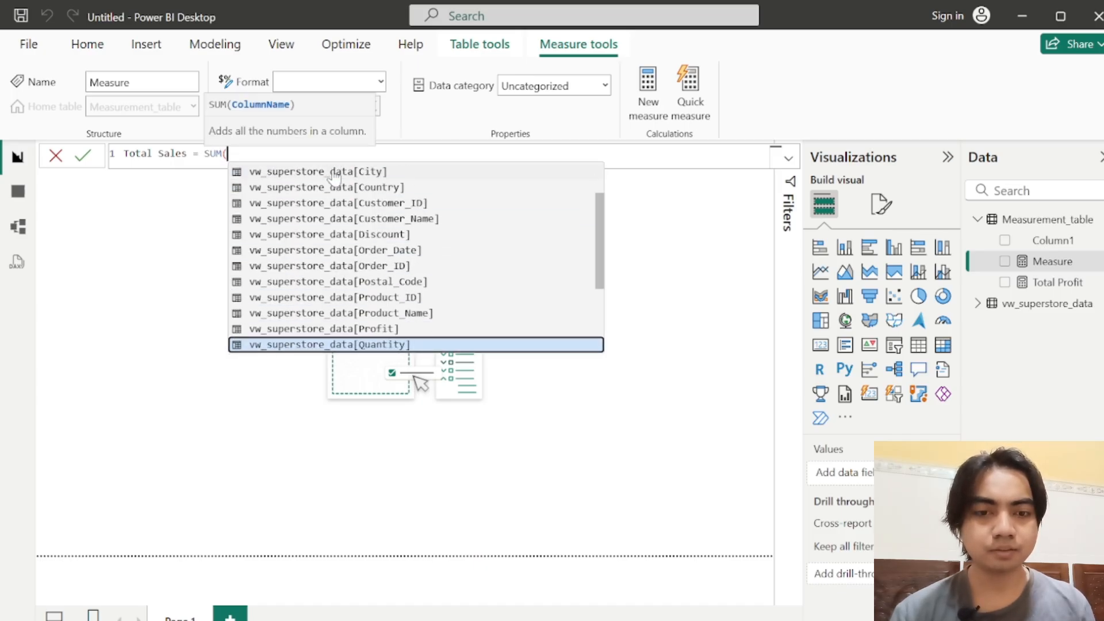
pyautogui.press('Down')
pyautogui.press('Down')
pyautogui.press('Down')
pyautogui.press('Tab')
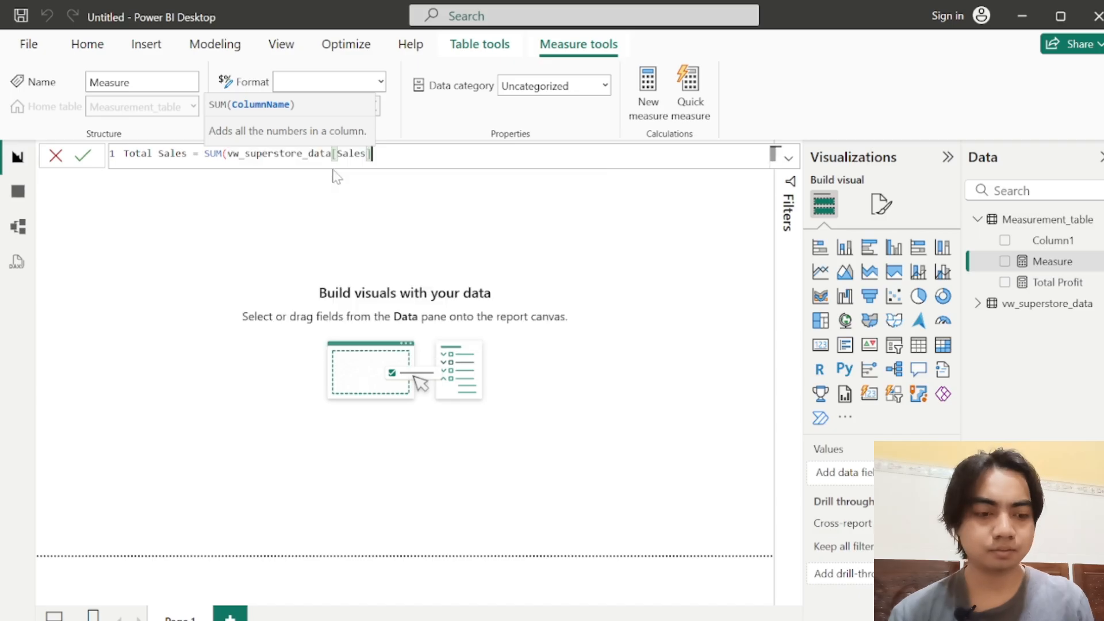
pyautogui.write(')')
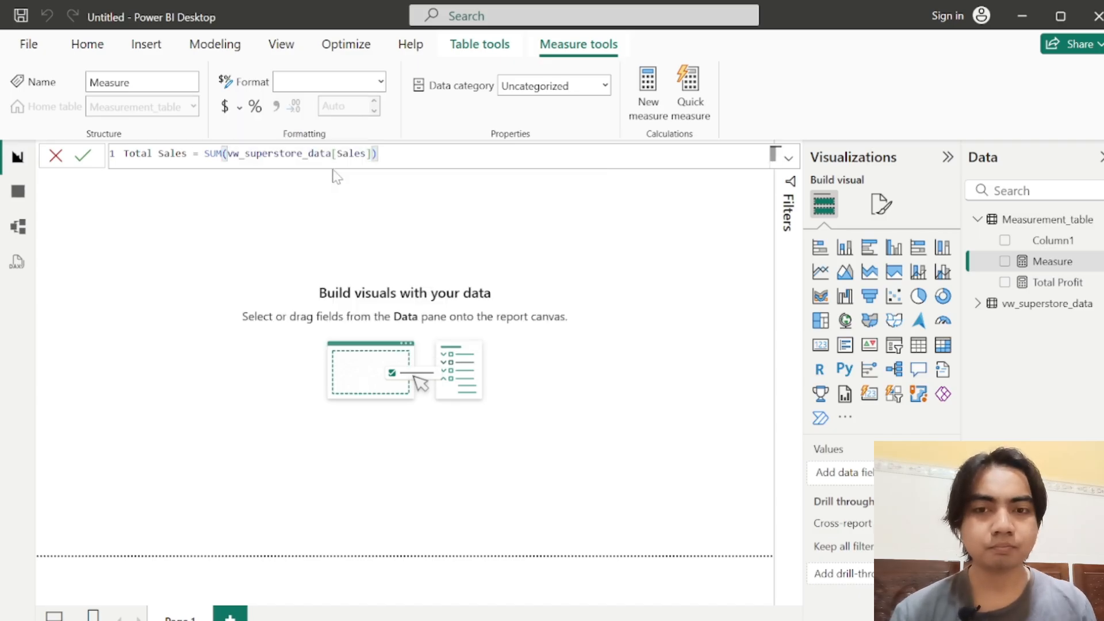
pyautogui.click(82, 155)
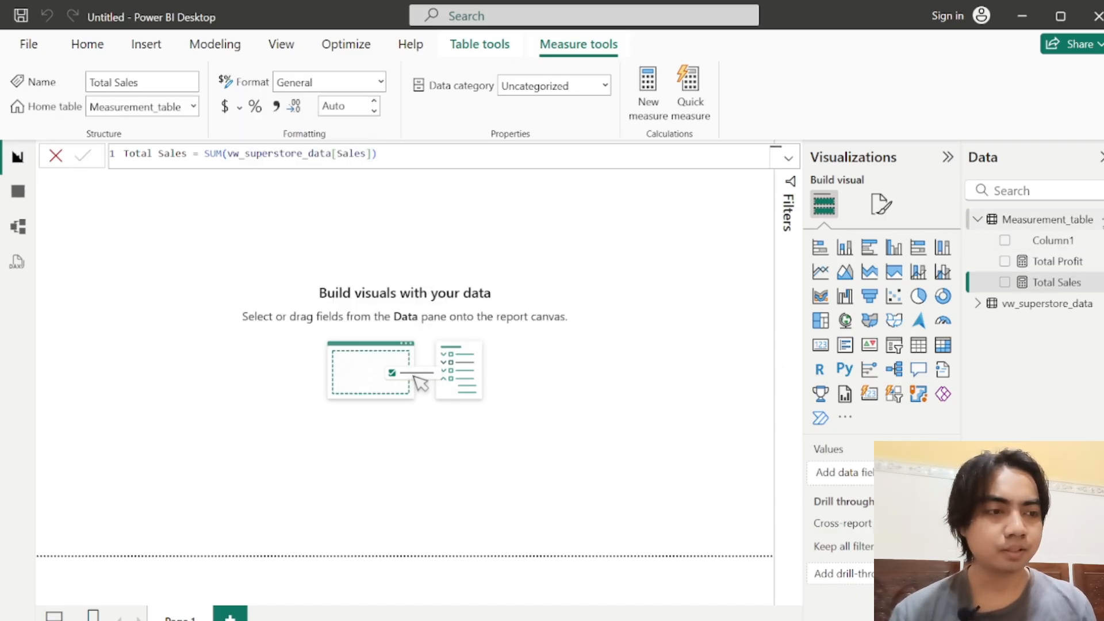
# Step: Add a third measure to Measurement_table and name it Total Order
pyautogui.click(1099, 219)
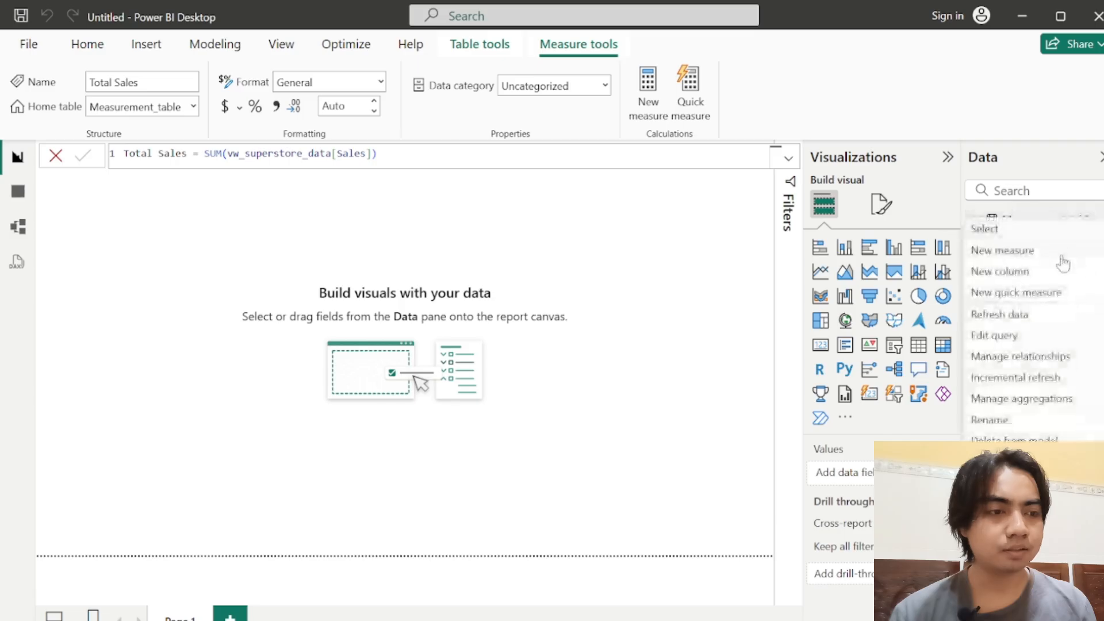
pyautogui.click(1005, 258)
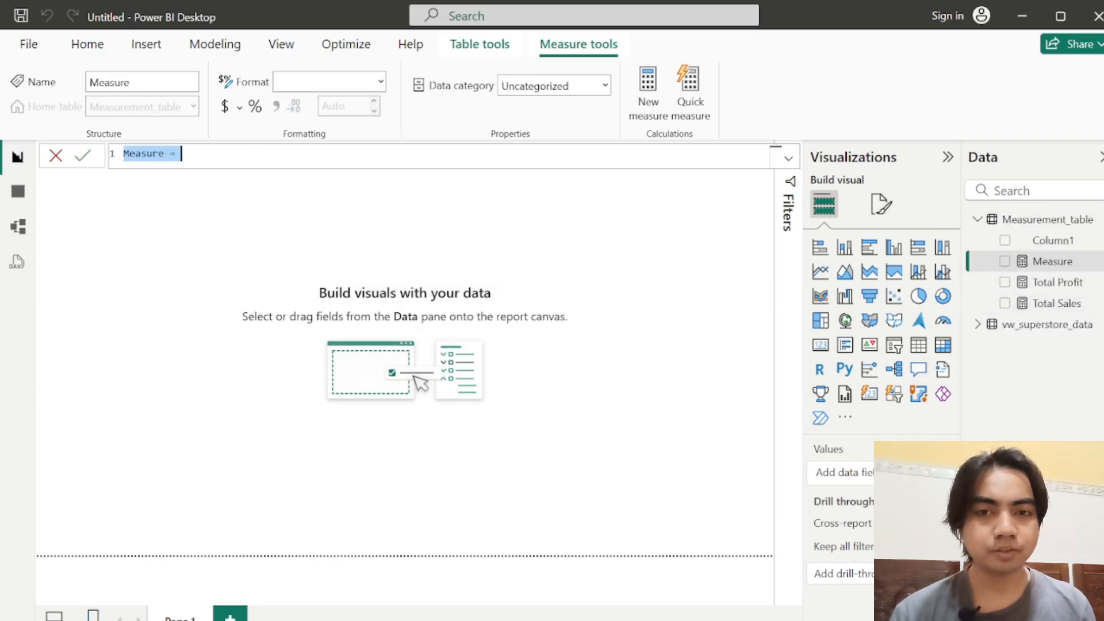
pyautogui.write('Total Order')
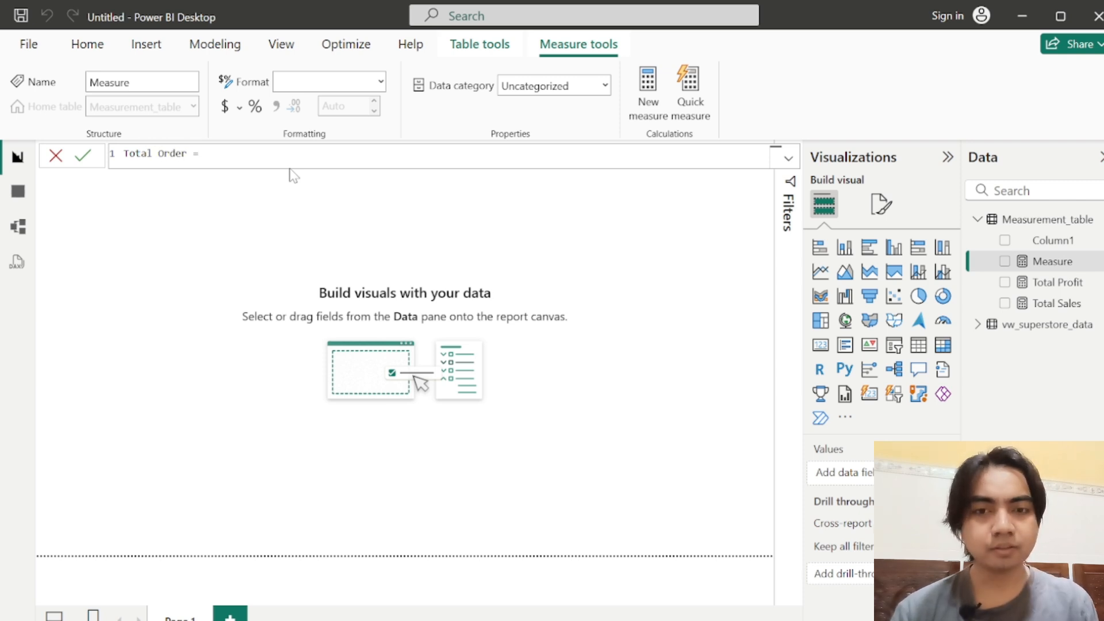
# Step: Define the Total Order measure as DISTINCTCOUNT(vw_superstore_data[Order_ID]) and commit the formula
pyautogui.write('COUNT')
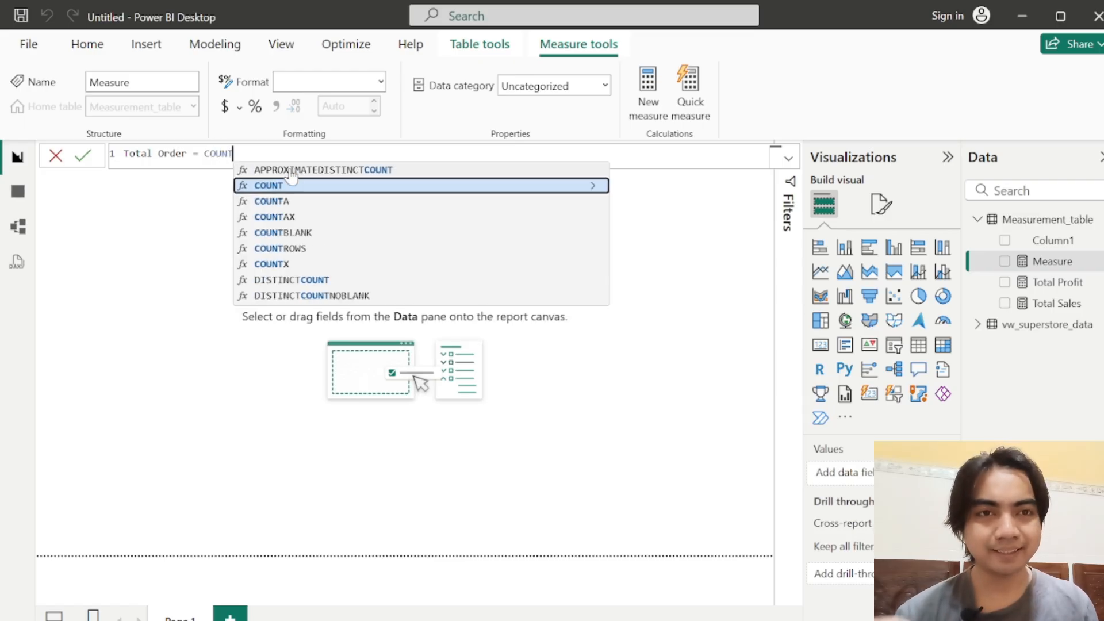
pyautogui.press('Down')
pyautogui.press('Down')
pyautogui.press('Down')
pyautogui.press('Down')
pyautogui.press('Down')
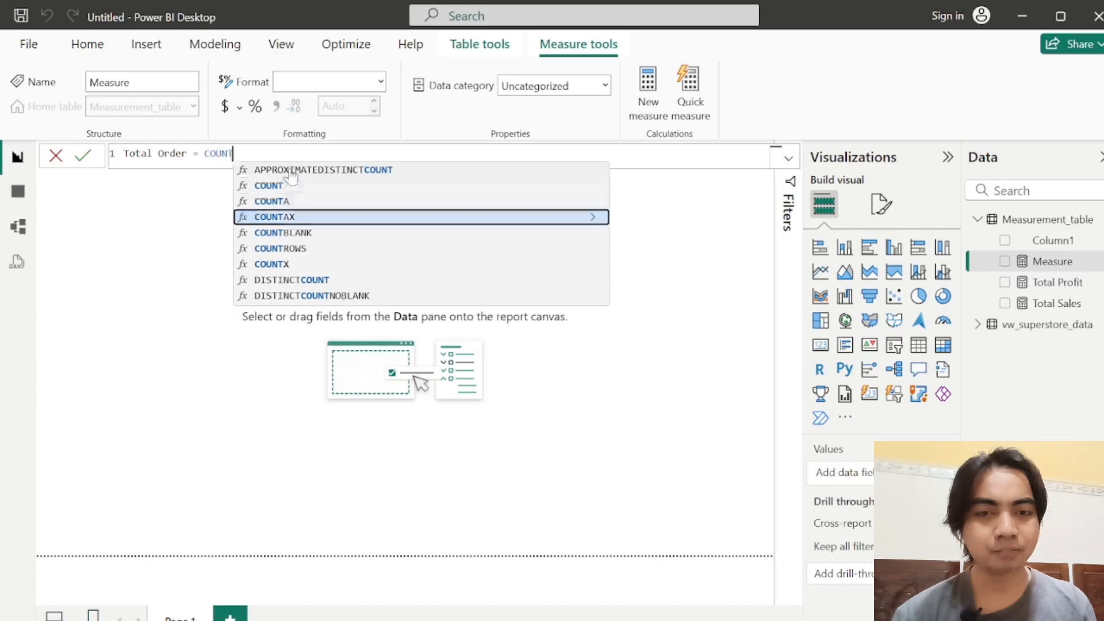
pyautogui.press('Down')
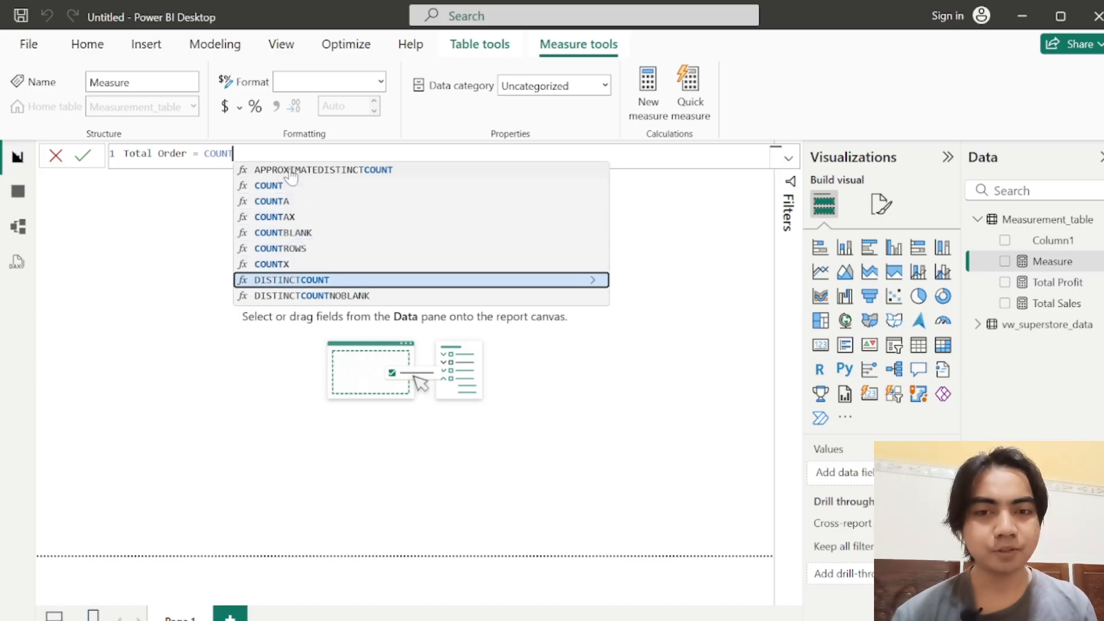
pyautogui.press('Tab')
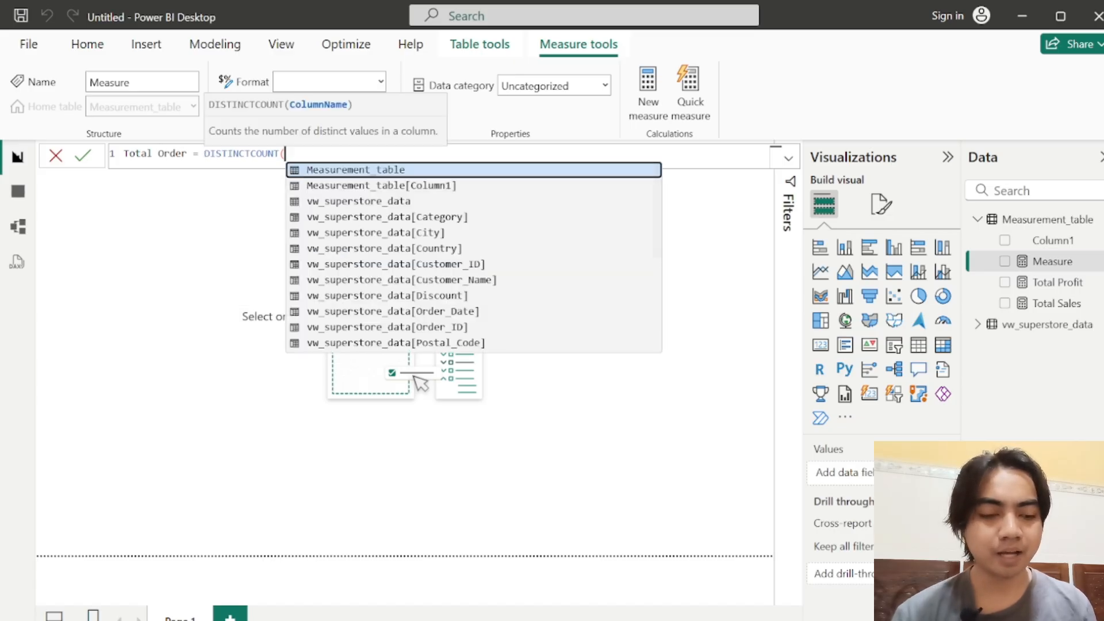
pyautogui.press('Down')
pyautogui.press('Down')
pyautogui.press('Down')
pyautogui.press('Down')
pyautogui.press('Down')
pyautogui.press('Down')
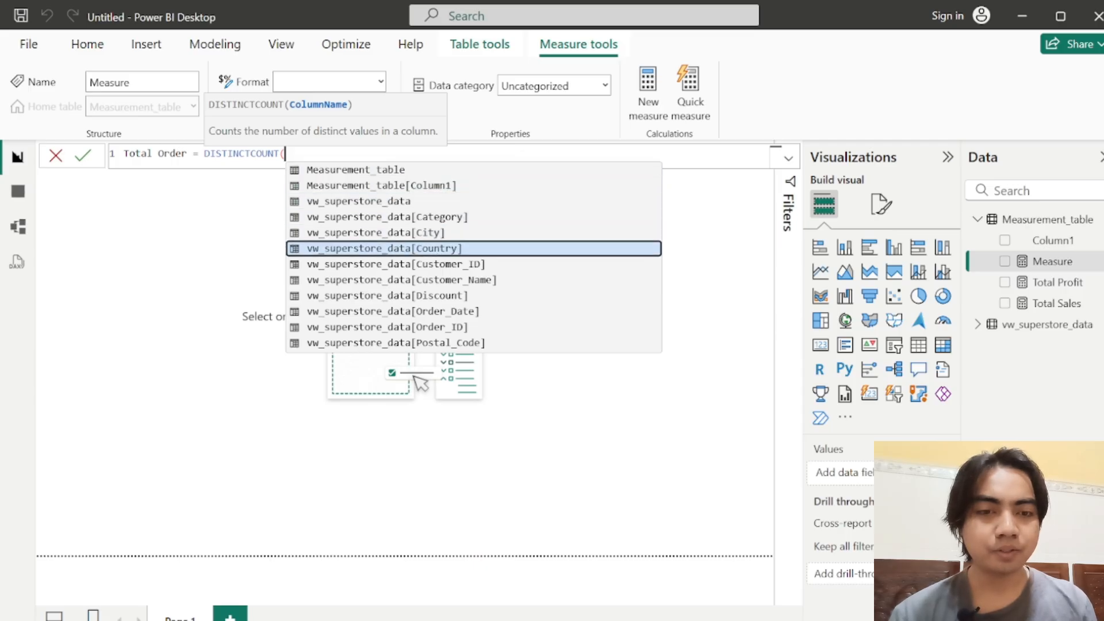
pyautogui.press('Down')
pyautogui.press('Down')
pyautogui.press('Down')
pyautogui.press('Down')
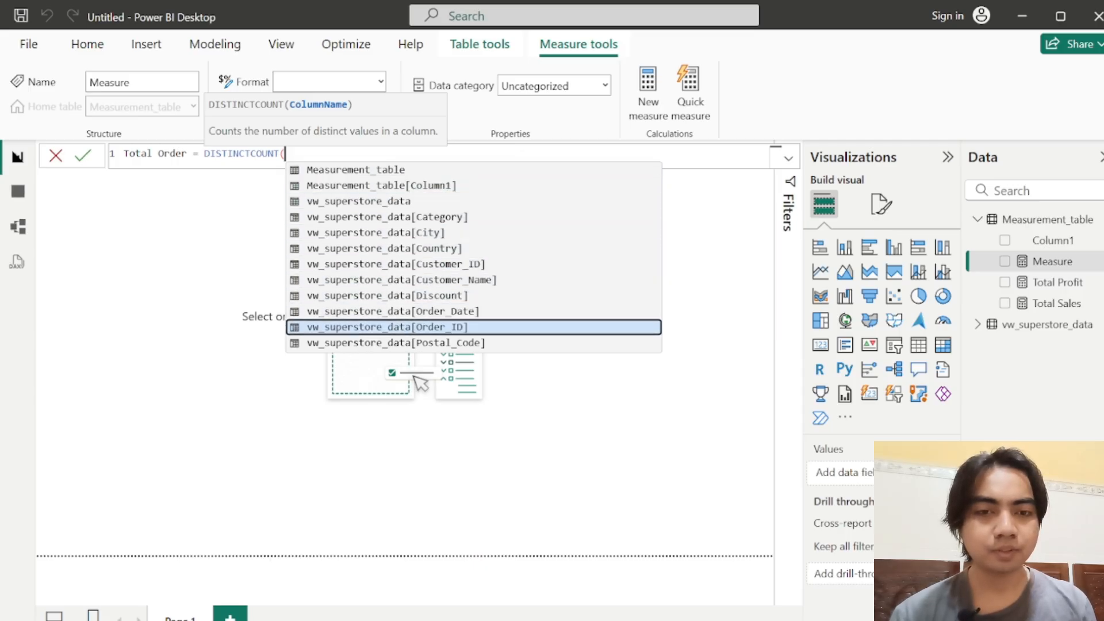
pyautogui.press('Tab')
pyautogui.write(')')
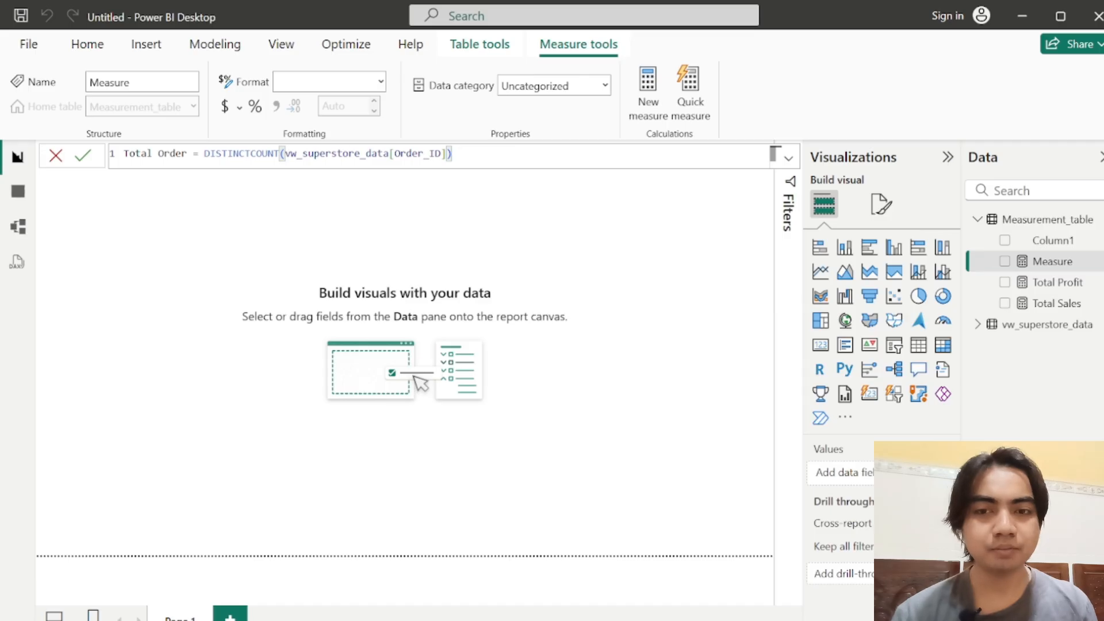
pyautogui.click(83, 156)
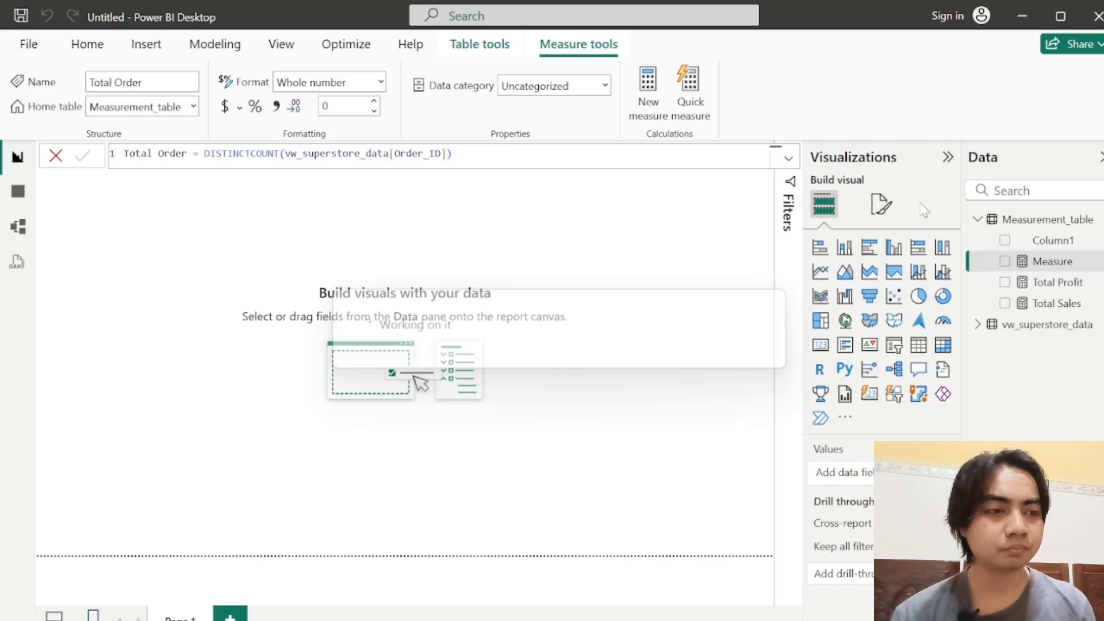
# Step: Add a measure named Total Quantity to Measurement_table, defined as SUM(vw_superstore_data[Quantity]), and commit it
pyautogui.click(1090, 219)
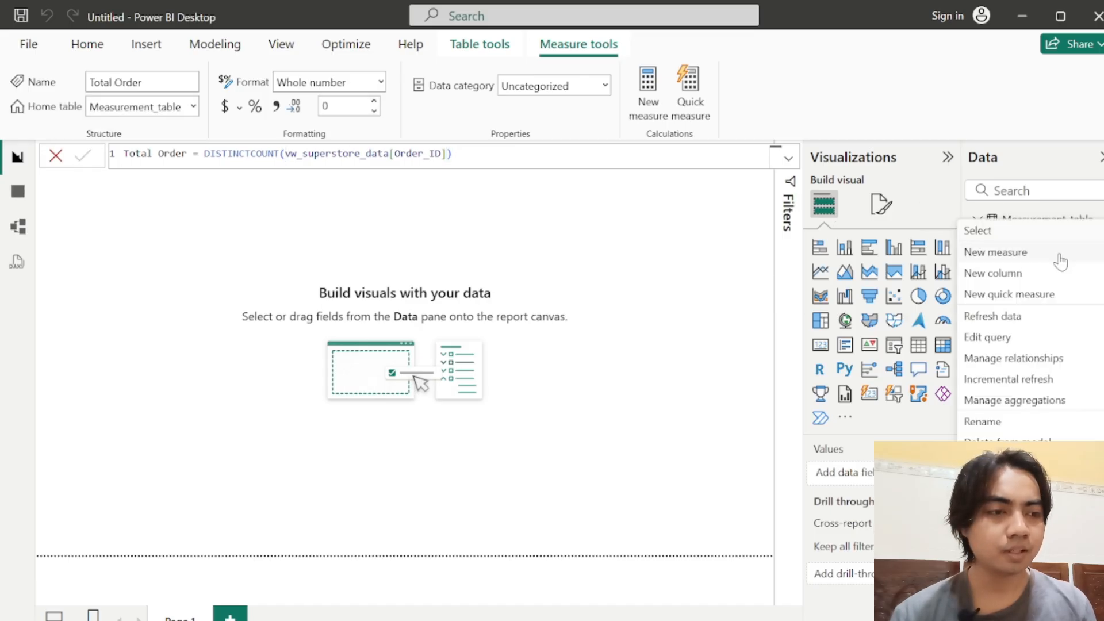
pyautogui.click(1010, 255)
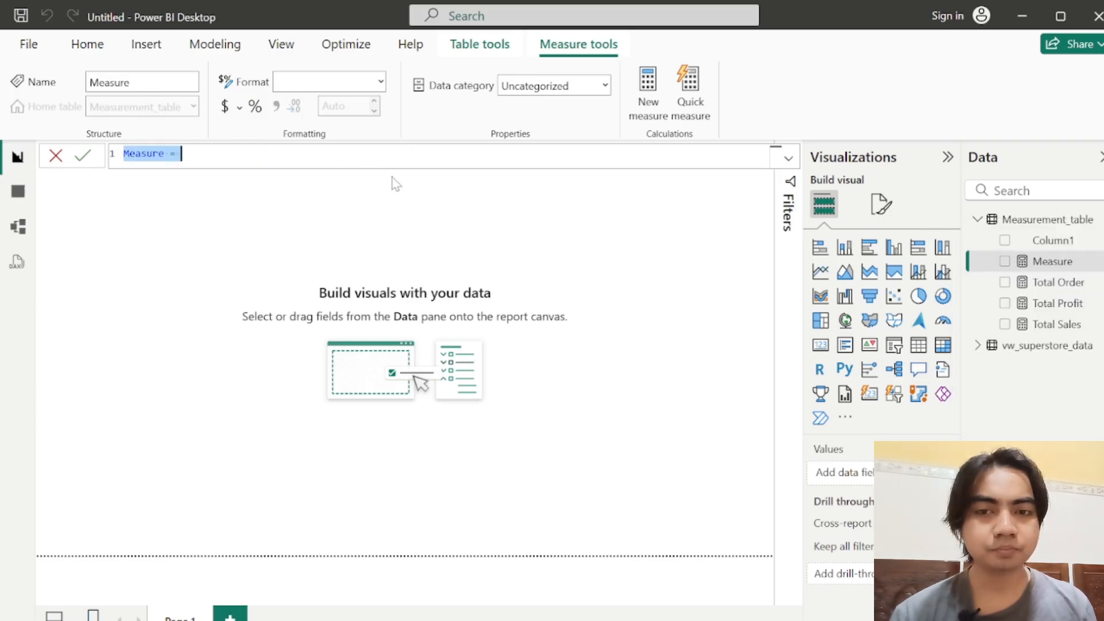
pyautogui.write('Total Quantity')
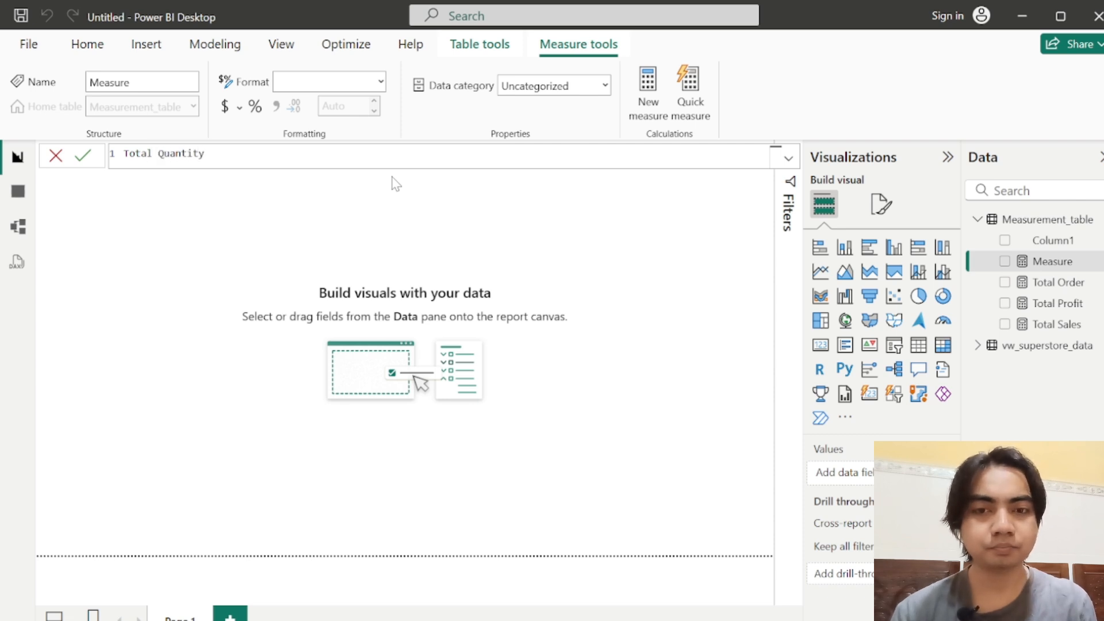
pyautogui.write(' = SU')
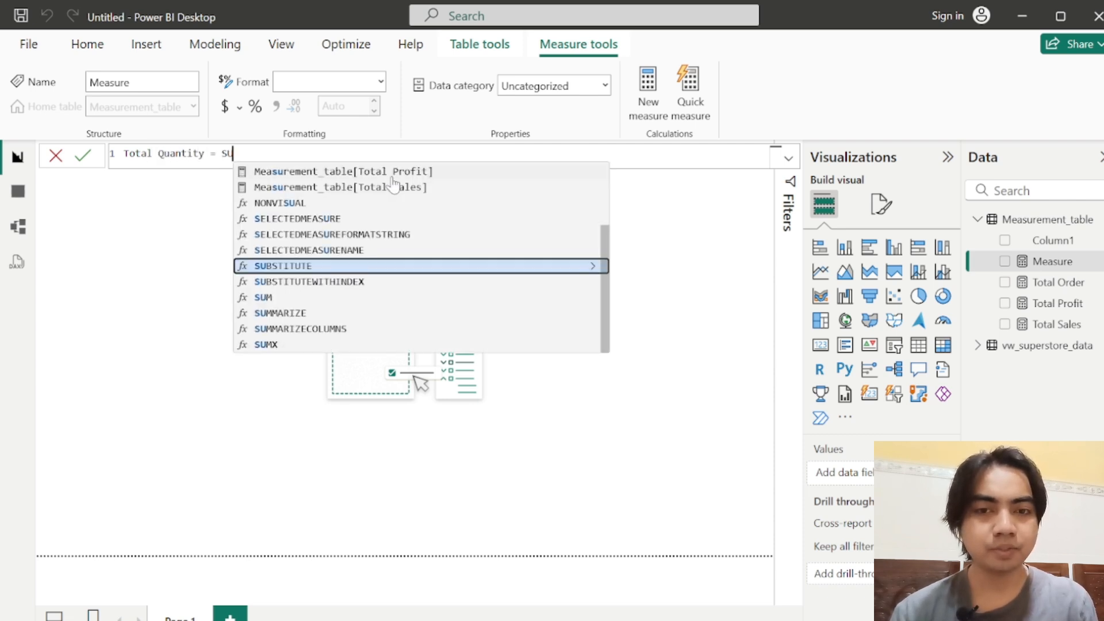
pyautogui.write('M(')
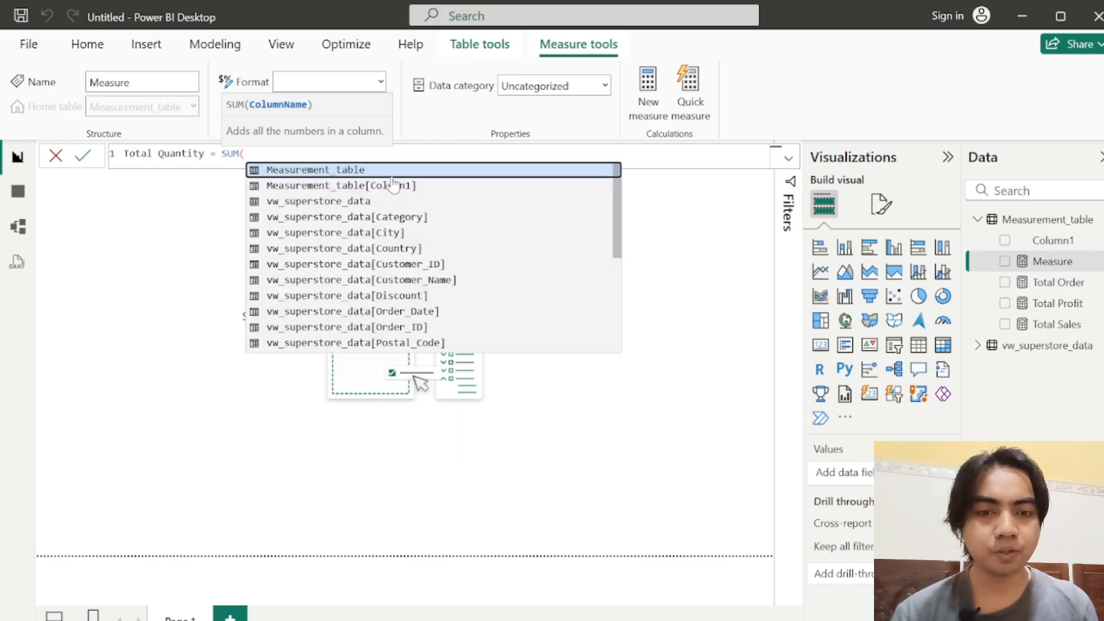
pyautogui.press('Up')
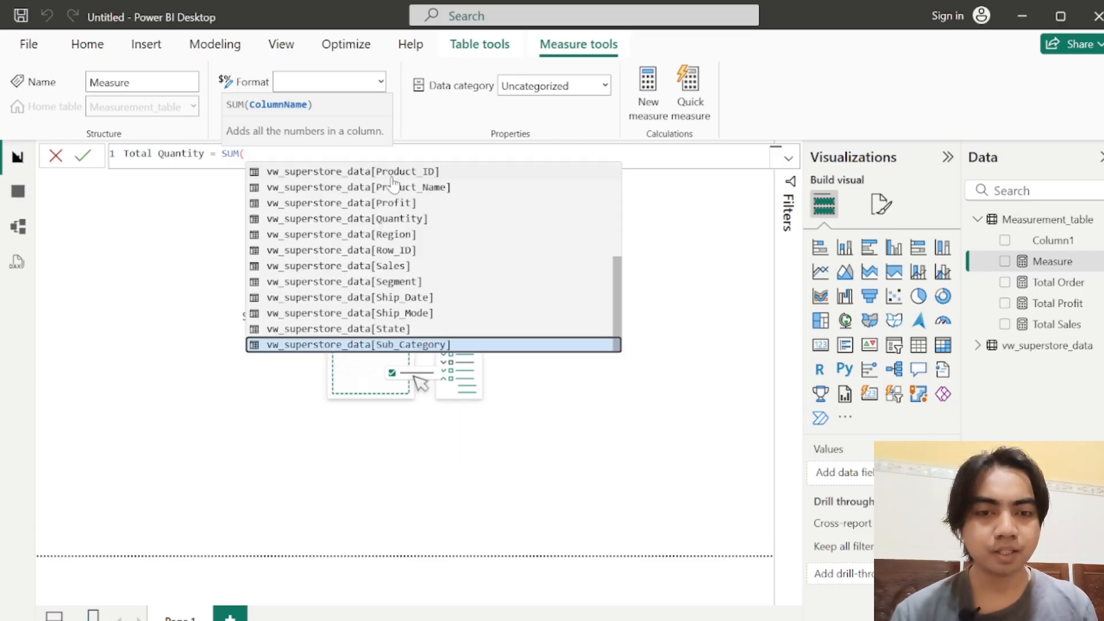
pyautogui.press('Up')
pyautogui.press('Up')
pyautogui.press('Up')
pyautogui.press('Up')
pyautogui.press('Up')
pyautogui.press('Up')
pyautogui.press('Up')
pyautogui.press('Up')
pyautogui.press('Tab')
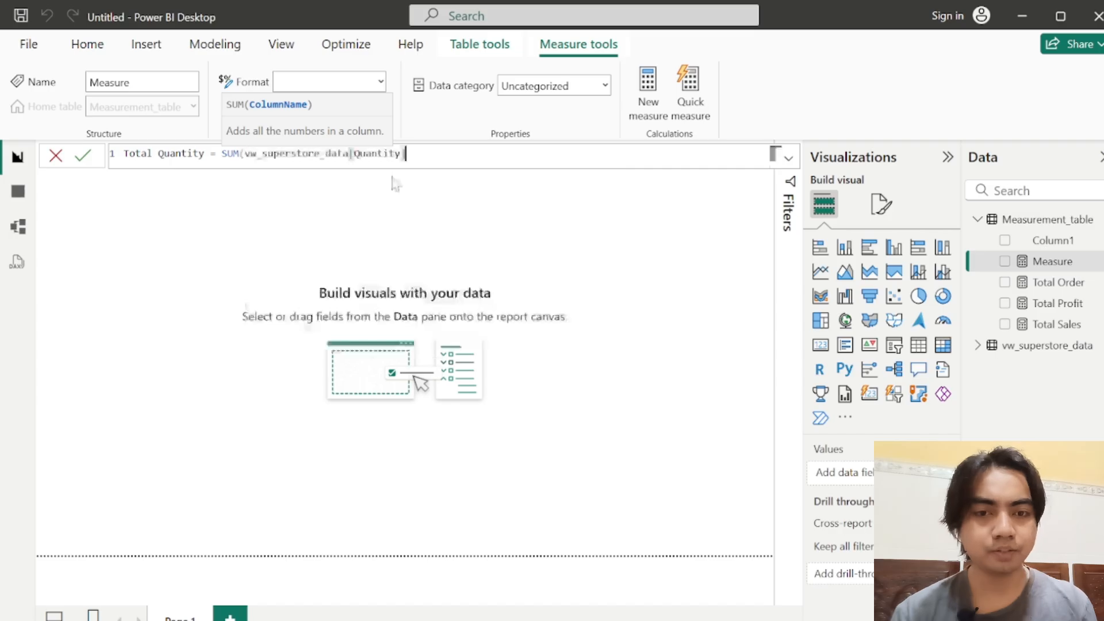
pyautogui.write(')')
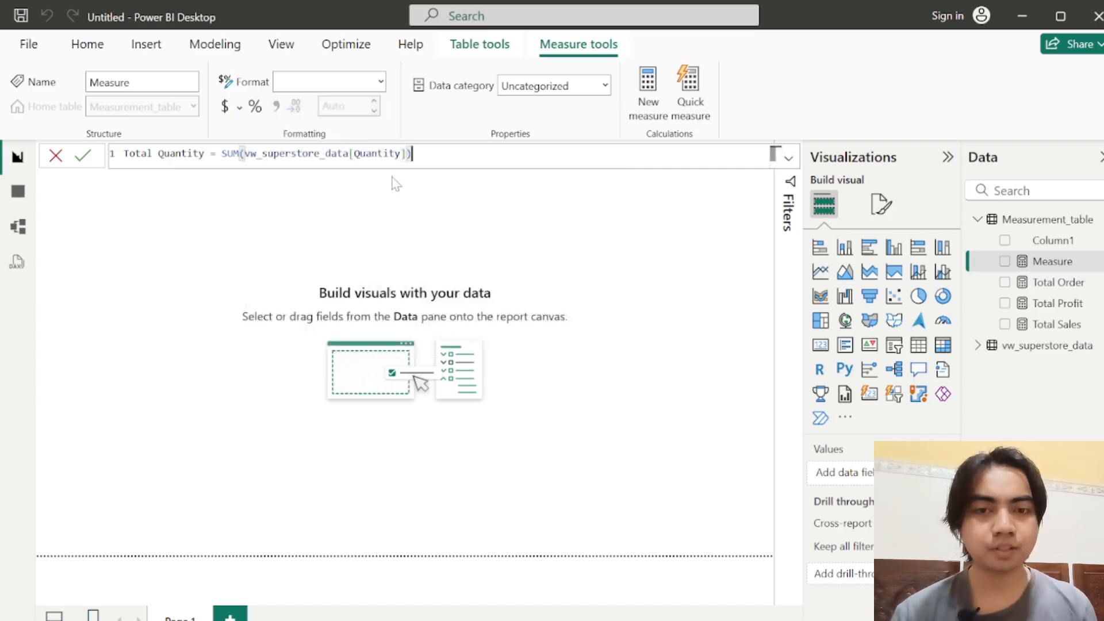
pyautogui.click(83, 155)
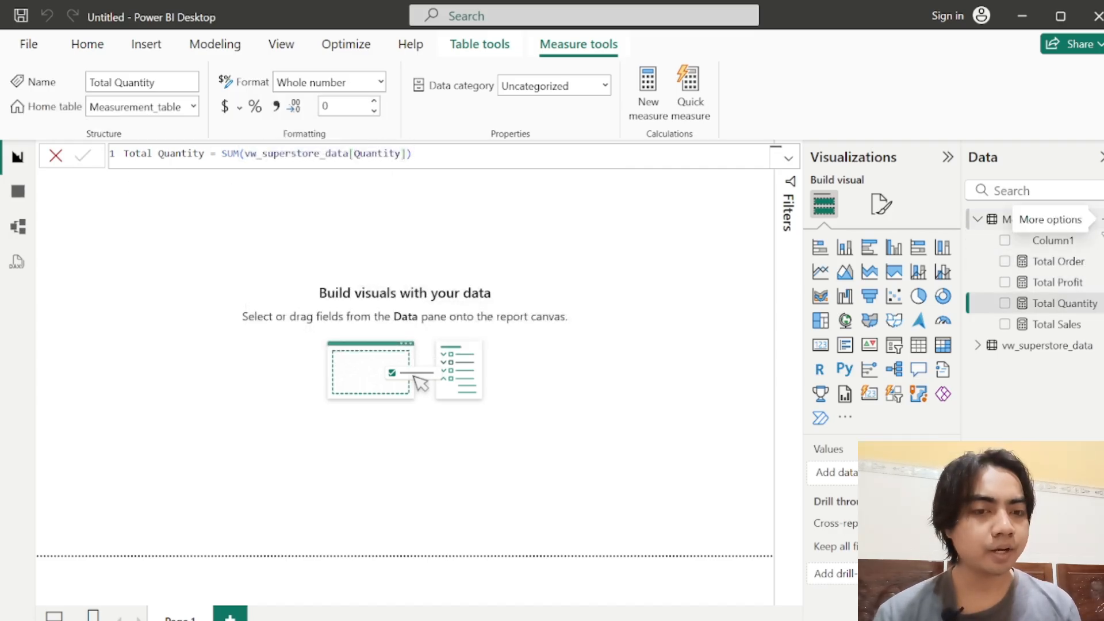
# Step: Add a measure named Profit Margin % to Measurement_table and begin its formula with the DIVIDE function
pyautogui.click(1100, 220)
pyautogui.click(1026, 257)
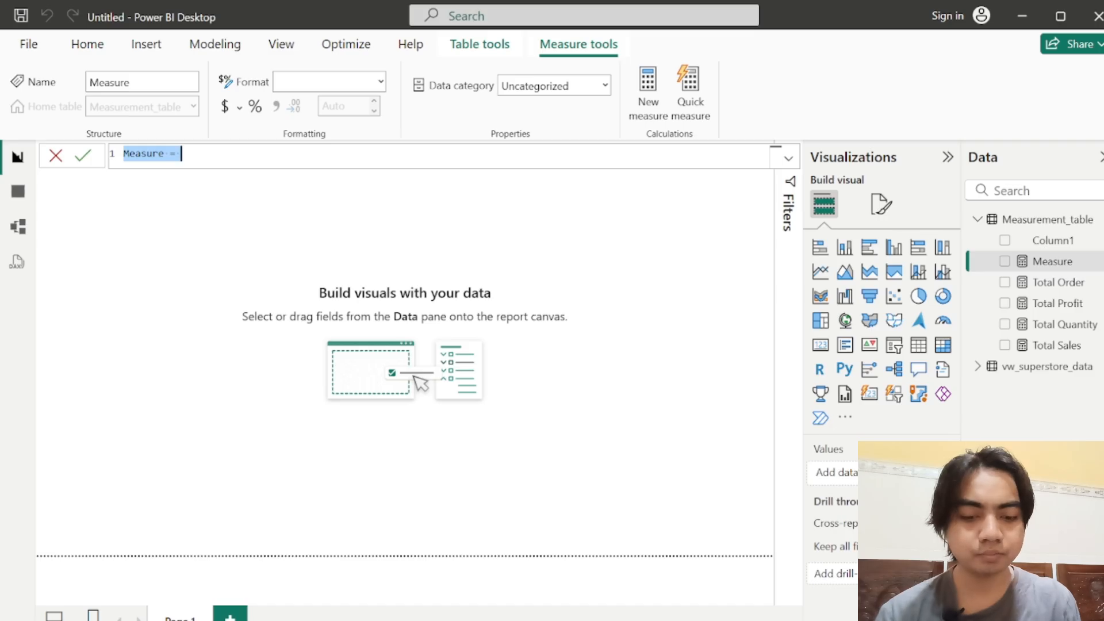
pyautogui.write('Pr')
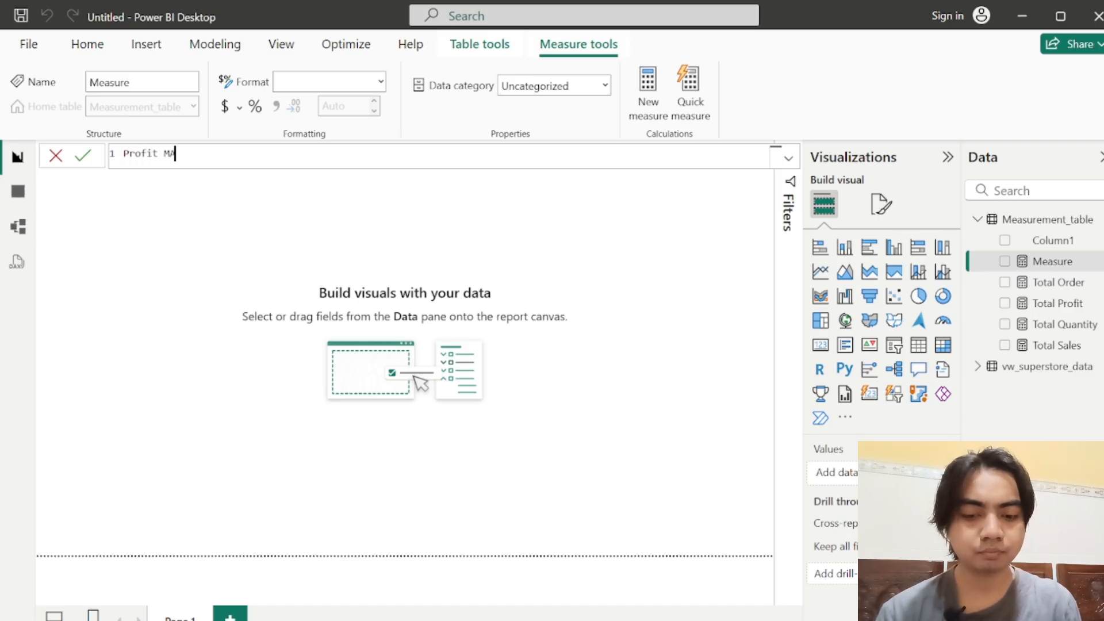
pyautogui.write('ofit Margin')
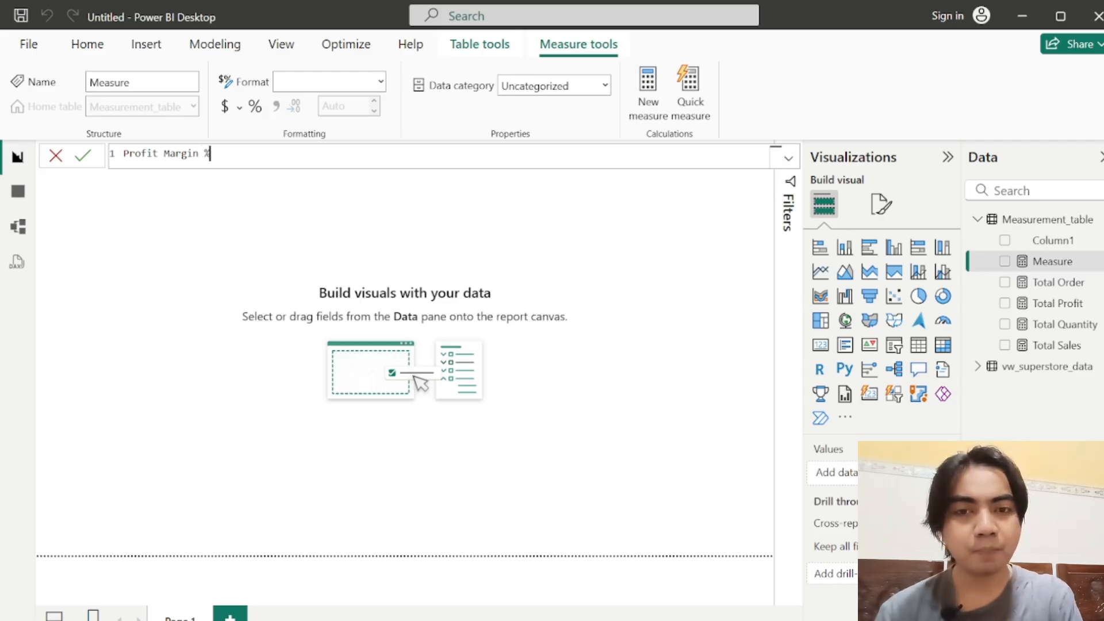
pyautogui.write(' % = divi')
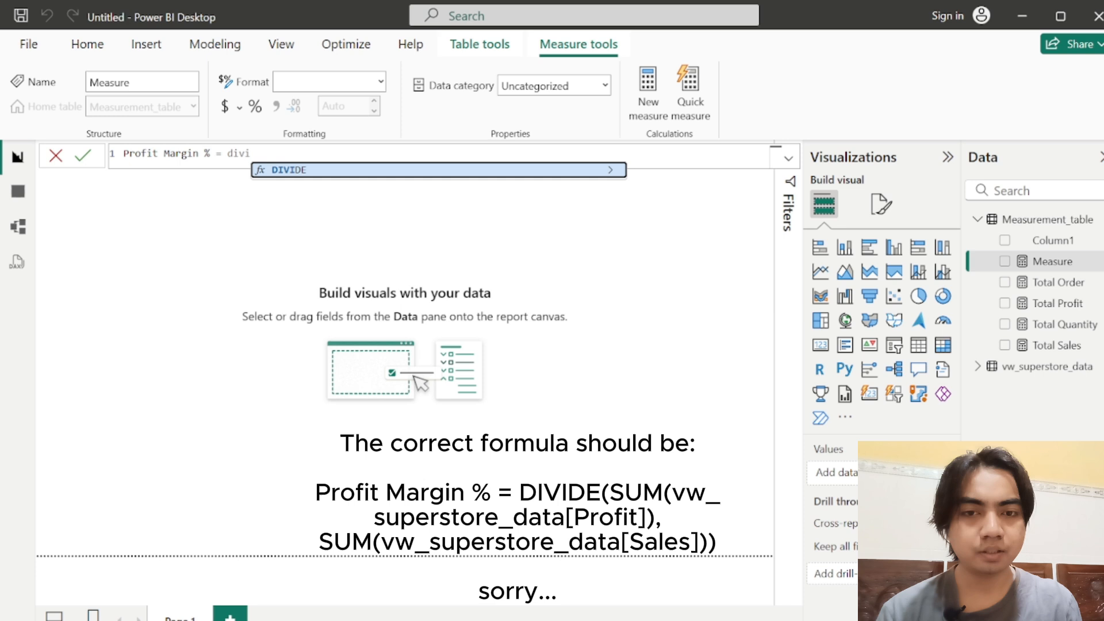
pyautogui.press('Tab')
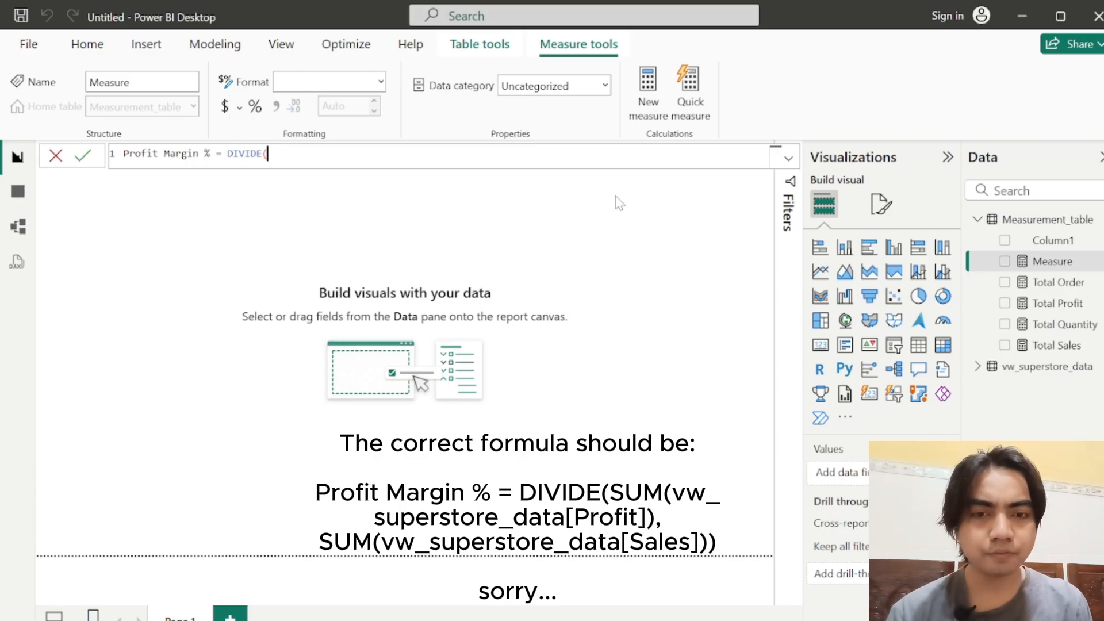
# Step: Enter SUM(vw_superstore_data[Sales]) as the first argument of DIVIDE in the Profit Margin % formula
pyautogui.write('SUM')
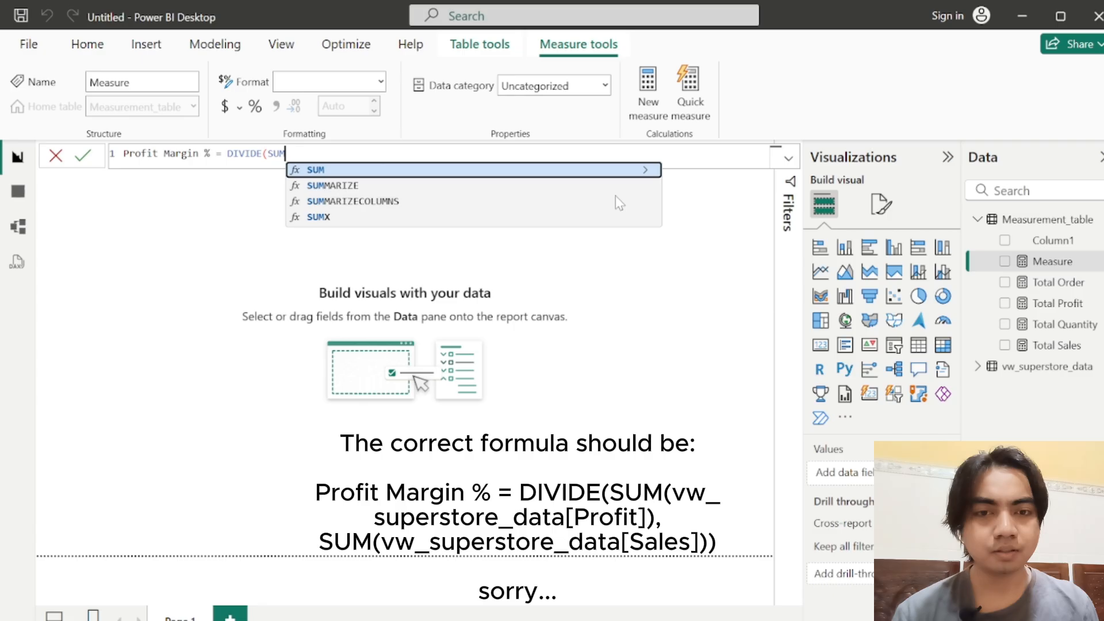
pyautogui.press('Tab')
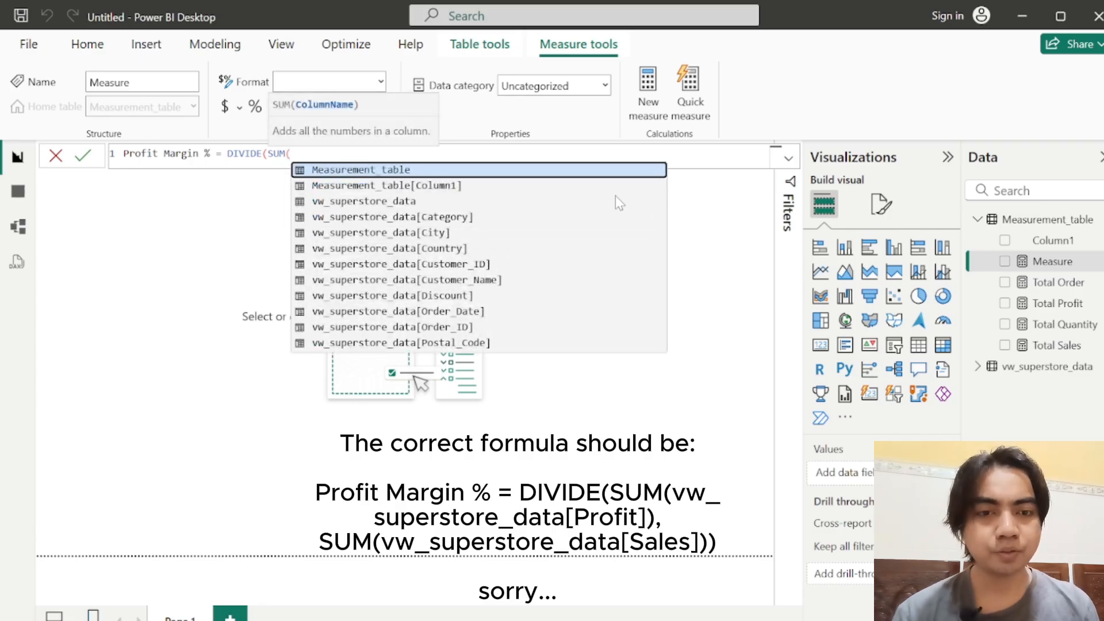
pyautogui.press('Down')
pyautogui.press('Down')
pyautogui.press('Down')
pyautogui.press('Down')
pyautogui.press('Down')
pyautogui.press('Down')
pyautogui.press('Down')
pyautogui.press('Down')
pyautogui.press('Down')
pyautogui.press('Down')
pyautogui.press('Down')
pyautogui.press('Down')
pyautogui.press('Down')
pyautogui.press('Down')
pyautogui.press('Down')
pyautogui.press('Down')
pyautogui.press('Down')
pyautogui.press('Down')
pyautogui.press('Down')
pyautogui.press('Down')
pyautogui.press('Up')
pyautogui.press('Up')
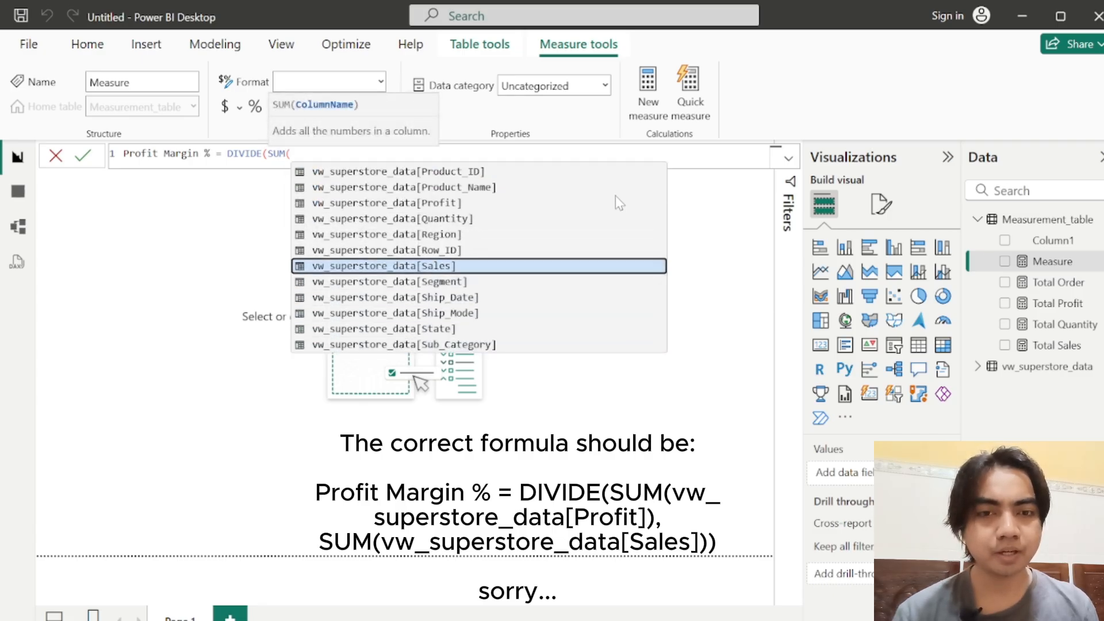
pyautogui.press('Tab')
pyautogui.write(')')
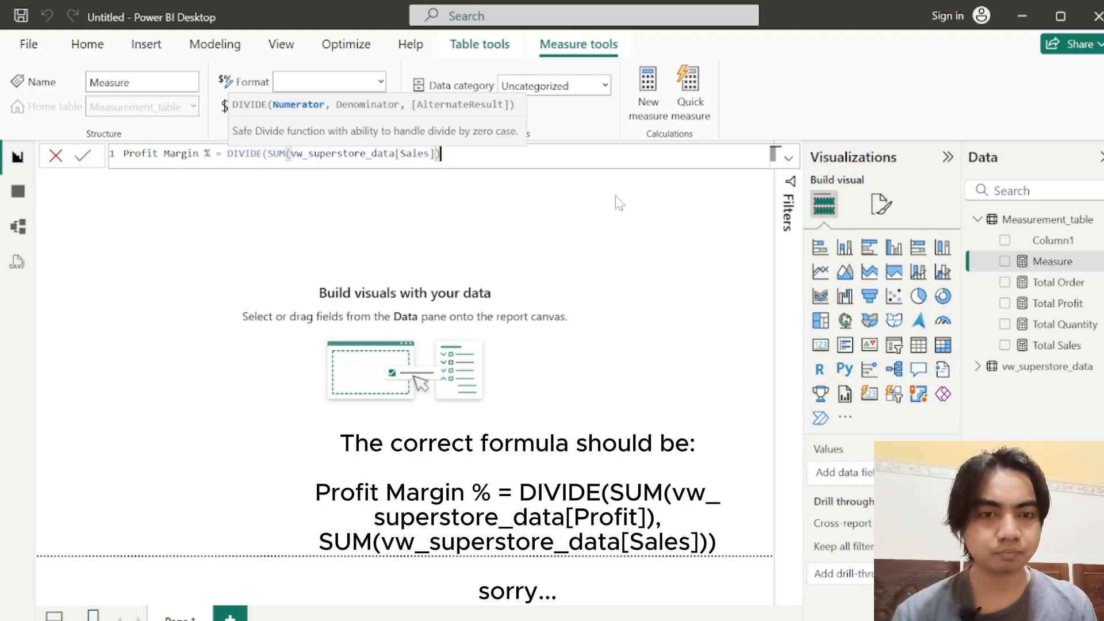
pyautogui.write(', ')
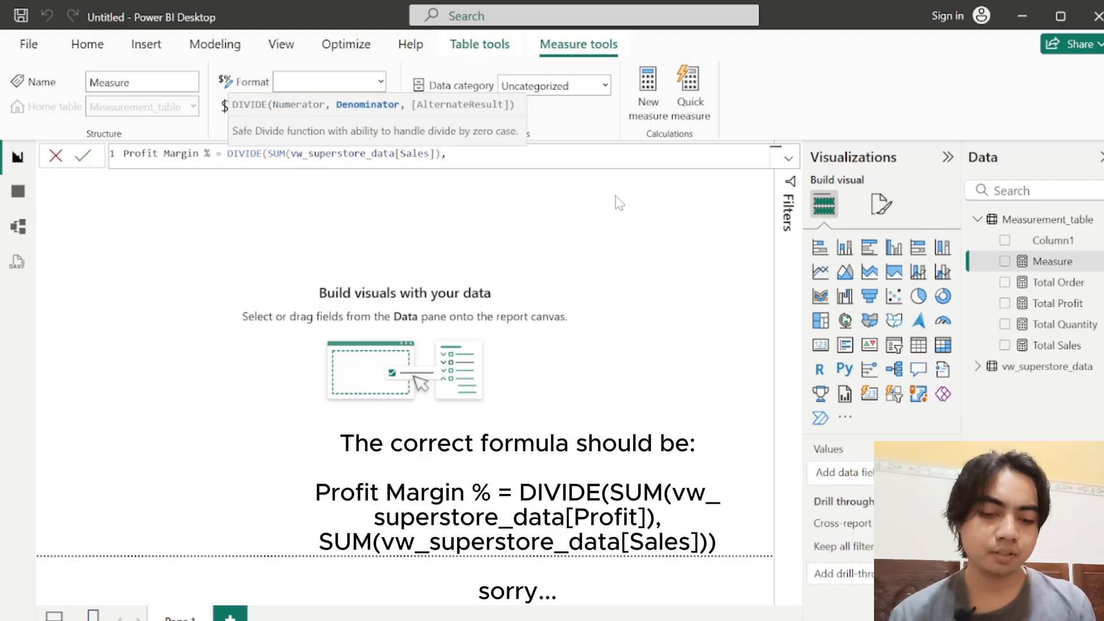
pyautogui.write('sum')
# Step: Enter SUM(vw_superstore_data[Profit]) as the denominator of DIVIDE in the Profit Margin % formula and close the function
pyautogui.press('BackSpace')
pyautogui.press('BackSpace')
pyautogui.press('BackSpace')
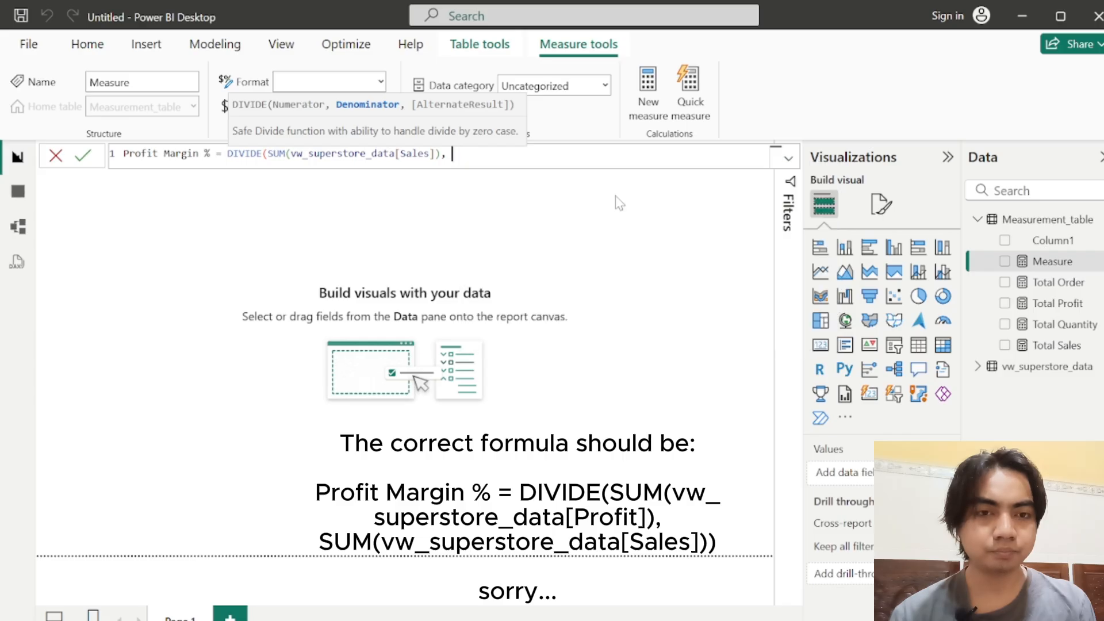
pyautogui.write('sum')
pyautogui.press('Tab')
pyautogui.write(')')
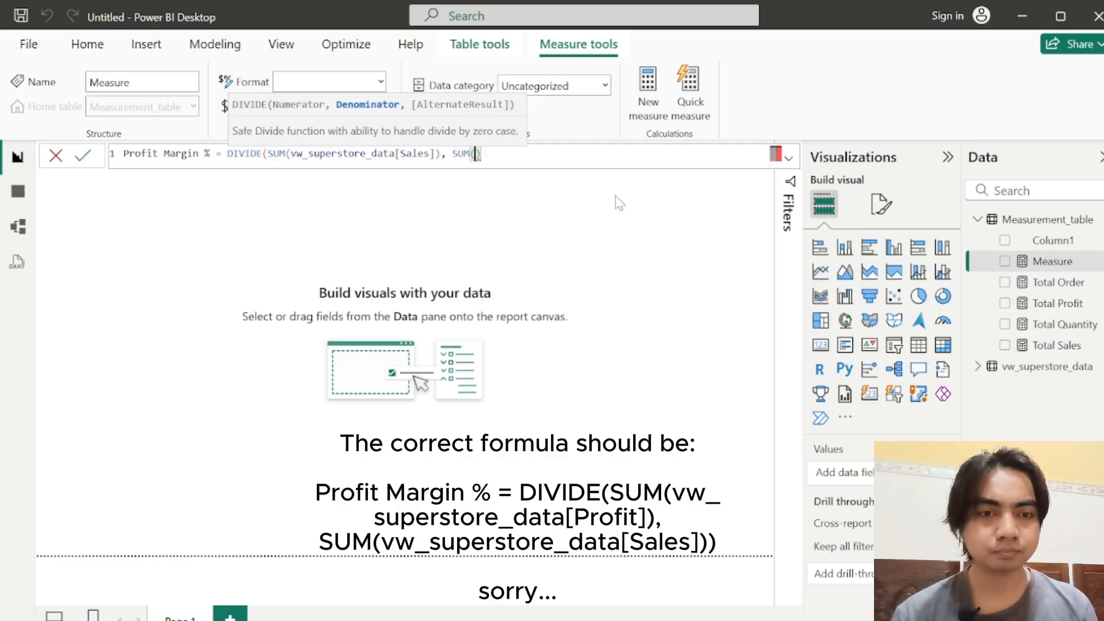
pyautogui.press('Left')
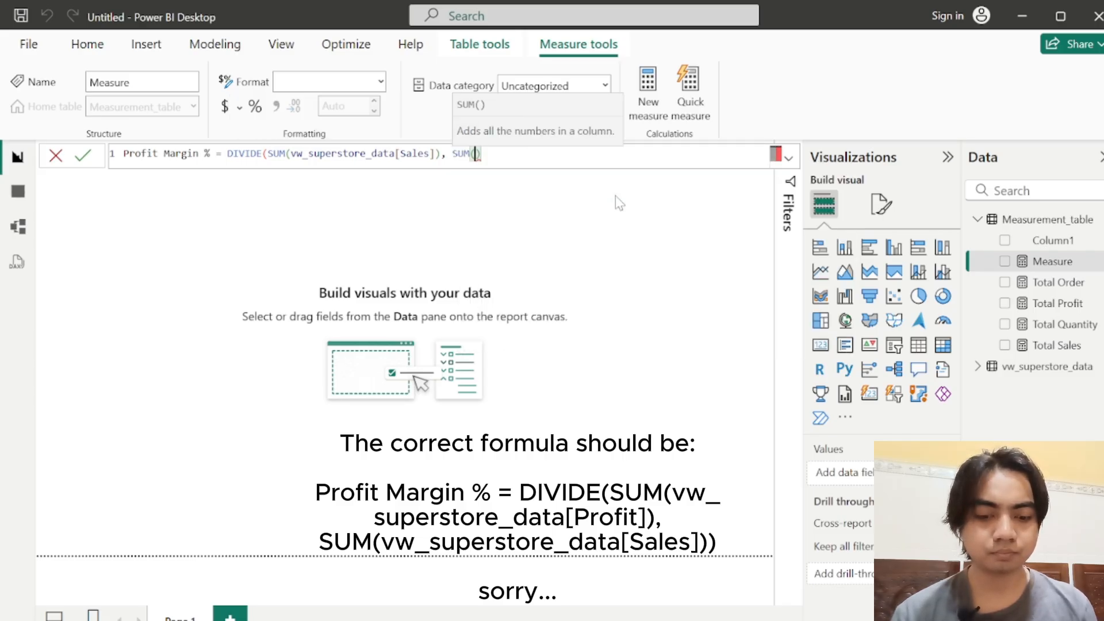
pyautogui.write('v')
pyautogui.press('Up')
pyautogui.press('Up')
pyautogui.press('Up')
pyautogui.press('Up')
pyautogui.press('Up')
pyautogui.press('Up')
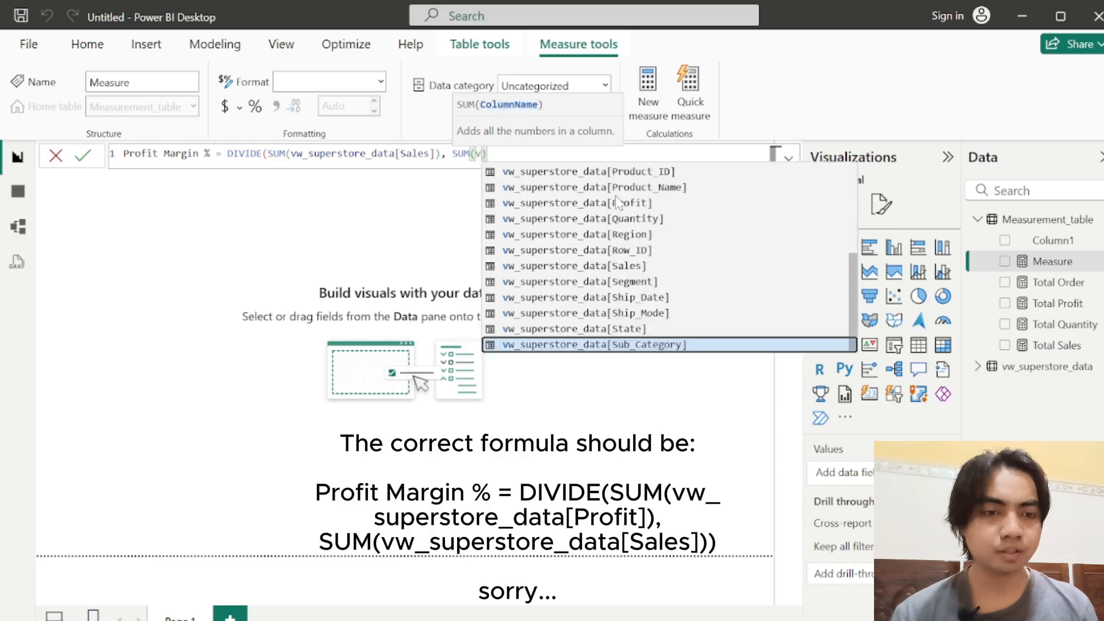
pyautogui.press('Up')
pyautogui.press('Up')
pyautogui.press('Up')
pyautogui.press('Up')
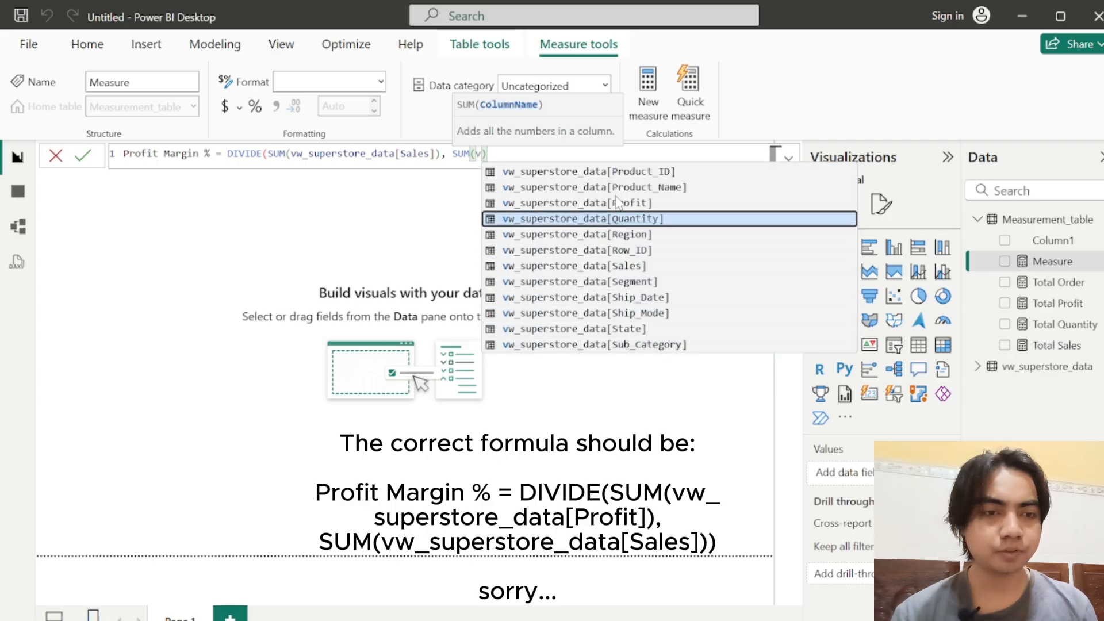
pyautogui.press('Tab')
pyautogui.write(')')
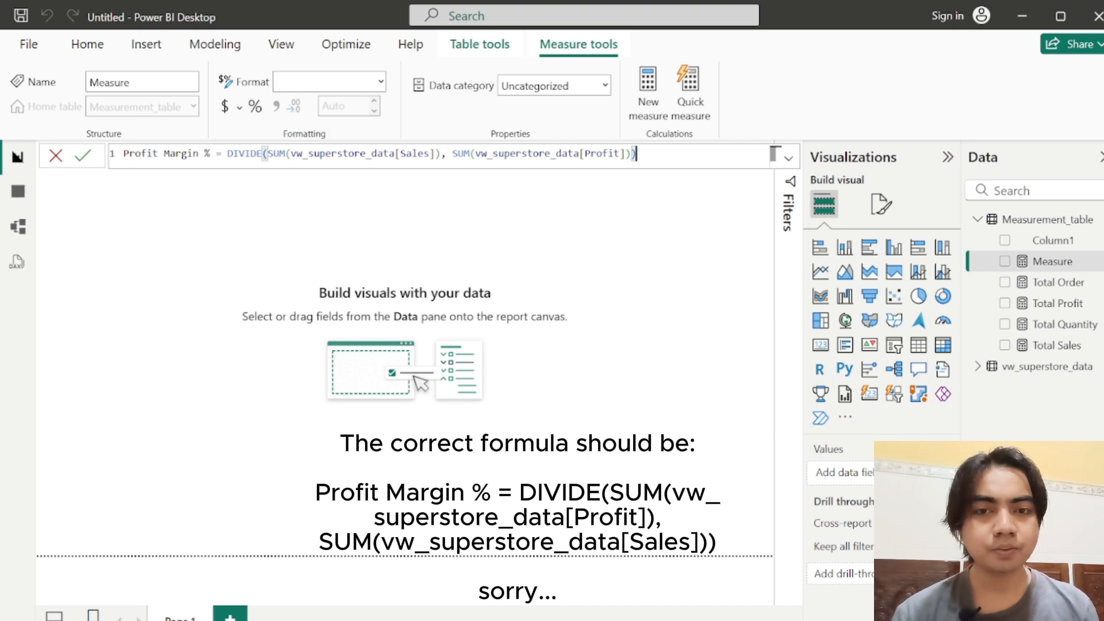
# Step: Review the terms of the Profit Margin % formula, commit the measure, and select the Total Order measure
pyautogui.click(169, 154)
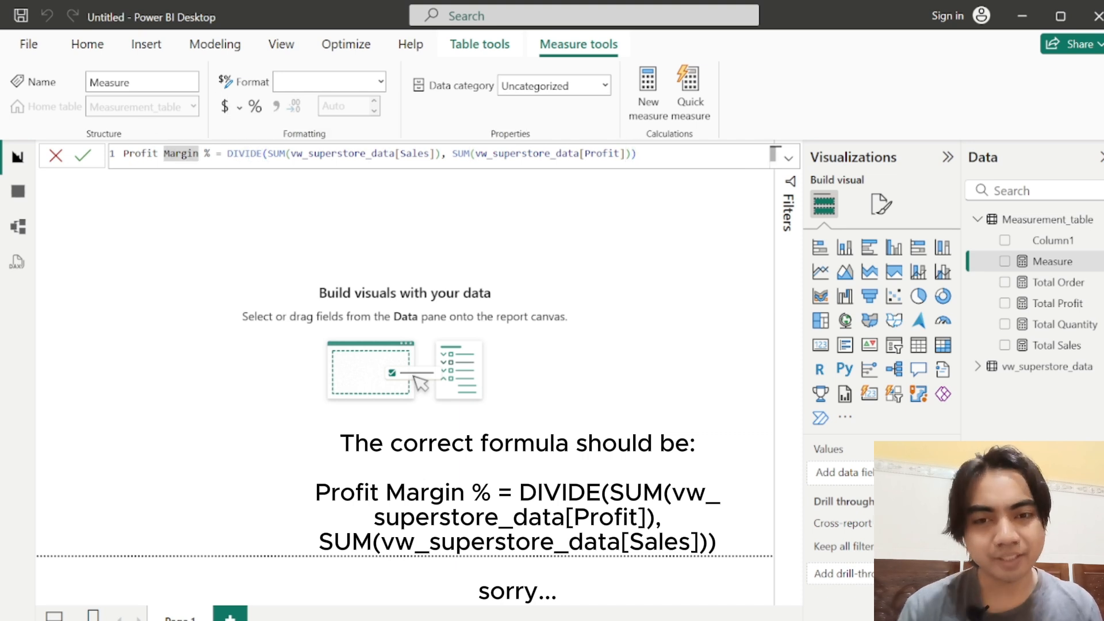
pyautogui.click(204, 154)
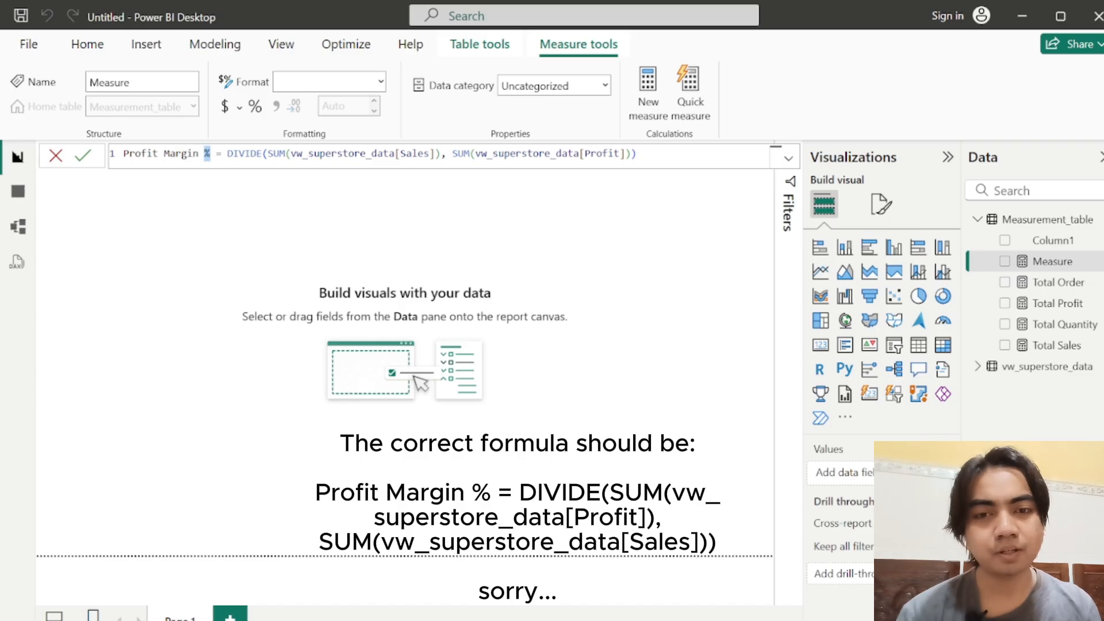
pyautogui.doubleClick(245, 154)
pyautogui.moveTo(319, 153); pyautogui.dragTo(418, 153)
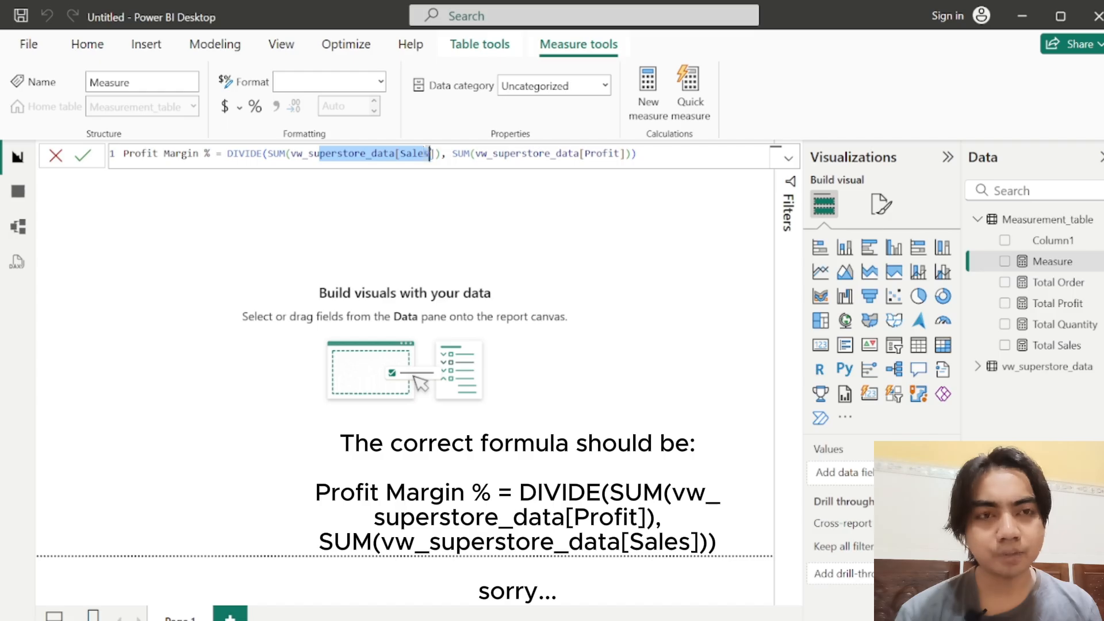
pyautogui.doubleClick(428, 154)
pyautogui.moveTo(544, 153); pyautogui.dragTo(607, 154)
pyautogui.click(608, 154)
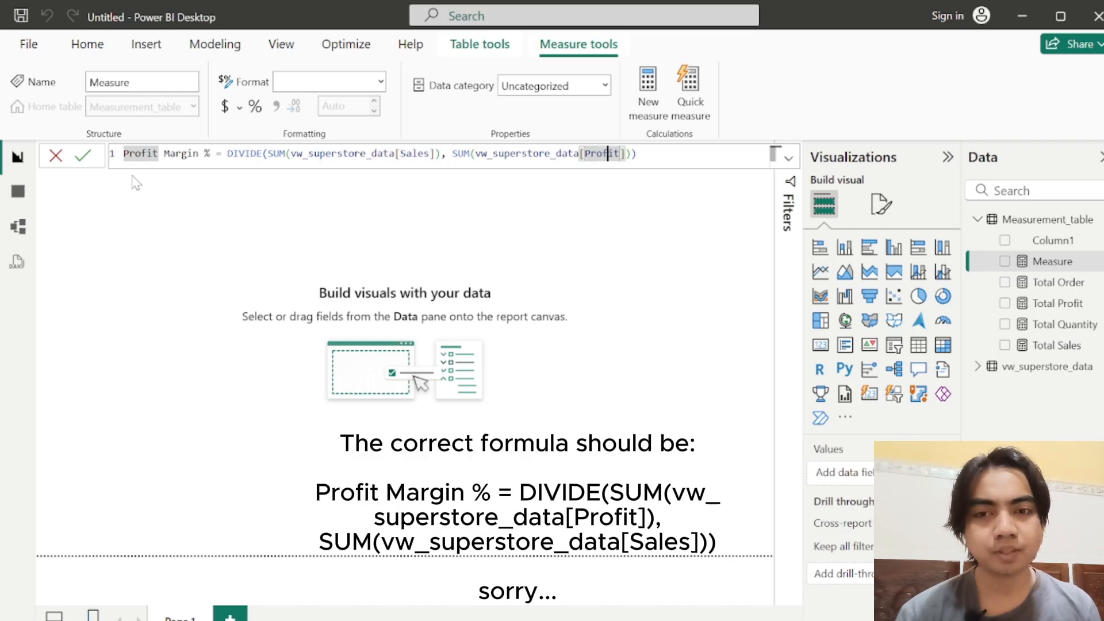
pyautogui.click(87, 152)
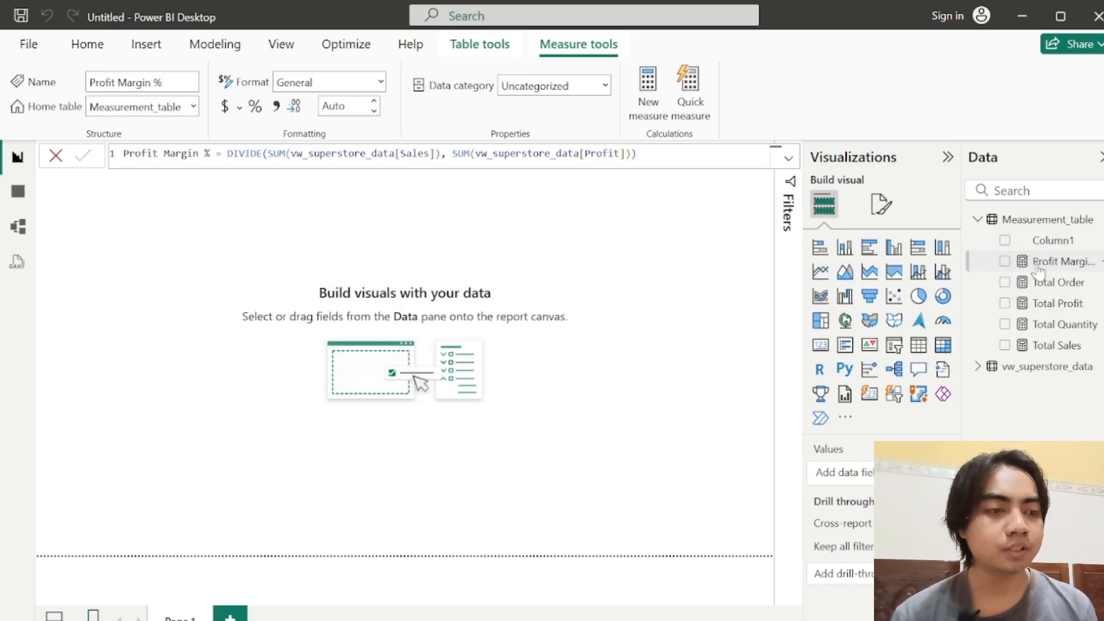
pyautogui.click(1048, 284)
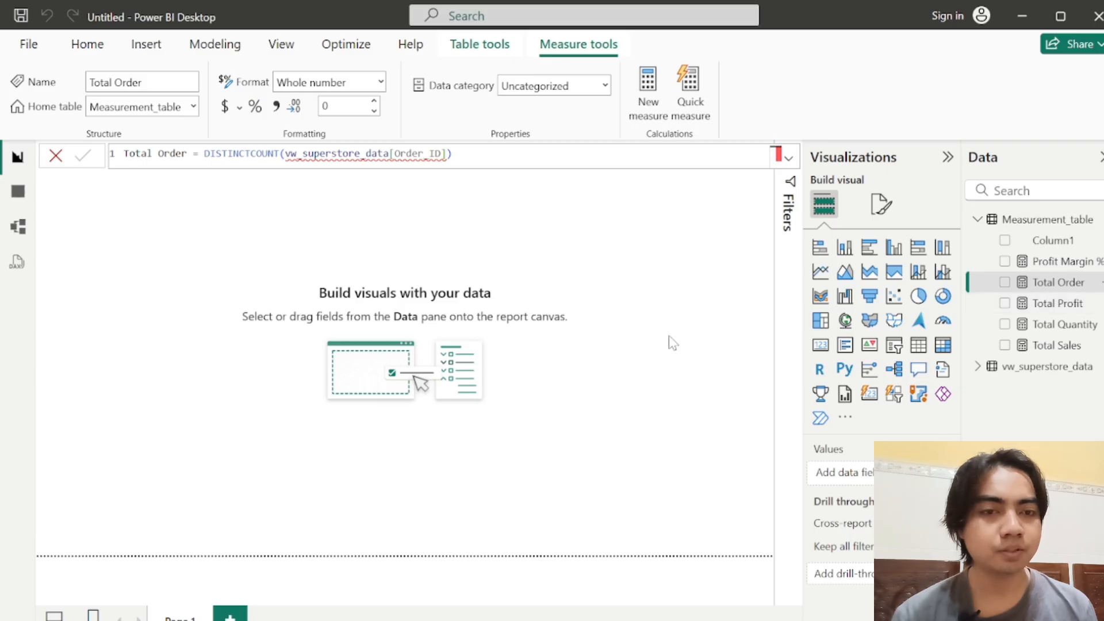
# Step: Add a card visual near the top centre of the report page, collapse the Filters pane, and shrink the card
pyautogui.click(820, 345)
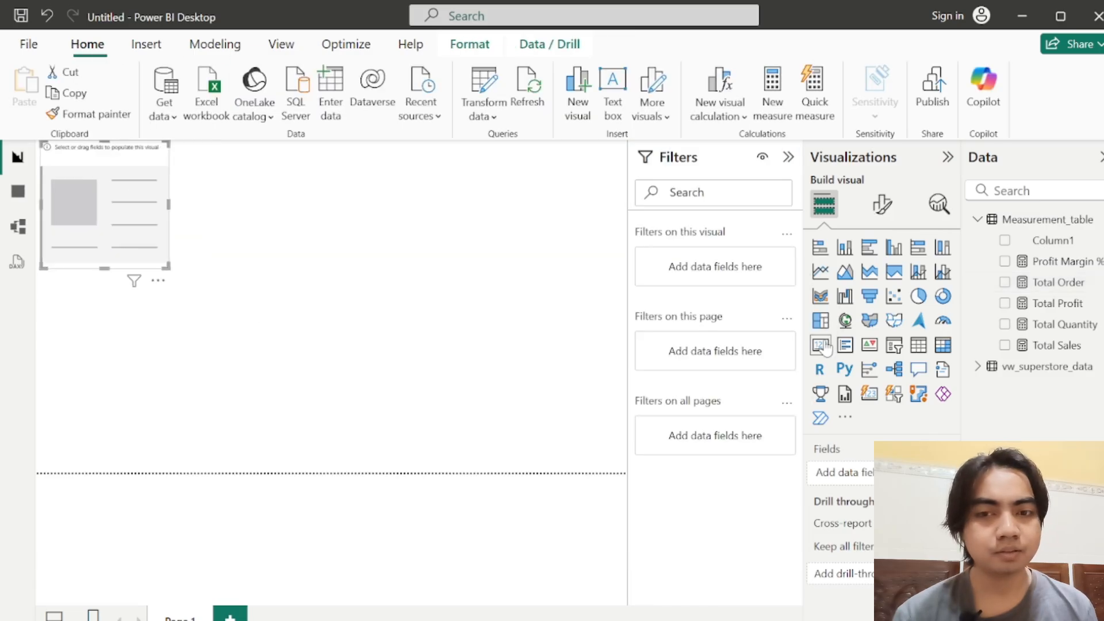
pyautogui.moveTo(143, 155); pyautogui.dragTo(353, 181)
pyautogui.click(790, 161)
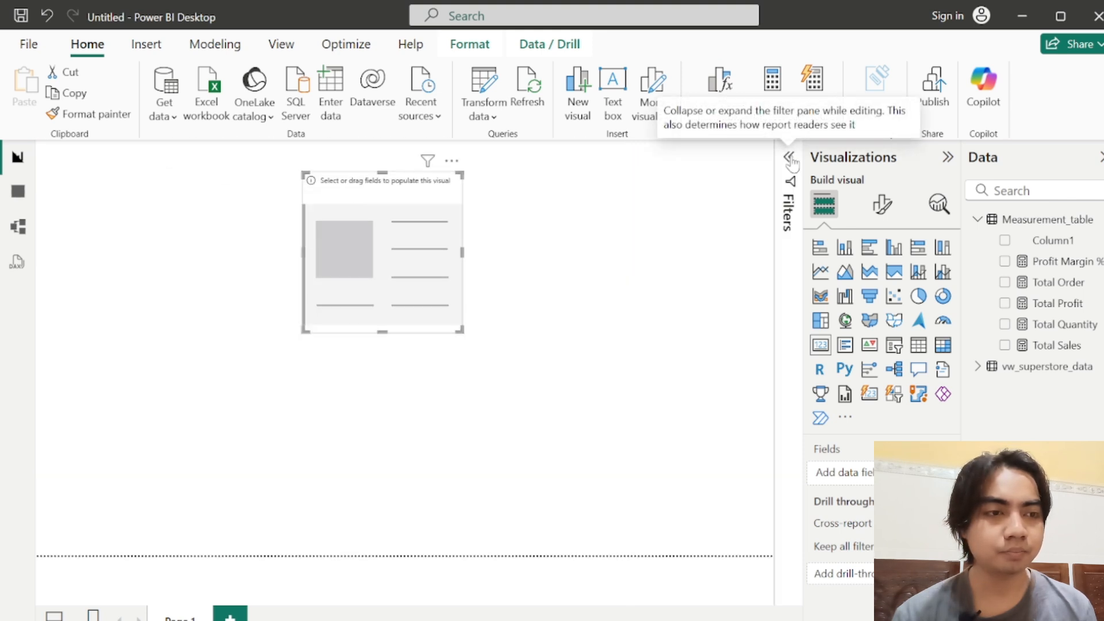
pyautogui.moveTo(397, 190); pyautogui.dragTo(359, 174)
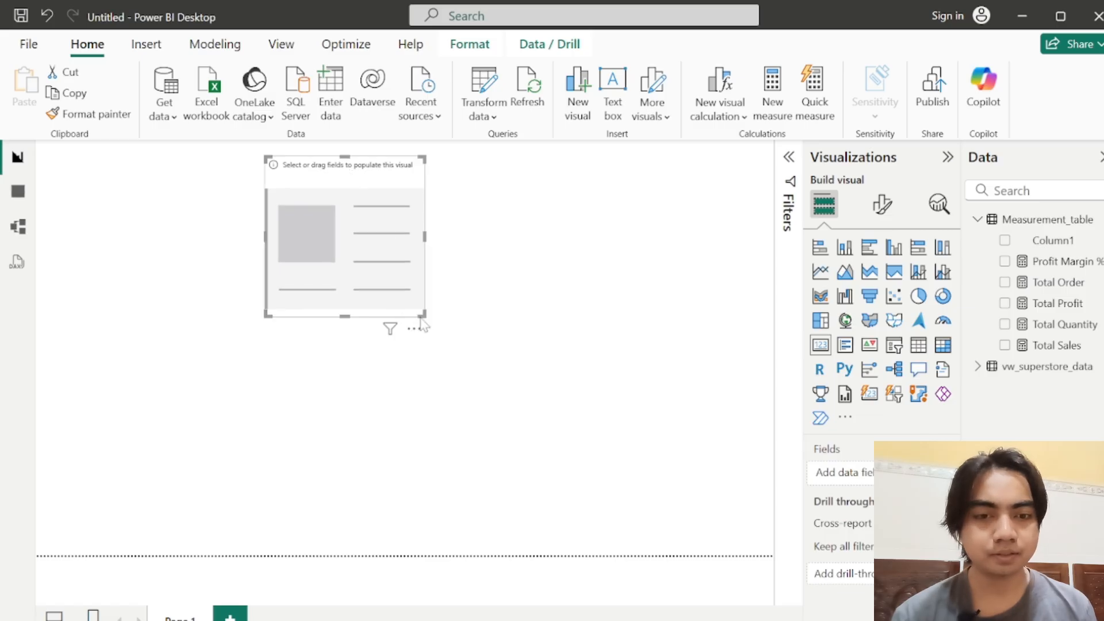
pyautogui.moveTo(423, 316); pyautogui.dragTo(393, 251)
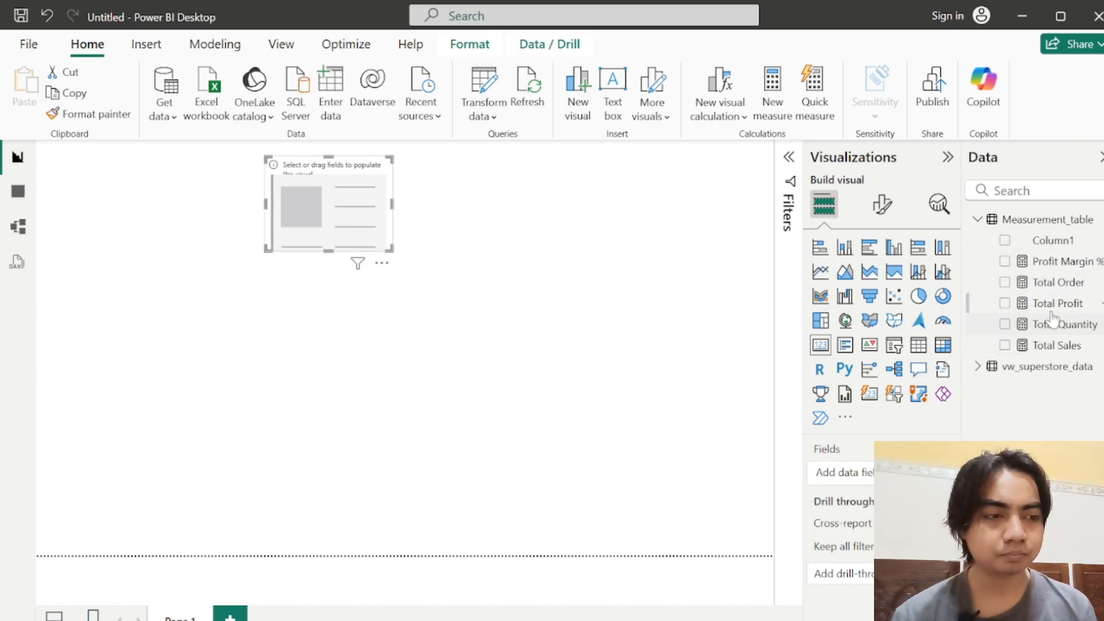
# Step: Assign Total Profit to the empty card, make the card smaller, and move it to the page's upper edge
pyautogui.moveTo(1048, 303); pyautogui.dragTo(840, 473)
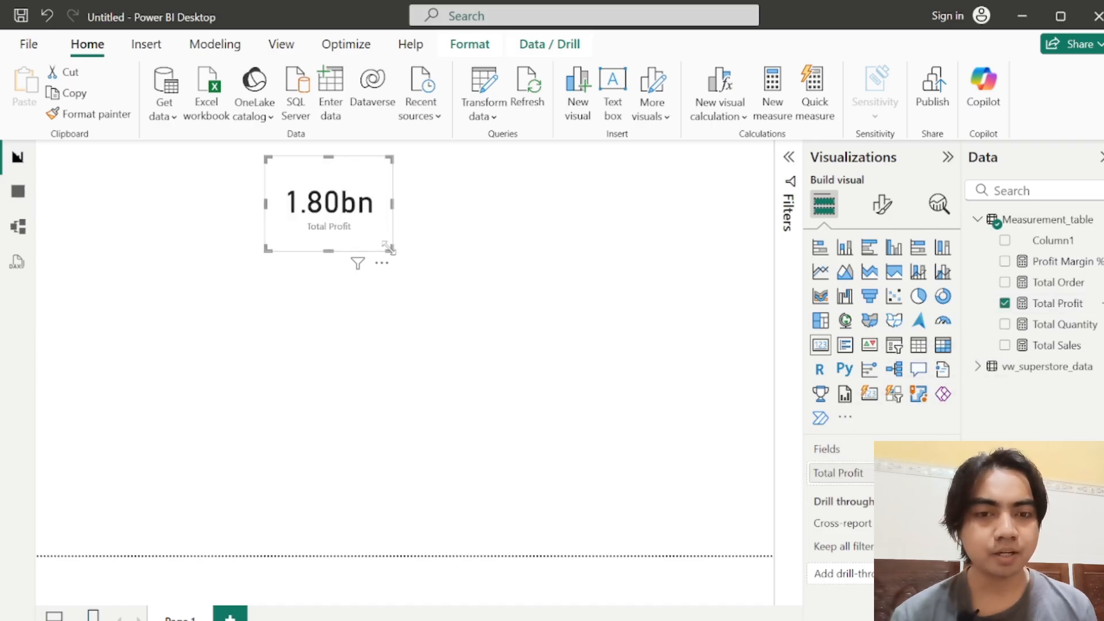
pyautogui.moveTo(391, 251); pyautogui.dragTo(365, 240)
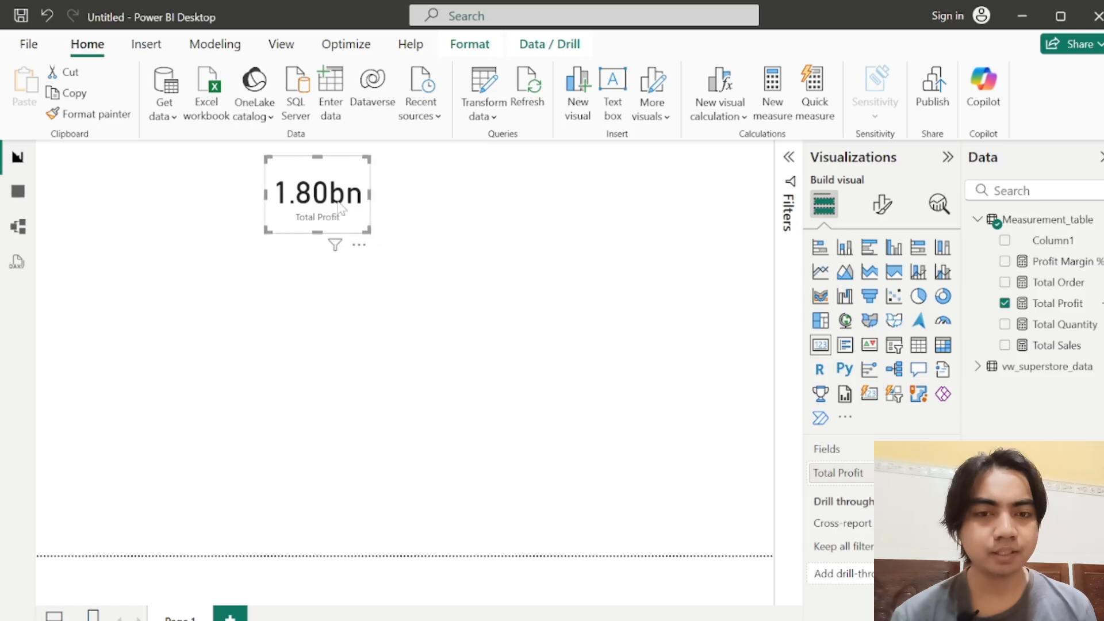
pyautogui.moveTo(338, 202); pyautogui.dragTo(400, 225)
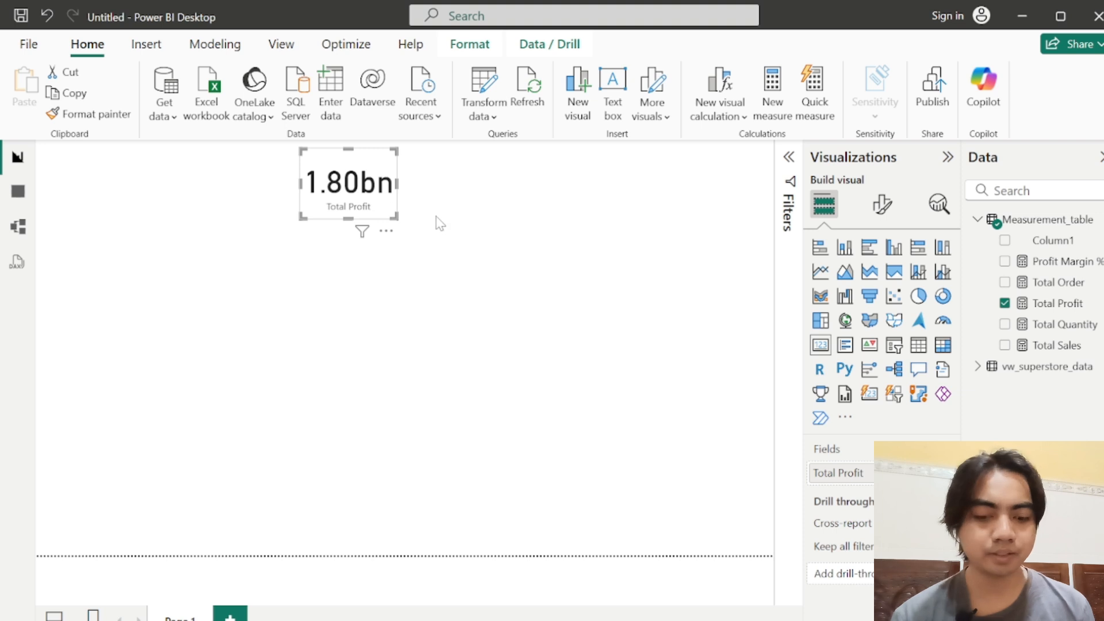
# Step: Duplicate the Total Profit card three times and spread the copies apart on the report page
pyautogui.hotkey('ctrl', 'c')
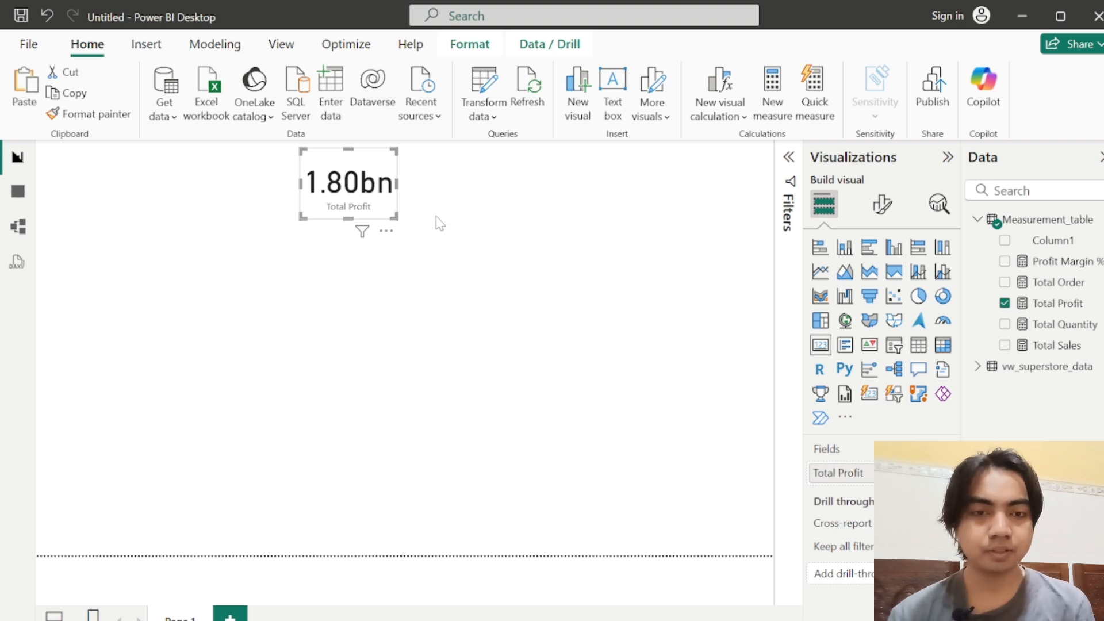
pyautogui.hotkey('ctrl', 'v')
pyautogui.hotkey('ctrl', 'v')
pyautogui.hotkey('ctrl', 'v')
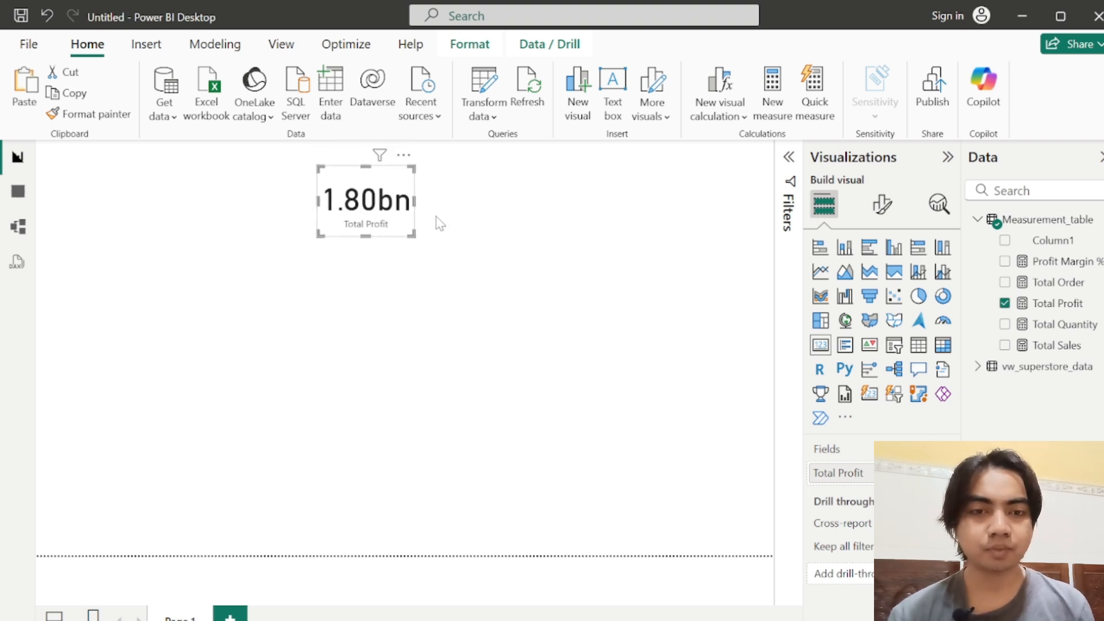
pyautogui.moveTo(357, 217); pyautogui.dragTo(520, 200)
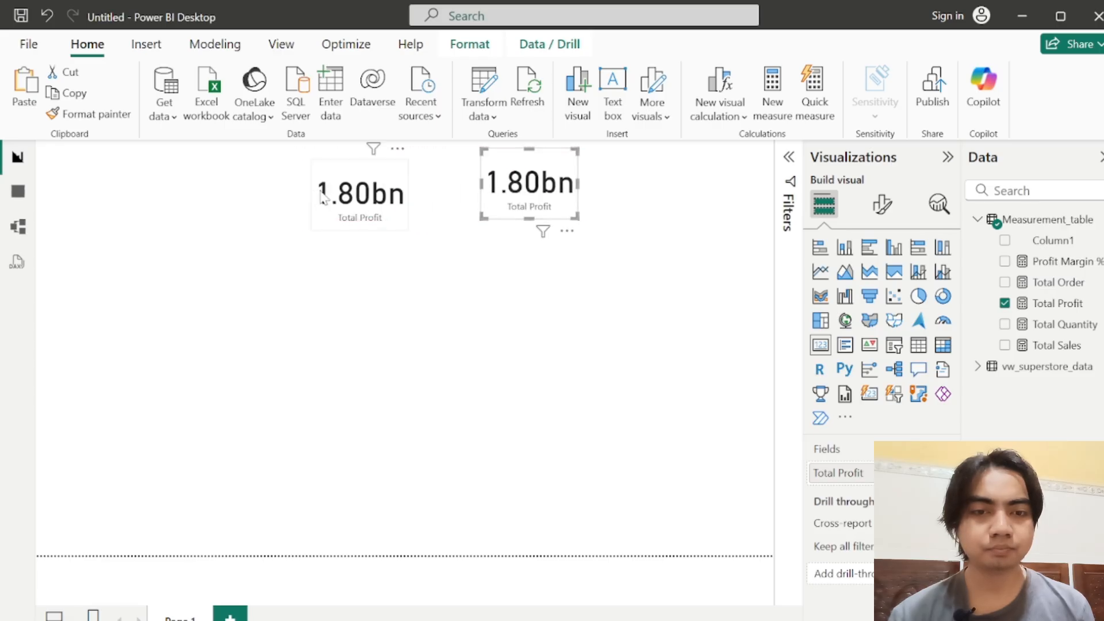
pyautogui.moveTo(392, 201); pyautogui.dragTo(595, 199)
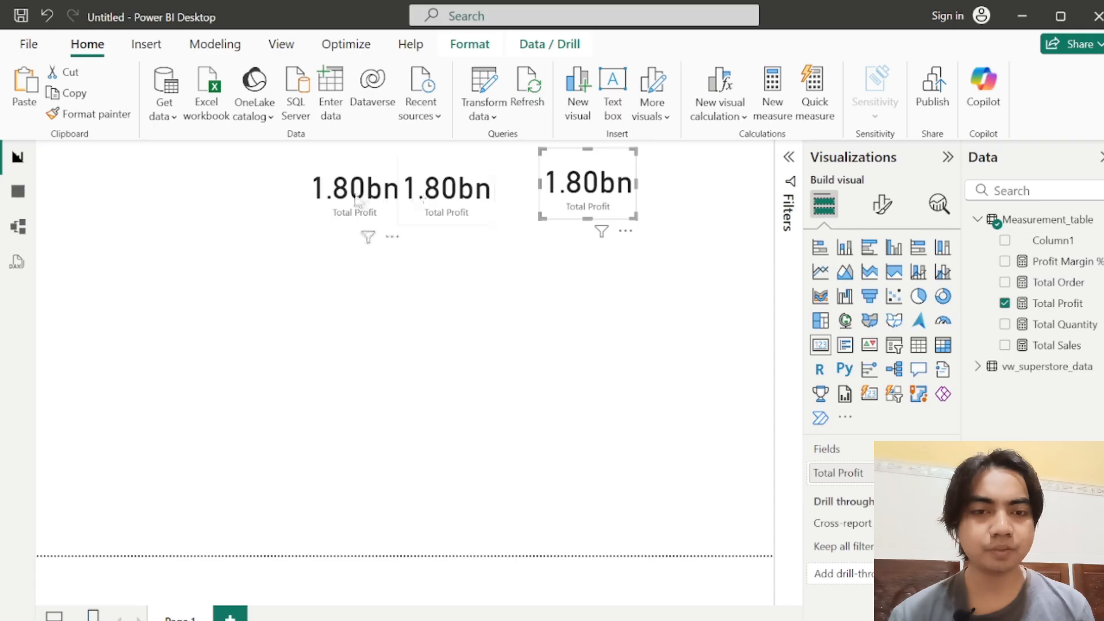
pyautogui.moveTo(362, 201); pyautogui.dragTo(479, 293)
# Step: Undo the downward move of the leftmost Total Profit card and align all four cards in one row along the page's upper edge
pyautogui.moveTo(370, 199); pyautogui.dragTo(355, 237)
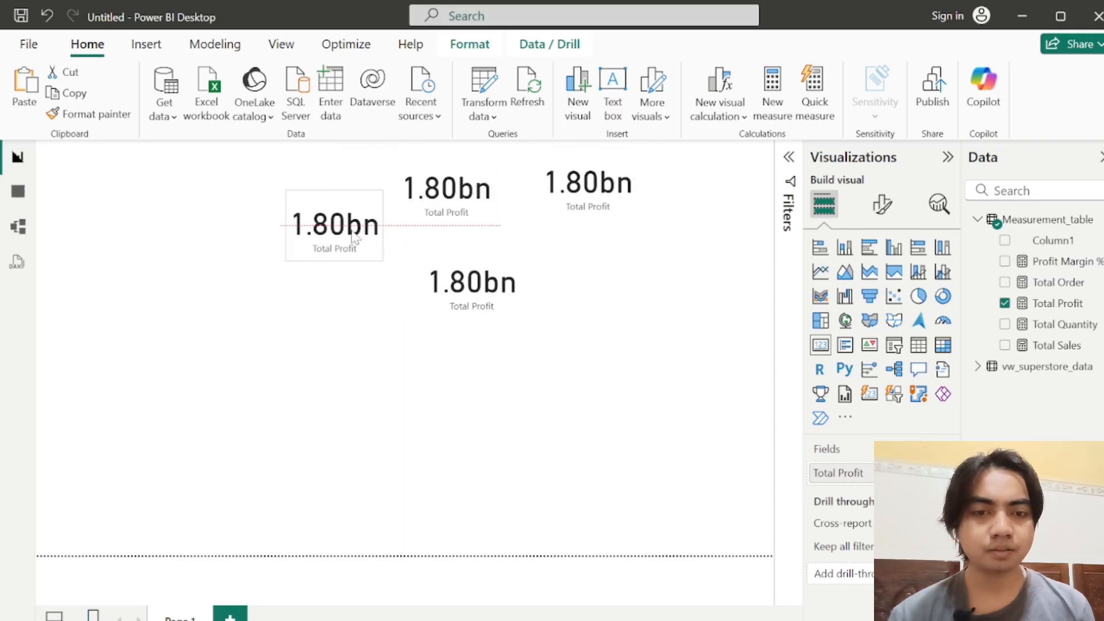
pyautogui.hotkey('ctrl', 'z')
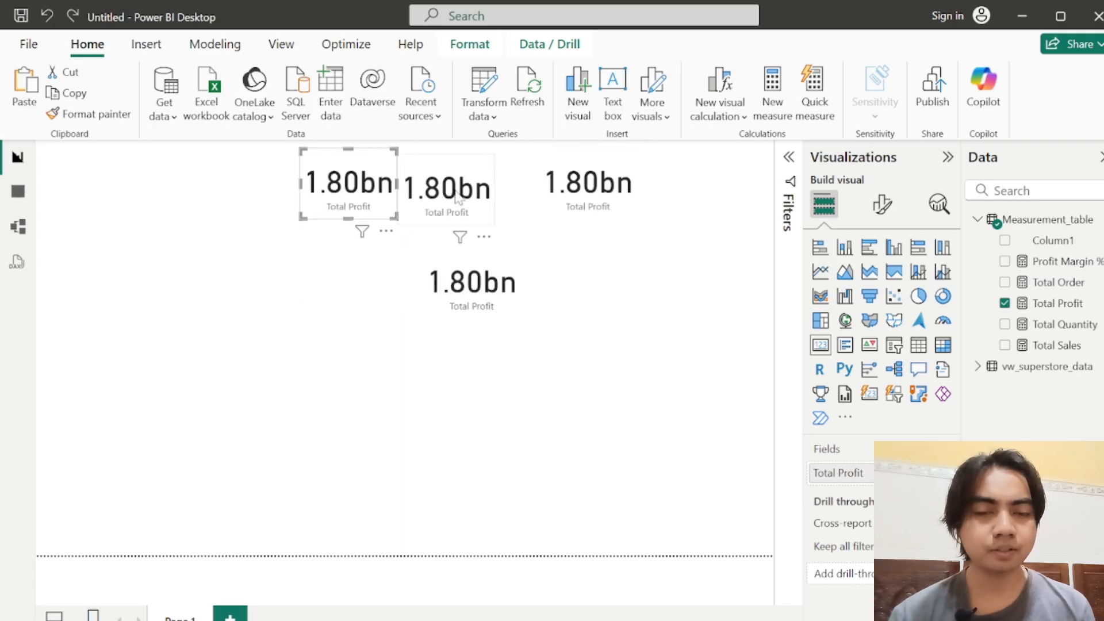
pyautogui.moveTo(457, 198); pyautogui.dragTo(464, 191)
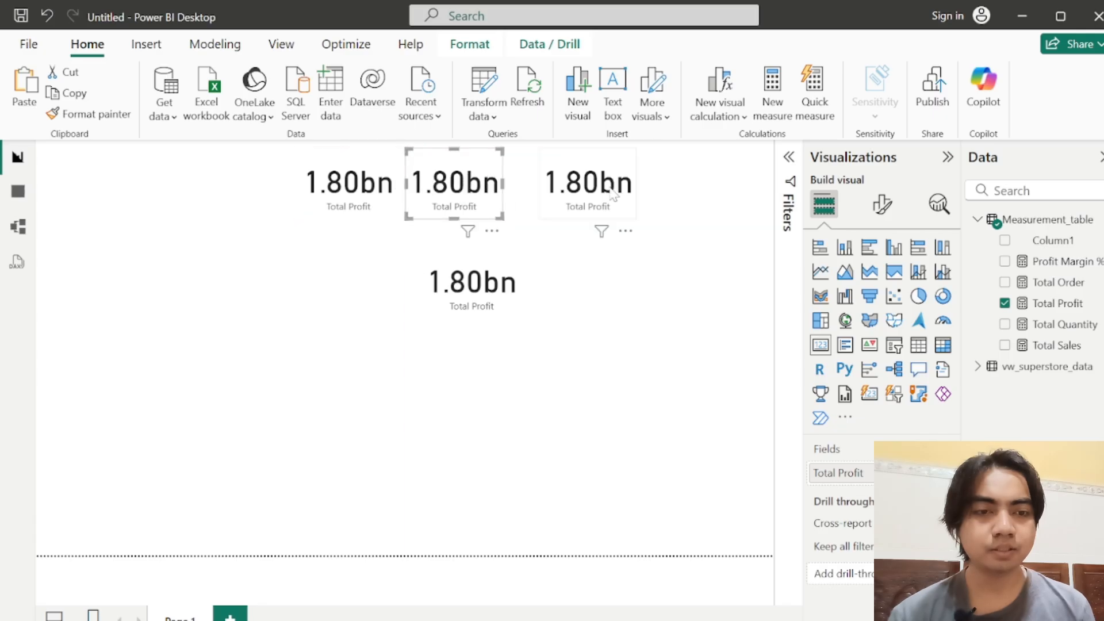
pyautogui.moveTo(598, 194)
pyautogui.mouseDown()
pyautogui.moveTo(580, 195)
pyautogui.moveTo(589, 195)
pyautogui.mouseUp()
pyautogui.moveTo(465, 296); pyautogui.dragTo(651, 198)
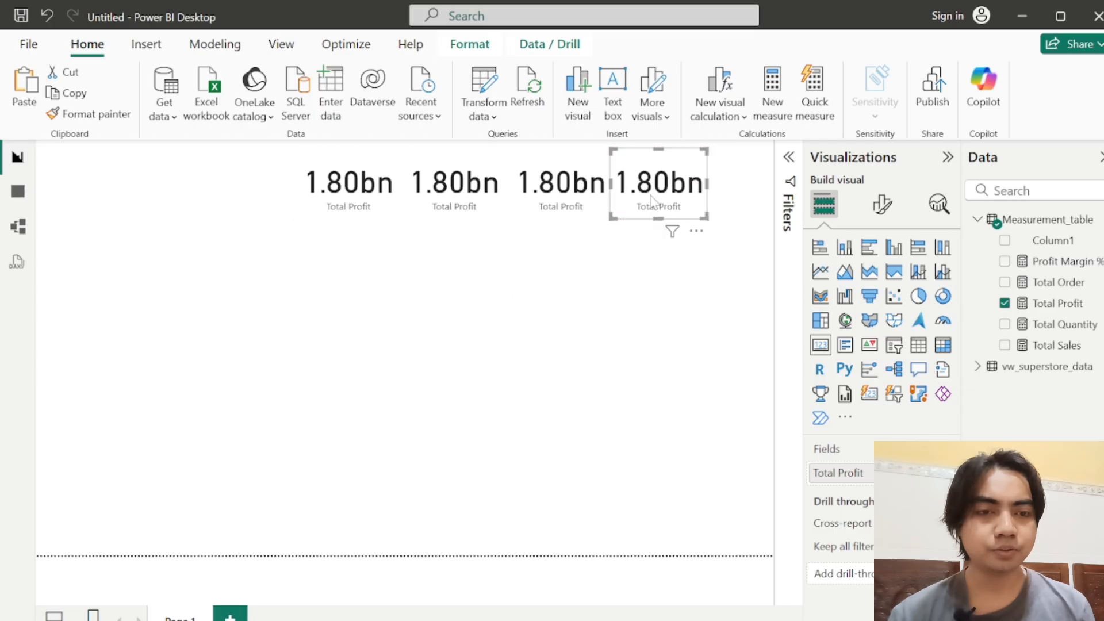
# Step: Replace Total Profit with Total Sales in the second card of the row
pyautogui.click(431, 181)
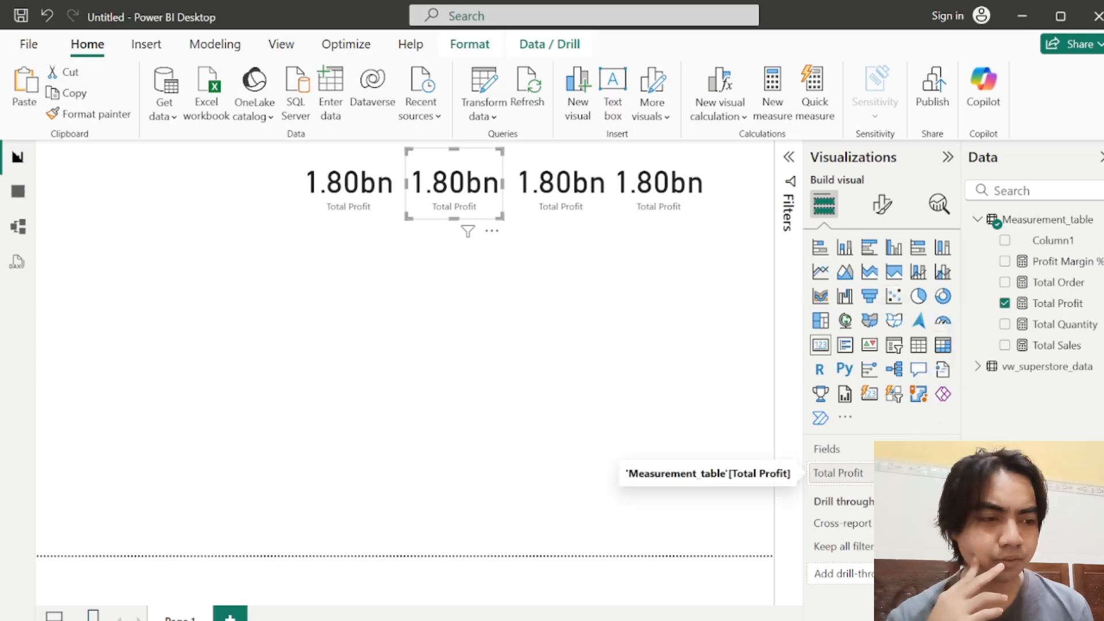
pyautogui.click(945, 473)
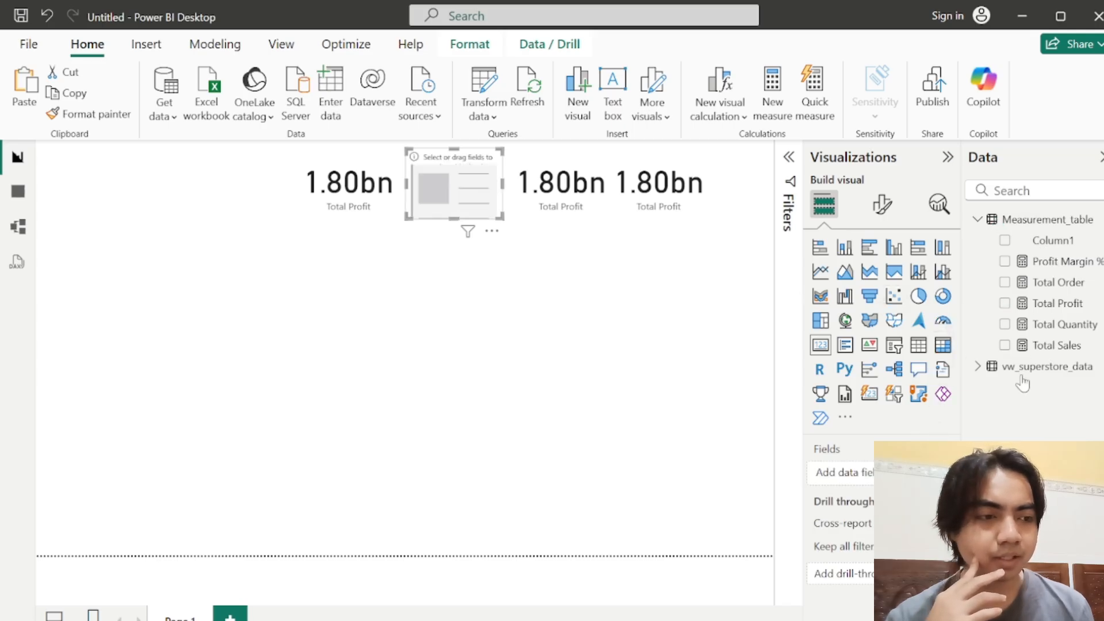
pyautogui.moveTo(1043, 345); pyautogui.dragTo(845, 473)
# Step: Replace the measure in the third card with Profit Margin % and in the fourth card with Total Order
pyautogui.click(566, 197)
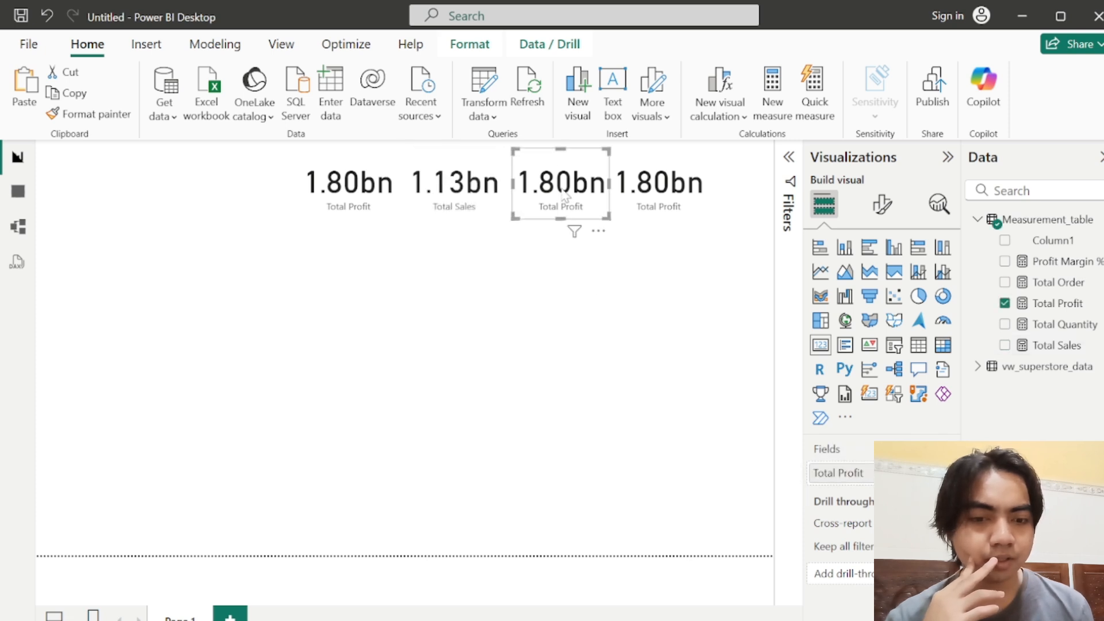
pyautogui.moveTo(1066, 262); pyautogui.dragTo(842, 473)
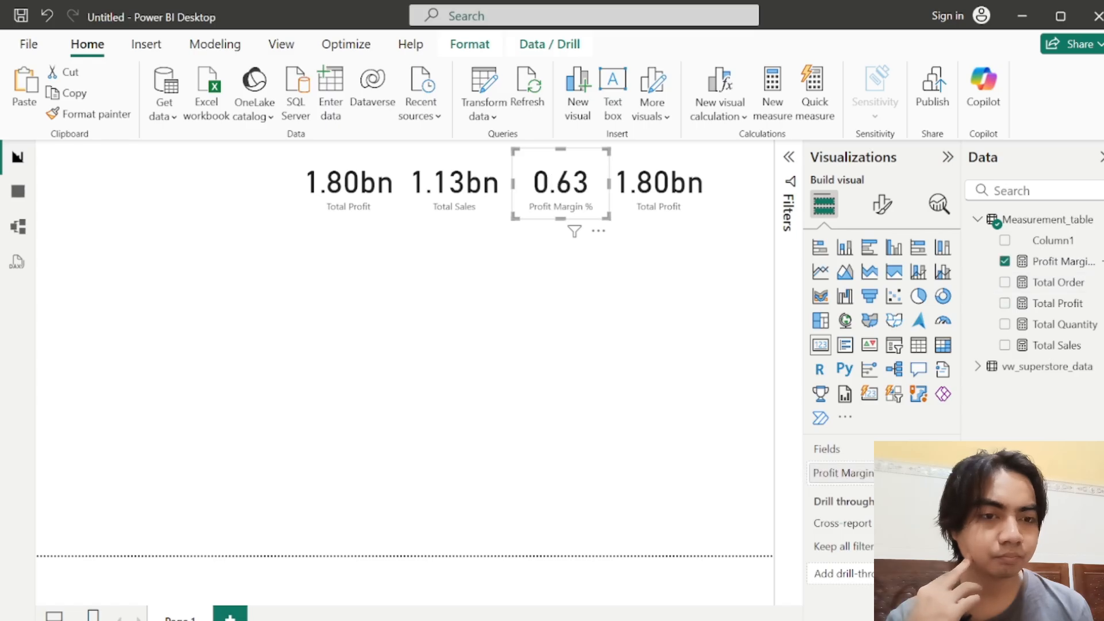
pyautogui.click(684, 179)
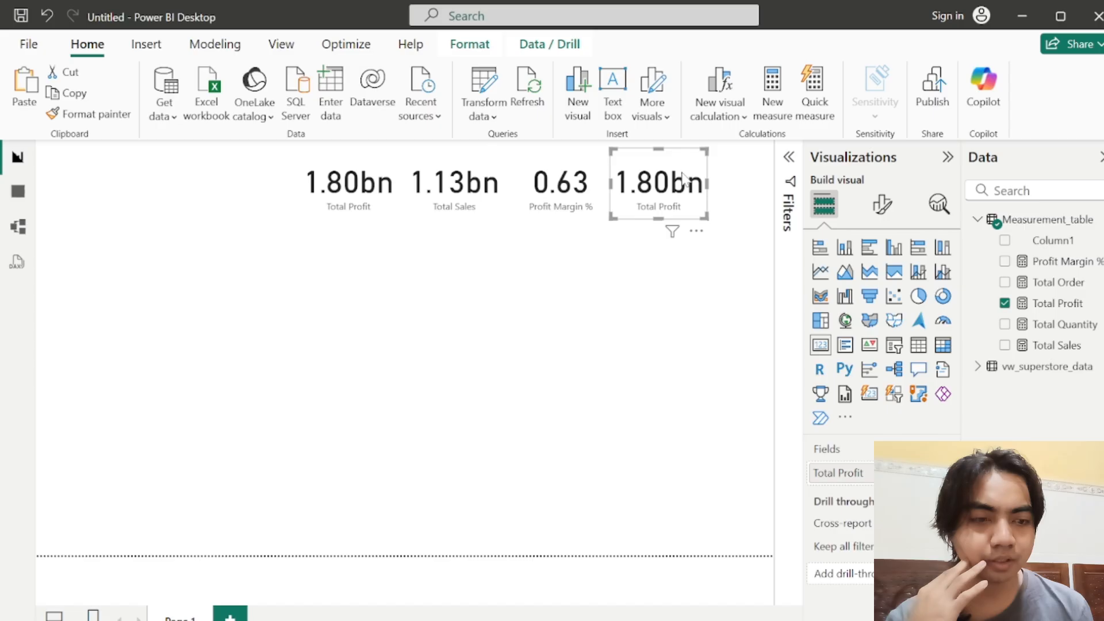
pyautogui.moveTo(1058, 283); pyautogui.dragTo(836, 471)
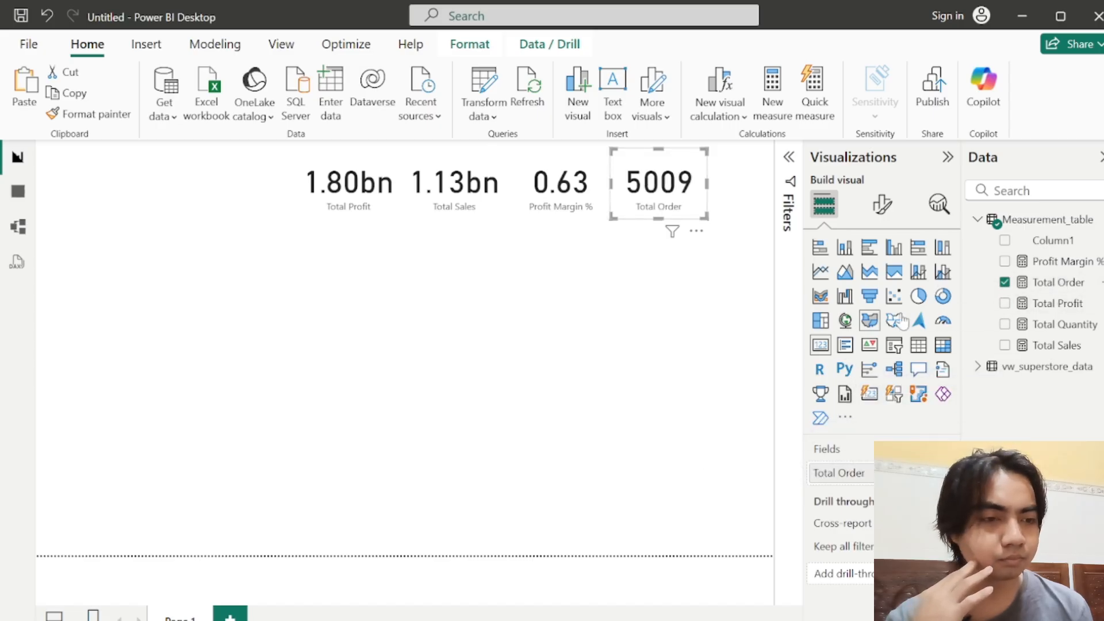
# Step: Add a fifth copy of the Total Profit card ahead of the row and replace its measure with Total Quantity
pyautogui.hotkey('ctrl', 'v')
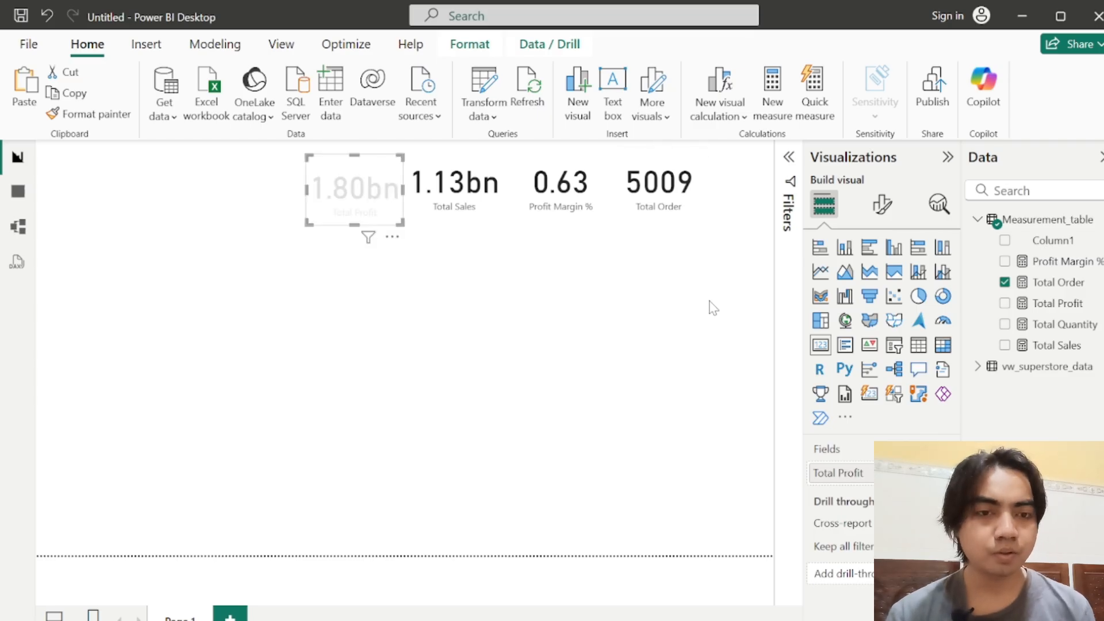
pyautogui.moveTo(354, 189); pyautogui.dragTo(261, 184)
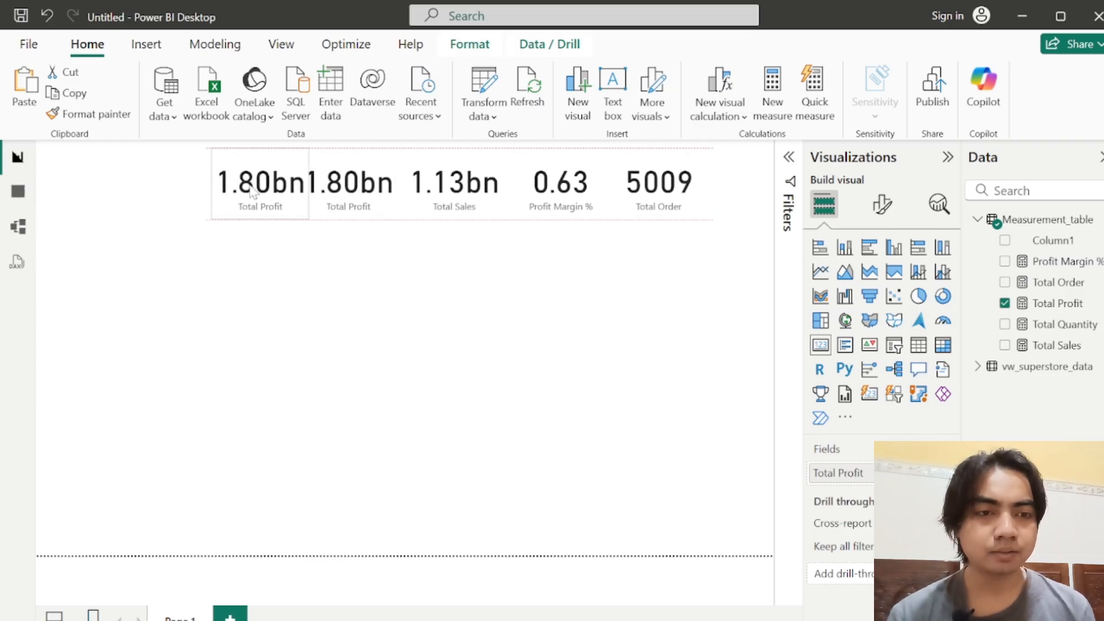
pyautogui.click(658, 195)
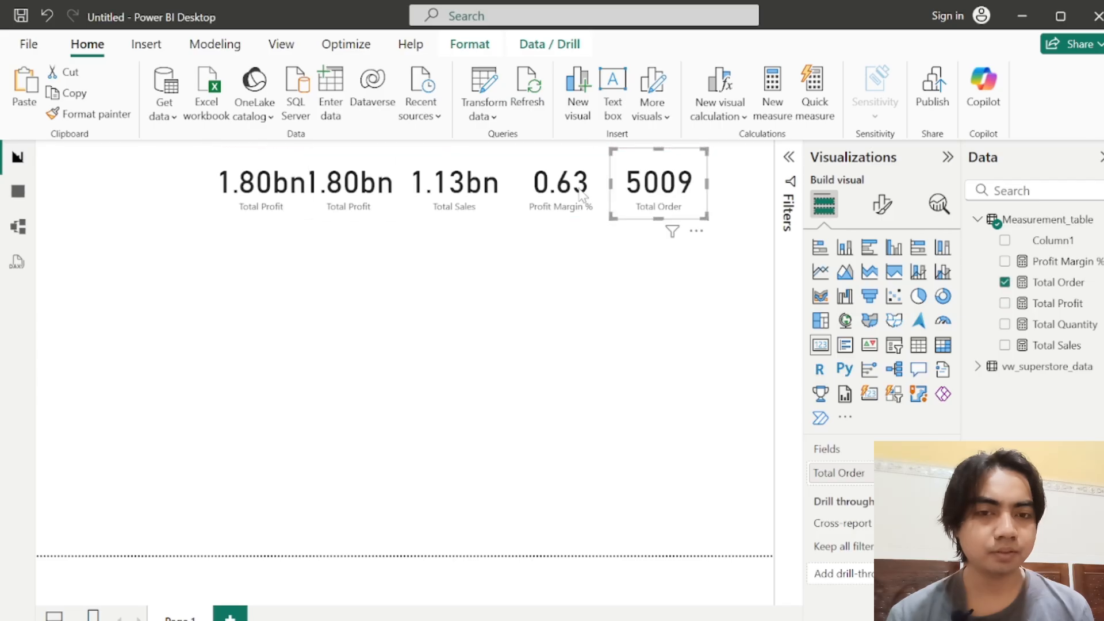
pyautogui.moveTo(269, 180); pyautogui.dragTo(236, 183)
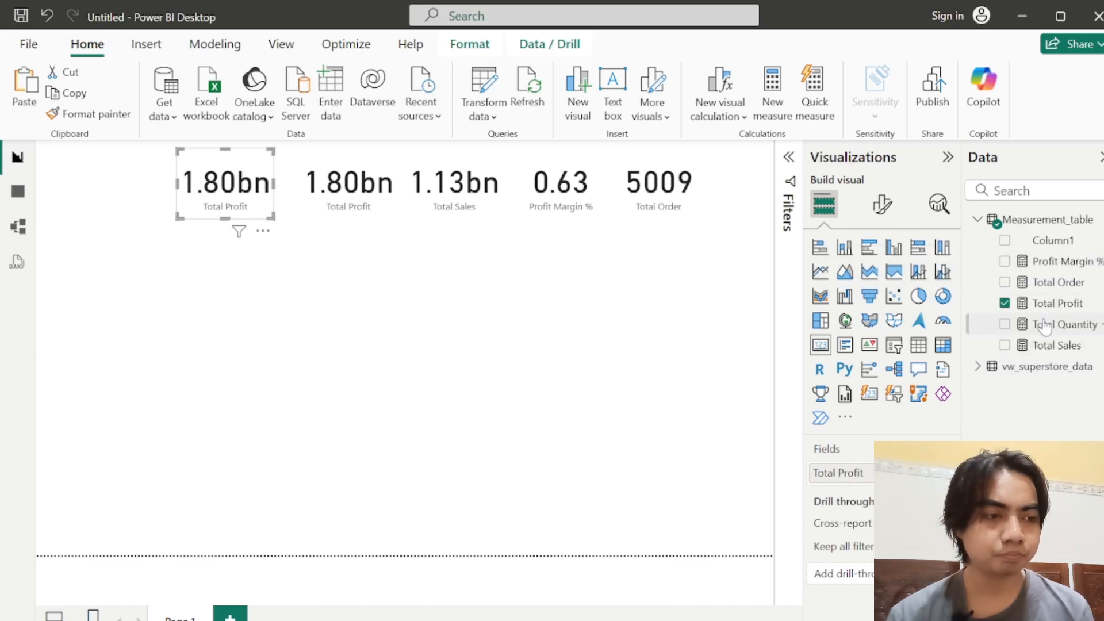
pyautogui.moveTo(1047, 324); pyautogui.dragTo(840, 471)
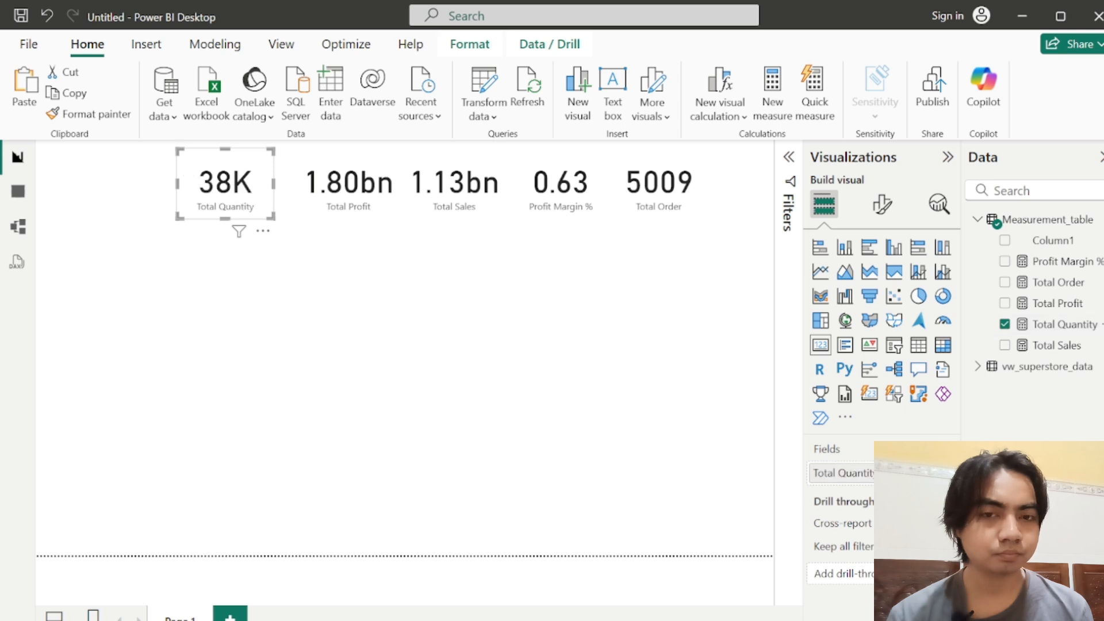
# Step: Shift the other four cards toward the page's left edge and place the Total Quantity card at the right end of the row
pyautogui.moveTo(236, 218); pyautogui.dragTo(524, 324)
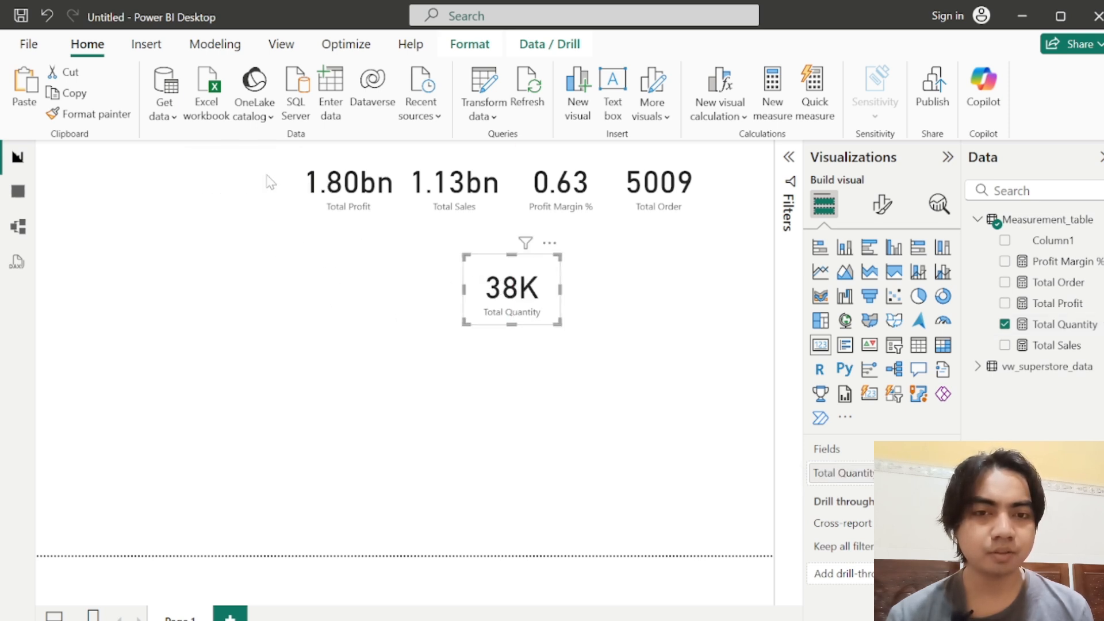
pyautogui.moveTo(270, 148); pyautogui.dragTo(745, 253)
pyautogui.moveTo(644, 195); pyautogui.dragTo(632, 199)
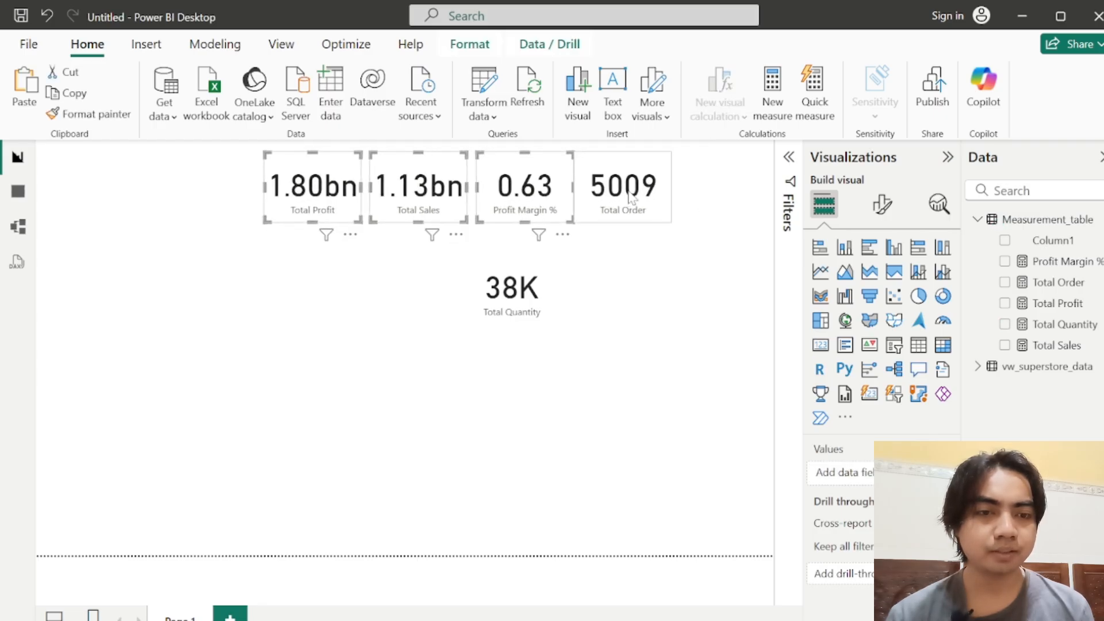
pyautogui.click(631, 199)
pyautogui.moveTo(539, 272); pyautogui.dragTo(734, 176)
pyautogui.click(646, 187)
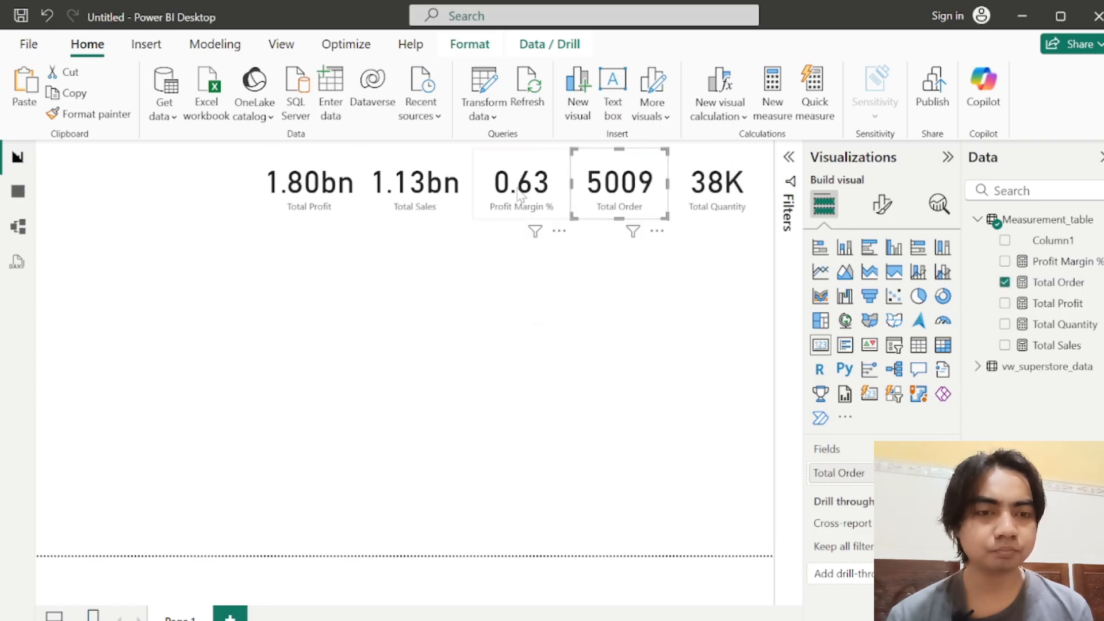
pyautogui.click(520, 196)
pyautogui.click(411, 199)
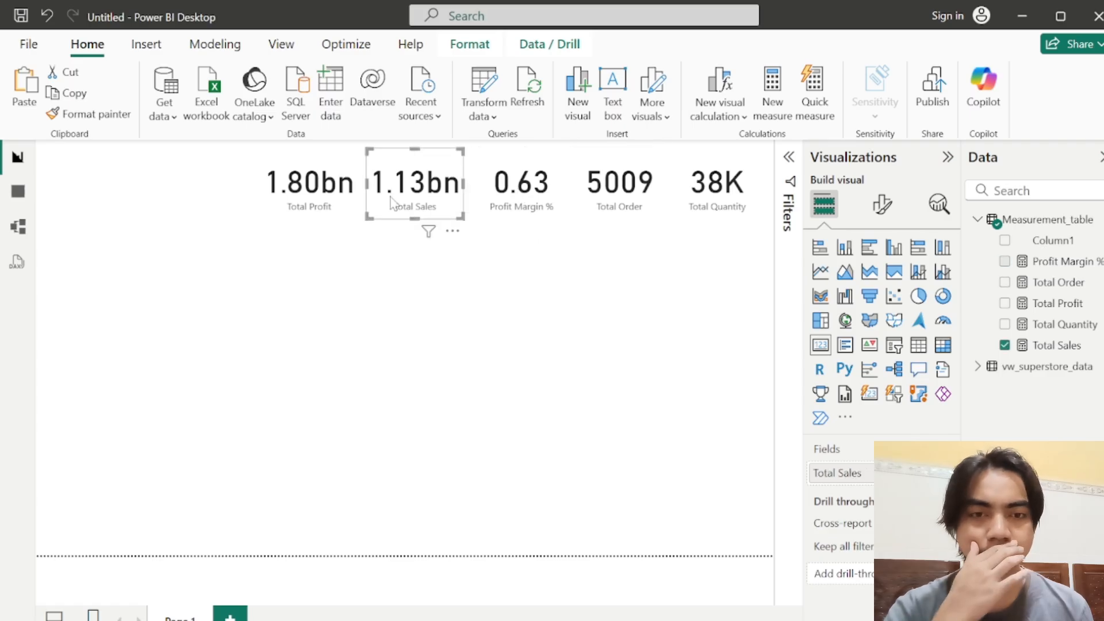
pyautogui.click(293, 208)
pyautogui.click(331, 288)
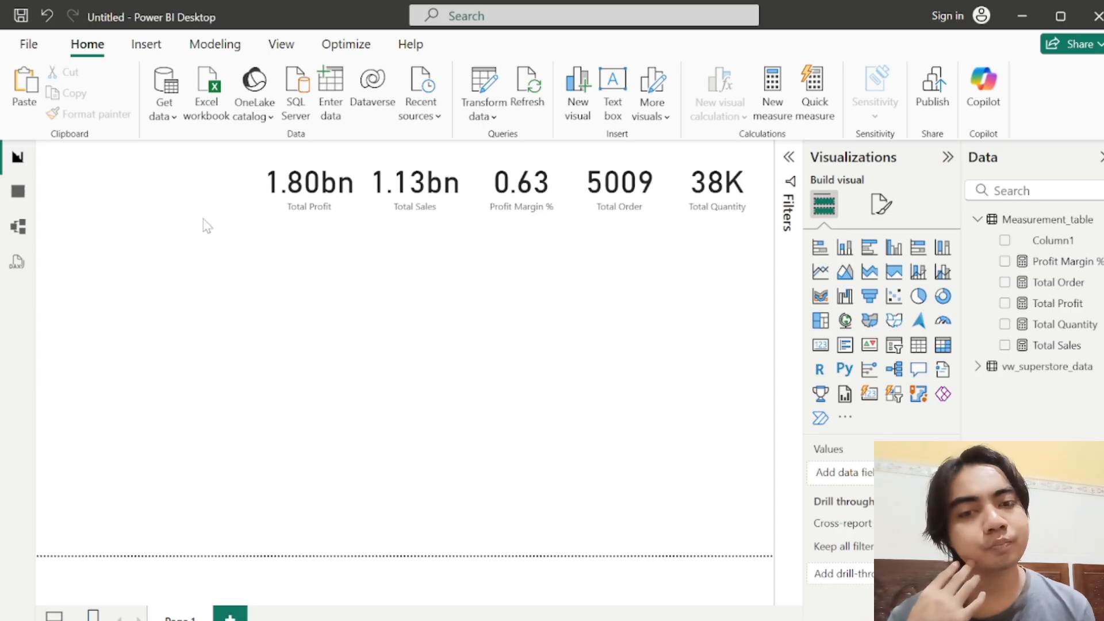
pyautogui.moveTo(239, 224); pyautogui.dragTo(753, 254)
pyautogui.moveTo(227, 257); pyautogui.dragTo(775, 147)
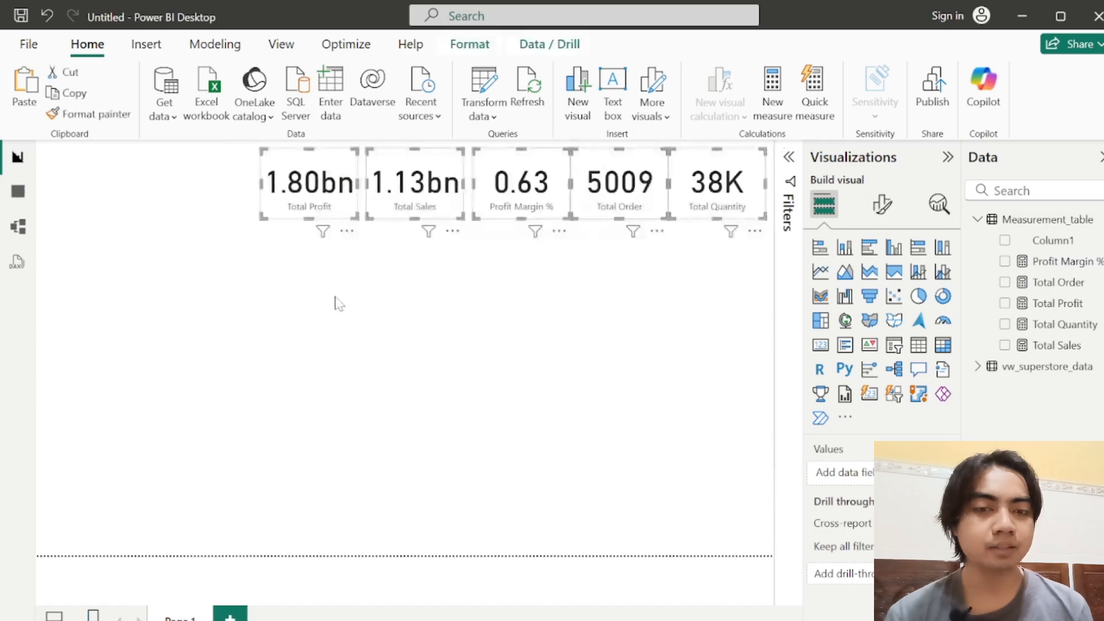
pyautogui.click(215, 249)
pyautogui.moveTo(240, 264); pyautogui.dragTo(817, 112)
pyautogui.click(400, 294)
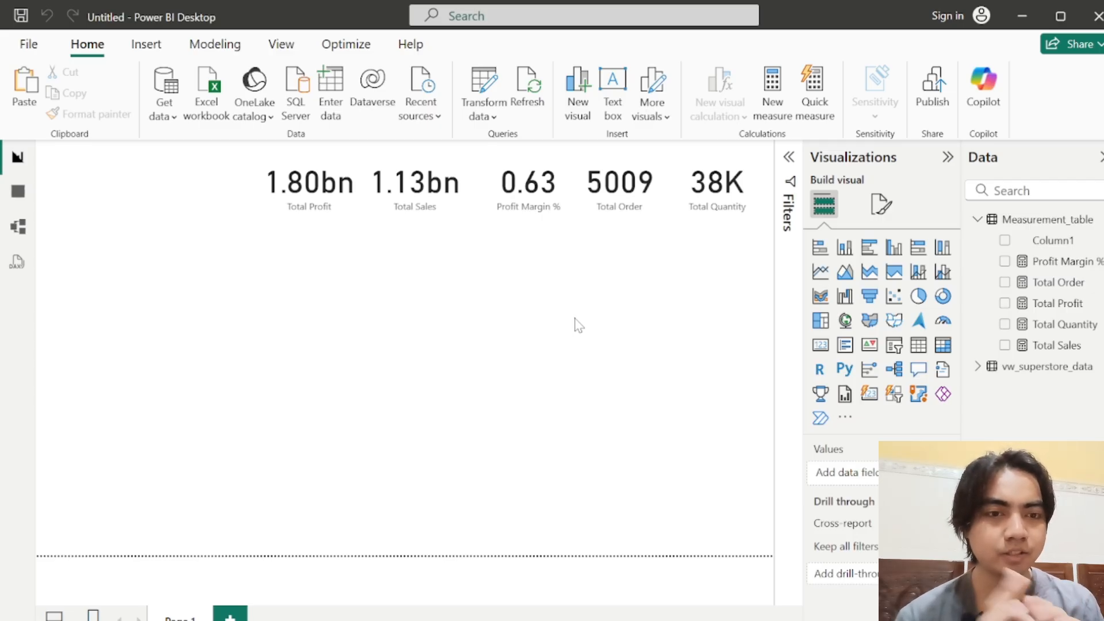
# Step: Format the Profit Margin % measure as a percentage with 2 decimal places
pyautogui.click(523, 202)
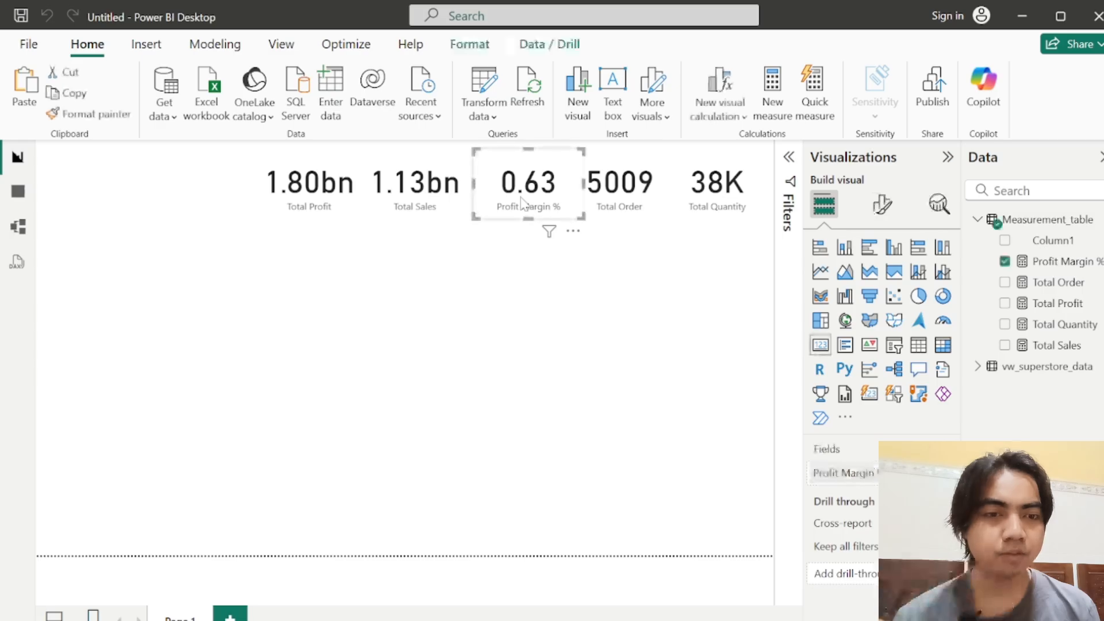
pyautogui.click(1061, 264)
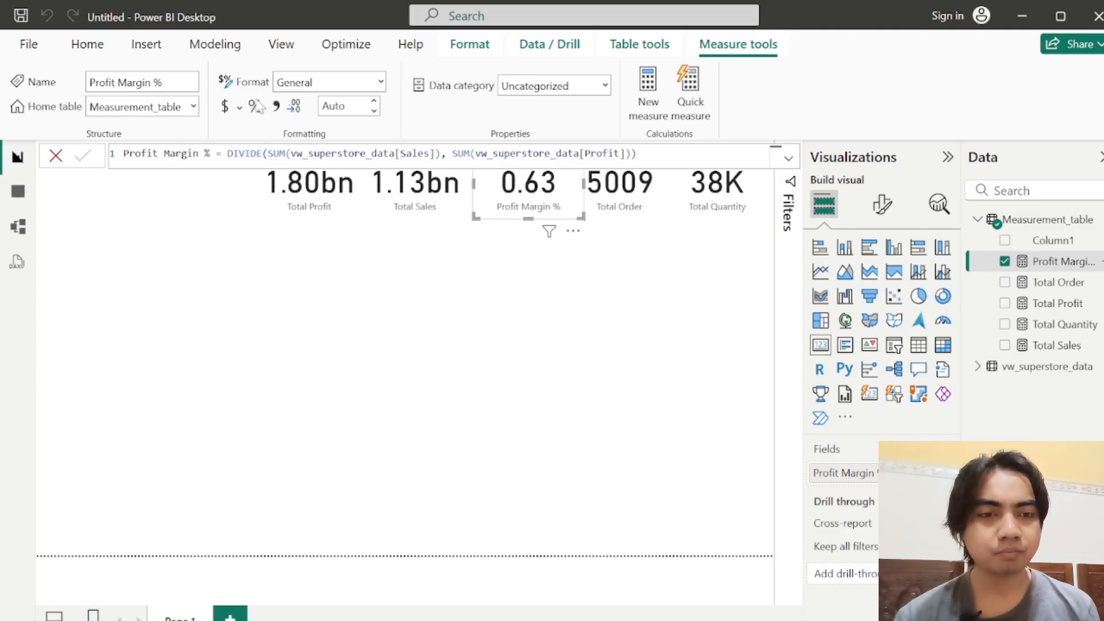
pyautogui.click(256, 106)
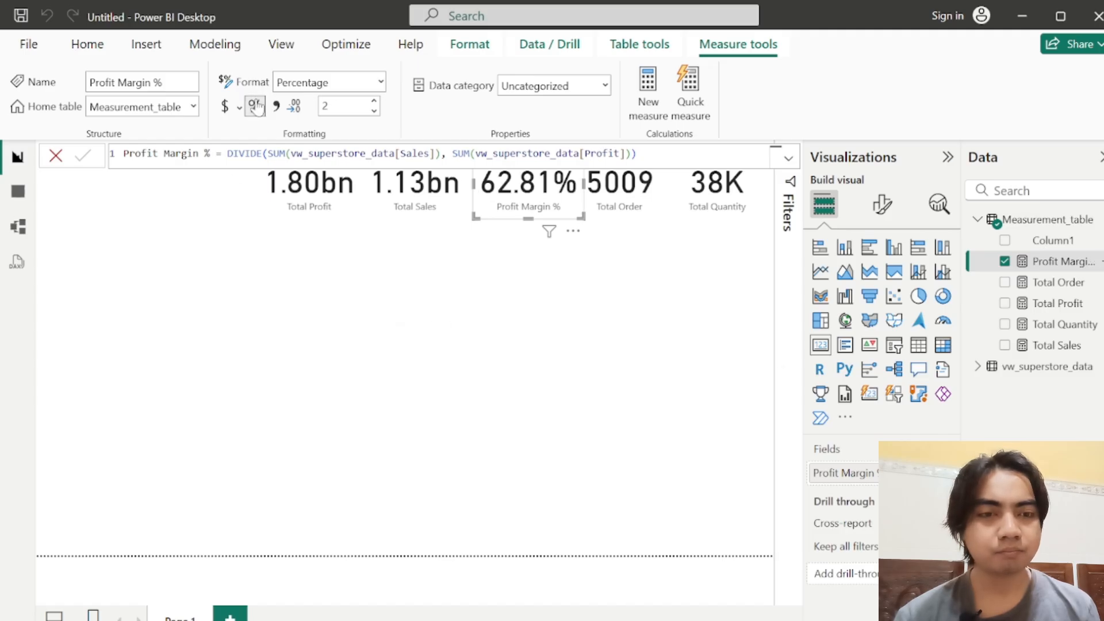
pyautogui.click(628, 267)
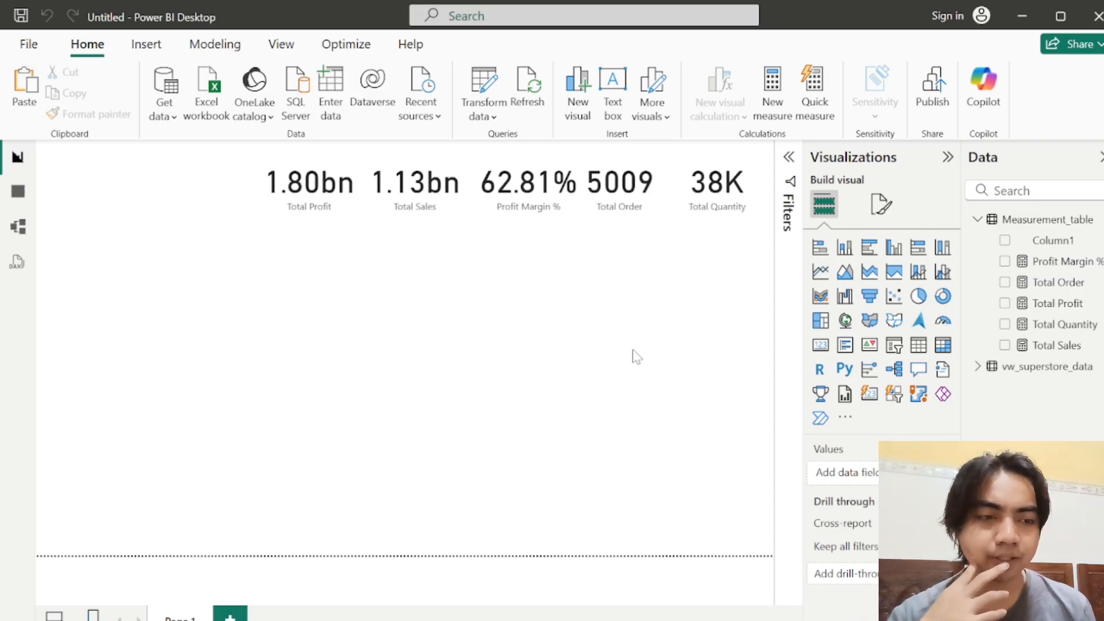
# Step: Insert a stacked bar chart, place it below the Profit Margin % and Total Order cards, and make it narrower
pyautogui.click(818, 248)
pyautogui.moveTo(191, 318); pyautogui.dragTo(570, 245)
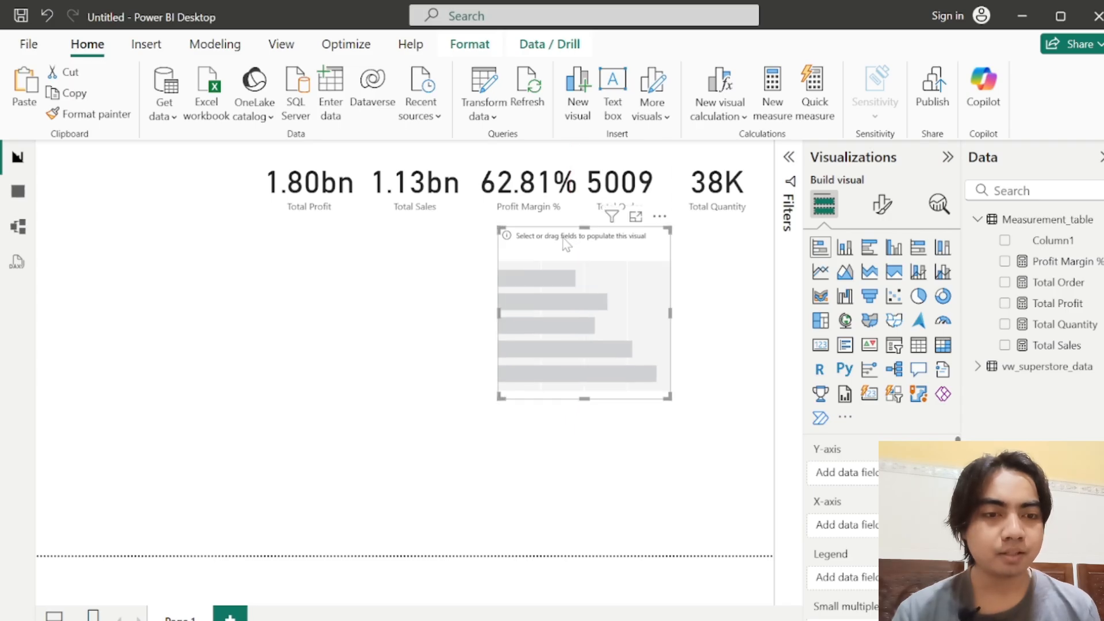
pyautogui.moveTo(670, 311); pyautogui.dragTo(642, 316)
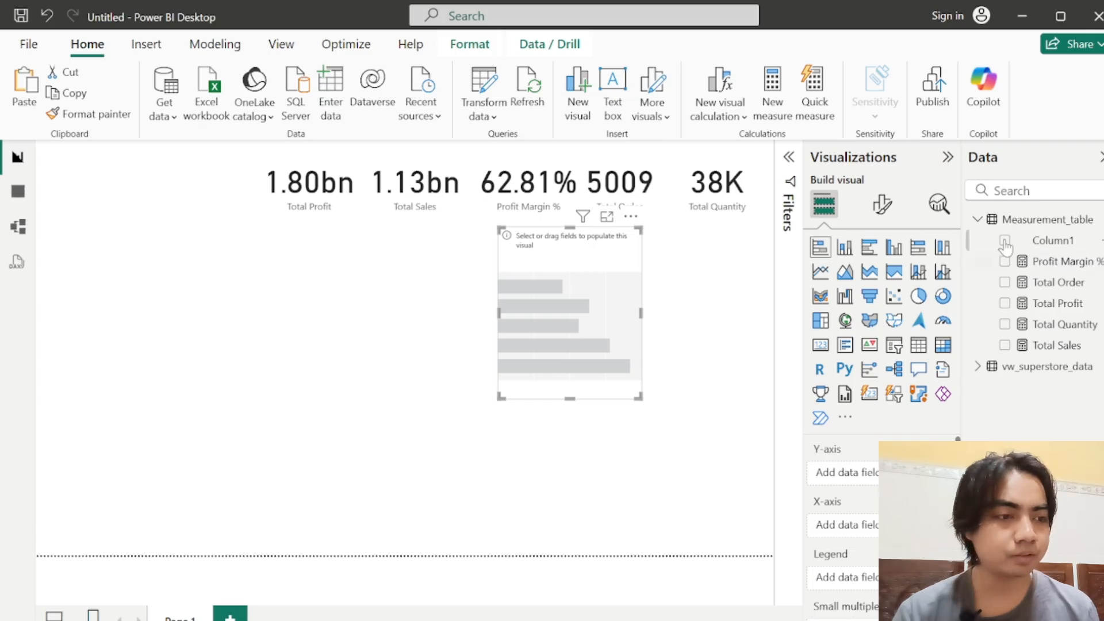
# Step: Assign Profit from vw_superstore_data to the bar chart's X-axis and Category to its Y-axis
pyautogui.click(977, 368)
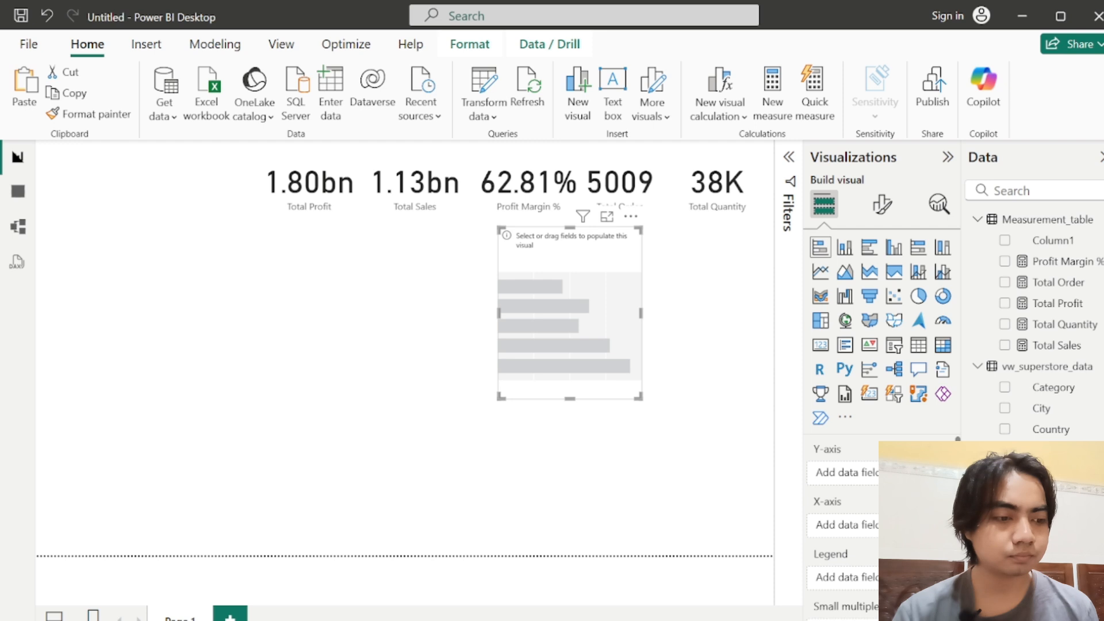
pyautogui.scroll(-3, 1035, 322)
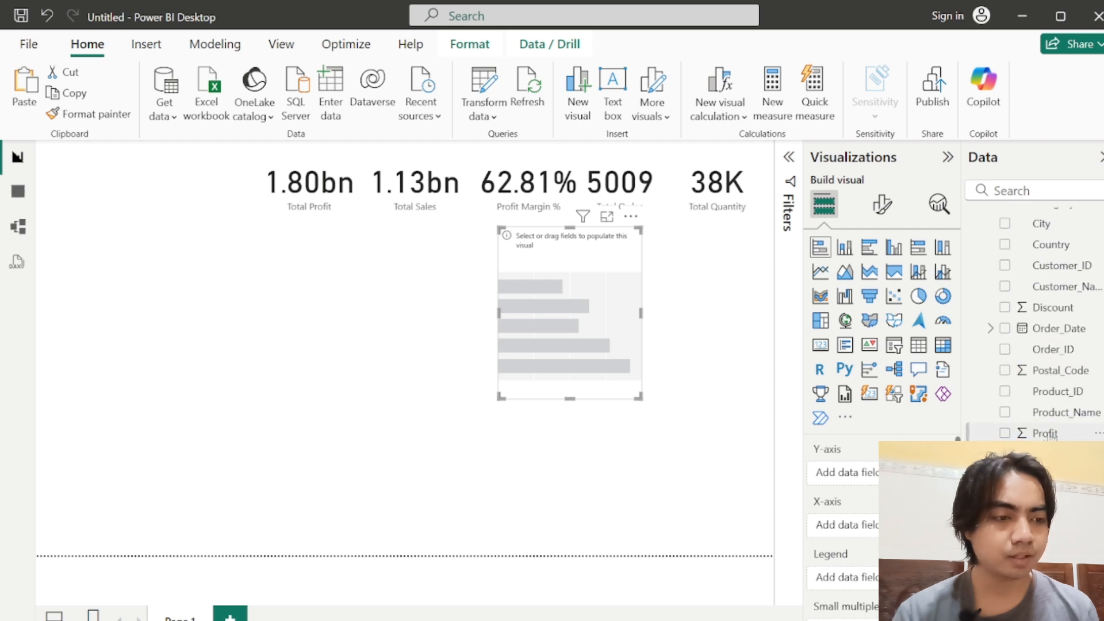
pyautogui.moveTo(1027, 430); pyautogui.dragTo(859, 528)
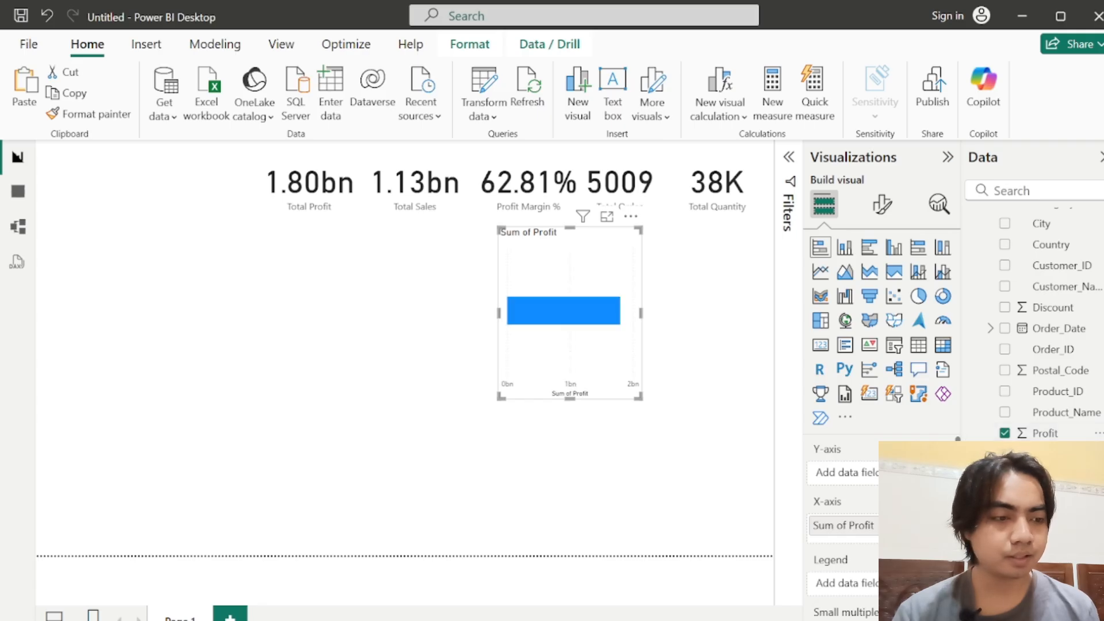
pyautogui.scroll(1, 995, 288)
pyautogui.scroll(-1, 995, 288)
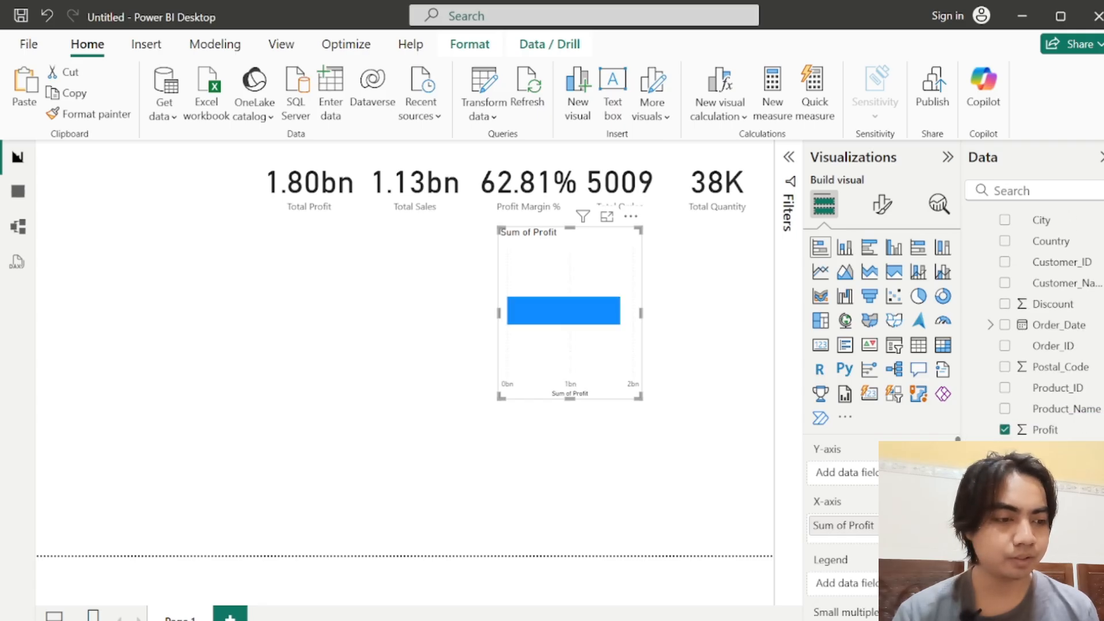
pyautogui.scroll(3, 996, 288)
pyautogui.moveTo(1053, 357); pyautogui.dragTo(838, 476)
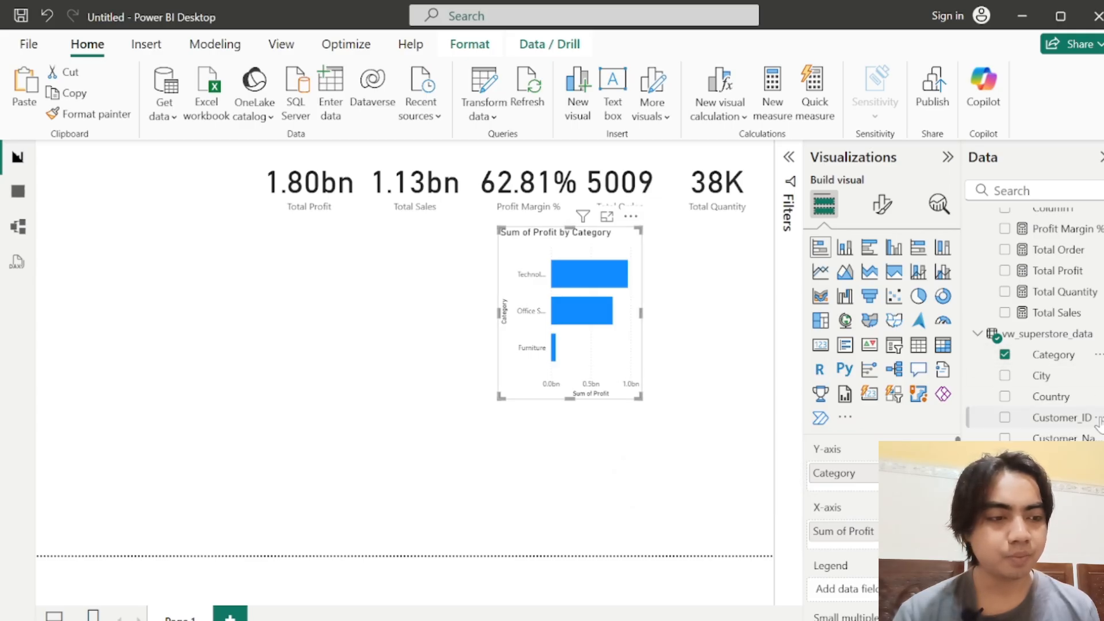
# Step: Replace Category with Sub_Category on the bar chart's Y-axis
pyautogui.scroll(-3, 1035, 322)
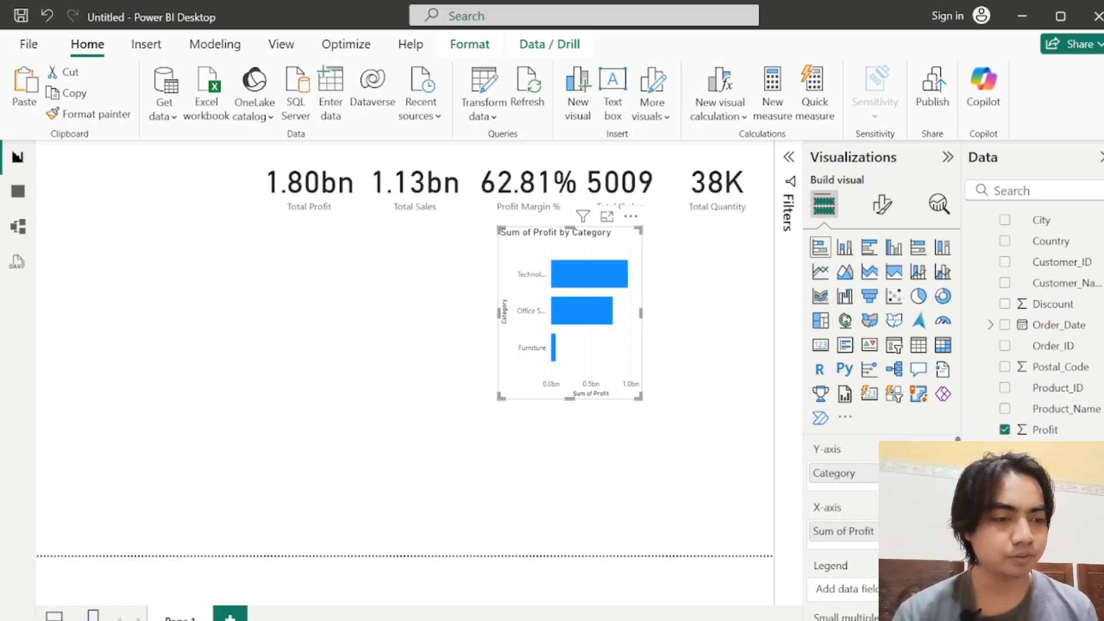
pyautogui.click(943, 474)
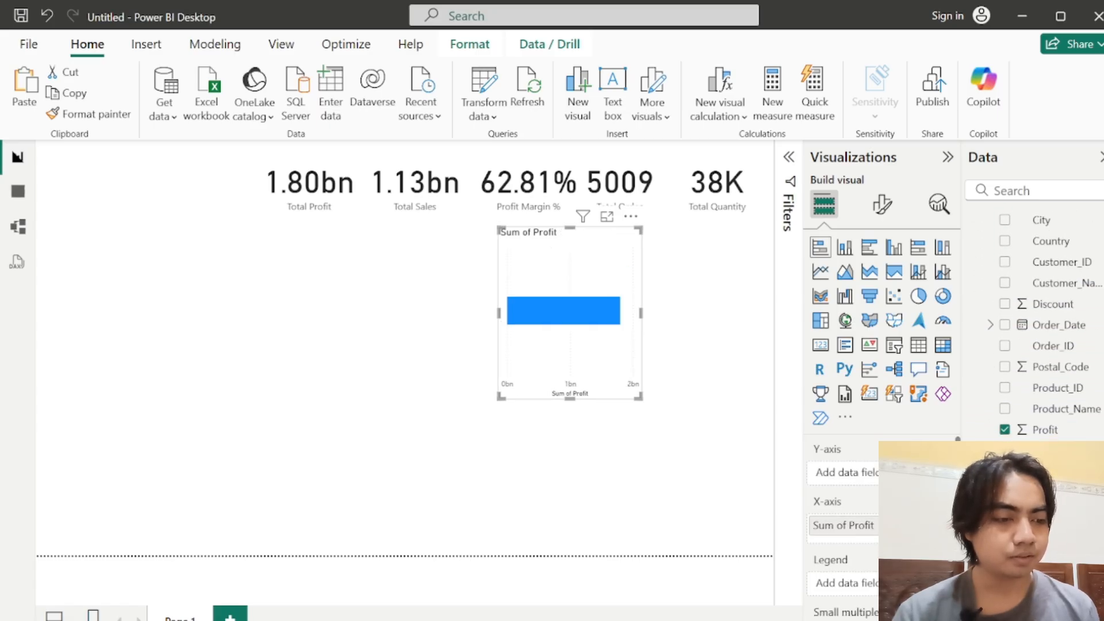
pyautogui.moveTo(1056, 598); pyautogui.dragTo(842, 475)
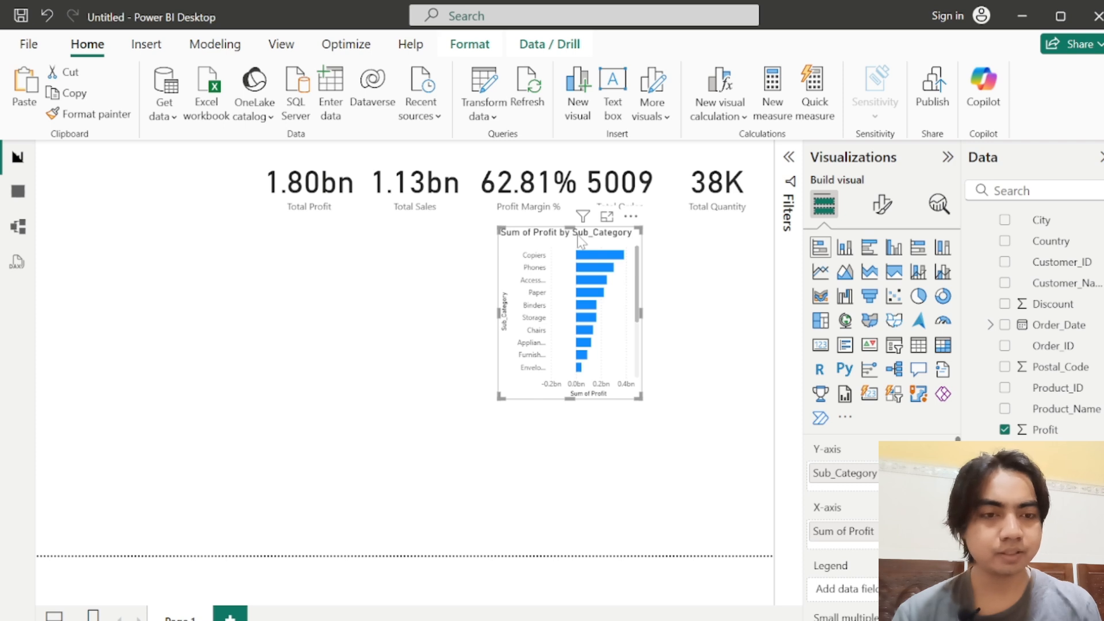
# Step: Place a duplicate of the Sub_Category profit chart at the page's right edge and shift the original left to separate them
pyautogui.moveTo(561, 251); pyautogui.dragTo(694, 251)
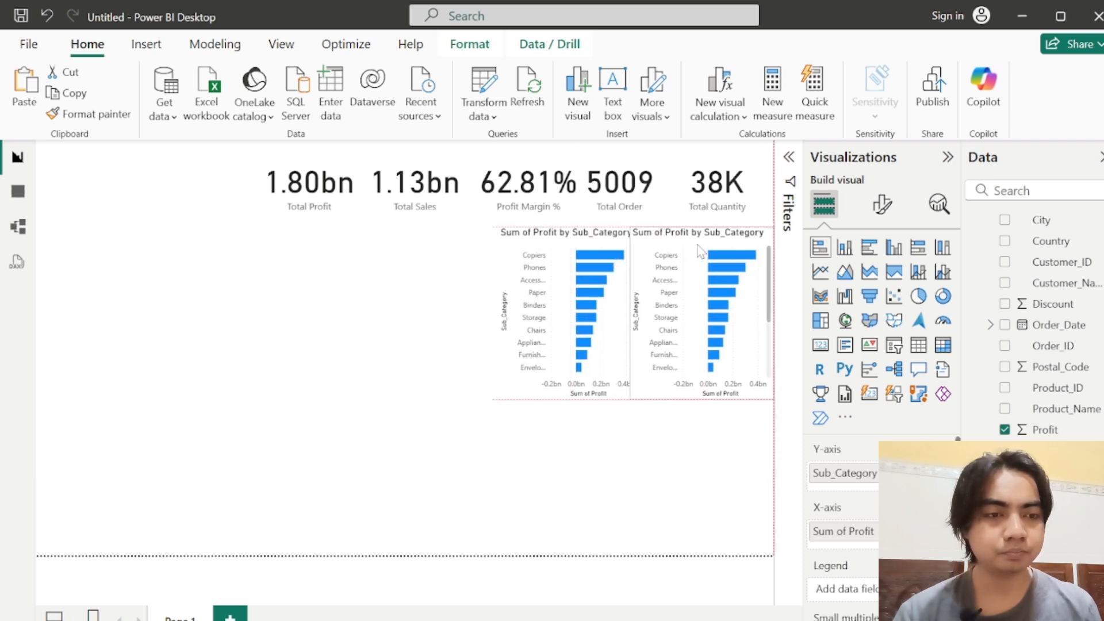
pyautogui.moveTo(573, 241); pyautogui.dragTo(547, 242)
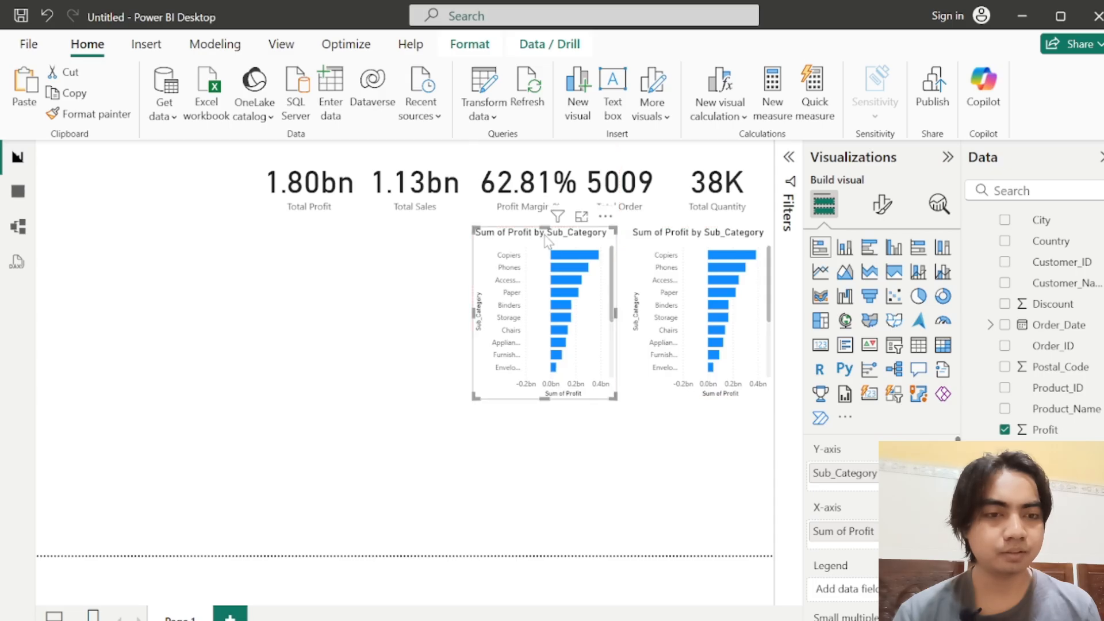
# Step: Change the duplicated chart to show Sales on the X-axis by Region on the Y-axis
pyautogui.click(660, 238)
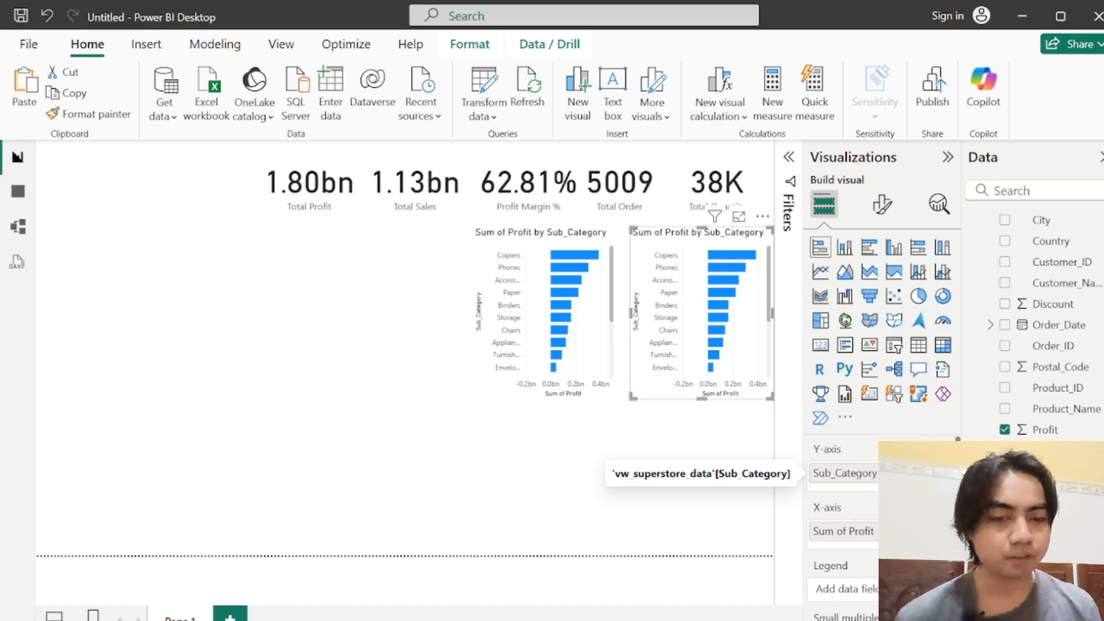
pyautogui.click(944, 474)
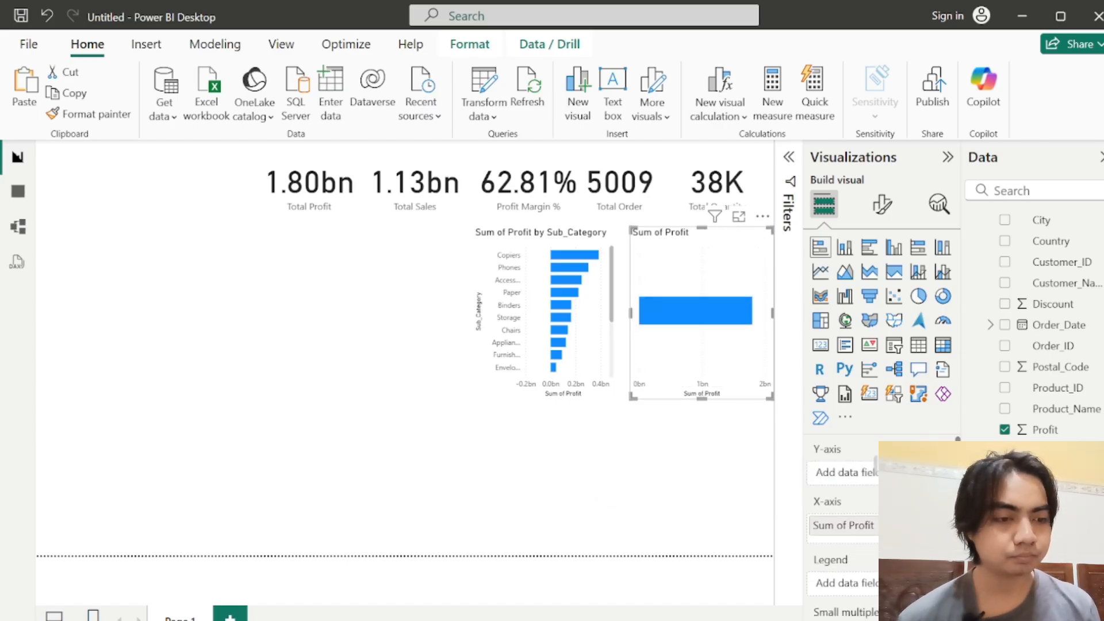
pyautogui.moveTo(1046, 471); pyautogui.dragTo(888, 473)
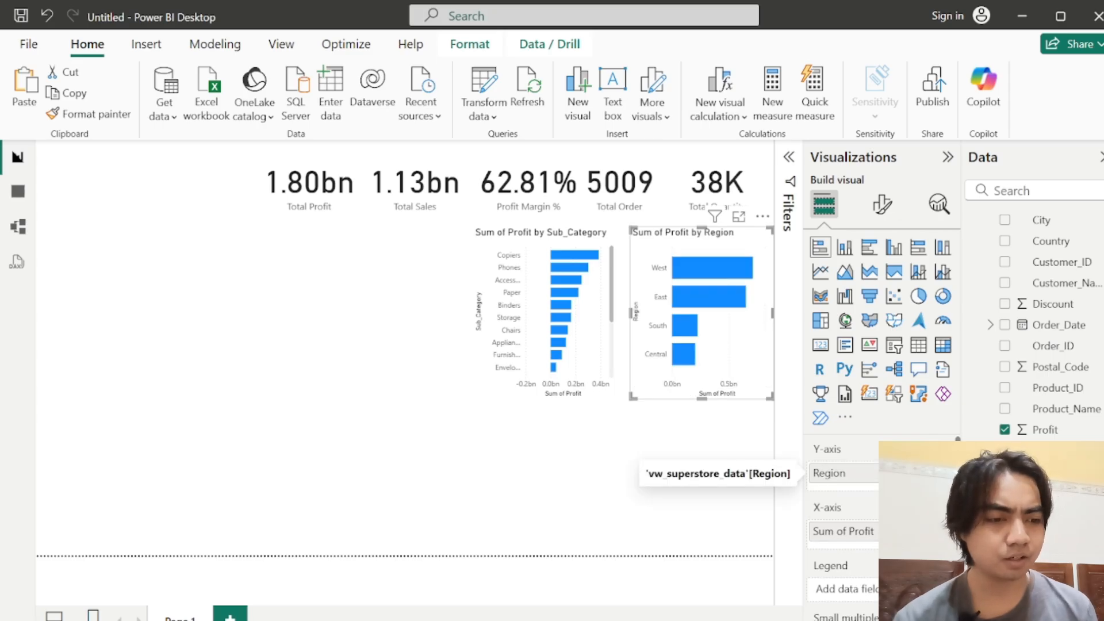
pyautogui.click(943, 531)
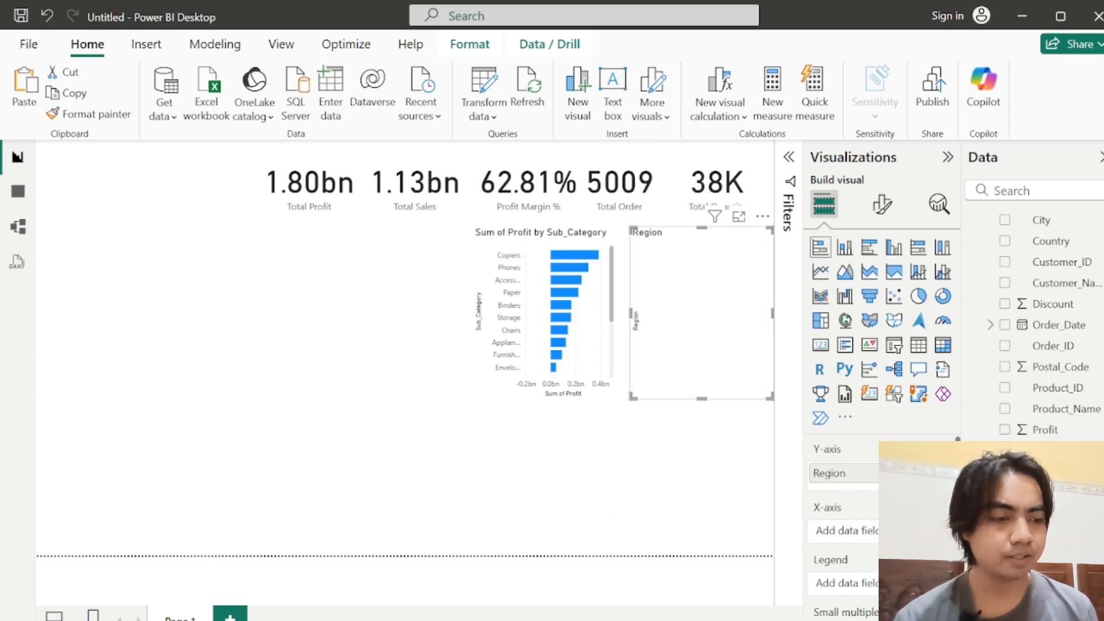
pyautogui.moveTo(1045, 514); pyautogui.dragTo(857, 533)
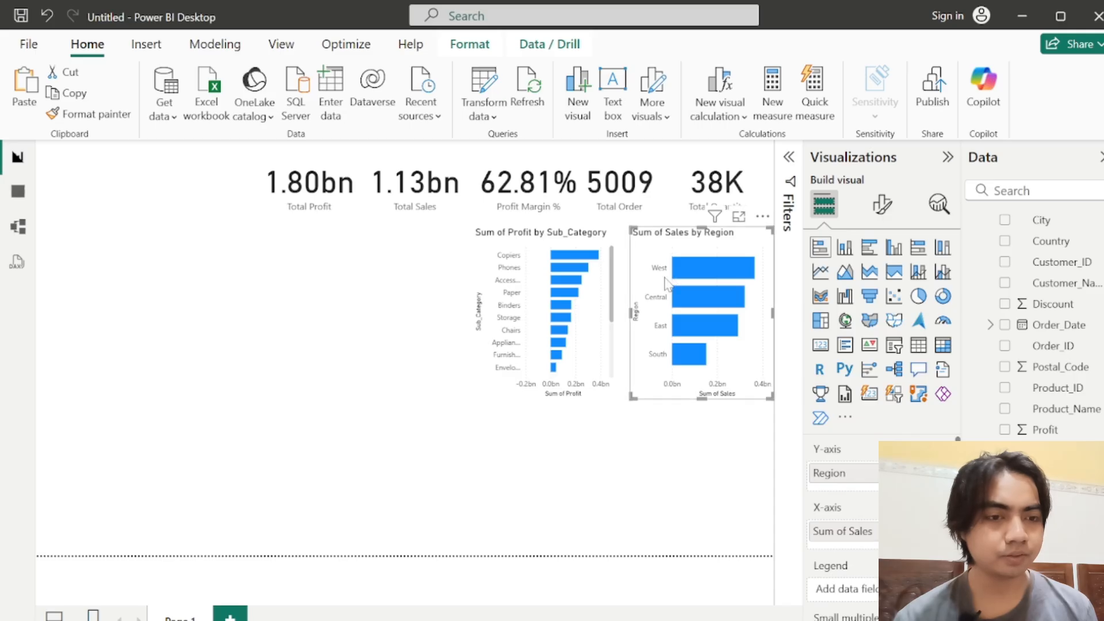
# Step: Set the Sub_Category filter on the profit bar chart to Top N, showing the top 7 items
pyautogui.click(541, 244)
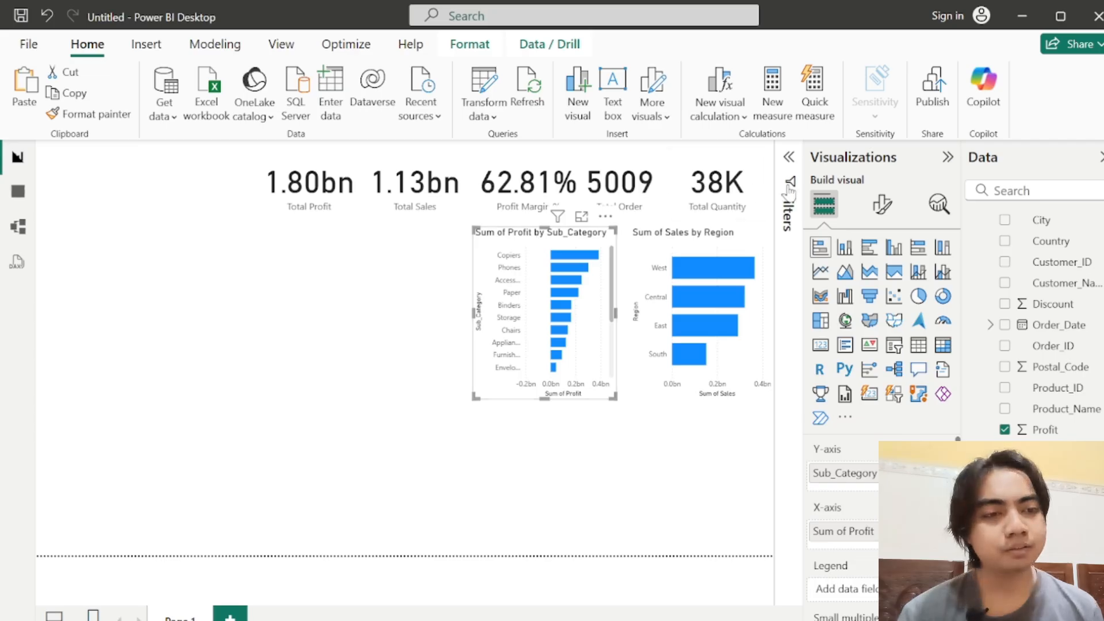
pyautogui.click(789, 157)
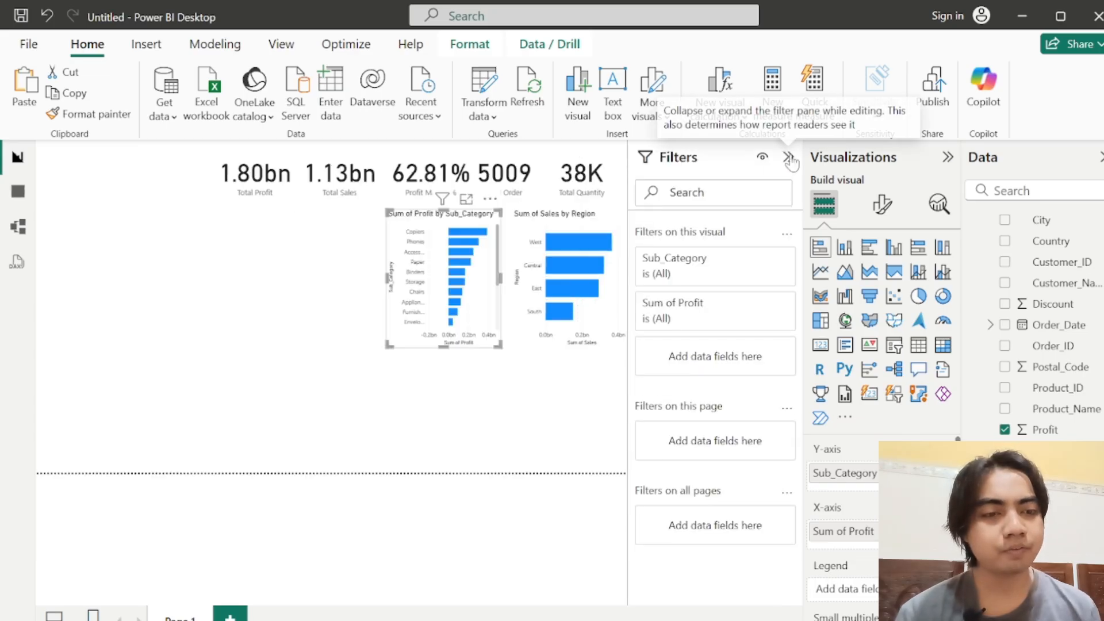
pyautogui.click(714, 282)
pyautogui.click(766, 320)
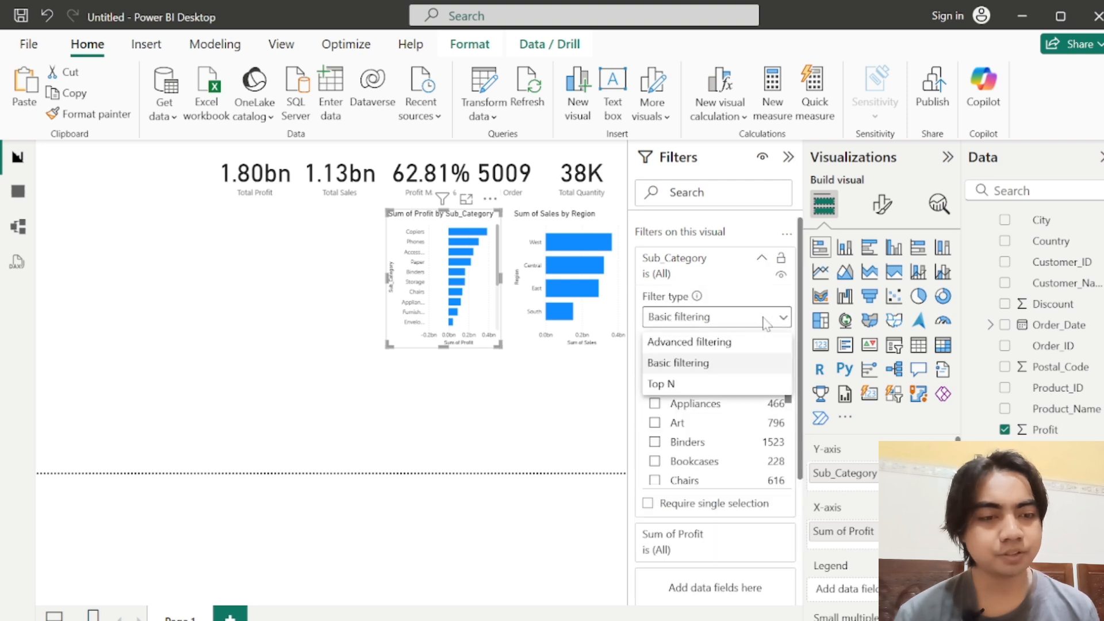
pyautogui.click(664, 384)
pyautogui.click(722, 362)
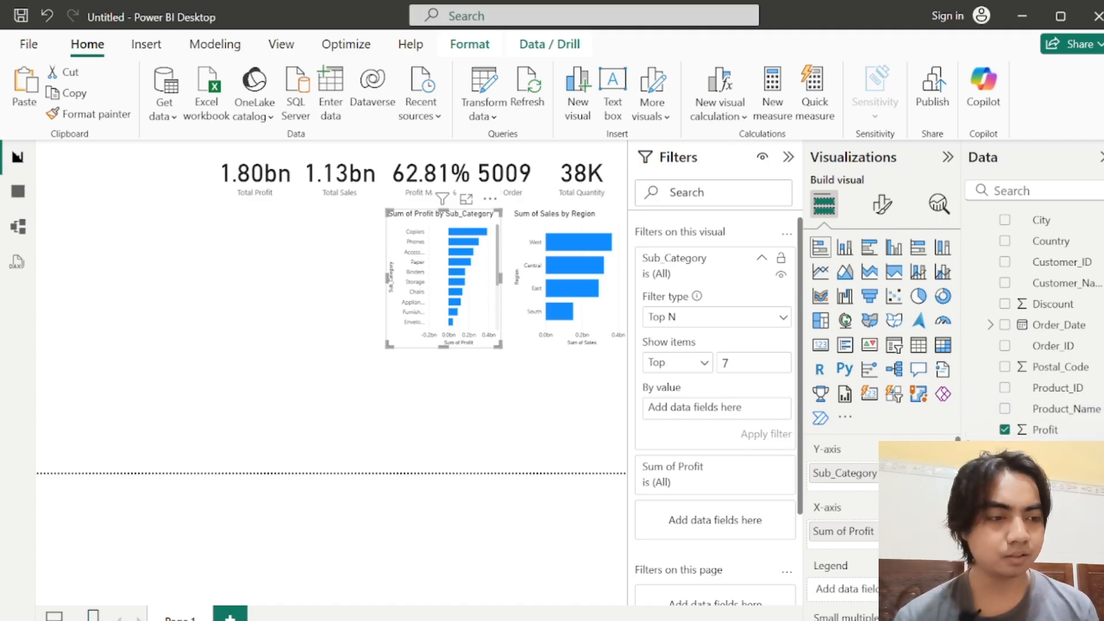
# Step: Rank the chart's Top N filter by Sum of Profit, apply it and collapse the filter settings
pyautogui.scroll(1, 1035, 325)
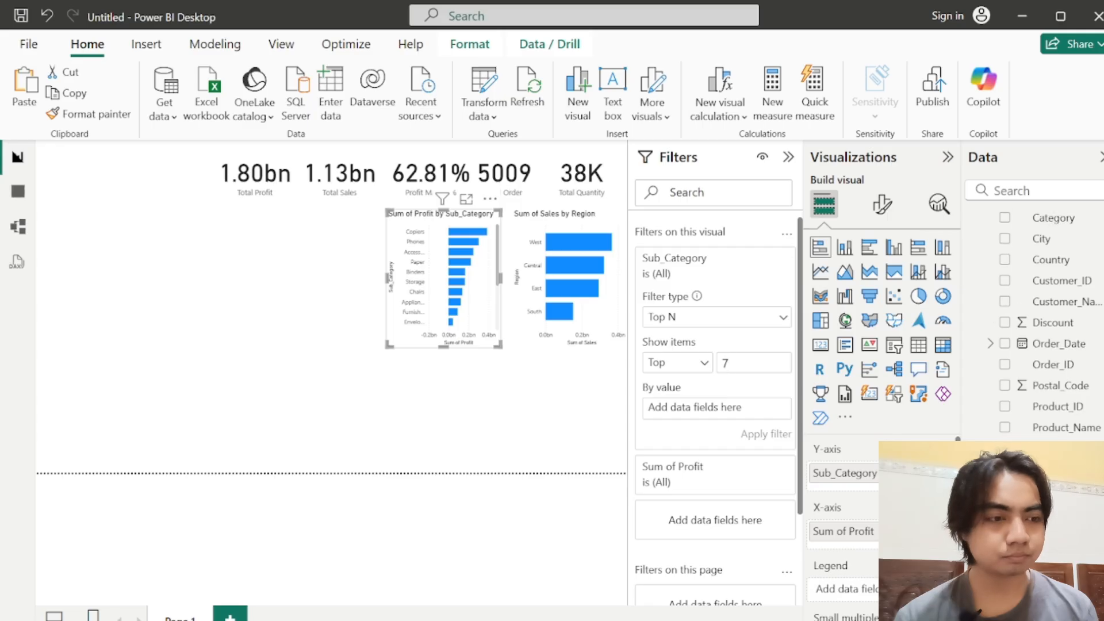
pyautogui.scroll(-1, 1035, 322)
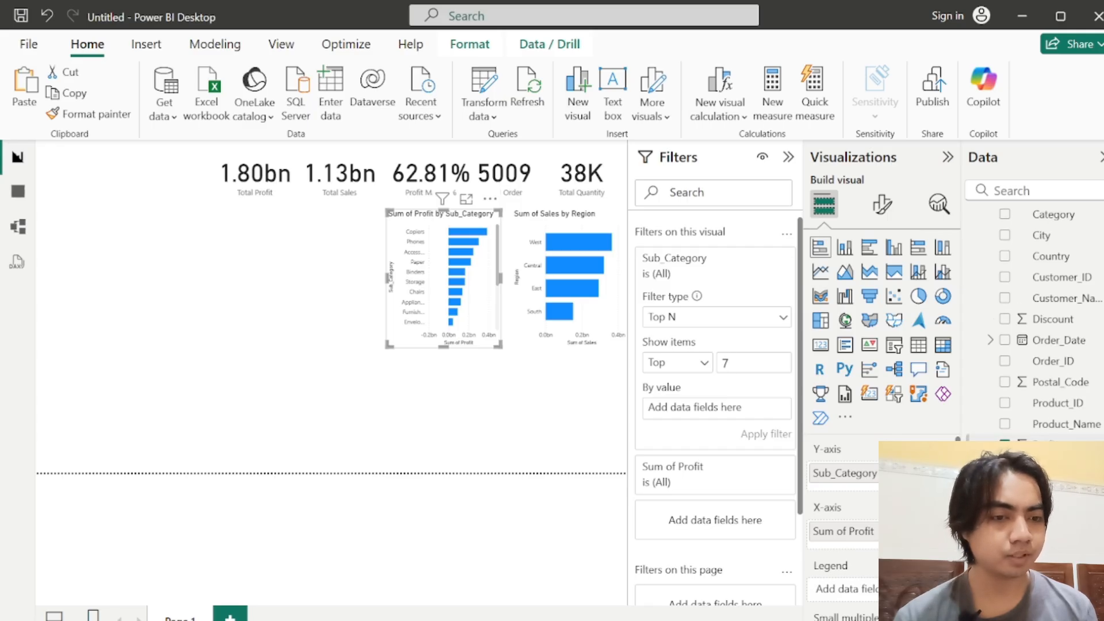
pyautogui.moveTo(1035, 444); pyautogui.dragTo(731, 416)
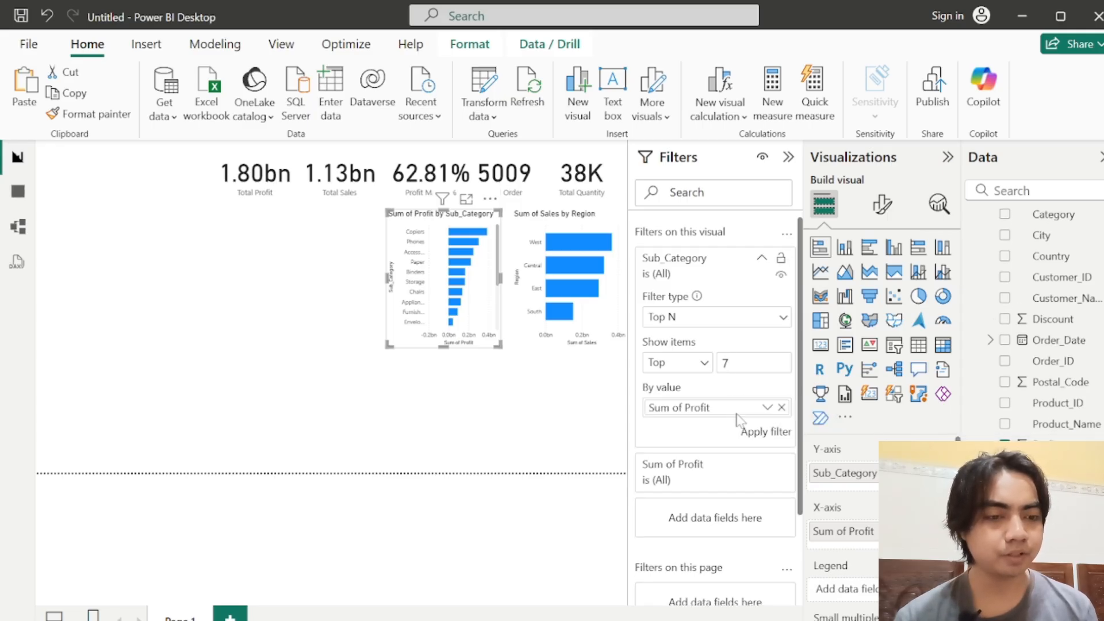
pyautogui.click(765, 431)
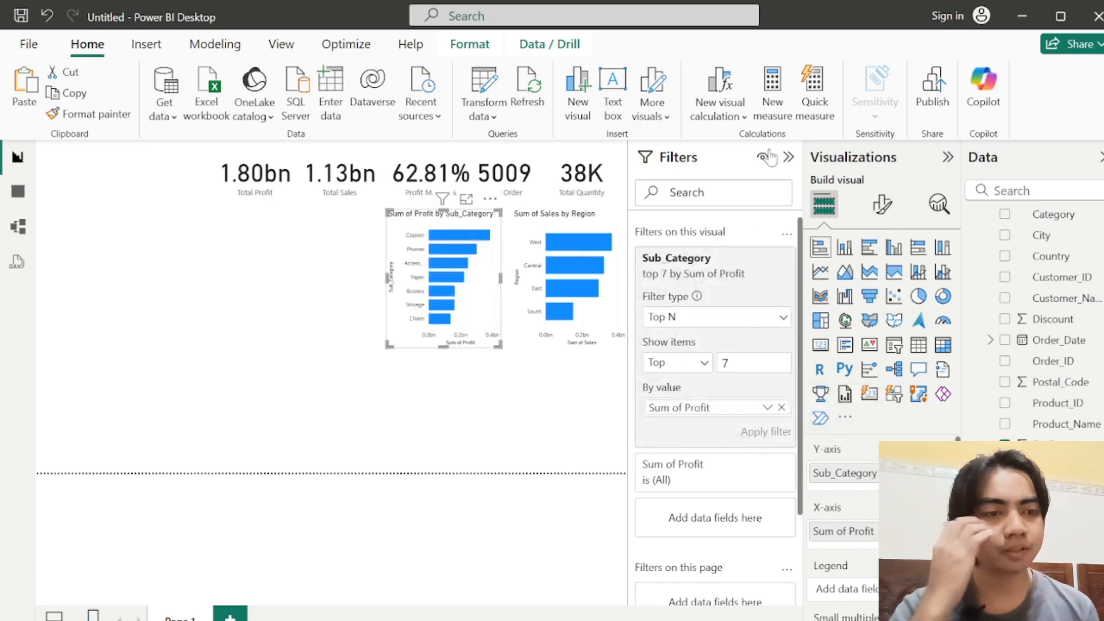
pyautogui.click(788, 157)
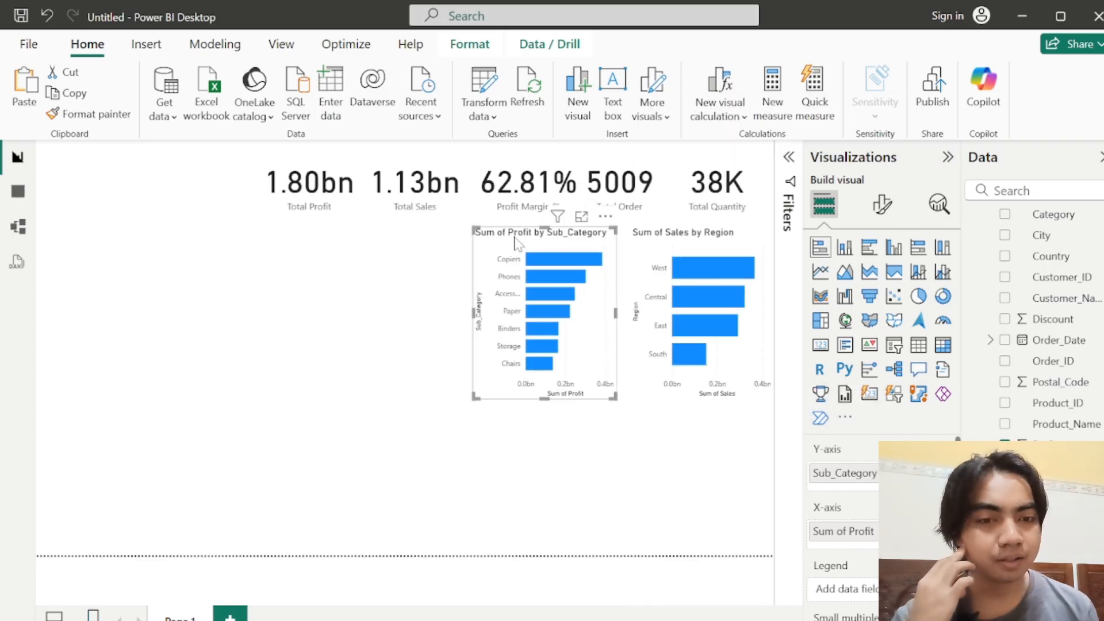
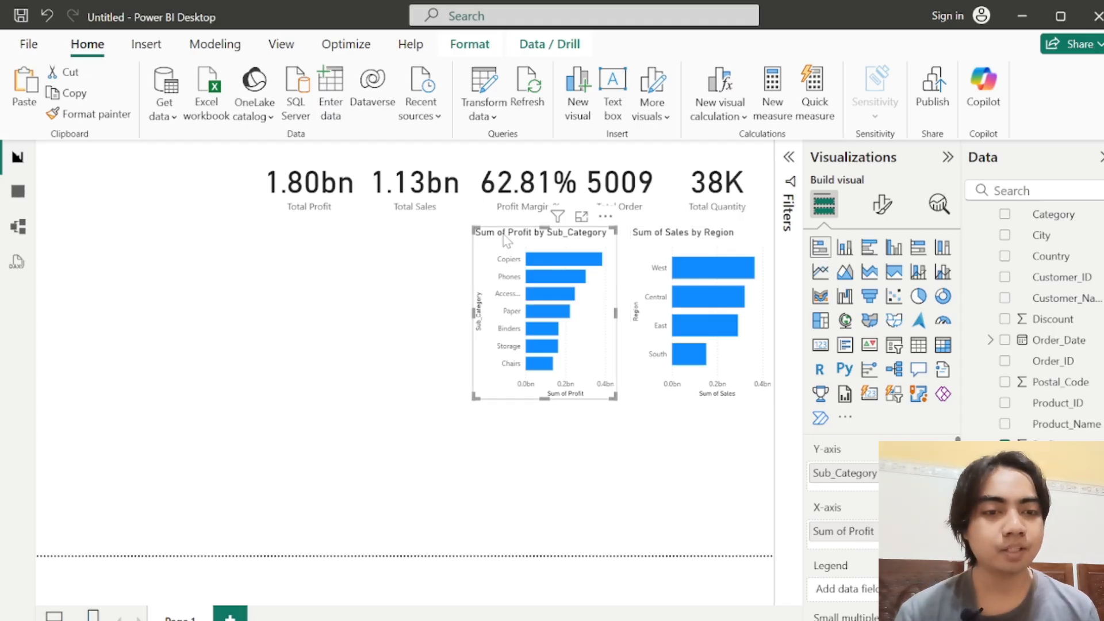
# Step: Nudge the Sub_Category profit chart slightly right, select both bar charts and set their bar color to dark purple
pyautogui.moveTo(508, 241); pyautogui.dragTo(511, 242)
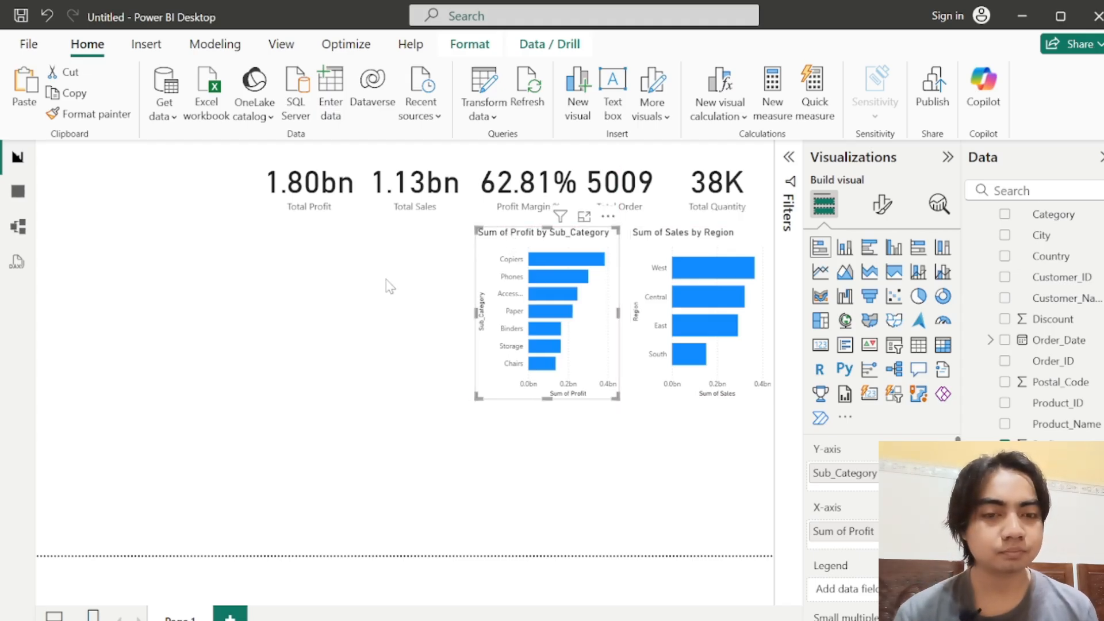
pyautogui.keyDown('ctrl'); pyautogui.click(690, 245); pyautogui.keyUp('ctrl')
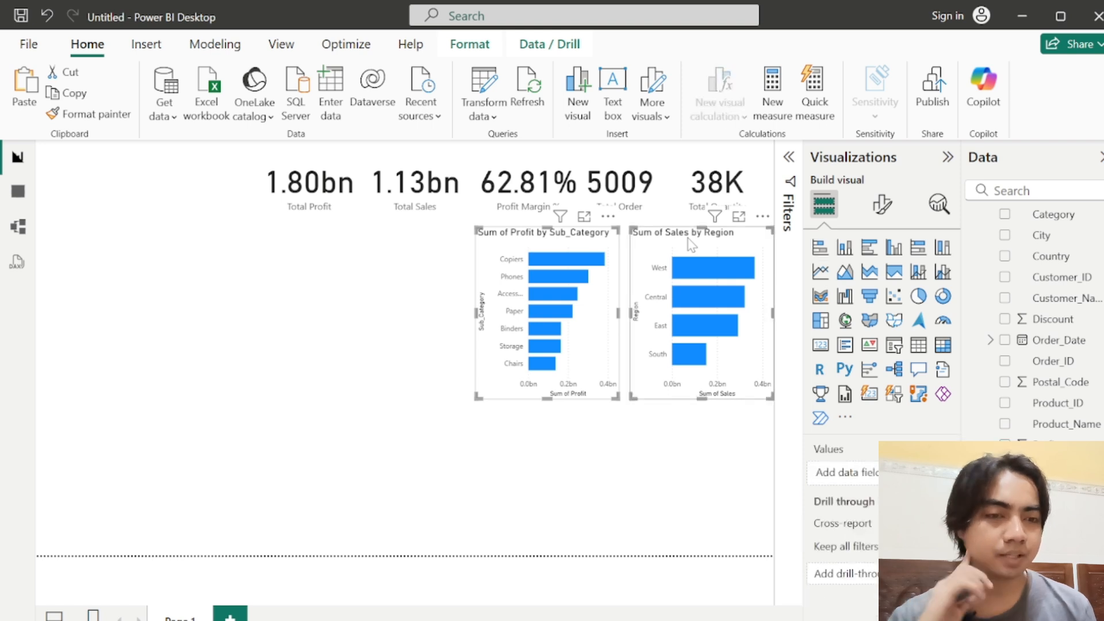
pyautogui.click(880, 207)
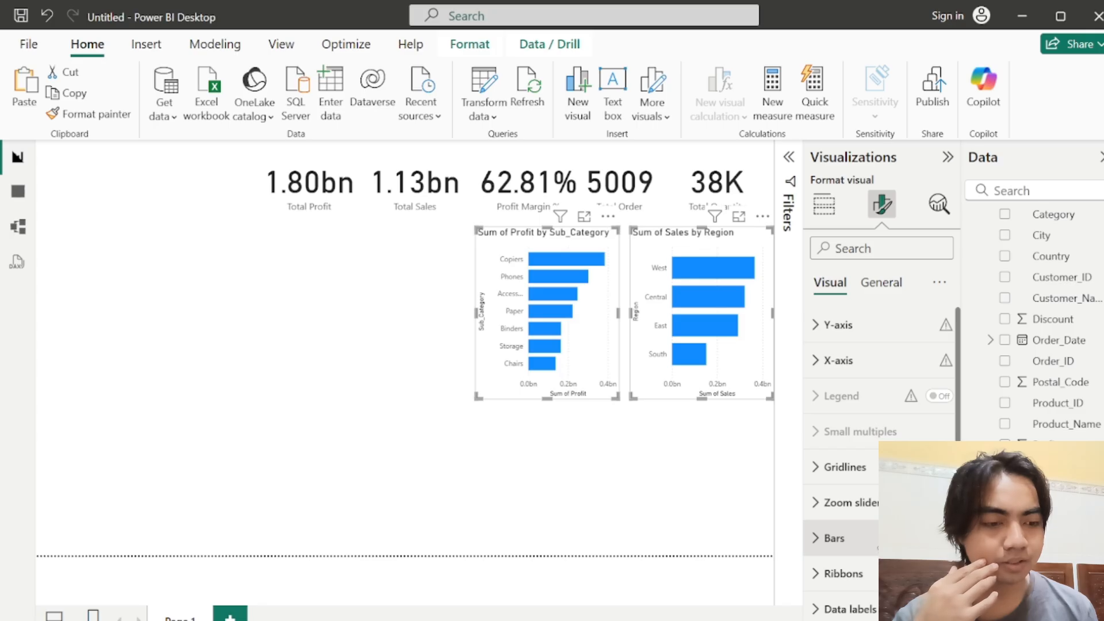
pyautogui.click(834, 537)
pyautogui.scroll(-2, 880, 460)
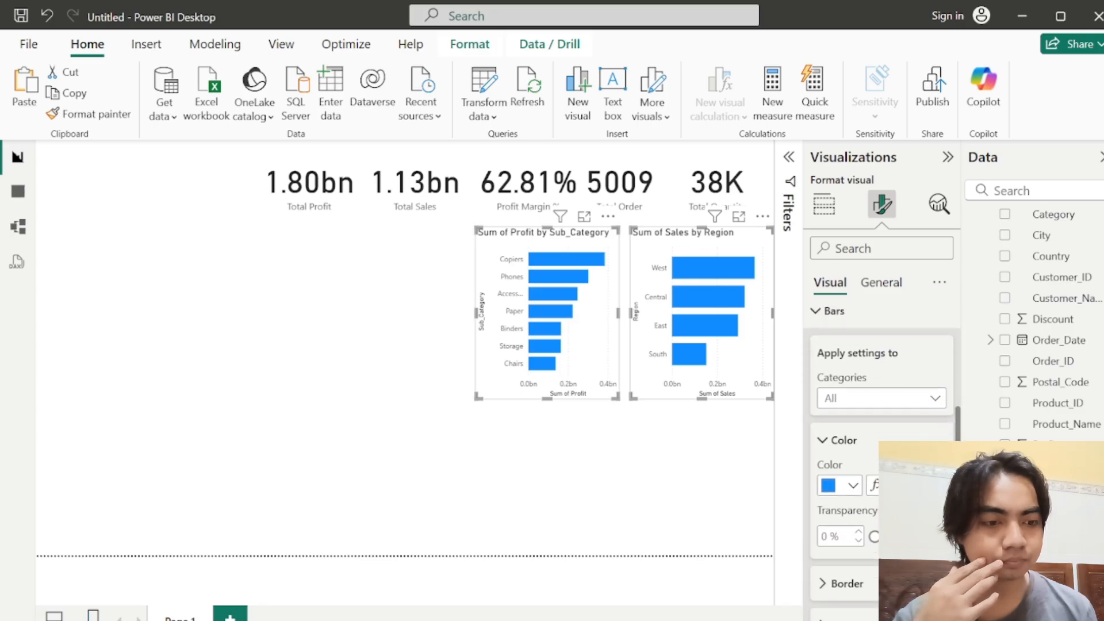
pyautogui.scroll(-1, 880, 460)
pyautogui.click(830, 444)
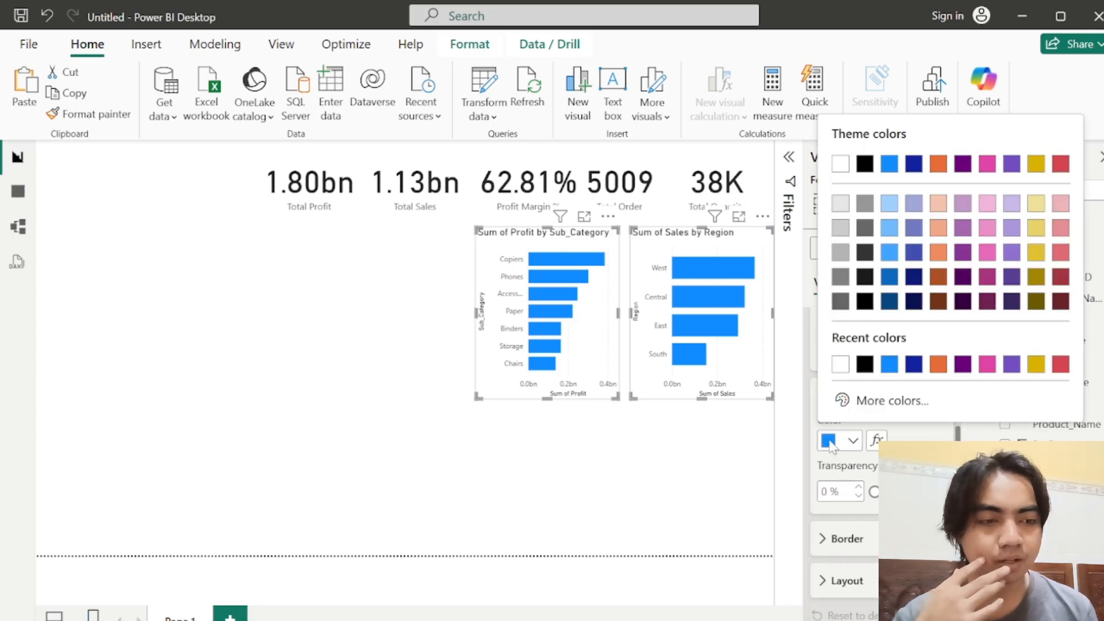
pyautogui.click(962, 366)
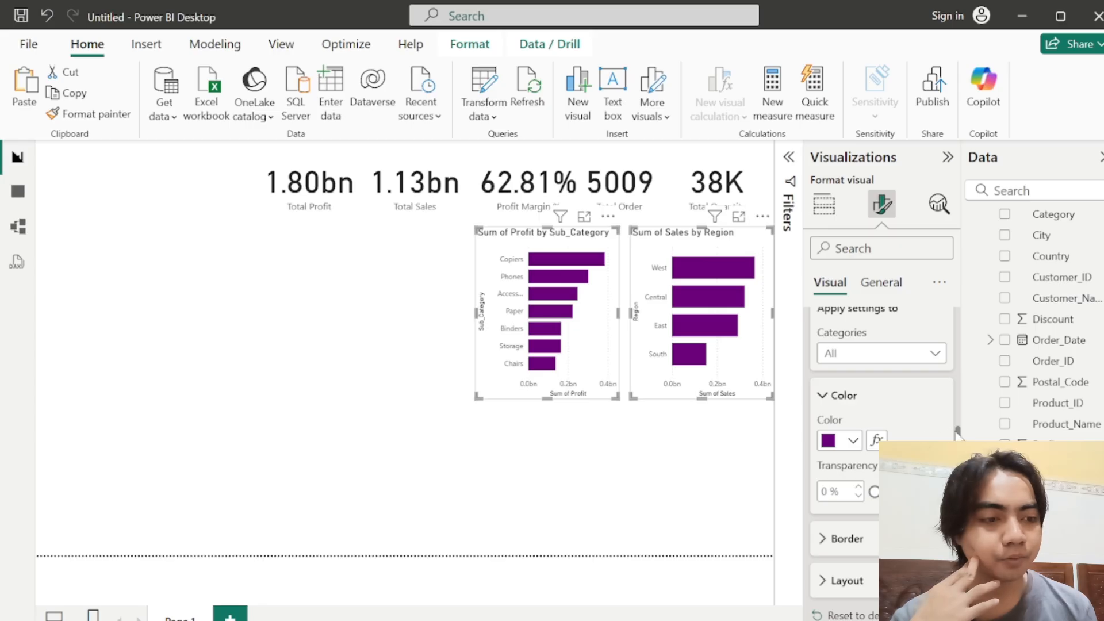
pyautogui.scroll(3, 958, 435)
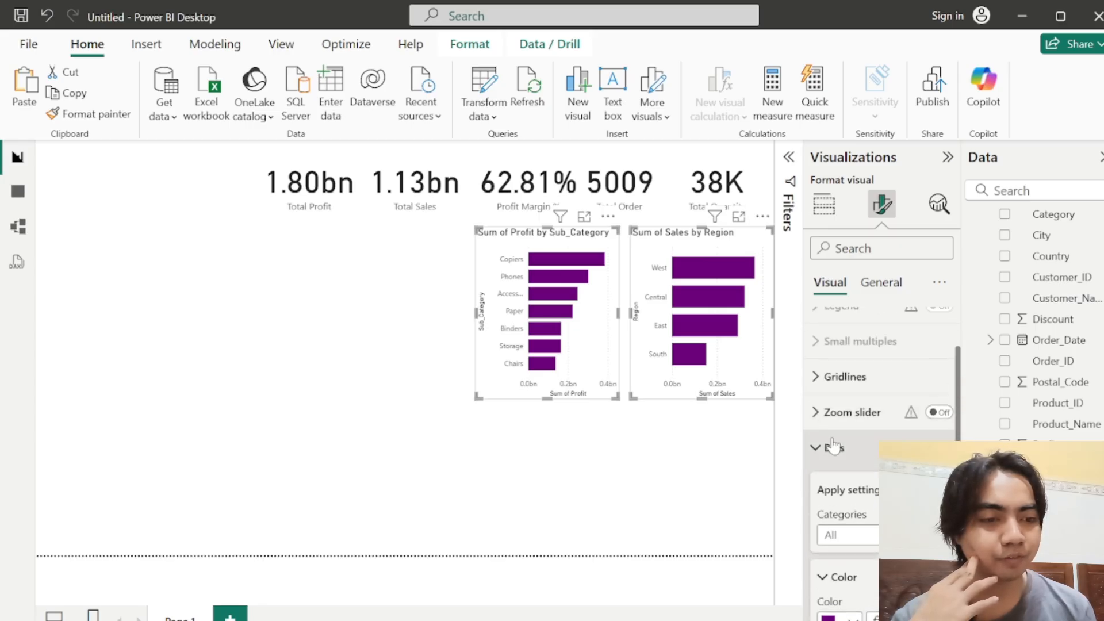
pyautogui.click(826, 448)
# Step: Turn off the vertical gridlines on both bar charts and collapse the gridline settings
pyautogui.click(828, 403)
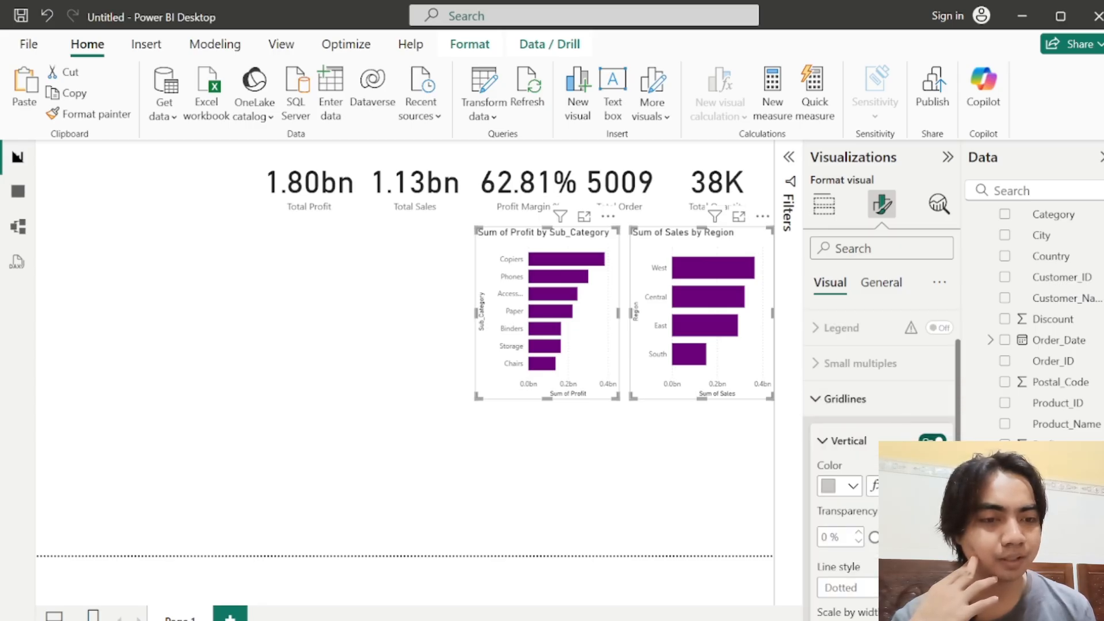
pyautogui.click(932, 440)
pyautogui.moveTo(957, 398); pyautogui.dragTo(963, 307)
pyautogui.click(845, 382)
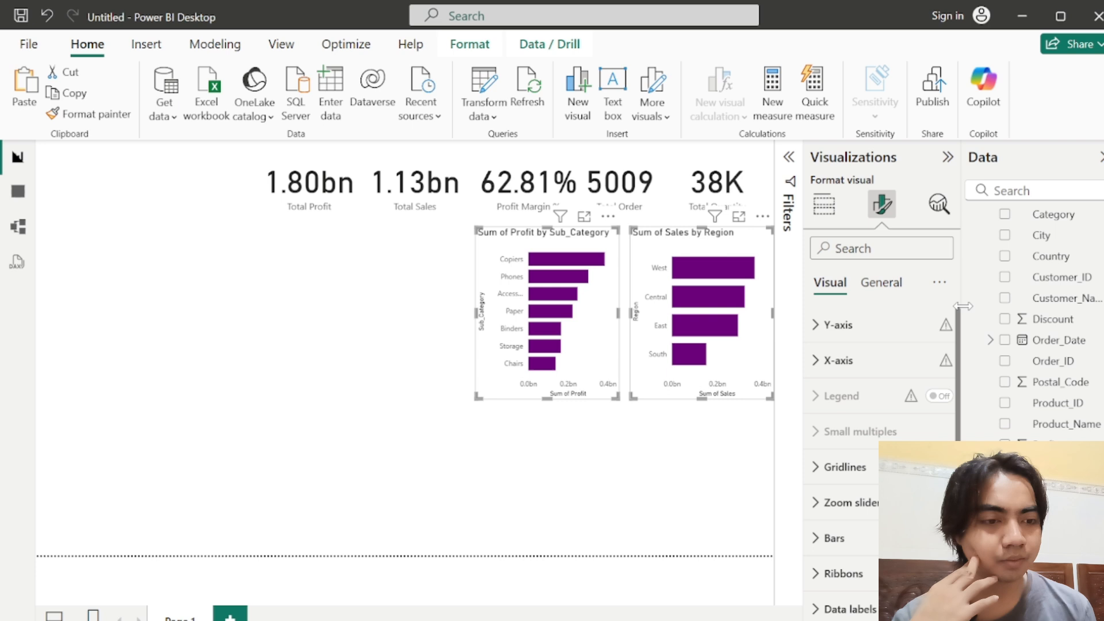
# Step: Turn off the Y-axis and X-axis titles on both bar charts
pyautogui.click(831, 325)
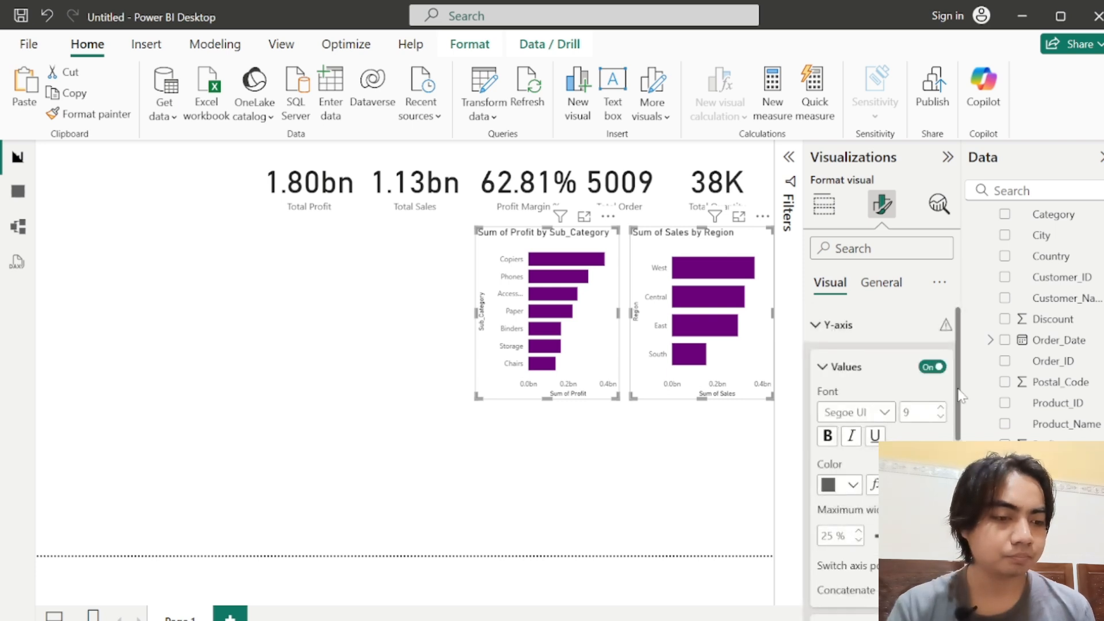
pyautogui.moveTo(959, 390); pyautogui.dragTo(959, 451)
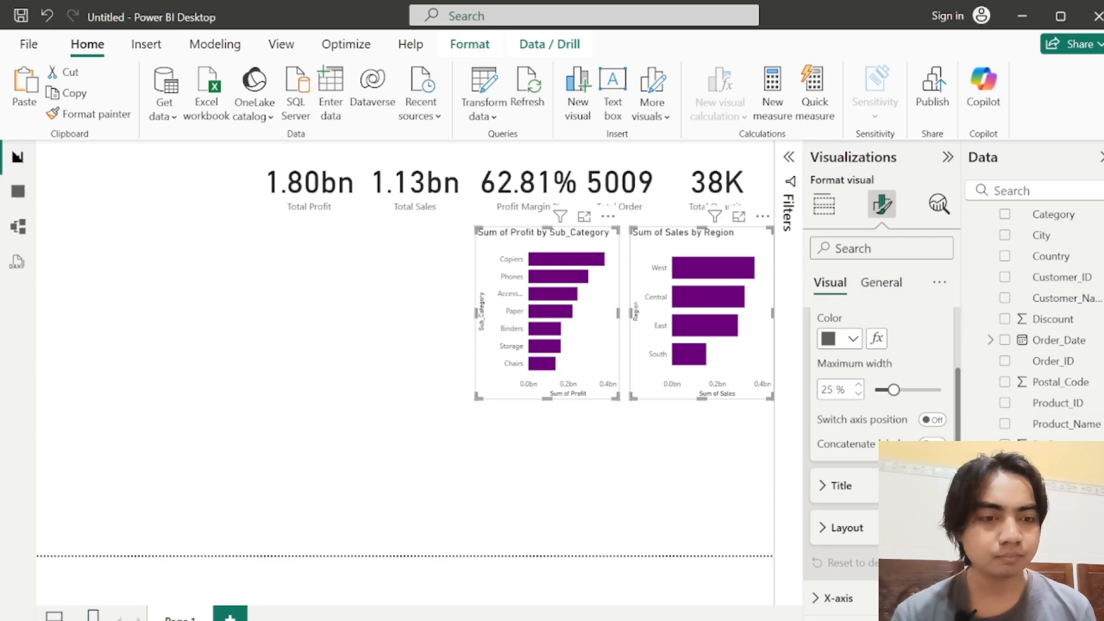
pyautogui.scroll(5, 880, 374)
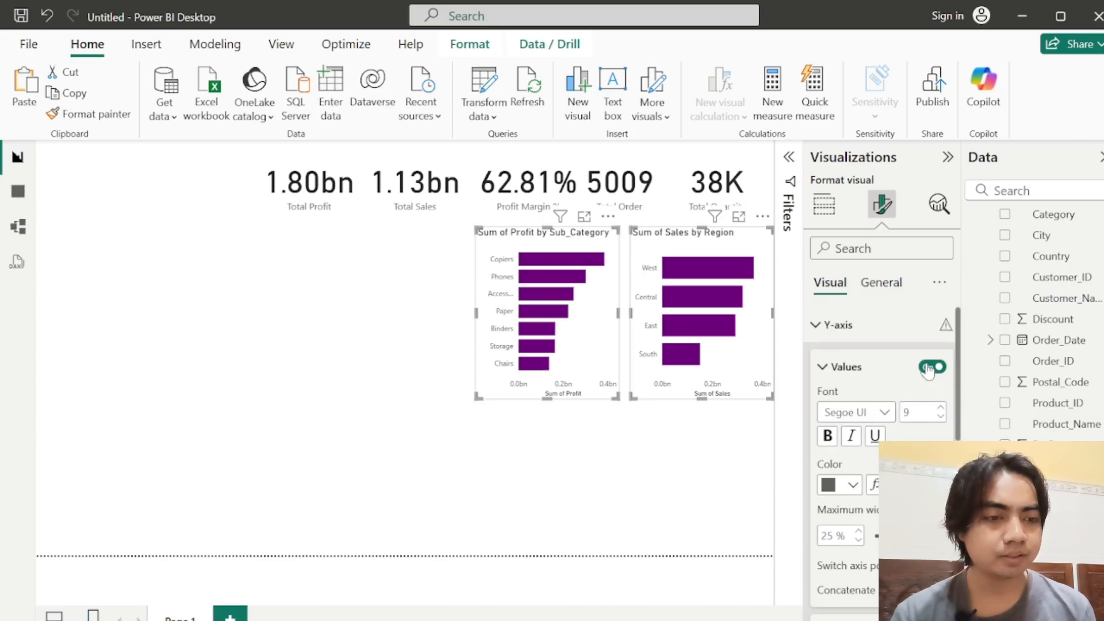
pyautogui.click(830, 325)
pyautogui.click(836, 373)
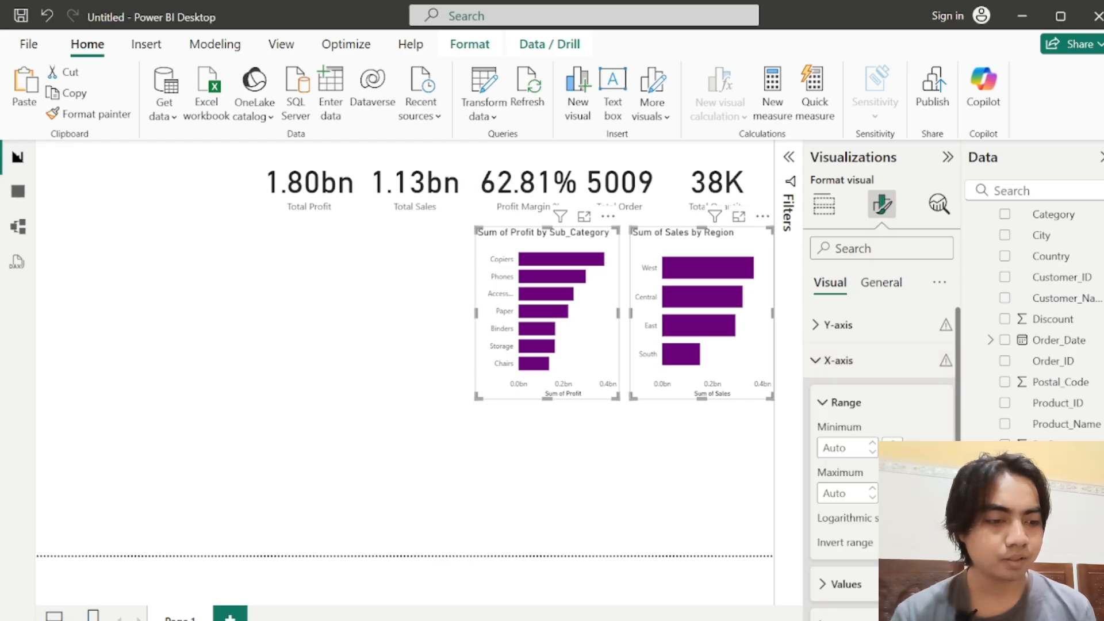
pyautogui.click(937, 618)
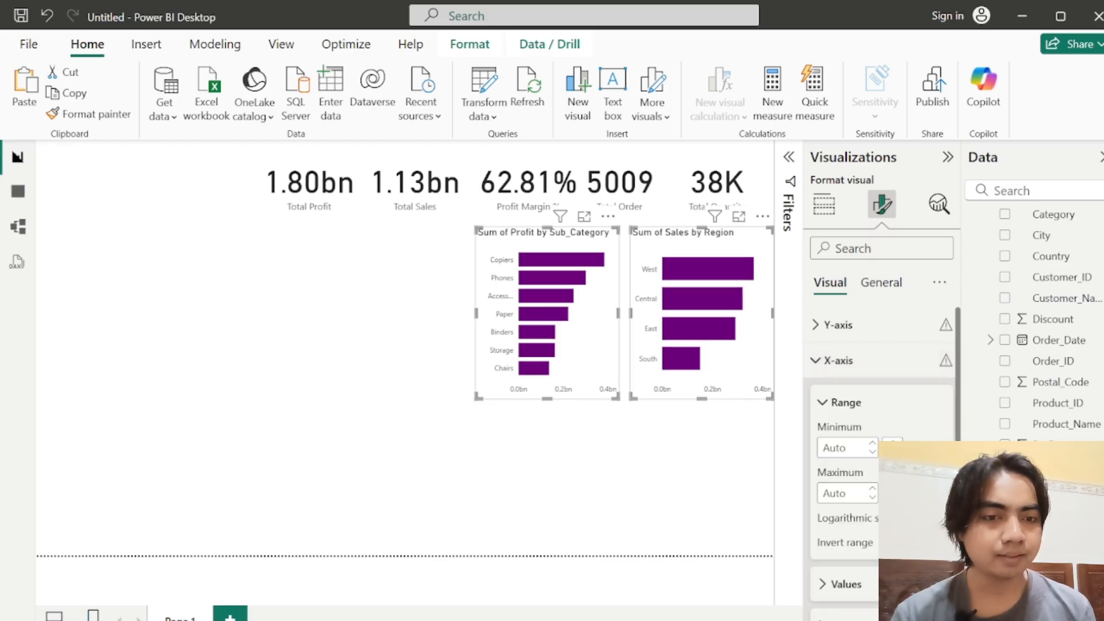
# Step: Set the X-axis values of both bar charts to the DIN font in black
pyautogui.click(870, 594)
pyautogui.moveTo(959, 376); pyautogui.dragTo(966, 440)
pyautogui.click(884, 425)
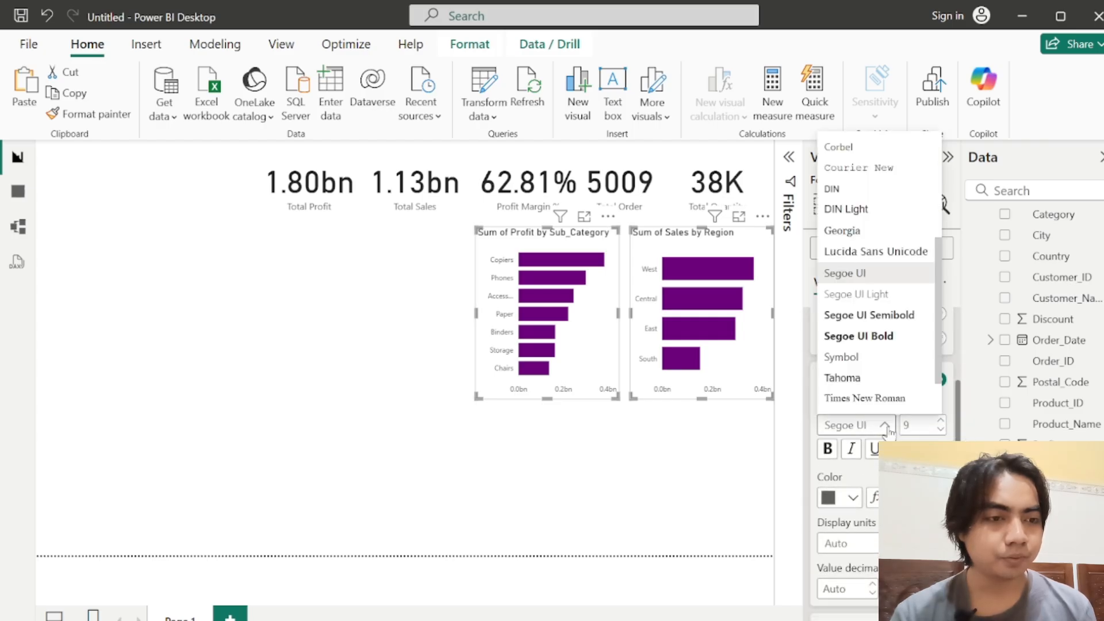
pyautogui.click(860, 190)
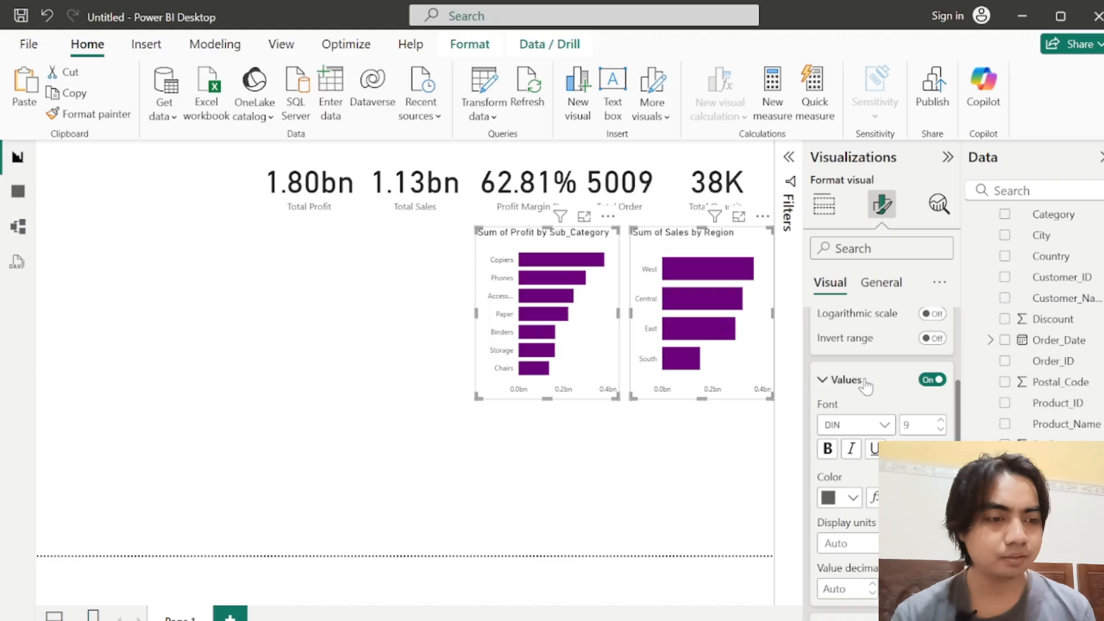
pyautogui.click(835, 499)
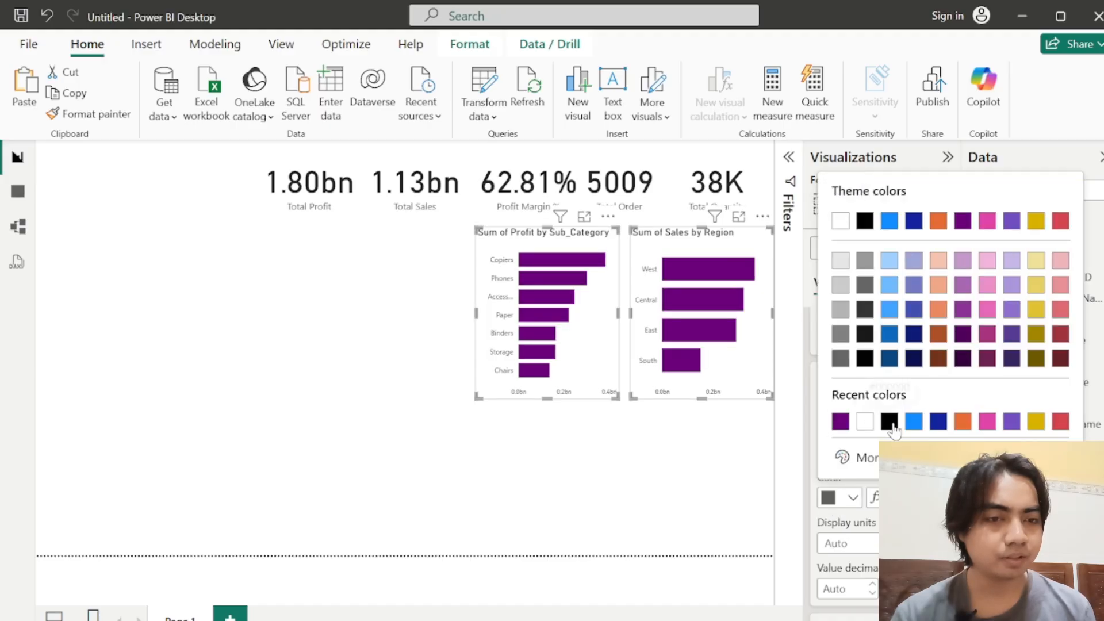
pyautogui.click(889, 421)
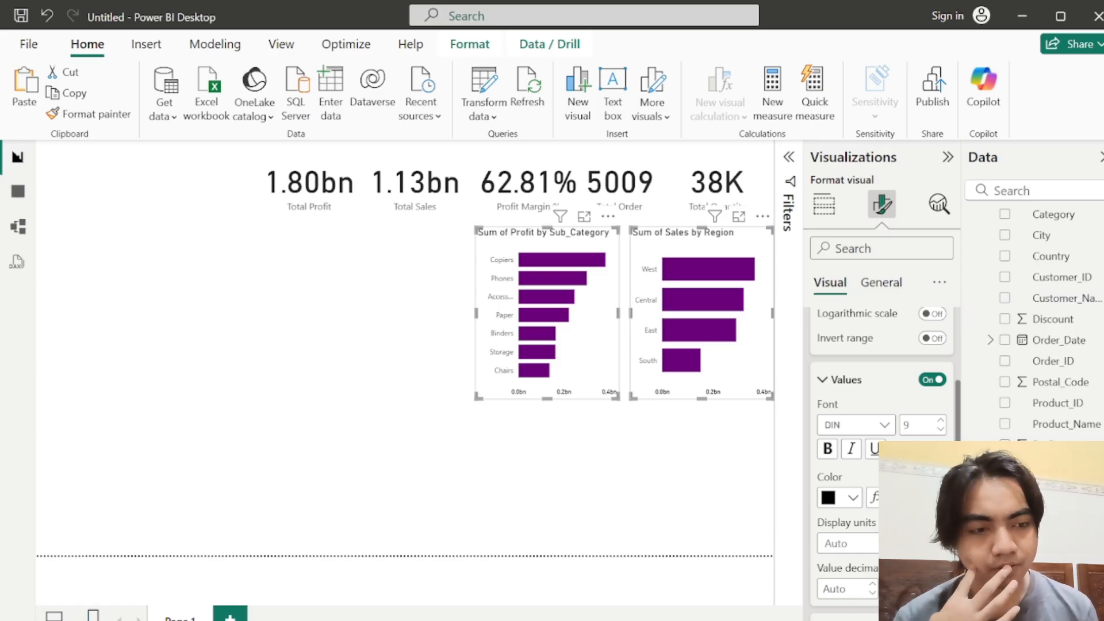
# Step: Turn off the X-axis values on both bar charts and collapse the X-axis settings
pyautogui.click(932, 380)
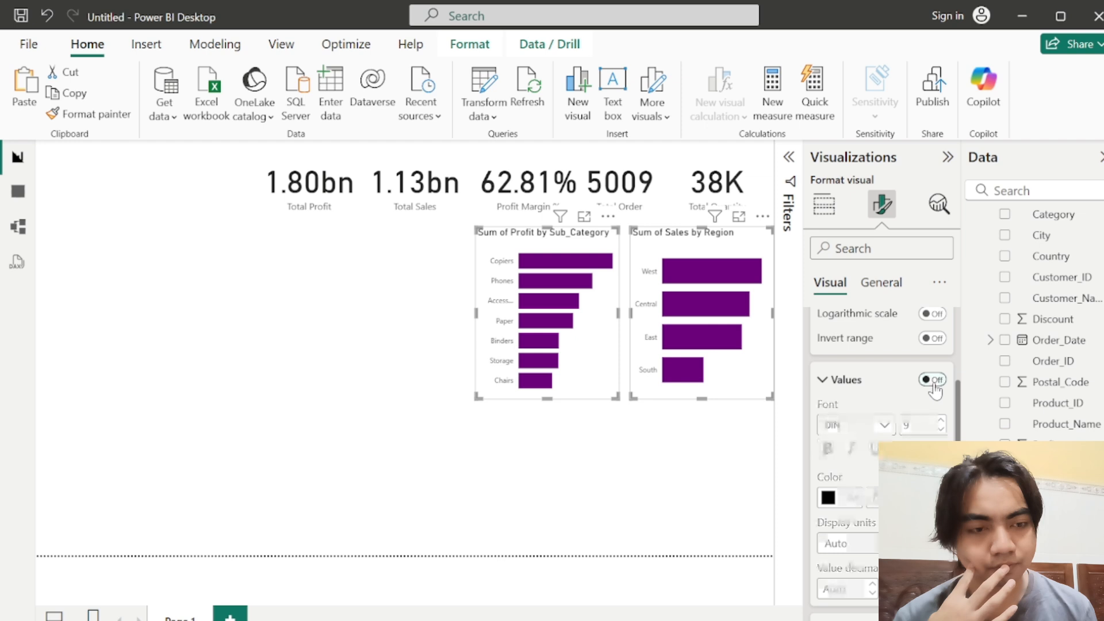
pyautogui.click(935, 388)
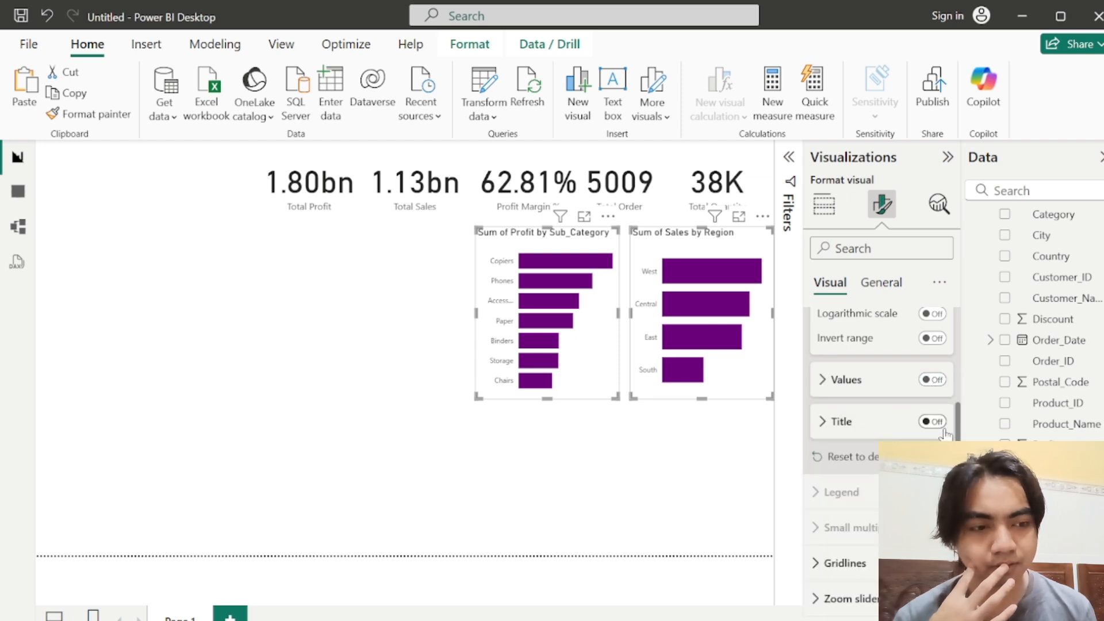
pyautogui.scroll(3, 957, 433)
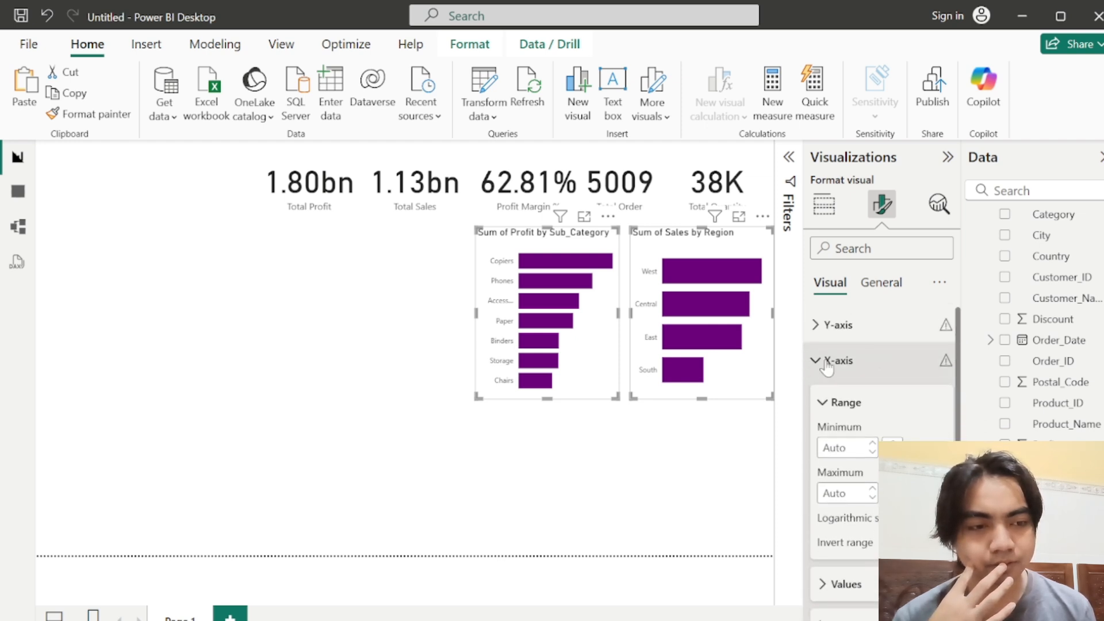
pyautogui.click(822, 360)
# Step: Set the Y-axis category labels of both bar charts to the DIN font in black
pyautogui.click(825, 325)
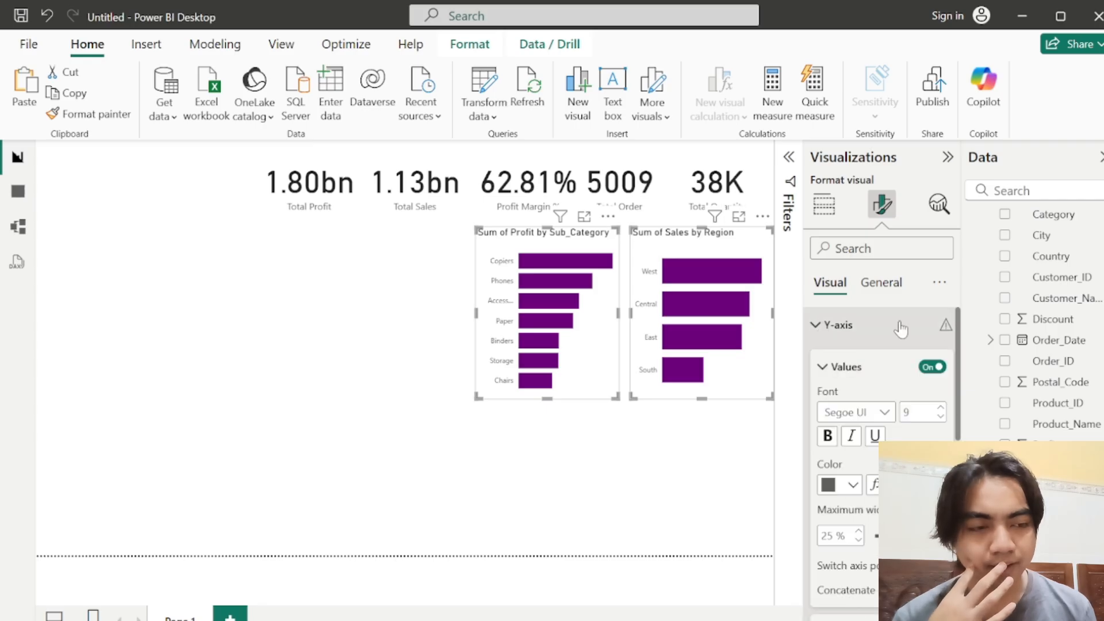
pyautogui.moveTo(962, 333); pyautogui.dragTo(960, 417)
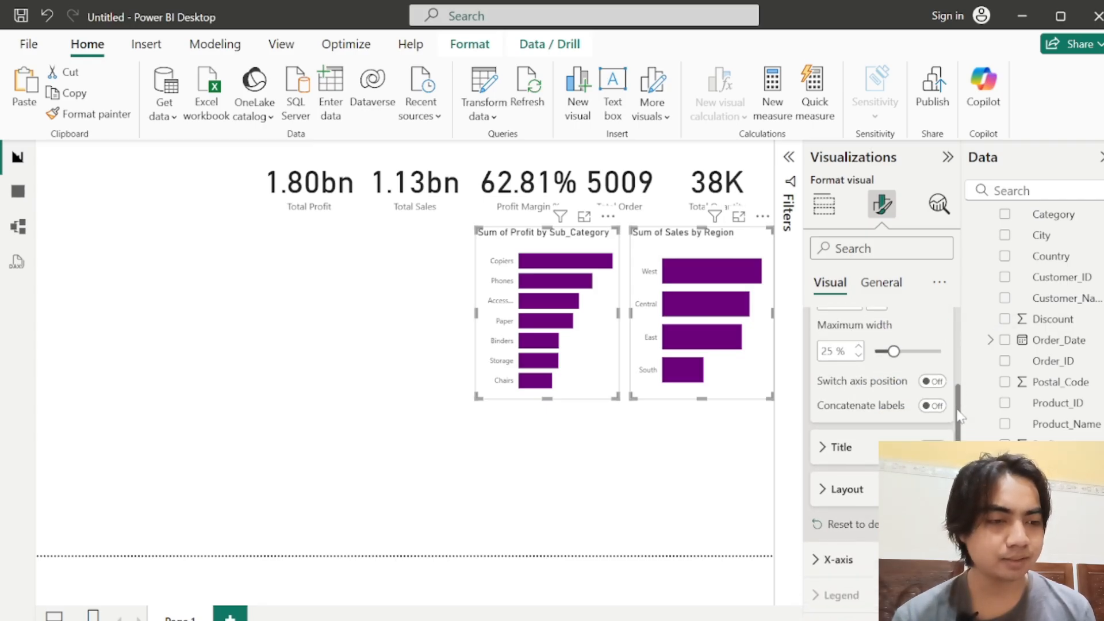
pyautogui.click(821, 488)
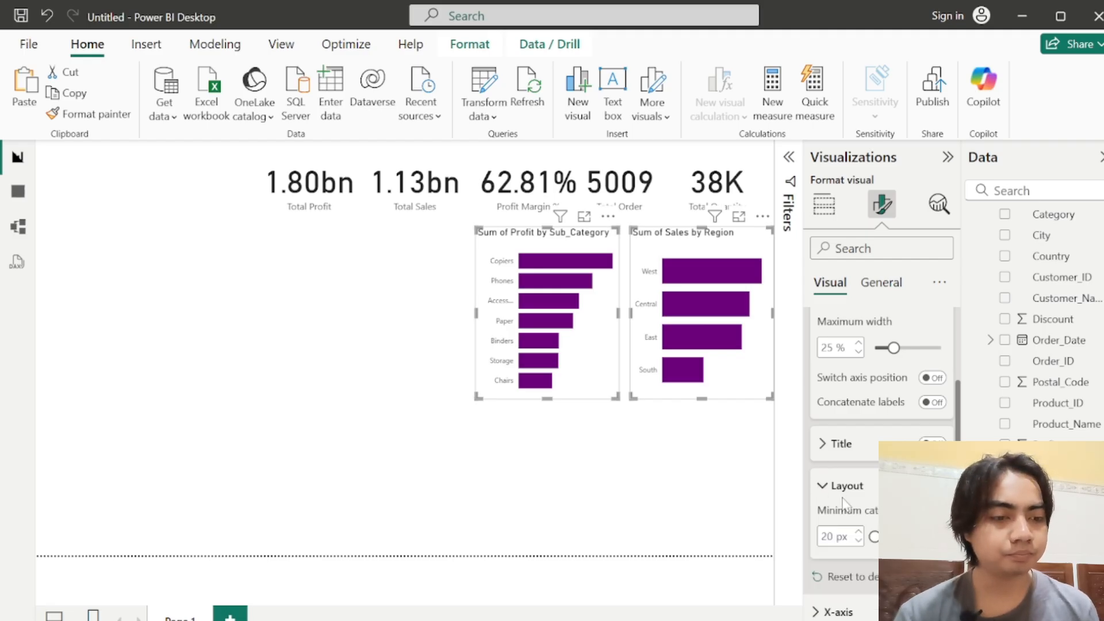
pyautogui.click(844, 486)
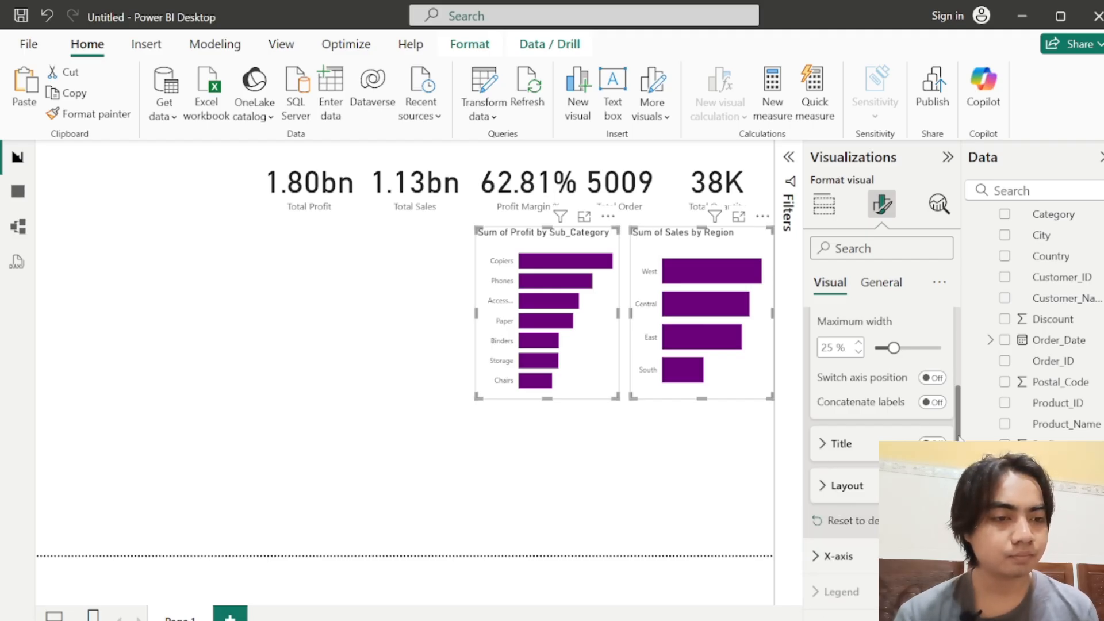
pyautogui.scroll(3, 958, 437)
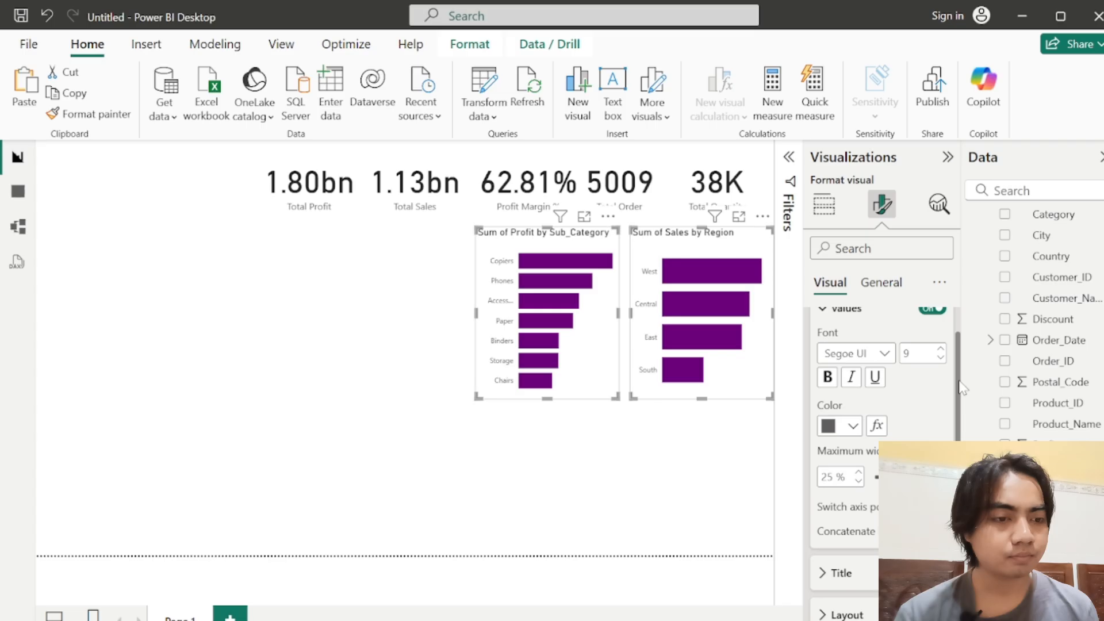
pyautogui.click(884, 362)
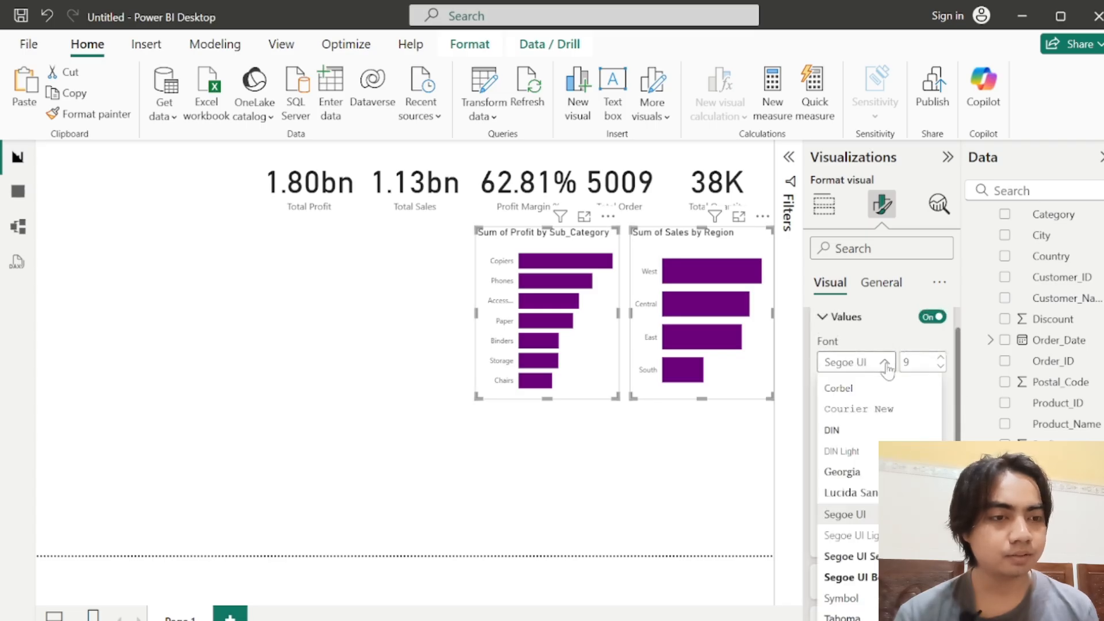
pyautogui.click(846, 437)
pyautogui.click(834, 438)
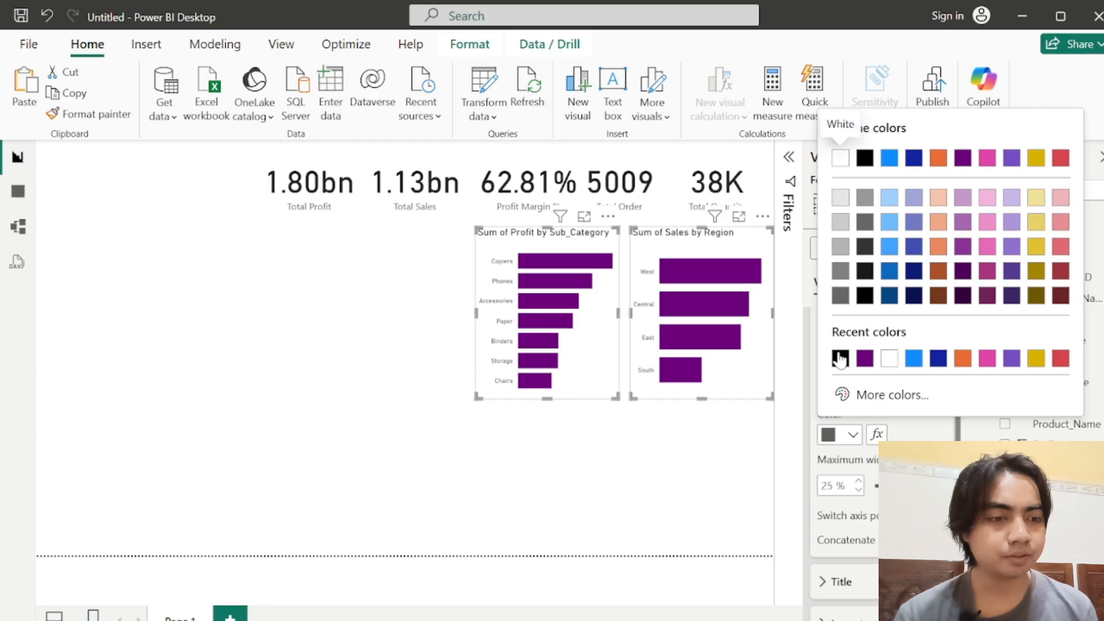
pyautogui.click(840, 358)
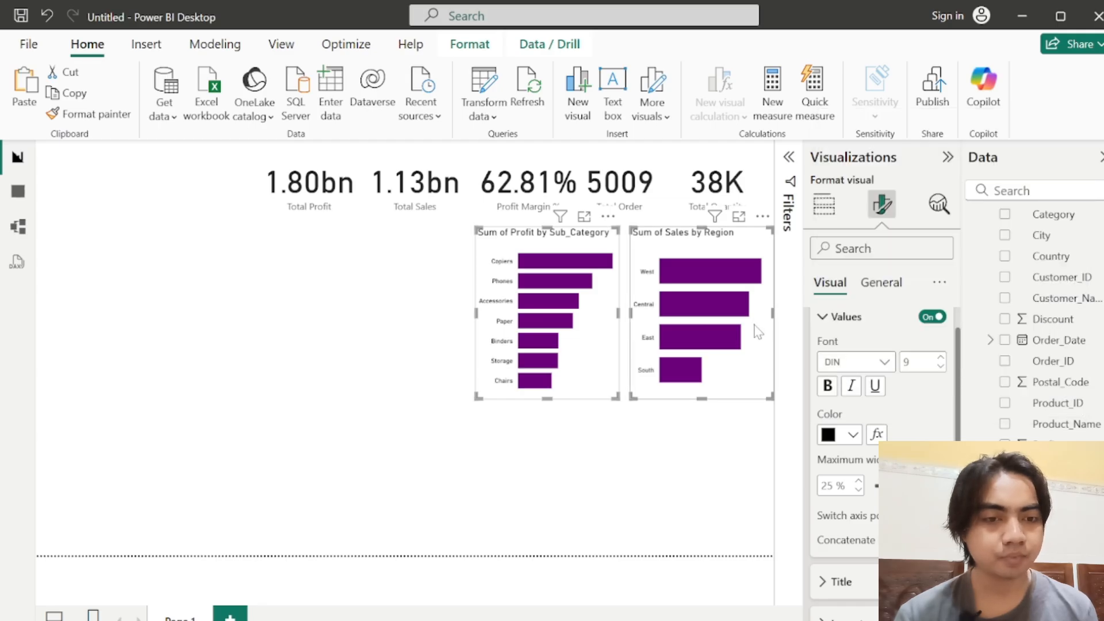
# Step: Set the font size of the Y-axis values to 13 on both charts and collapse the value settings
pyautogui.click(941, 357)
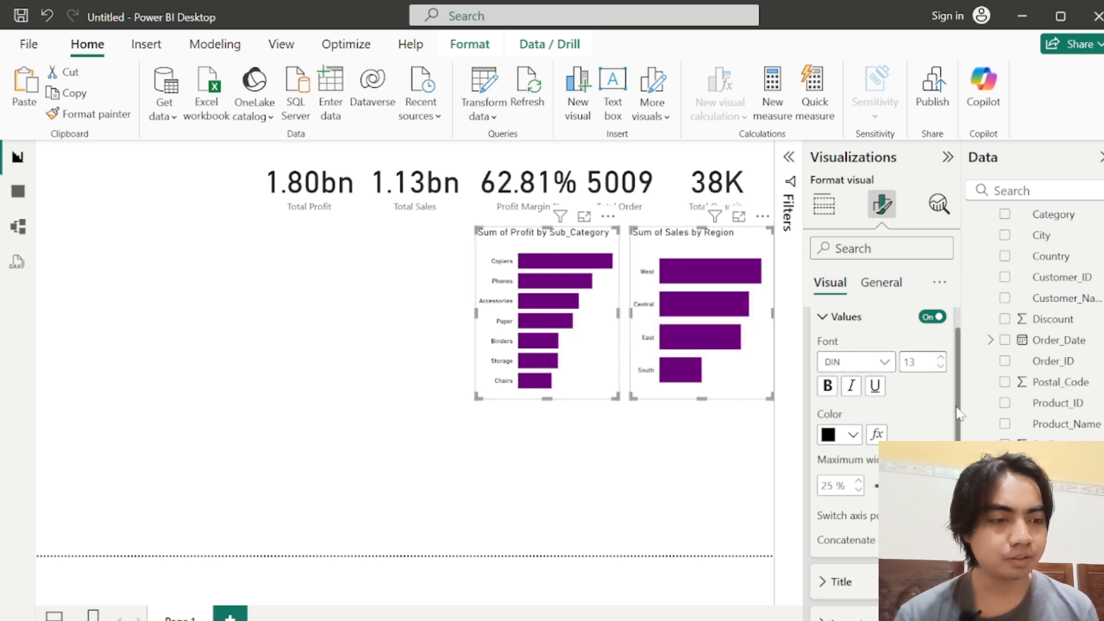
pyautogui.moveTo(956, 412); pyautogui.dragTo(958, 400)
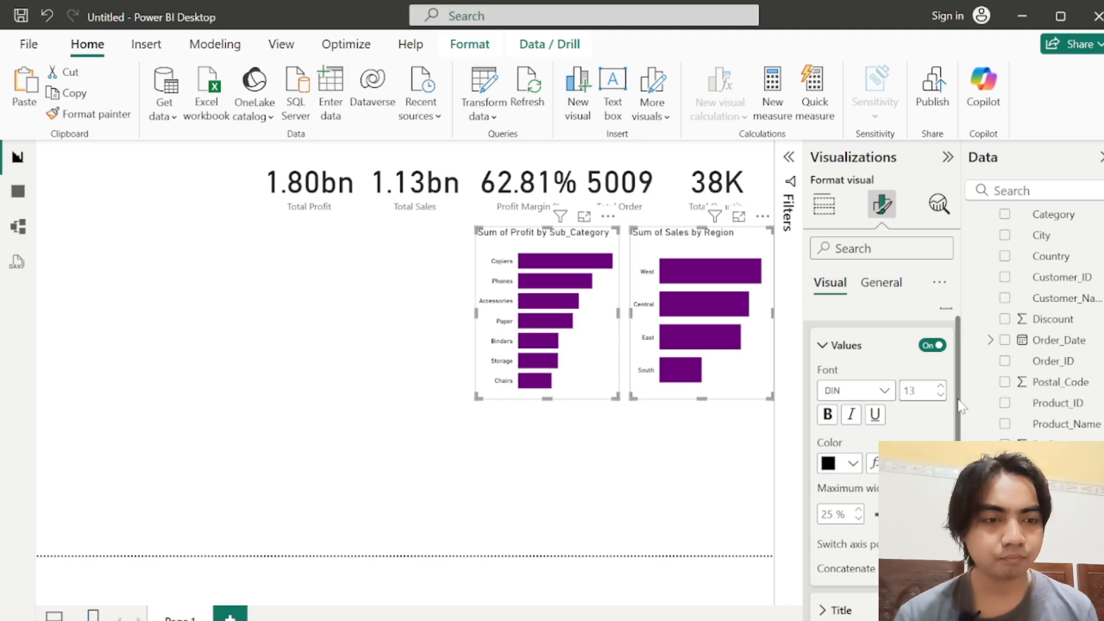
pyautogui.click(837, 347)
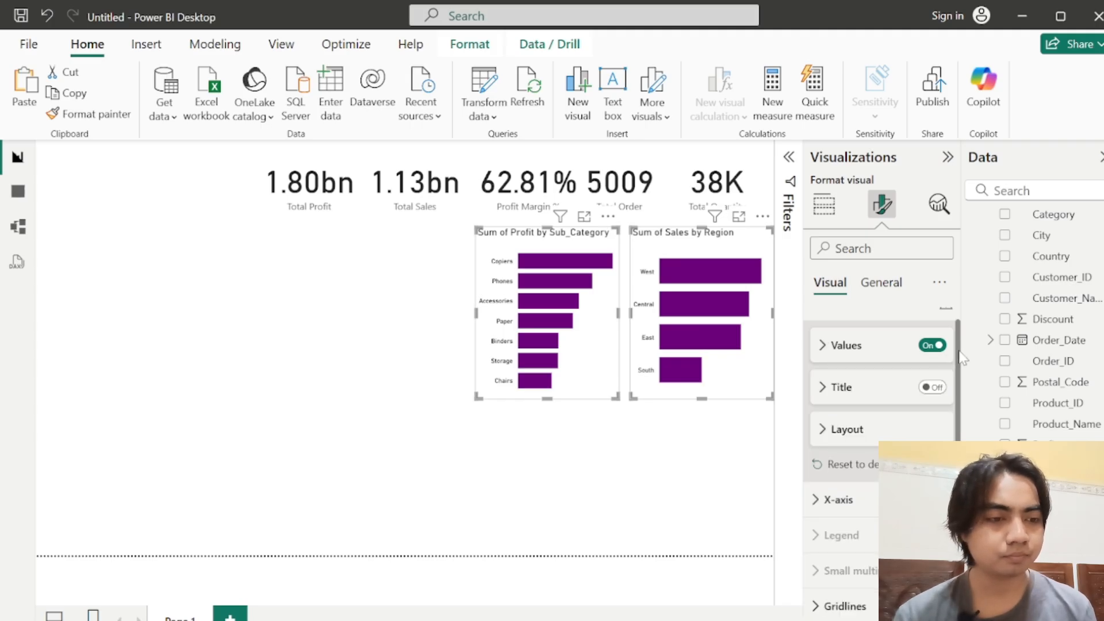
pyautogui.scroll(1, 955, 328)
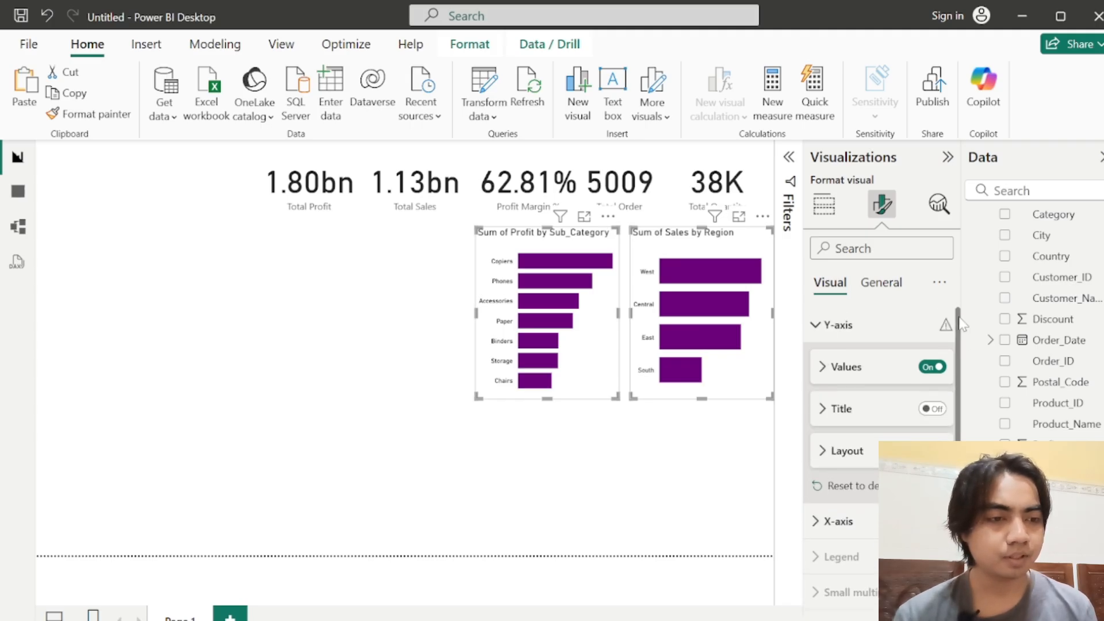
# Step: Set the title background of both bar charts to a light grey and collapse the inner title settings
pyautogui.click(883, 283)
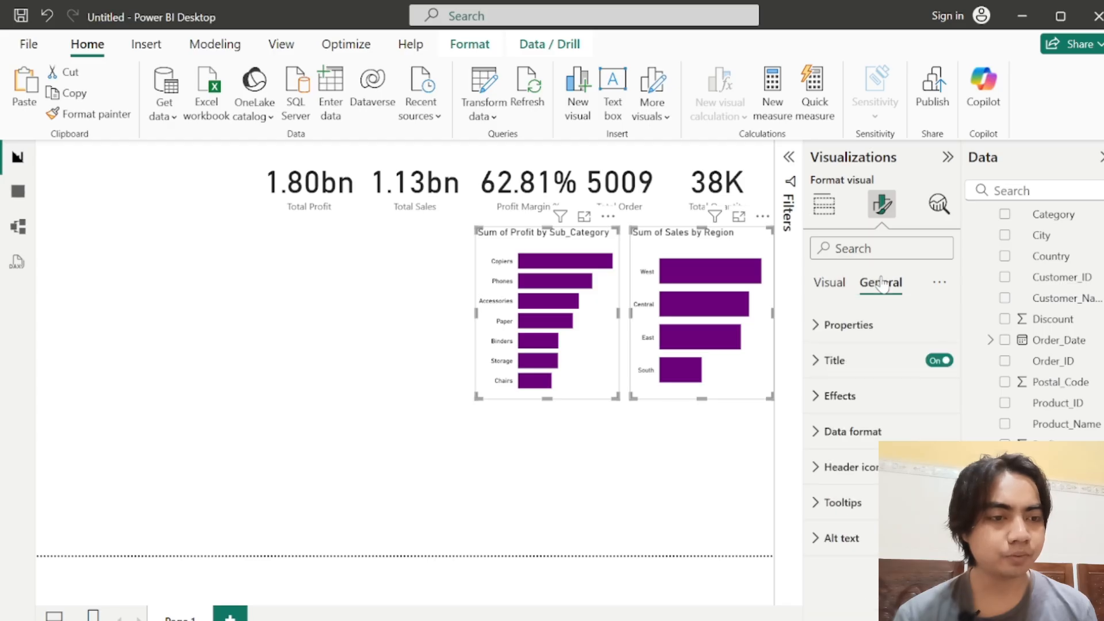
pyautogui.click(814, 361)
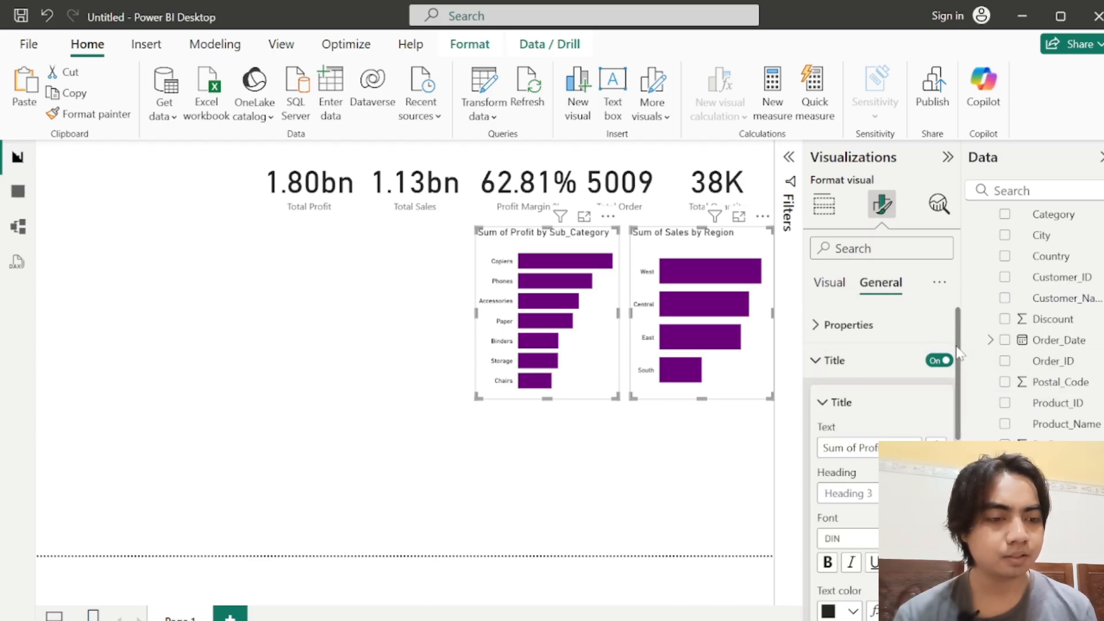
pyautogui.moveTo(956, 347); pyautogui.dragTo(950, 426)
pyautogui.click(834, 454)
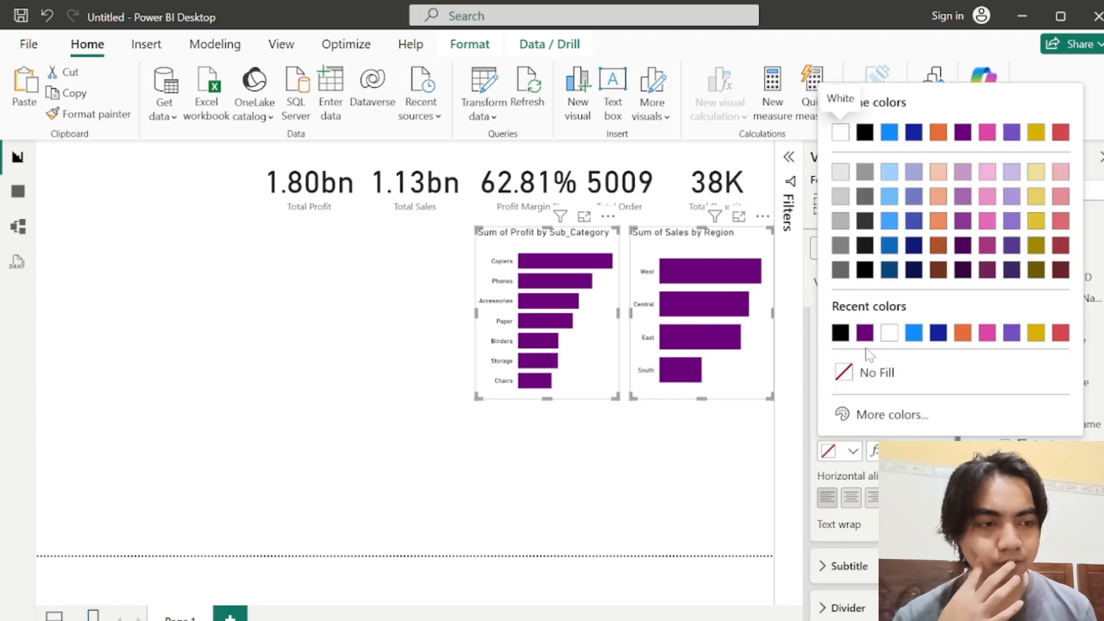
pyautogui.click(841, 196)
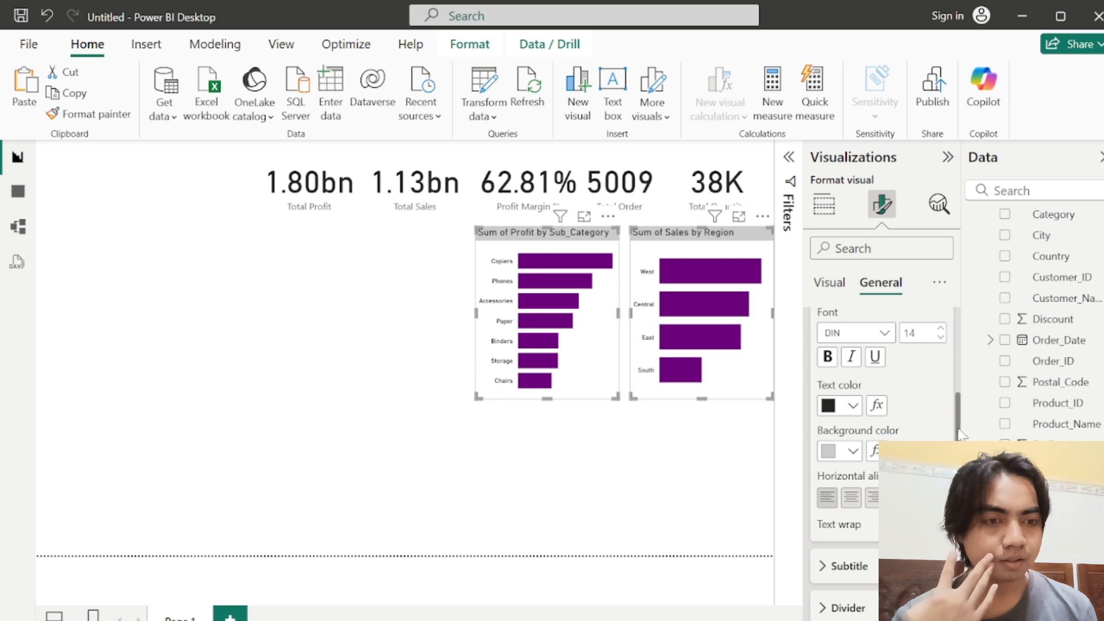
pyautogui.scroll(1, 958, 435)
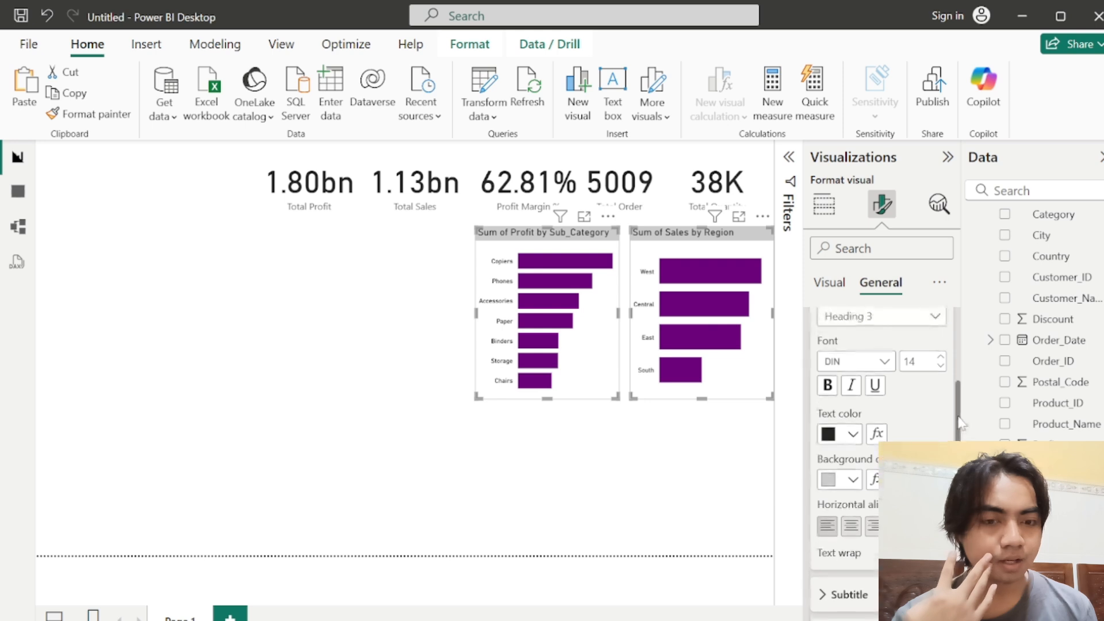
pyautogui.click(843, 482)
pyautogui.click(840, 197)
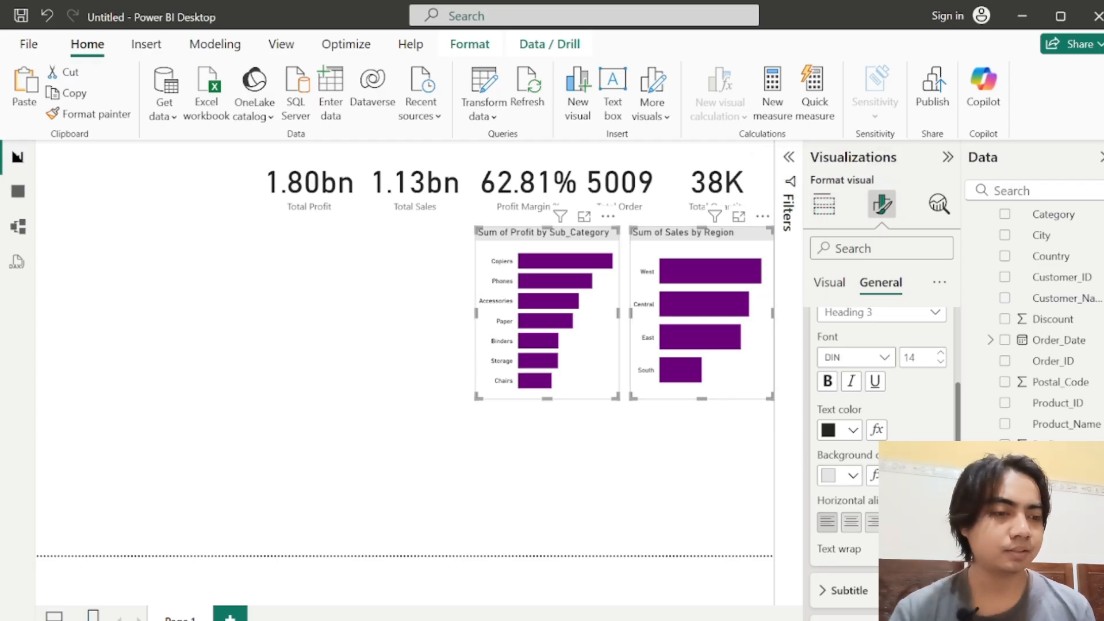
pyautogui.scroll(5, 959, 400)
pyautogui.scroll(2, 958, 400)
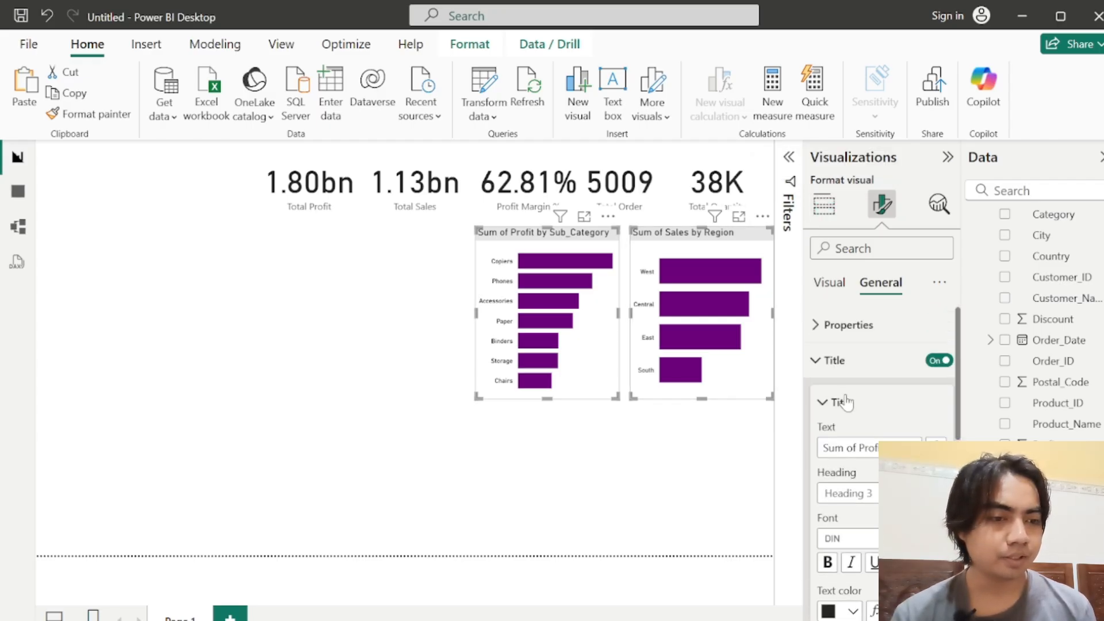
pyautogui.click(838, 402)
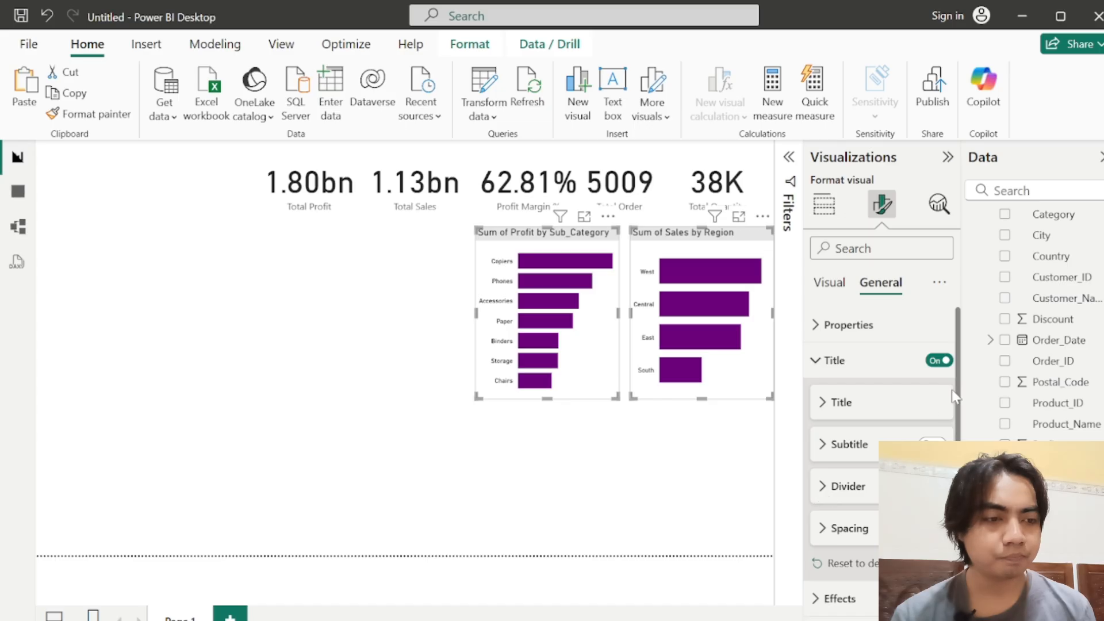
# Step: Turn on the visual border for both bar charts and set its color to white
pyautogui.scroll(-3, 958, 391)
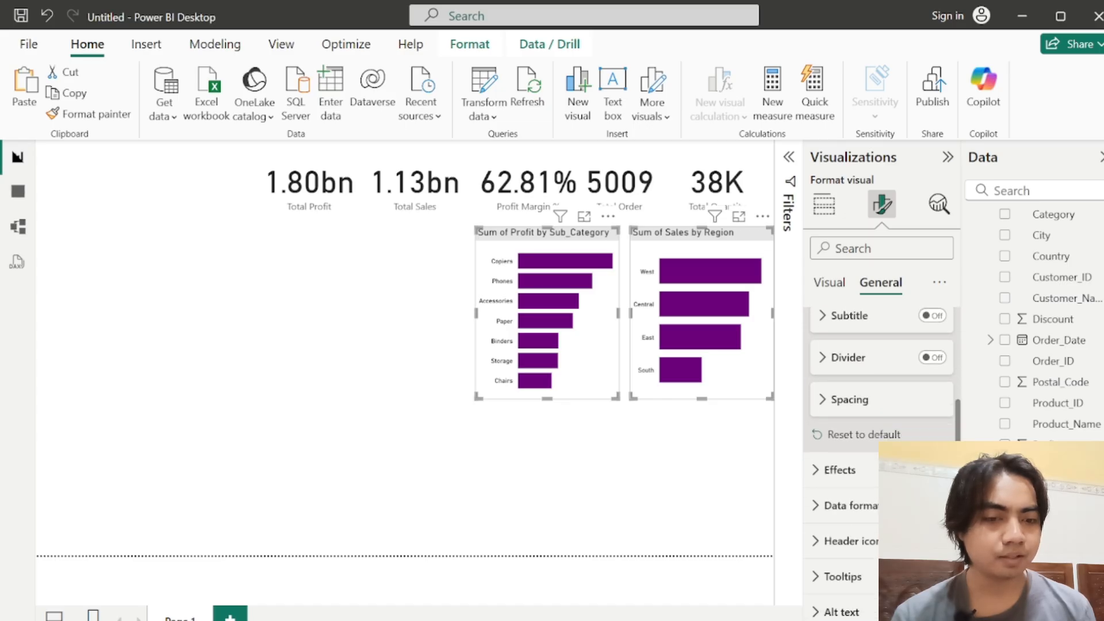
pyautogui.click(857, 468)
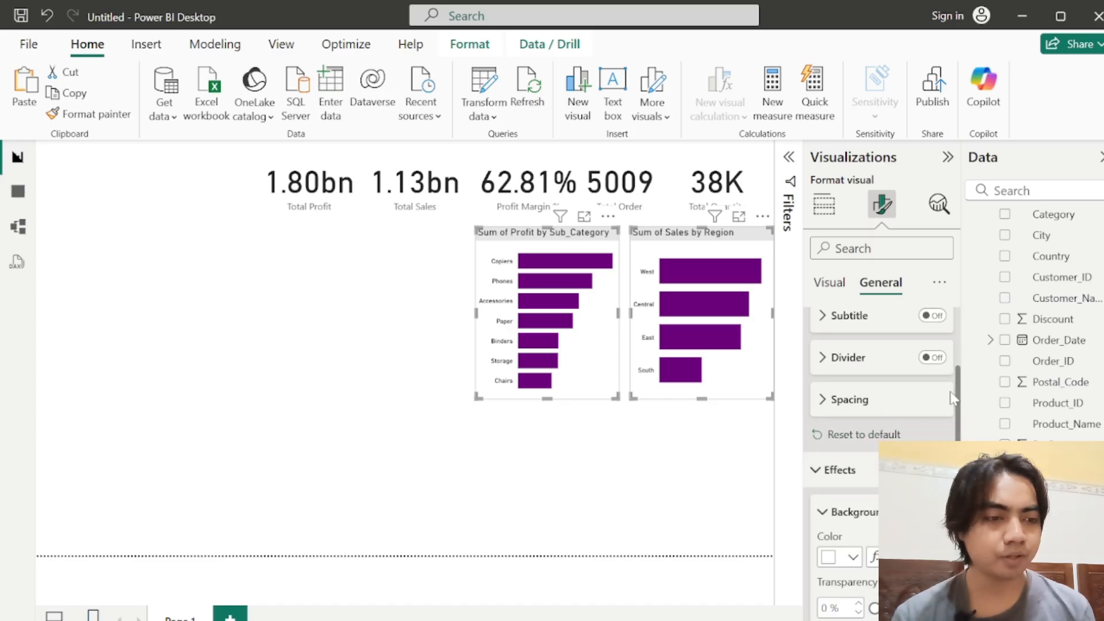
pyautogui.scroll(-5, 959, 401)
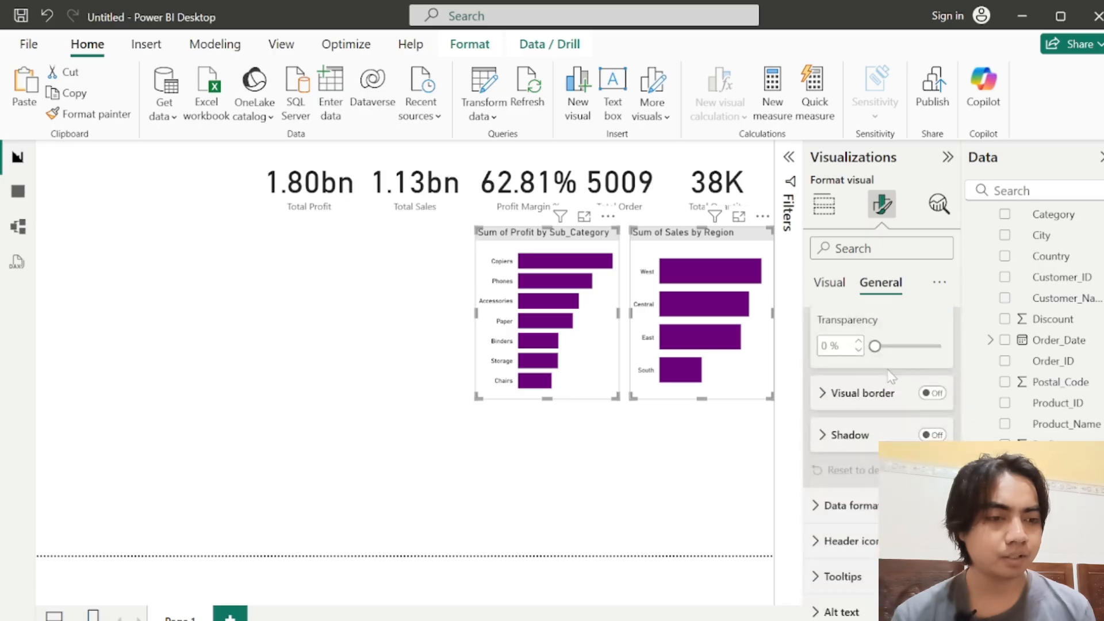
pyautogui.click(828, 396)
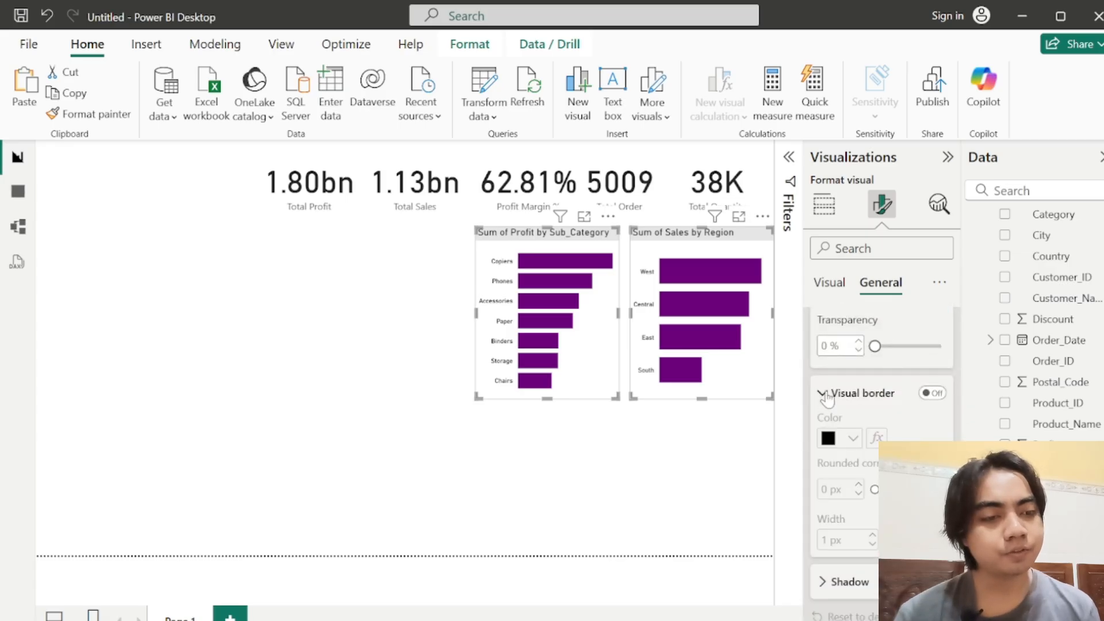
pyautogui.click(932, 394)
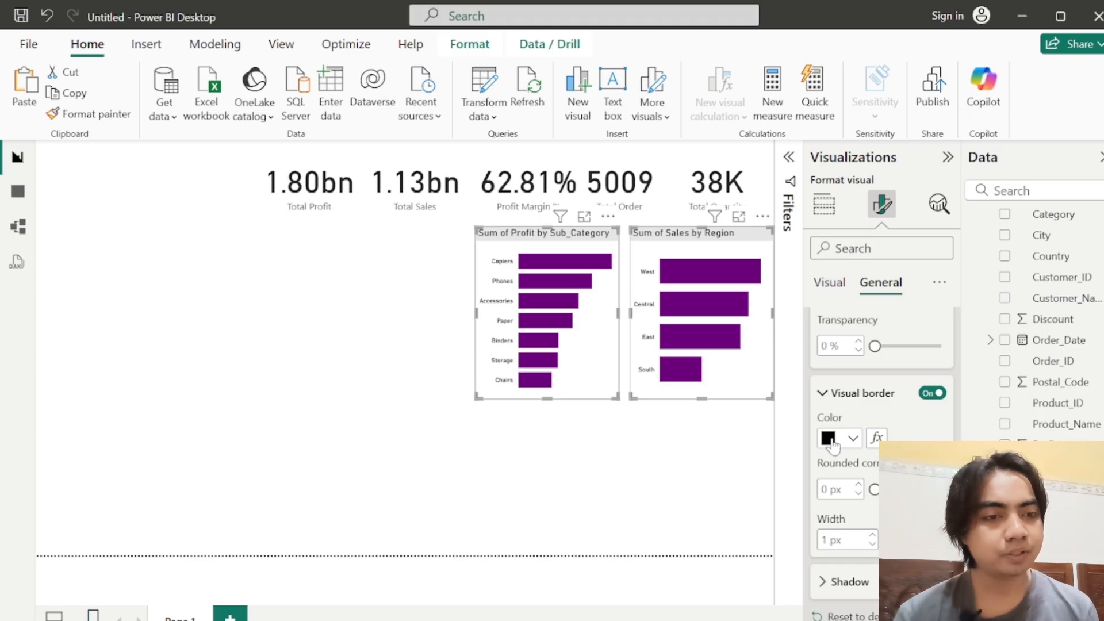
pyautogui.click(829, 439)
pyautogui.click(840, 163)
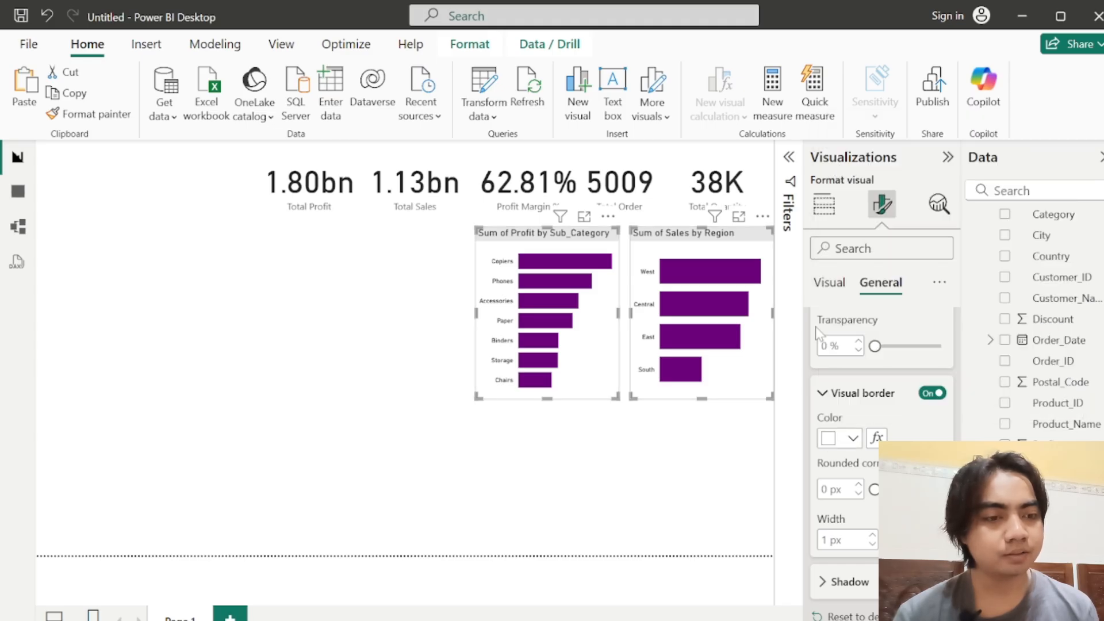
# Step: Set the rounded corners of both charts' visual borders to 15 px
pyautogui.doubleClick(825, 489)
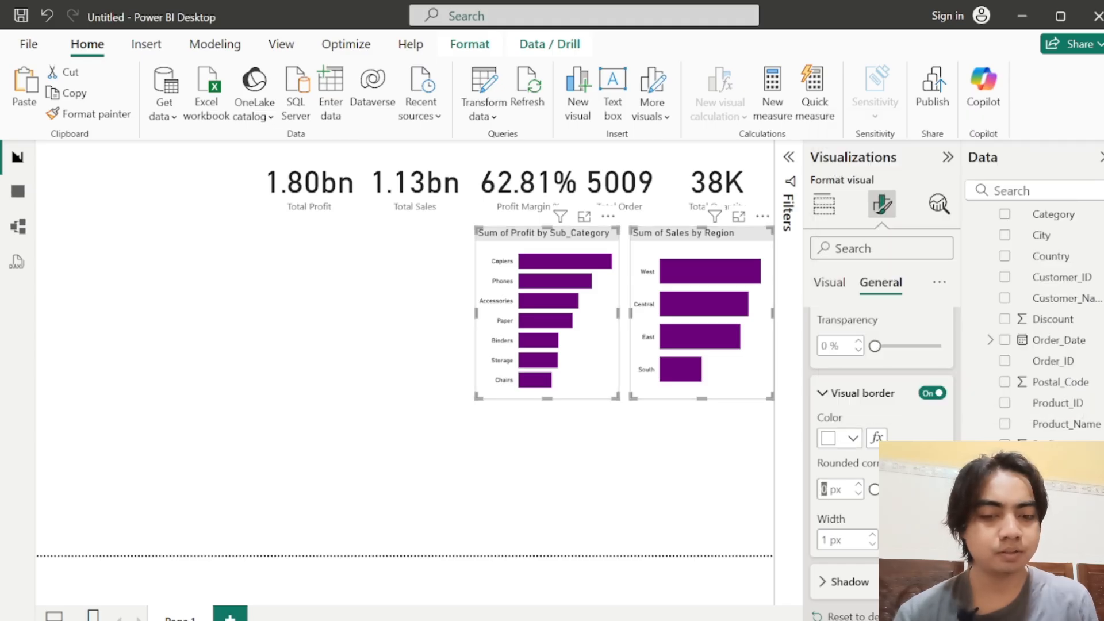
pyautogui.write('15')
pyautogui.press('Return')
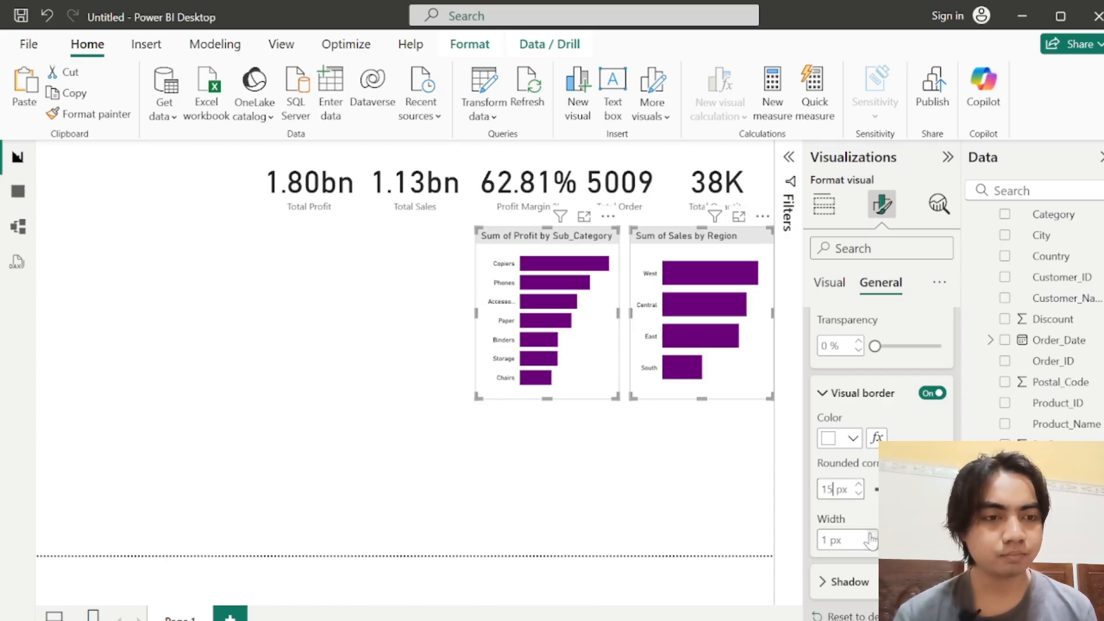
# Step: Move the sales by region chart slightly closer to the profit chart, keeping the two aligned, and deselect it
pyautogui.click(679, 477)
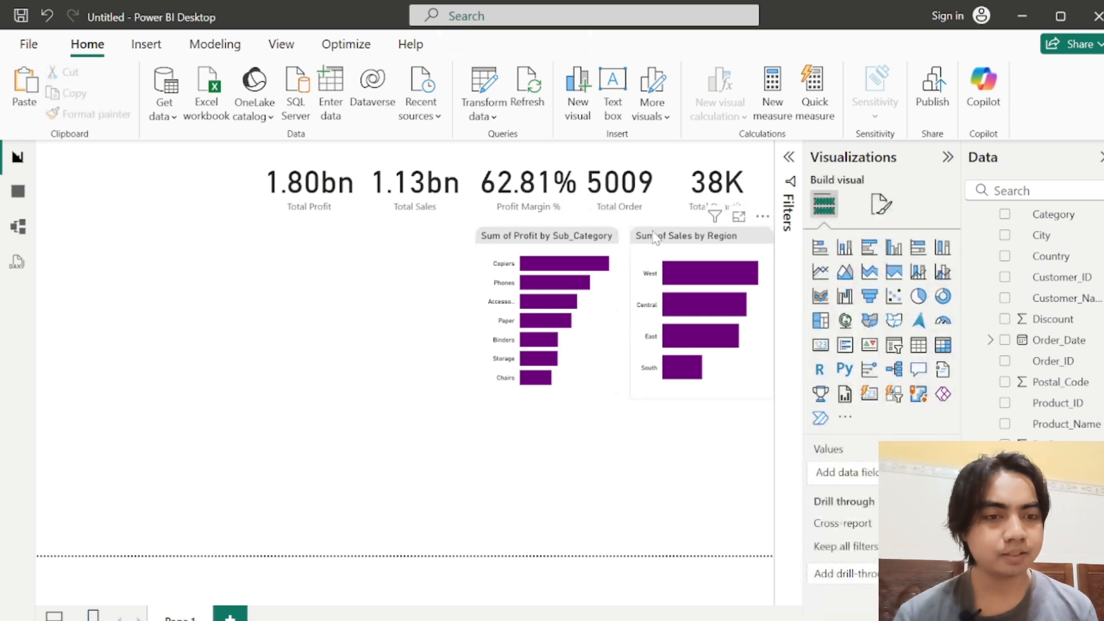
pyautogui.moveTo(652, 239); pyautogui.dragTo(644, 239)
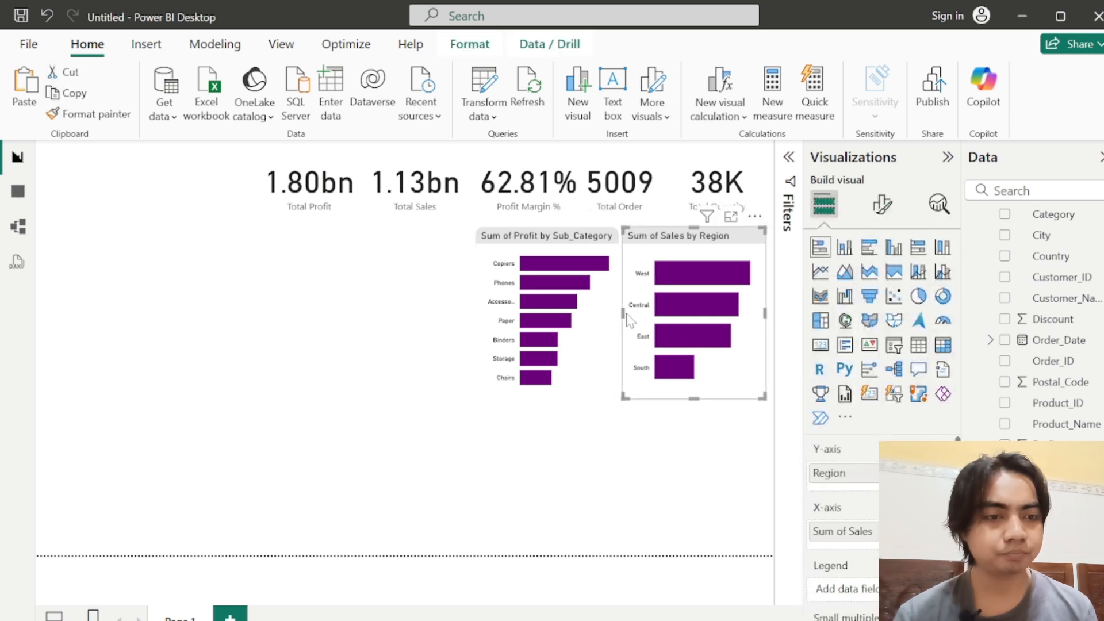
pyautogui.click(690, 441)
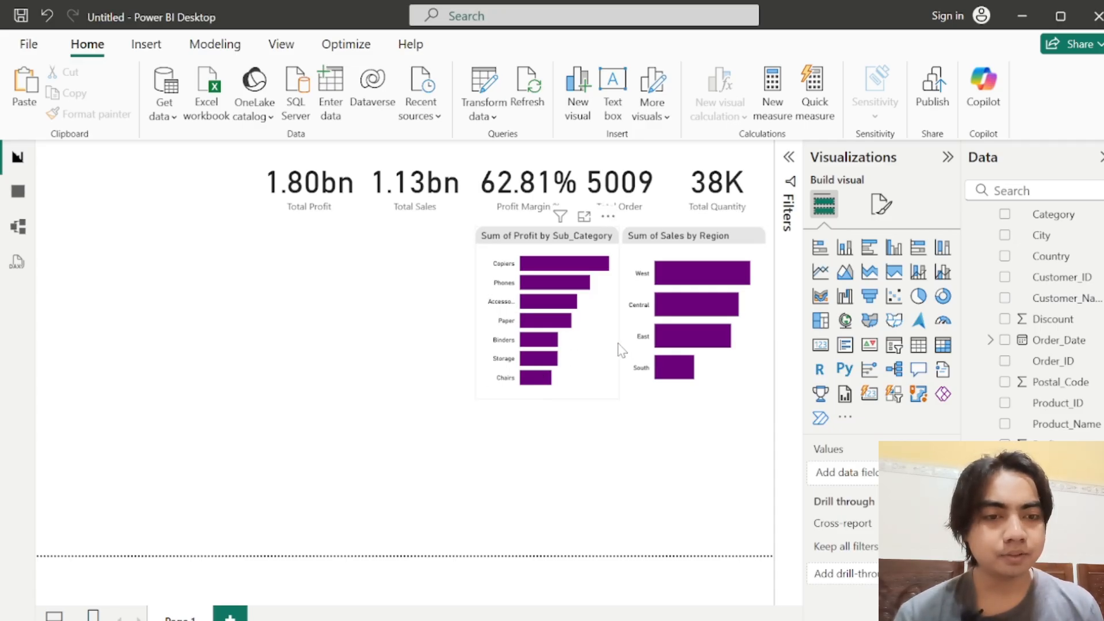
# Step: Change the title text of the profit bar chart to "Profit by Sub-Category"
pyautogui.click(522, 246)
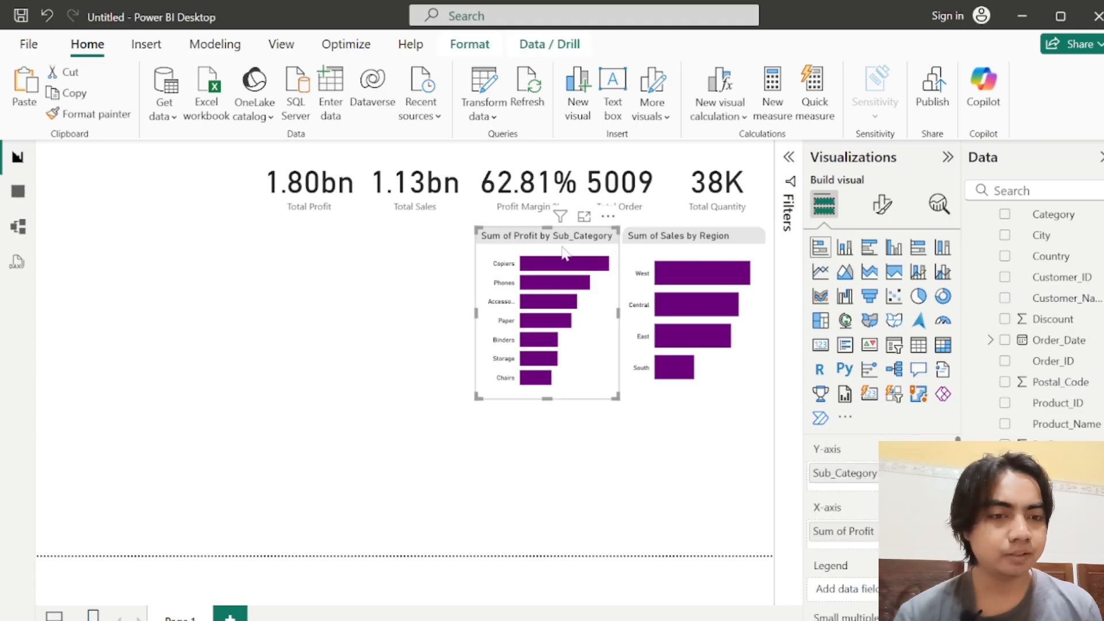
pyautogui.click(881, 207)
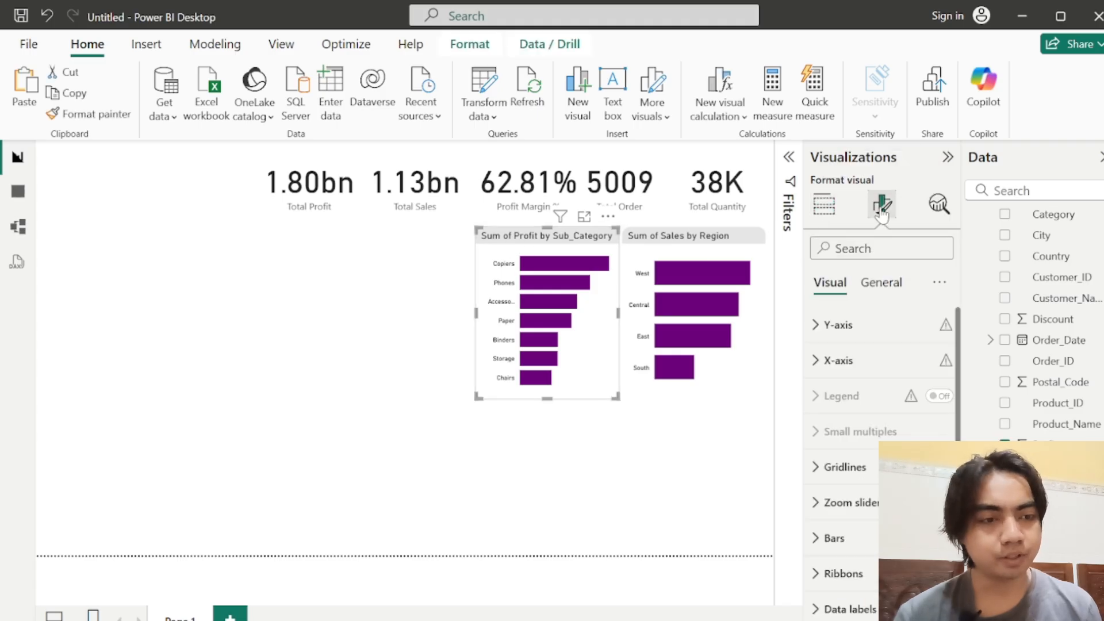
pyautogui.click(892, 287)
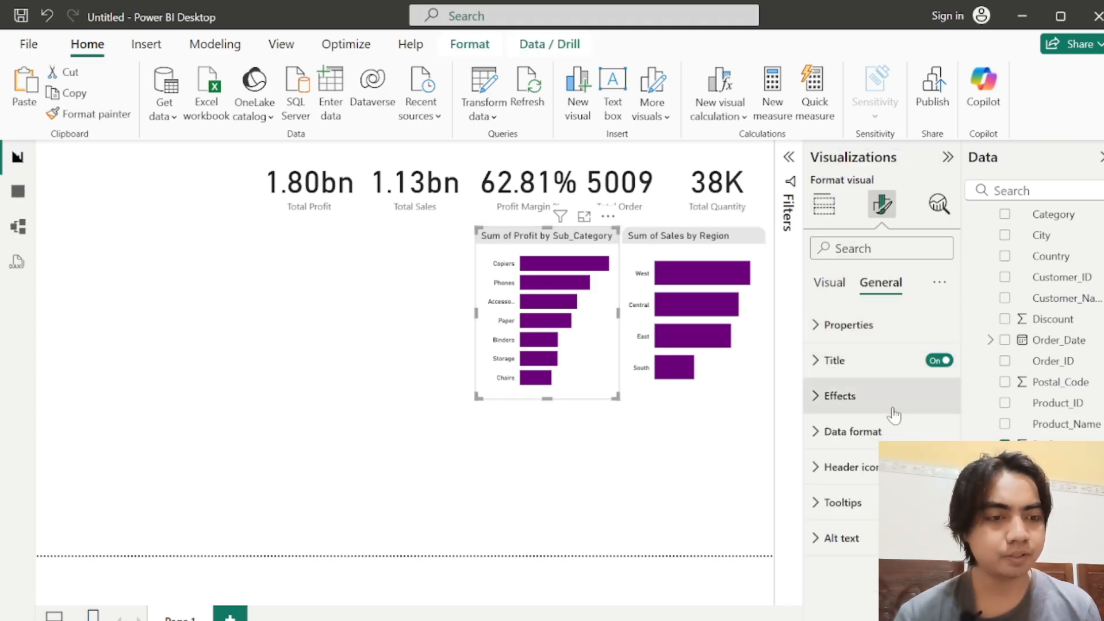
pyautogui.click(828, 361)
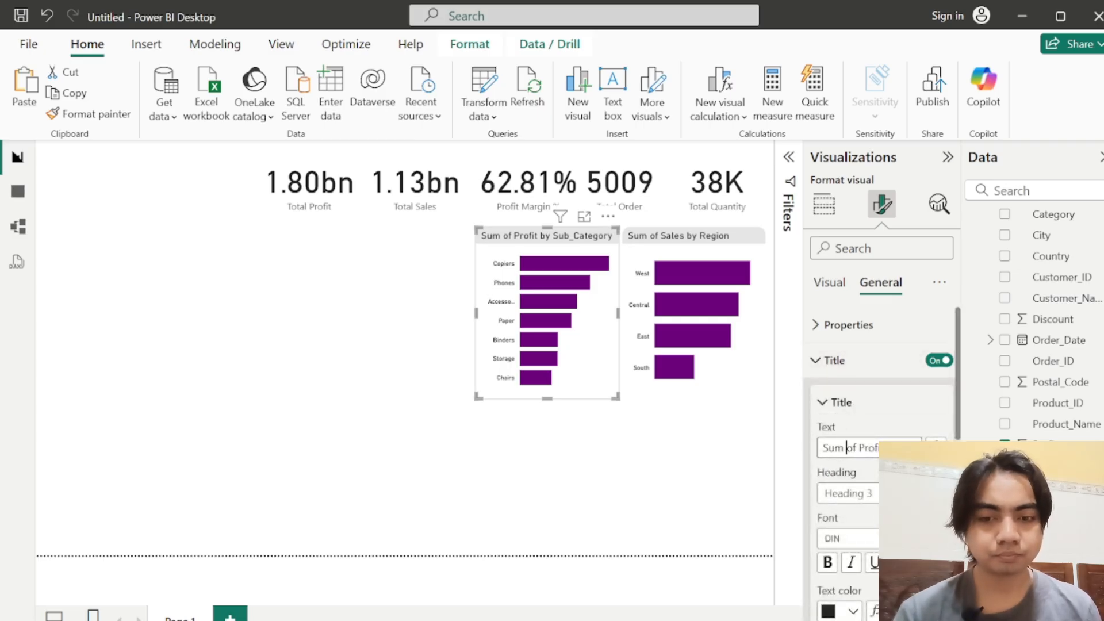
pyautogui.hotkey('ctrl', 'a')
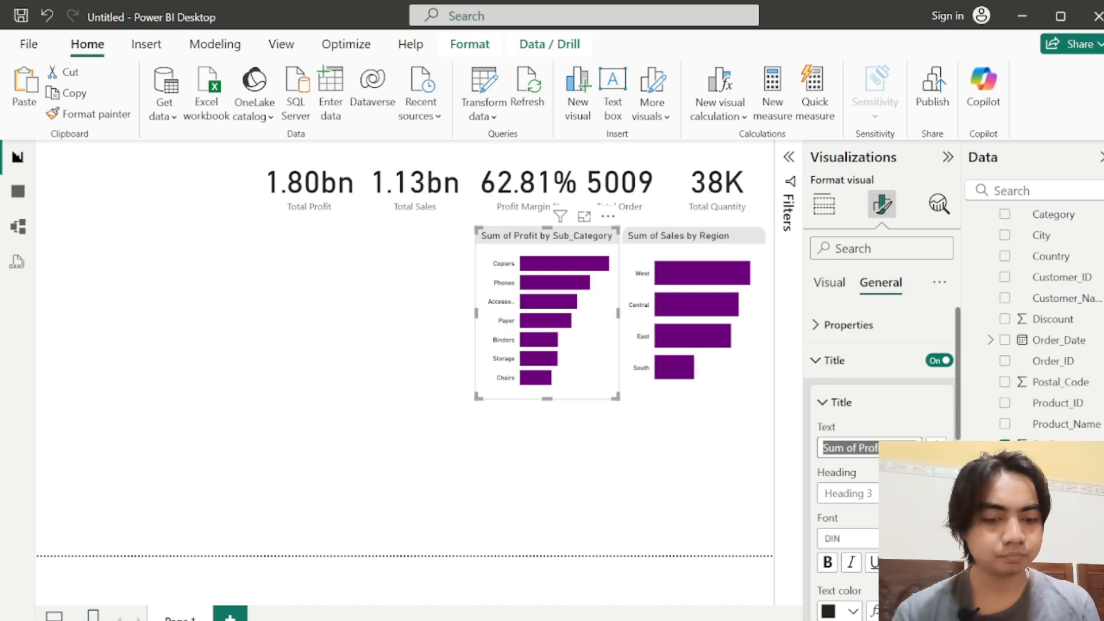
pyautogui.write('Profit by Sub')
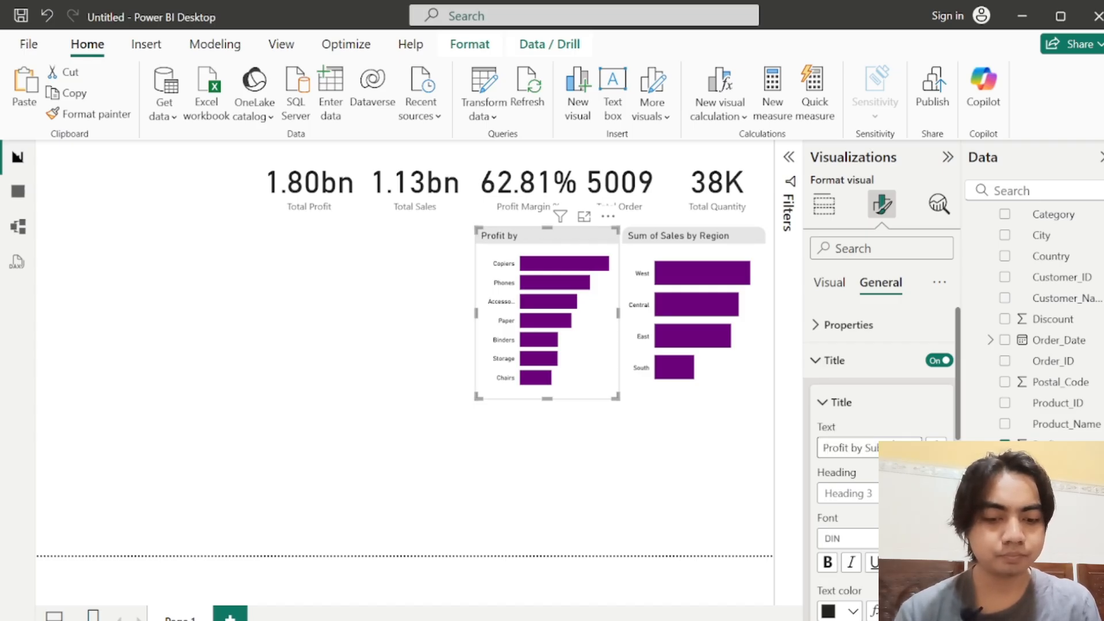
pyautogui.write('-Category')
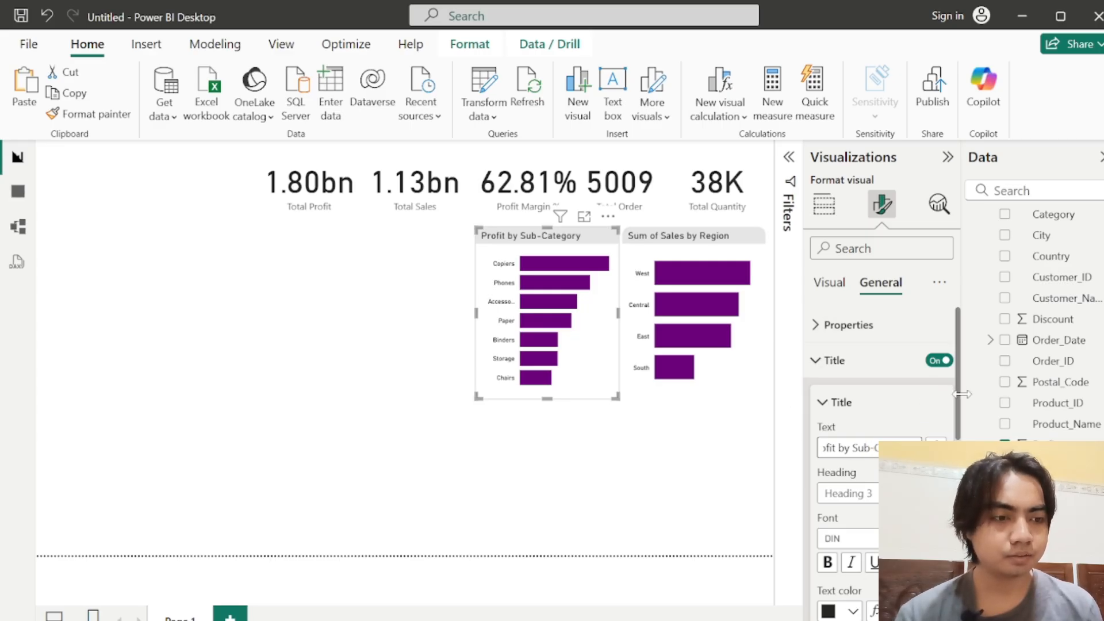
# Step: Set the Profit by Sub-Category title's font size to 18 and center it horizontally
pyautogui.scroll(-2, 962, 414)
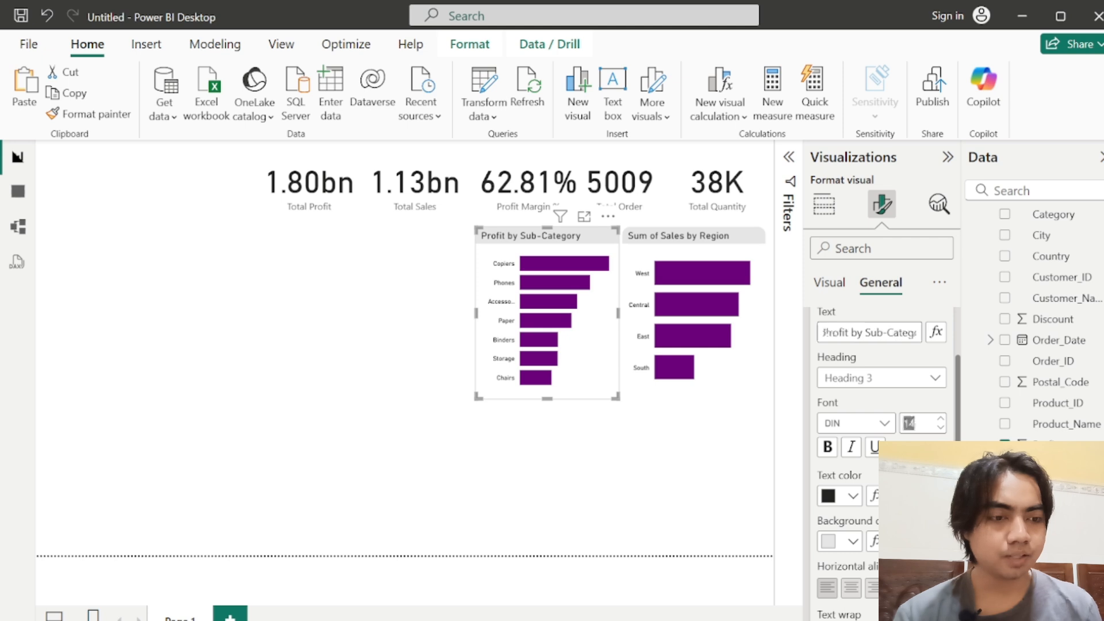
pyautogui.press('Return')
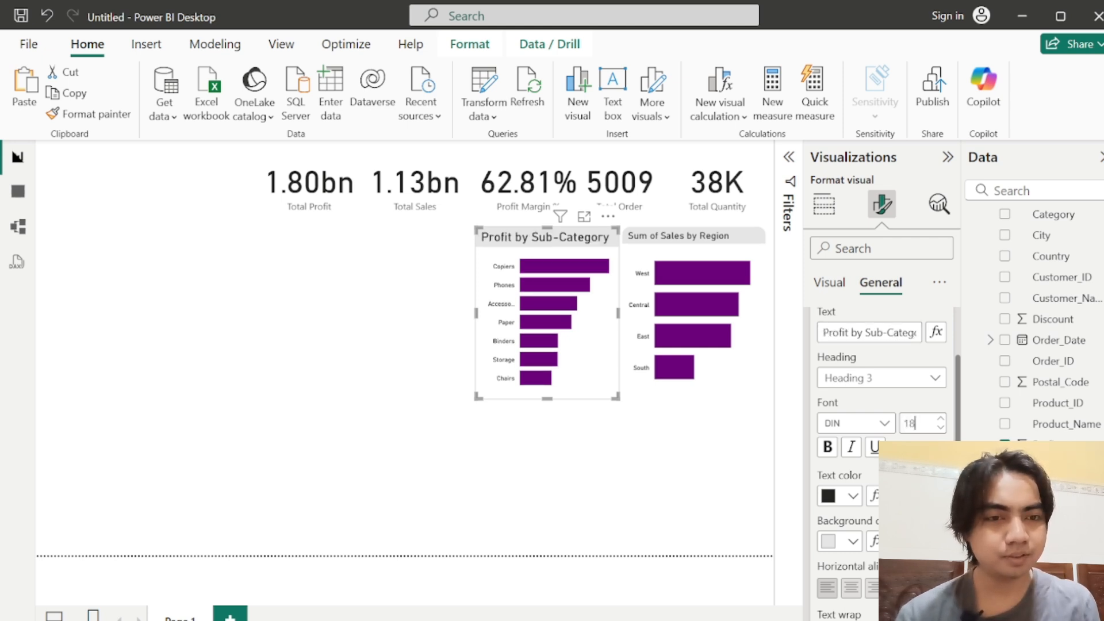
pyautogui.press('Return')
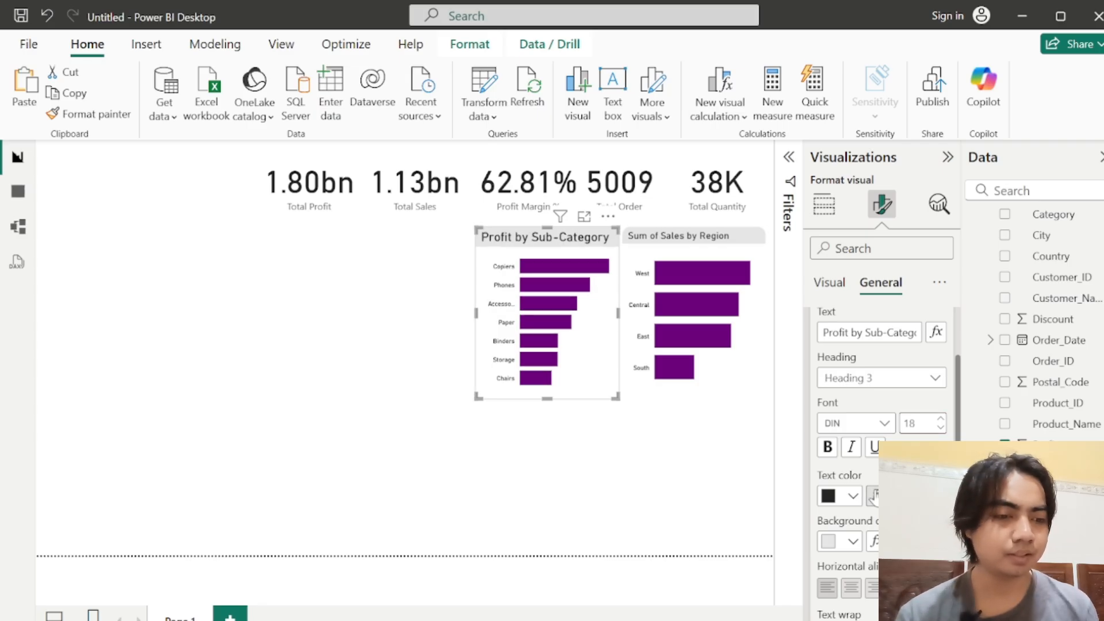
pyautogui.scroll(-2, 958, 428)
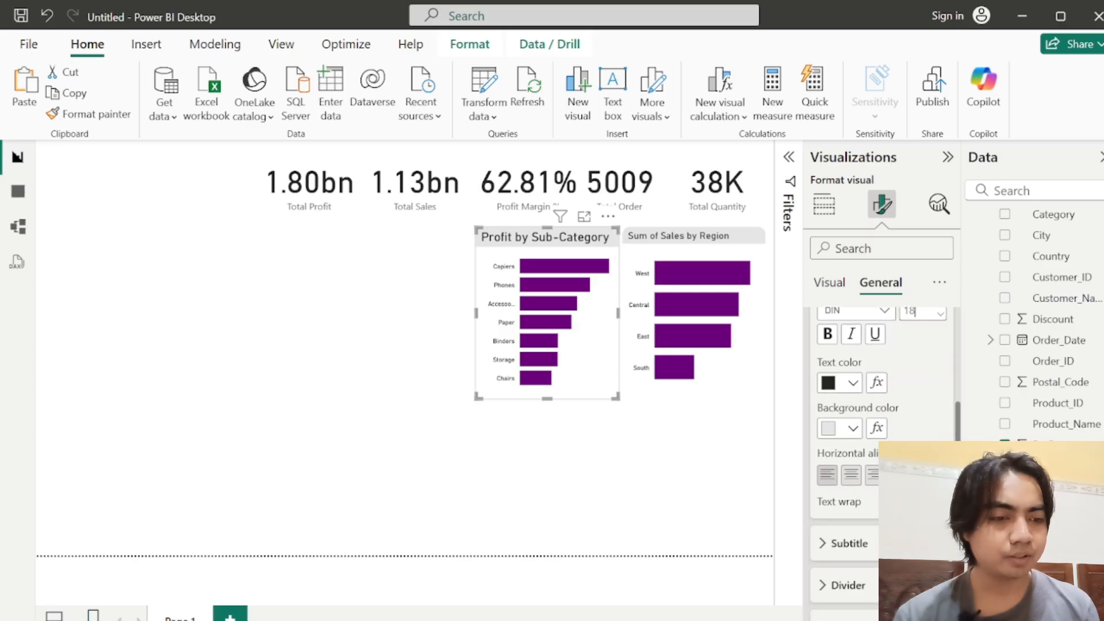
pyautogui.click(853, 475)
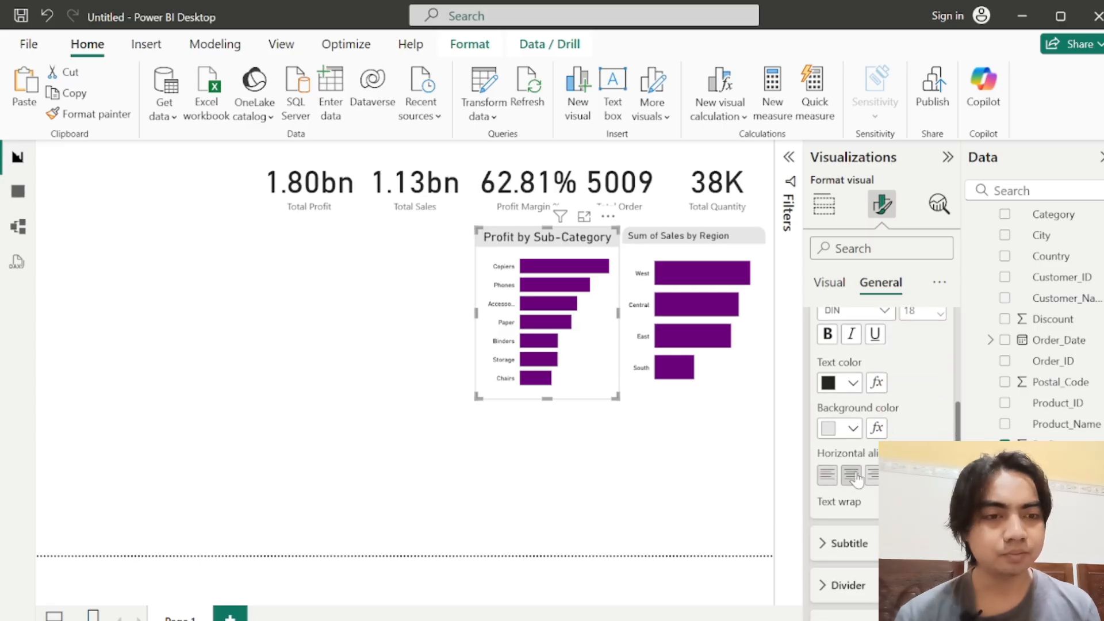
# Step: Set the sales by region chart's title to font size 18 and center it horizontally
pyautogui.click(690, 241)
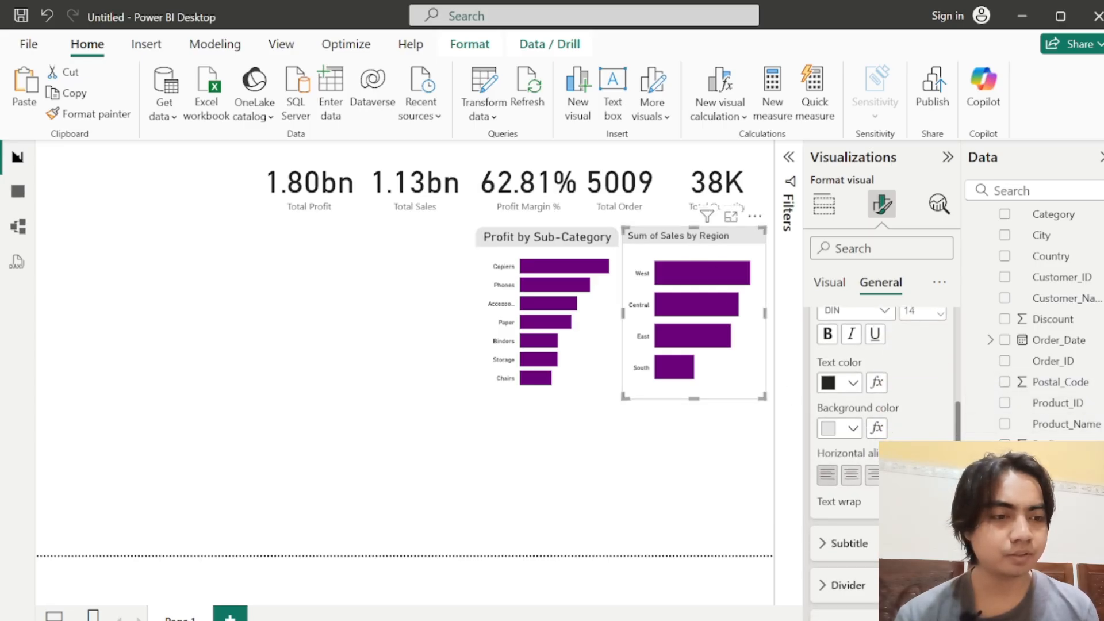
pyautogui.write('1')
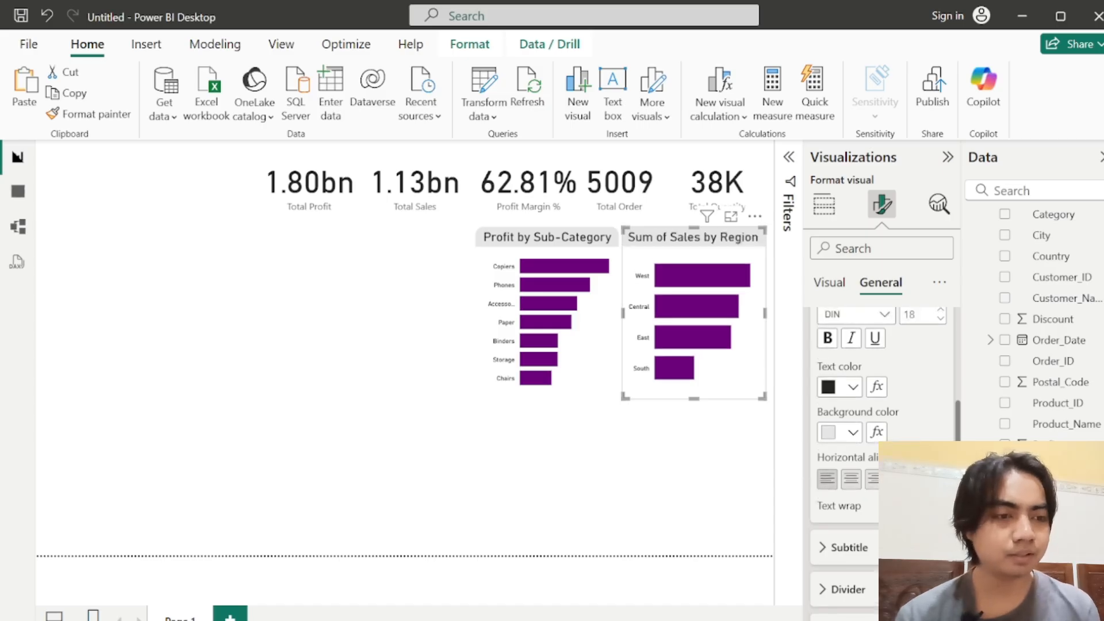
pyautogui.click(852, 478)
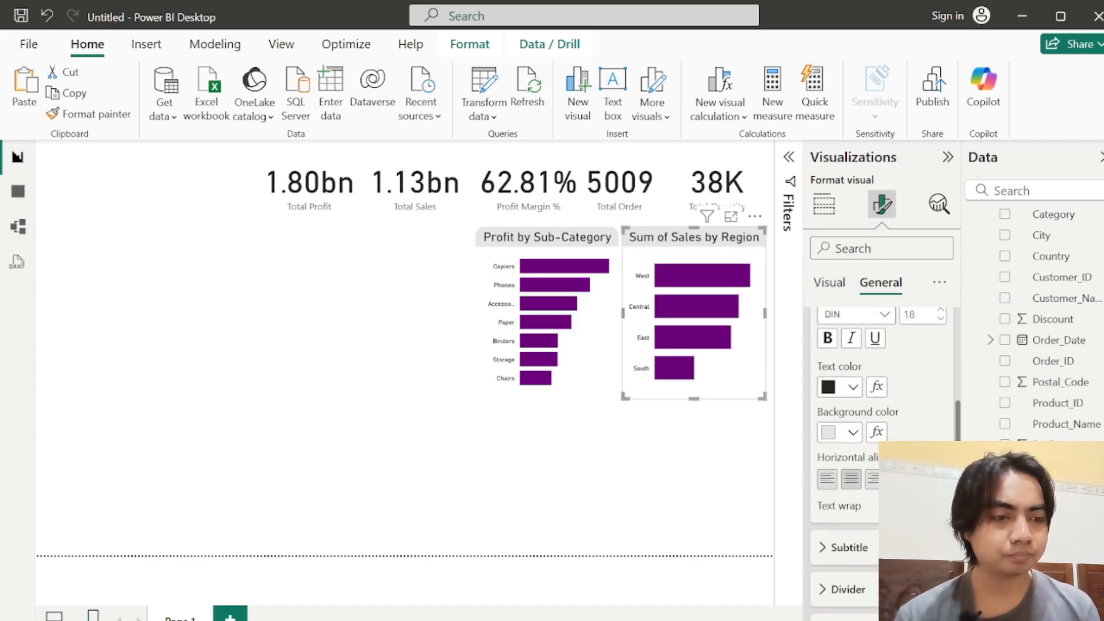
pyautogui.scroll(1, 882, 425)
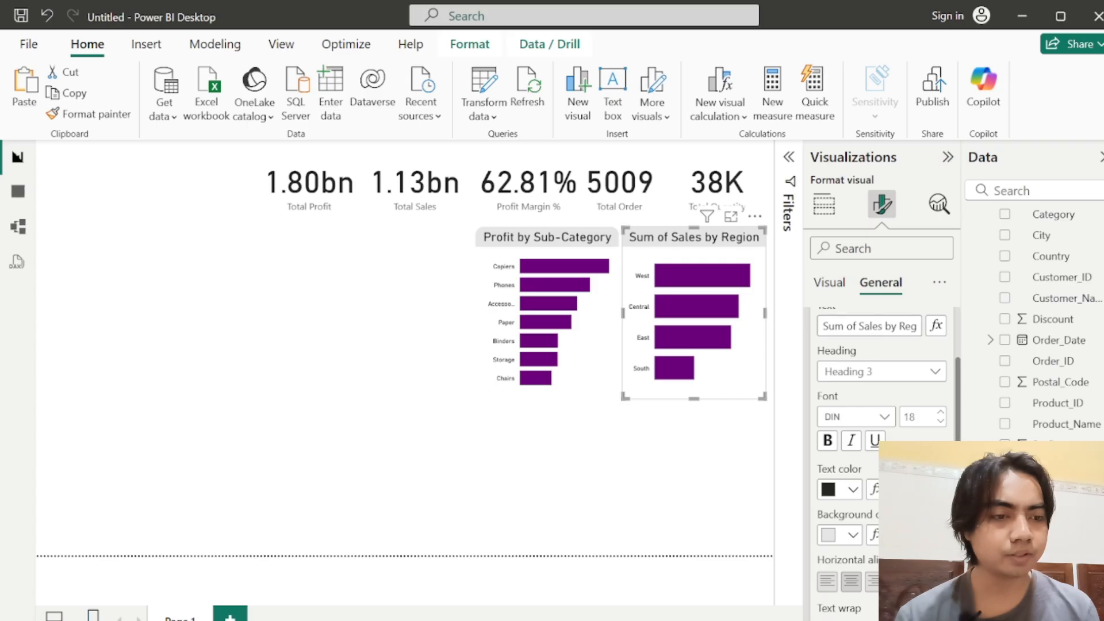
# Step: Change the sales by region chart's title text to "Sales by Region" and deselect the chart
pyautogui.hotkey('ctrl', 'a')
pyautogui.write('S')
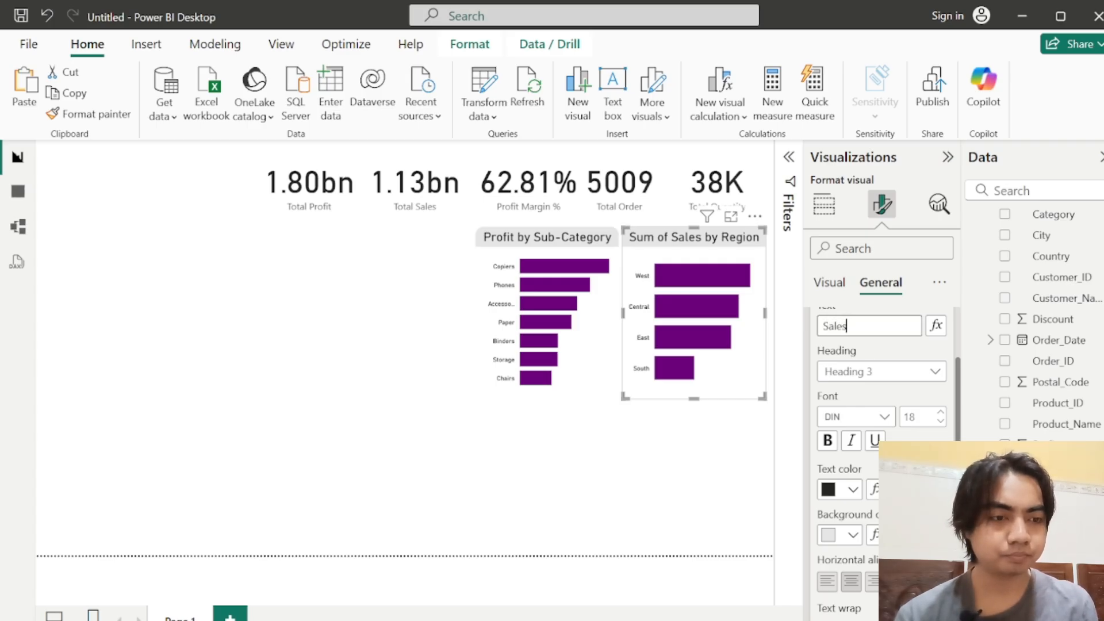
pyautogui.write('ales by Reg')
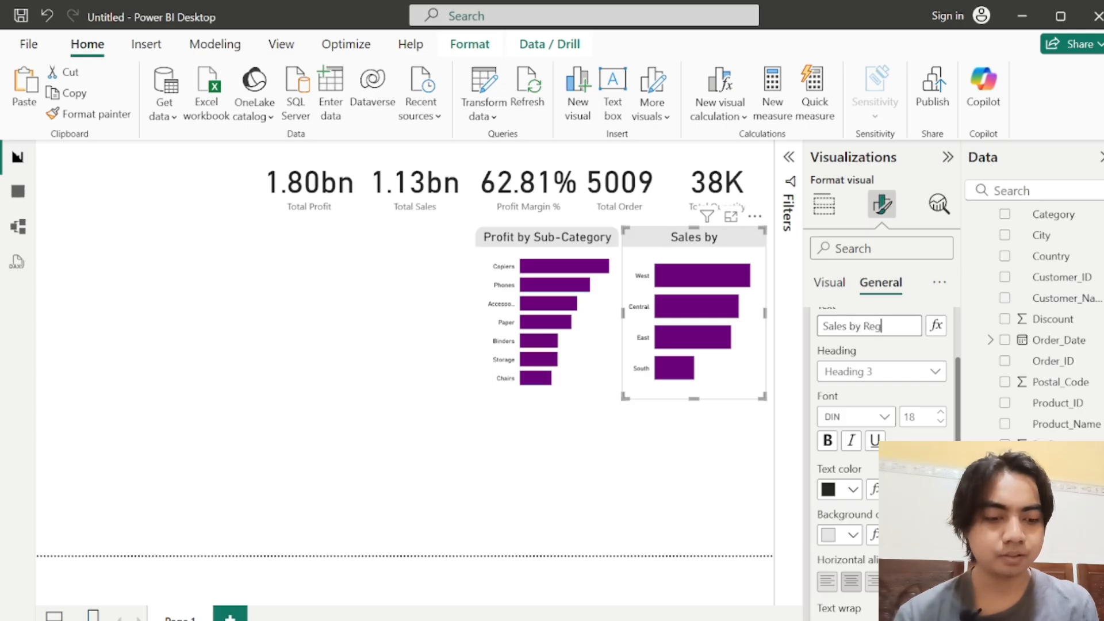
pyautogui.write('ion')
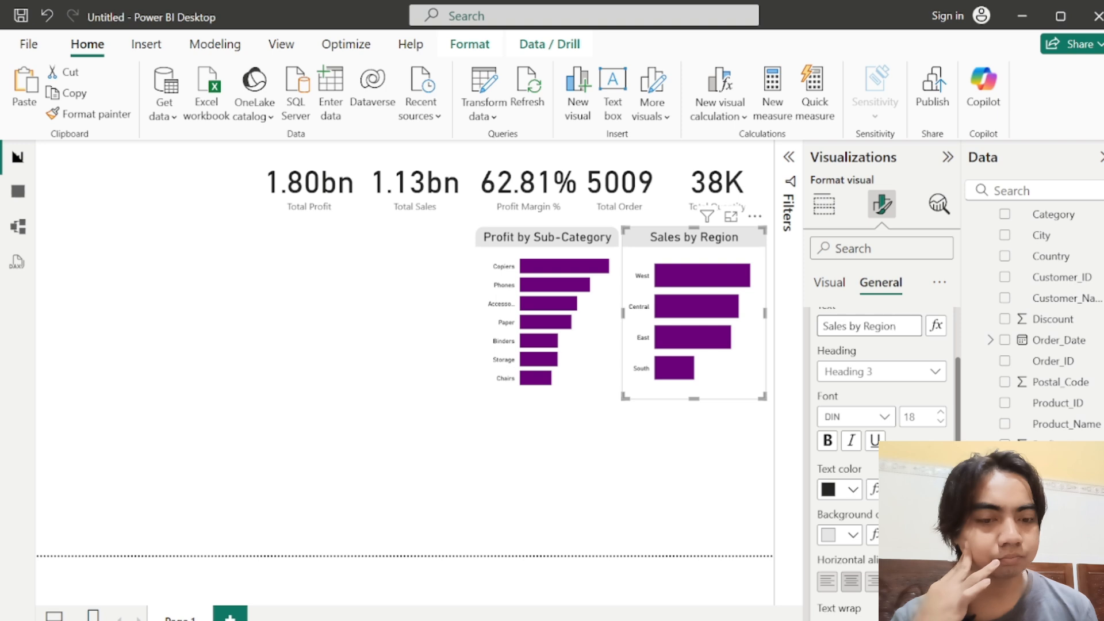
pyautogui.scroll(3, 872, 310)
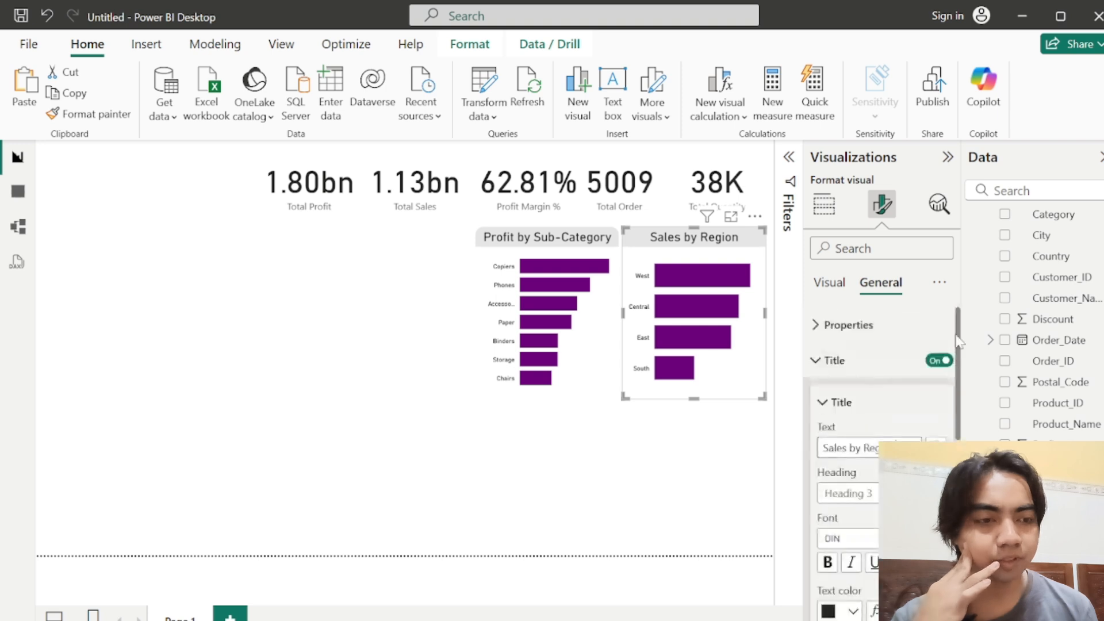
pyautogui.click(714, 473)
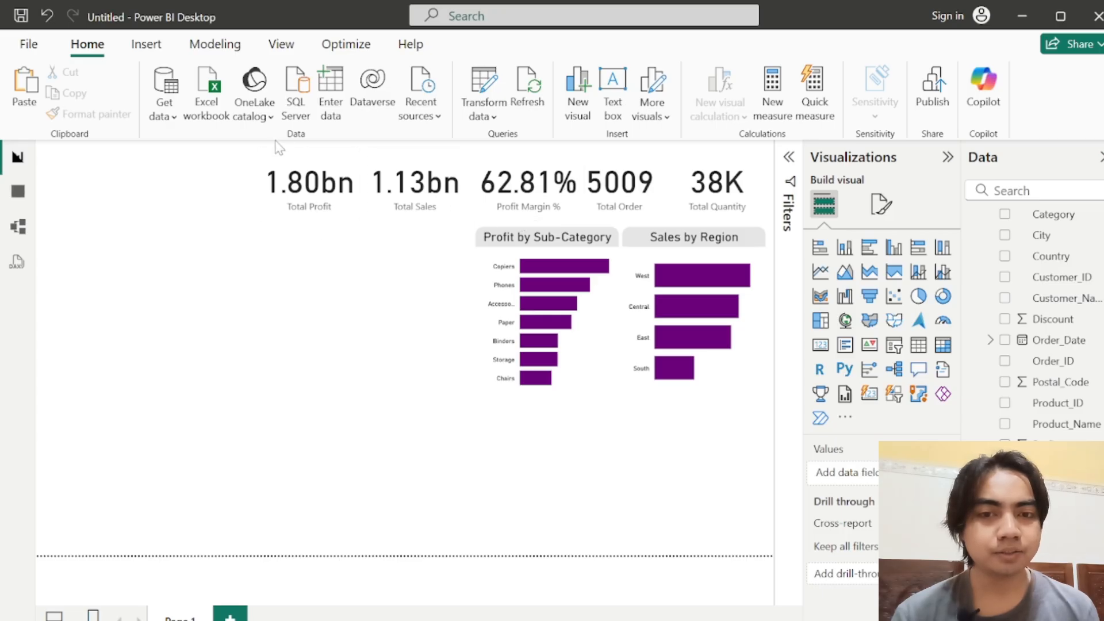
# Step: Select all five measure cards and turn on their visual border in purple #6B007B
pyautogui.moveTo(266, 147); pyautogui.dragTo(787, 161)
pyautogui.keyDown('ctrl'); pyautogui.click(323, 181); pyautogui.keyUp('ctrl')
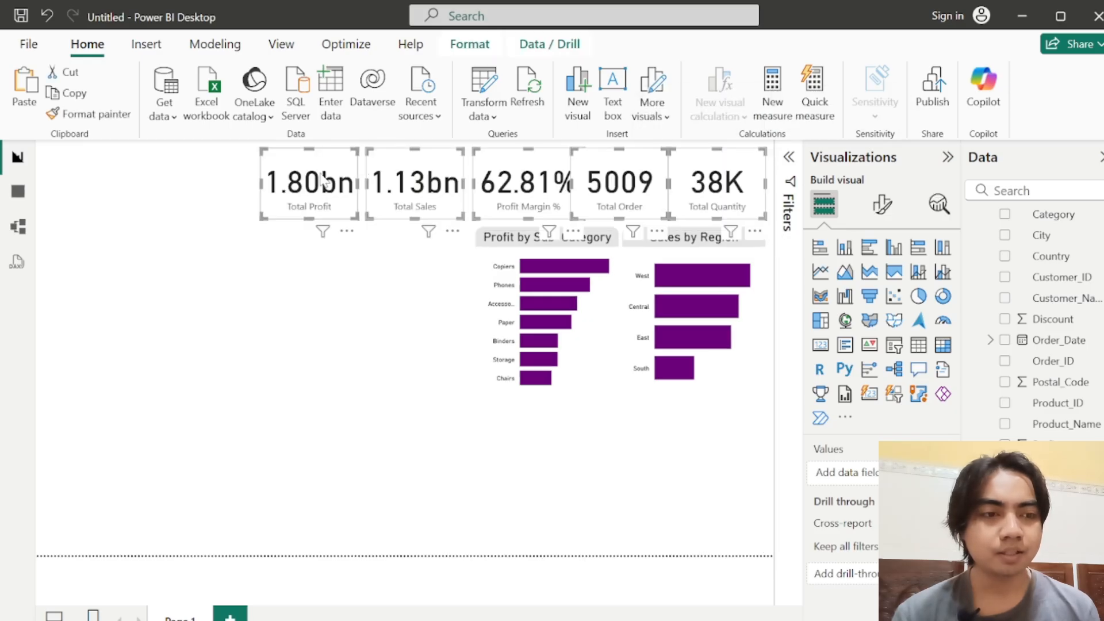
pyautogui.click(882, 204)
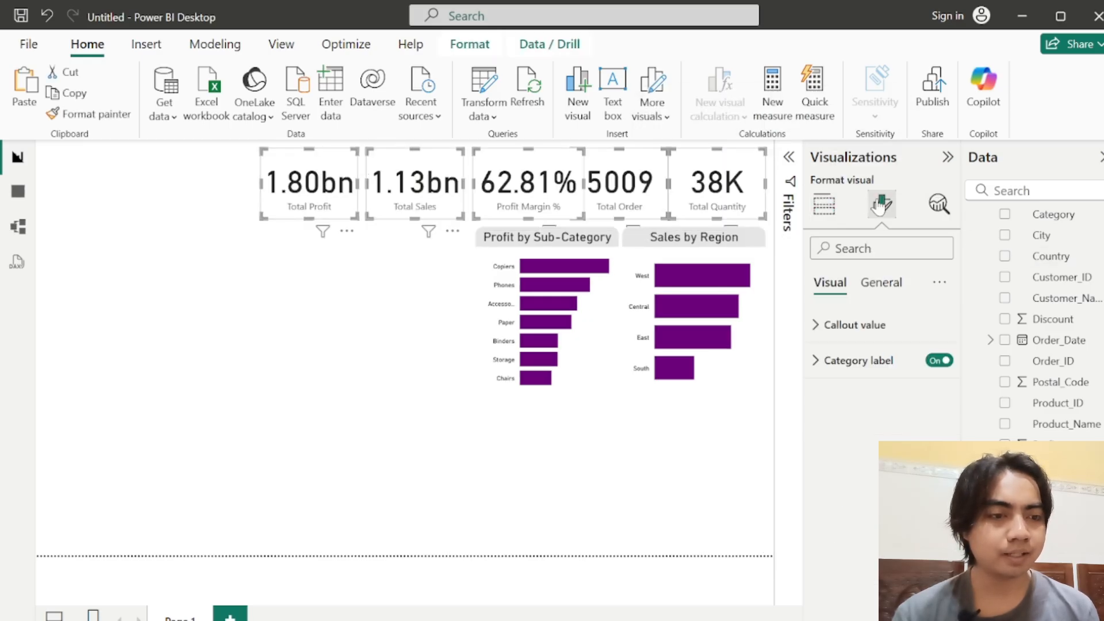
pyautogui.click(898, 289)
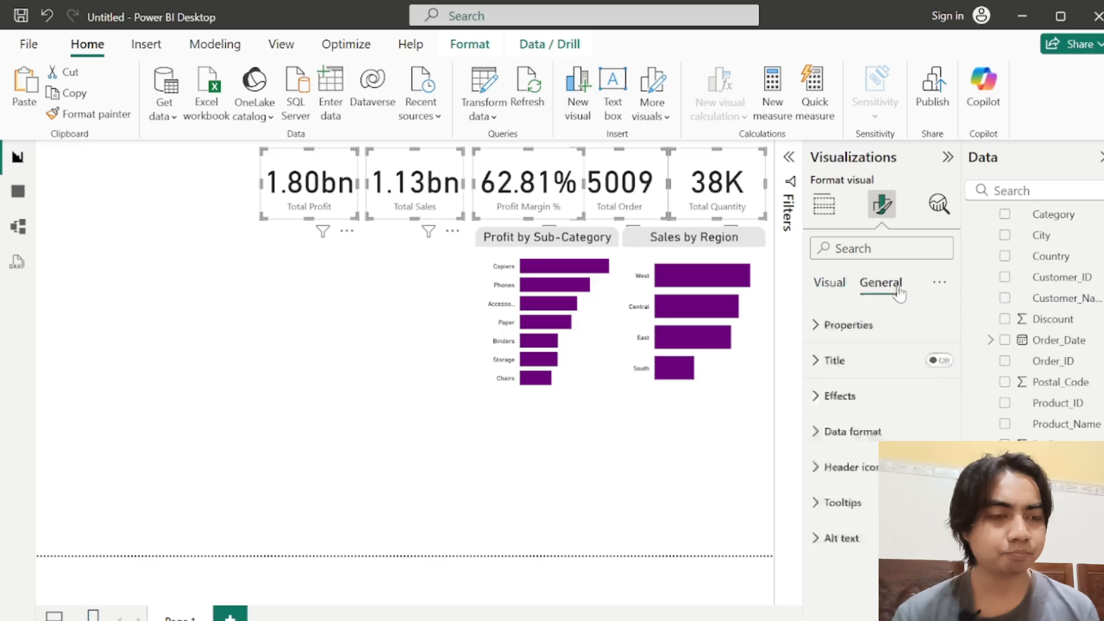
pyautogui.click(831, 398)
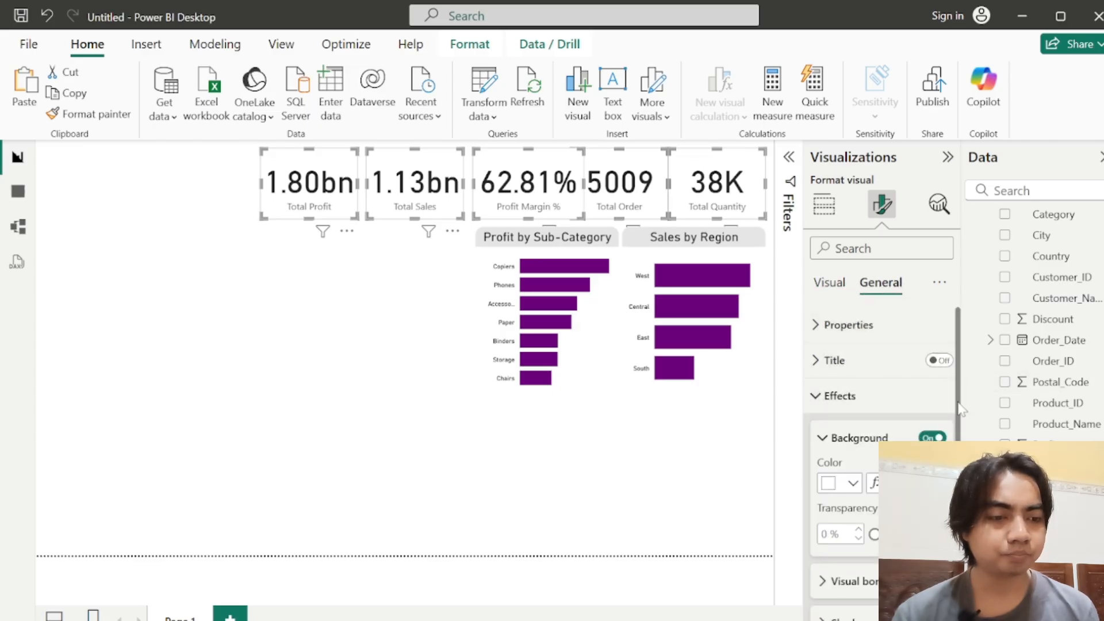
pyautogui.scroll(-2, 959, 408)
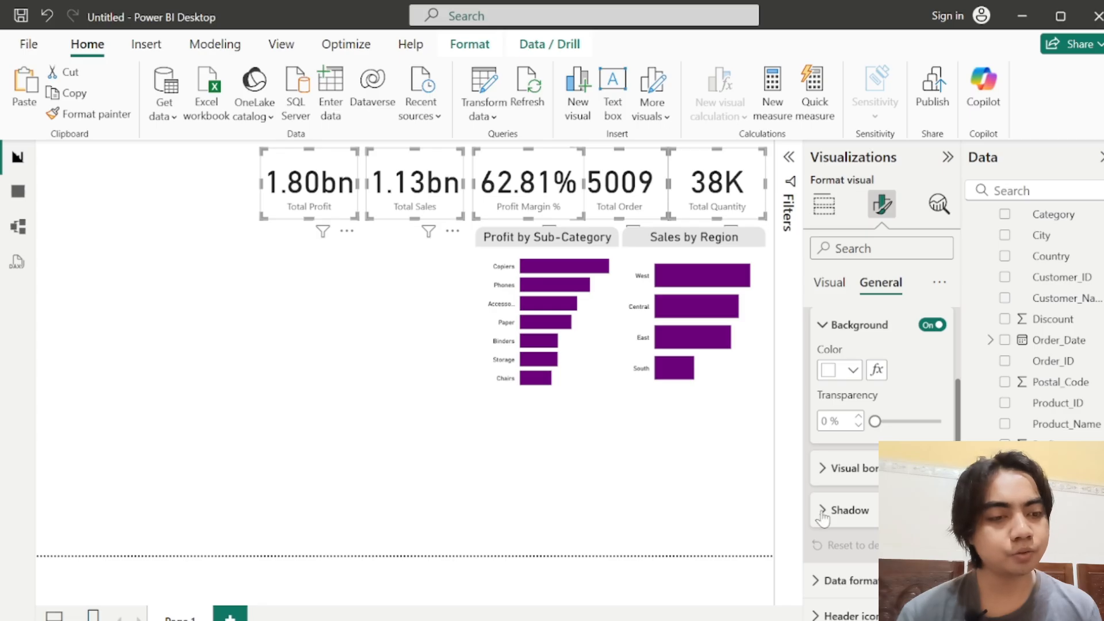
pyautogui.click(828, 468)
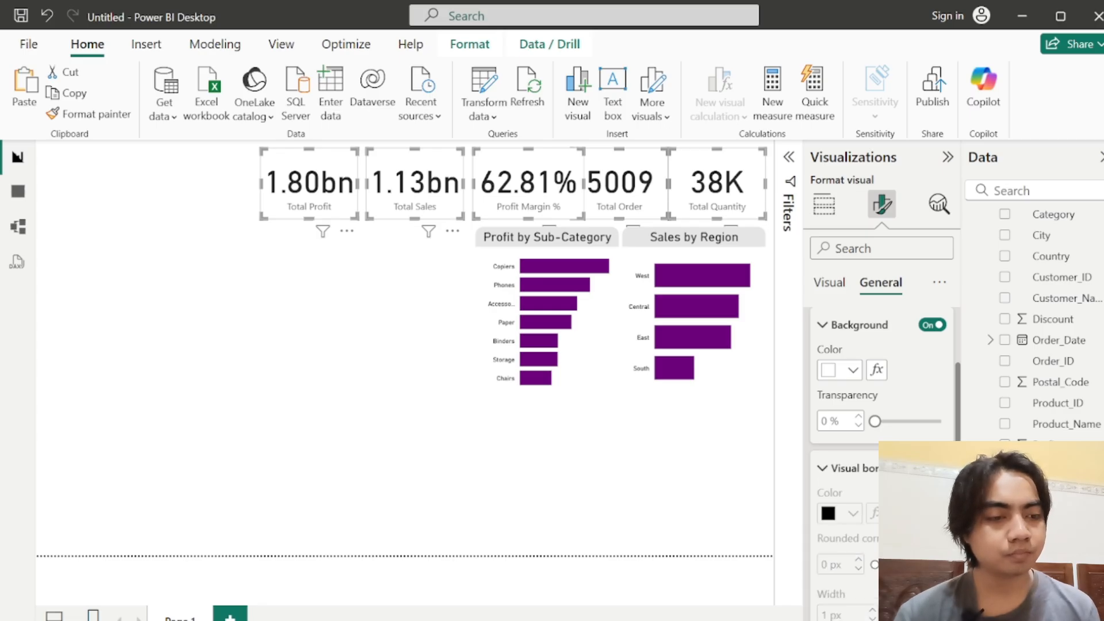
pyautogui.scroll(-2, 909, 425)
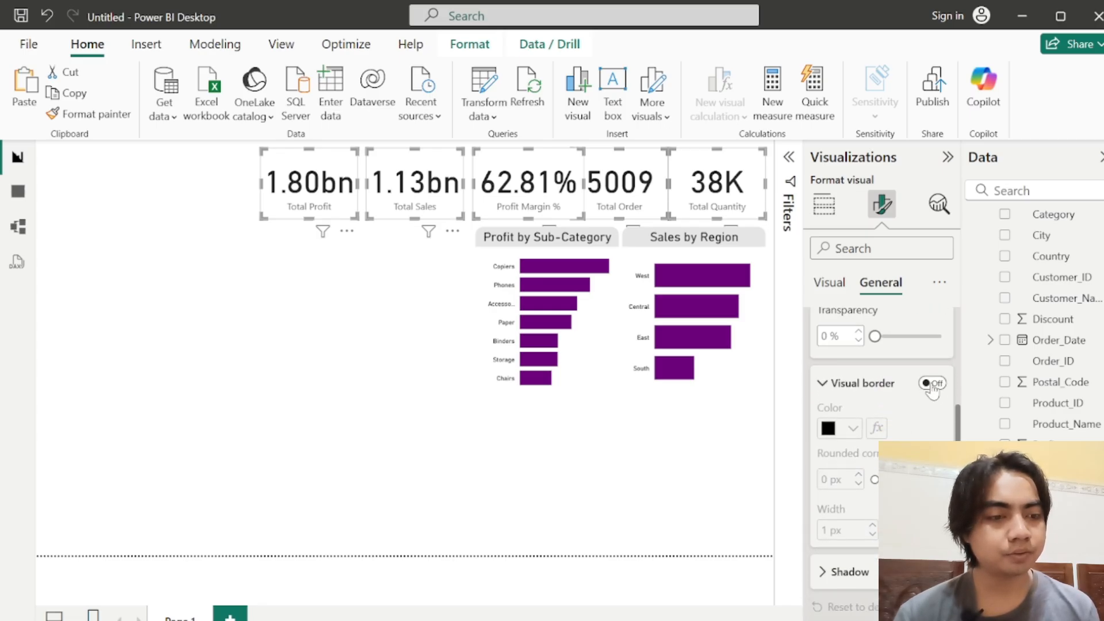
pyautogui.click(932, 386)
pyautogui.click(828, 429)
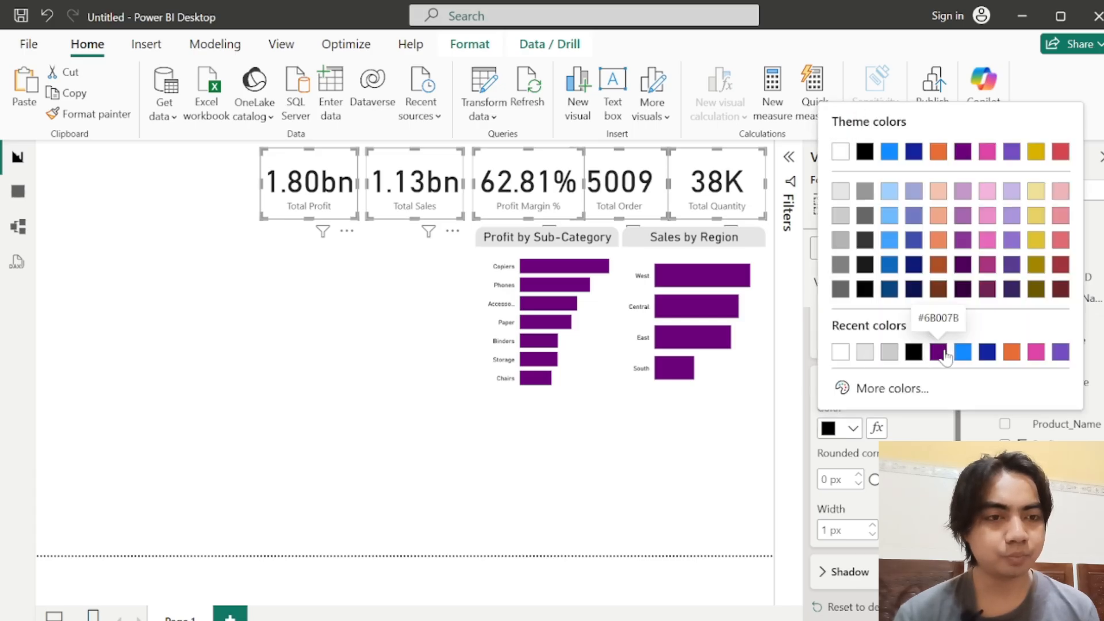
pyautogui.click(938, 351)
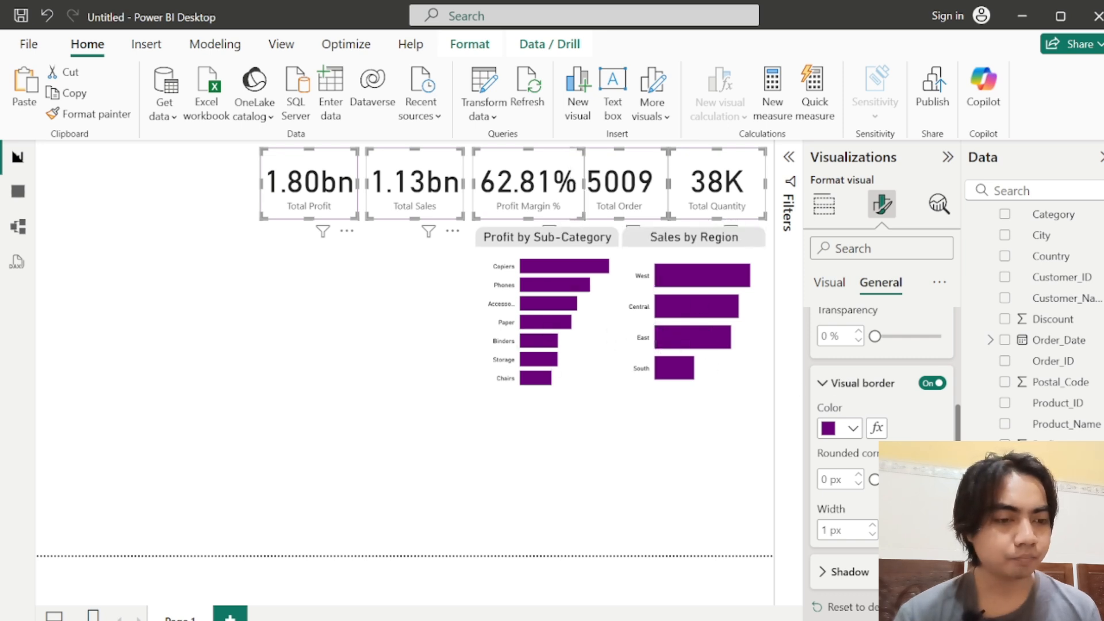
# Step: Set the five cards' border to 15 px rounded corners and 3 px width
pyautogui.click(824, 479)
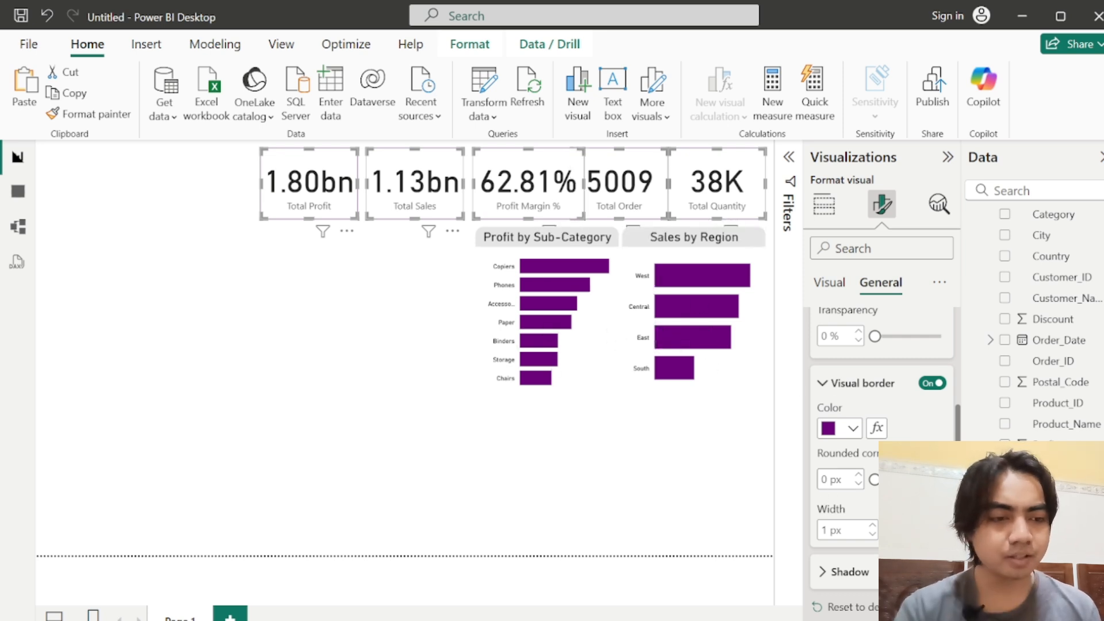
pyautogui.write('15')
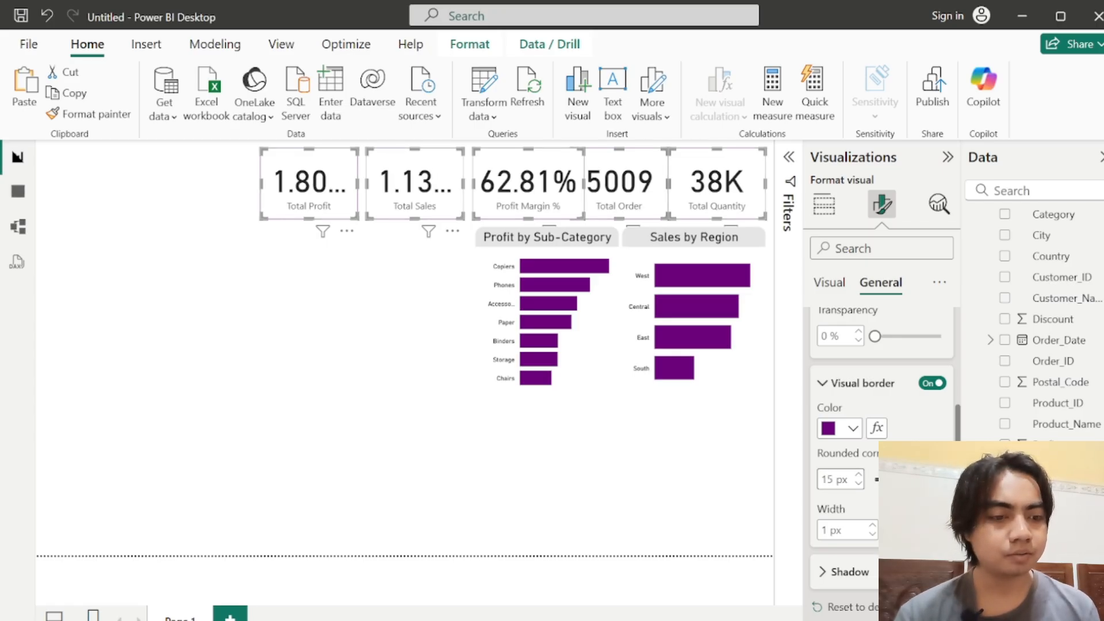
pyautogui.scroll(-1, 882, 460)
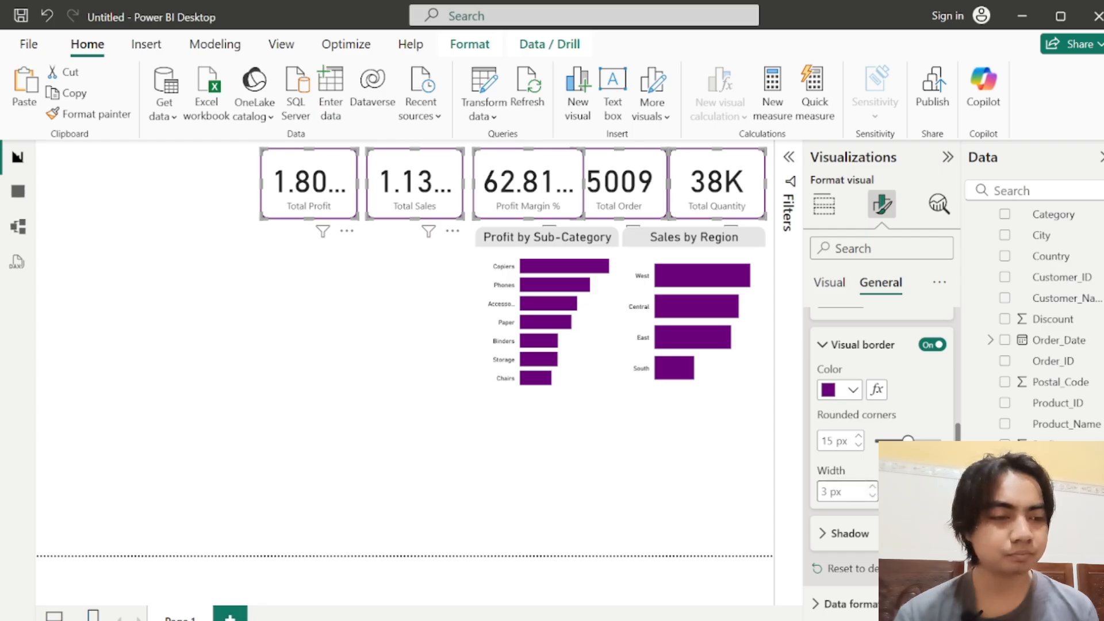
# Step: Set the callout value font size of the five measure cards to 30
pyautogui.scroll(5, 880, 374)
pyautogui.click(829, 285)
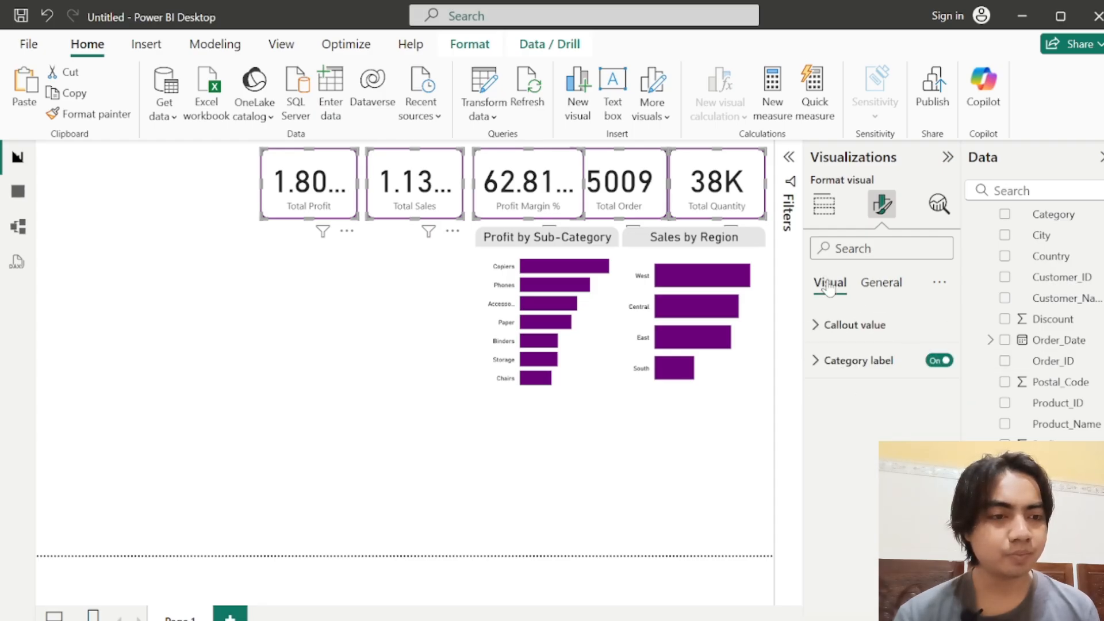
pyautogui.click(814, 360)
pyautogui.click(814, 359)
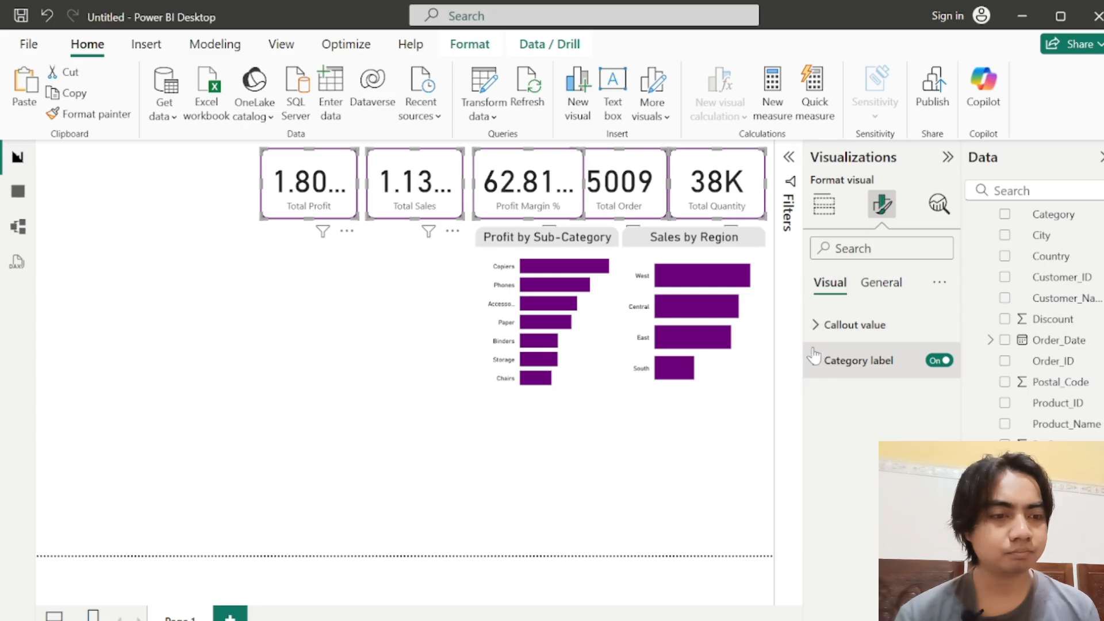
pyautogui.click(815, 326)
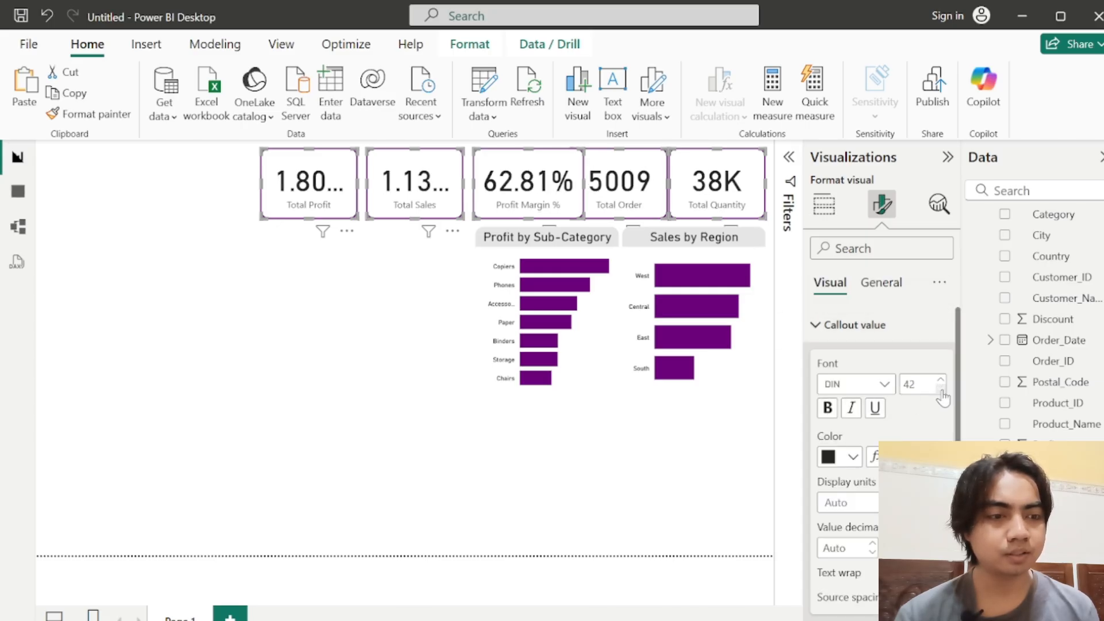
pyautogui.doubleClick(910, 384)
pyautogui.write('30')
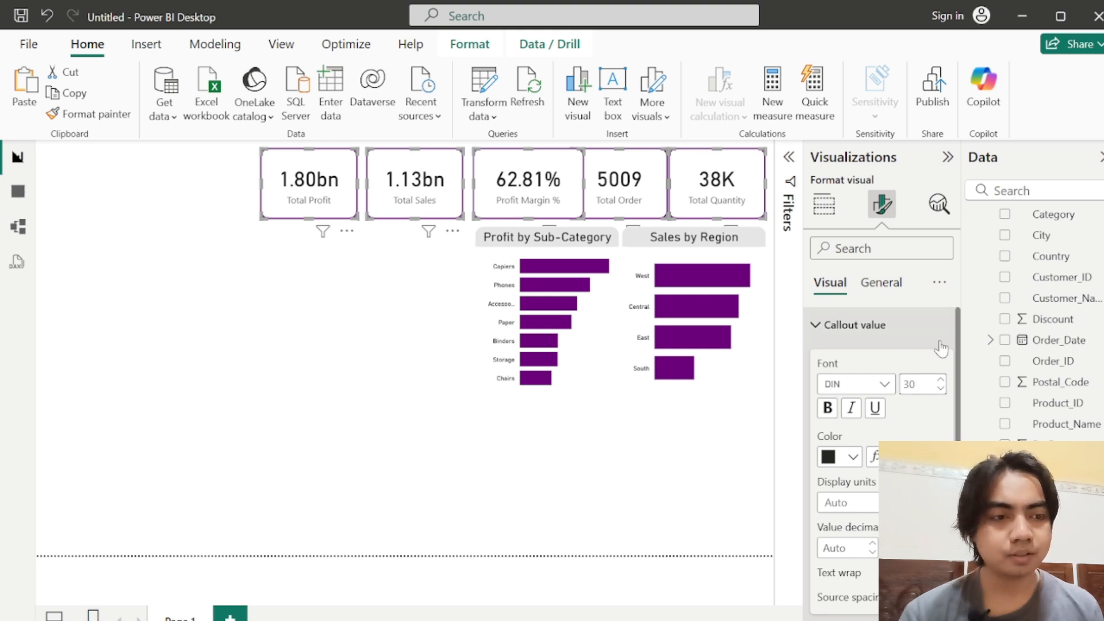
# Step: Turn on a light gray shadow for the five cards and set its position to Top right
pyautogui.click(885, 284)
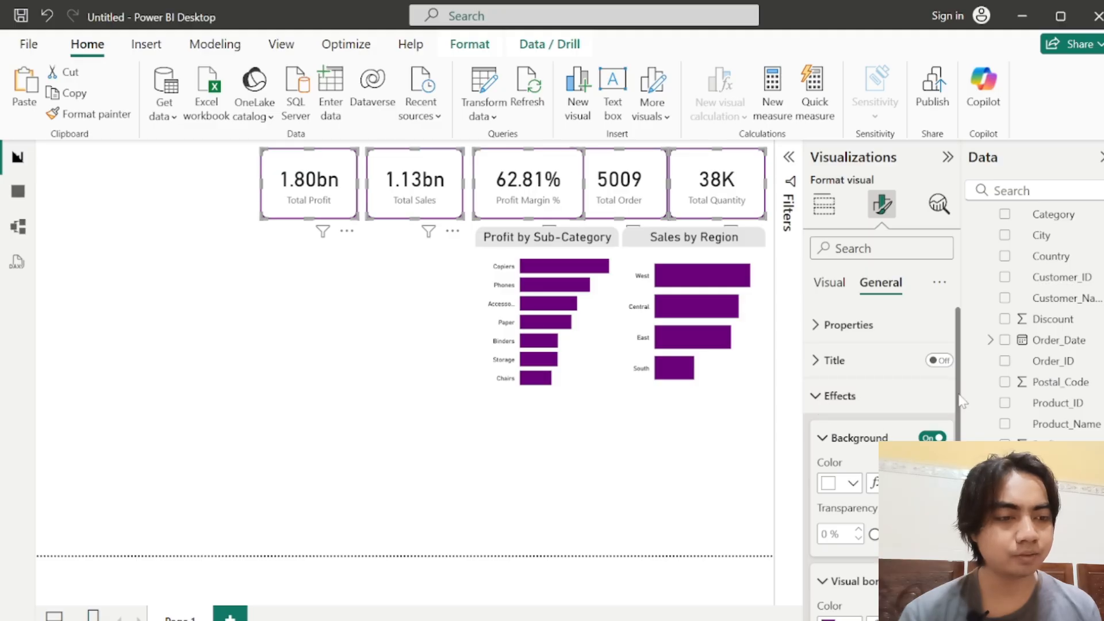
pyautogui.scroll(-5, 962, 401)
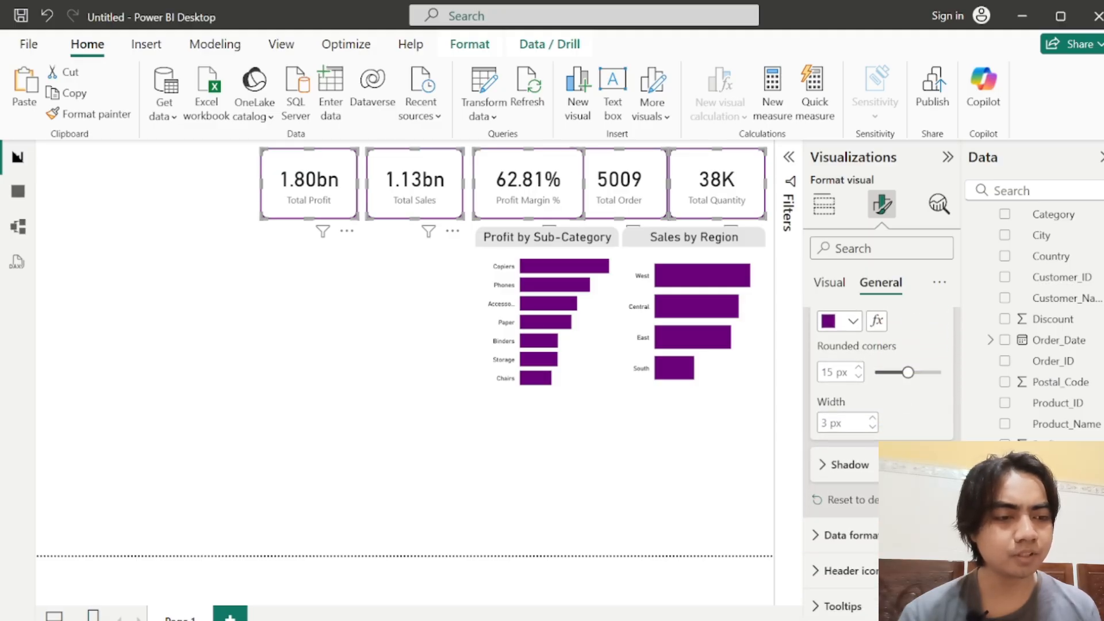
pyautogui.click(832, 467)
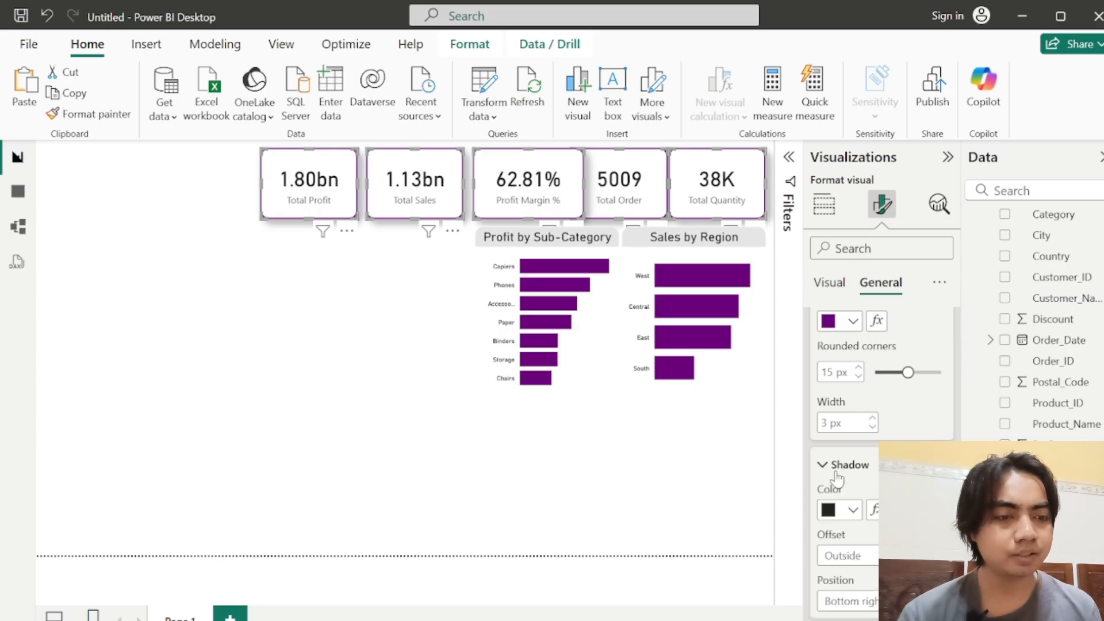
pyautogui.click(832, 510)
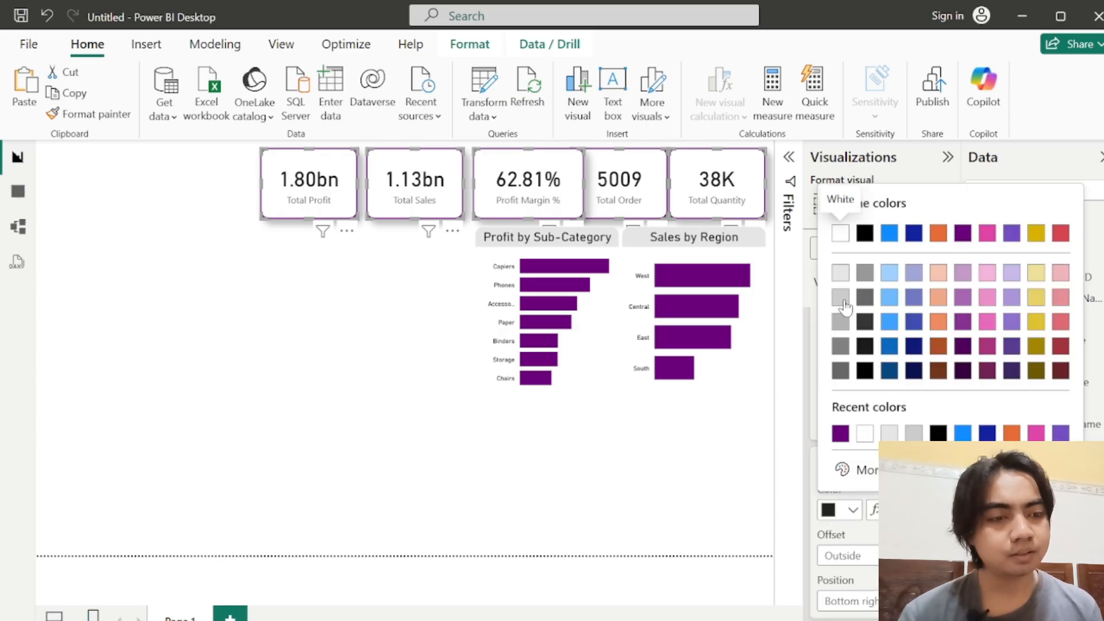
pyautogui.click(843, 303)
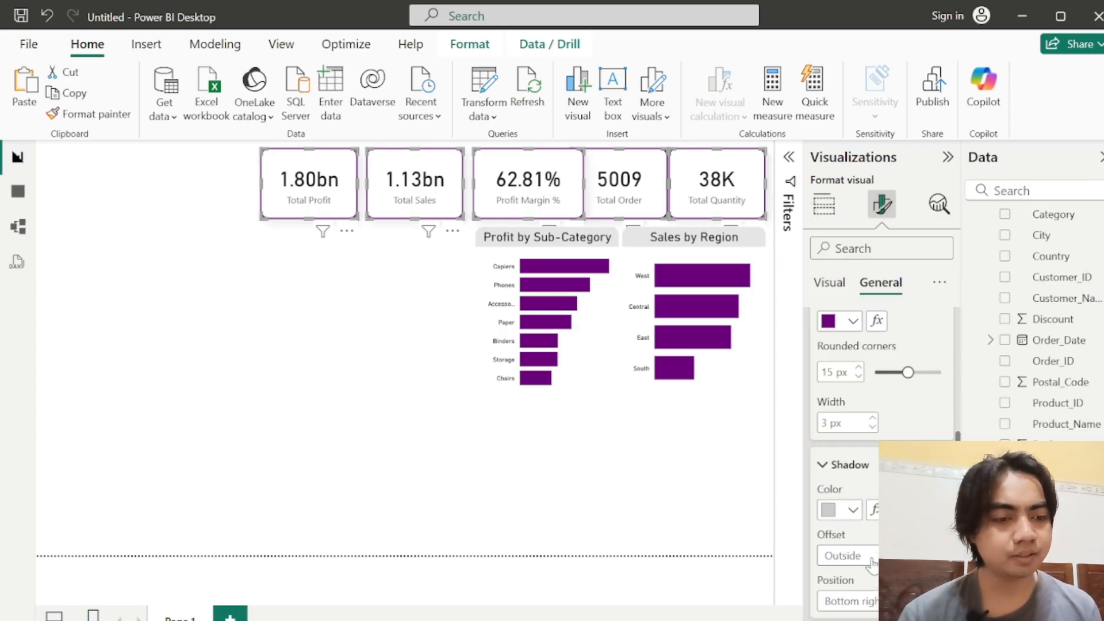
pyautogui.scroll(-2, 882, 460)
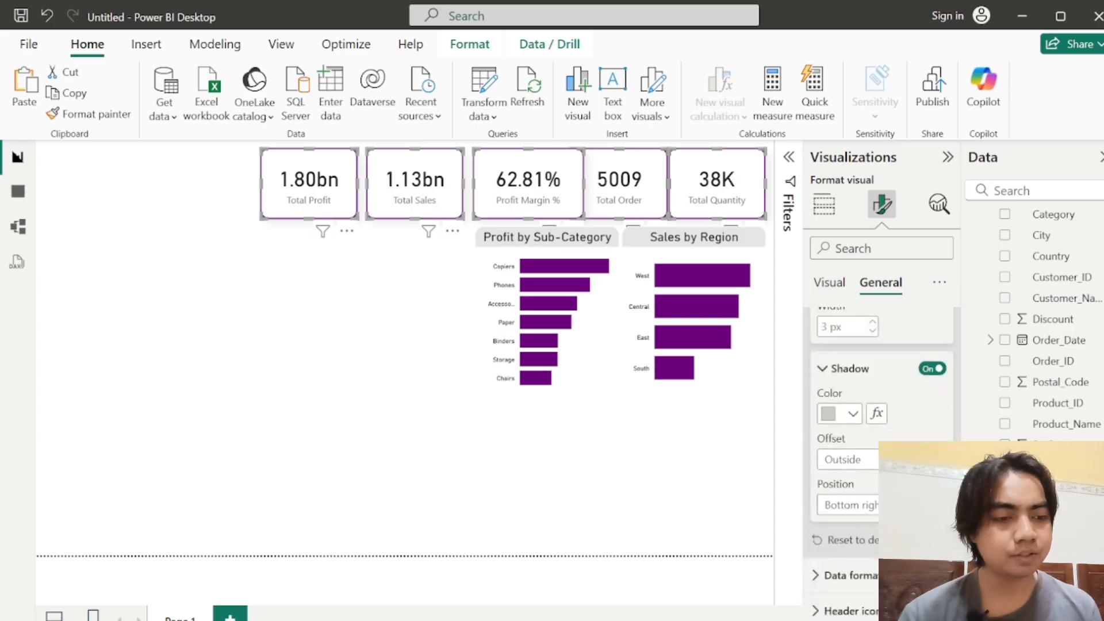
pyautogui.click(874, 506)
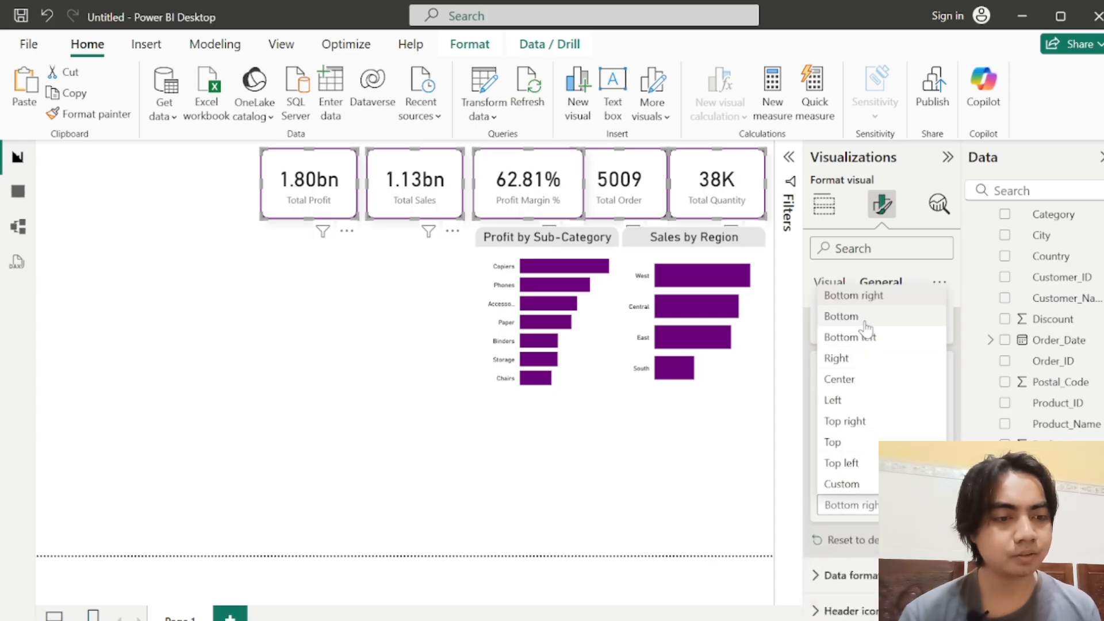
pyautogui.click(875, 423)
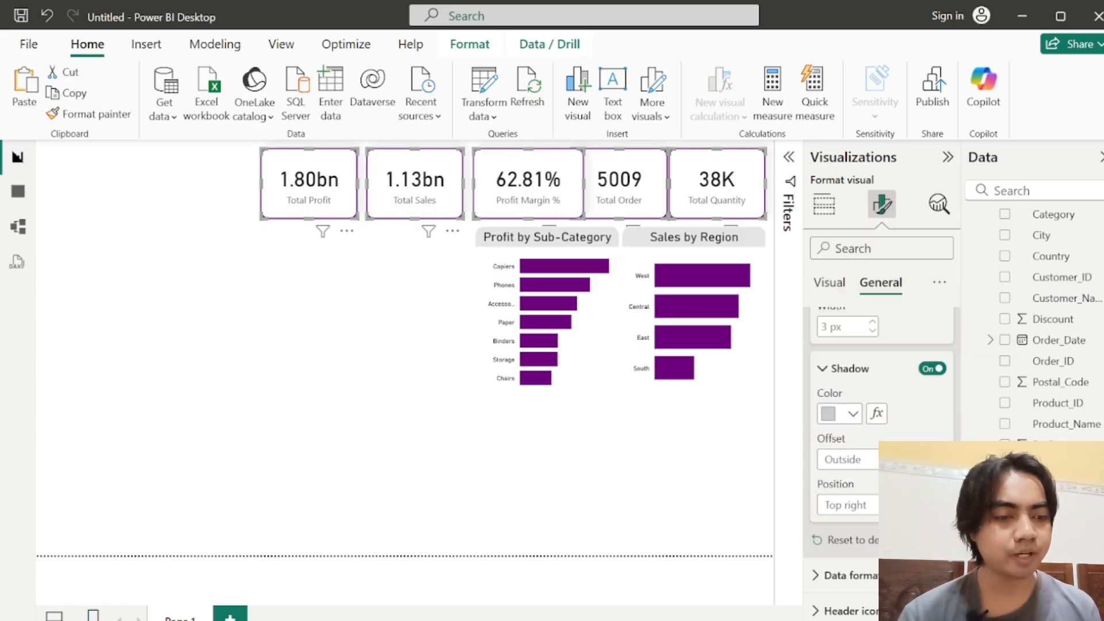
# Step: Set the category label font of the five measure cards to DIN
pyautogui.scroll(3, 880, 402)
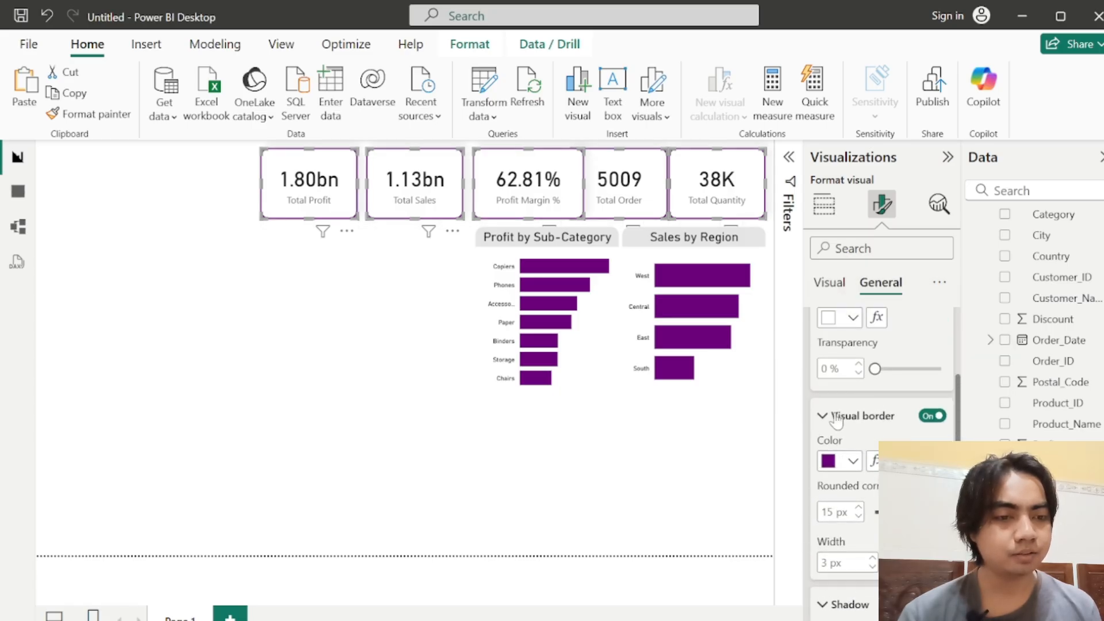
pyautogui.click(835, 416)
pyautogui.scroll(5, 962, 402)
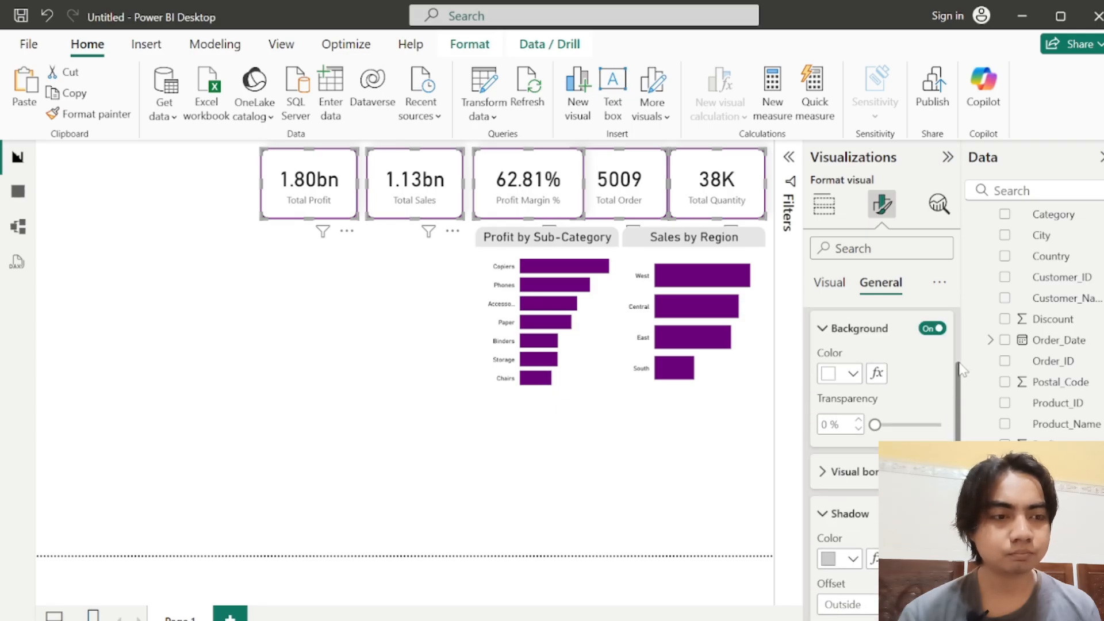
pyautogui.click(831, 282)
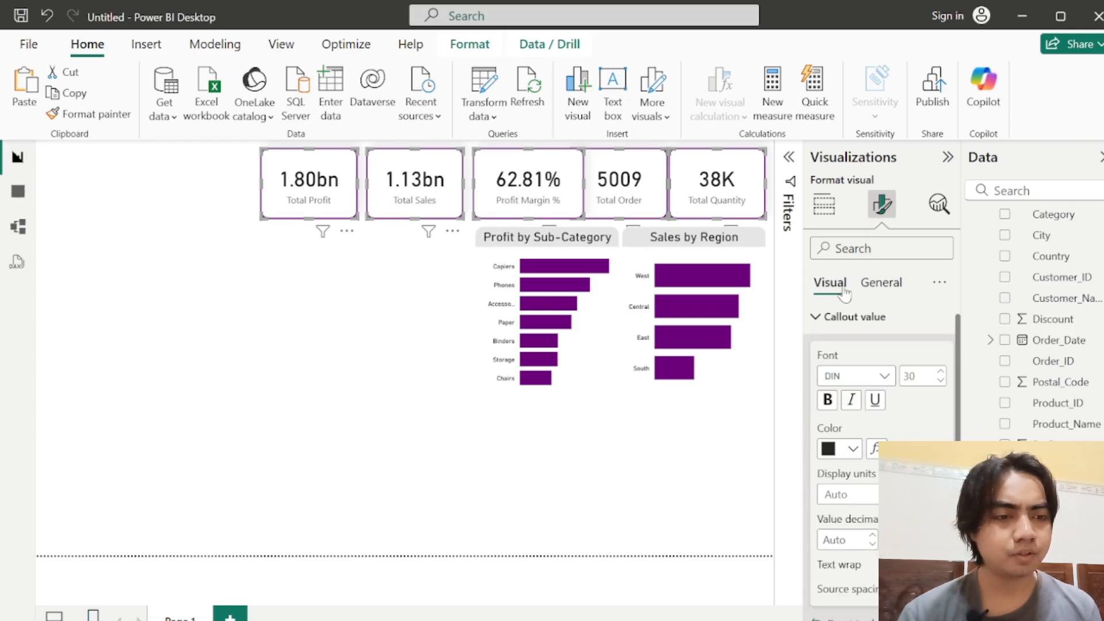
pyautogui.click(816, 322)
pyautogui.click(816, 361)
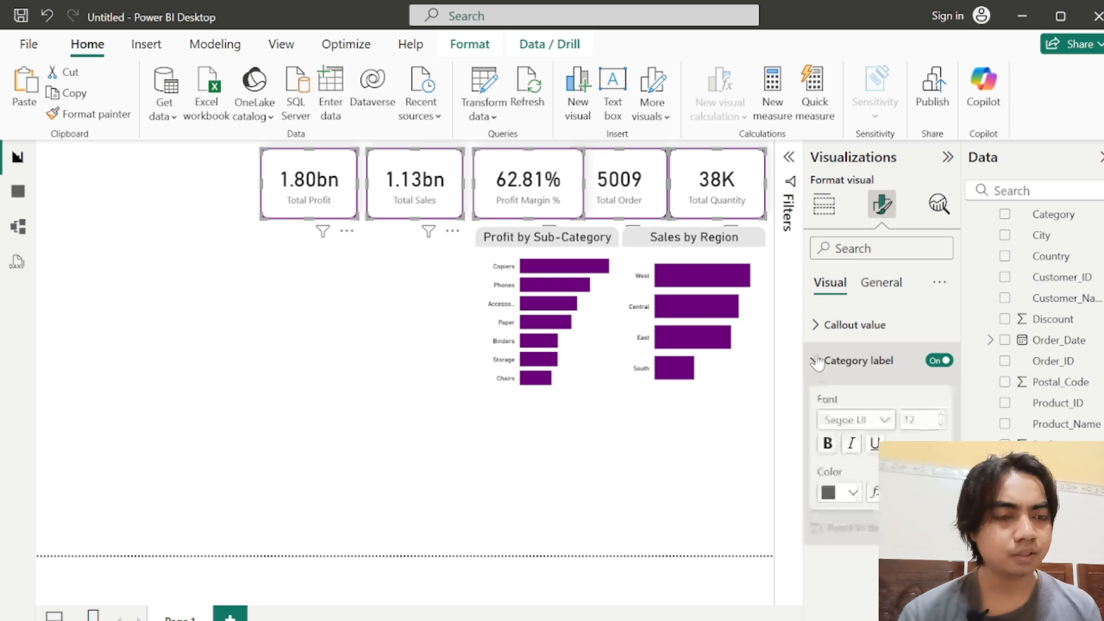
pyautogui.click(851, 421)
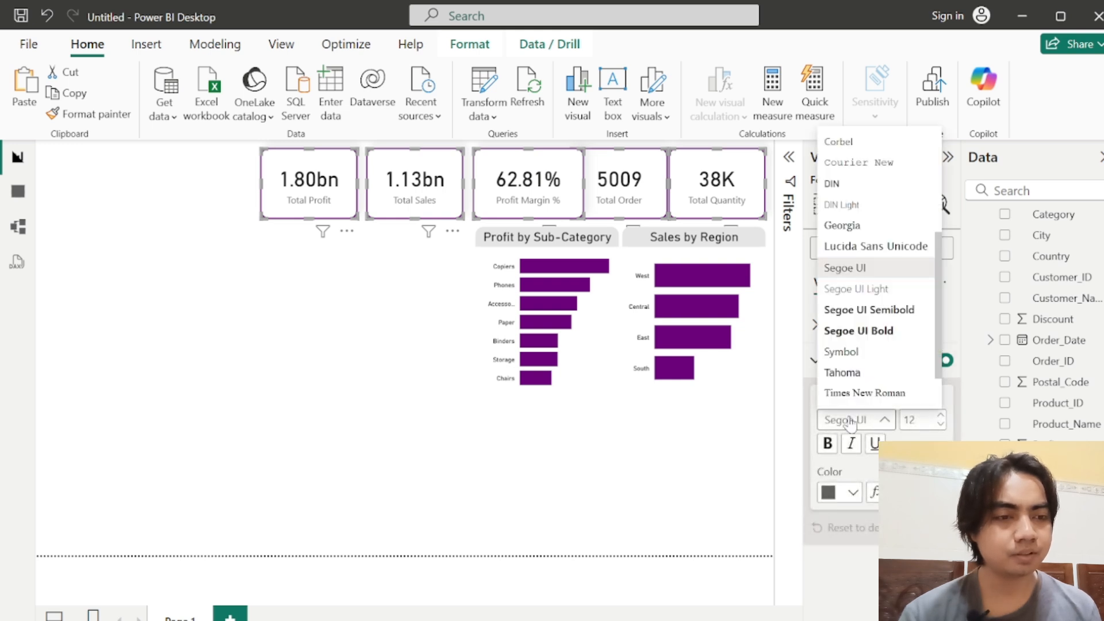
pyautogui.click(832, 183)
# Step: Set the five cards' category label font size to 16 and its color to the same purple as the card border
pyautogui.doubleClick(909, 420)
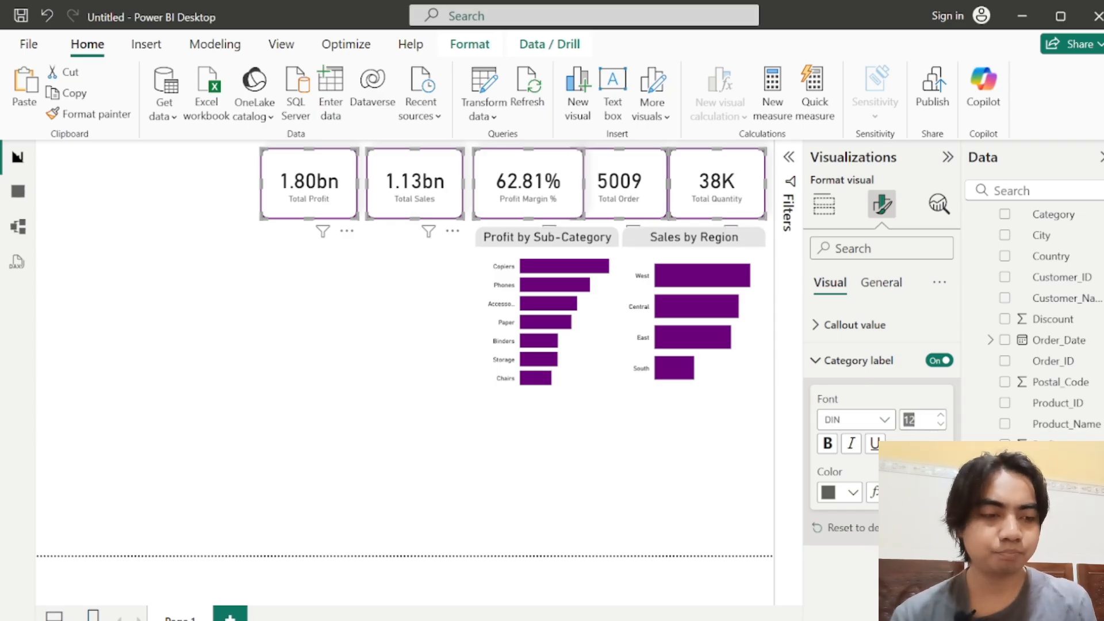
pyautogui.write('20')
pyautogui.press('Return')
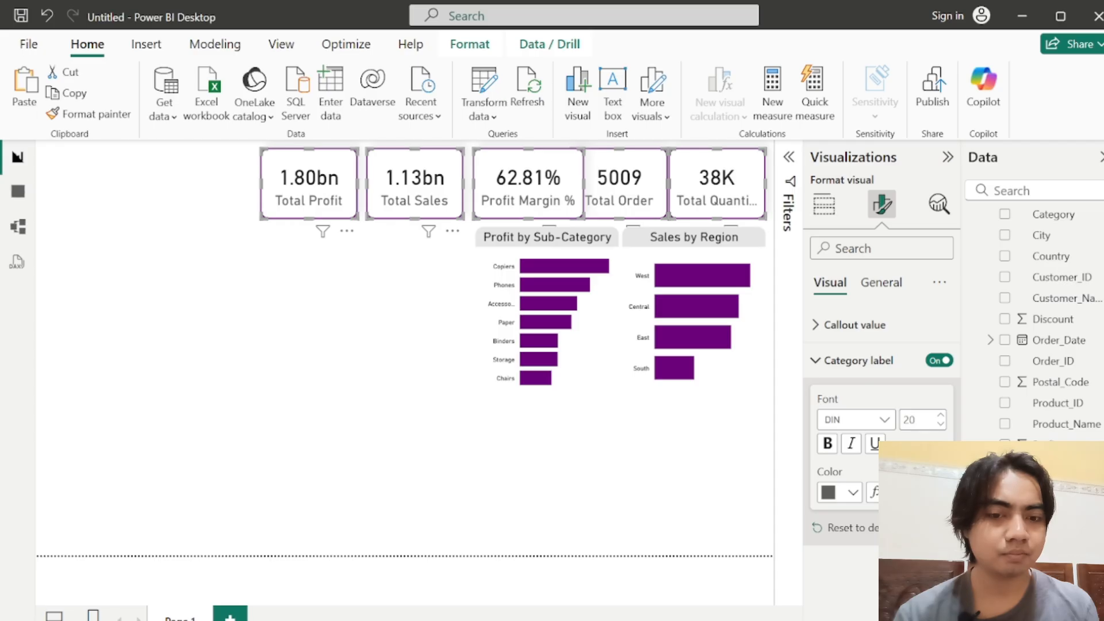
pyautogui.doubleClick(909, 420)
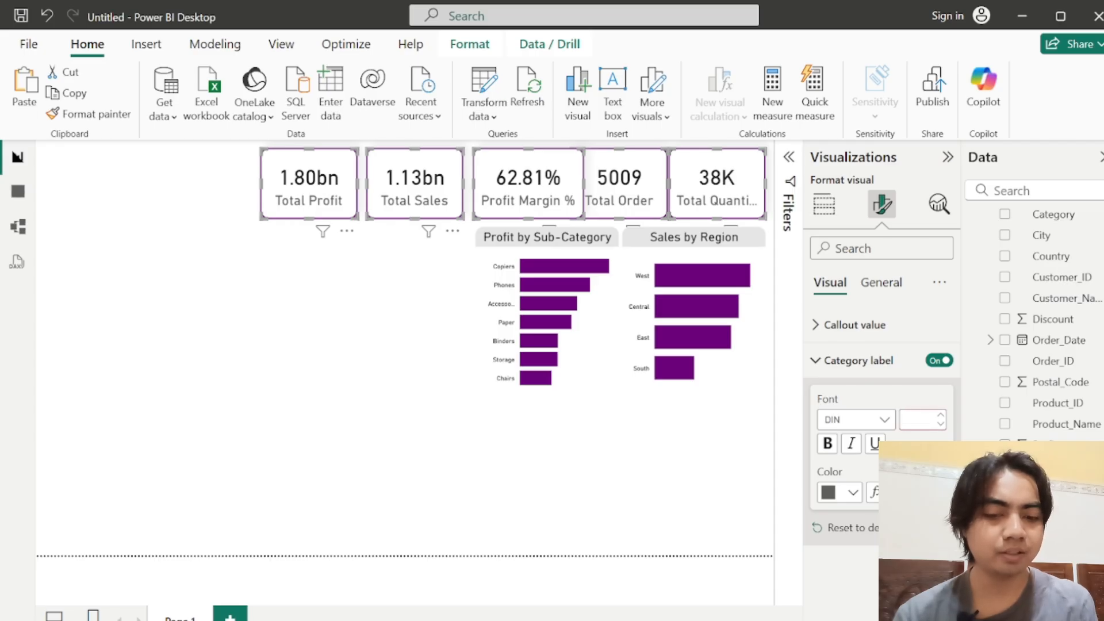
pyautogui.write('18')
pyautogui.press('Return')
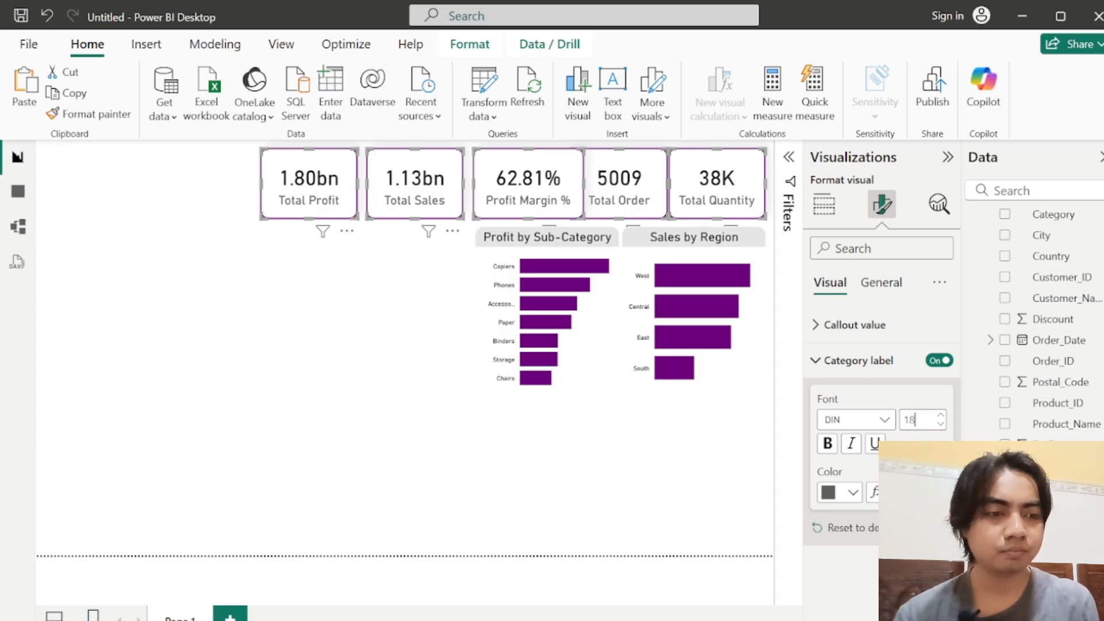
pyautogui.press('BackSpace')
pyautogui.write('6')
pyautogui.press('Return')
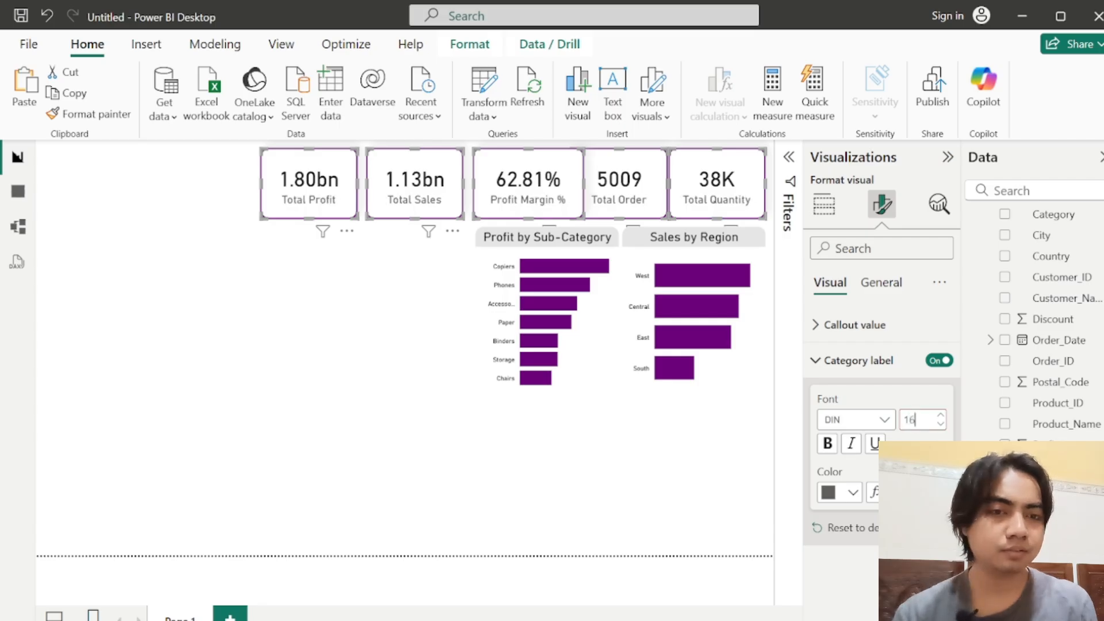
pyautogui.click(830, 498)
pyautogui.click(864, 415)
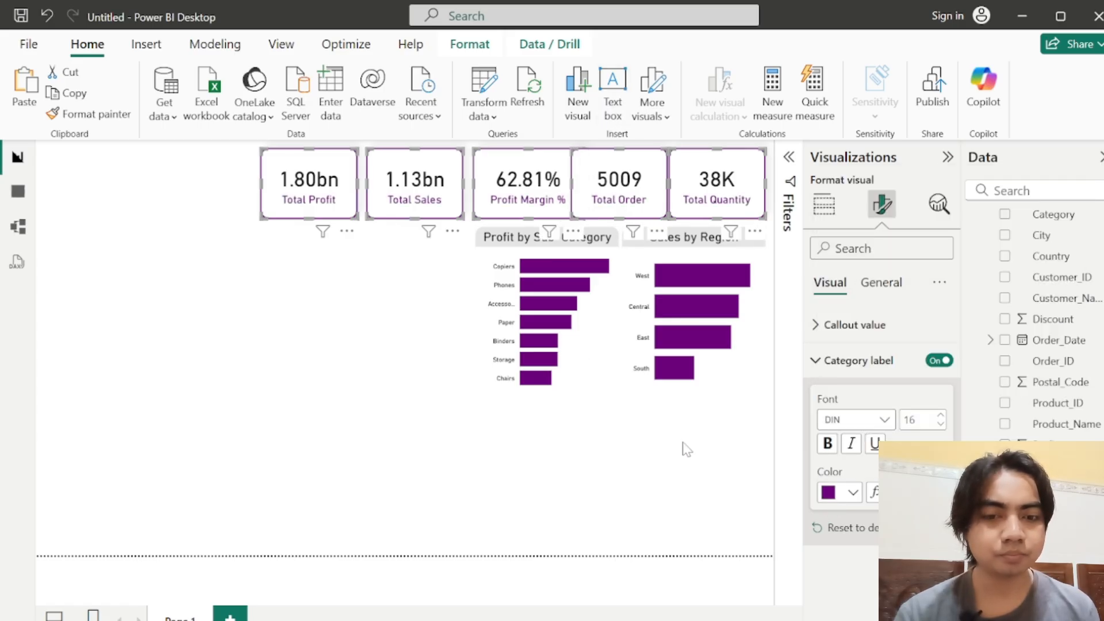
# Step: Resize the five measure cards to a height of 120 and a width of 155
pyautogui.click(883, 284)
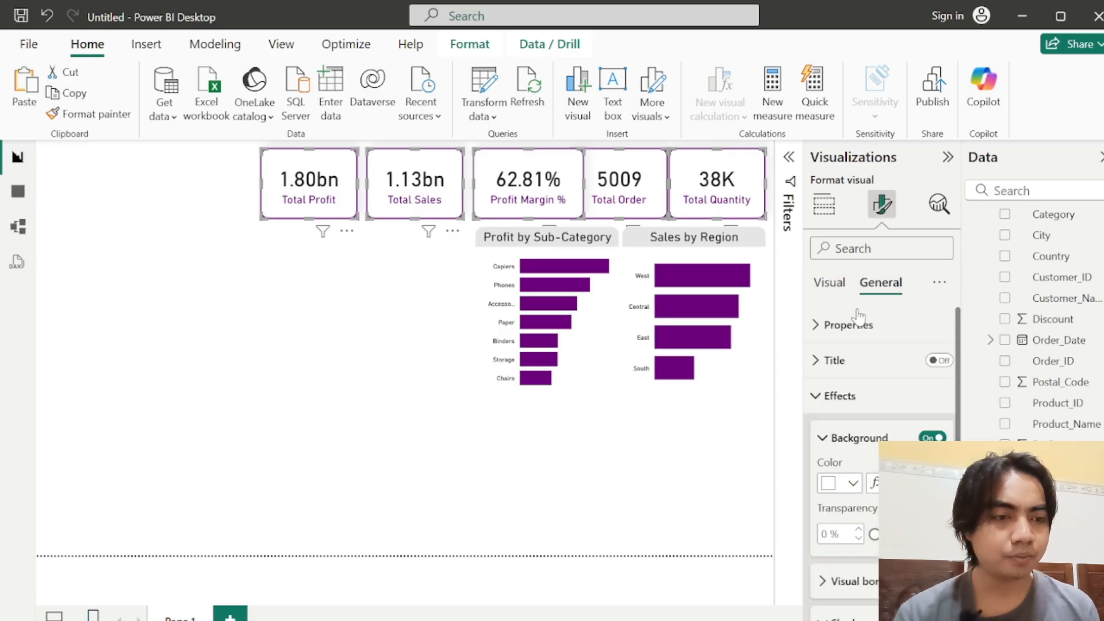
pyautogui.click(815, 325)
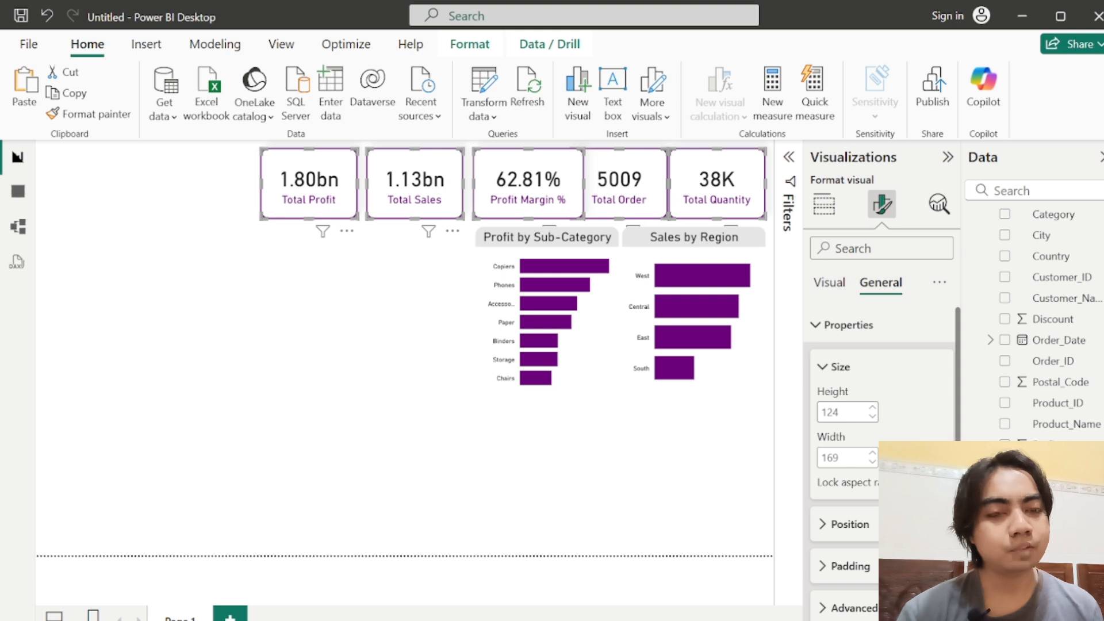
pyautogui.doubleClick(829, 412)
pyautogui.write('120')
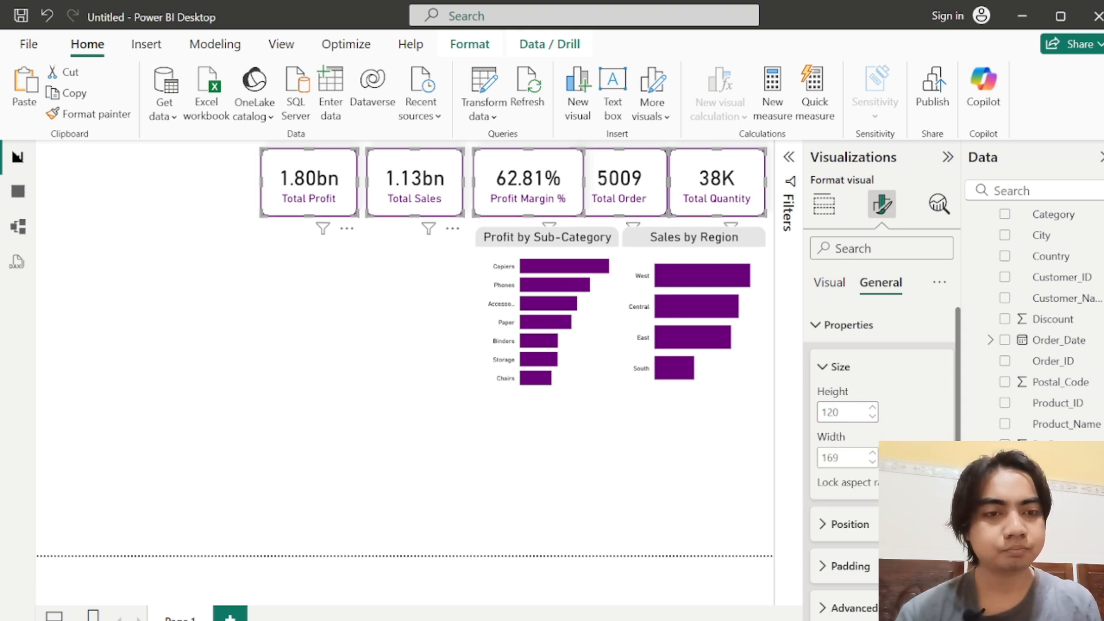
pyautogui.press('Tab')
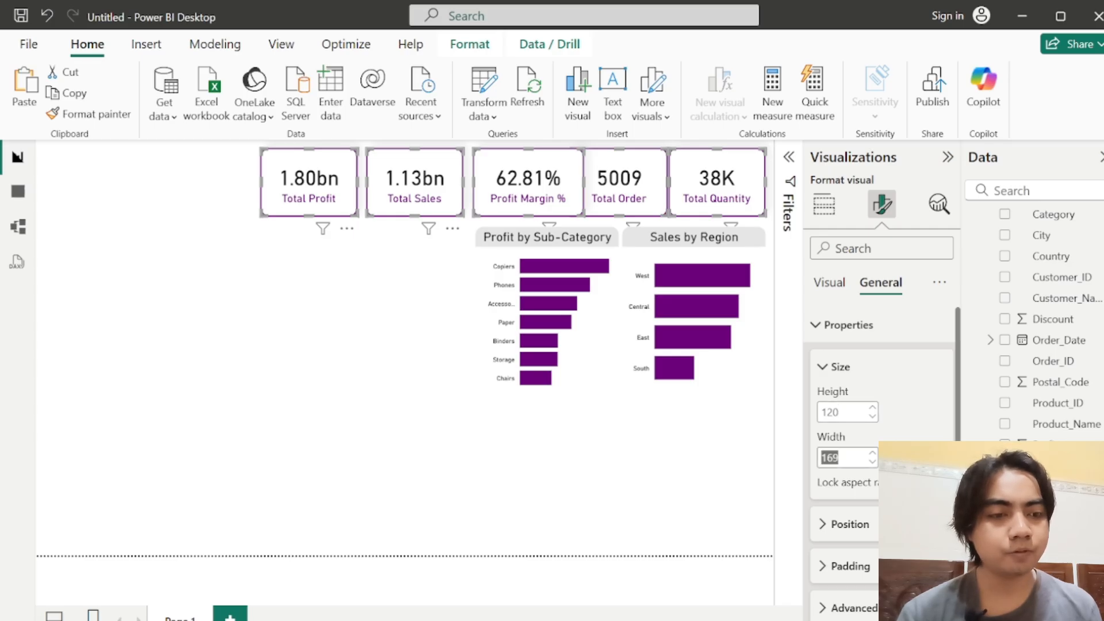
pyautogui.write('1')
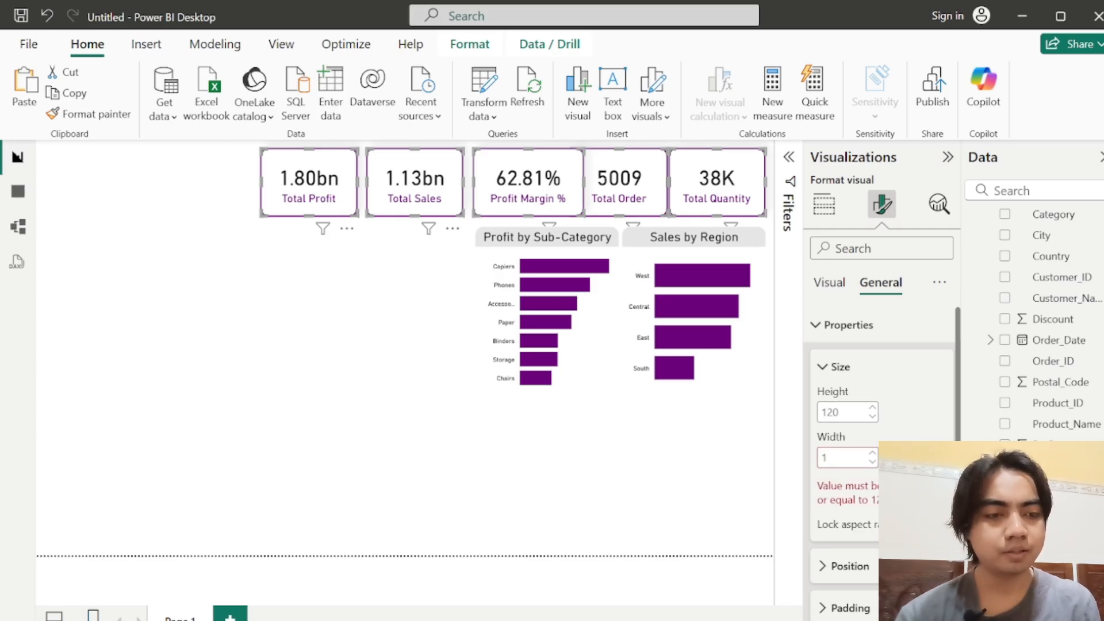
pyautogui.write('50')
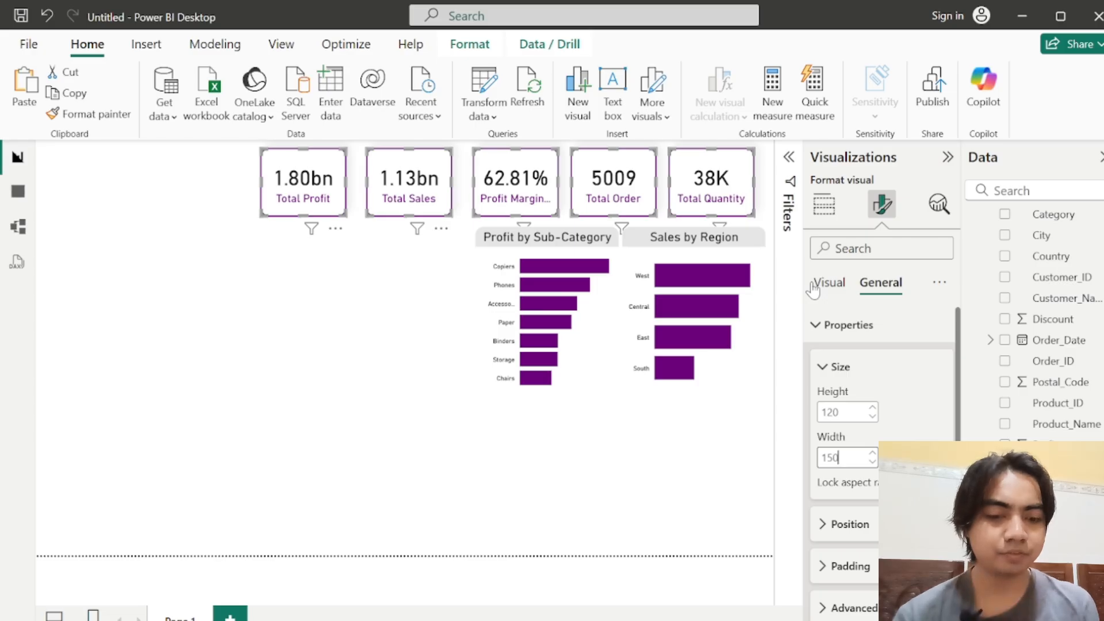
pyautogui.press('Return')
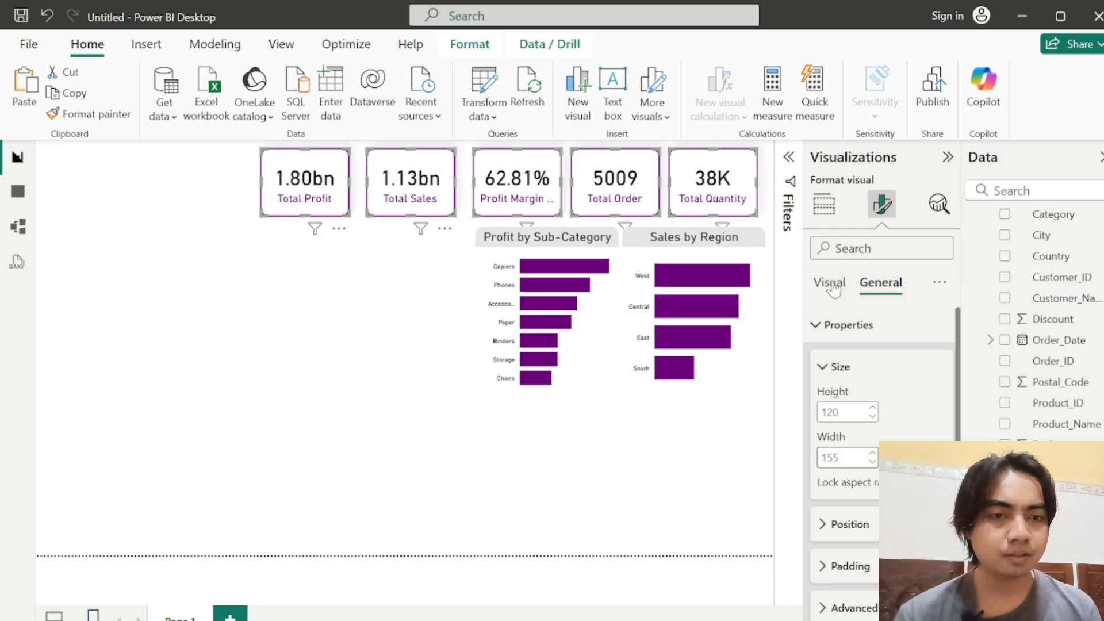
pyautogui.click(834, 289)
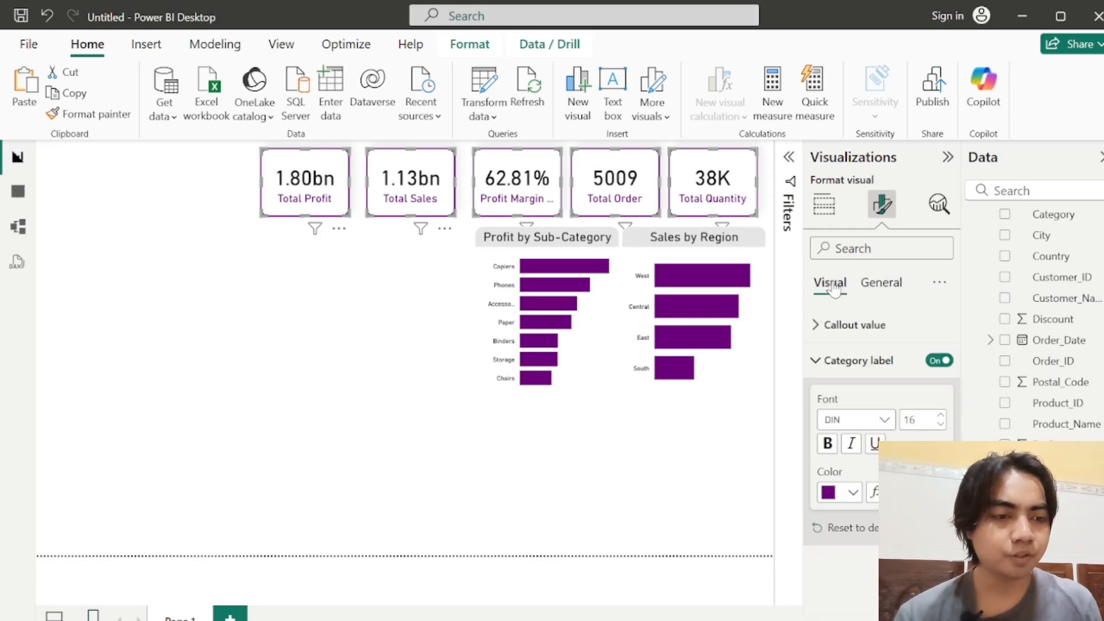
pyautogui.click(814, 361)
pyautogui.click(533, 162)
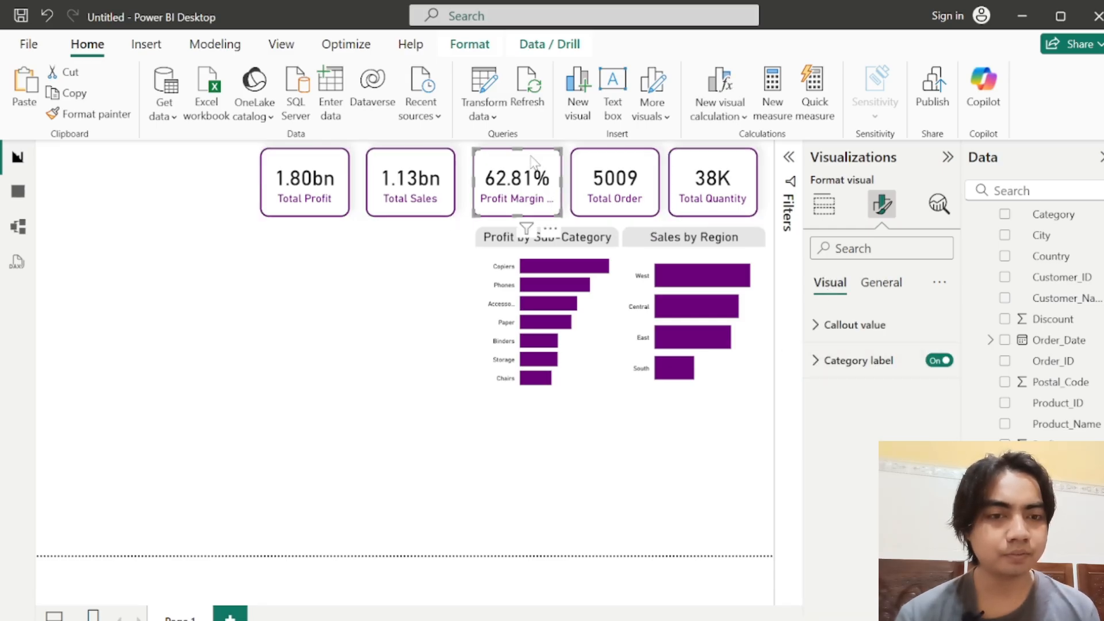
pyautogui.click(824, 204)
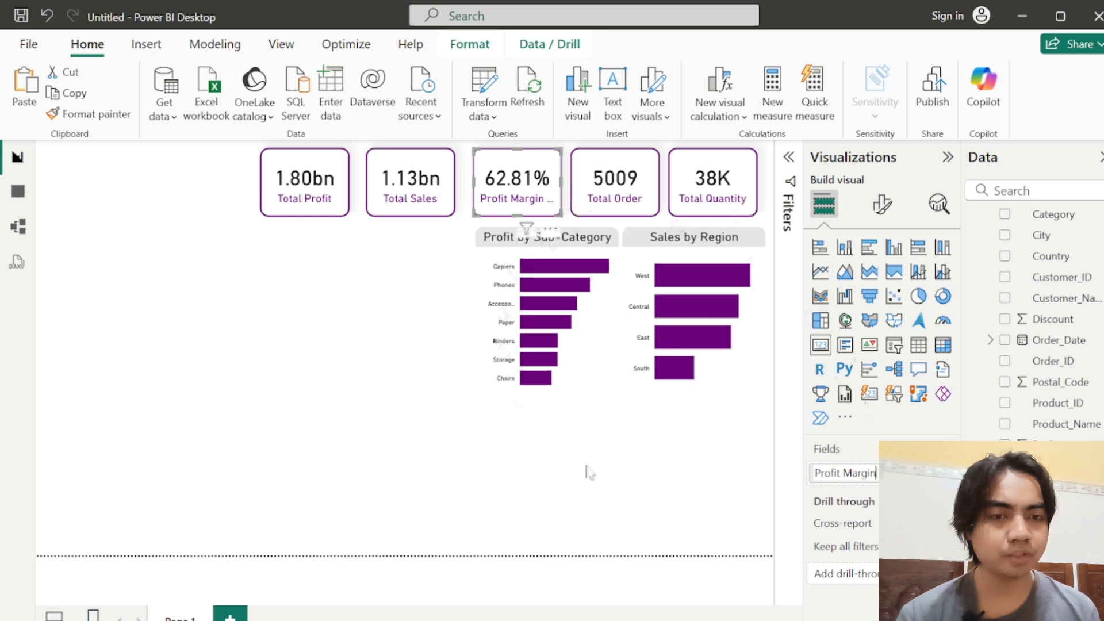
pyautogui.click(677, 416)
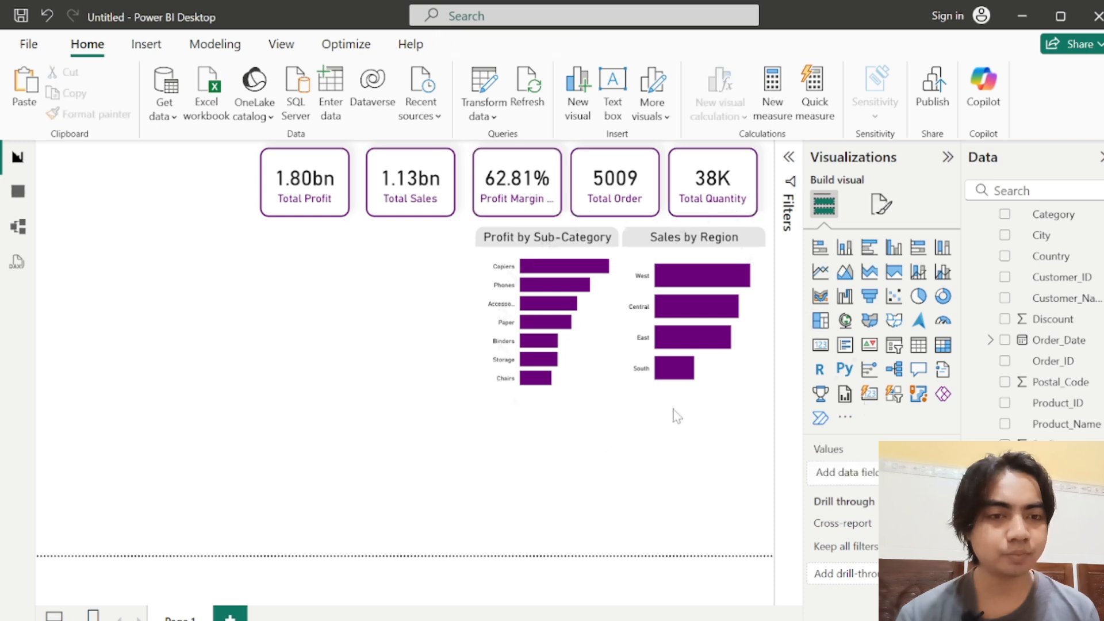
pyautogui.click(544, 183)
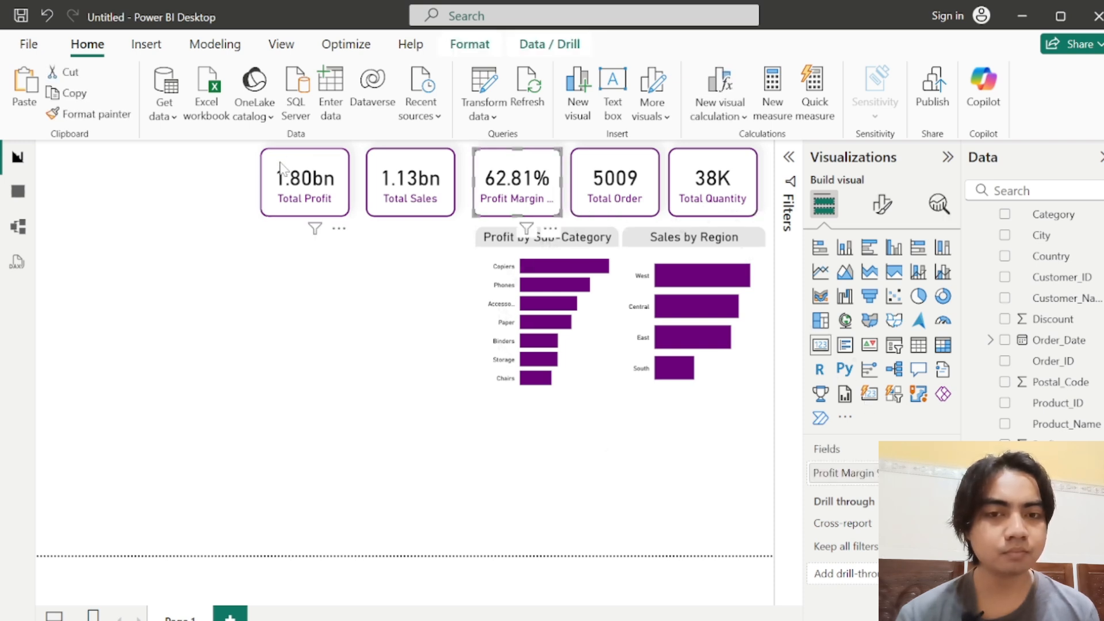
# Step: Select all five measure cards and reduce their category label font size to 15
pyautogui.click(222, 227)
pyautogui.moveTo(251, 232); pyautogui.dragTo(785, 142)
pyautogui.click(886, 218)
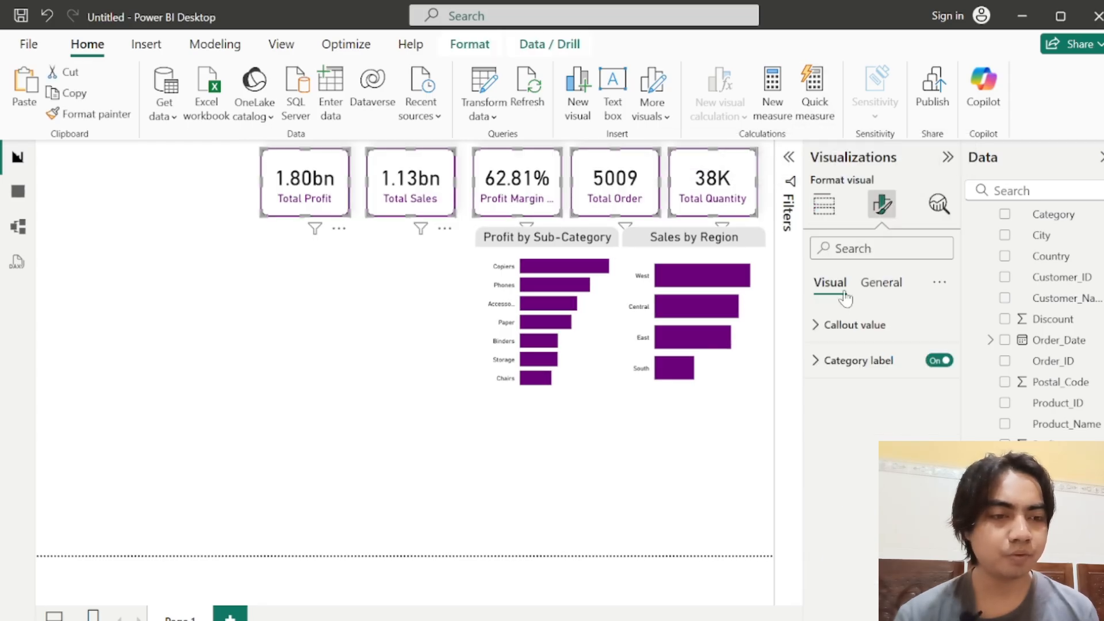
pyautogui.click(815, 361)
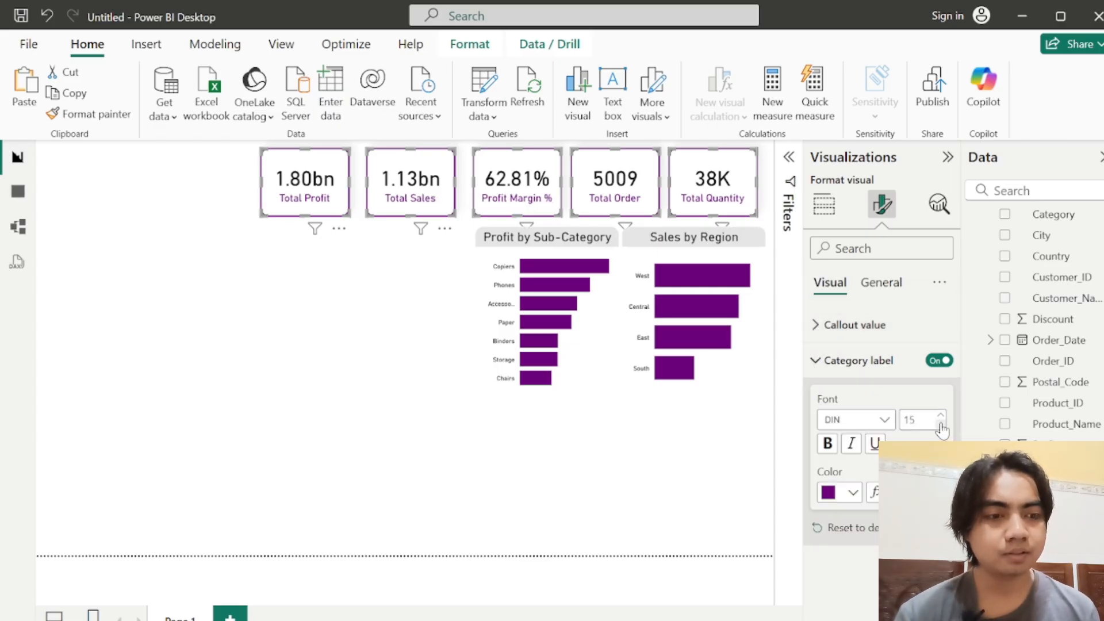
pyautogui.click(819, 361)
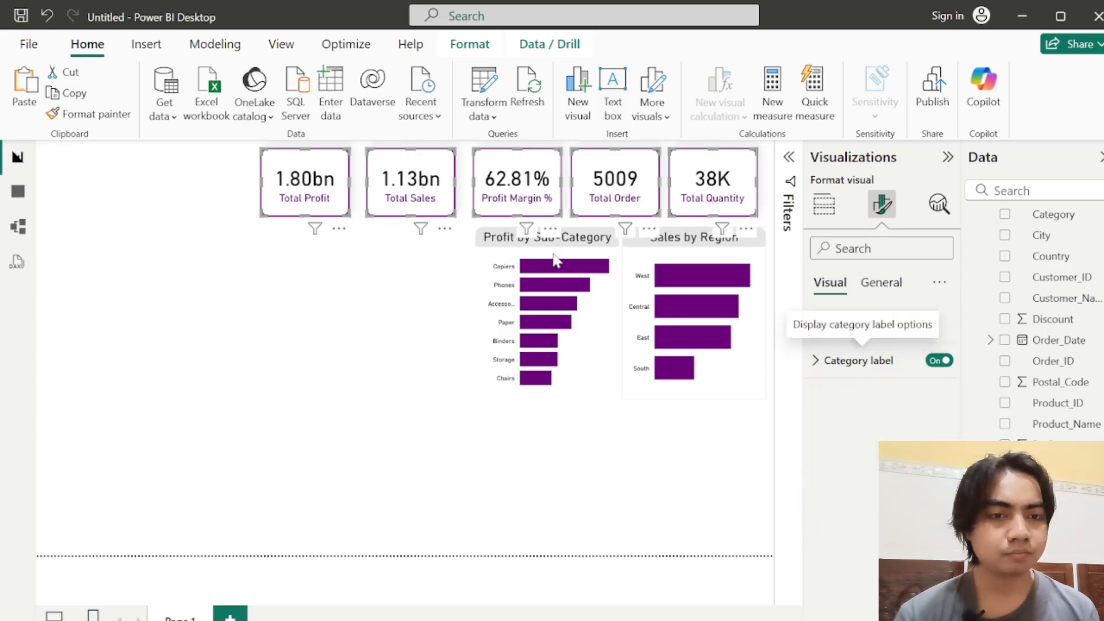
# Step: Rename the field shown on the Profit Margin % card to Profit Margin for this visual
pyautogui.click(537, 202)
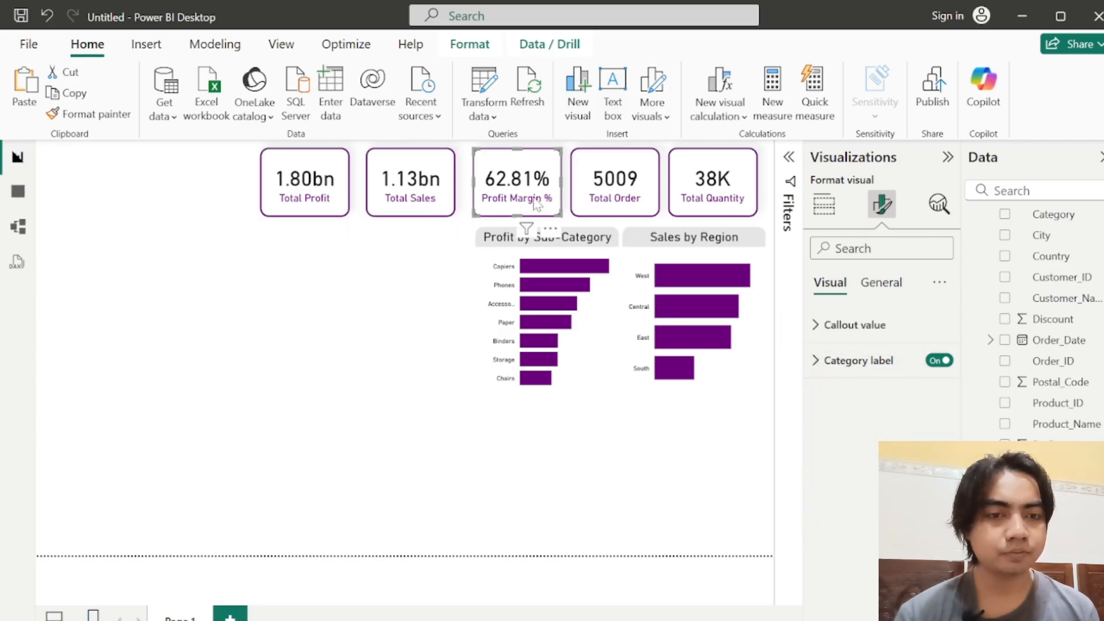
pyautogui.click(816, 361)
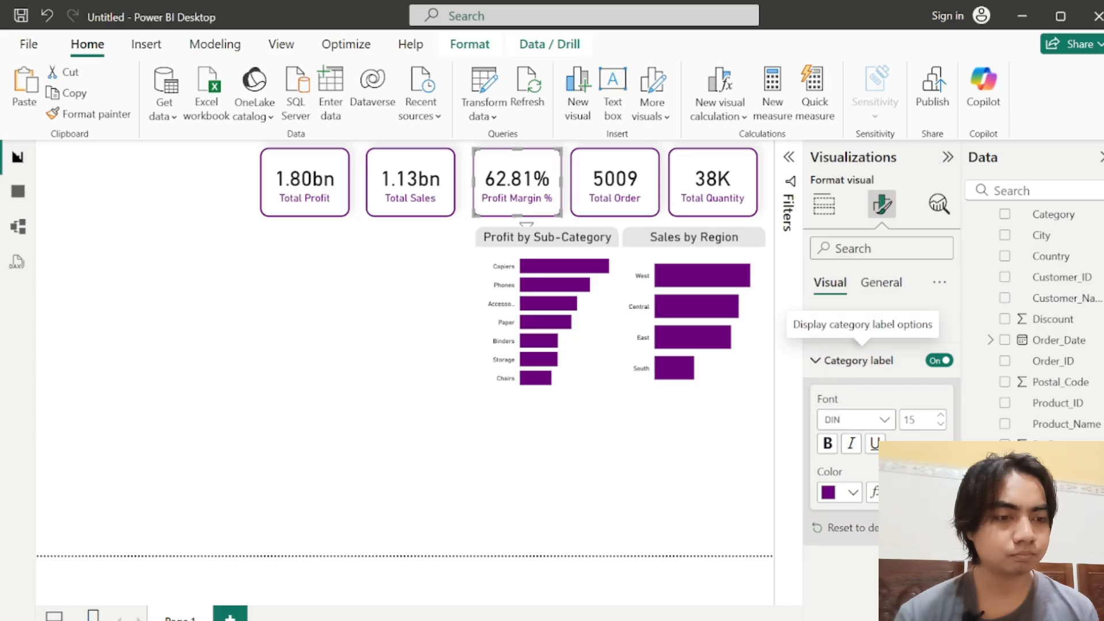
pyautogui.click(948, 332)
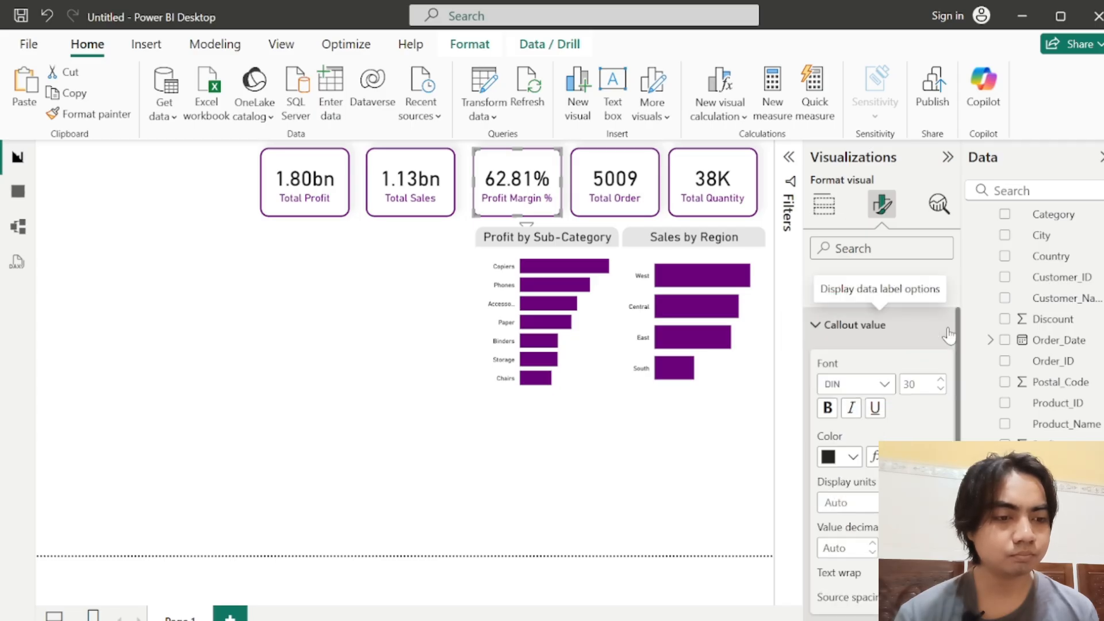
pyautogui.click(823, 206)
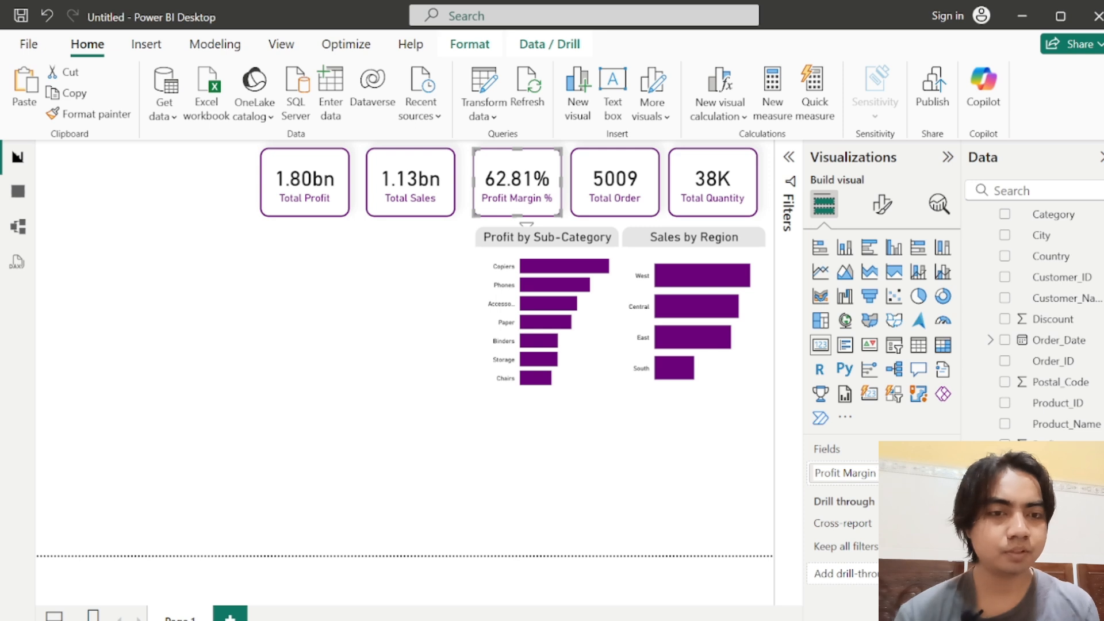
pyautogui.press('Return')
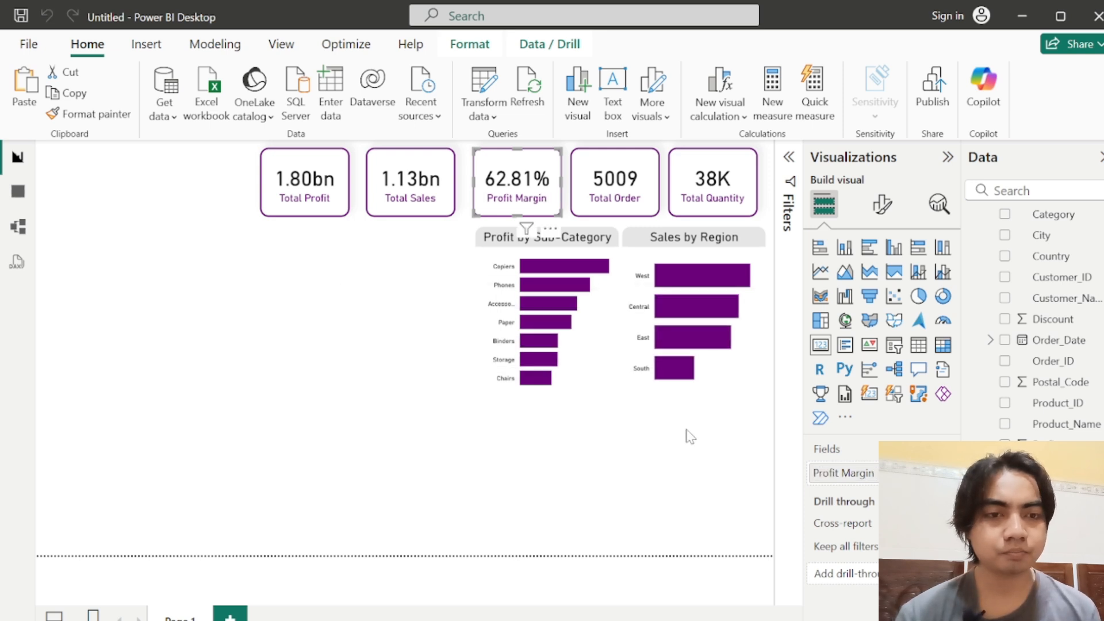
pyautogui.click(690, 437)
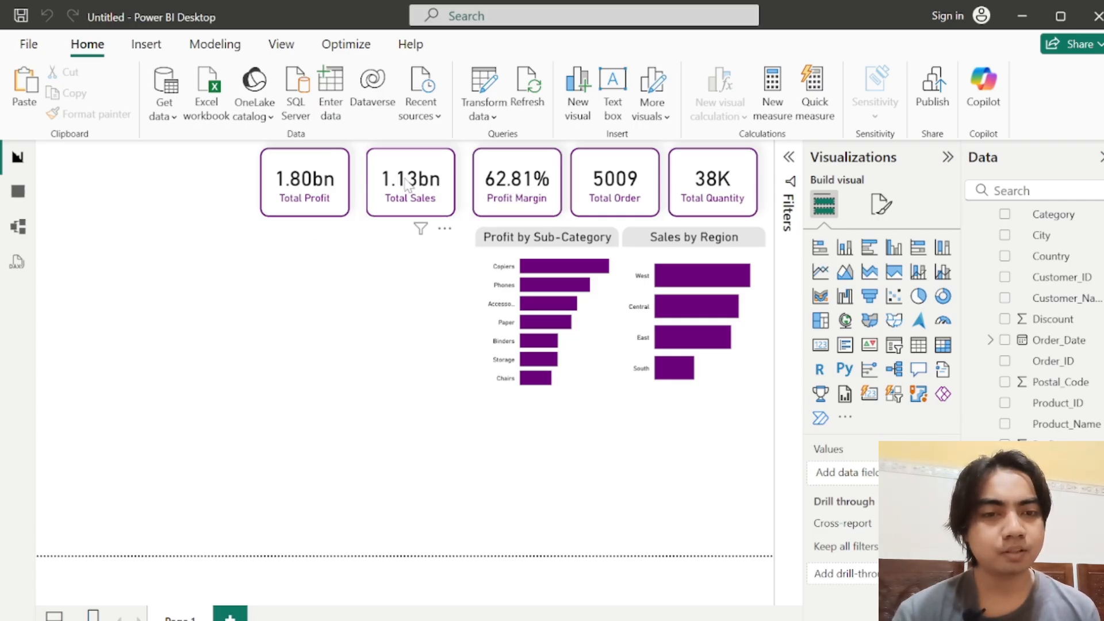
# Step: Reposition the five measure cards so they sit evenly spaced in one row above the bar charts
pyautogui.moveTo(405, 179); pyautogui.dragTo(356, 185)
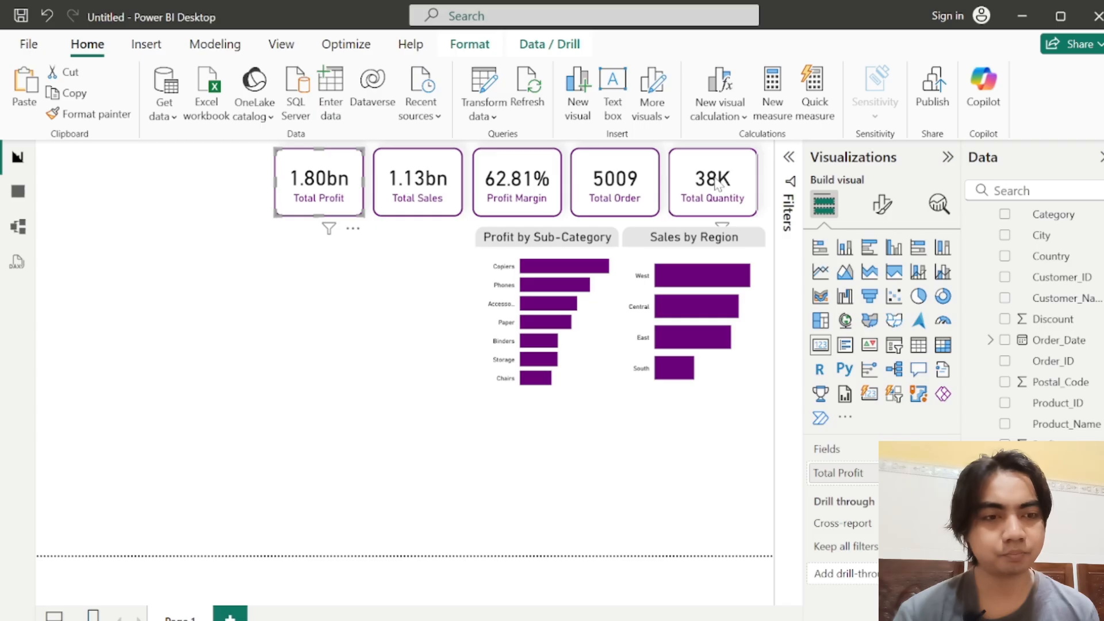
pyautogui.moveTo(724, 185); pyautogui.dragTo(732, 185)
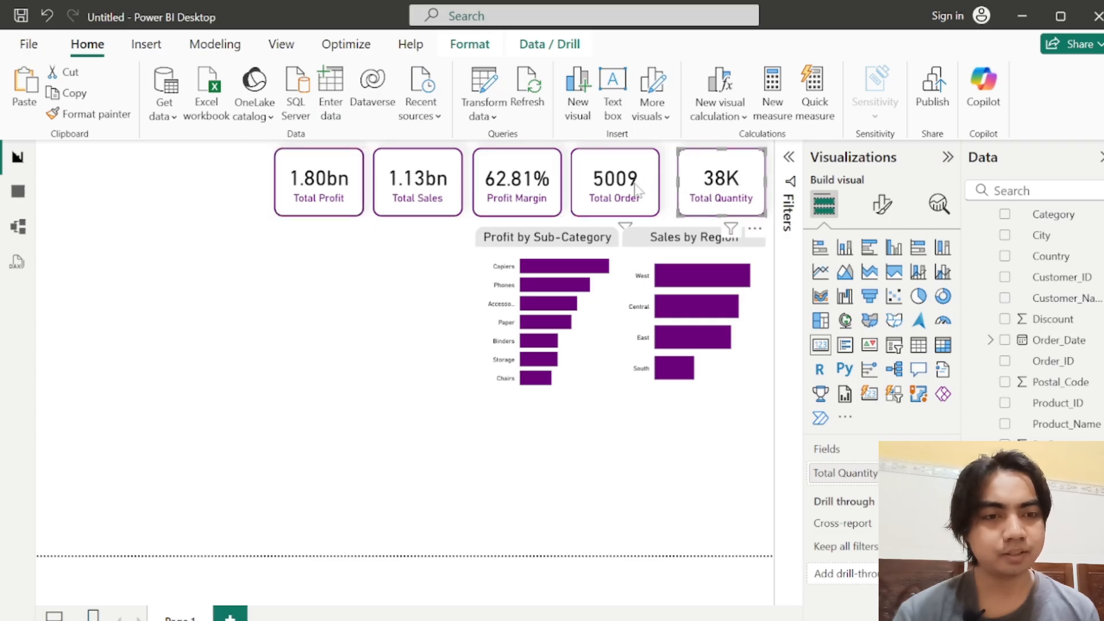
pyautogui.moveTo(625, 189)
pyautogui.mouseDown()
pyautogui.moveTo(636, 189)
pyautogui.moveTo(625, 189)
pyautogui.mouseUp()
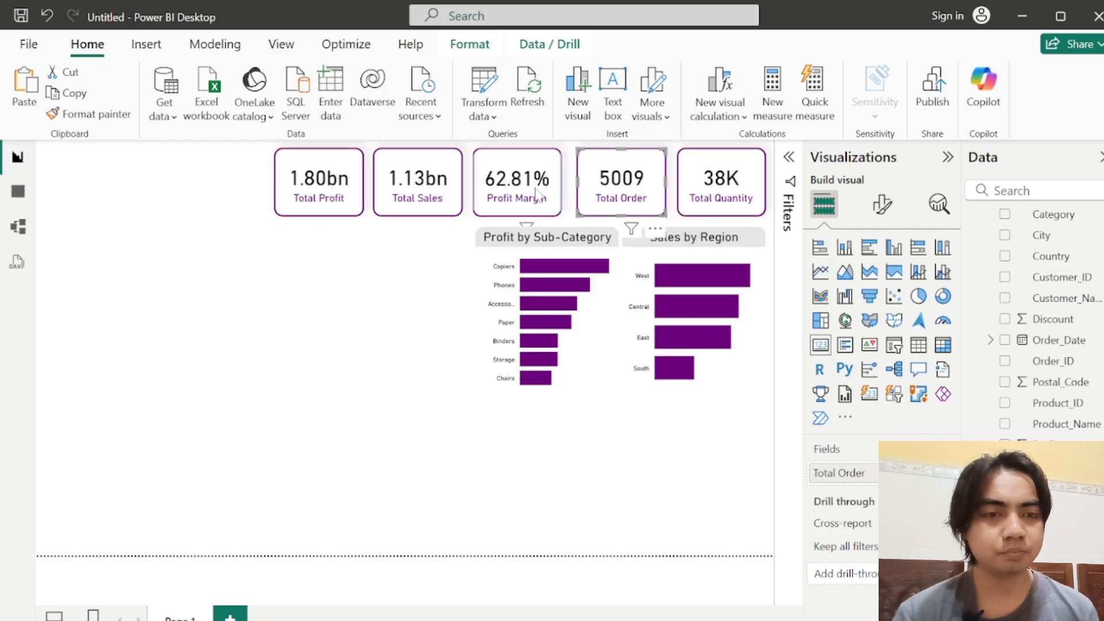
pyautogui.moveTo(518, 192); pyautogui.dragTo(523, 192)
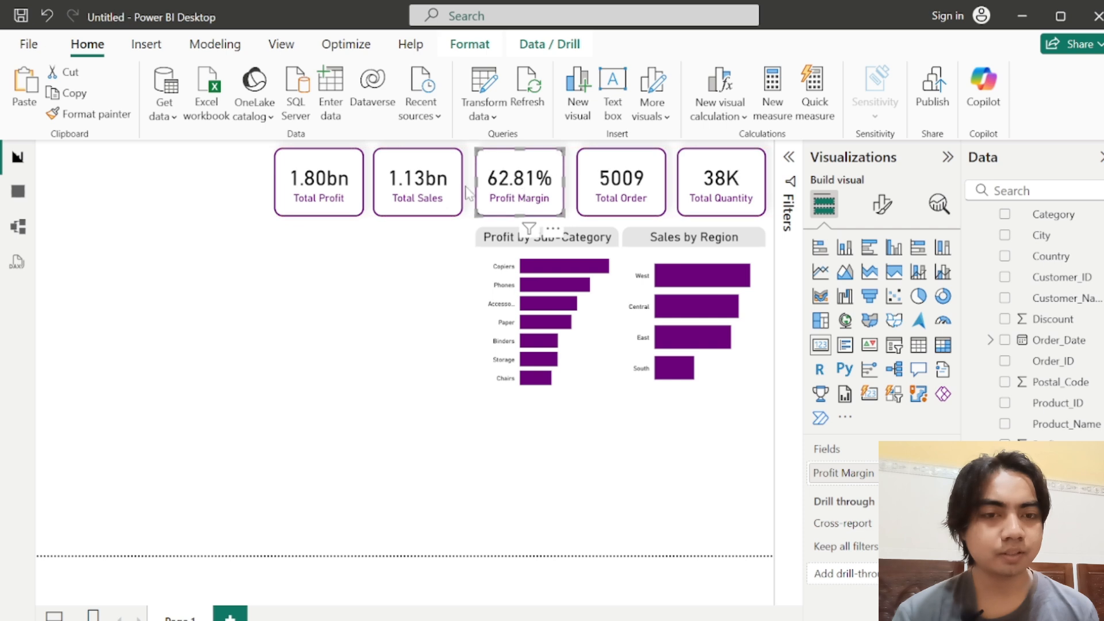
pyautogui.click(405, 192)
pyautogui.click(408, 289)
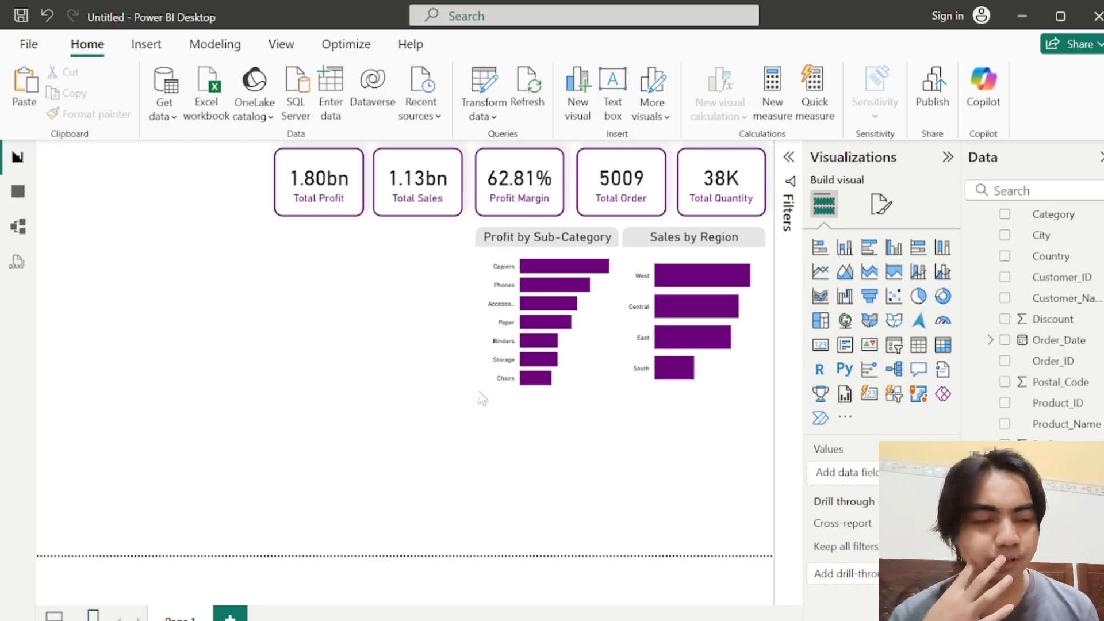
# Step: Insert a matrix visual with Category and Sub_Category from vw_superstore_data as its row hierarchy
pyautogui.click(943, 345)
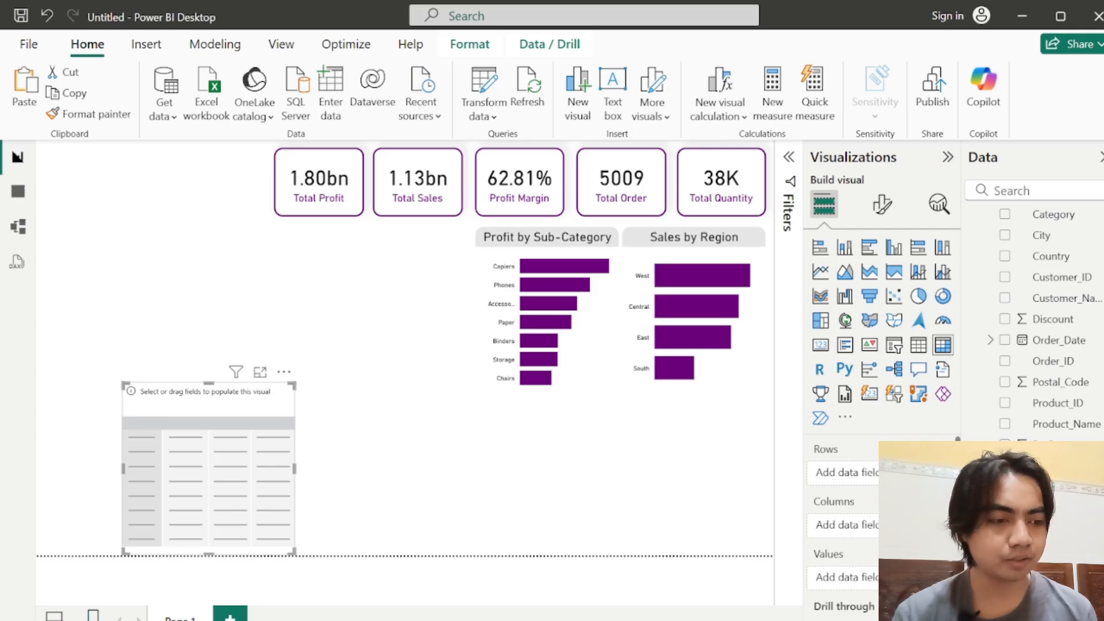
pyautogui.scroll(3, 1051, 390)
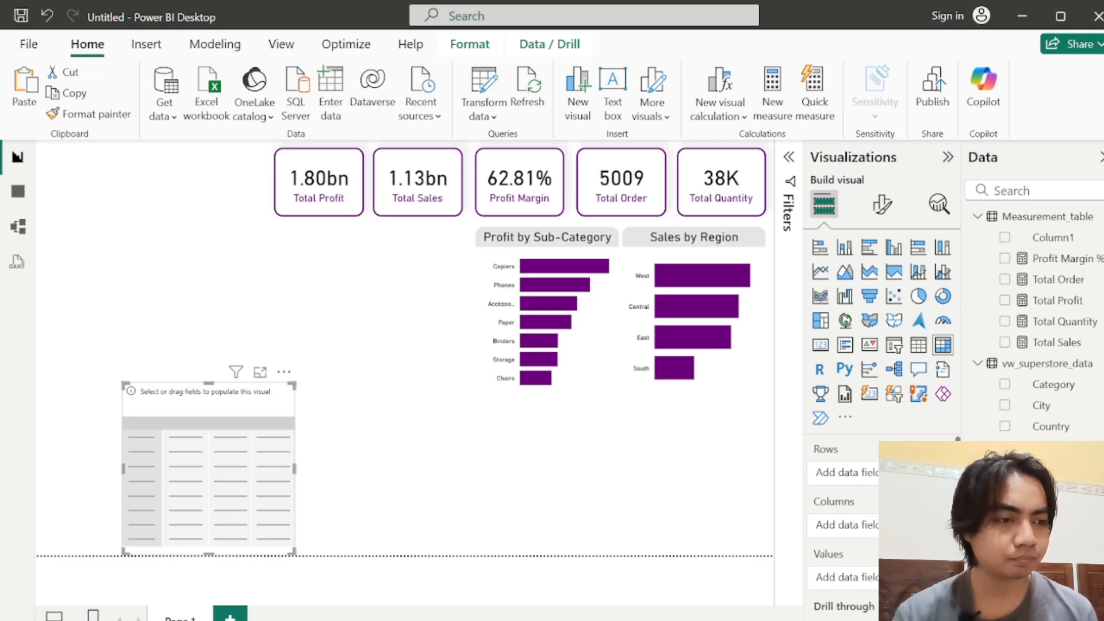
pyautogui.moveTo(1051, 391); pyautogui.dragTo(839, 473)
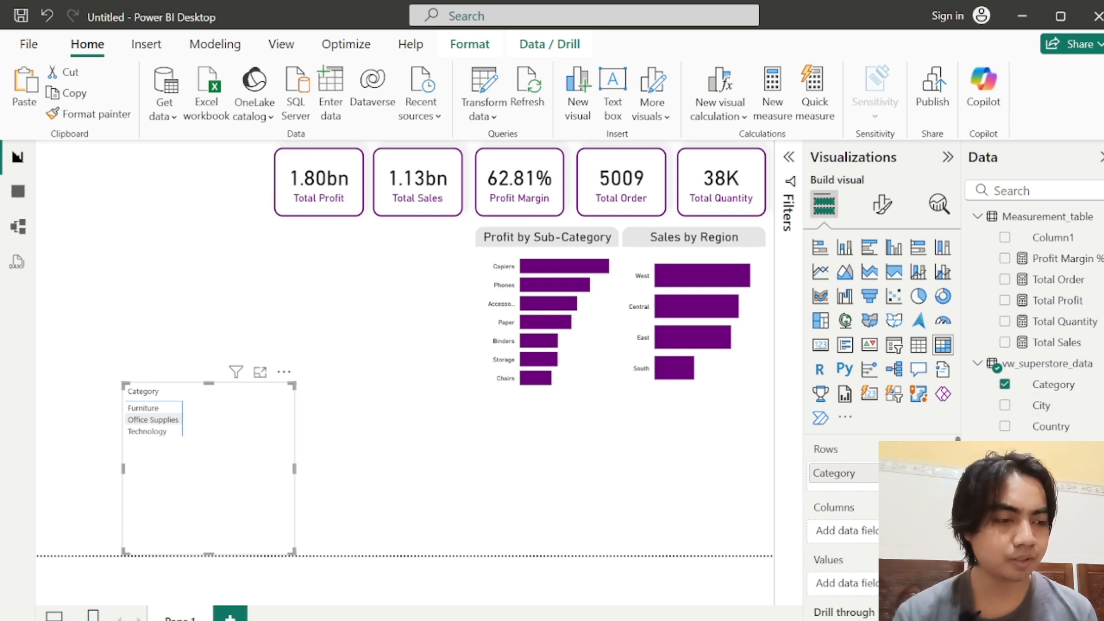
pyautogui.scroll(-3, 1035, 322)
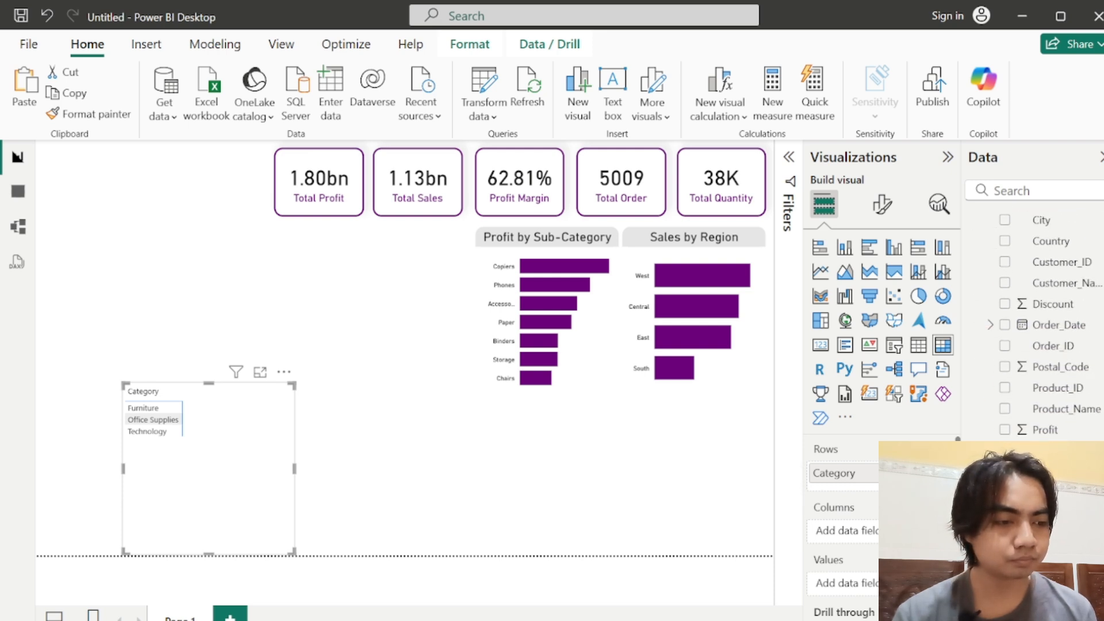
pyautogui.moveTo(908, 494); pyautogui.dragTo(874, 493)
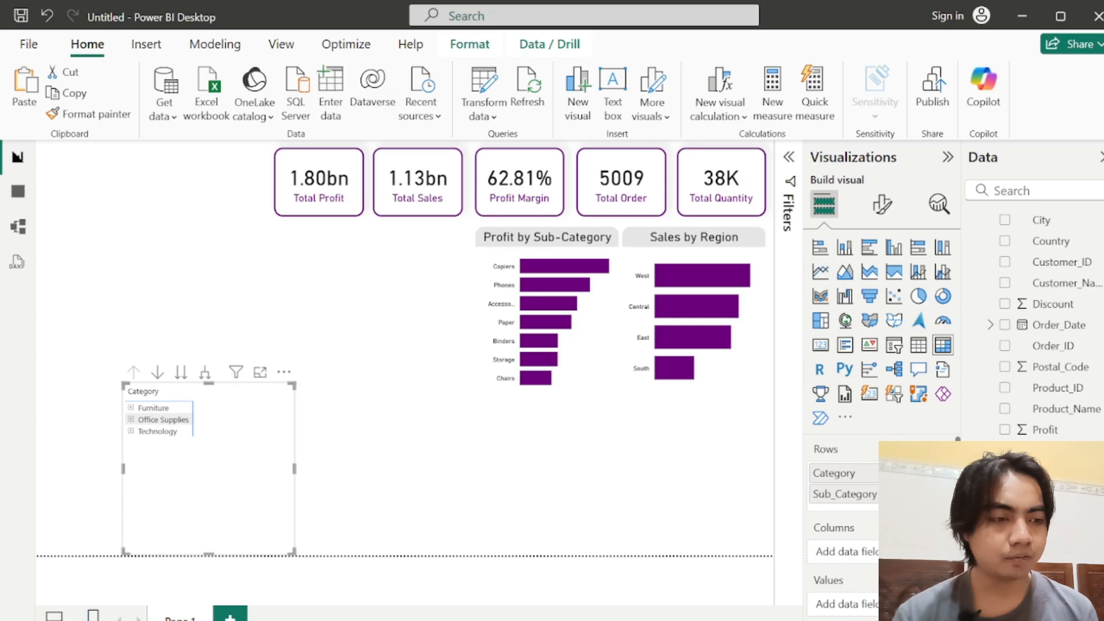
# Step: Add Sales, Profit and Quantity from vw_superstore_data as the matrix values
pyautogui.scroll(4, 1035, 322)
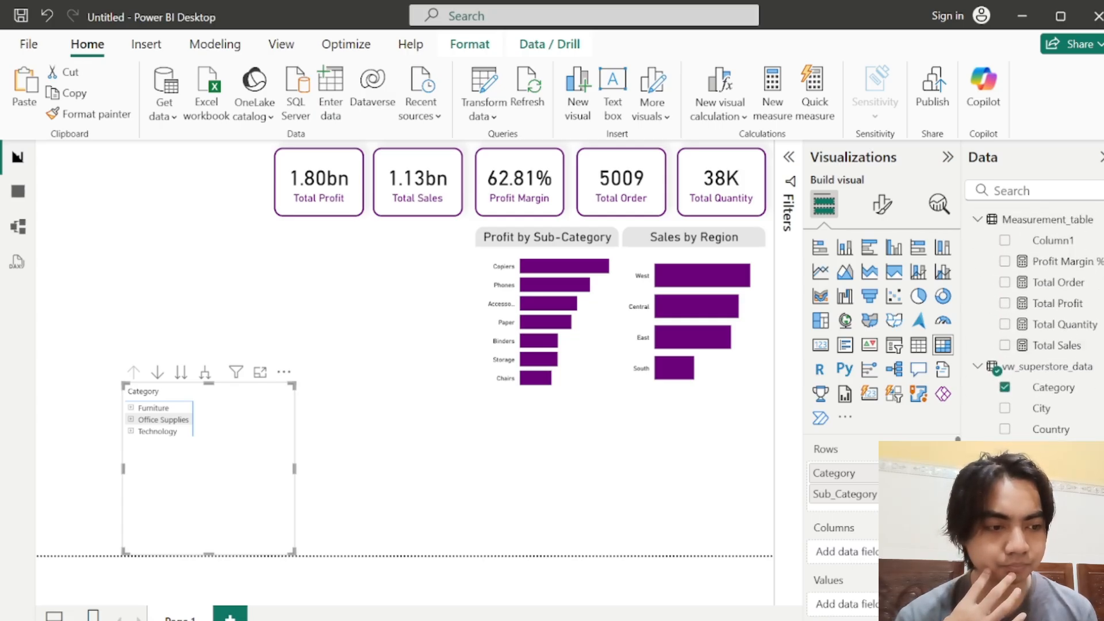
pyautogui.scroll(-4, 1035, 322)
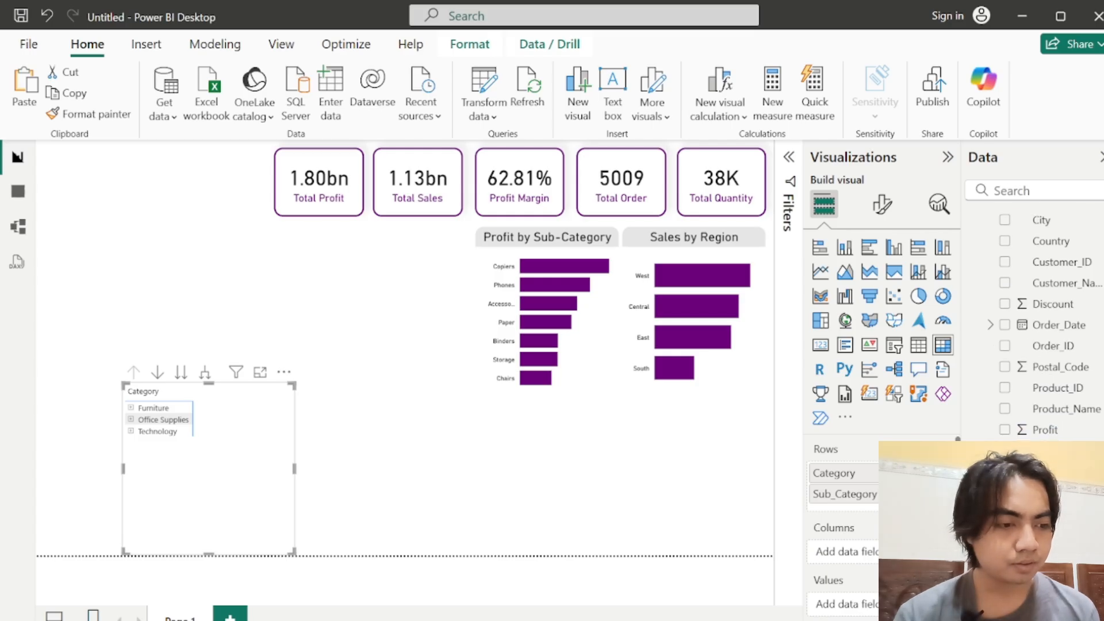
pyautogui.moveTo(1044, 511); pyautogui.dragTo(875, 607)
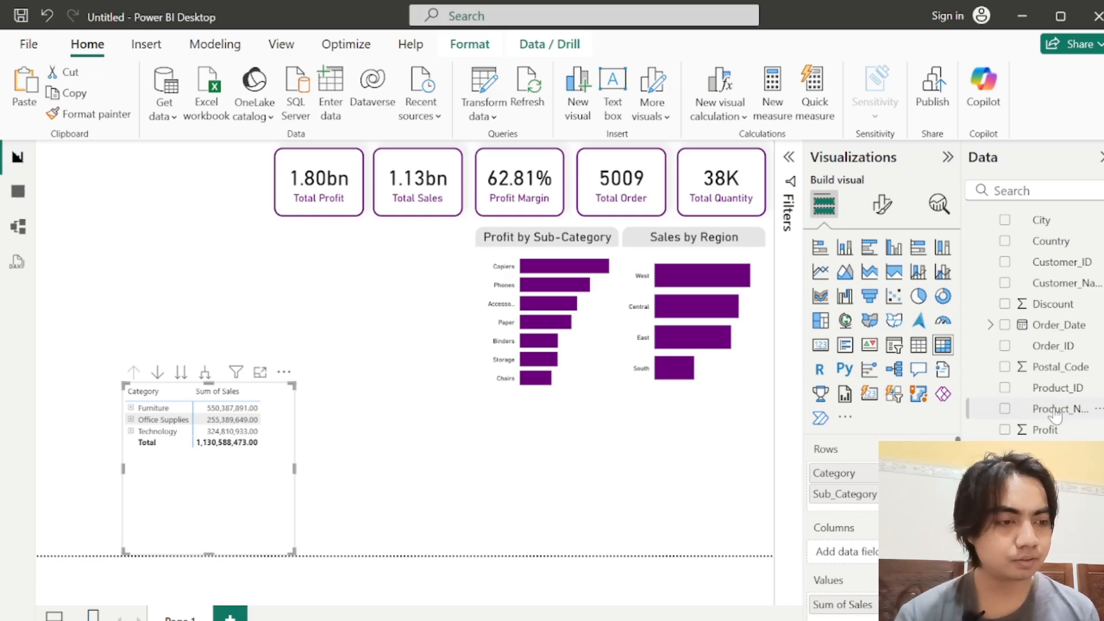
pyautogui.moveTo(1050, 432); pyautogui.dragTo(858, 611)
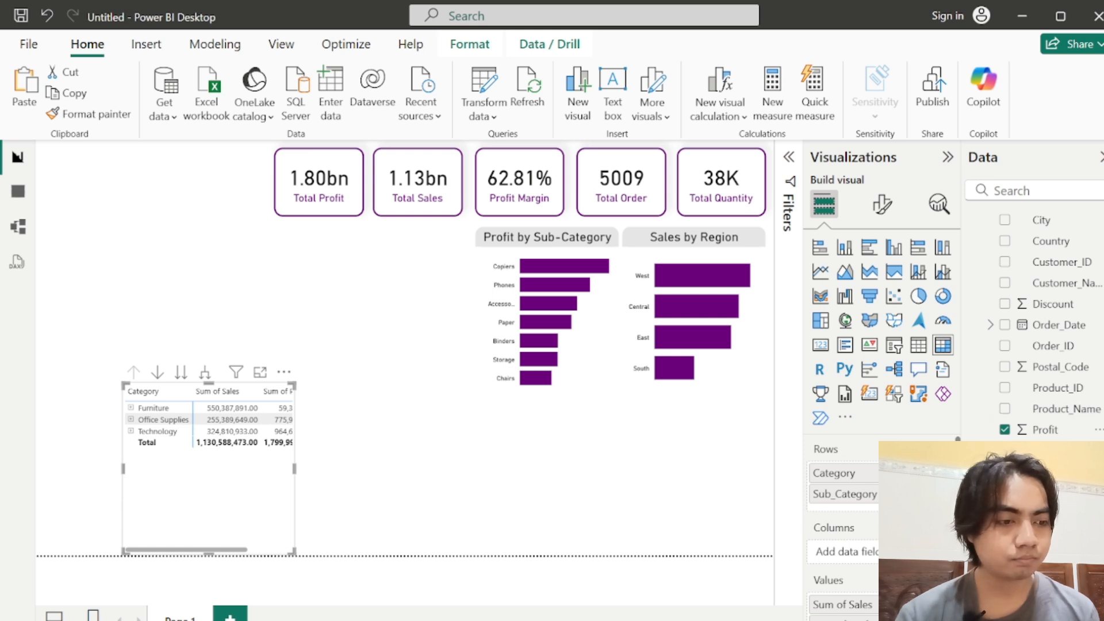
pyautogui.scroll(1, 1035, 322)
pyautogui.scroll(-1, 1035, 322)
pyautogui.scroll(-3, 842, 518)
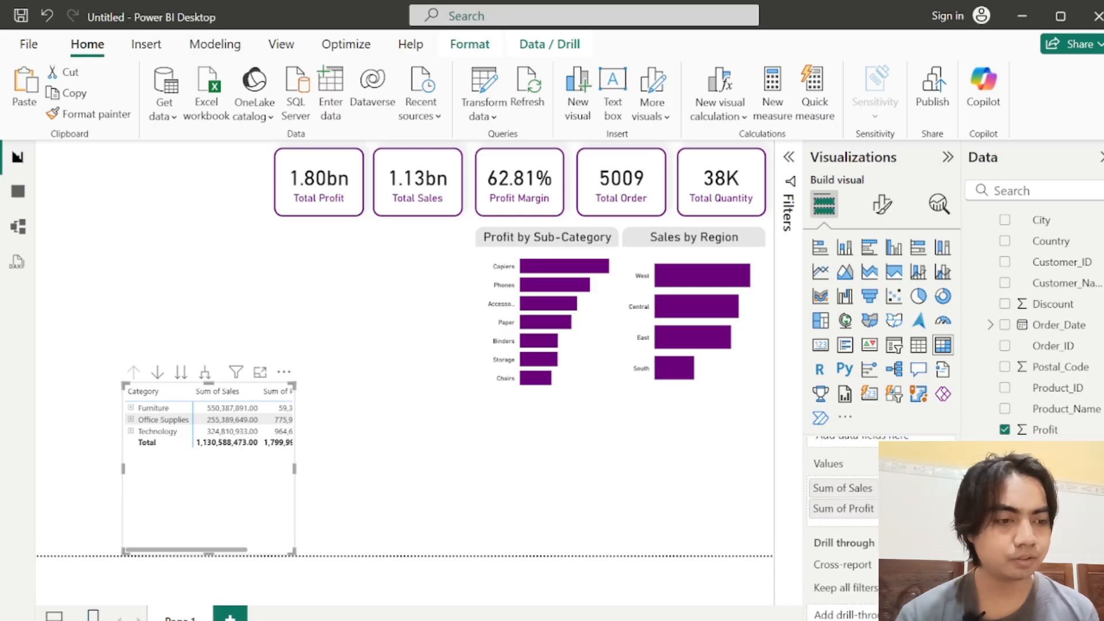
pyautogui.moveTo(1049, 450); pyautogui.dragTo(841, 520)
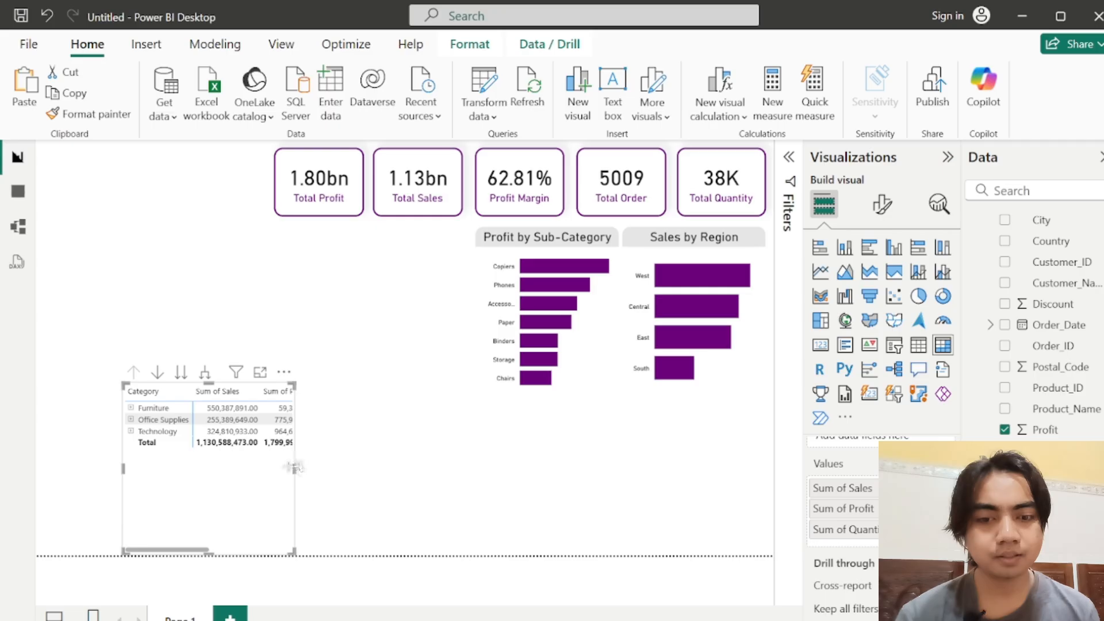
# Step: Widen the matrix to show all its columns, move it beneath the two bar charts and adjust its edges to fit there
pyautogui.moveTo(295, 469); pyautogui.dragTo(394, 475)
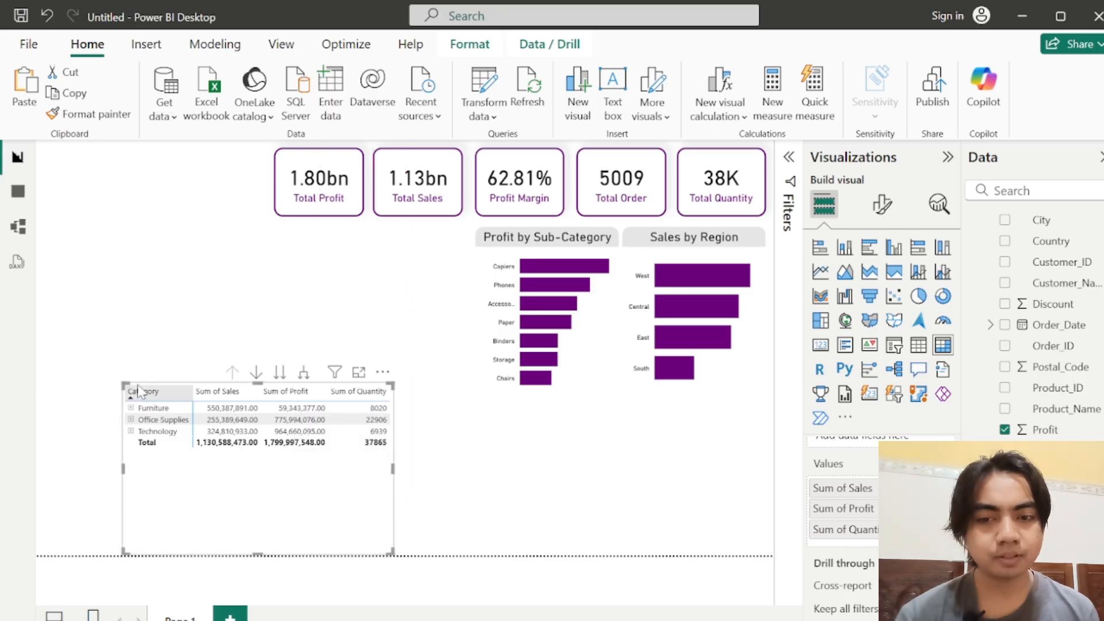
pyautogui.moveTo(138, 391); pyautogui.dragTo(510, 396)
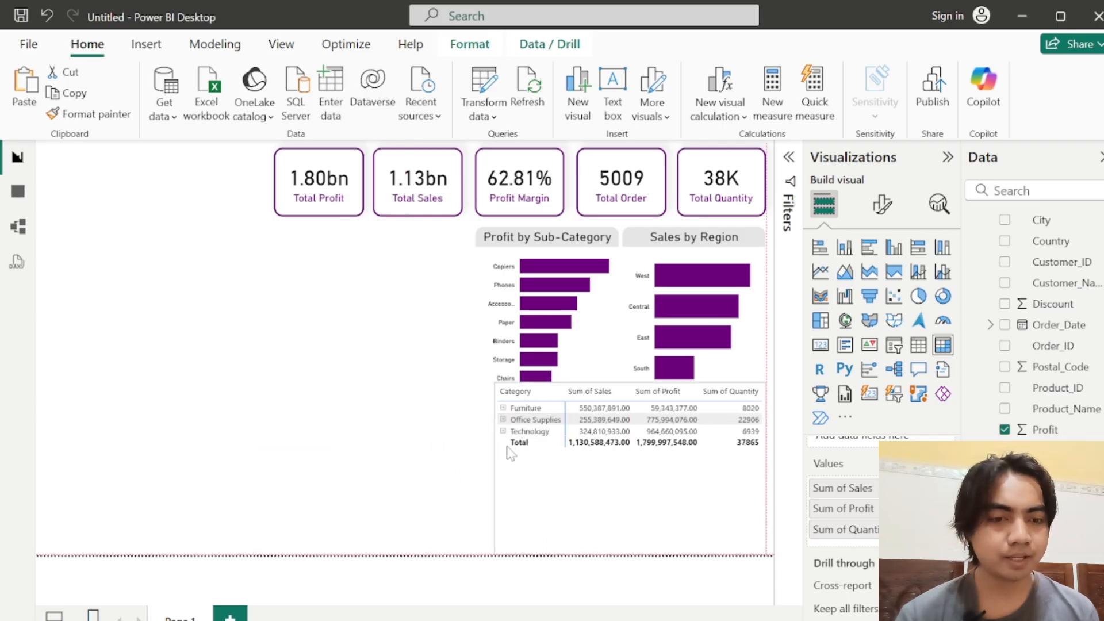
pyautogui.moveTo(507, 446); pyautogui.dragTo(507, 447)
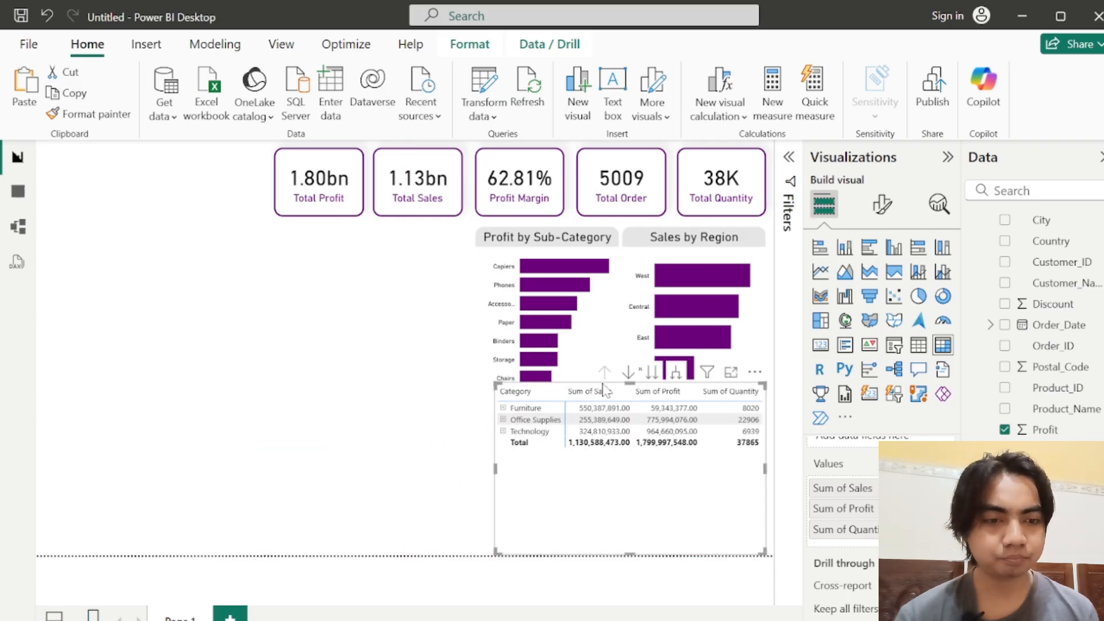
pyautogui.moveTo(628, 382); pyautogui.dragTo(630, 391)
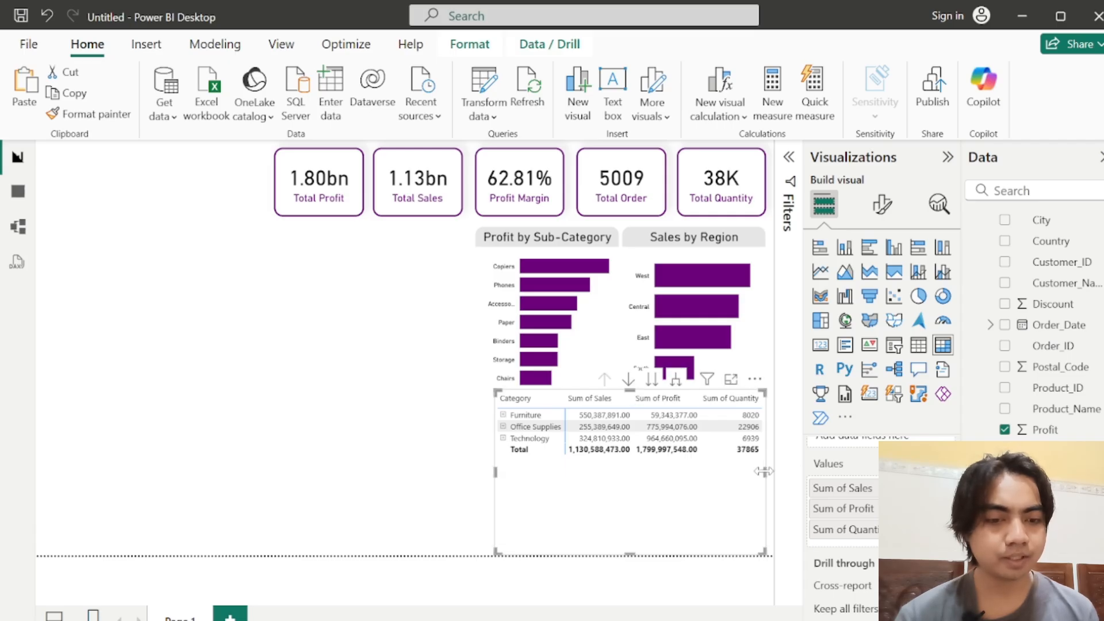
pyautogui.moveTo(764, 472); pyautogui.dragTo(772, 472)
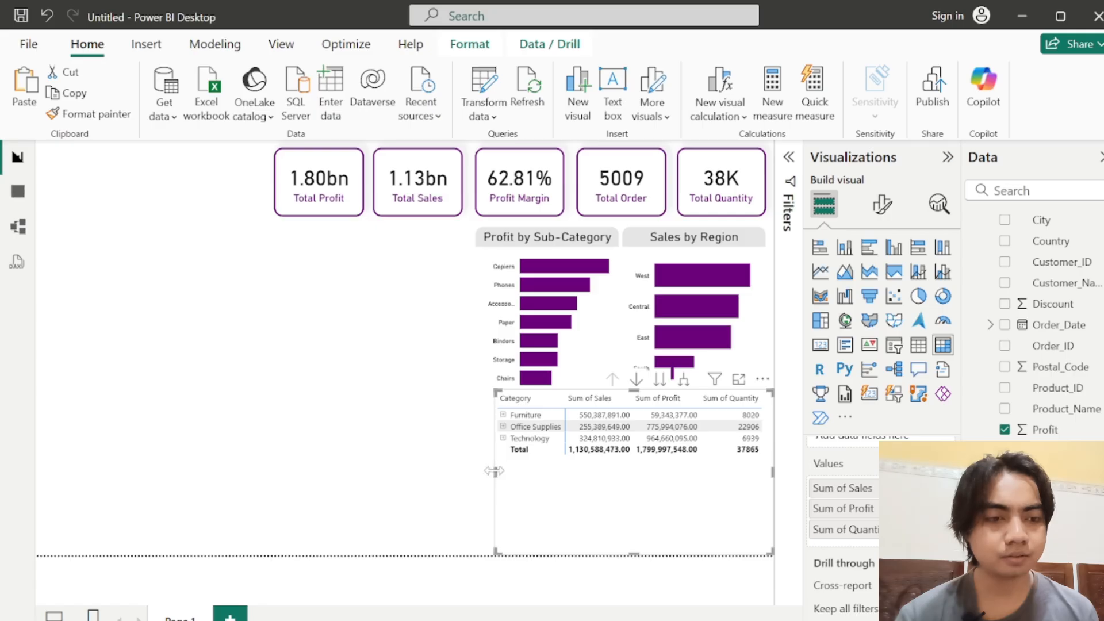
pyautogui.moveTo(496, 473); pyautogui.dragTo(502, 473)
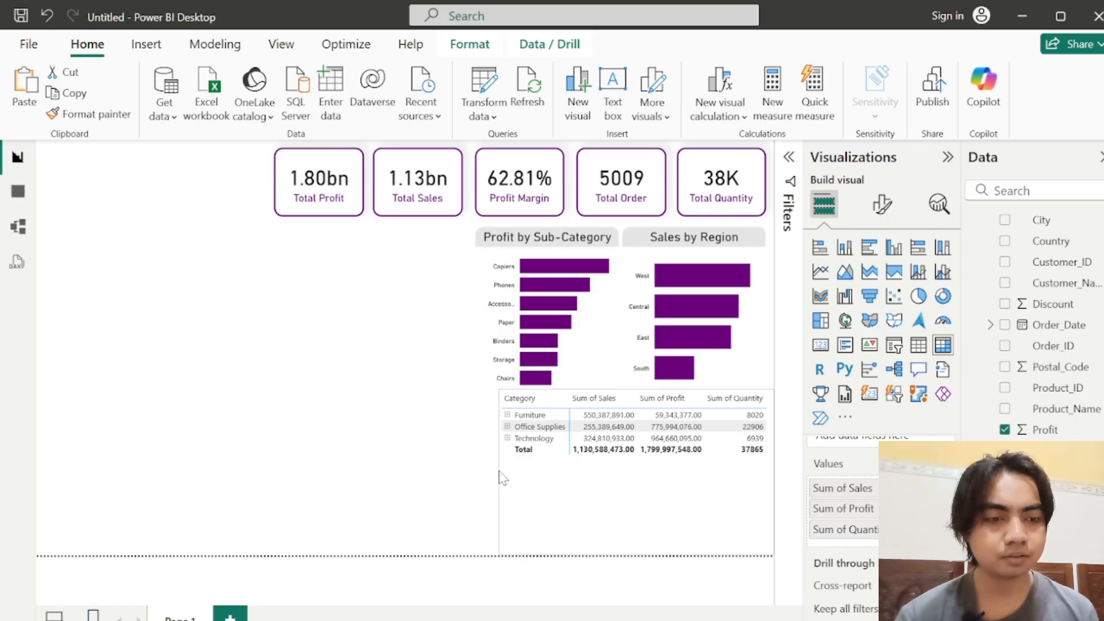
# Step: Expand the Furniture and Office Supplies rows in the matrix and widen it slightly to fit the Quantity column
pyautogui.click(508, 416)
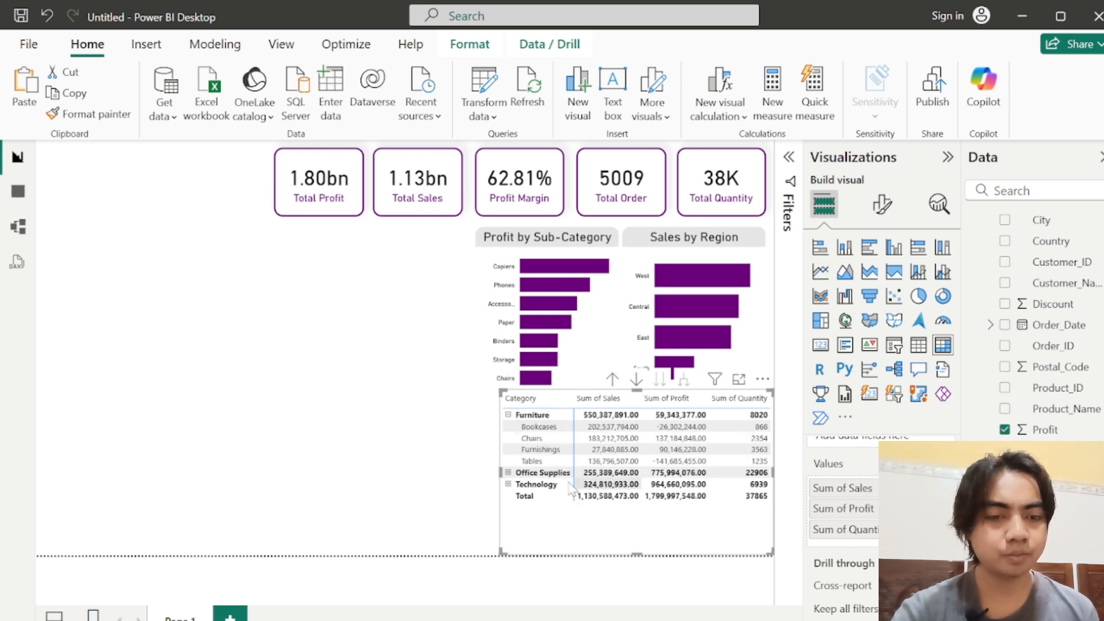
pyautogui.click(508, 473)
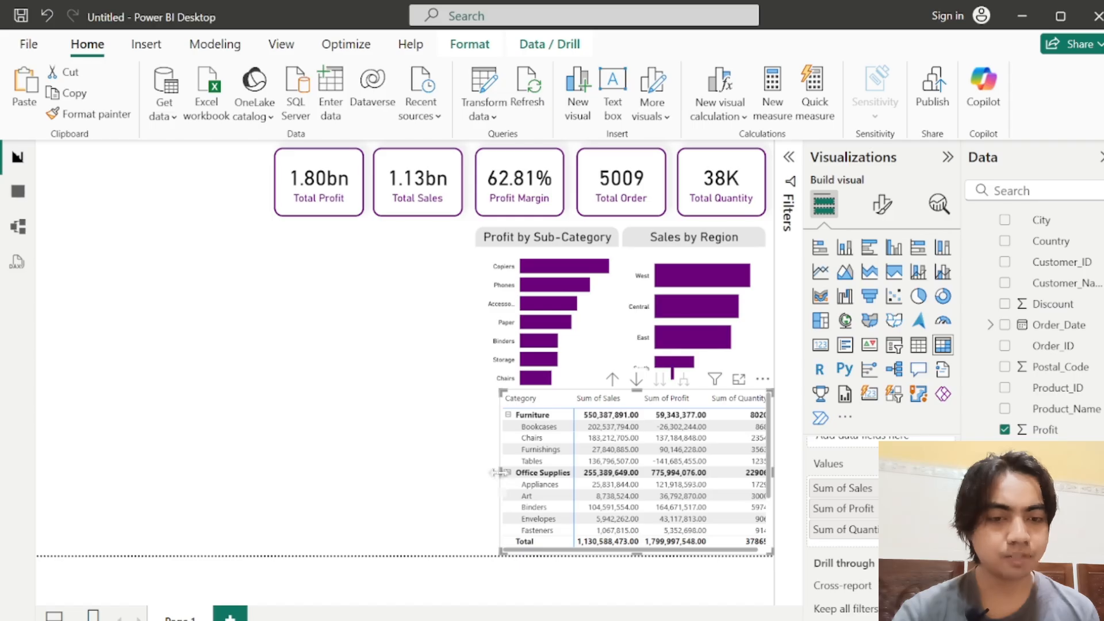
pyautogui.moveTo(498, 472); pyautogui.dragTo(491, 472)
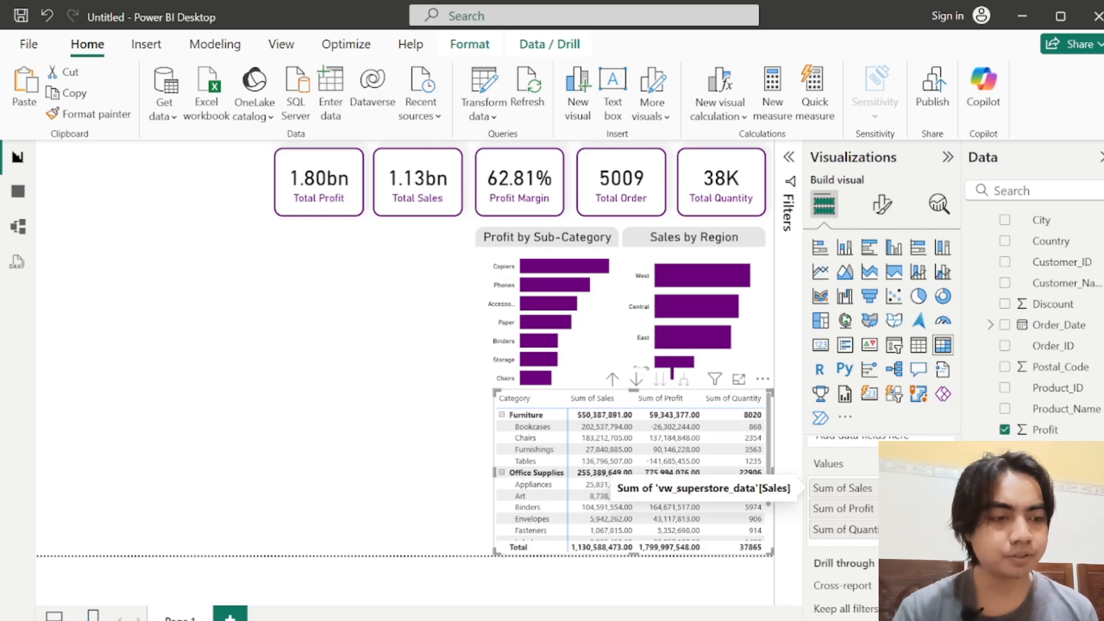
# Step: Rename the matrix's Sum of Sales value to Total Sales for this visual
pyautogui.doubleClick(843, 489)
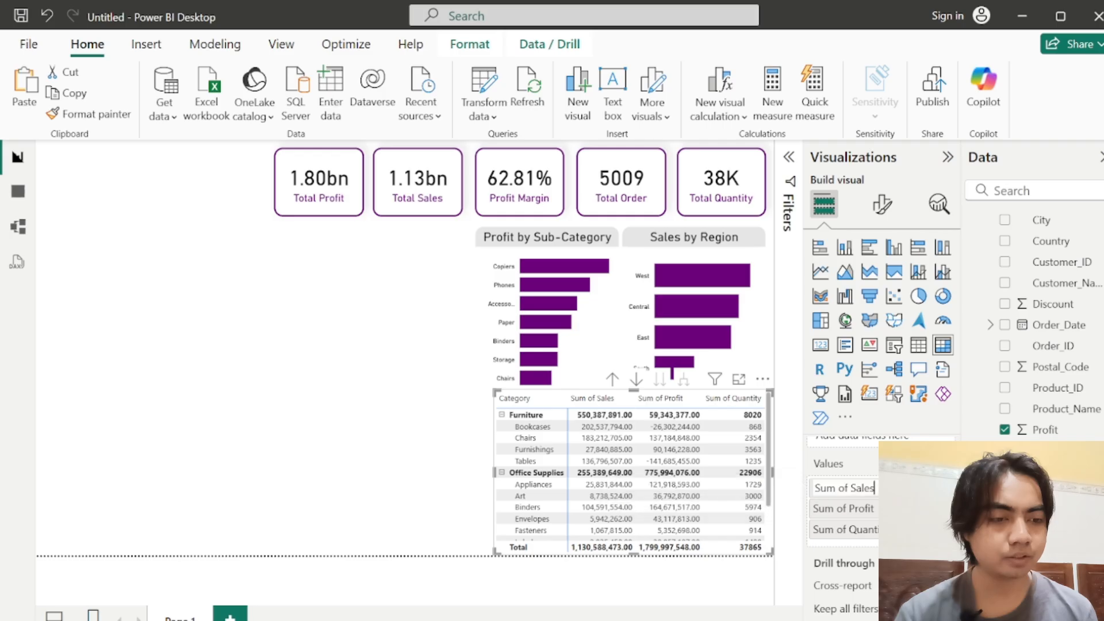
pyautogui.hotkey('shift', 'Home')
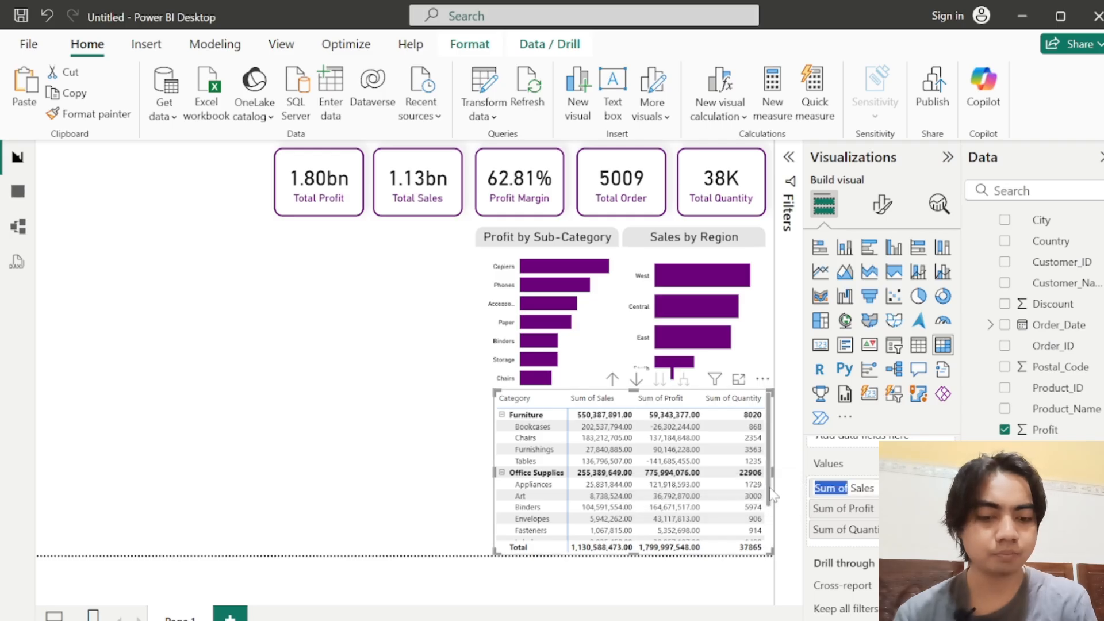
pyautogui.press('BackSpace')
pyautogui.write('Total')
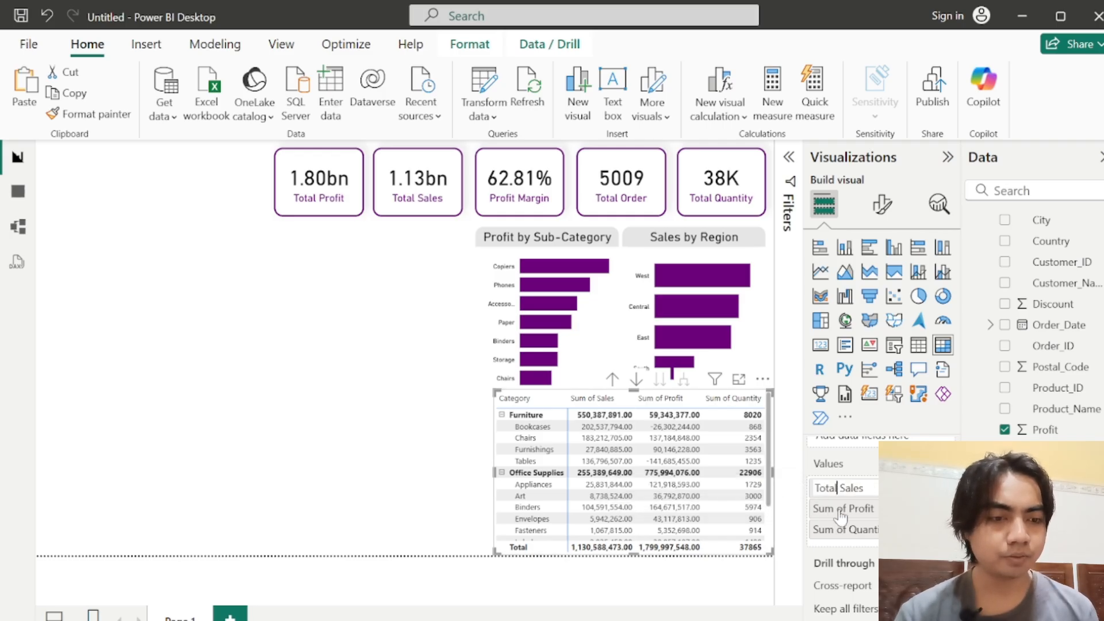
pyautogui.press('Return')
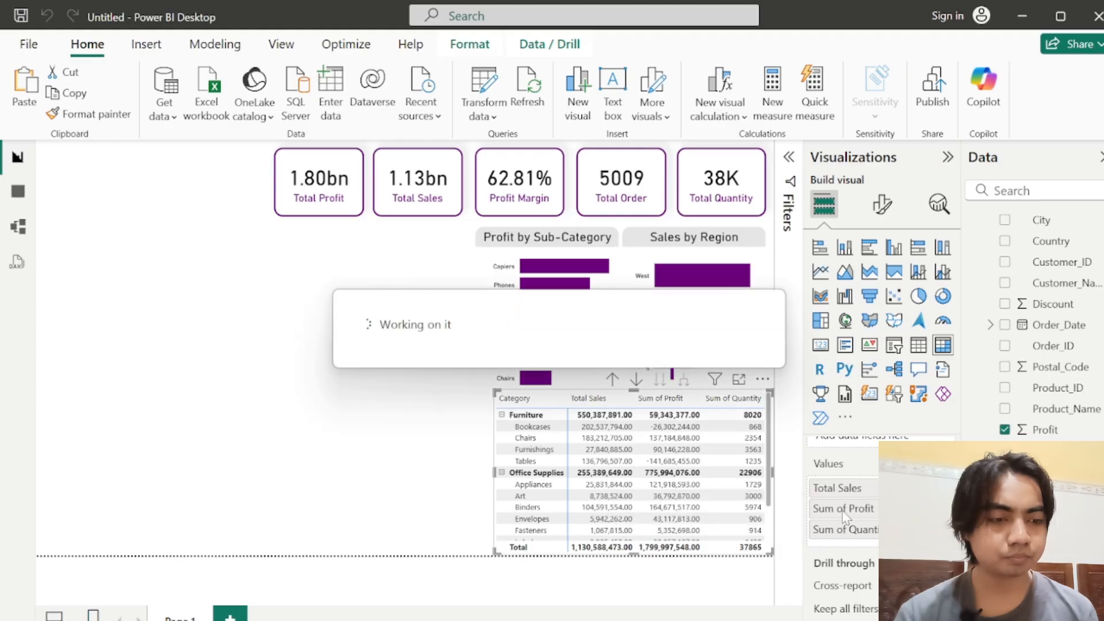
# Step: Rename the matrix's Sum of Profit value to Total Profit for this visual
pyautogui.doubleClick(844, 510)
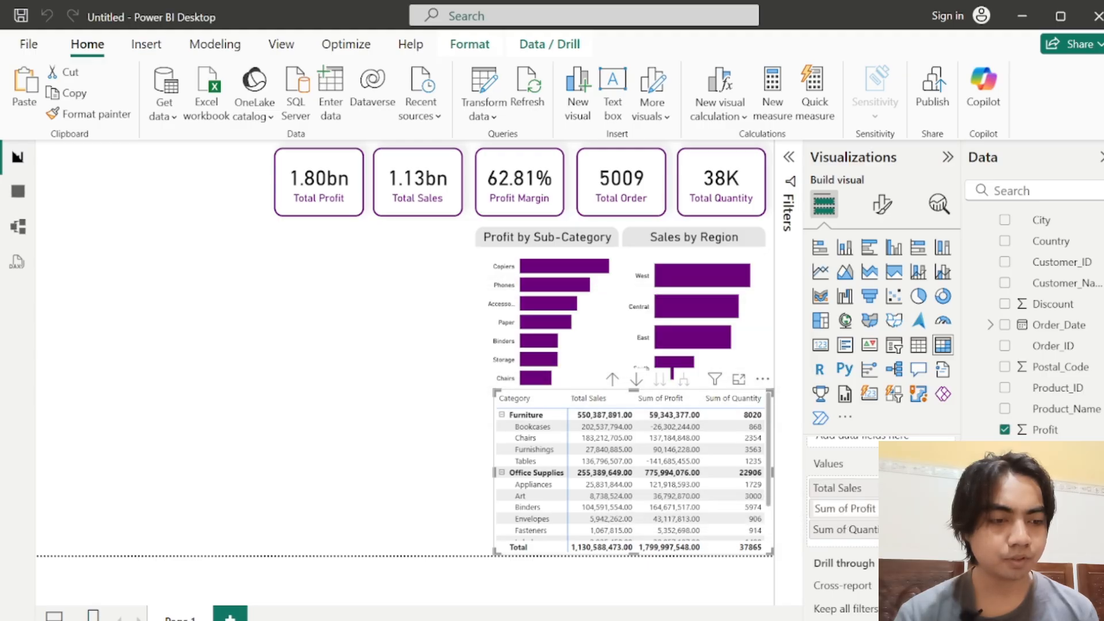
pyautogui.moveTo(848, 509); pyautogui.dragTo(748, 511)
pyautogui.write('Tot')
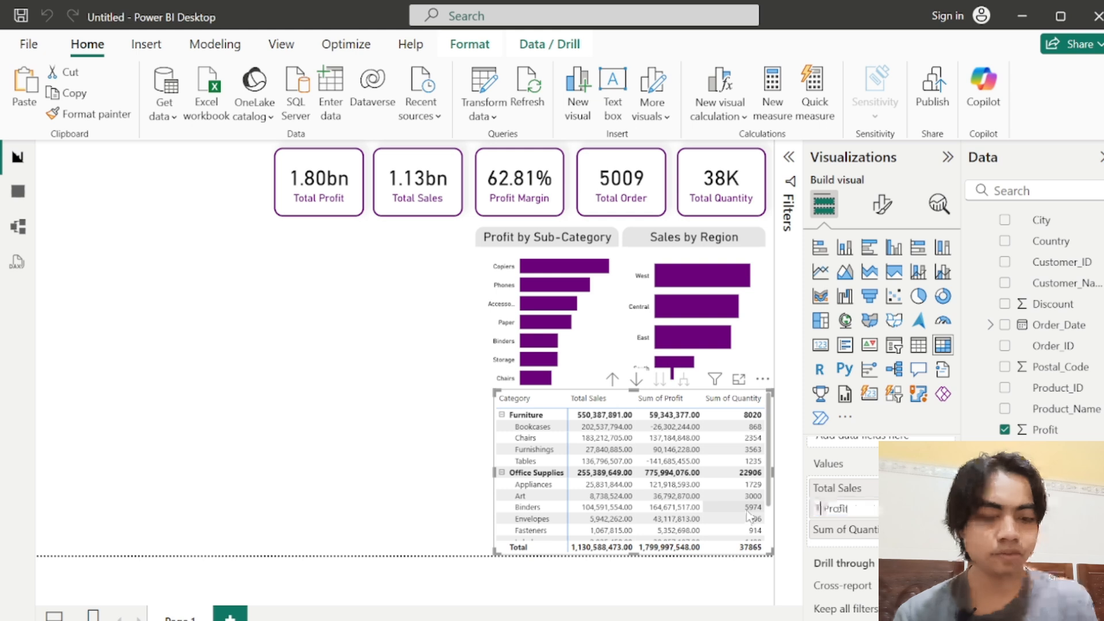
pyautogui.write('al')
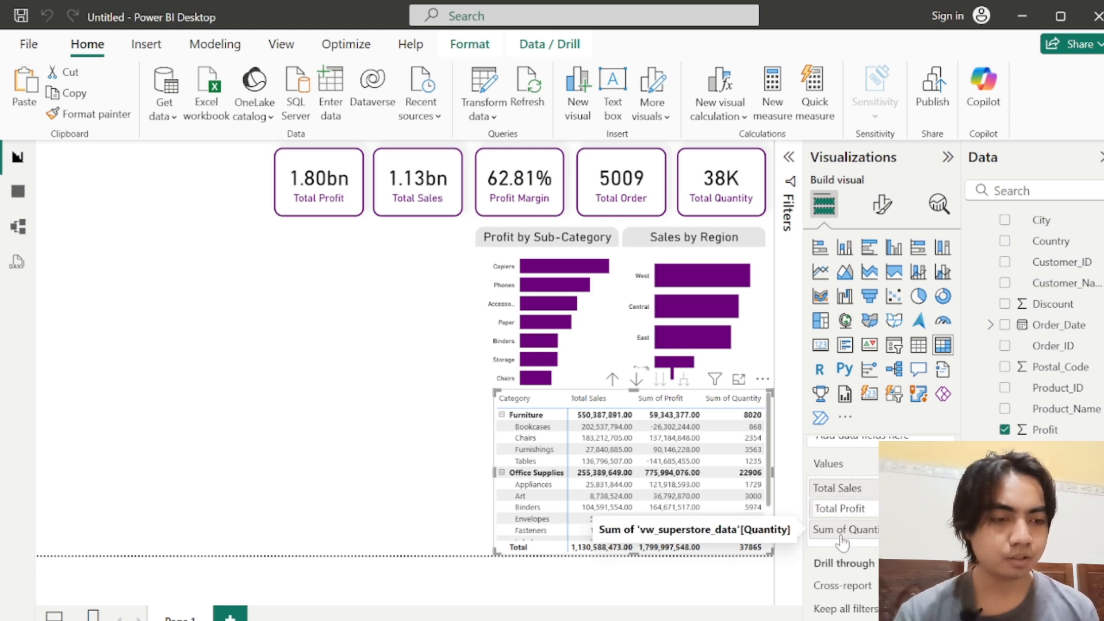
pyautogui.press('Return')
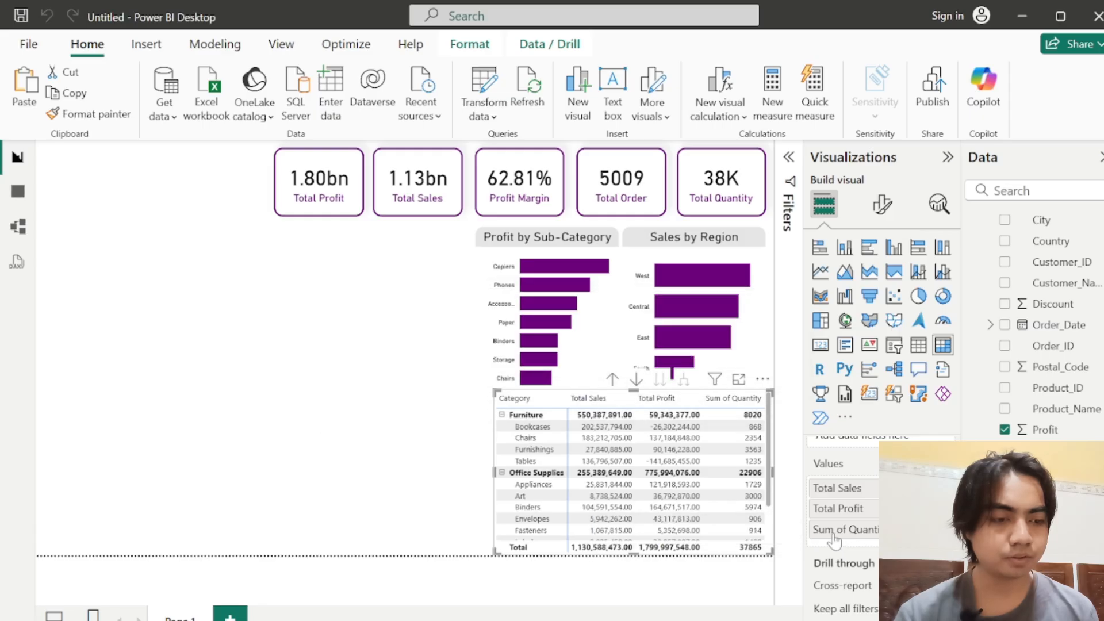
# Step: Rename the matrix's Sum of Quantity value to Total Quantity for this visual
pyautogui.doubleClick(832, 529)
pyautogui.write('T')
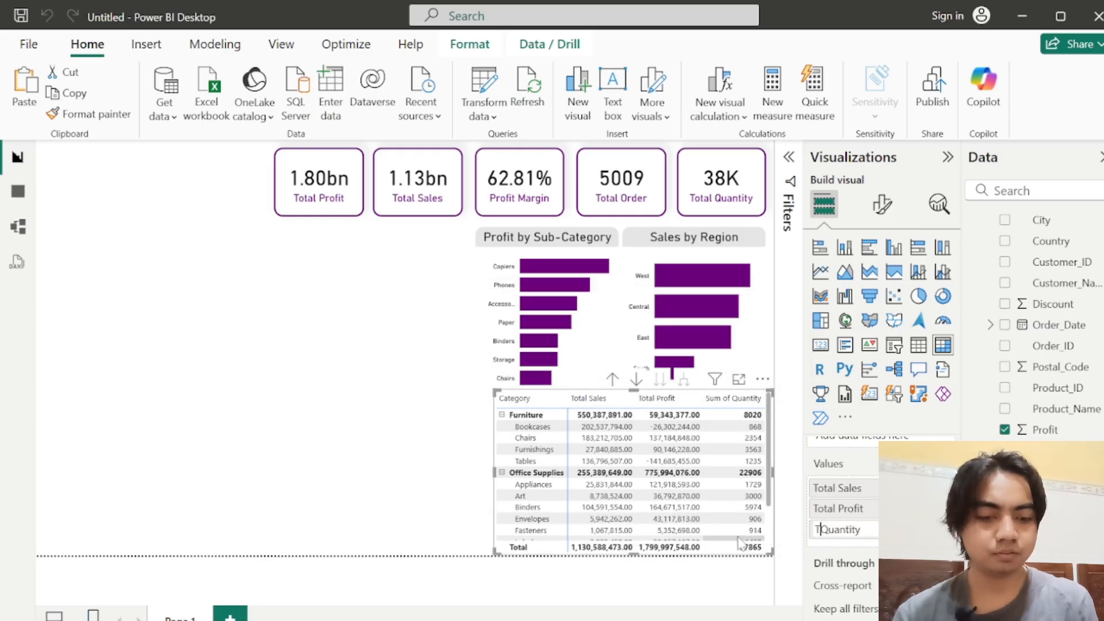
pyautogui.write('otal')
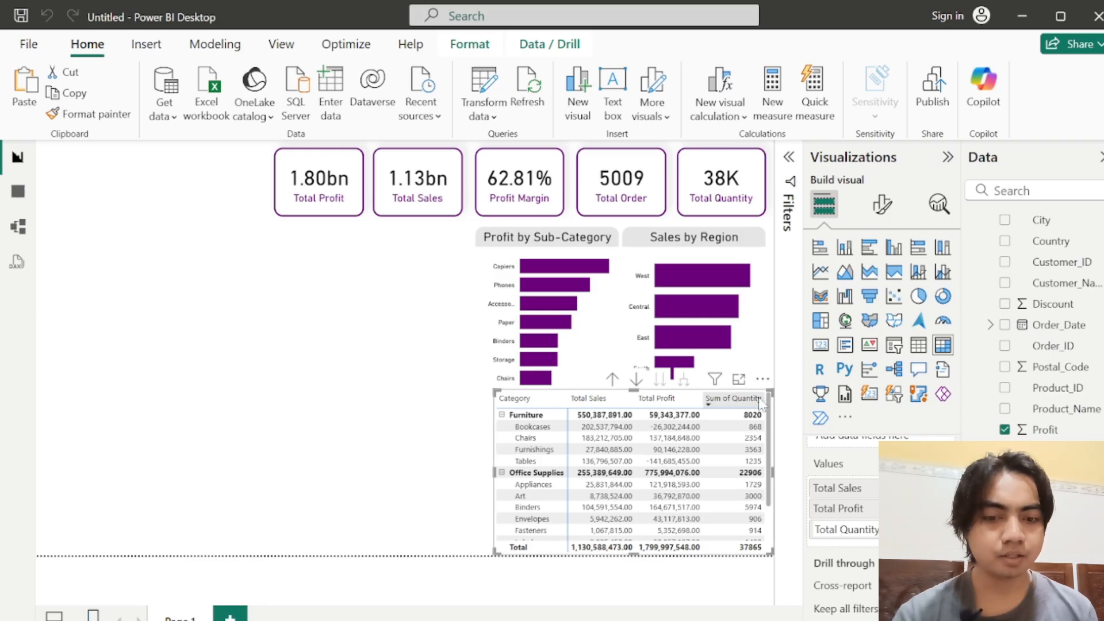
# Step: Increase the font size of the matrix's values by three increments and widen the matrix until the Total Quantity column fits again
pyautogui.click(878, 205)
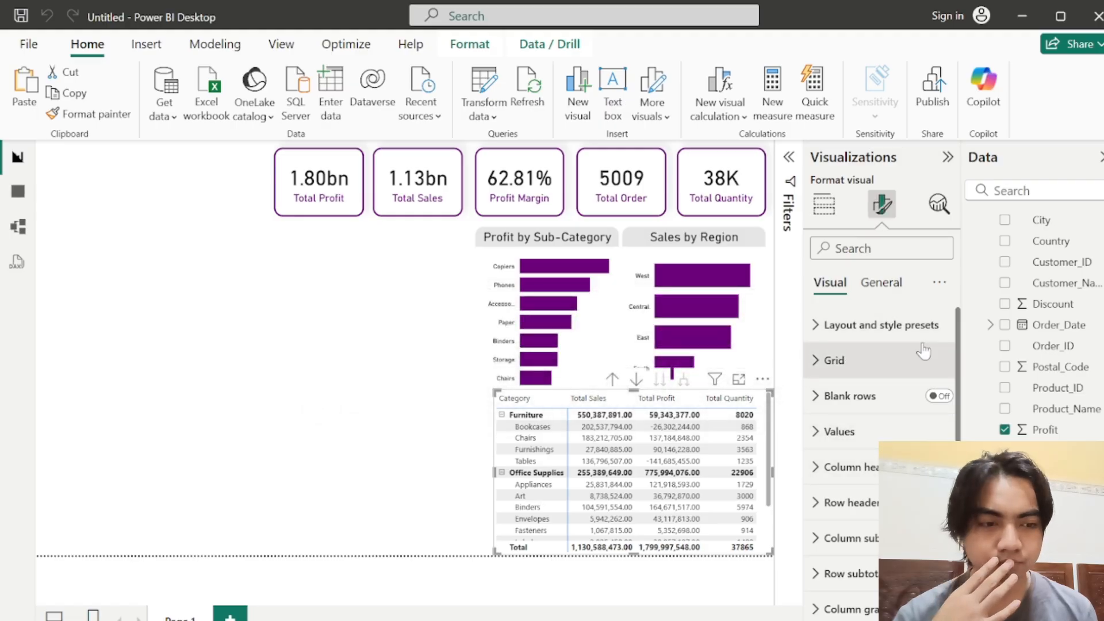
pyautogui.click(951, 432)
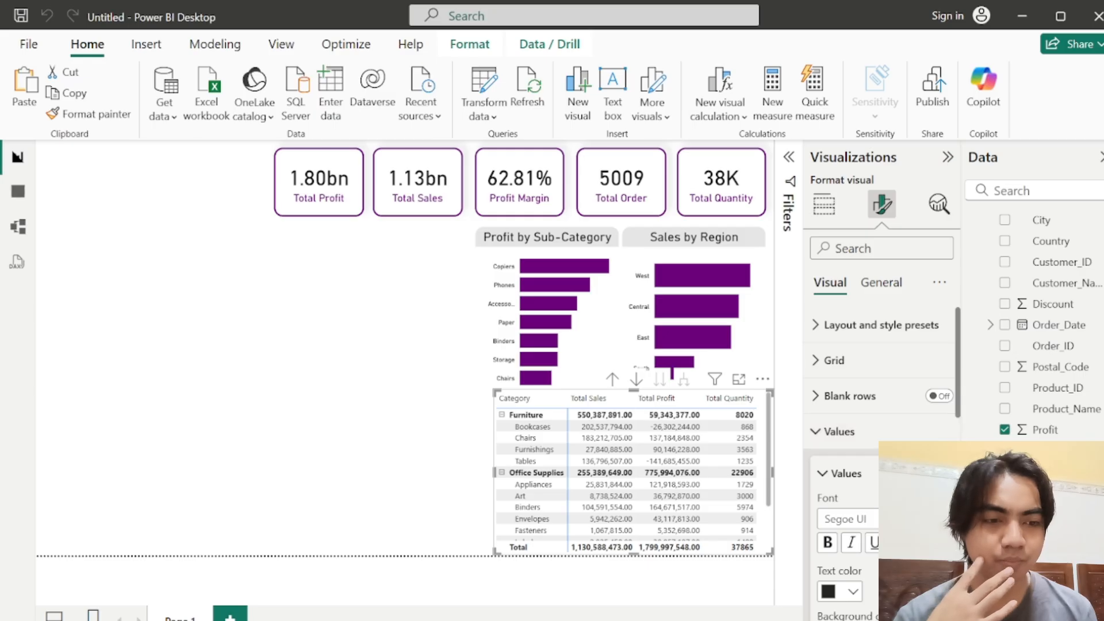
pyautogui.click(940, 515)
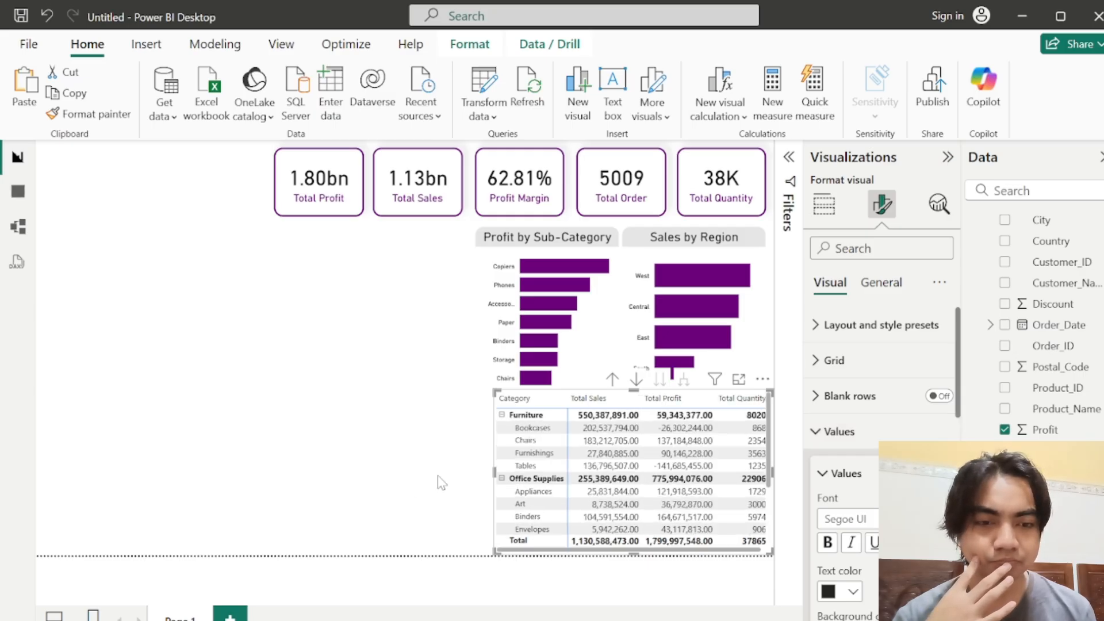
pyautogui.moveTo(493, 467); pyautogui.dragTo(476, 469)
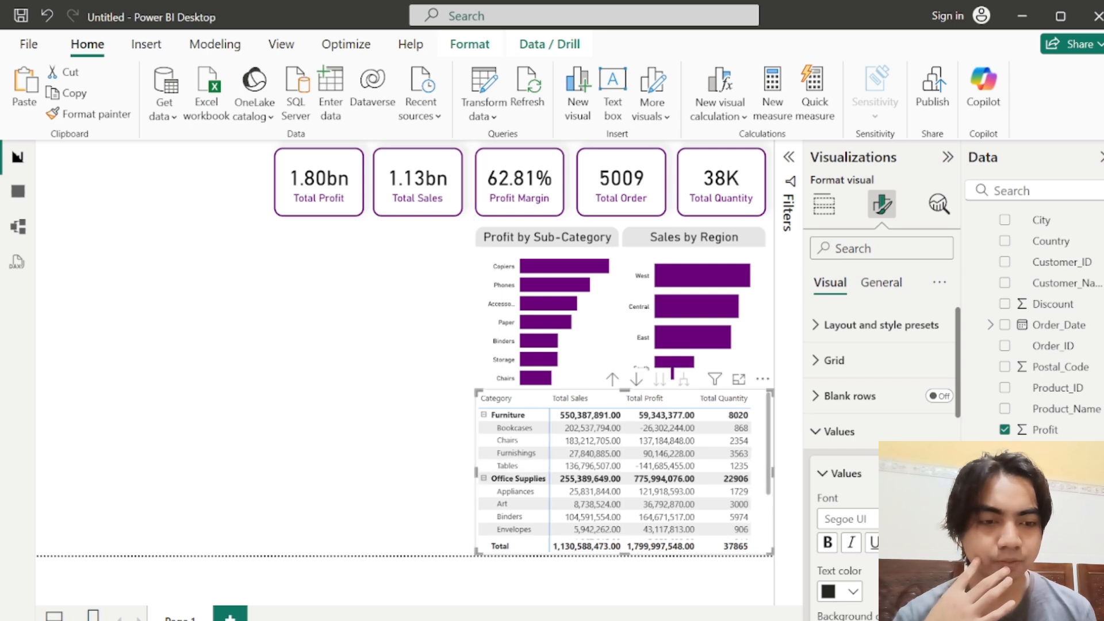
pyautogui.click(942, 515)
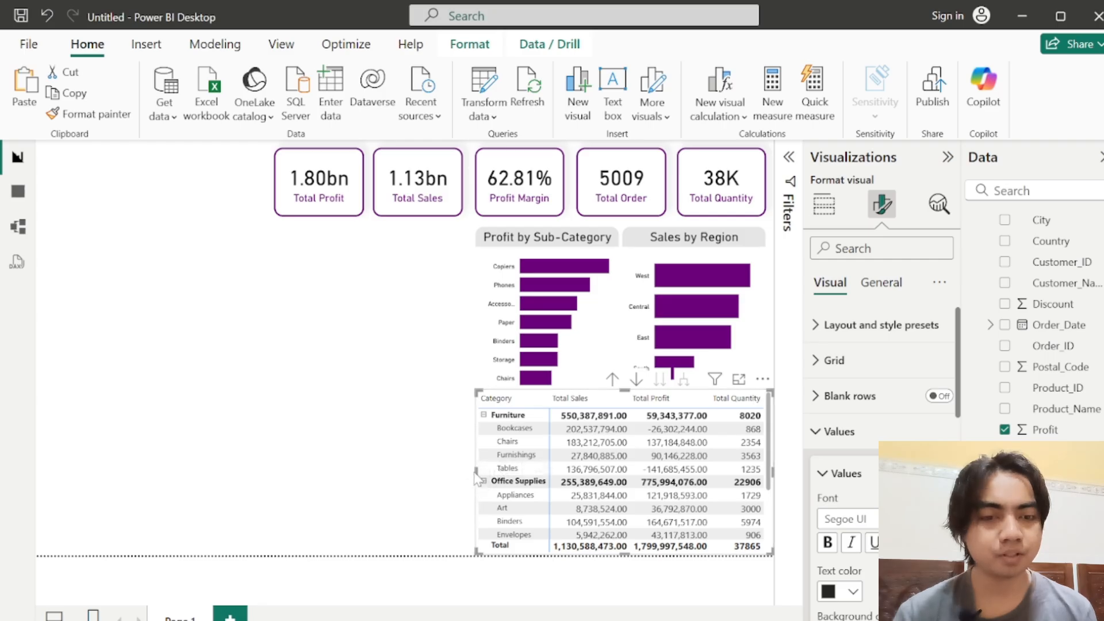
pyautogui.moveTo(476, 472)
pyautogui.mouseDown()
pyautogui.moveTo(464, 475)
pyautogui.moveTo(476, 479)
pyautogui.mouseUp()
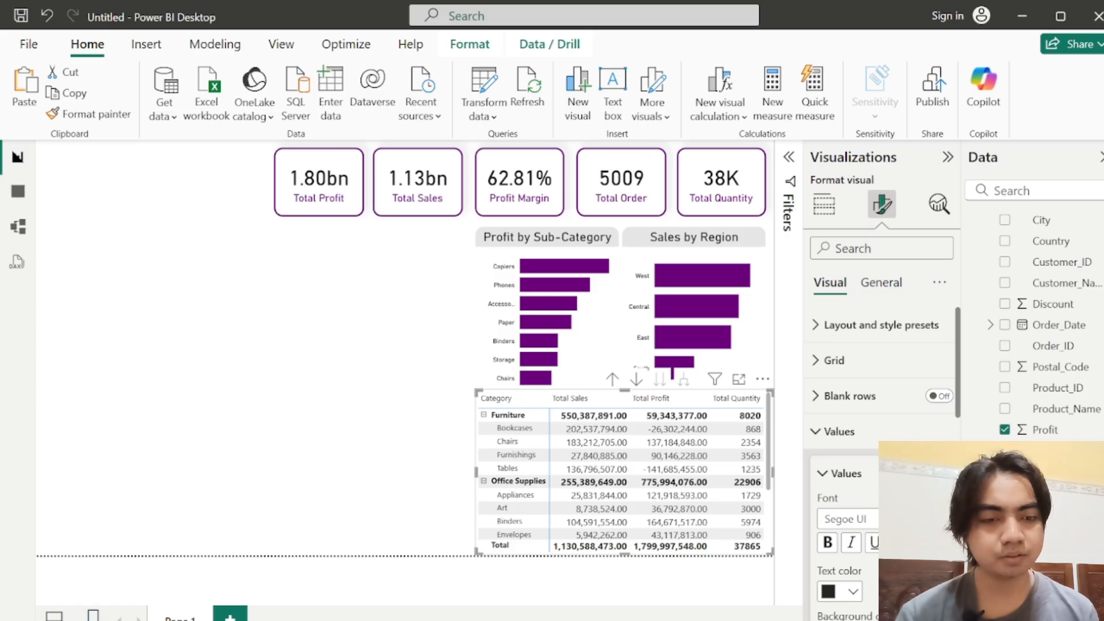
pyautogui.click(942, 515)
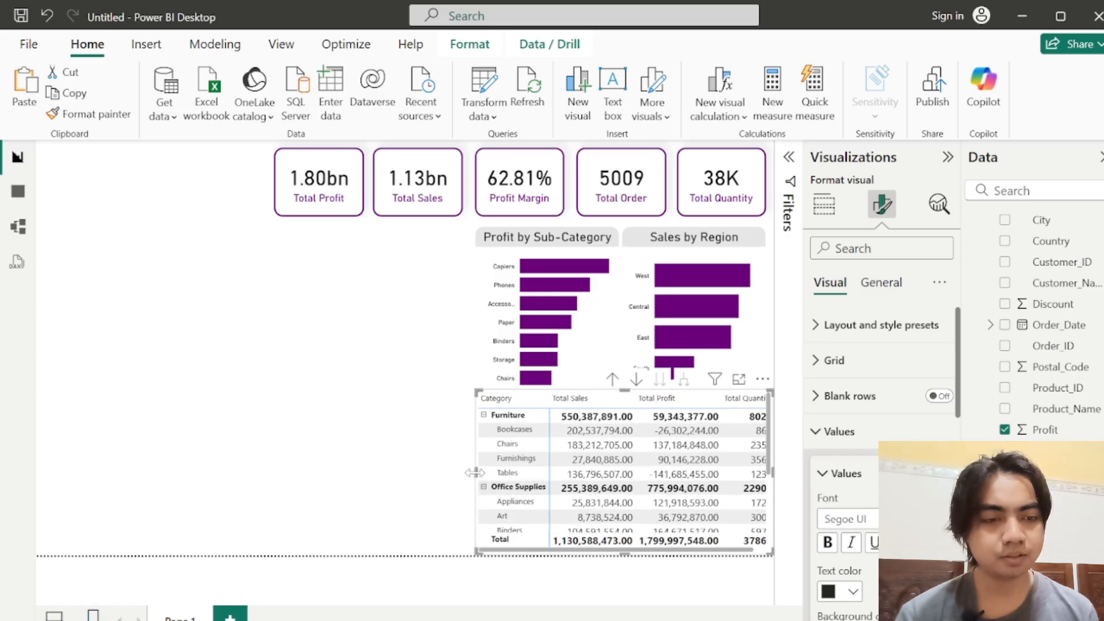
pyautogui.moveTo(474, 472); pyautogui.dragTo(469, 474)
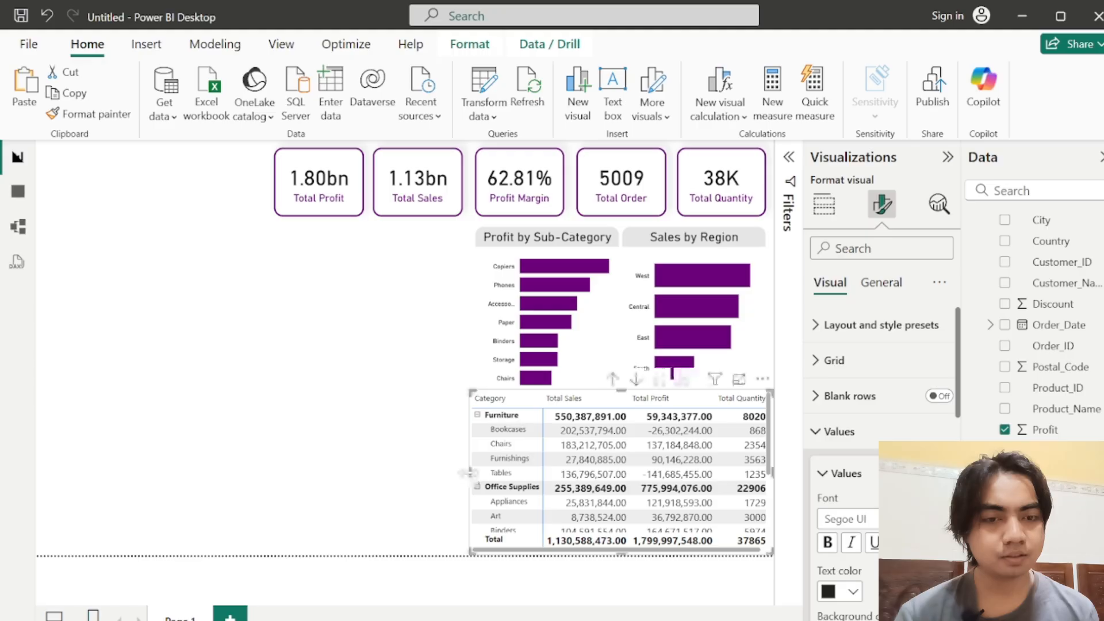
pyautogui.click(448, 426)
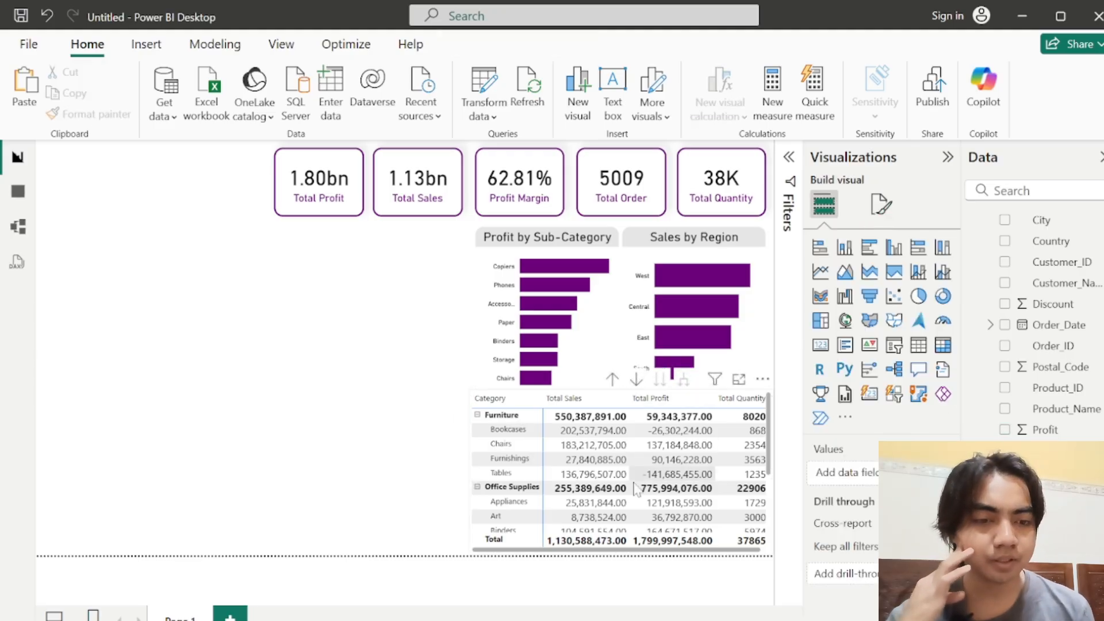
pyautogui.click(601, 549)
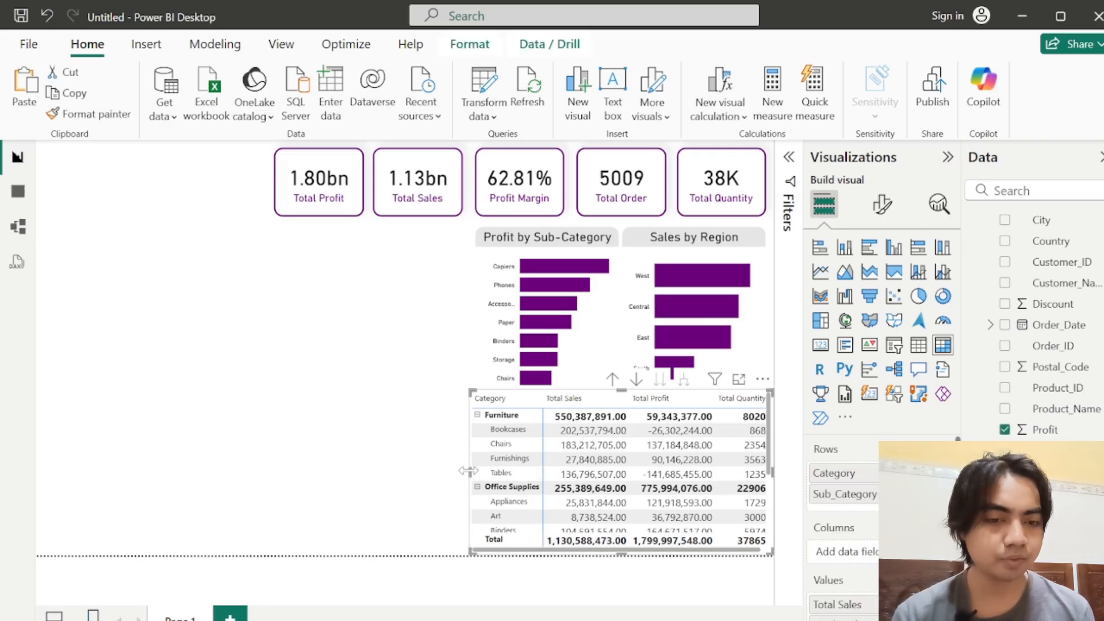
pyautogui.moveTo(468, 471); pyautogui.dragTo(467, 477)
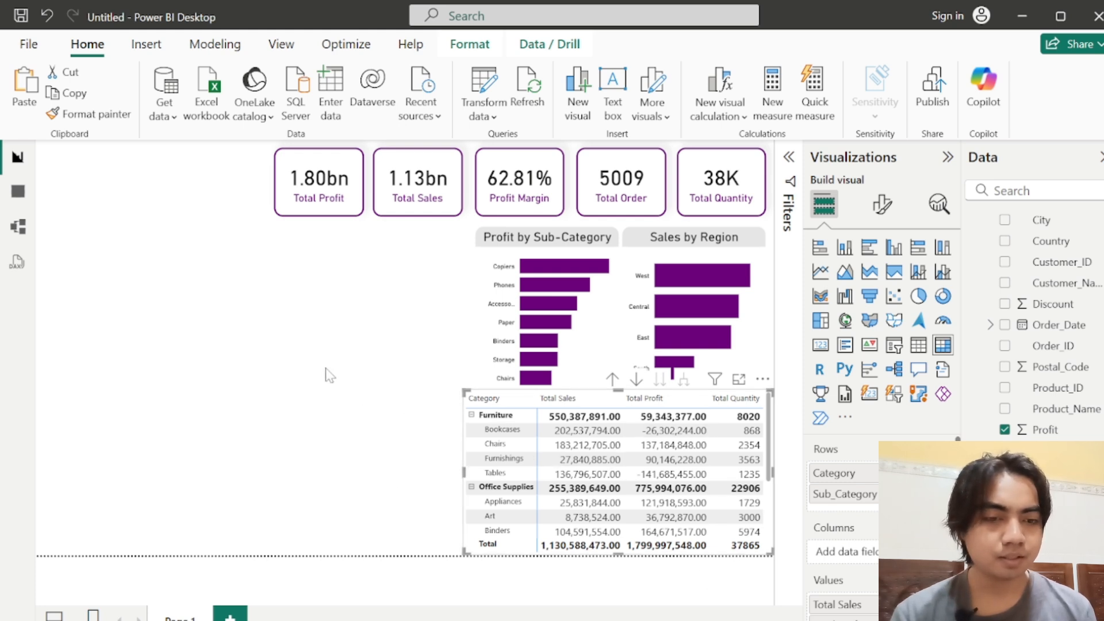
# Step: Insert a line chart in the empty area beside the Profit by Sub-Category chart, widen it to fill the space and shorten it slightly
pyautogui.click(458, 342)
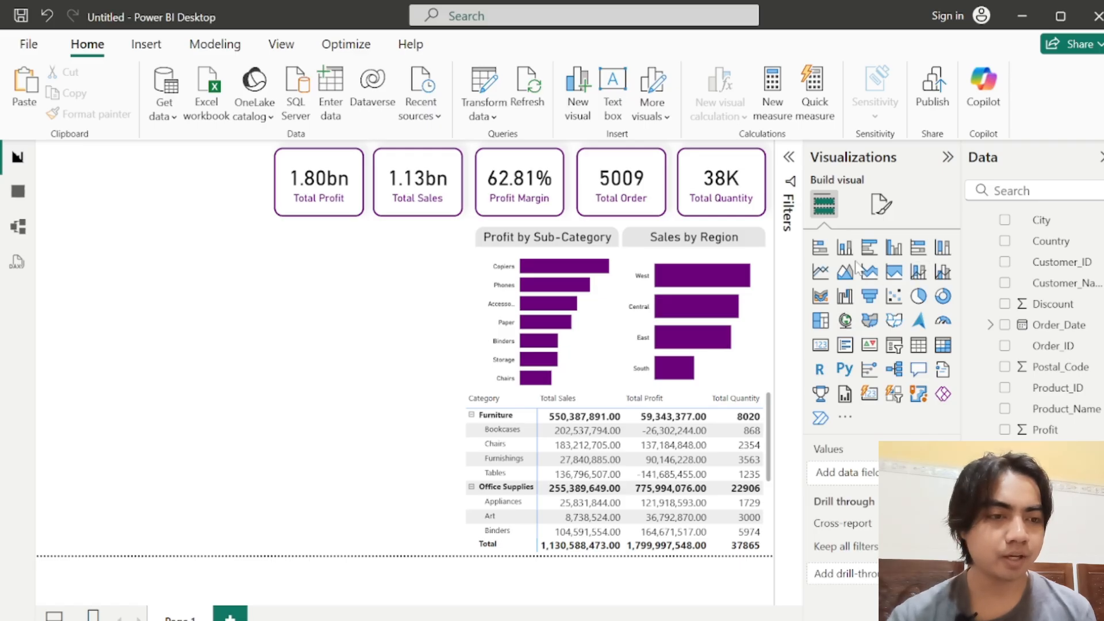
pyautogui.click(821, 275)
pyautogui.moveTo(125, 243); pyautogui.dragTo(201, 244)
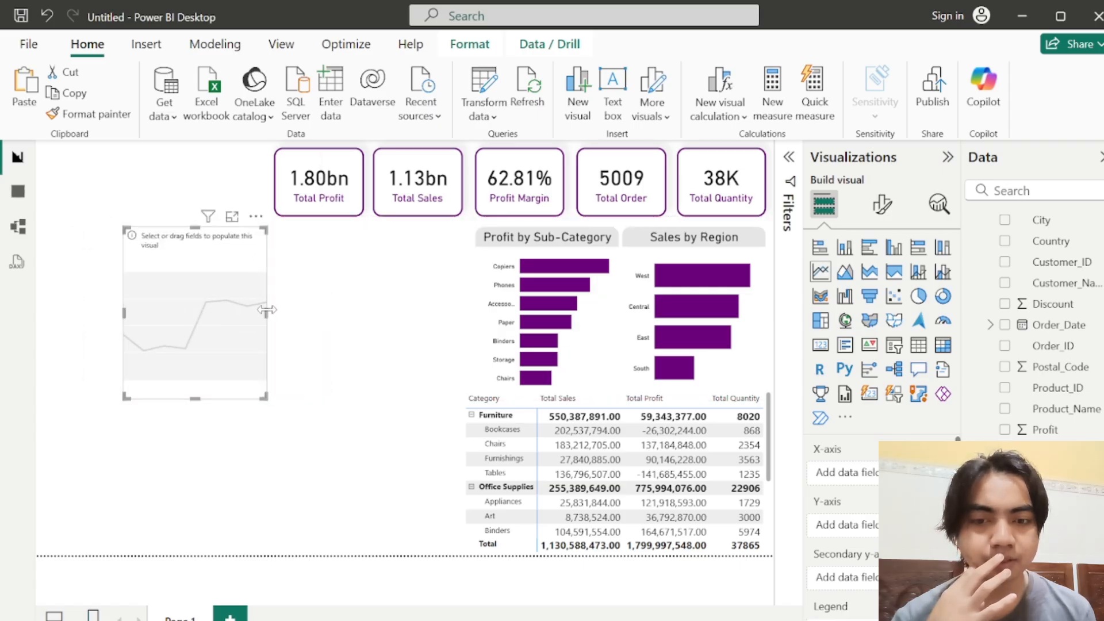
pyautogui.moveTo(266, 310); pyautogui.dragTo(468, 315)
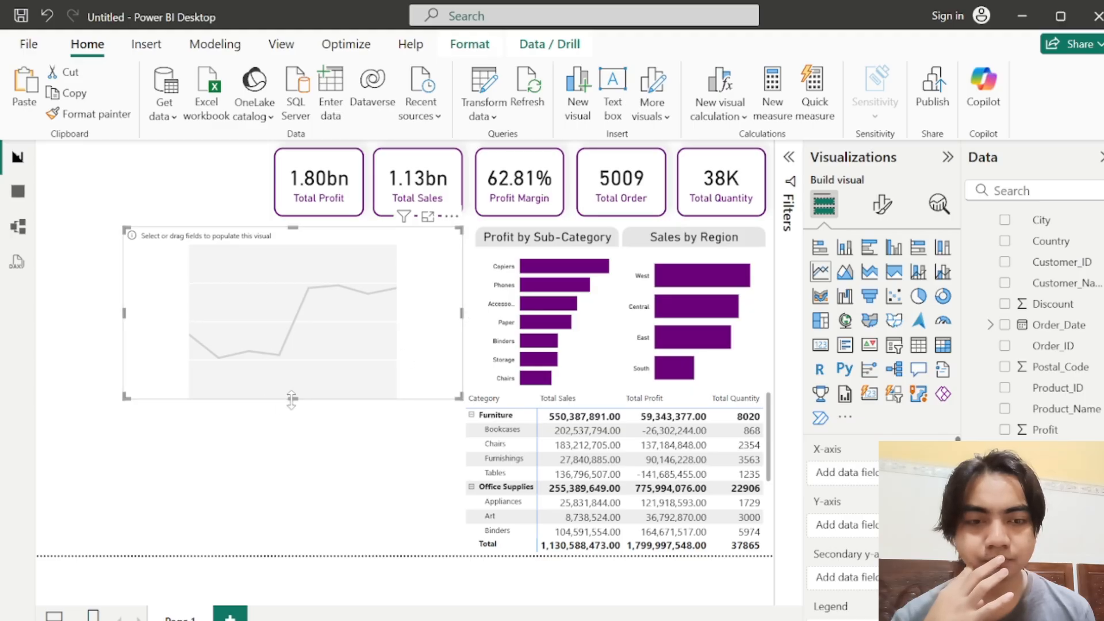
pyautogui.moveTo(292, 399); pyautogui.dragTo(292, 388)
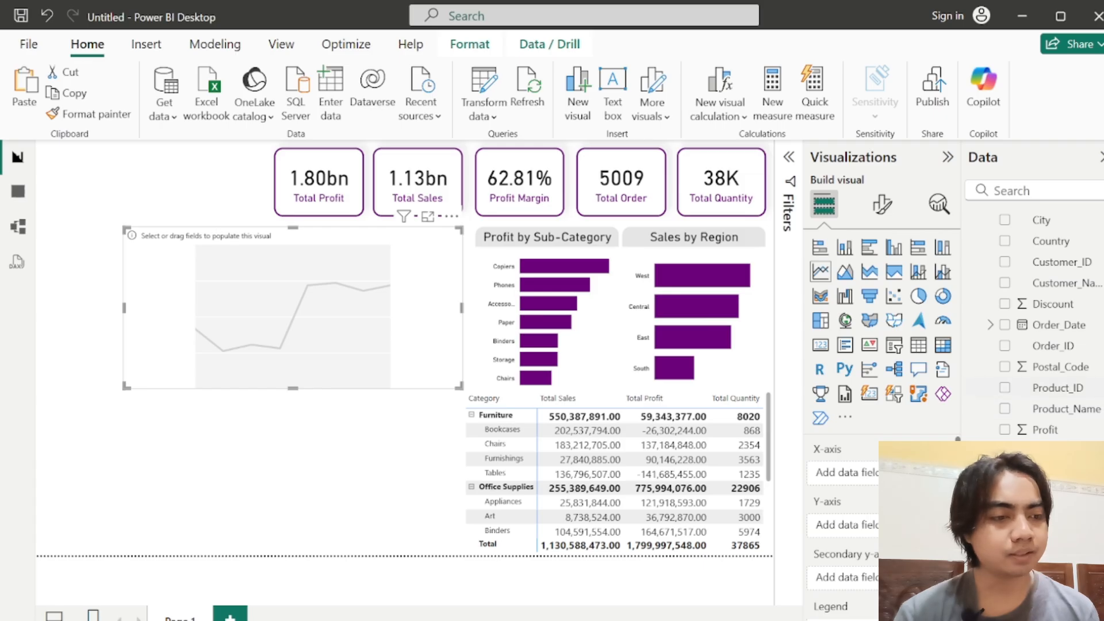
# Step: Expand the Order_Date field of vw_superstore_data and its Date Hierarchy to show the date levels
pyautogui.scroll(2, 992, 389)
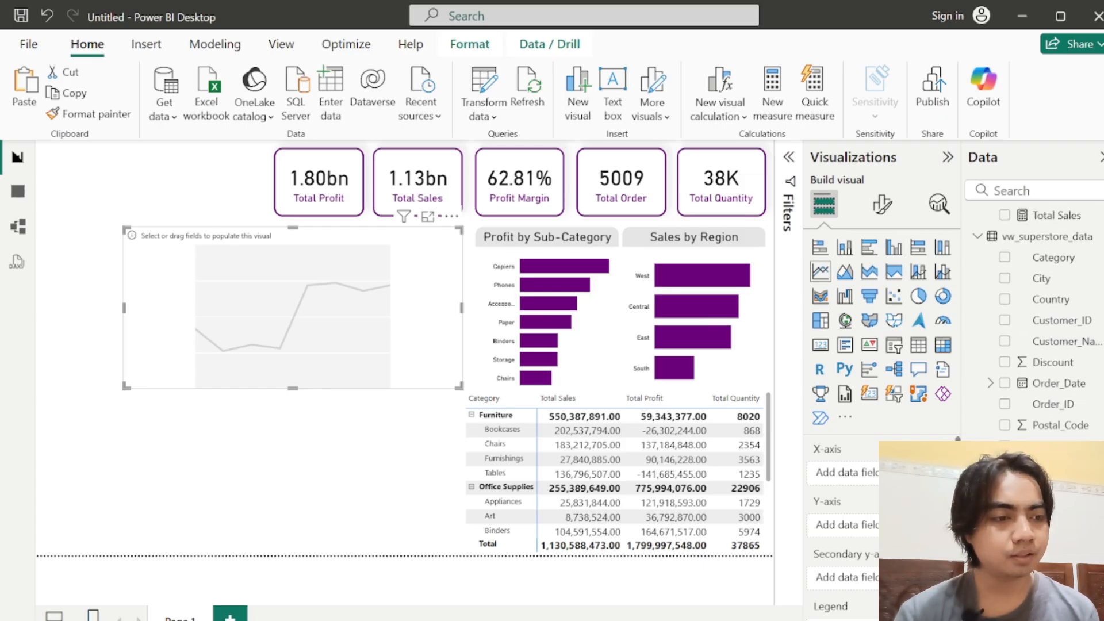
pyautogui.click(990, 383)
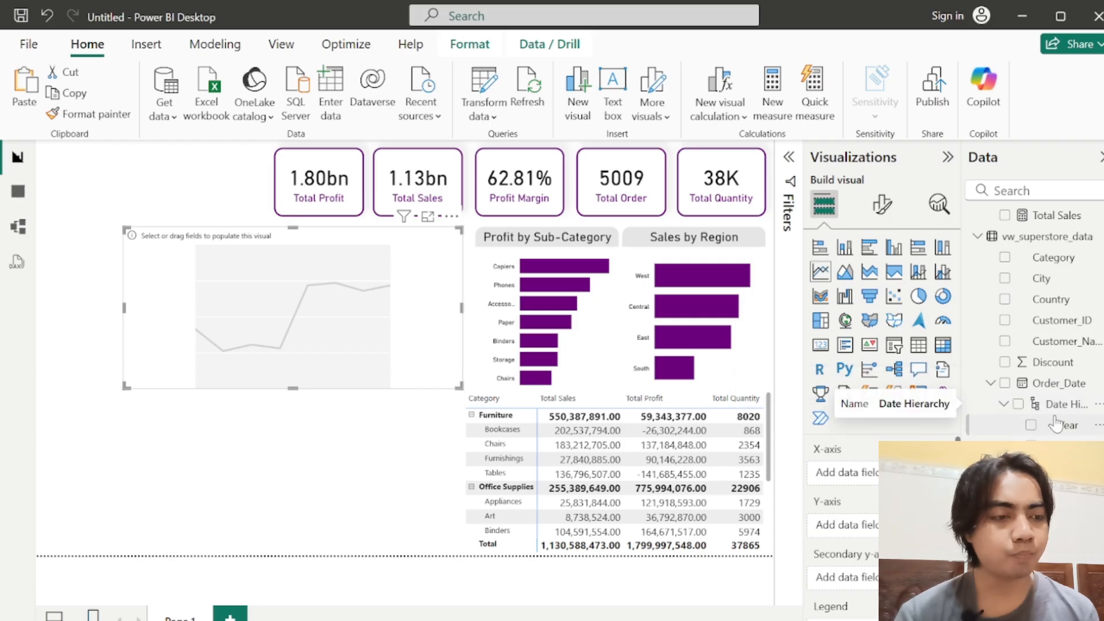
pyautogui.click(1002, 408)
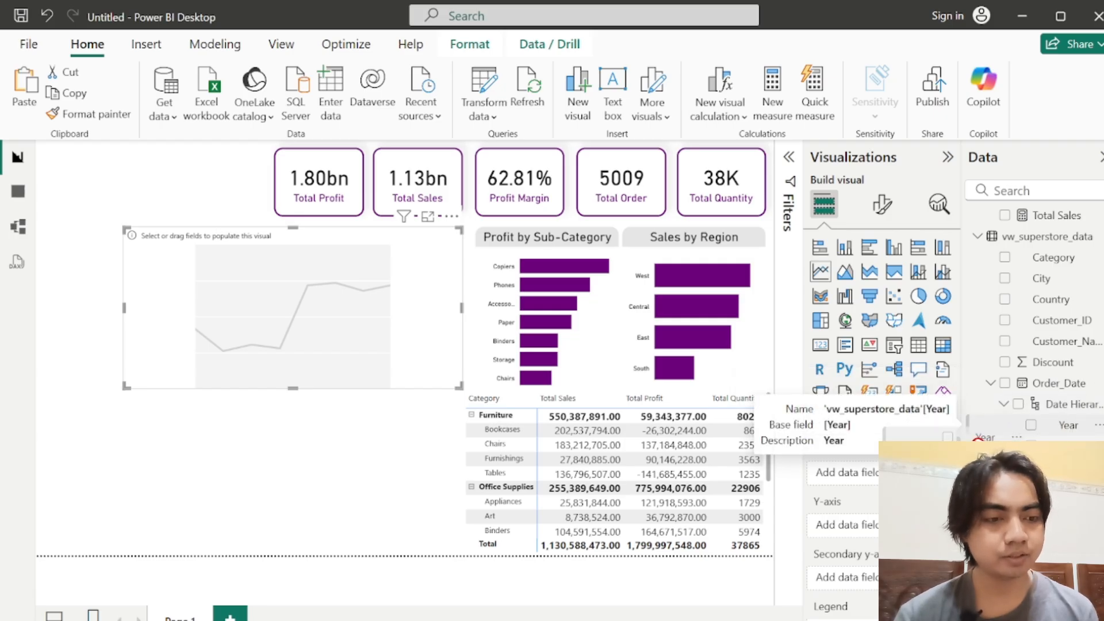
pyautogui.moveTo(1069, 426); pyautogui.dragTo(868, 525)
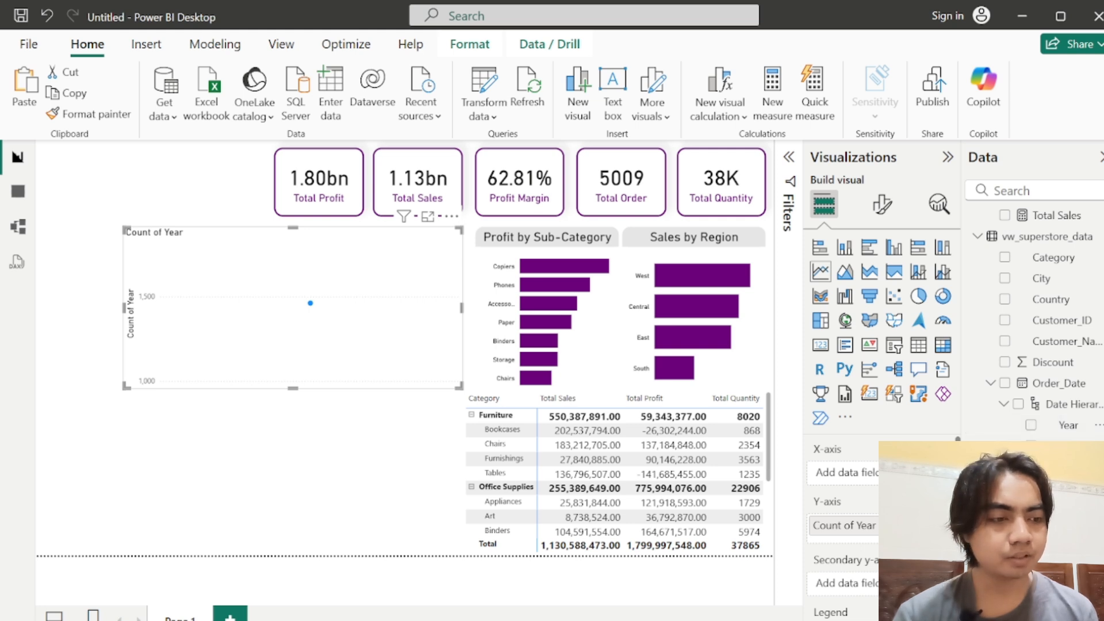
pyautogui.moveTo(920, 484); pyautogui.dragTo(886, 539)
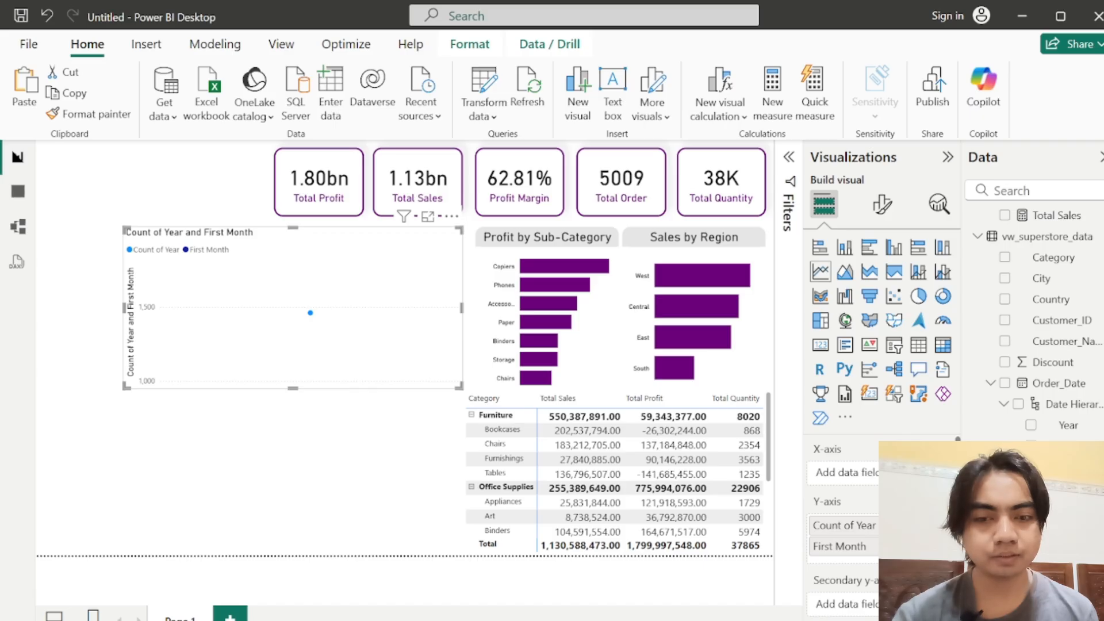
pyautogui.scroll(2, 1035, 316)
pyautogui.scroll(-6, 1035, 322)
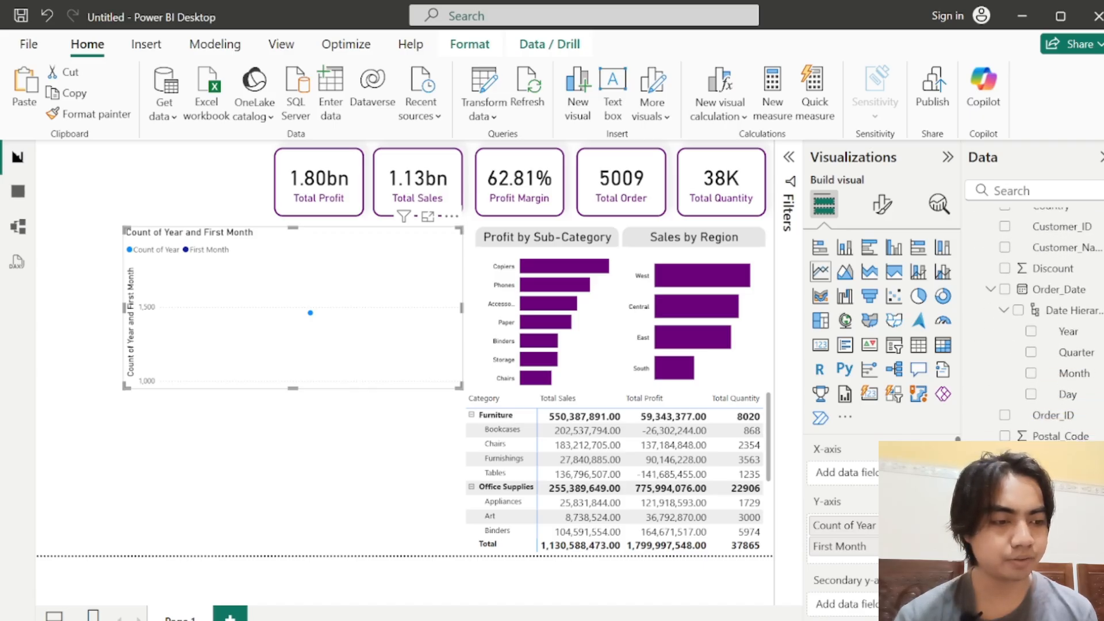
pyautogui.moveTo(1045, 531); pyautogui.dragTo(842, 474)
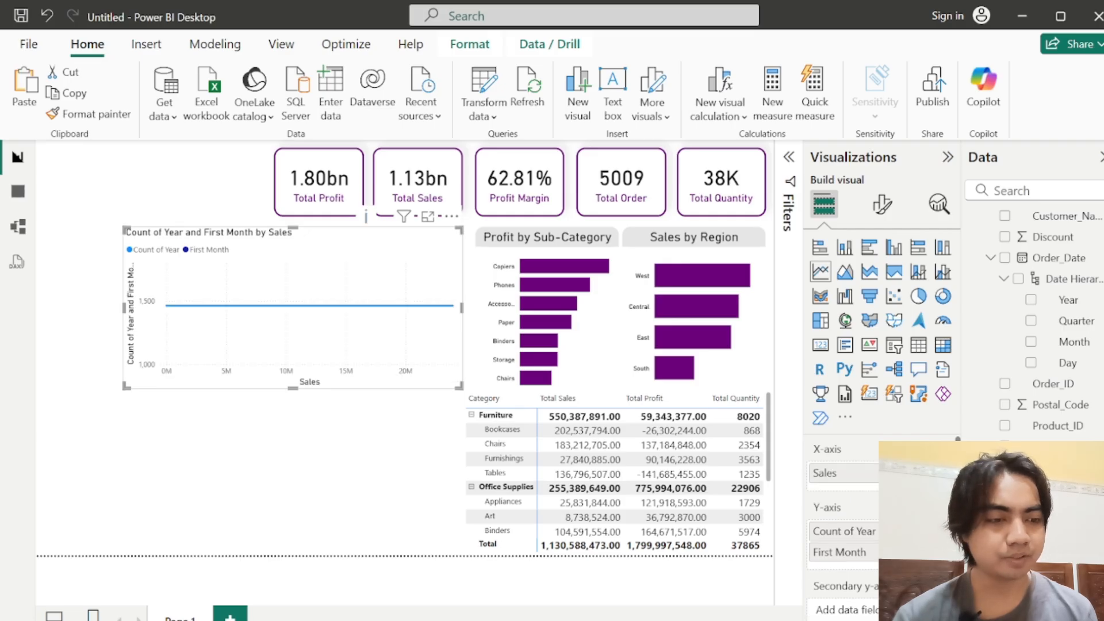
pyautogui.click(941, 474)
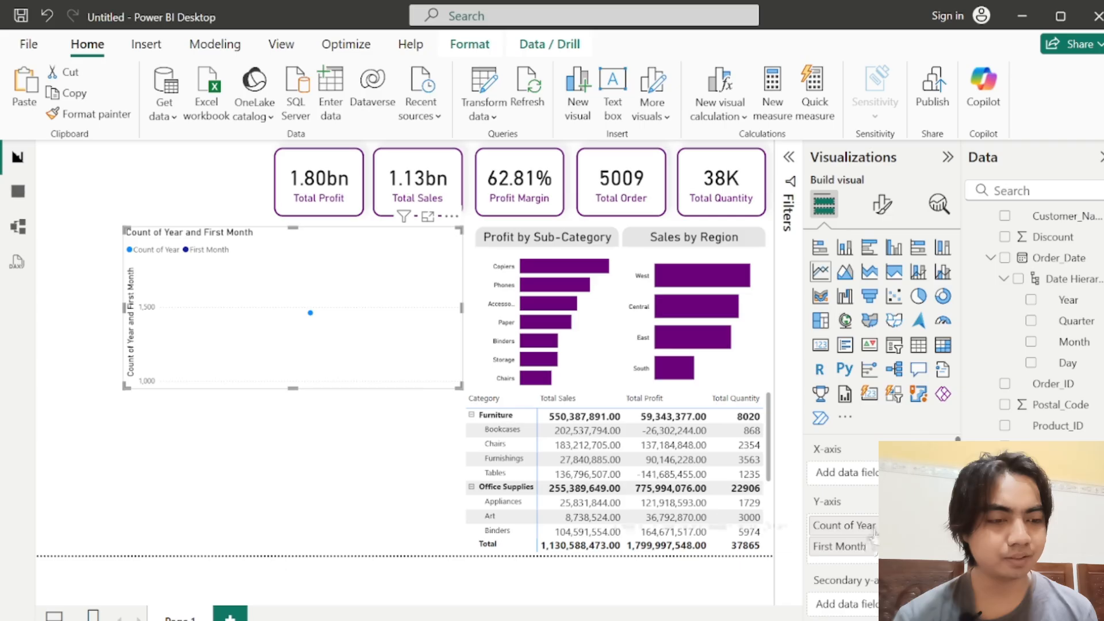
pyautogui.moveTo(862, 525); pyautogui.dragTo(873, 480)
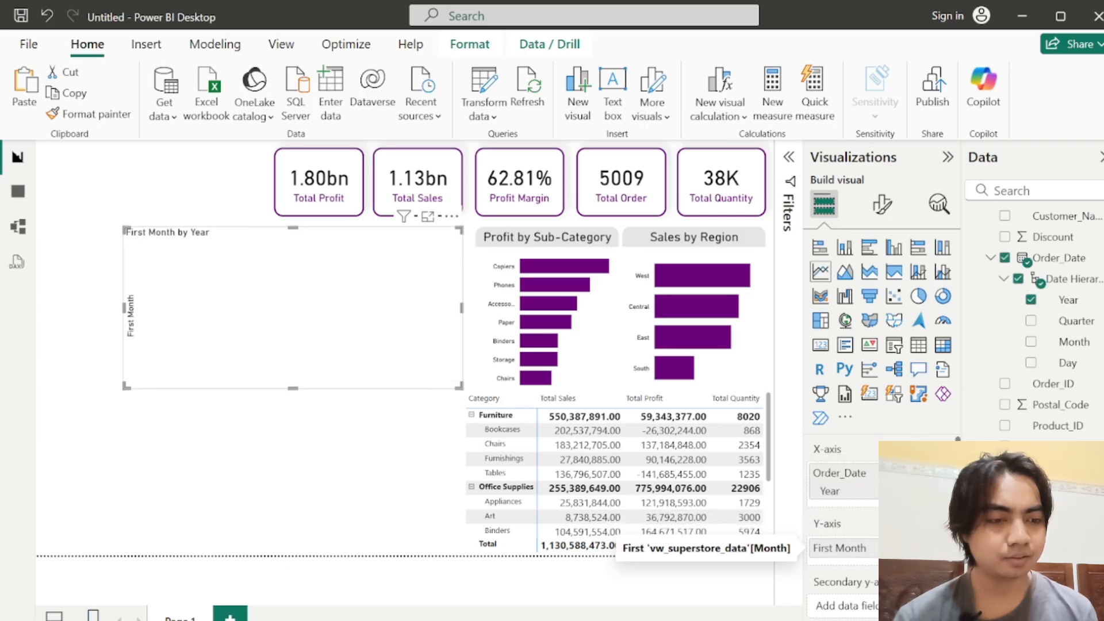
pyautogui.click(941, 548)
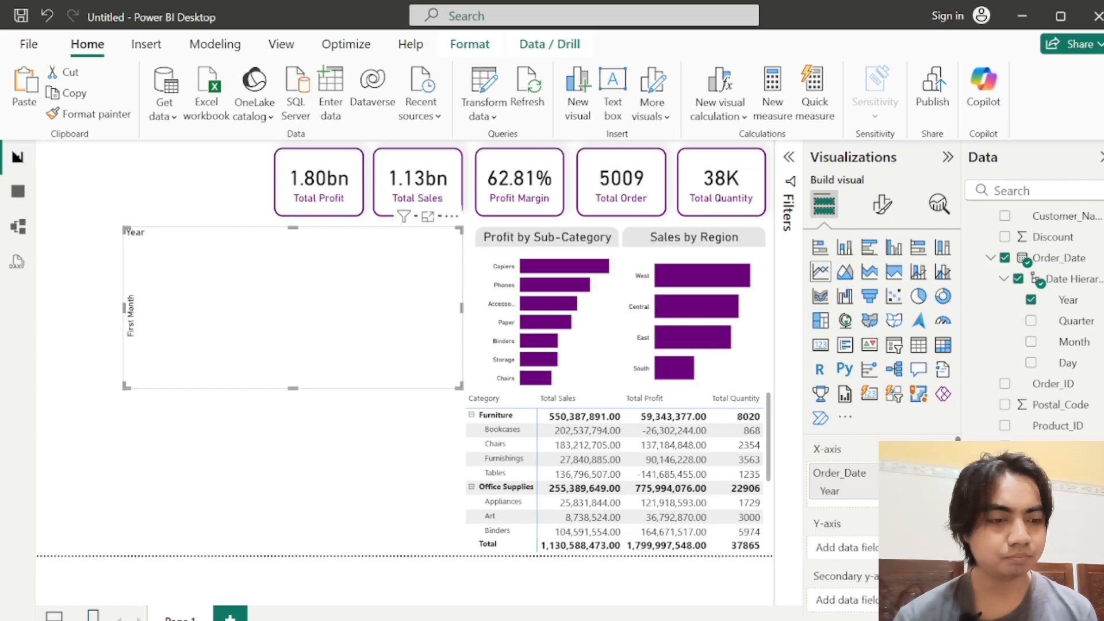
pyautogui.click(941, 473)
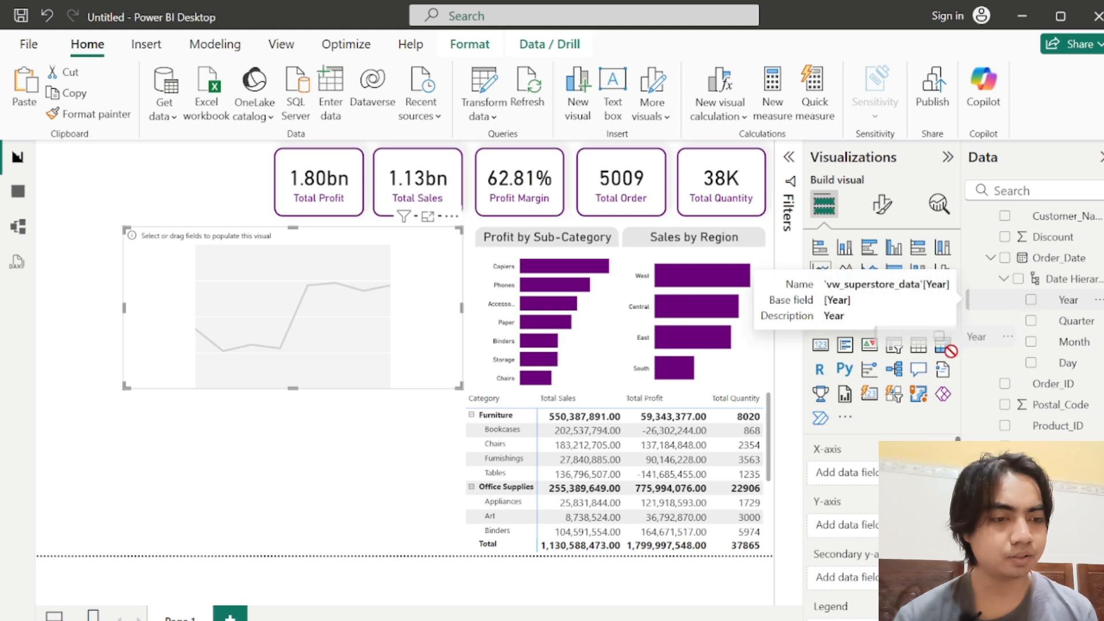
# Step: Assign the Order_Date hierarchy's Year and Month to the line chart's X-axis and Sales to its Y-axis
pyautogui.moveTo(1064, 302); pyautogui.dragTo(866, 479)
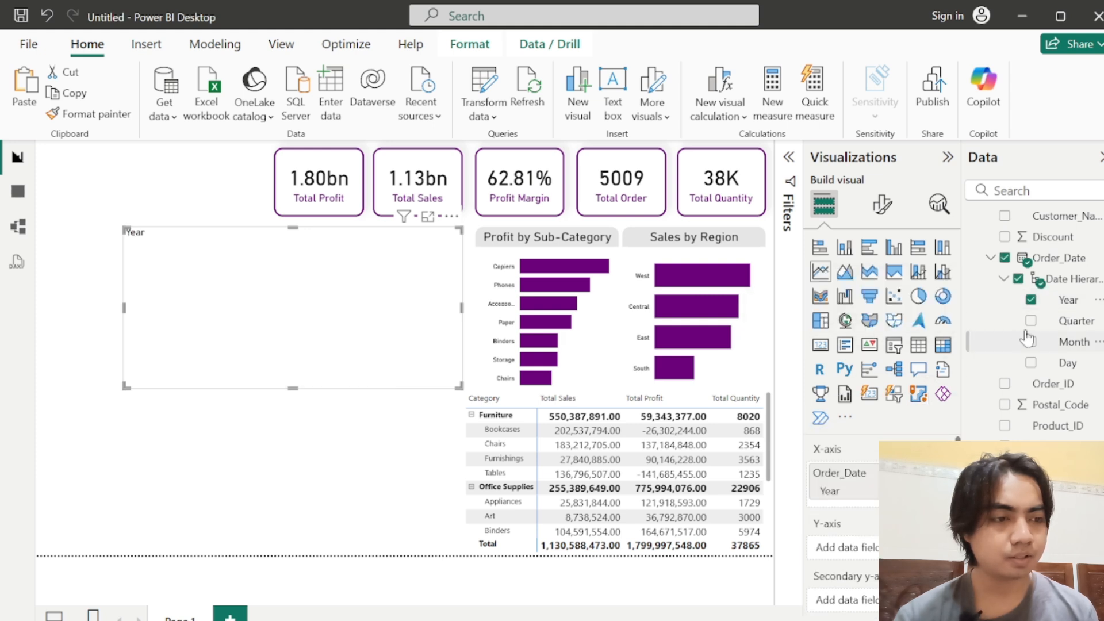
pyautogui.moveTo(1068, 344); pyautogui.dragTo(843, 500)
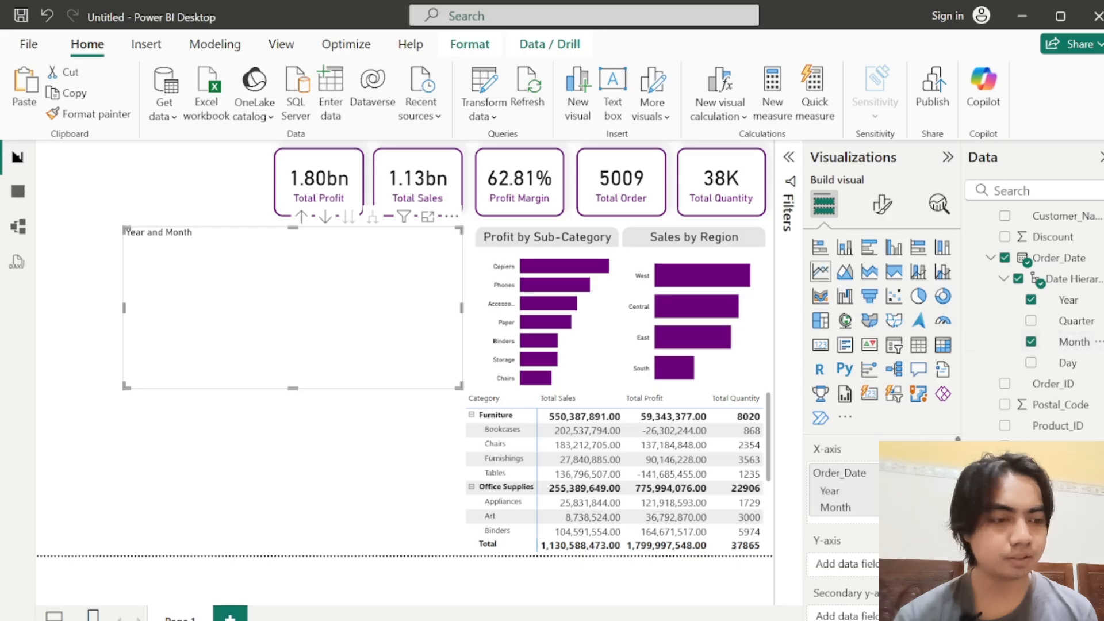
pyautogui.moveTo(1046, 531); pyautogui.dragTo(842, 565)
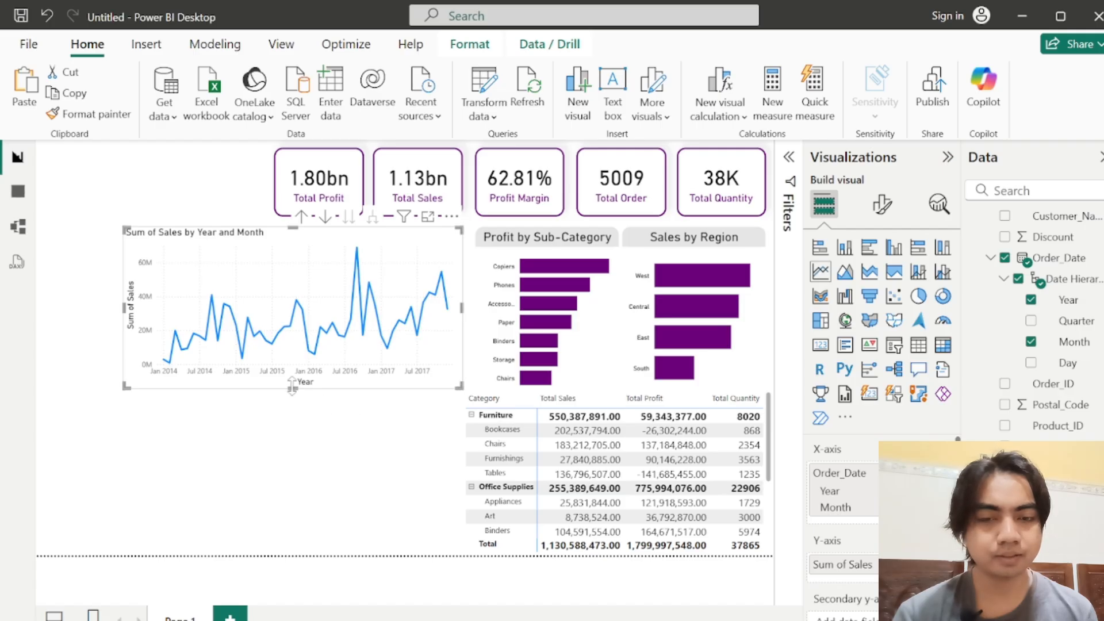
# Step: Turn off the X-axis title of the sales line chart
pyautogui.click(885, 205)
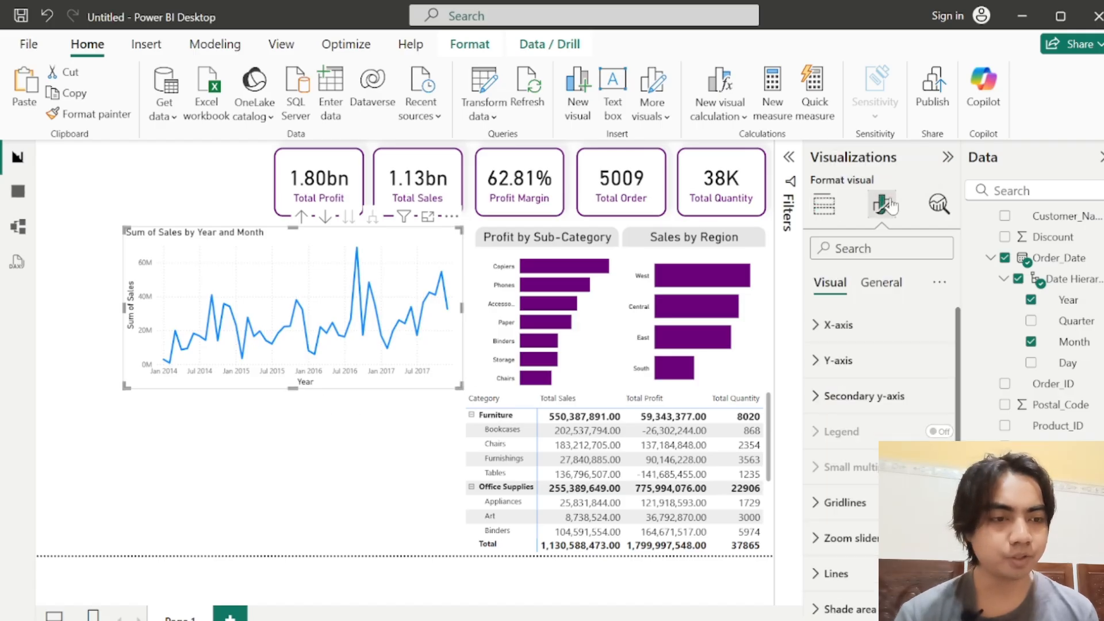
pyautogui.click(838, 325)
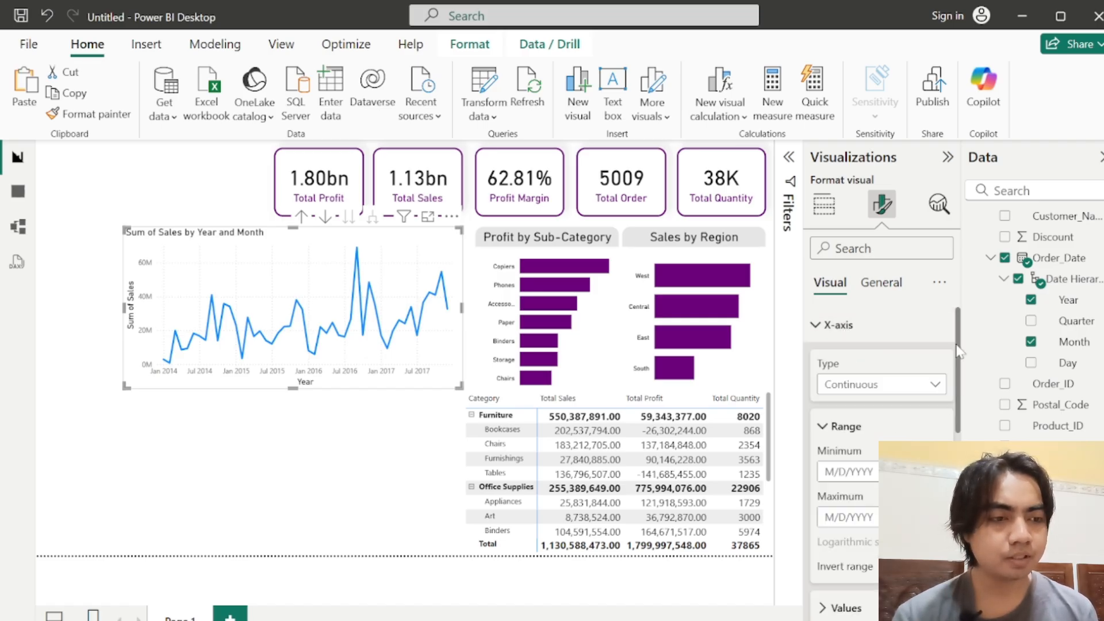
pyautogui.scroll(-2, 958, 352)
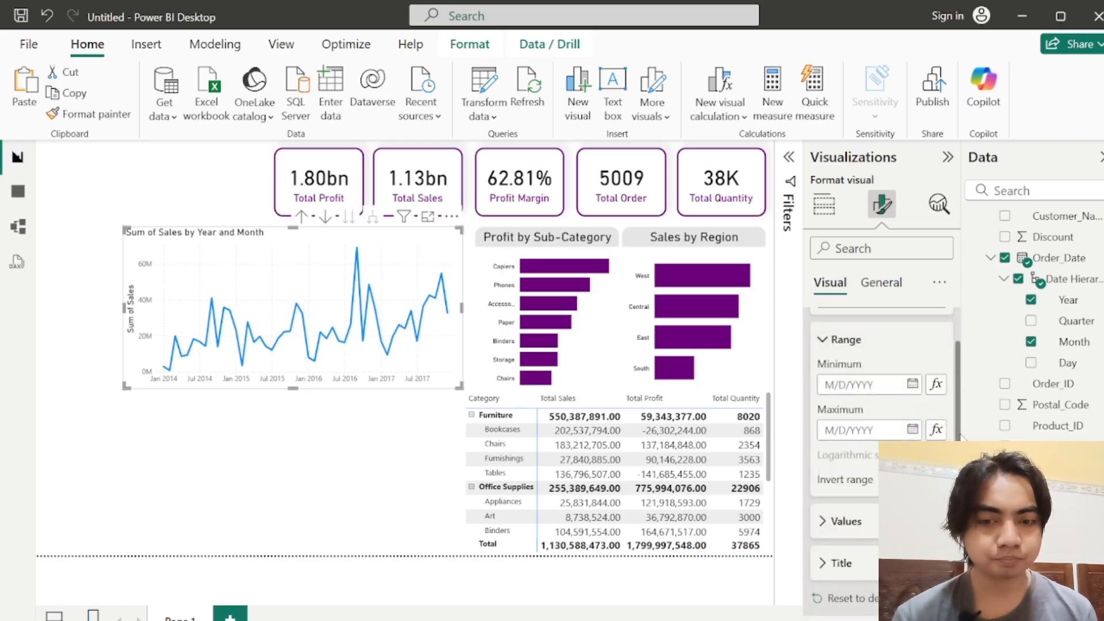
pyautogui.scroll(1, 960, 436)
pyautogui.scroll(-2, 962, 397)
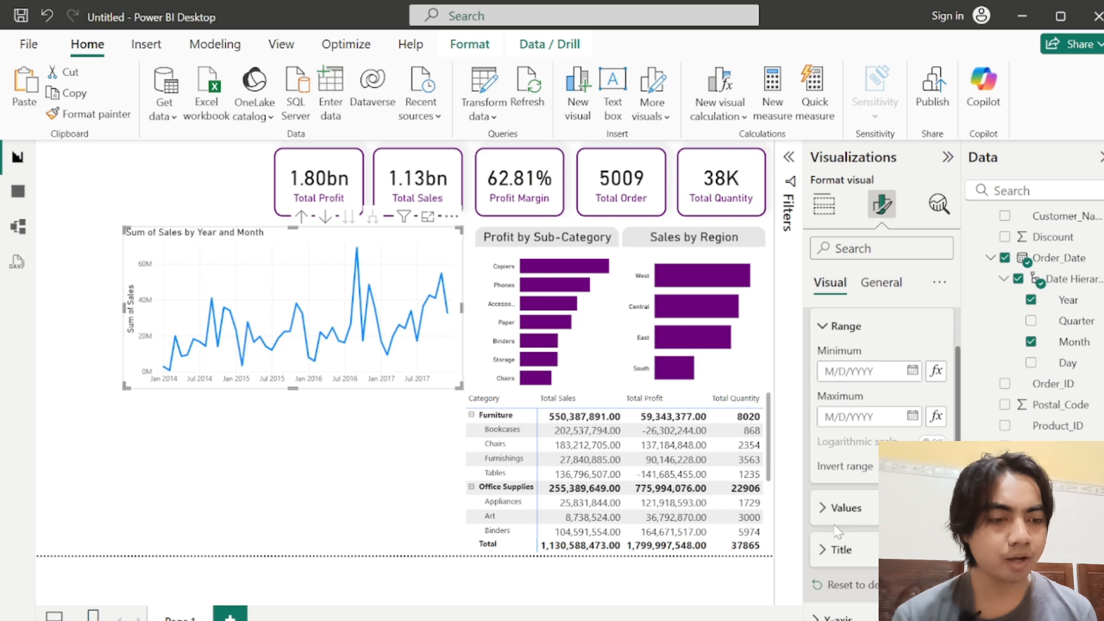
# Step: Format the sales line chart's X-axis values in DIN font, size 10, with black text
pyautogui.click(835, 523)
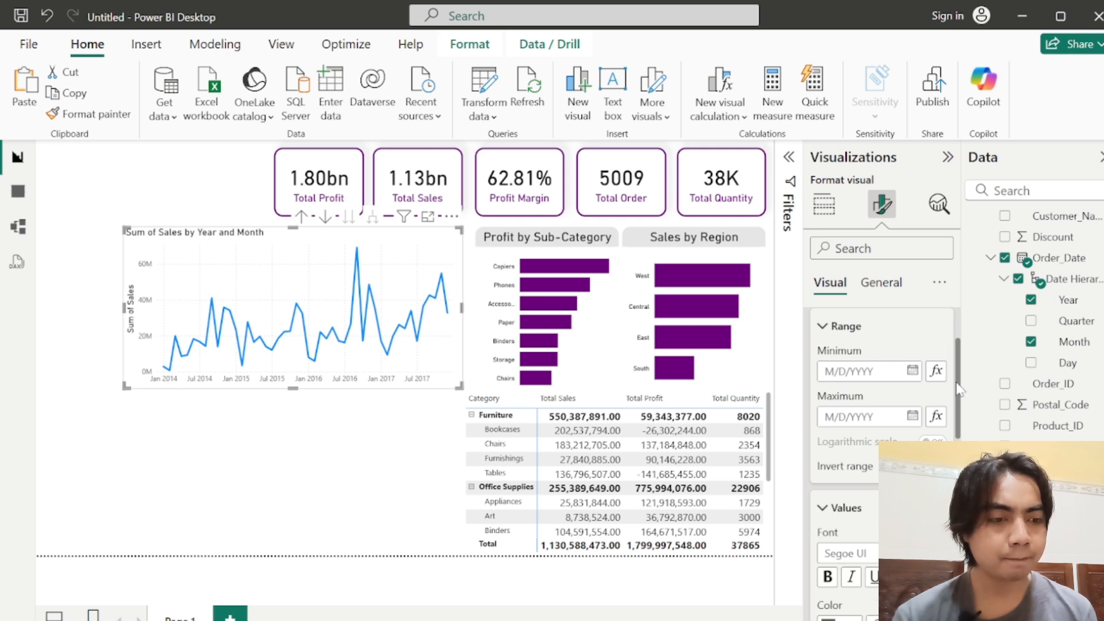
pyautogui.moveTo(957, 383); pyautogui.dragTo(967, 451)
pyautogui.click(863, 360)
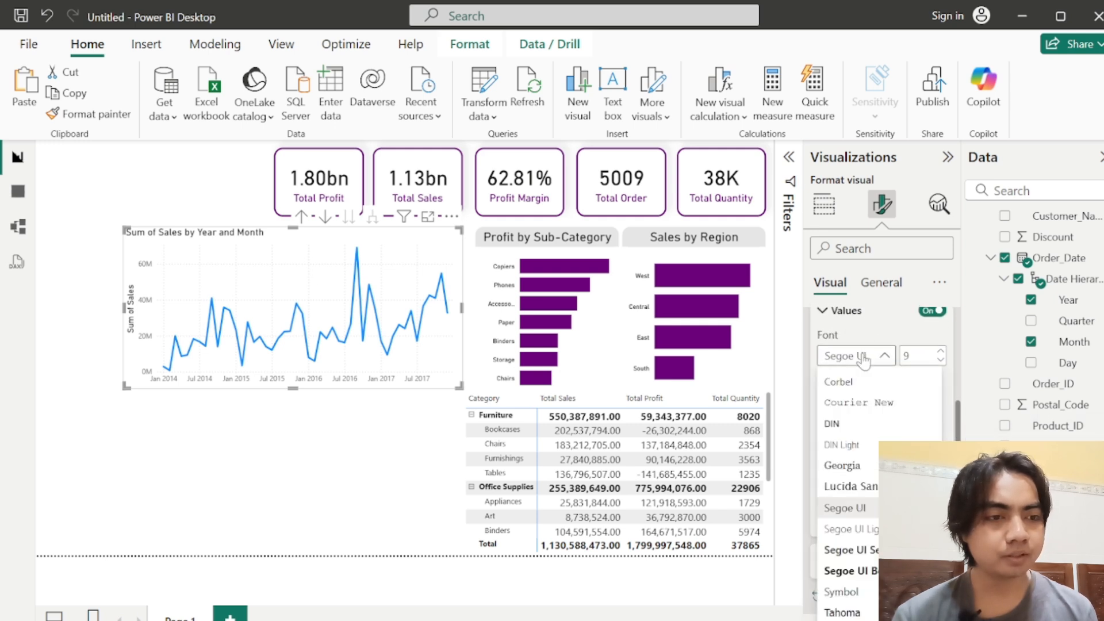
pyautogui.click(835, 424)
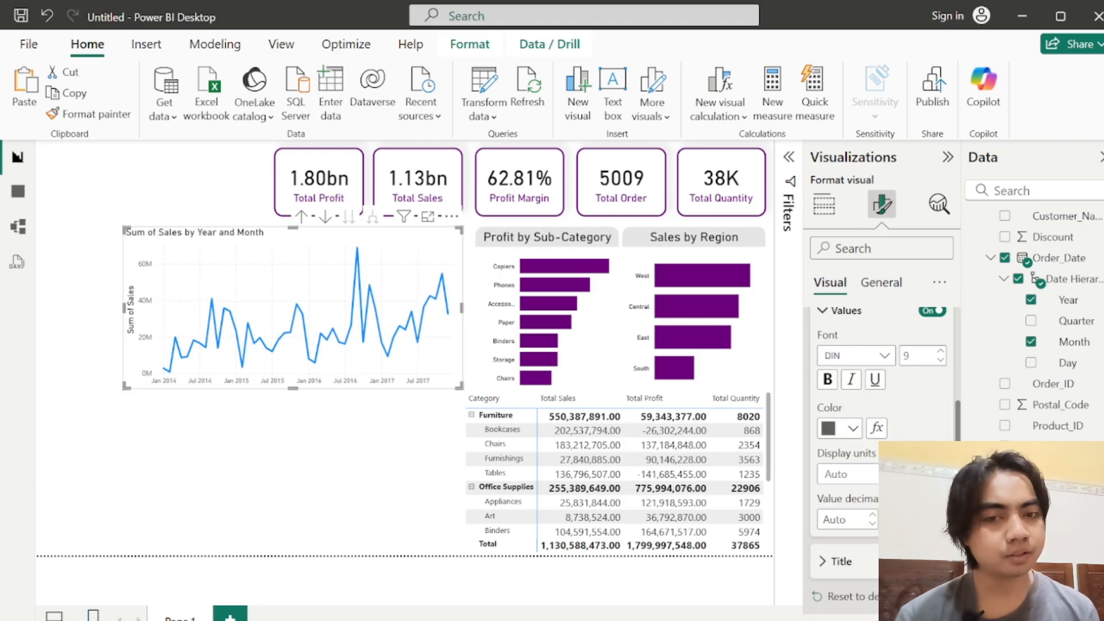
pyautogui.write('12')
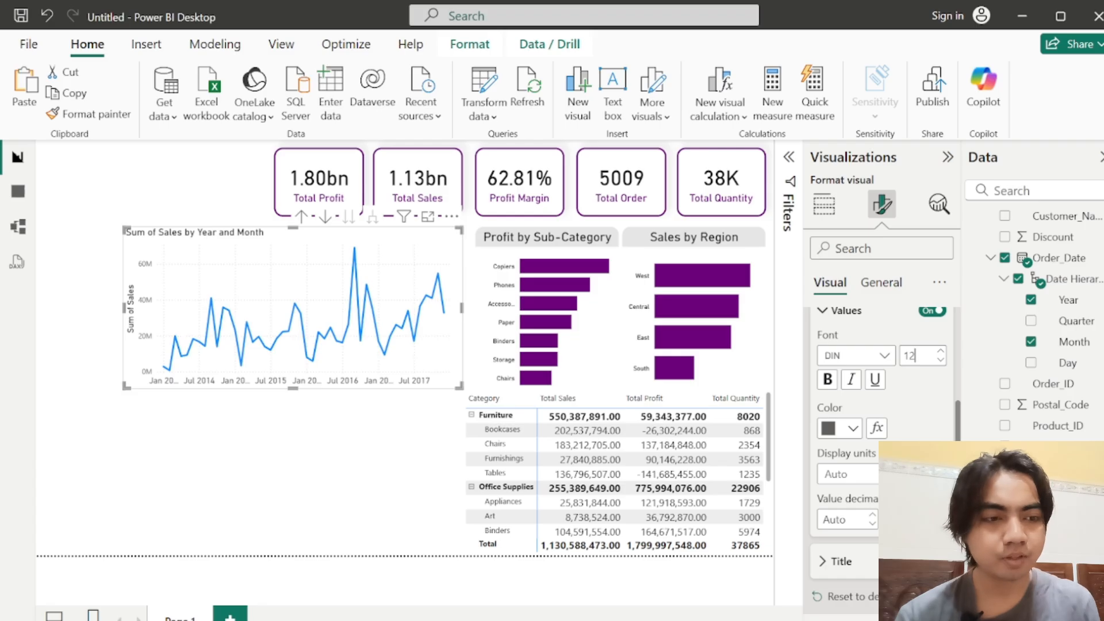
pyautogui.write('0')
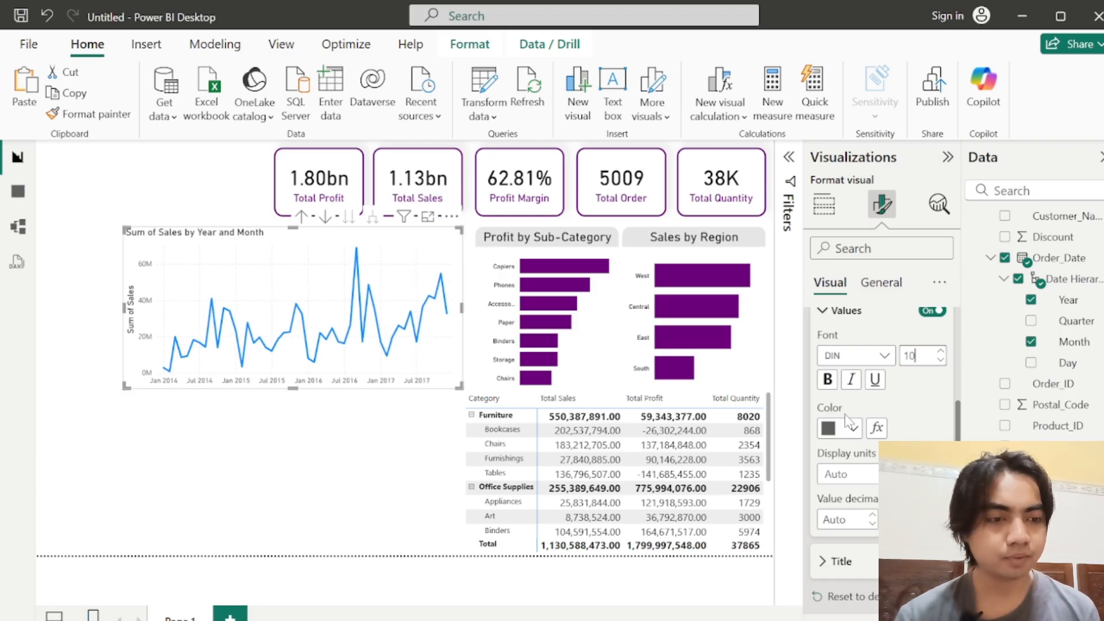
pyautogui.click(840, 428)
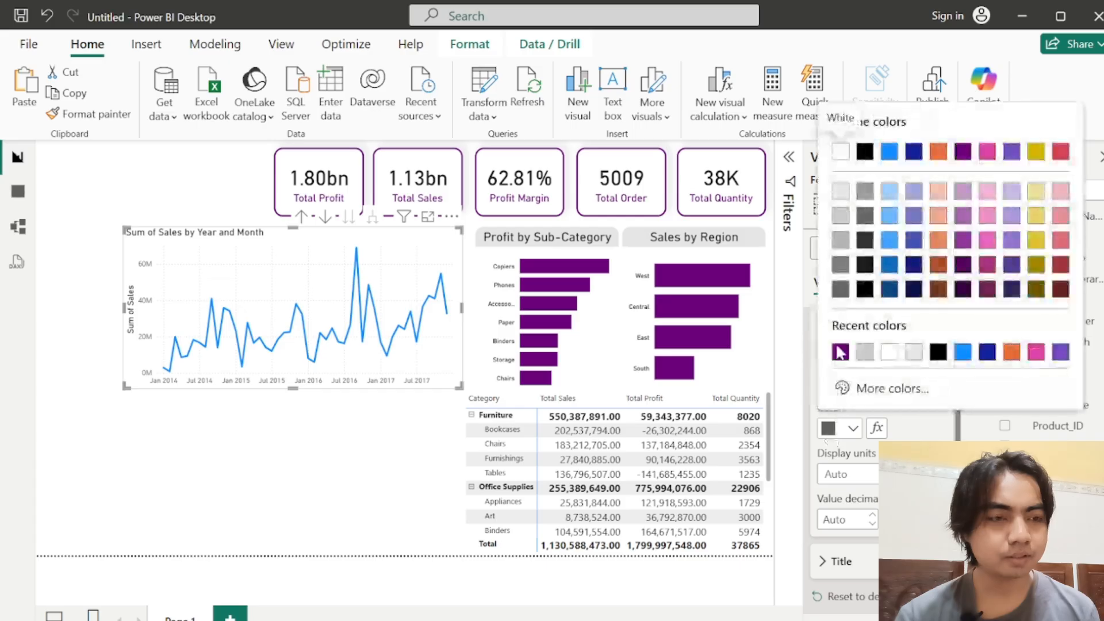
pyautogui.click(938, 352)
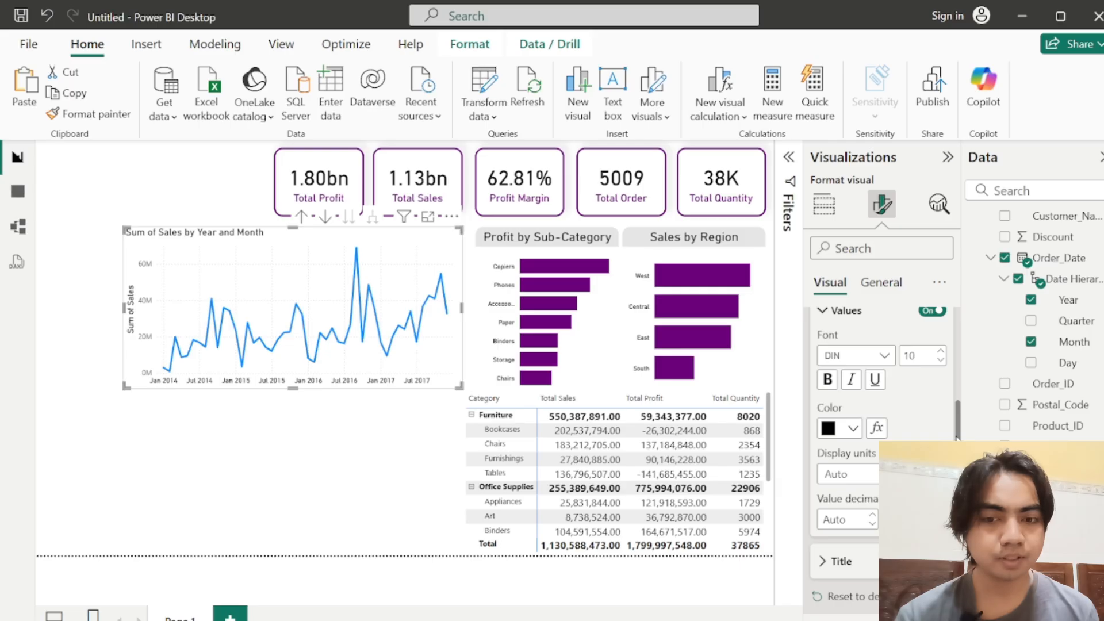
pyautogui.scroll(3, 956, 437)
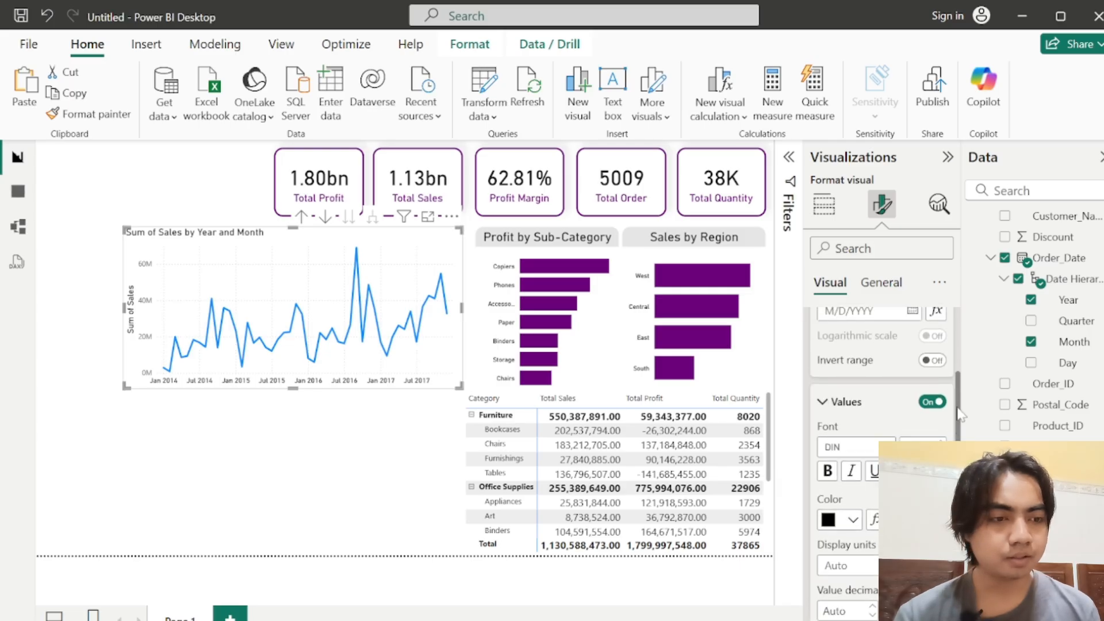
pyautogui.click(850, 403)
# Step: Turn off the Y-axis title of the sales line chart
pyautogui.scroll(-3, 845, 403)
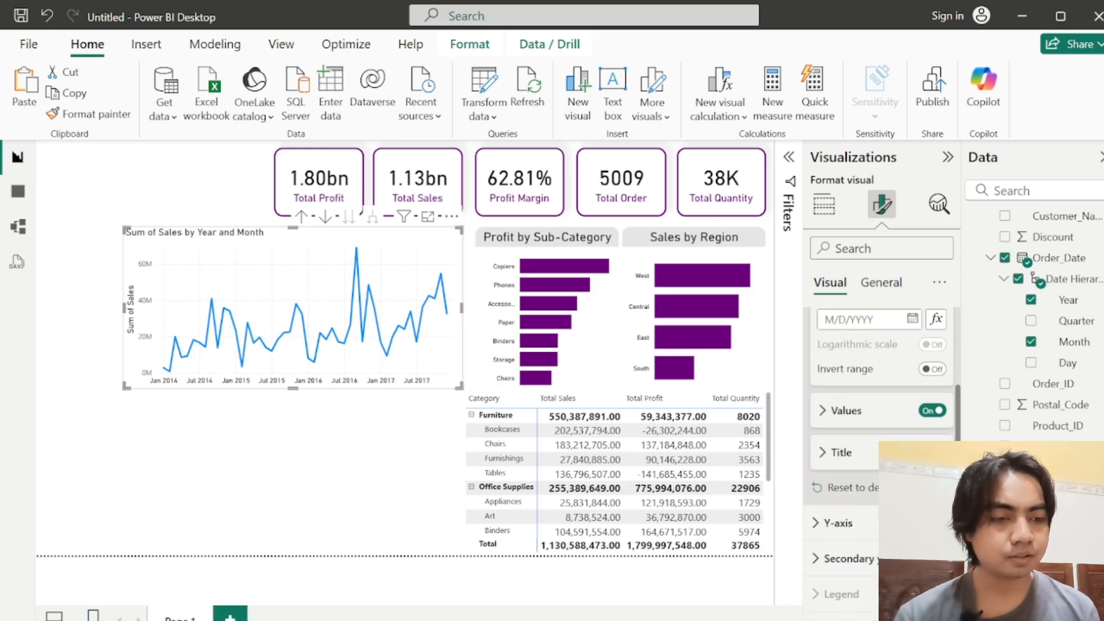
pyautogui.click(835, 397)
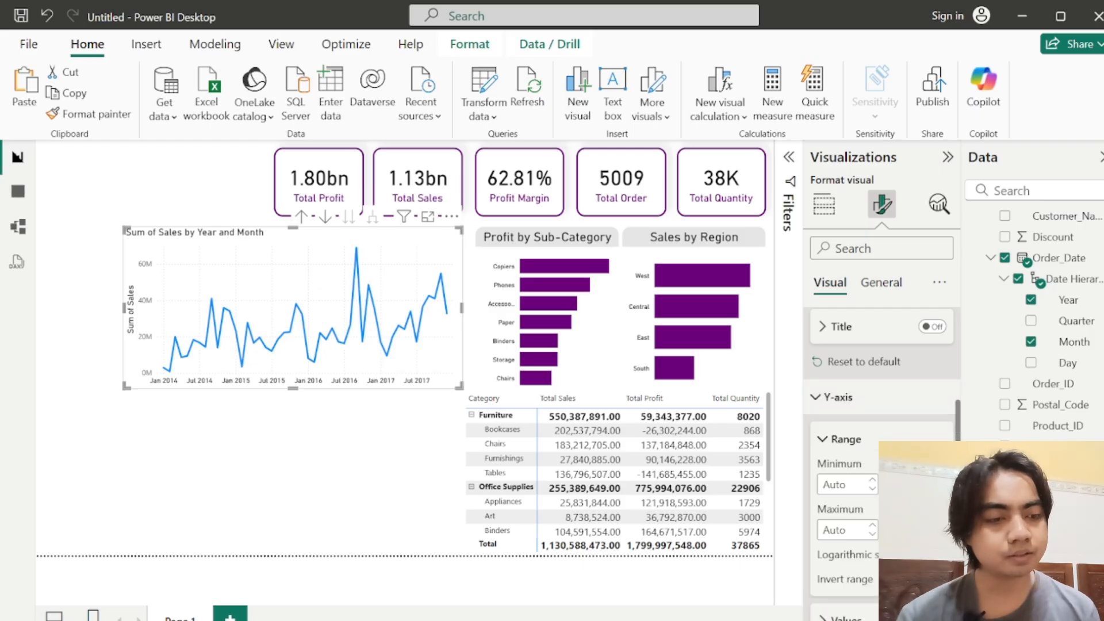
pyautogui.scroll(-3, 882, 402)
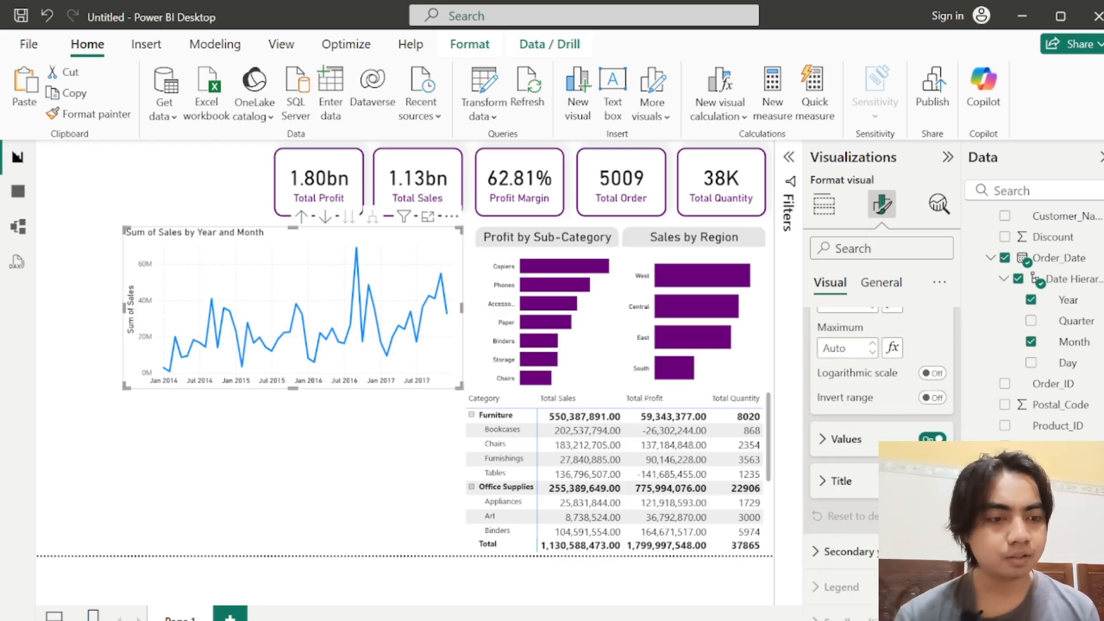
pyautogui.click(932, 481)
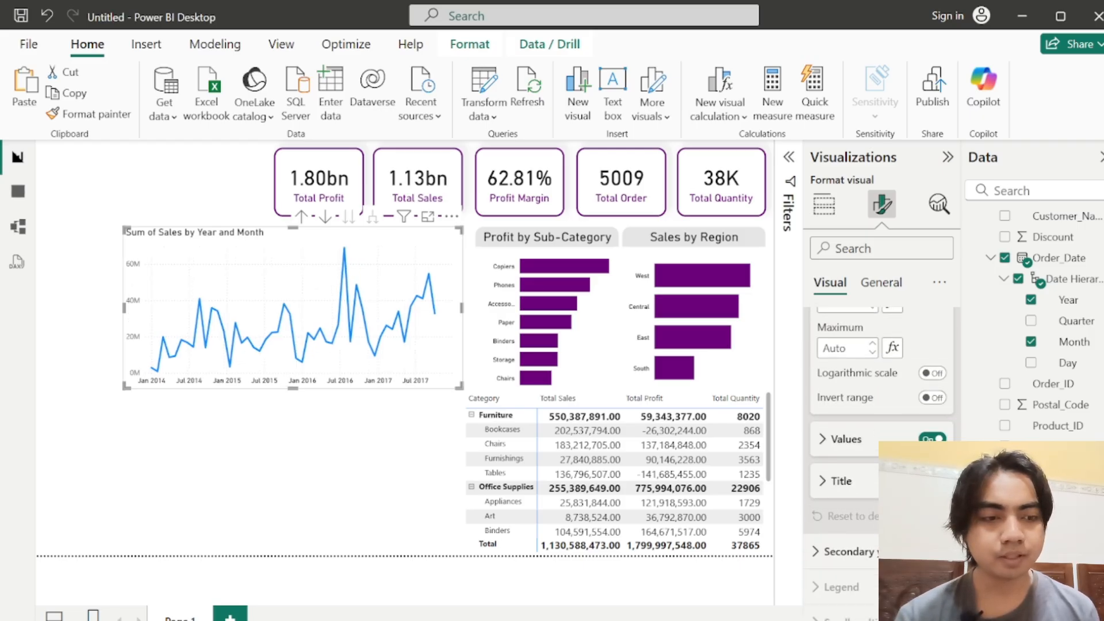
# Step: Format the line chart's Y-axis values in DIN font with black text
pyautogui.click(849, 444)
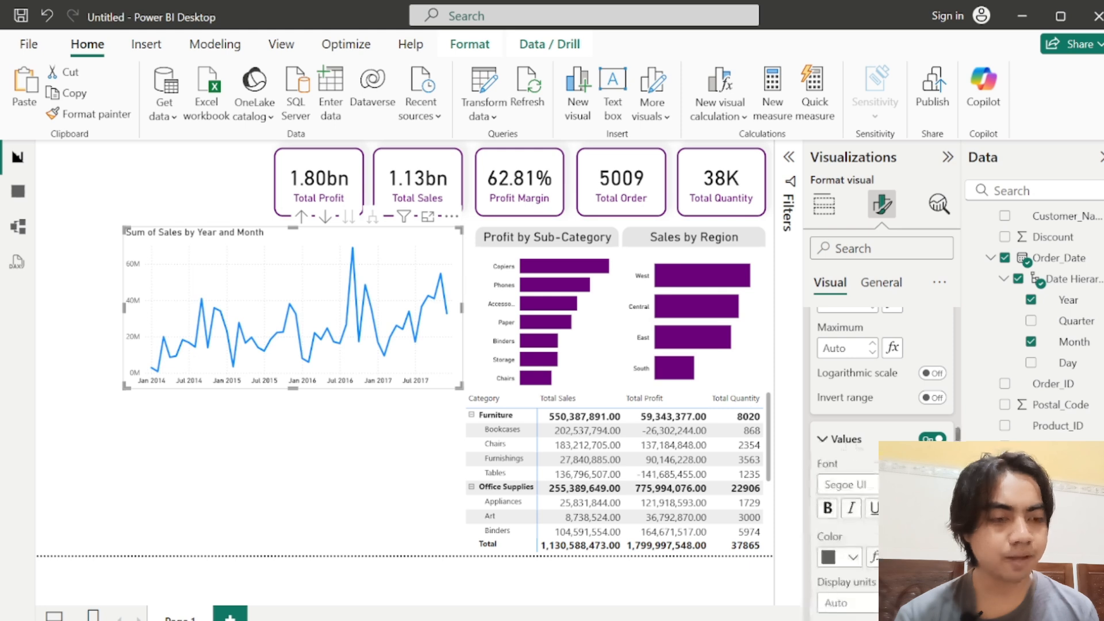
pyautogui.click(873, 488)
pyautogui.click(838, 248)
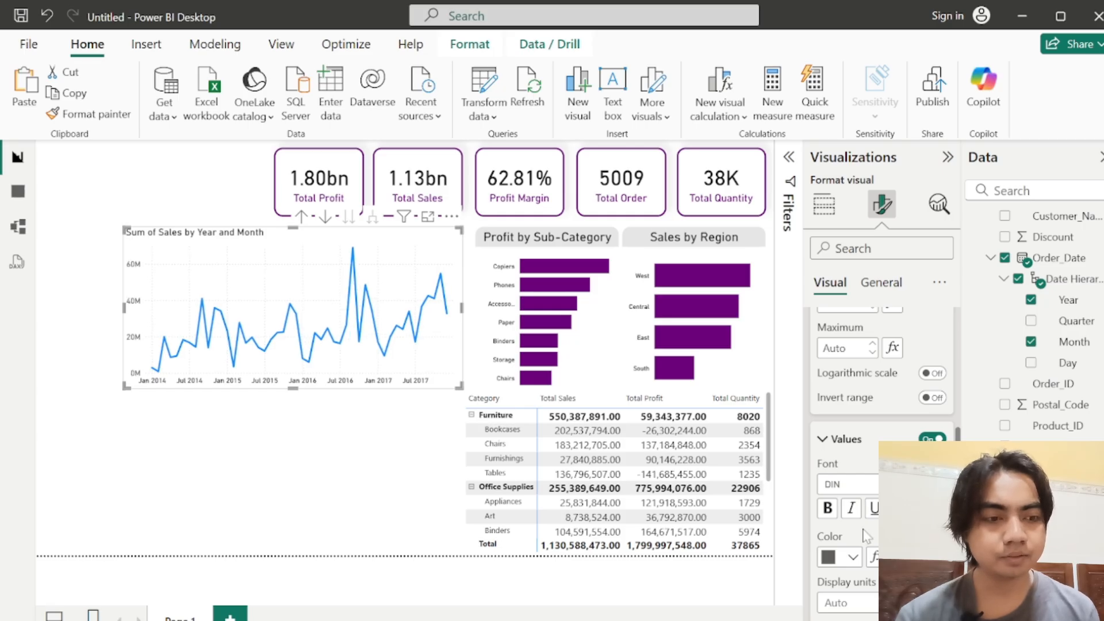
pyautogui.click(835, 569)
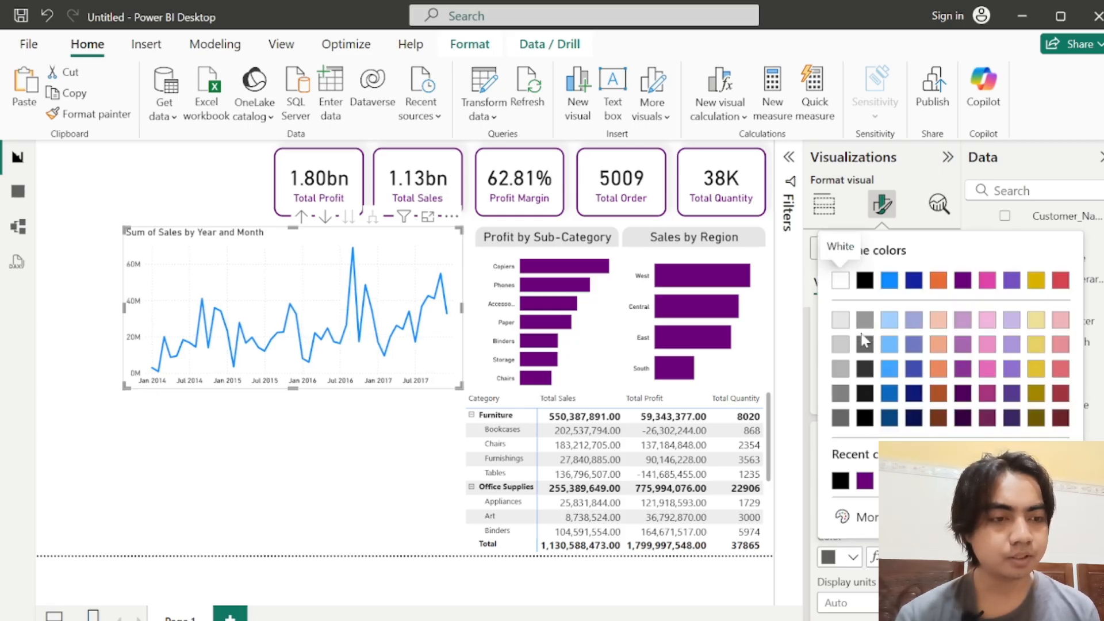
pyautogui.click(840, 482)
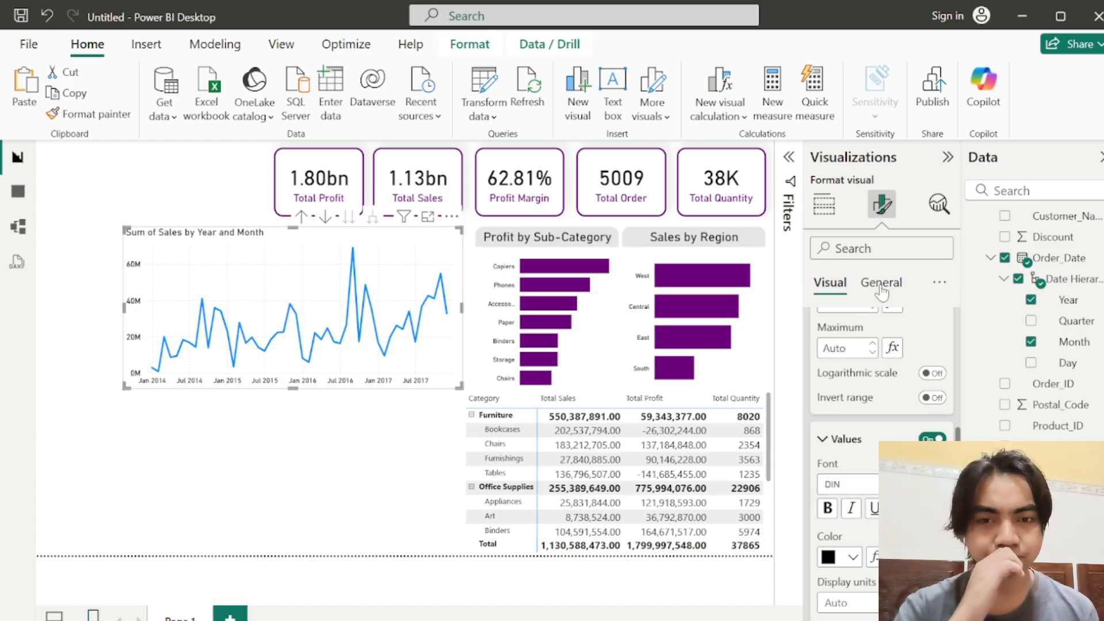
# Step: Change the line chart's title text to "Sales Over Time" and set its font size to 18
pyautogui.scroll(5, 880, 374)
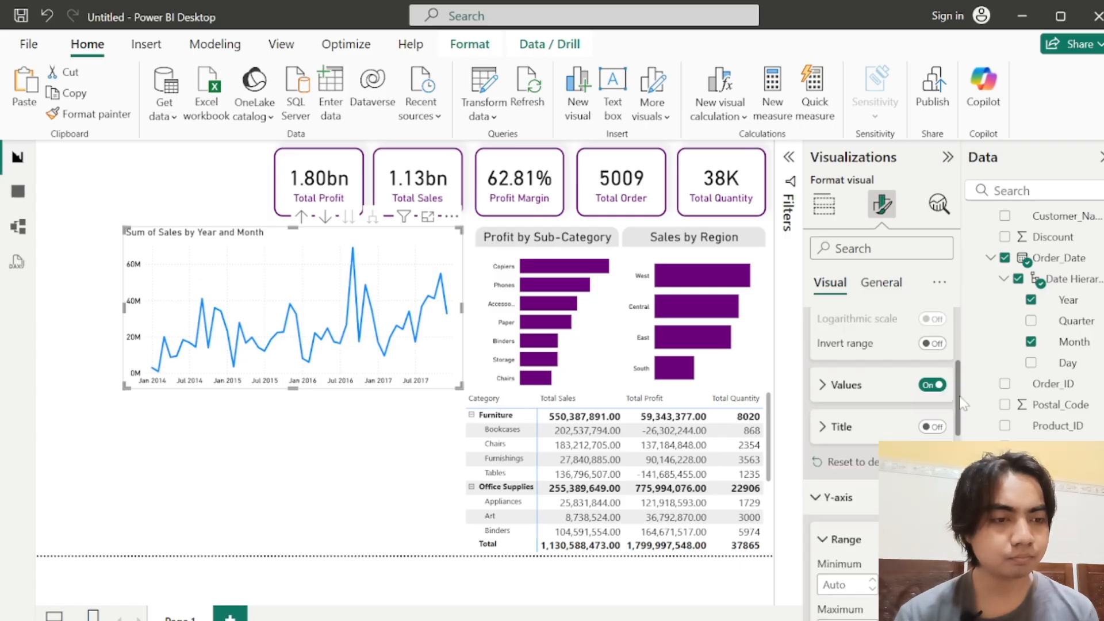
pyautogui.click(871, 293)
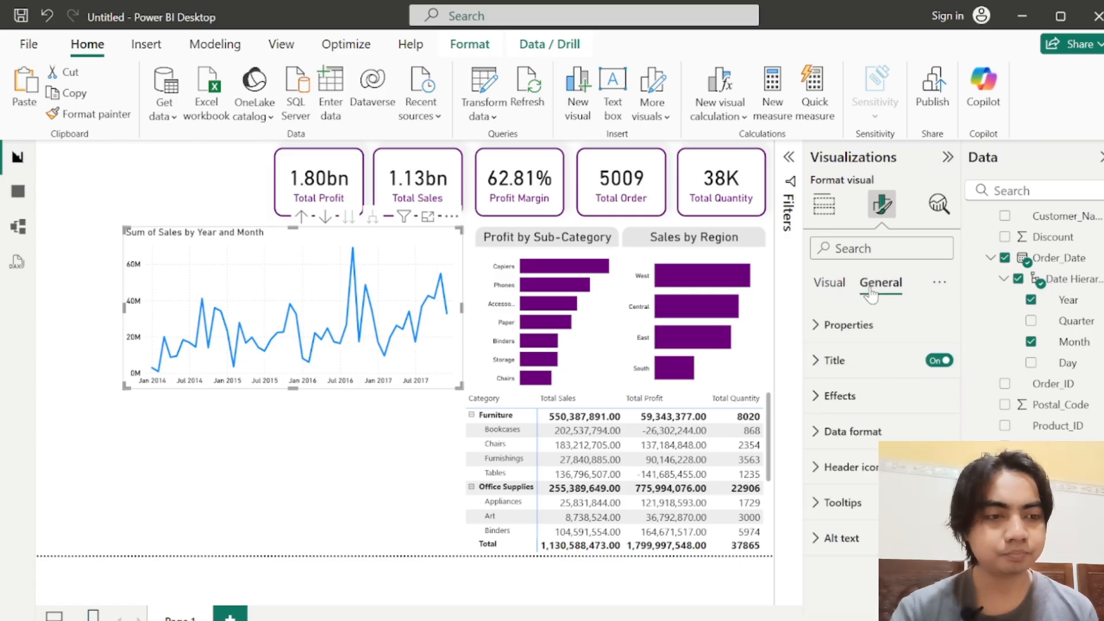
pyautogui.click(824, 371)
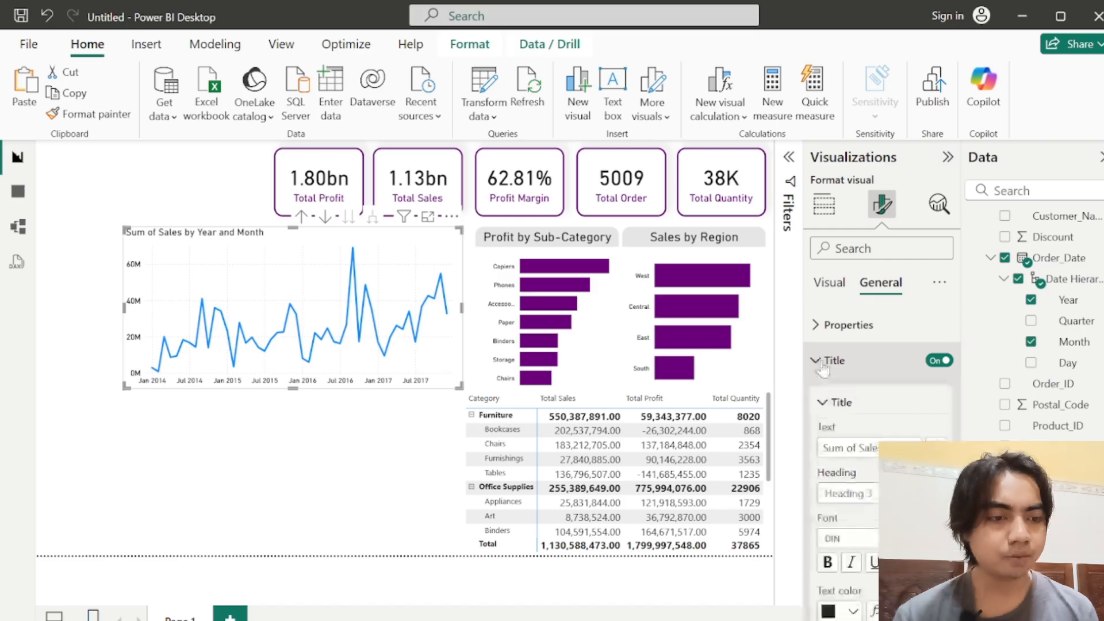
pyautogui.tripleClick(859, 447)
pyautogui.write('Sales')
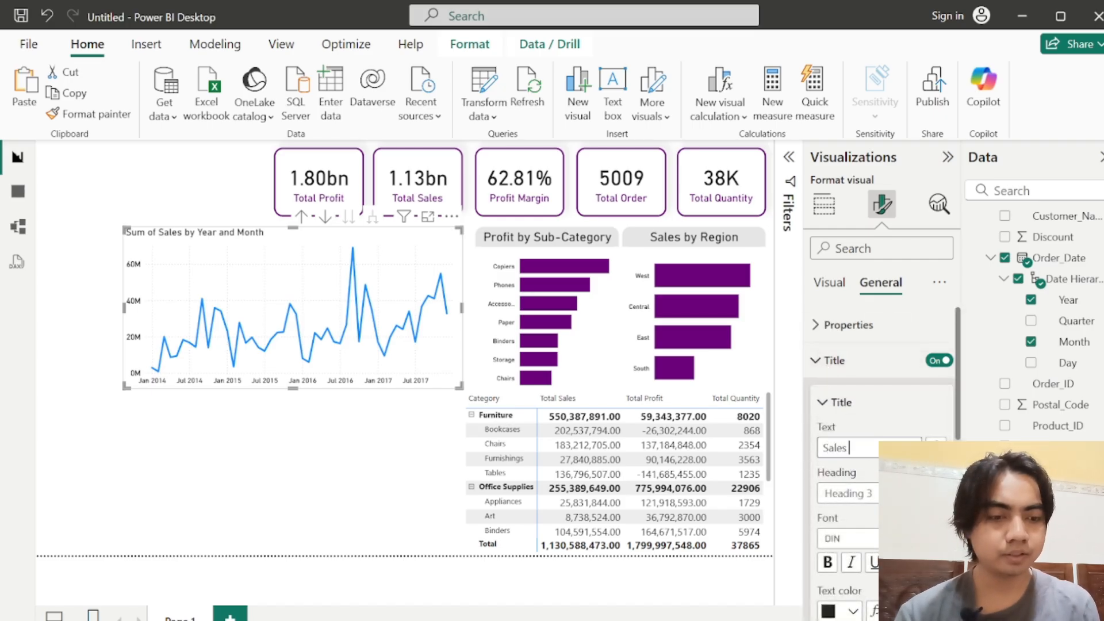
pyautogui.write(' Over T')
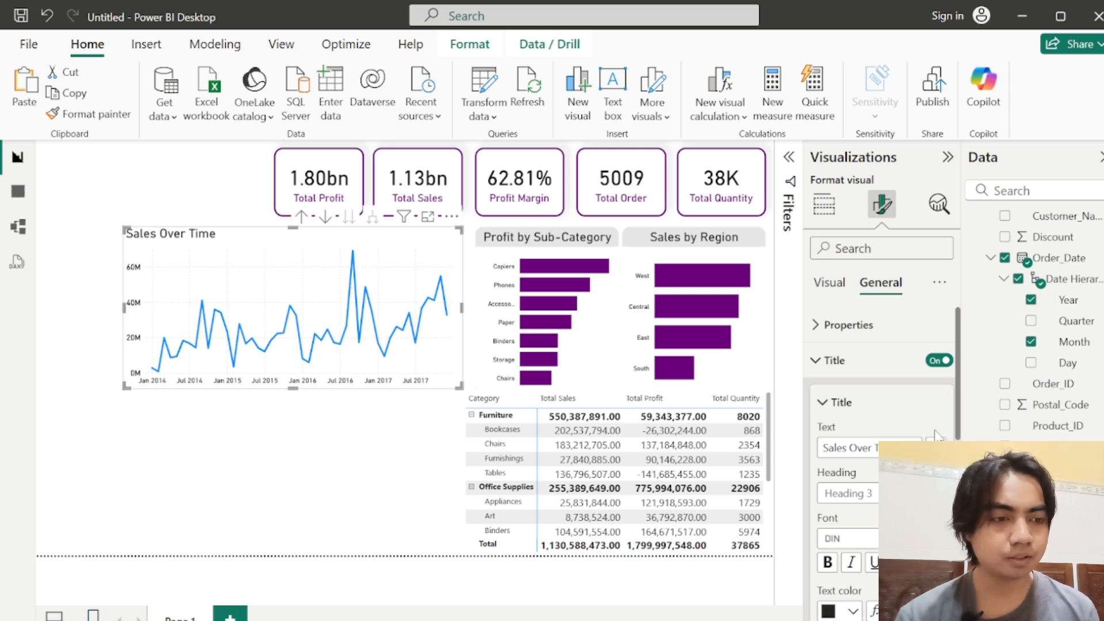
# Step: Give the Sales Over Time title a light grey background and centre it horizontally
pyautogui.scroll(-4, 959, 402)
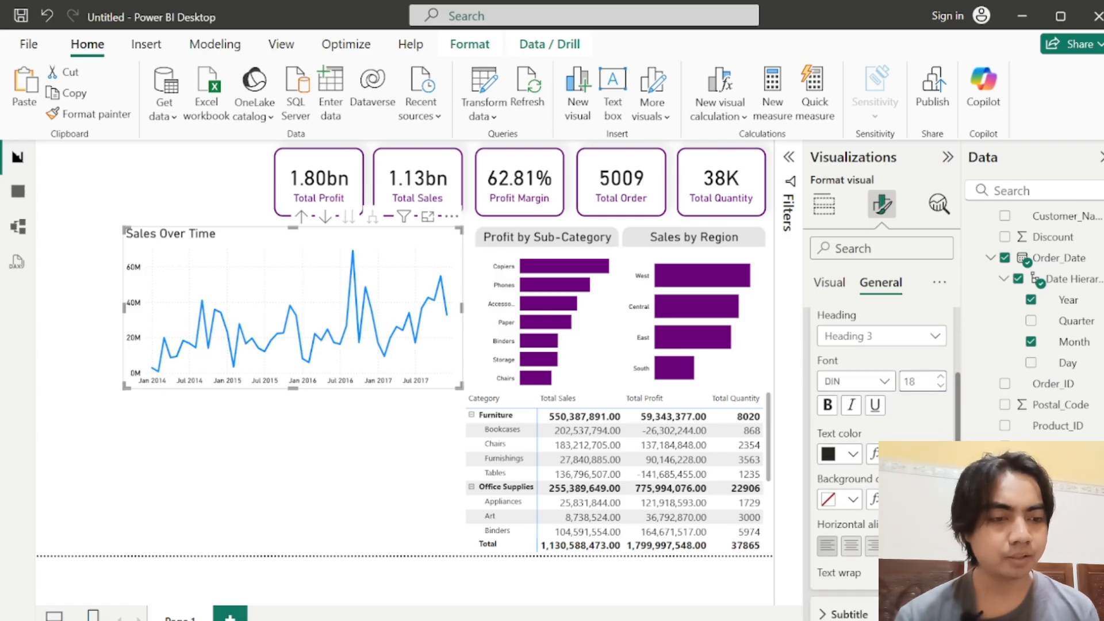
pyautogui.click(829, 500)
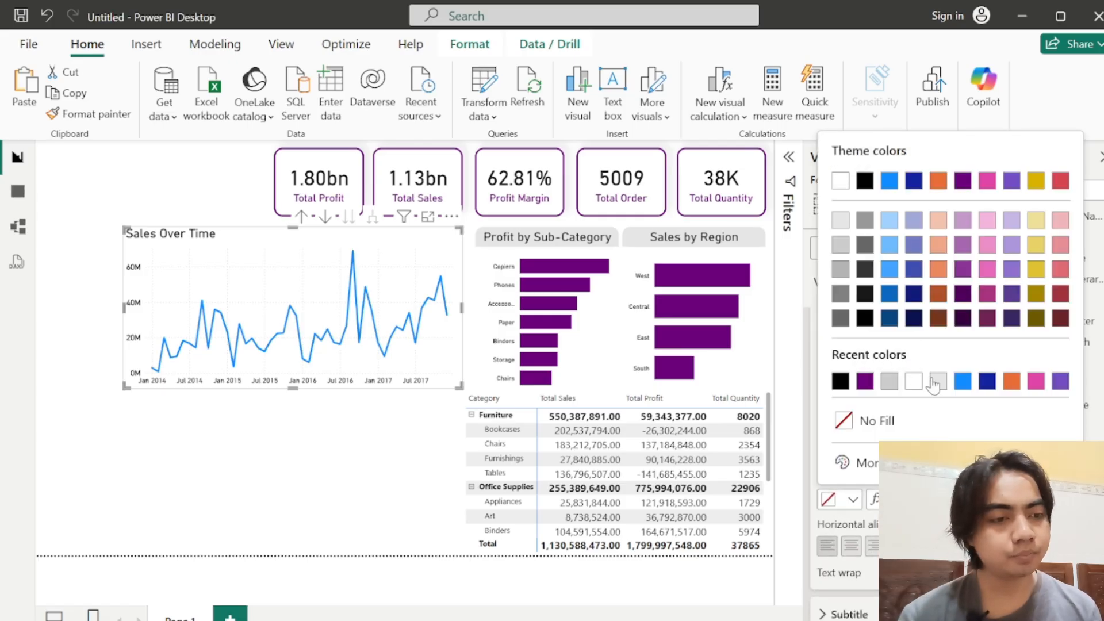
pyautogui.click(937, 380)
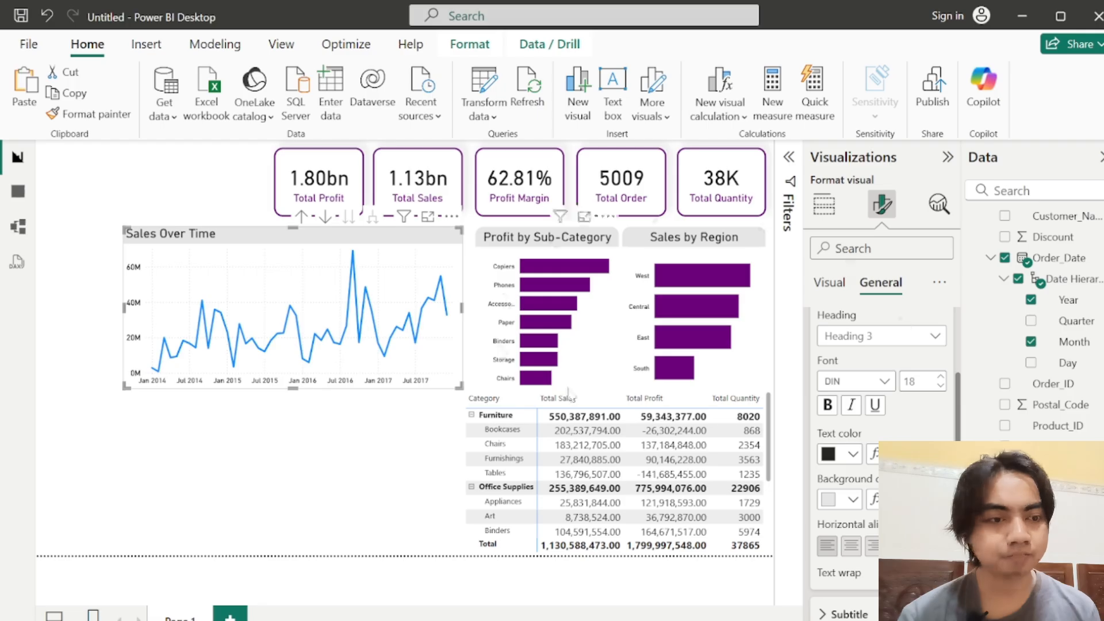
pyautogui.click(850, 546)
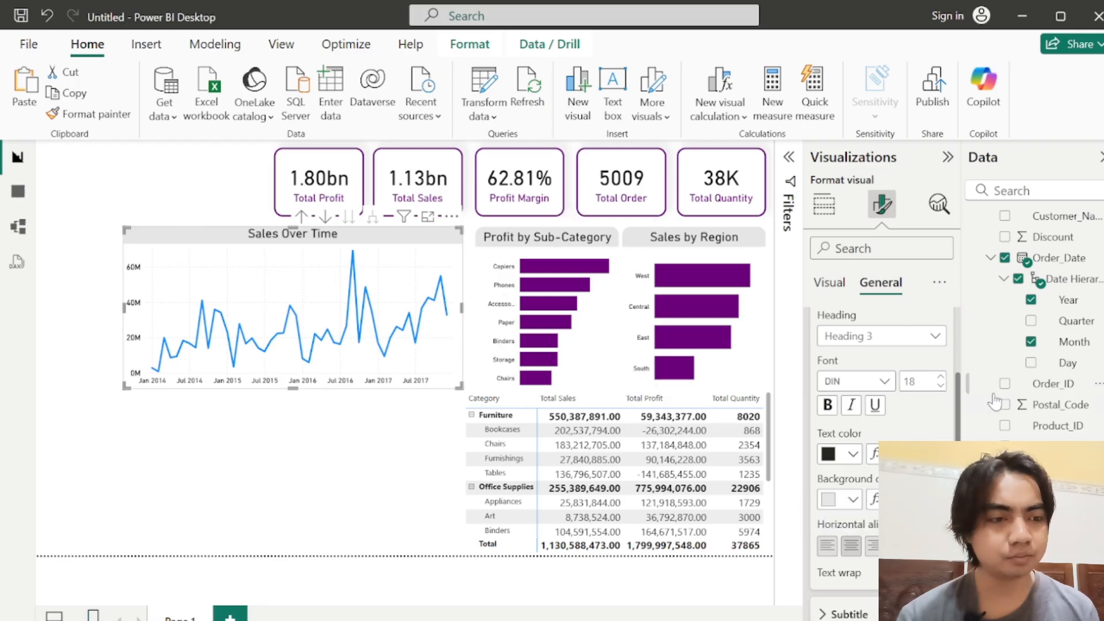
# Step: Add a white visual border with 15 px rounded corners to the Sales Over Time chart
pyautogui.scroll(-5, 820, 537)
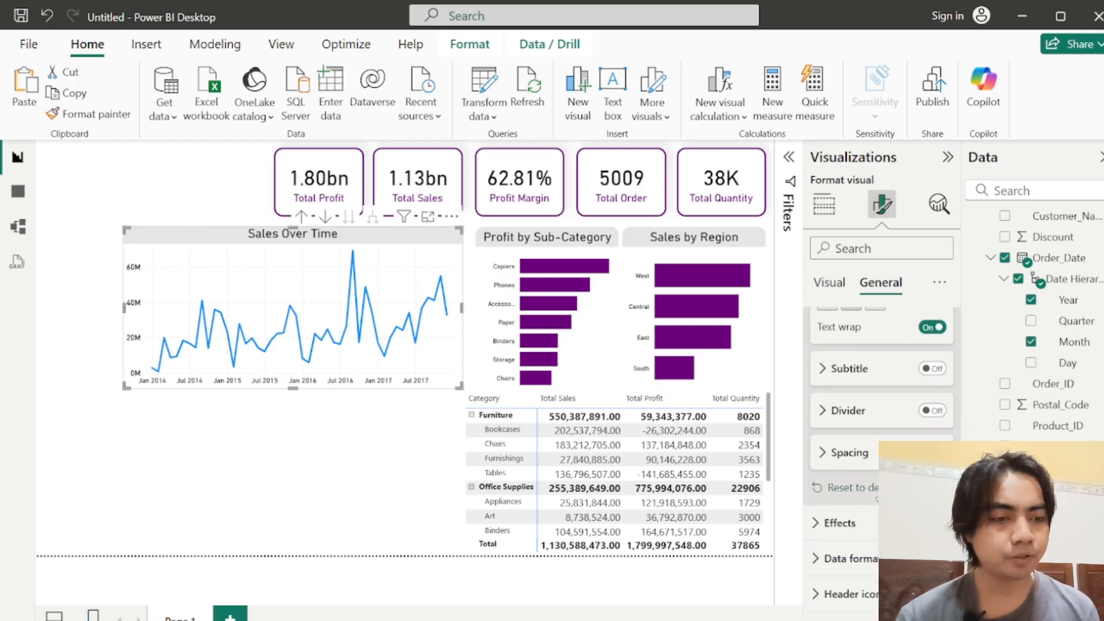
pyautogui.click(820, 523)
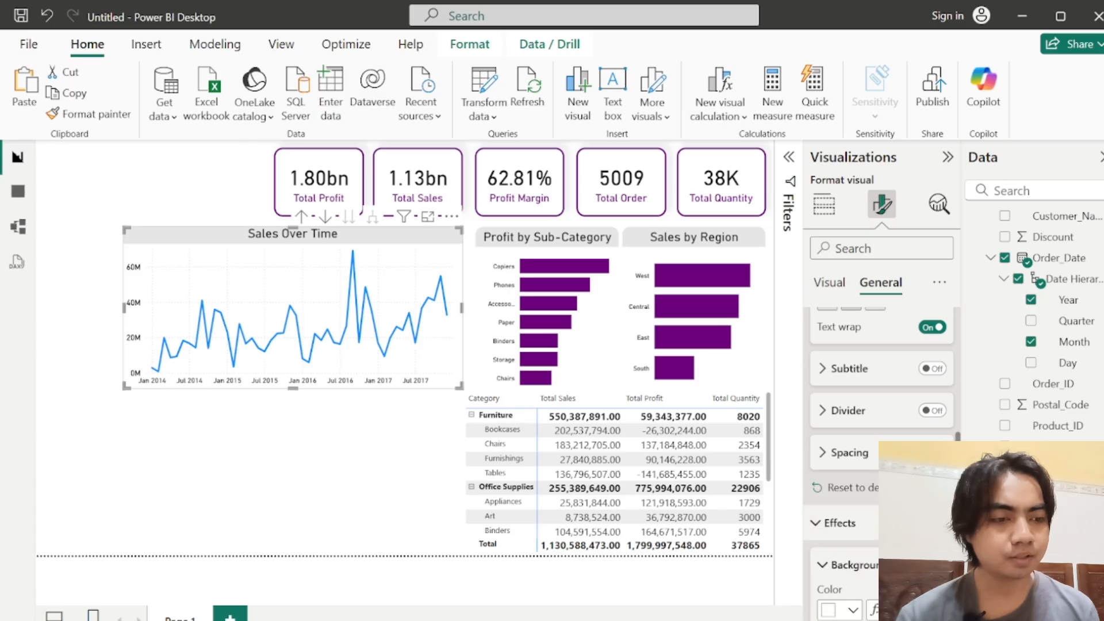
pyautogui.scroll(-5, 880, 460)
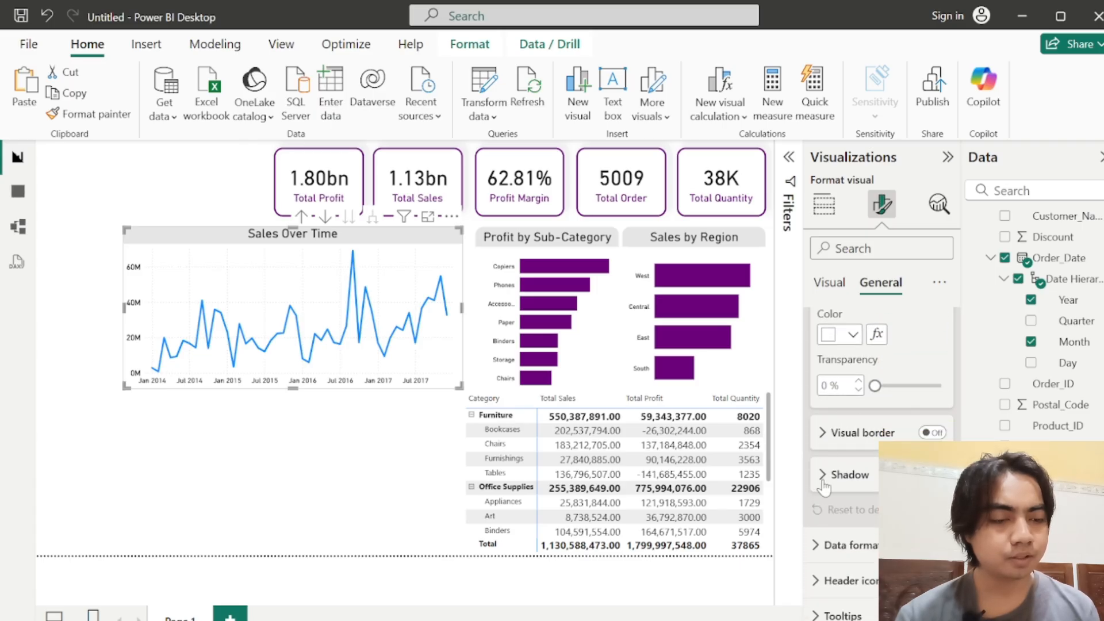
pyautogui.click(933, 432)
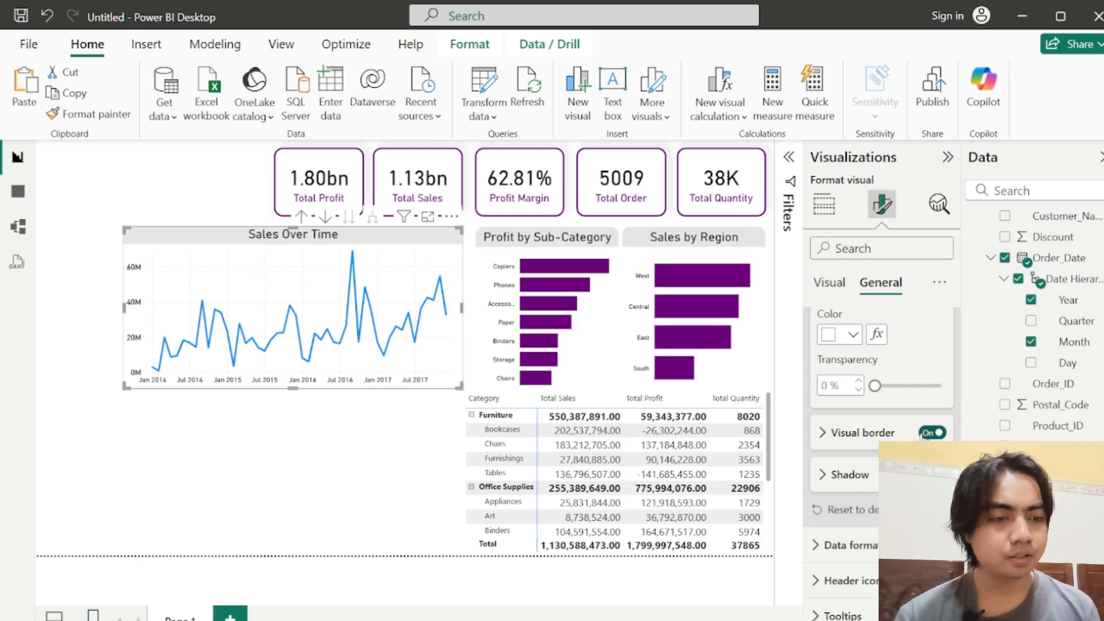
pyautogui.click(849, 440)
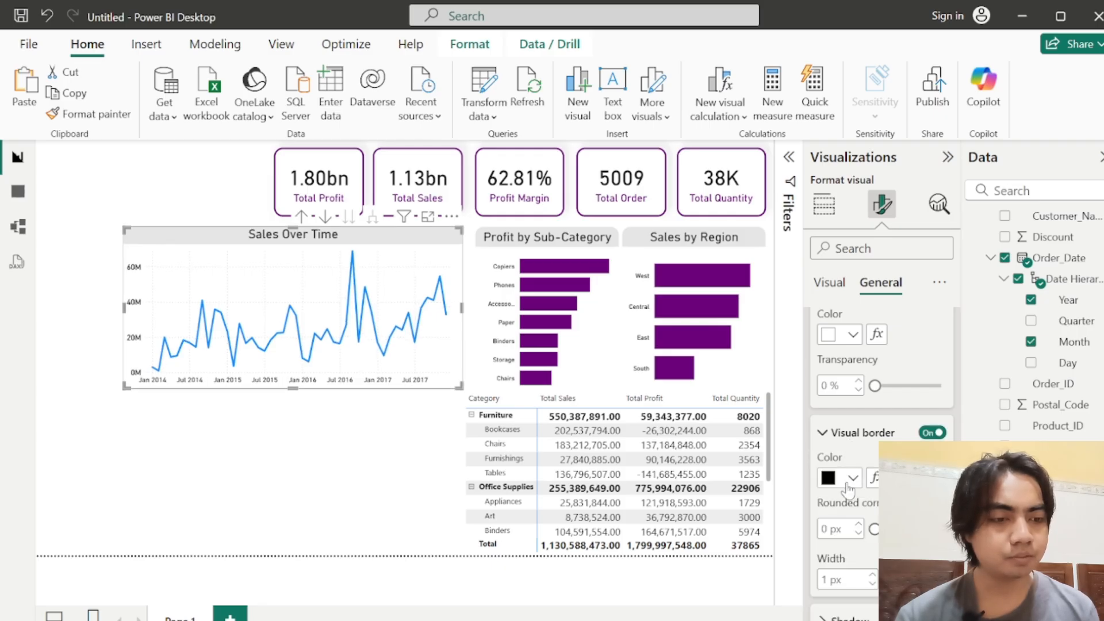
pyautogui.click(830, 529)
pyautogui.write('15')
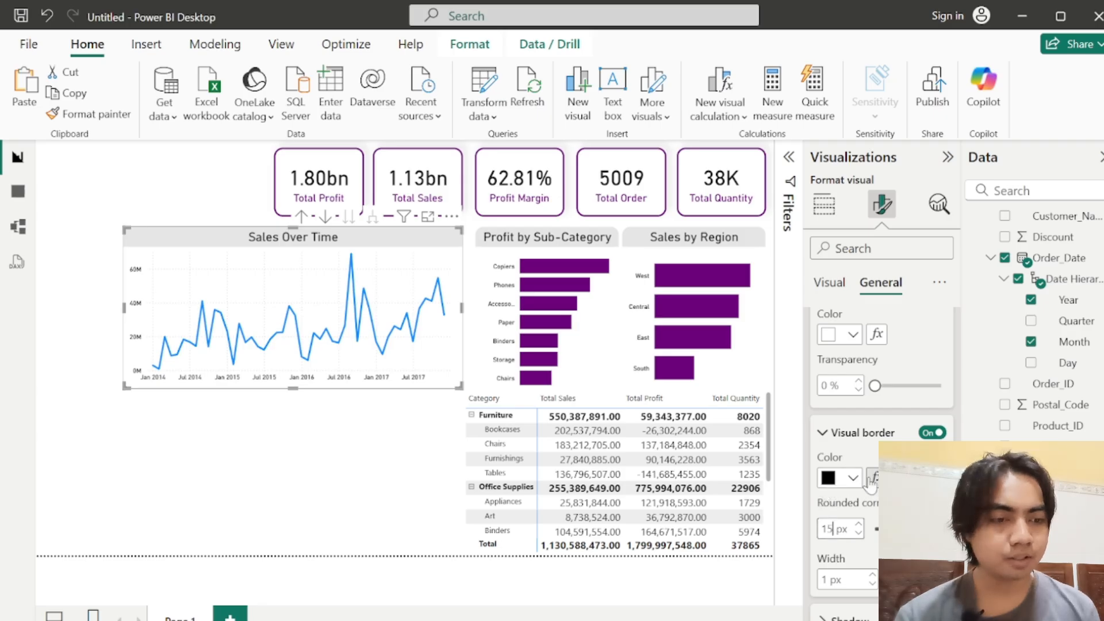
pyautogui.click(838, 478)
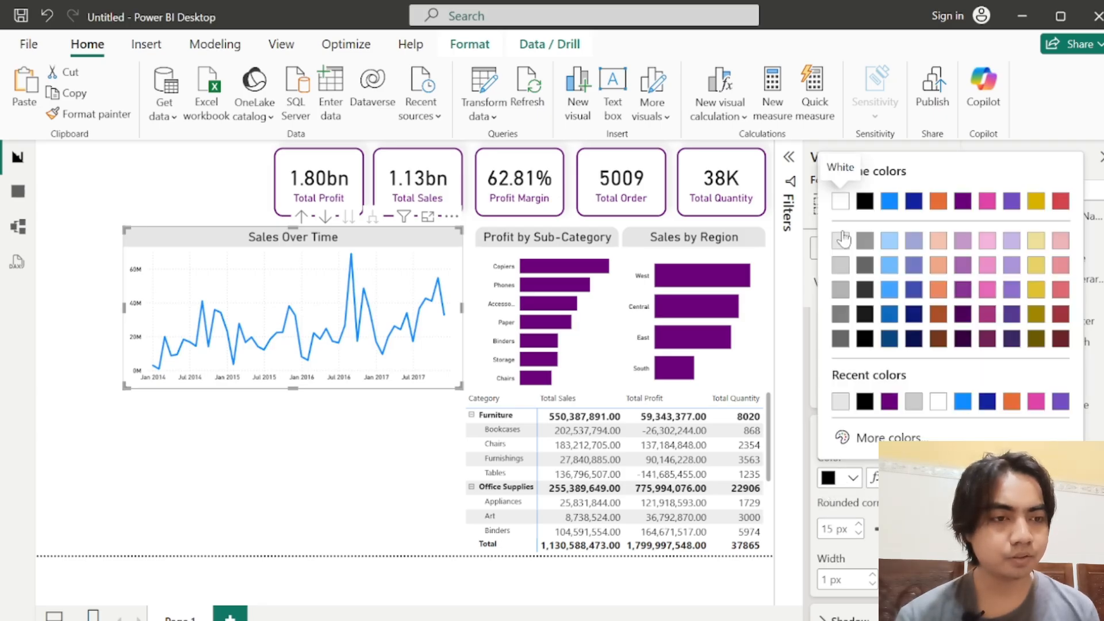
pyautogui.click(840, 202)
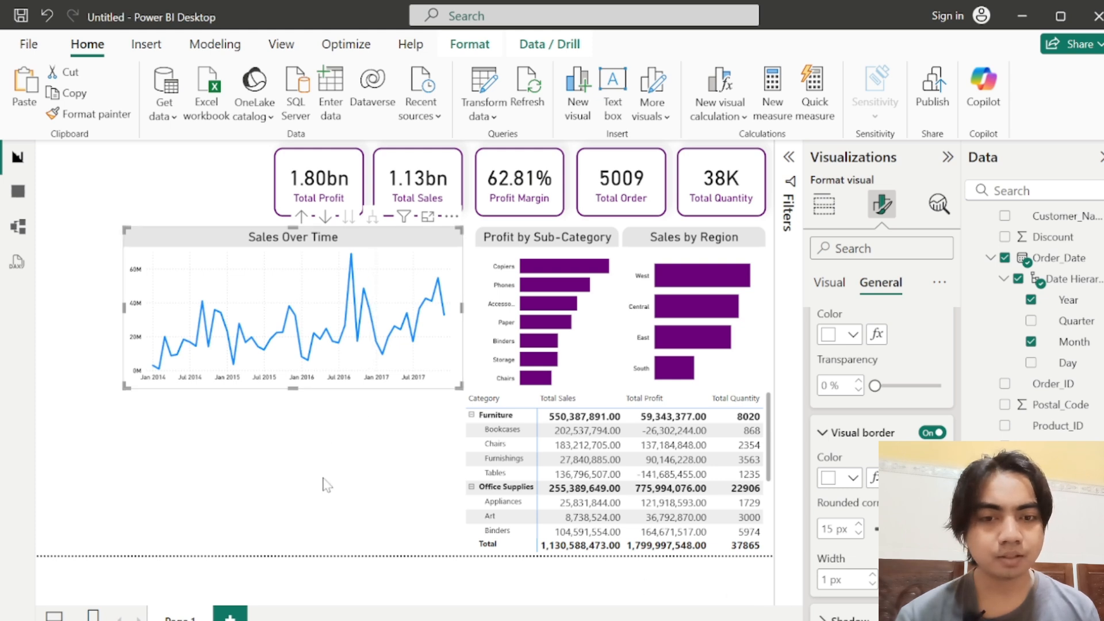
pyautogui.click(361, 414)
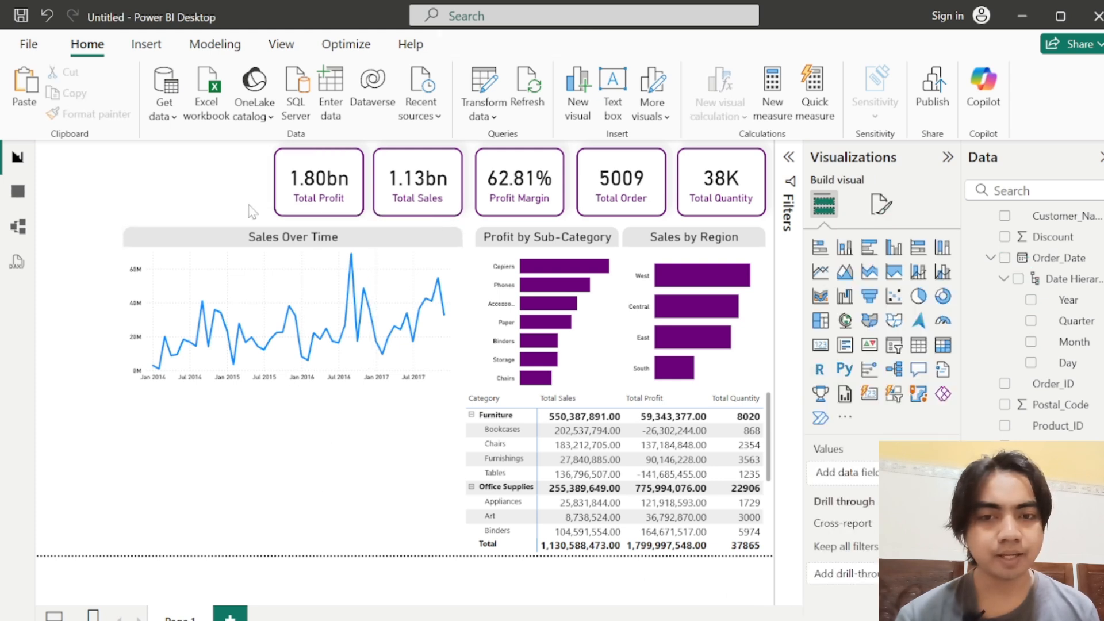
# Step: Move the Sales Over Time chart slightly closer to the Profit by Sub-Category chart, keeping their title bars level
pyautogui.click(222, 242)
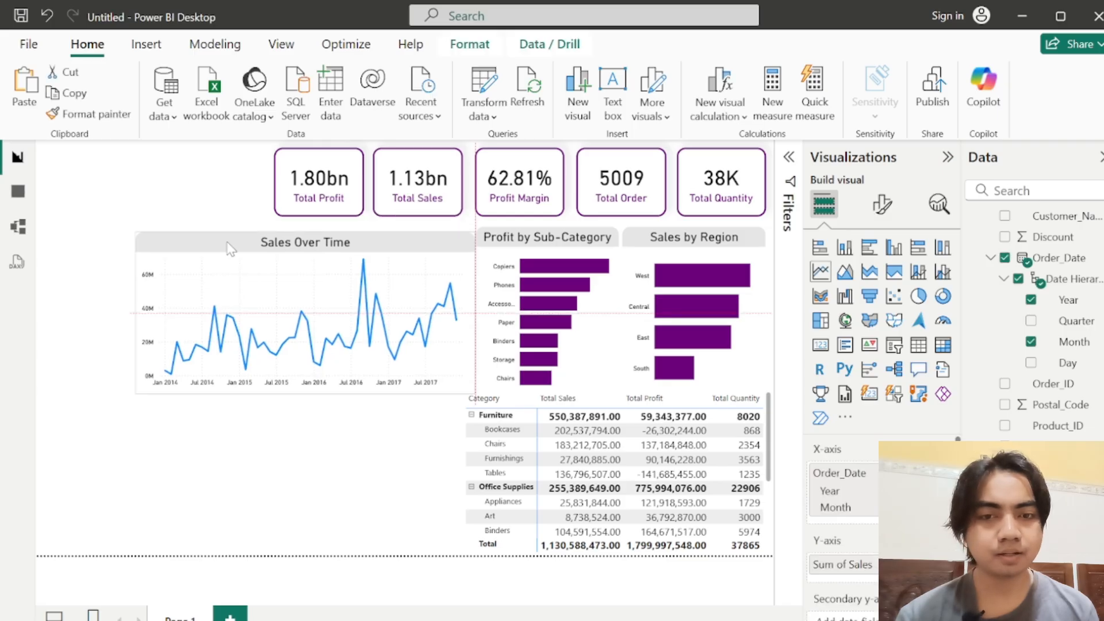
pyautogui.moveTo(219, 240); pyautogui.dragTo(223, 247)
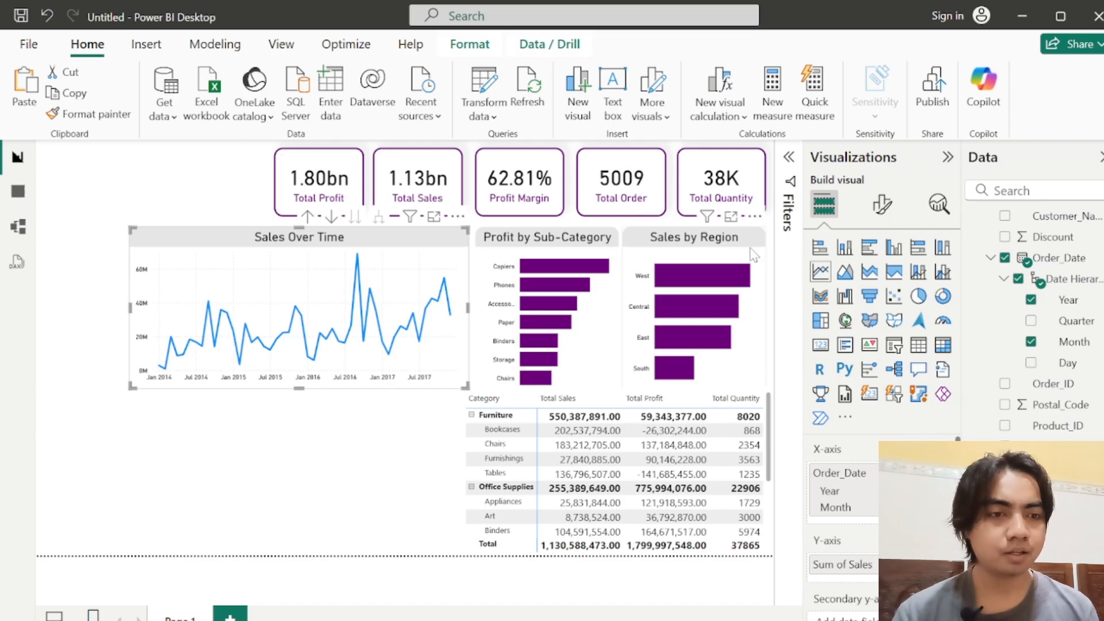
pyautogui.click(397, 460)
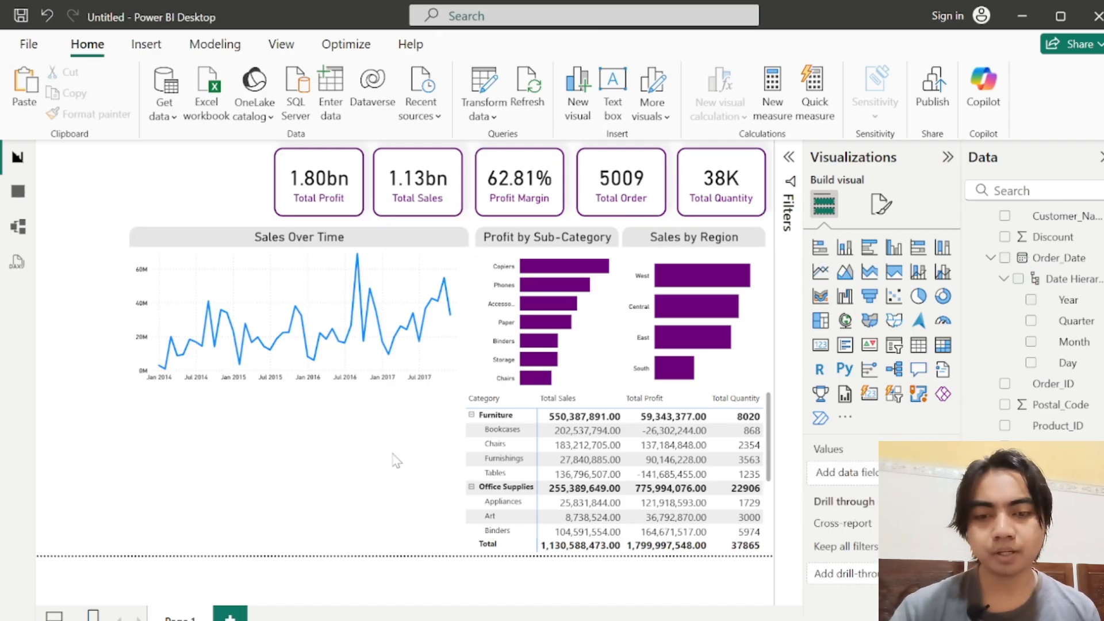
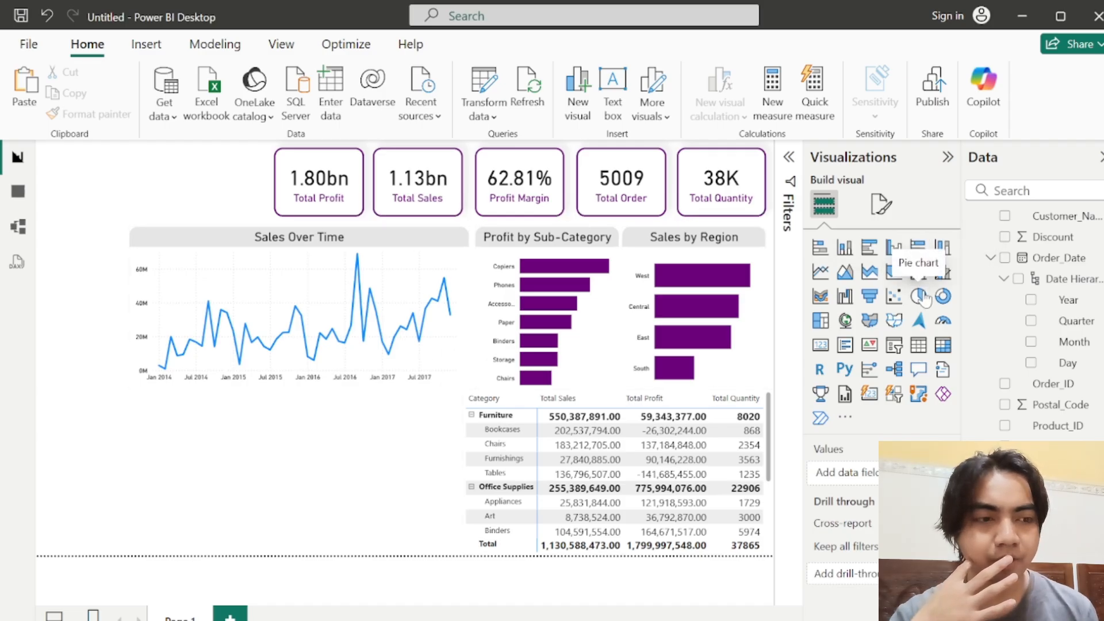
# Step: Insert a pie chart below the Sales Over Time chart, with City as the legend and Profit as the values
pyautogui.click(919, 296)
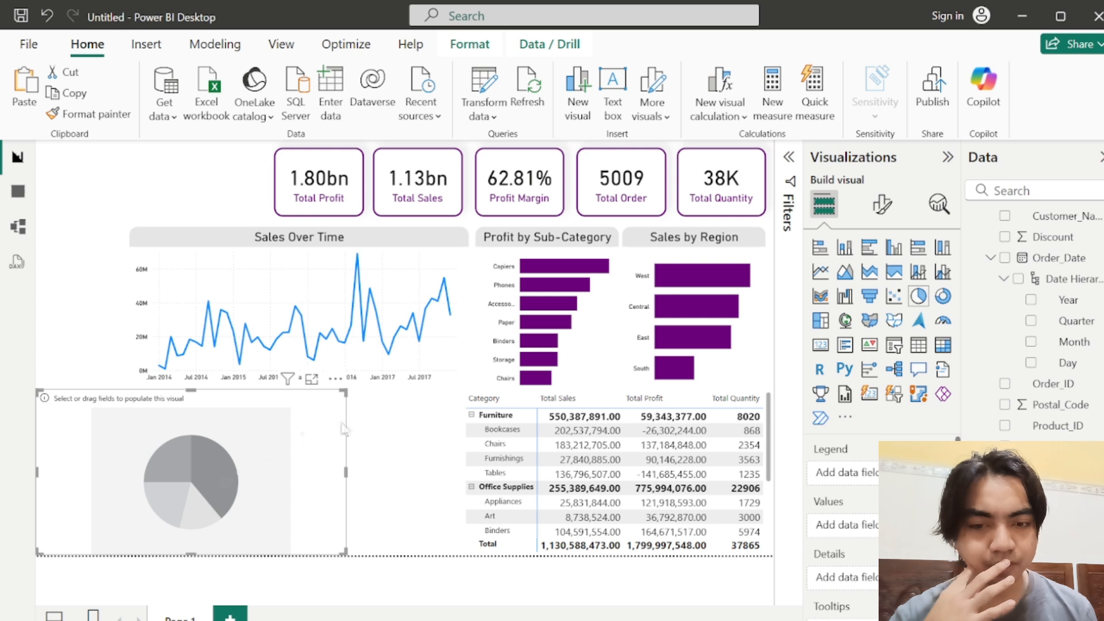
pyautogui.moveTo(334, 424); pyautogui.dragTo(434, 421)
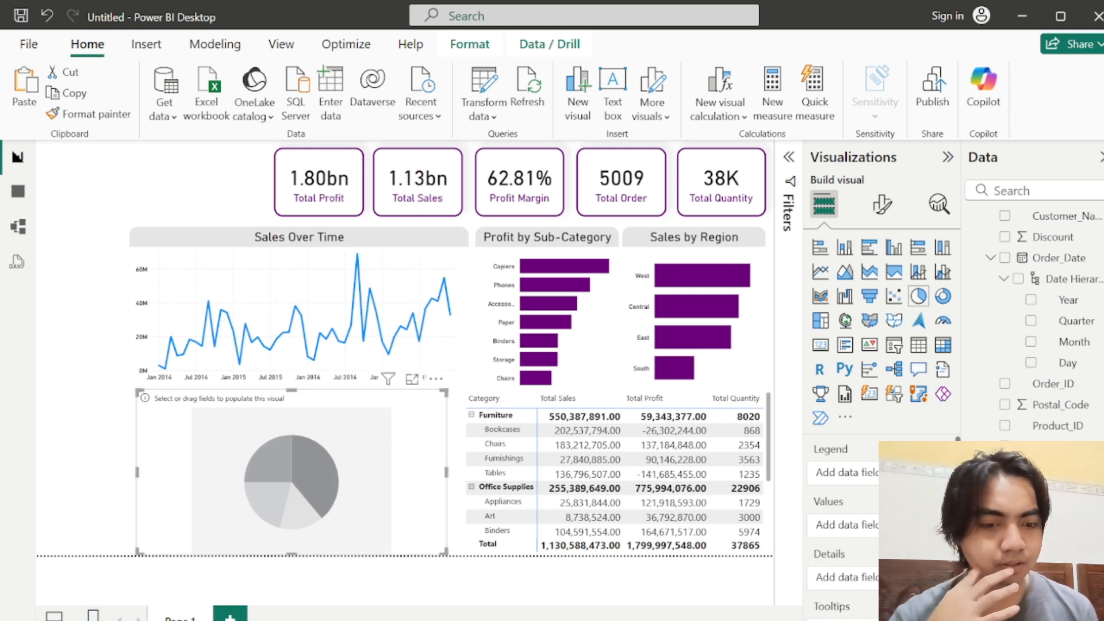
pyautogui.scroll(3, 1035, 316)
pyautogui.scroll(-3, 1035, 316)
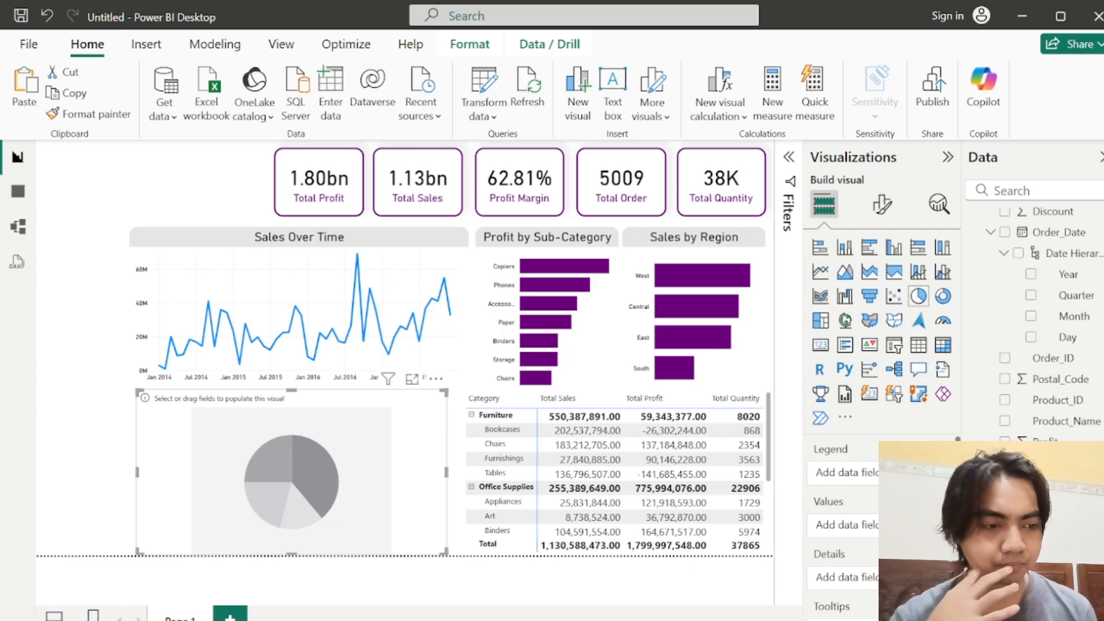
pyautogui.scroll(-1, 1035, 316)
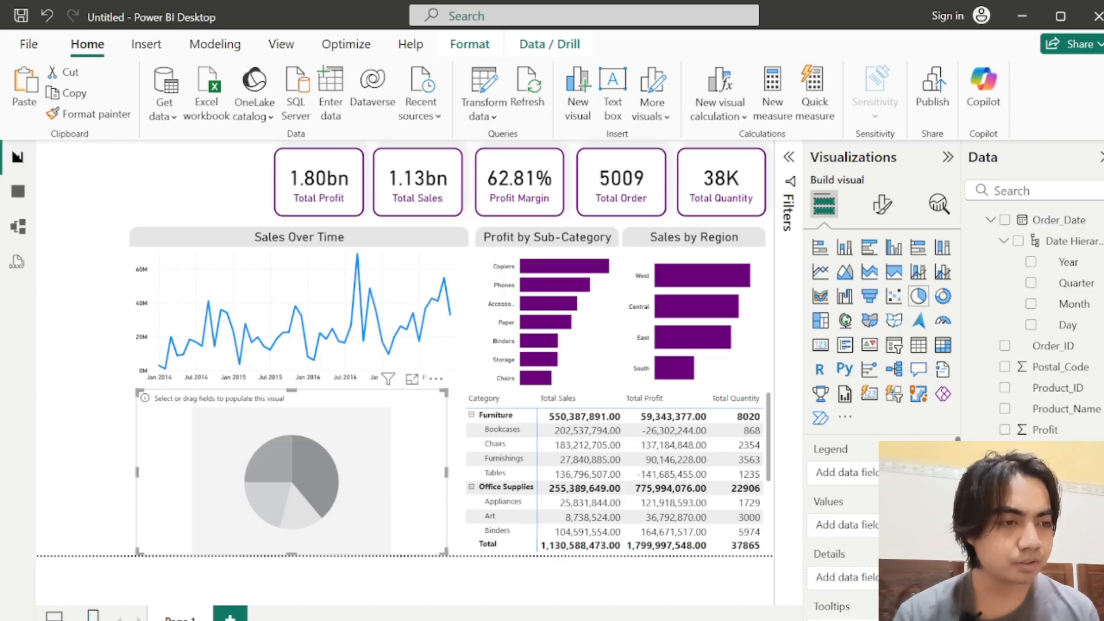
pyautogui.scroll(5, 1044, 286)
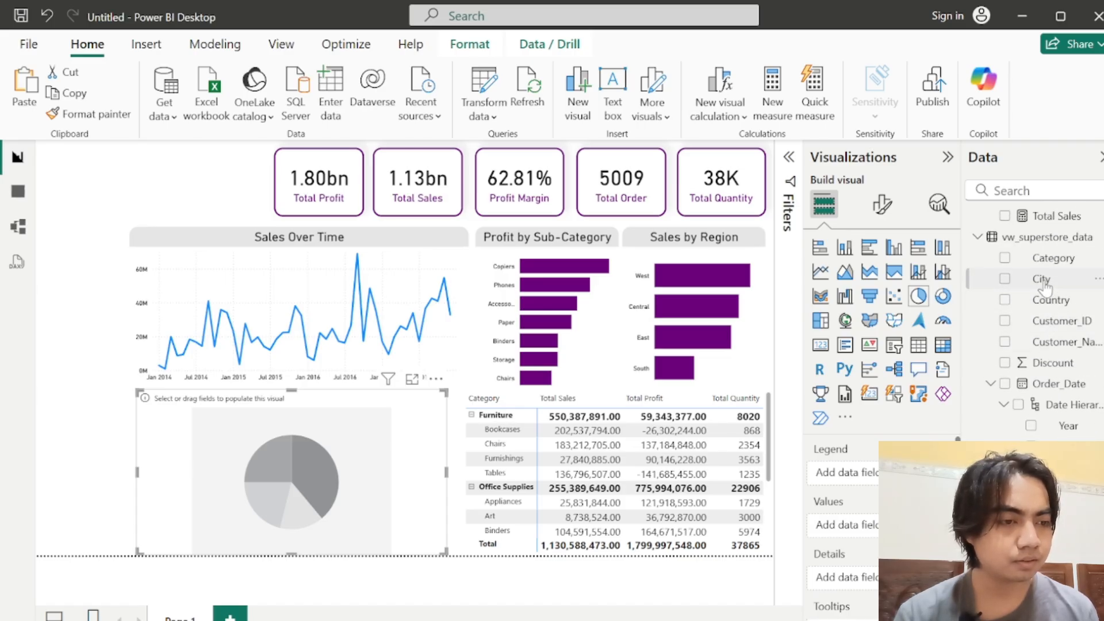
pyautogui.moveTo(1041, 281); pyautogui.dragTo(851, 473)
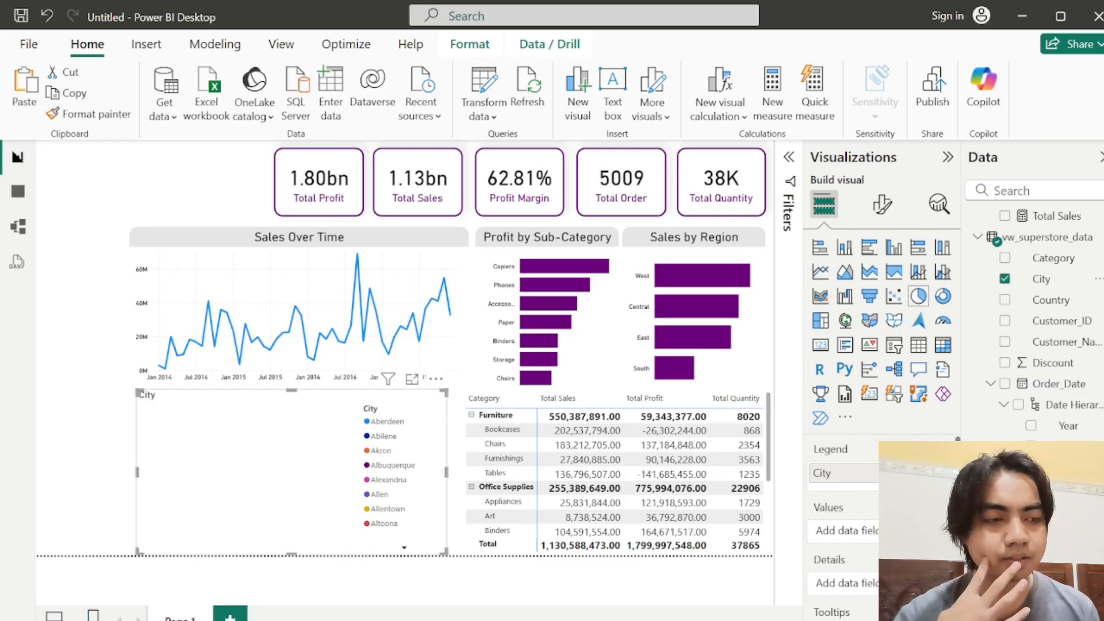
pyautogui.scroll(-3, 1035, 322)
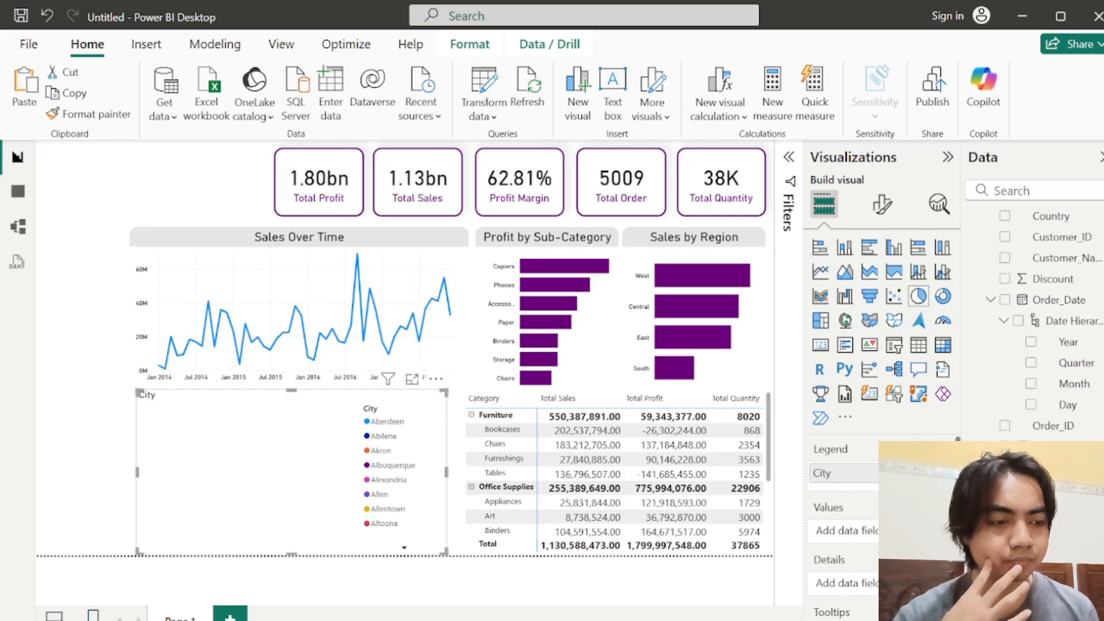
pyautogui.moveTo(1046, 510); pyautogui.dragTo(848, 532)
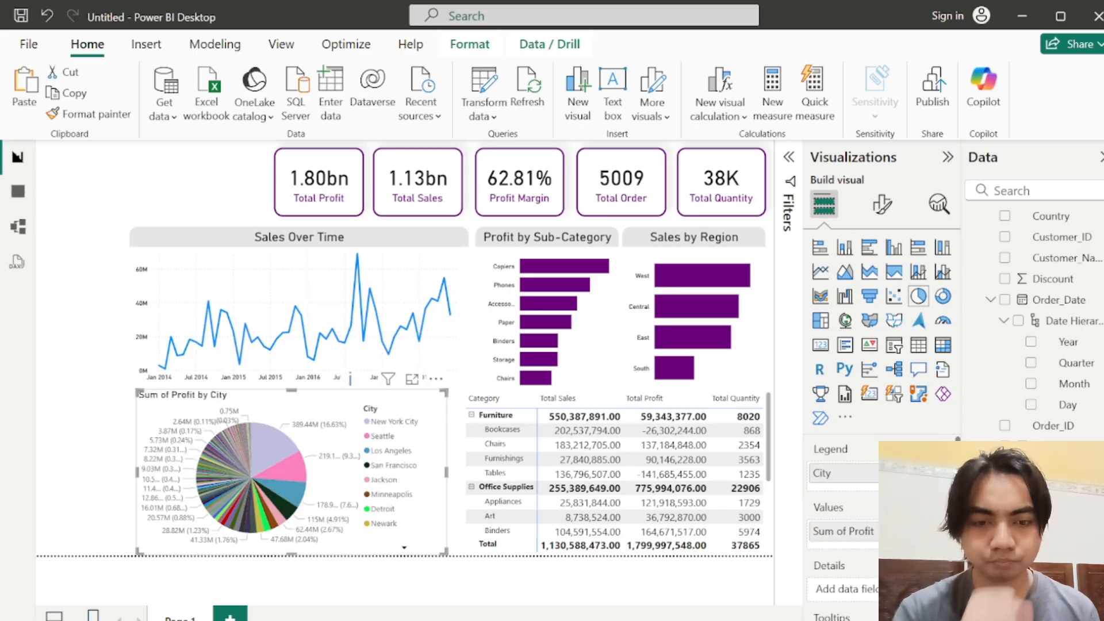
# Step: Filter the pie chart's City field to the Top 5 items by Sum of Profit
pyautogui.click(789, 156)
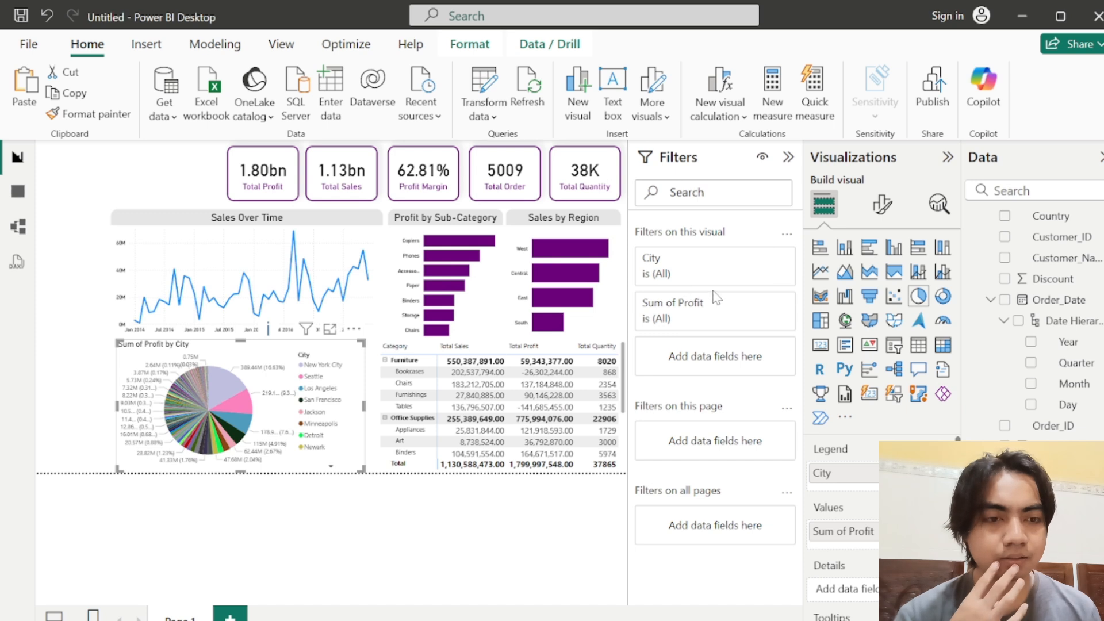
pyautogui.click(711, 266)
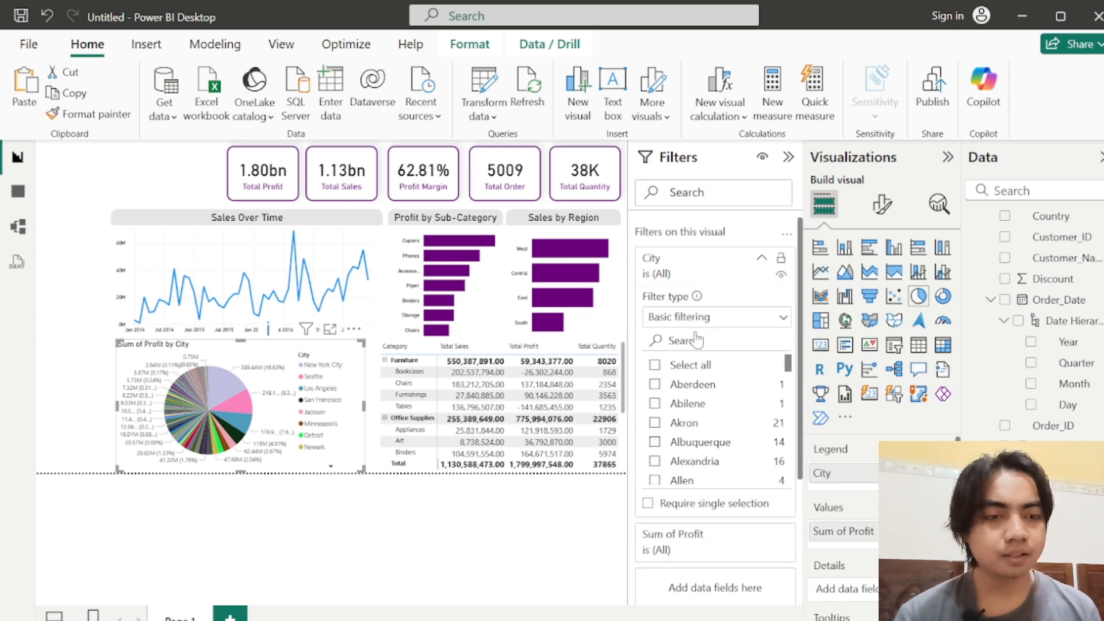
pyautogui.click(783, 318)
pyautogui.click(661, 386)
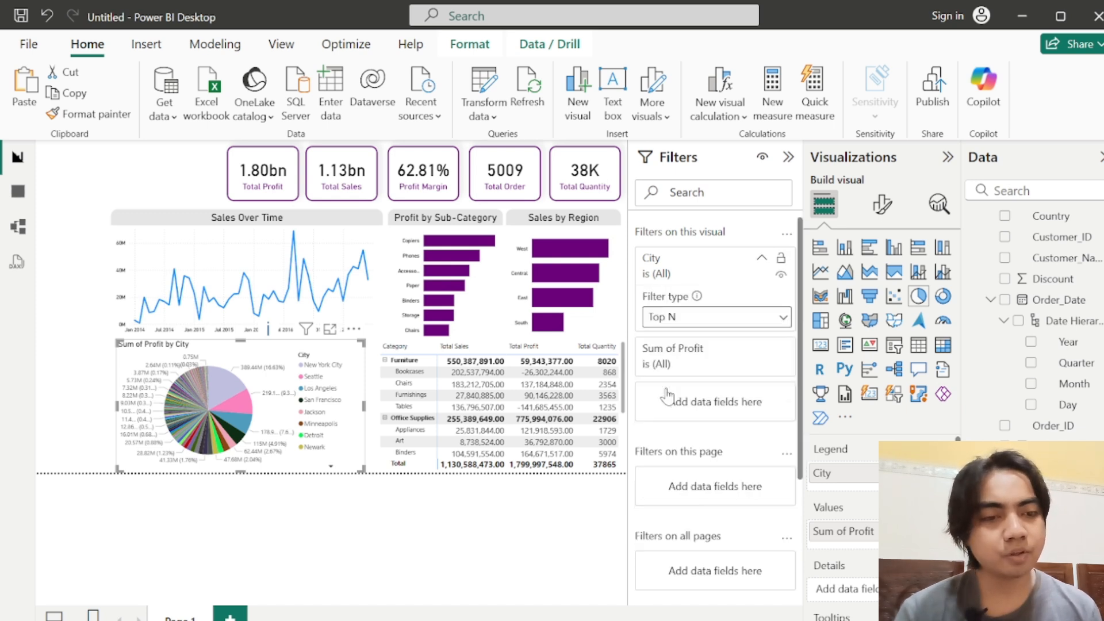
pyautogui.click(753, 362)
pyautogui.write('5')
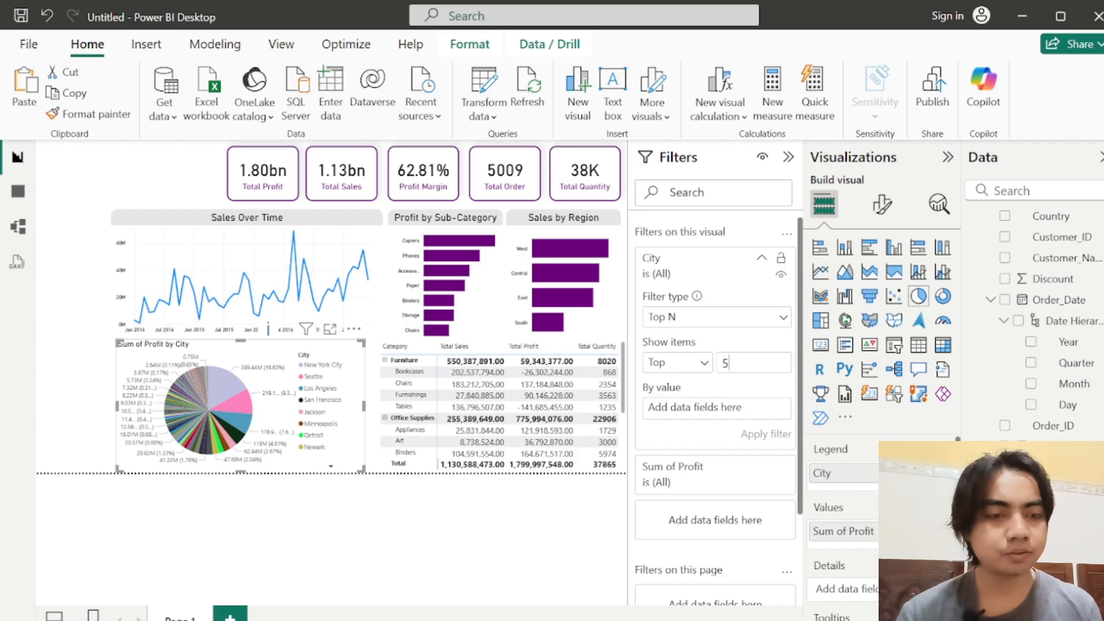
pyautogui.moveTo(1042, 510); pyautogui.dragTo(715, 404)
pyautogui.click(759, 431)
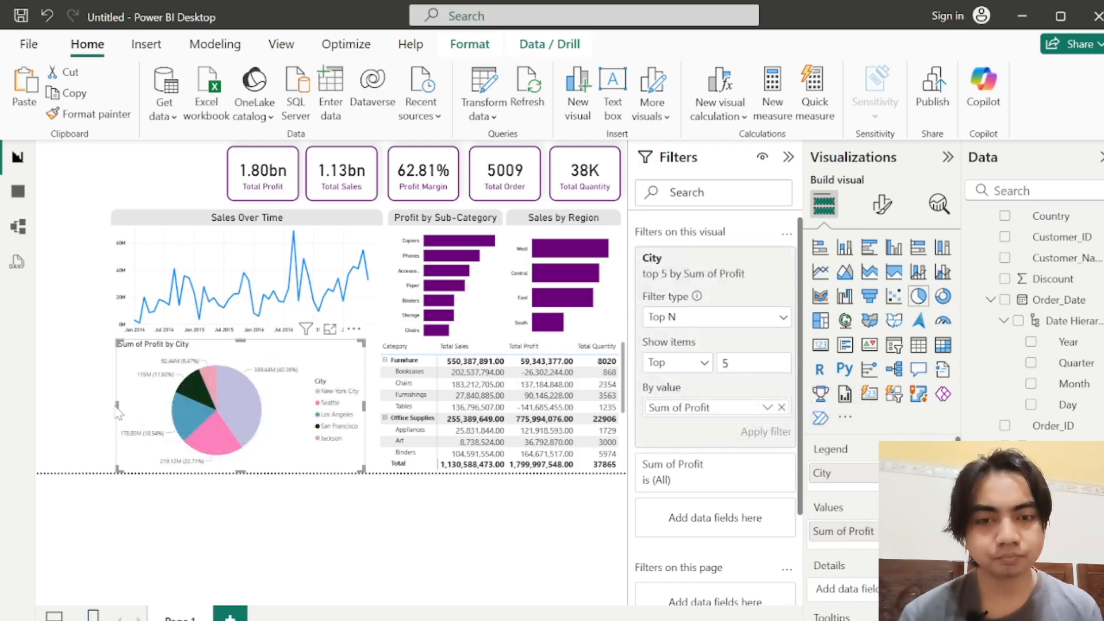
# Step: Set the pie chart's legend position to Top center
pyautogui.click(146, 406)
pyautogui.click(149, 412)
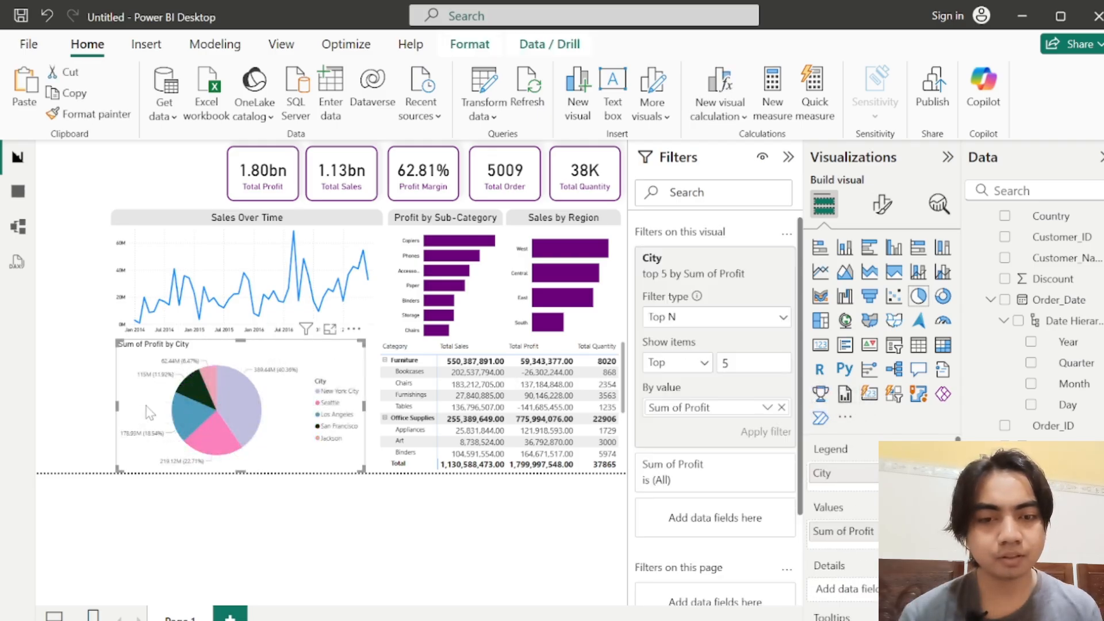
pyautogui.click(875, 206)
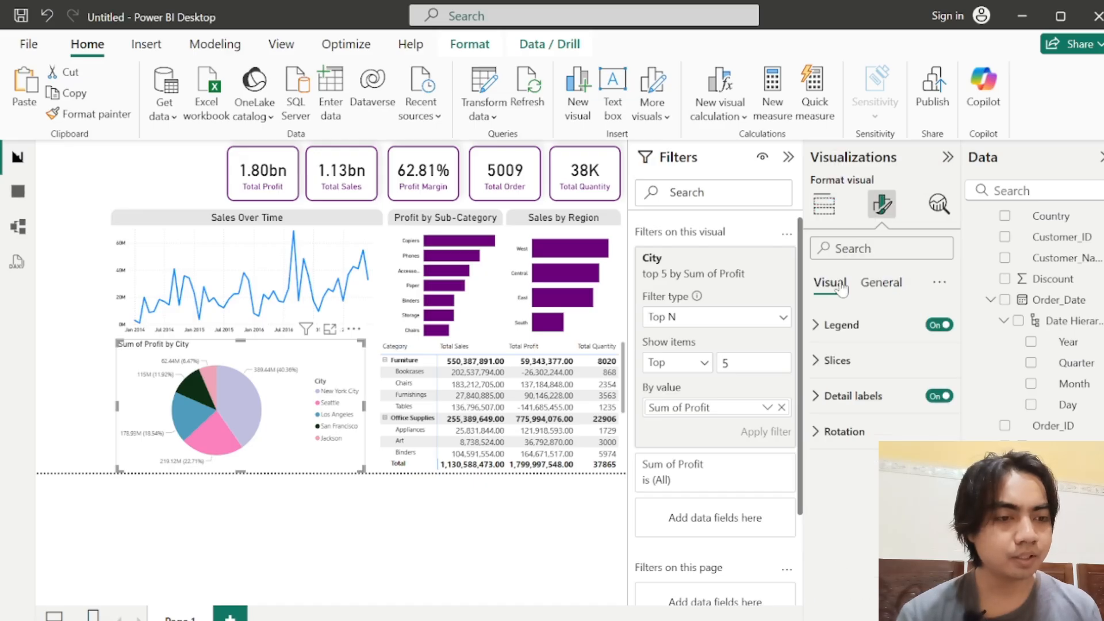
pyautogui.click(832, 328)
pyautogui.click(903, 415)
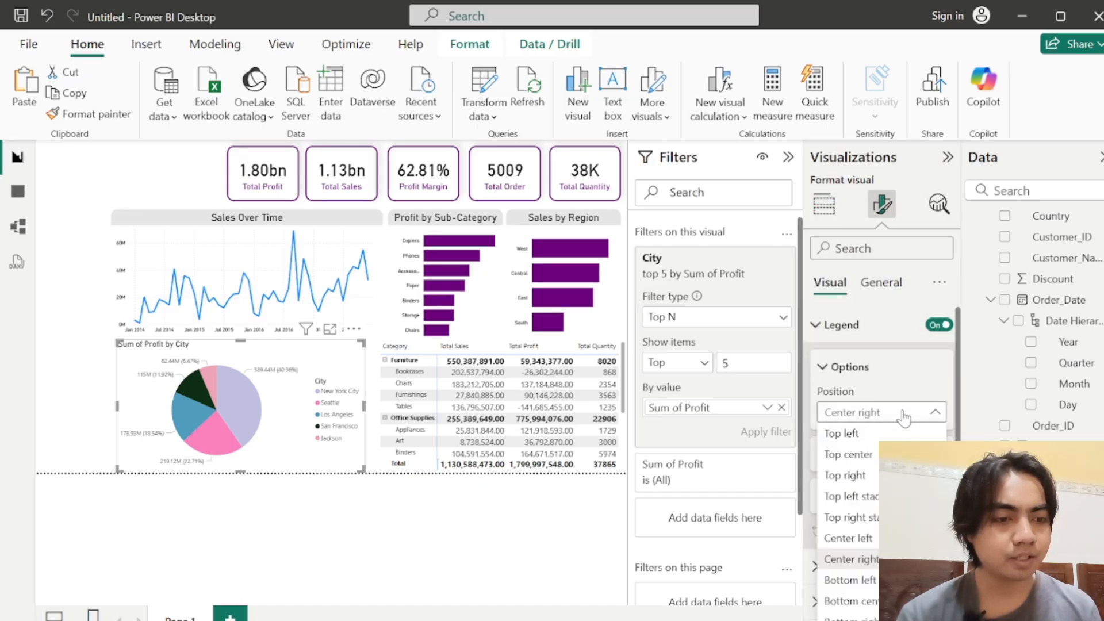
pyautogui.click(854, 462)
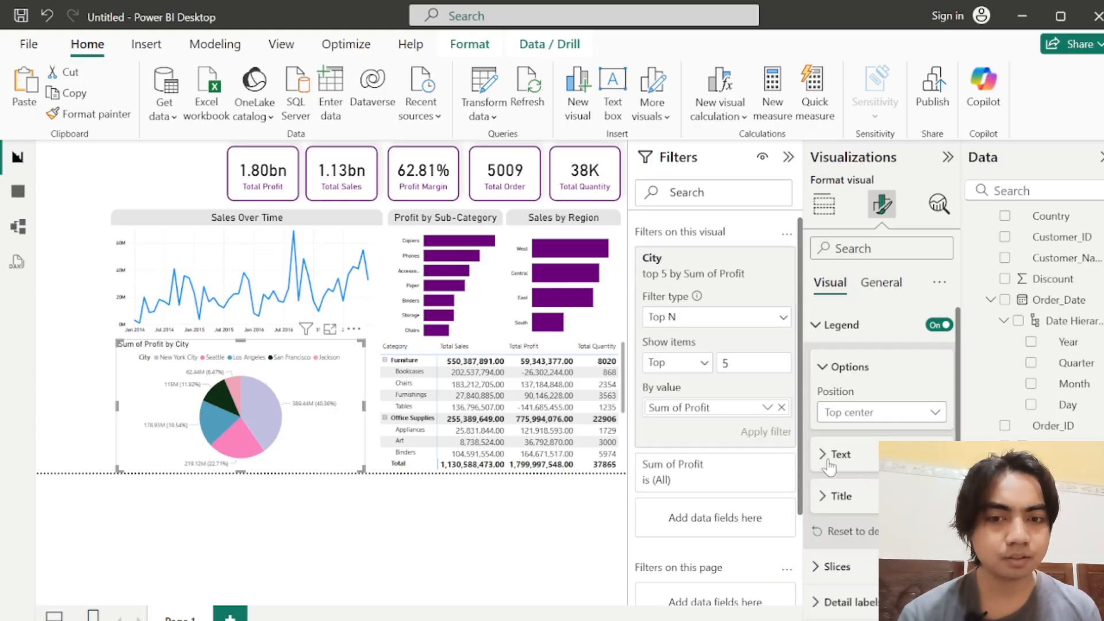
# Step: Format the pie chart's legend text in black with the DIN font
pyautogui.click(827, 460)
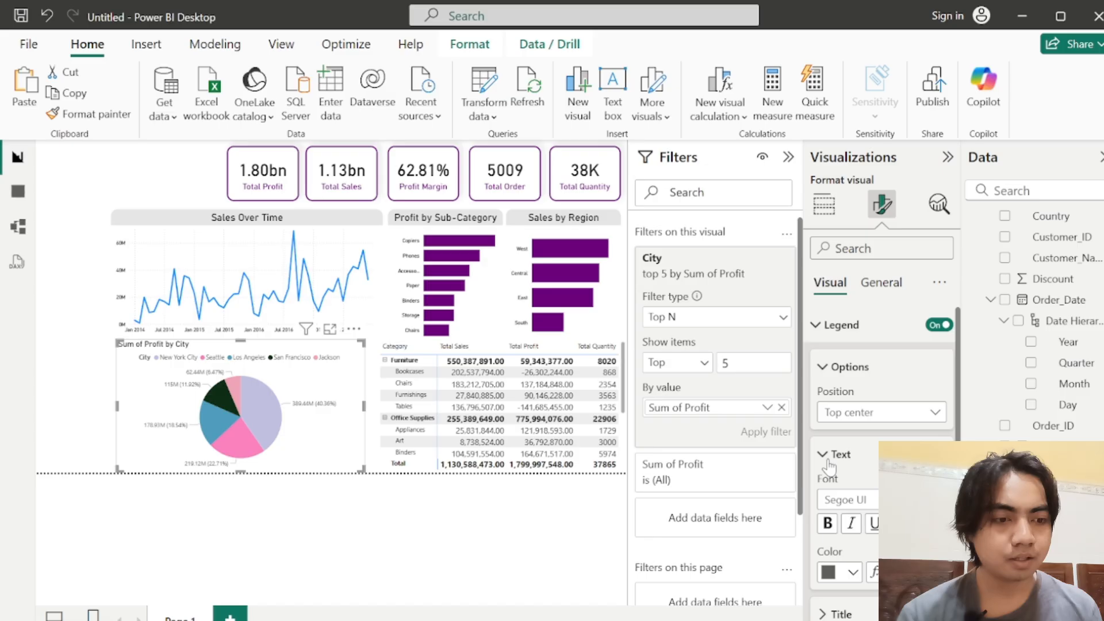
pyautogui.click(841, 572)
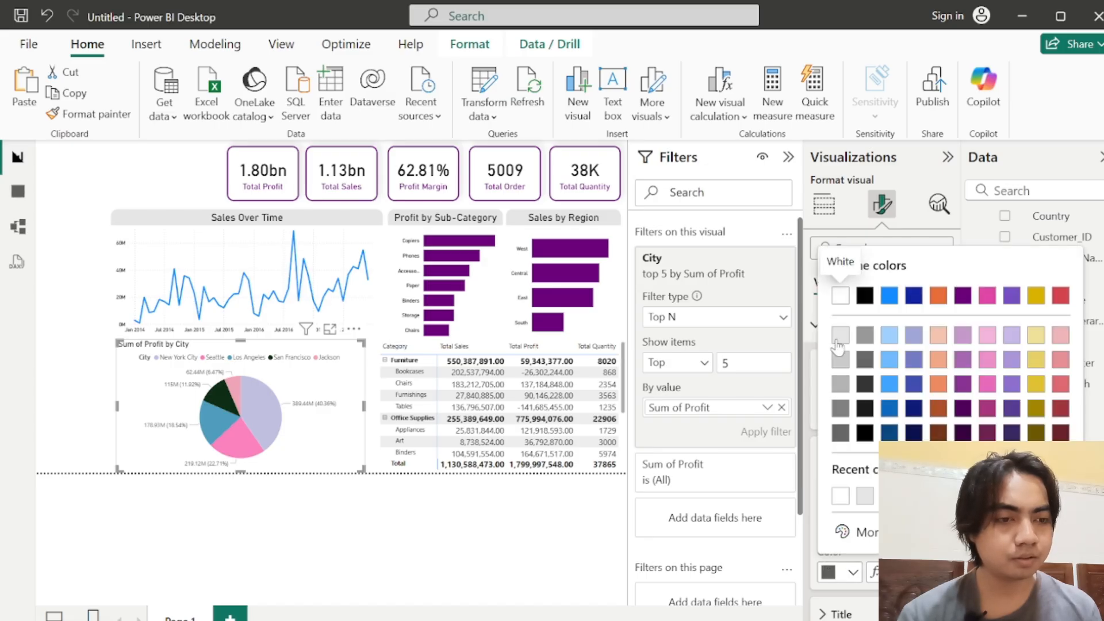
pyautogui.click(865, 295)
pyautogui.click(845, 499)
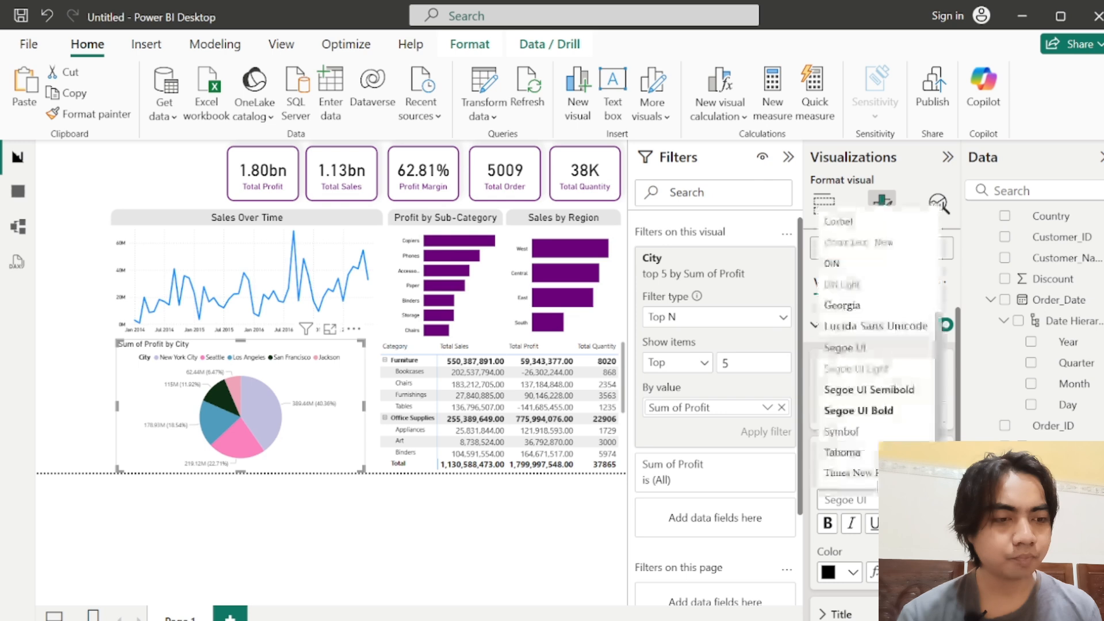
pyautogui.click(858, 269)
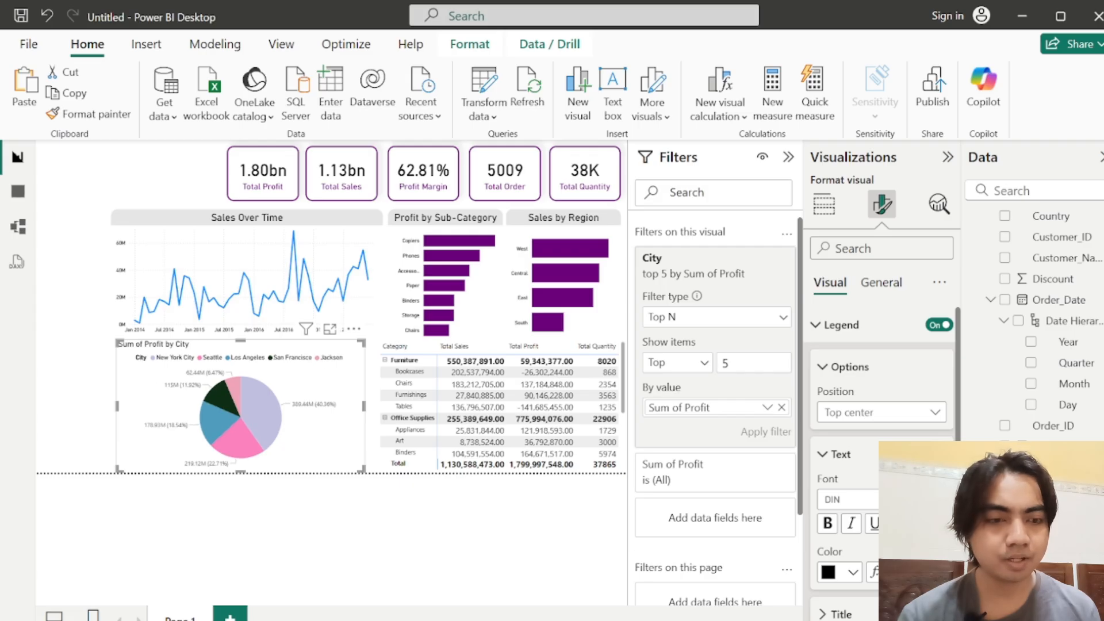
# Step: Turn off the title of the pie chart's legend
pyautogui.scroll(-3, 958, 435)
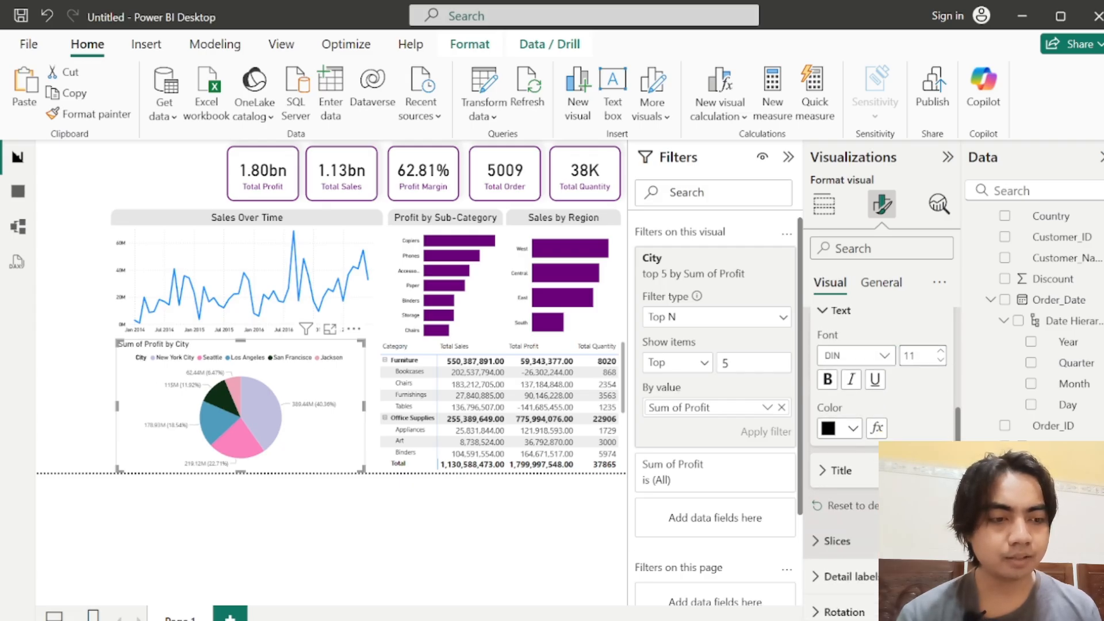
pyautogui.click(822, 472)
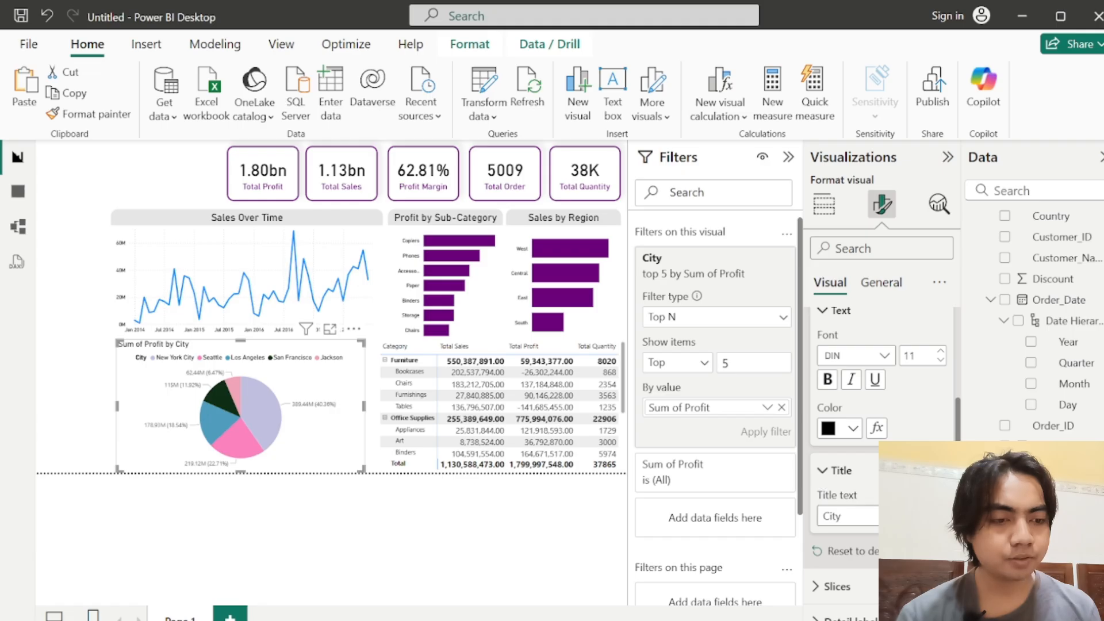
pyautogui.scroll(-1, 883, 460)
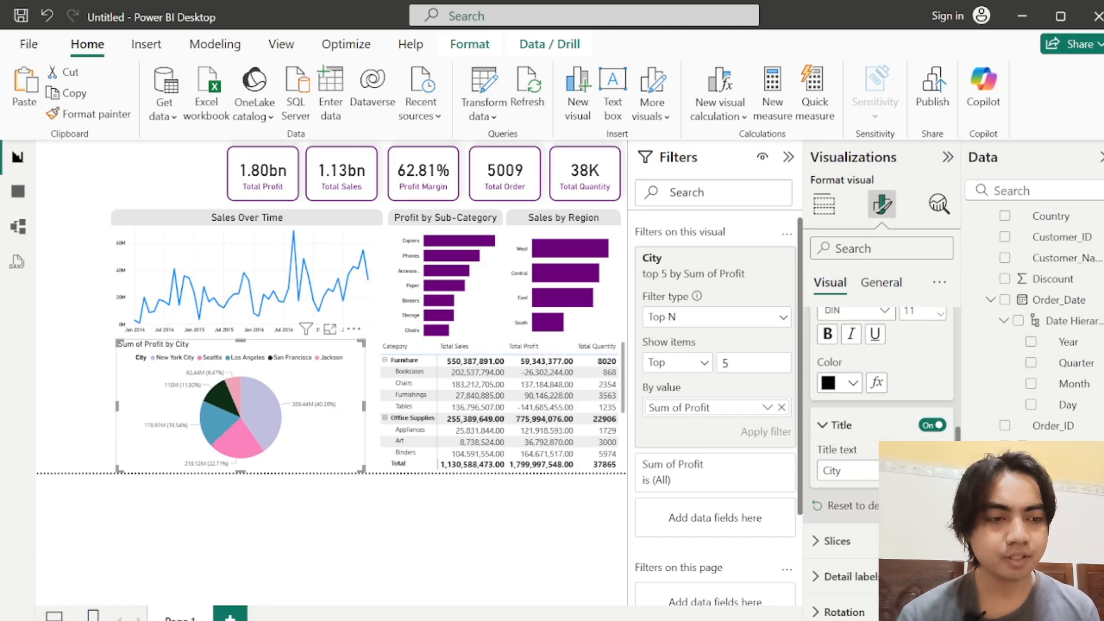
pyautogui.click(824, 425)
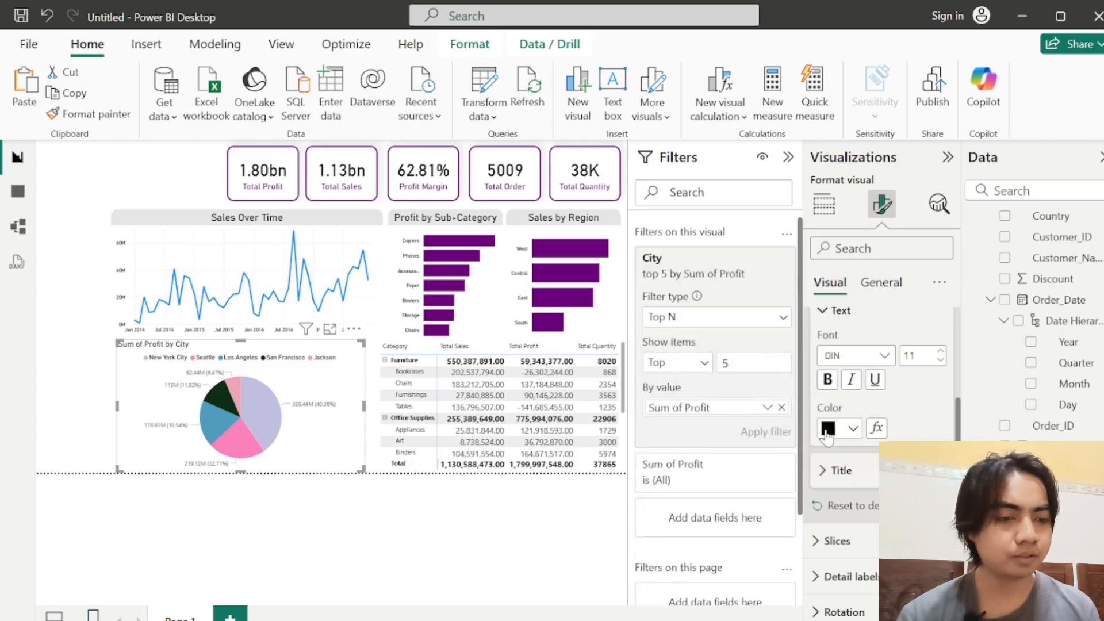
pyautogui.scroll(3, 879, 402)
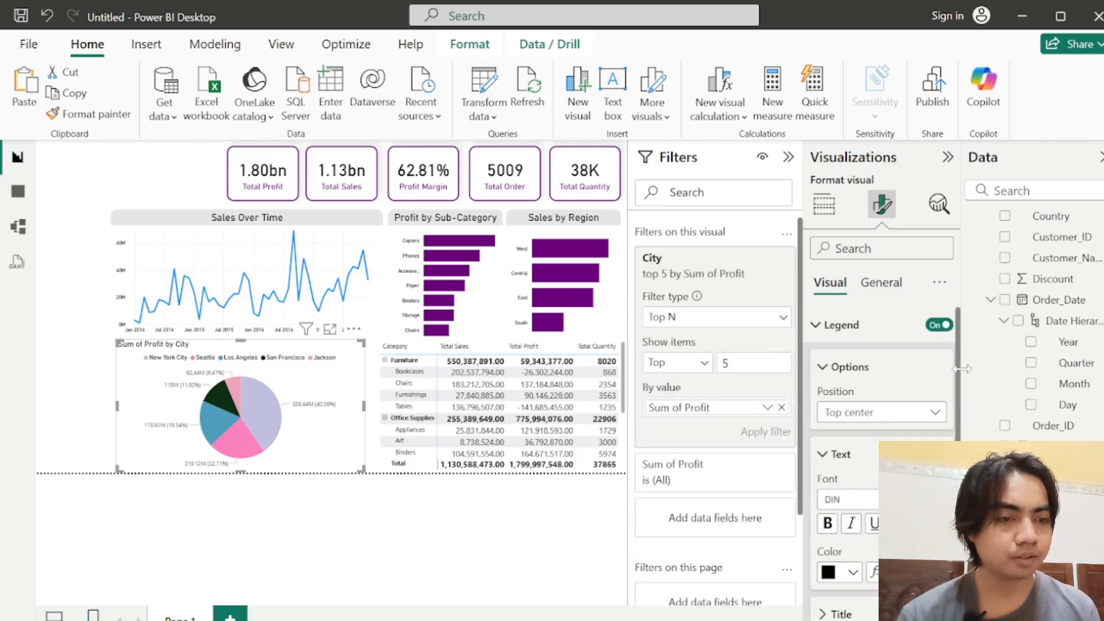
pyautogui.click(834, 329)
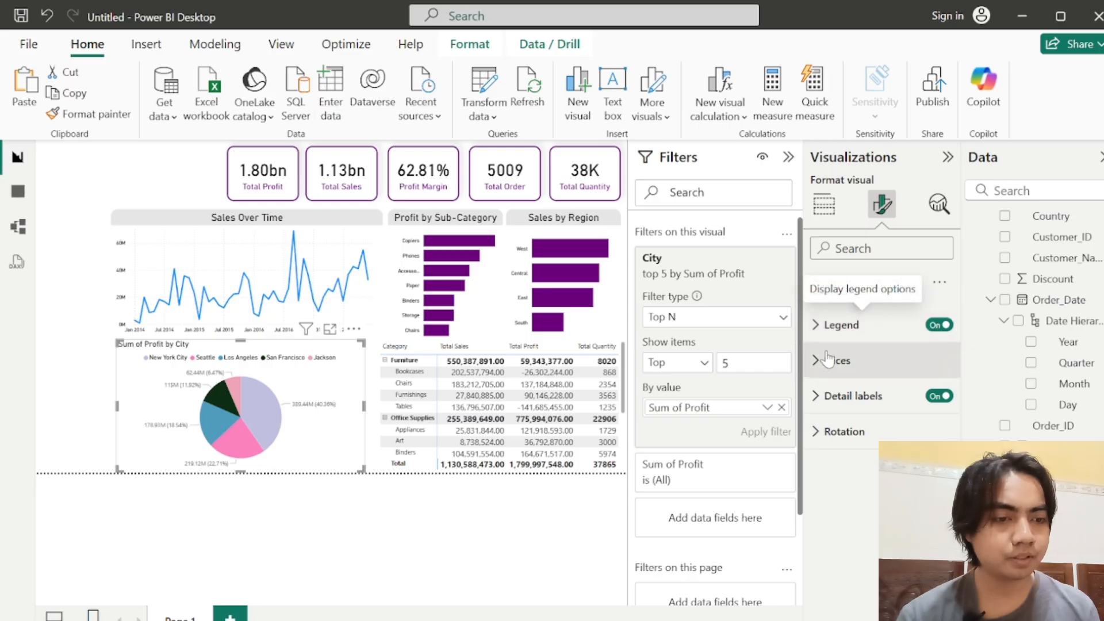
# Step: Change the pie chart's title text to "Top 5 City by Profit"
pyautogui.click(879, 282)
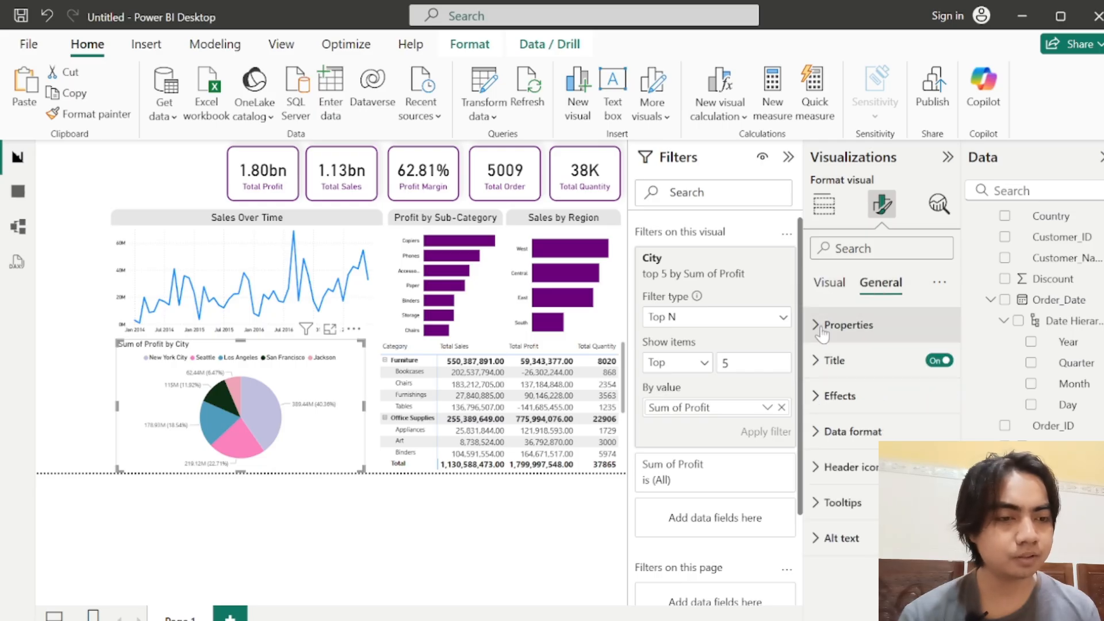
pyautogui.click(831, 361)
pyautogui.tripleClick(850, 448)
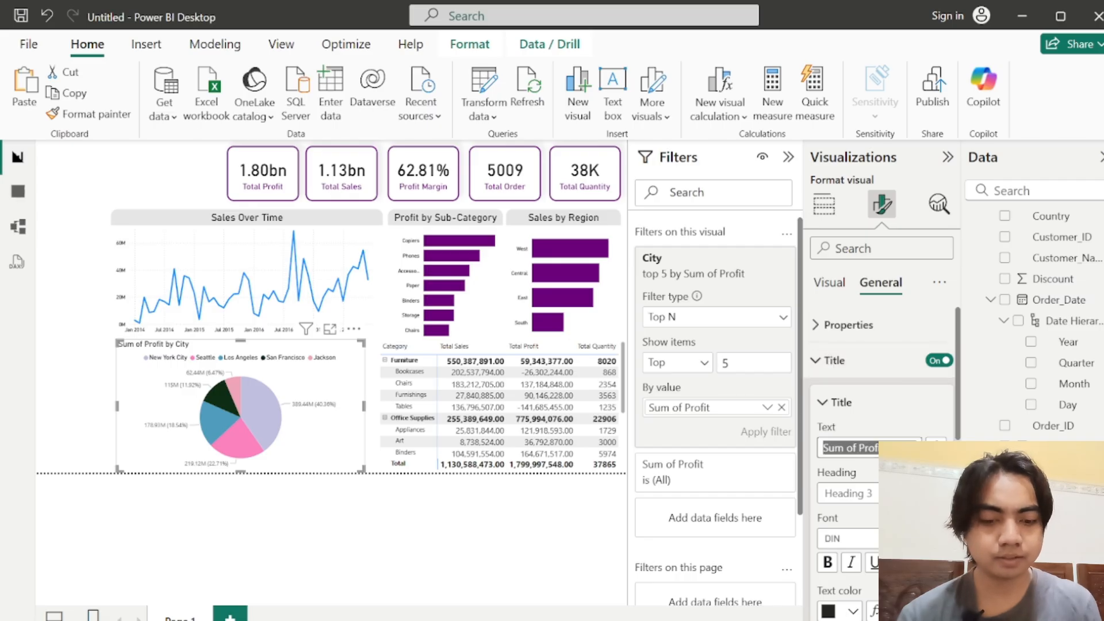
pyautogui.write('Top 5')
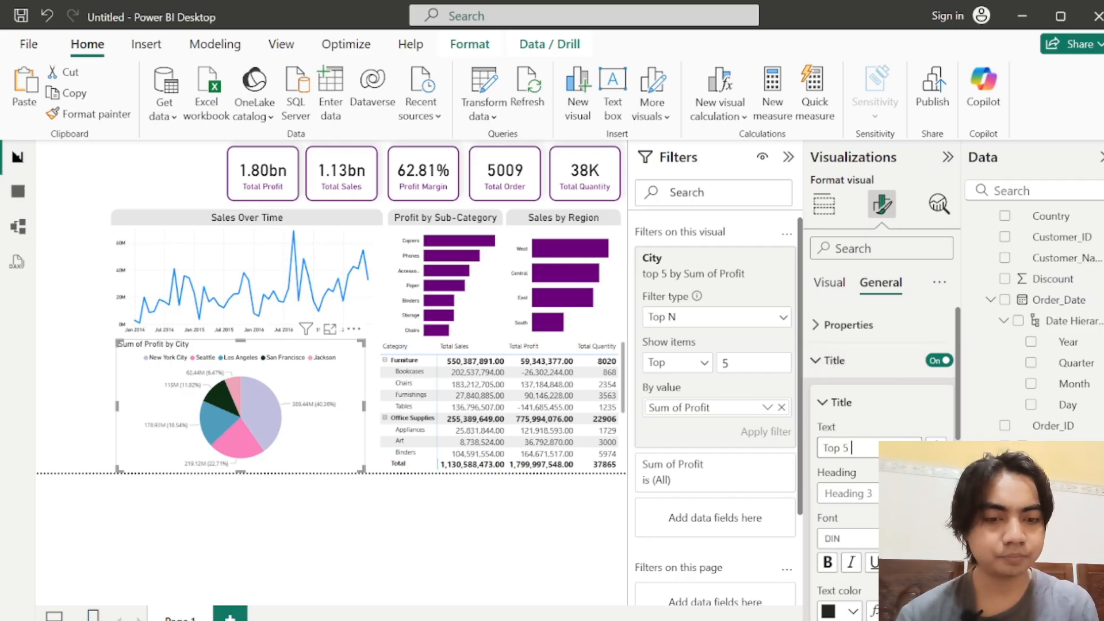
pyautogui.write(' City')
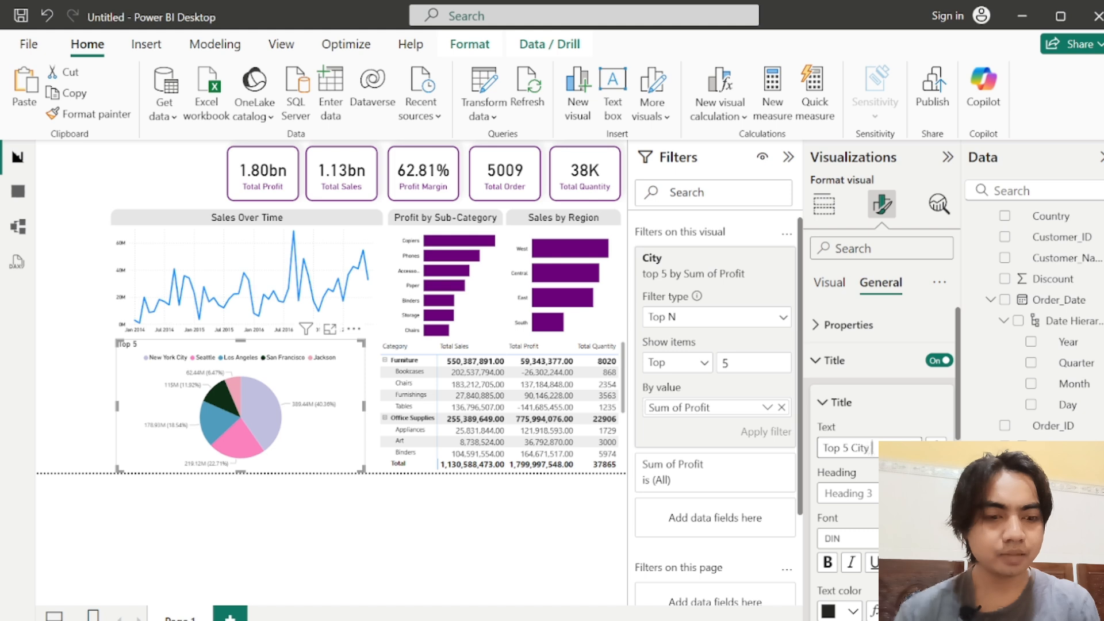
pyautogui.write(' by')
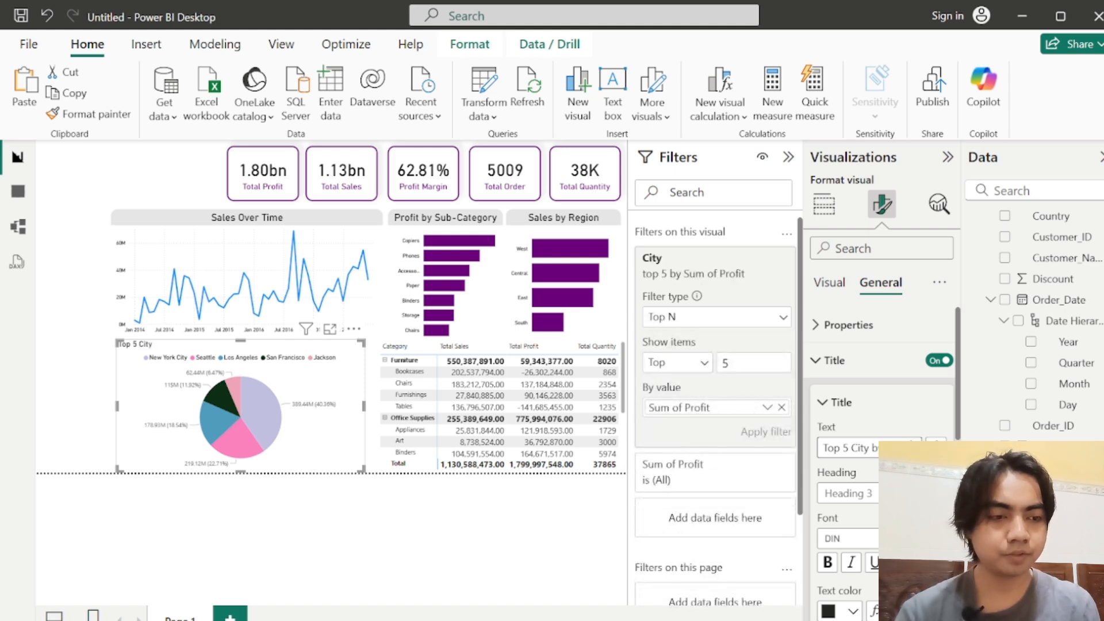
pyautogui.write(' Profit')
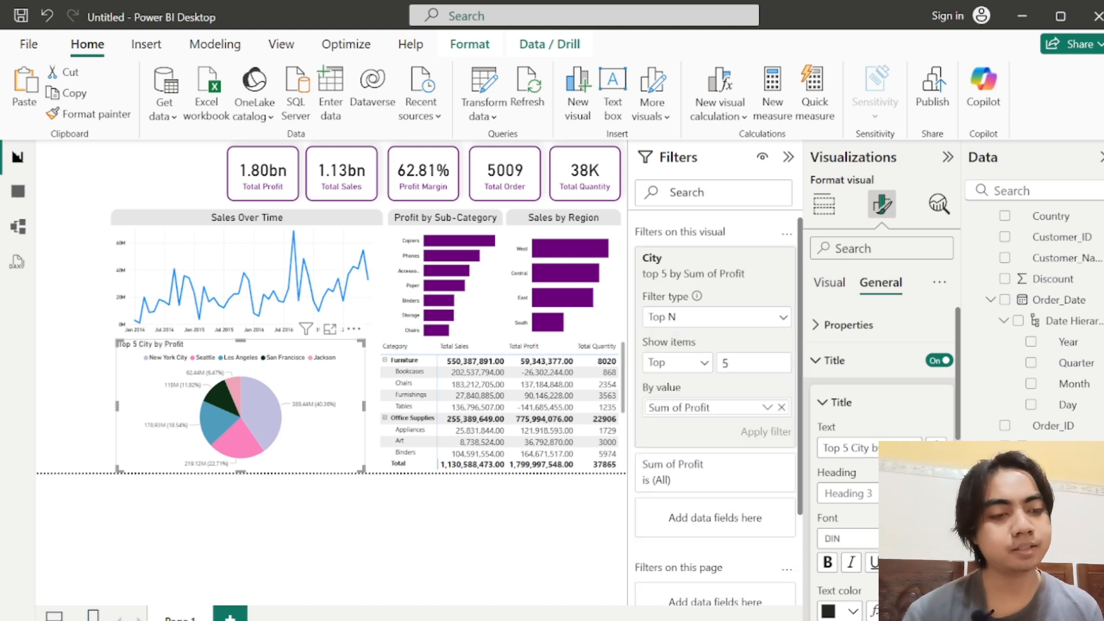
pyautogui.write('18')
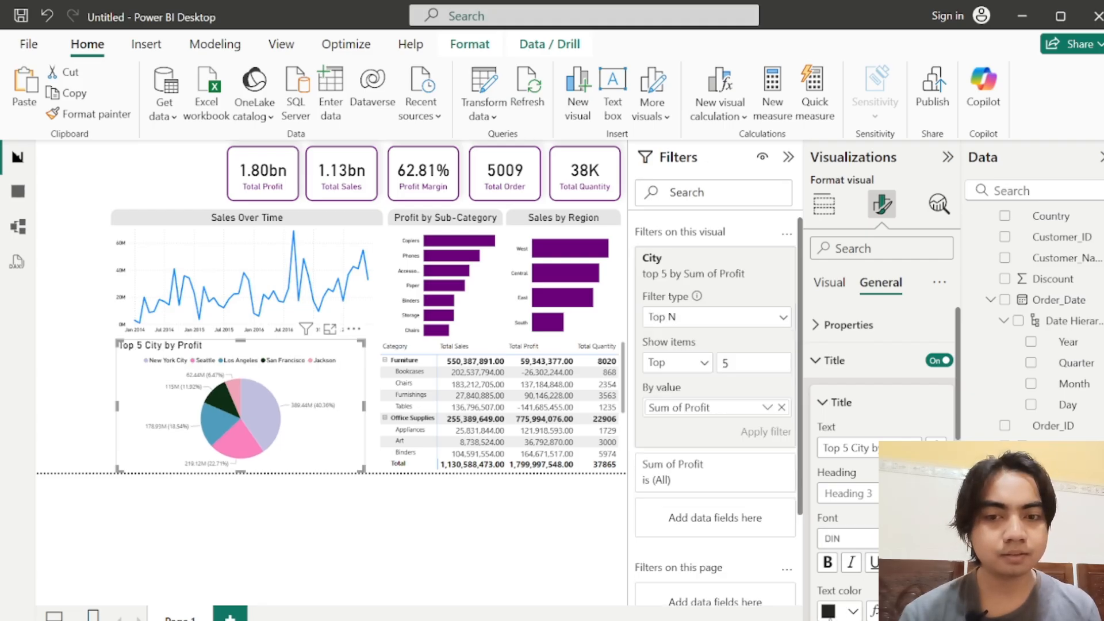
# Step: Set the font size of the pie chart's title to 18
pyautogui.click(830, 617)
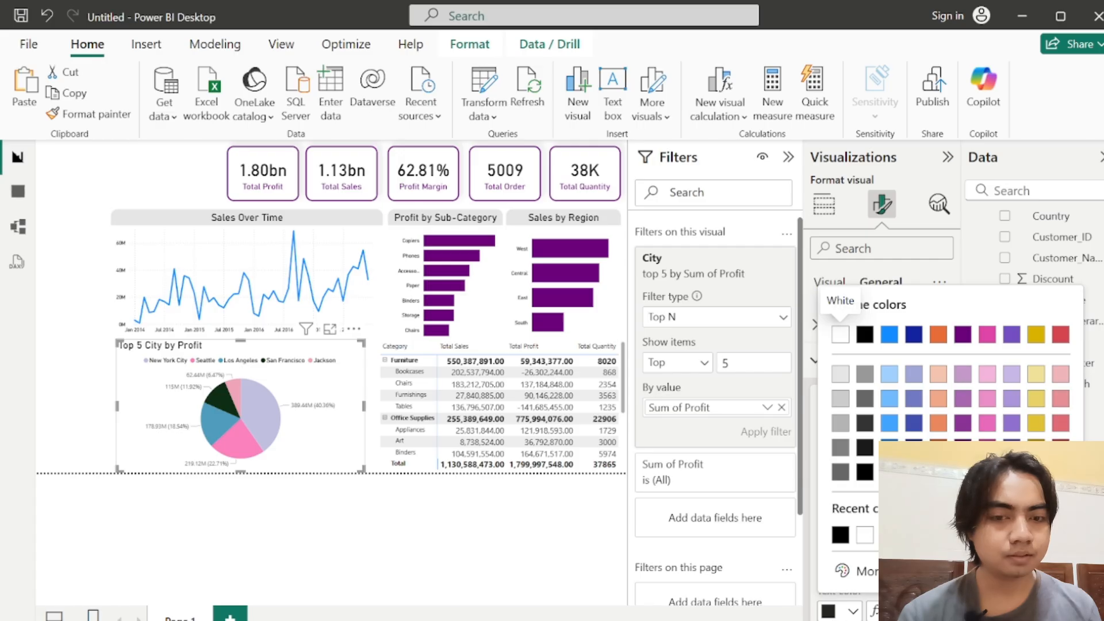
pyautogui.press('Escape')
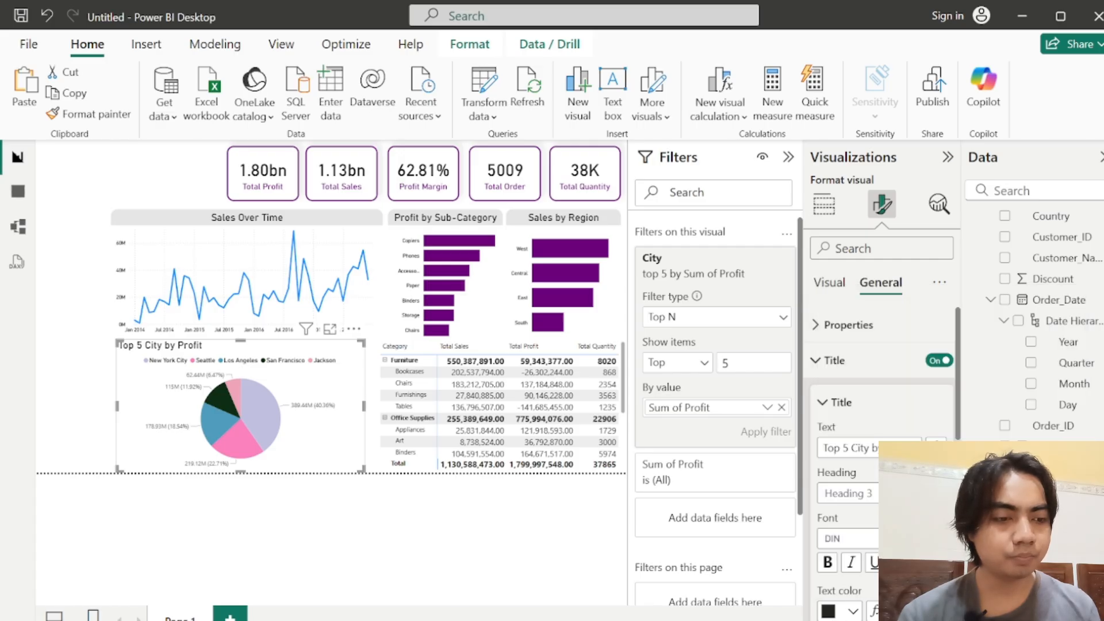
# Step: Give the pie chart's title a light gray background and center it horizontally
pyautogui.scroll(-3, 957, 404)
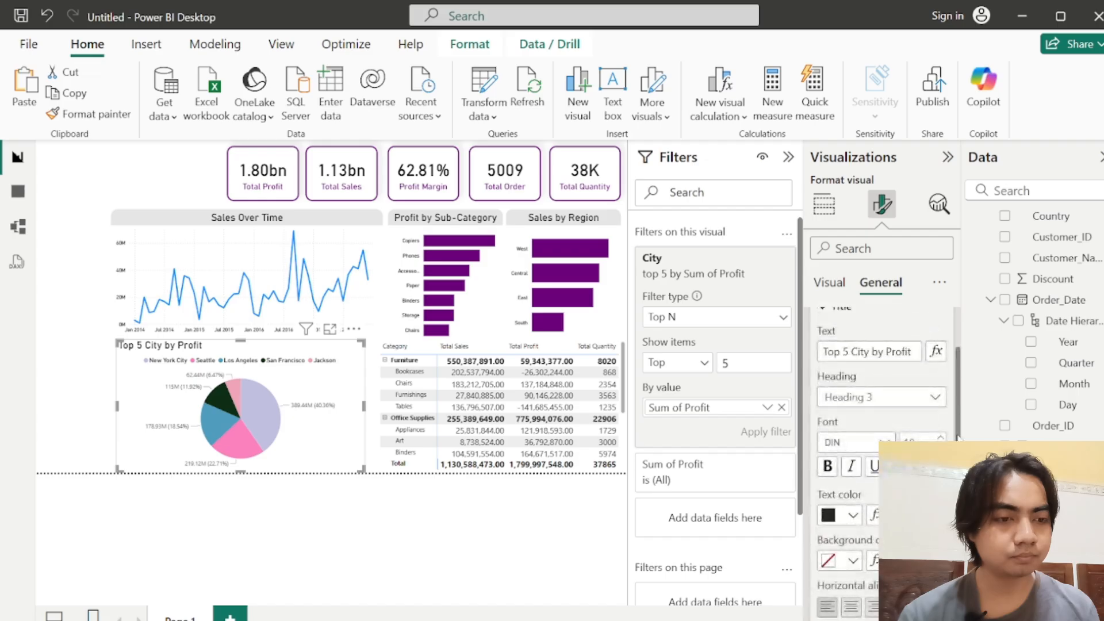
pyautogui.scroll(-3, 957, 437)
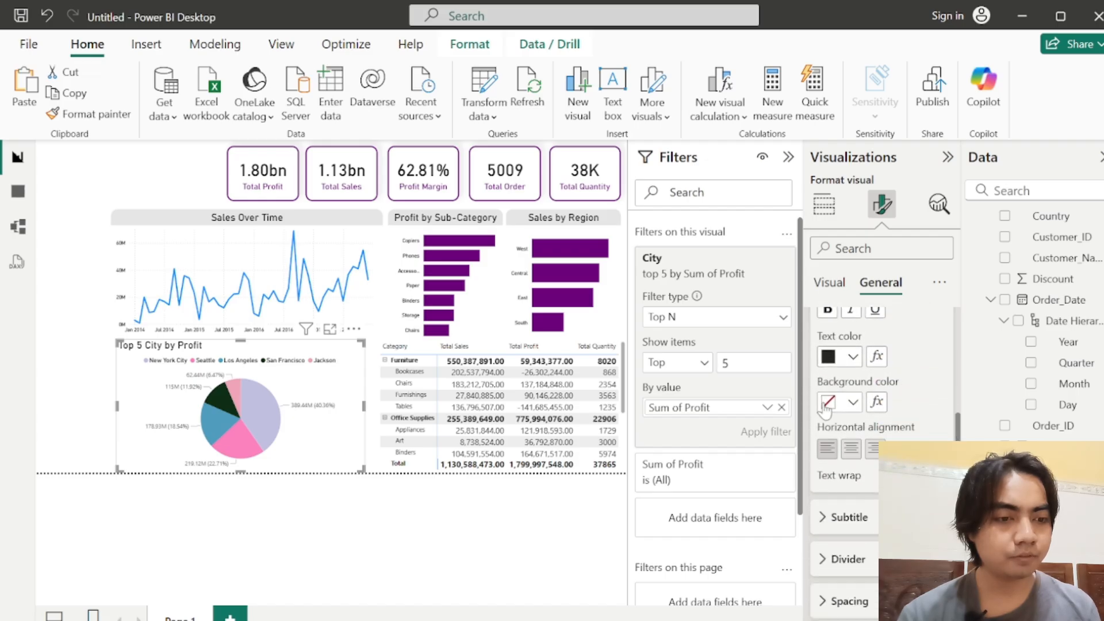
pyautogui.click(828, 402)
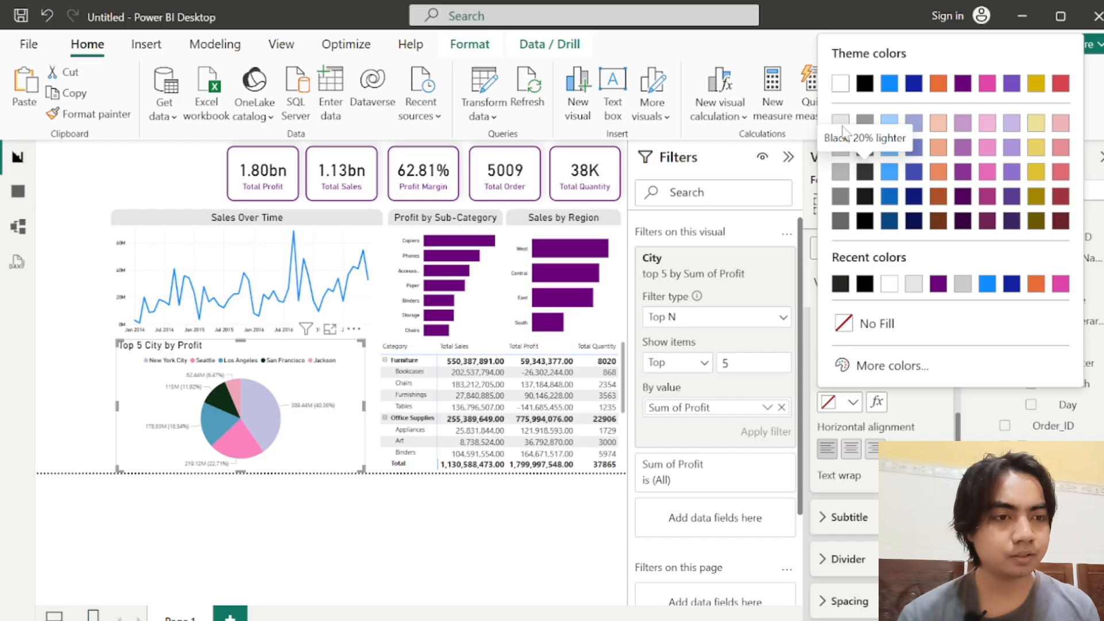
pyautogui.click(842, 125)
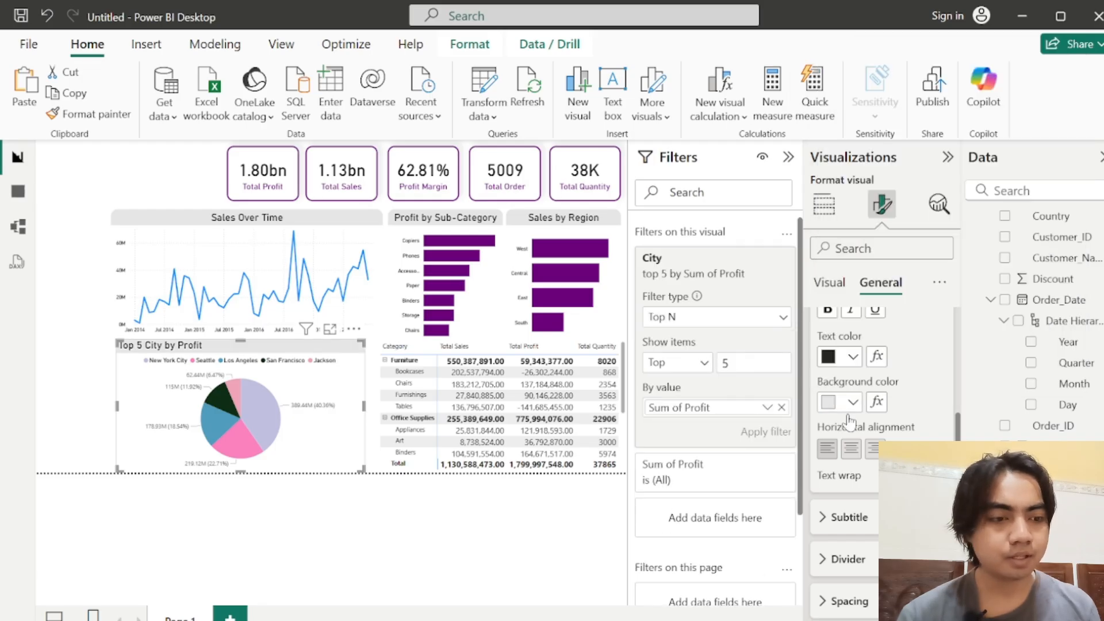
pyautogui.click(852, 449)
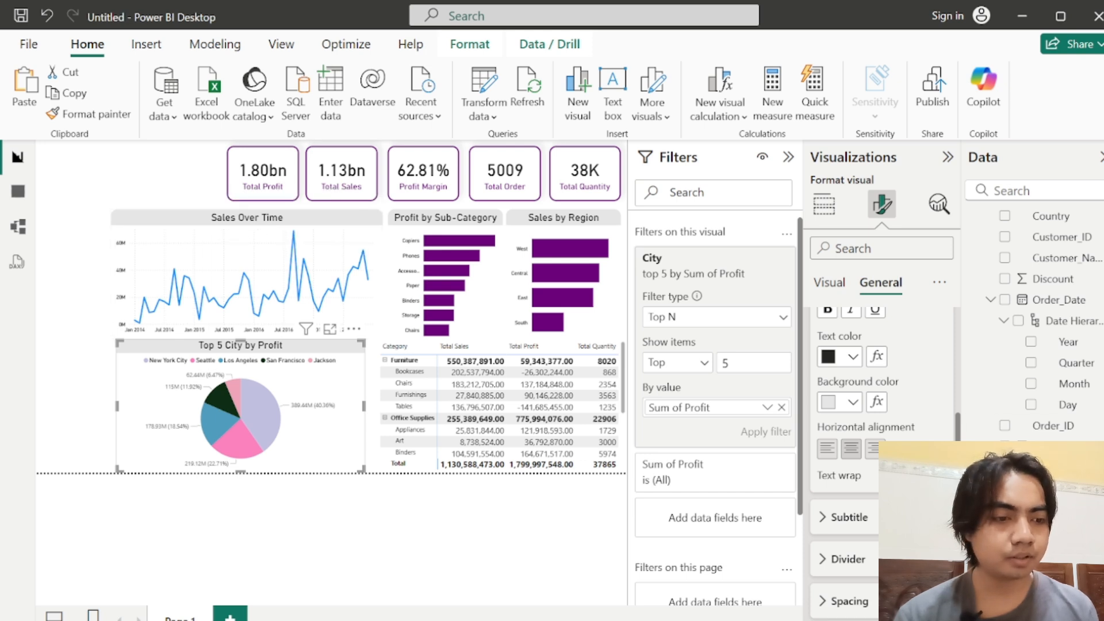
# Step: Format the pie chart's detail label values in black DIN at size 13, and narrow the chart from its left edge
pyautogui.scroll(2, 962, 411)
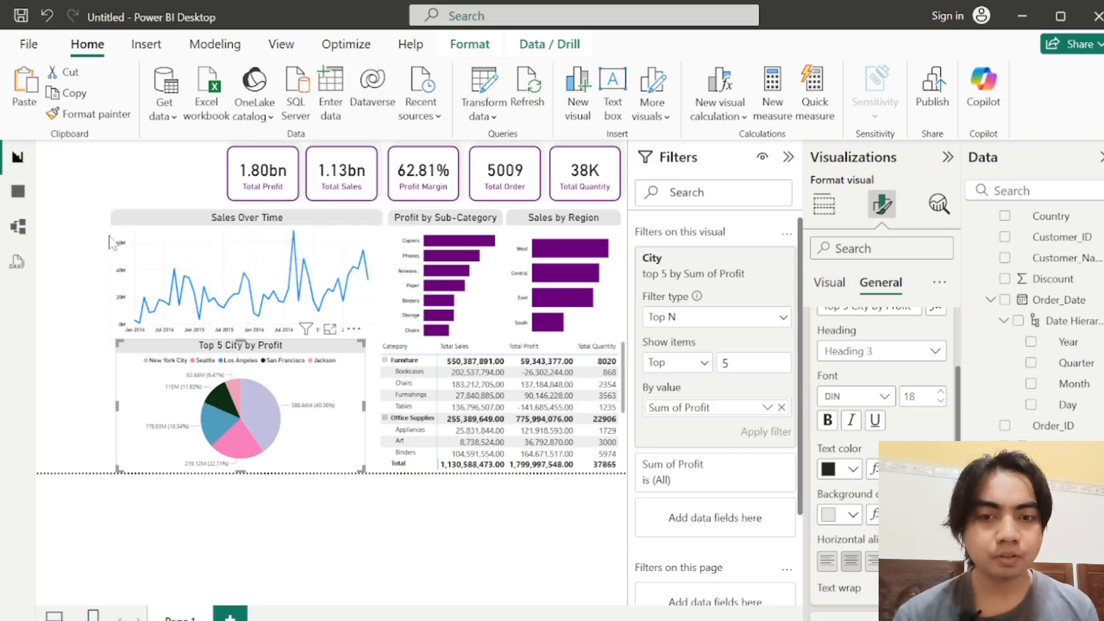
pyautogui.click(831, 284)
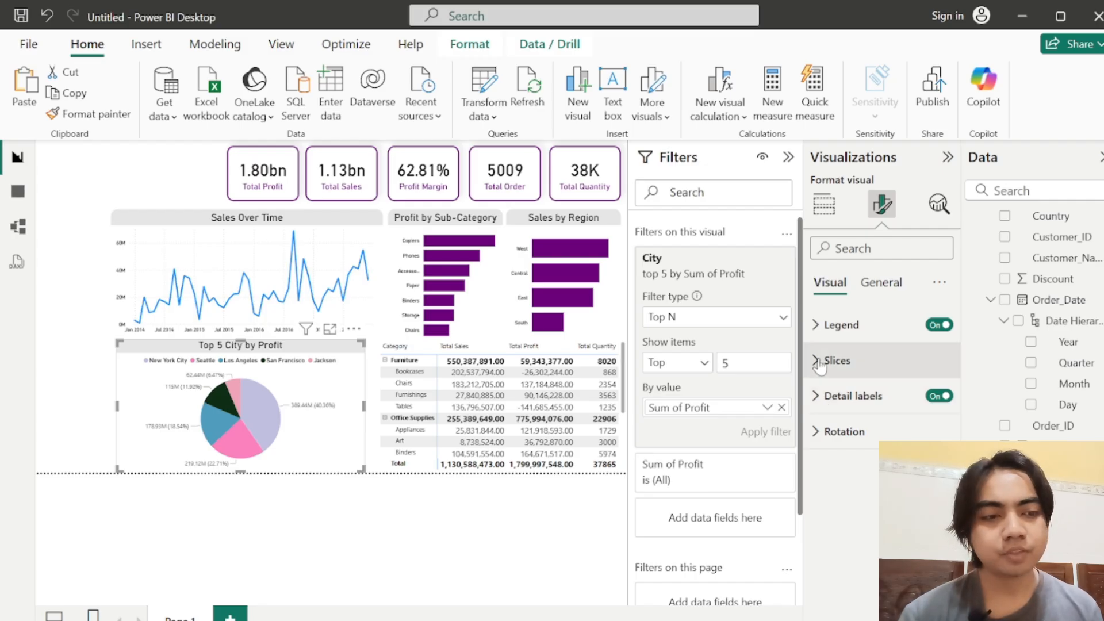
pyautogui.click(817, 397)
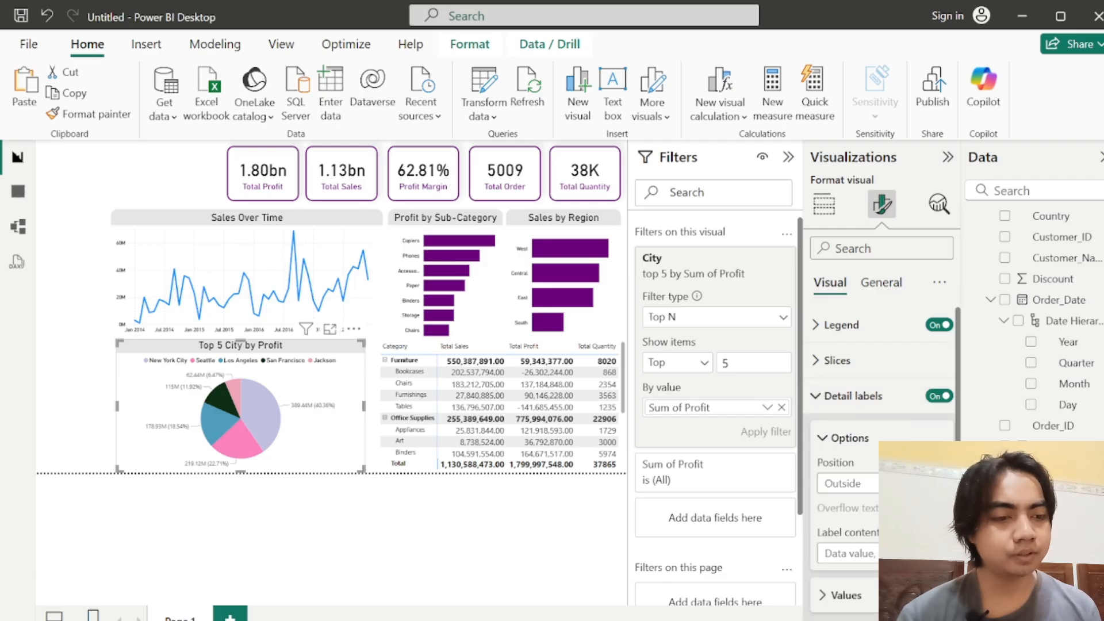
pyautogui.scroll(-2, 882, 464)
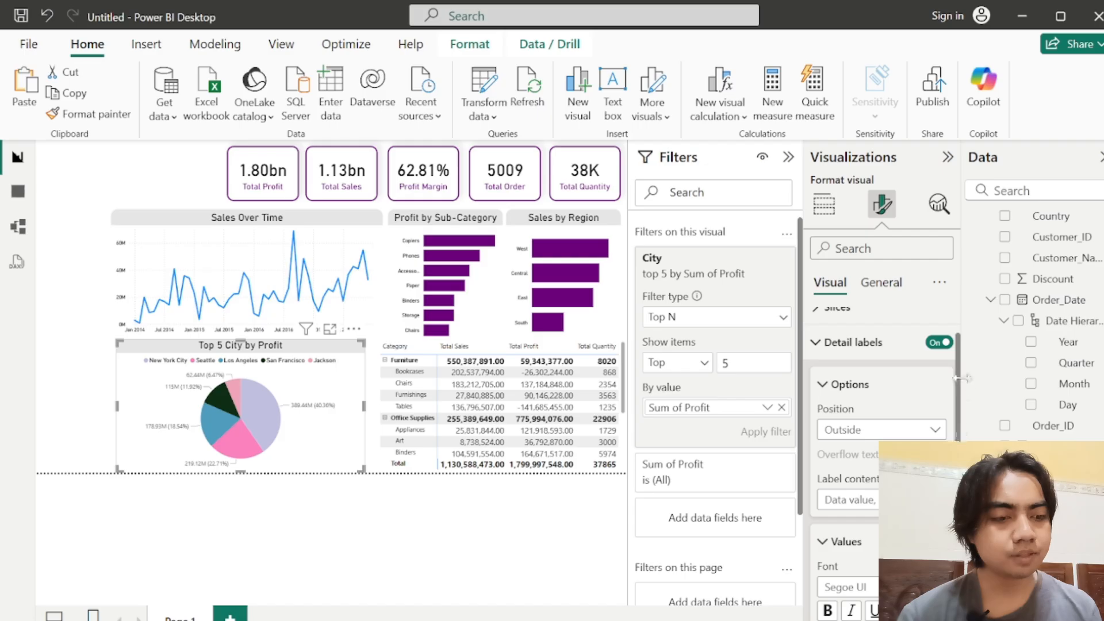
pyautogui.scroll(-2, 958, 415)
pyautogui.scroll(-7, 958, 415)
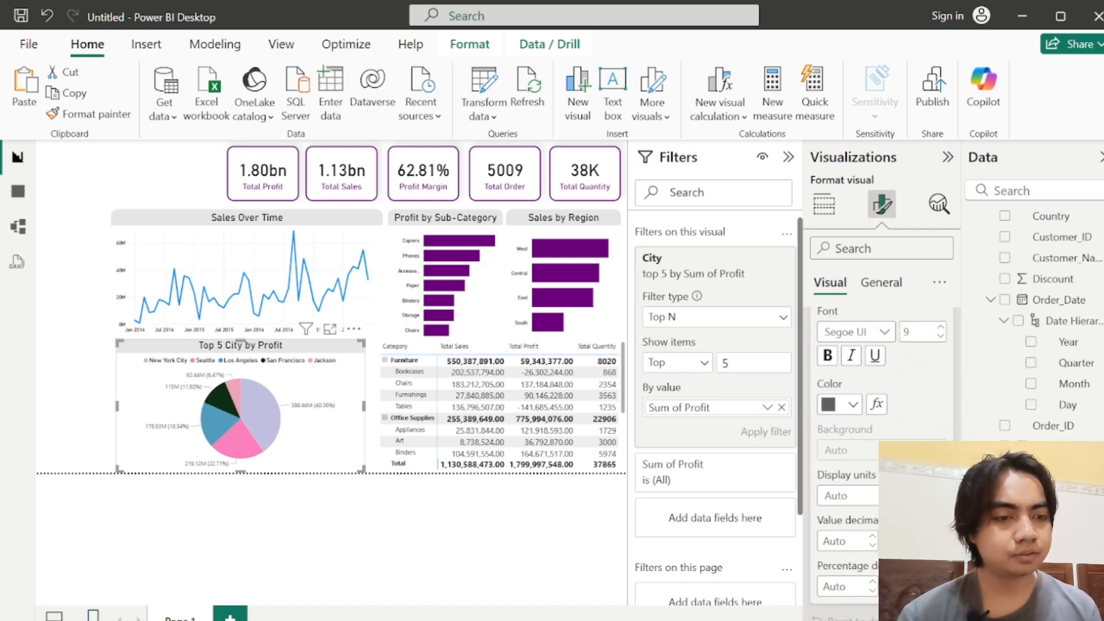
pyautogui.click(830, 410)
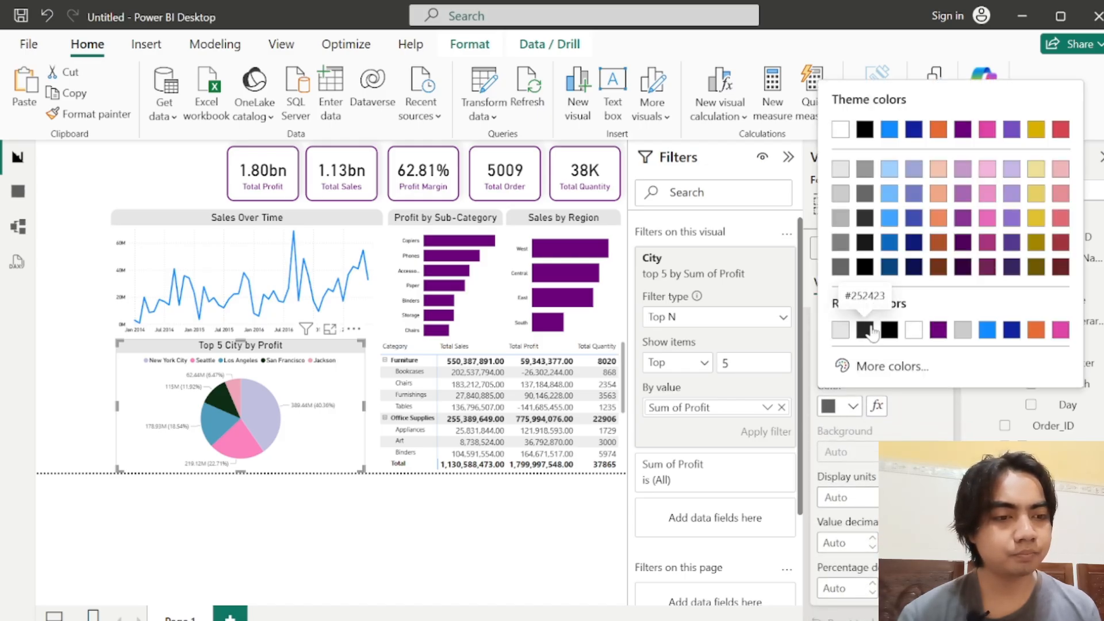
pyautogui.click(888, 330)
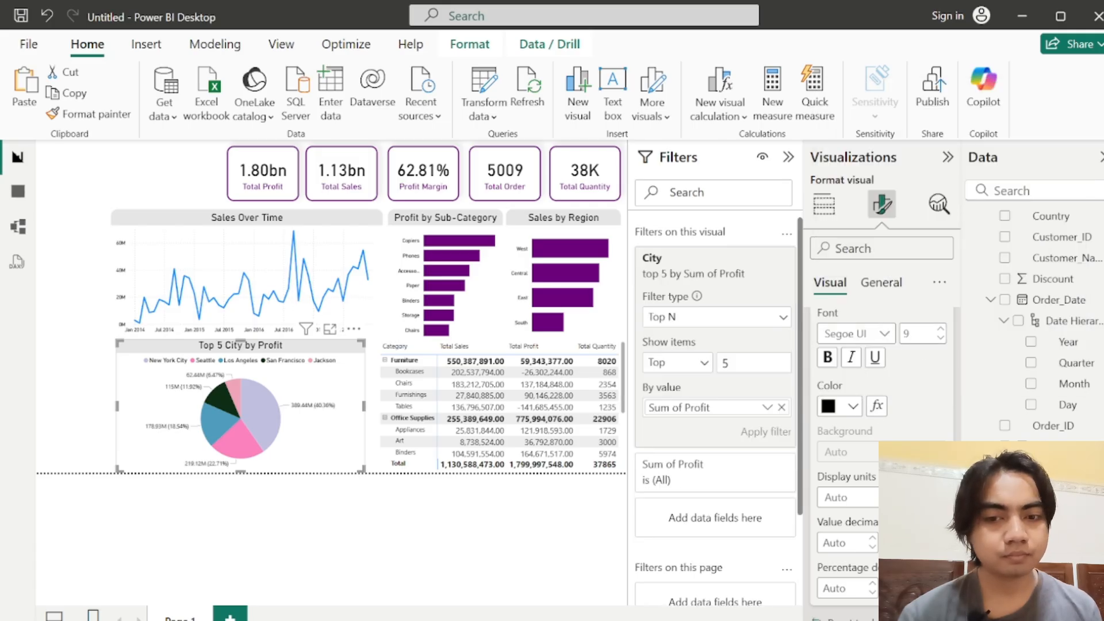
pyautogui.click(884, 334)
pyautogui.click(853, 403)
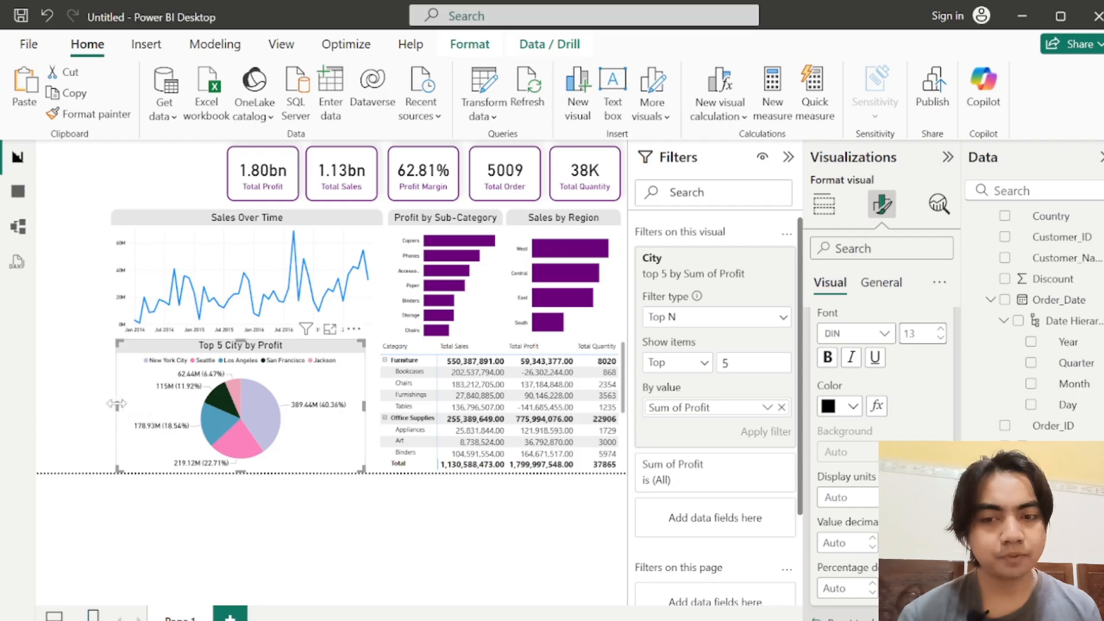
pyautogui.moveTo(116, 404); pyautogui.dragTo(202, 420)
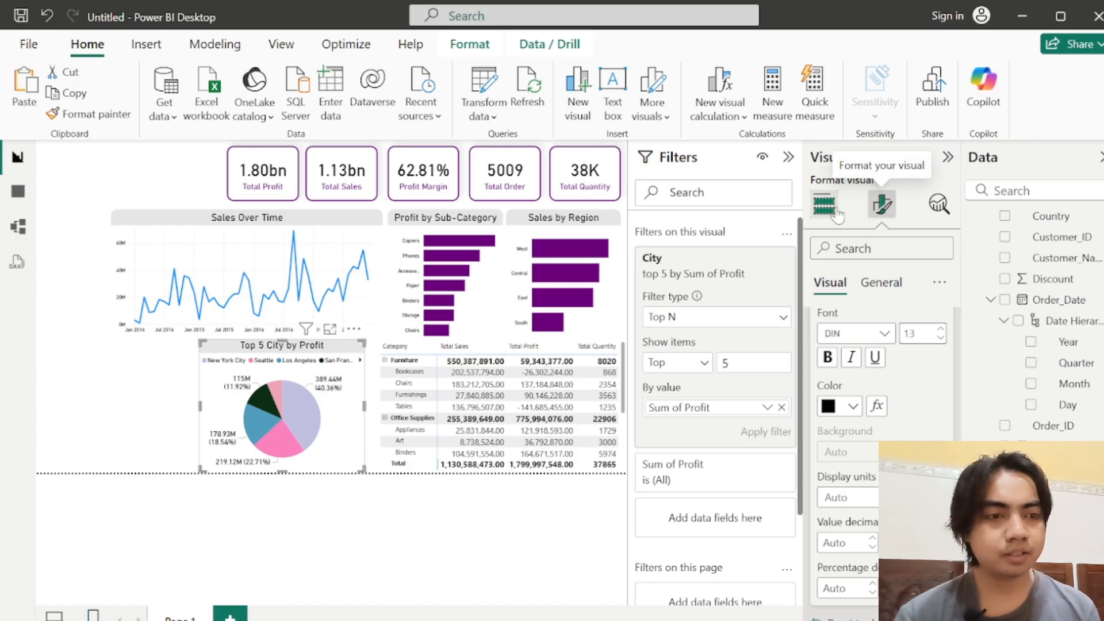
# Step: Turn on the pie chart's visual border with 15 px rounded corners and a white color
pyautogui.click(881, 282)
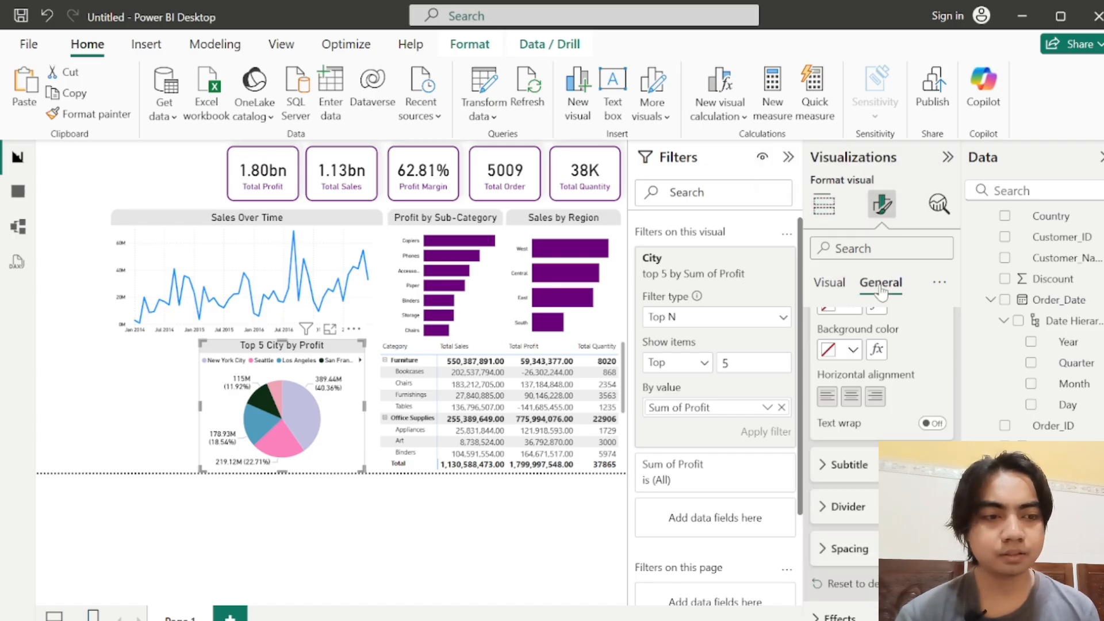
pyautogui.click(934, 424)
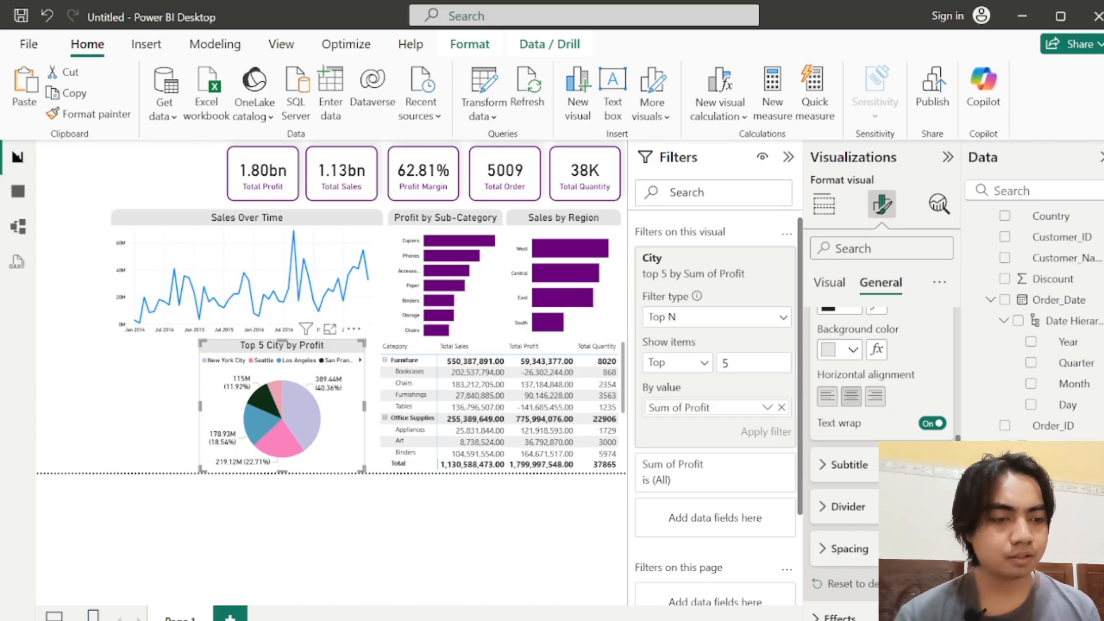
pyautogui.scroll(-3, 839, 468)
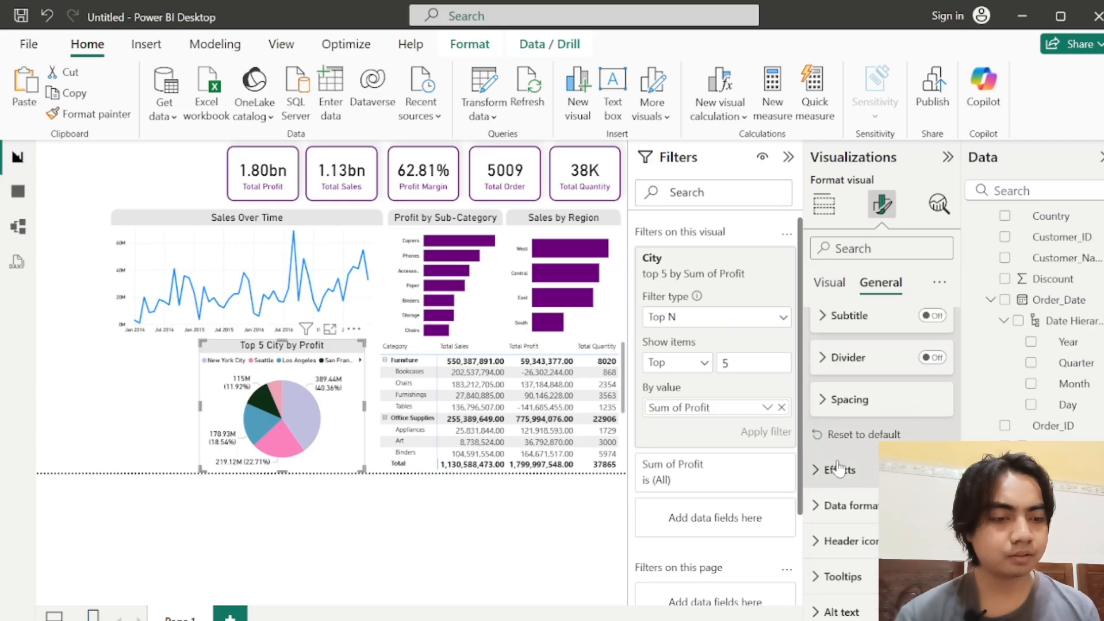
pyautogui.click(840, 469)
pyautogui.scroll(-5, 843, 426)
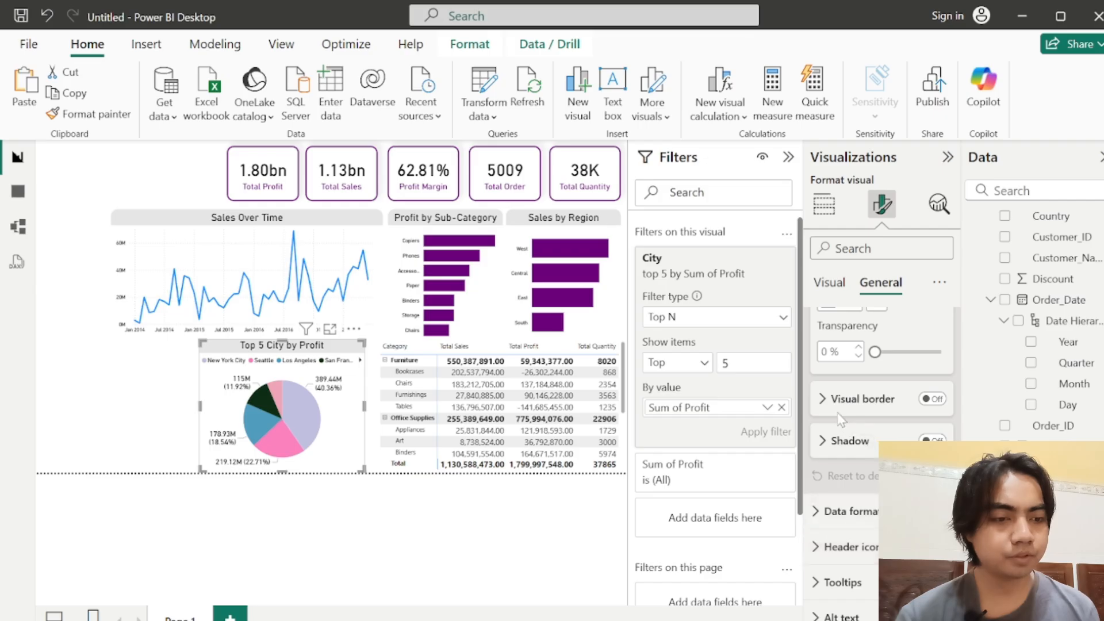
pyautogui.click(838, 403)
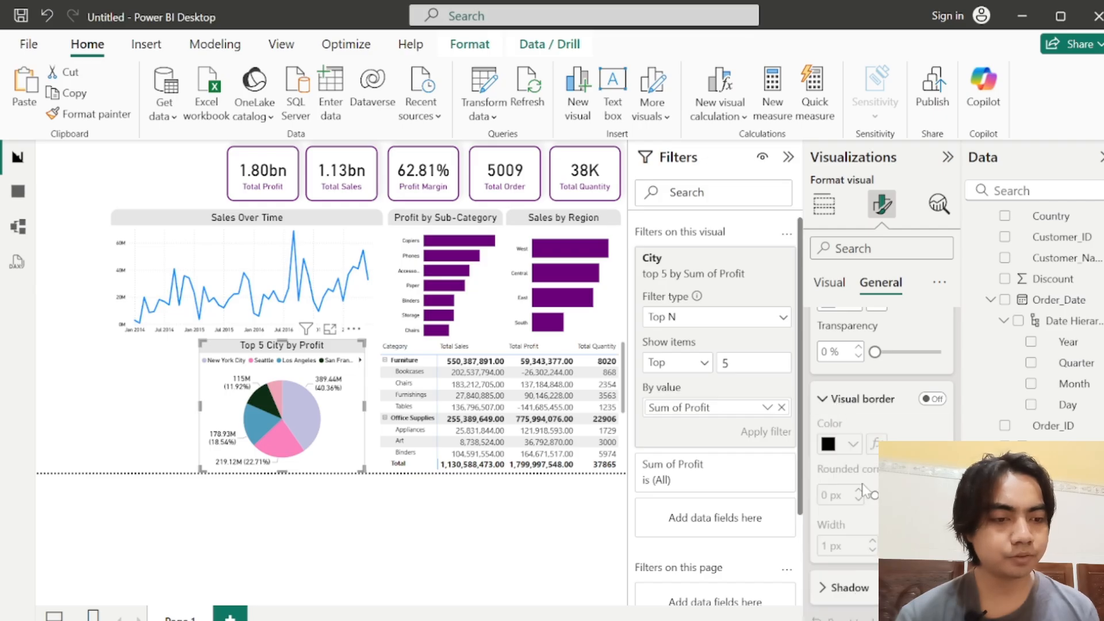
pyautogui.click(933, 399)
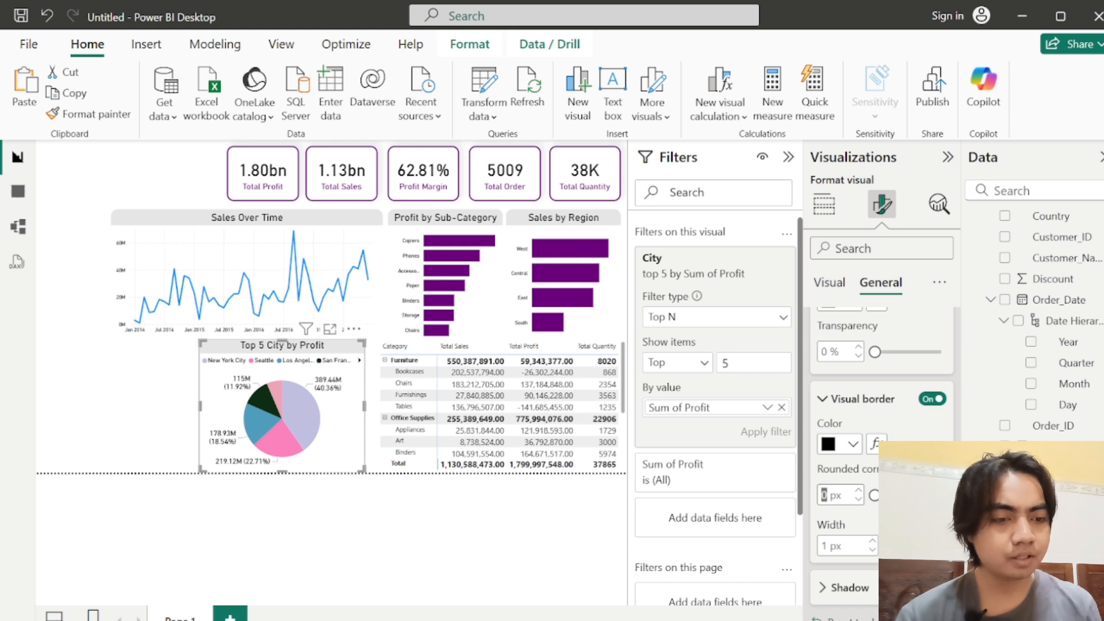
pyautogui.write('15')
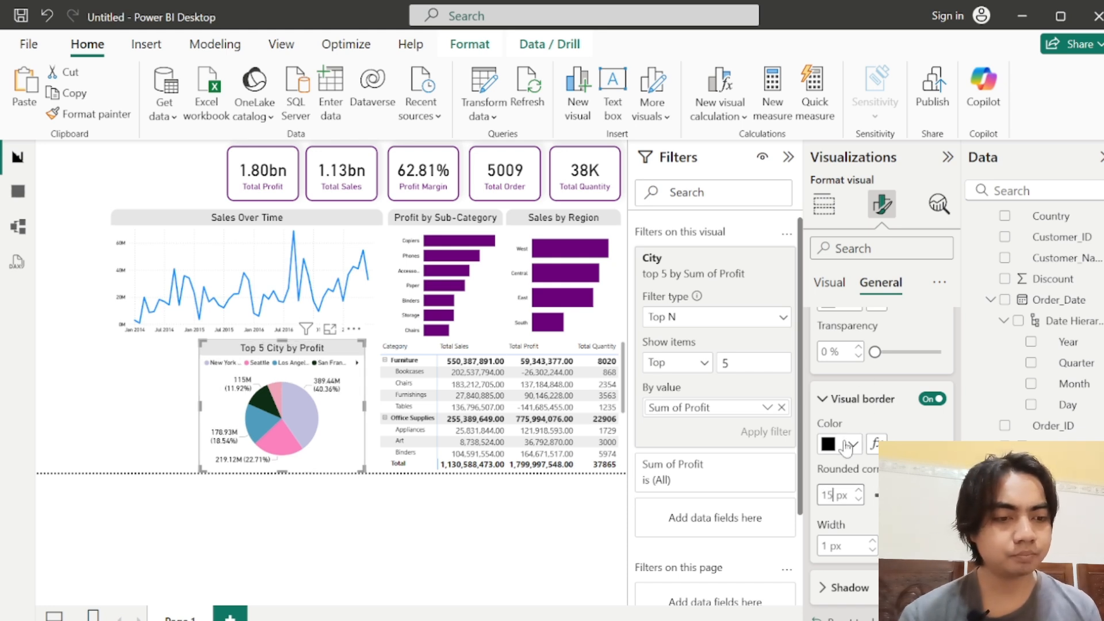
pyautogui.click(845, 447)
pyautogui.click(842, 172)
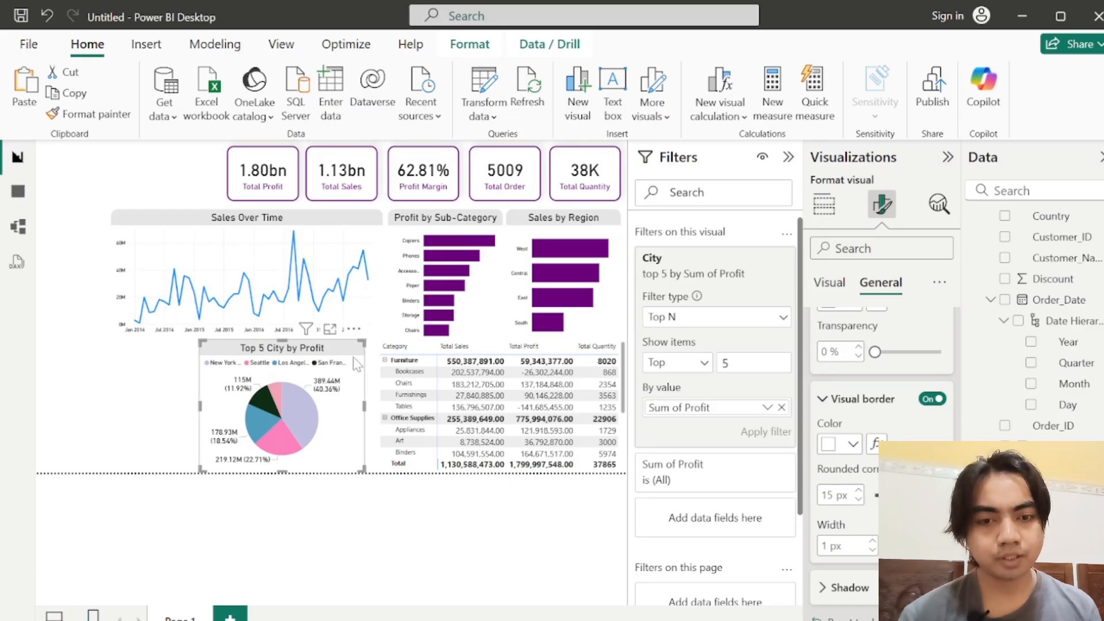
# Step: Move the pie chart slightly right, closer to the category table, and deselect it
pyautogui.moveTo(358, 353); pyautogui.dragTo(364, 357)
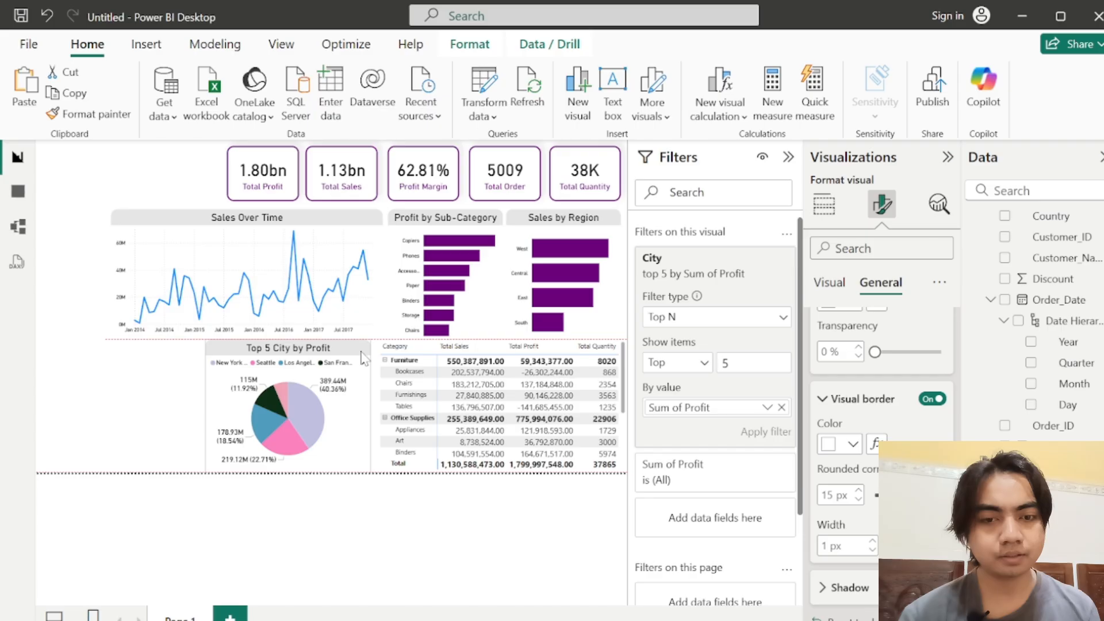
pyautogui.moveTo(361, 351); pyautogui.dragTo(362, 352)
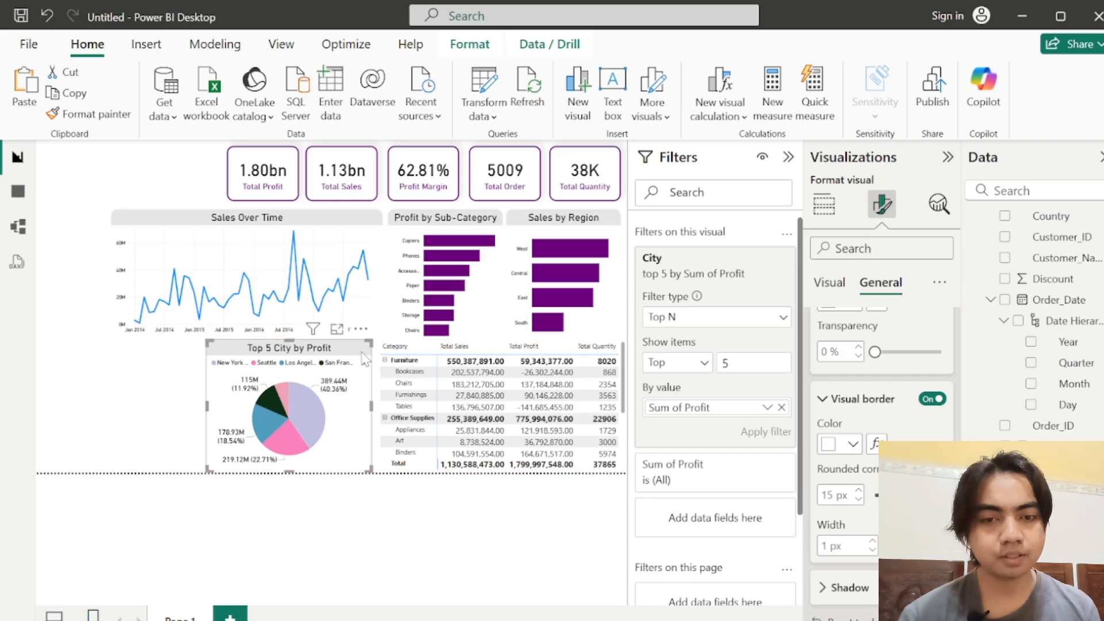
pyautogui.click(175, 411)
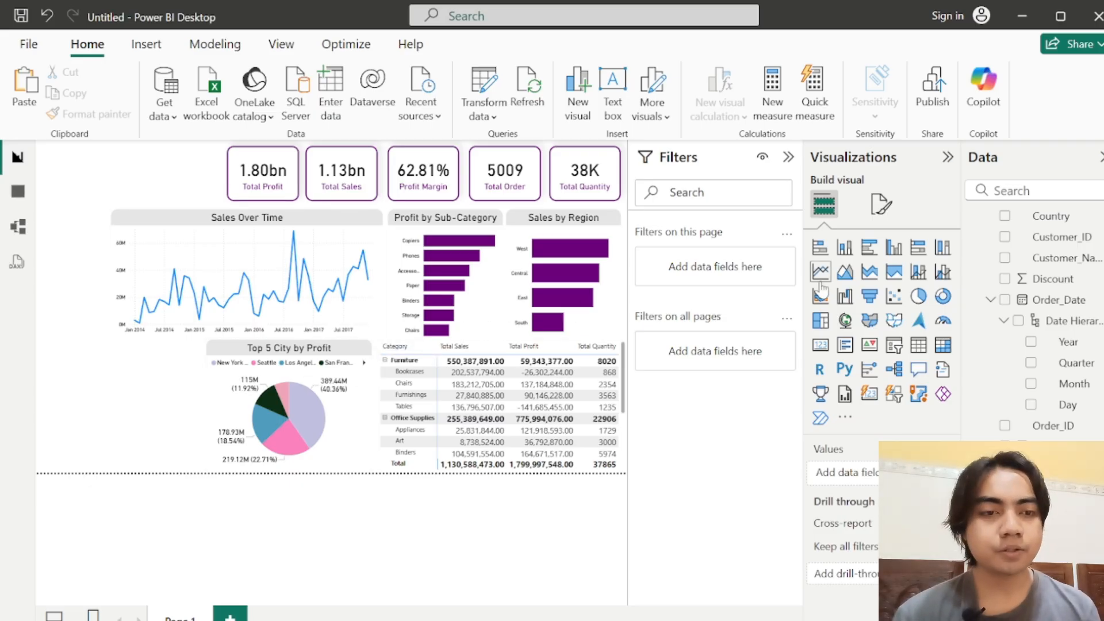
# Step: Collapse the Filters pane and insert a ribbon chart in the empty area left of the pie chart
pyautogui.click(787, 157)
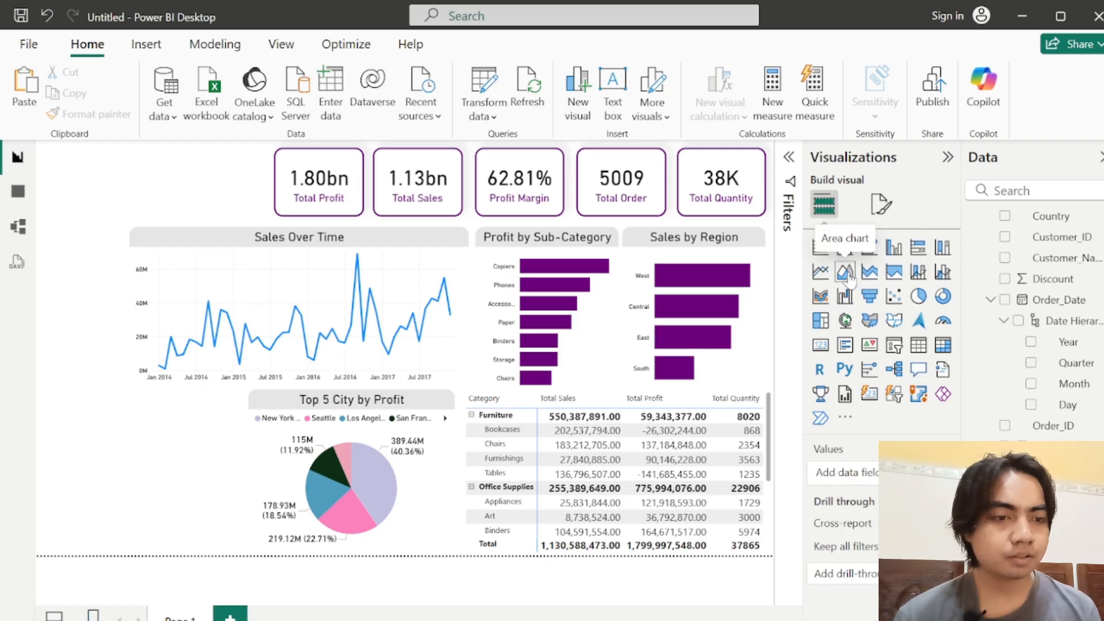
pyautogui.click(821, 297)
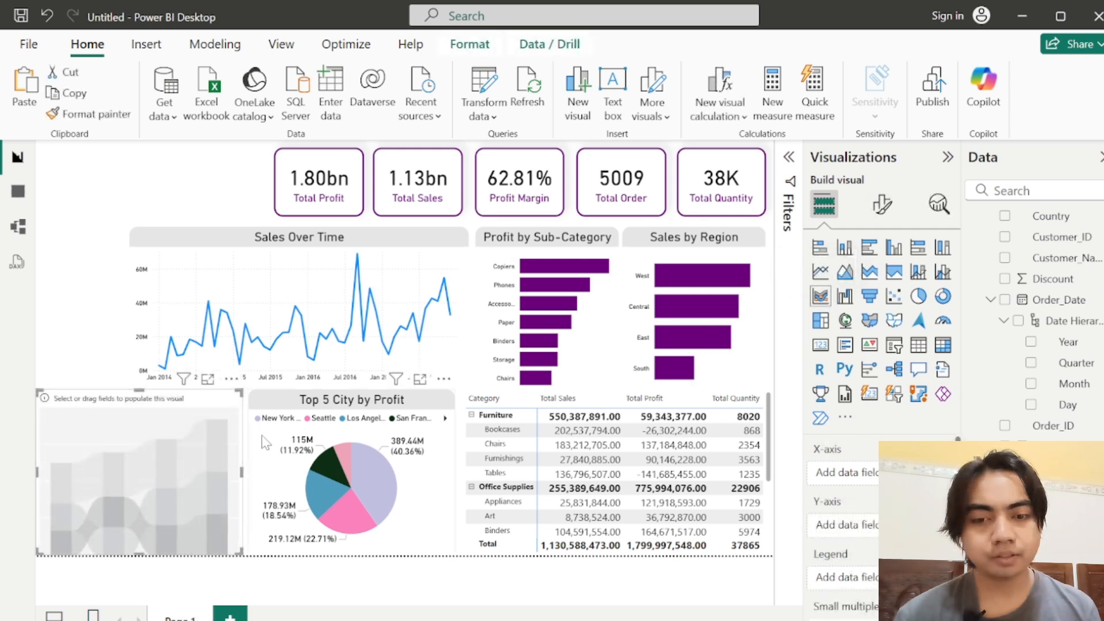
pyautogui.click(879, 207)
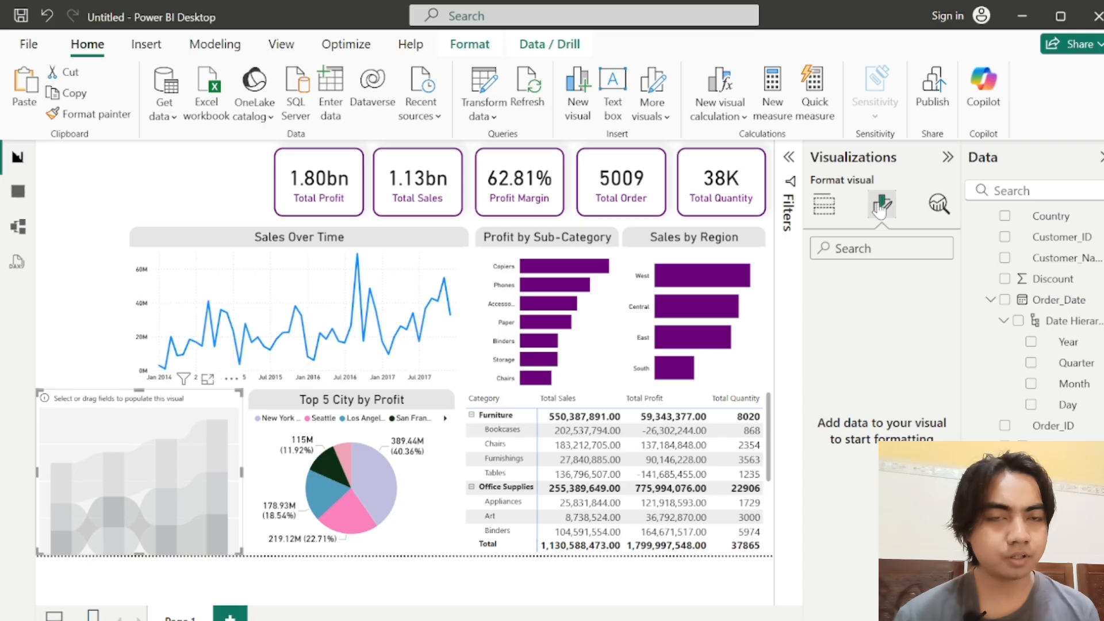
pyautogui.click(822, 207)
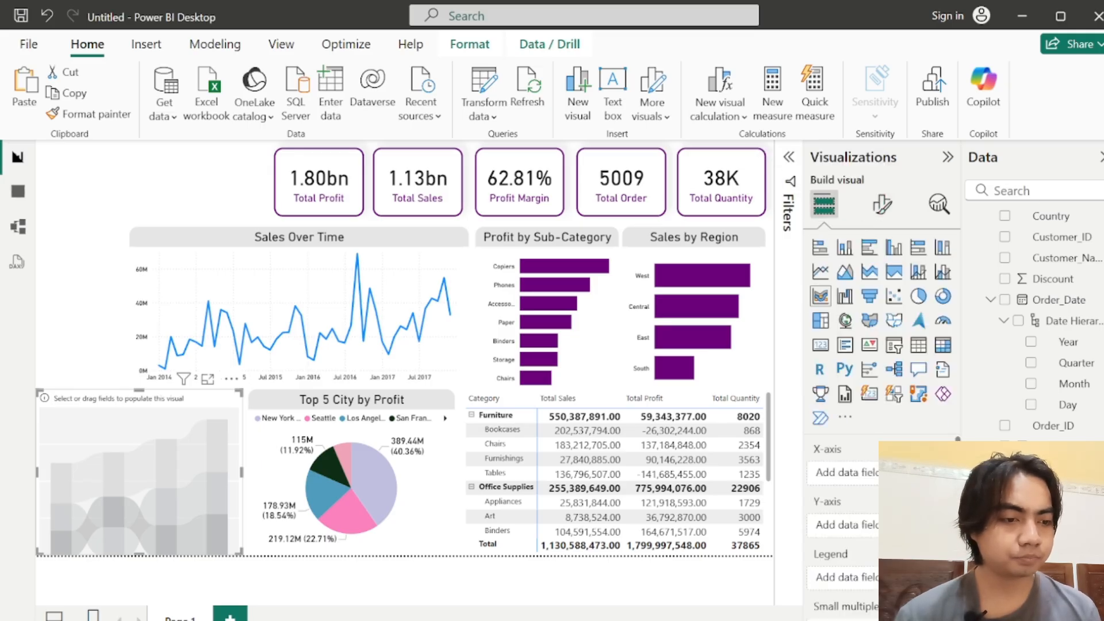
# Step: Add the Profit field to the ribbon chart's Y-axis
pyautogui.scroll(-2, 958, 438)
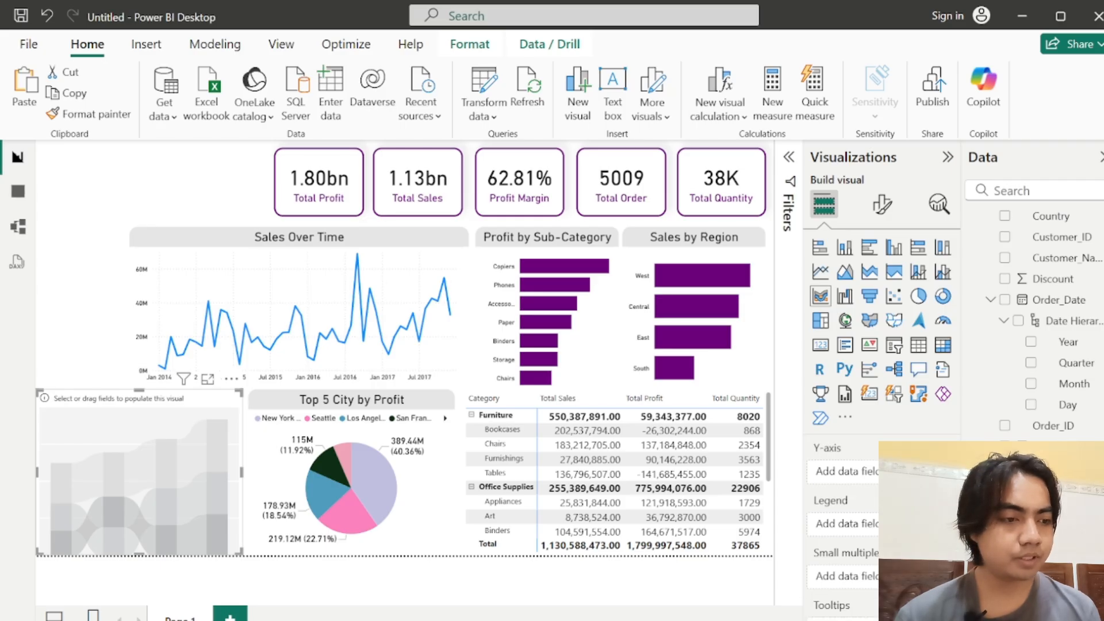
pyautogui.scroll(-2, 1035, 322)
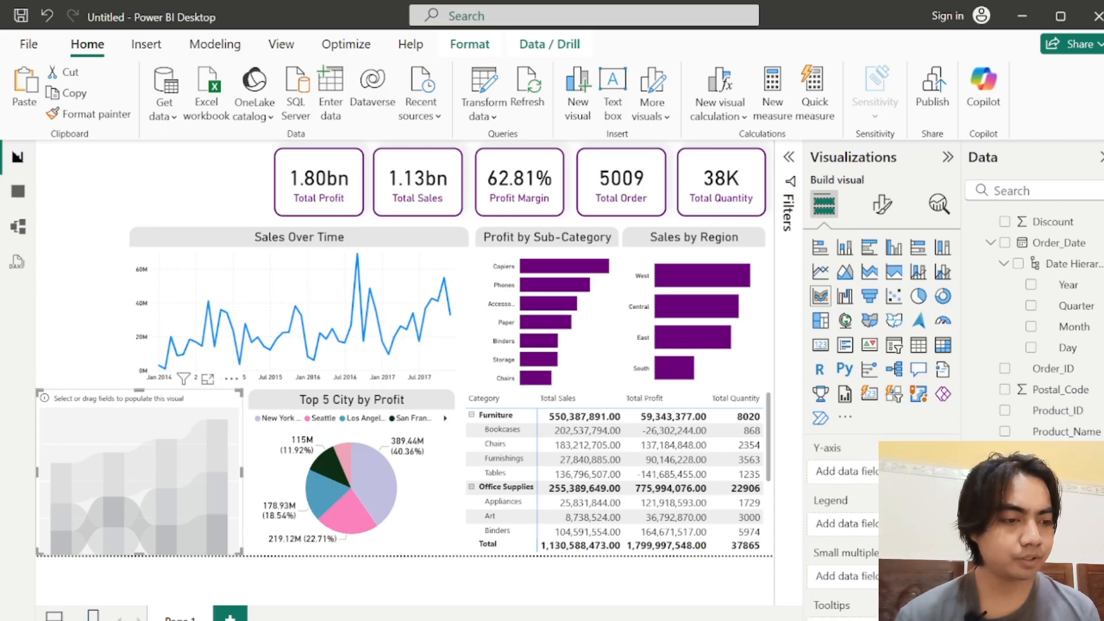
pyautogui.moveTo(1047, 452); pyautogui.dragTo(844, 472)
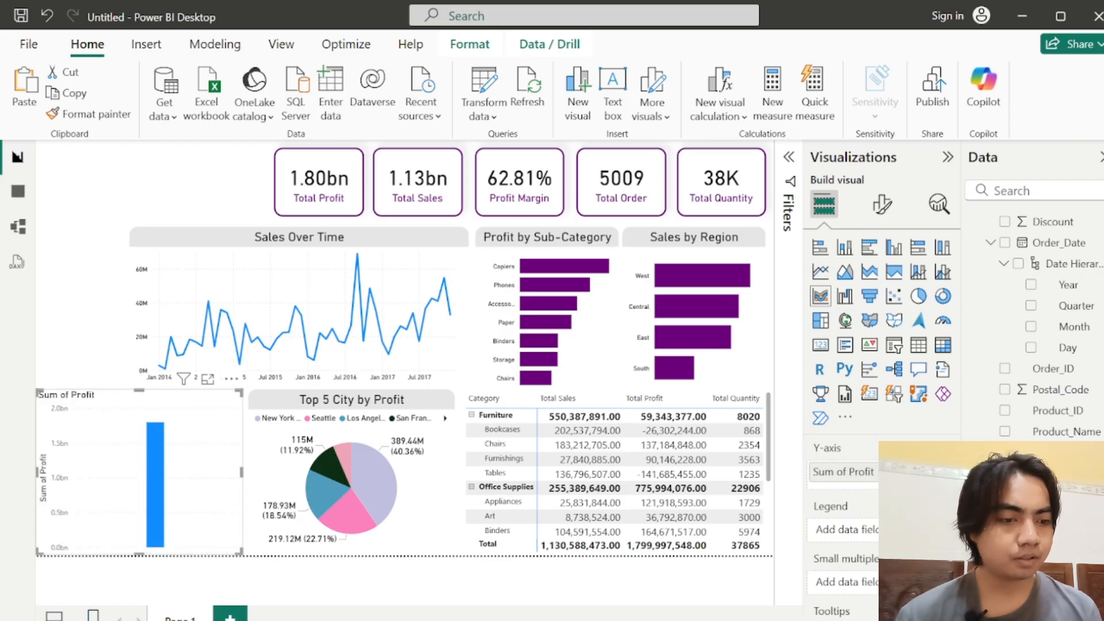
# Step: Add the Discount field to the ribbon chart's X-axis
pyautogui.scroll(-1, 1035, 322)
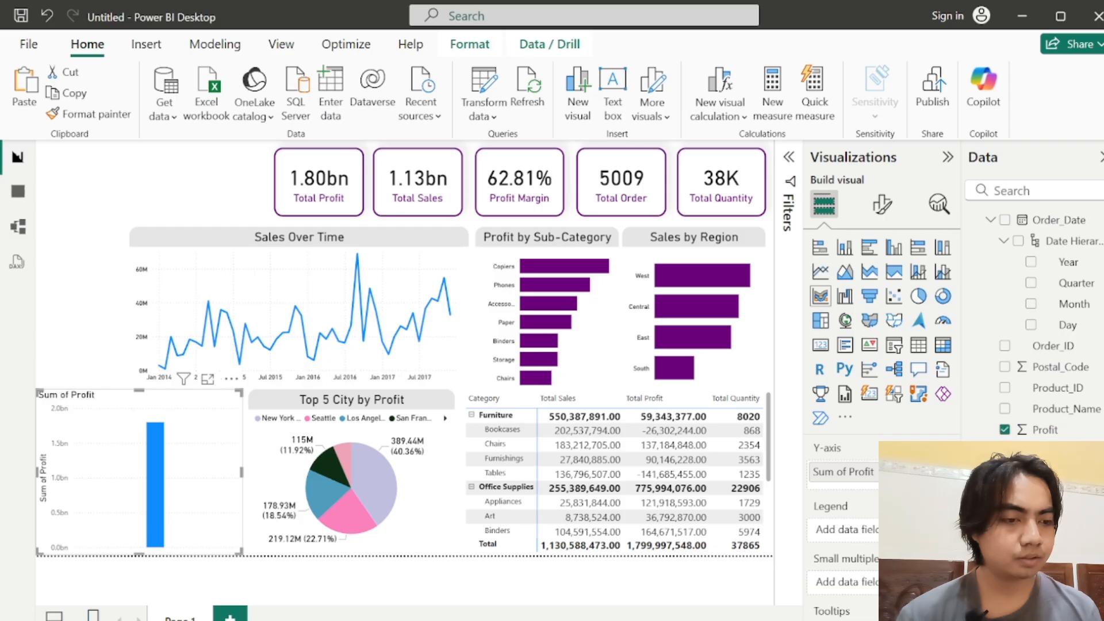
pyautogui.scroll(2, 1035, 322)
pyautogui.scroll(1, 843, 517)
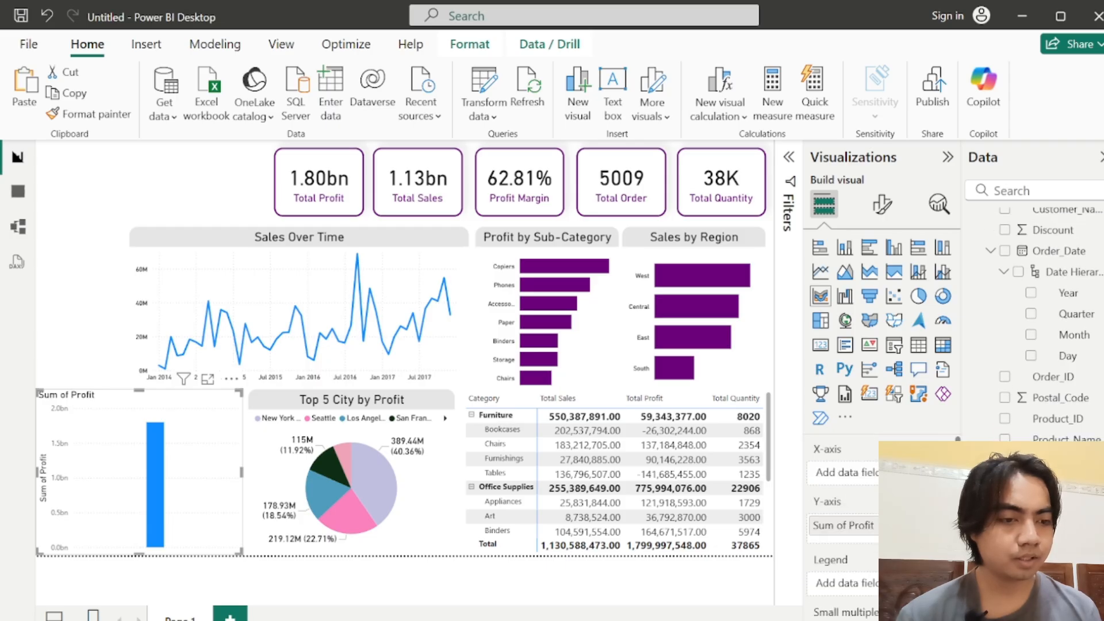
pyautogui.scroll(1, 1035, 322)
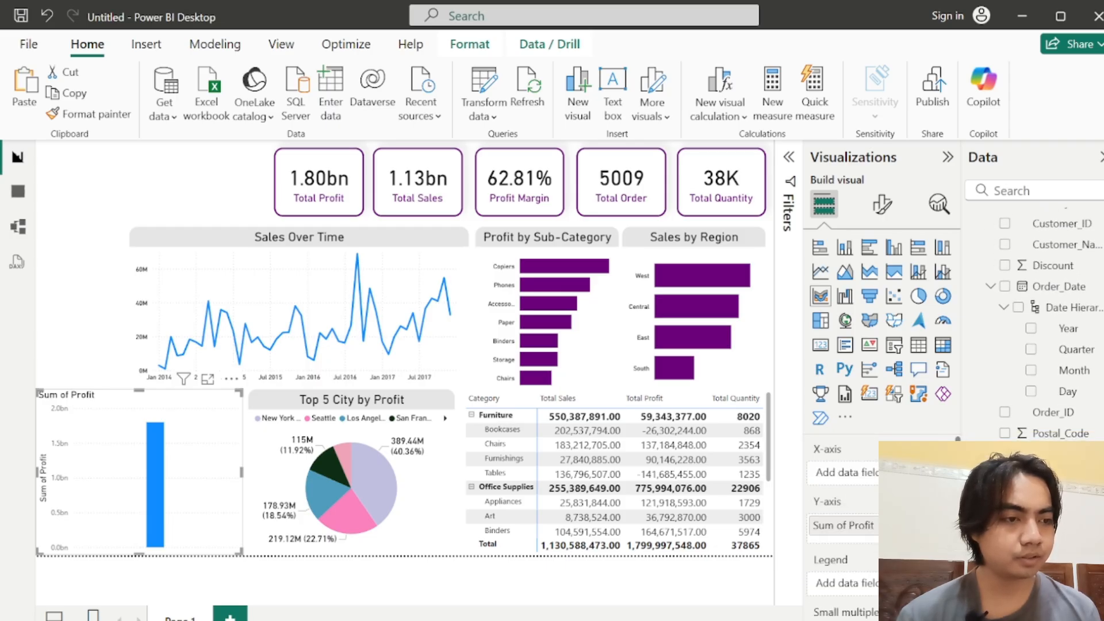
pyautogui.moveTo(1043, 267); pyautogui.dragTo(842, 473)
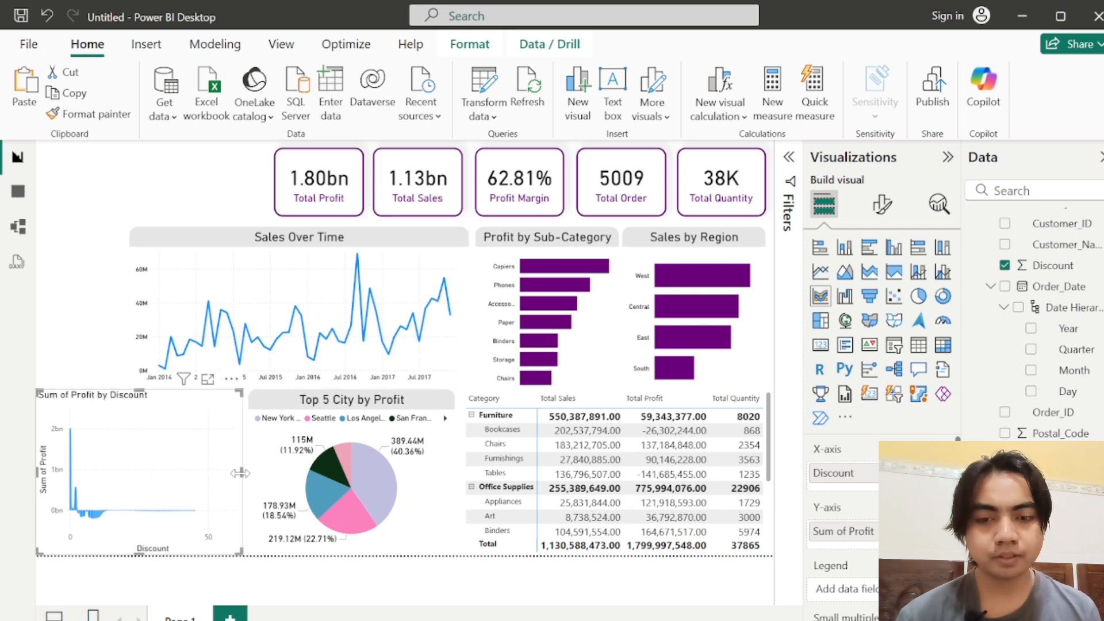
# Step: Temporarily enlarge the ribbon chart to examine profit by discount, and shrink it back into the space beside the pie chart
pyautogui.moveTo(240, 473); pyautogui.dragTo(554, 472)
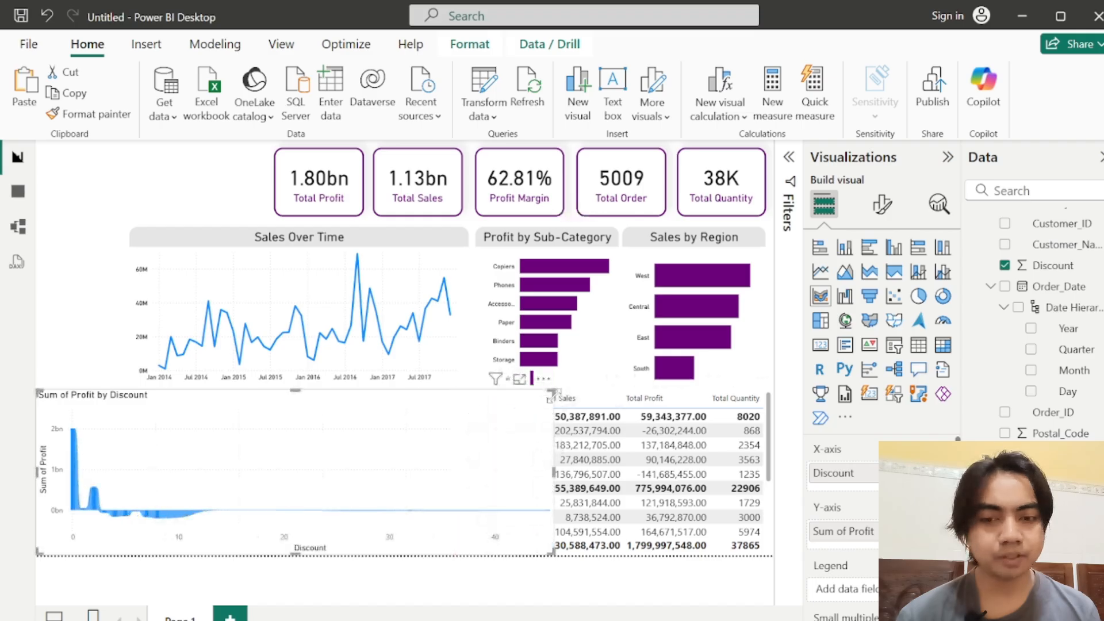
pyautogui.moveTo(554, 394); pyautogui.dragTo(735, 182)
pyautogui.moveTo(542, 261); pyautogui.dragTo(574, 217)
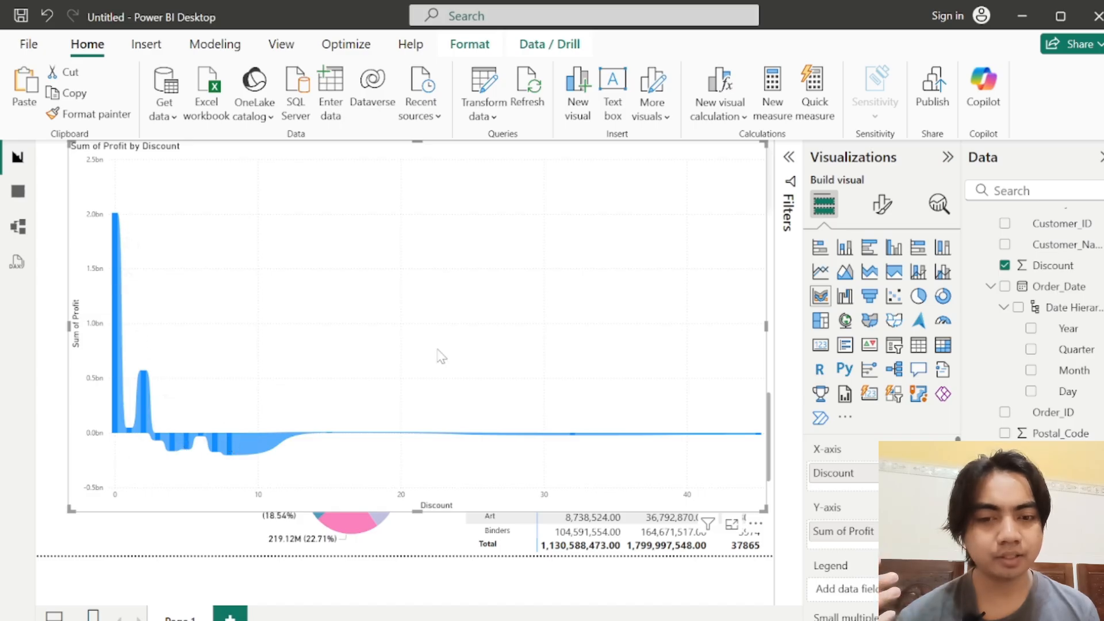
pyautogui.moveTo(370, 357); pyautogui.dragTo(326, 314)
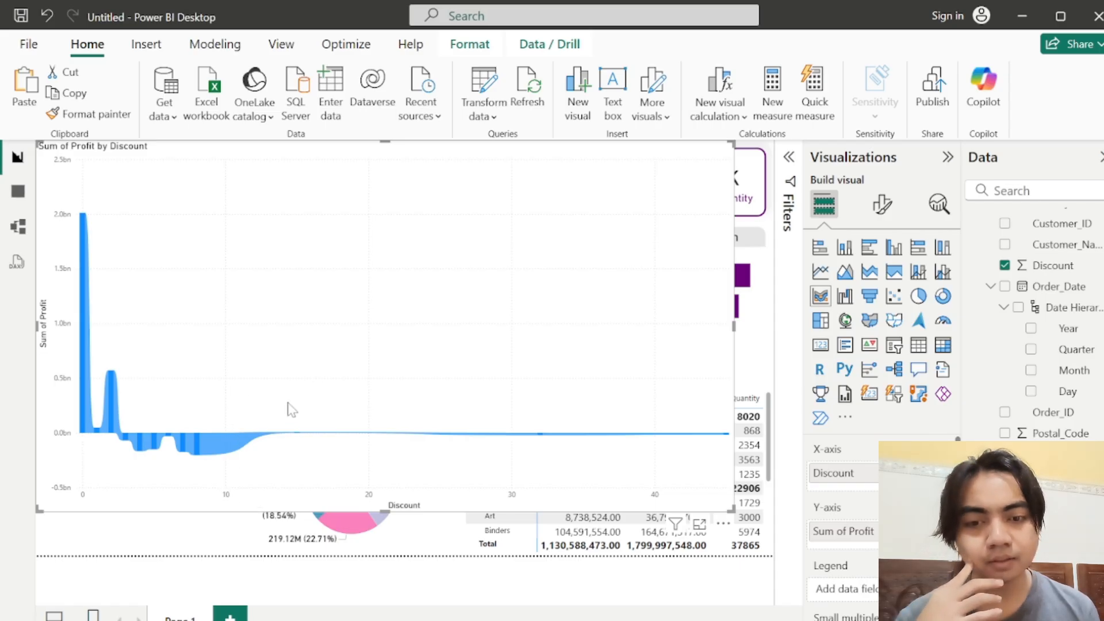
pyautogui.moveTo(285, 418); pyautogui.dragTo(286, 463)
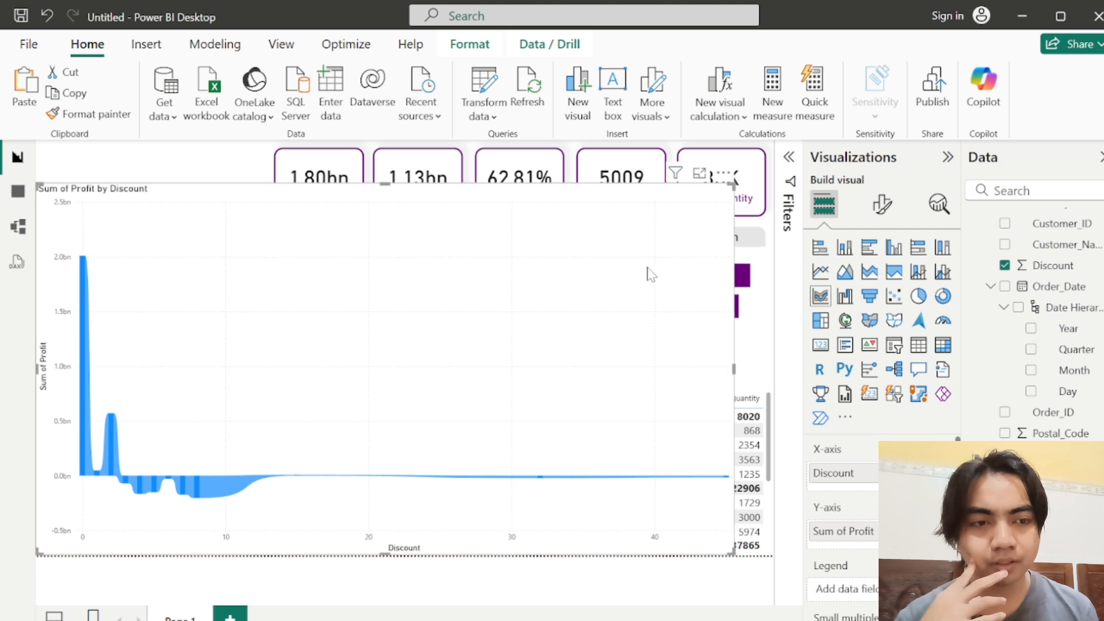
pyautogui.moveTo(729, 185); pyautogui.dragTo(247, 390)
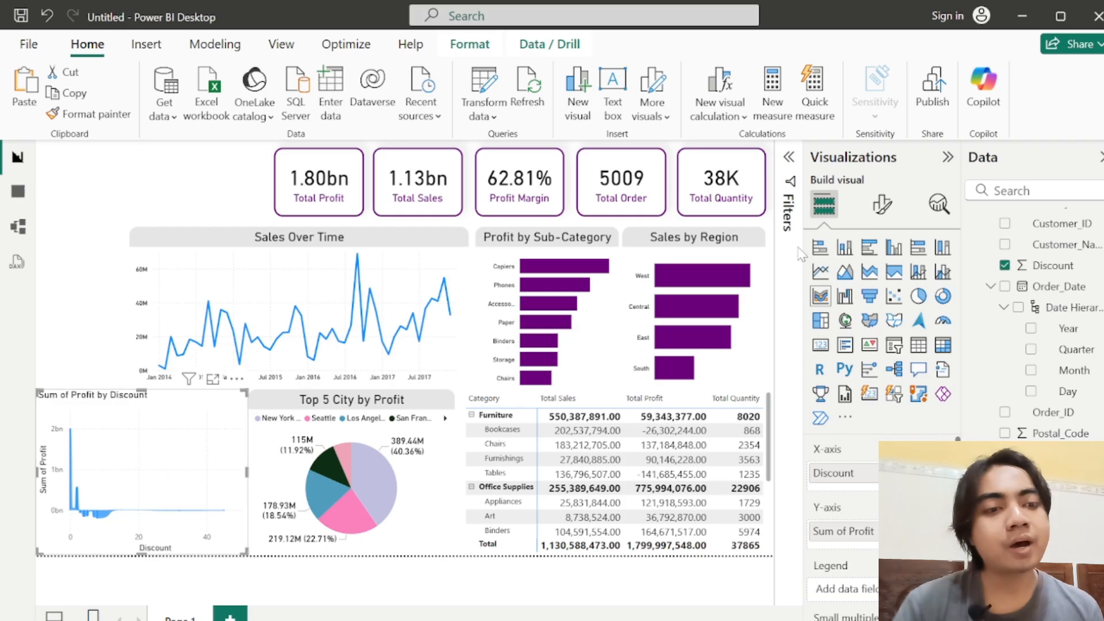
# Step: Filter the ribbon chart to show only items with a Discount less than 20
pyautogui.click(790, 159)
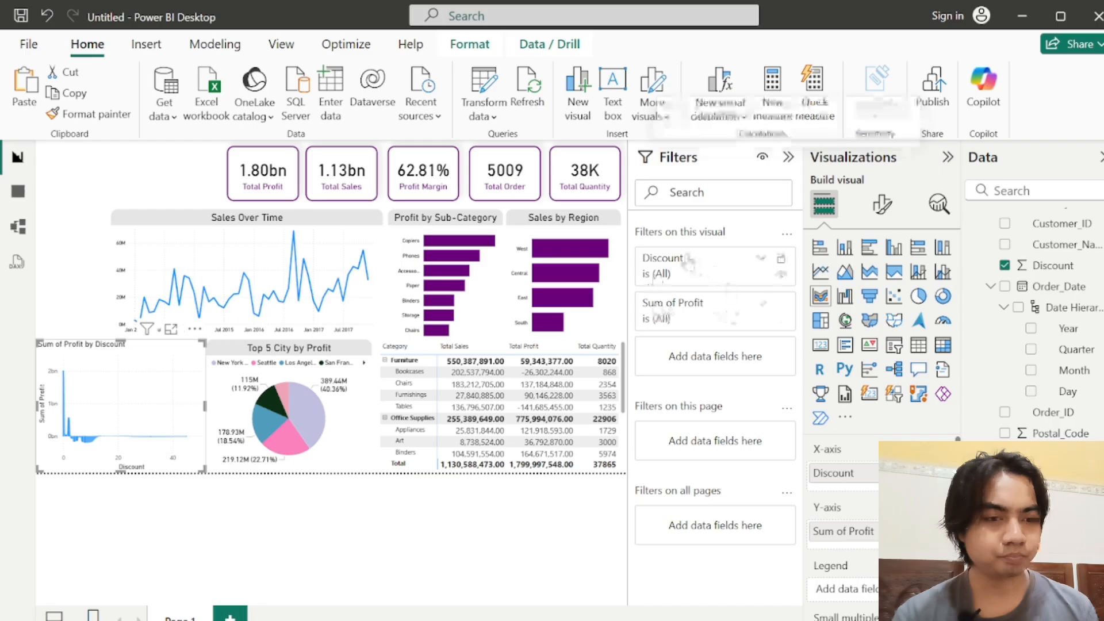
pyautogui.click(737, 268)
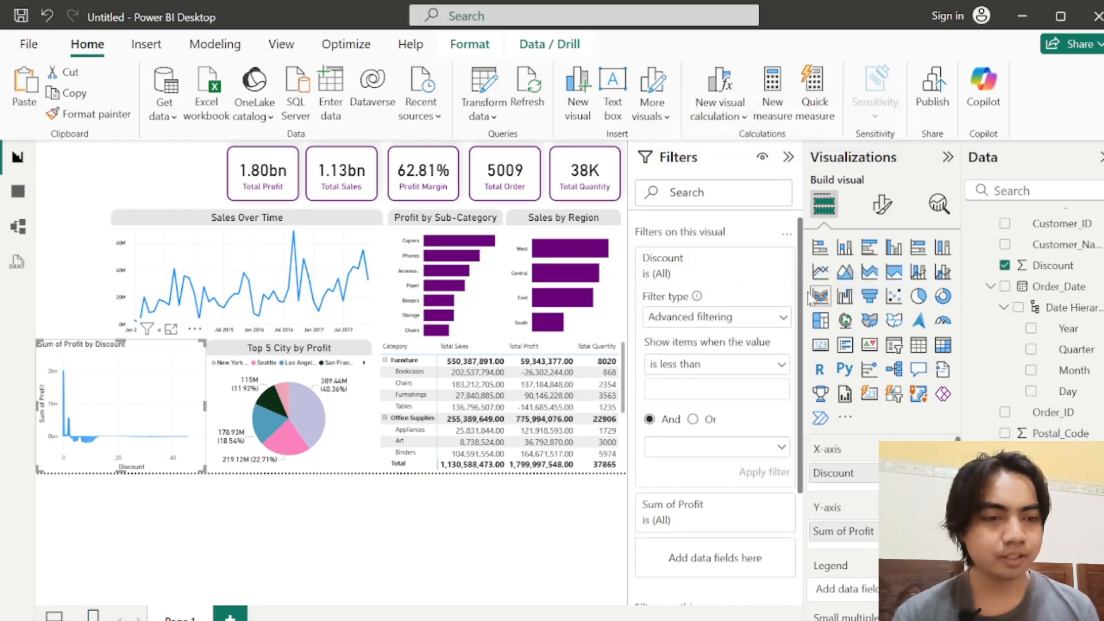
pyautogui.moveTo(803, 294); pyautogui.dragTo(803, 340)
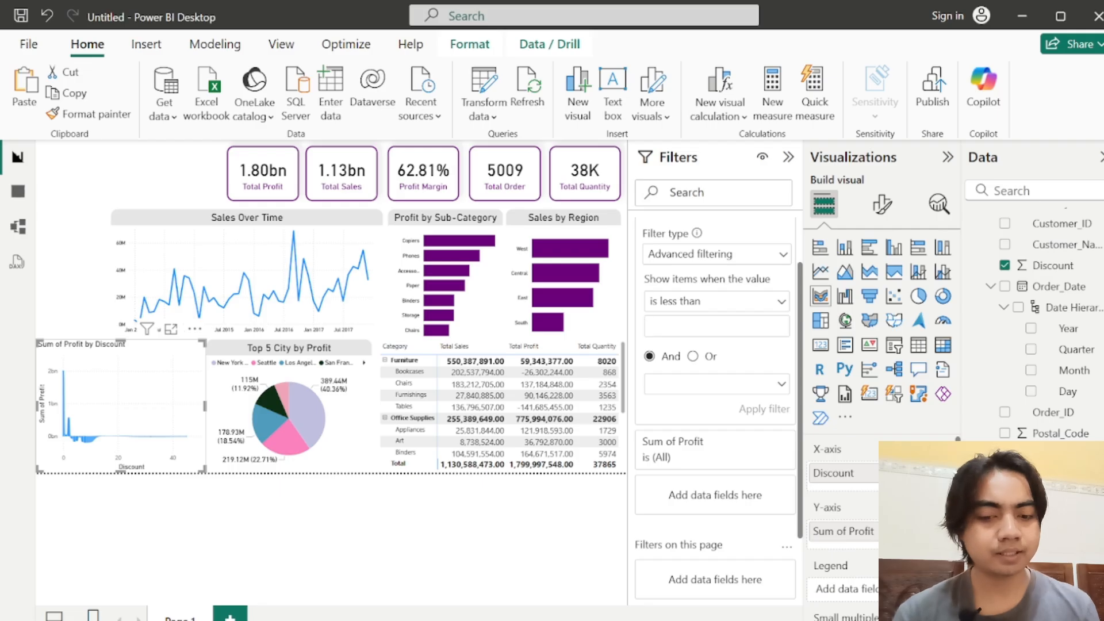
pyautogui.write('20')
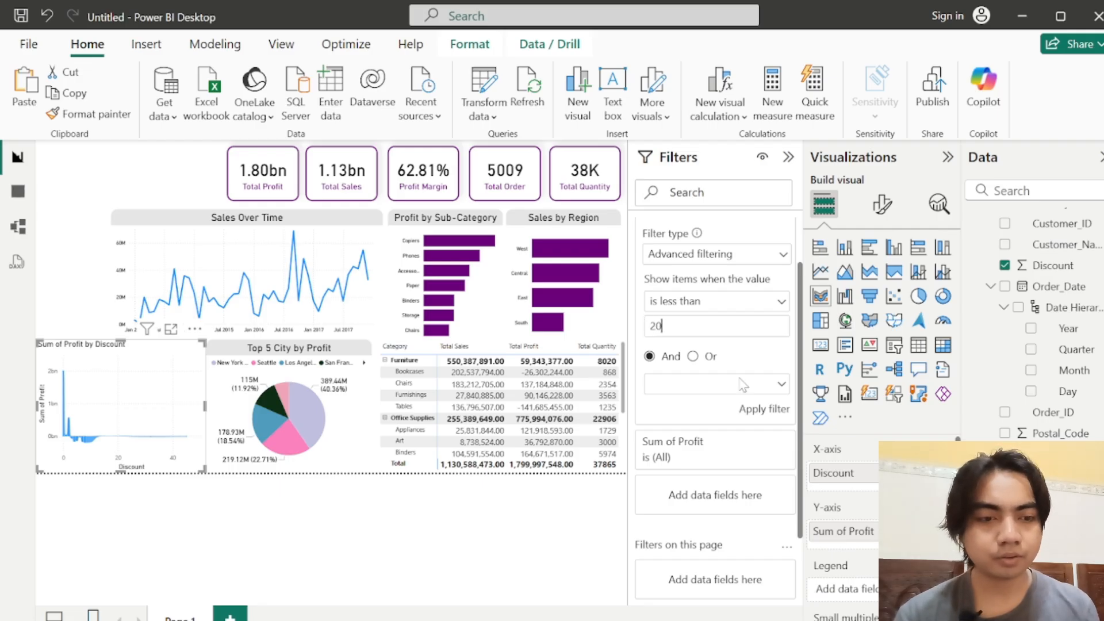
pyautogui.click(759, 409)
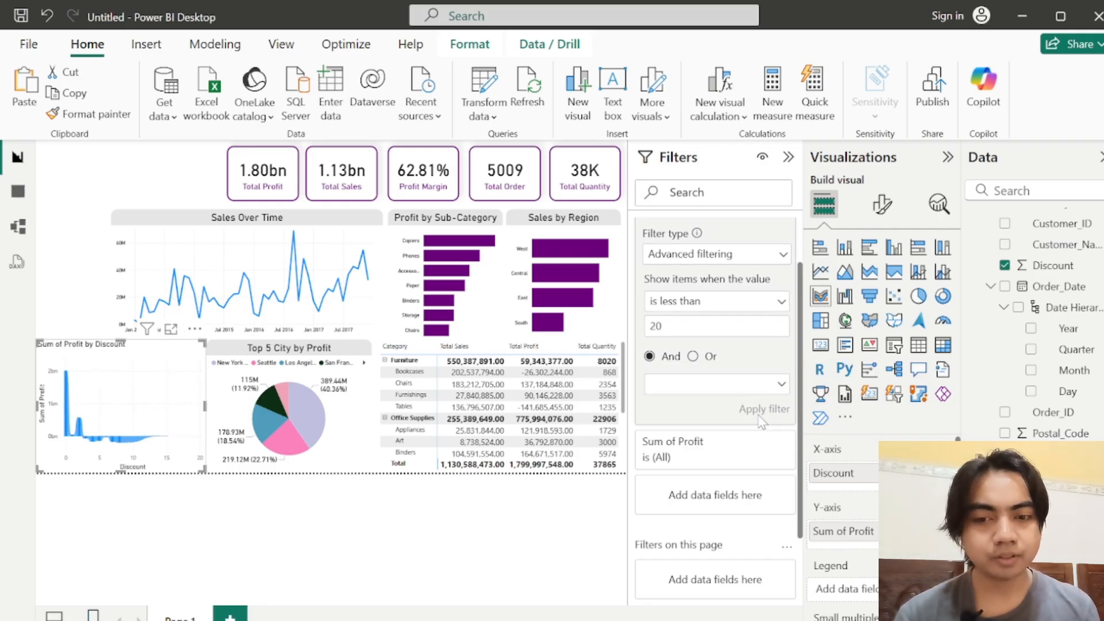
# Step: Set the ribbon chart's Discount filter to less than 15 and collapse the Filters pane
pyautogui.click(663, 326)
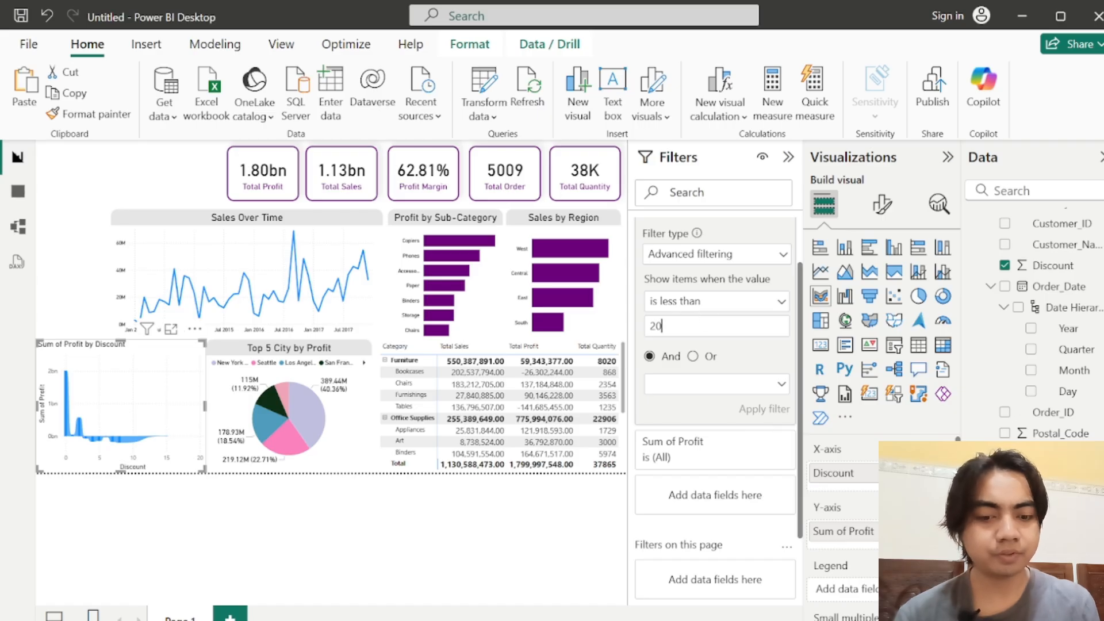
pyautogui.write('15')
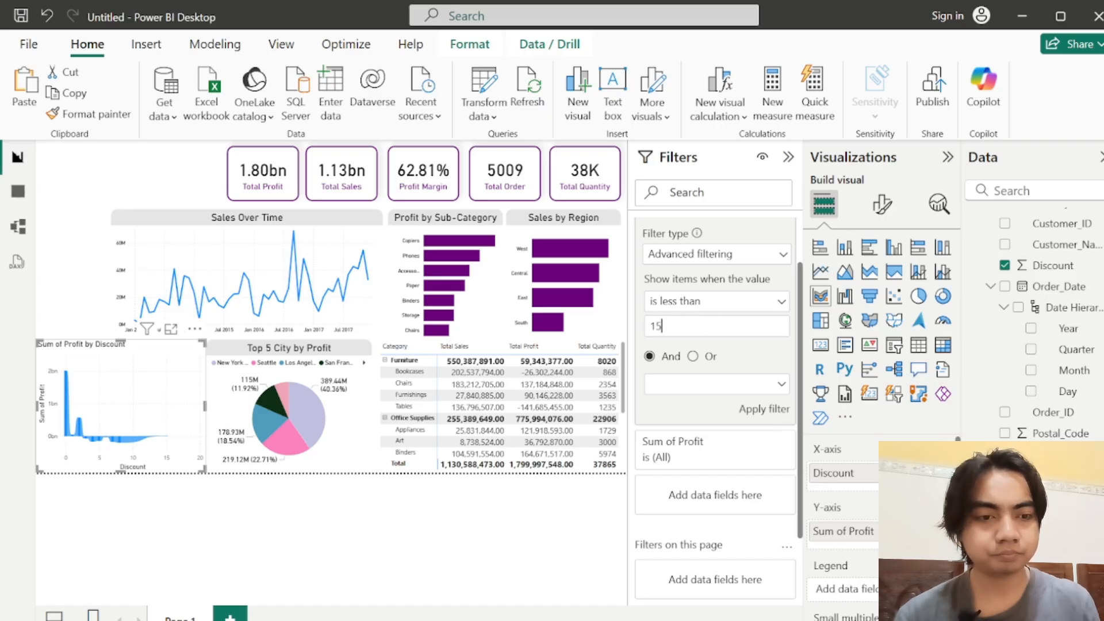
pyautogui.click(768, 413)
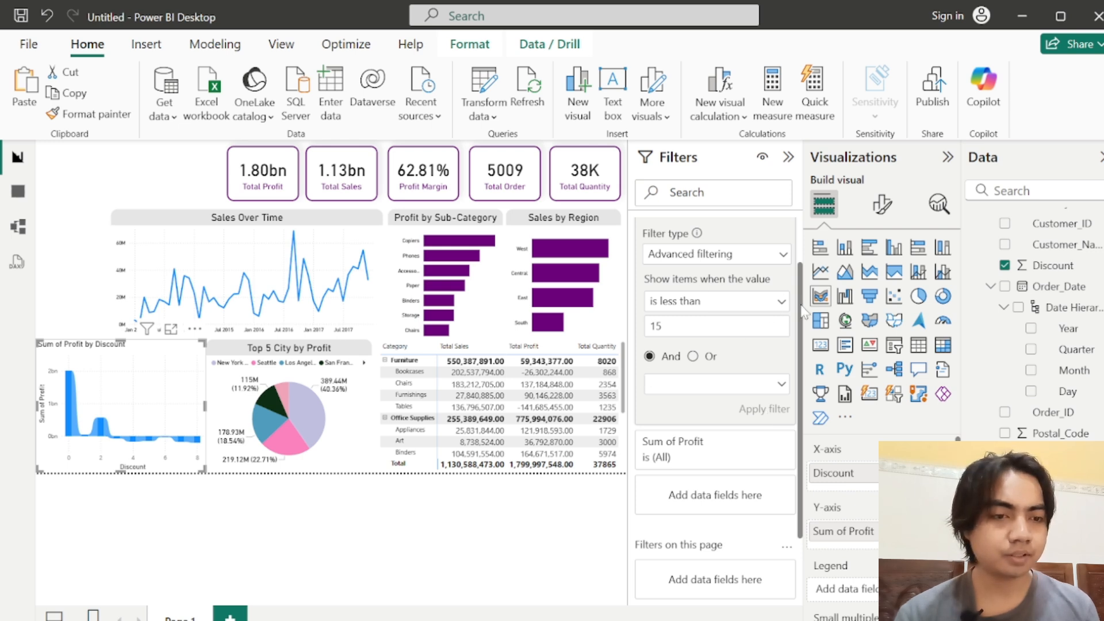
pyautogui.click(789, 157)
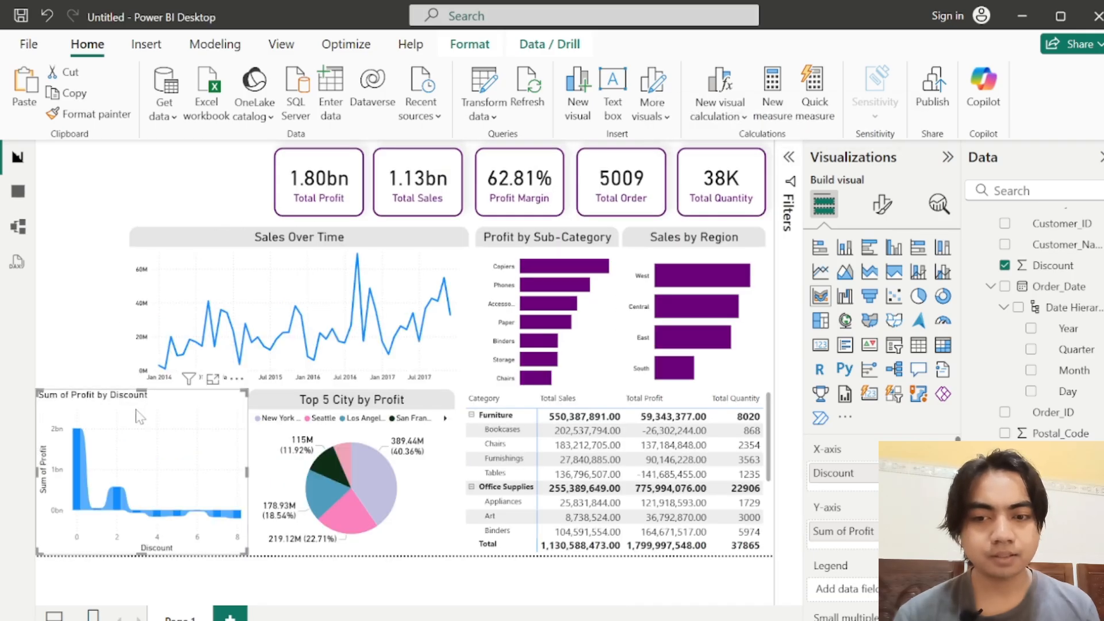
# Step: Turn off the ribbon chart's horizontal and vertical gridlines
pyautogui.click(882, 204)
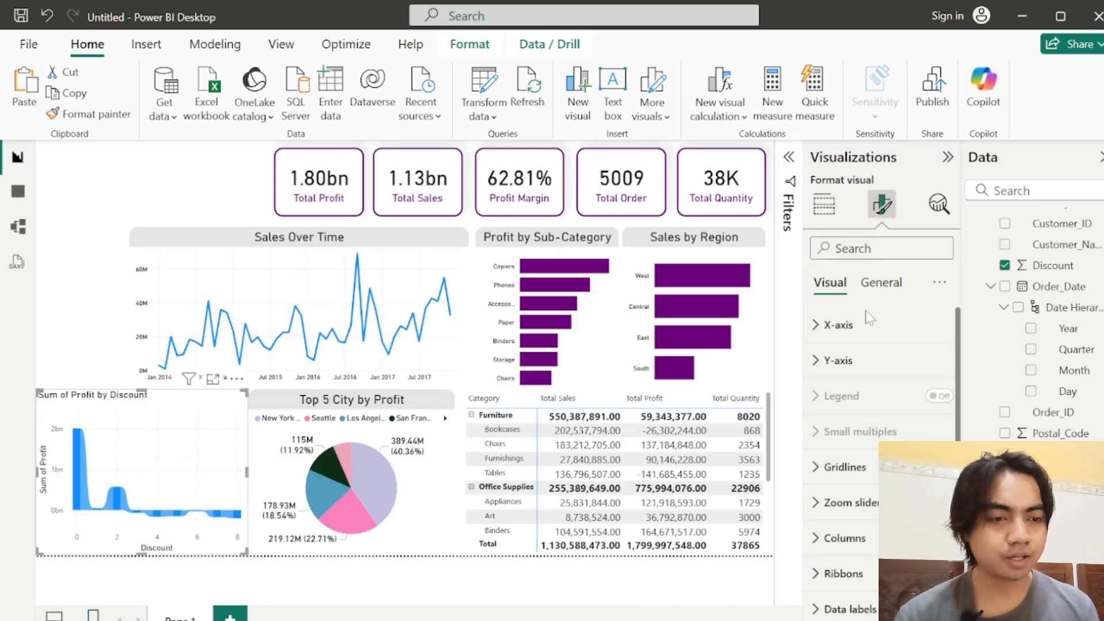
pyautogui.click(849, 328)
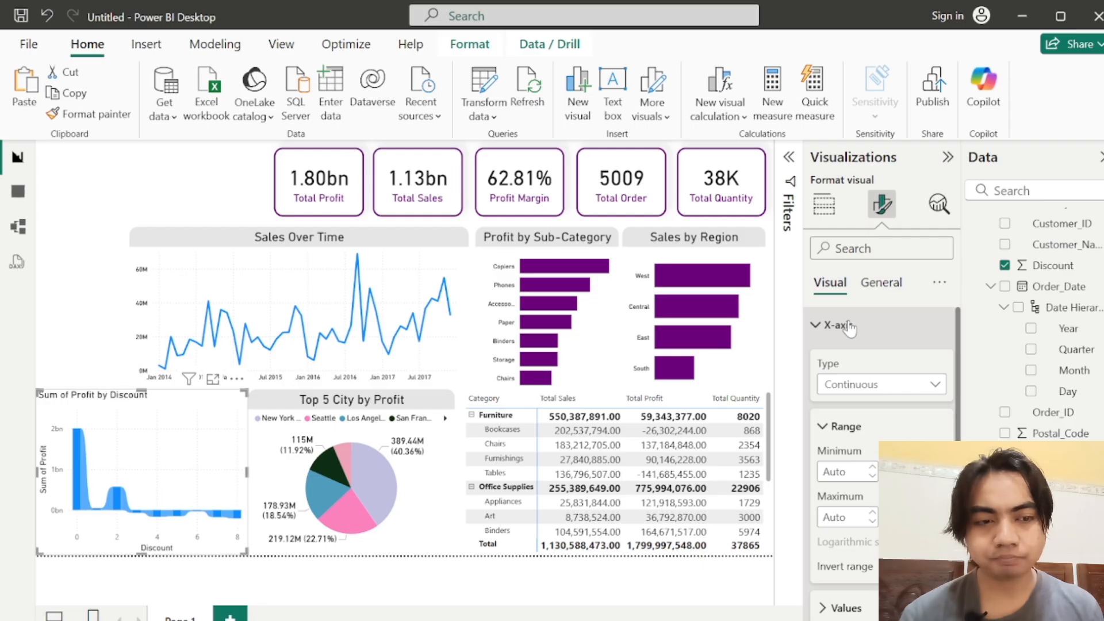
pyautogui.click(838, 326)
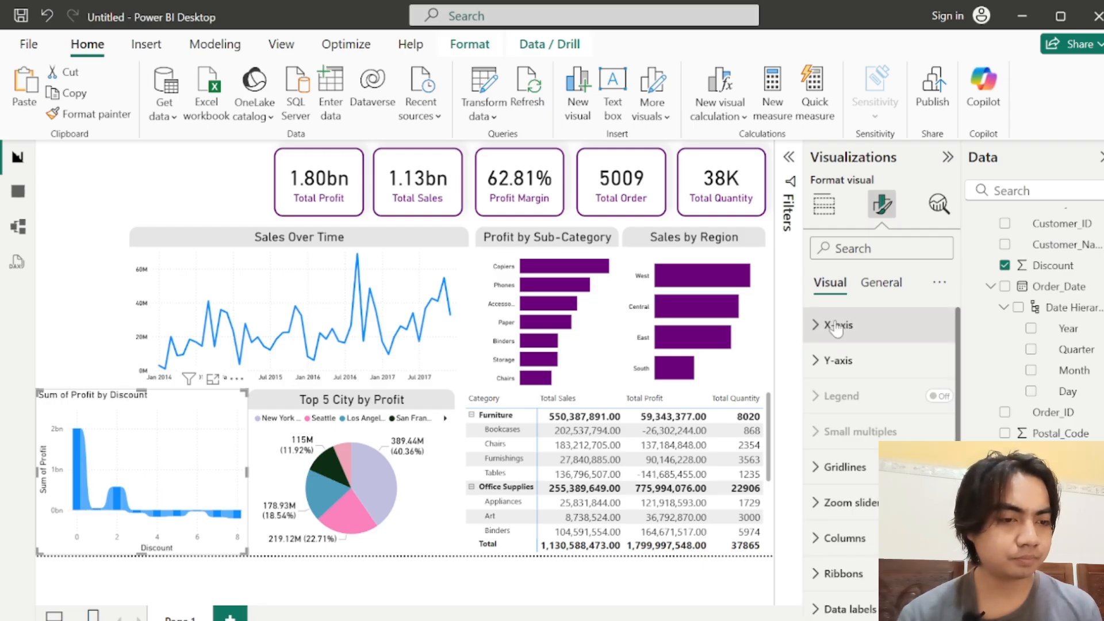
pyautogui.click(836, 473)
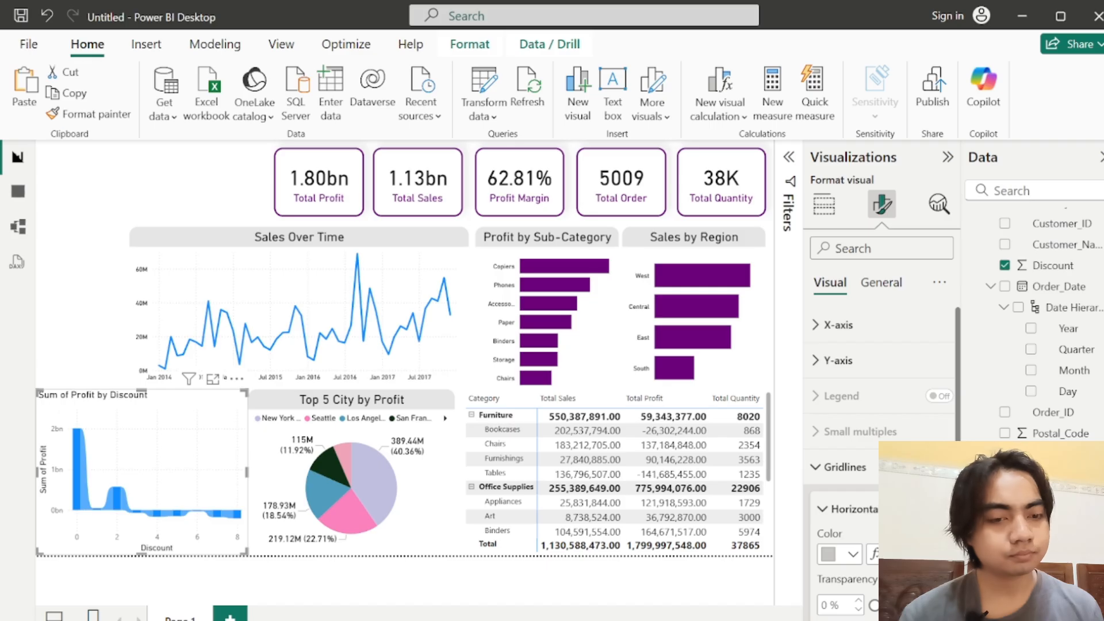
pyautogui.click(933, 509)
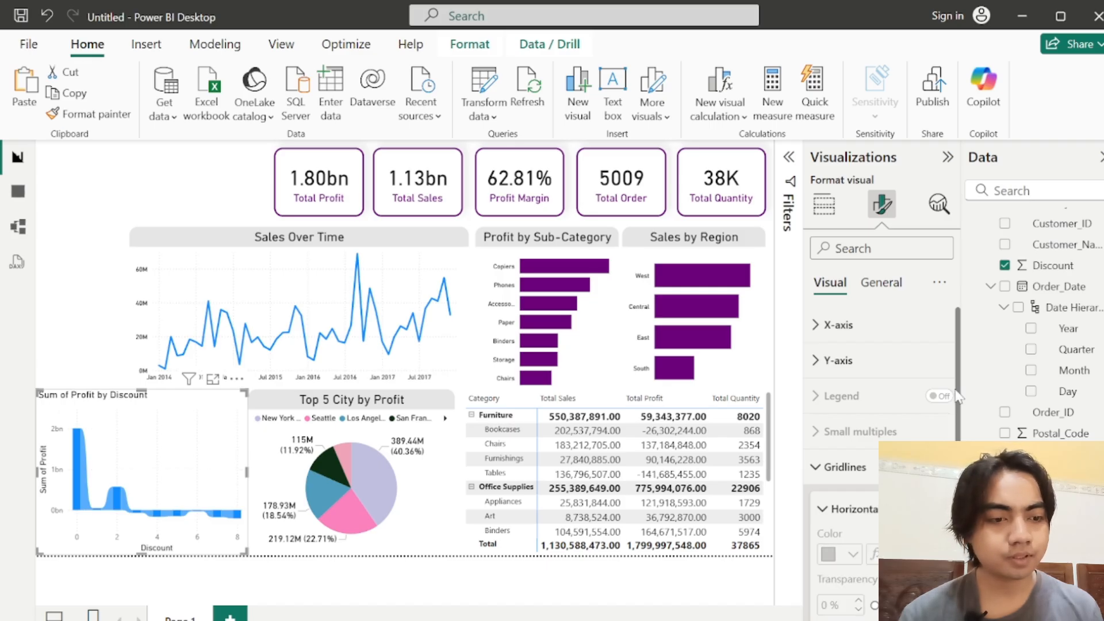
pyautogui.moveTo(956, 390); pyautogui.dragTo(958, 518)
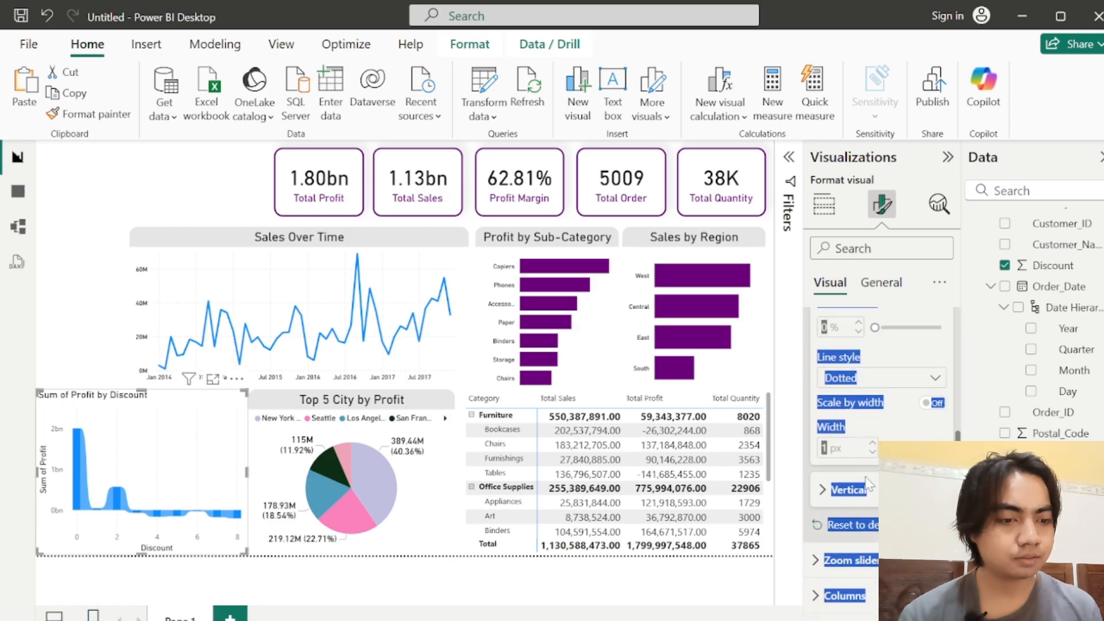
pyautogui.click(847, 497)
pyautogui.click(934, 490)
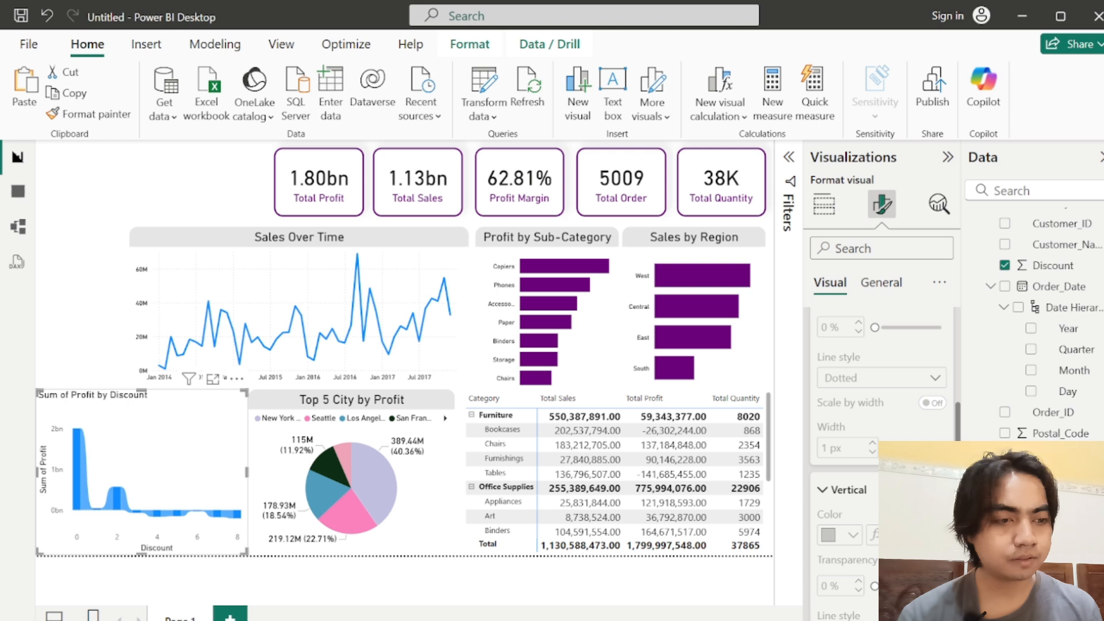
pyautogui.scroll(5, 880, 397)
pyautogui.click(865, 485)
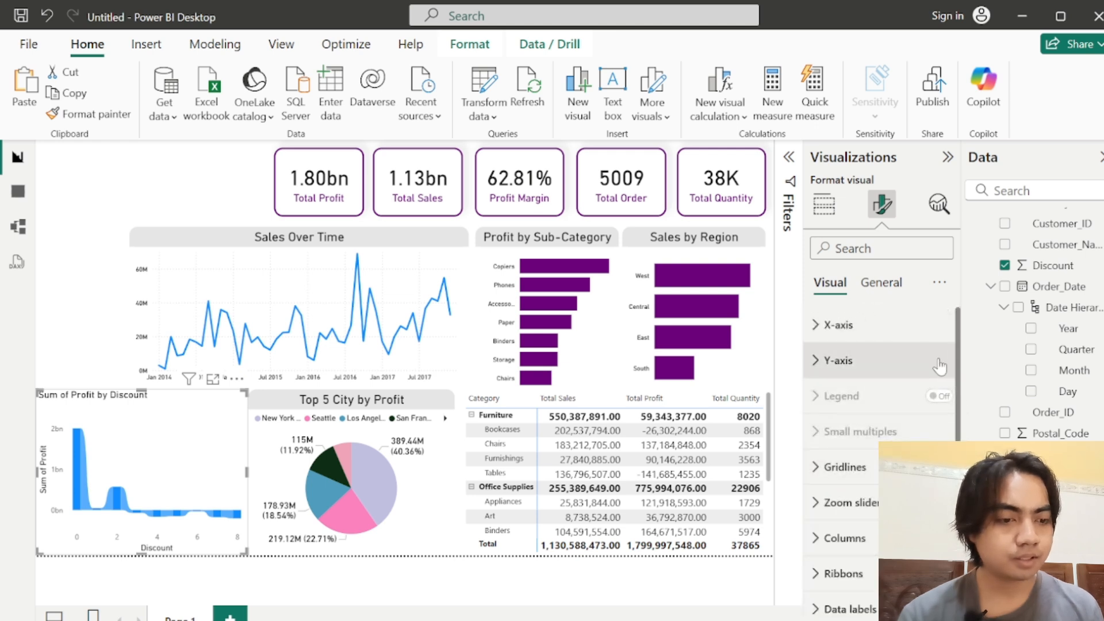
pyautogui.scroll(-2, 959, 344)
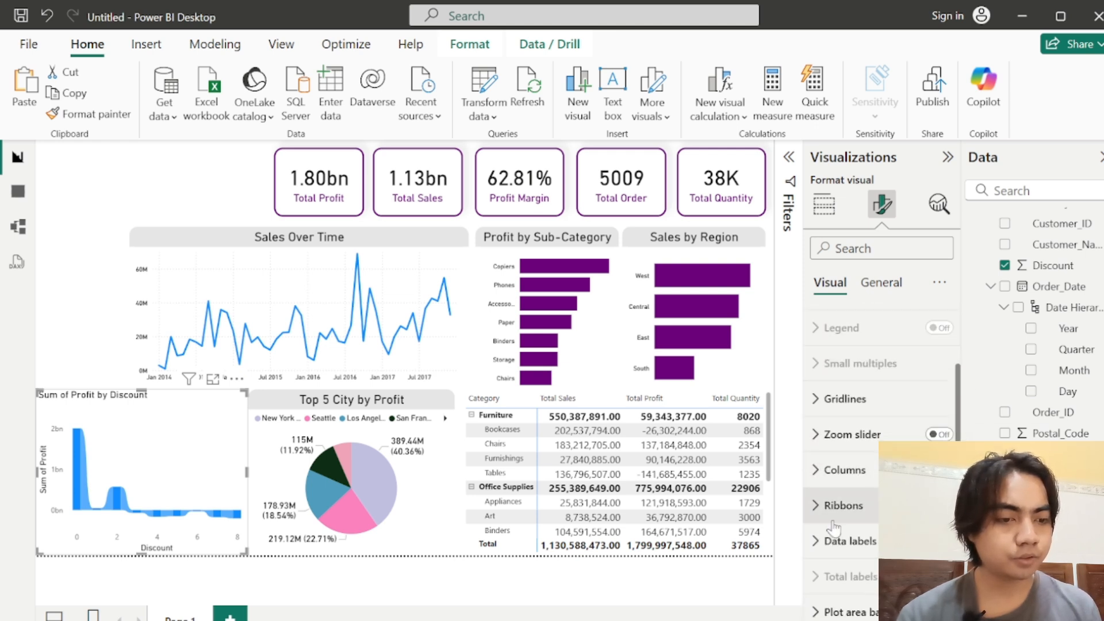
pyautogui.click(843, 504)
pyautogui.scroll(-5, 959, 413)
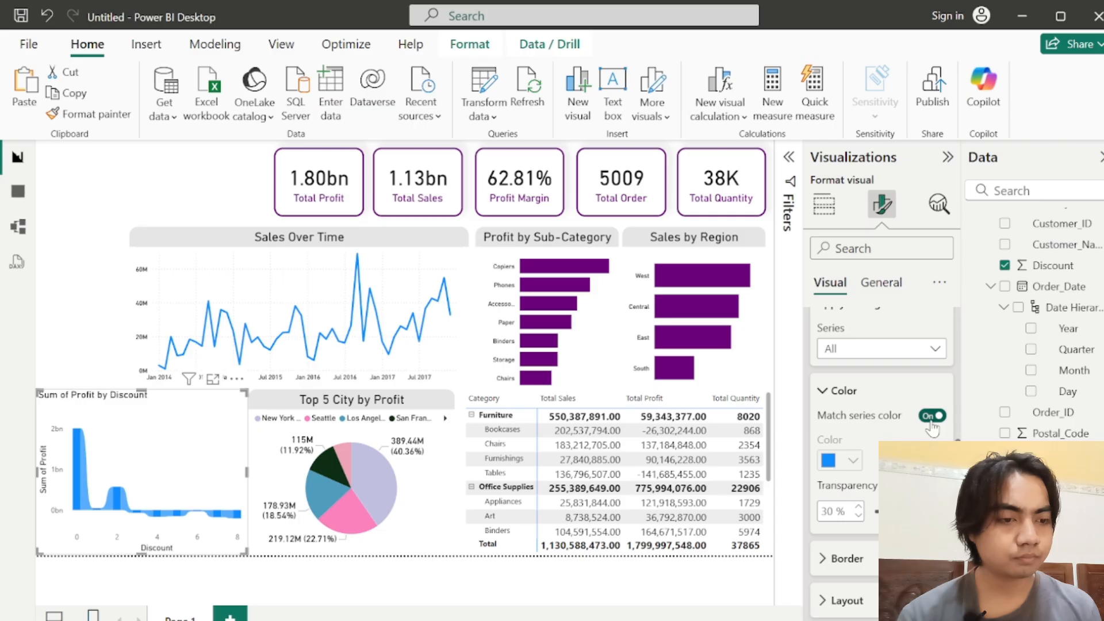
pyautogui.scroll(3, 850, 468)
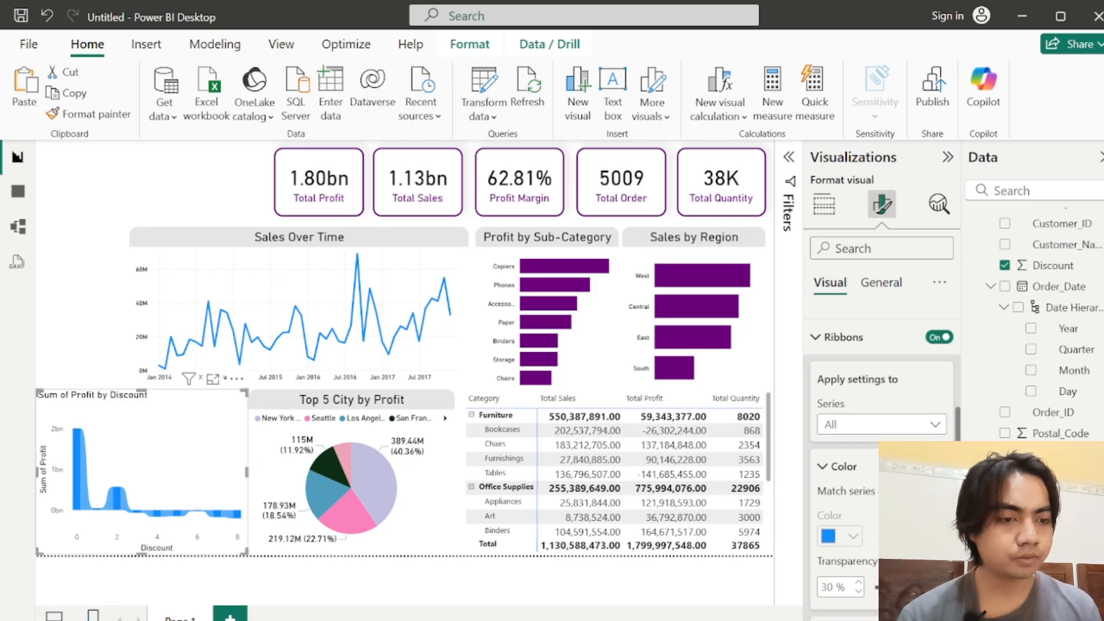
pyautogui.click(850, 468)
pyautogui.click(840, 340)
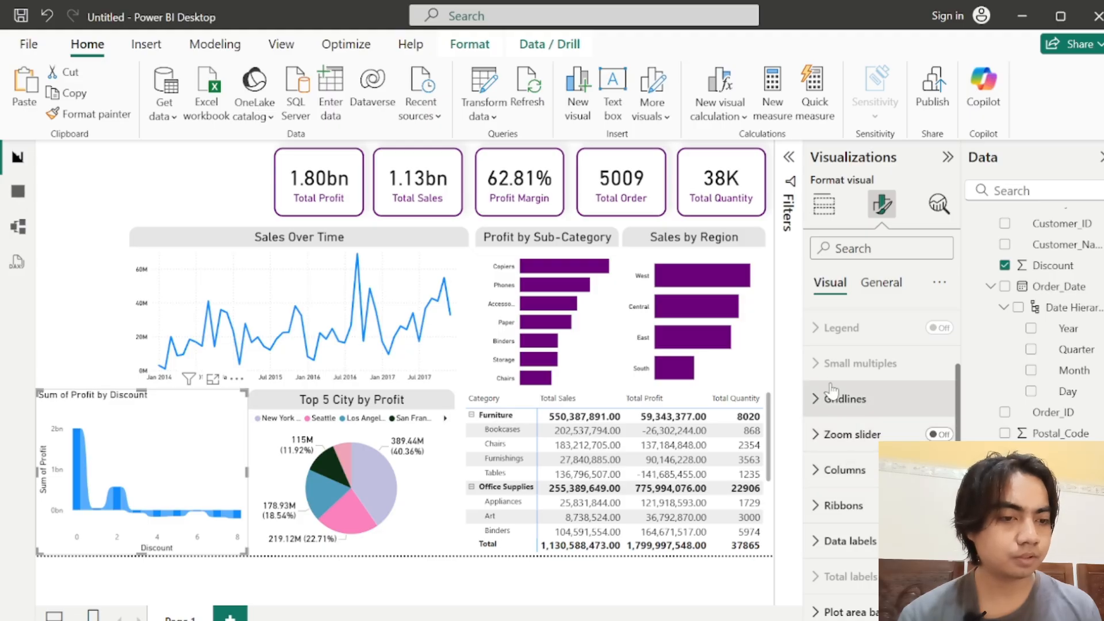
# Step: Set the color of the ribbon chart's columns to the recently used dark purple
pyautogui.click(839, 471)
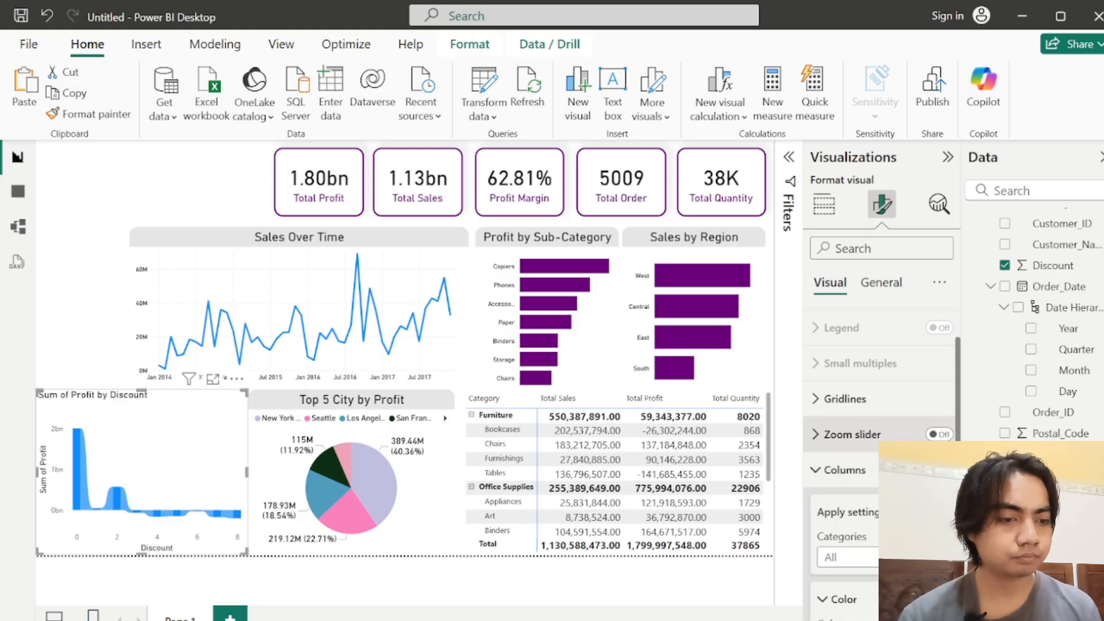
pyautogui.scroll(-4, 872, 492)
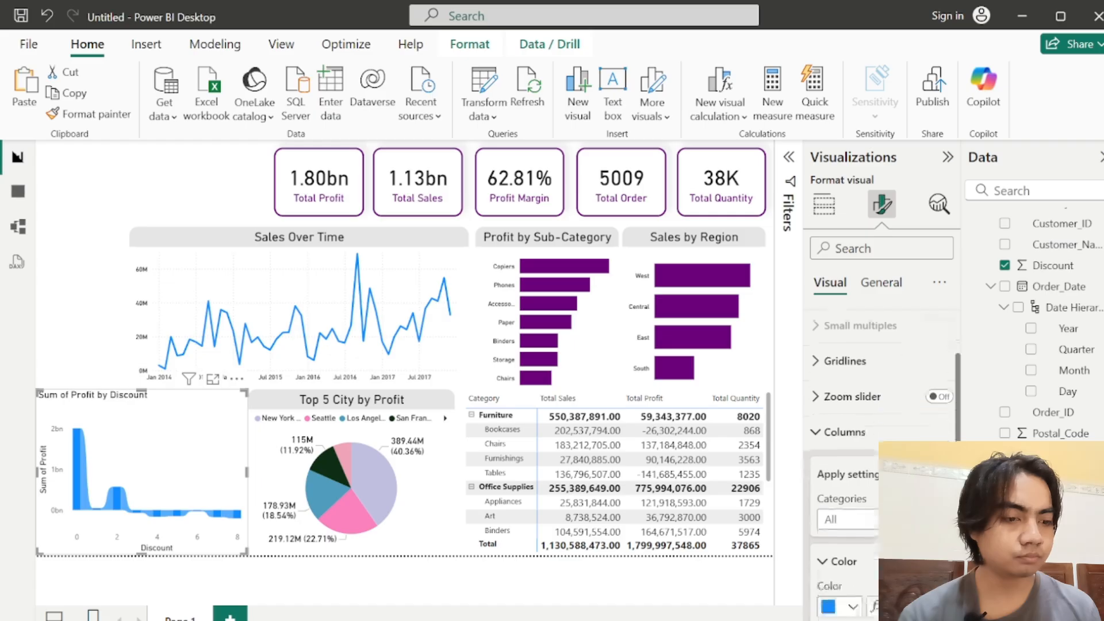
pyautogui.click(830, 446)
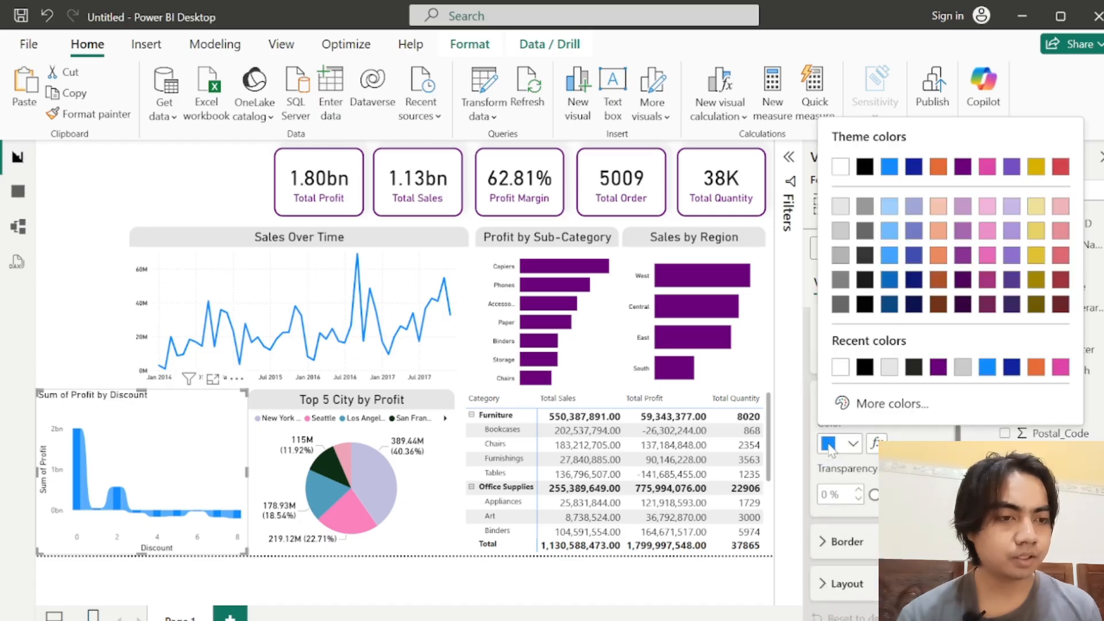
pyautogui.click(939, 368)
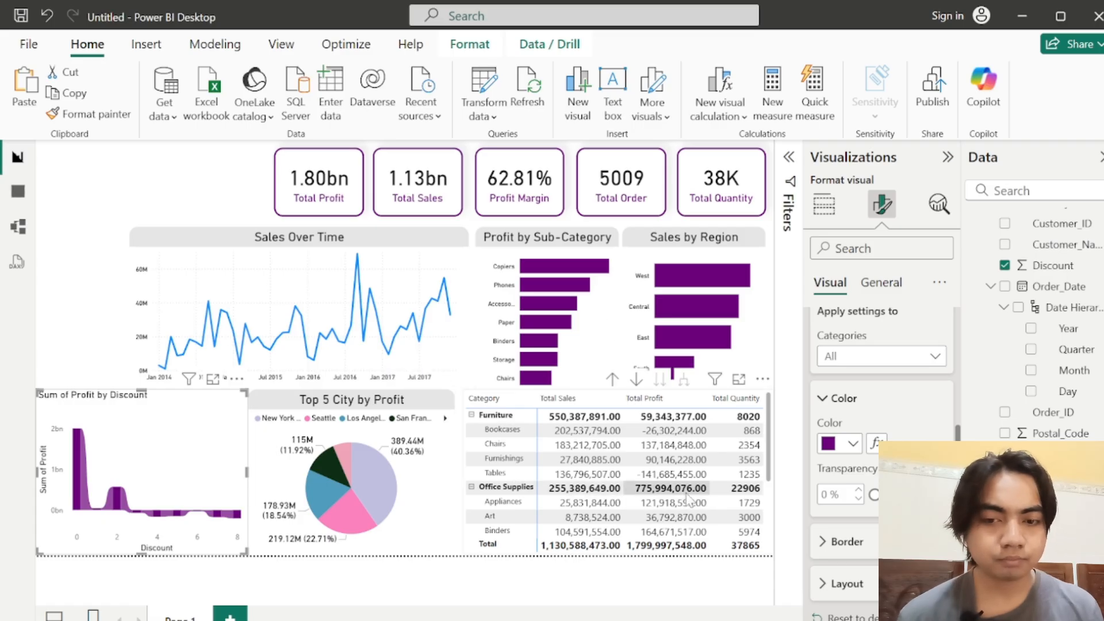
# Step: Change the ribbon chart's title text to "Profit vs Discount"
pyautogui.click(881, 282)
pyautogui.click(835, 361)
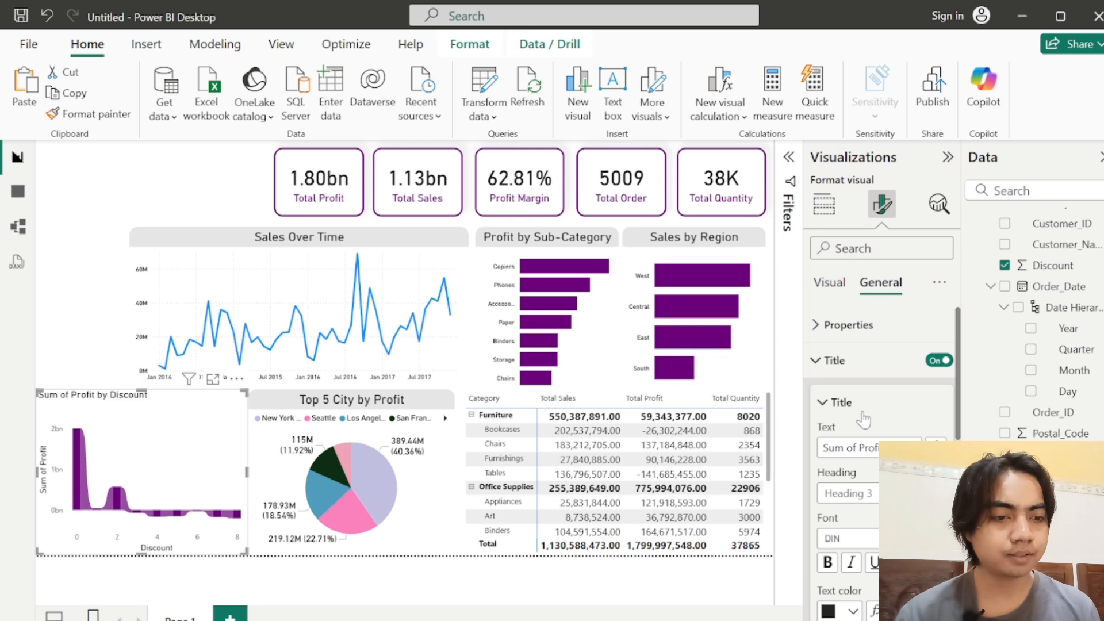
pyautogui.tripleClick(868, 448)
pyautogui.write('Profit')
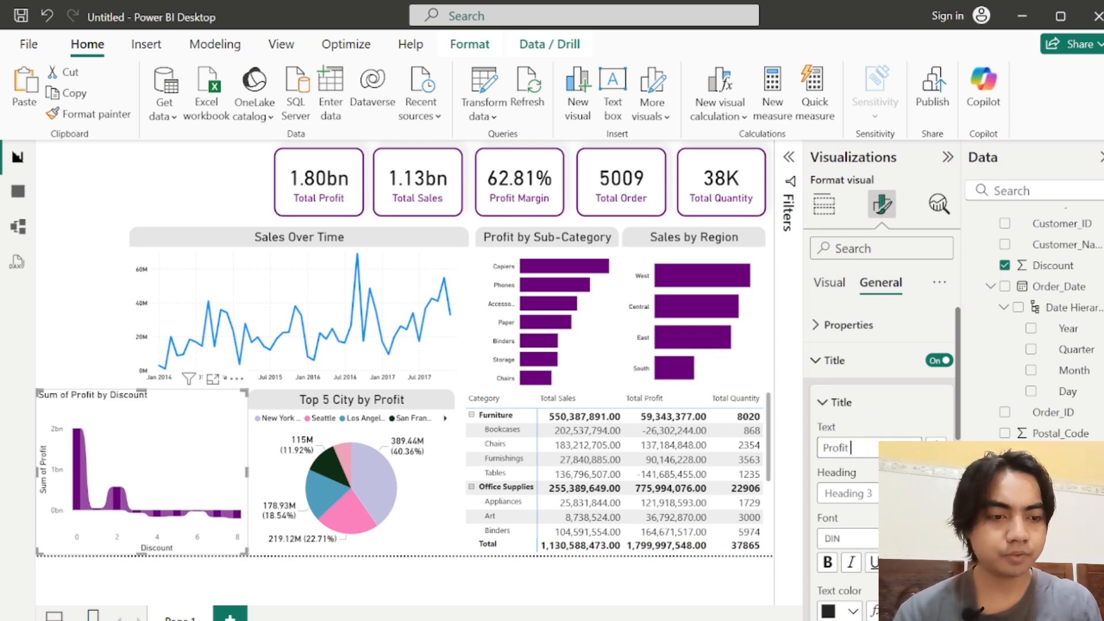
pyautogui.press('Return')
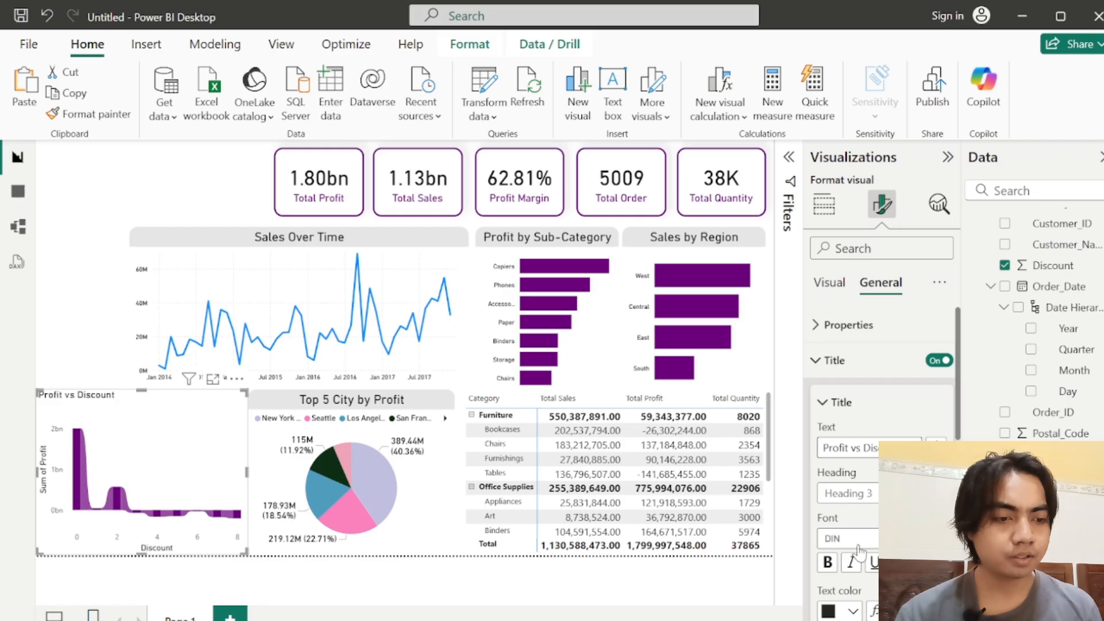
# Step: Set the ribbon chart title's font size to 18 and give it a near-black text color
pyautogui.doubleClick(903, 538)
pyautogui.write('18')
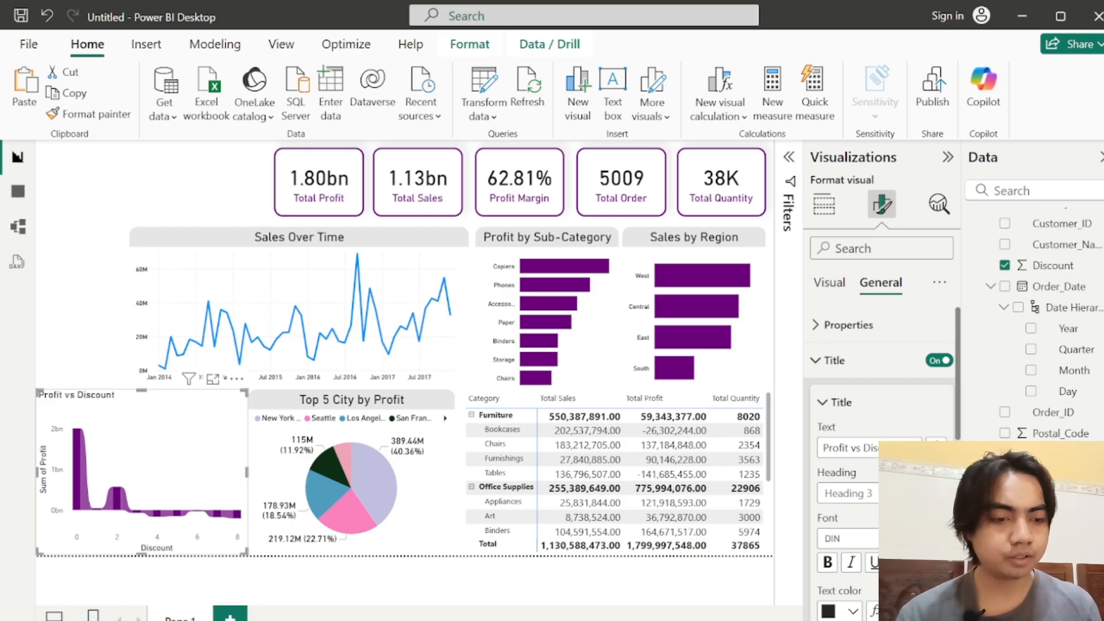
pyautogui.click(834, 614)
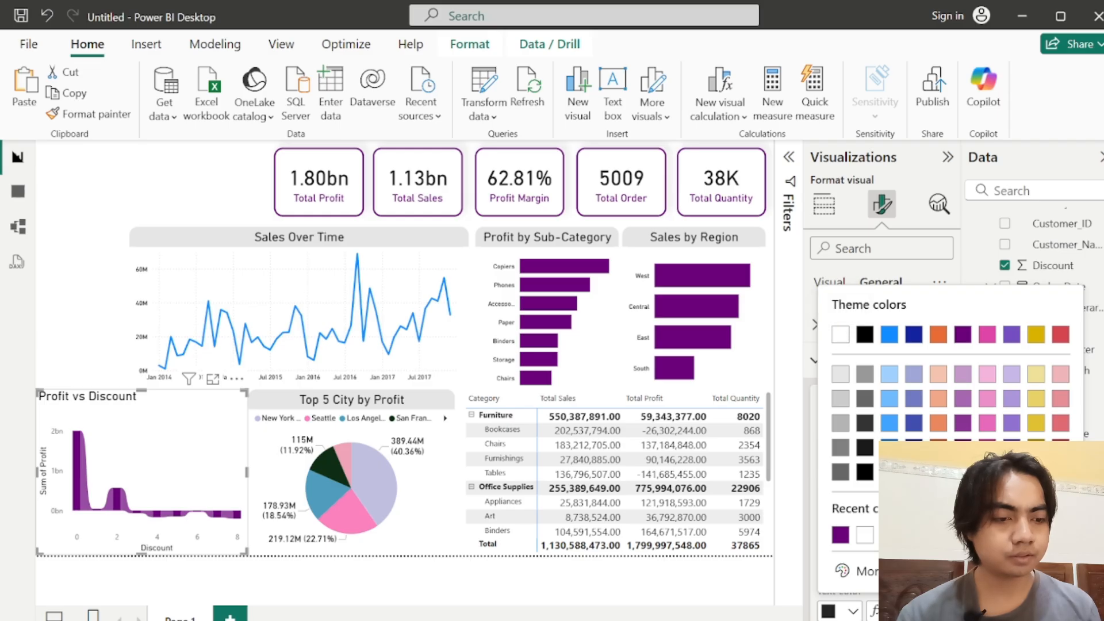
pyautogui.click(828, 611)
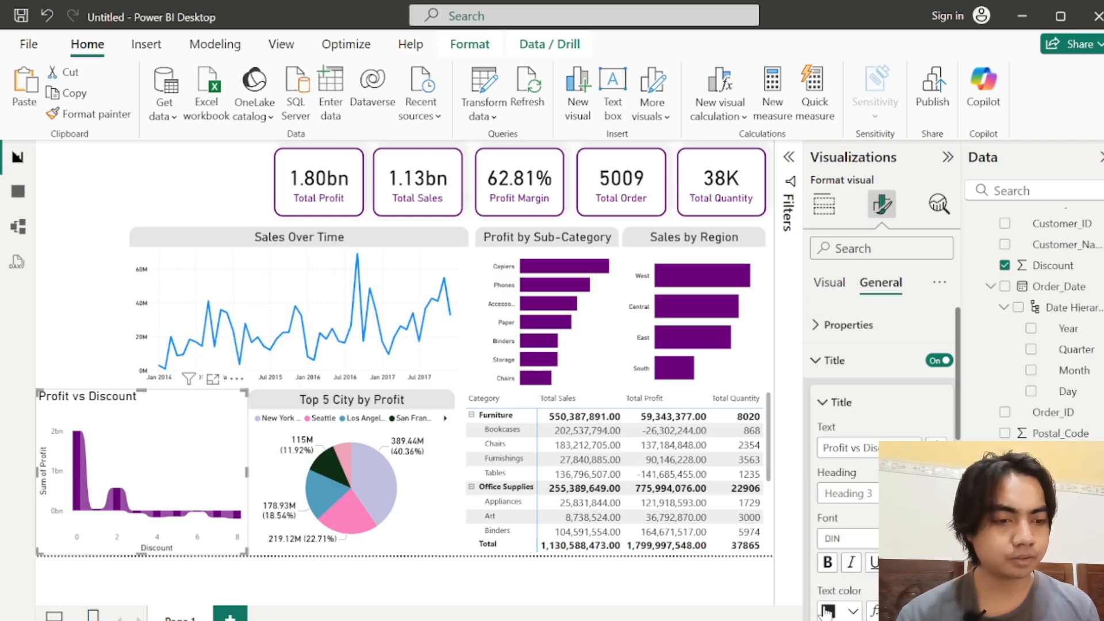
# Step: Give the ribbon chart's title a light gray background and center it horizontally
pyautogui.scroll(-5, 957, 385)
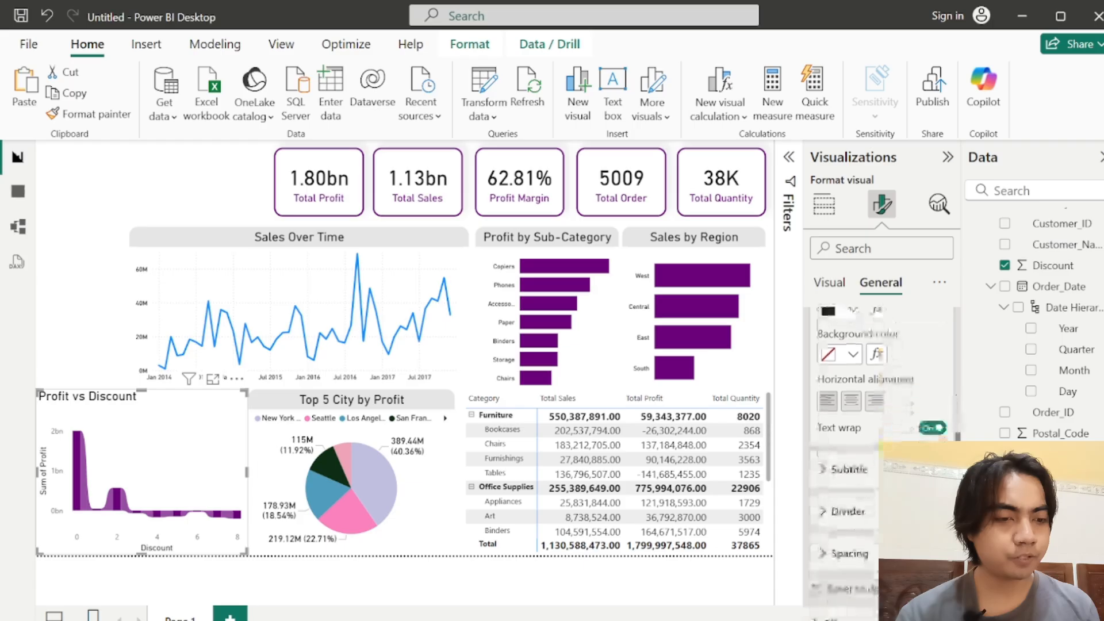
pyautogui.click(847, 358)
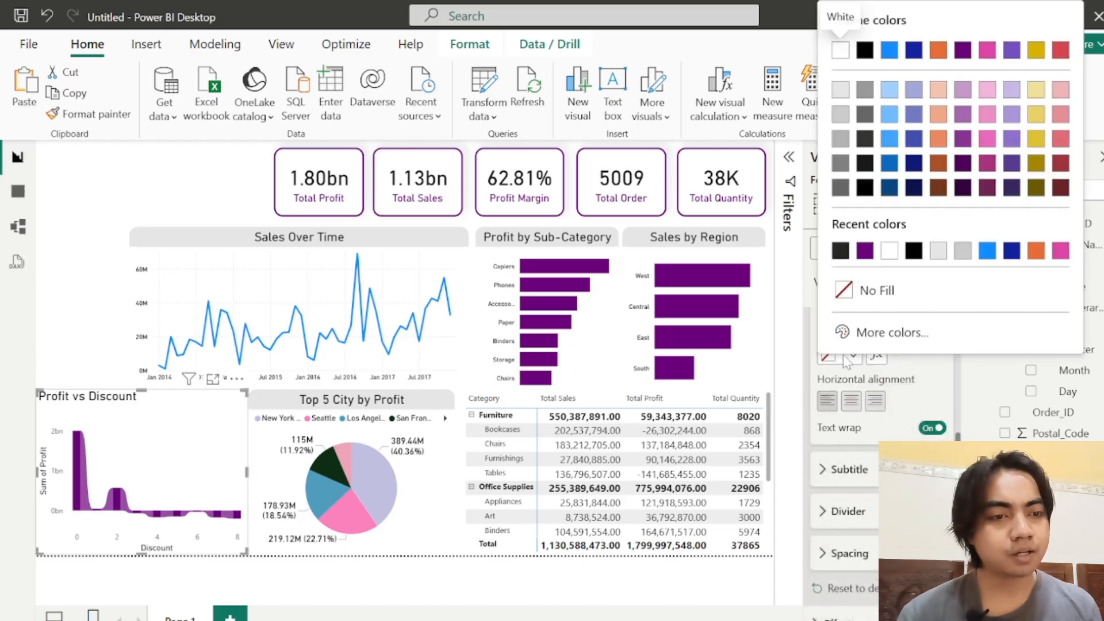
pyautogui.click(839, 92)
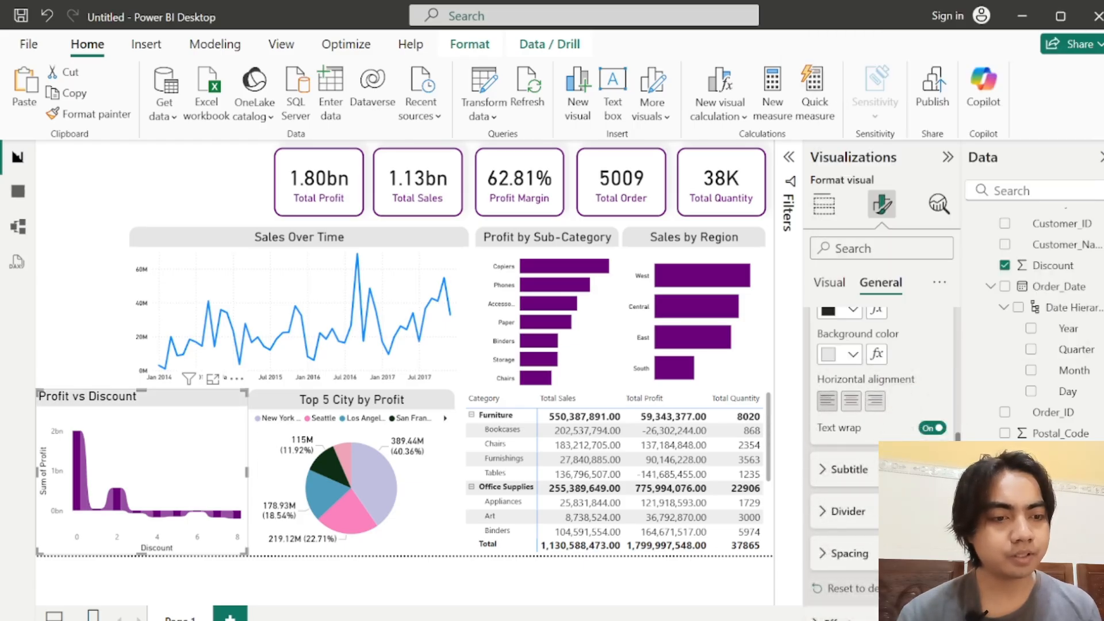
pyautogui.click(851, 401)
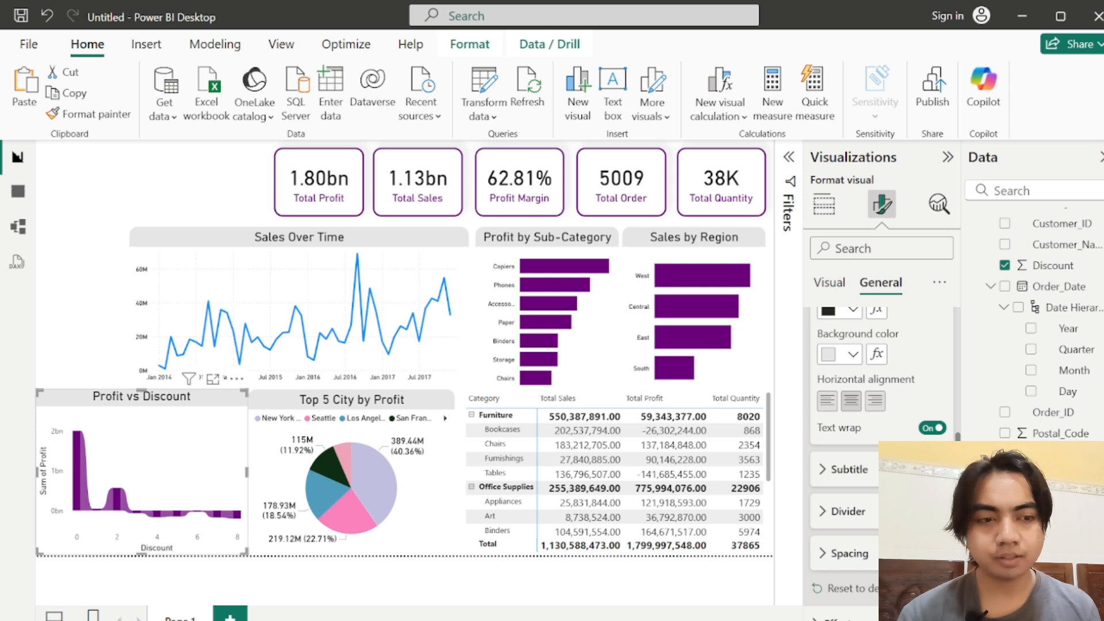
# Step: Set the color of the ribbon chart's X-axis values to the recently used near-black
pyautogui.click(823, 284)
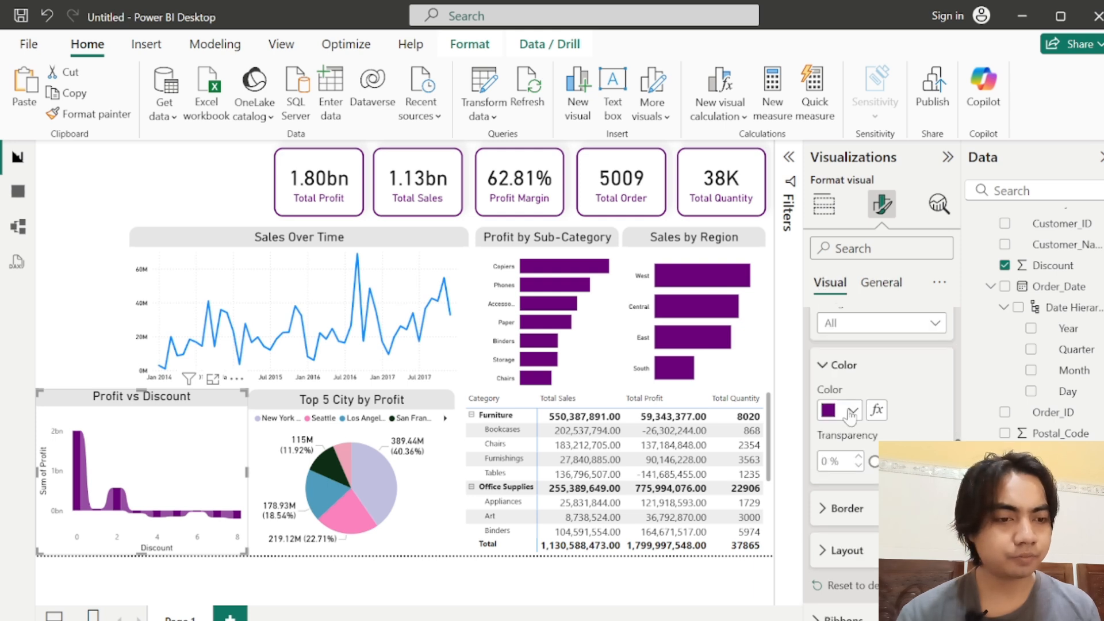
pyautogui.click(823, 366)
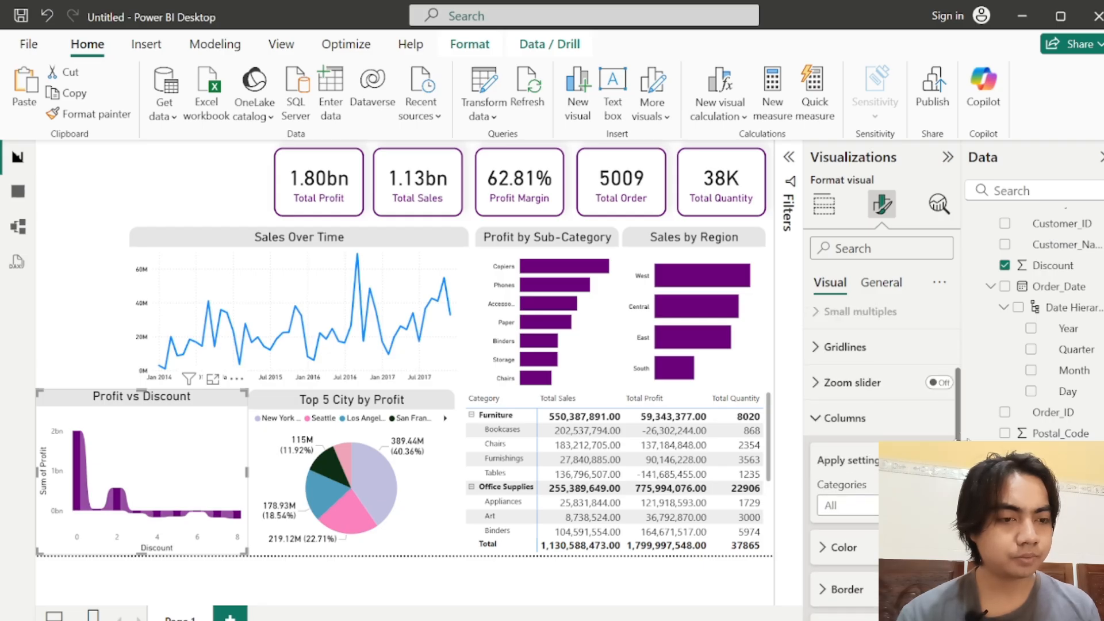
pyautogui.scroll(3, 958, 429)
pyautogui.click(863, 456)
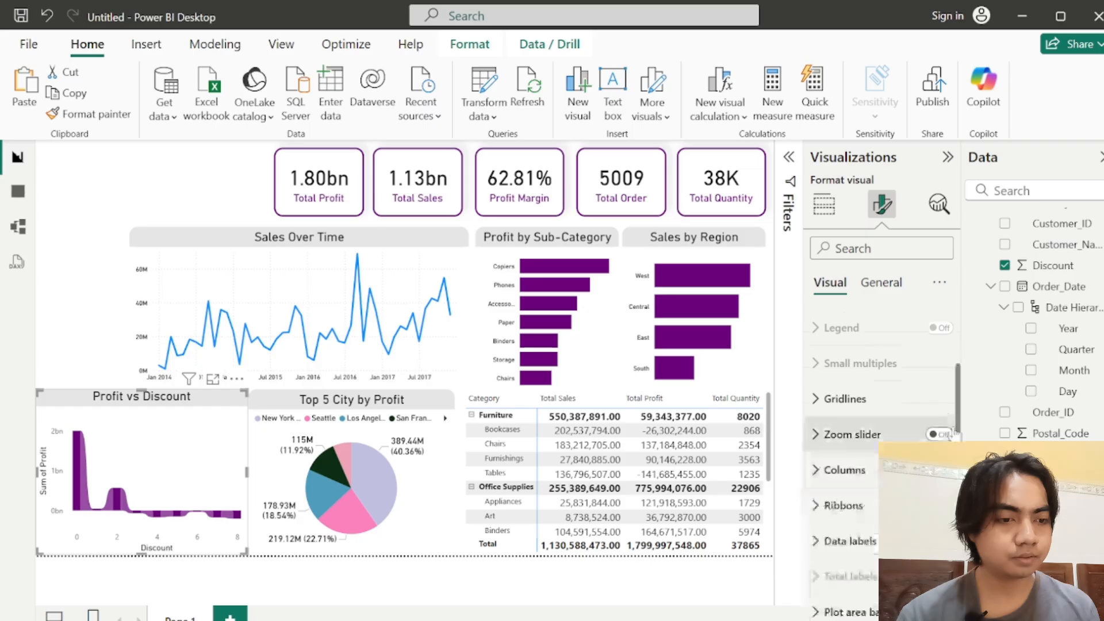
pyautogui.scroll(2, 959, 436)
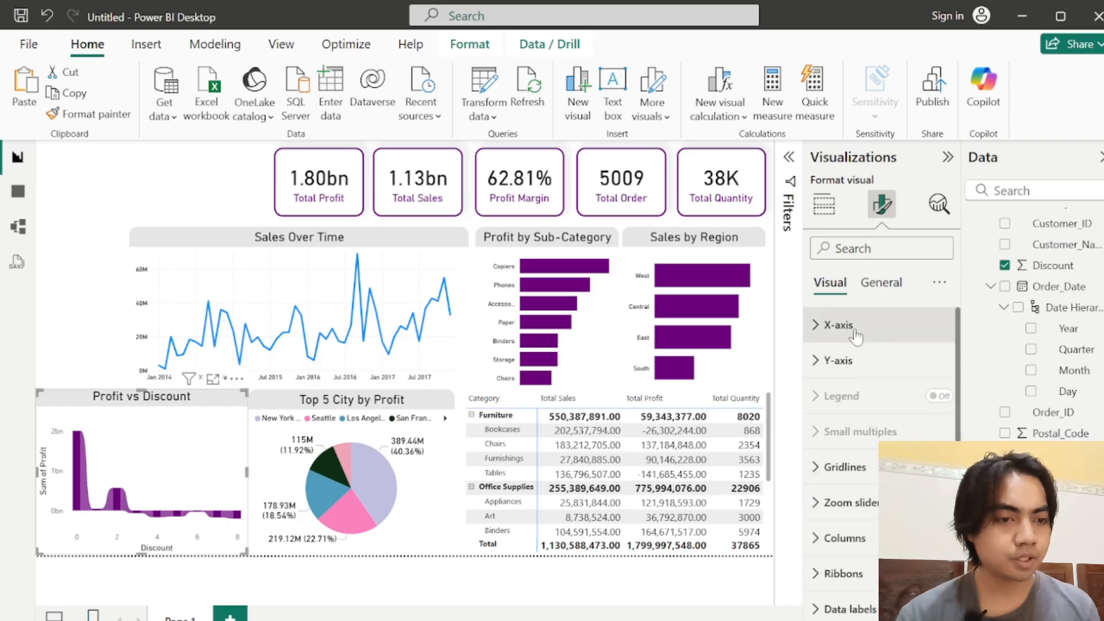
pyautogui.click(839, 323)
pyautogui.scroll(-3, 962, 369)
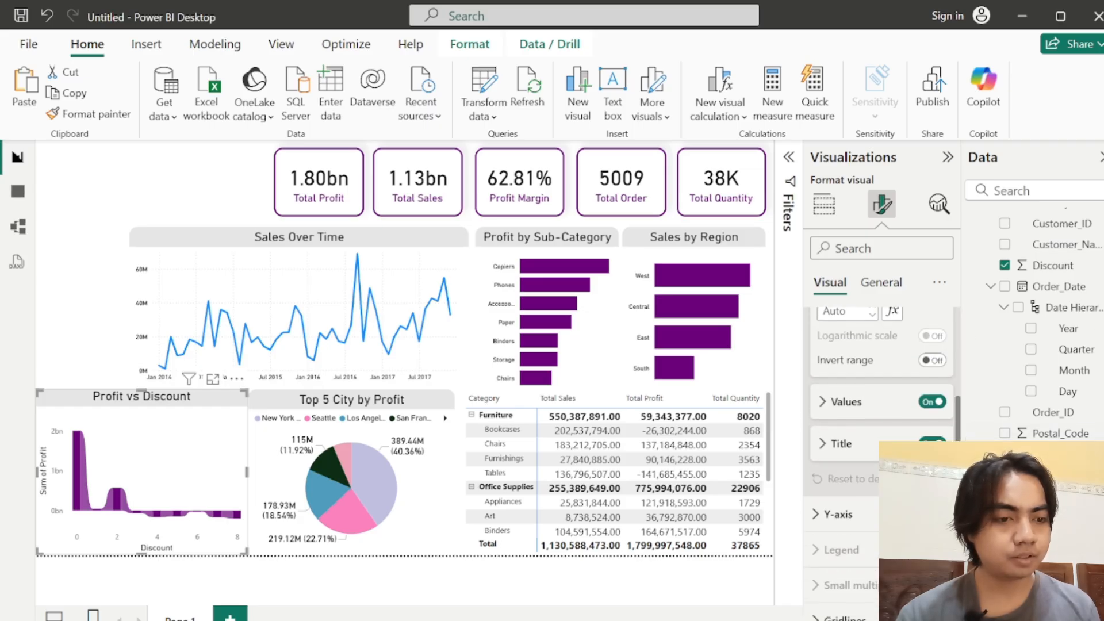
pyautogui.click(831, 405)
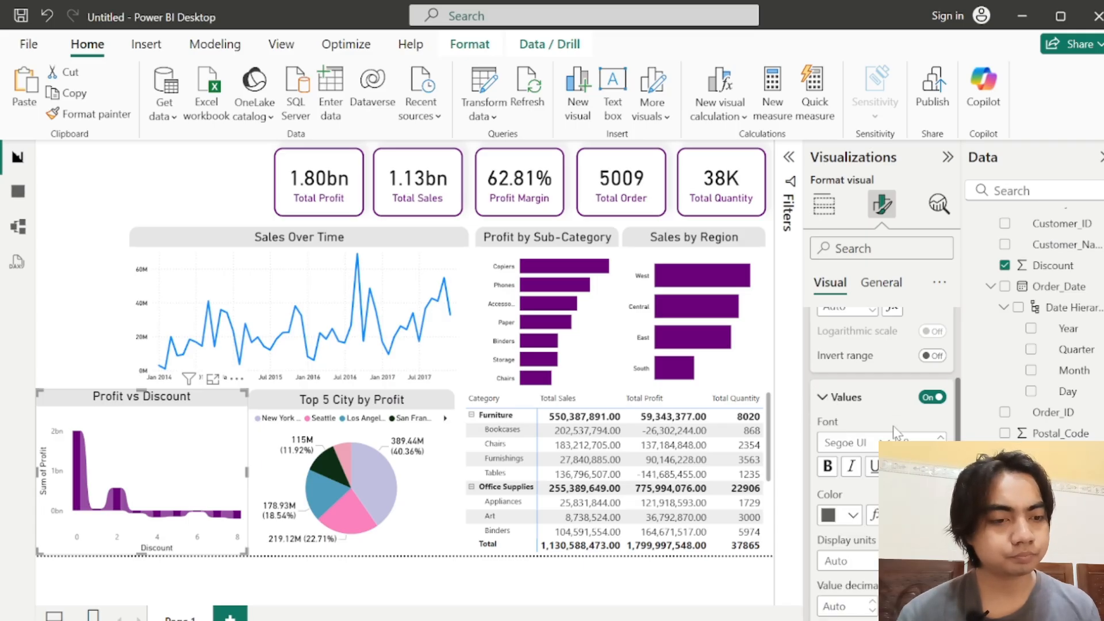
pyautogui.click(845, 513)
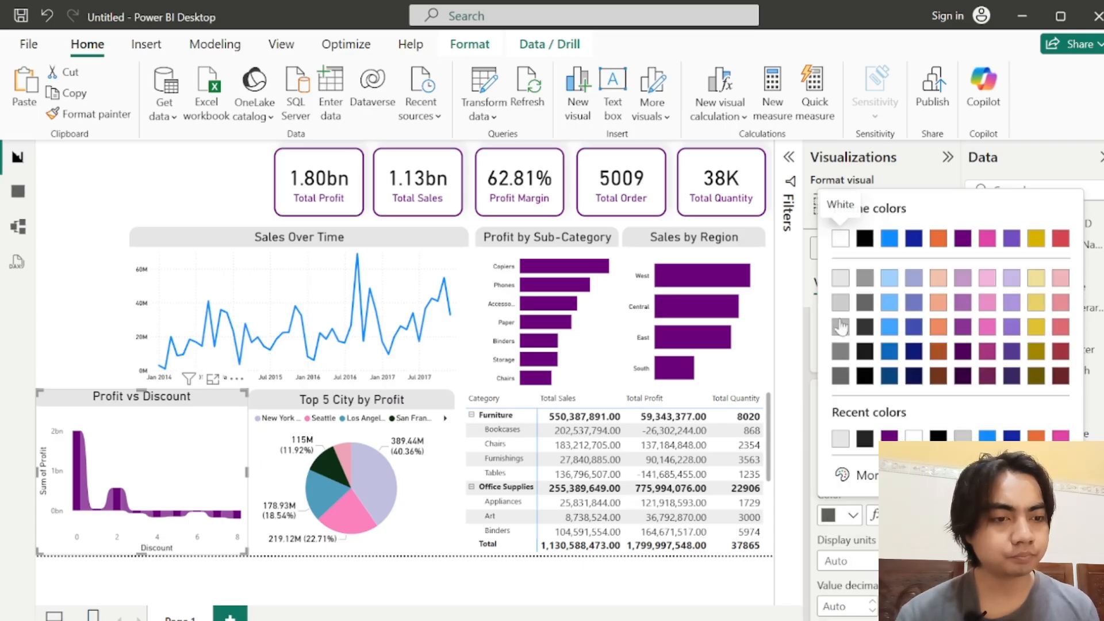
pyautogui.click(864, 438)
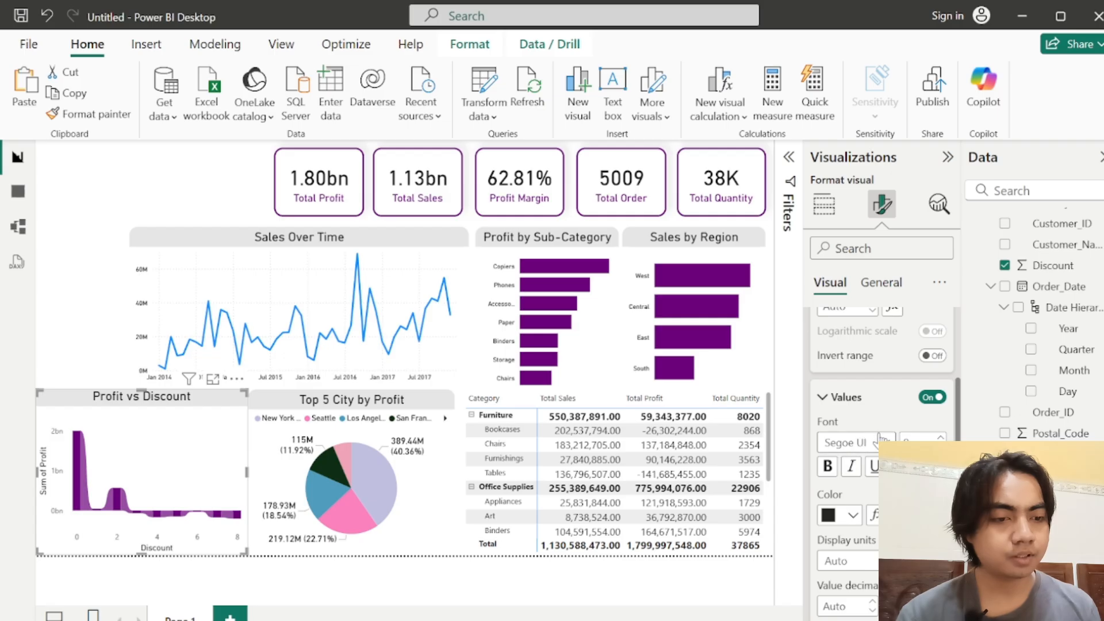
# Step: Set the font of the ribbon chart's X-axis values to DIN and collapse their settings
pyautogui.click(851, 442)
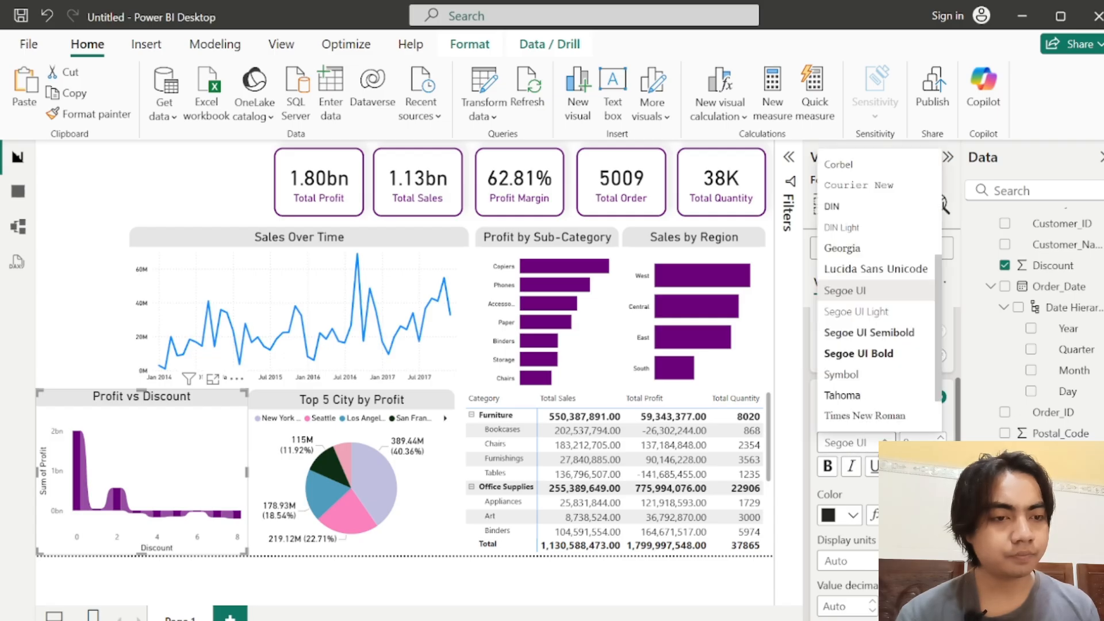
pyautogui.click(846, 209)
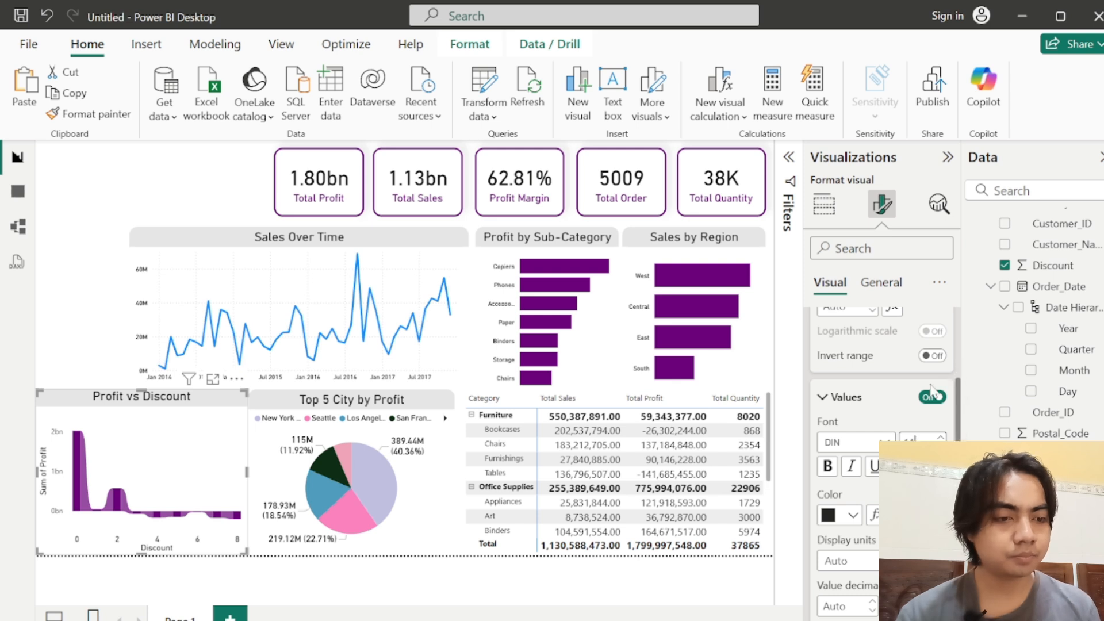
pyautogui.click(865, 442)
pyautogui.click(855, 454)
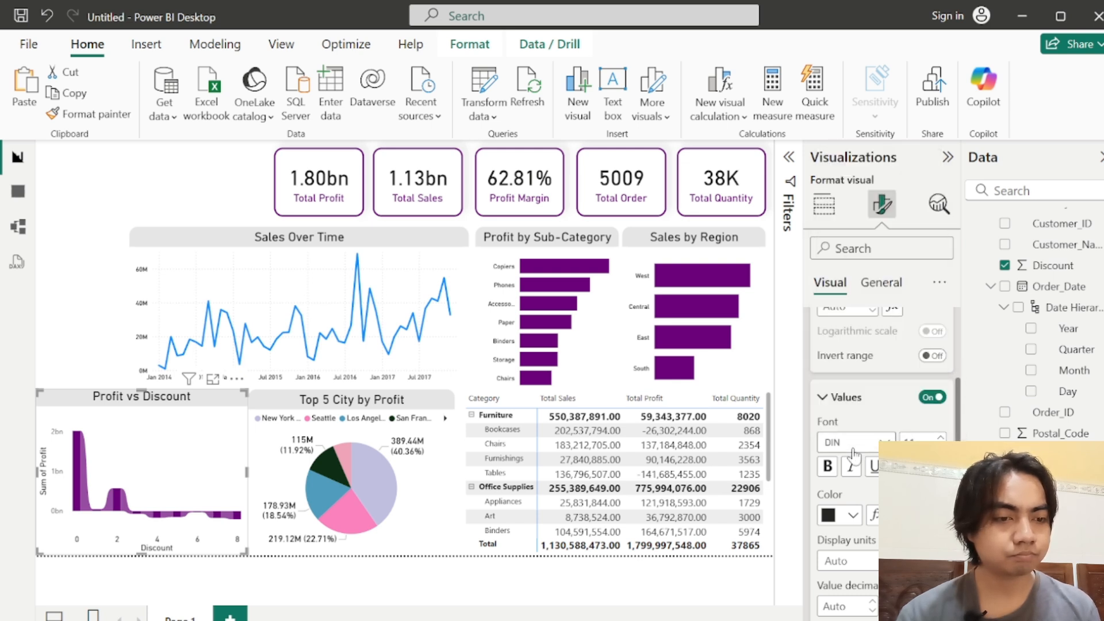
pyautogui.click(824, 397)
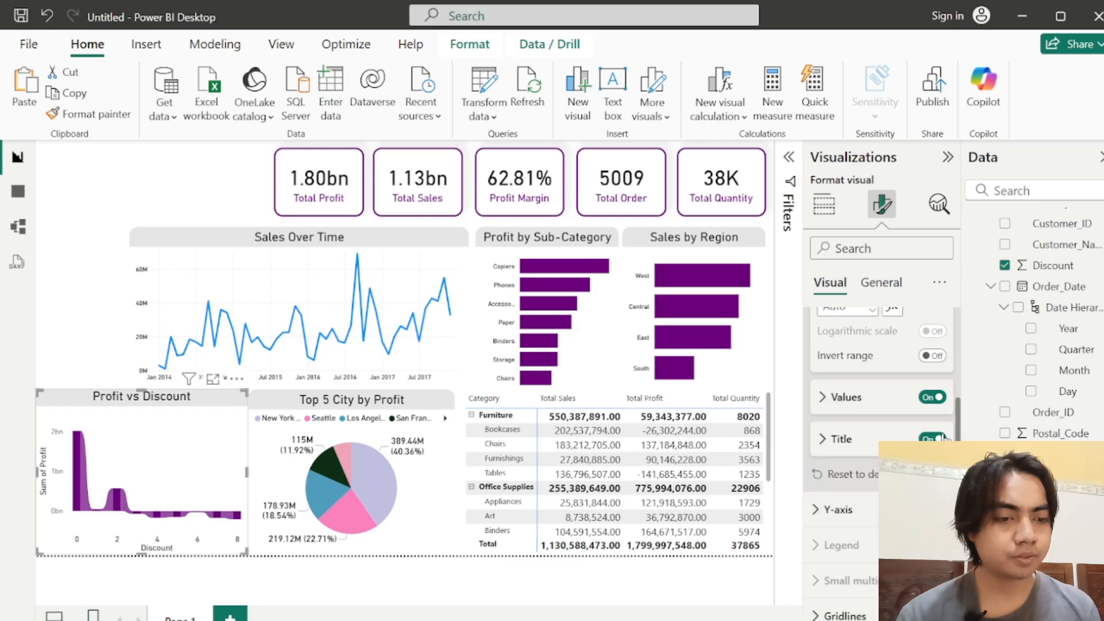
# Step: Make the ribbon chart's Y-axis values slightly larger, in the DIN font and the recently used near-black color
pyautogui.click(839, 509)
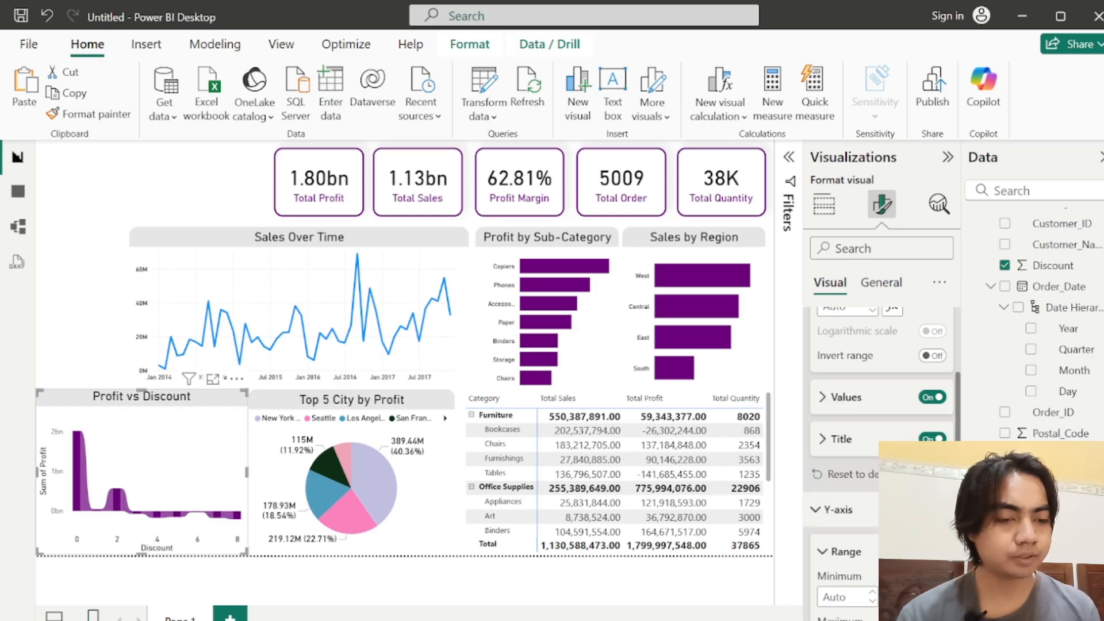
pyautogui.scroll(-4, 863, 460)
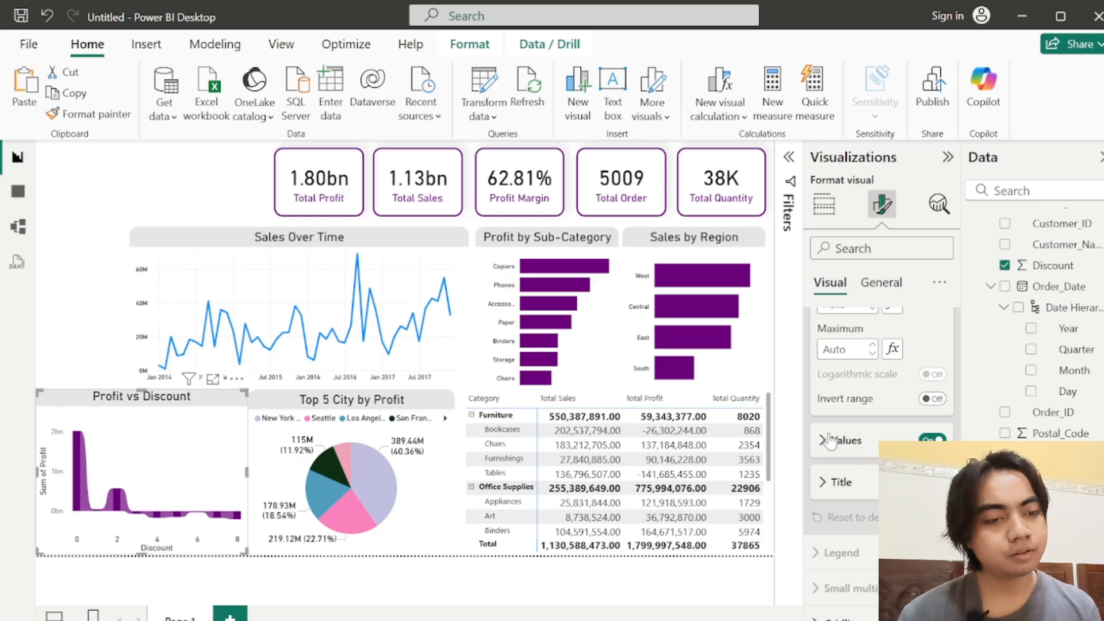
pyautogui.click(833, 444)
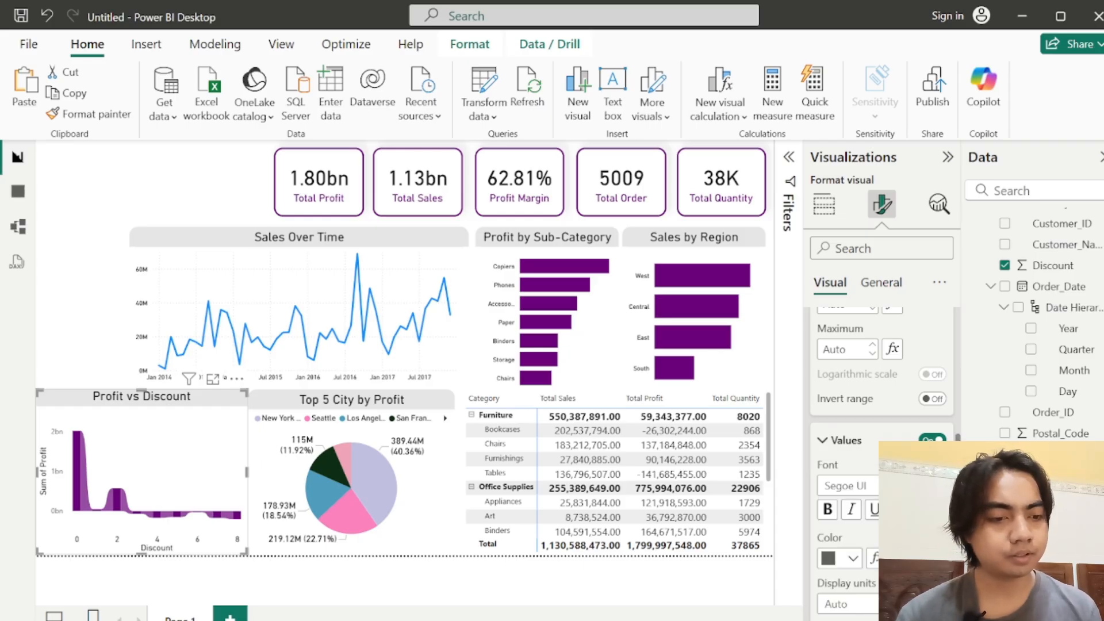
pyautogui.click(941, 481)
pyautogui.click(845, 486)
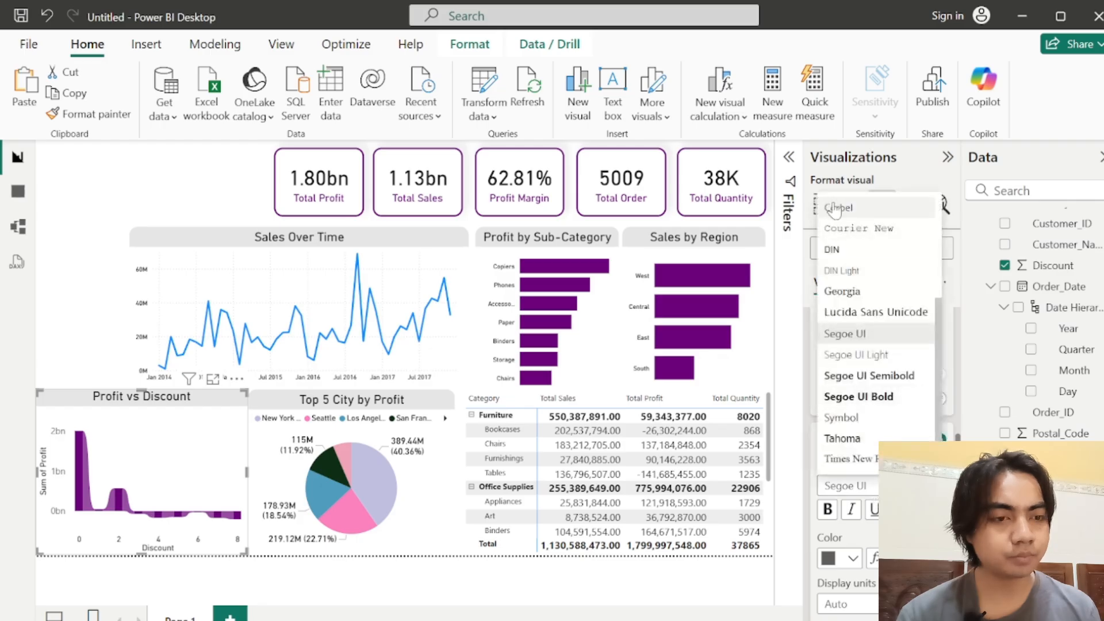
pyautogui.click(842, 246)
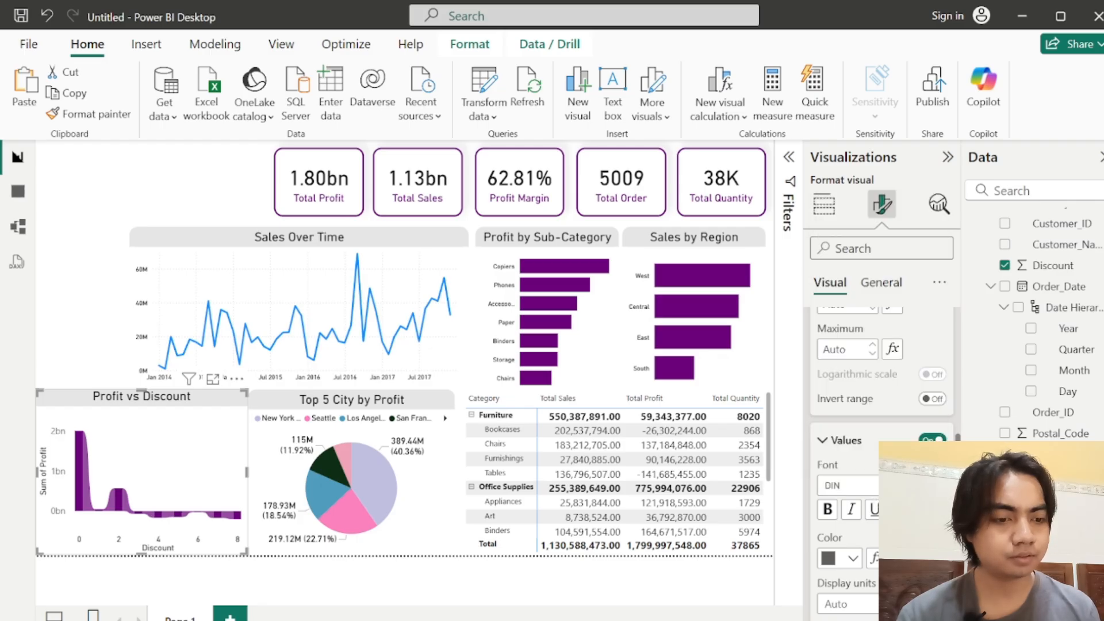
pyautogui.click(829, 561)
pyautogui.click(839, 483)
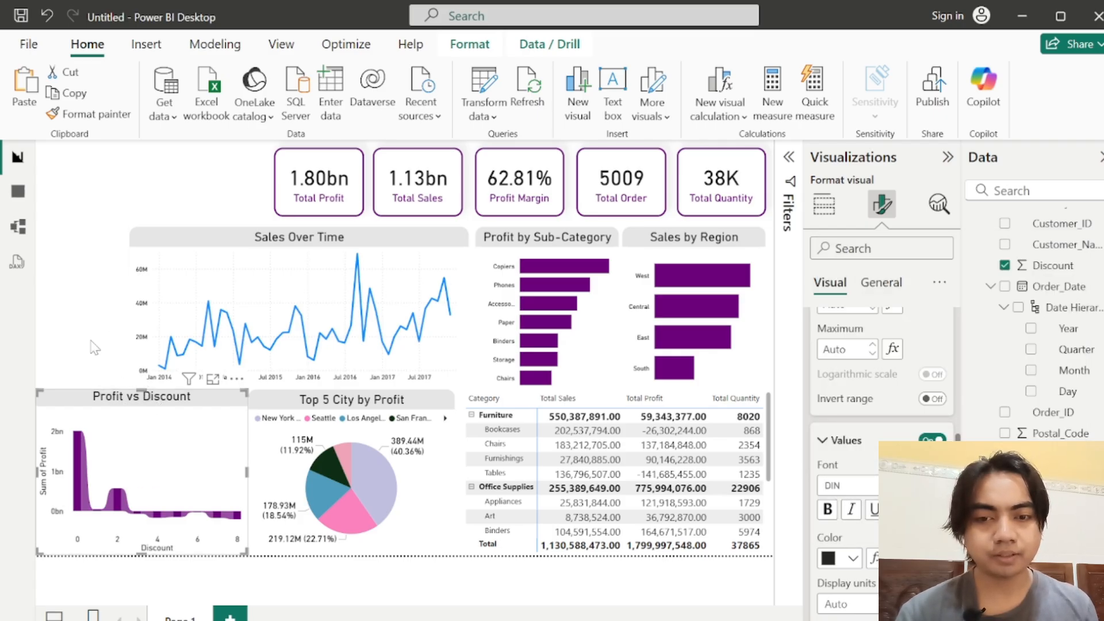
# Step: Look over the data format options in the ribbon chart's general settings
pyautogui.click(875, 283)
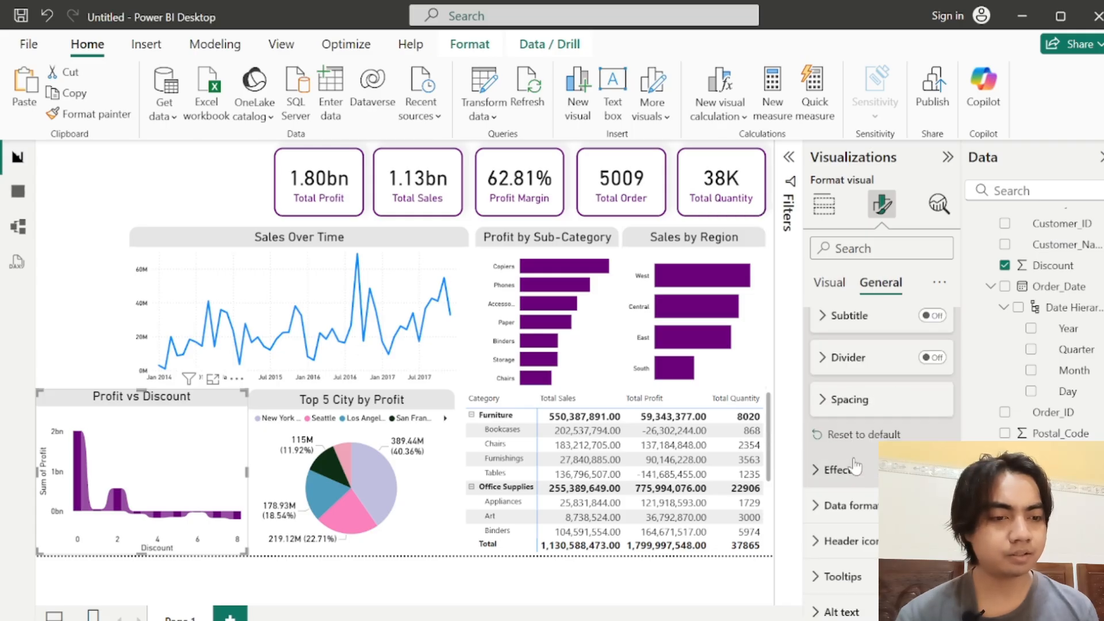
pyautogui.click(914, 505)
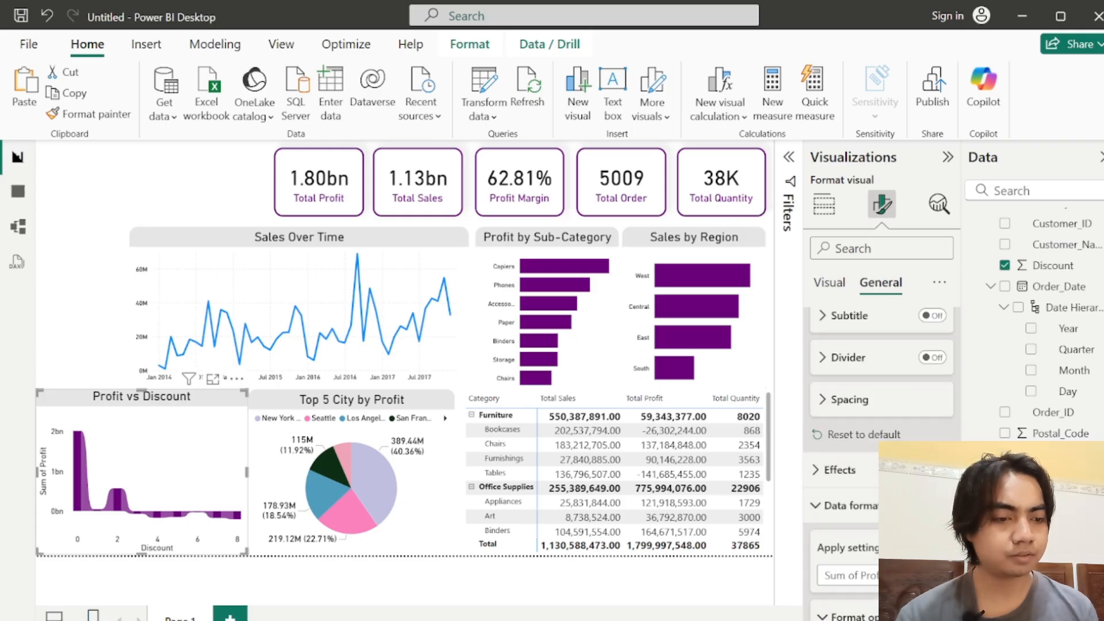
pyautogui.scroll(-3, 881, 403)
pyautogui.scroll(1, 851, 379)
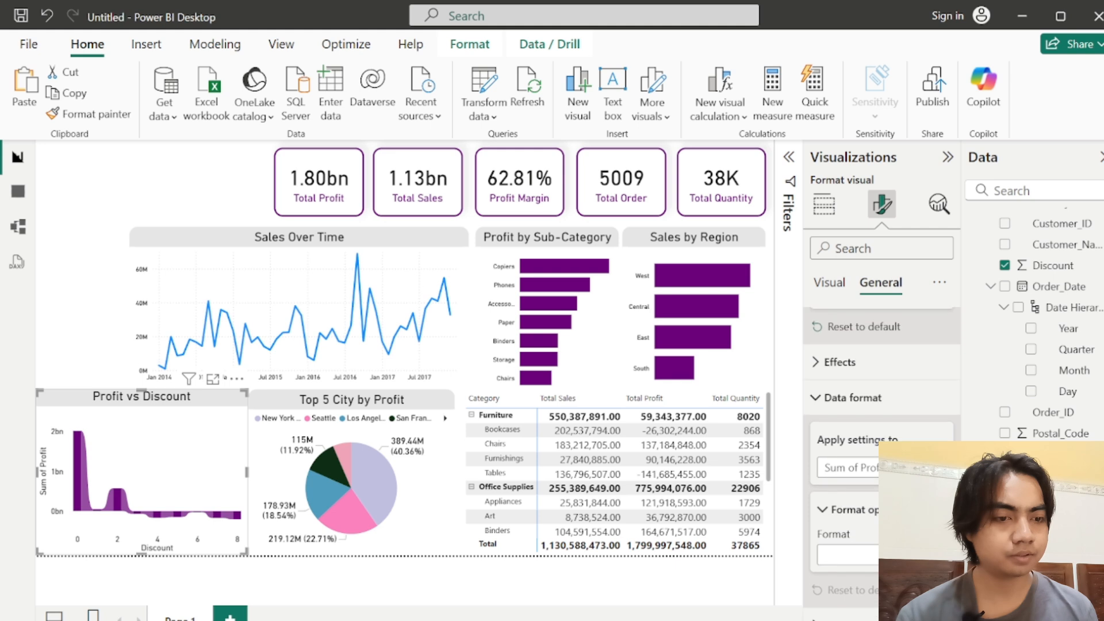
pyautogui.click(839, 378)
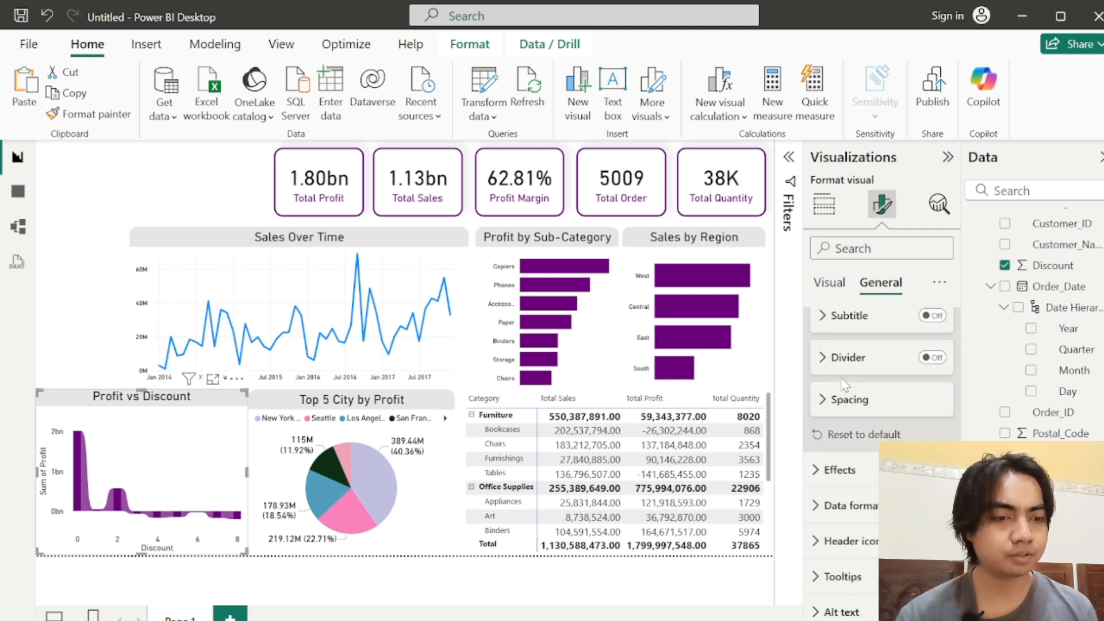
# Step: Turn on the ribbon chart's visual border and set its rounded corners to 15 px
pyautogui.click(843, 470)
pyautogui.scroll(-5, 943, 396)
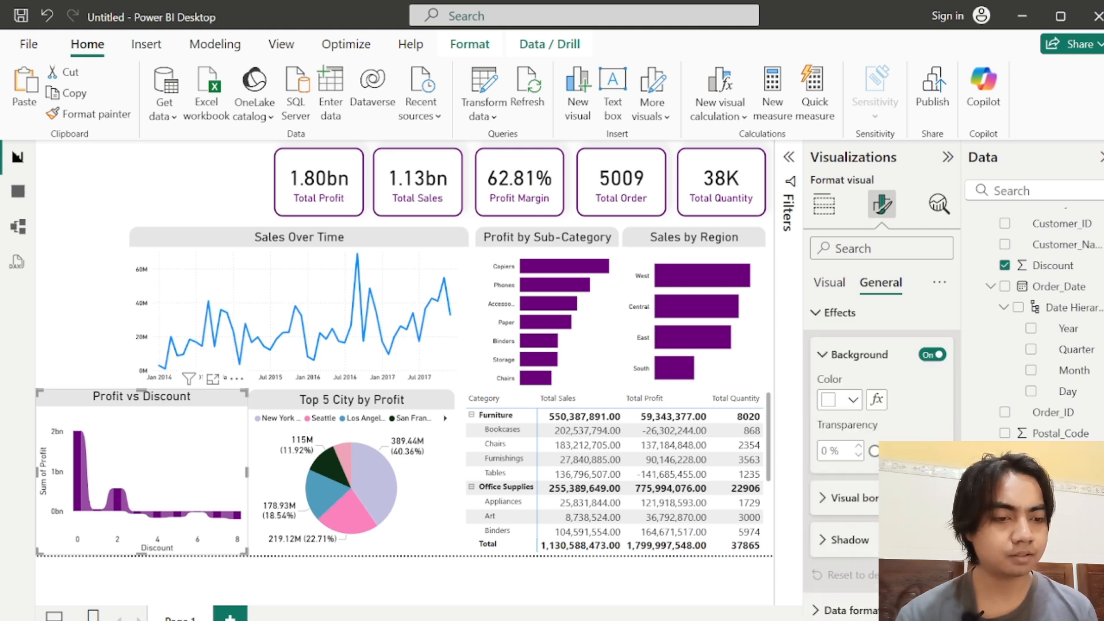
pyautogui.click(933, 393)
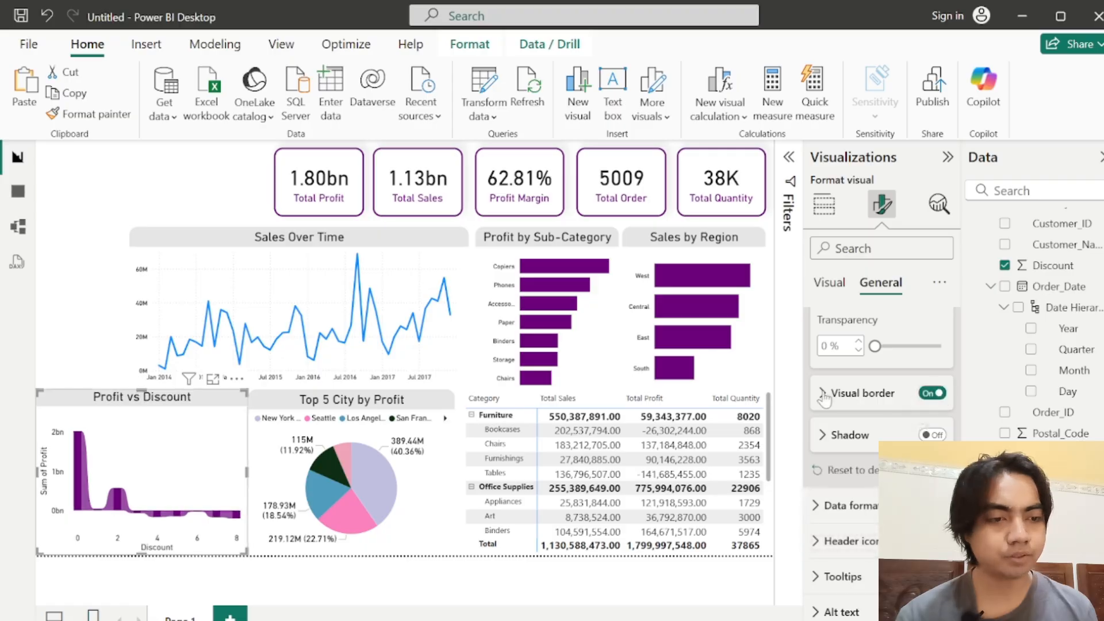
pyautogui.click(846, 393)
pyautogui.click(829, 489)
pyautogui.press('BackSpace')
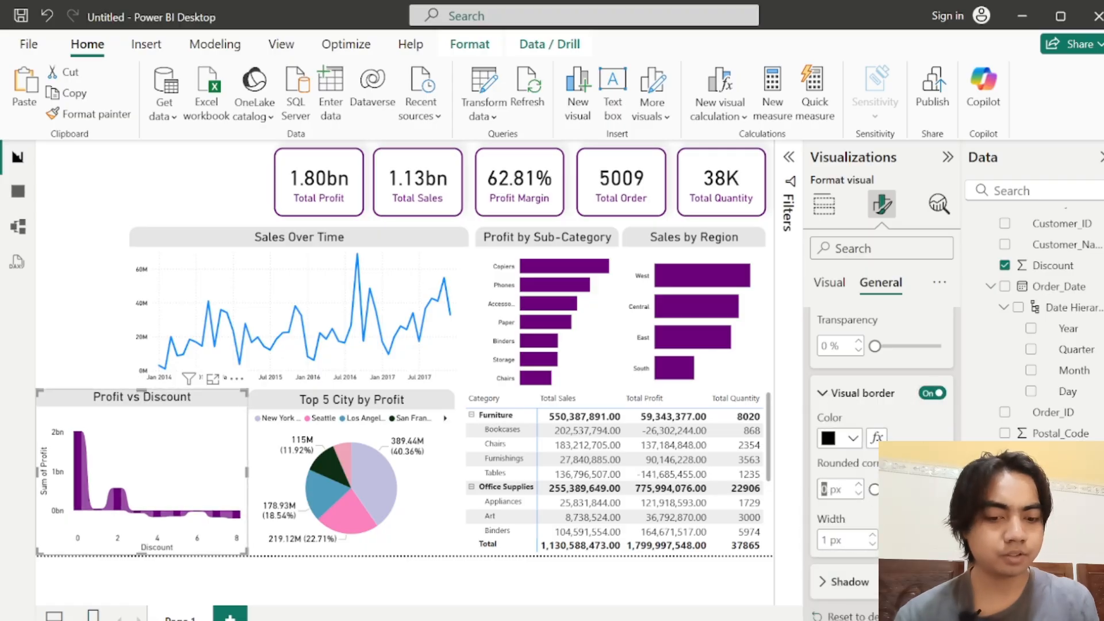
pyautogui.write('15')
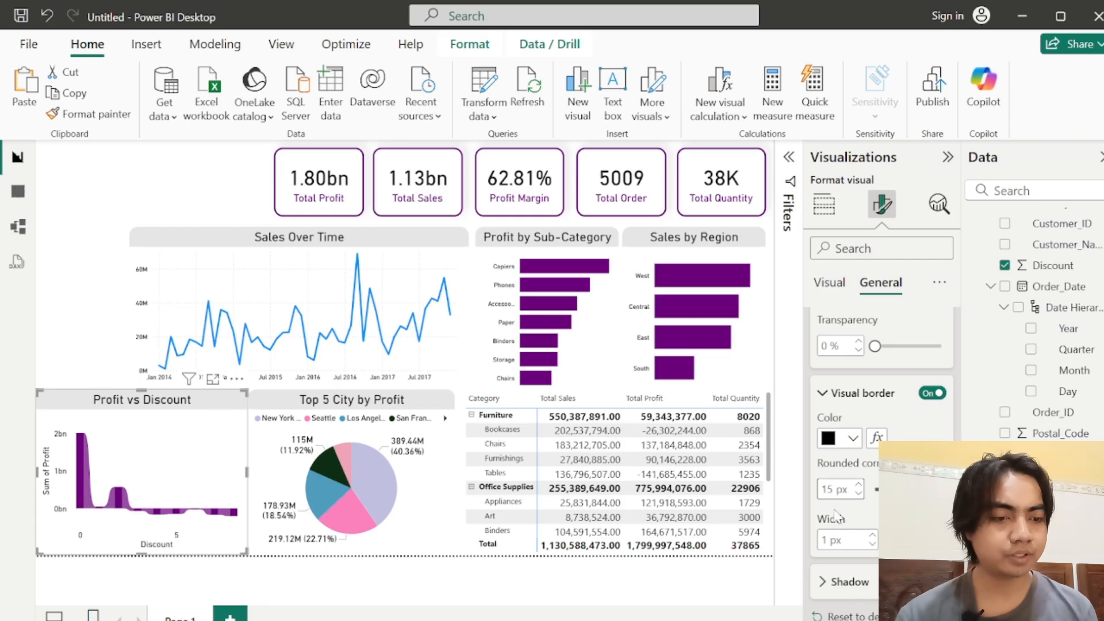
# Step: Set the ribbon chart's border color to white, deselect the chart and collapse the visual settings to enlarge the canvas
pyautogui.click(841, 440)
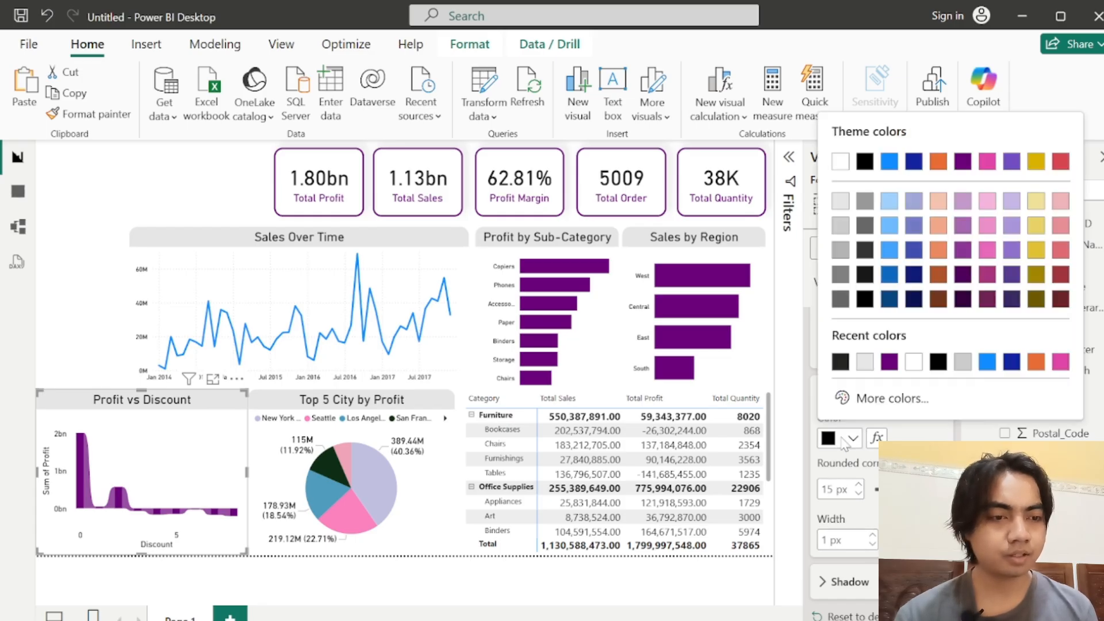
pyautogui.click(839, 157)
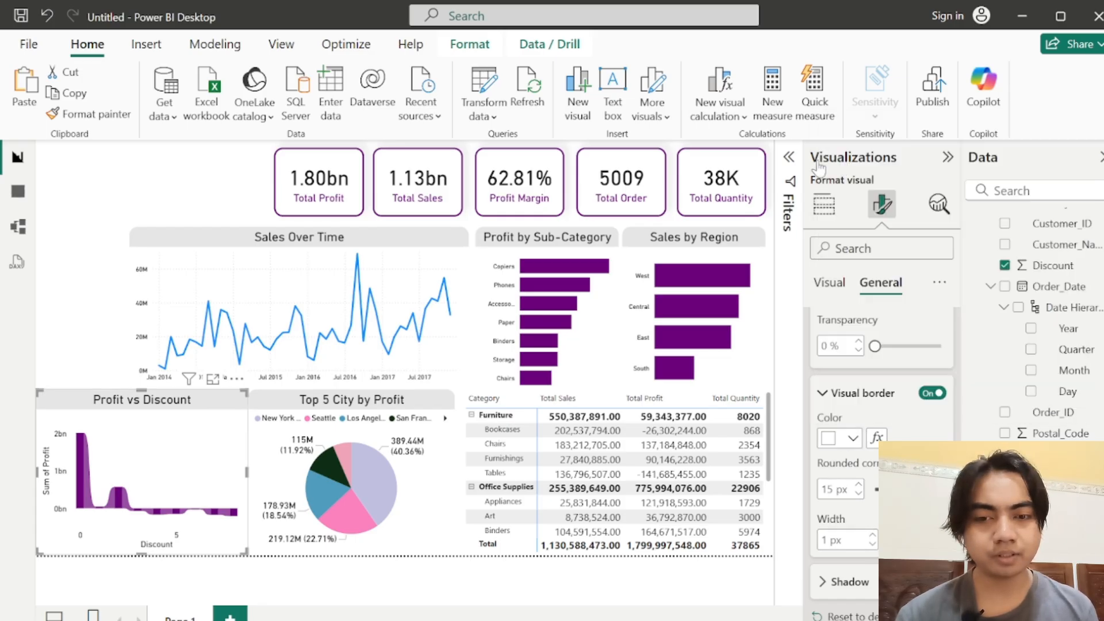
pyautogui.click(99, 319)
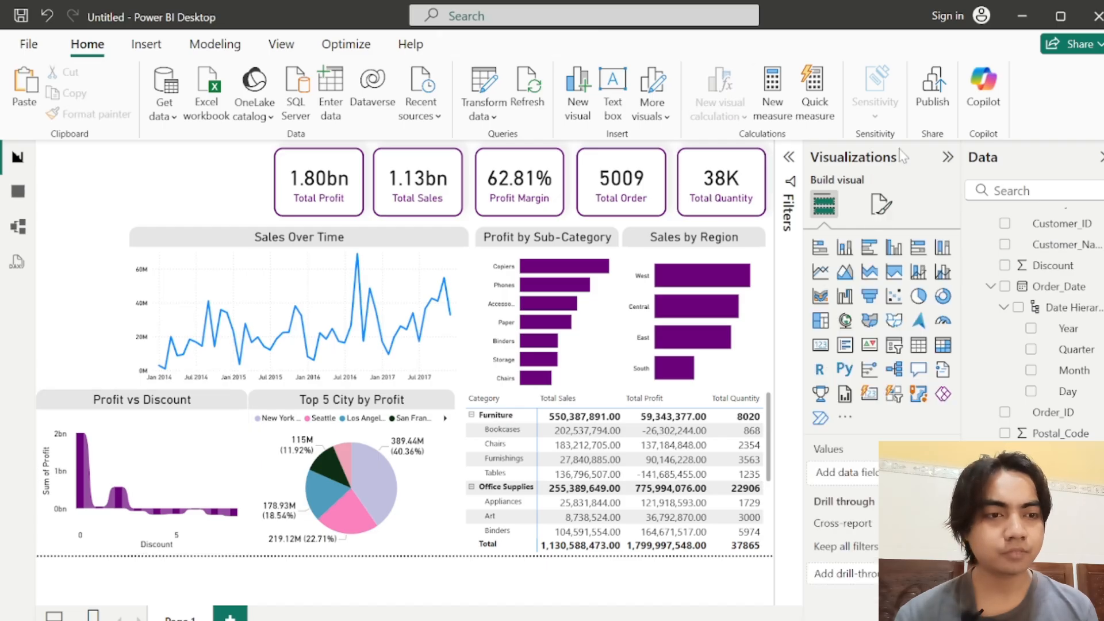
pyautogui.click(947, 156)
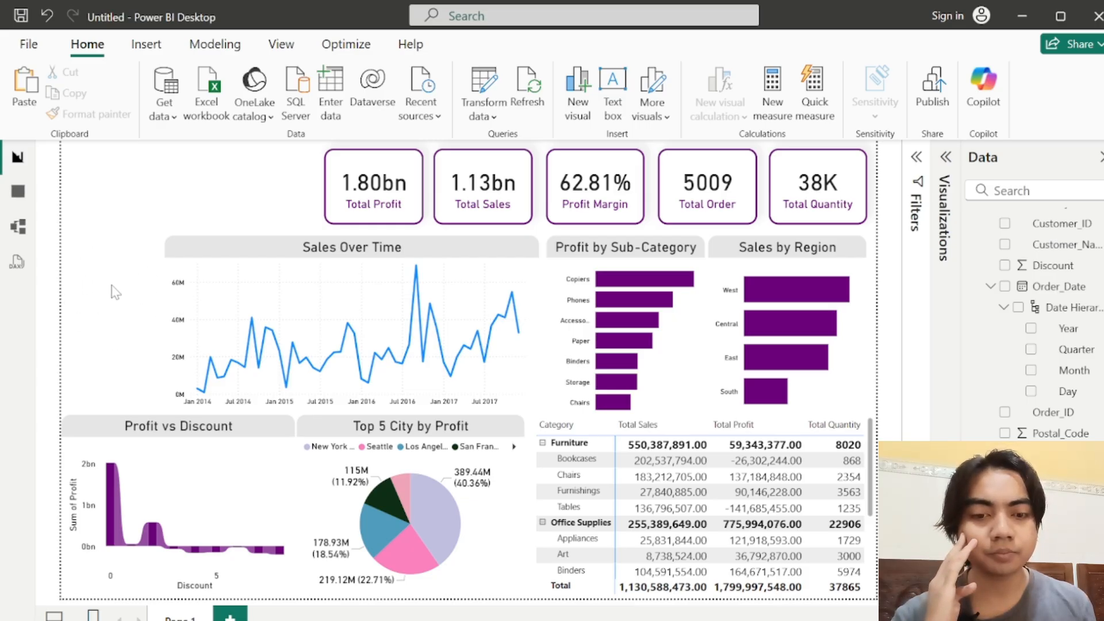
# Step: Try extending the Sales Over Time chart slightly toward the Profit by Sub-Category chart and bring its edge back
pyautogui.click(215, 258)
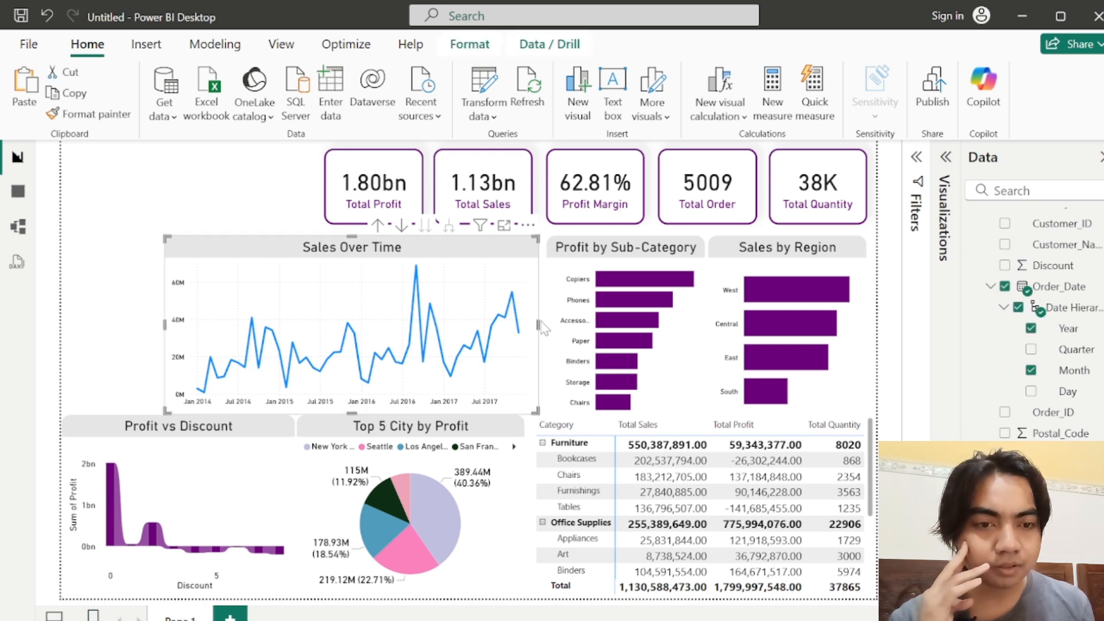
pyautogui.moveTo(539, 326); pyautogui.dragTo(544, 322)
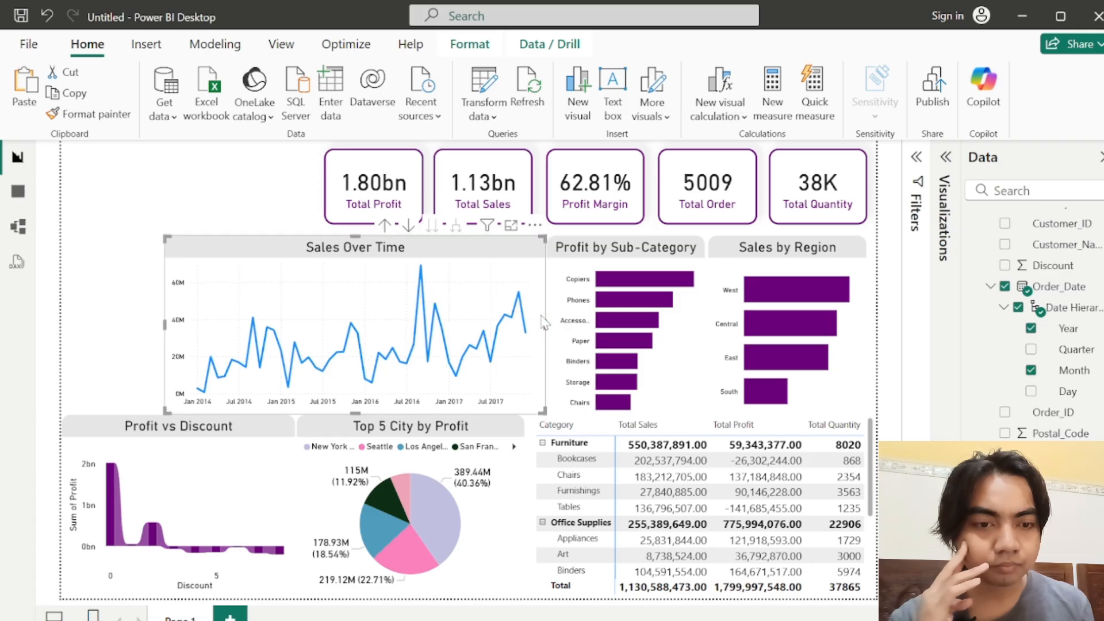
pyautogui.click(143, 315)
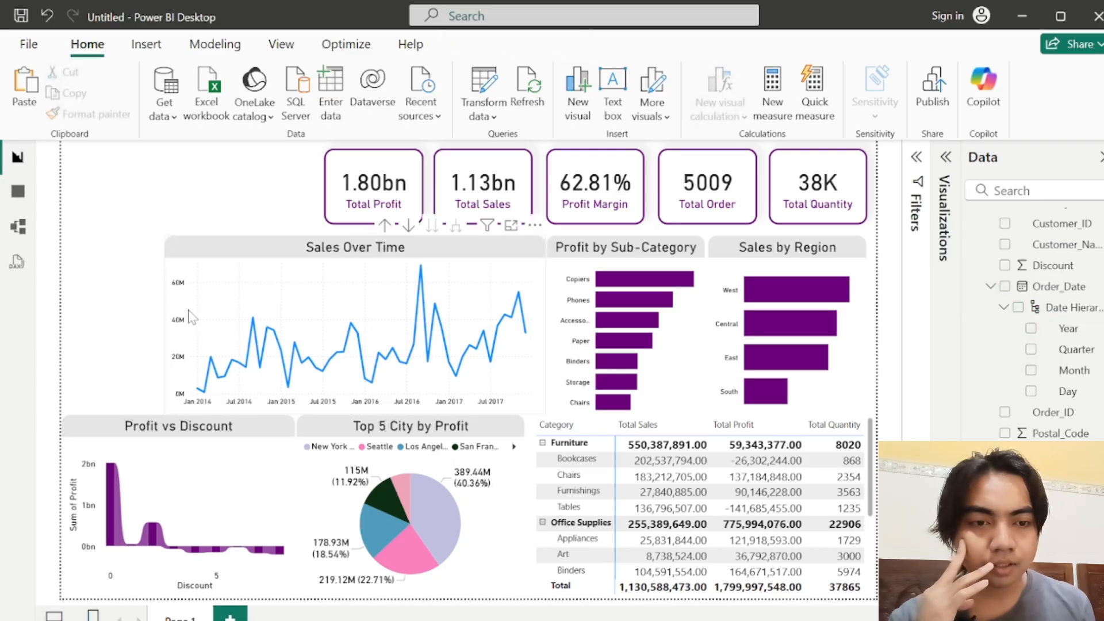
pyautogui.click(546, 324)
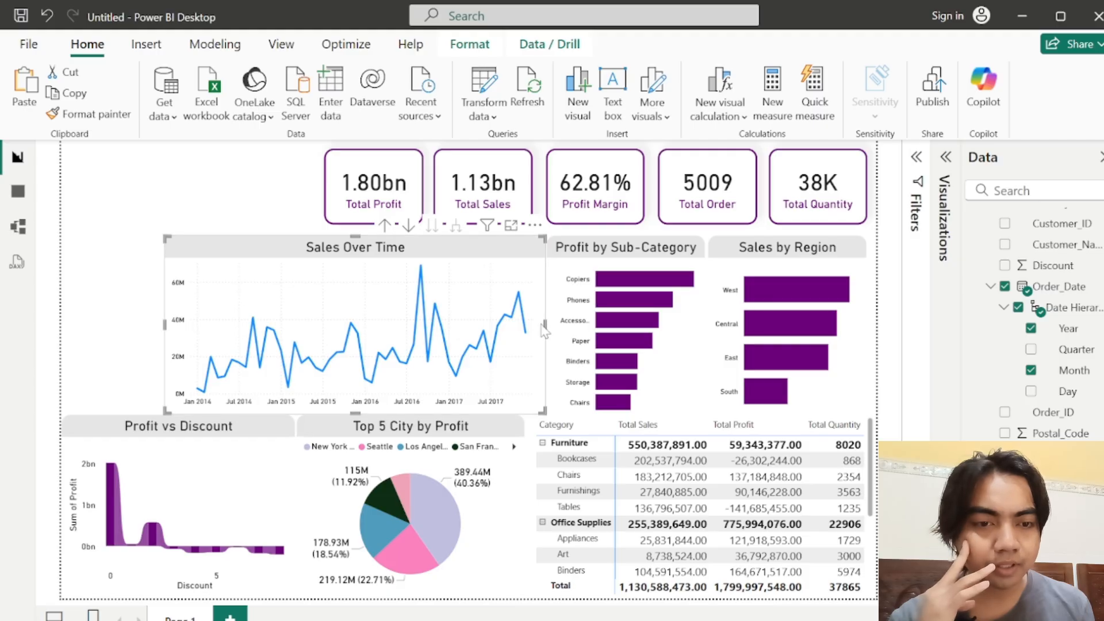
pyautogui.moveTo(542, 327); pyautogui.dragTo(540, 325)
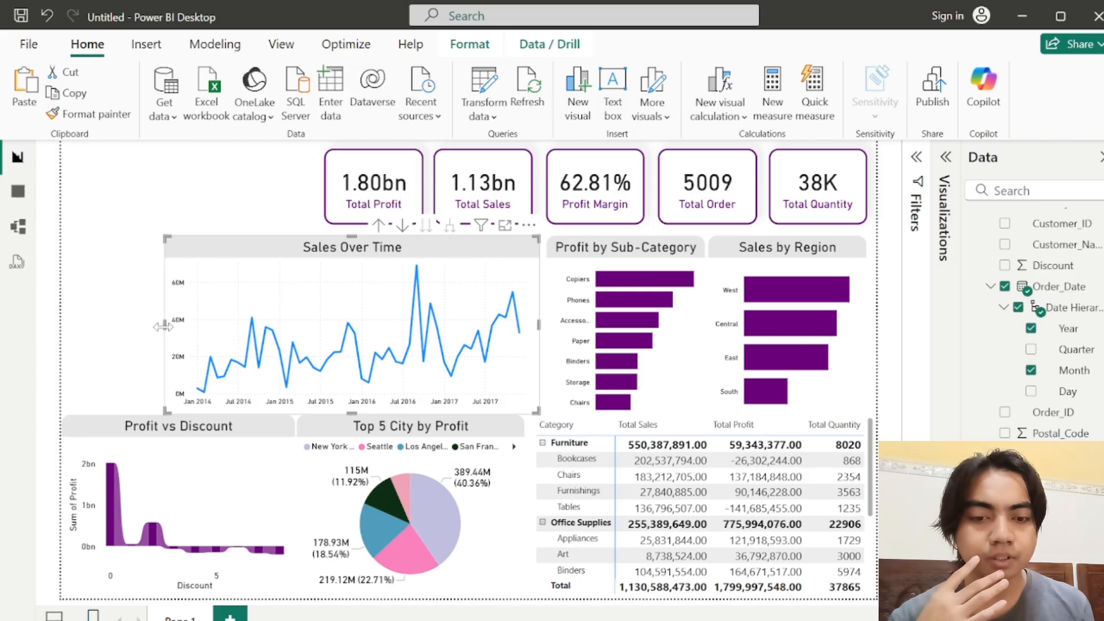
# Step: Narrow the Sales Over Time chart slightly by moving its left edge inward, and deselect it
pyautogui.moveTo(163, 326); pyautogui.dragTo(175, 334)
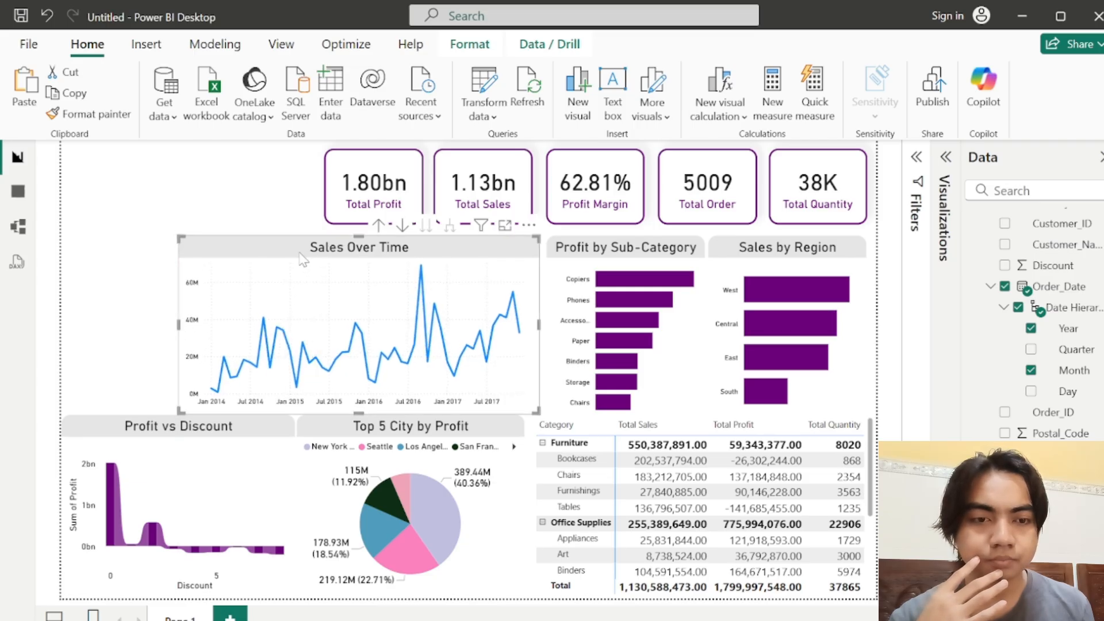
pyautogui.moveTo(300, 254); pyautogui.dragTo(302, 262)
pyautogui.click(128, 297)
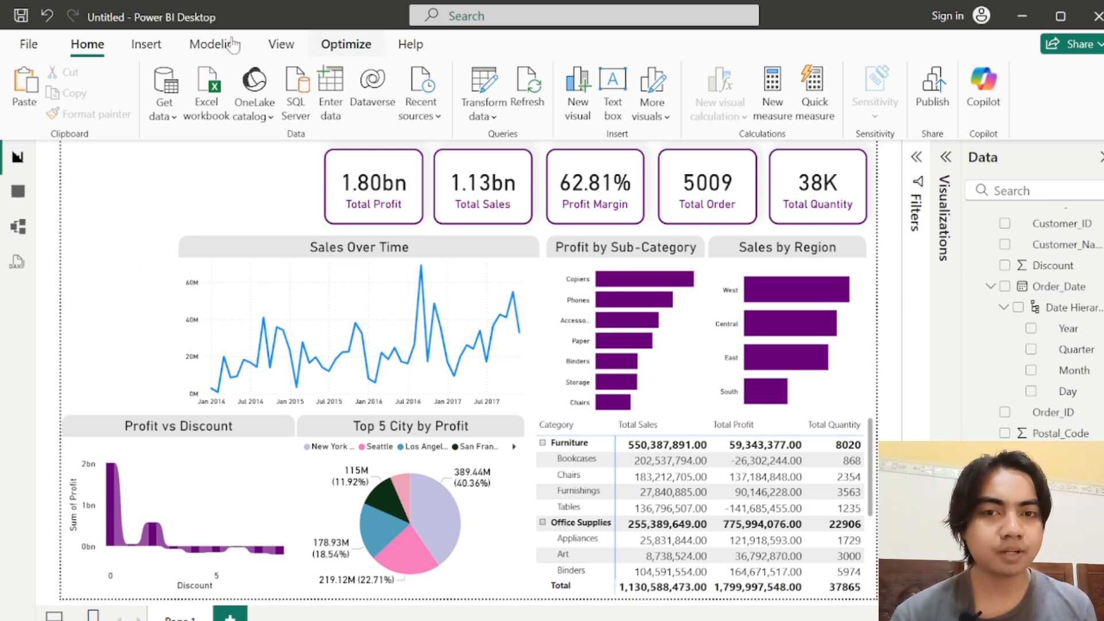
# Step: Insert a rectangle with a rounded top-right corner and fit it into the empty space beside the Sales Over Time chart
pyautogui.click(146, 44)
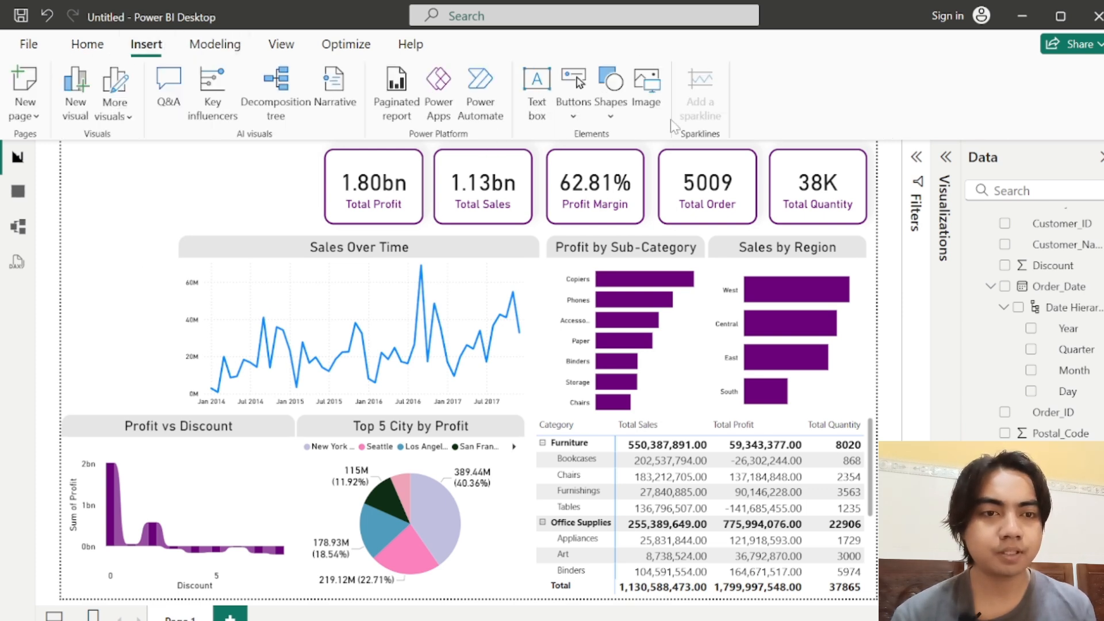
pyautogui.click(611, 95)
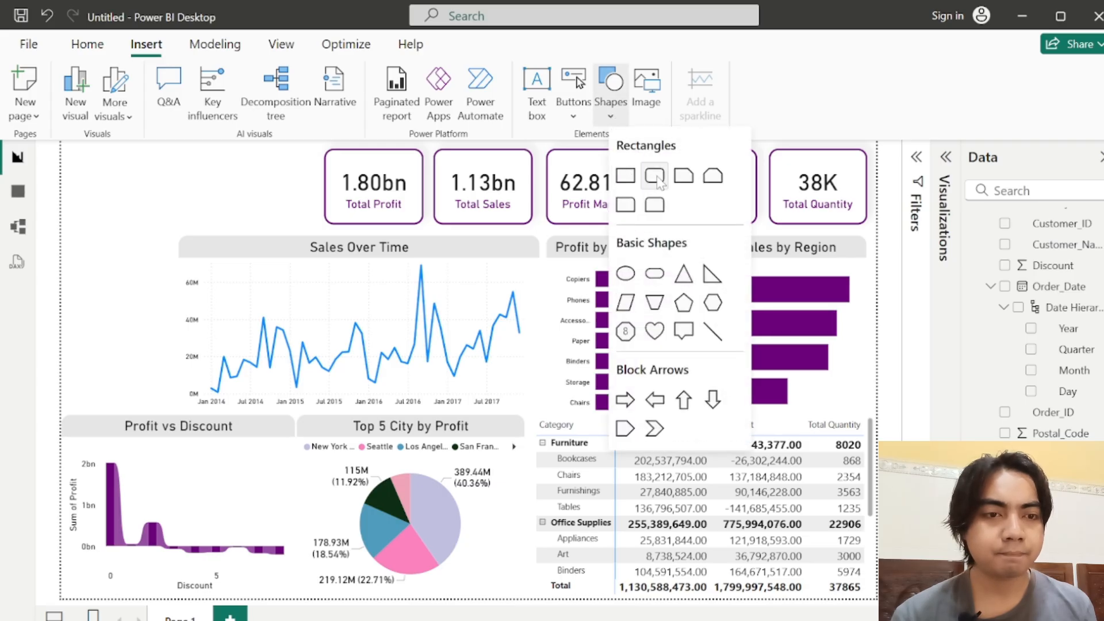
pyautogui.click(626, 205)
pyautogui.moveTo(143, 185); pyautogui.dragTo(136, 274)
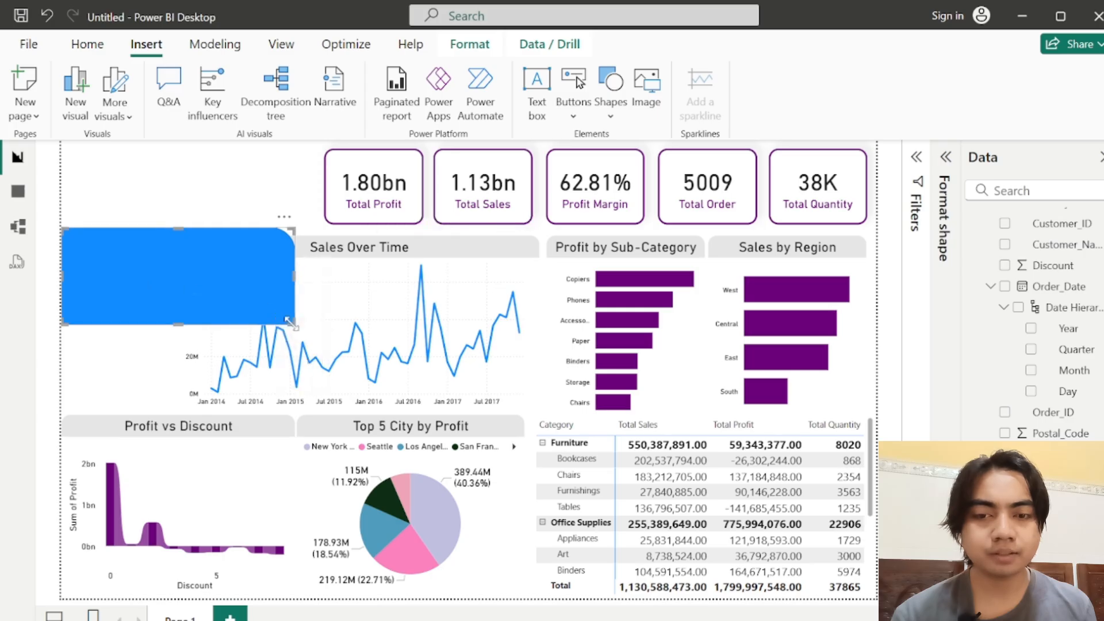
pyautogui.moveTo(290, 323); pyautogui.dragTo(167, 411)
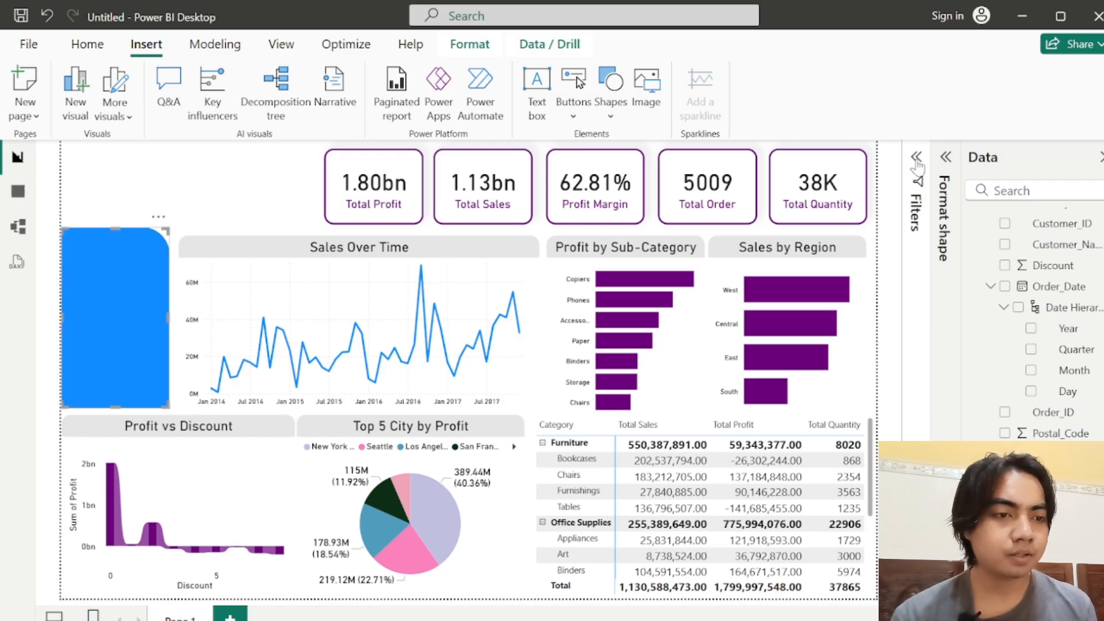
# Step: Set the new shape's rounded top right corner to 15% and collapse its shape settings
pyautogui.click(945, 157)
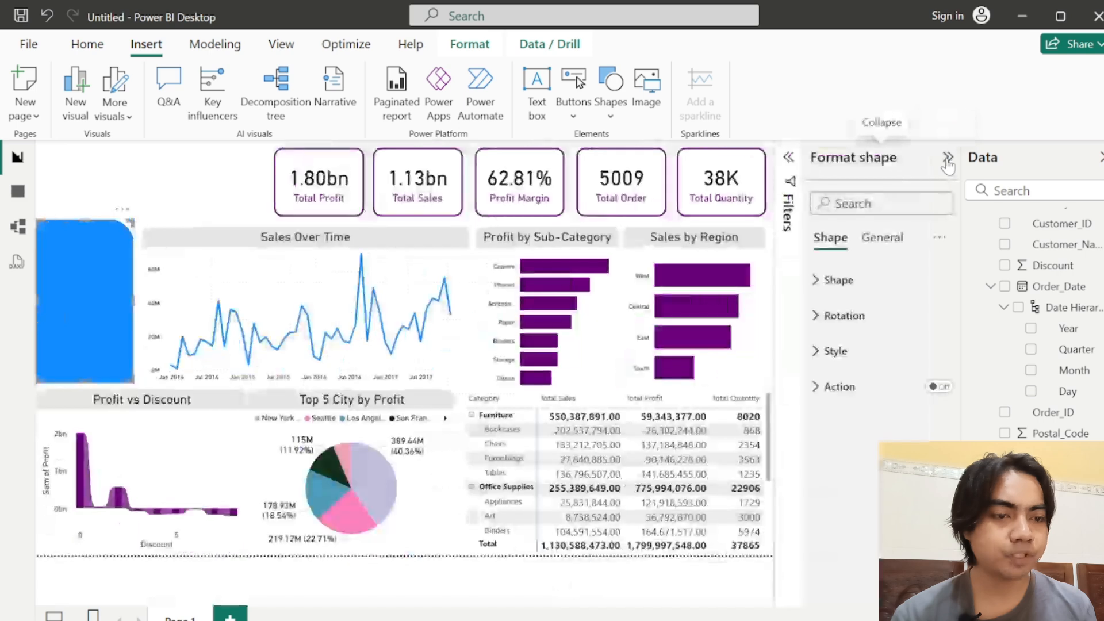
pyautogui.click(828, 280)
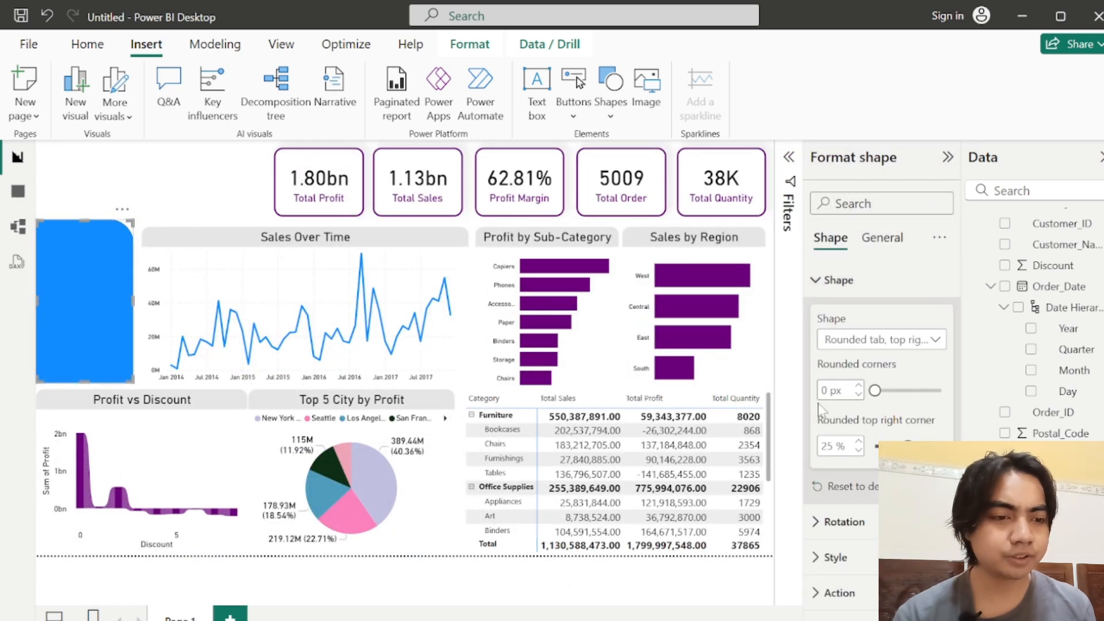
pyautogui.doubleClick(828, 446)
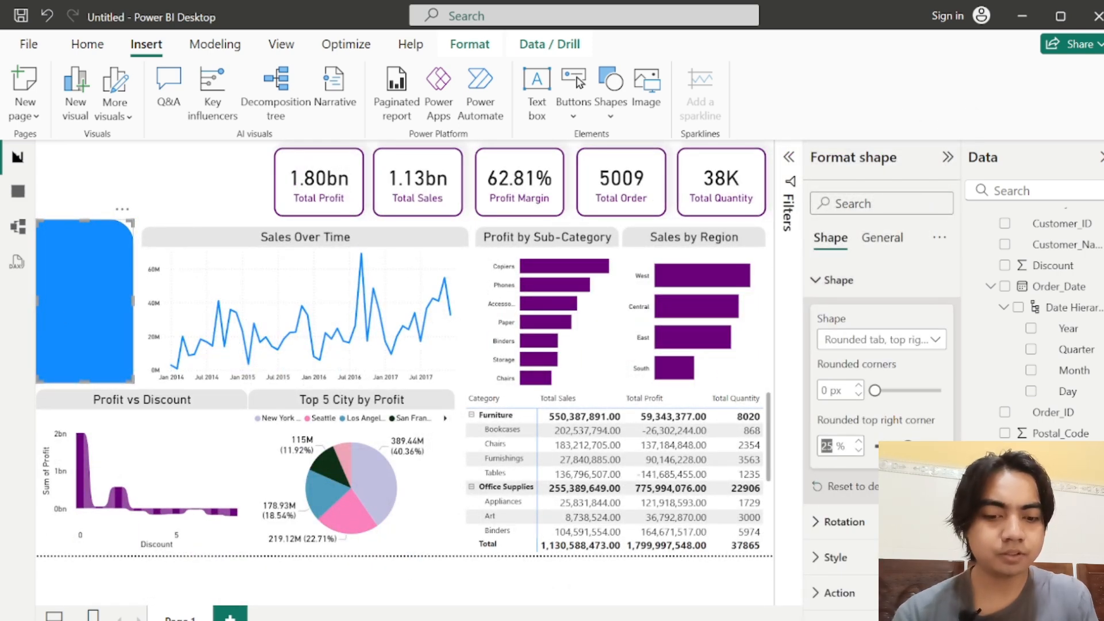
pyautogui.write('15')
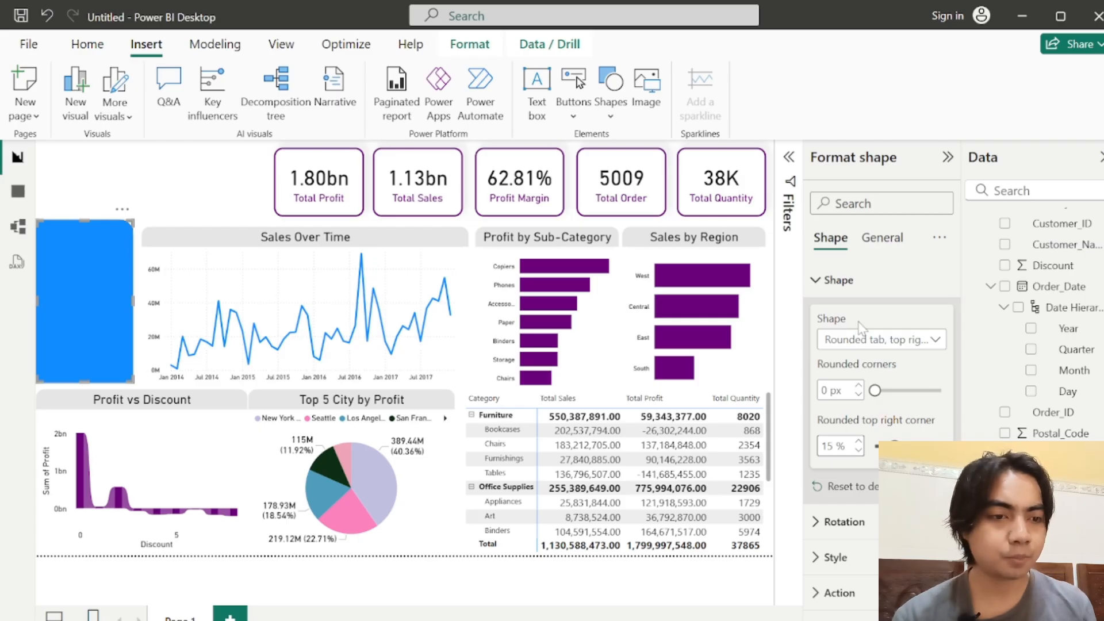
pyautogui.click(823, 285)
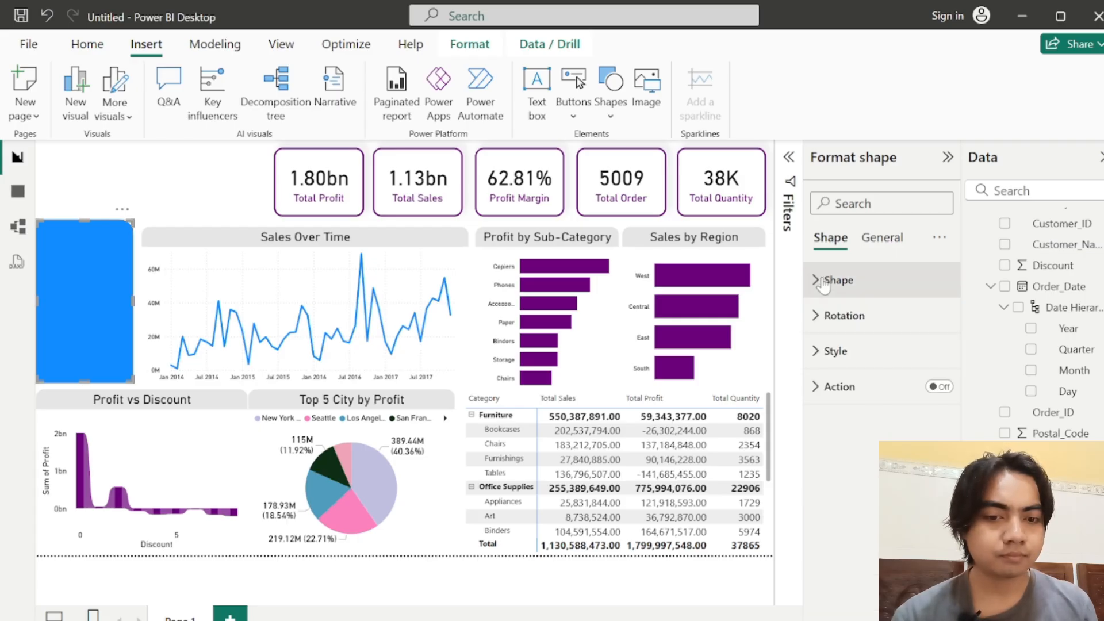
# Step: Change the new shape's fill color to white and collapse its style settings
pyautogui.click(831, 351)
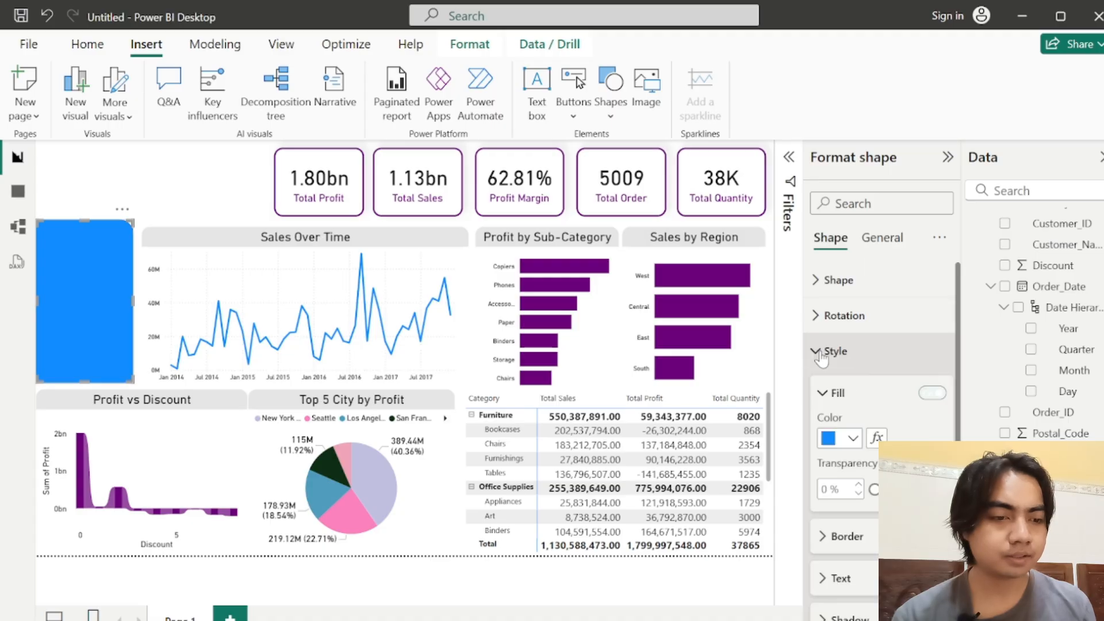
pyautogui.click(838, 439)
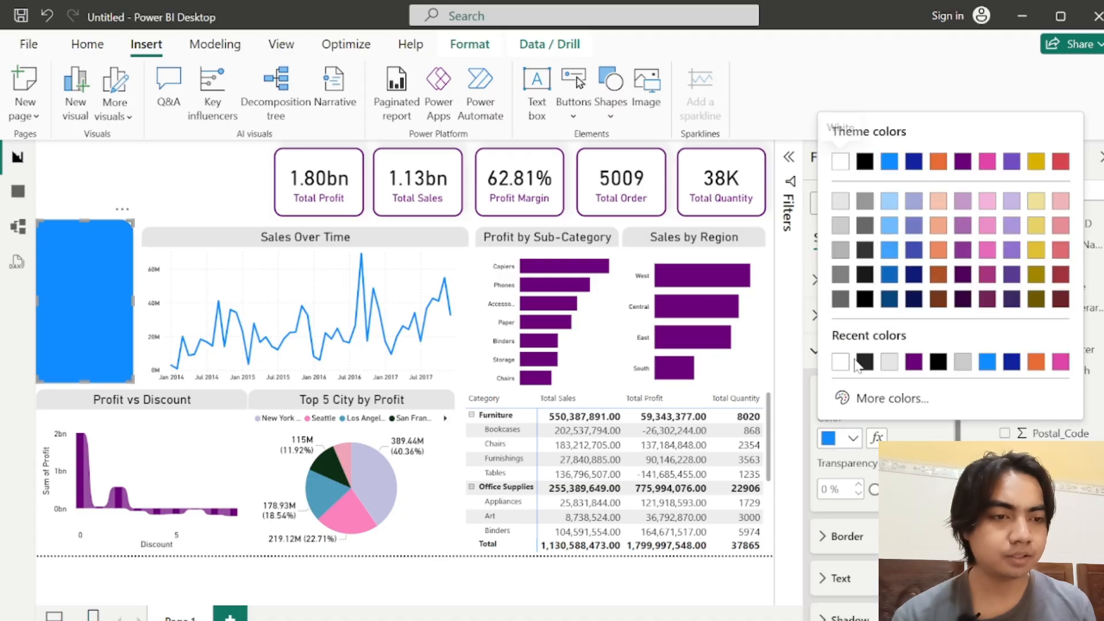
pyautogui.click(840, 164)
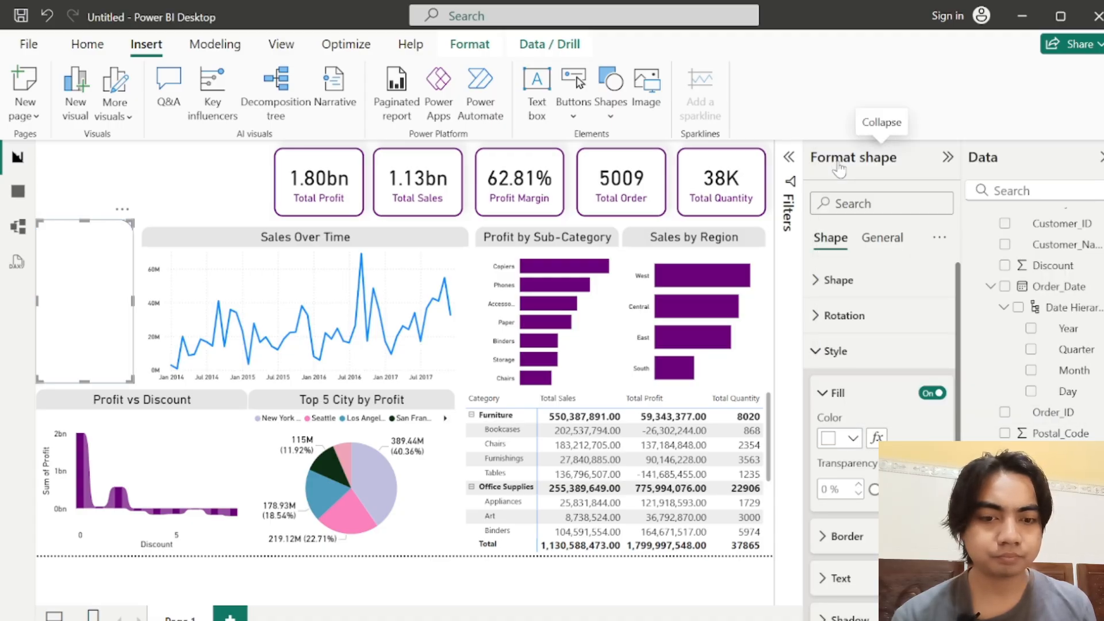
pyautogui.click(824, 397)
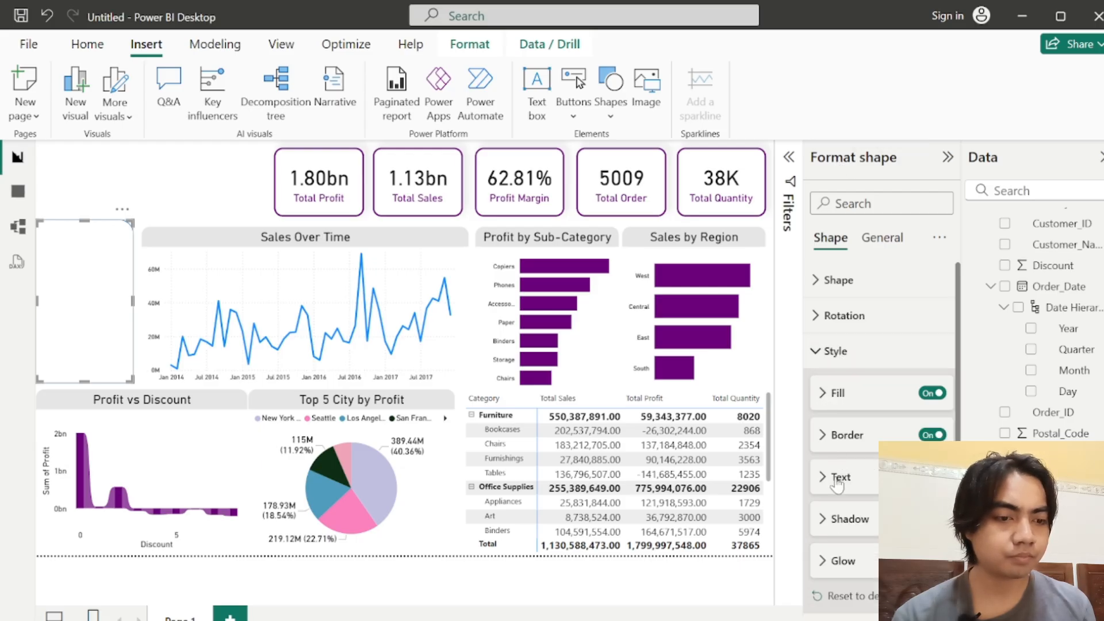
pyautogui.click(835, 350)
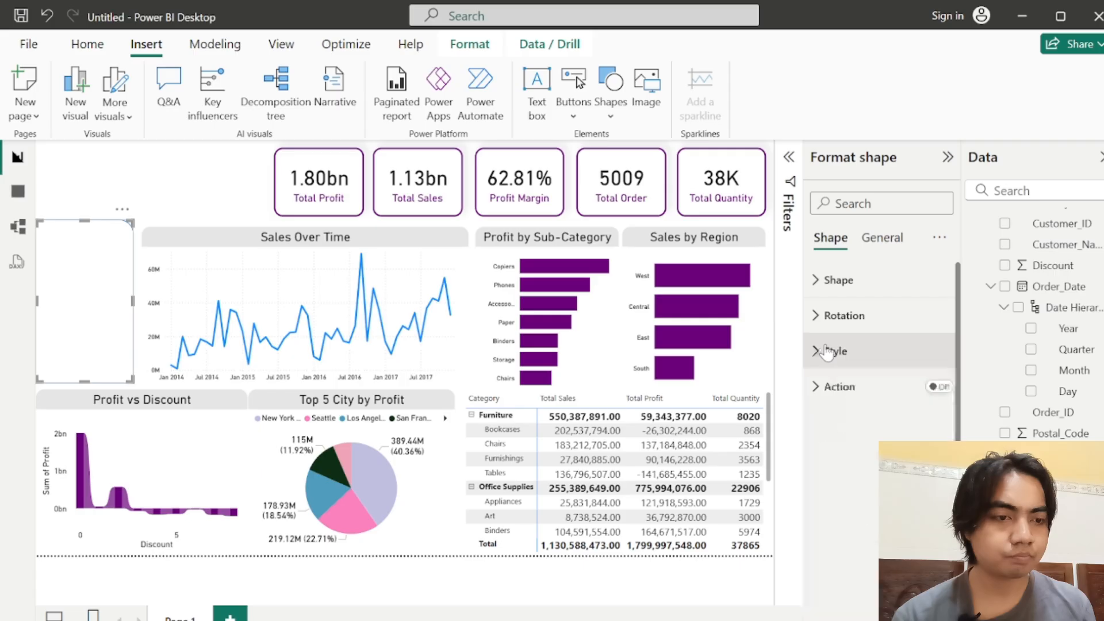
# Step: Turn on the shape's title and set its text to FILTER
pyautogui.click(876, 242)
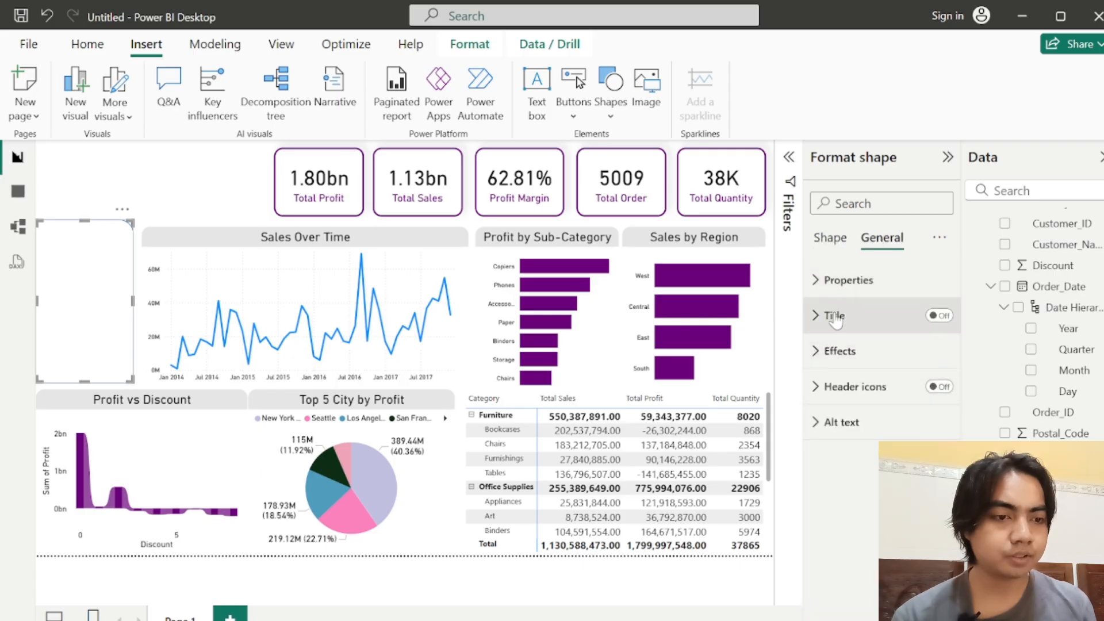
pyautogui.click(870, 316)
pyautogui.click(936, 316)
pyautogui.click(863, 357)
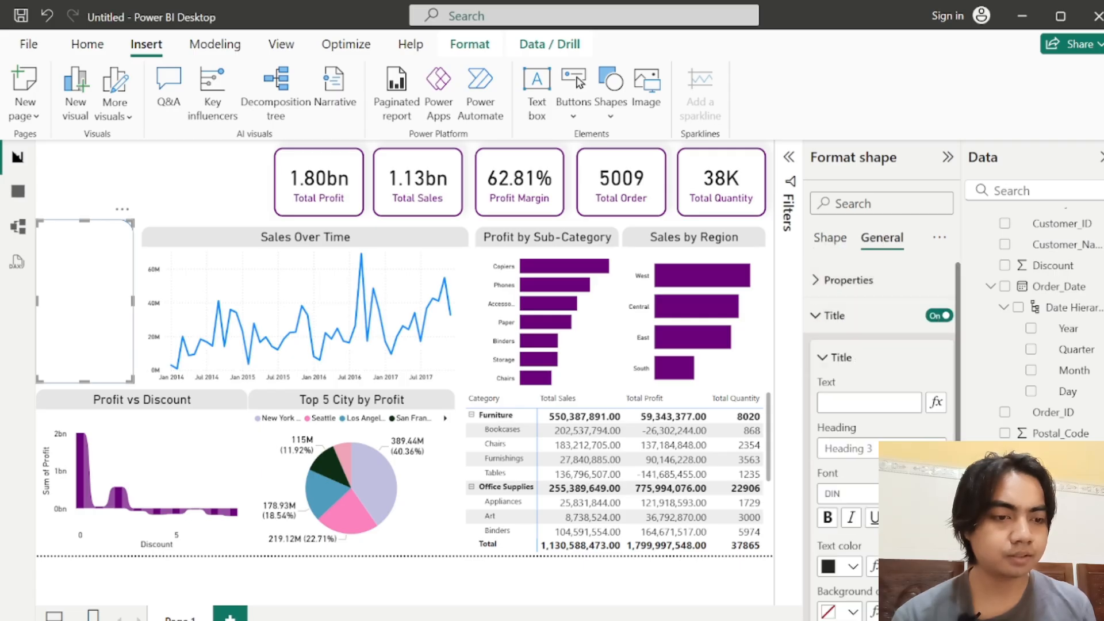
pyautogui.write('FILTER')
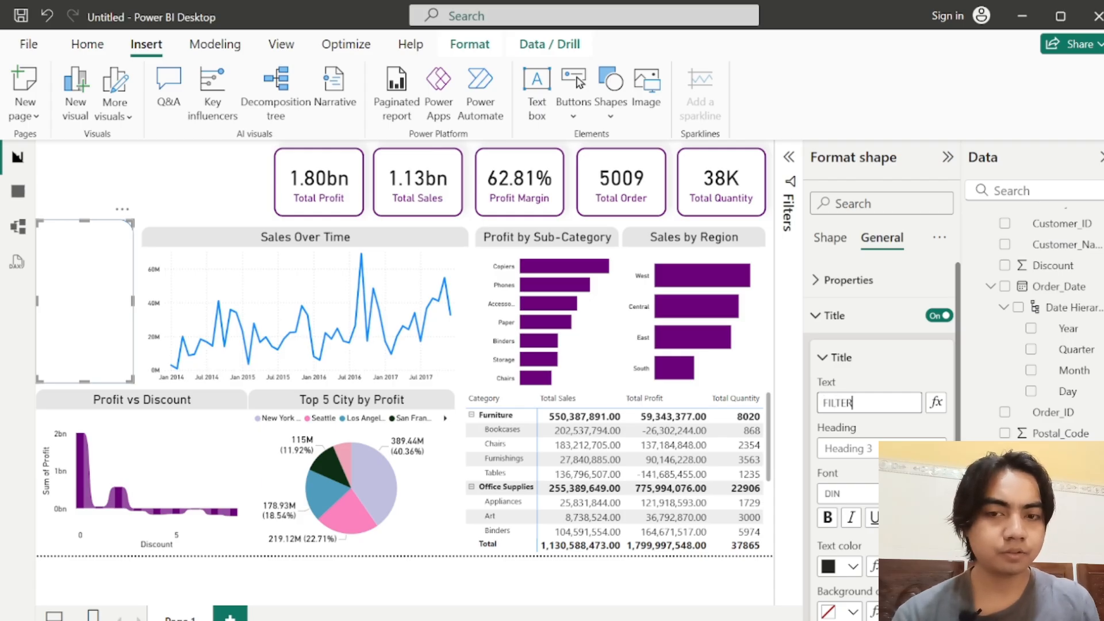
pyautogui.press('Return')
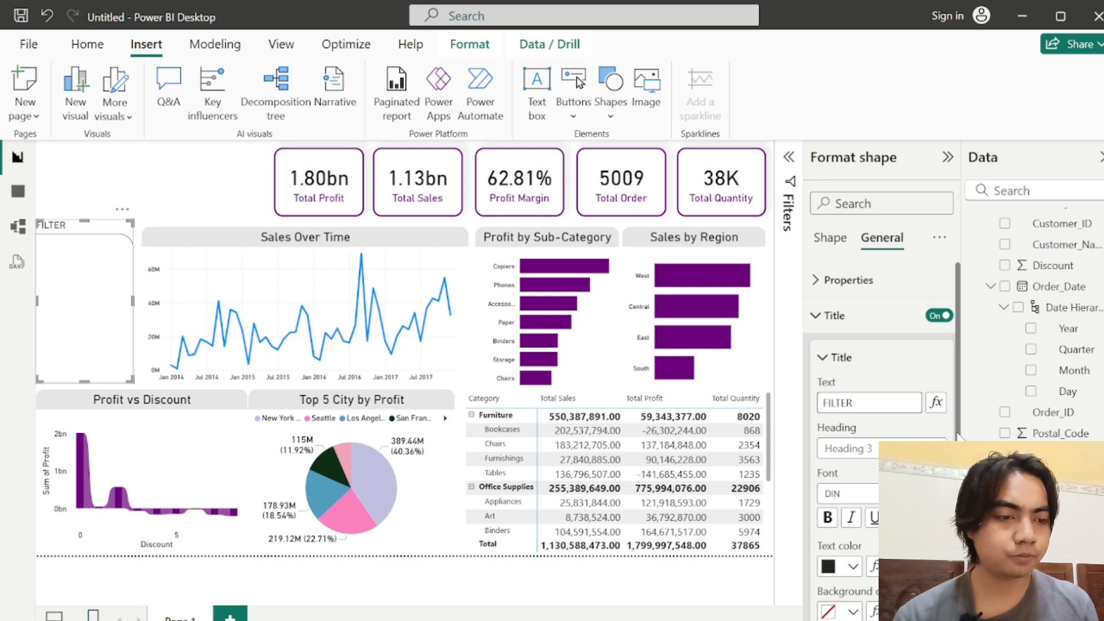
# Step: Set the font size of the shape's FILTER title to 18
pyautogui.scroll(-2, 959, 436)
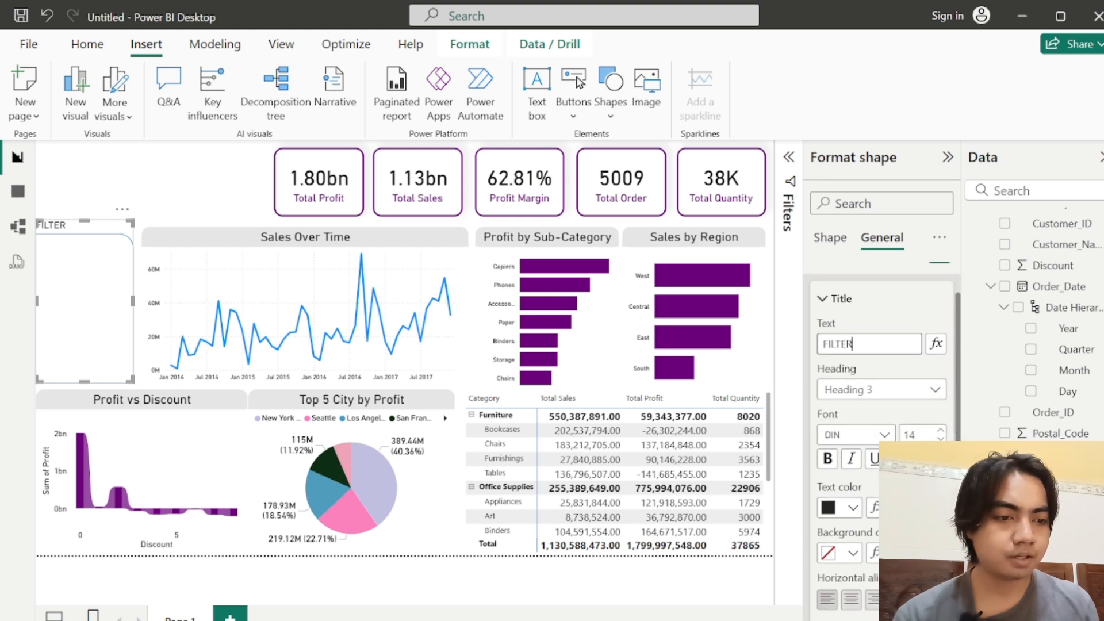
pyautogui.doubleClick(909, 435)
pyautogui.write('18')
pyautogui.press('Return')
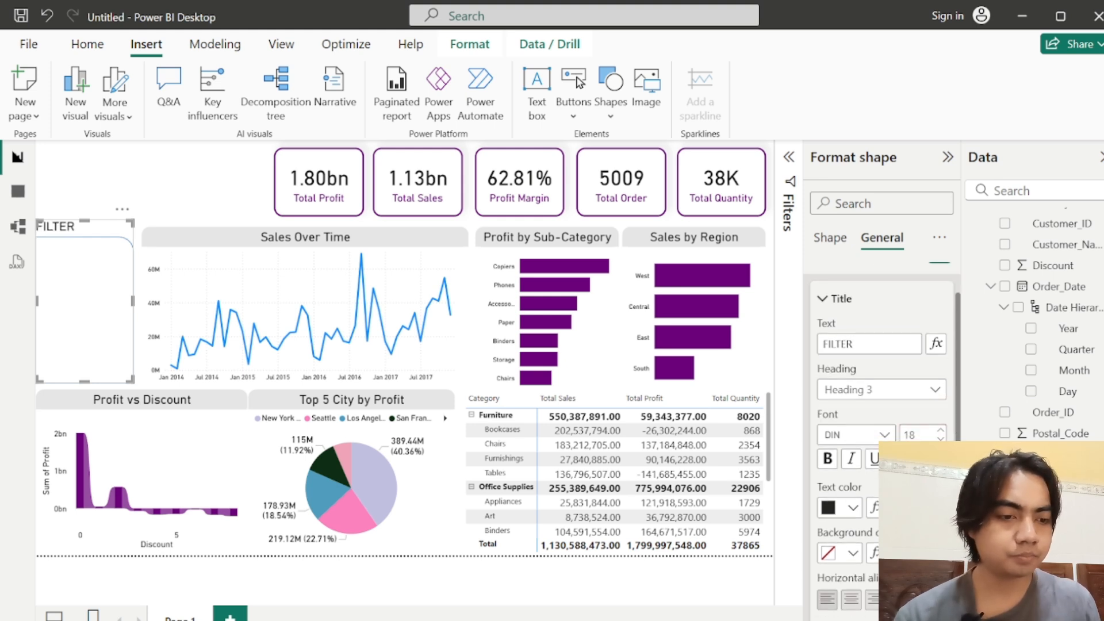
# Step: Give the shape's FILTER title a light gray background, center it horizontally, and collapse its title settings
pyautogui.click(837, 555)
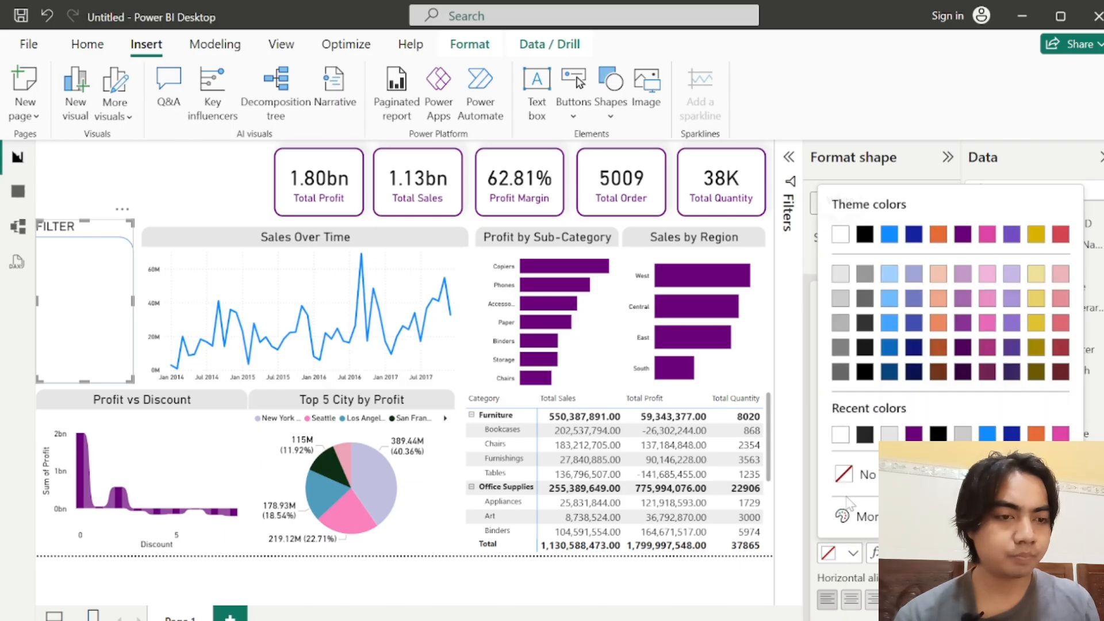
pyautogui.click(840, 274)
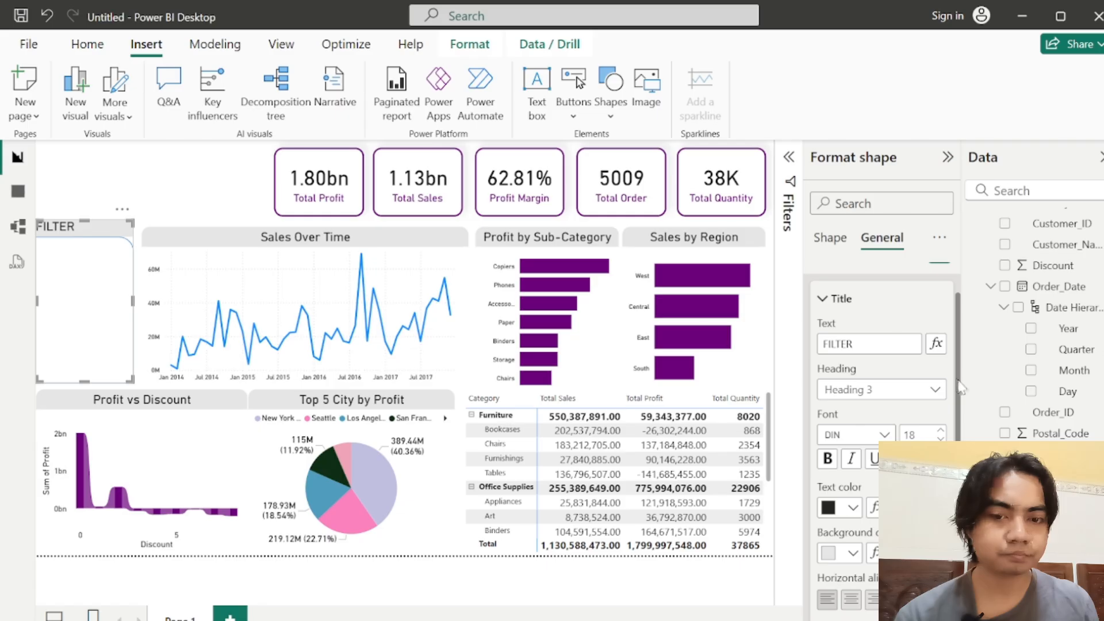
pyautogui.moveTo(958, 388); pyautogui.dragTo(960, 437)
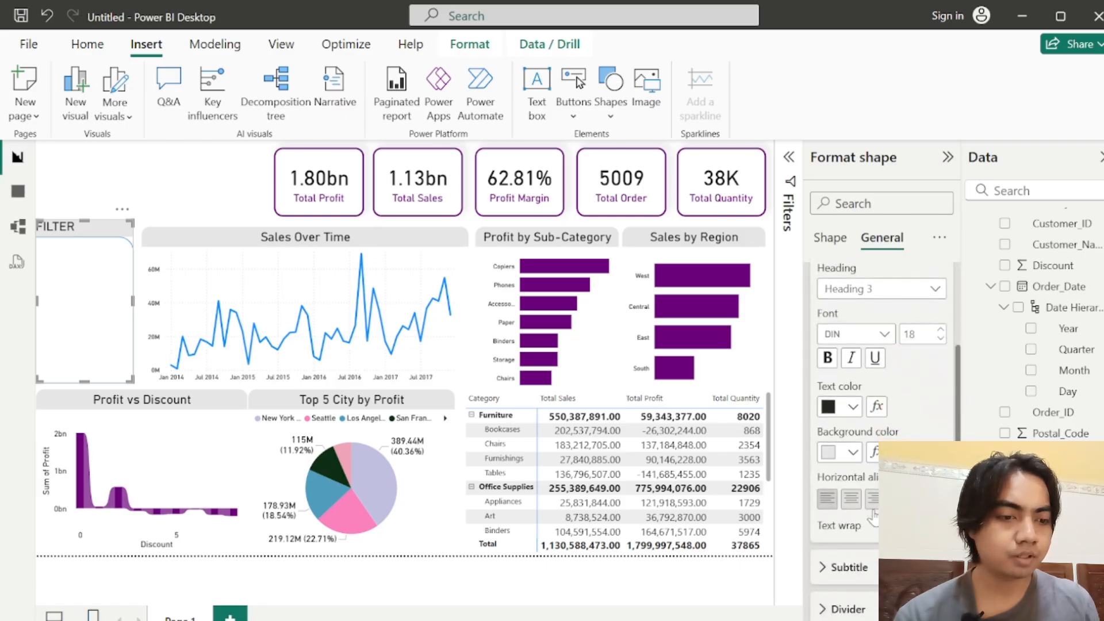
pyautogui.click(856, 500)
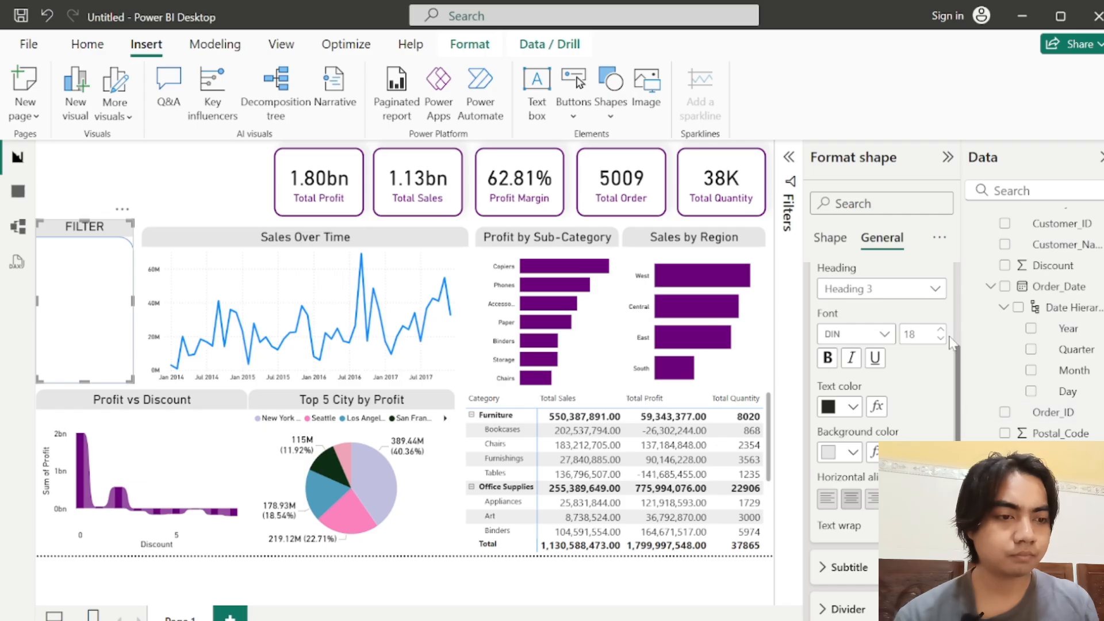
pyautogui.scroll(3, 961, 353)
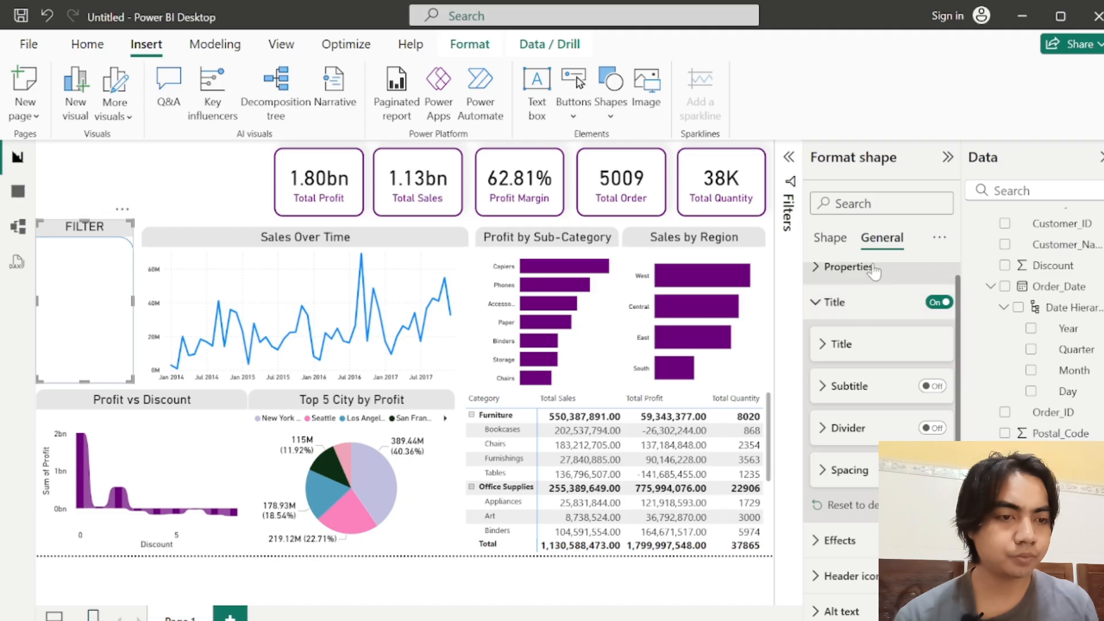
pyautogui.click(822, 307)
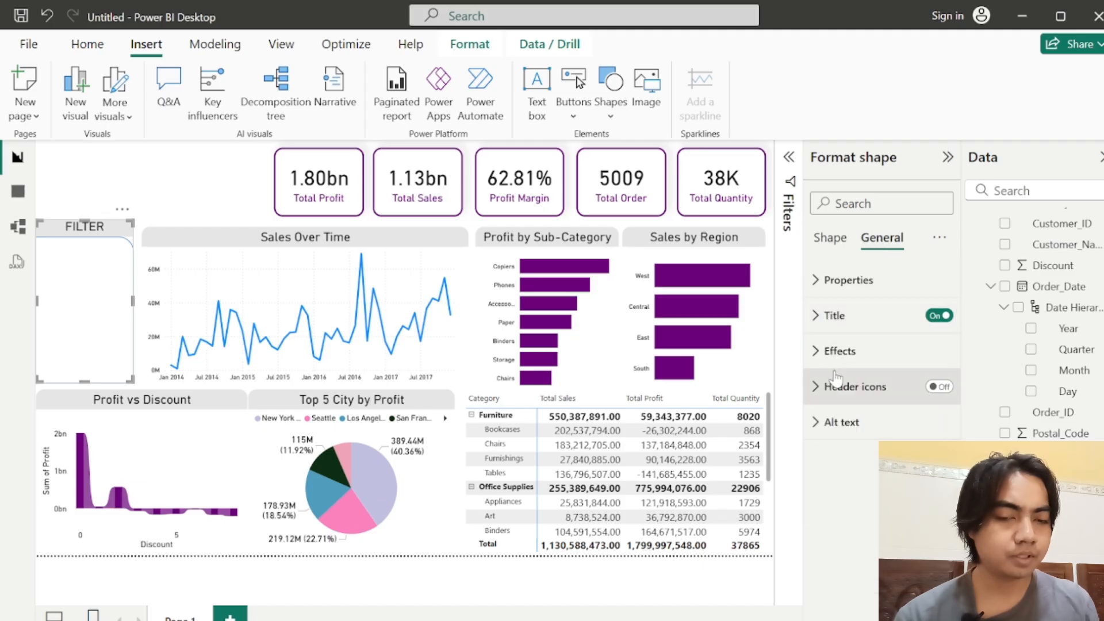
pyautogui.click(828, 352)
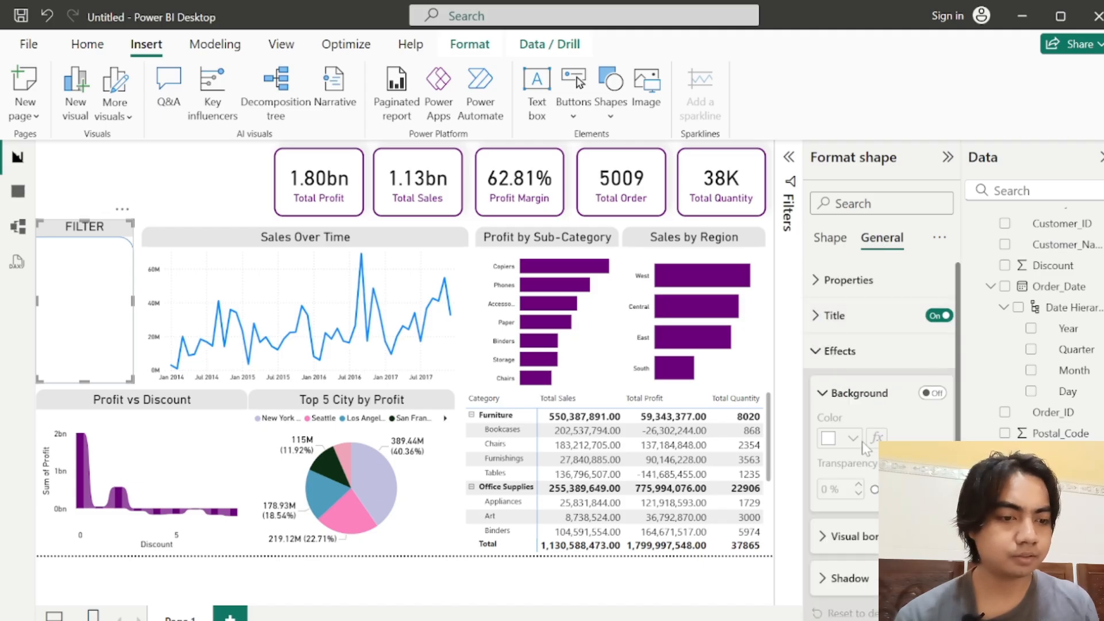
pyautogui.click(838, 543)
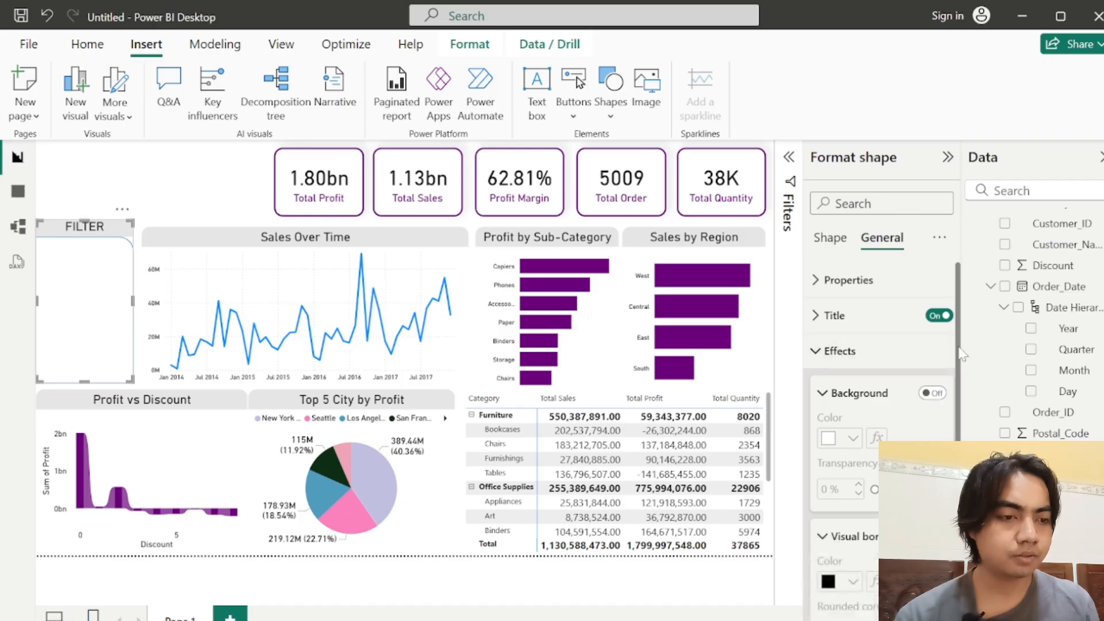
pyautogui.moveTo(958, 348); pyautogui.dragTo(959, 380)
pyautogui.click(855, 491)
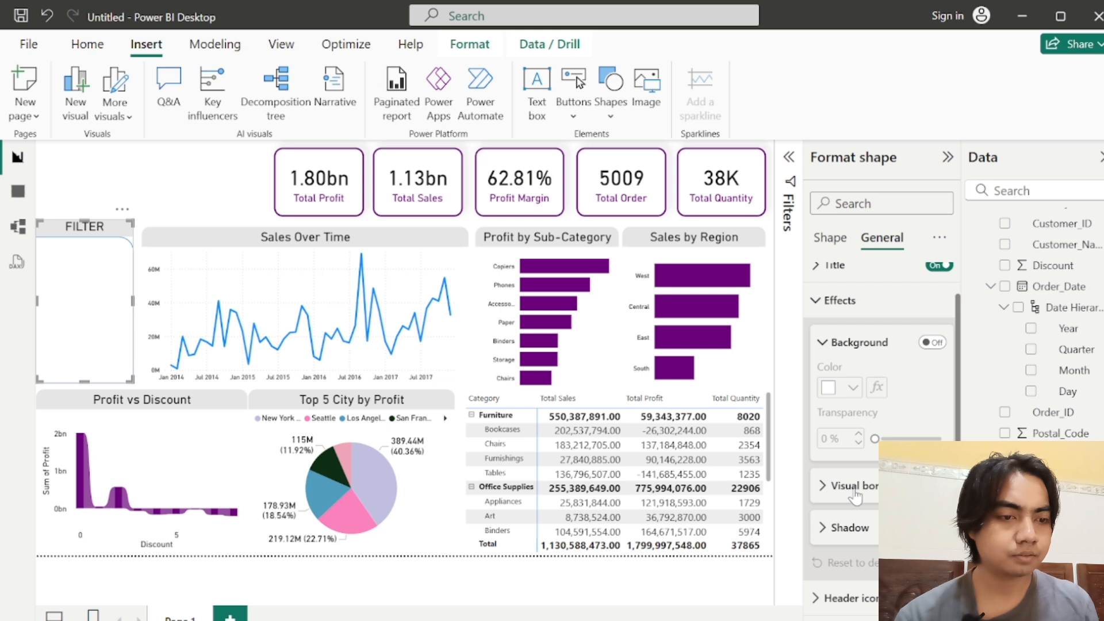
pyautogui.click(823, 342)
pyautogui.click(818, 353)
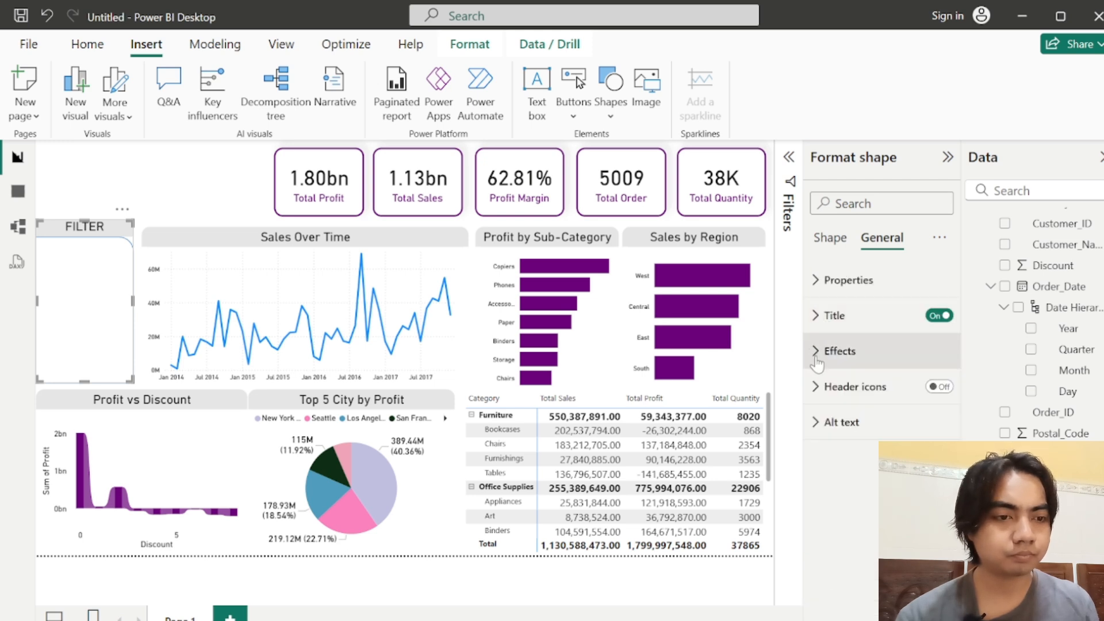
# Step: Turn off the border in the FILTER shape's style settings and deselect the shape
pyautogui.click(830, 240)
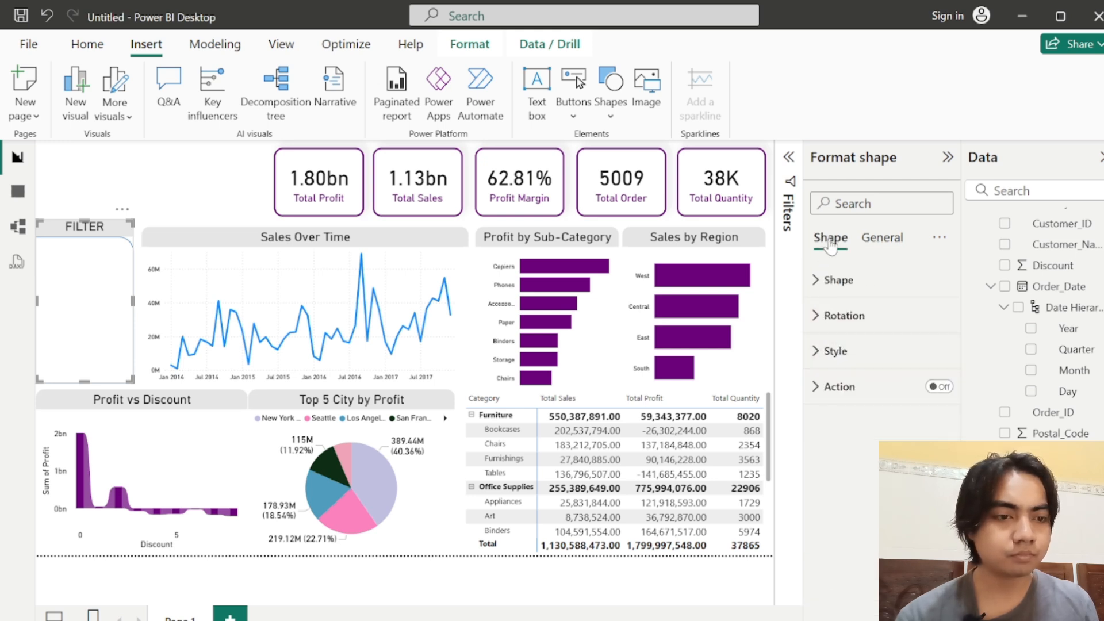
pyautogui.click(835, 350)
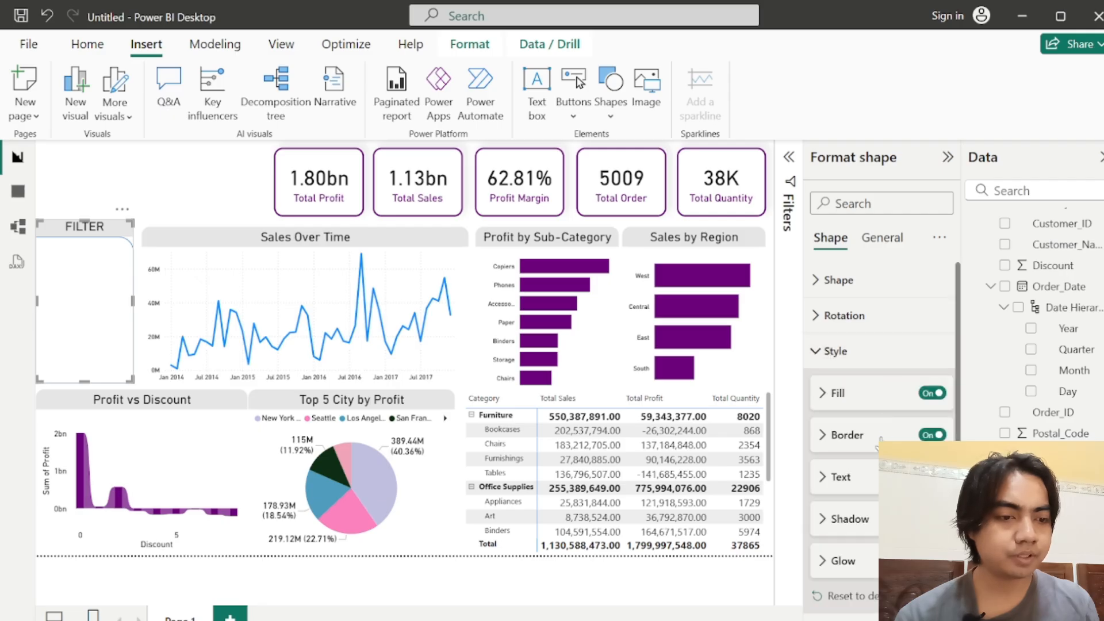
pyautogui.click(932, 435)
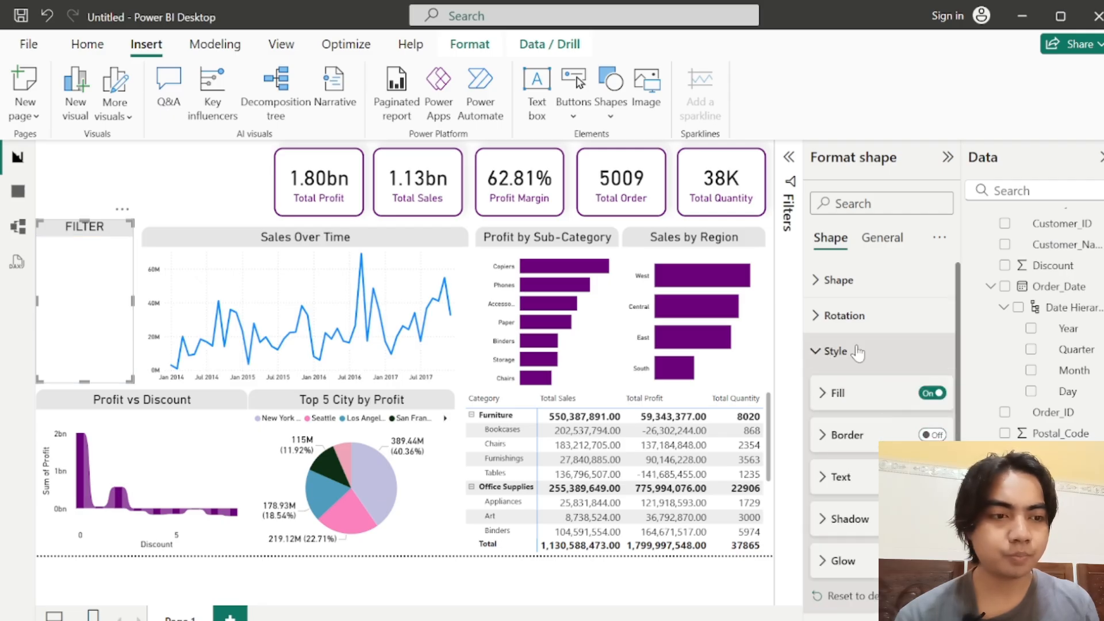
pyautogui.click(235, 219)
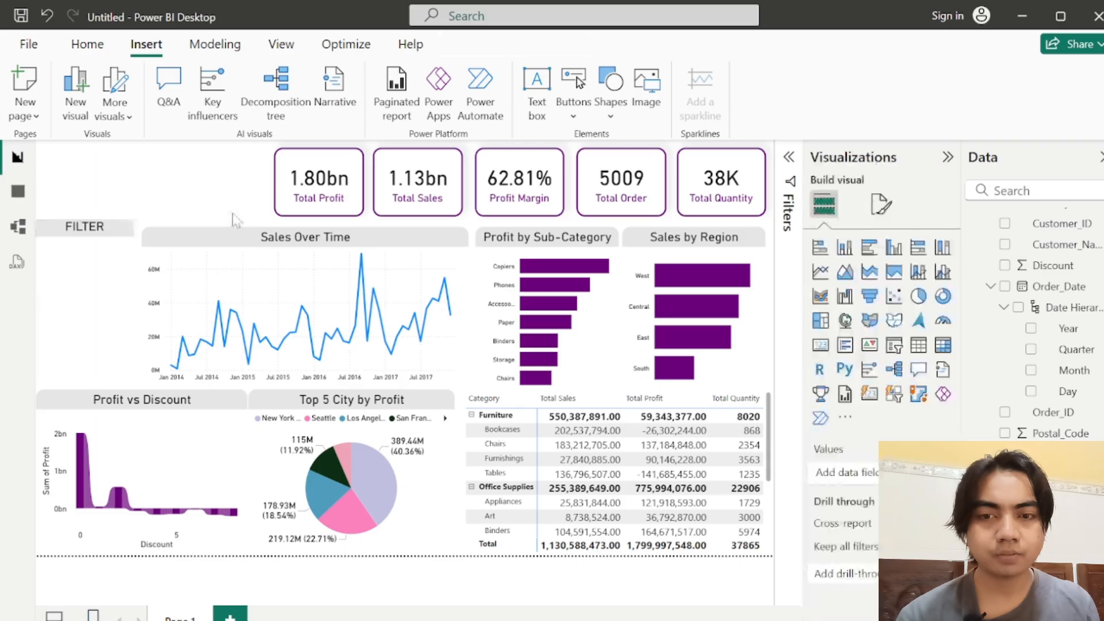
# Step: Turn on the FILTER shape's visual border with 15 px rounded corners
pyautogui.click(84, 281)
pyautogui.click(882, 237)
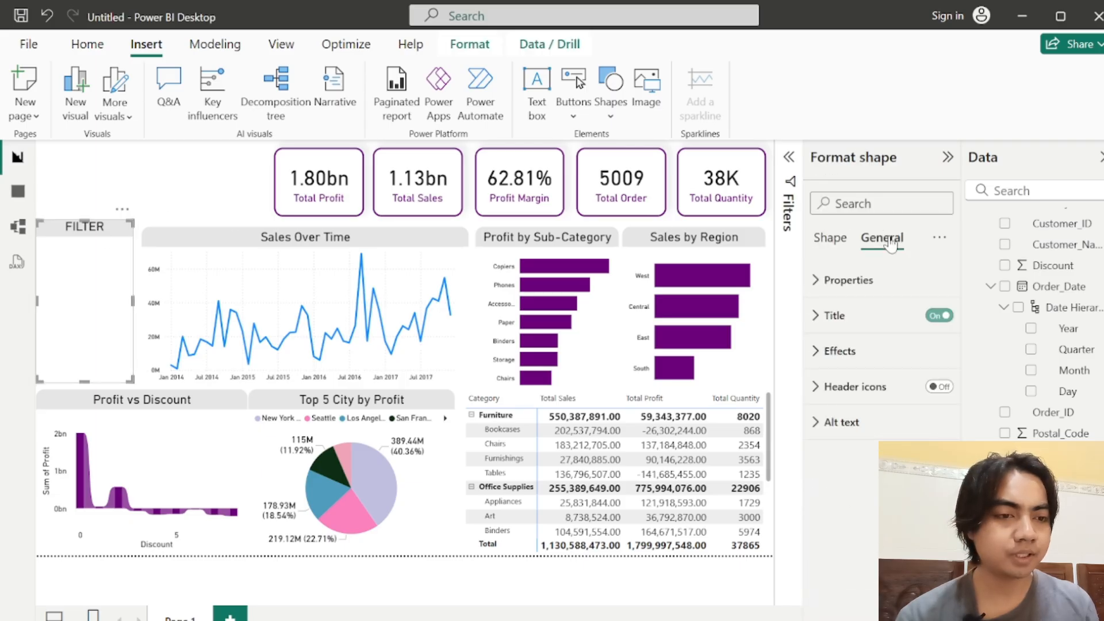
pyautogui.click(840, 350)
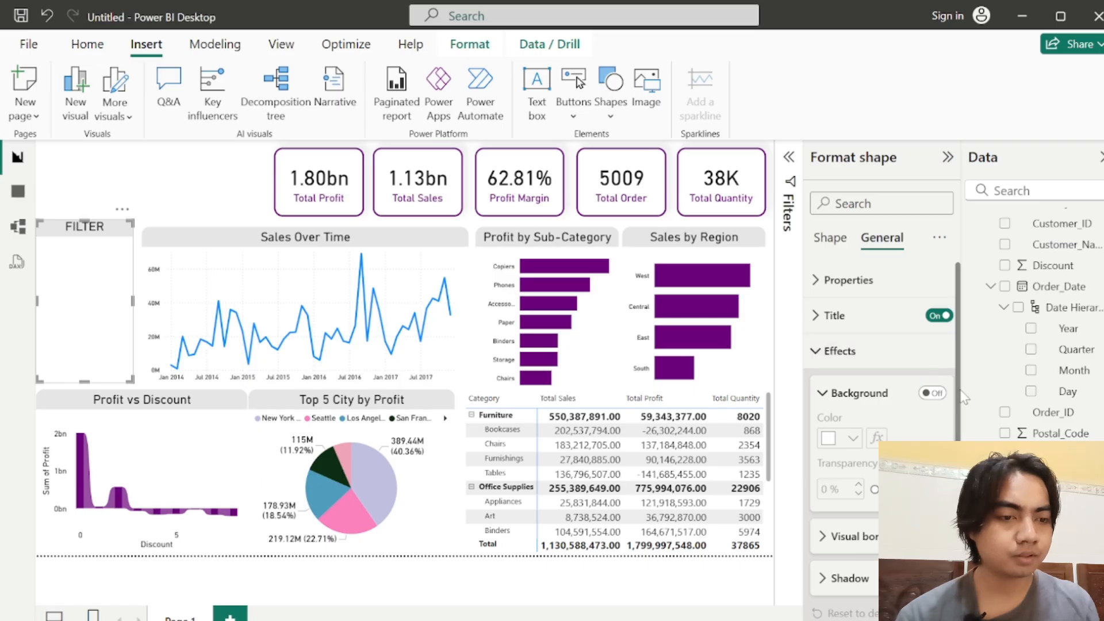
pyautogui.moveTo(964, 397); pyautogui.dragTo(959, 435)
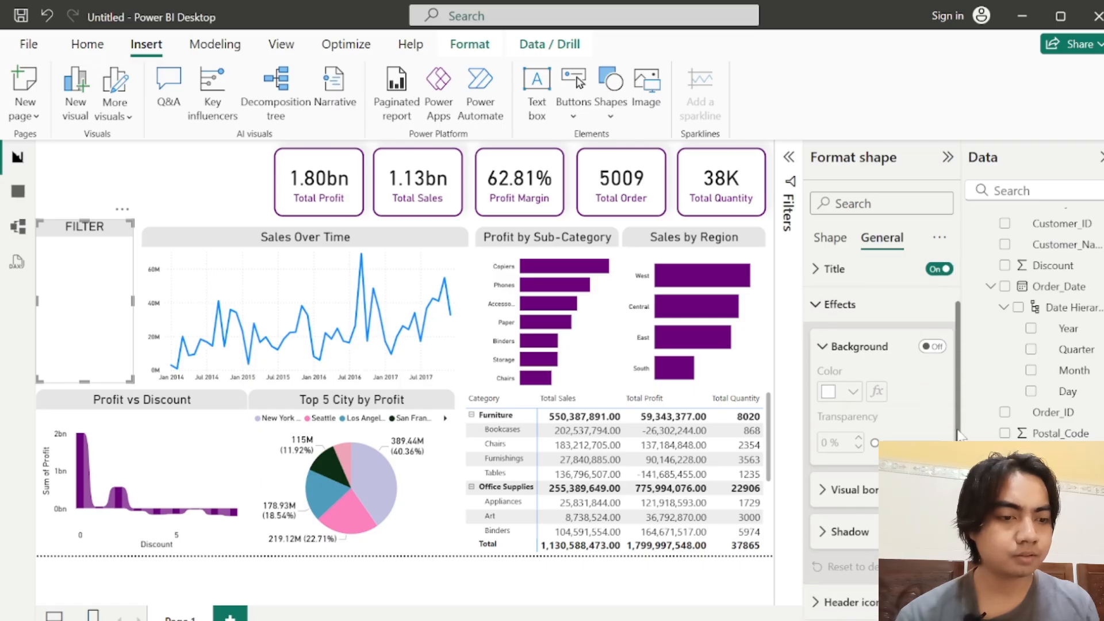
pyautogui.click(851, 490)
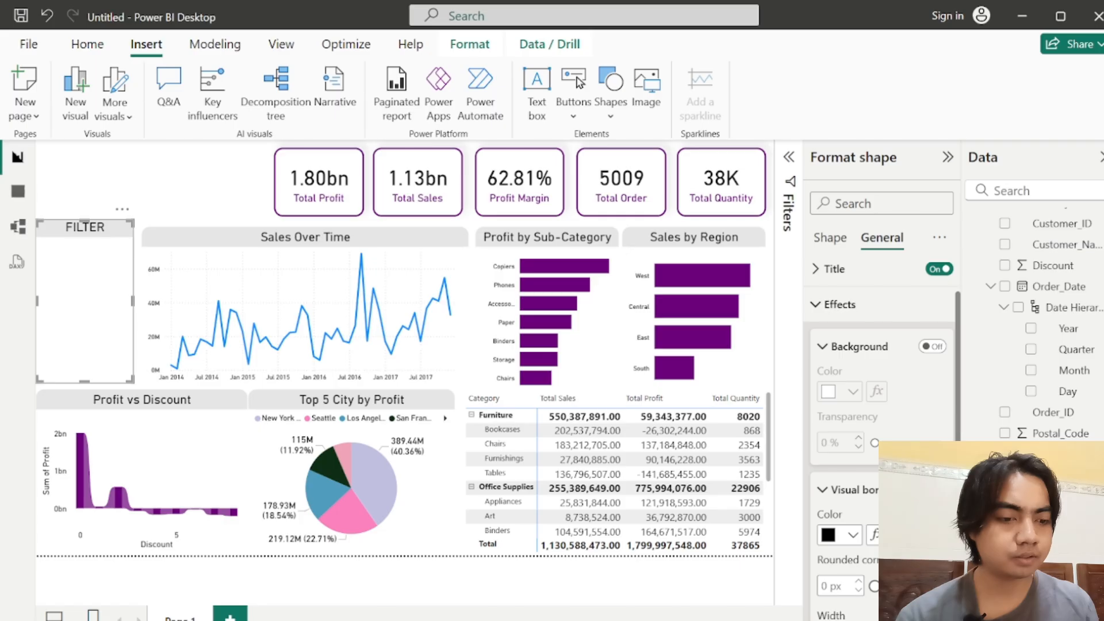
pyautogui.doubleClick(826, 586)
pyautogui.write('15')
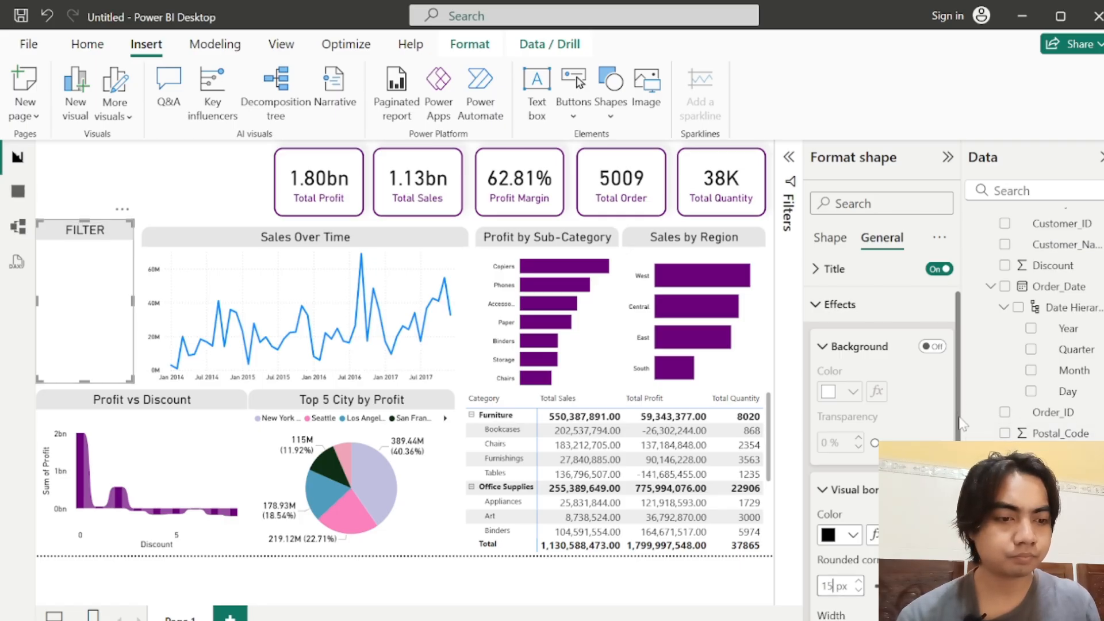
# Step: Change the FILTER shape's visual border color to white and deselect the shape
pyautogui.scroll(-3, 897, 414)
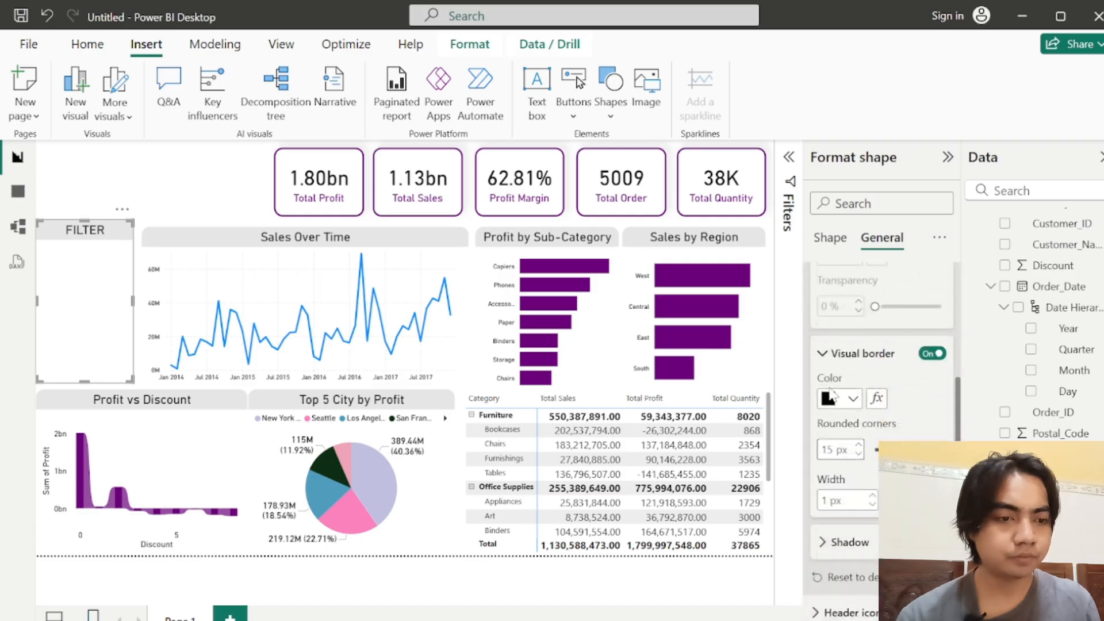
pyautogui.click(829, 405)
pyautogui.click(839, 120)
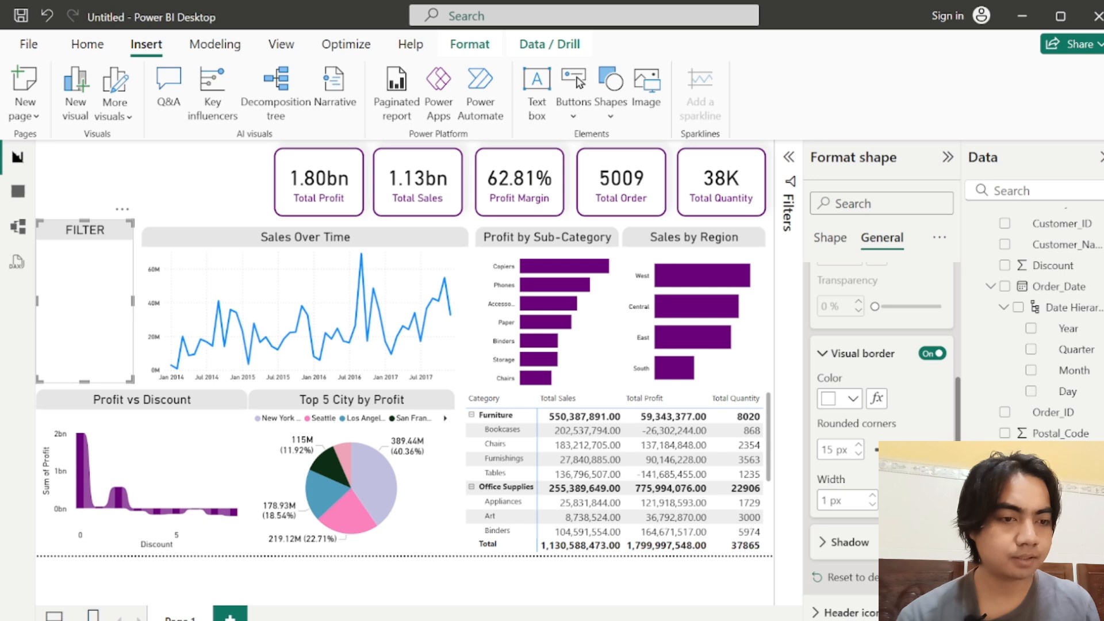
pyautogui.click(206, 189)
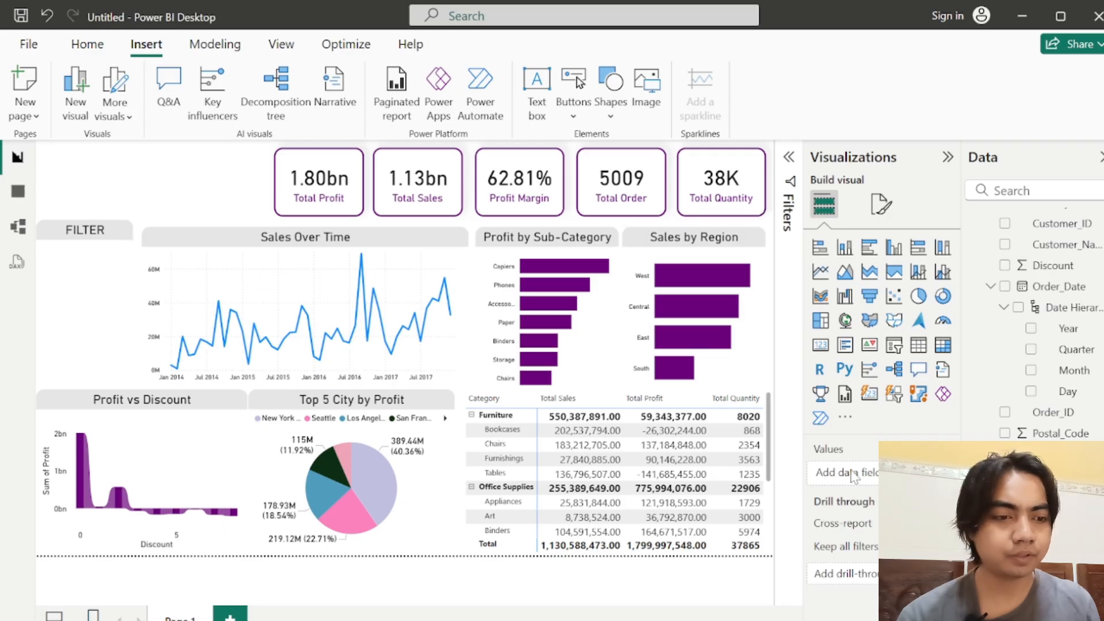
# Step: Lower the FILTER shape's upper edge so its title lines up with the Sales Over Time title
pyautogui.click(78, 226)
pyautogui.moveTo(85, 217); pyautogui.dragTo(85, 224)
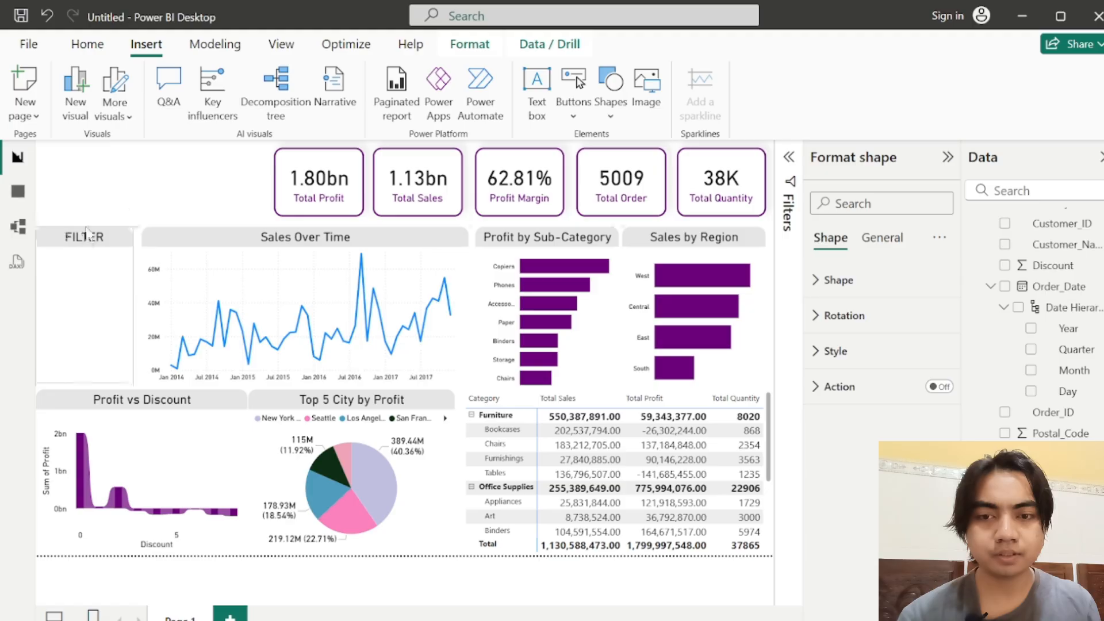
pyautogui.click(226, 203)
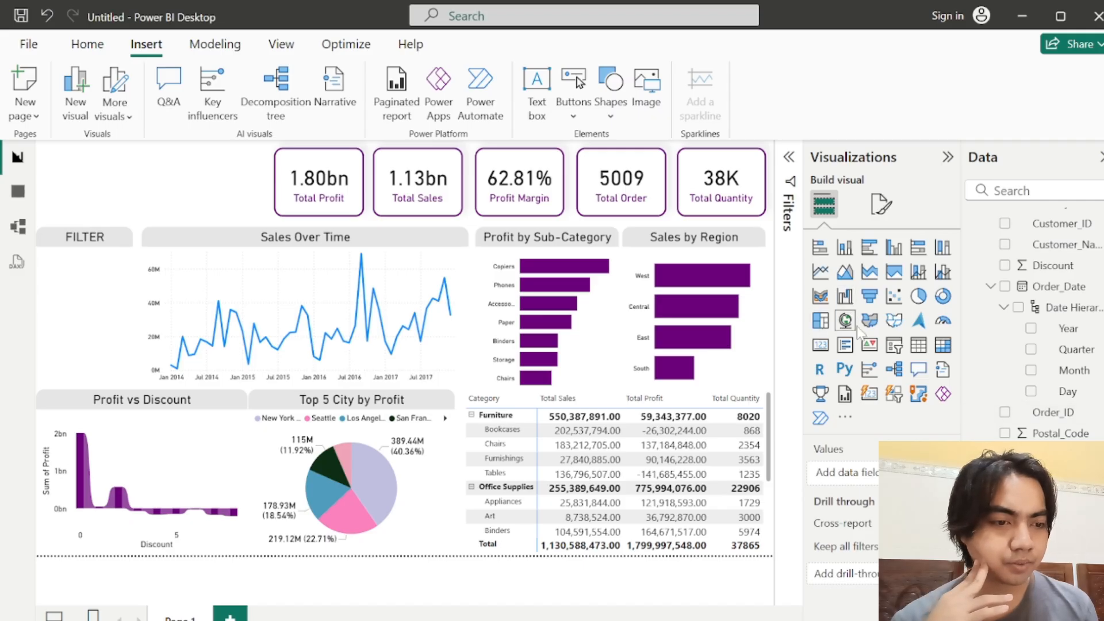
# Step: Add a slicer for the Region field directly beneath the FILTER title and shorten its height
pyautogui.click(894, 346)
pyautogui.moveTo(94, 161); pyautogui.dragTo(98, 269)
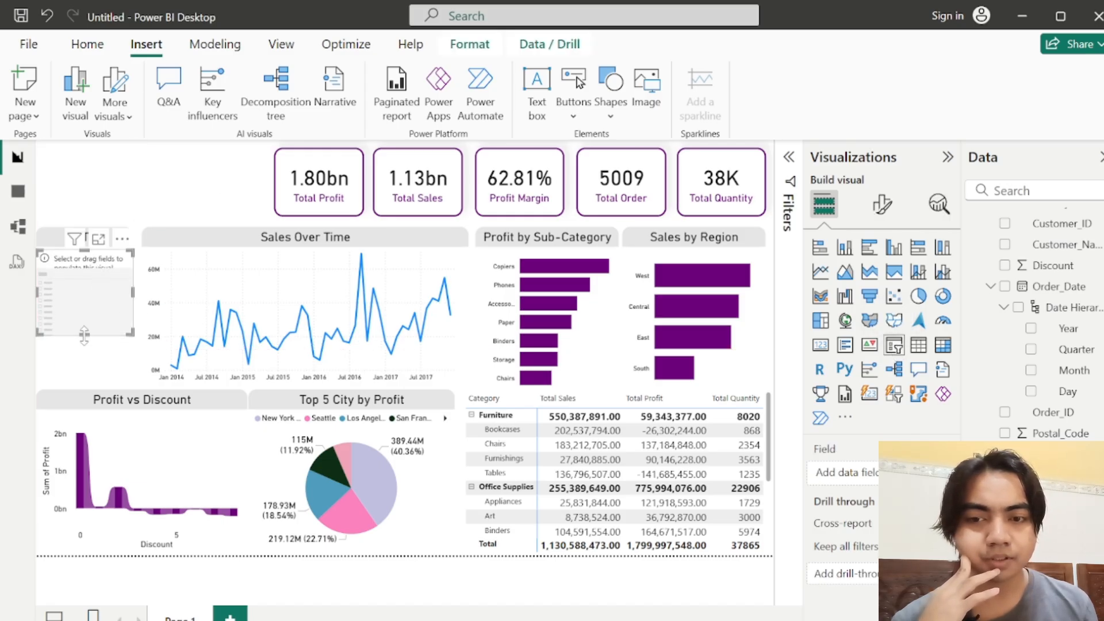
pyautogui.moveTo(84, 332); pyautogui.dragTo(86, 306)
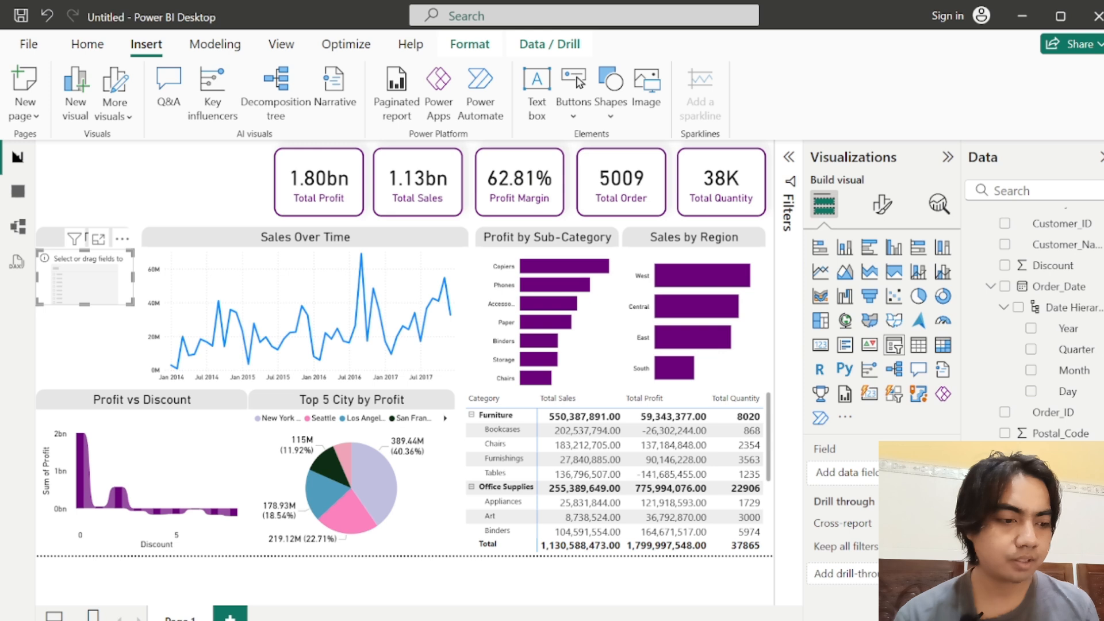
pyautogui.moveTo(1047, 539); pyautogui.dragTo(845, 473)
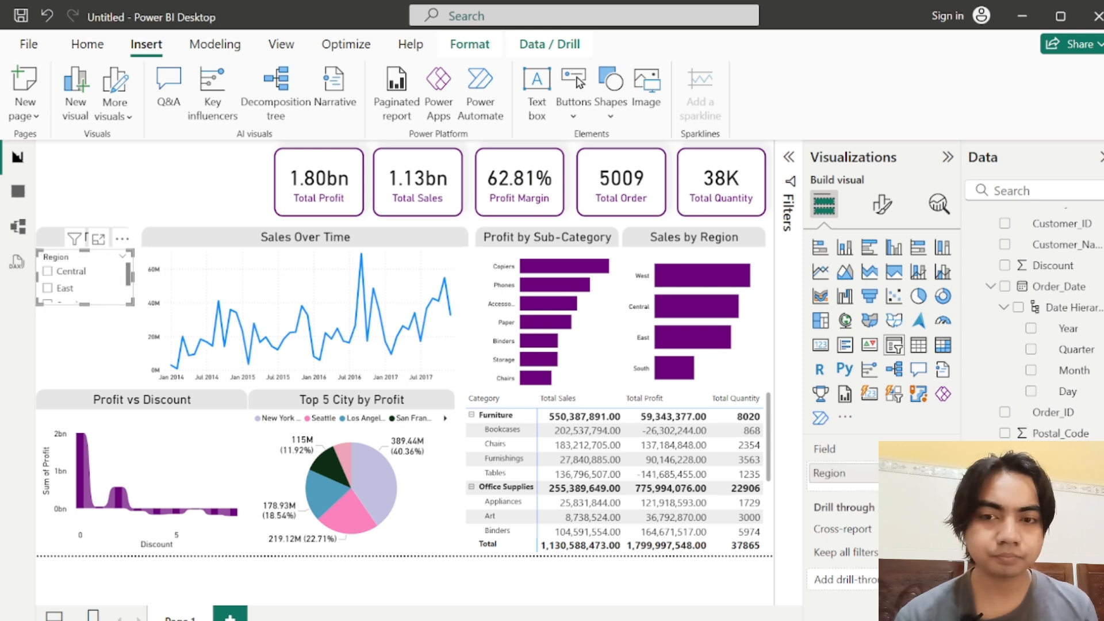
# Step: Set the Region slicer's style to Dropdown and collapse its slicer settings
pyautogui.click(882, 204)
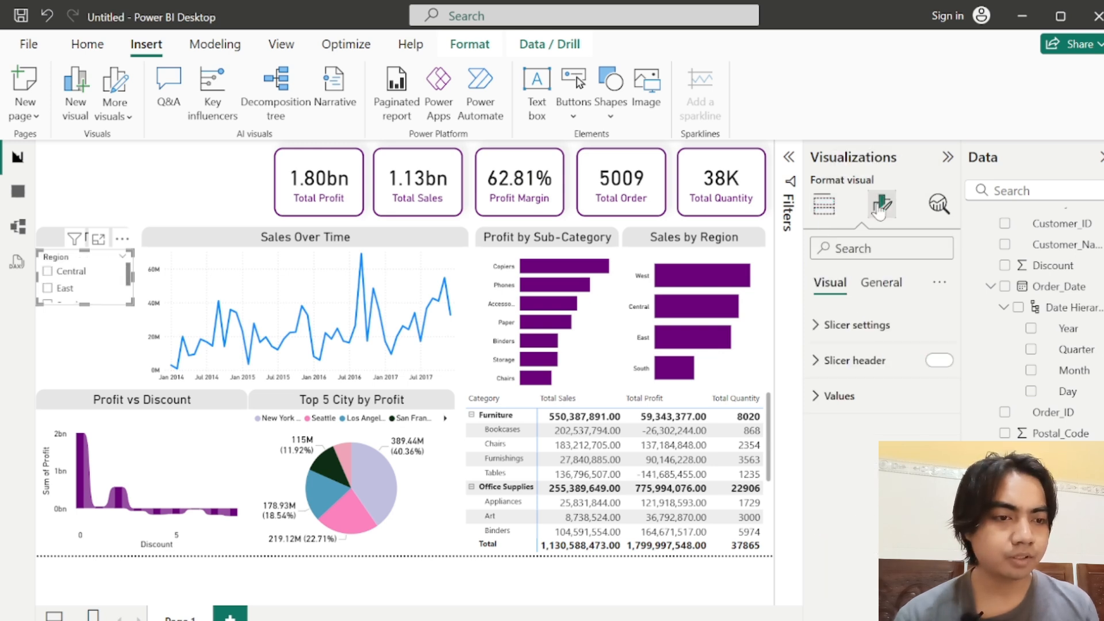
pyautogui.click(884, 326)
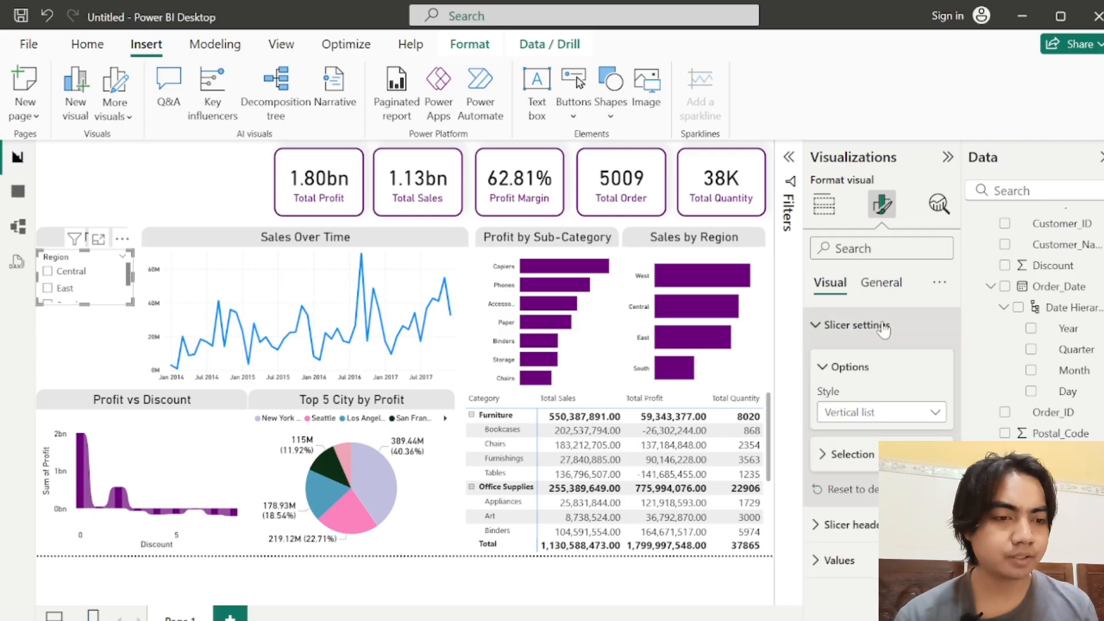
pyautogui.click(866, 412)
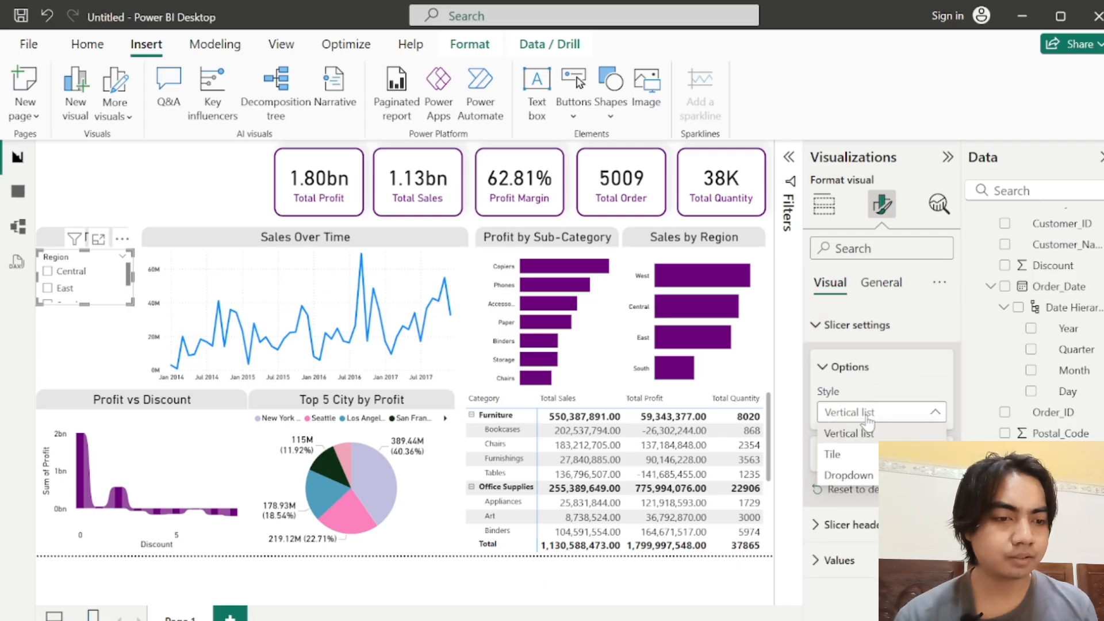
pyautogui.click(844, 477)
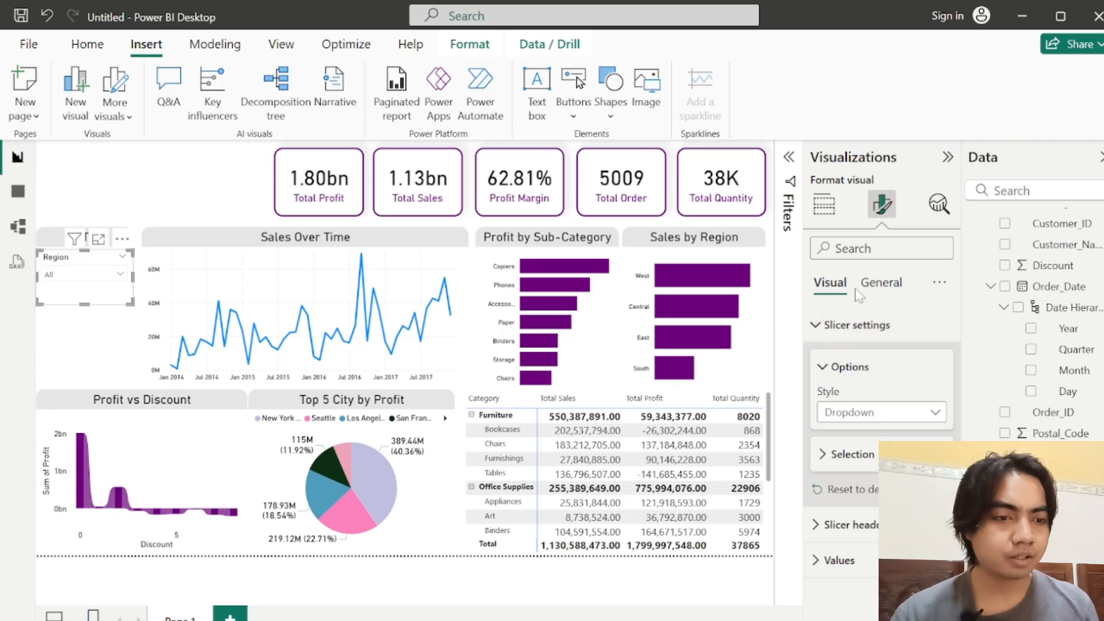
pyautogui.click(853, 326)
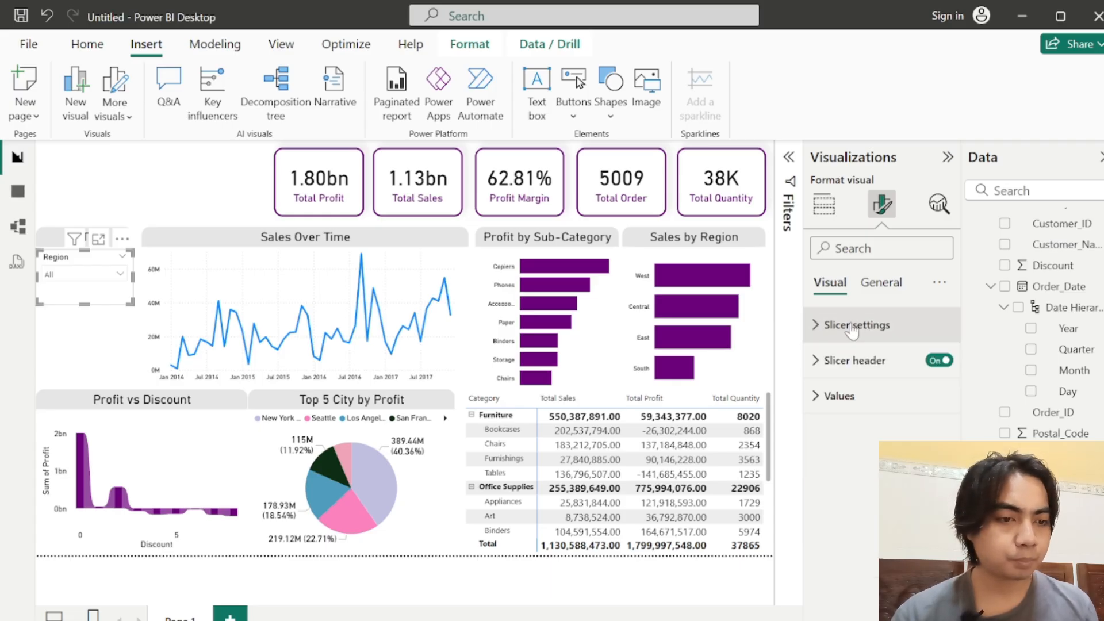
# Step: Set the font color of the Region slicer's values to white and collapse the values' font settings
pyautogui.click(826, 397)
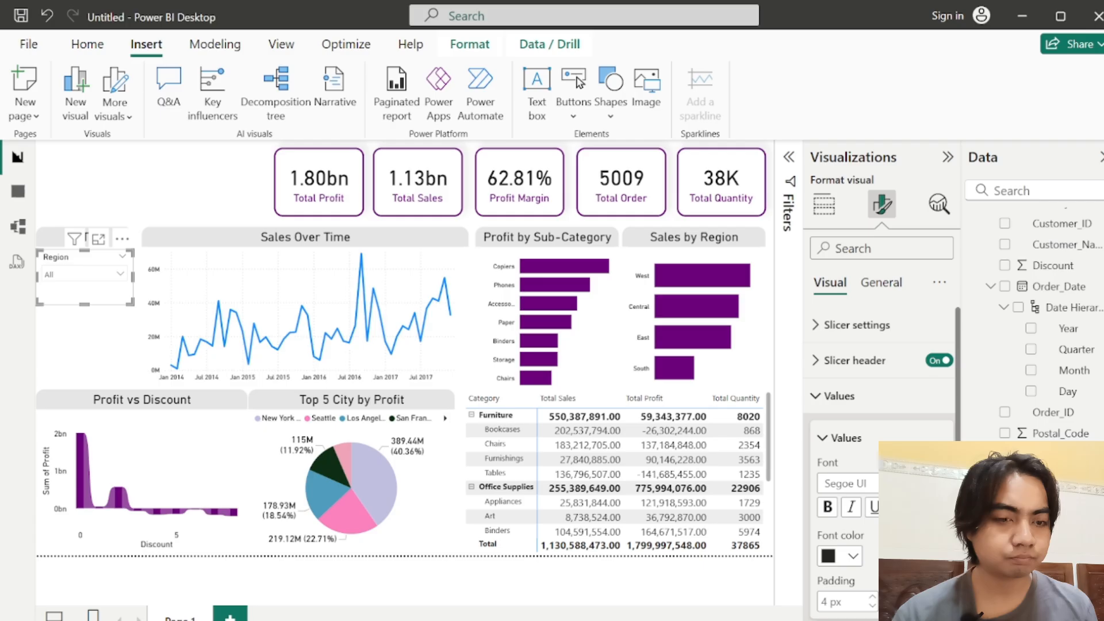
pyautogui.click(839, 556)
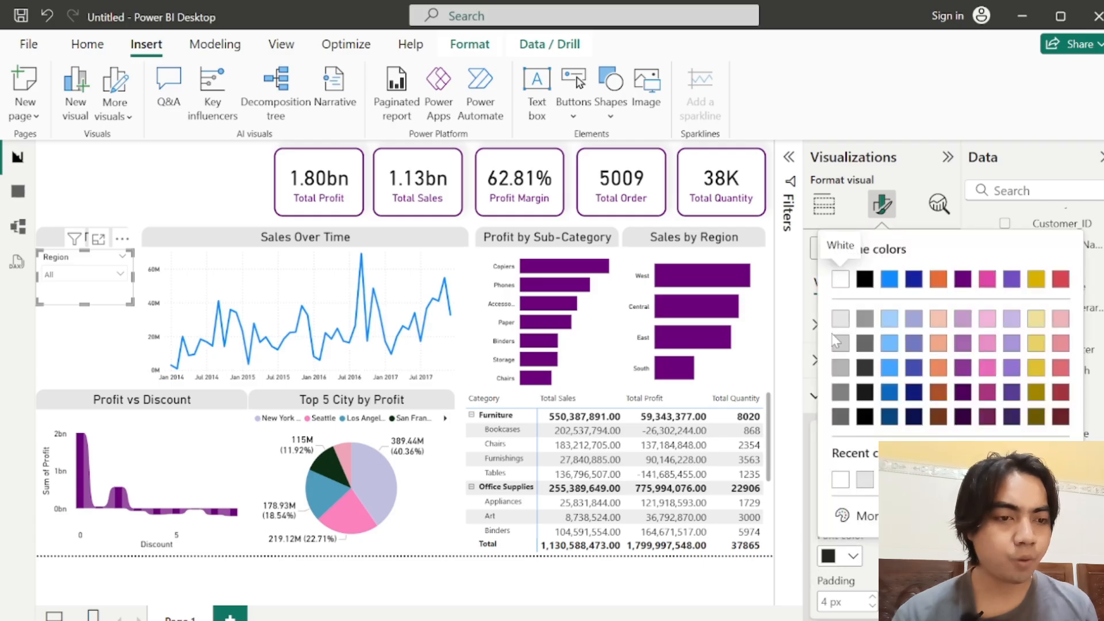
pyautogui.click(840, 281)
pyautogui.click(825, 442)
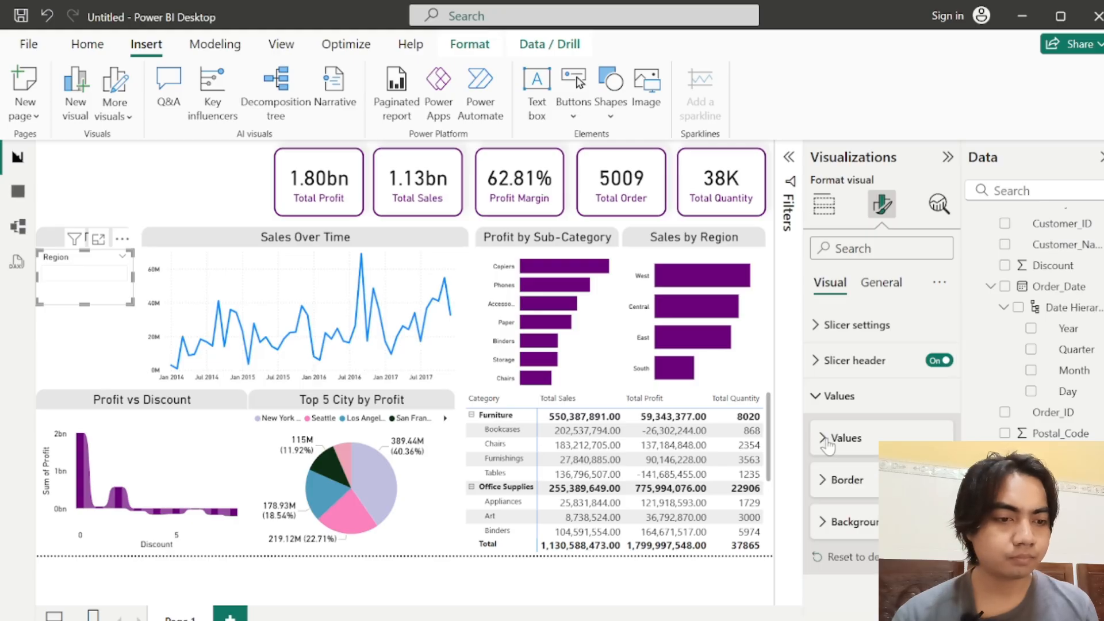
# Step: Fill the background of the Region slicer's values with a darker shade of the theme blue and shorten the slicer to fit
pyautogui.click(848, 527)
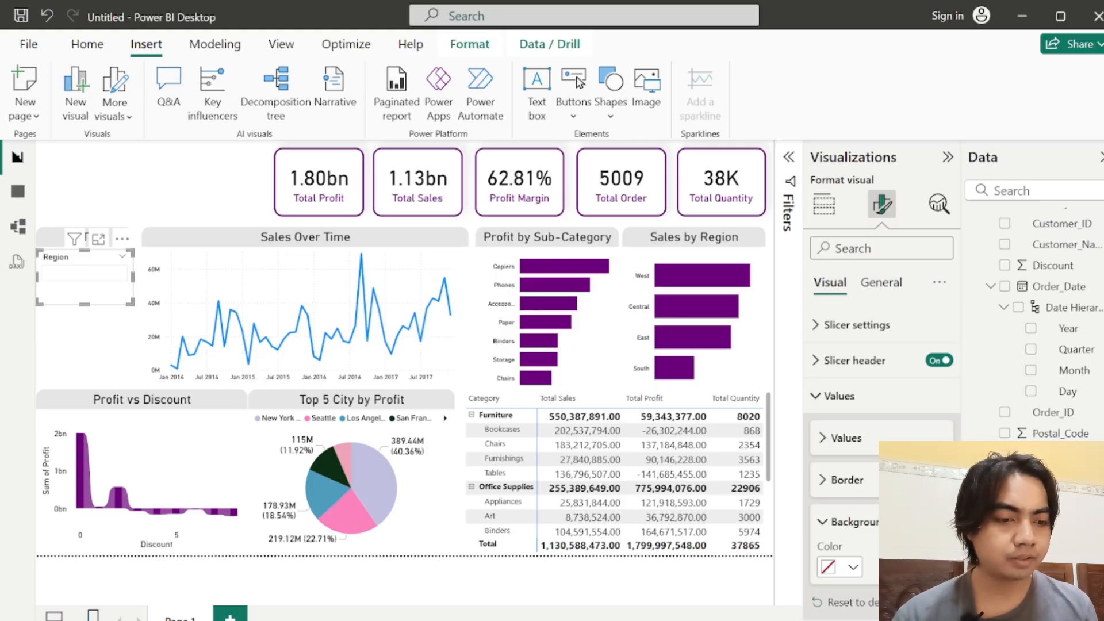
pyautogui.click(836, 569)
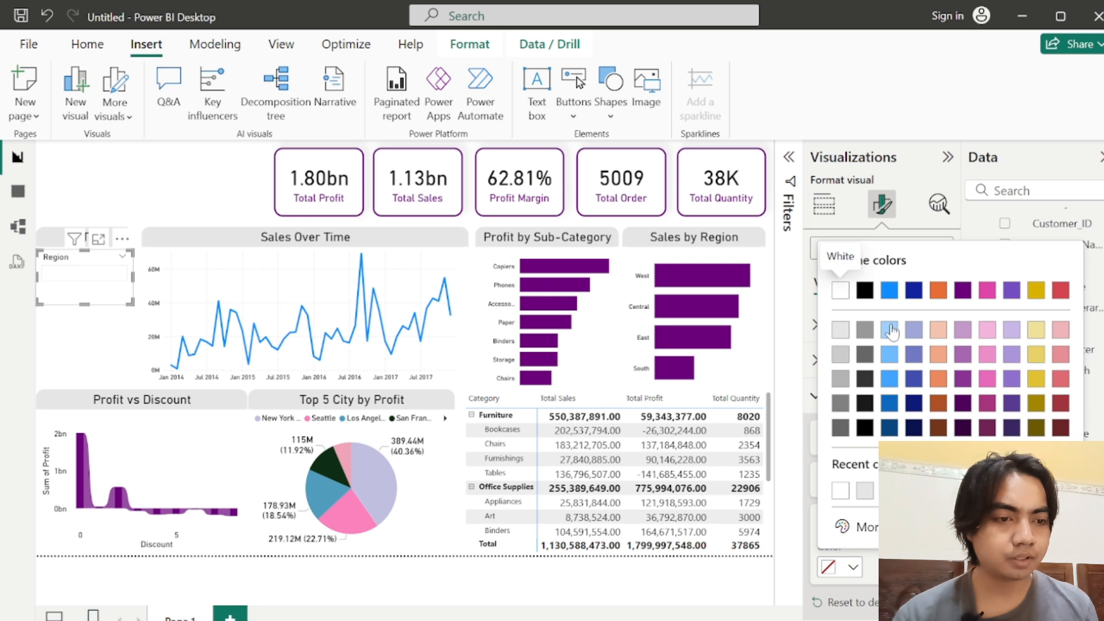
pyautogui.click(892, 335)
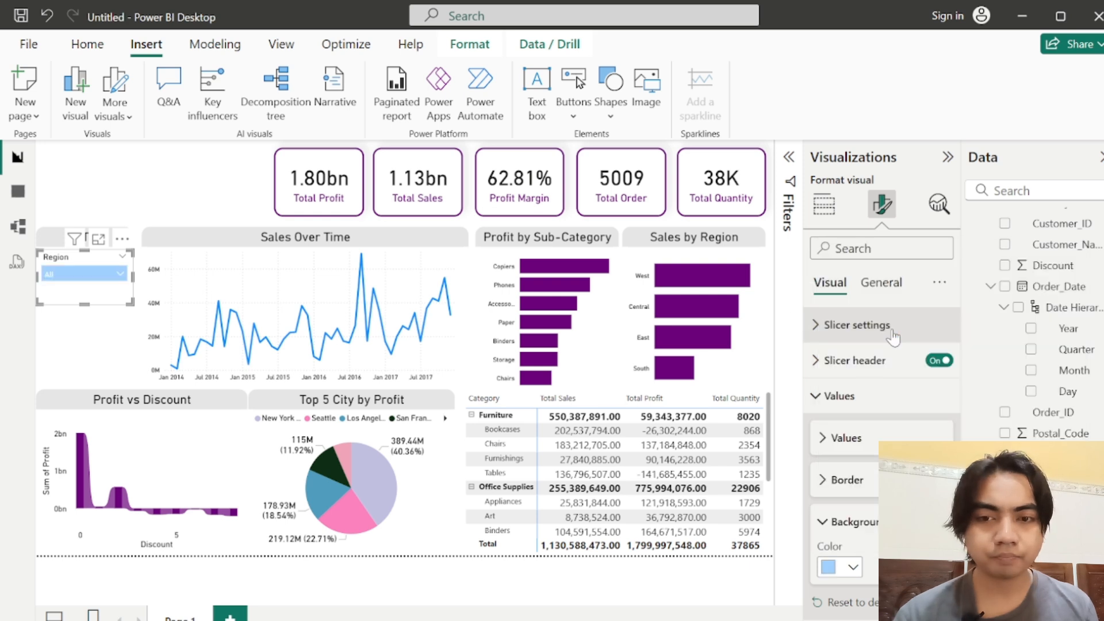
pyautogui.click(839, 569)
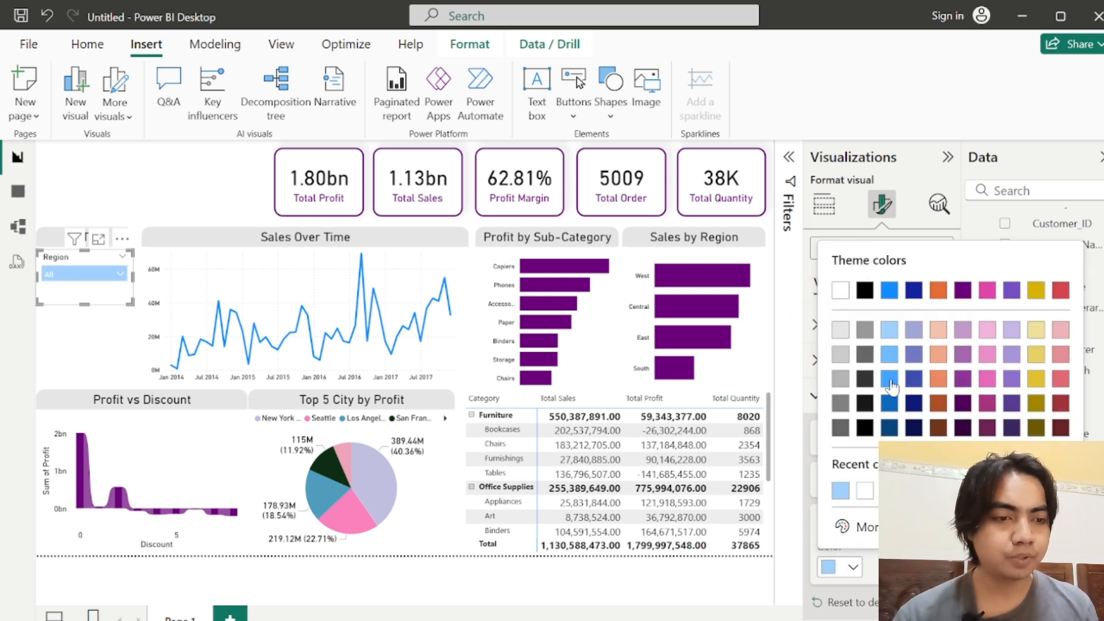
pyautogui.click(892, 387)
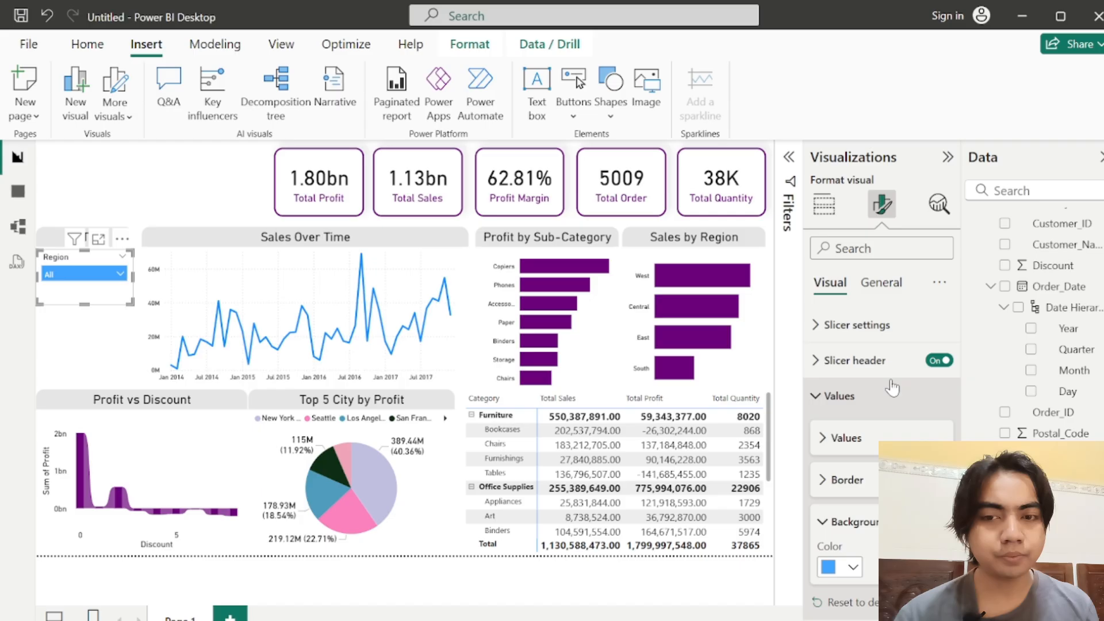
pyautogui.click(828, 569)
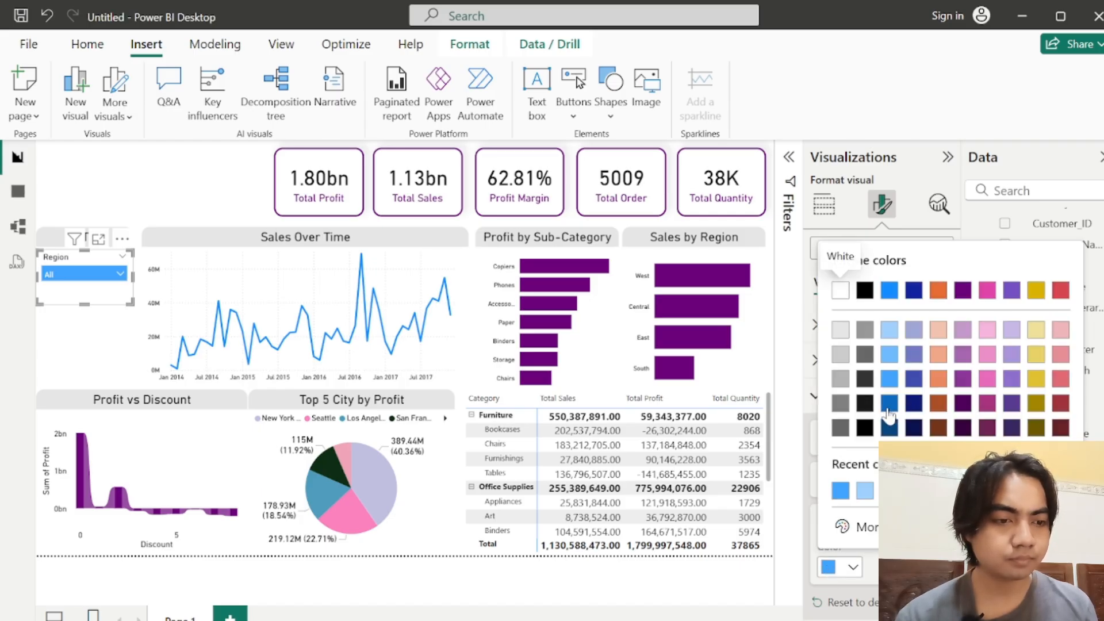
pyautogui.click(887, 412)
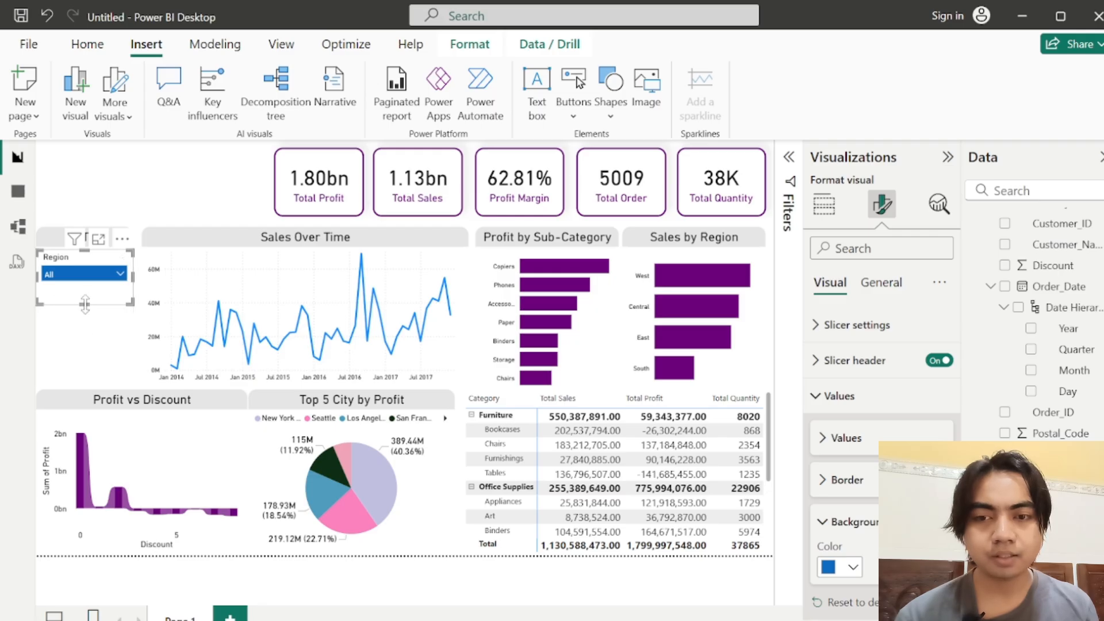
pyautogui.moveTo(84, 305); pyautogui.dragTo(84, 290)
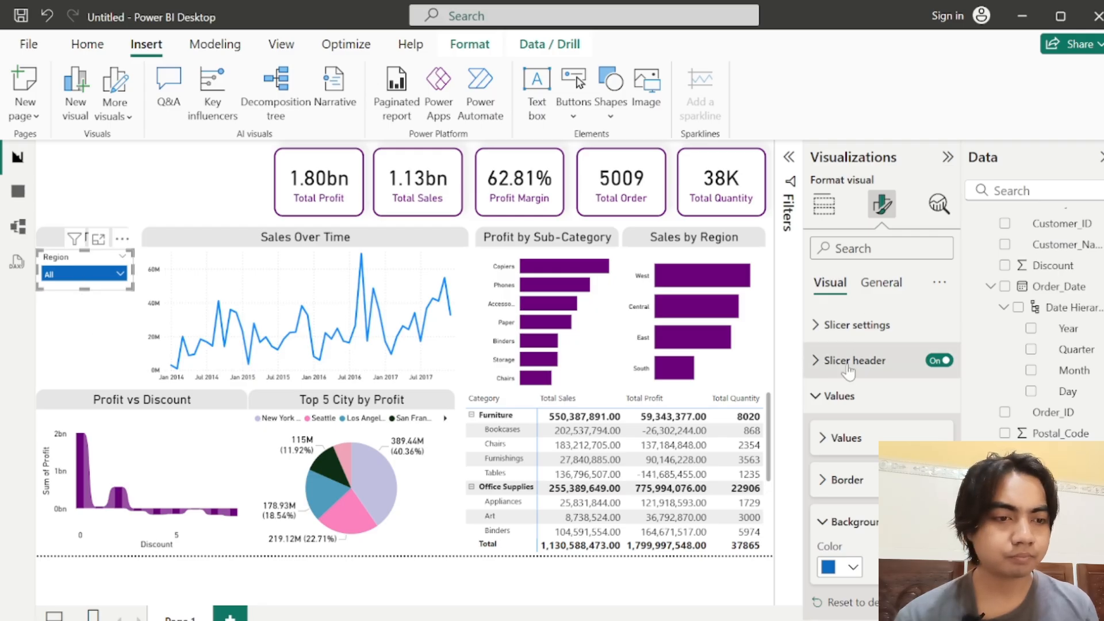
# Step: Give the Region slicer's header a light grey background
pyautogui.click(823, 395)
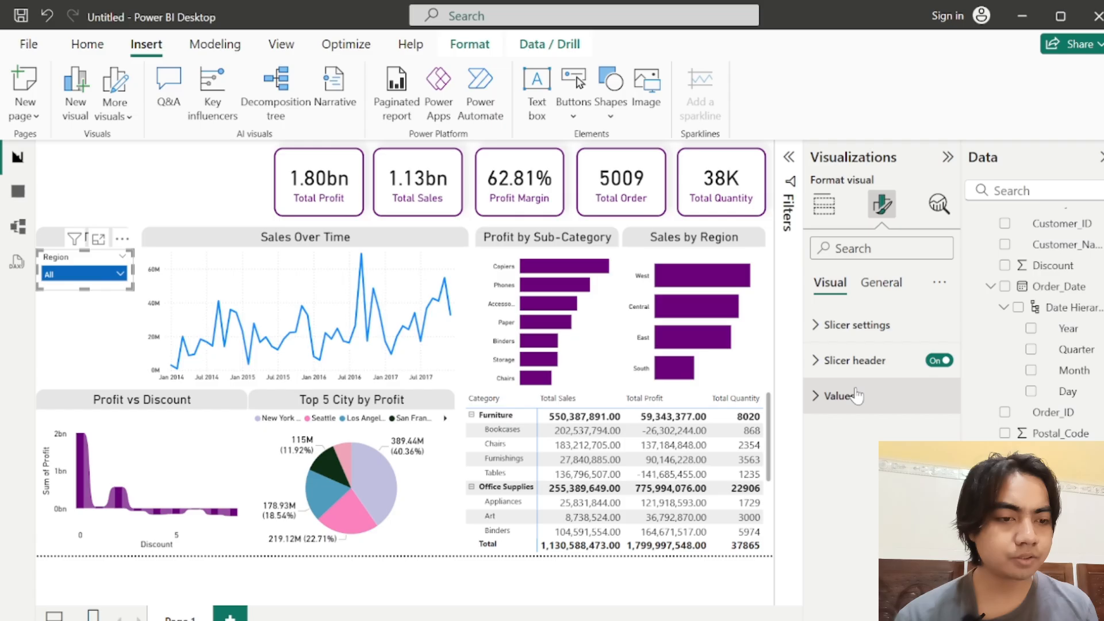
pyautogui.click(825, 368)
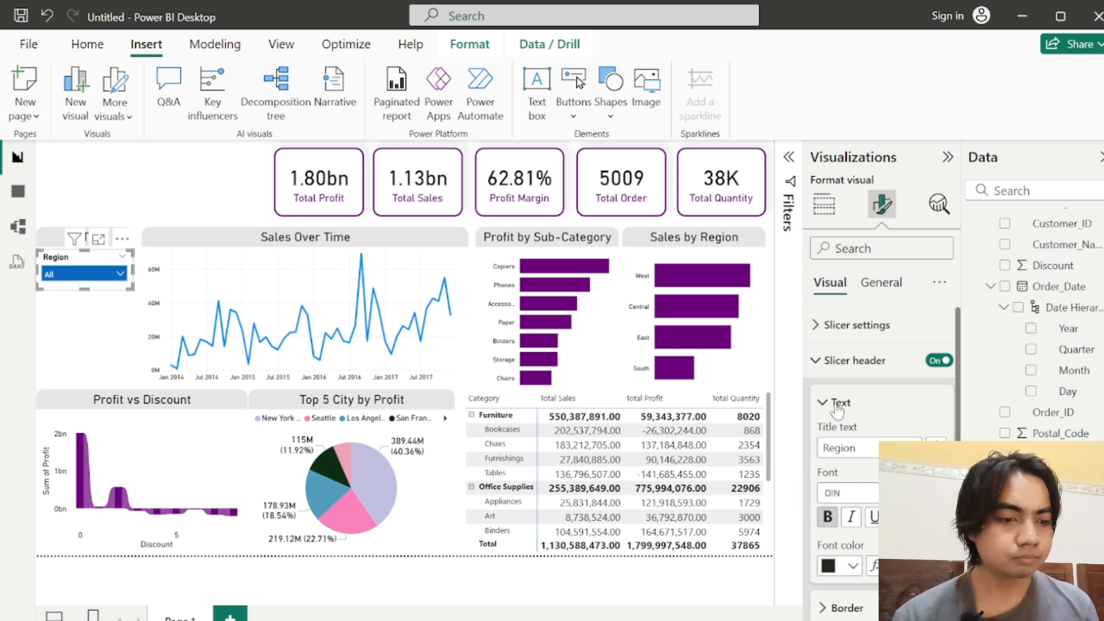
pyautogui.scroll(-3, 959, 422)
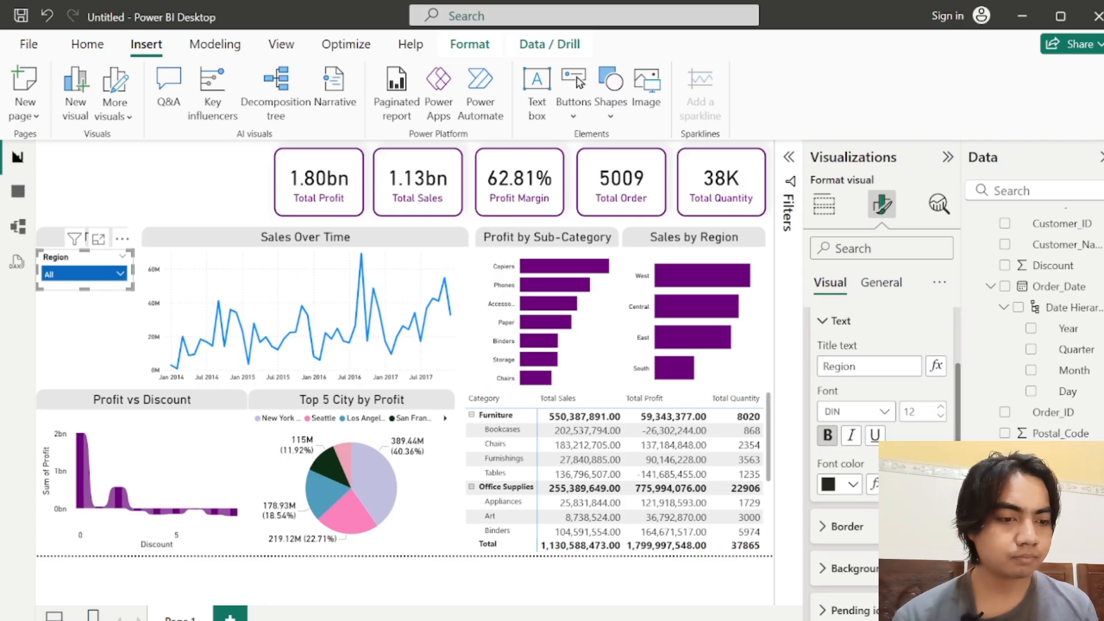
pyautogui.click(872, 515)
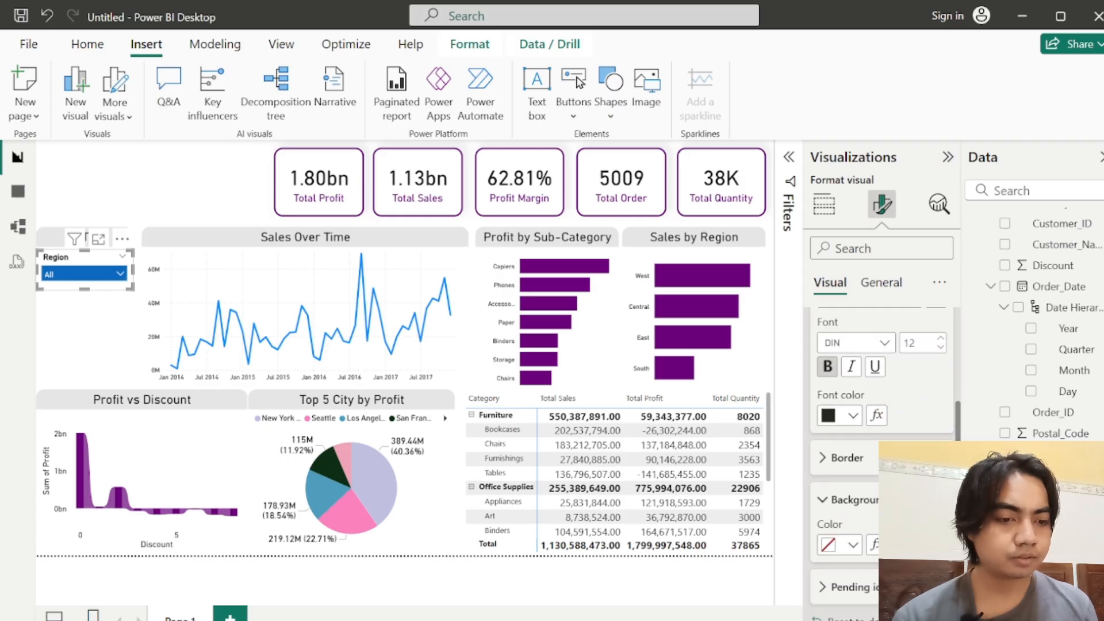
pyautogui.click(838, 545)
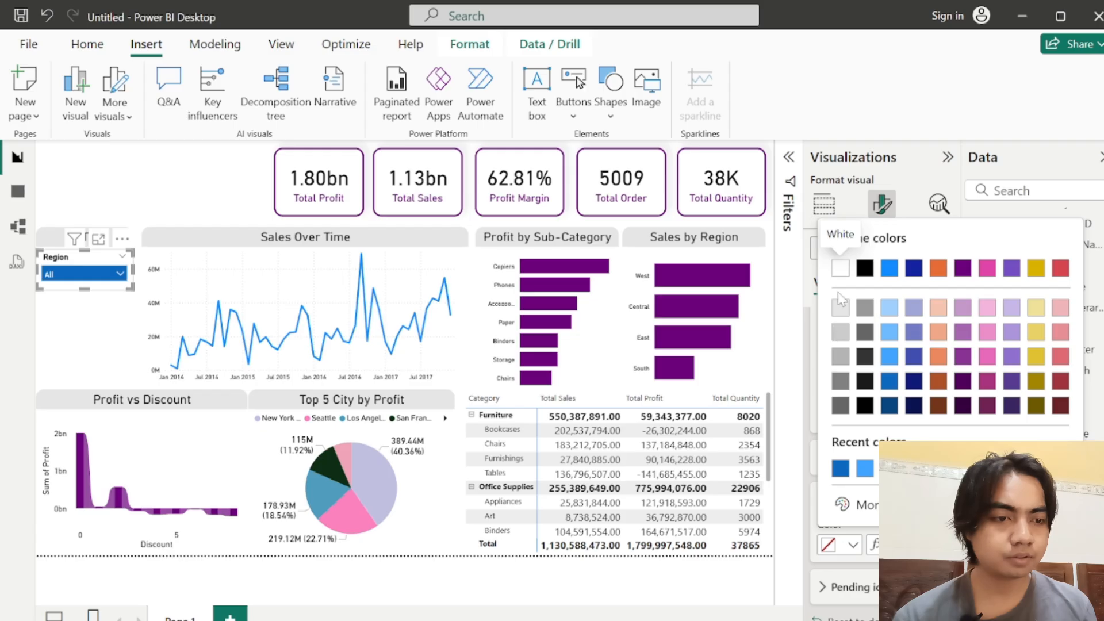
pyautogui.click(840, 309)
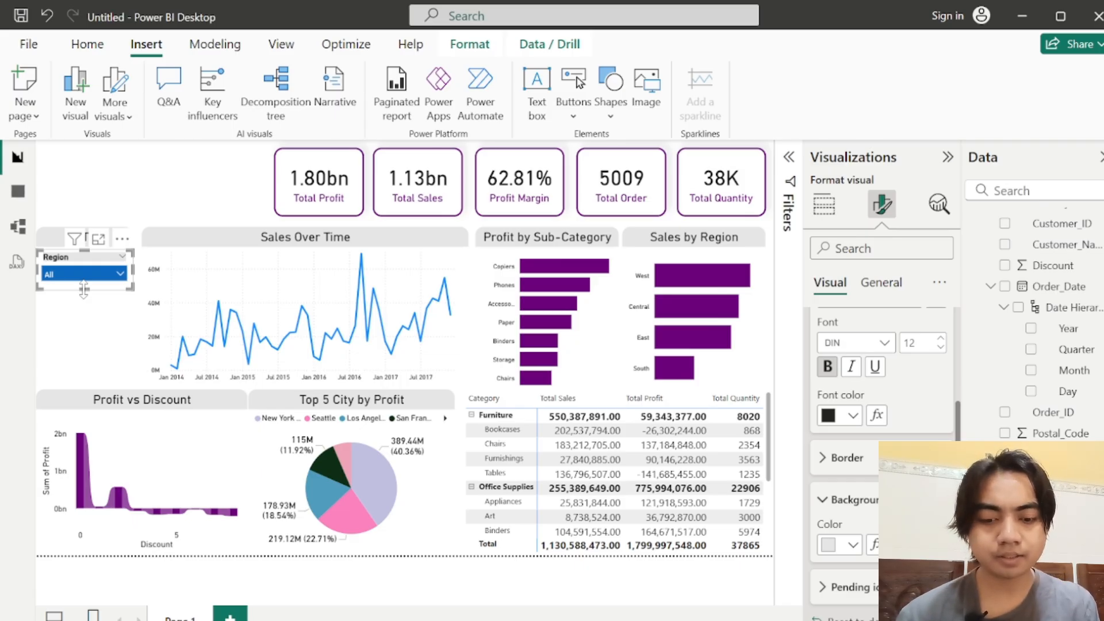
# Step: Duplicate the Region slicer twice and stack the copies directly beneath the original in the FILTER panel
pyautogui.hotkey('ctrl', 'c')
pyautogui.hotkey('ctrl', 'v')
pyautogui.hotkey('ctrl', 'v')
pyautogui.moveTo(91, 278); pyautogui.dragTo(81, 389)
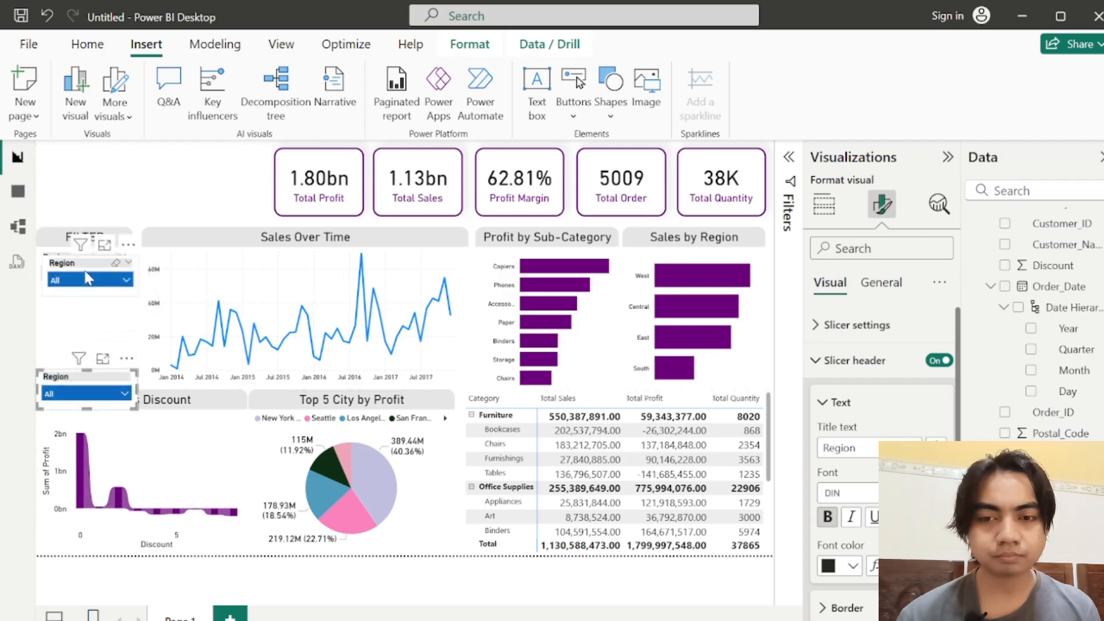
pyautogui.moveTo(87, 279); pyautogui.dragTo(79, 308)
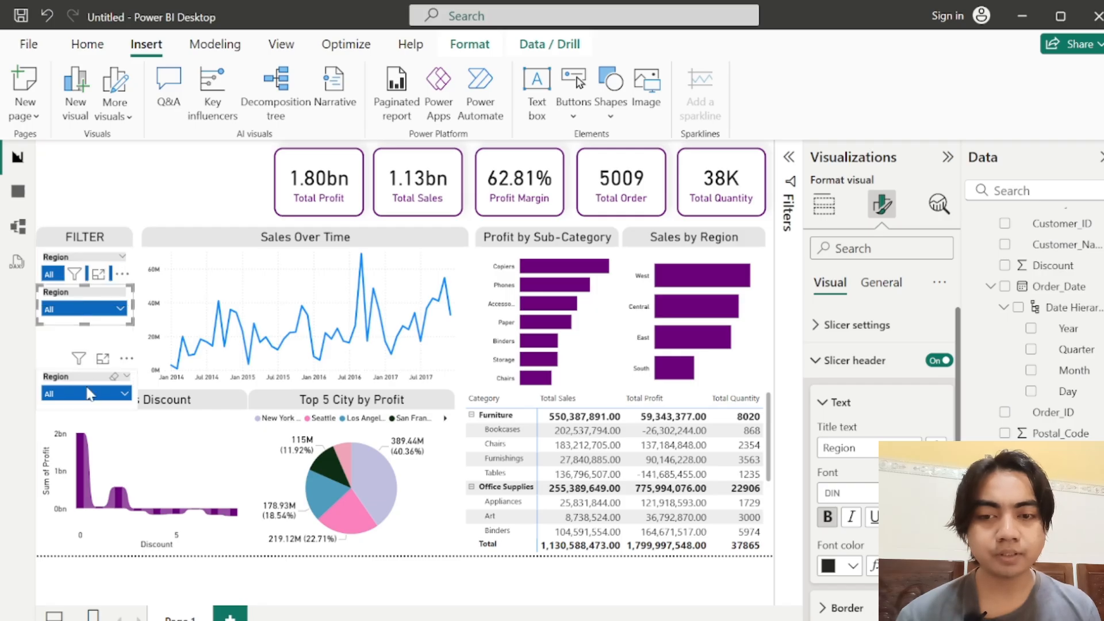
pyautogui.moveTo(87, 392); pyautogui.dragTo(132, 351)
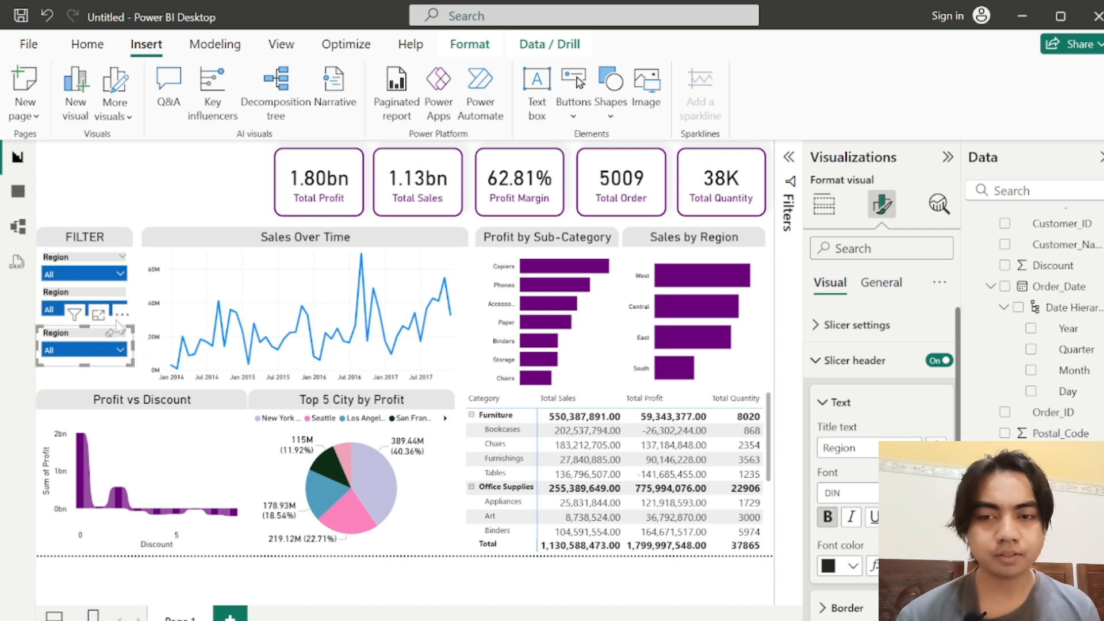
# Step: Replace the Region field with Category in the middle slicer of the FILTER panel
pyautogui.click(53, 295)
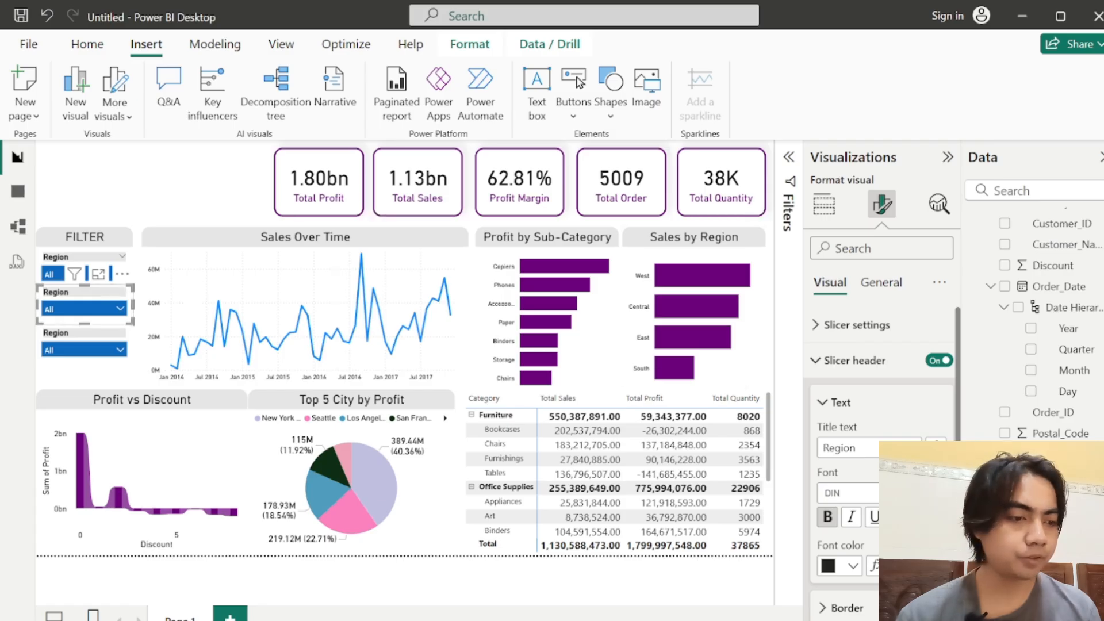
pyautogui.scroll(5, 1035, 322)
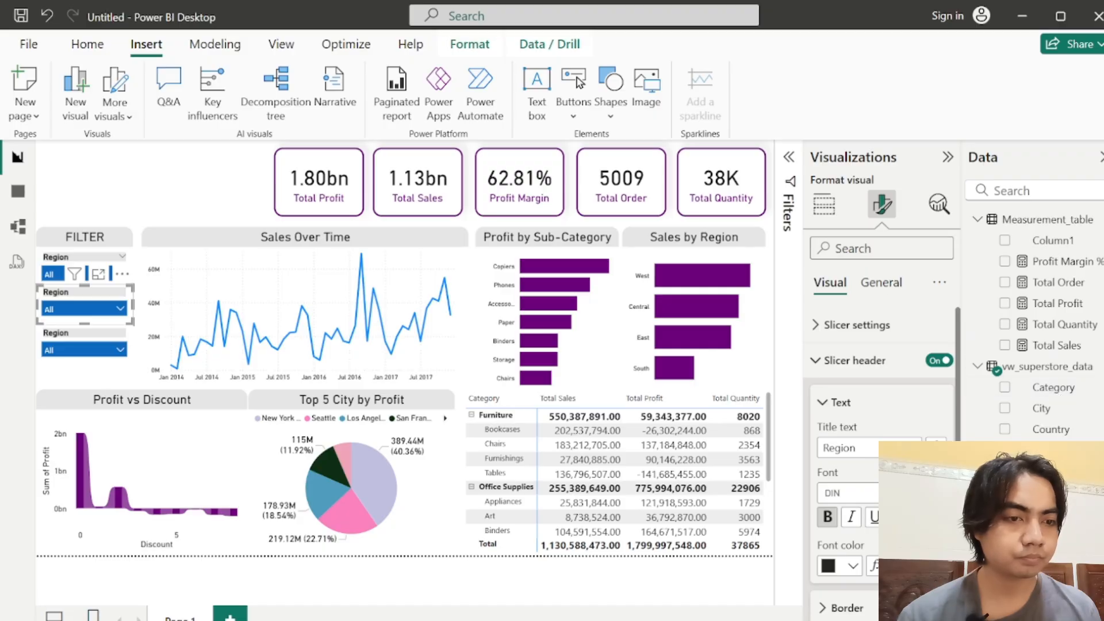
pyautogui.click(824, 207)
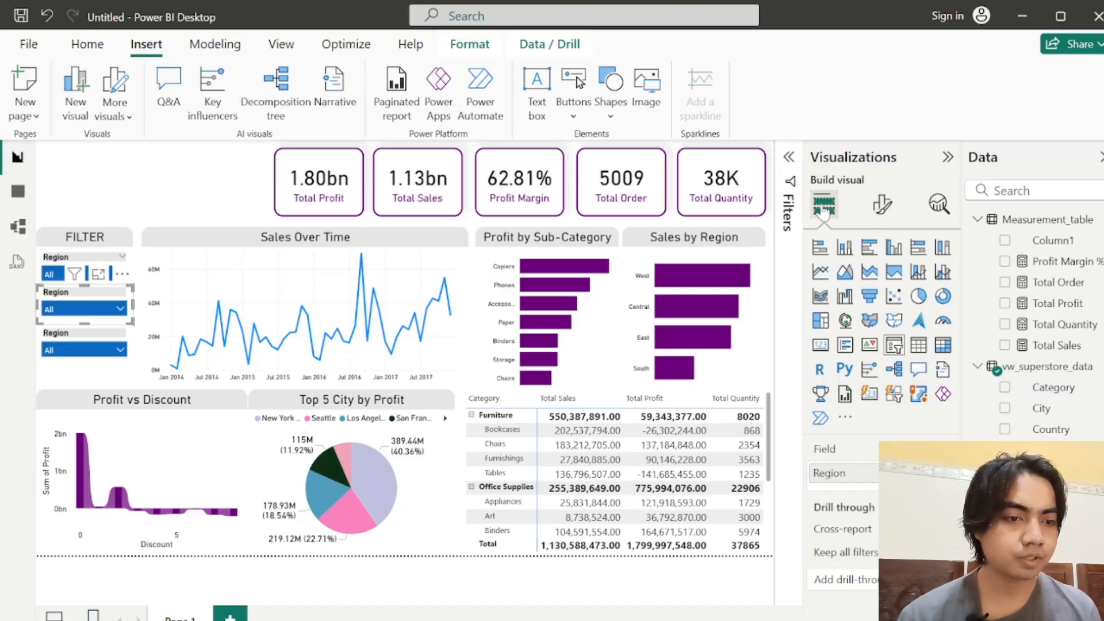
pyautogui.moveTo(1024, 397); pyautogui.dragTo(828, 486)
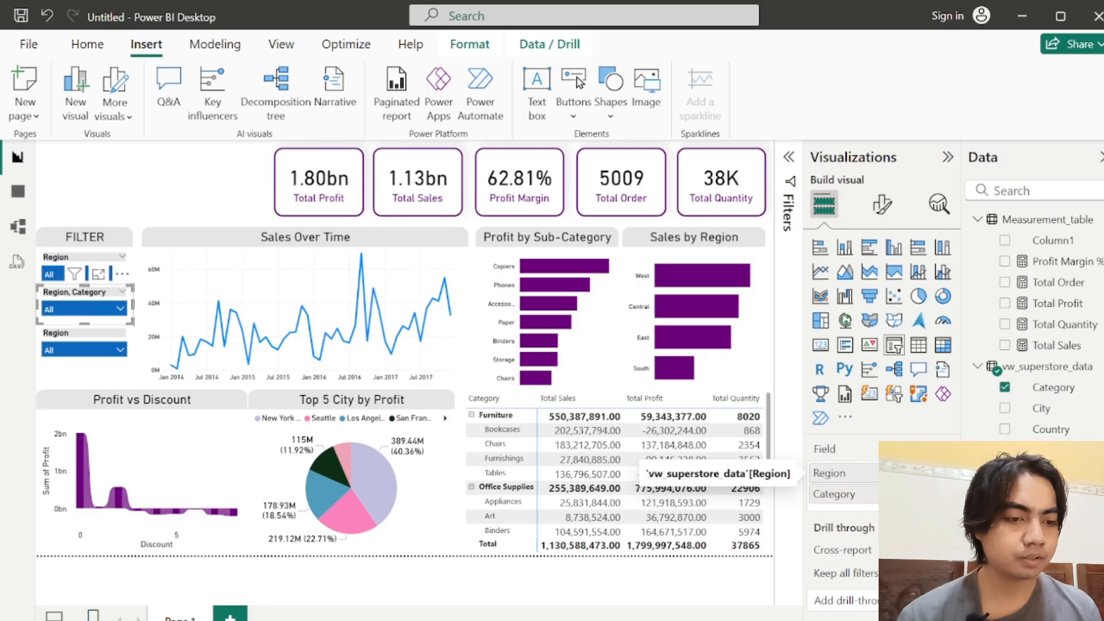
pyautogui.click(944, 473)
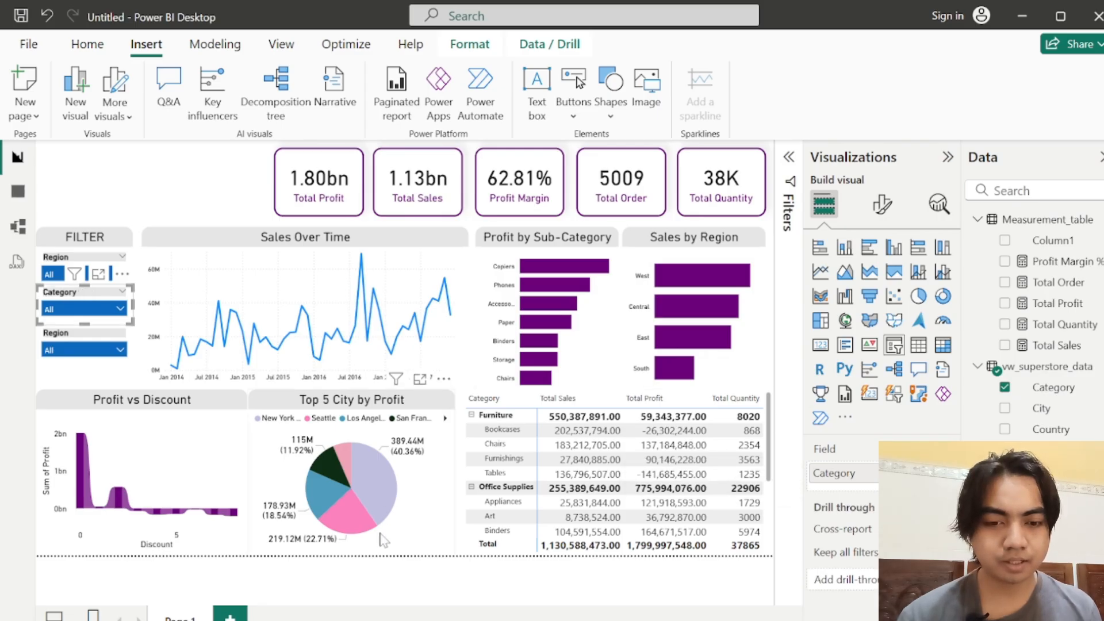
# Step: Replace the Region field with Segment in the lowest slicer of the FILTER panel and deselect it
pyautogui.click(120, 349)
pyautogui.click(130, 351)
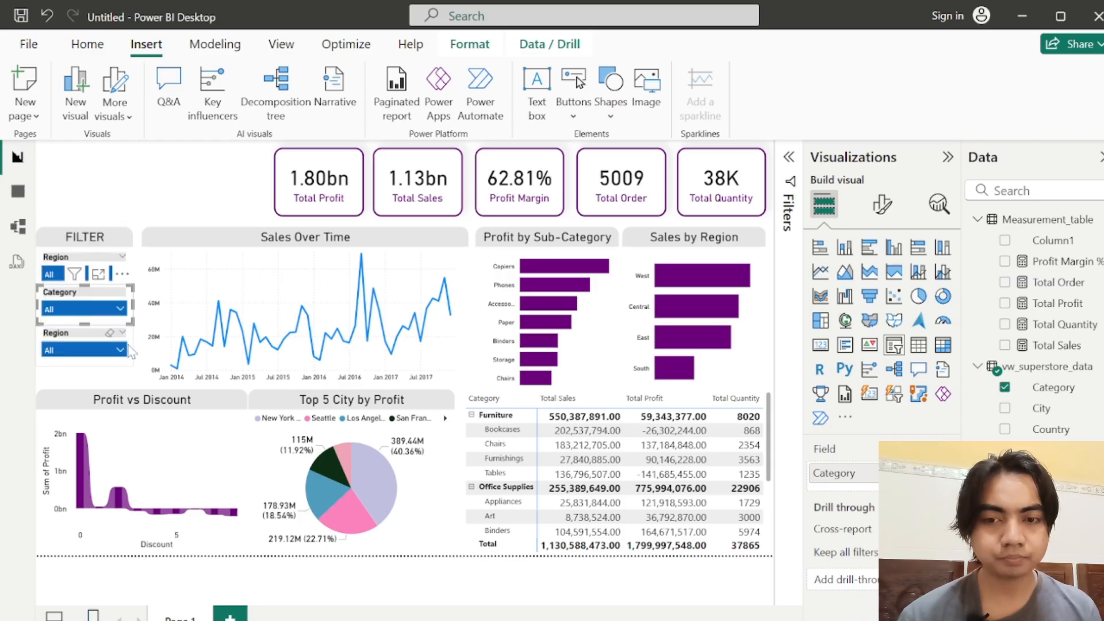
pyautogui.click(132, 352)
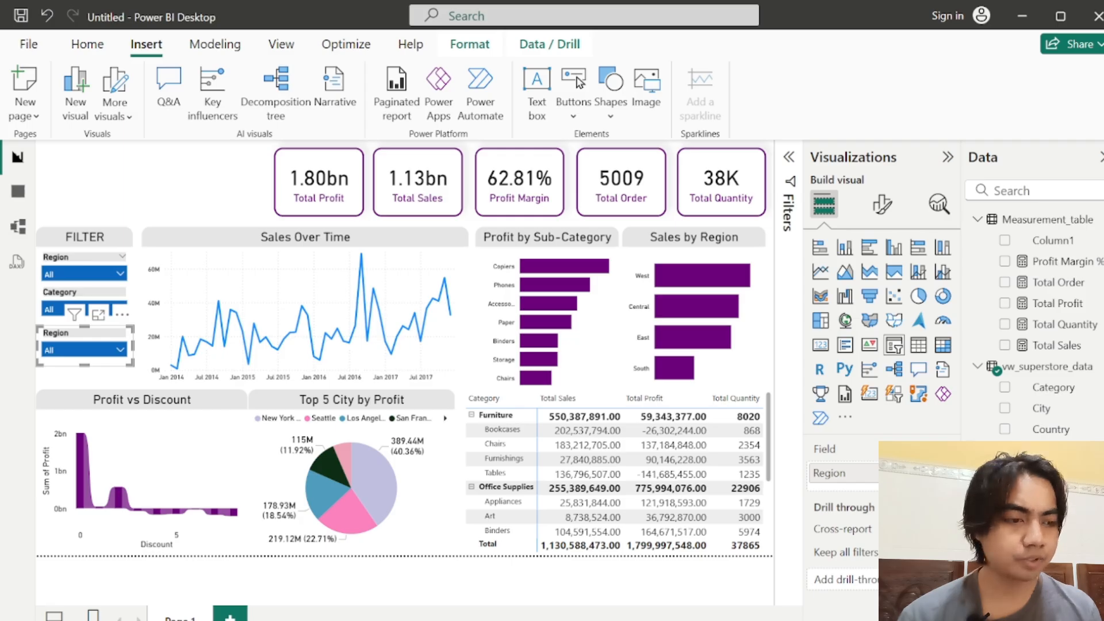
pyautogui.scroll(-5, 1035, 345)
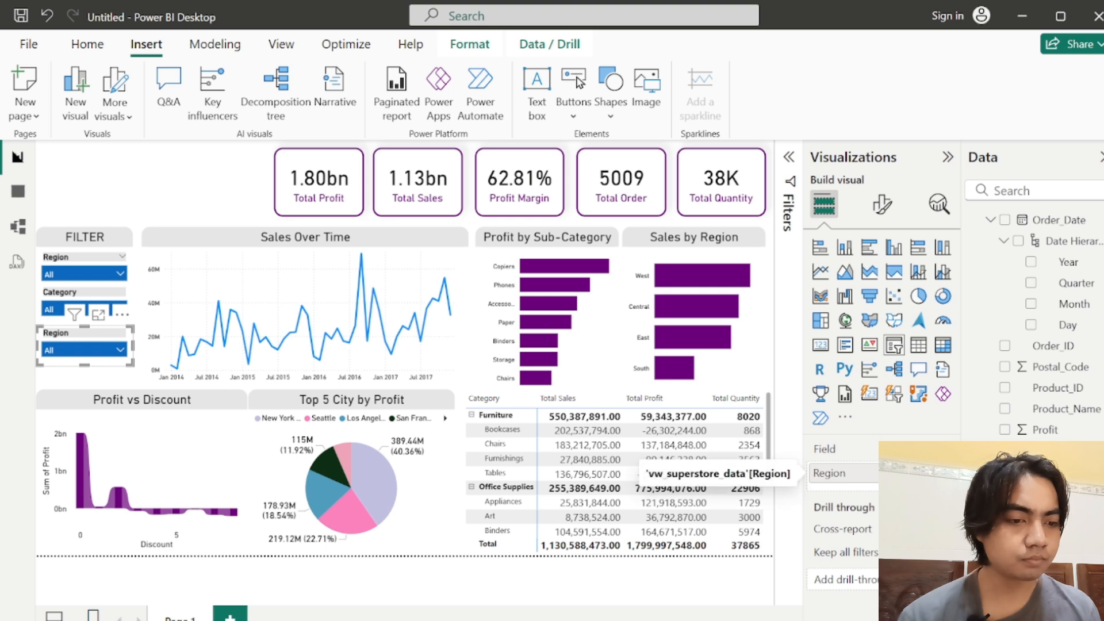
pyautogui.click(948, 472)
pyautogui.moveTo(1053, 535); pyautogui.dragTo(849, 474)
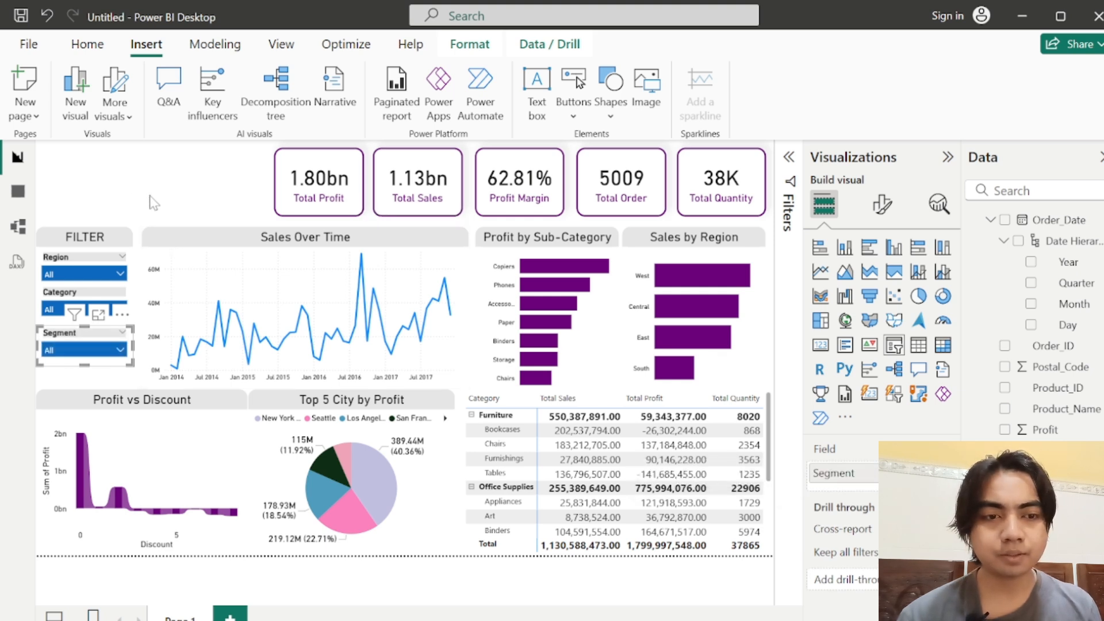
pyautogui.click(156, 206)
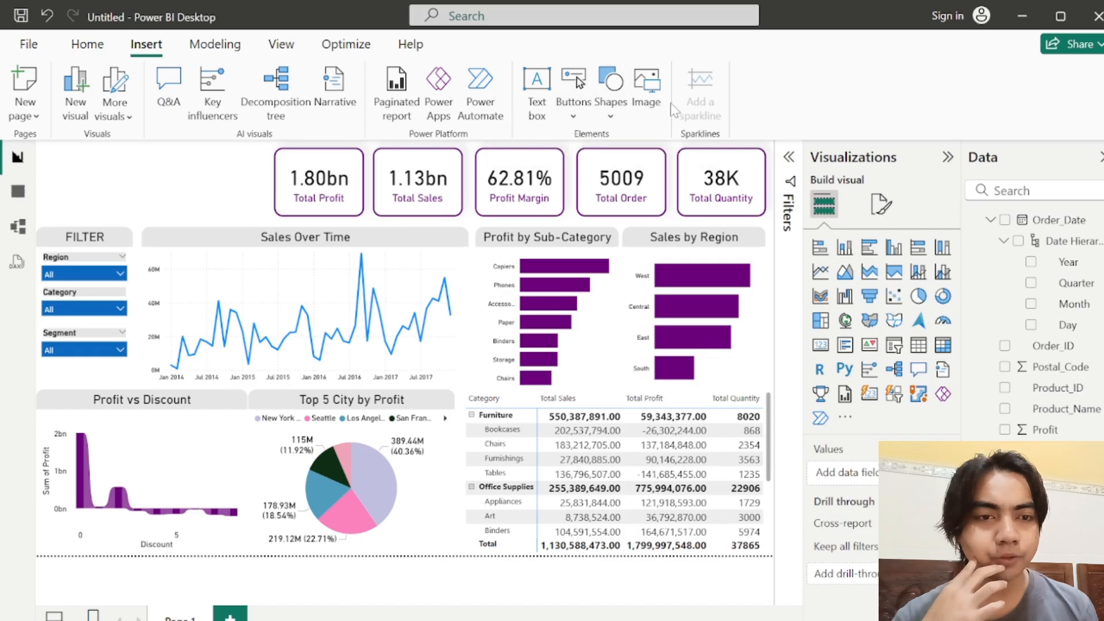
# Step: Insert a blank button and widen it across the empty space before the Total Profit card
pyautogui.click(576, 105)
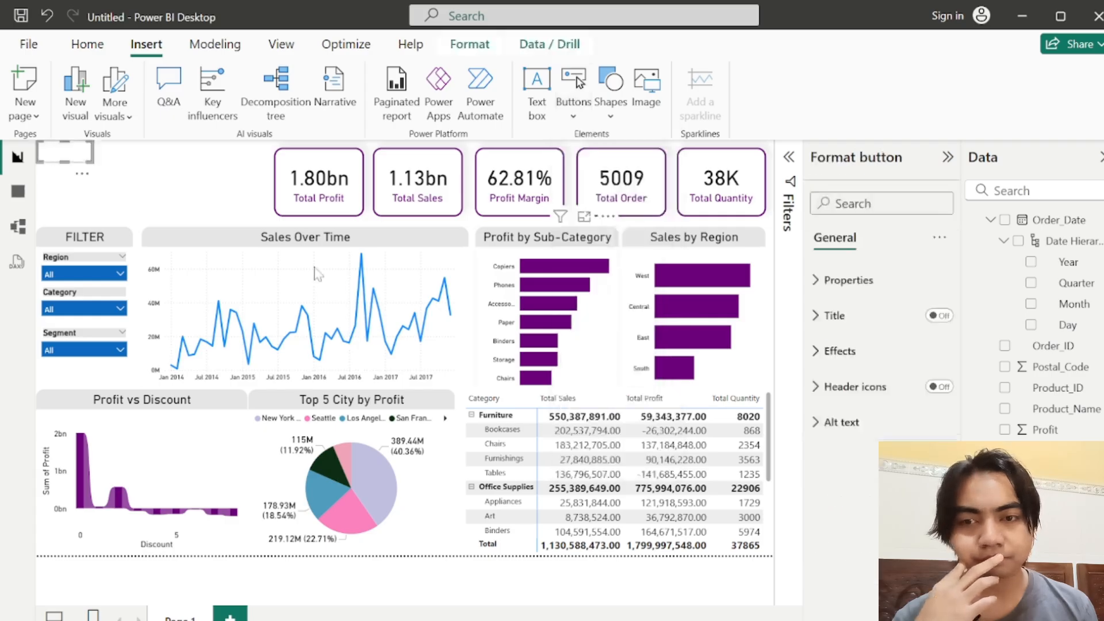
pyautogui.click(607, 370)
pyautogui.moveTo(86, 157); pyautogui.dragTo(268, 176)
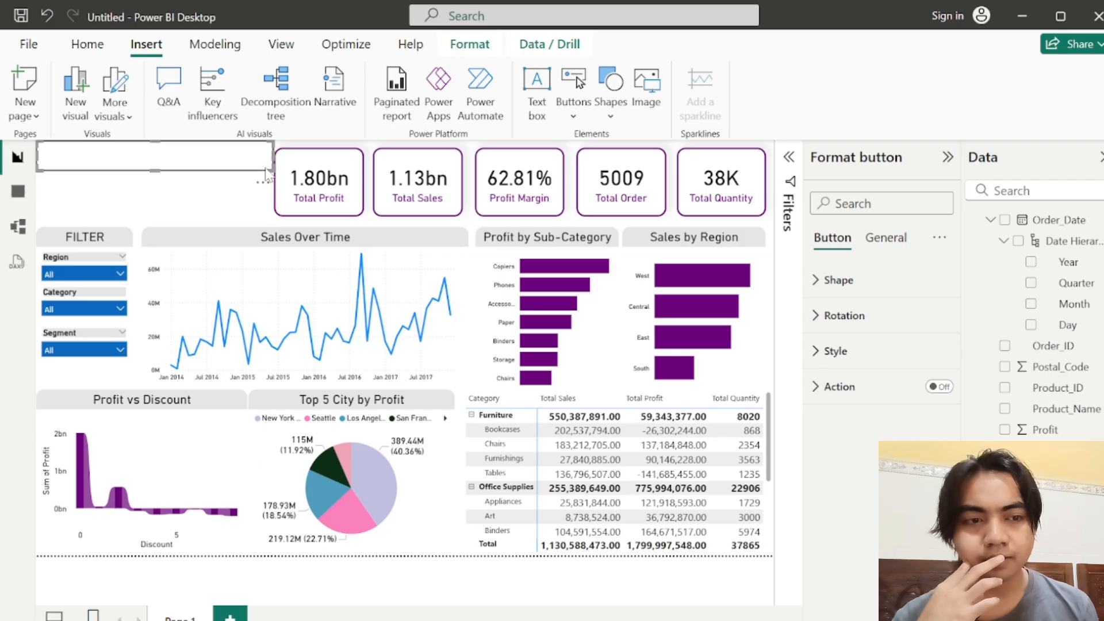
# Step: Label the blank button SUPERSTORE with font size 30 in the Georgia font
pyautogui.click(828, 349)
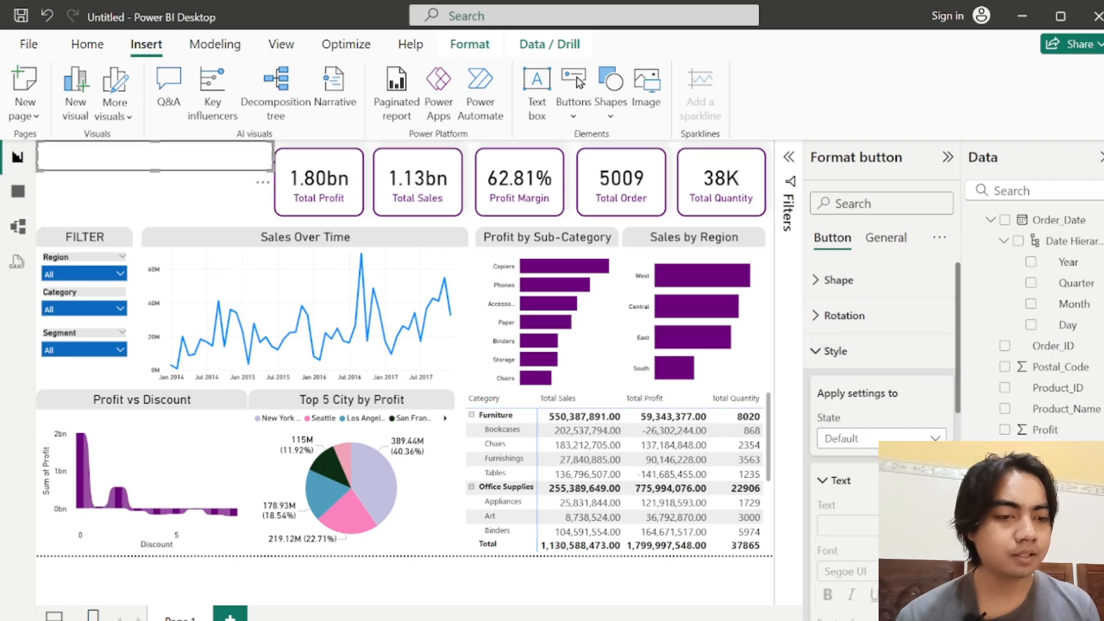
pyautogui.click(881, 526)
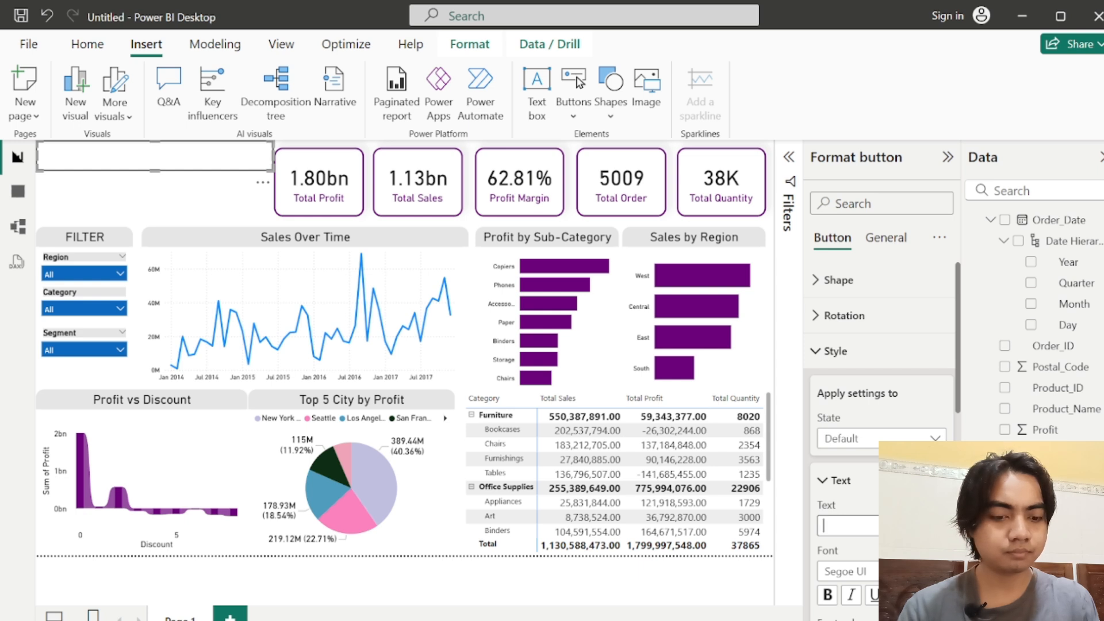
pyautogui.write('PERSTORE')
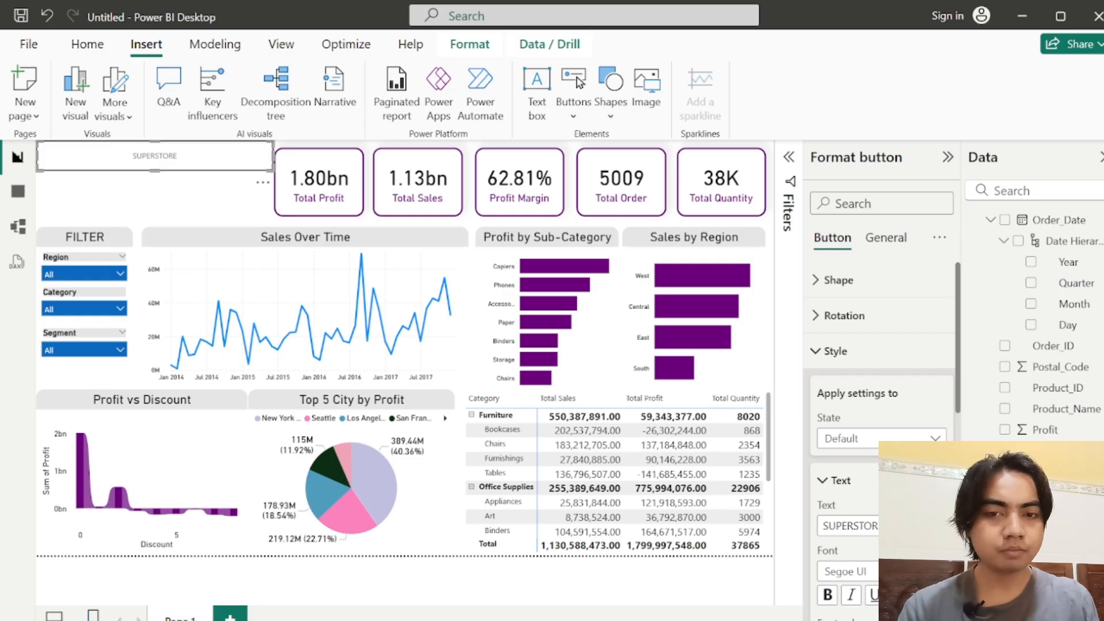
pyautogui.write('30')
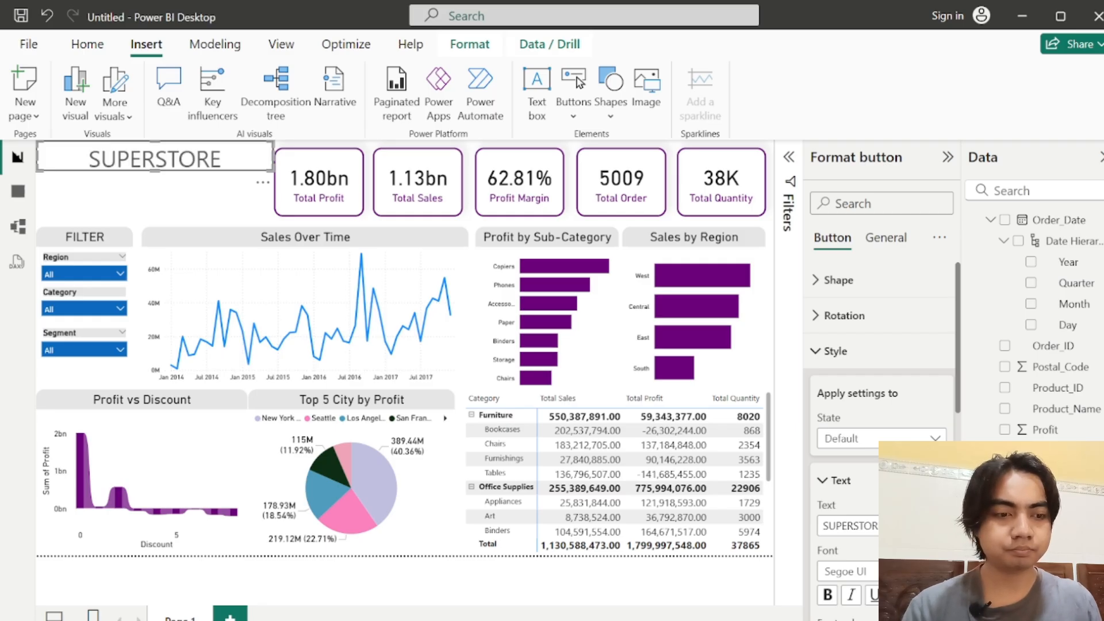
pyautogui.click(865, 573)
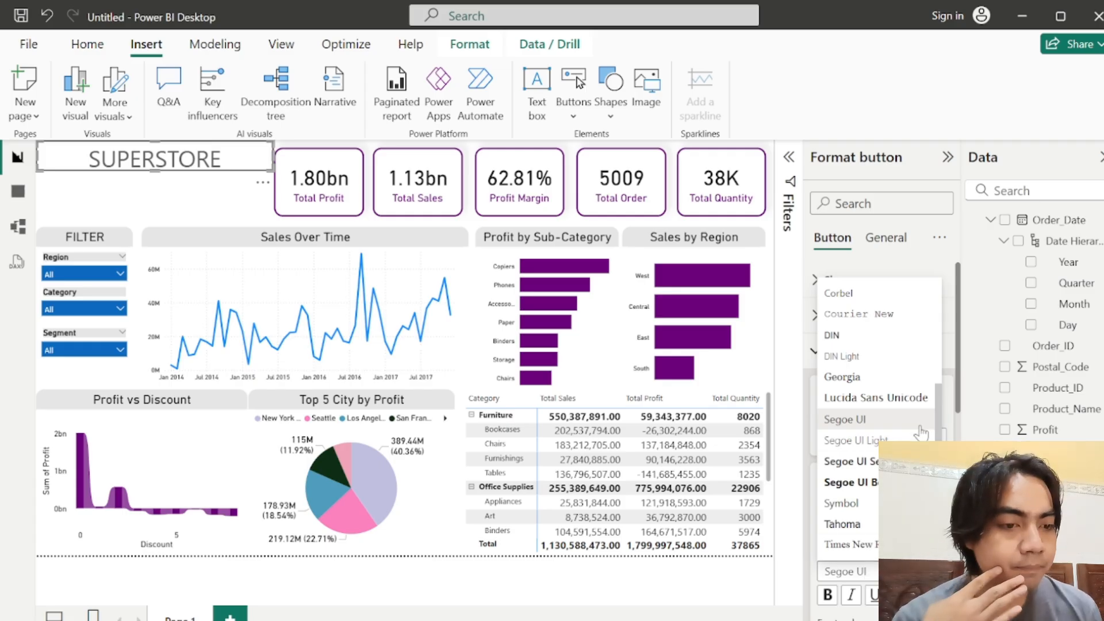
pyautogui.click(867, 378)
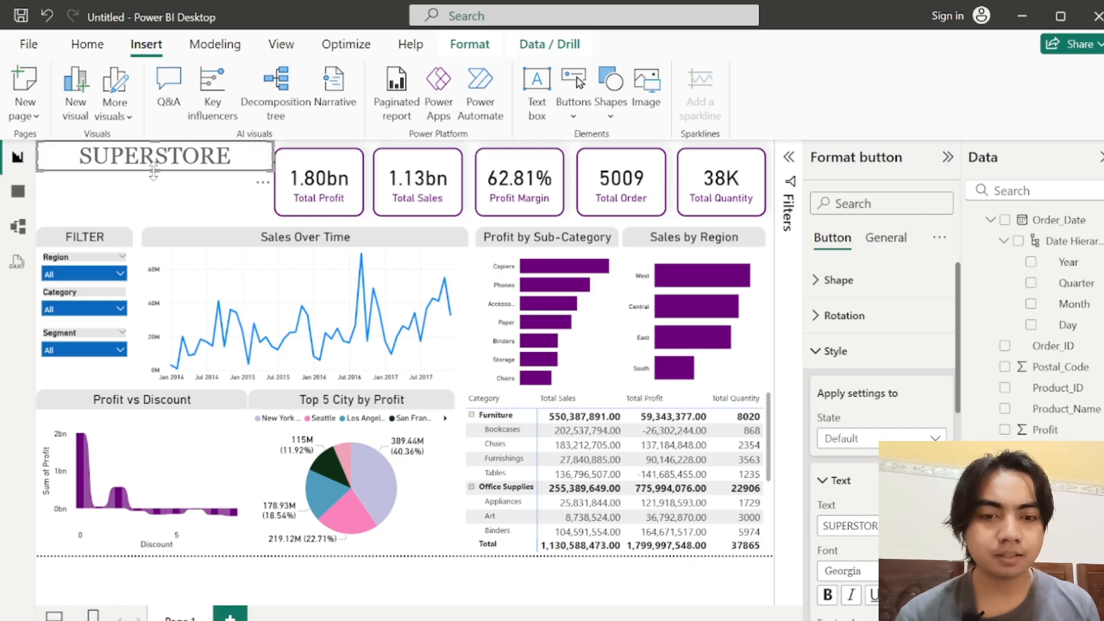
# Step: Make the SUPERSTORE title bold and set its font color to dark purple #573b92
pyautogui.click(828, 595)
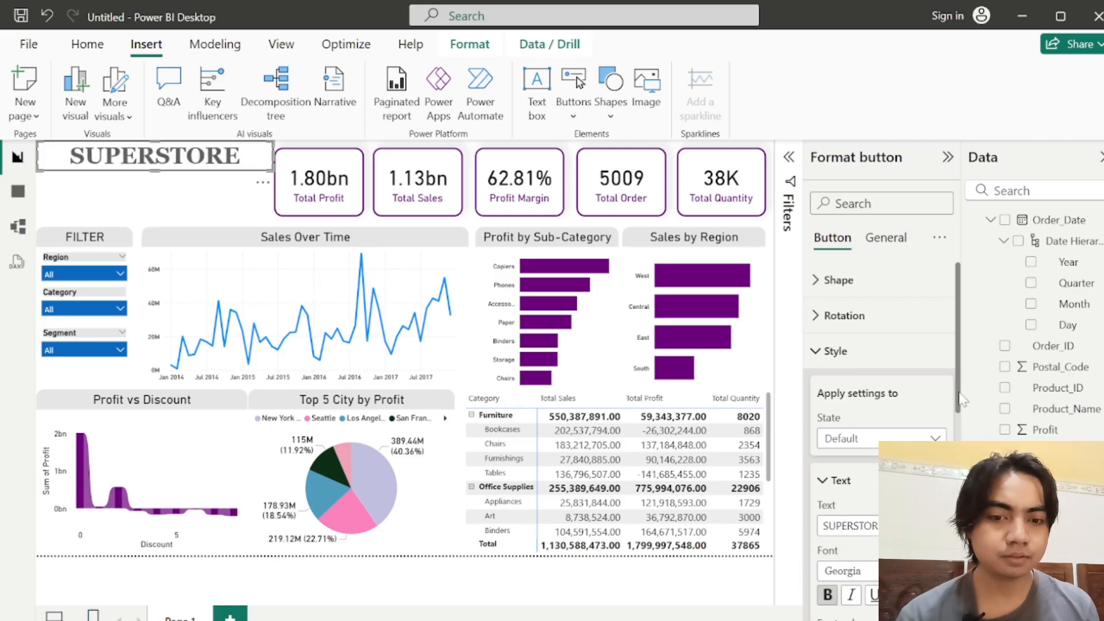
pyautogui.moveTo(963, 399); pyautogui.dragTo(968, 458)
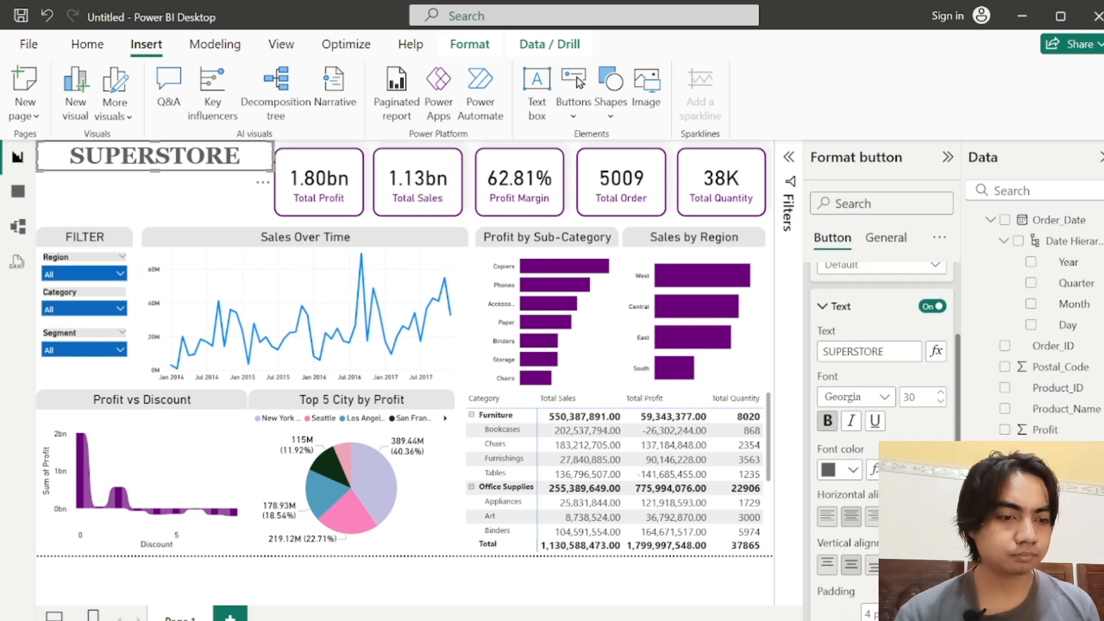
pyautogui.click(829, 470)
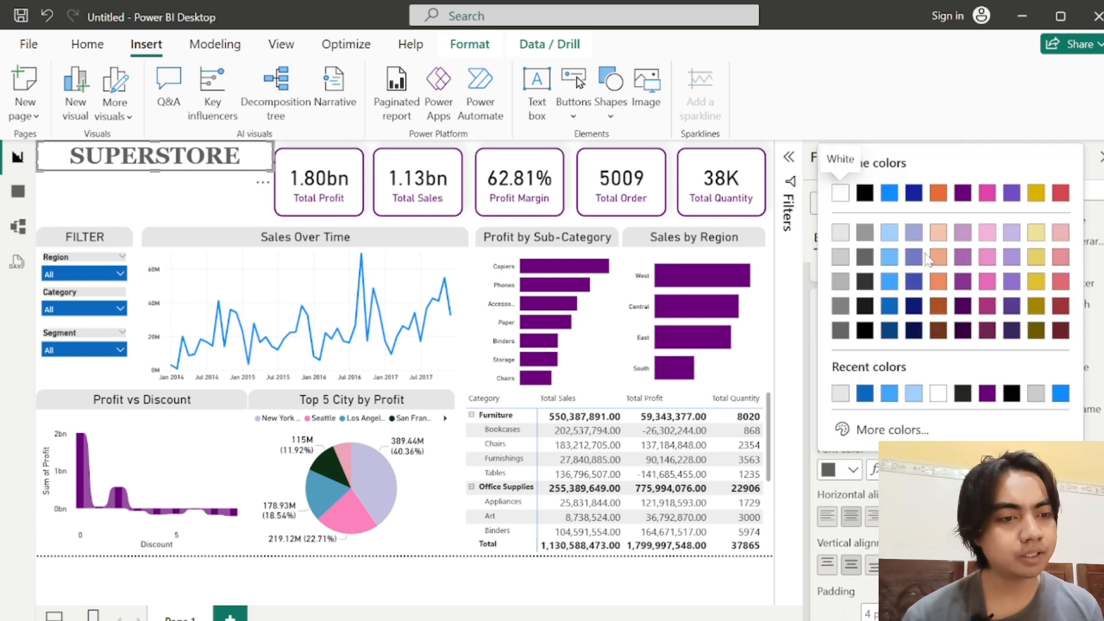
pyautogui.click(1012, 280)
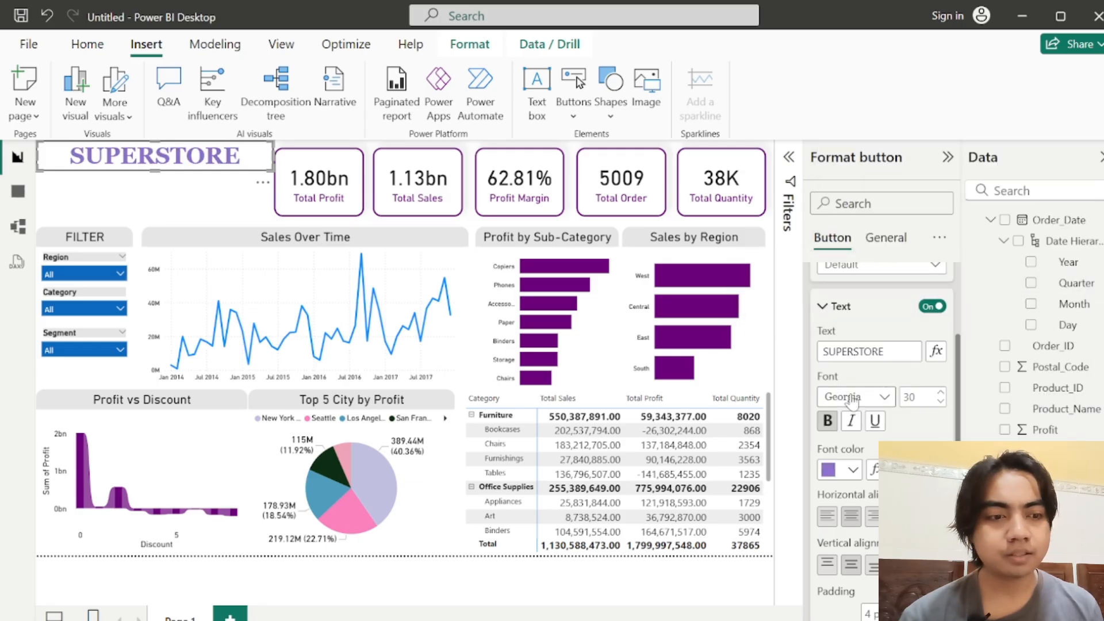
pyautogui.click(841, 478)
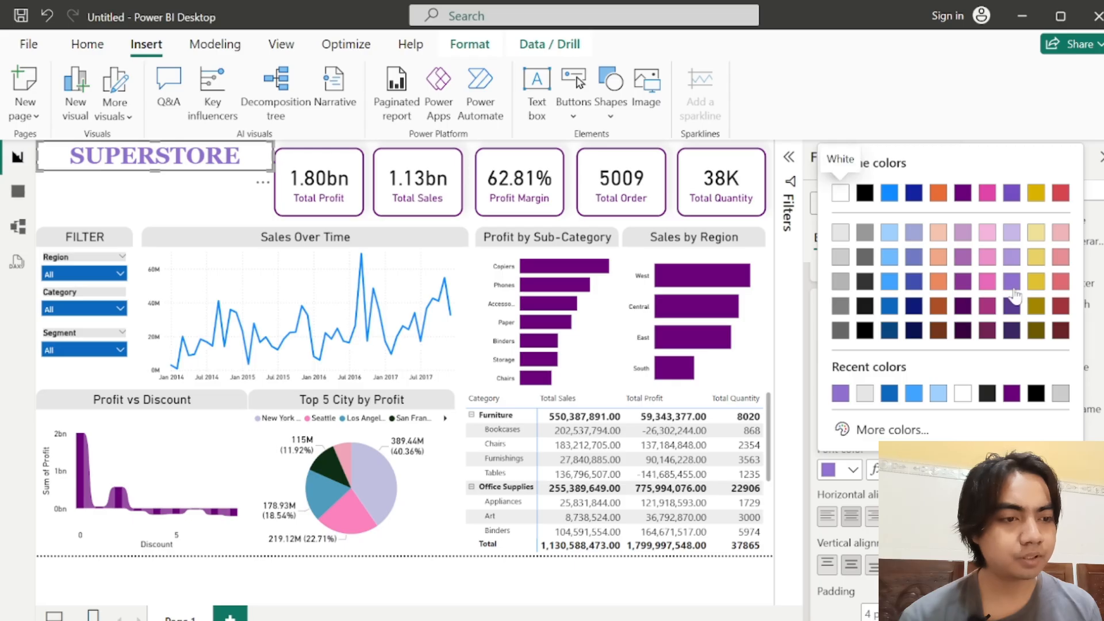
pyautogui.click(1016, 306)
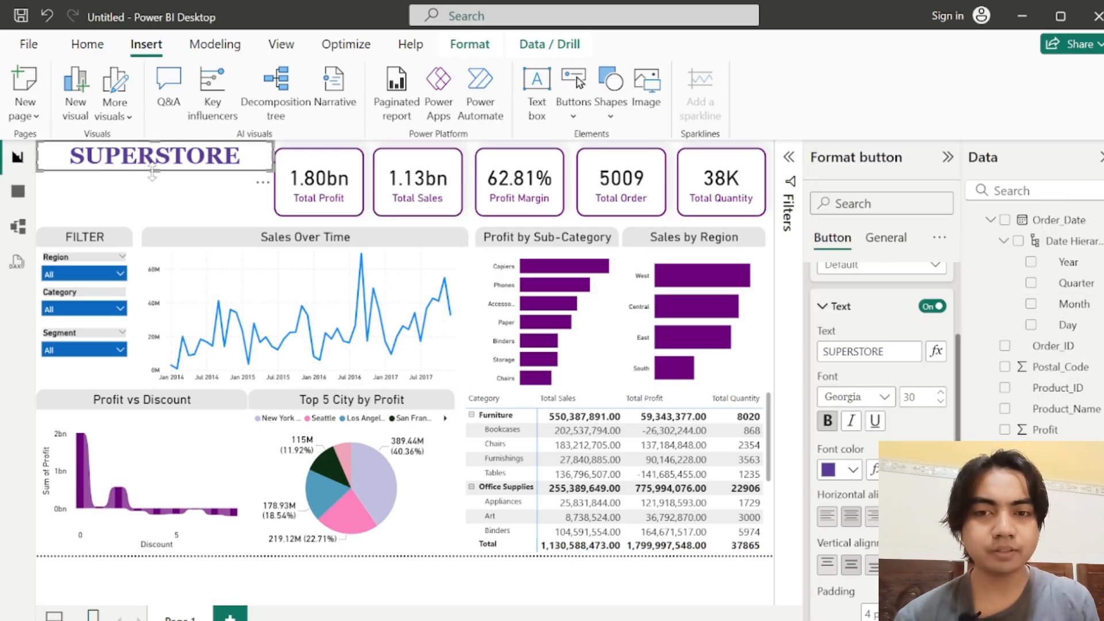
# Step: Duplicate the SUPERSTORE title directly beneath the original and change the copy's text to SALES DASHBOARD
pyautogui.hotkey('ctrl', 'v')
pyautogui.moveTo(154, 169); pyautogui.dragTo(147, 188)
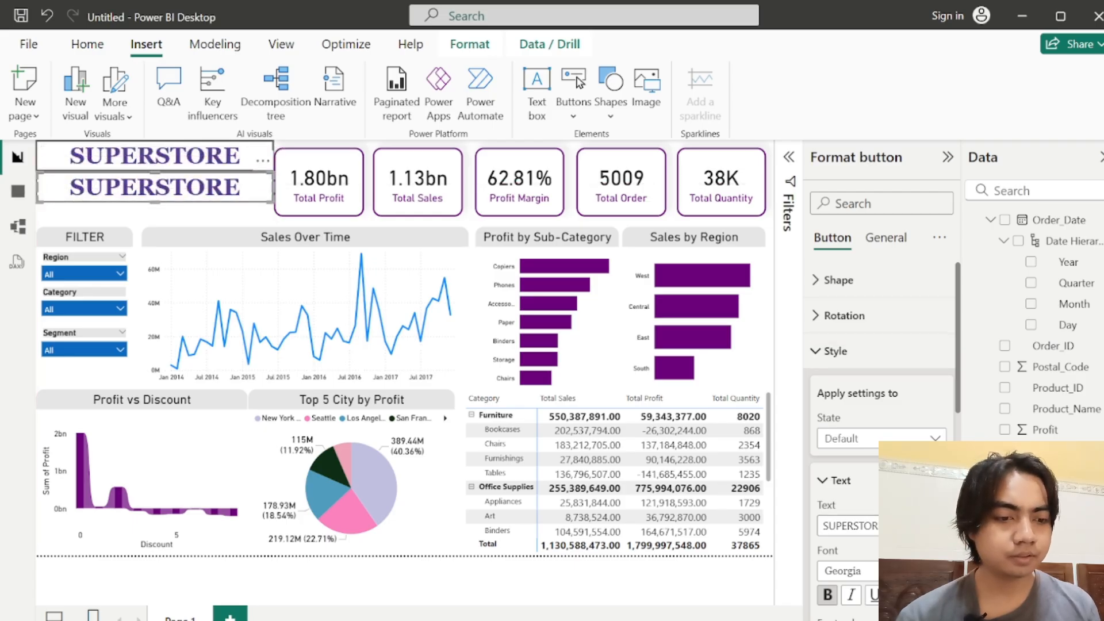
pyautogui.hotkey('ctrl', 'a')
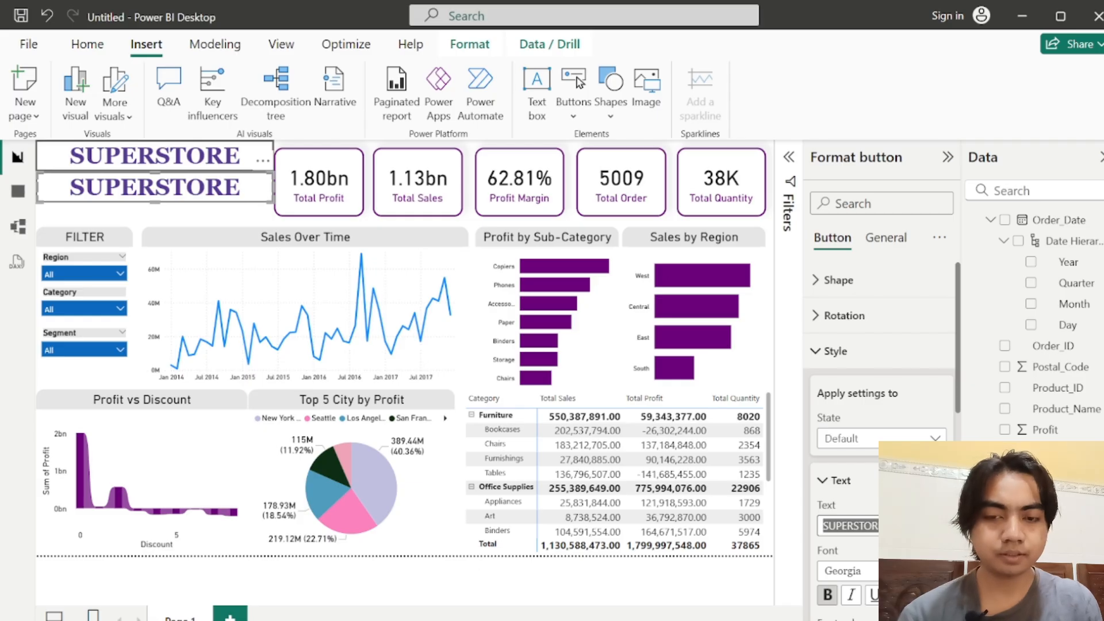
pyautogui.write('SALES')
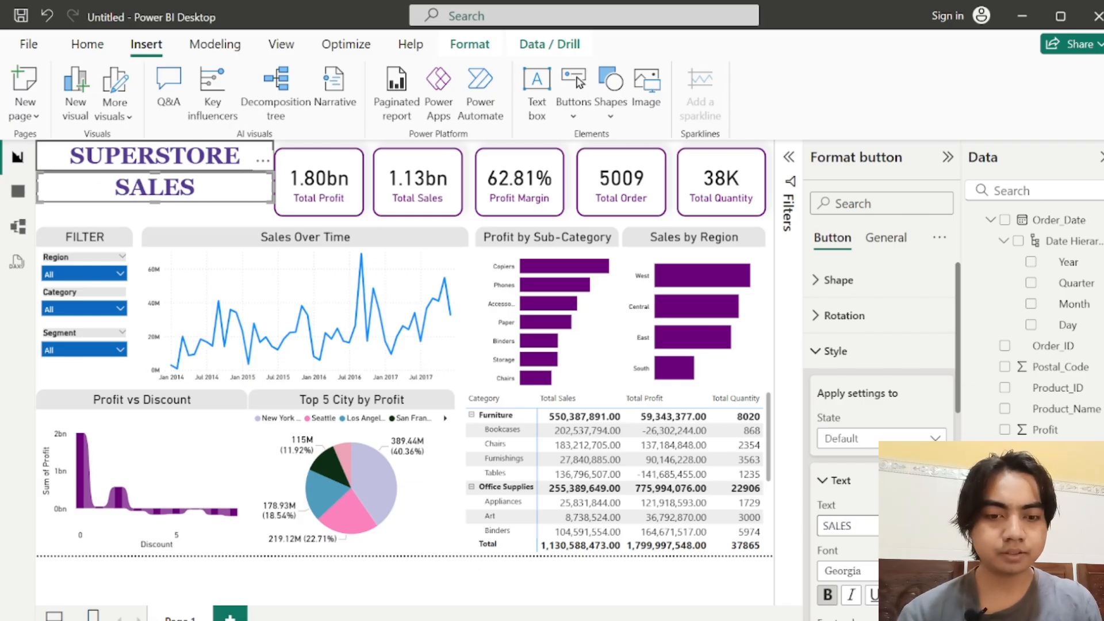
pyautogui.write(' DASH')
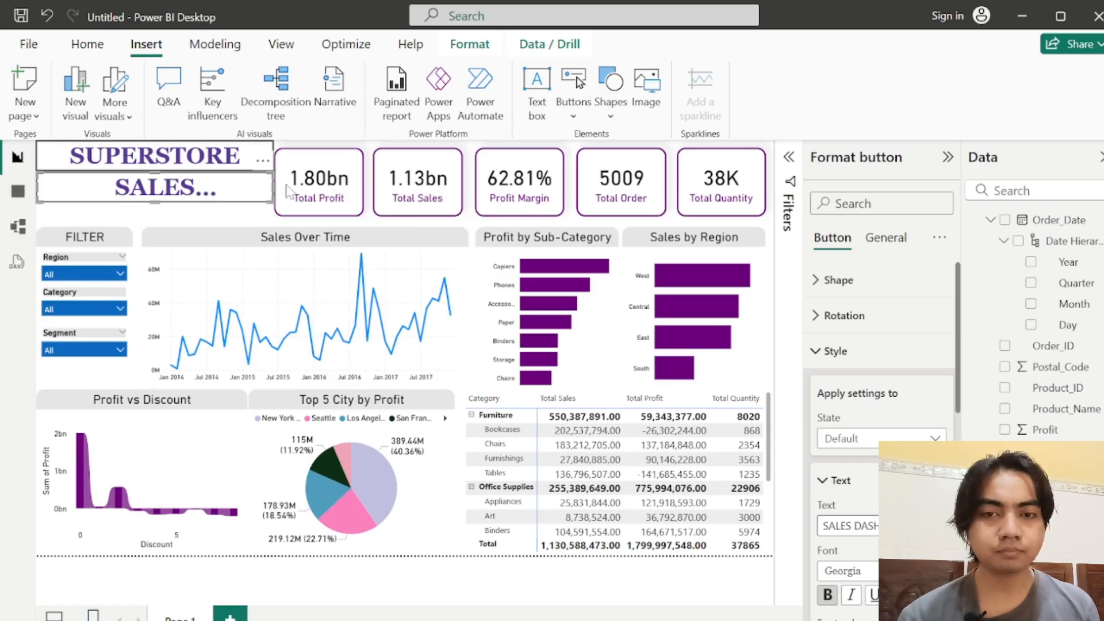
# Step: Reduce the SALES DASHBOARD font size and fit the button to the same width as the SUPERSTORE title
pyautogui.moveTo(274, 188); pyautogui.dragTo(291, 188)
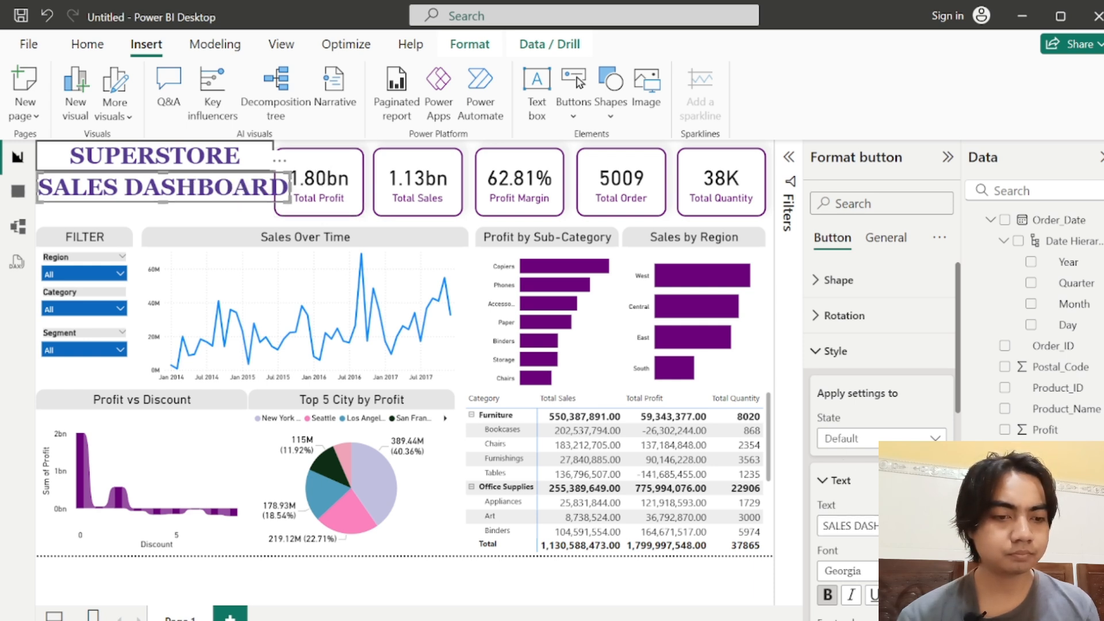
pyautogui.press('Return')
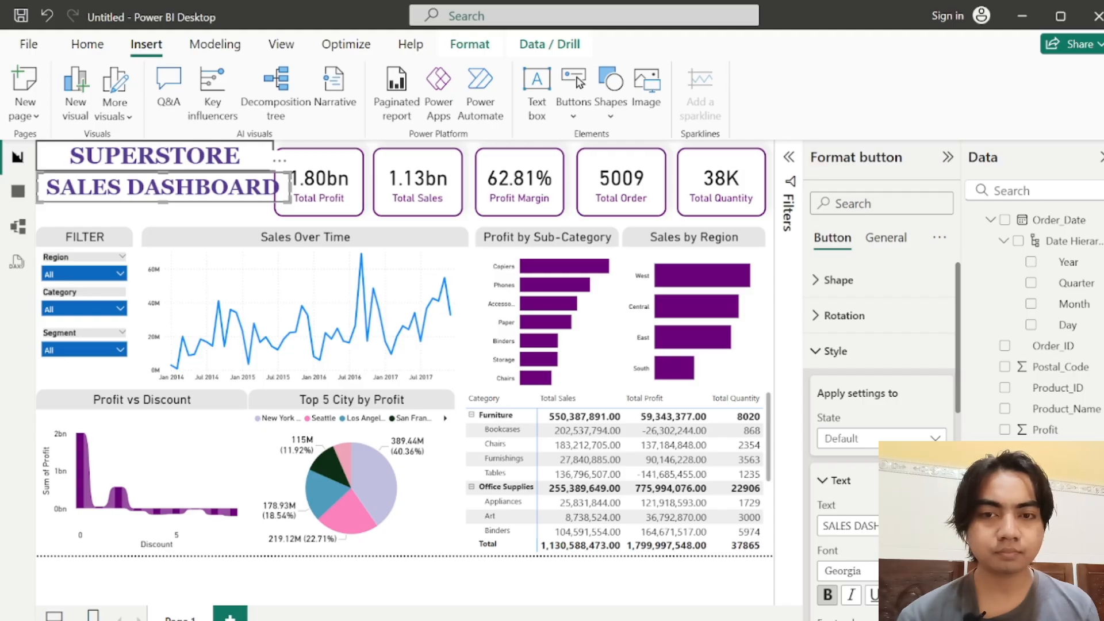
pyautogui.press('Down')
pyautogui.press('Down')
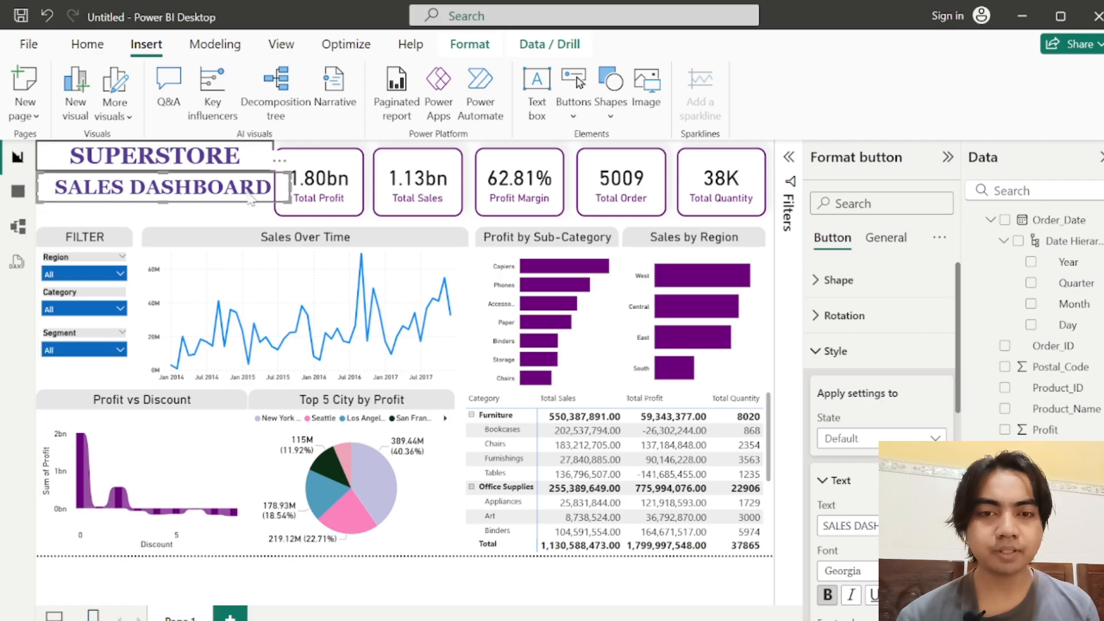
pyautogui.moveTo(288, 188); pyautogui.dragTo(274, 191)
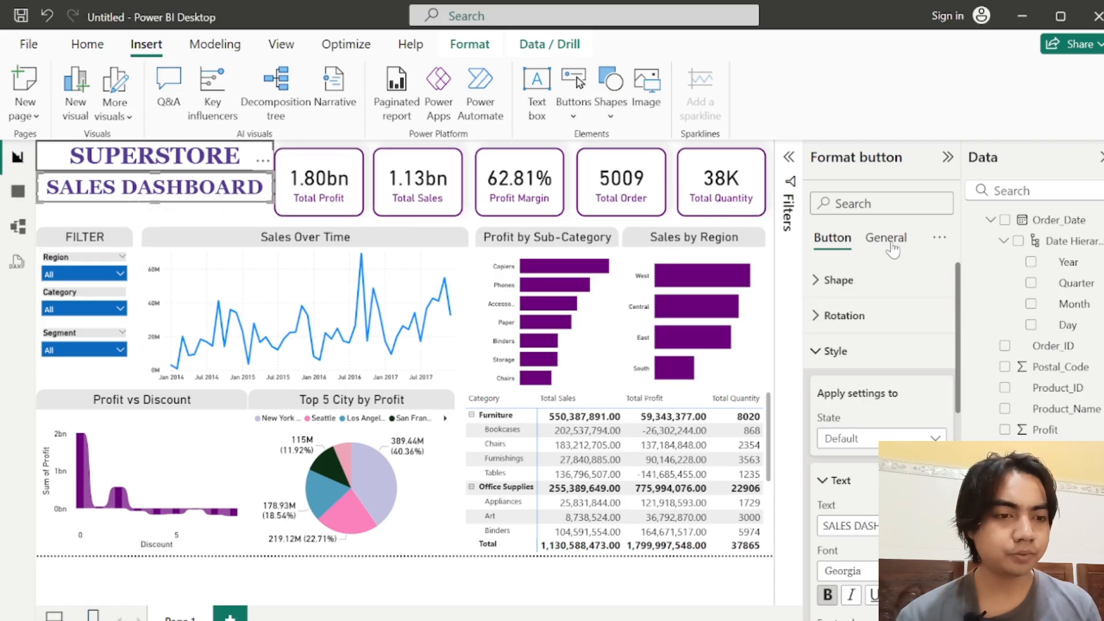
pyautogui.click(837, 352)
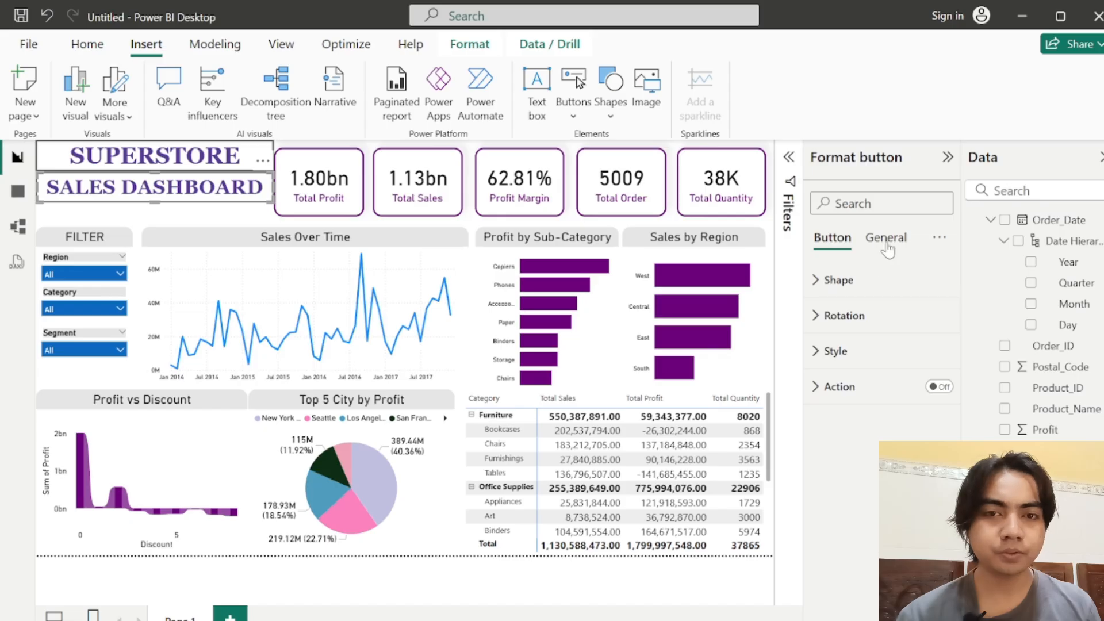
pyautogui.click(886, 241)
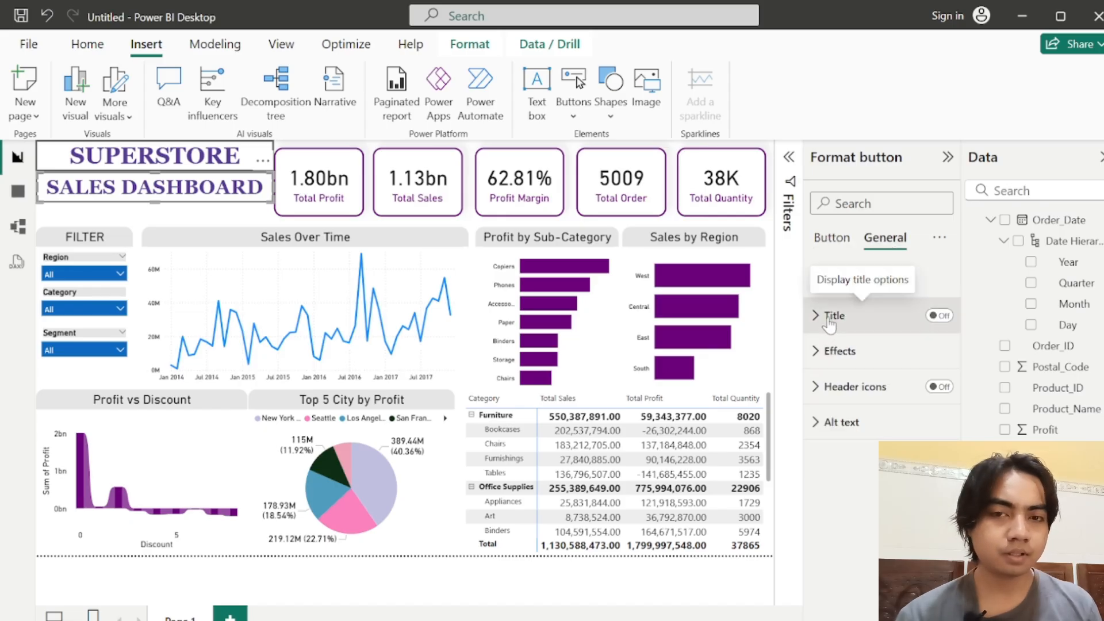
pyautogui.click(831, 240)
pyautogui.click(830, 355)
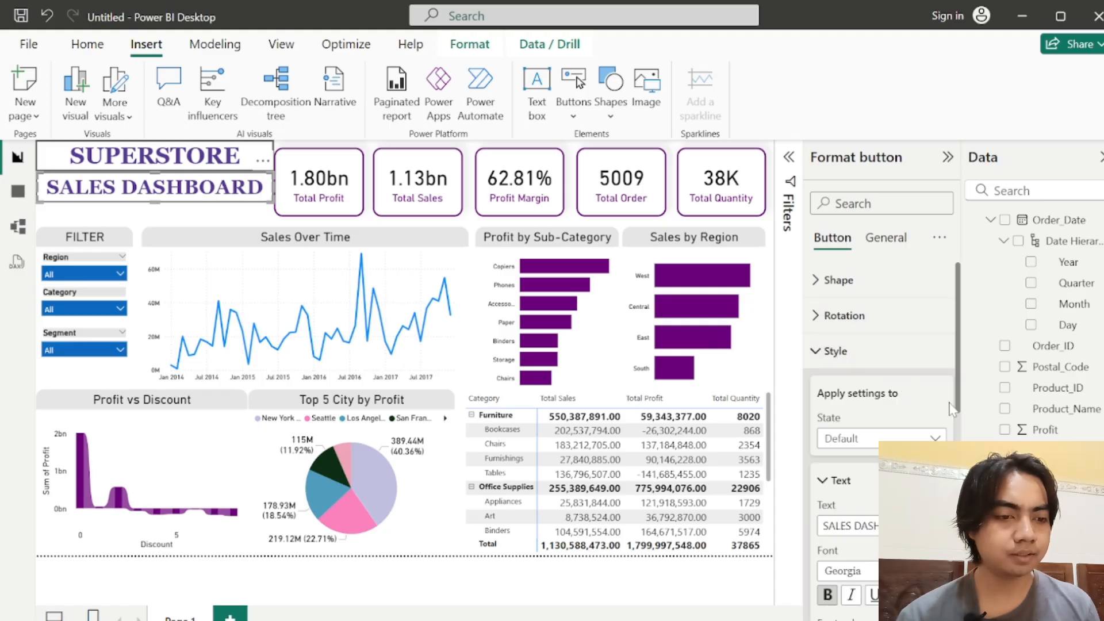
pyautogui.moveTo(958, 380); pyautogui.dragTo(958, 580)
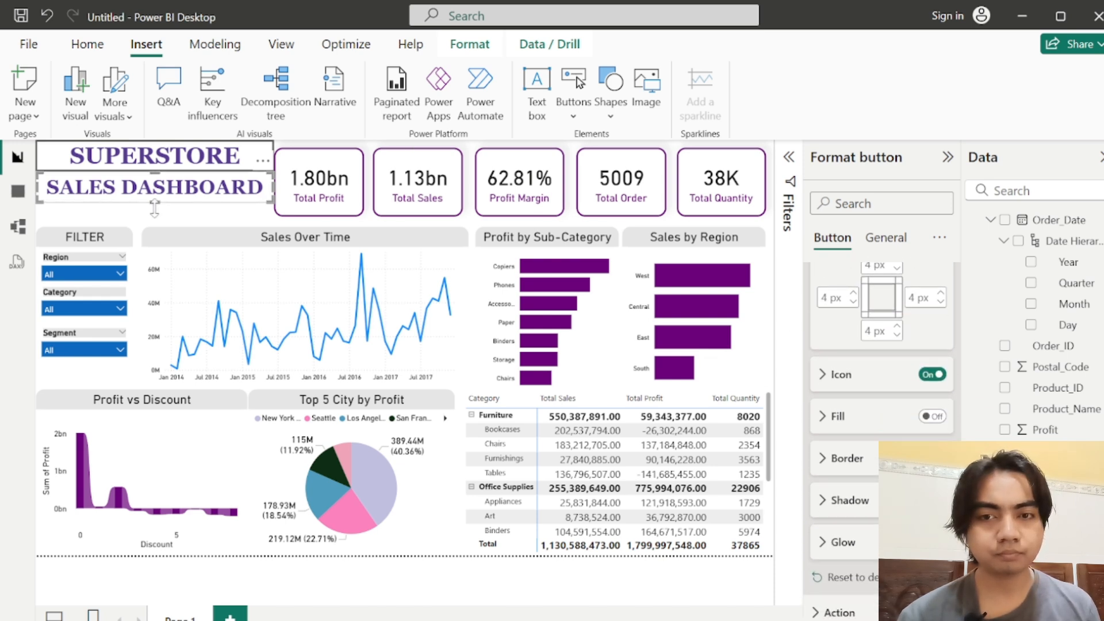
pyautogui.click(211, 165)
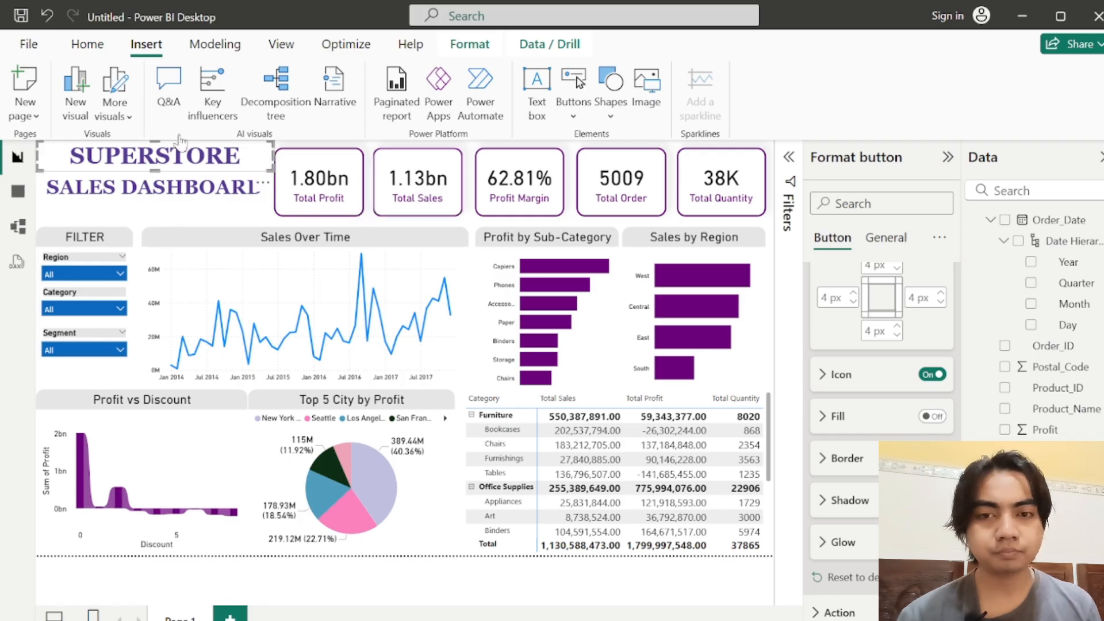
pyautogui.click(190, 224)
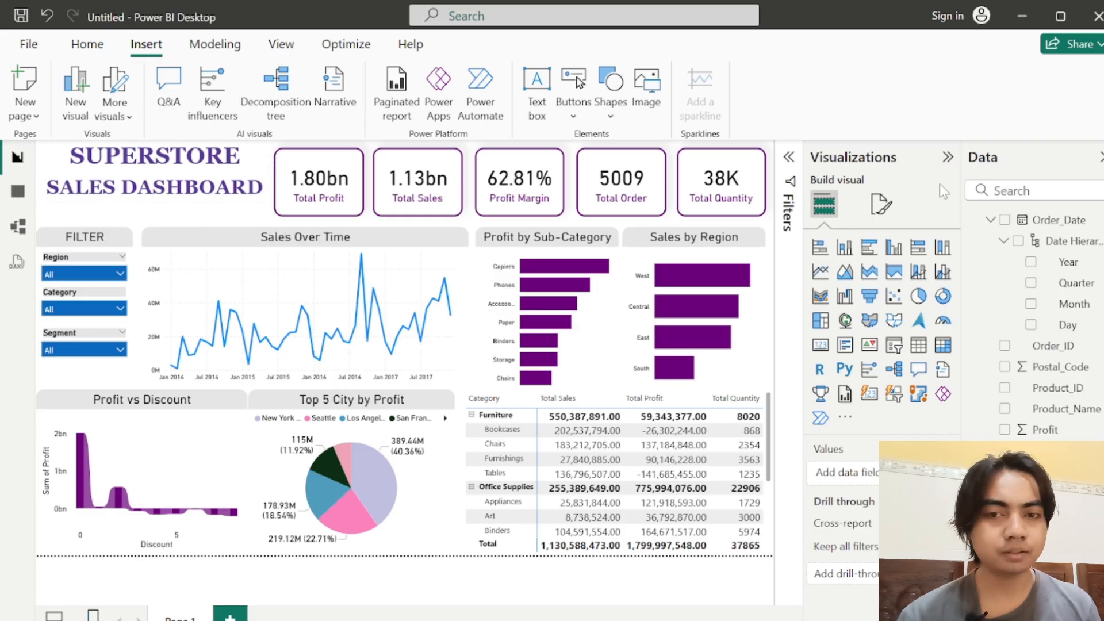
# Step: Move the SALES DASHBOARD and SUPERSTORE titles slightly lower to center them vertically beside the Total Profit card
pyautogui.click(128, 208)
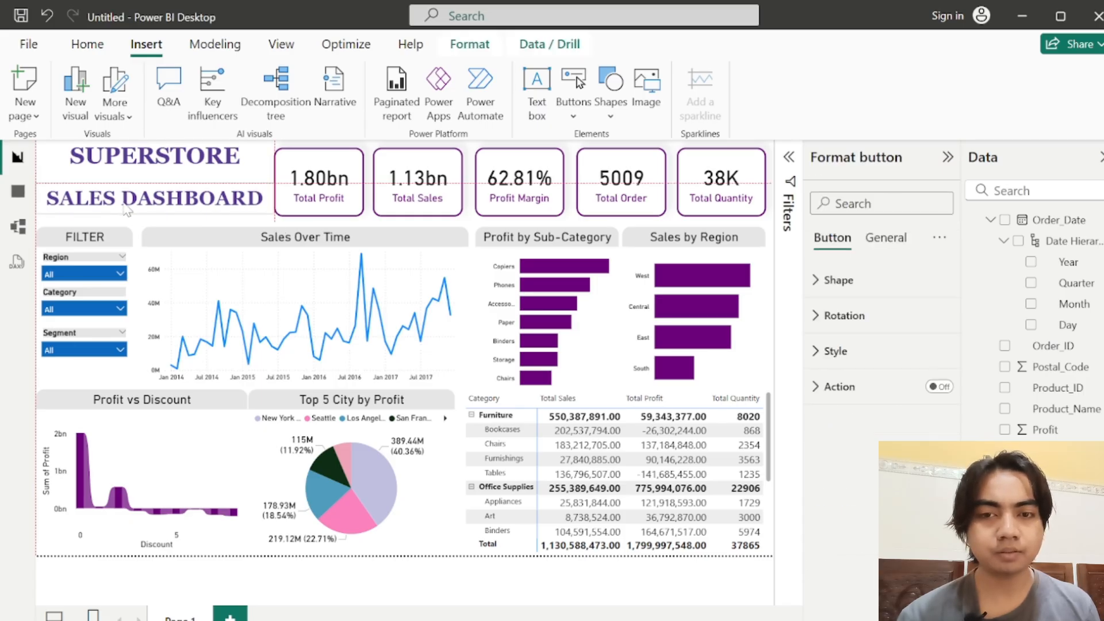
pyautogui.moveTo(141, 164); pyautogui.dragTo(141, 172)
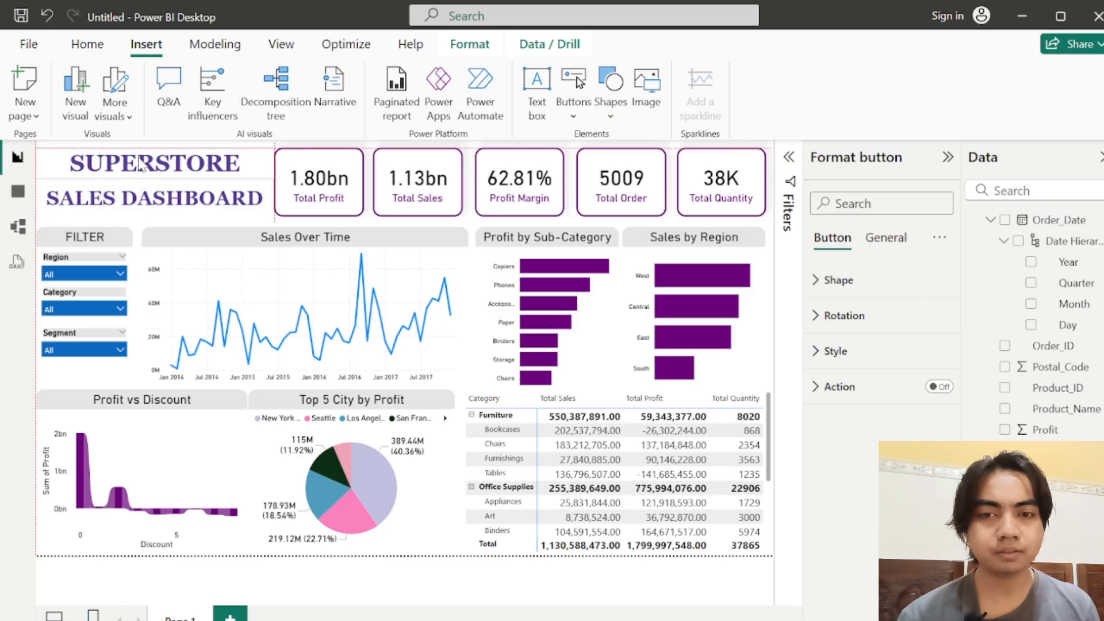
pyautogui.click(199, 578)
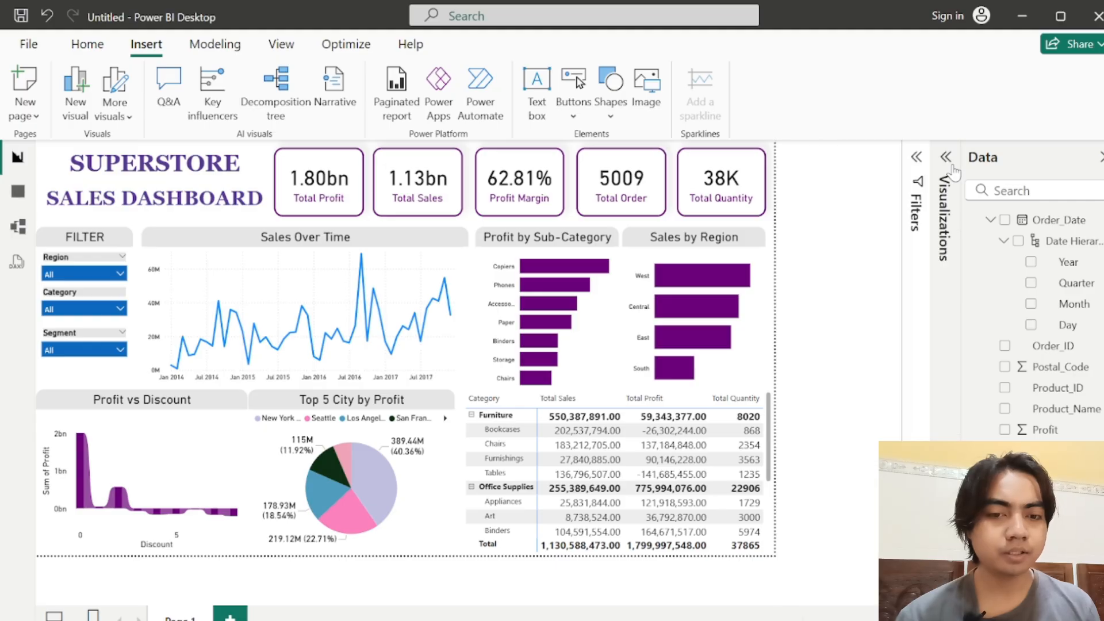
pyautogui.click(948, 157)
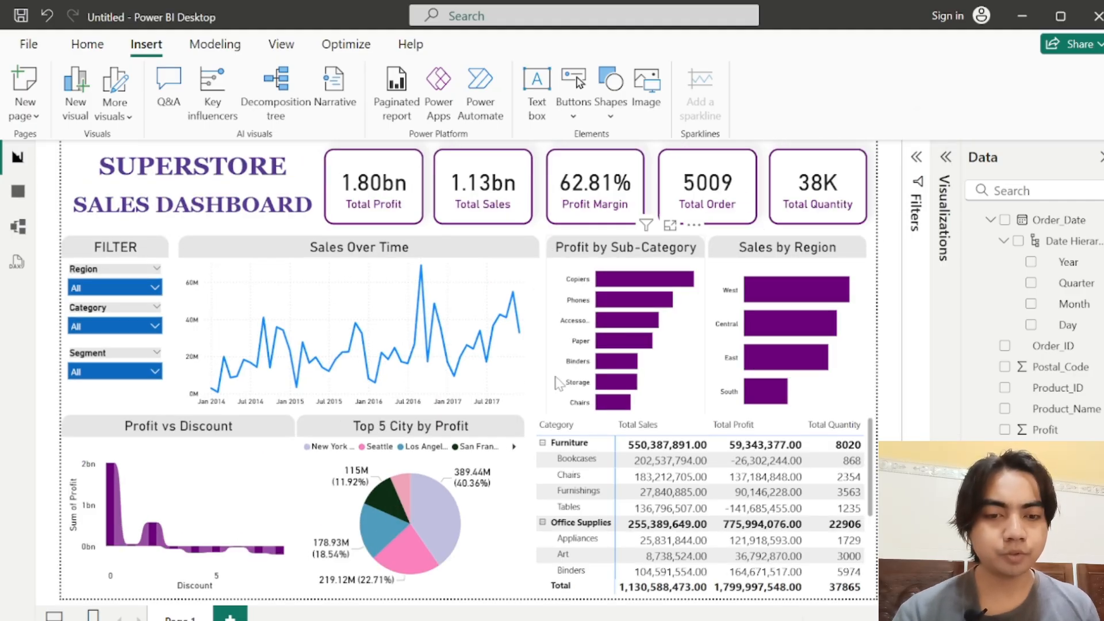
# Step: Recolor the New York City slice of the Top 5 City by Profit pie chart to dark purple #573b92
pyautogui.click(487, 553)
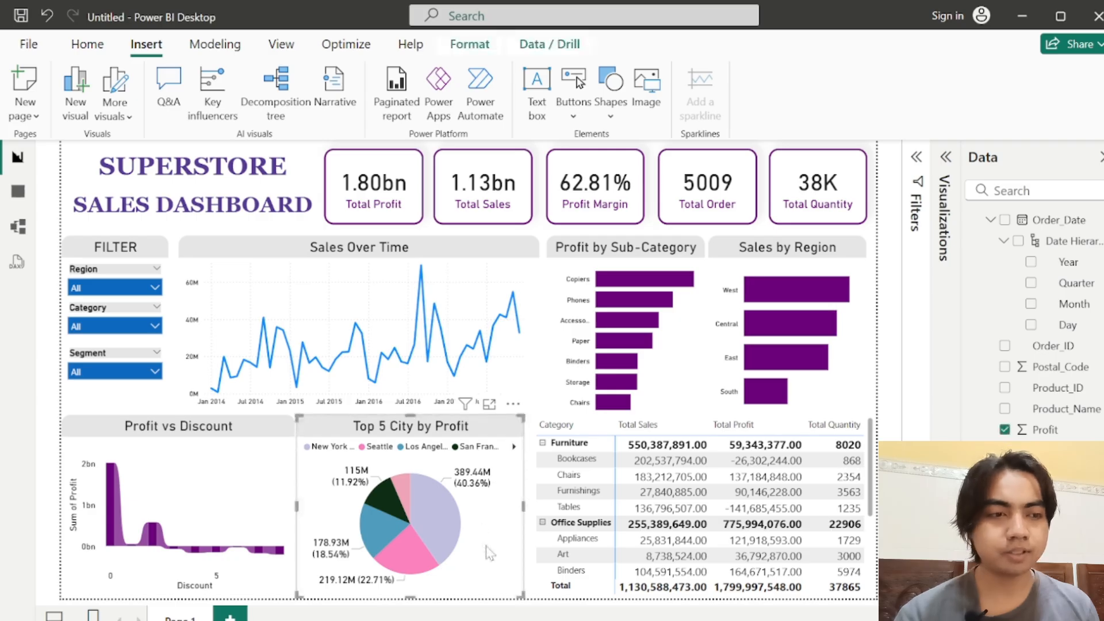
pyautogui.click(947, 160)
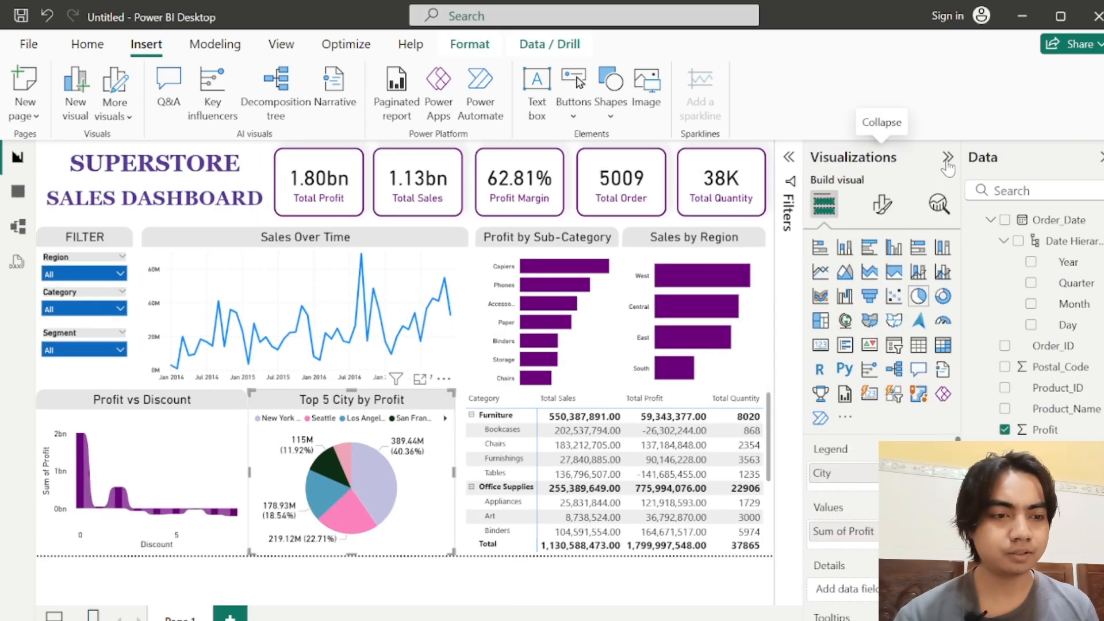
pyautogui.click(878, 208)
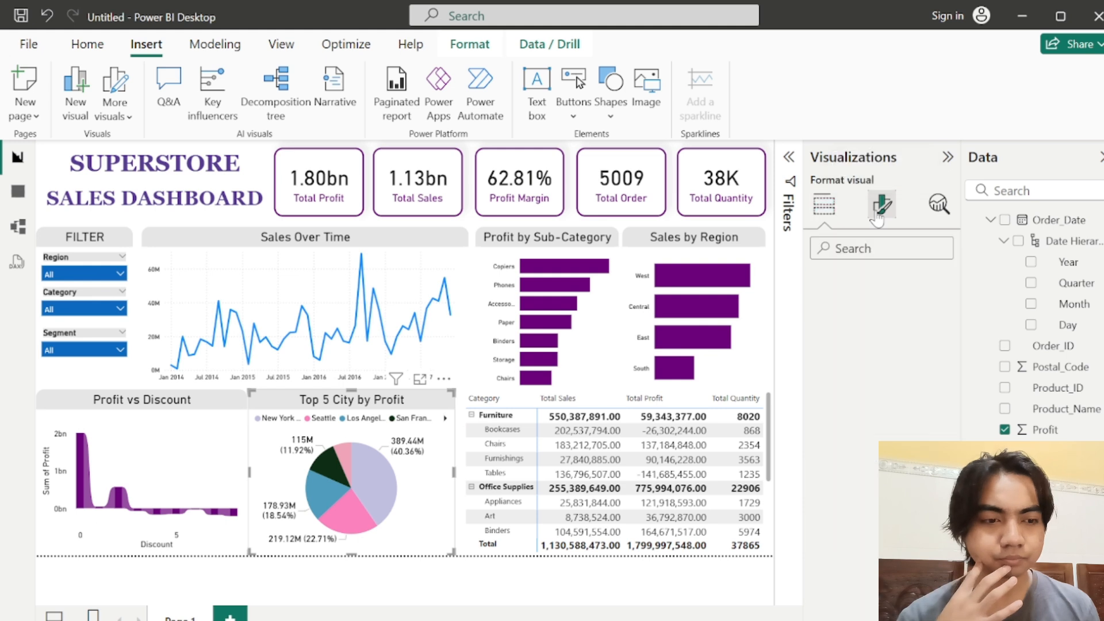
pyautogui.click(894, 360)
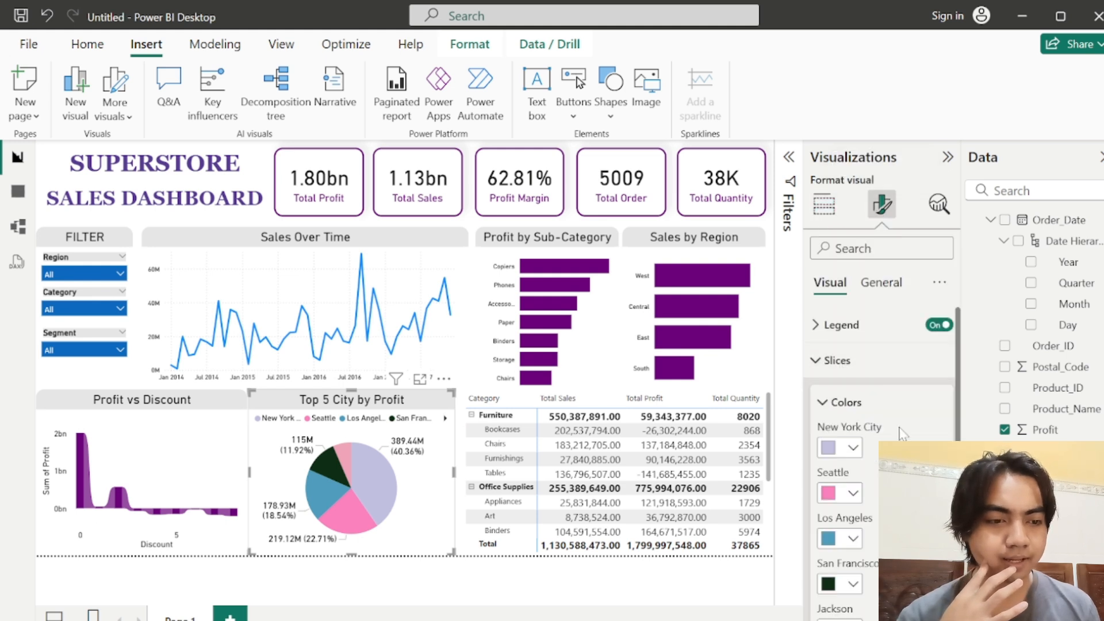
pyautogui.click(833, 448)
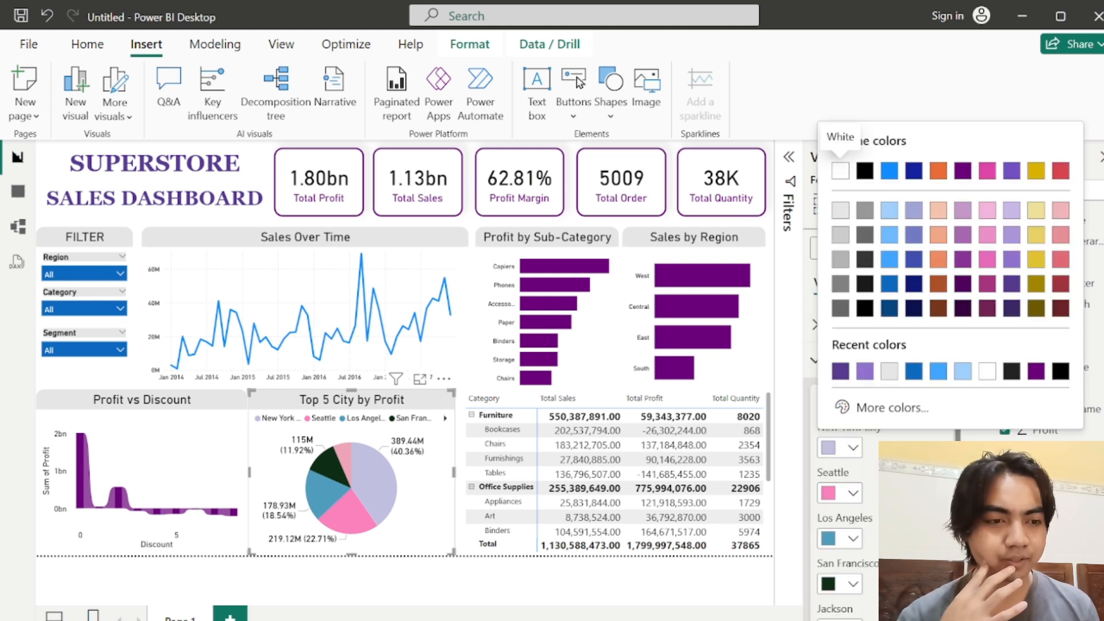
pyautogui.click(864, 371)
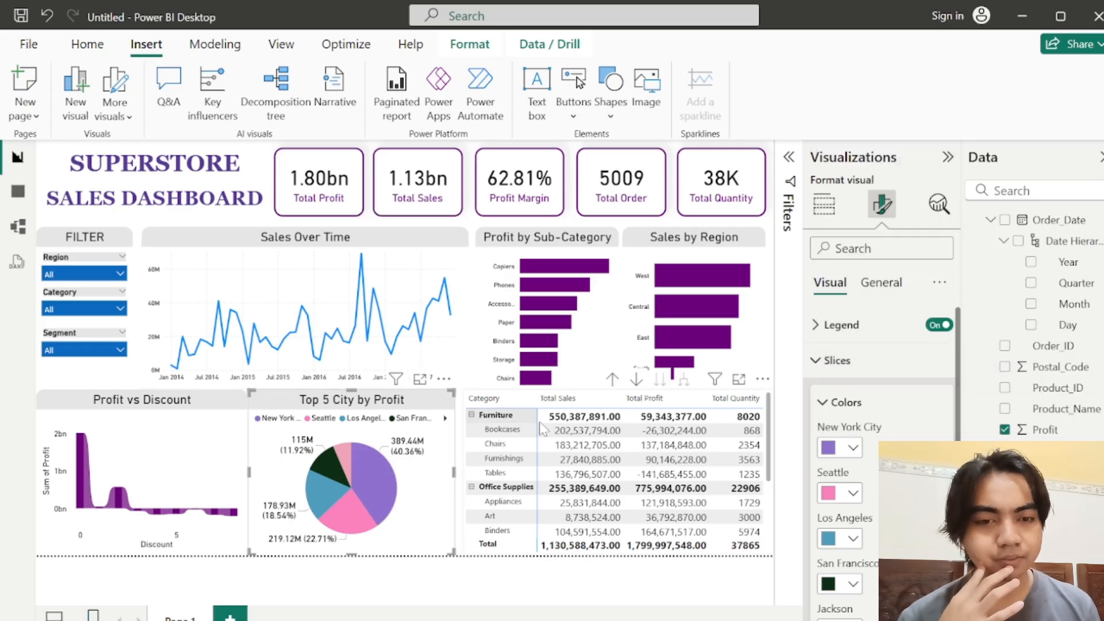
pyautogui.click(834, 450)
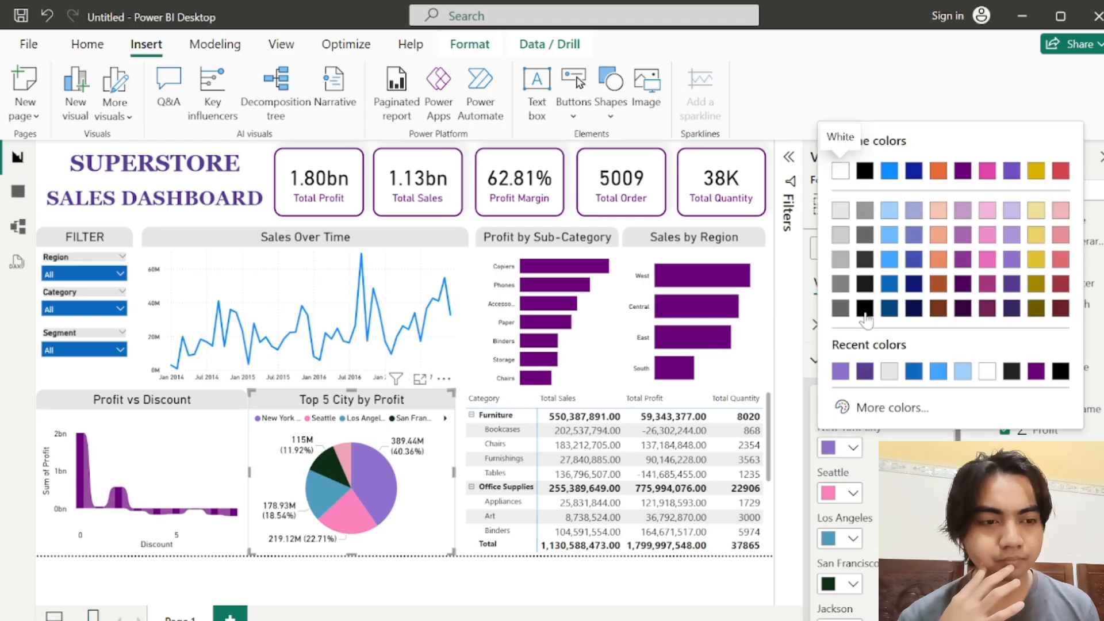
pyautogui.click(865, 372)
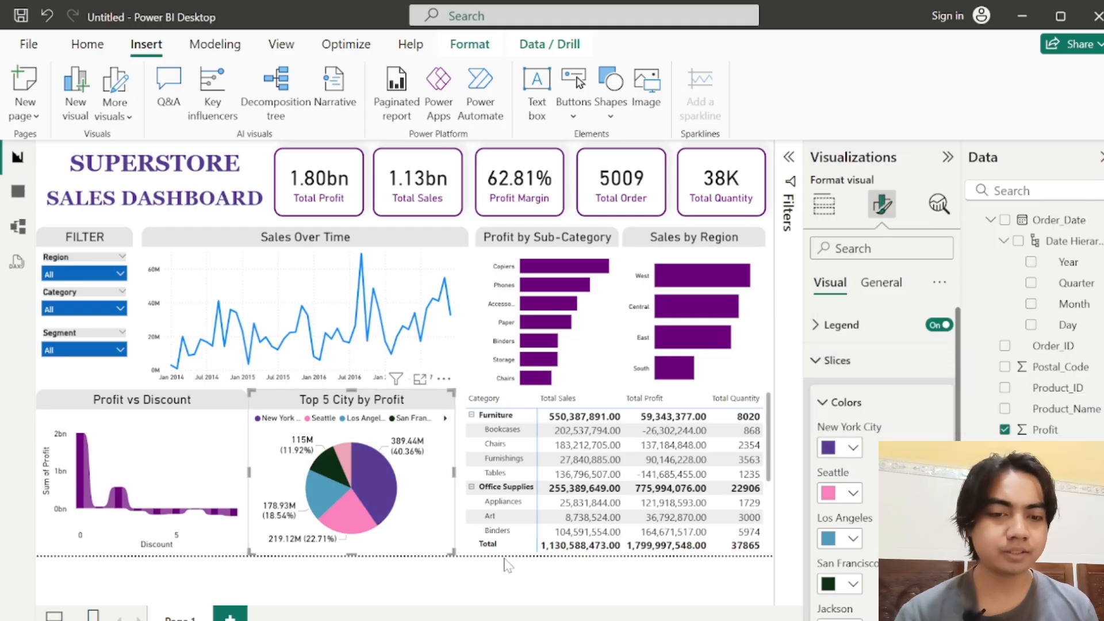
pyautogui.click(518, 572)
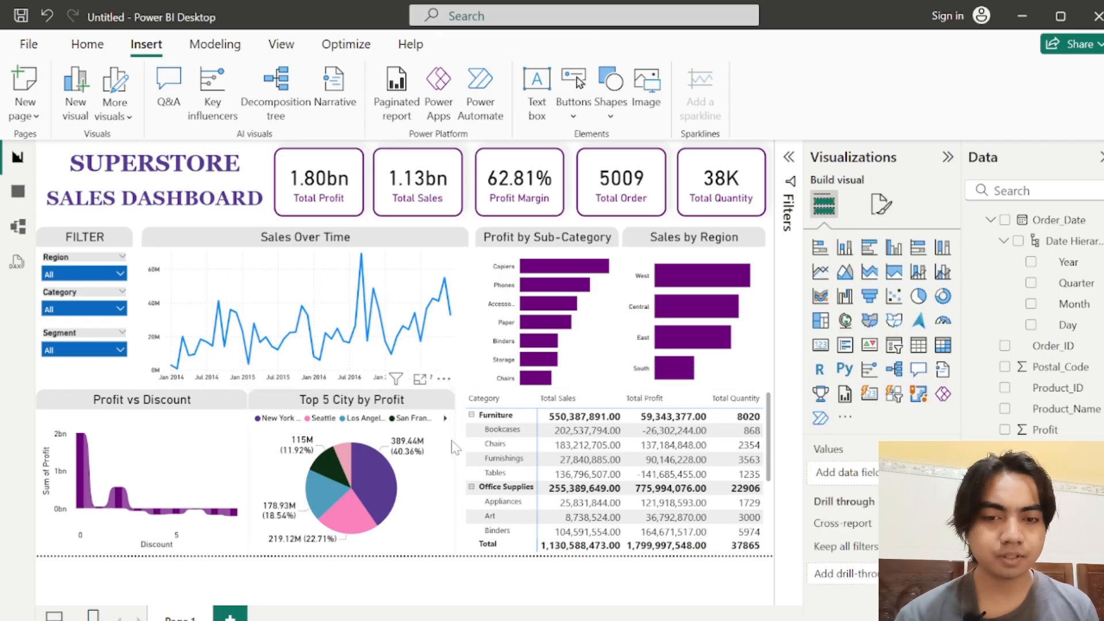
pyautogui.click(949, 159)
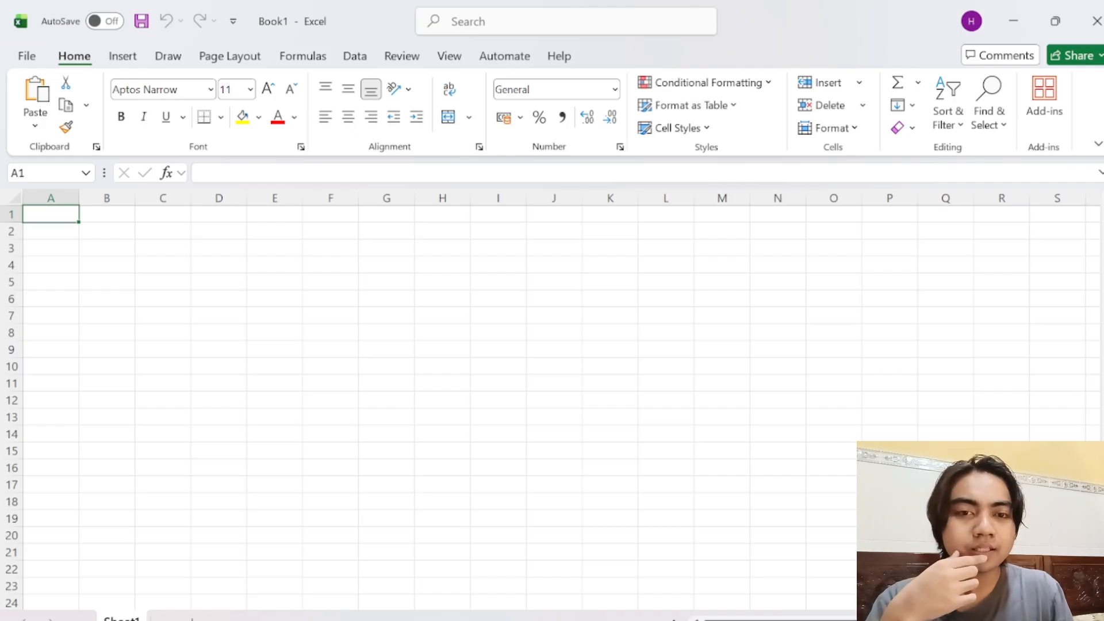
# Step: Connect the blank workbook to the SQL Server database on server LAPTOP-E1V253AM\SQLEXPRESS, without specifying a database
pyautogui.click(124, 57)
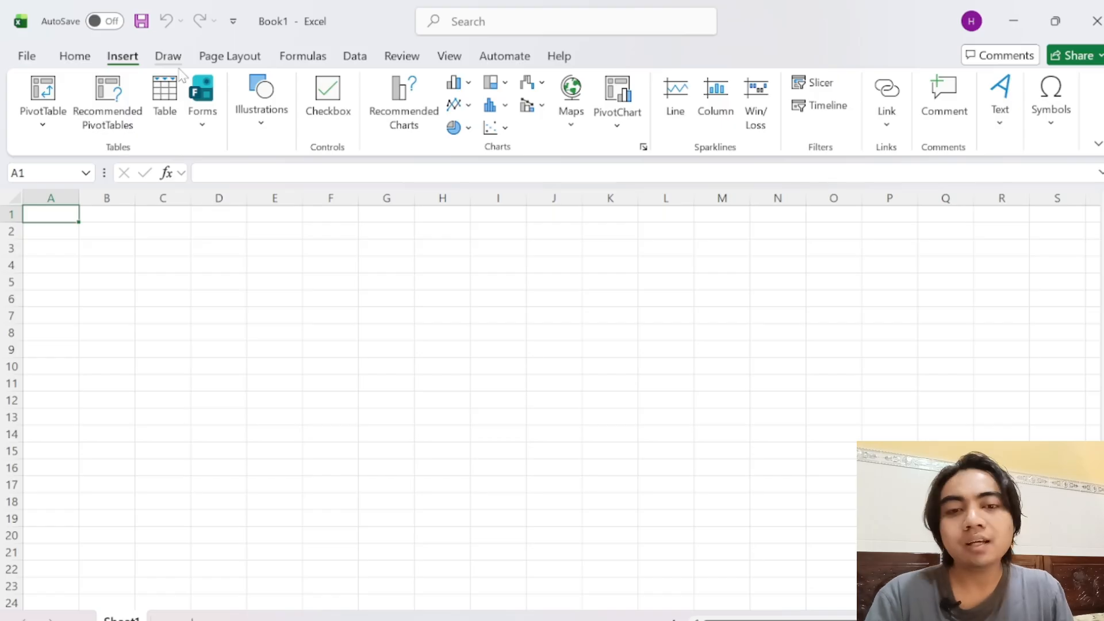
pyautogui.click(354, 57)
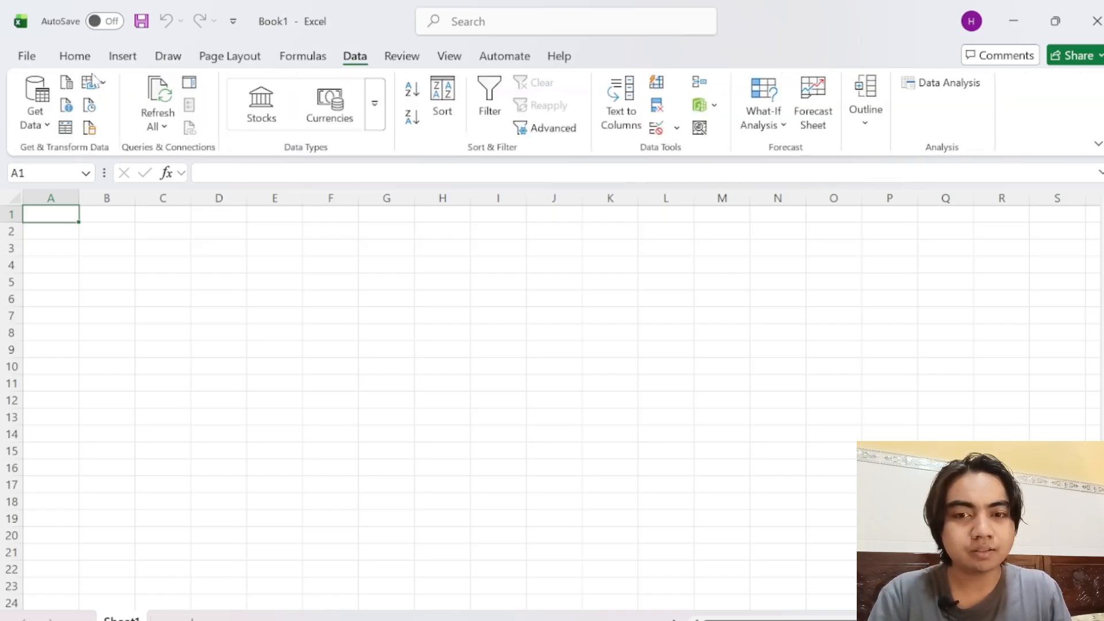
pyautogui.click(41, 124)
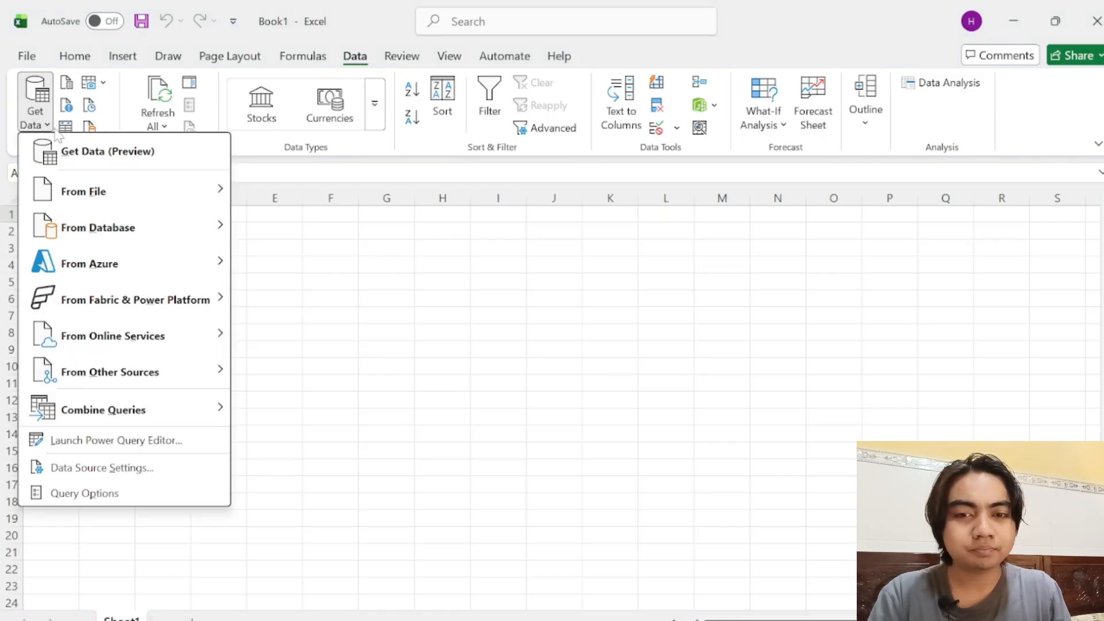
pyautogui.moveTo(119, 244)
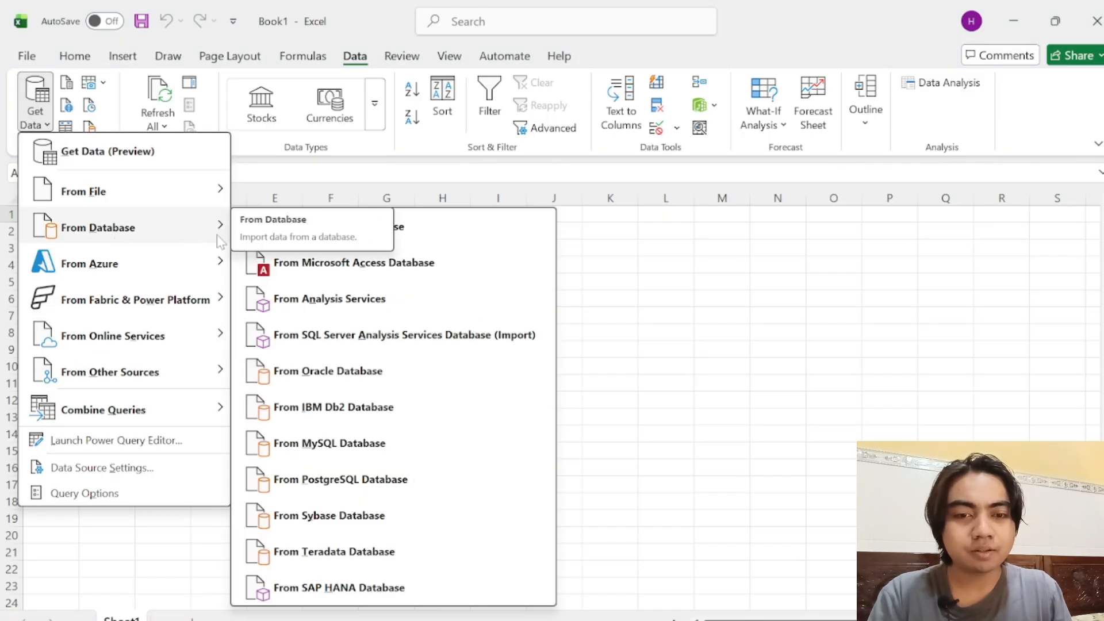
pyautogui.click(423, 242)
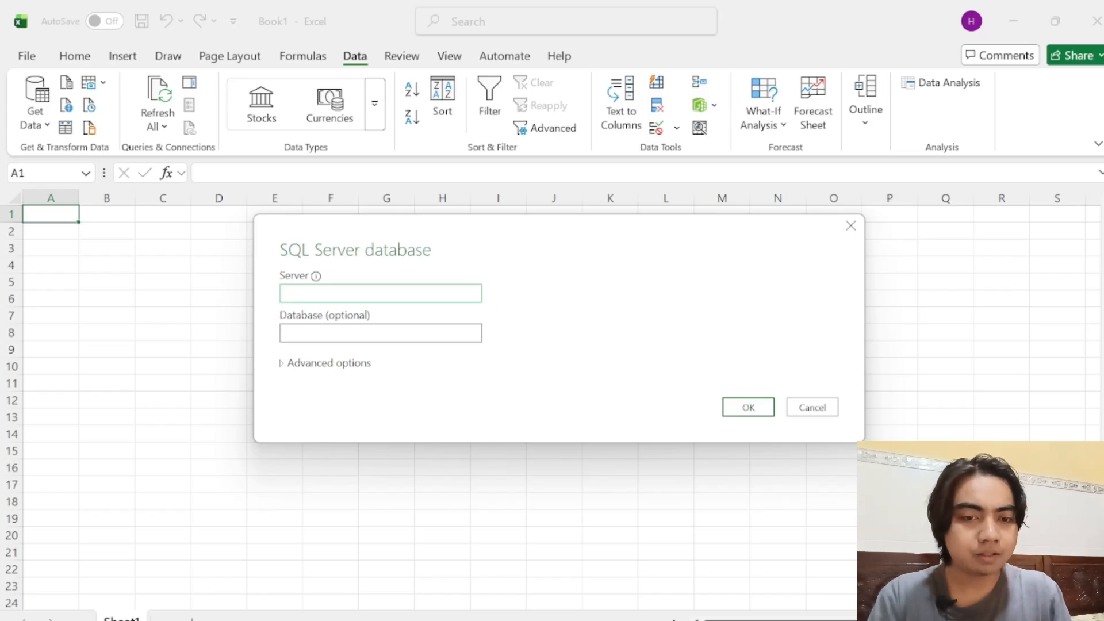
pyautogui.write('LAPTOP-E1V253AM\\SQLEXPRESS')
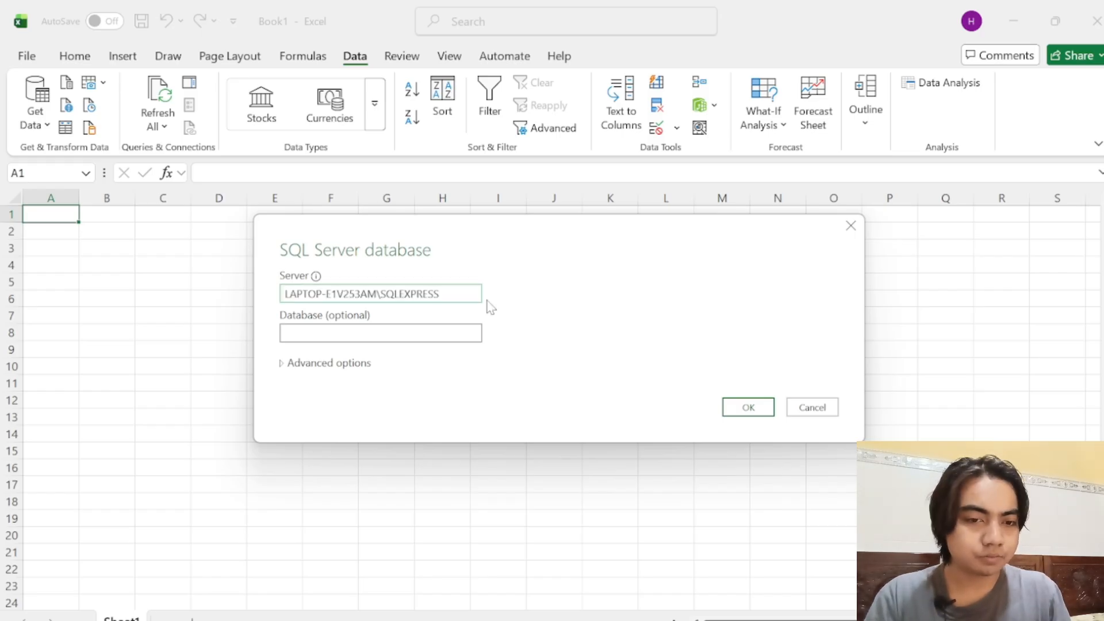
pyautogui.click(765, 412)
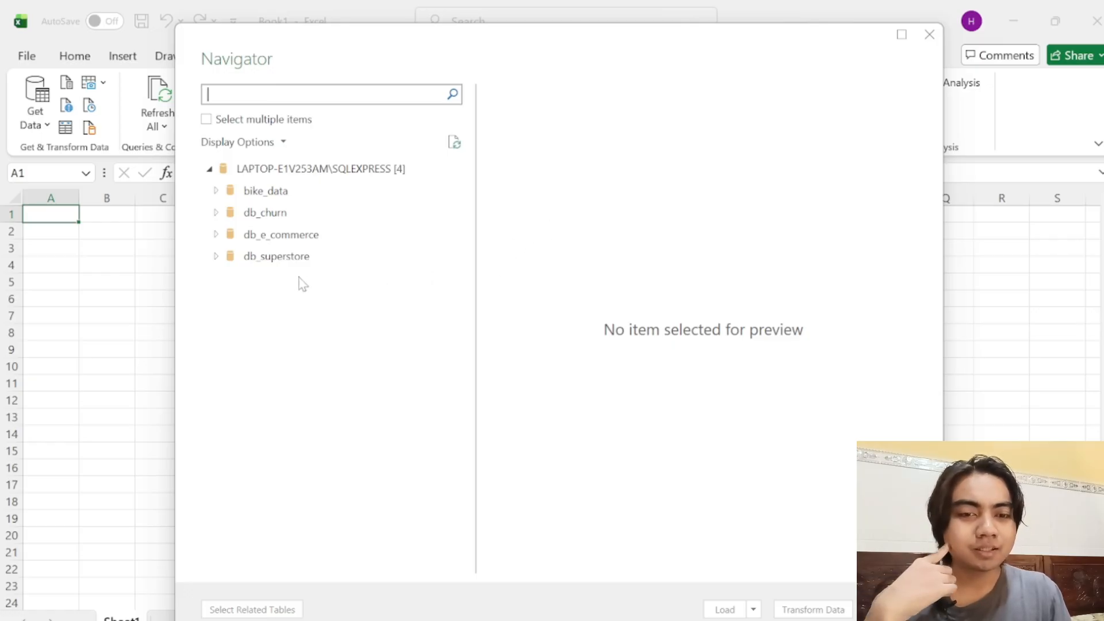
# Step: Load the vw_superstore_data view from the db_superstore database into the workbook and dismiss the Queries & Connections list
pyautogui.click(217, 259)
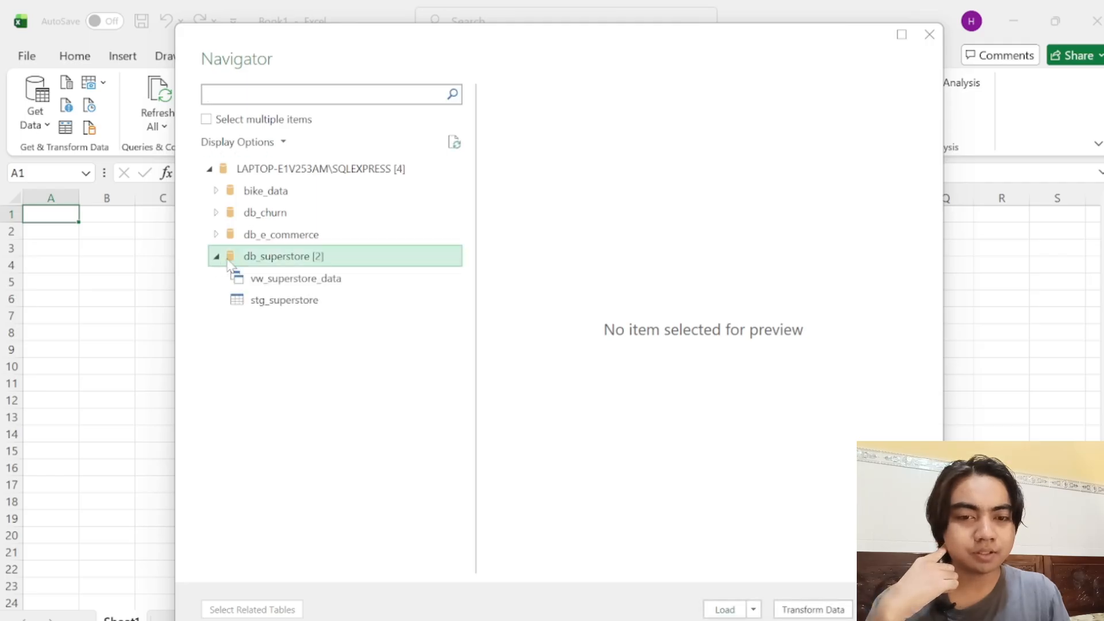
pyautogui.click(308, 282)
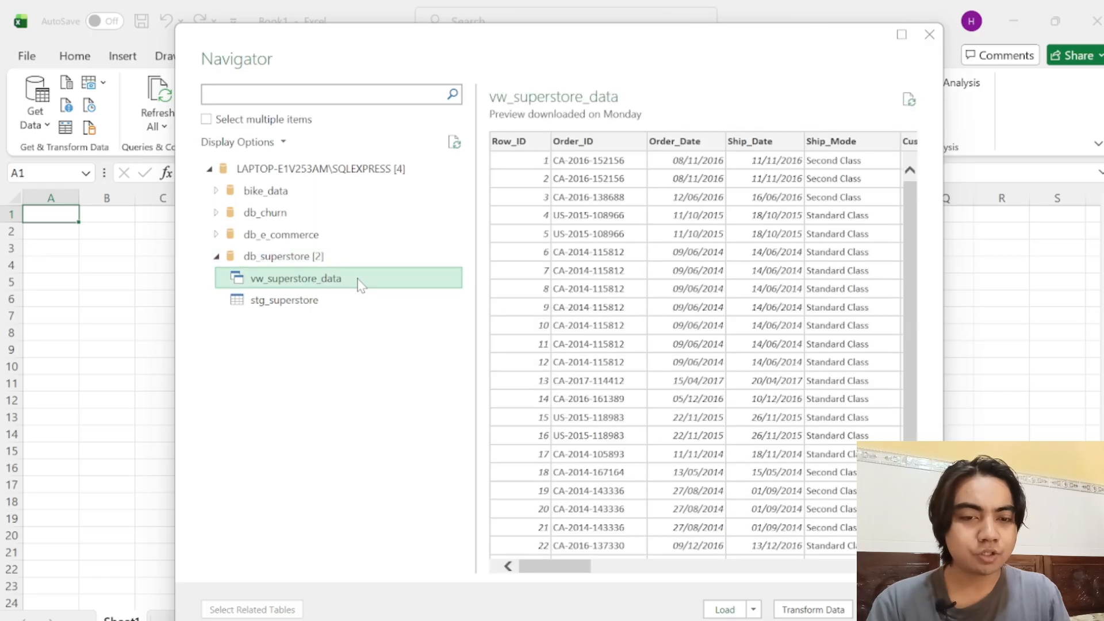
pyautogui.moveTo(546, 569); pyautogui.dragTo(521, 580)
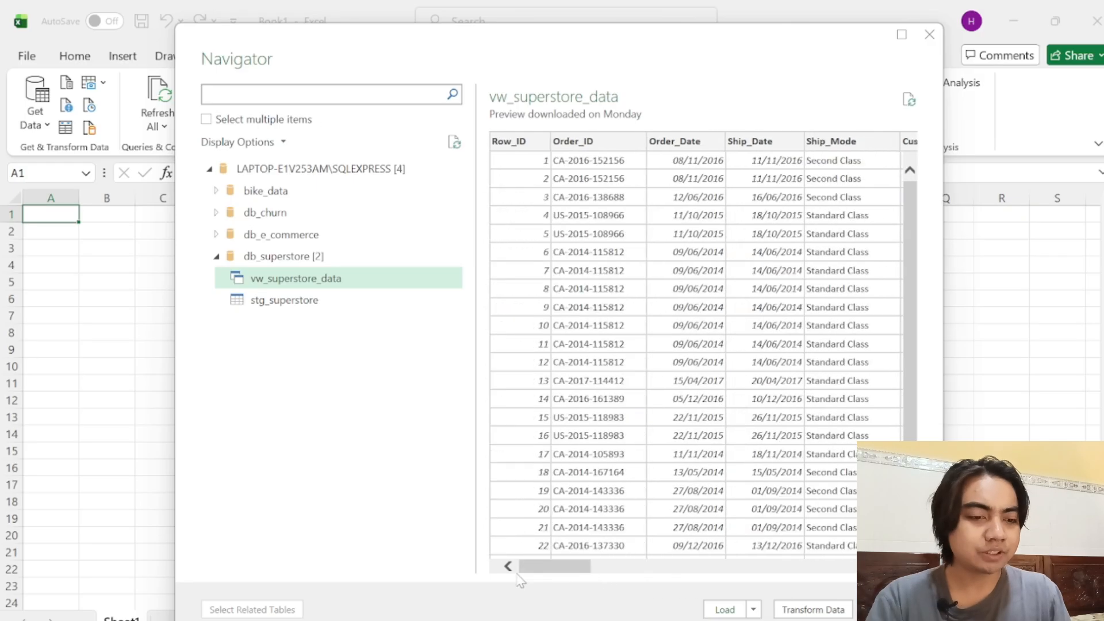
pyautogui.click(726, 610)
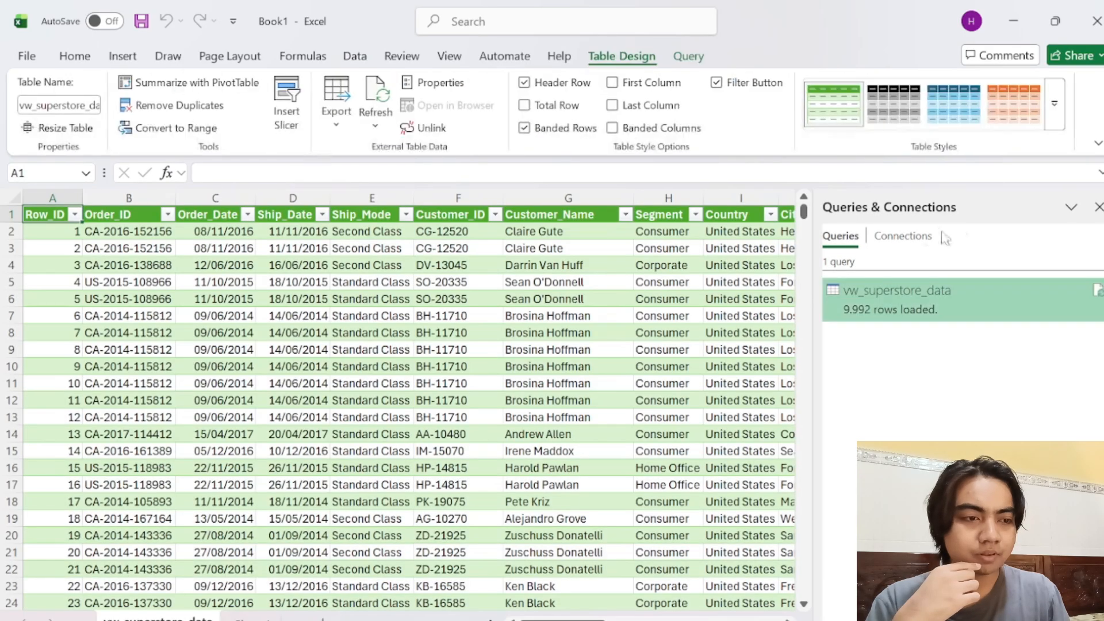
pyautogui.click(1098, 207)
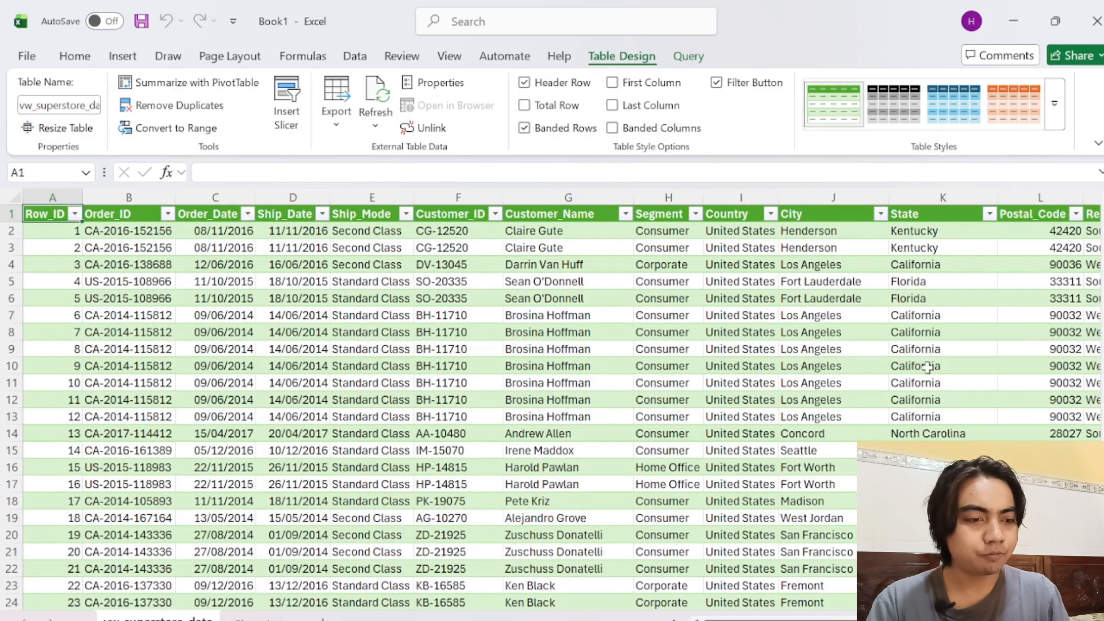
pyautogui.moveTo(759, 620)
pyautogui.mouseDown()
pyautogui.moveTo(911, 620)
pyautogui.moveTo(765, 620)
pyautogui.mouseUp()
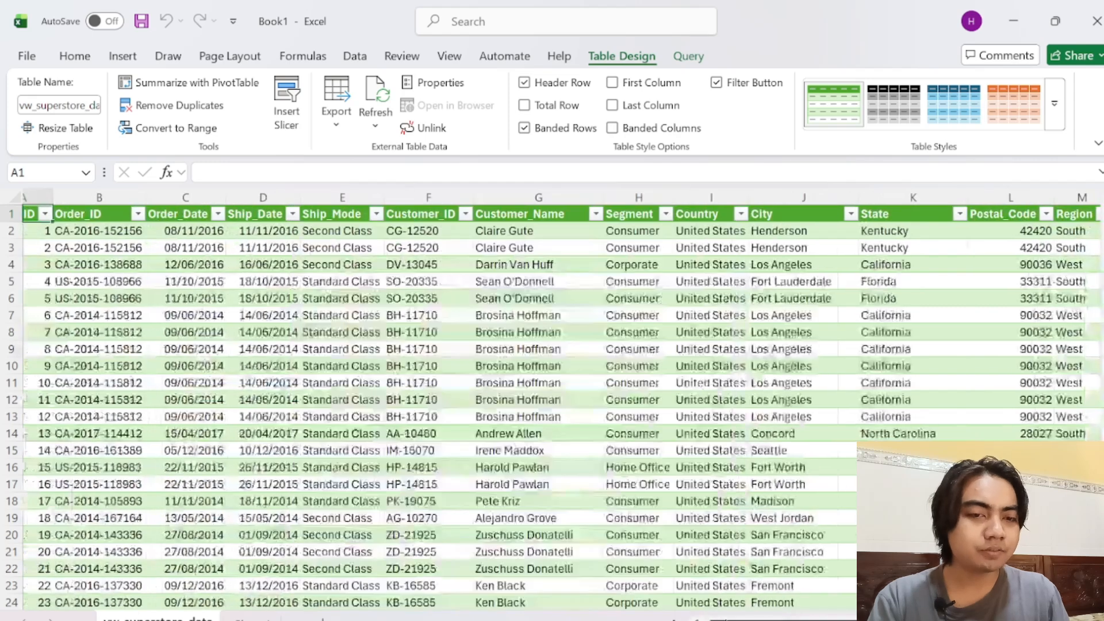